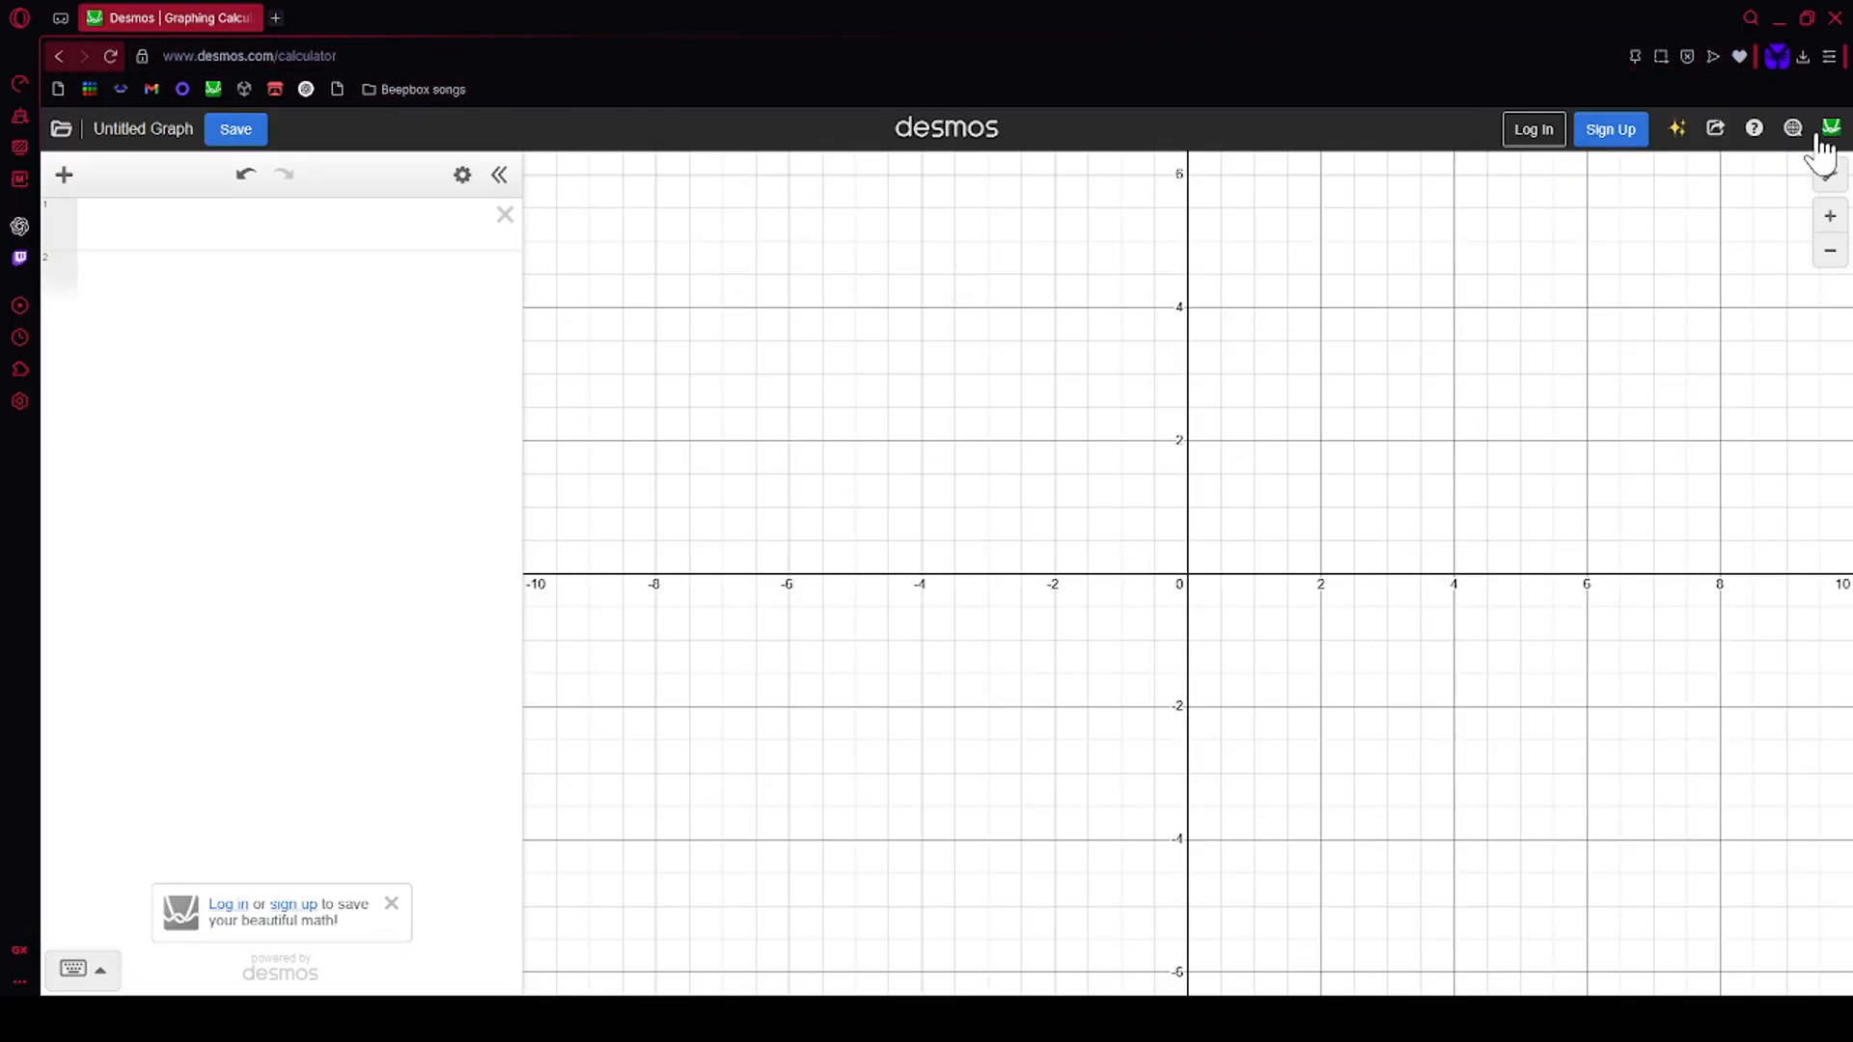
Step: Turn on Complex Mode in the graph settings
click(1830, 175)
click(1775, 568)
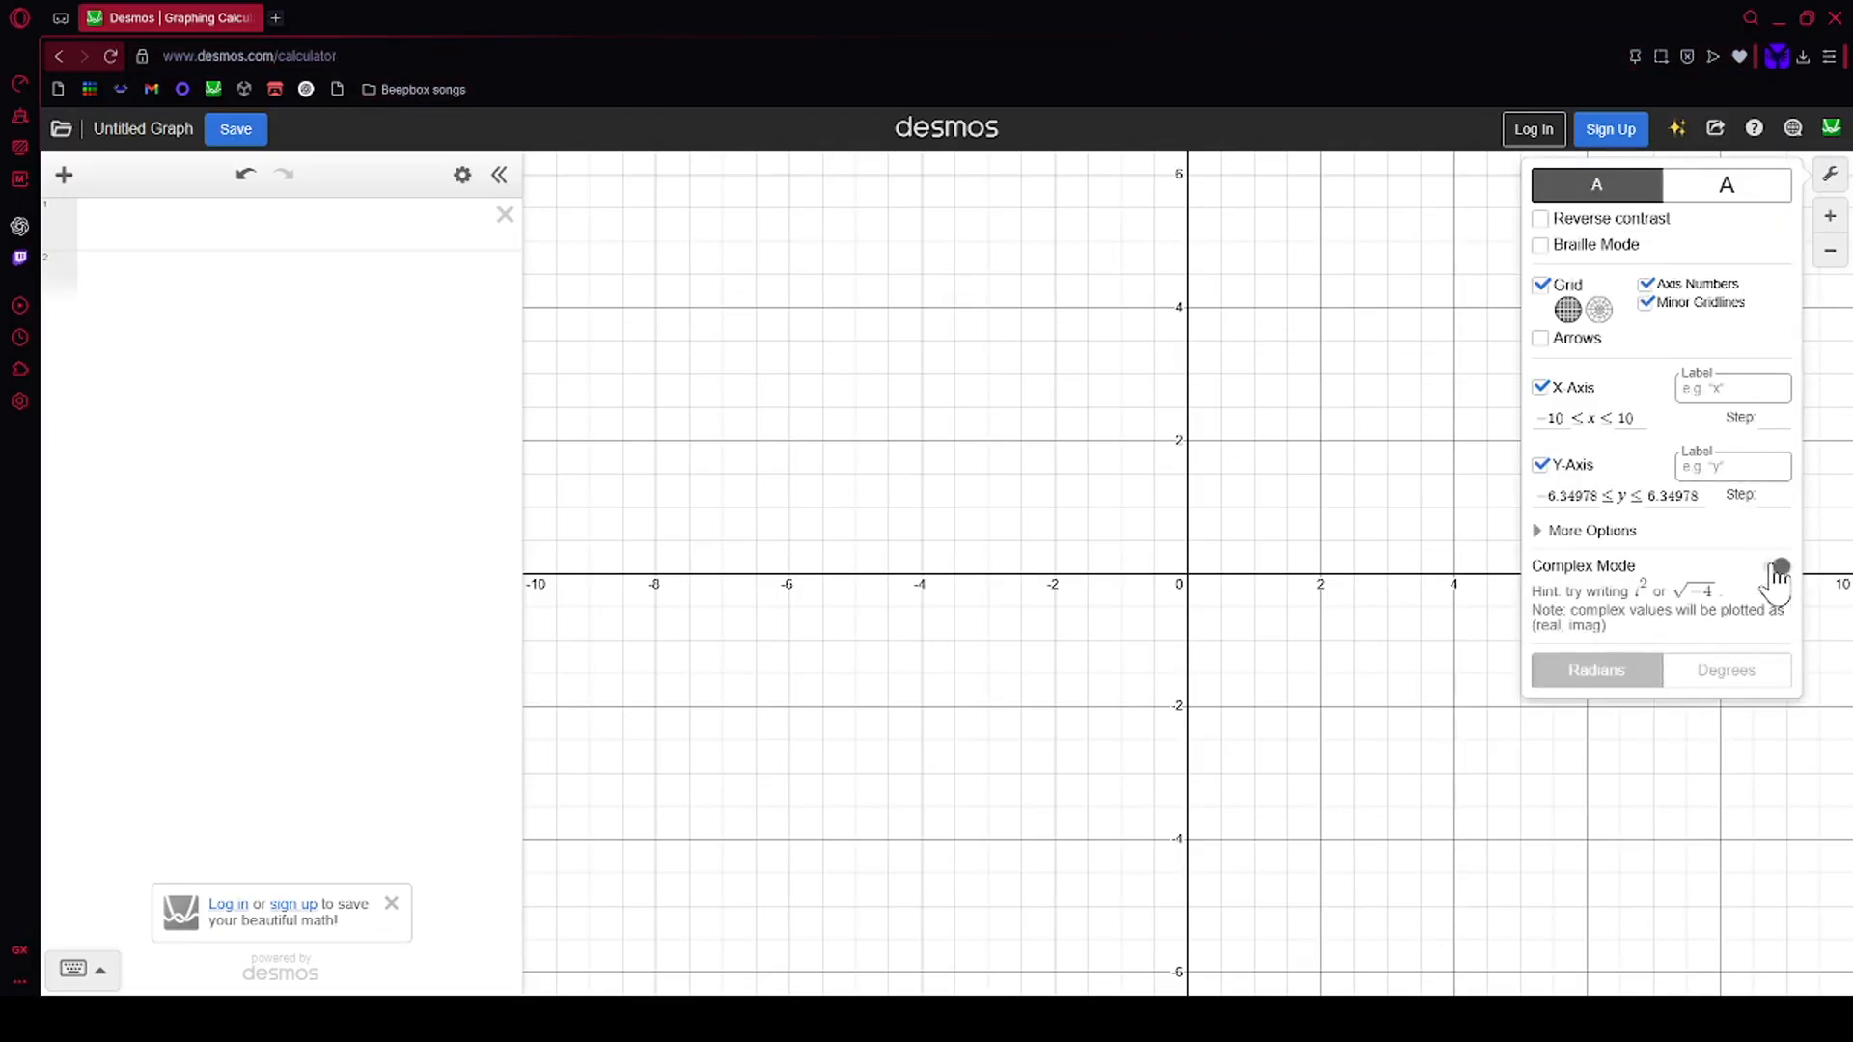
Step: Try plotting the complex numbers i and i+1 in the first expression, and clear it again
click(145, 241)
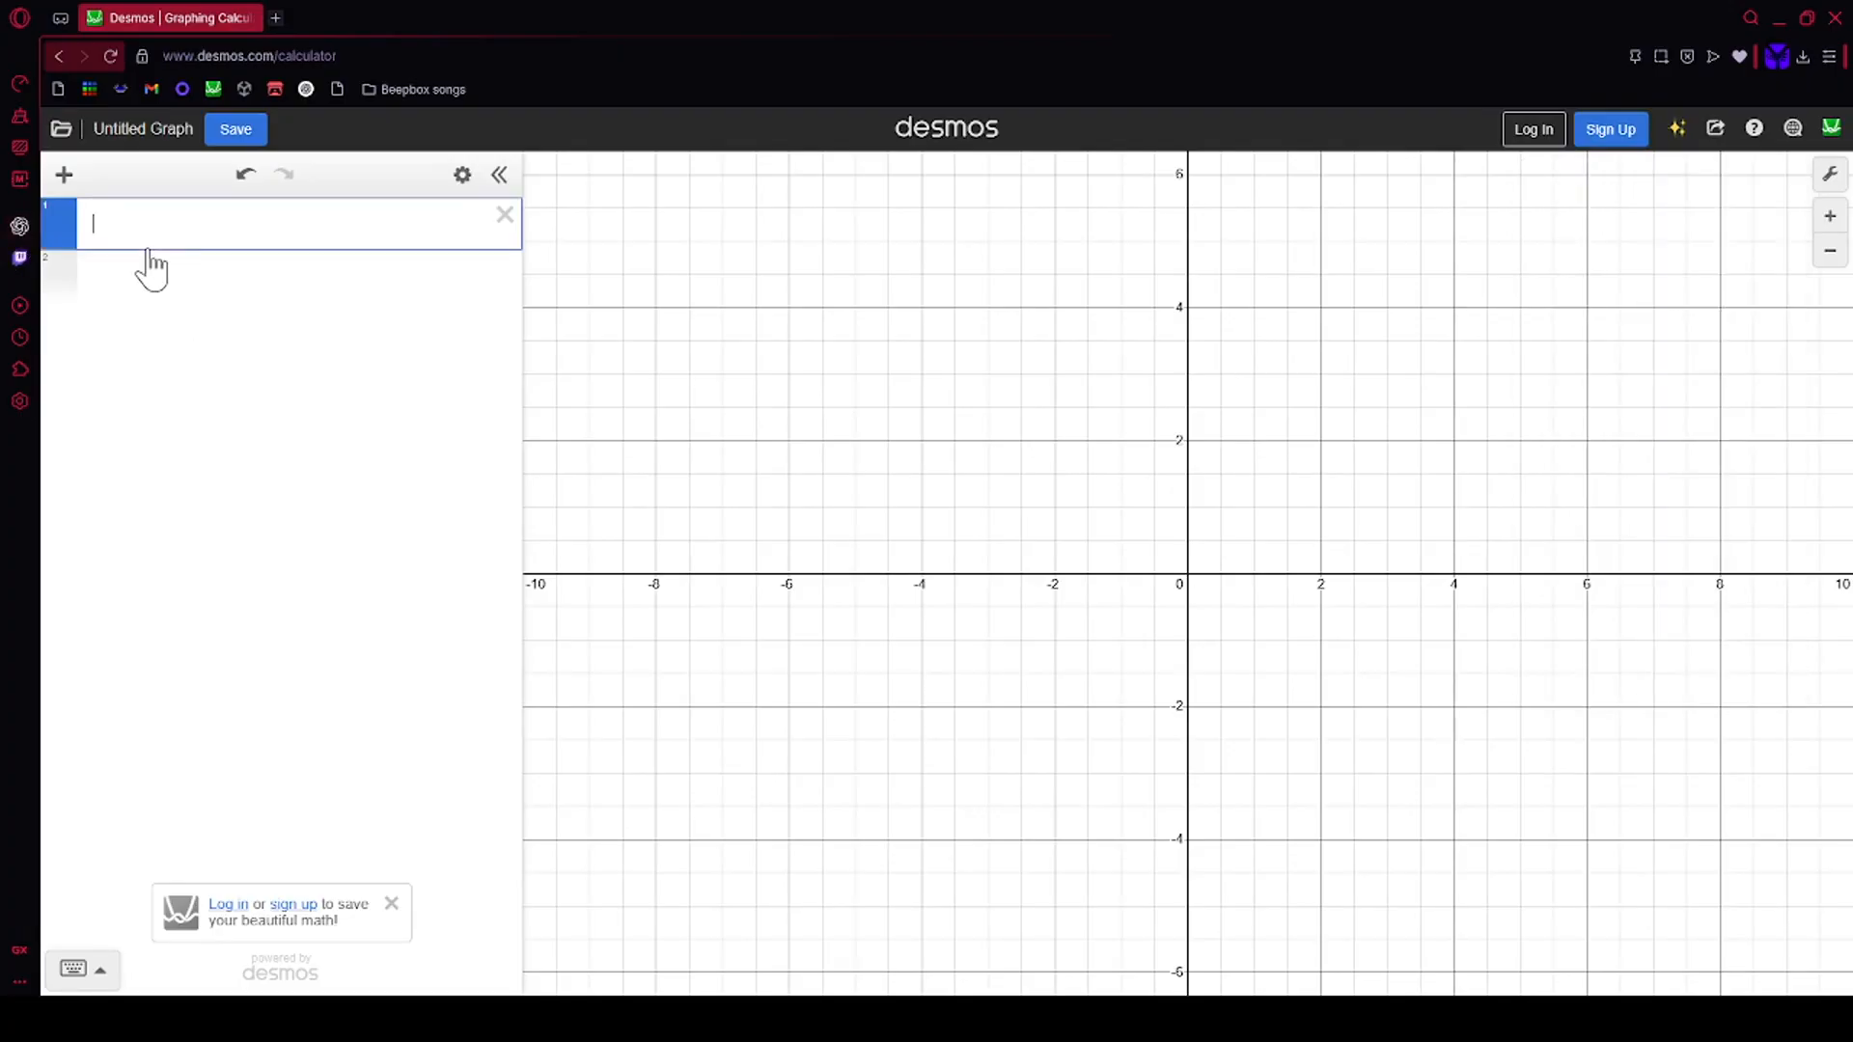
text(i)
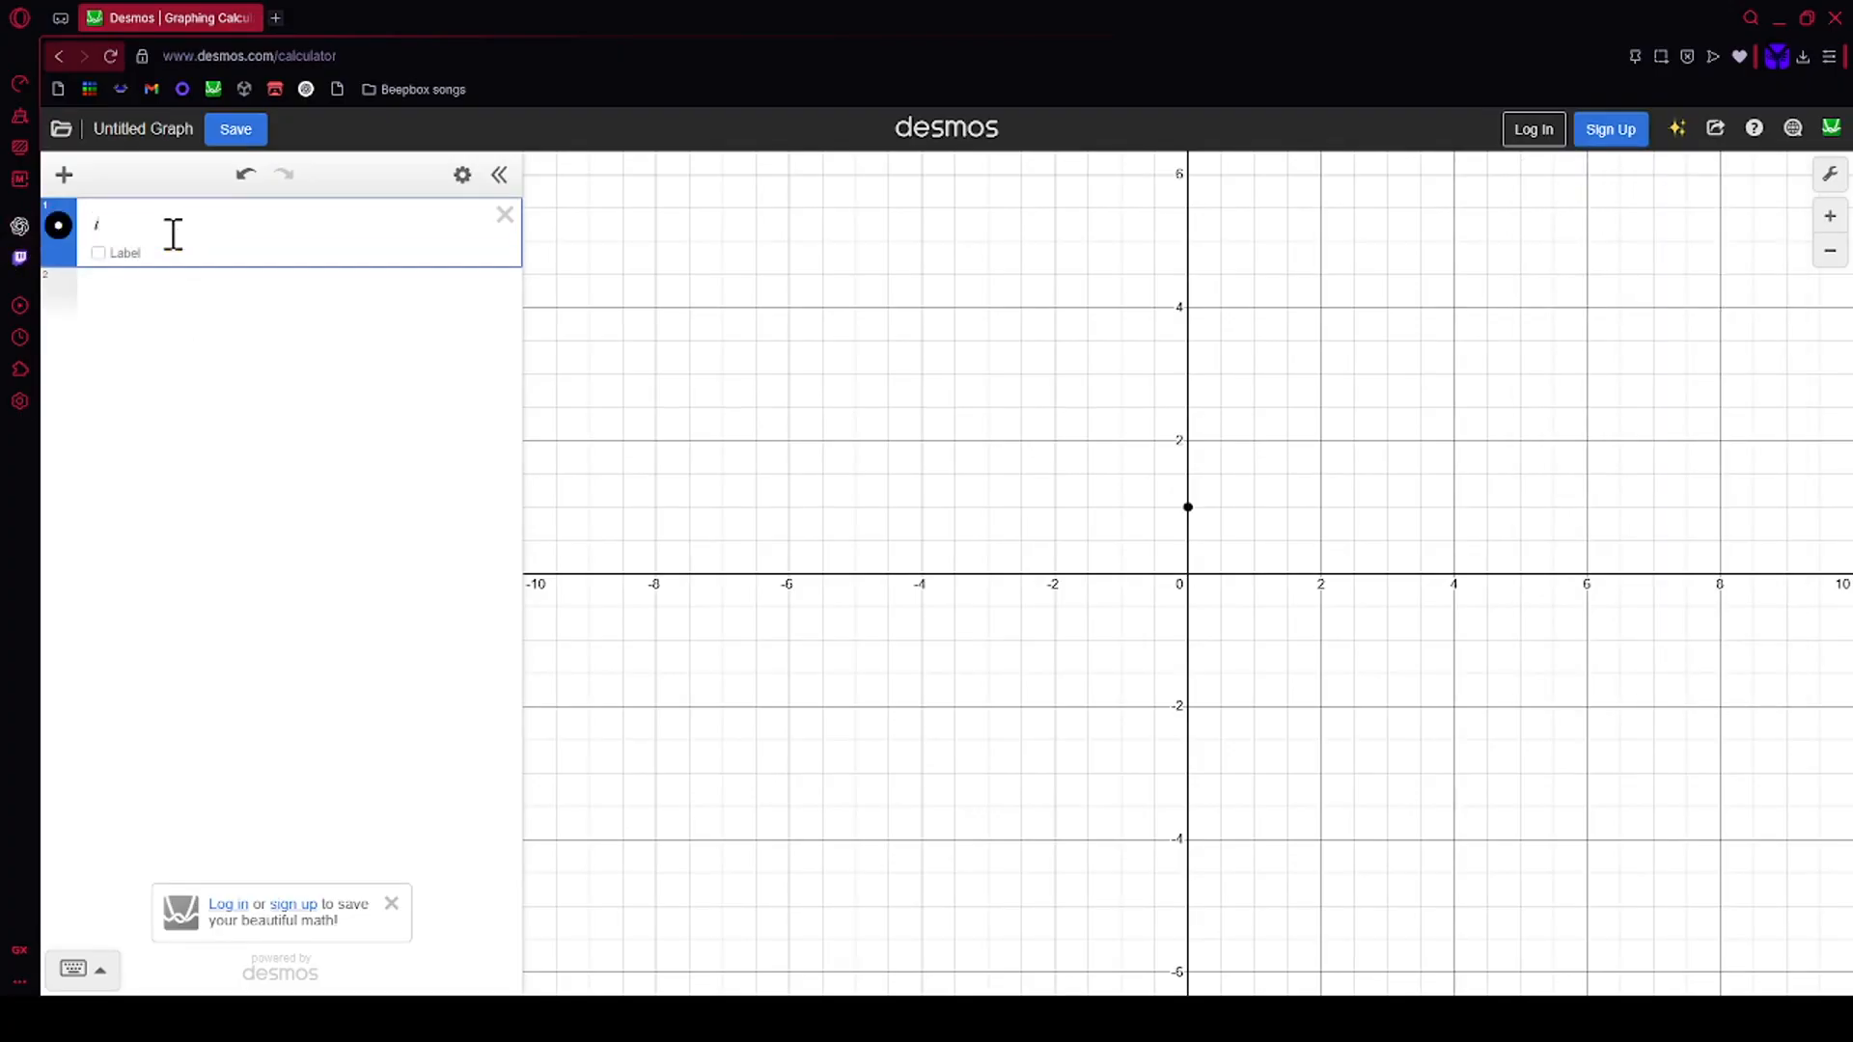
text(+1)
key(BackSpace)
key(BackSpace)
key(BackSpace)
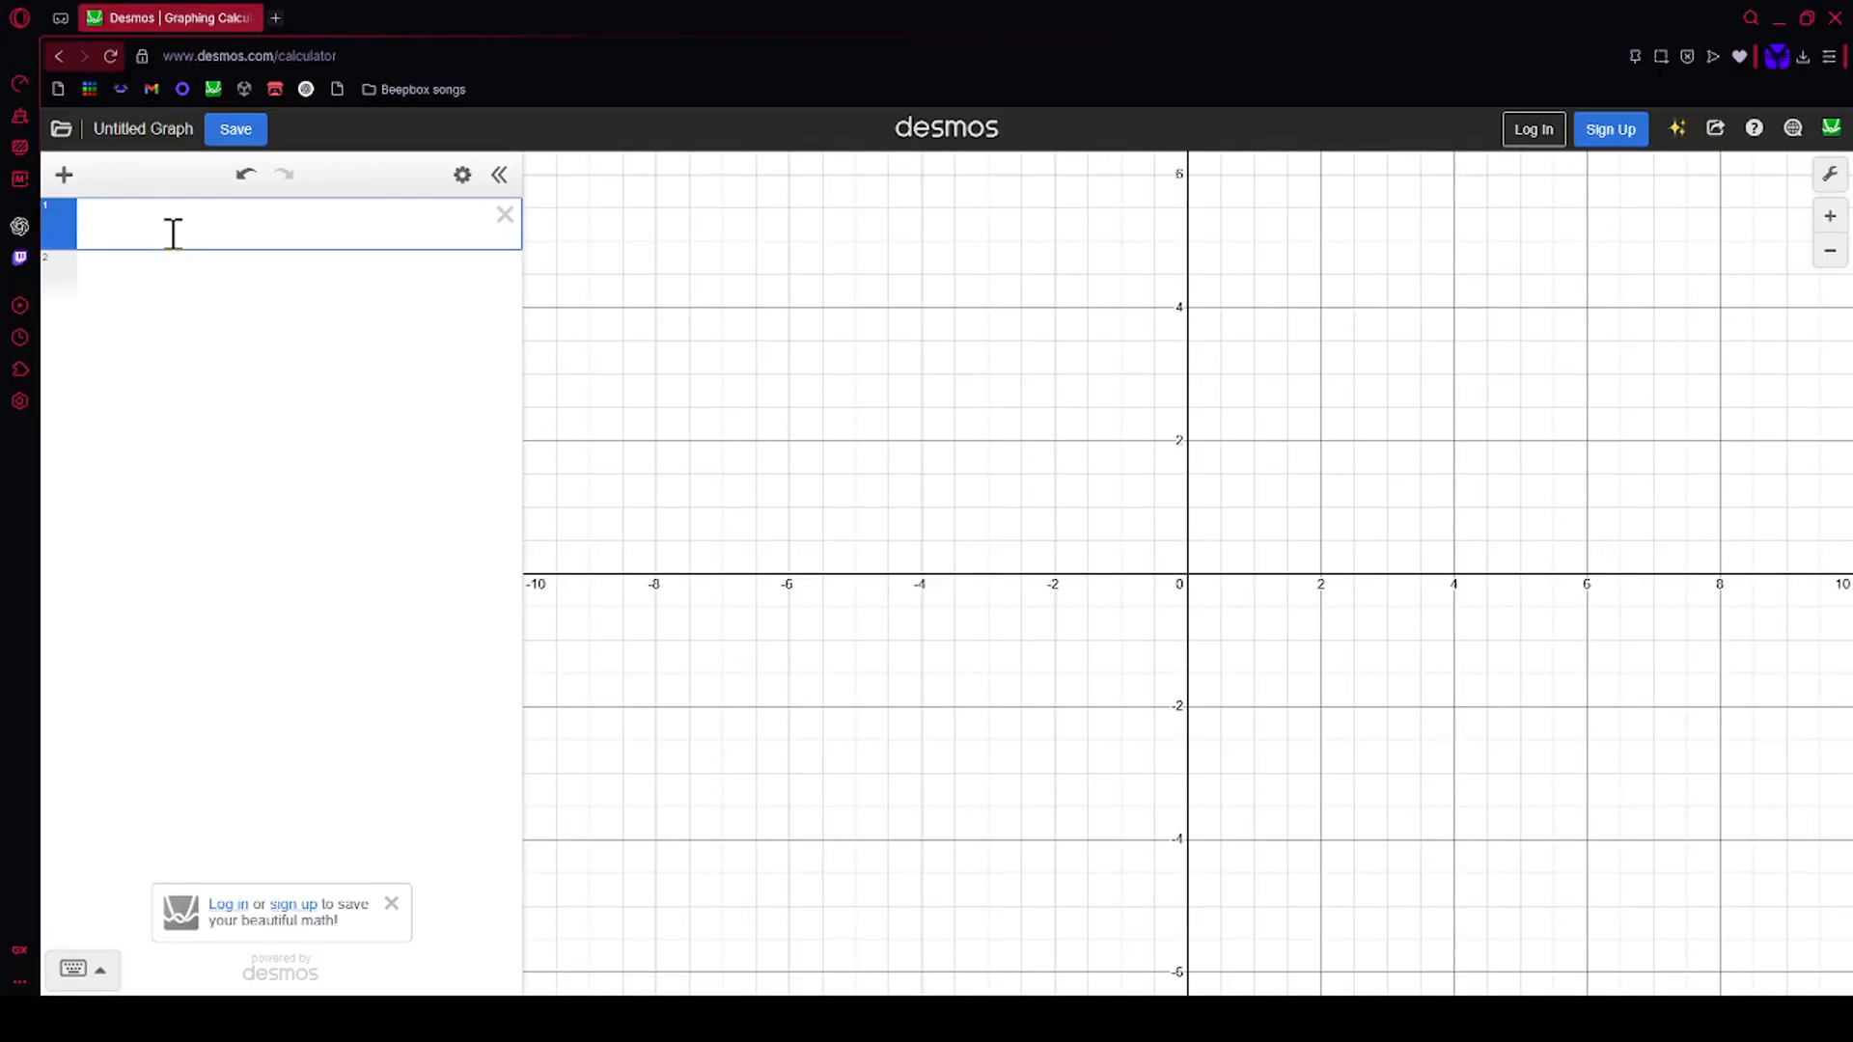
Step: Define the recursive function c(x,q)=c(x,q-1)^2+x in the first expression and start an empty second expression
text(c(x,q)=f(x,q-1)
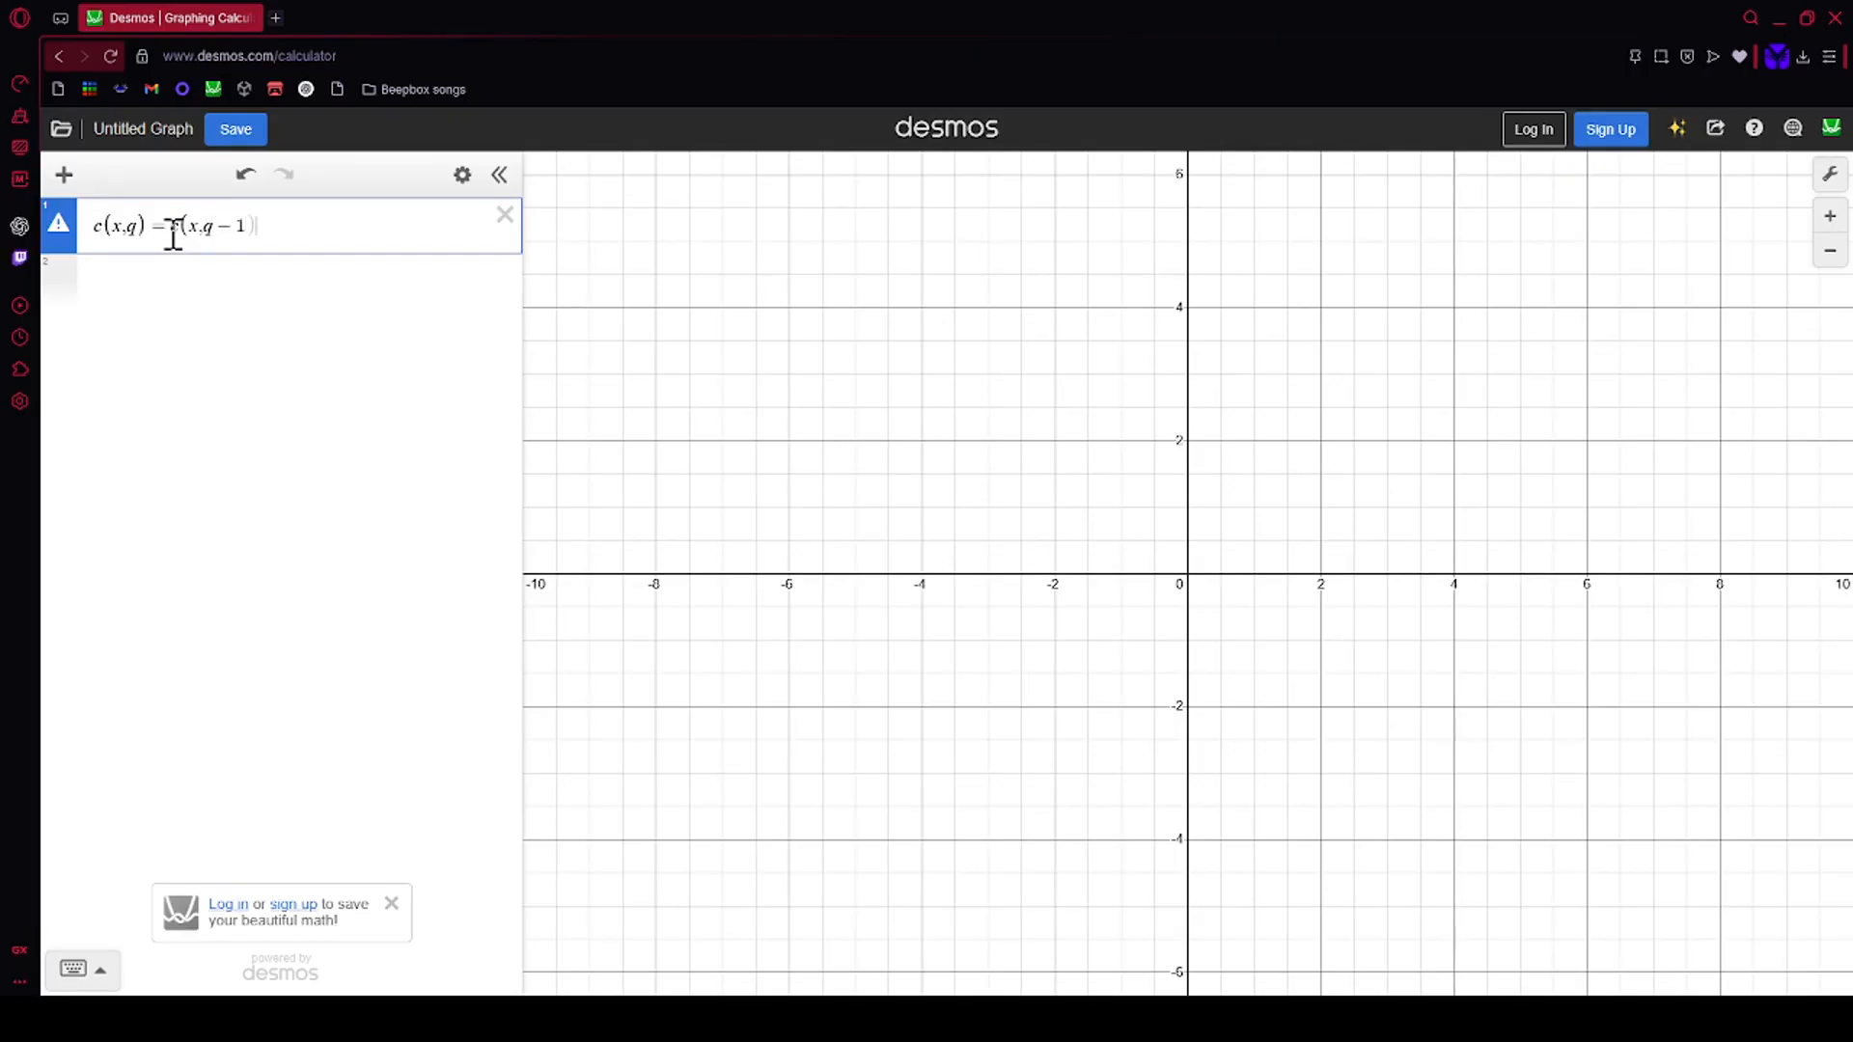
text()^2)
key(Right)
text(+x)
click(173, 235)
key(BackSpace)
text(c)
click(146, 279)
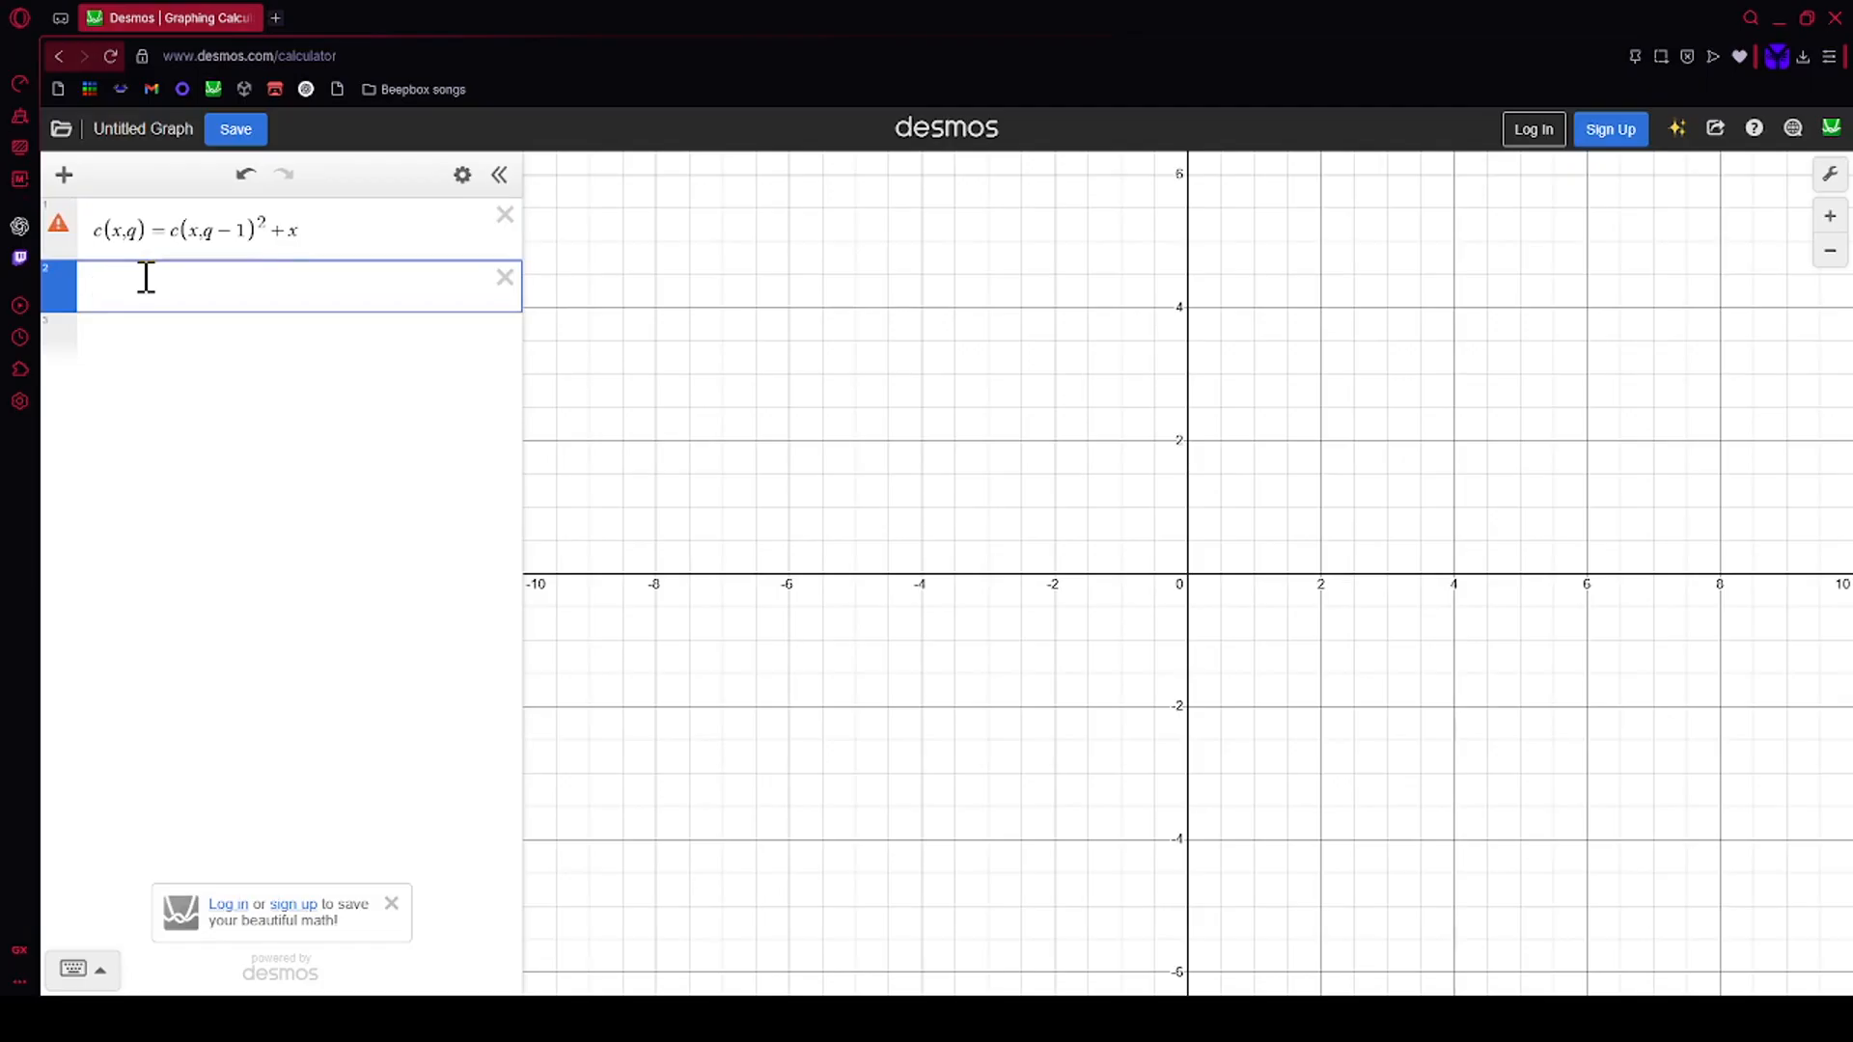
mouse_move(59, 228)
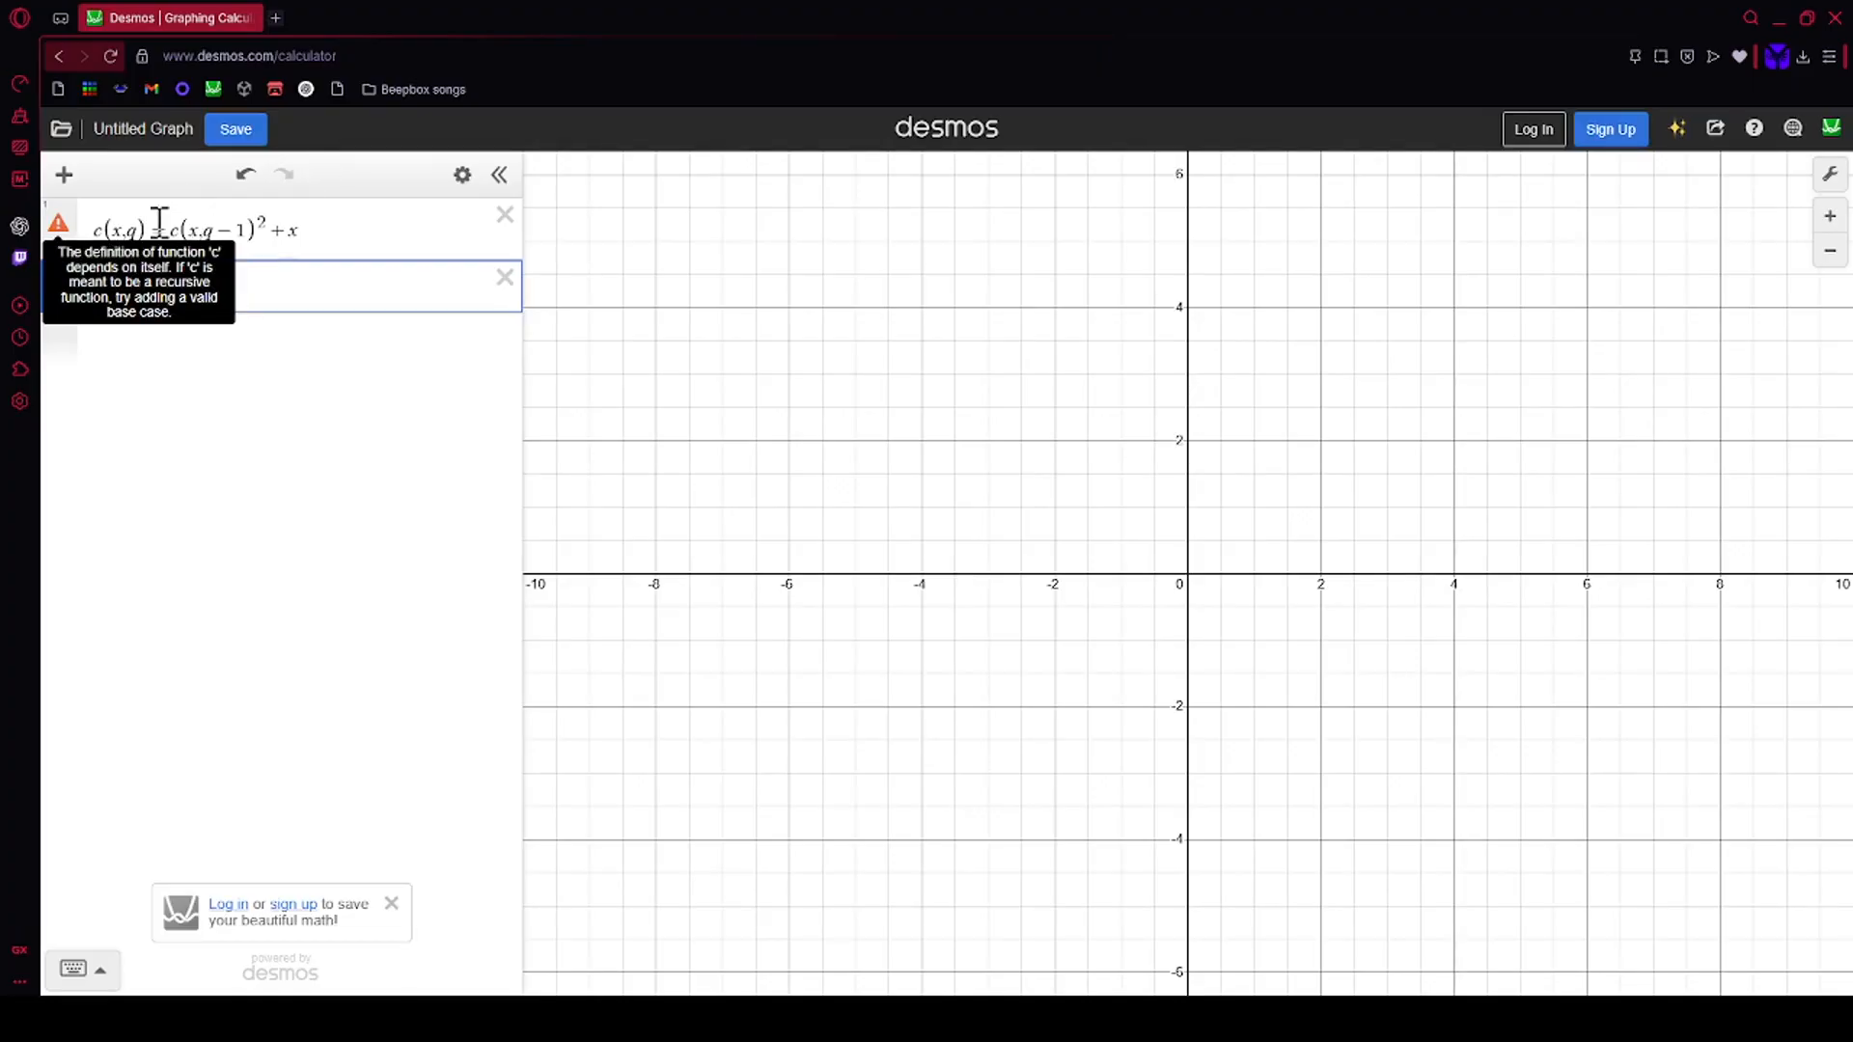
drag(165, 229, 220, 231)
click(113, 231)
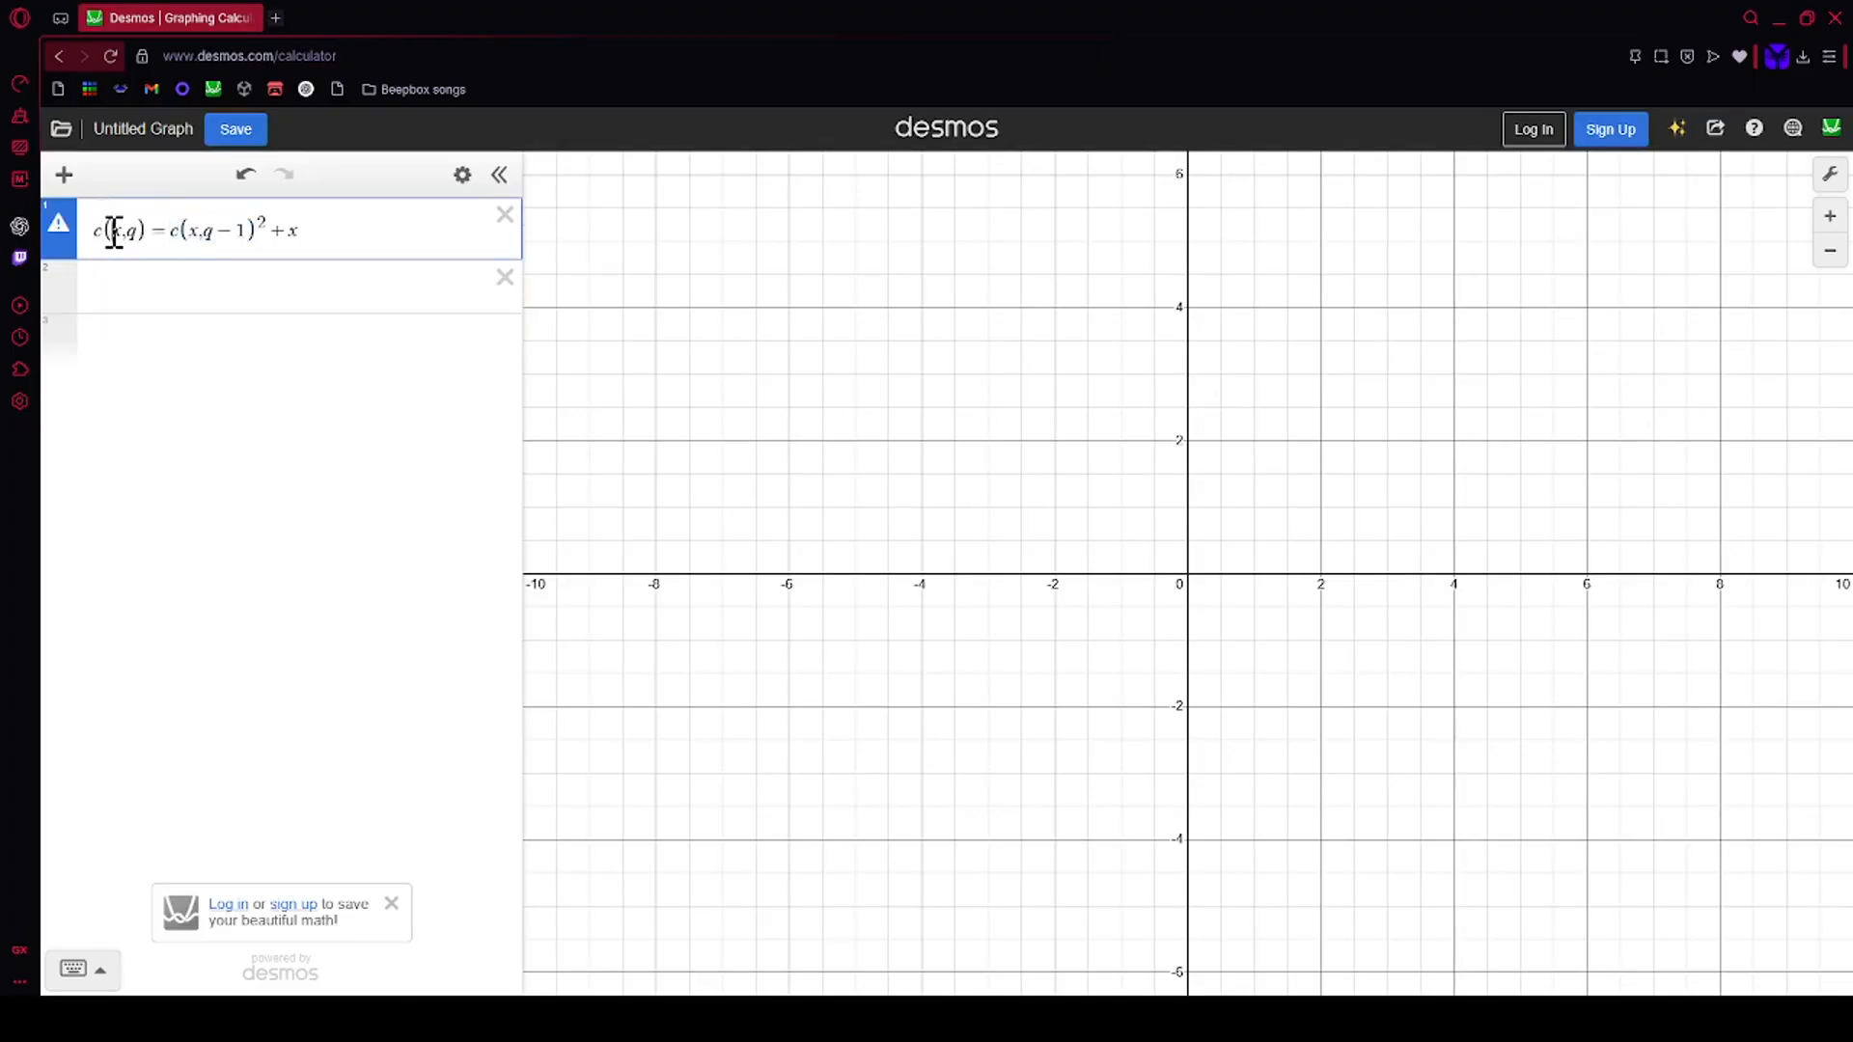
click(117, 288)
text(C_9q)
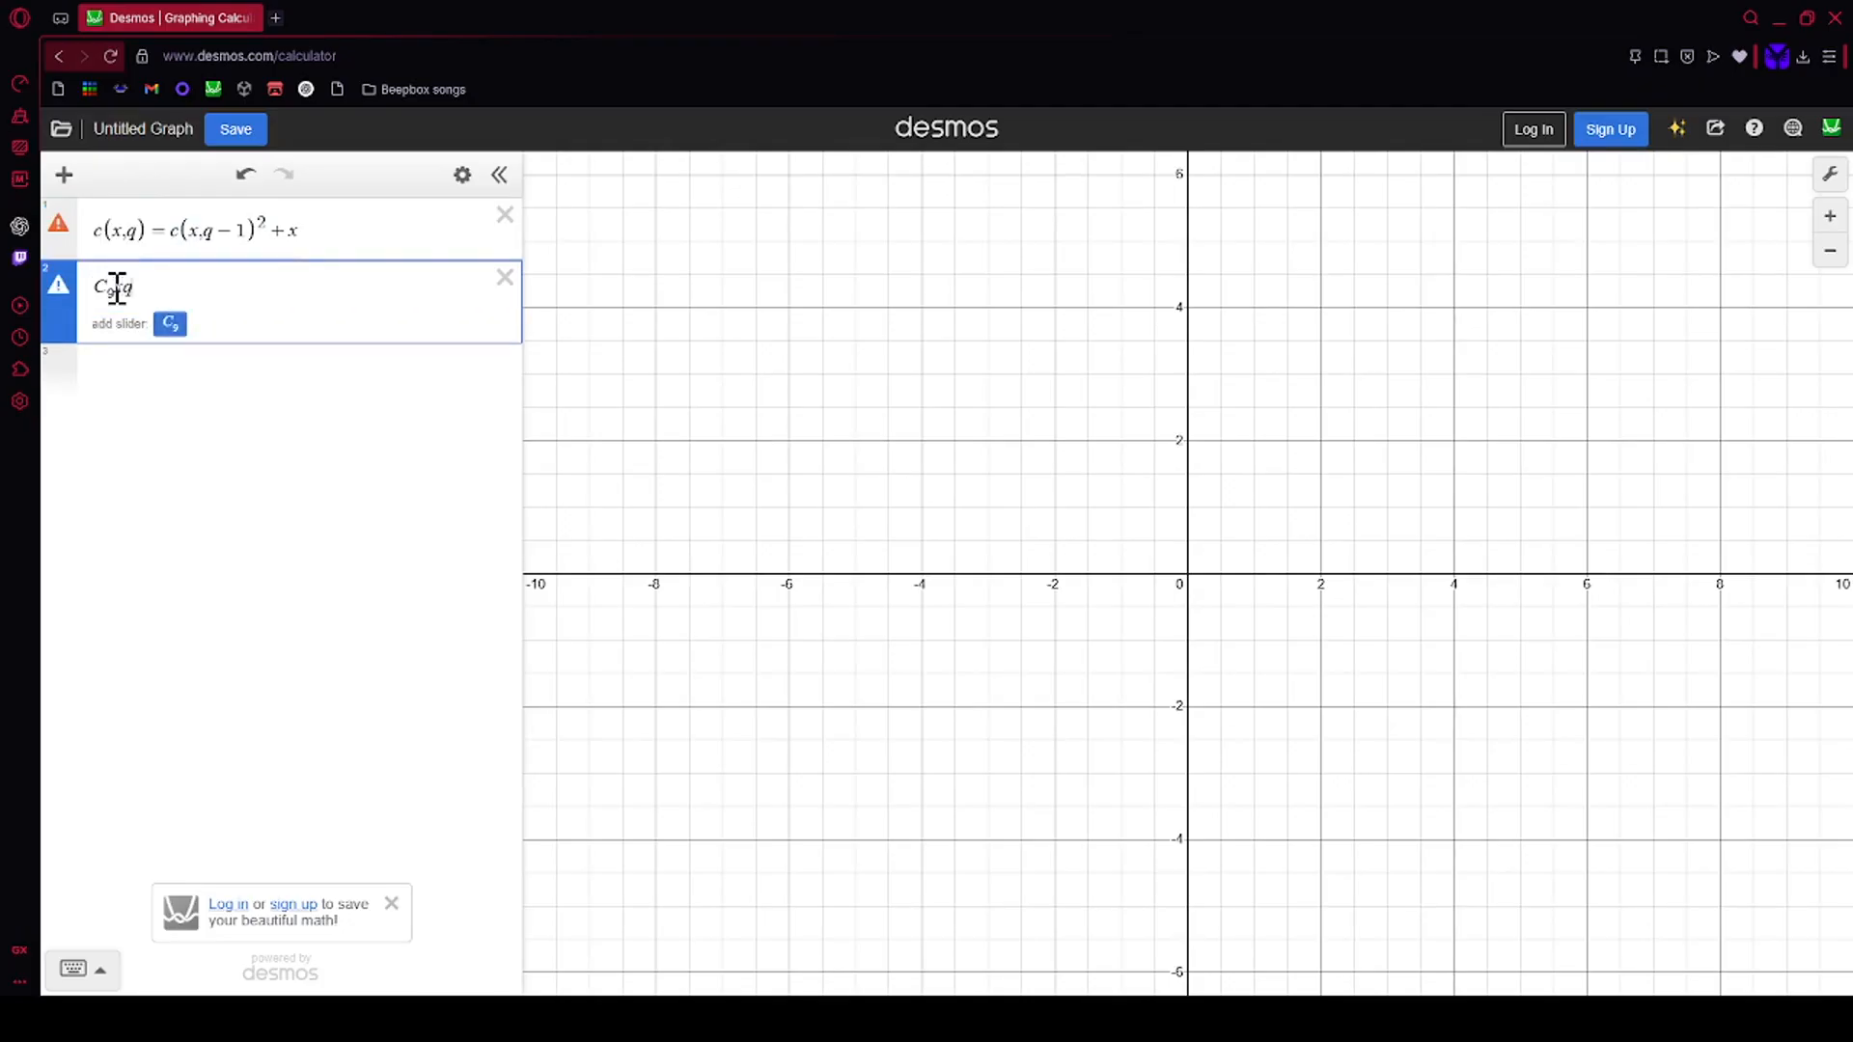
key(BackSpace)
key(BackSpace)
key(BackSpace)
Step: Add the base case c(x,0)=x for the recursive function in the second expression
text(c()
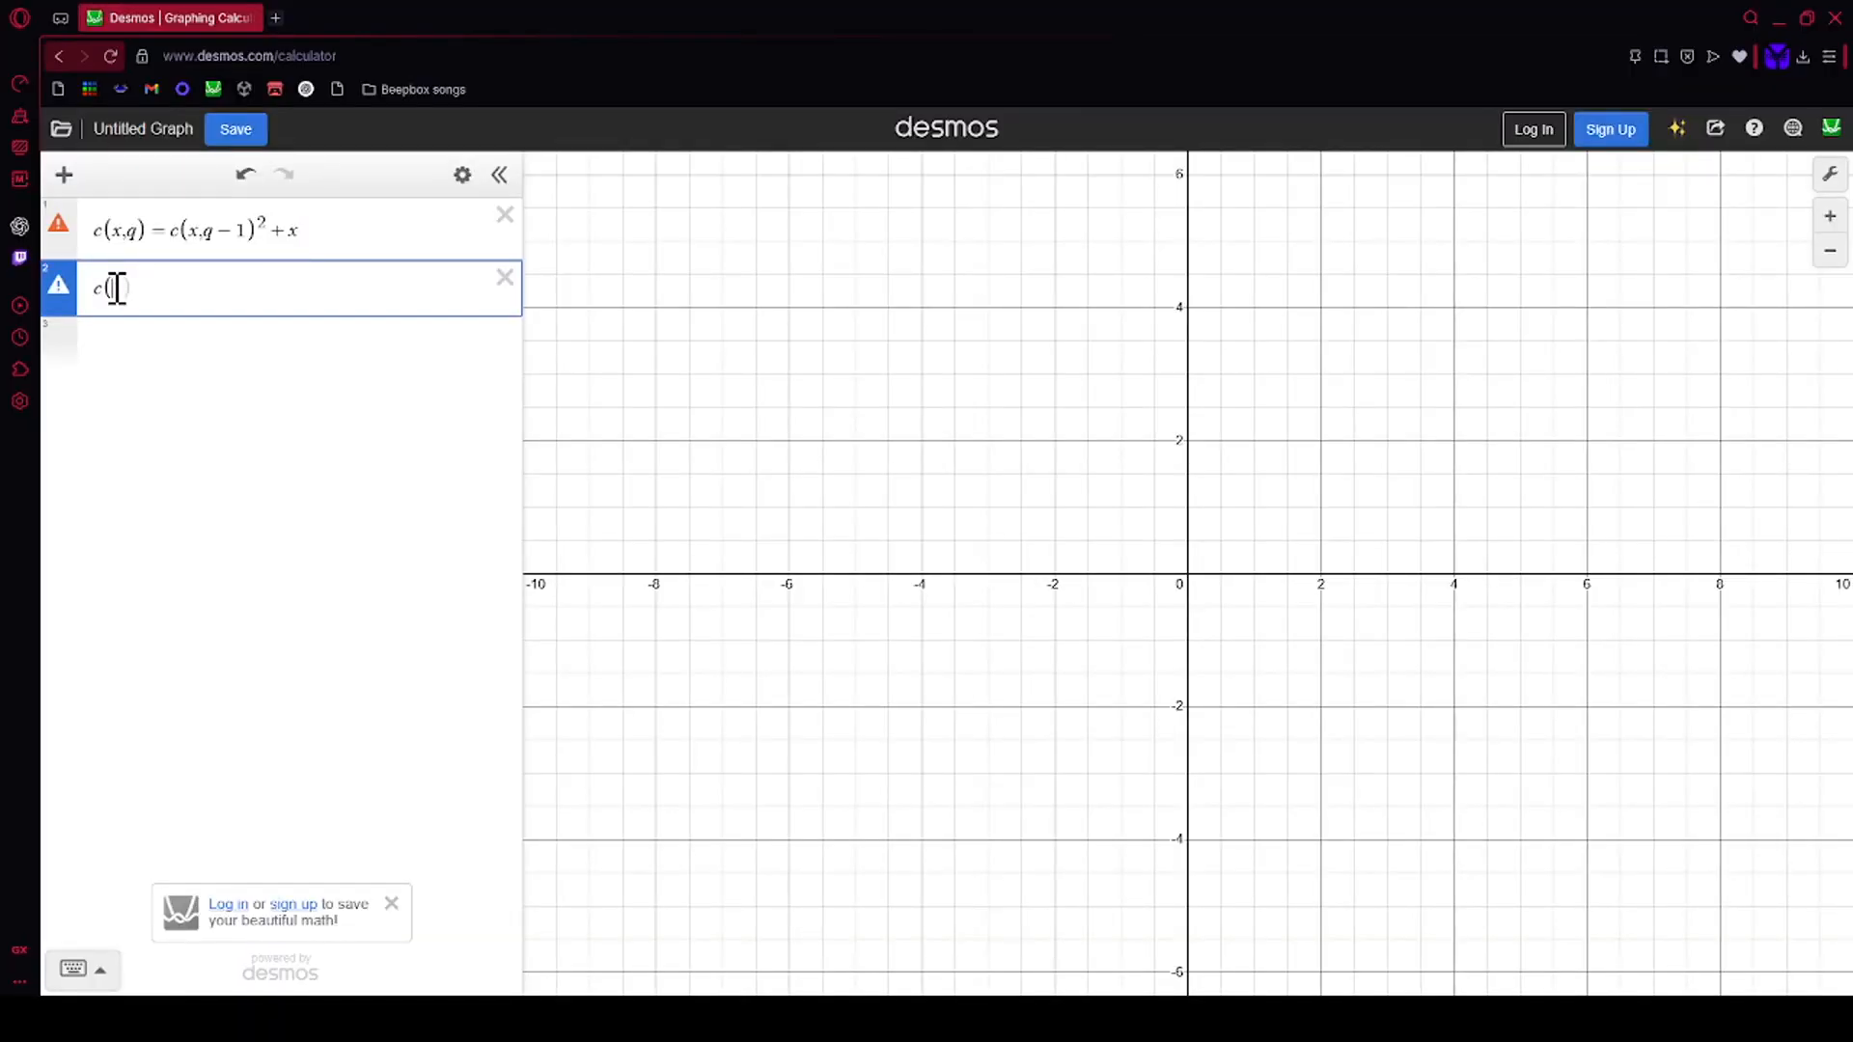
text(x,0)
key(Return)
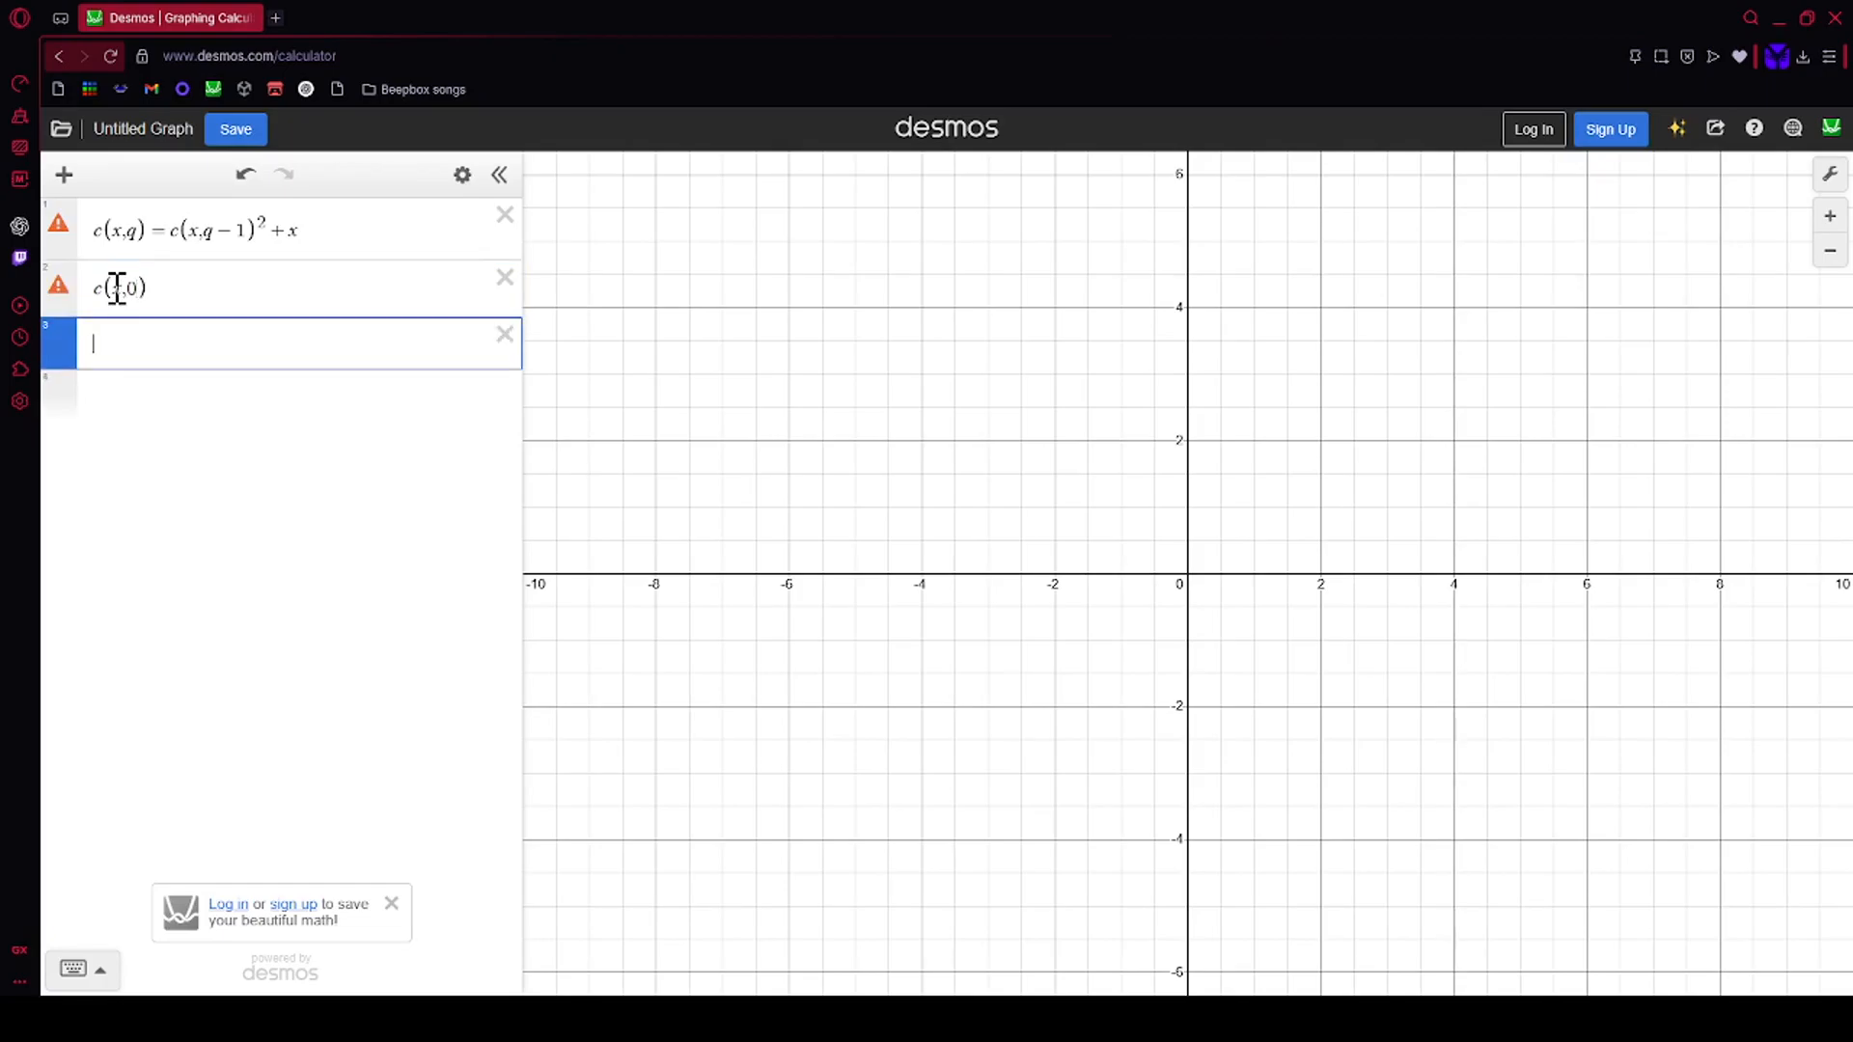
key(Up)
text(=0)
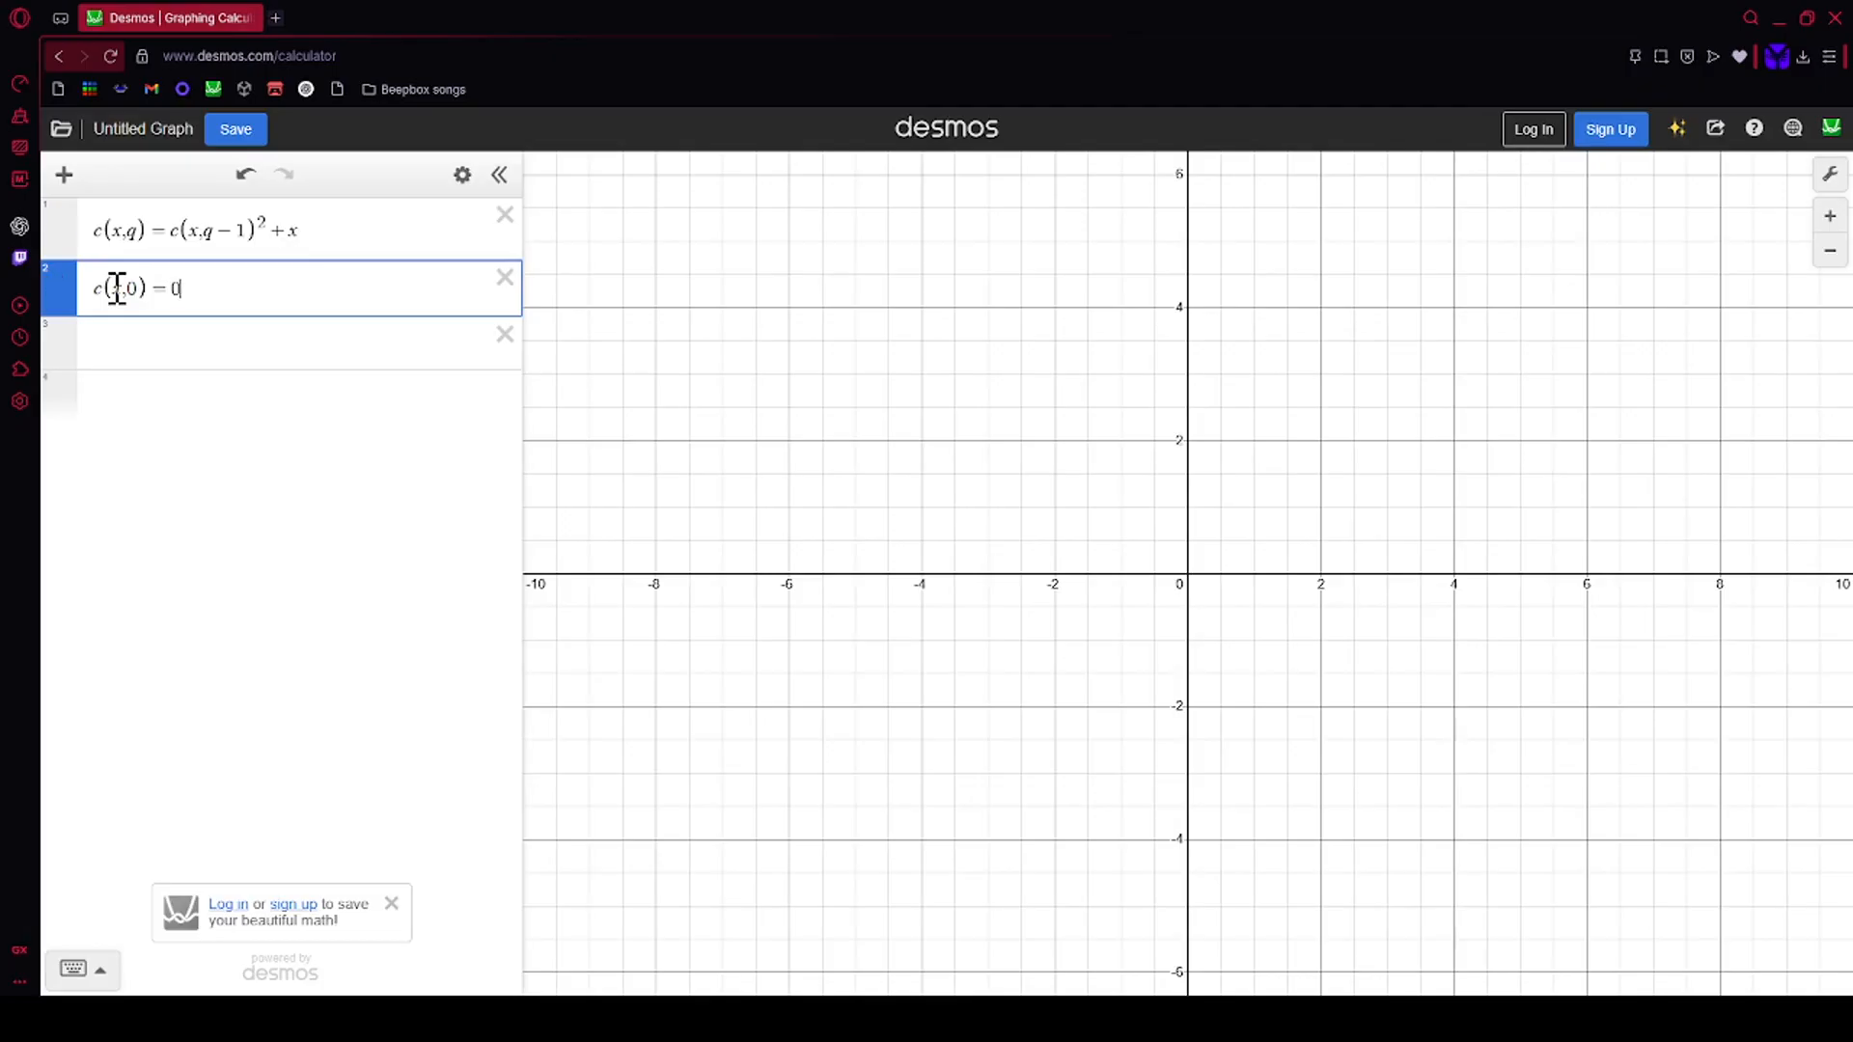
key(BackSpace)
text(x)
Step: Enter c(x+iy,N) in the third expression and add a slider for N
click(124, 342)
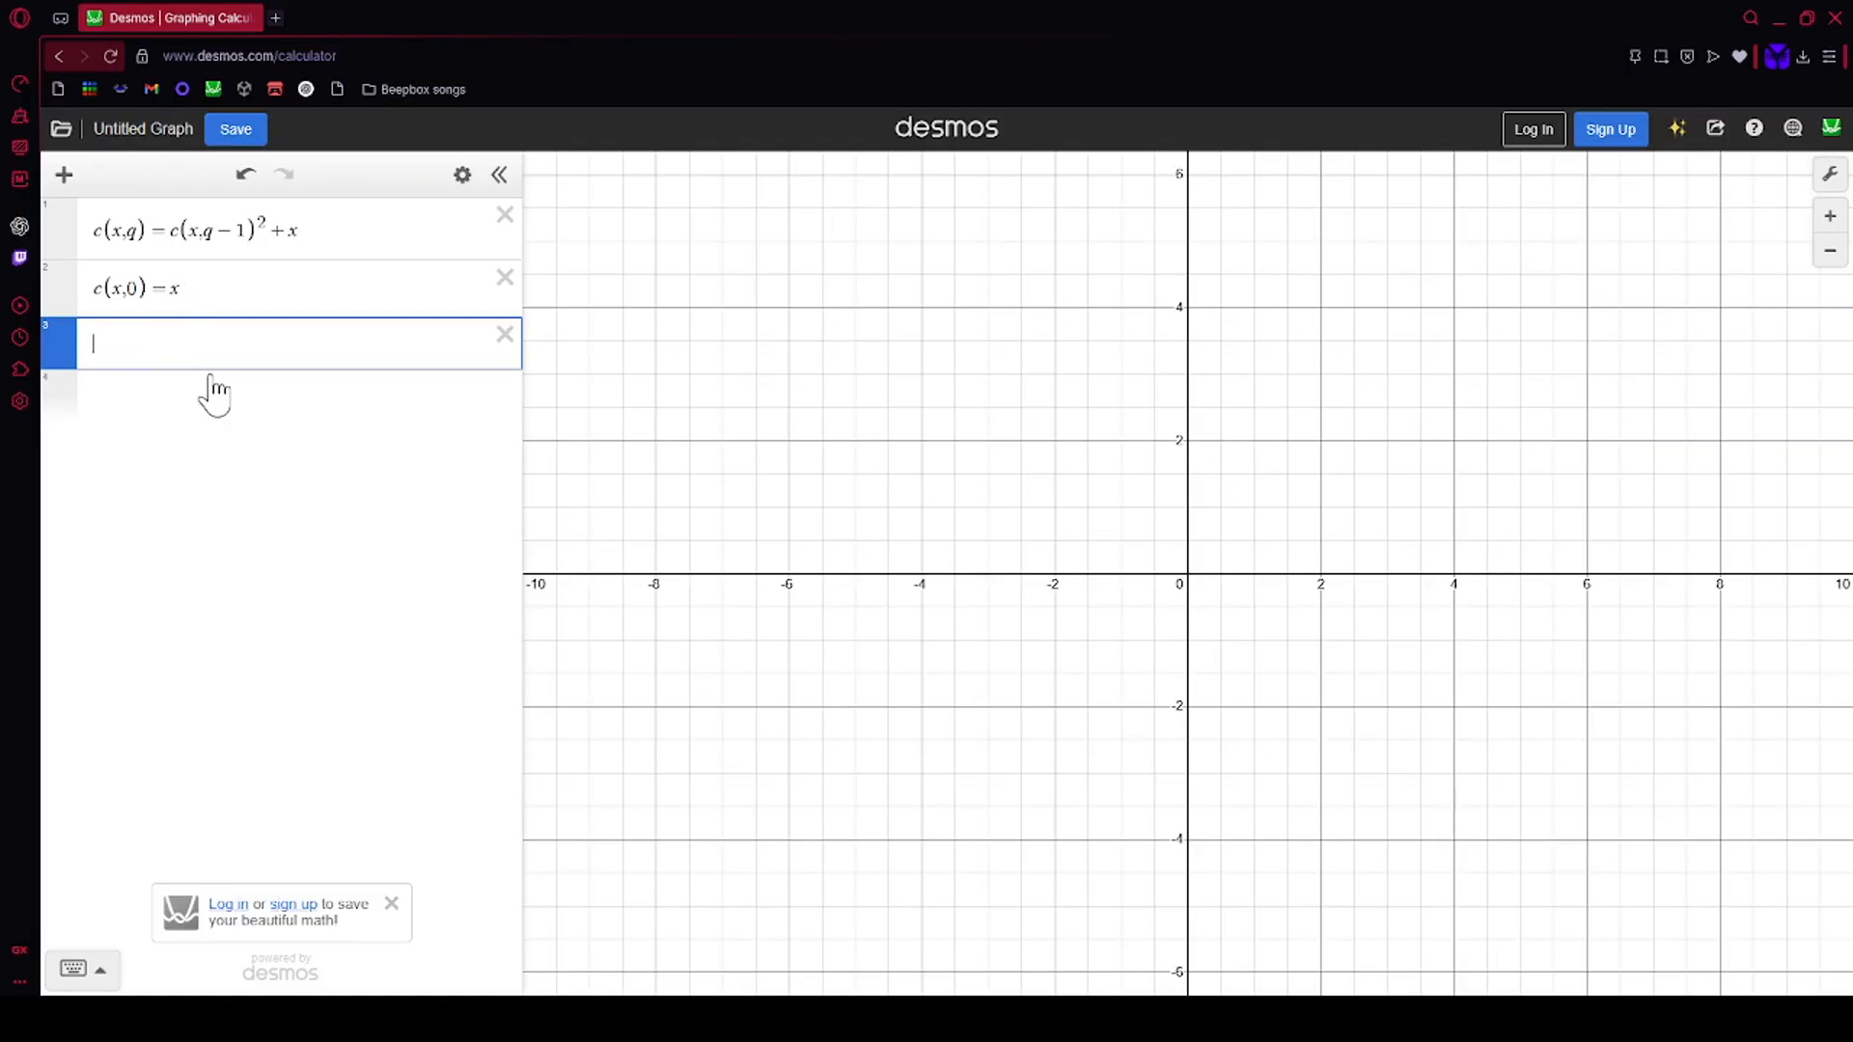
text(c(x)
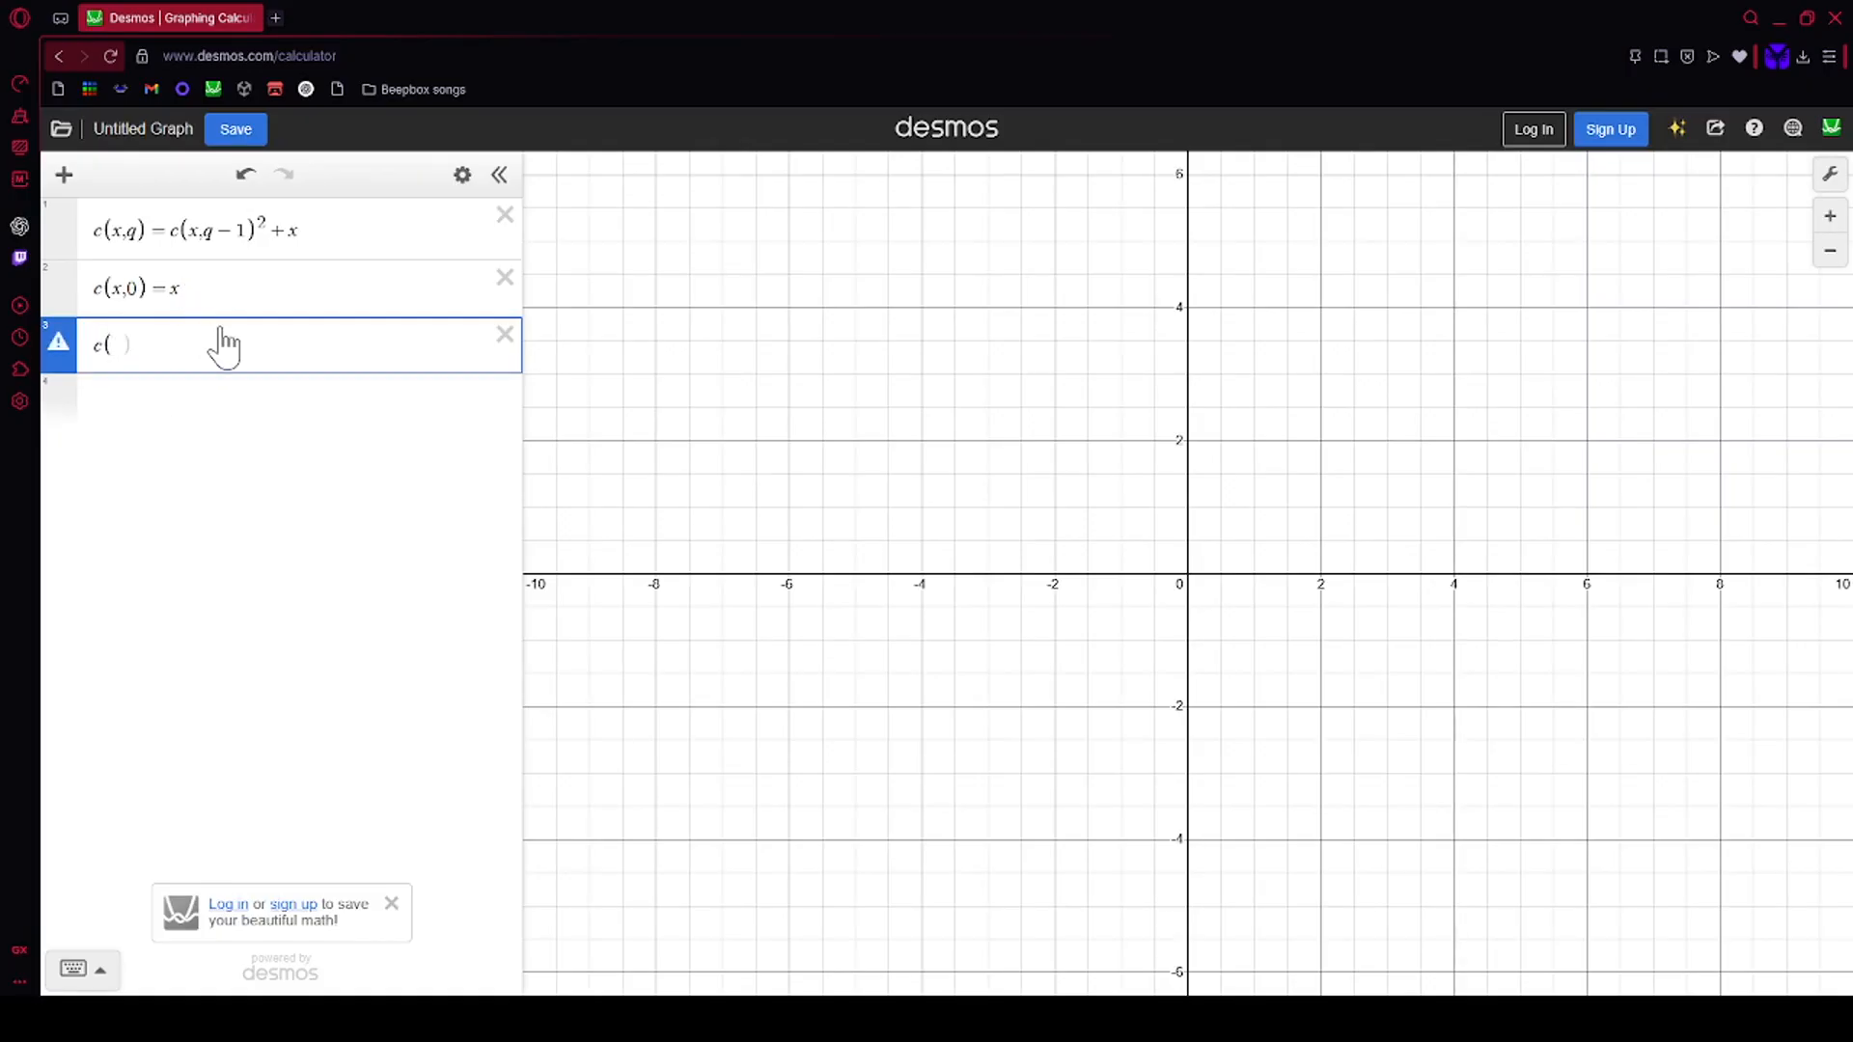
text(+iy,N)
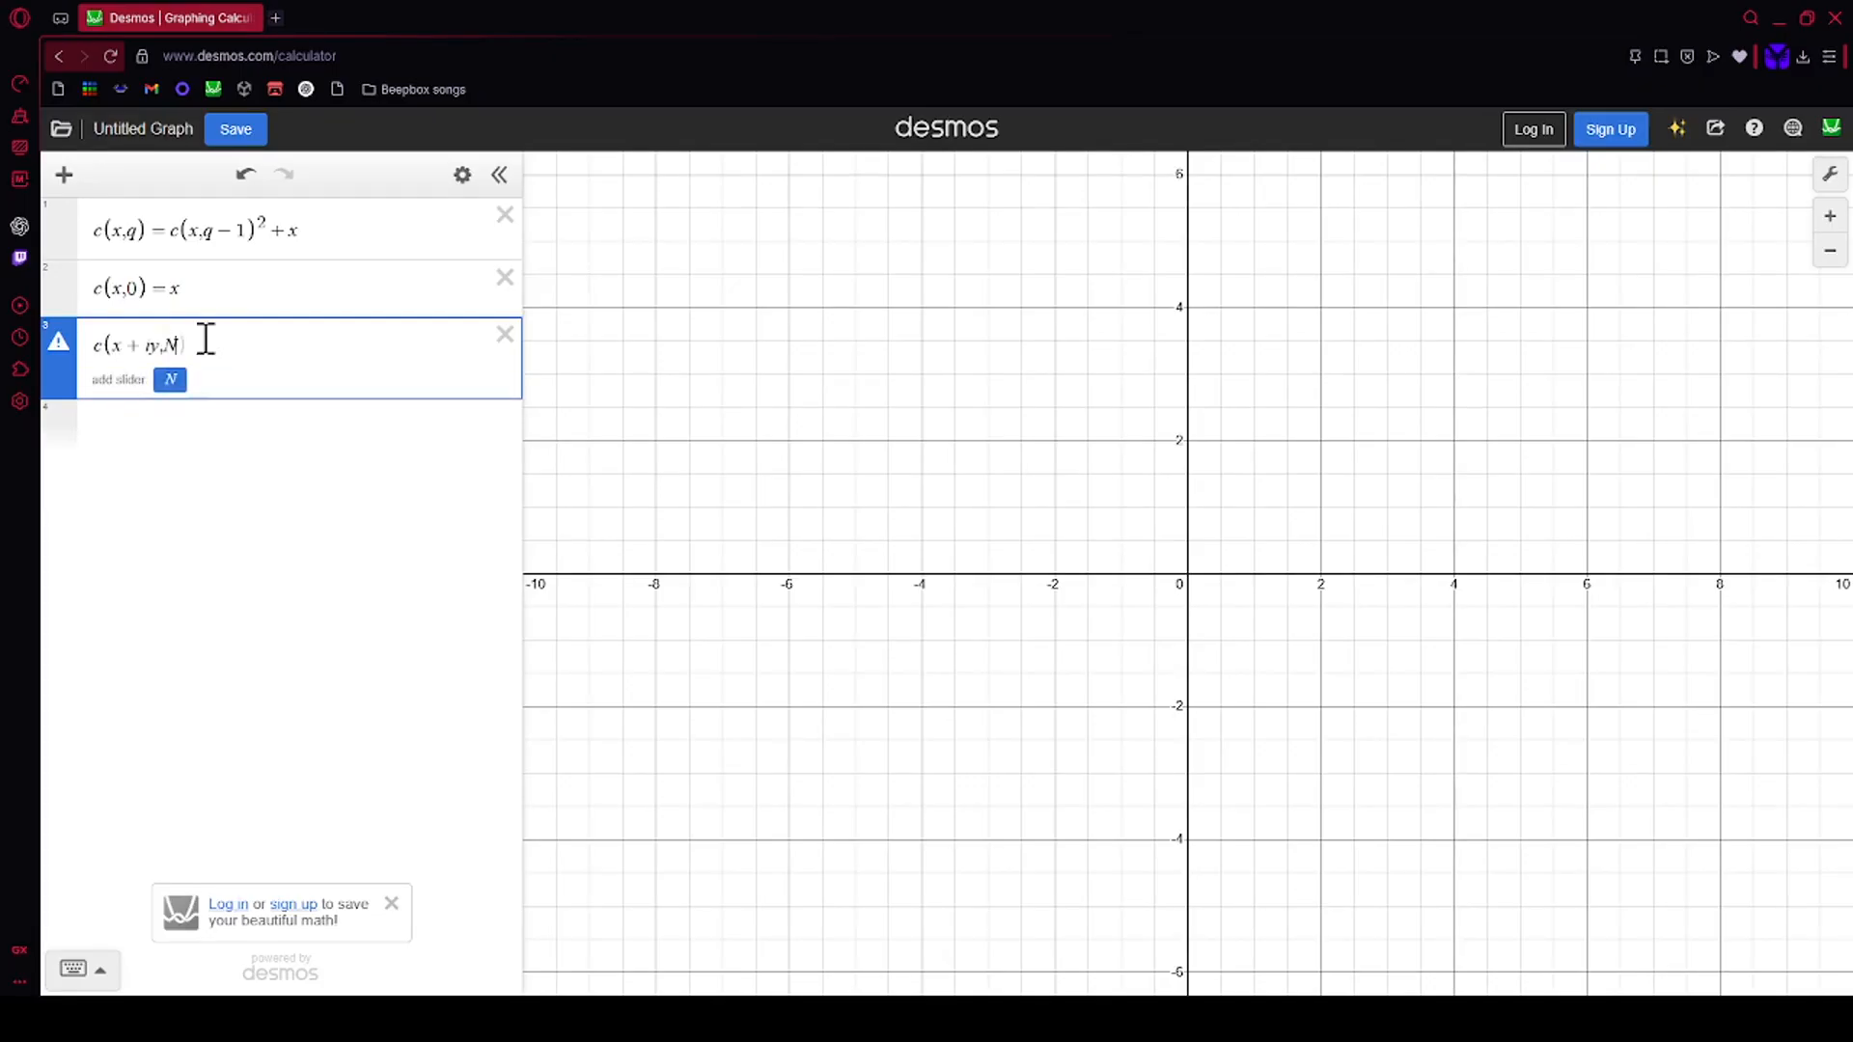
click(170, 379)
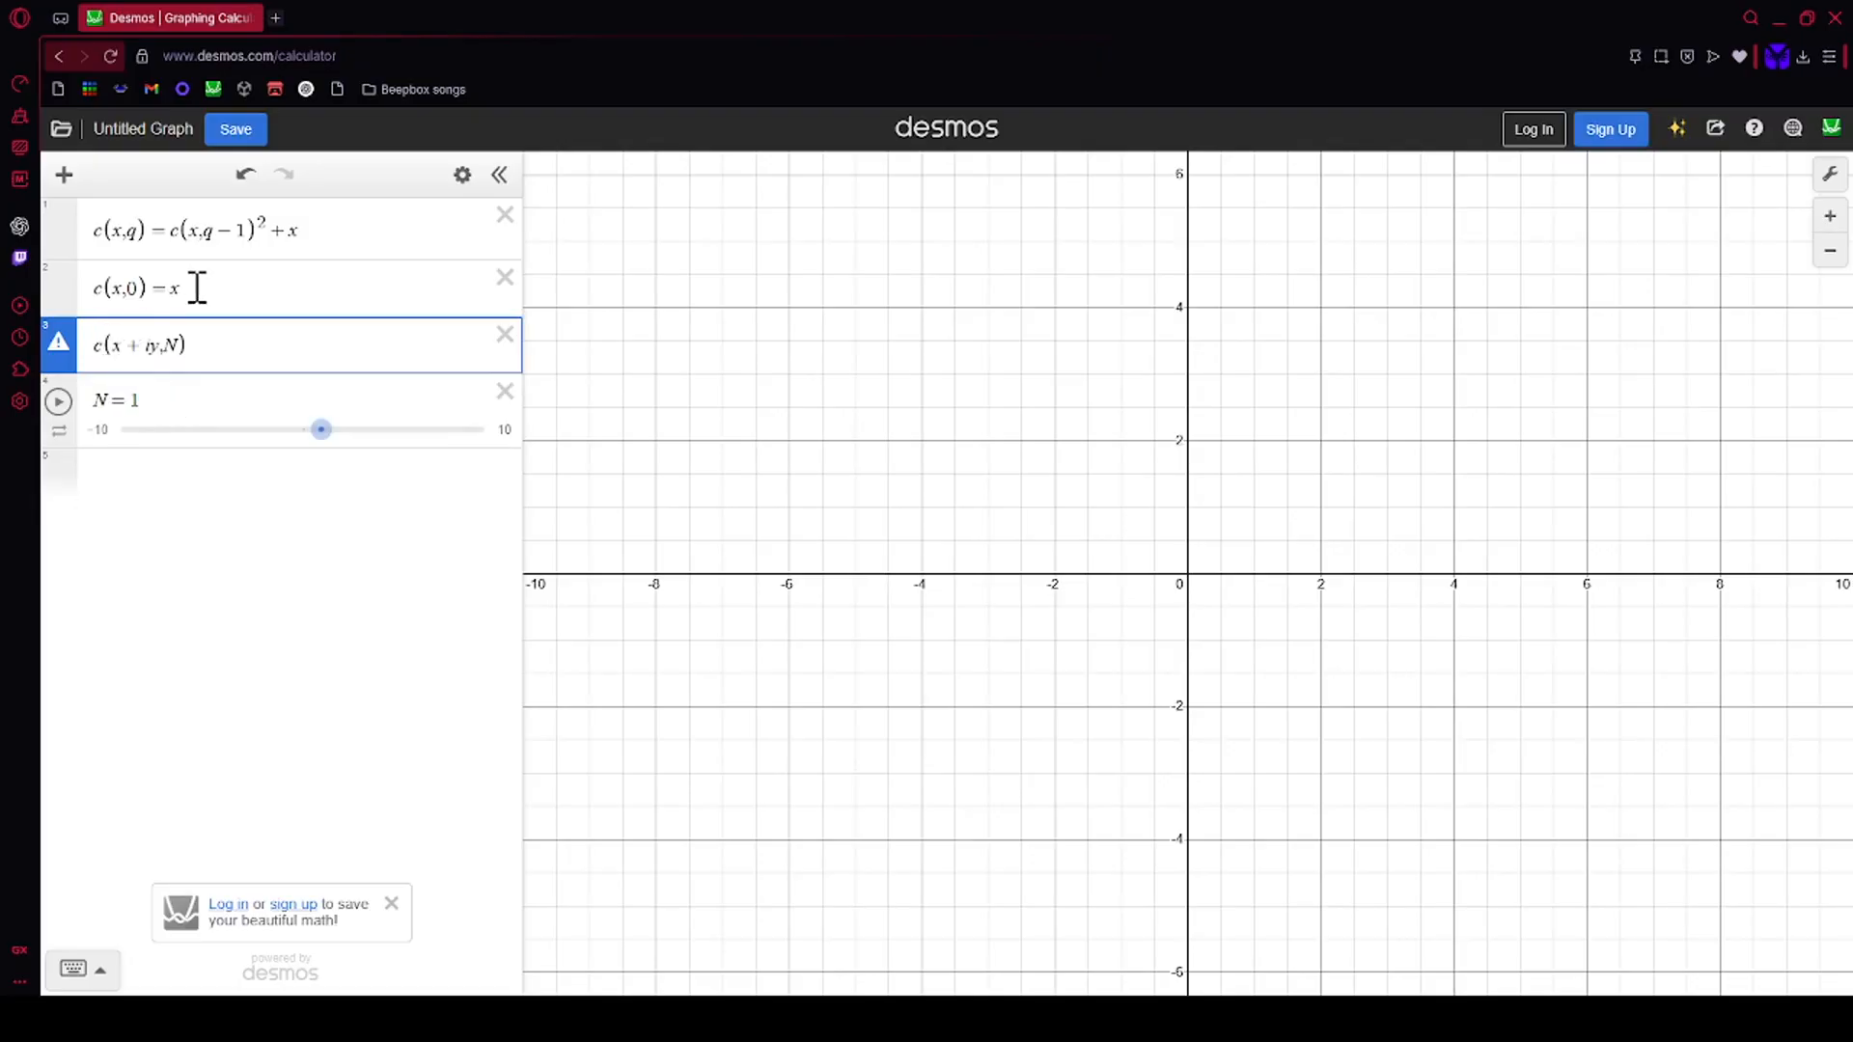
click(139, 288)
click(241, 232)
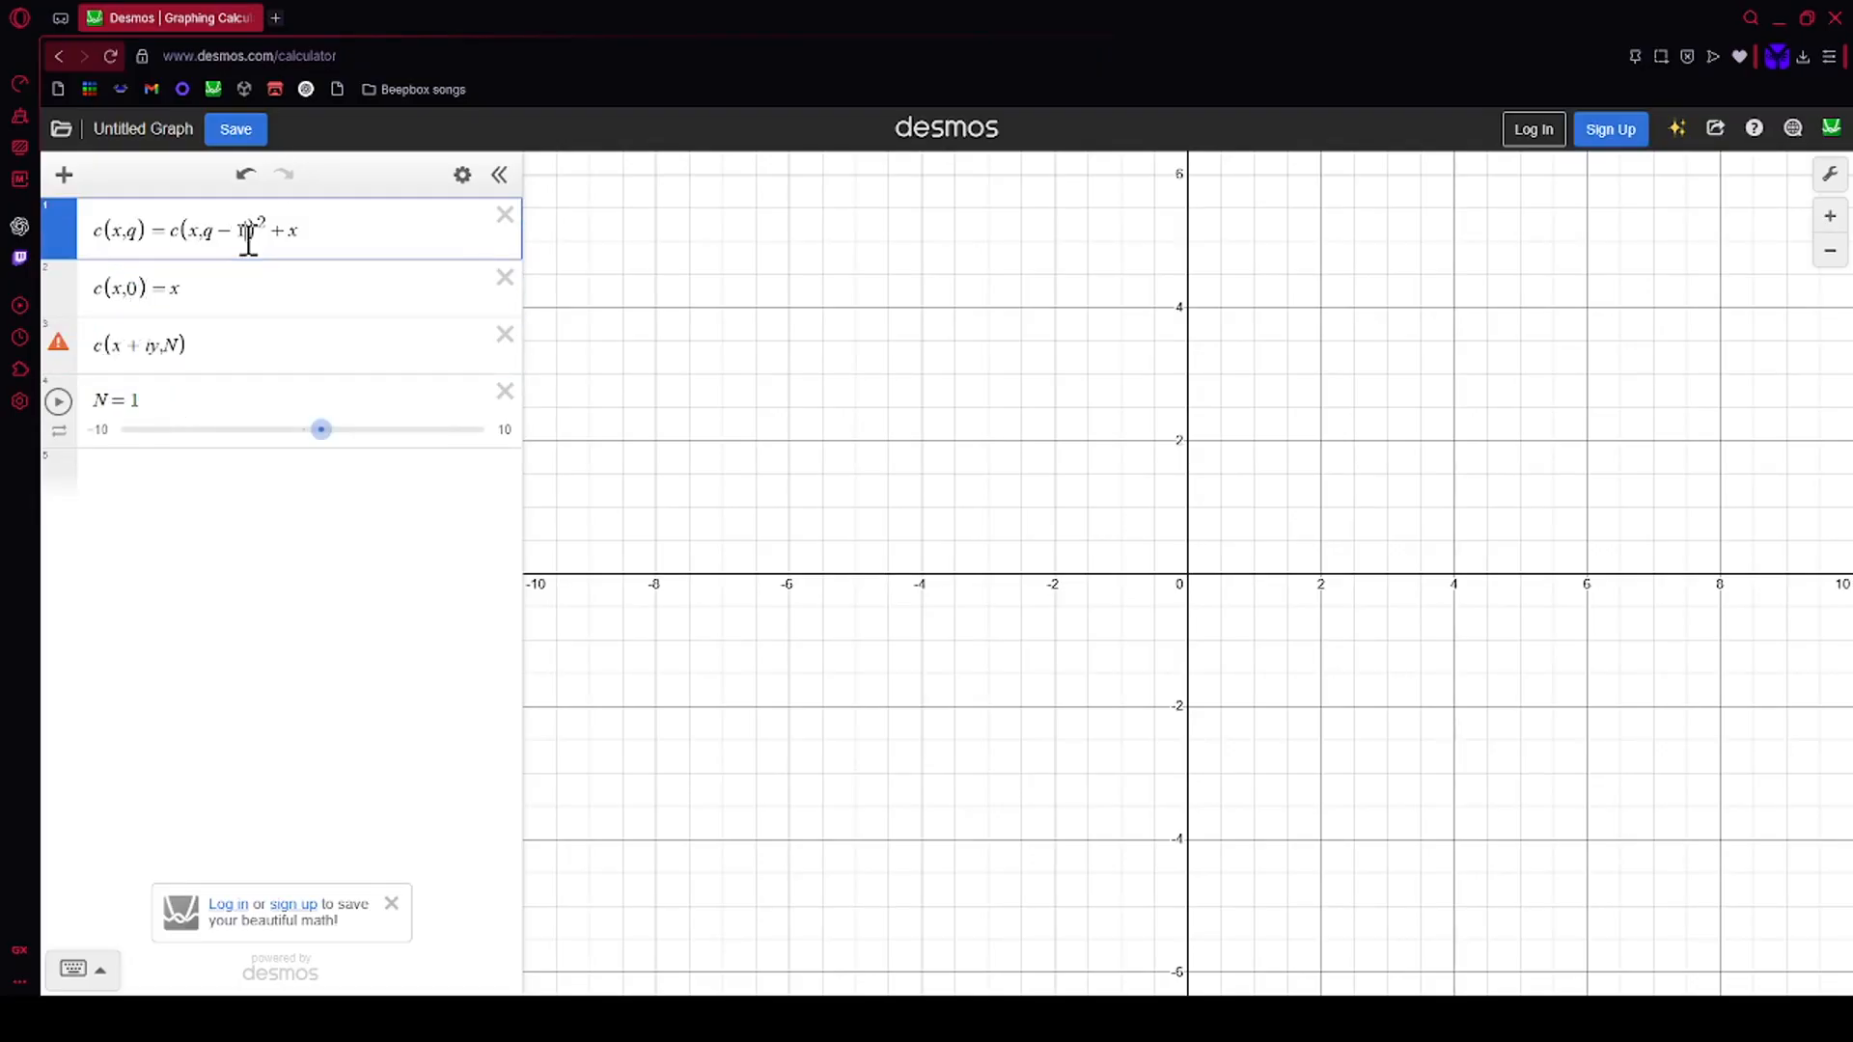
click(135, 287)
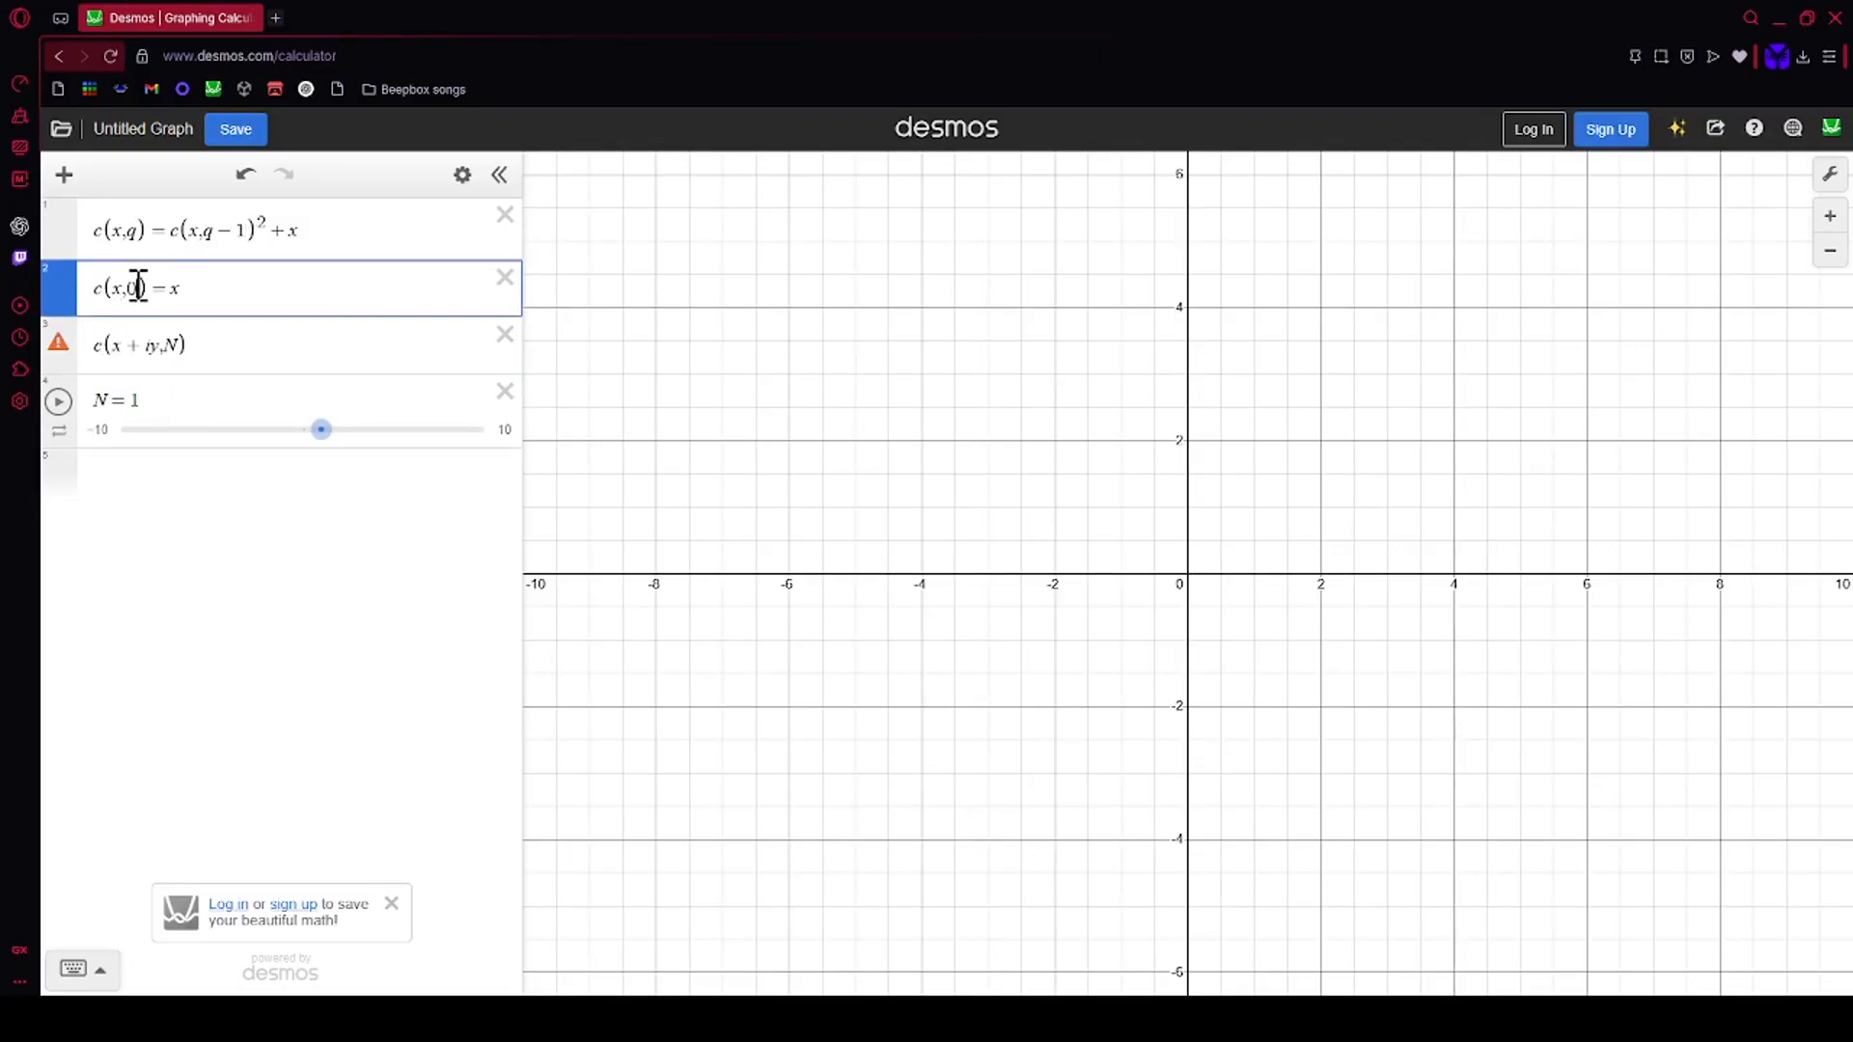
click(252, 230)
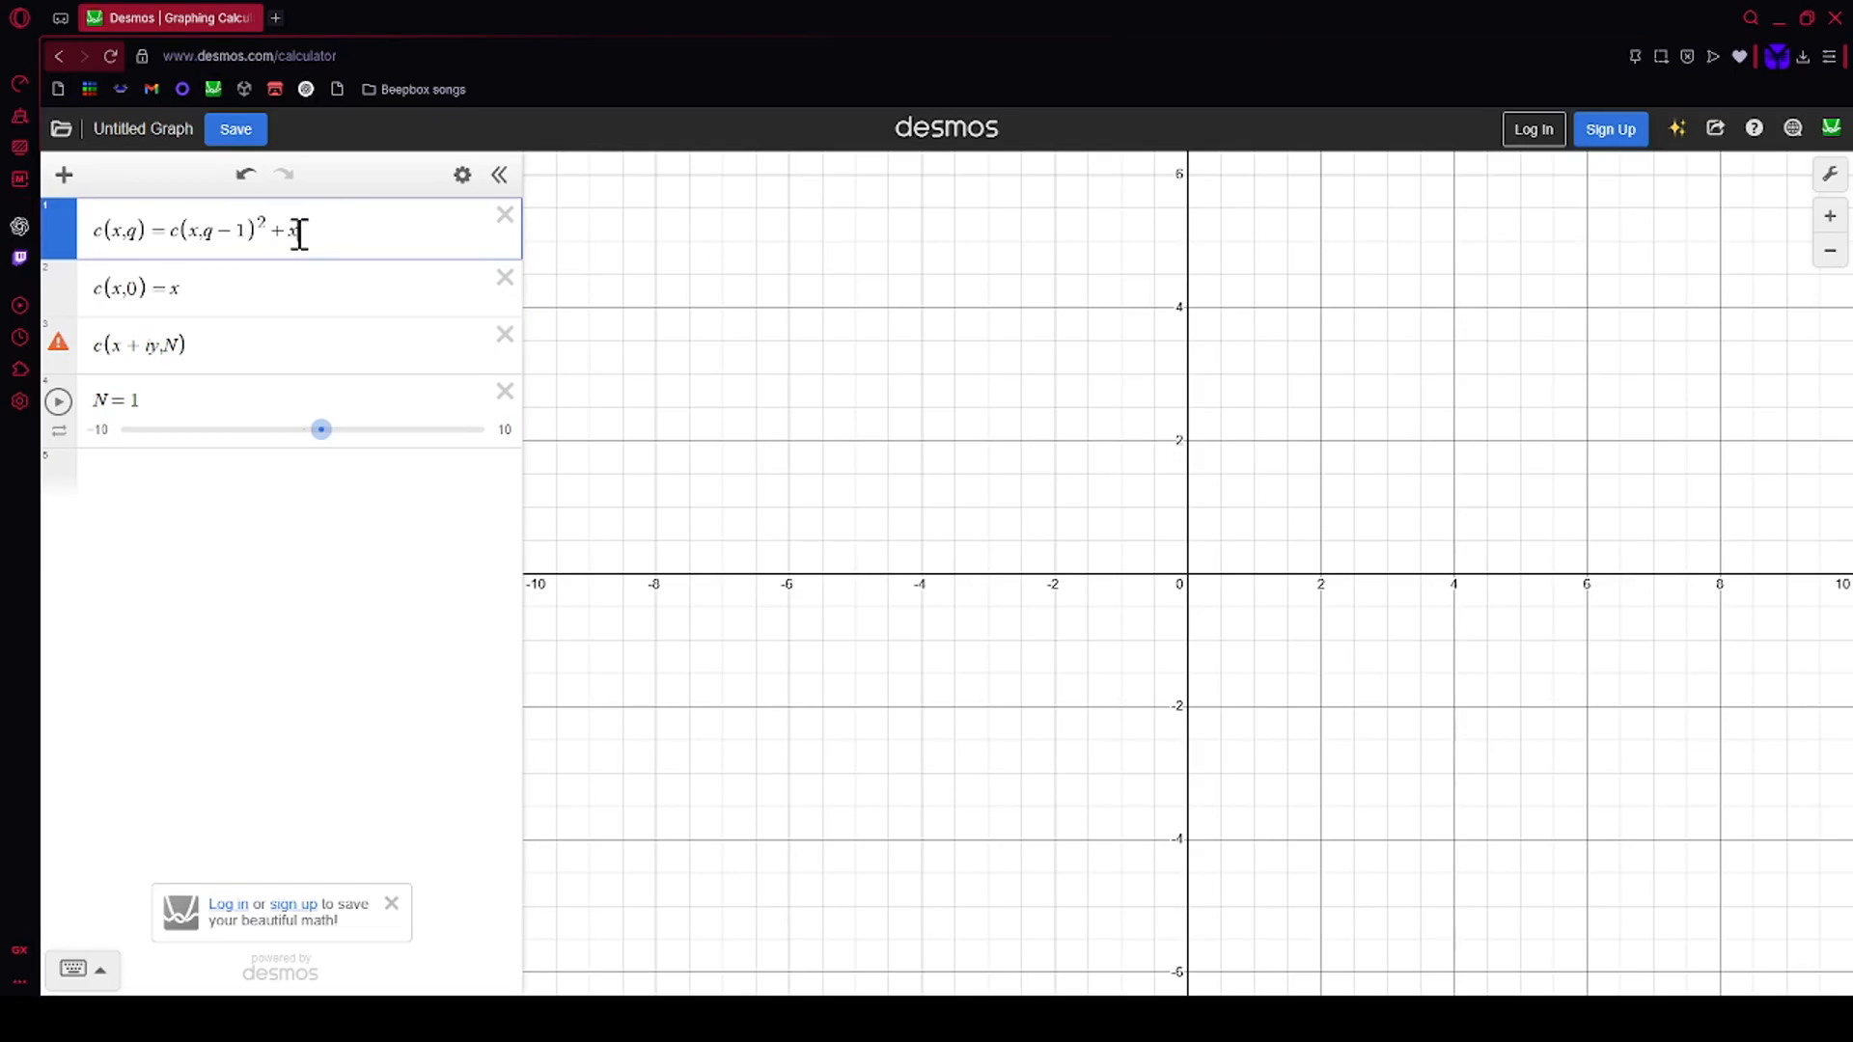
drag(297, 234, 261, 219)
mouse_move(149, 401)
mouse_down()
mouse_move(100, 401)
mouse_move(130, 399)
mouse_up()
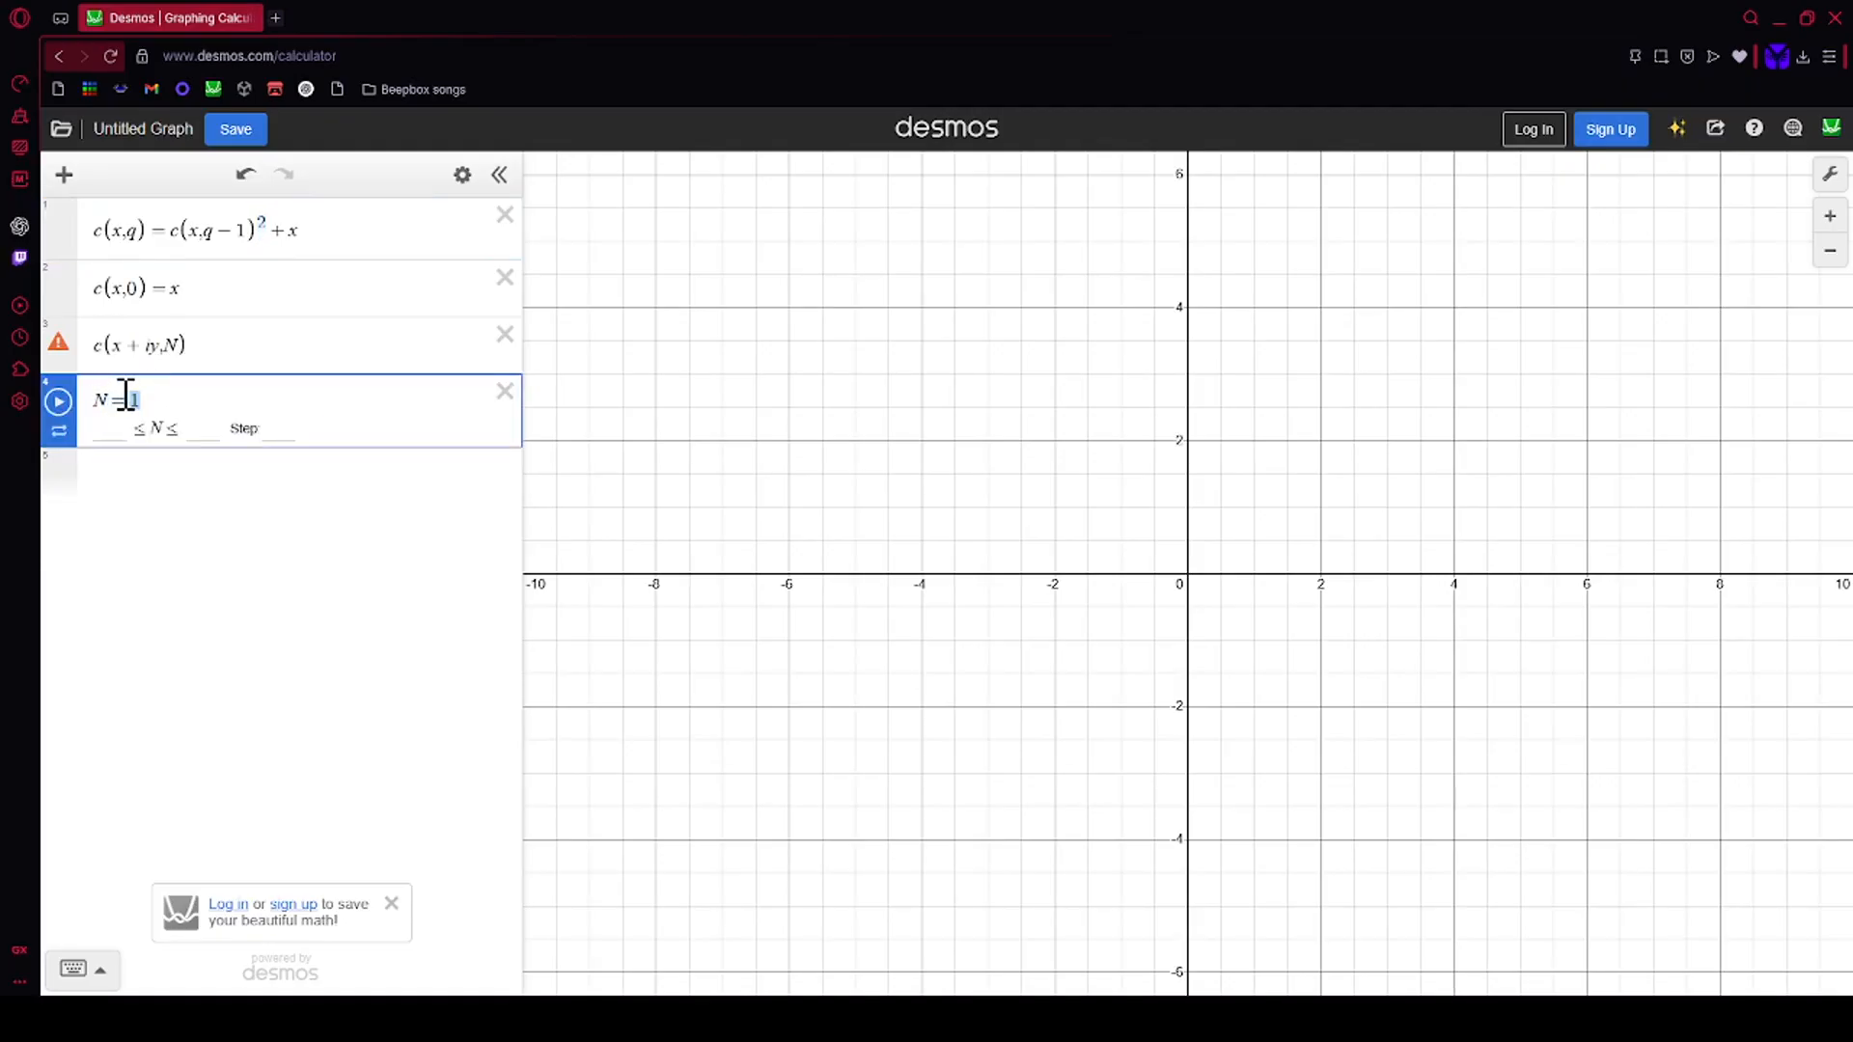
Step: Extend the third expression into the inequality c(x+iy,N) ≤ 10
click(286, 359)
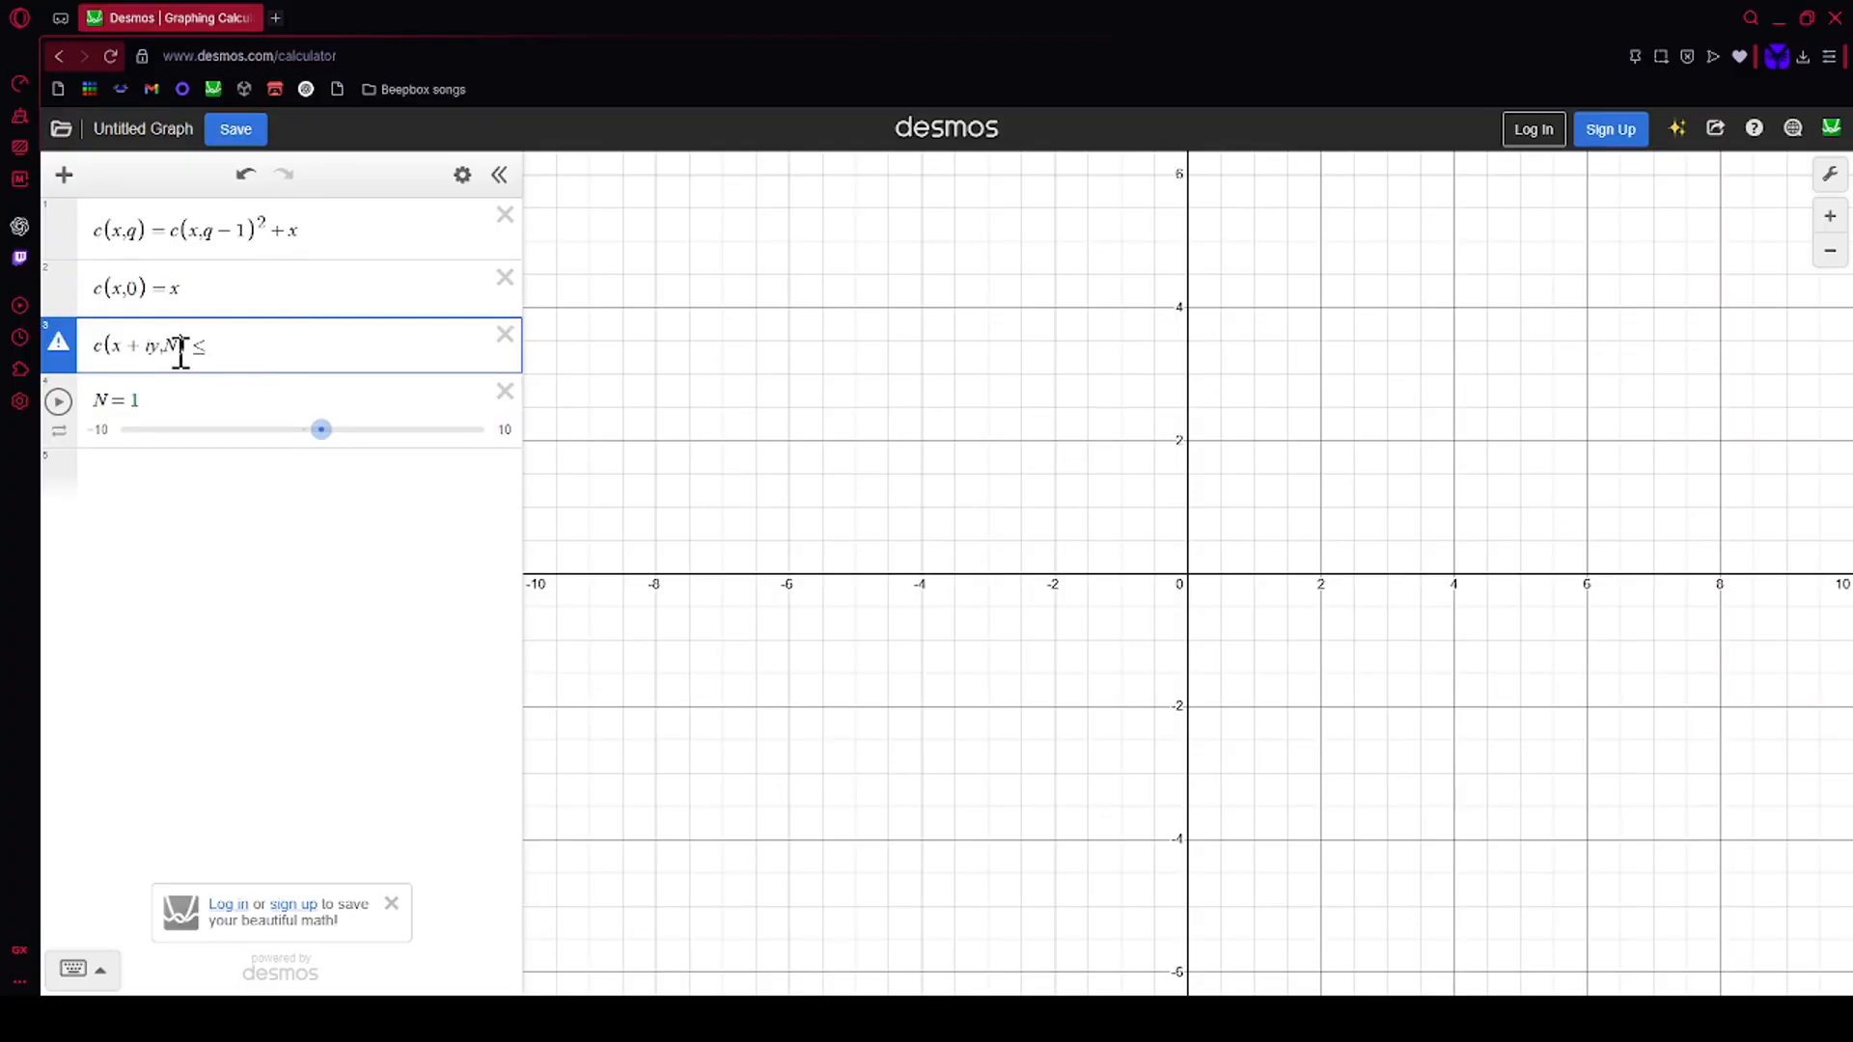
text(2)
key(BackSpace)
text(10)
Step: Limit the N slider to the range 1 to 50 and move N to 50
click(168, 413)
text(1)
click(213, 424)
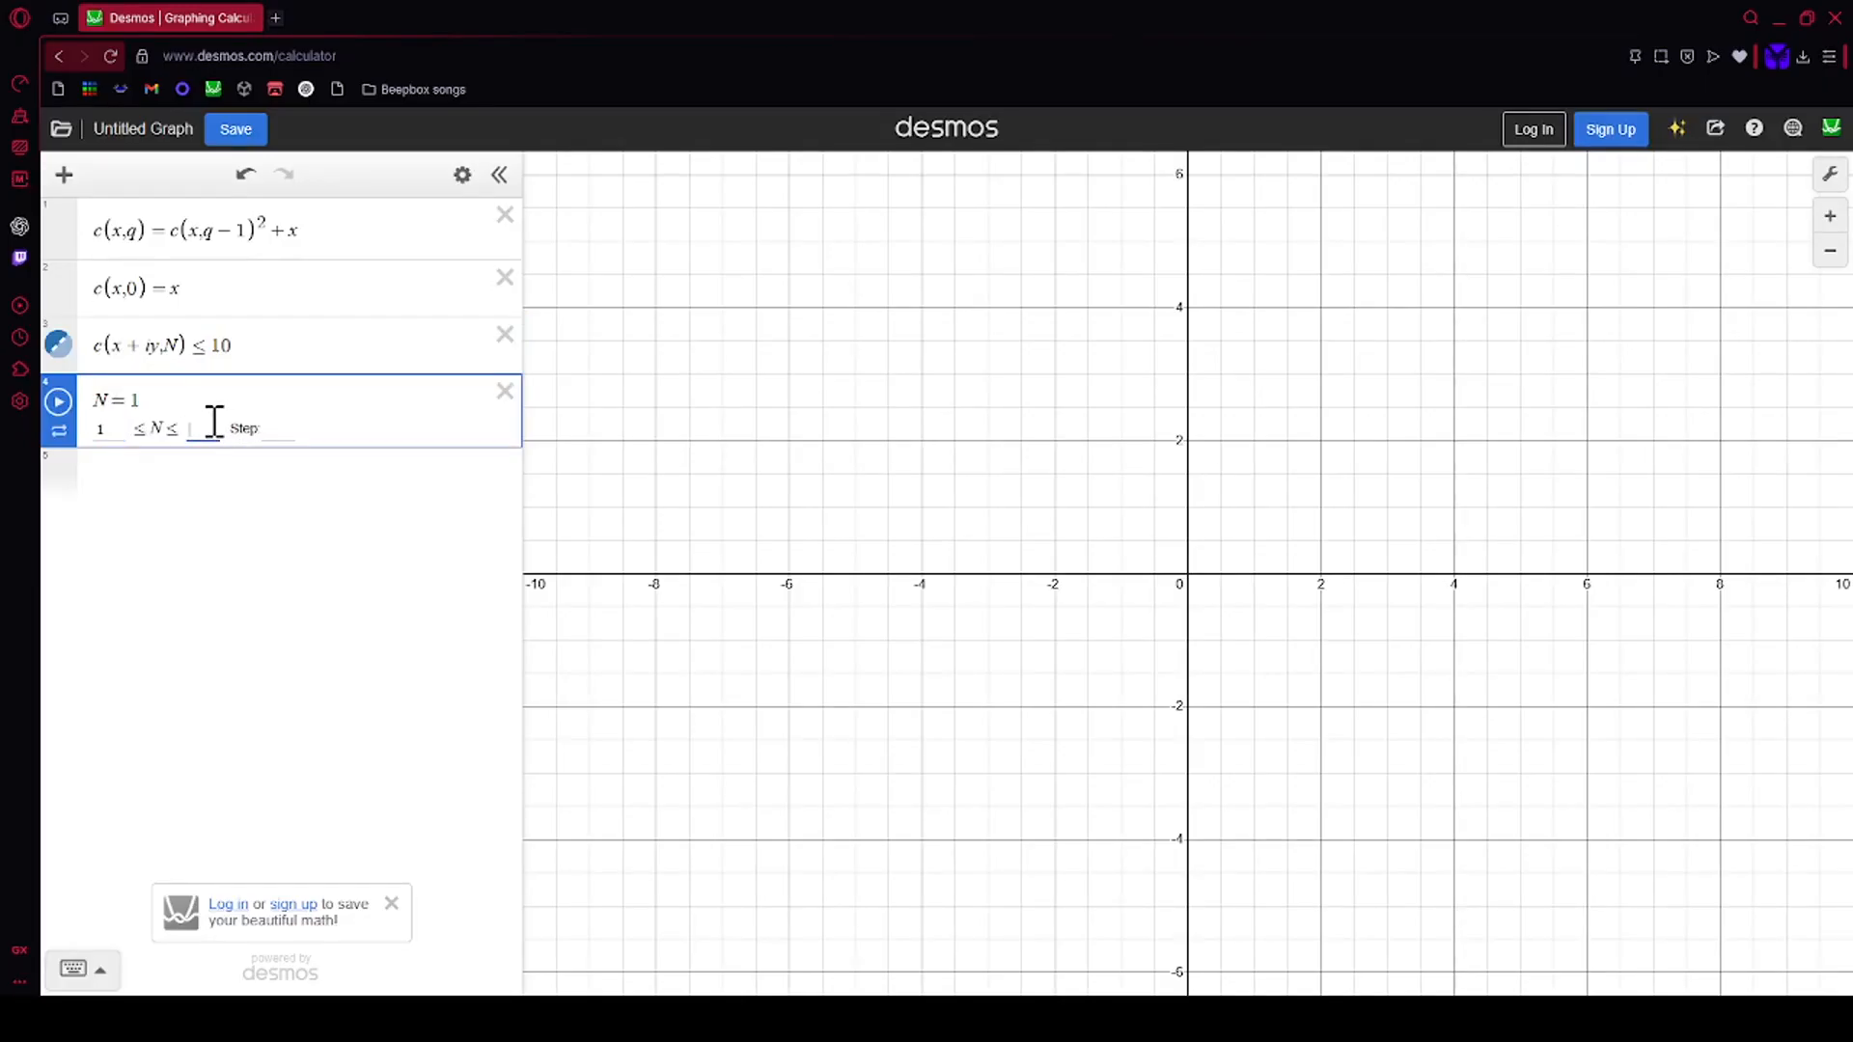
text(50)
click(171, 402)
drag(112, 429, 926, 465)
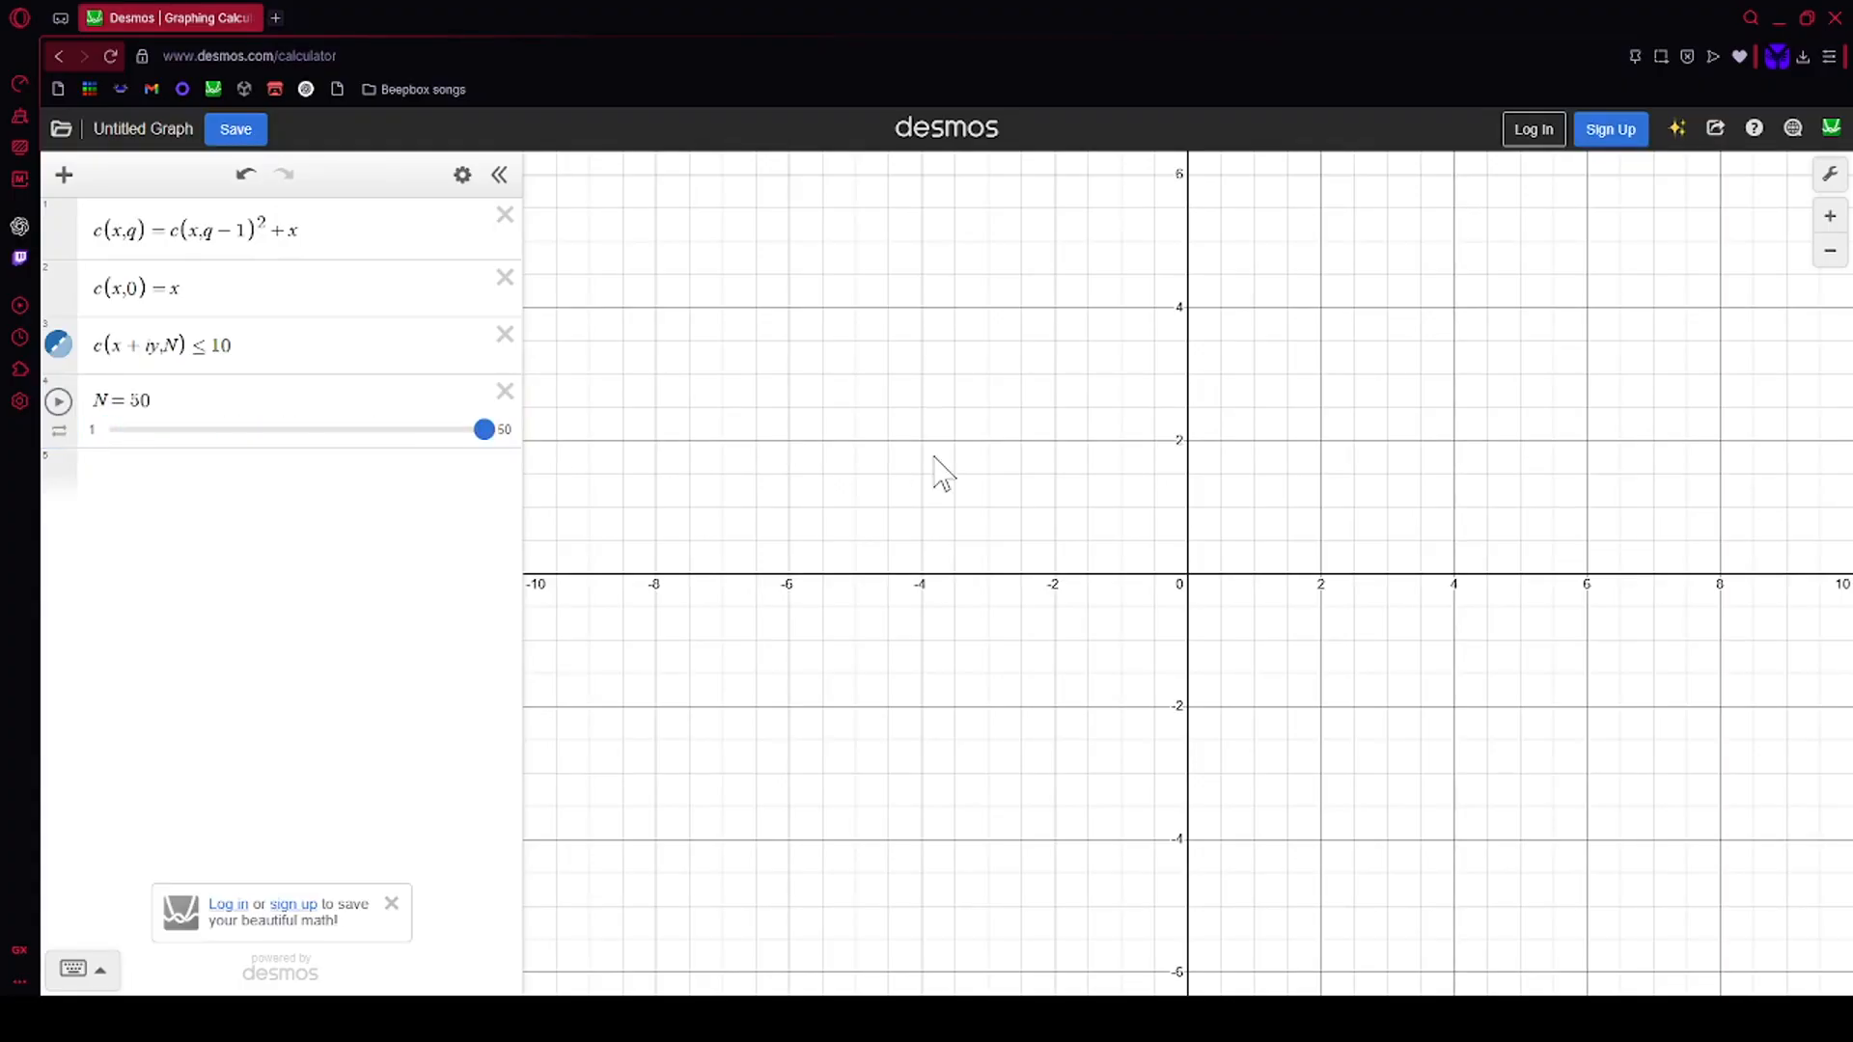
Step: Set the step of the N slider to 1
click(272, 428)
text(1)
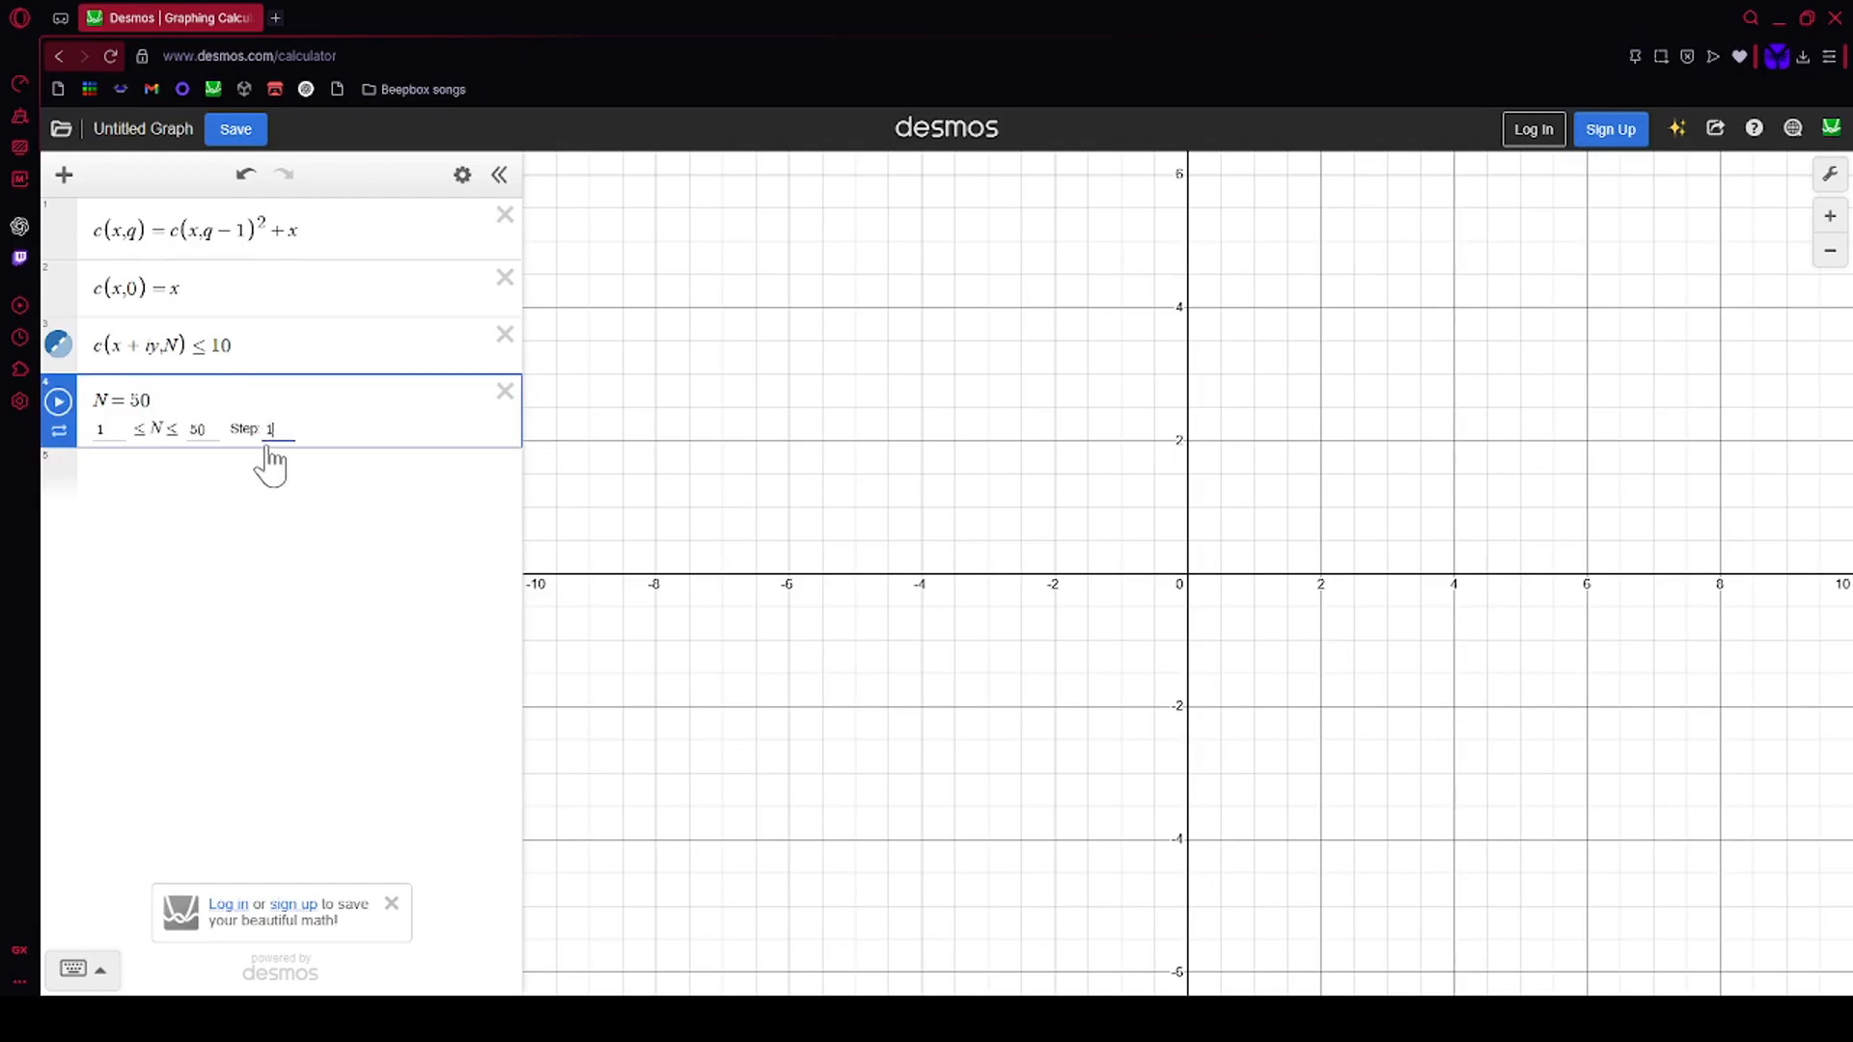
click(267, 475)
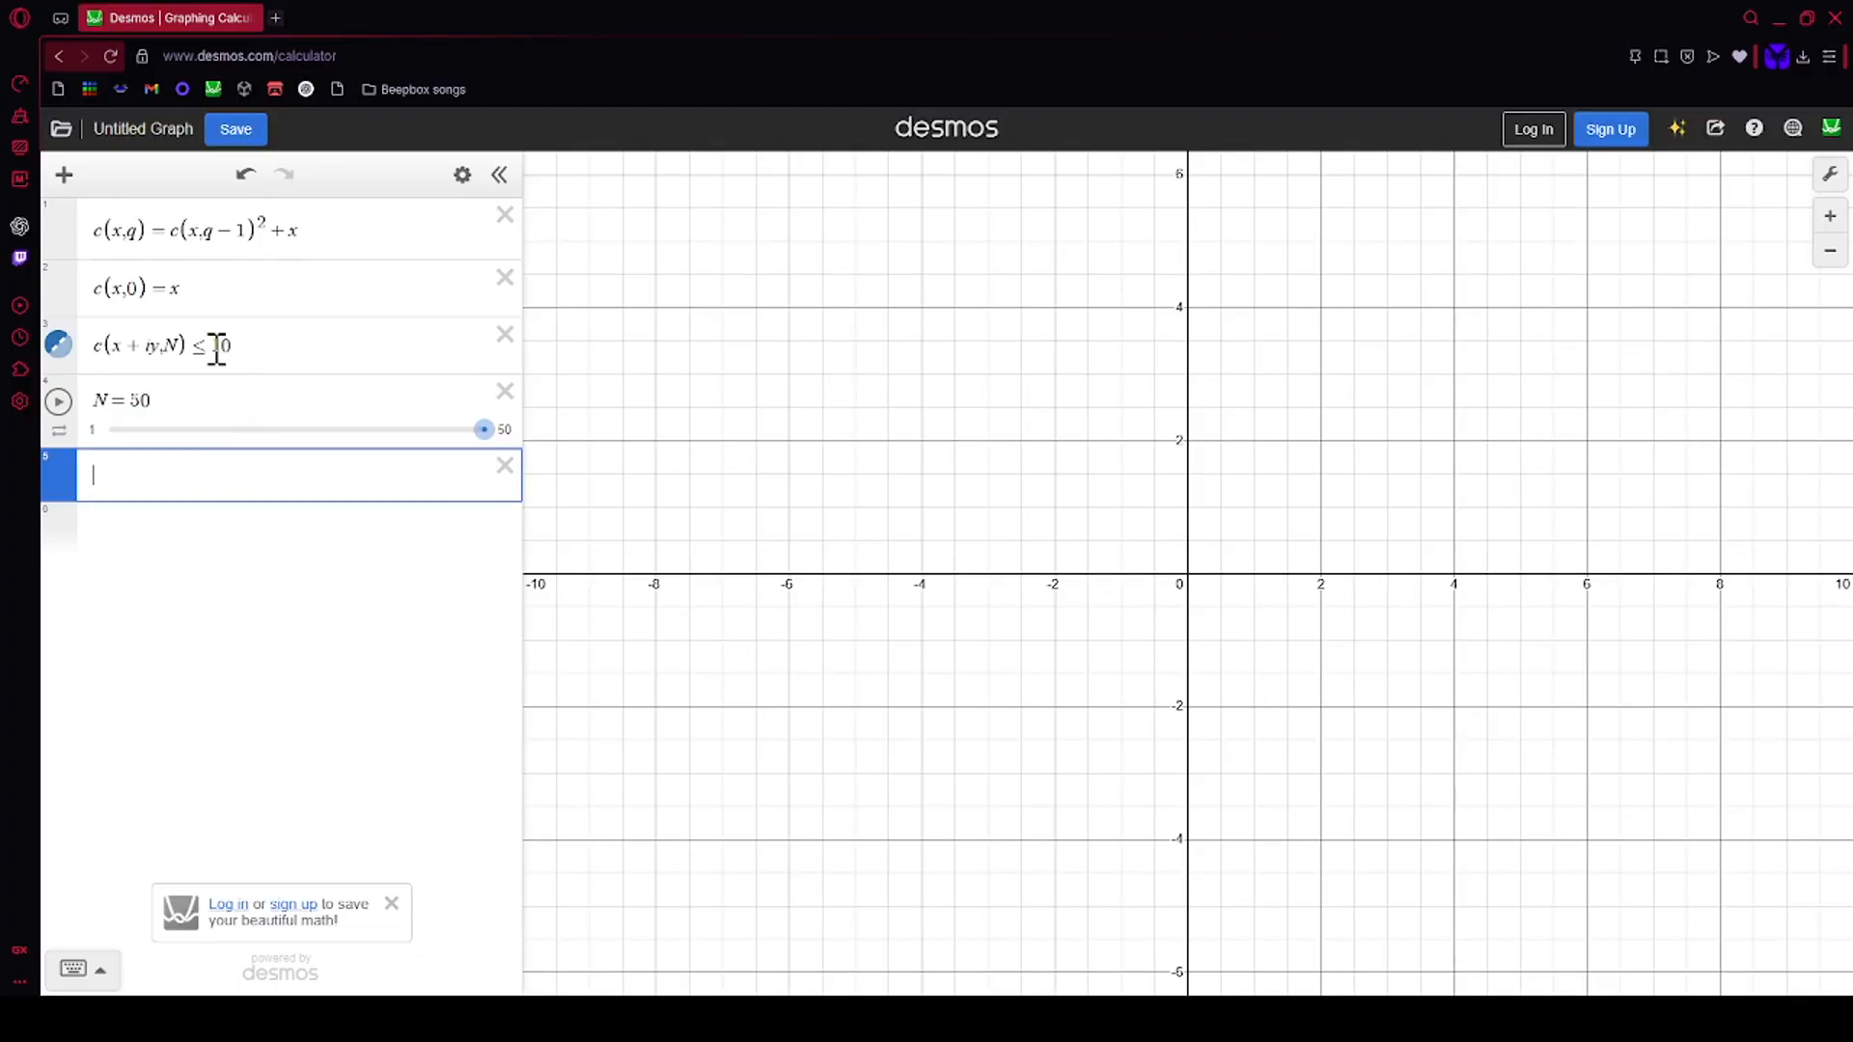
Step: Wrap c(x+iy,N) in absolute value bars so the inequality reads |c(x+iy,N)| ≤ 10
click(92, 355)
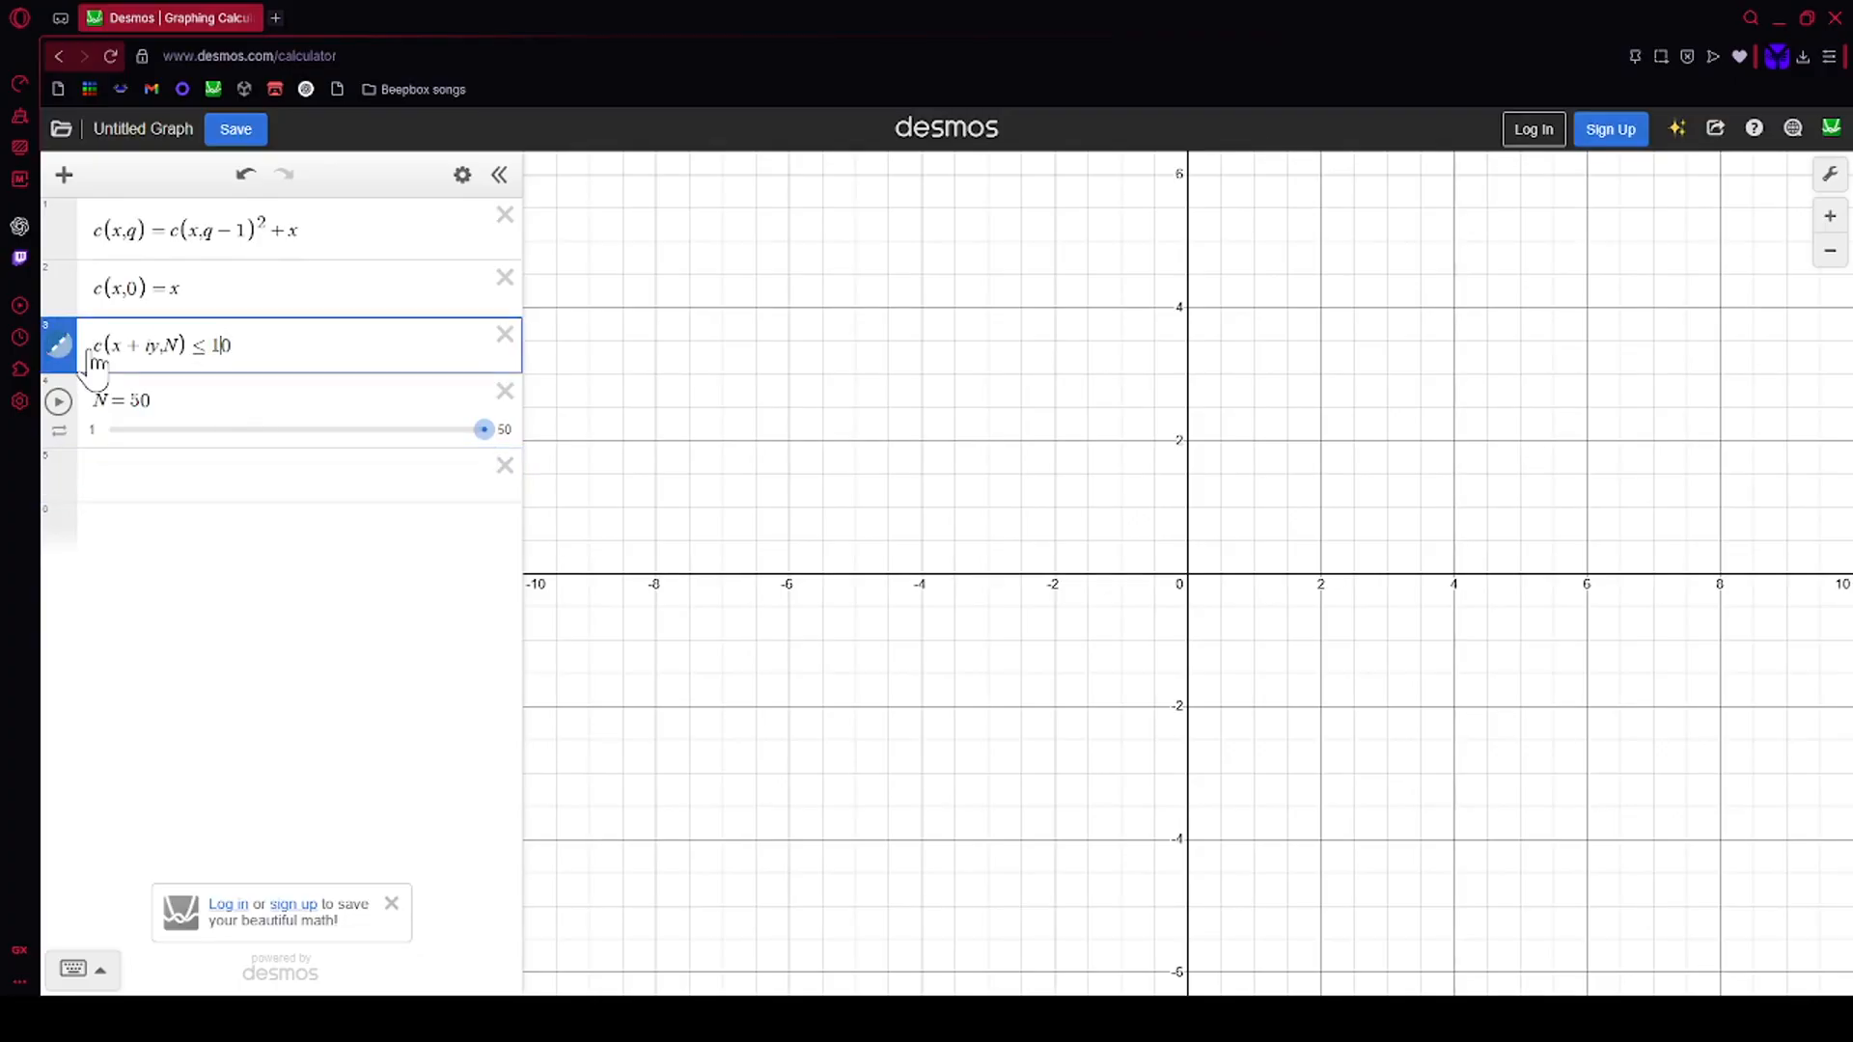
key(BackSpace)
text(d)
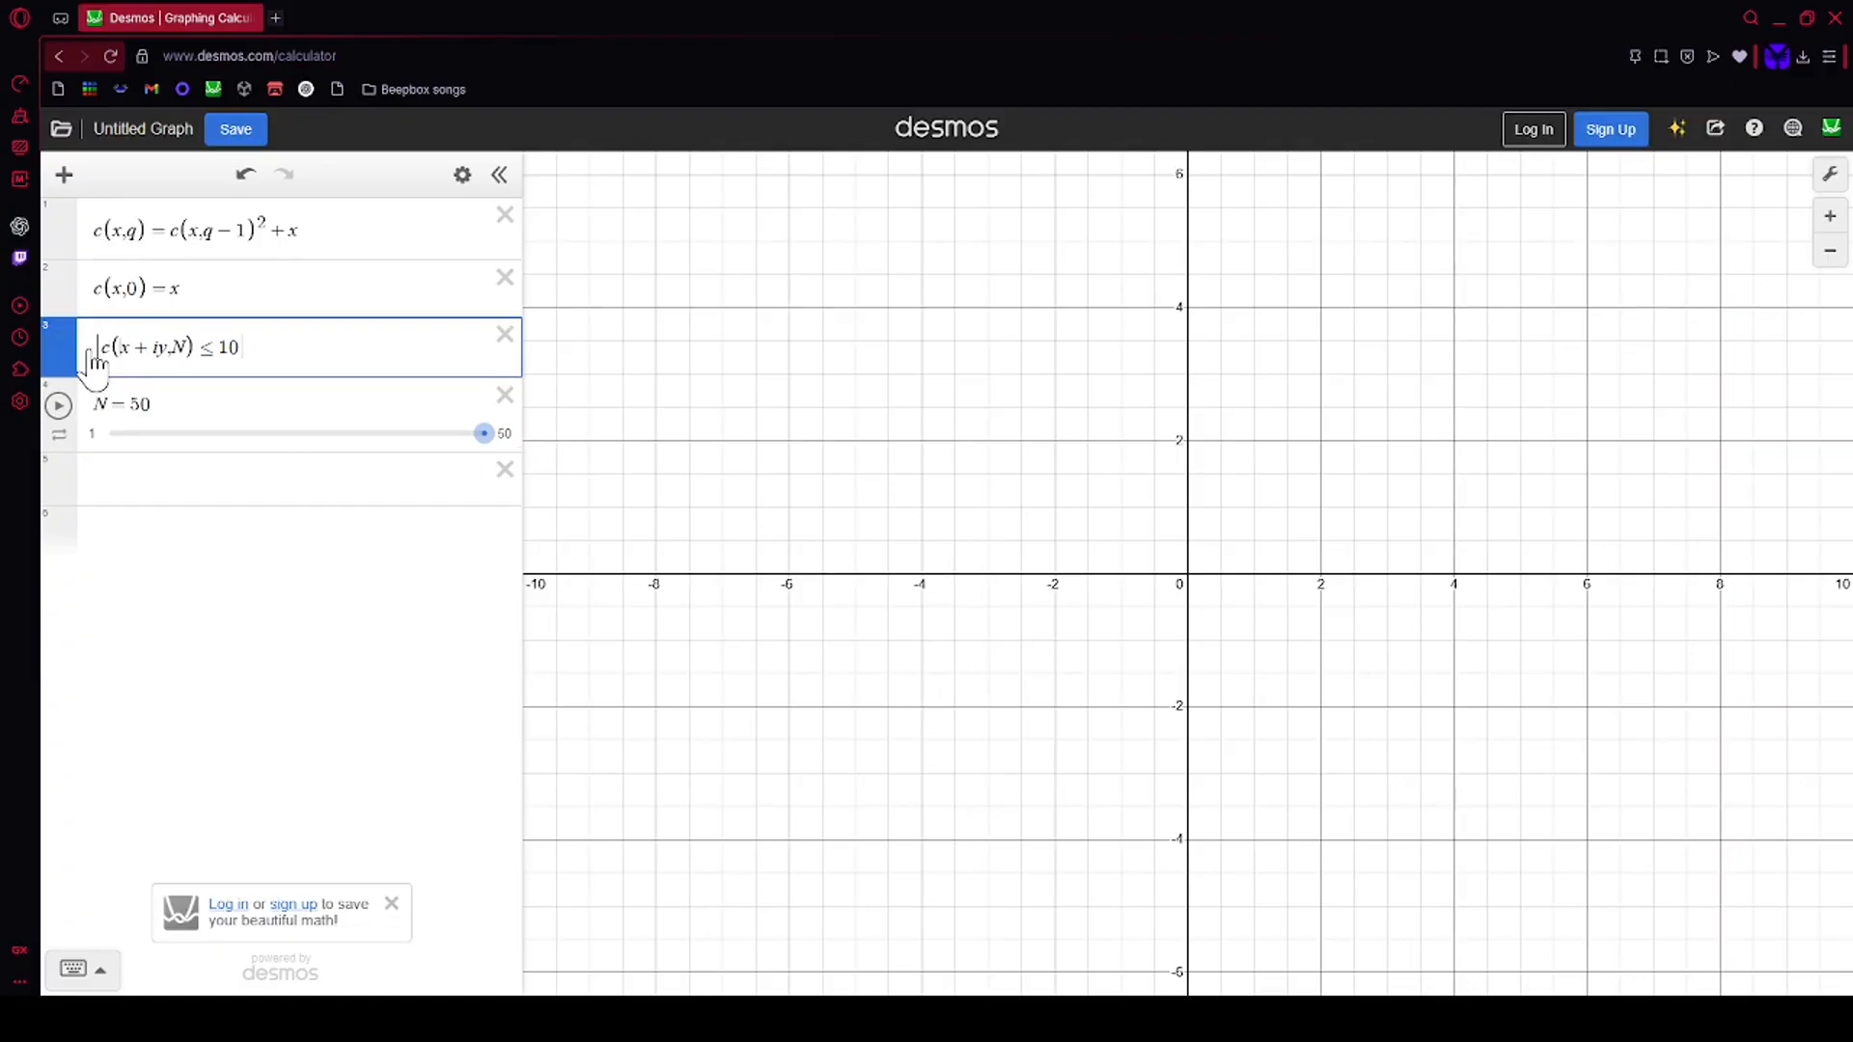
text(|)
click(947, 603)
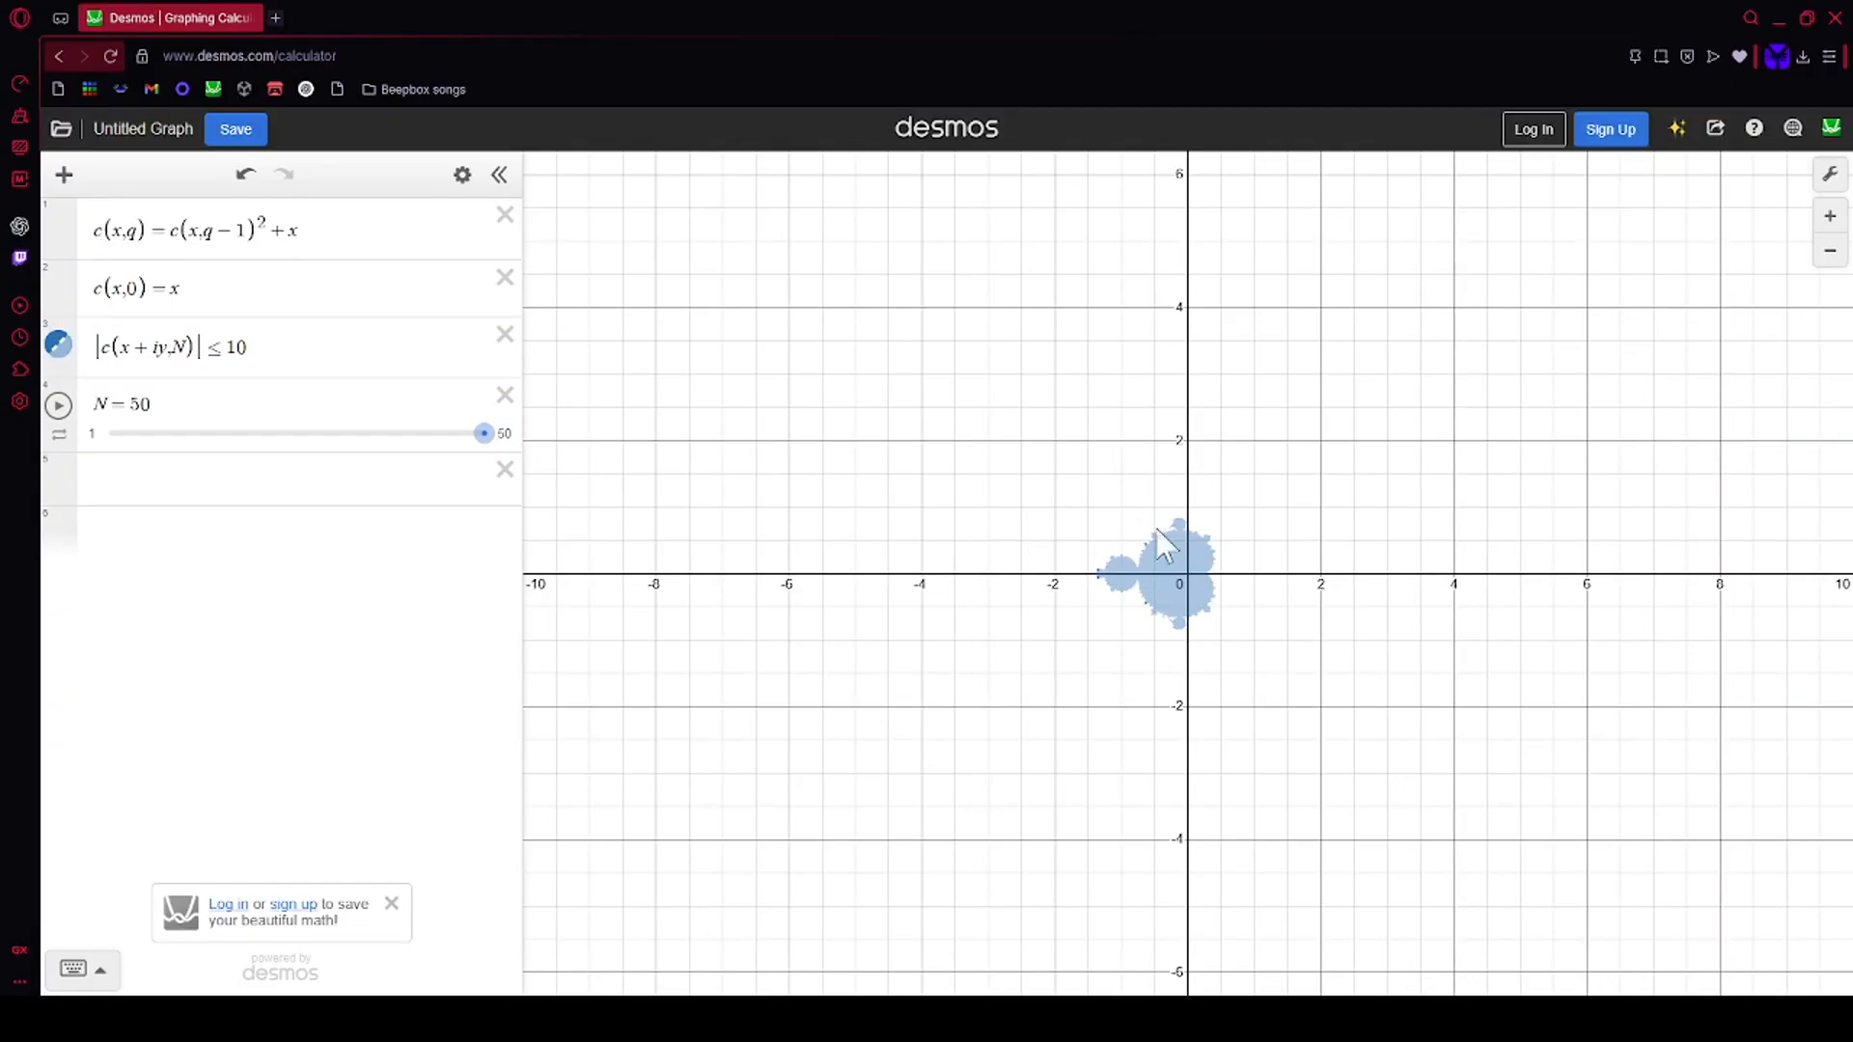
Step: Style the inequality's region with a fill opacity of 1, lines turned off and black as the colour
scroll(1170, 557, up, 5)
scroll(1149, 558, down, 5)
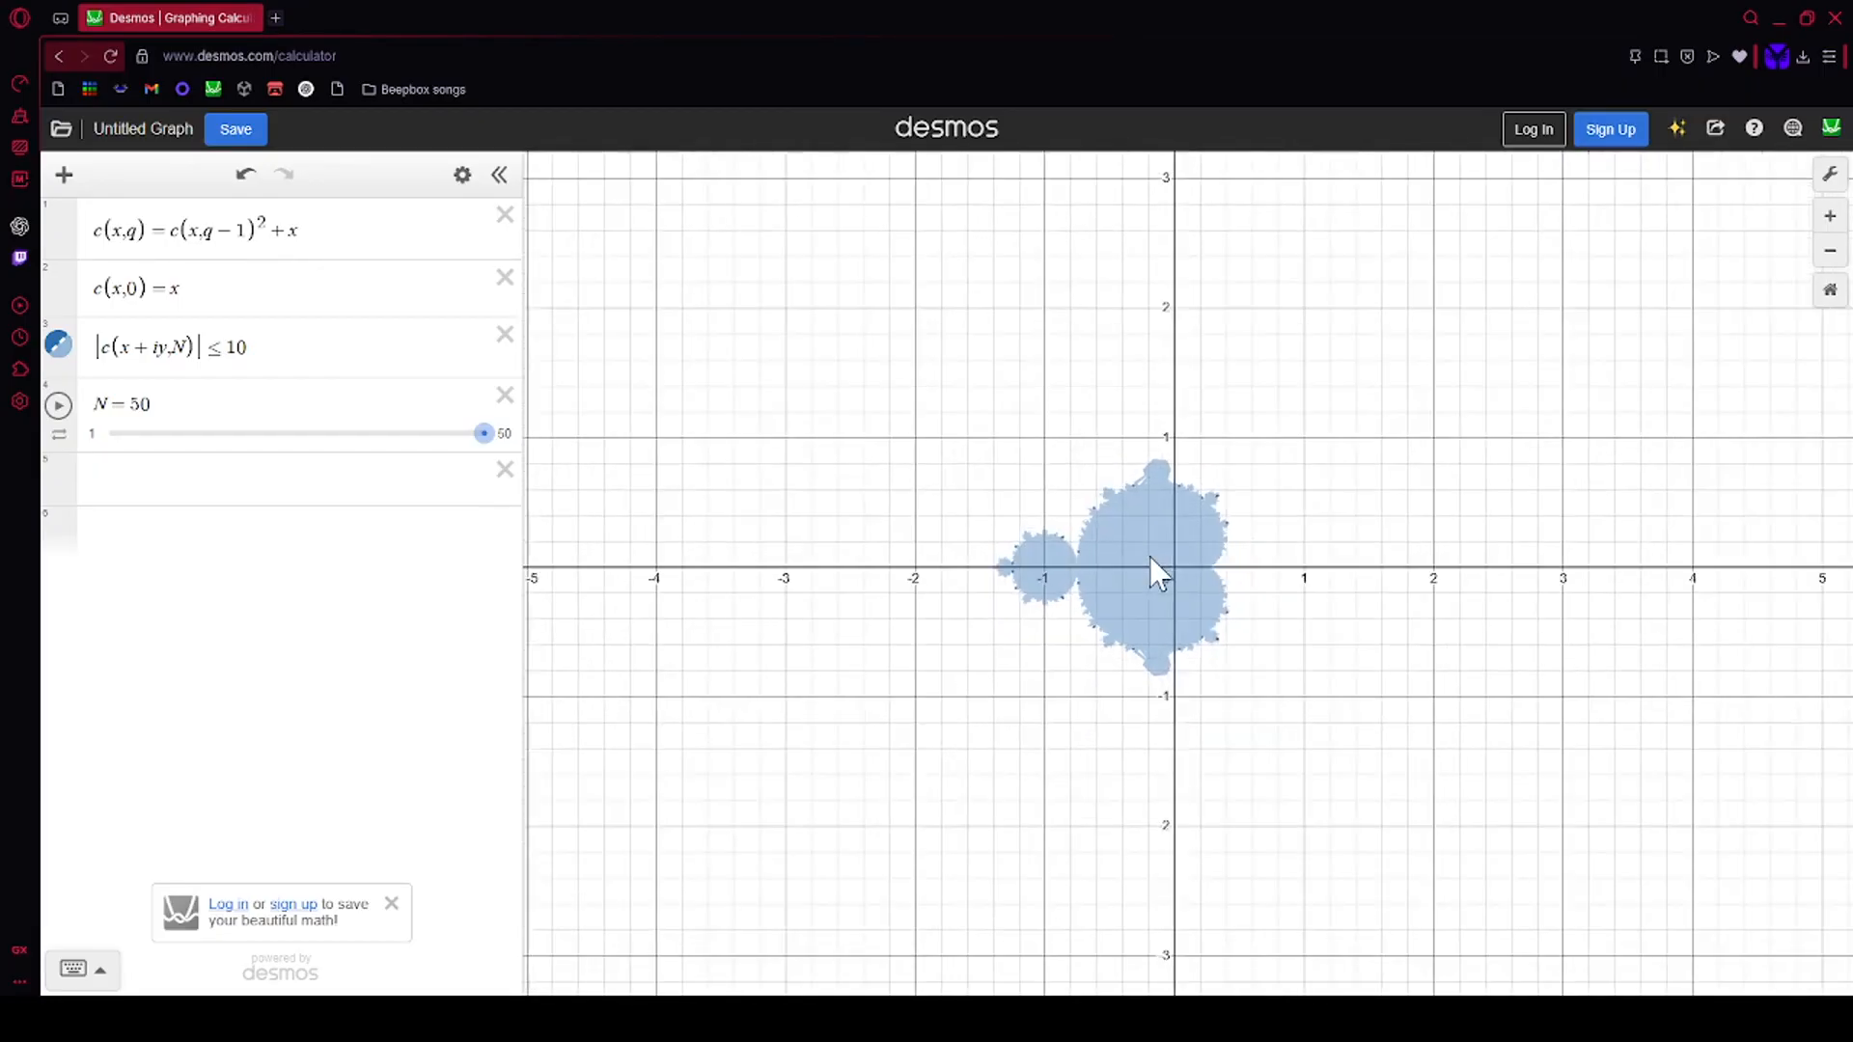
scroll(1149, 558, up, 5)
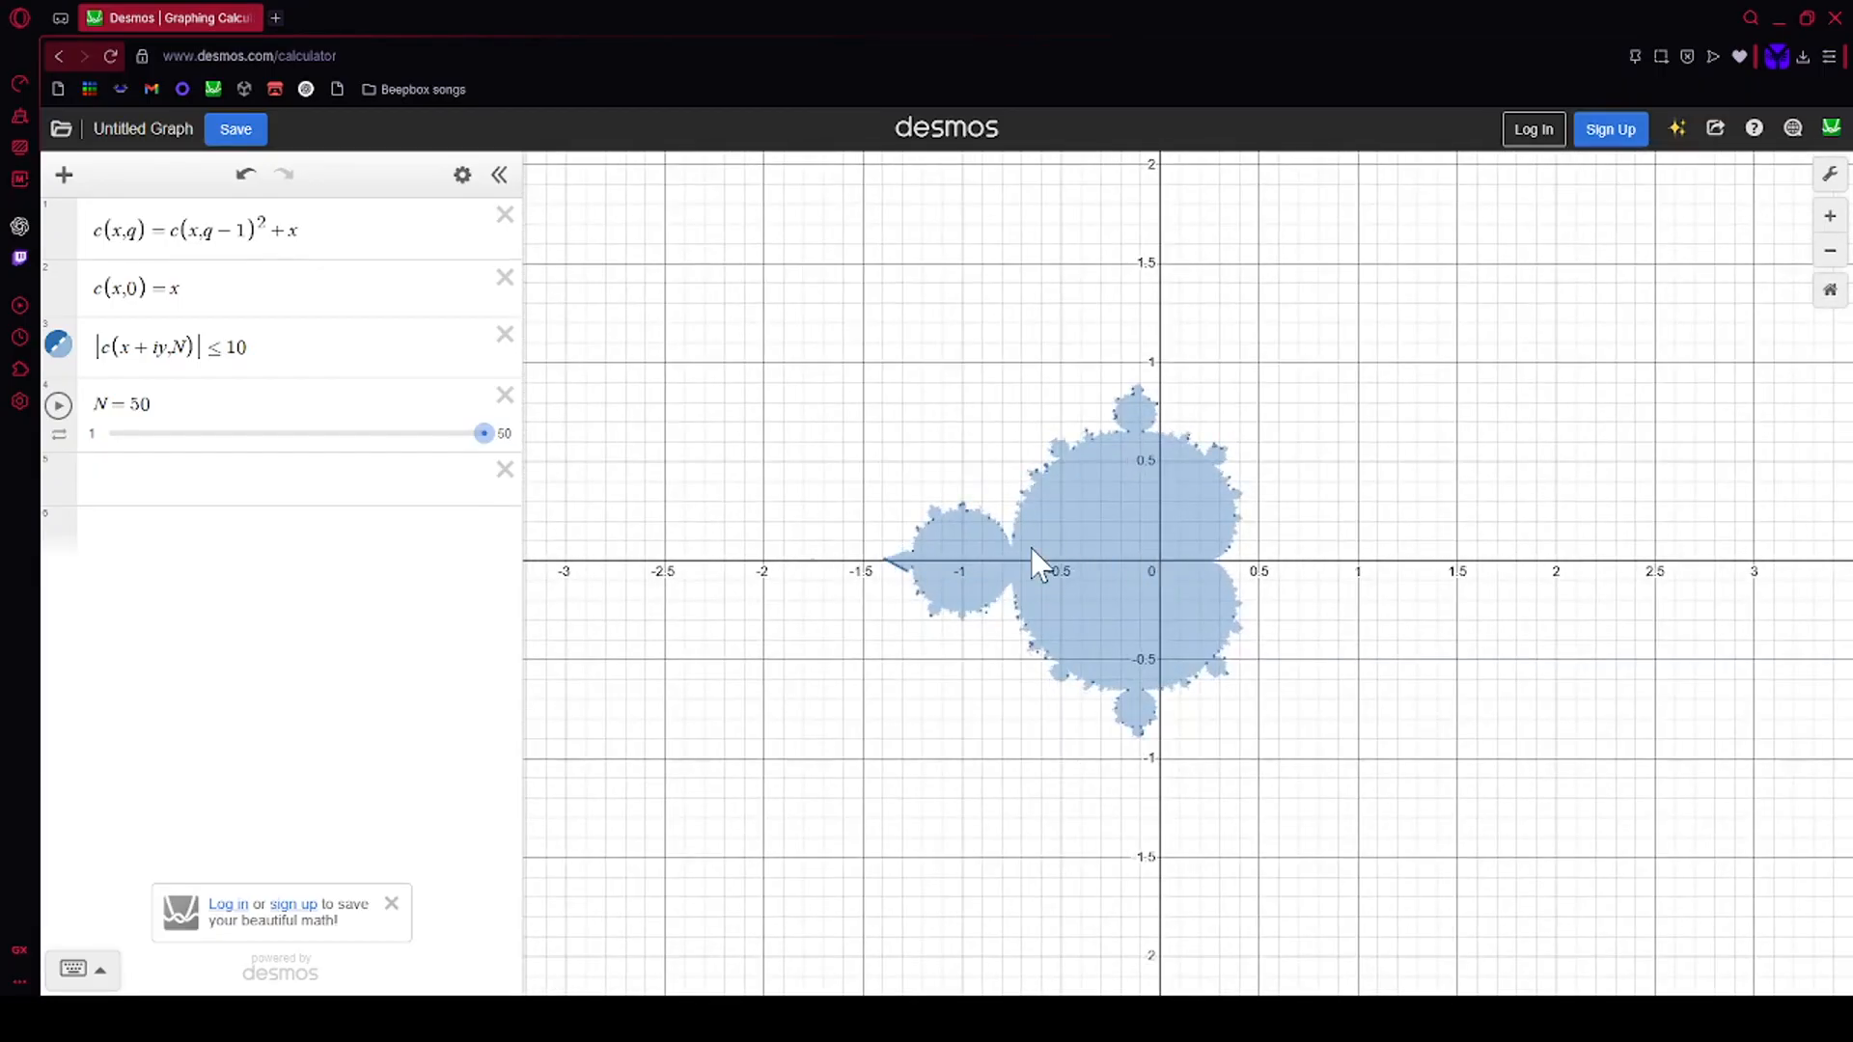
scroll(1031, 548, up, 3)
click(460, 175)
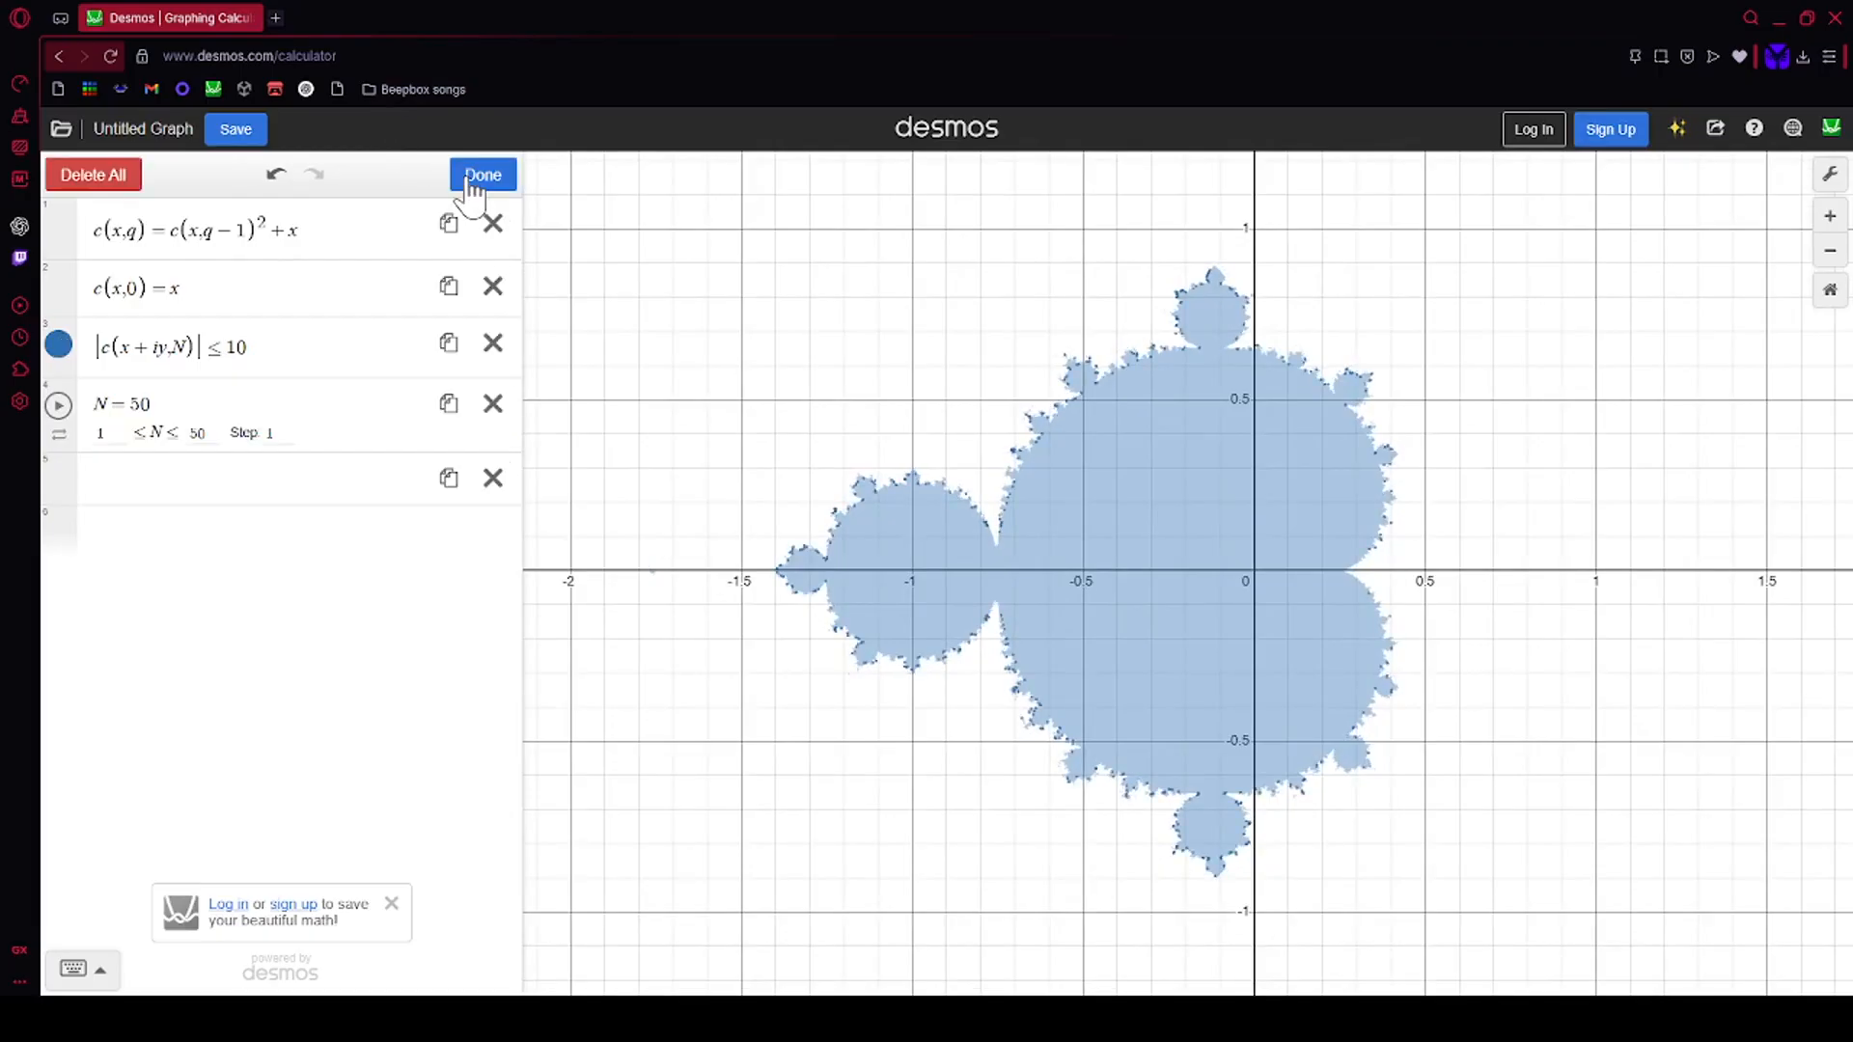
click(58, 343)
click(128, 519)
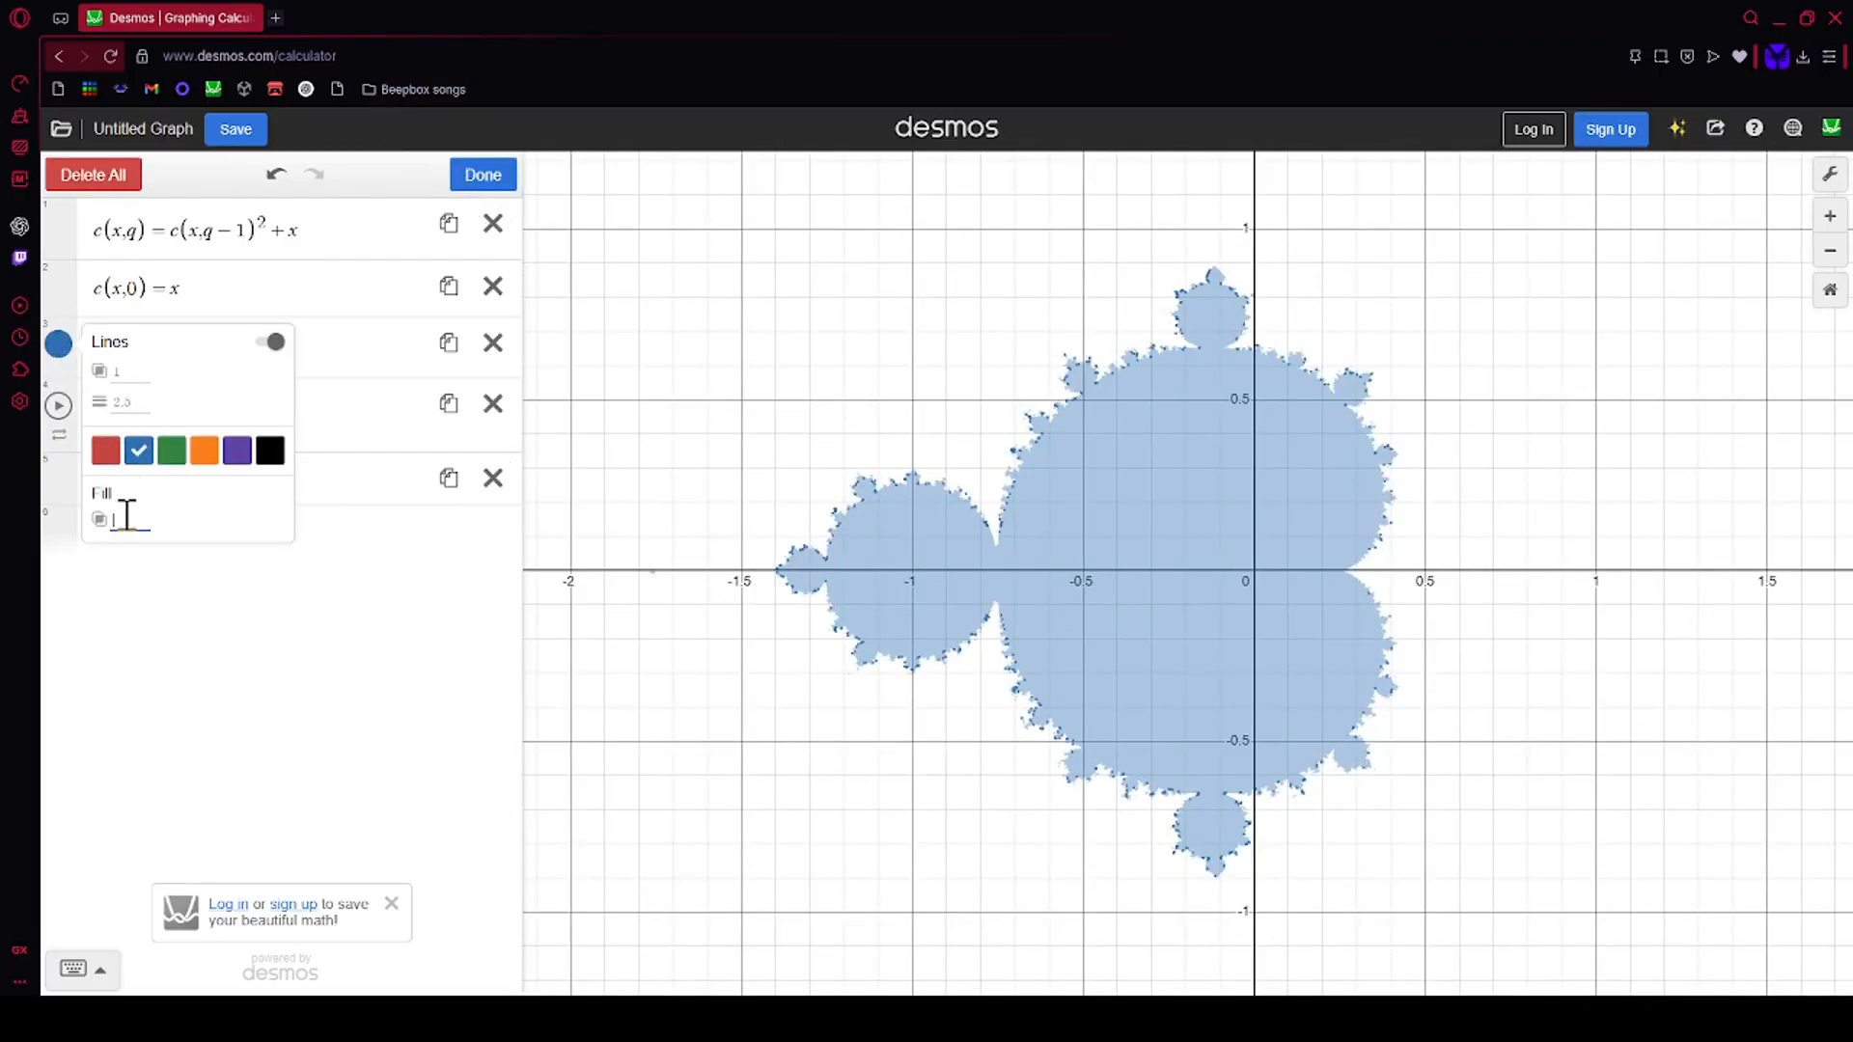
text(1)
click(273, 349)
click(272, 455)
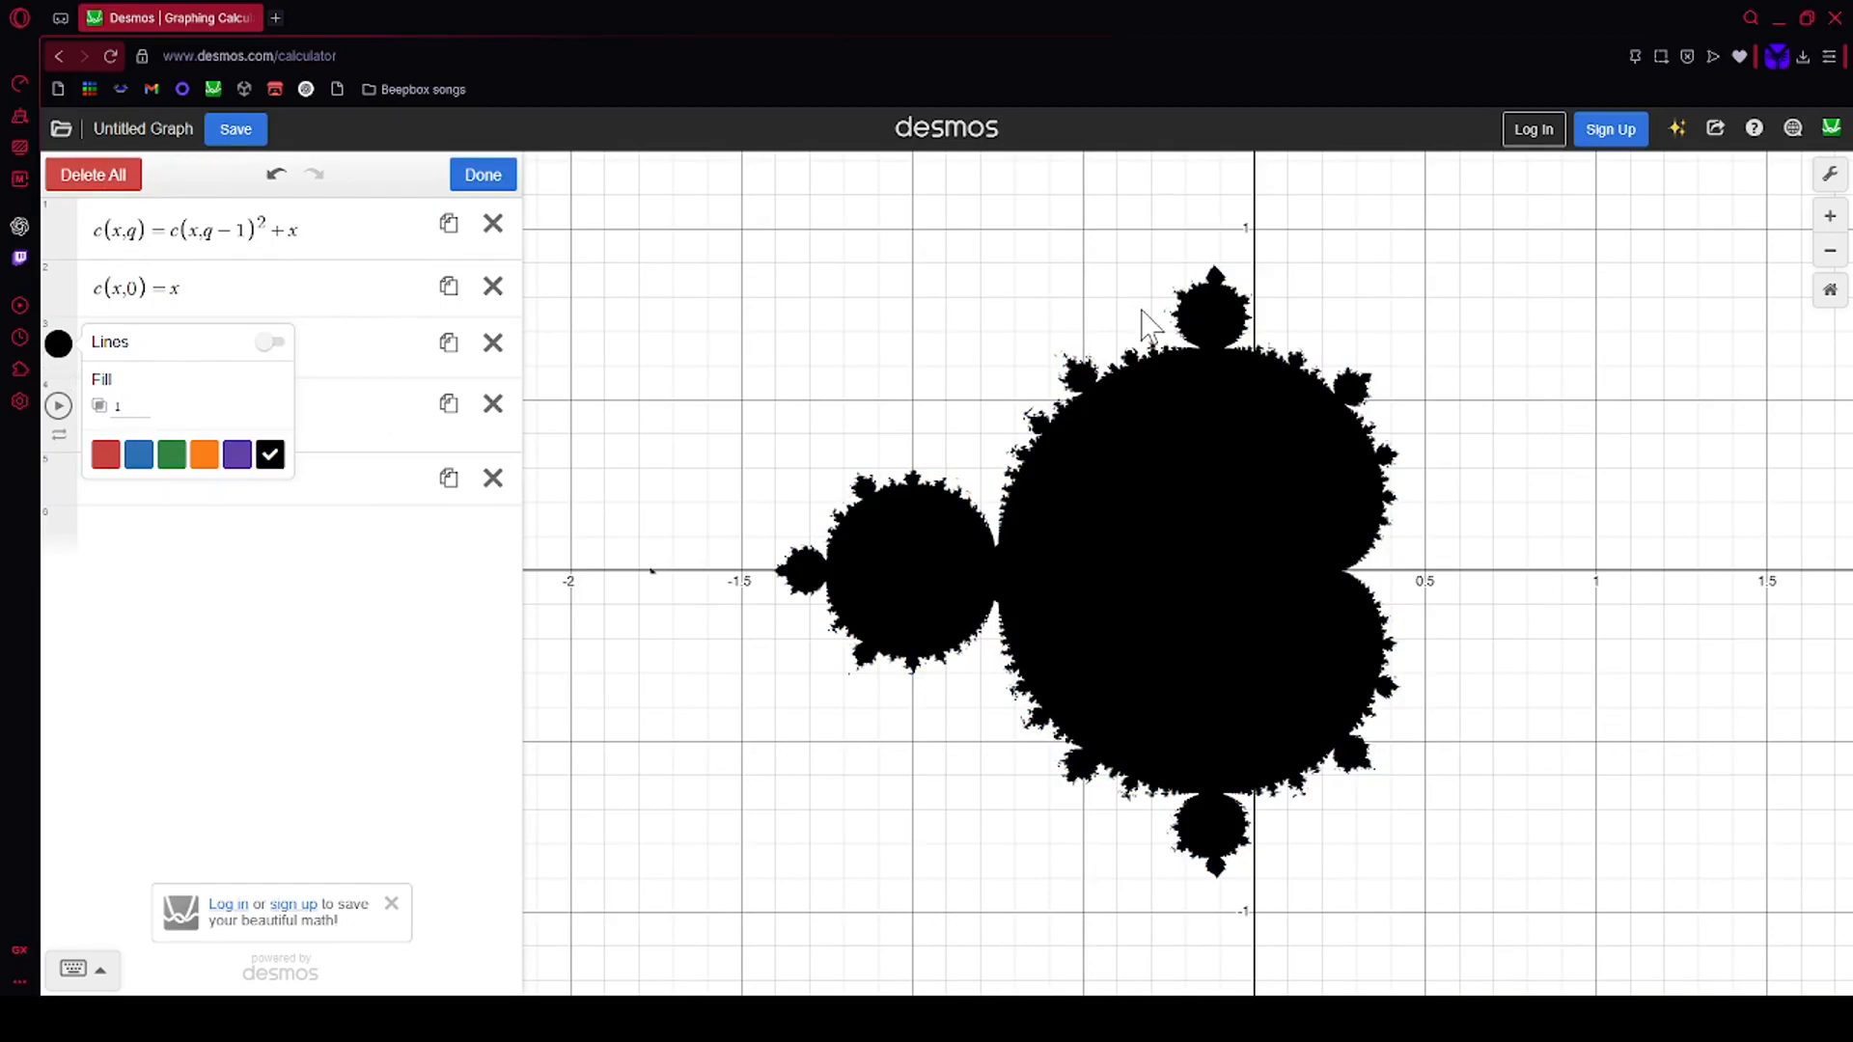
click(126, 405)
click(1026, 373)
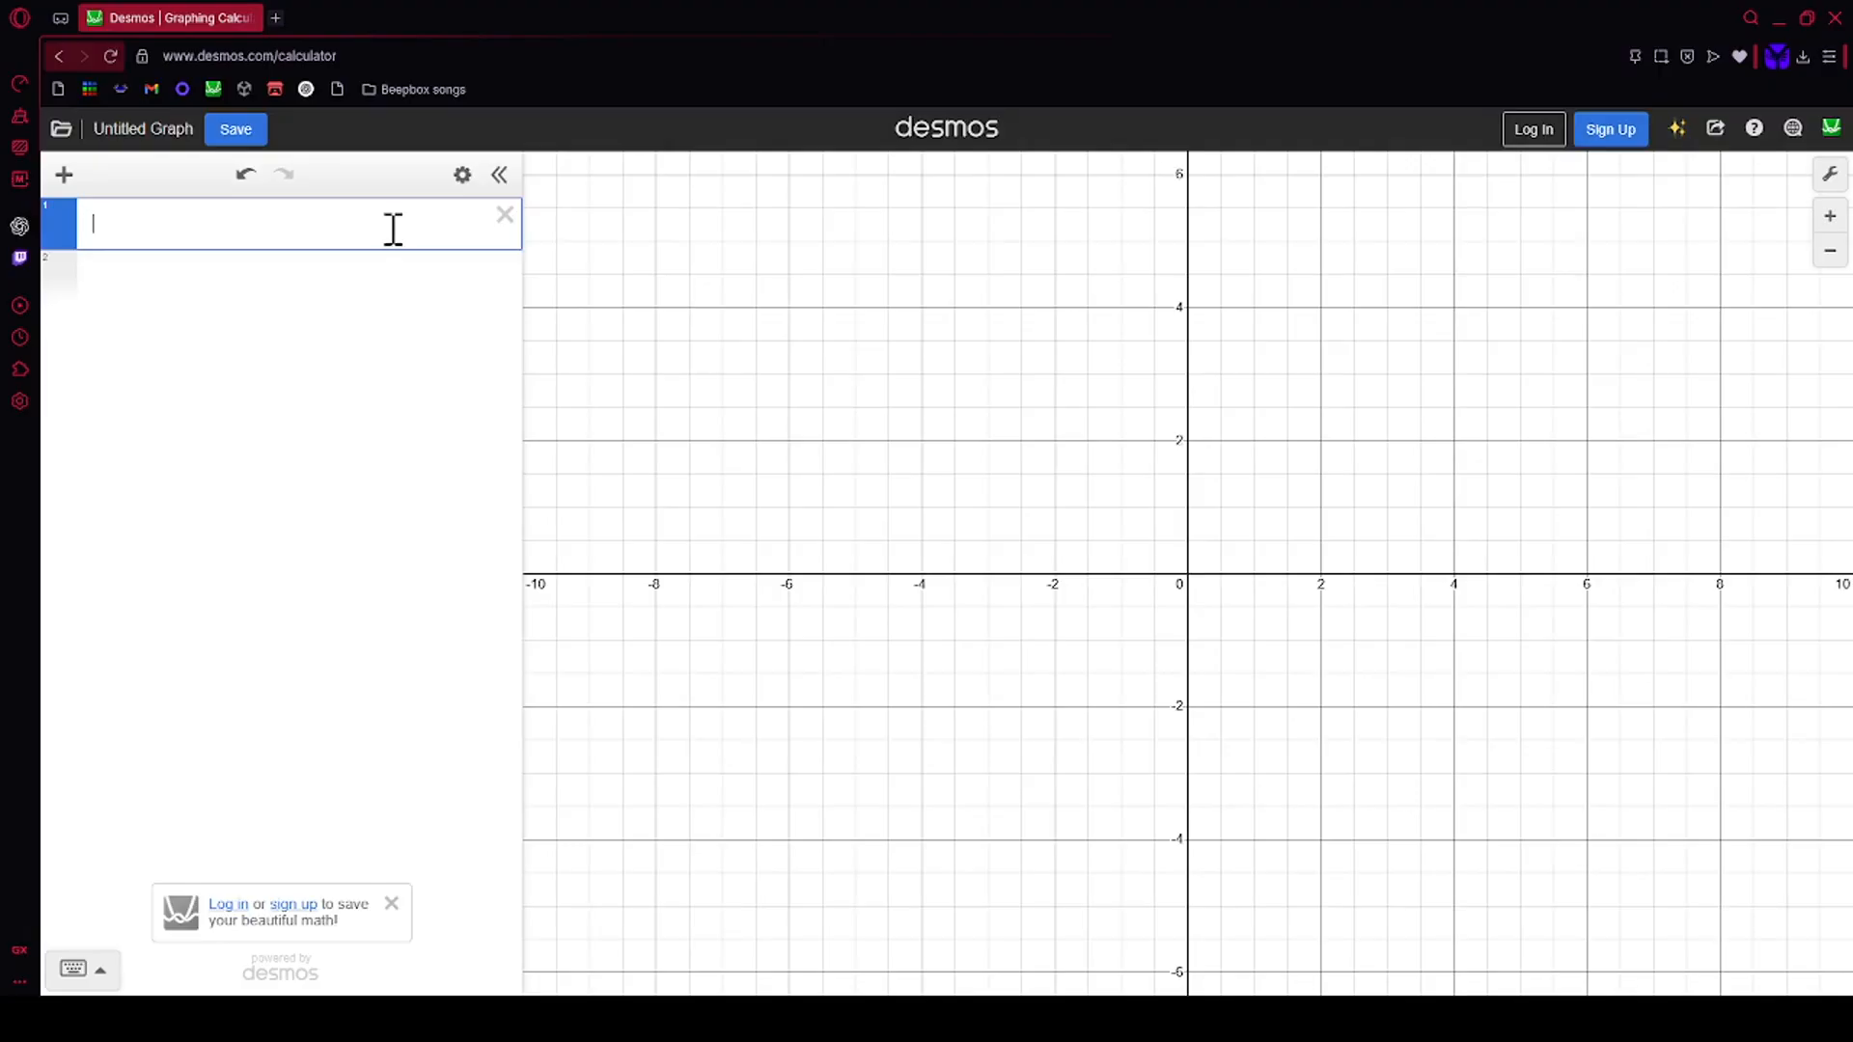
Step: Start the function definition t(p,s) = in the first expression line
text(i)
text(()
text(s,p)
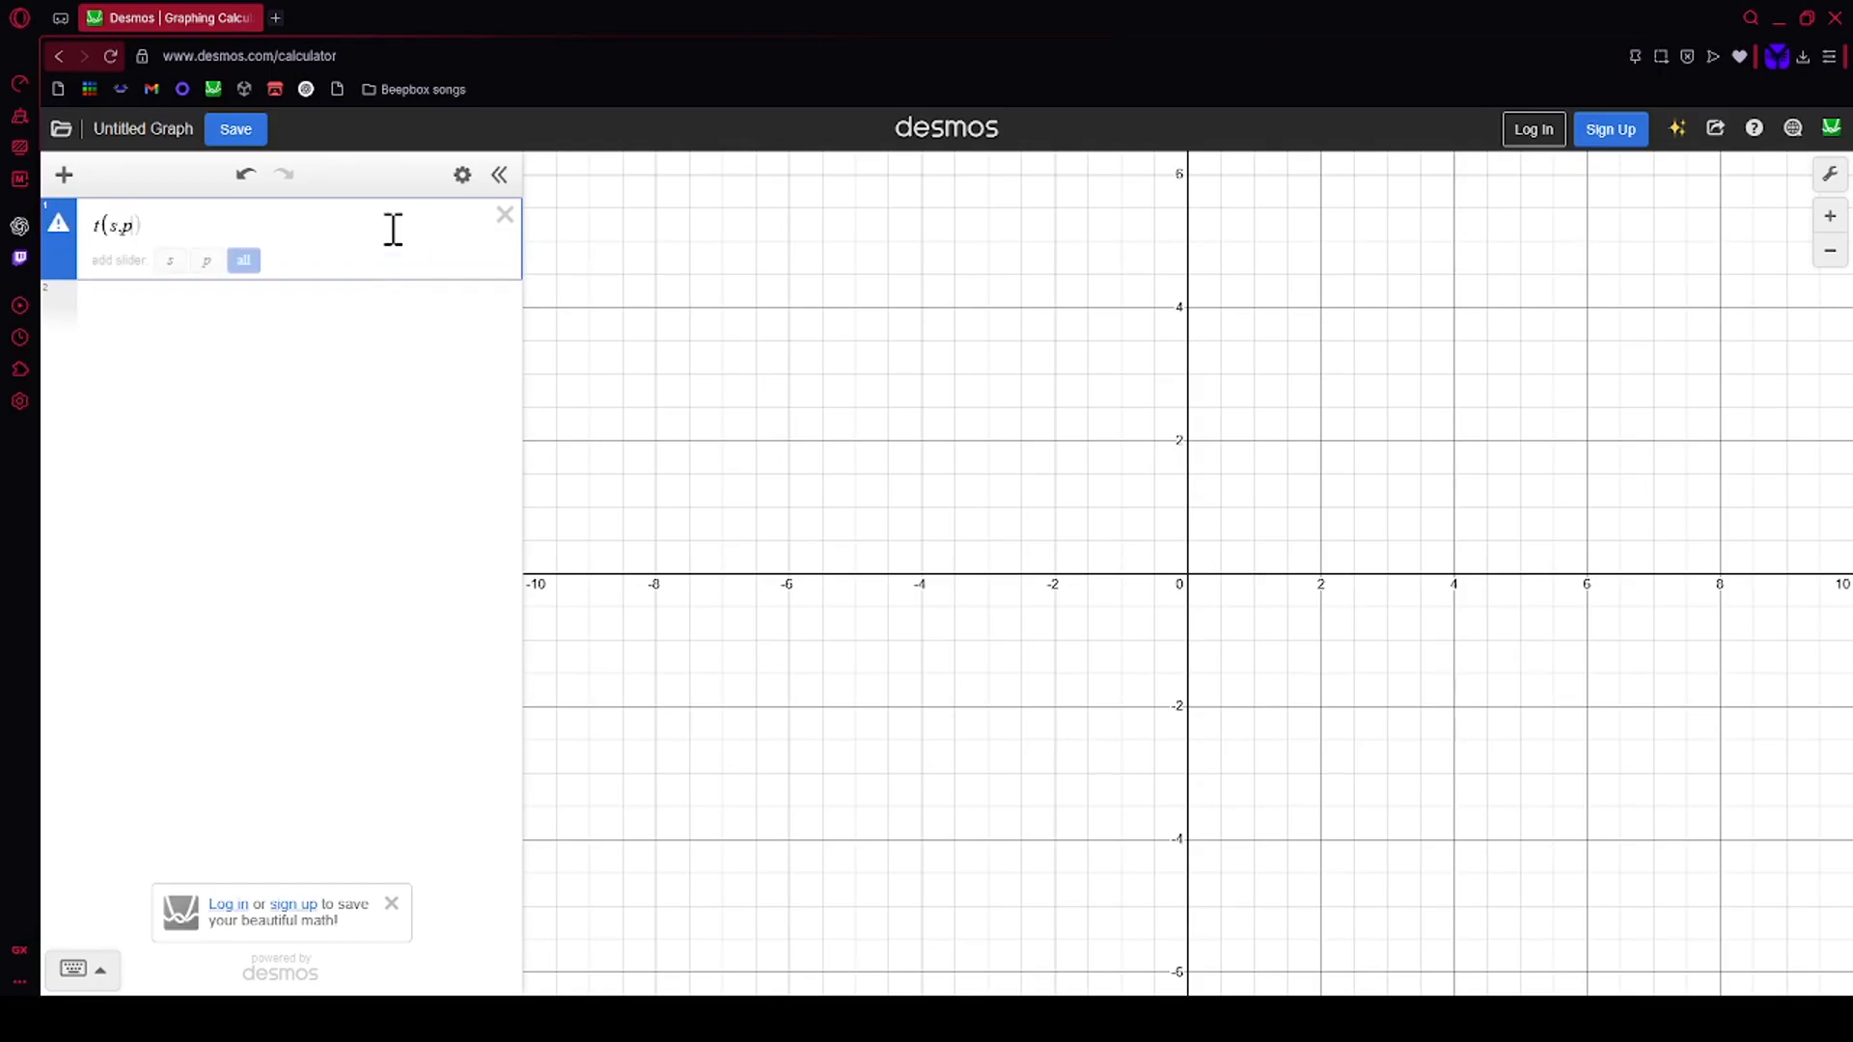
key(Left)
key(Left)
key(BackSpace)
key(BackSpace)
text(,s) = )
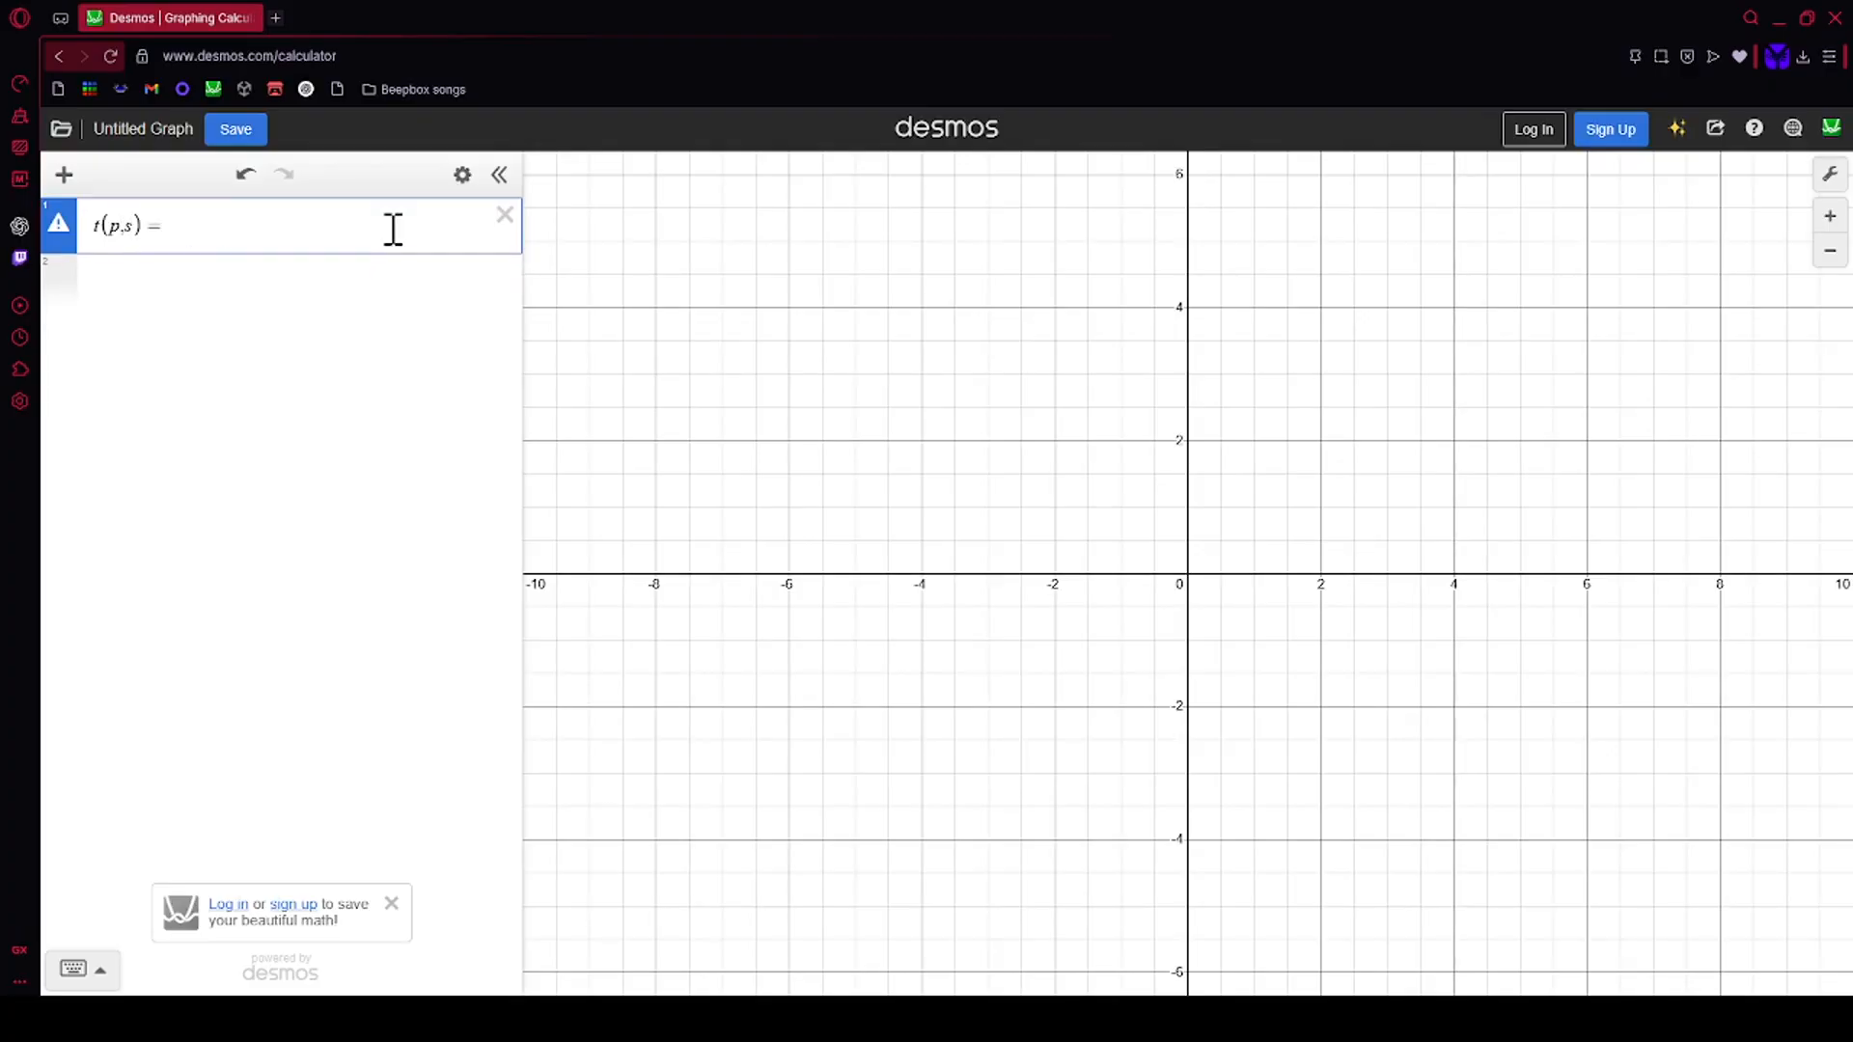
Step: Define t(p,s) as a polygon with p and p + (s,0) as its first two vertices
text(()
key(BackSpace)
text(polygo)
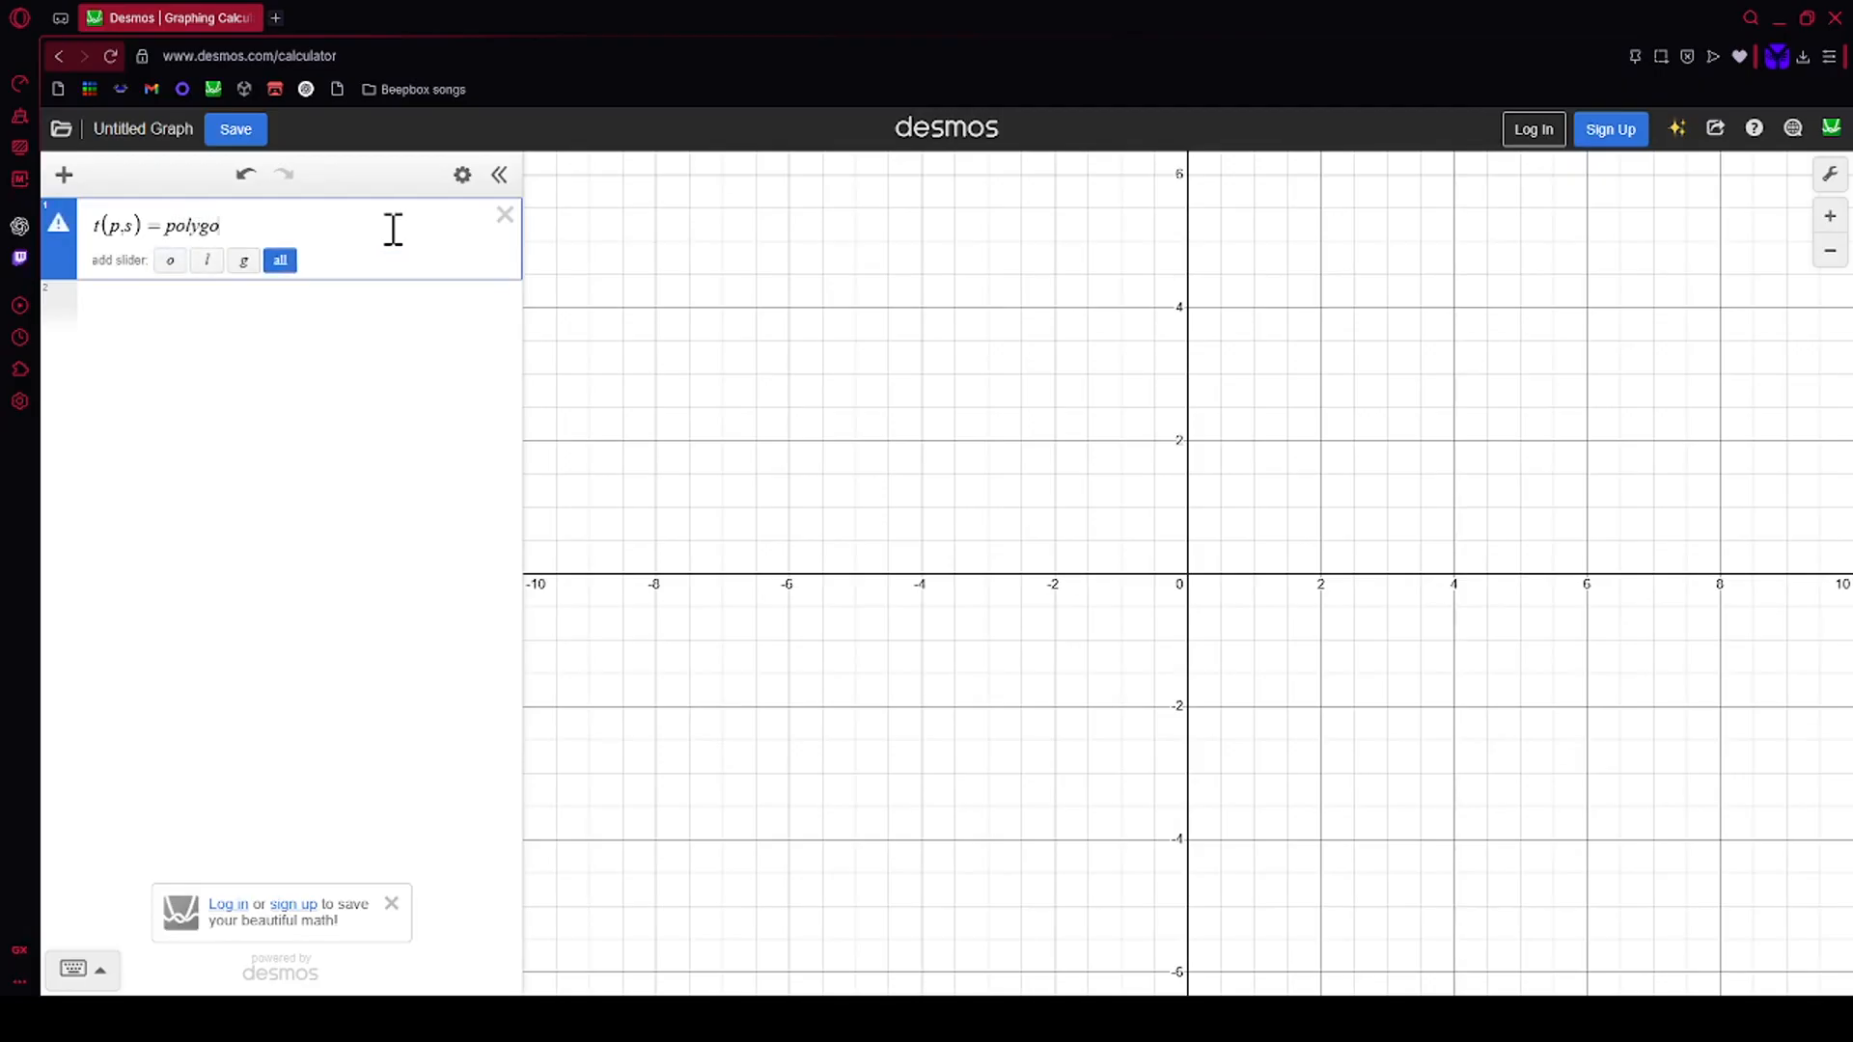
text(n(p,s)
key(BackSpace)
key(BackSpace)
text(,p+s)
key(BackSpace)
text((s,0)
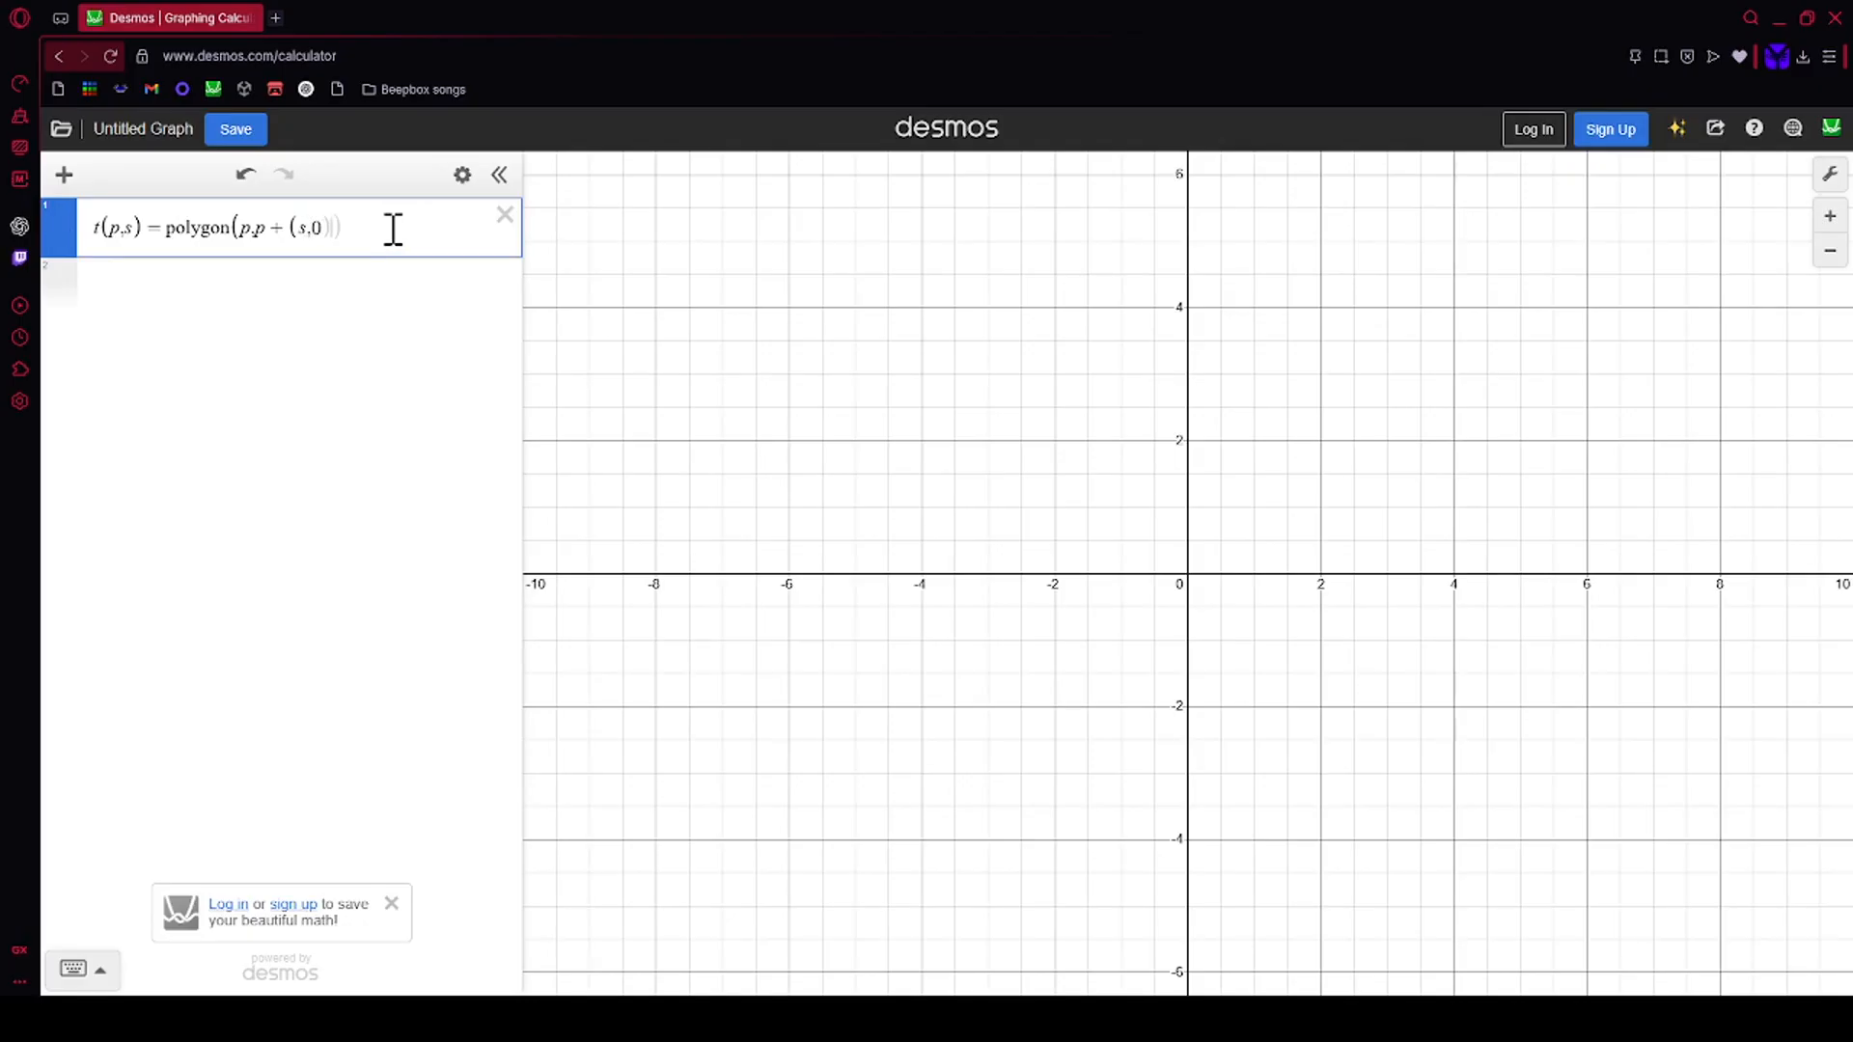
text(),)
Step: Add p + (s, s/2) as the polygon's third vertex
text(p + ()
text(/)
key(BackSpace)
text(,0)
key(BackSpace)
text(p)
text()))
click(403, 228)
key(BackSpace)
text(s/2)
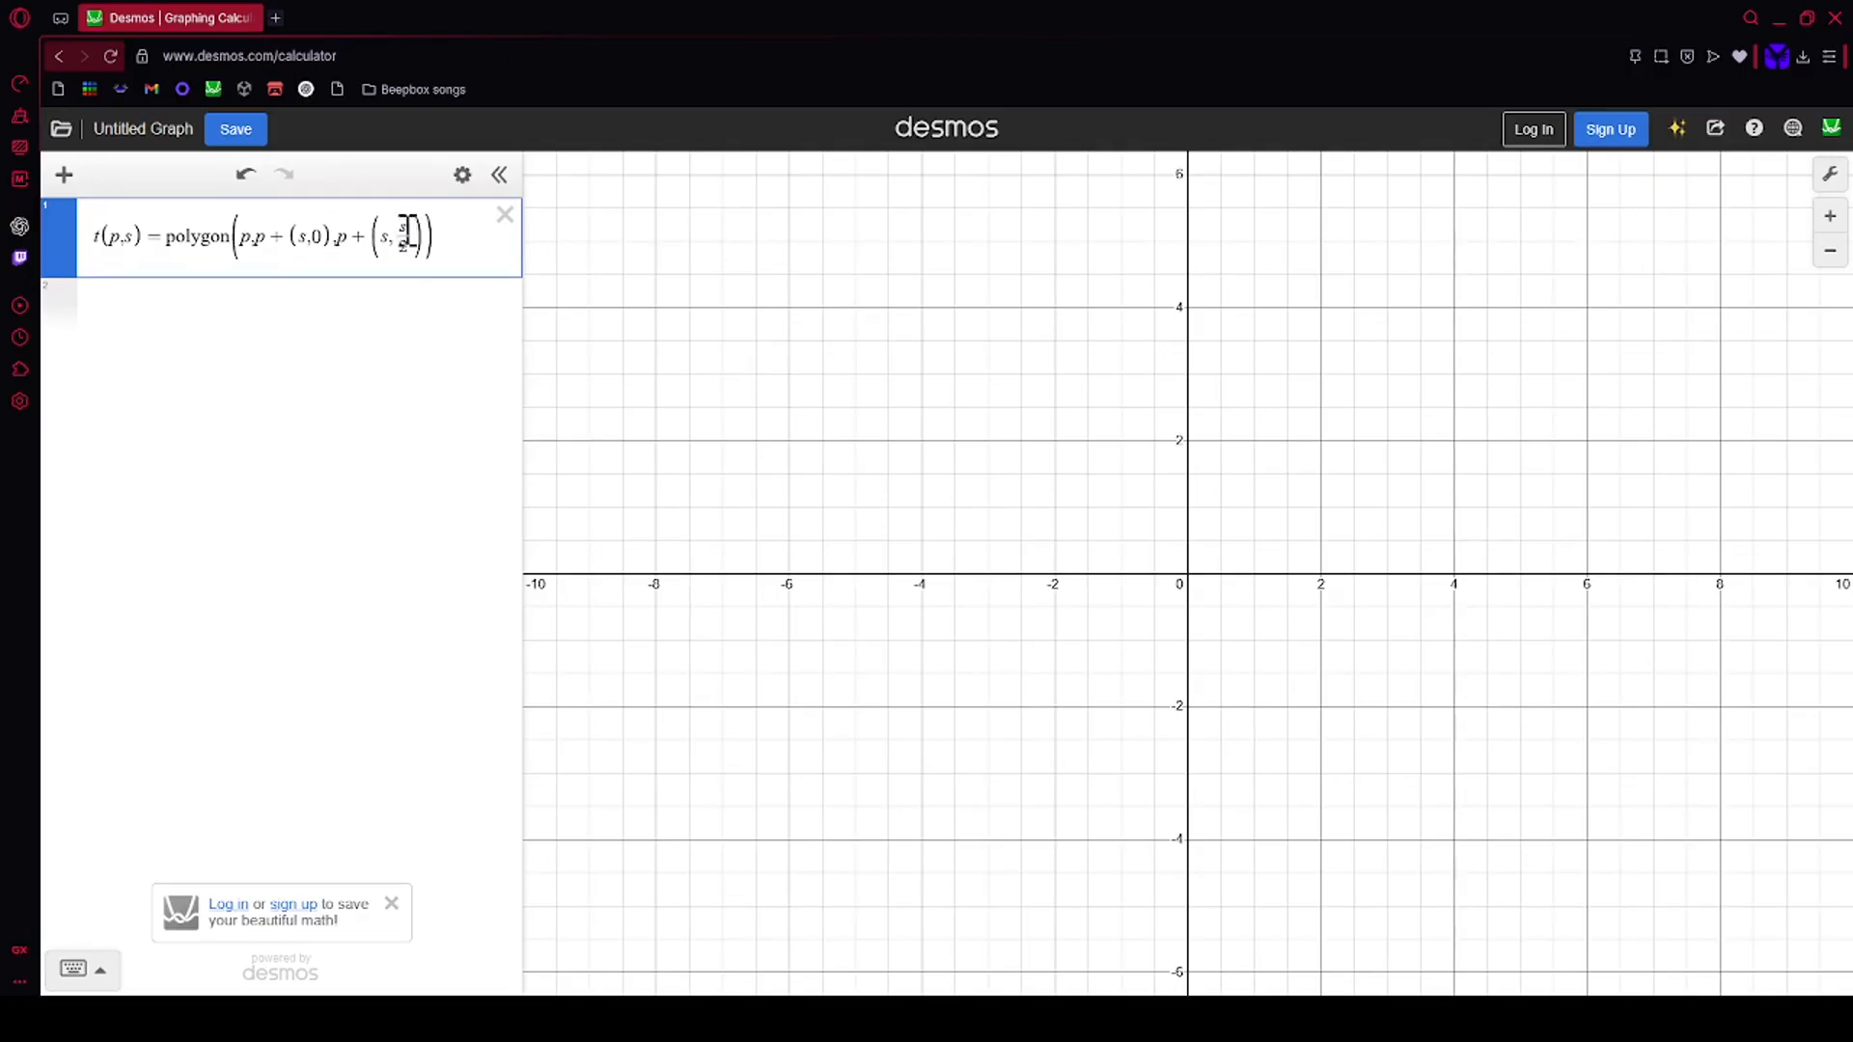
Step: Change the third vertex's offset from p to (s/2, s√0.75)
text(sqrt3.75)
key(BackSpace)
key(BackSpace)
key(BackSpace)
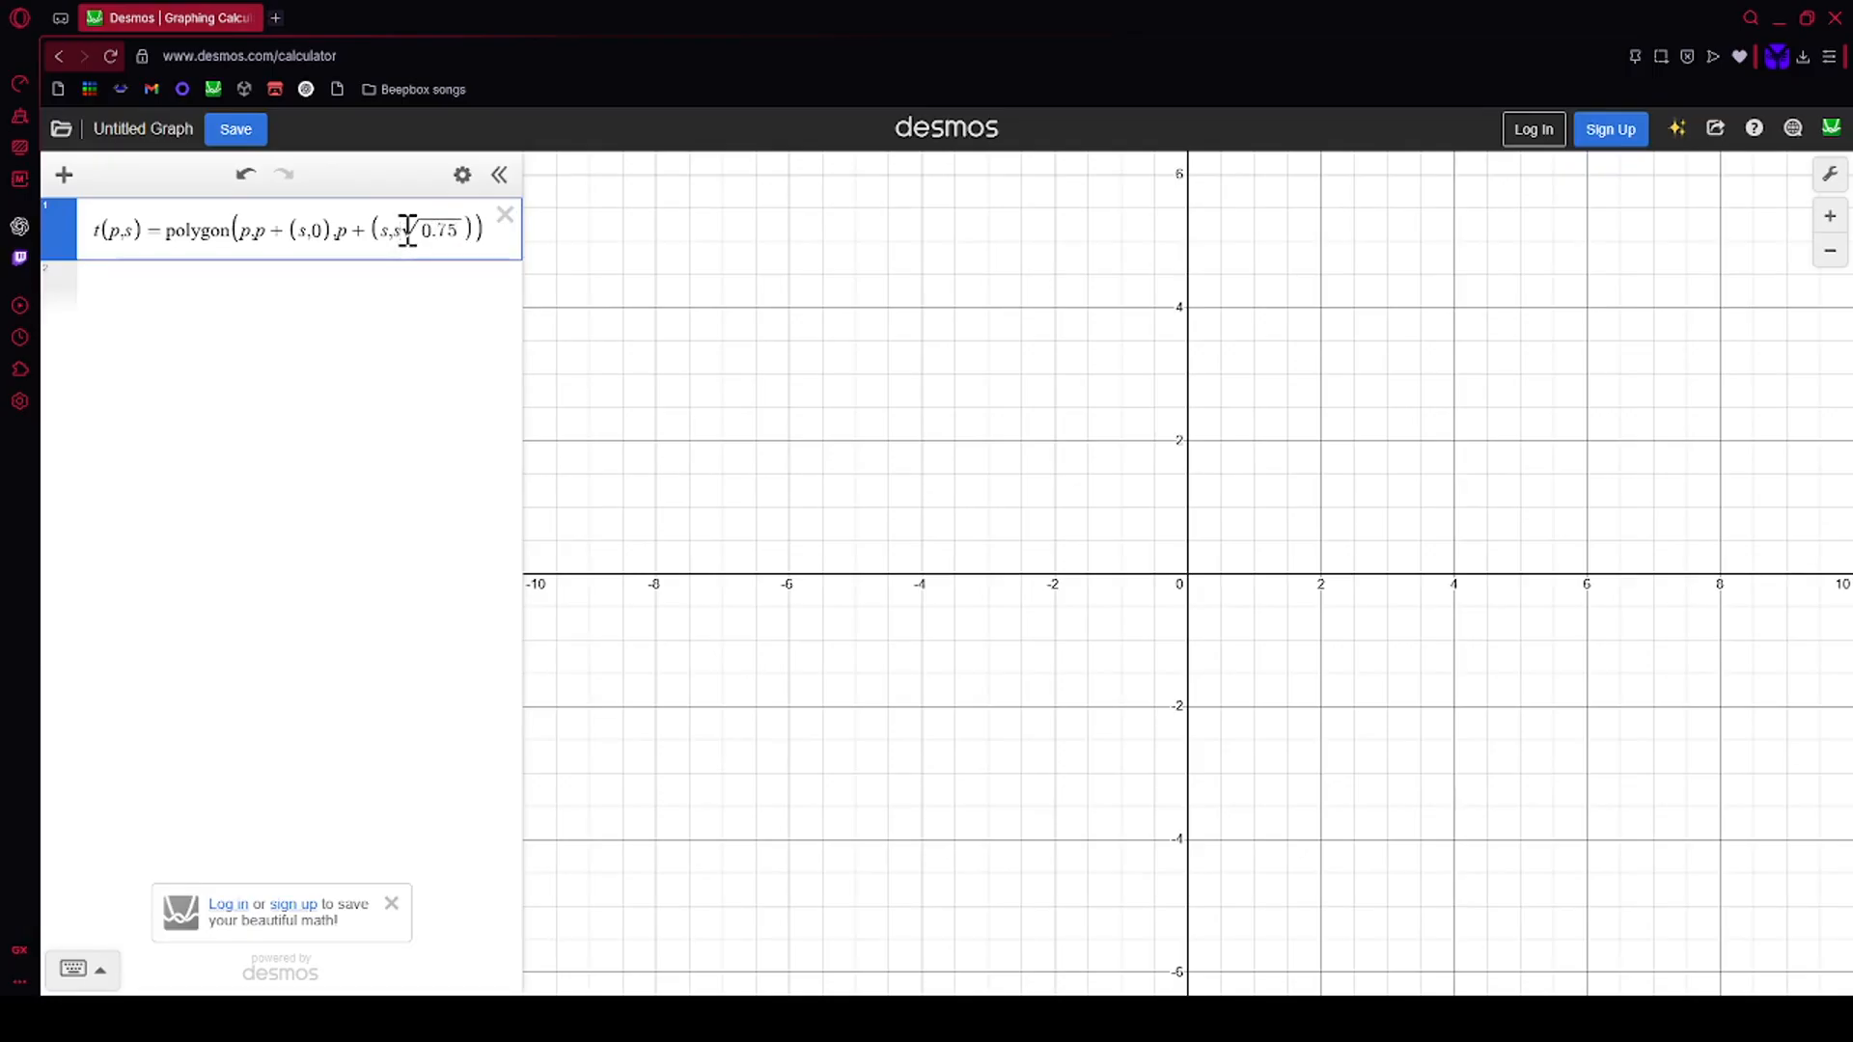
click(393, 235)
text(/)
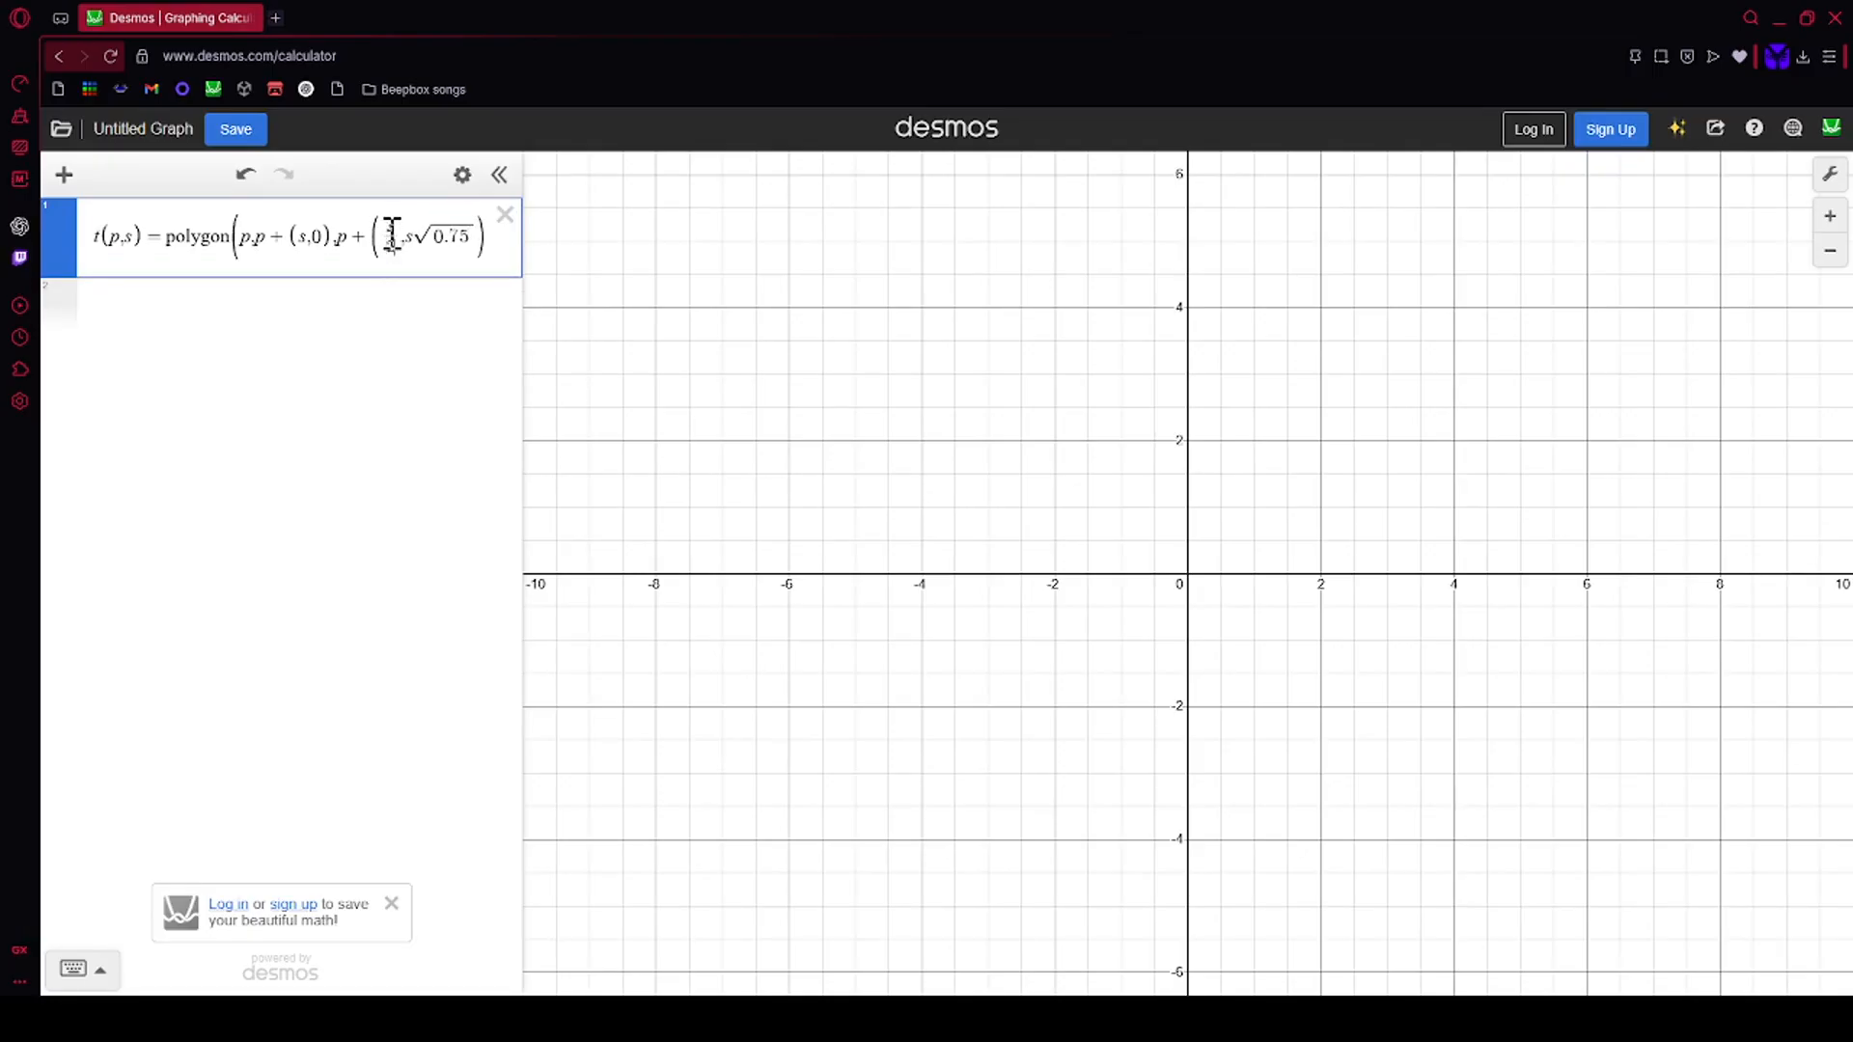
text(2)
Step: Enter the test call t(p_1,s_1) in the second expression line
click(328, 302)
text(t()
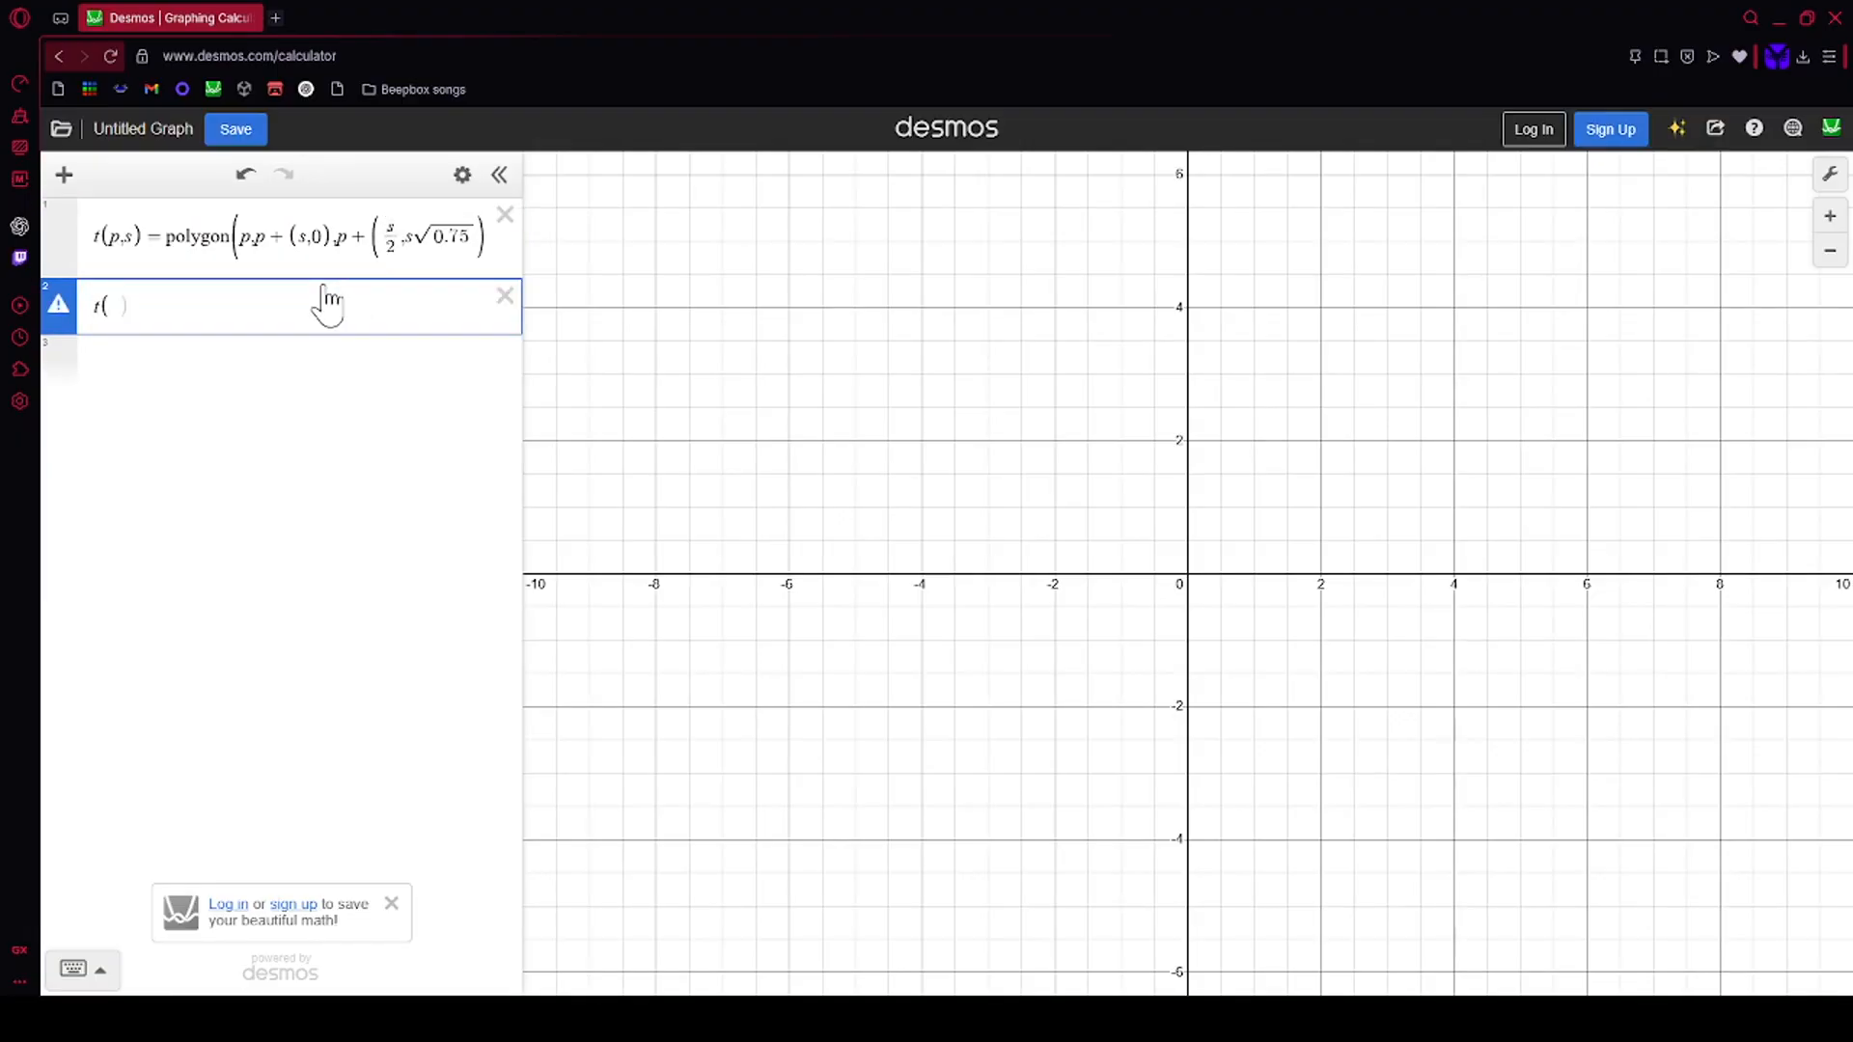
text(())
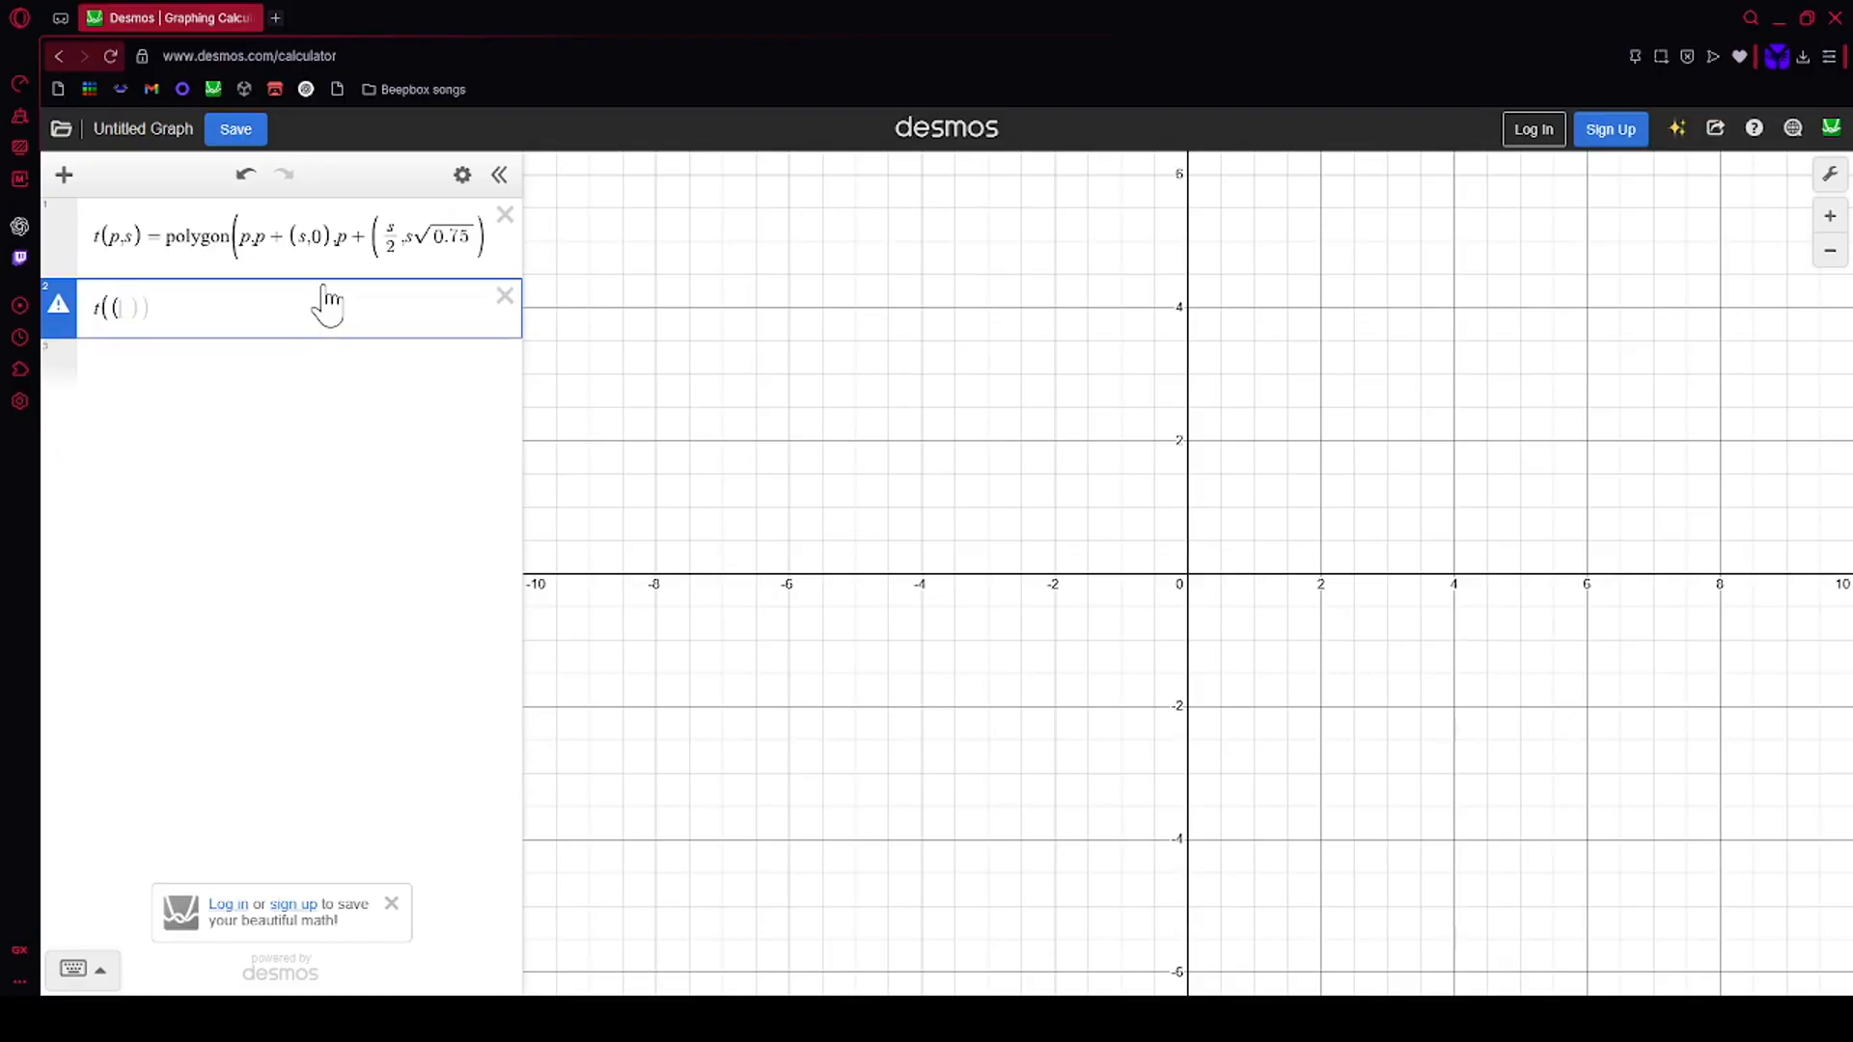
key(BackSpace)
text(p1,s1)
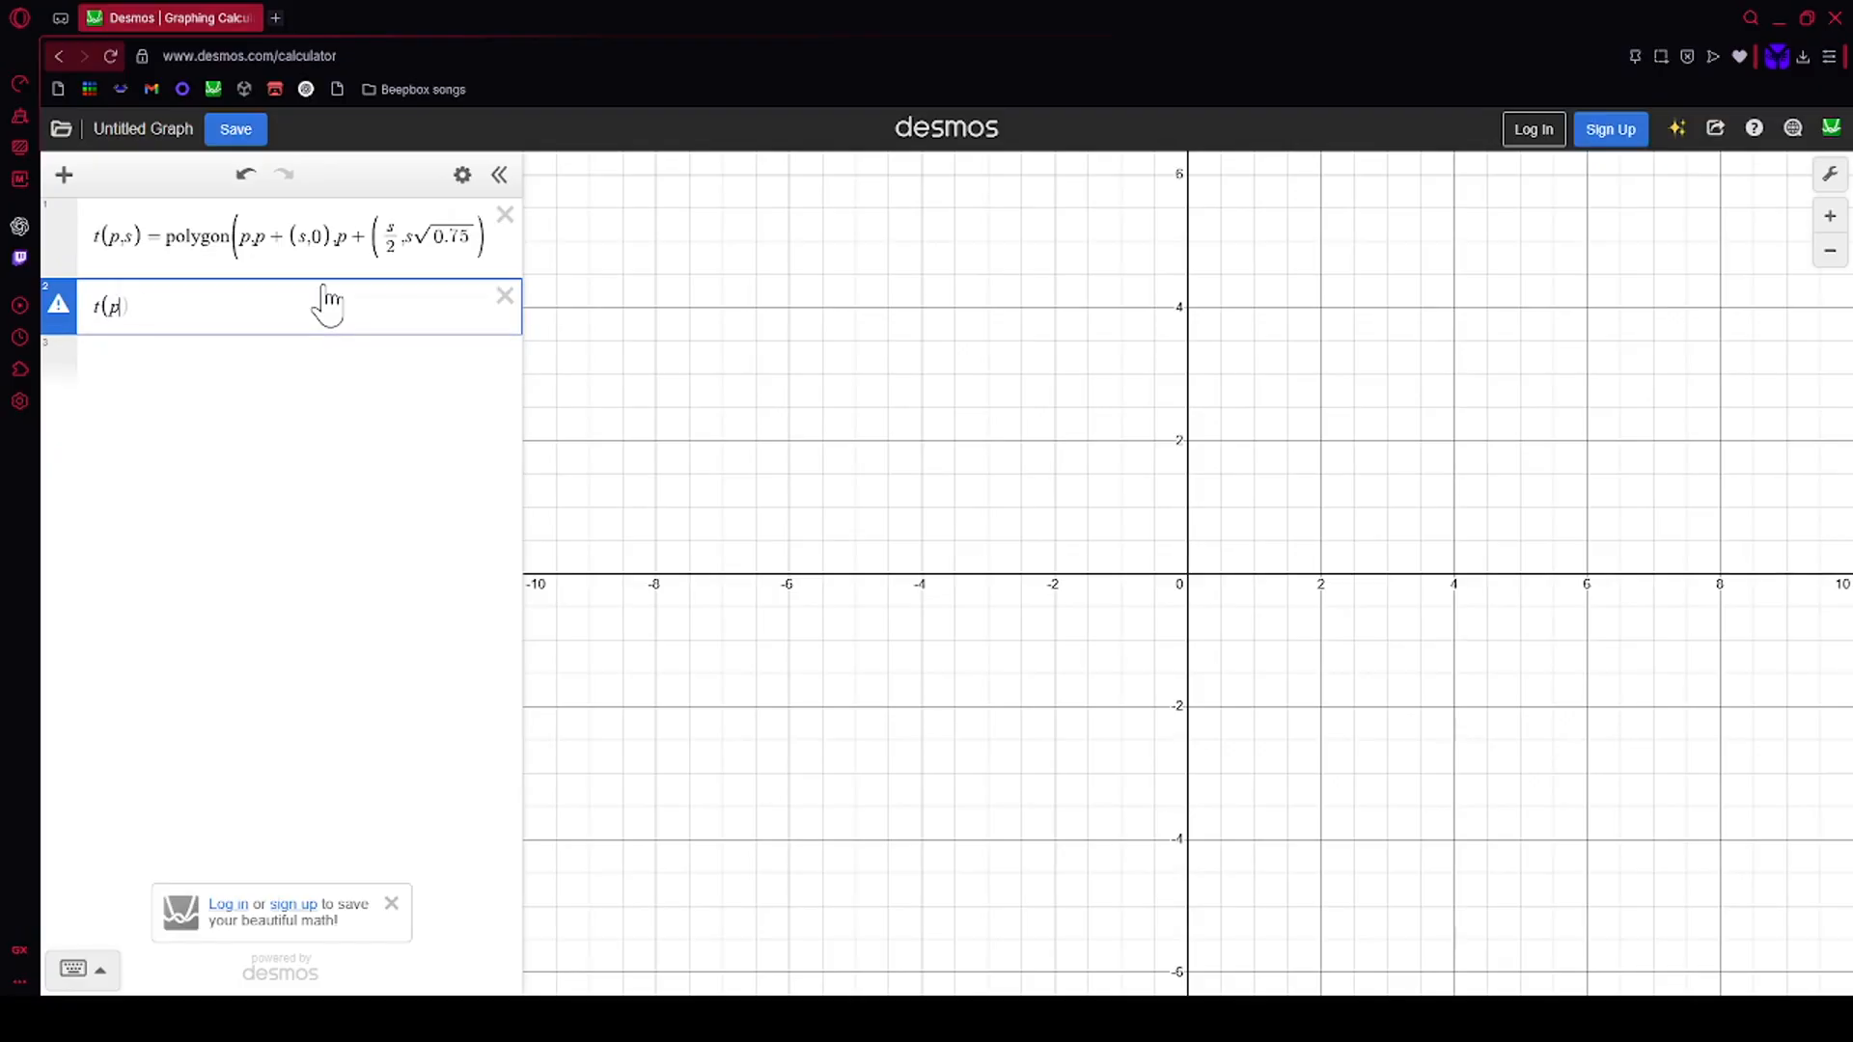
click(184, 309)
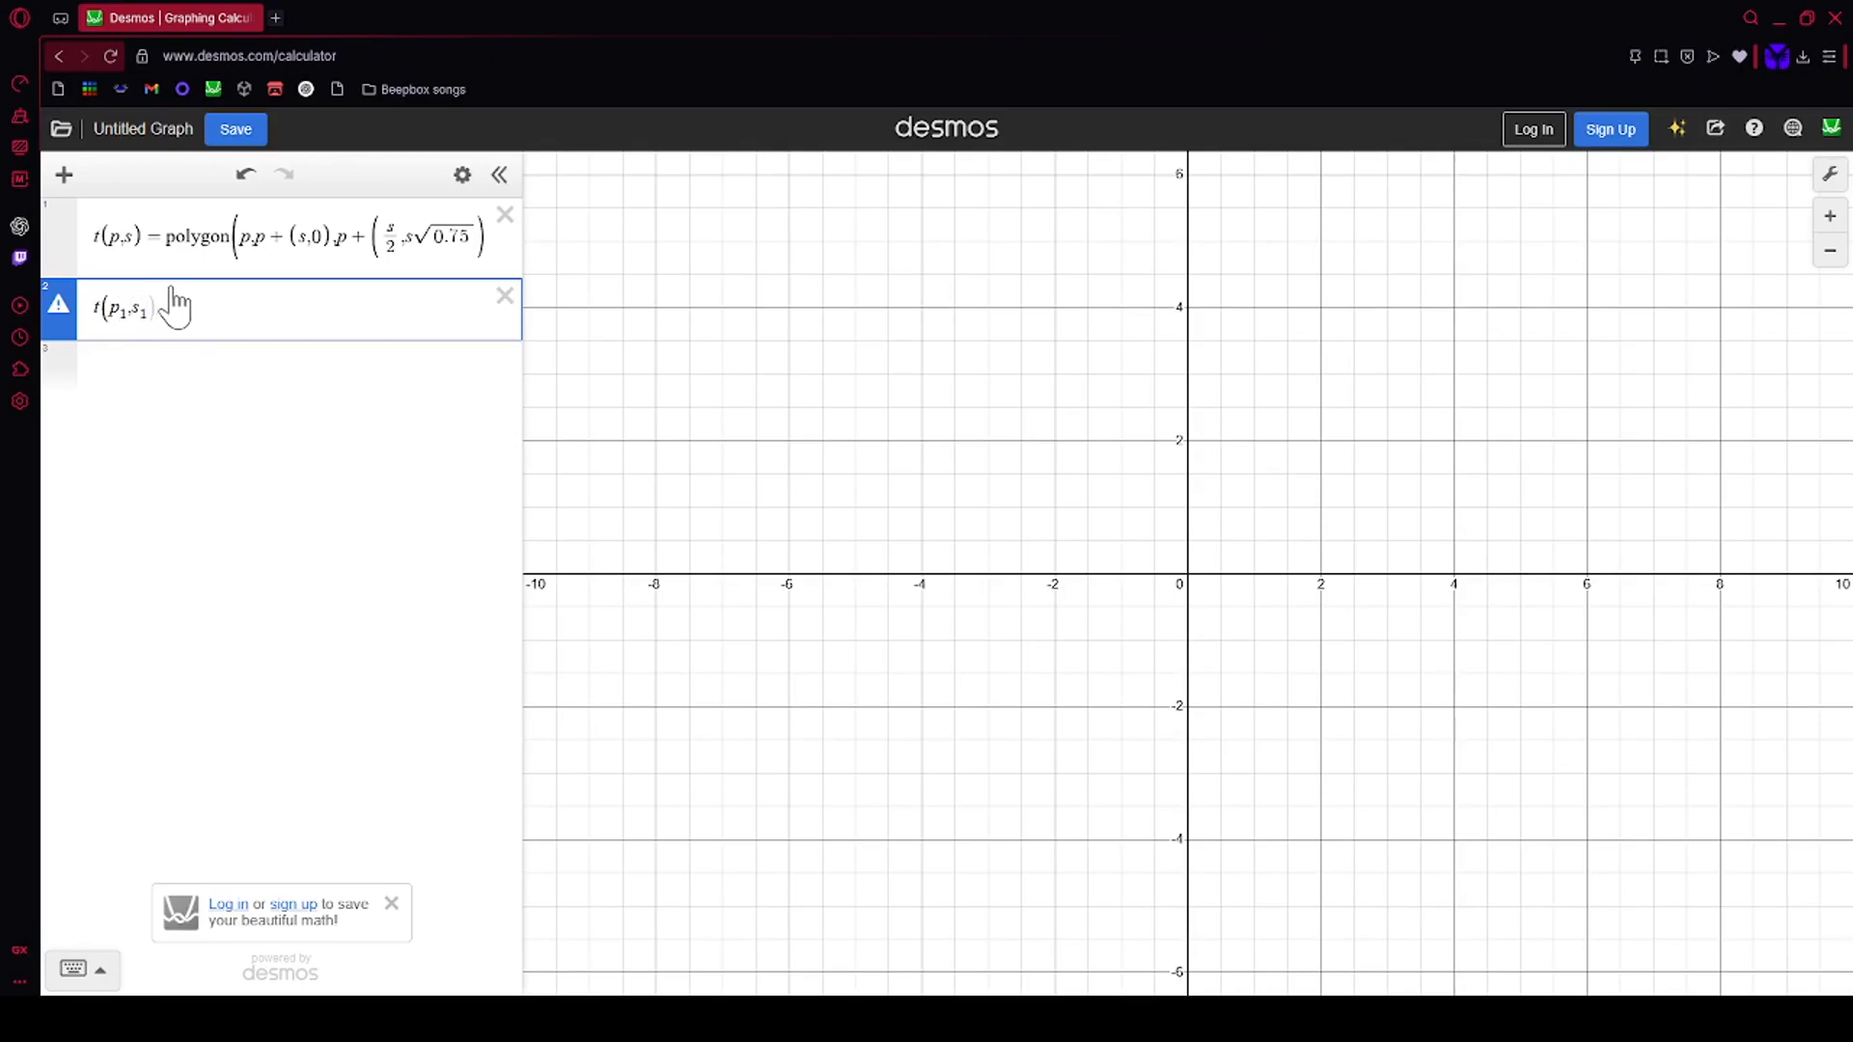
text(=)
key(BackSpace)
Step: Define the point p_1 = (0,0) in a new expression line
click(110, 367)
text(p_)
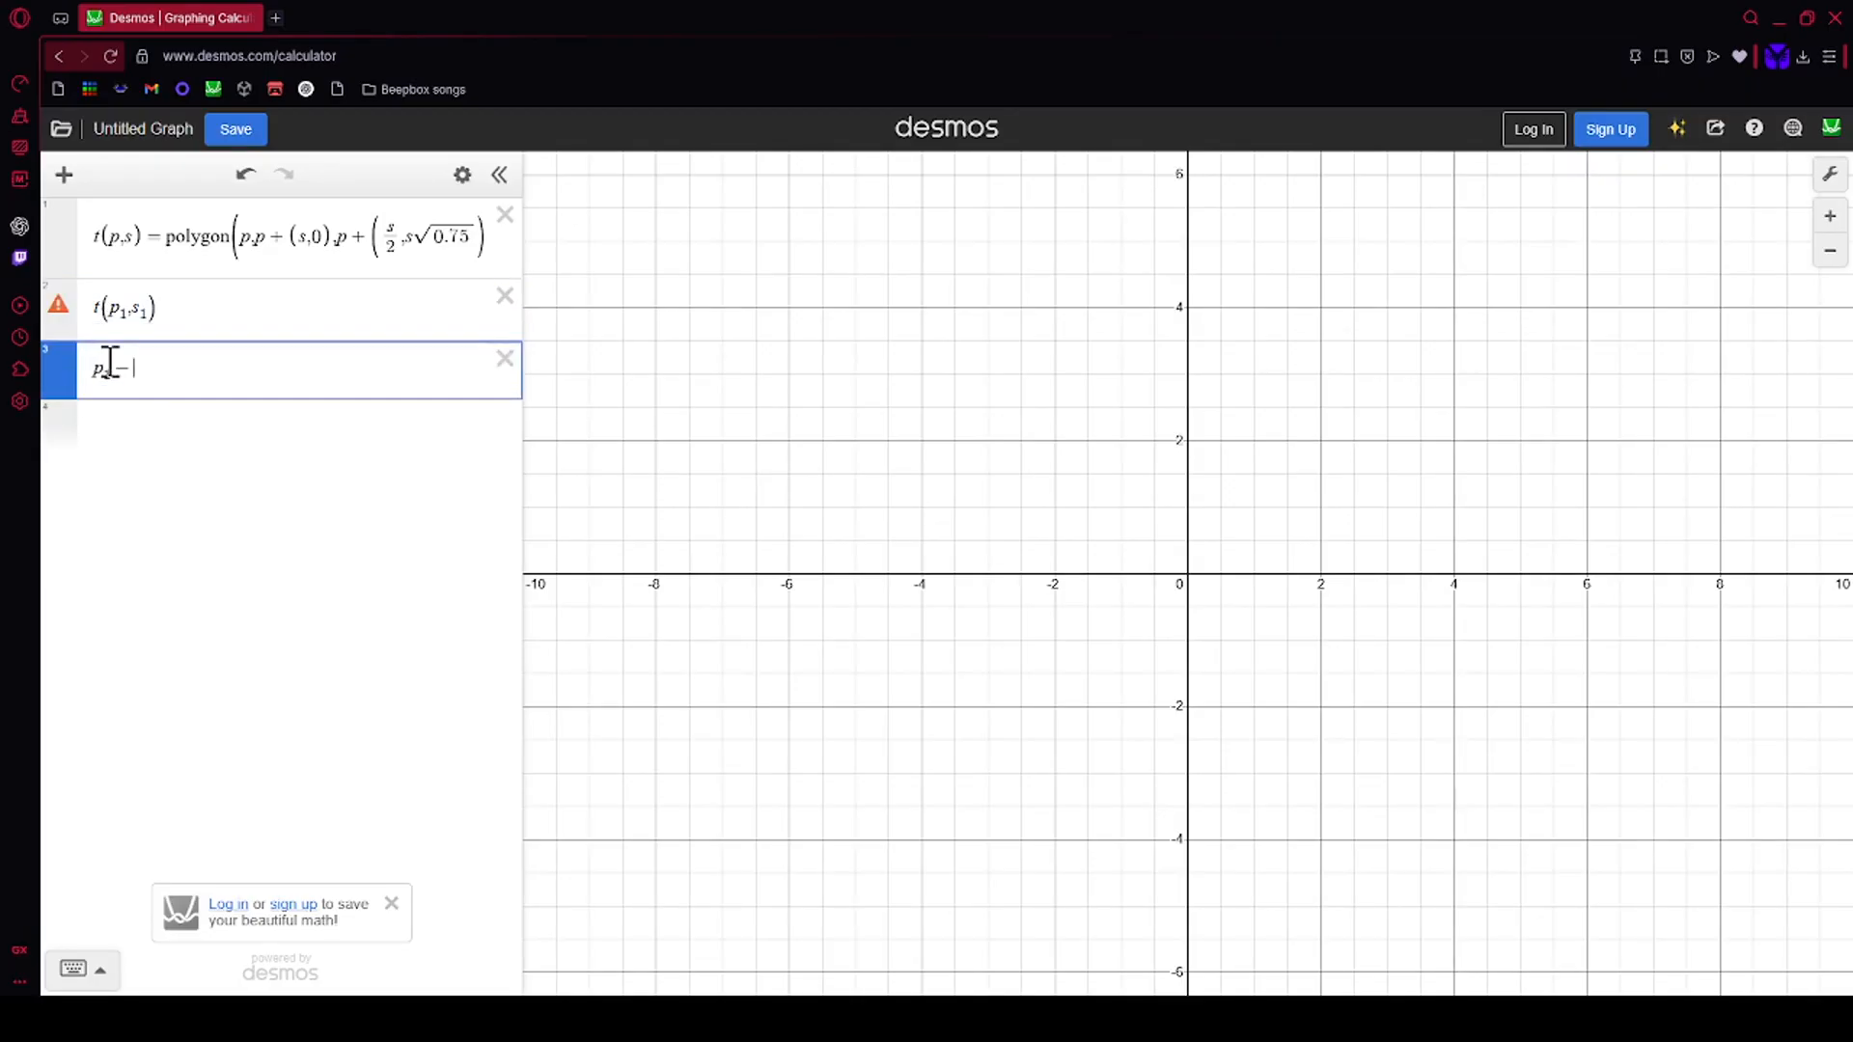
text(1+)
key(BackSpace)
text(=())
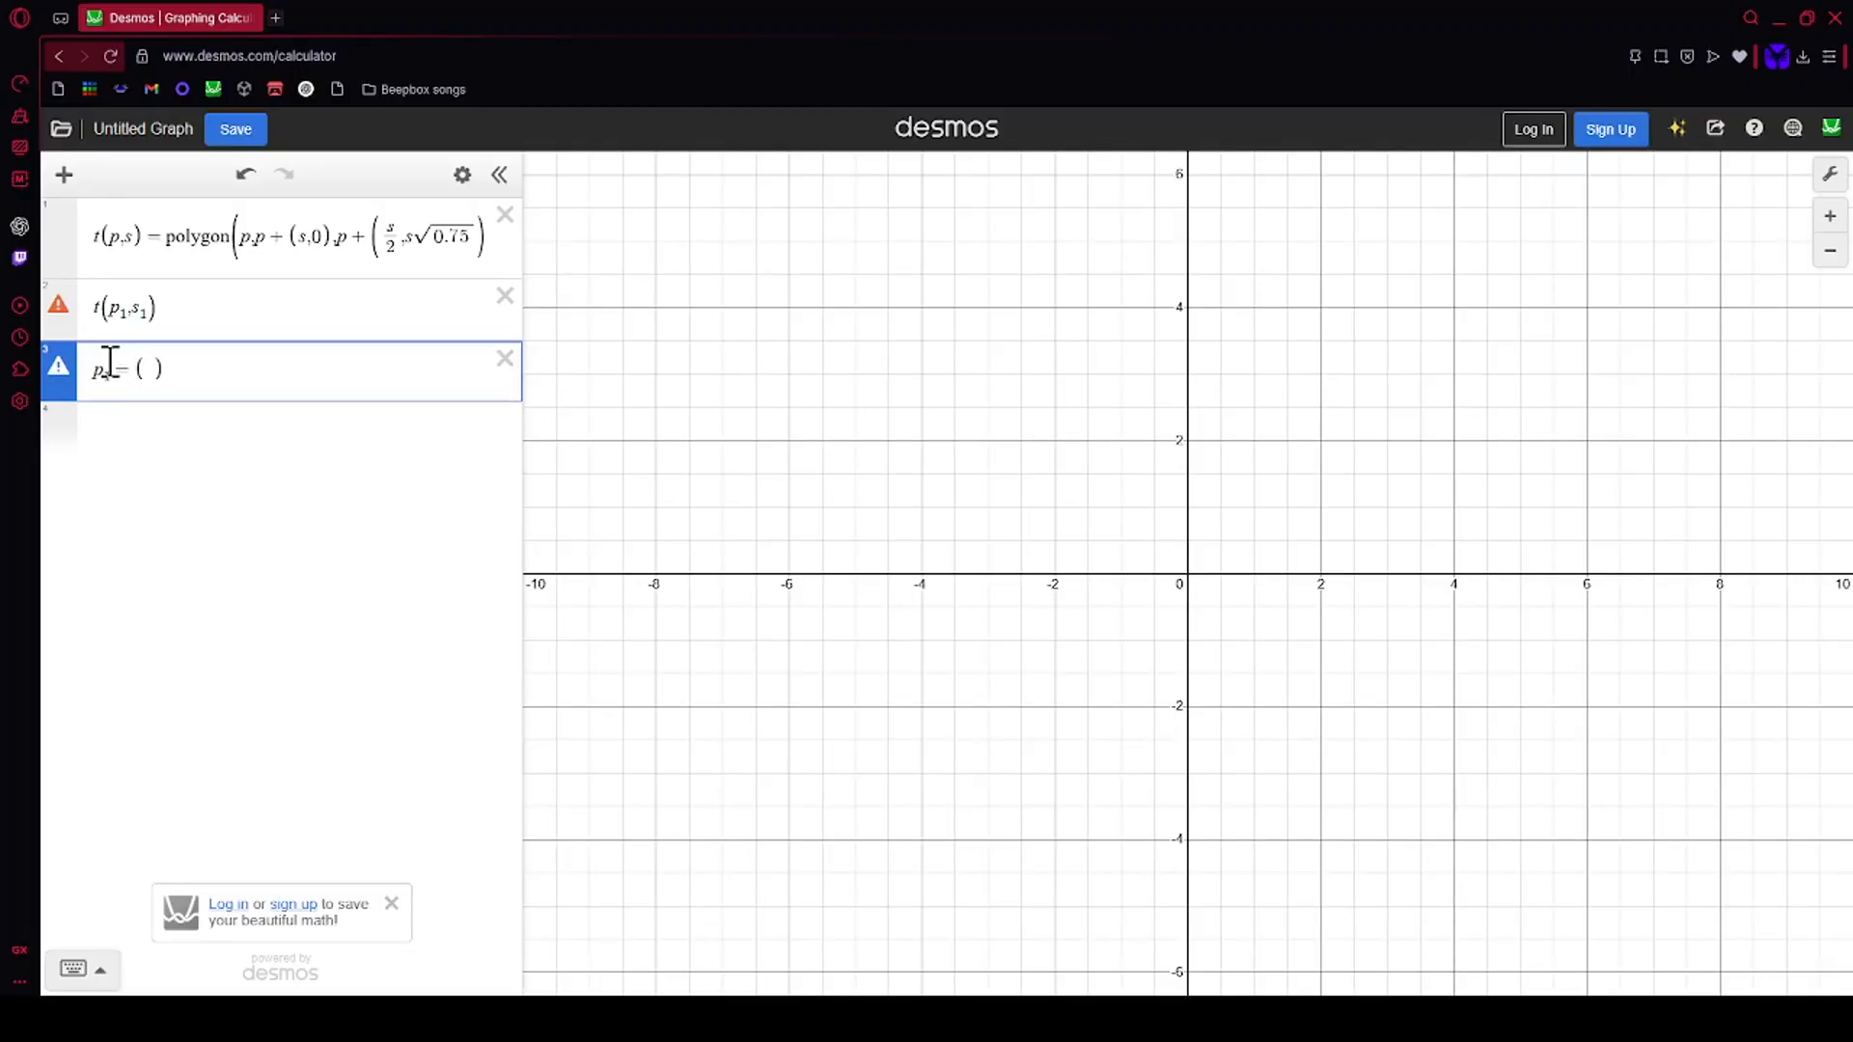
text(0,0)
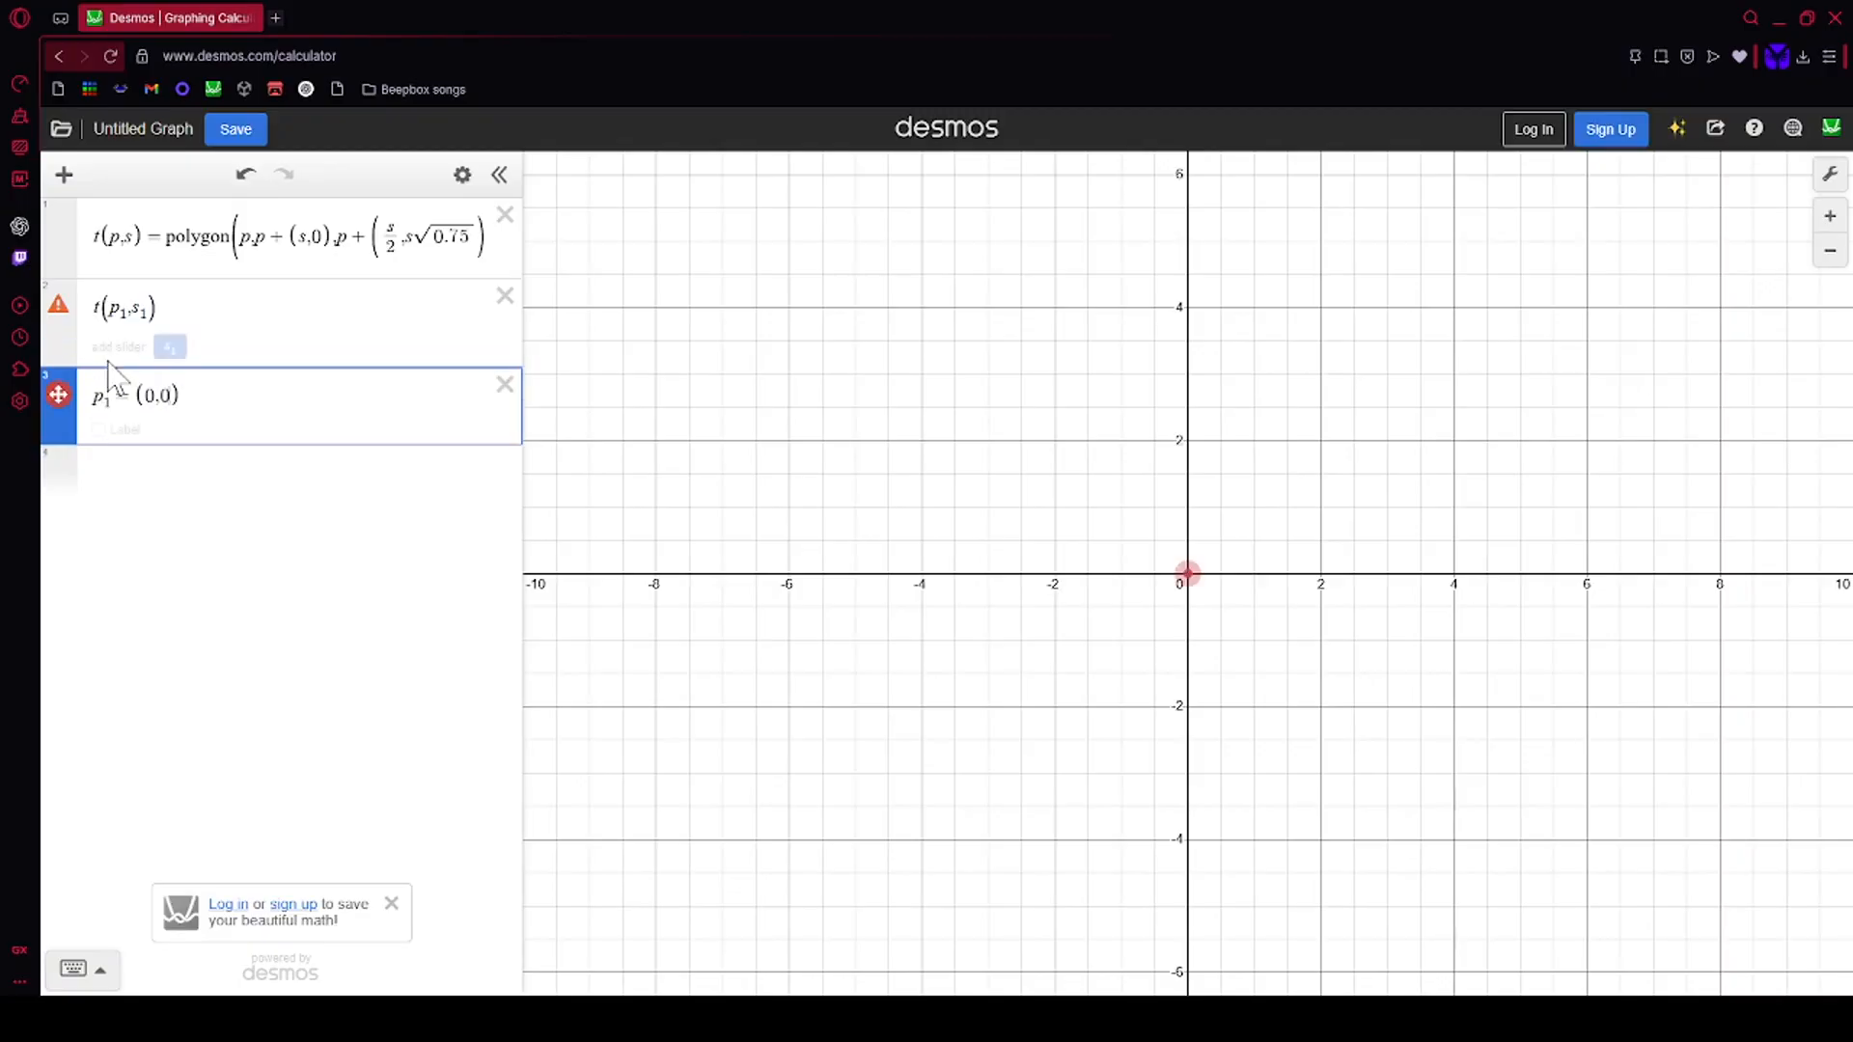
Step: Test the triangle with an s_1 slider set to 1.8 and by moving the point p_1 on the graph
click(170, 363)
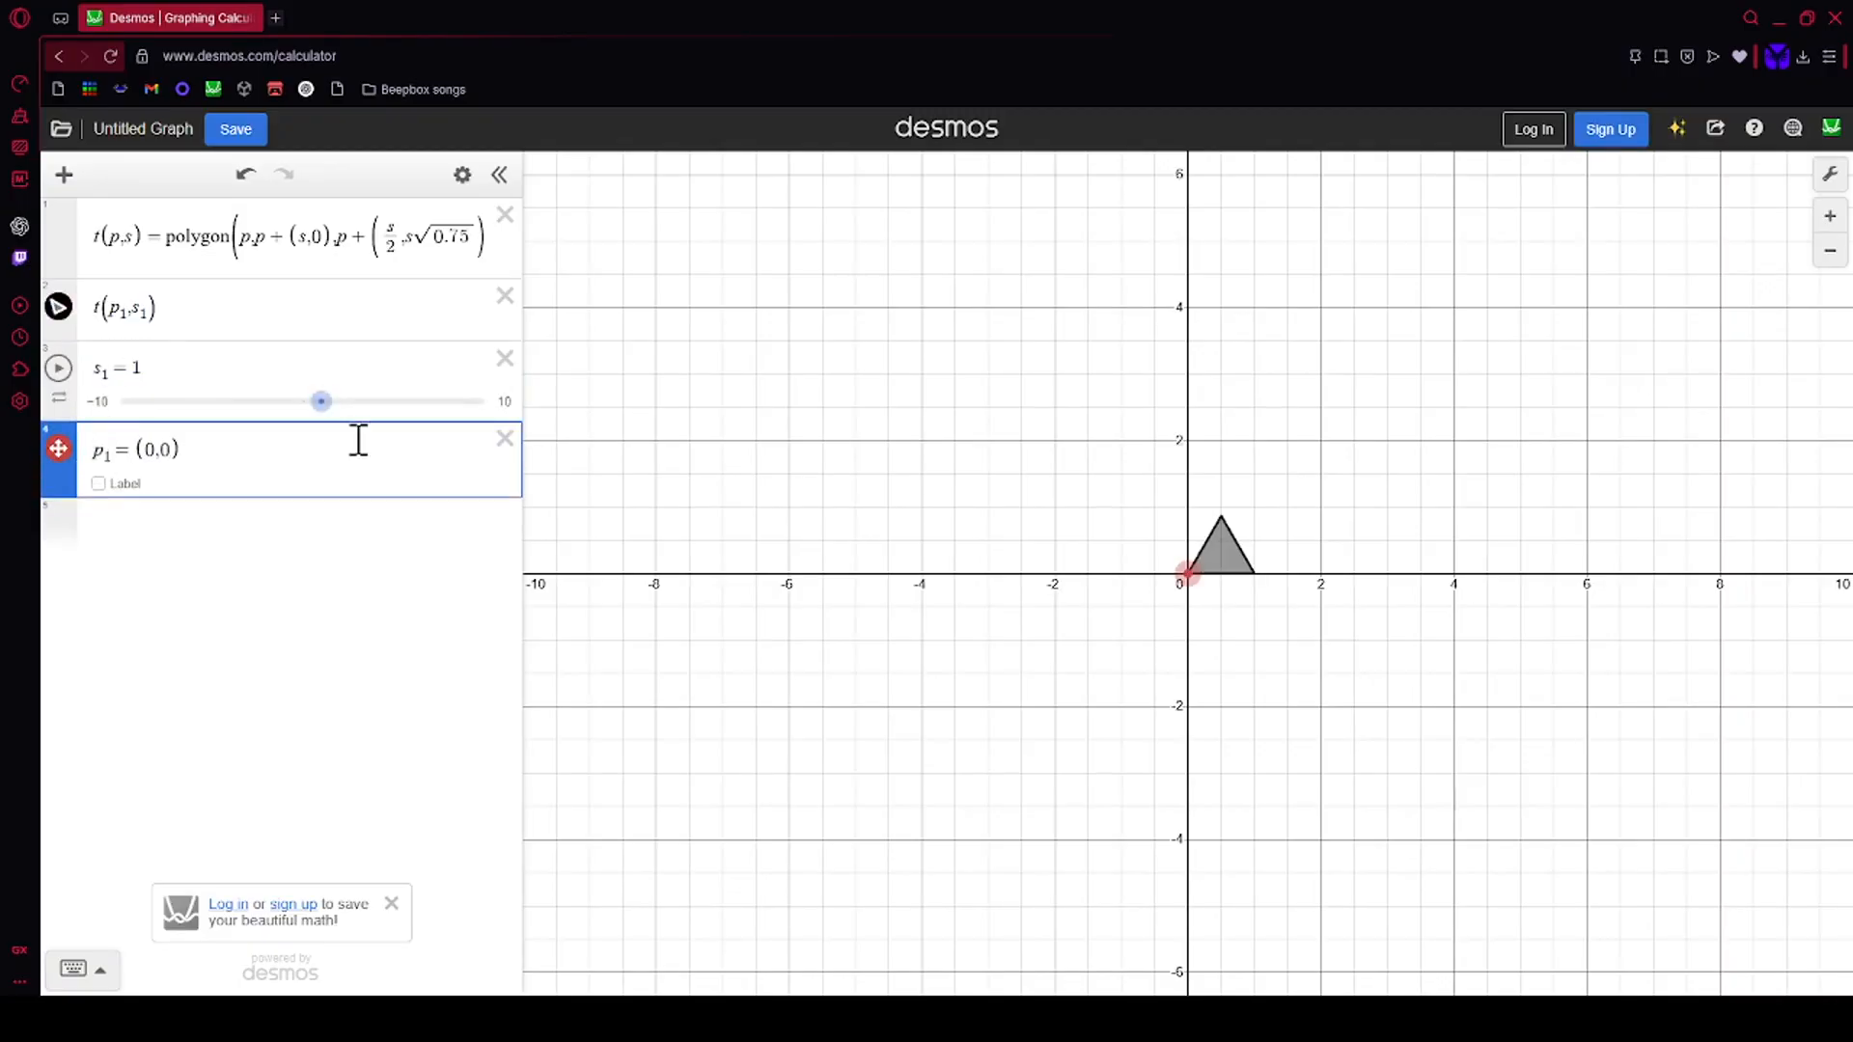
drag(324, 403, 334, 409)
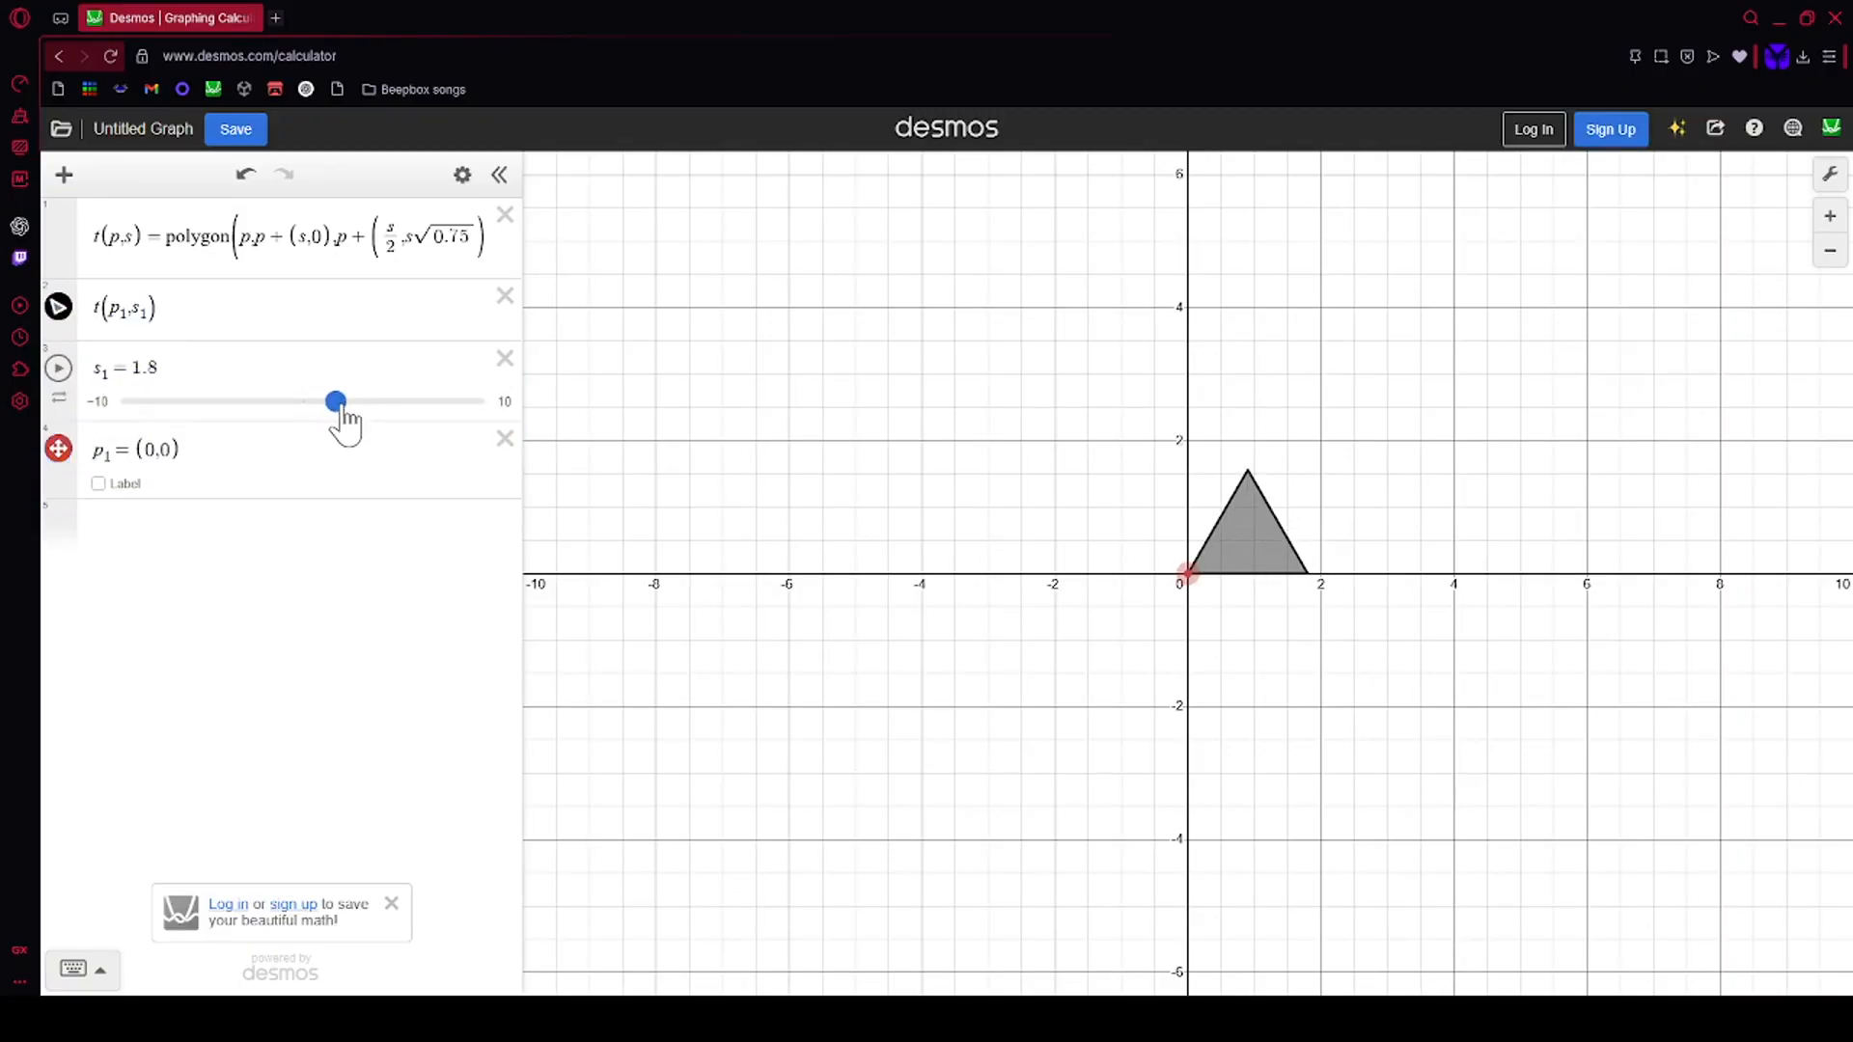
scroll(1193, 516, up, 2)
scroll(1185, 504, up, 5)
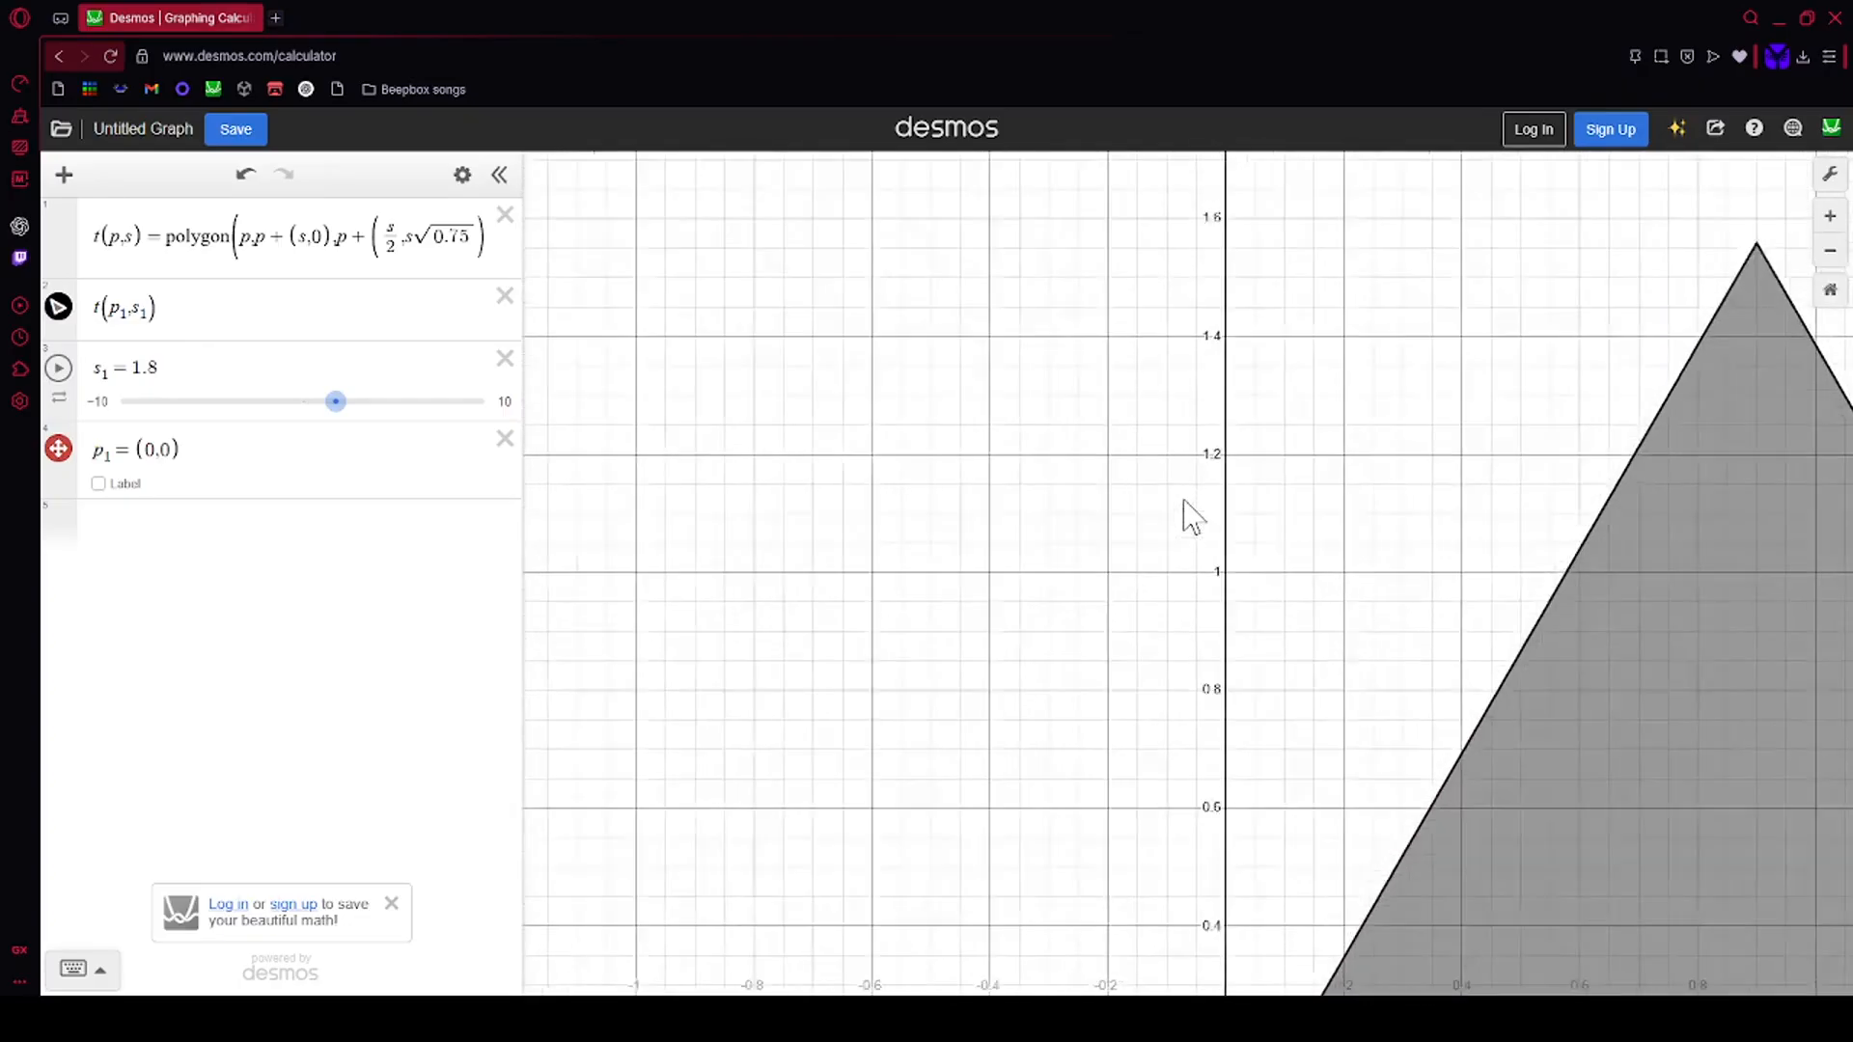
scroll(1185, 503, down, 3)
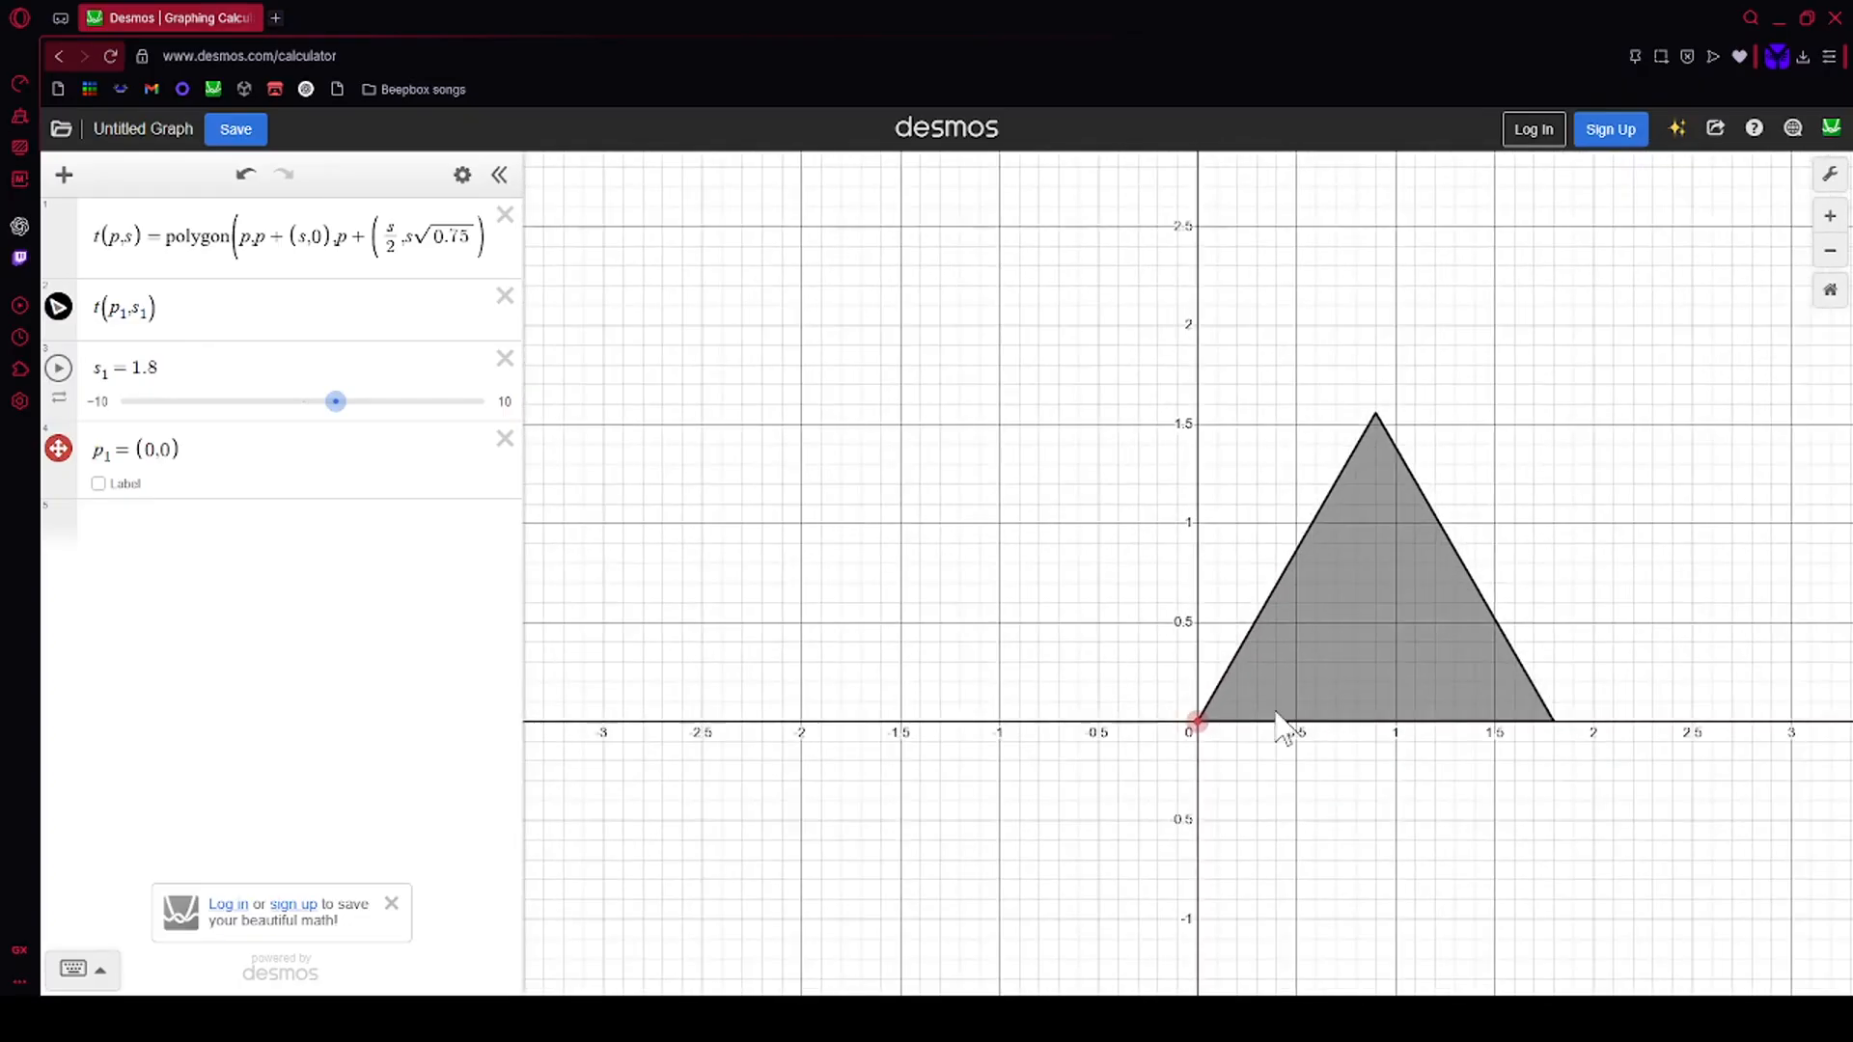
drag(1197, 720, 1068, 709)
Step: Delete the p_1 and s_1 definitions and replace the test call with the function header s_t(p,s,q) =
click(505, 439)
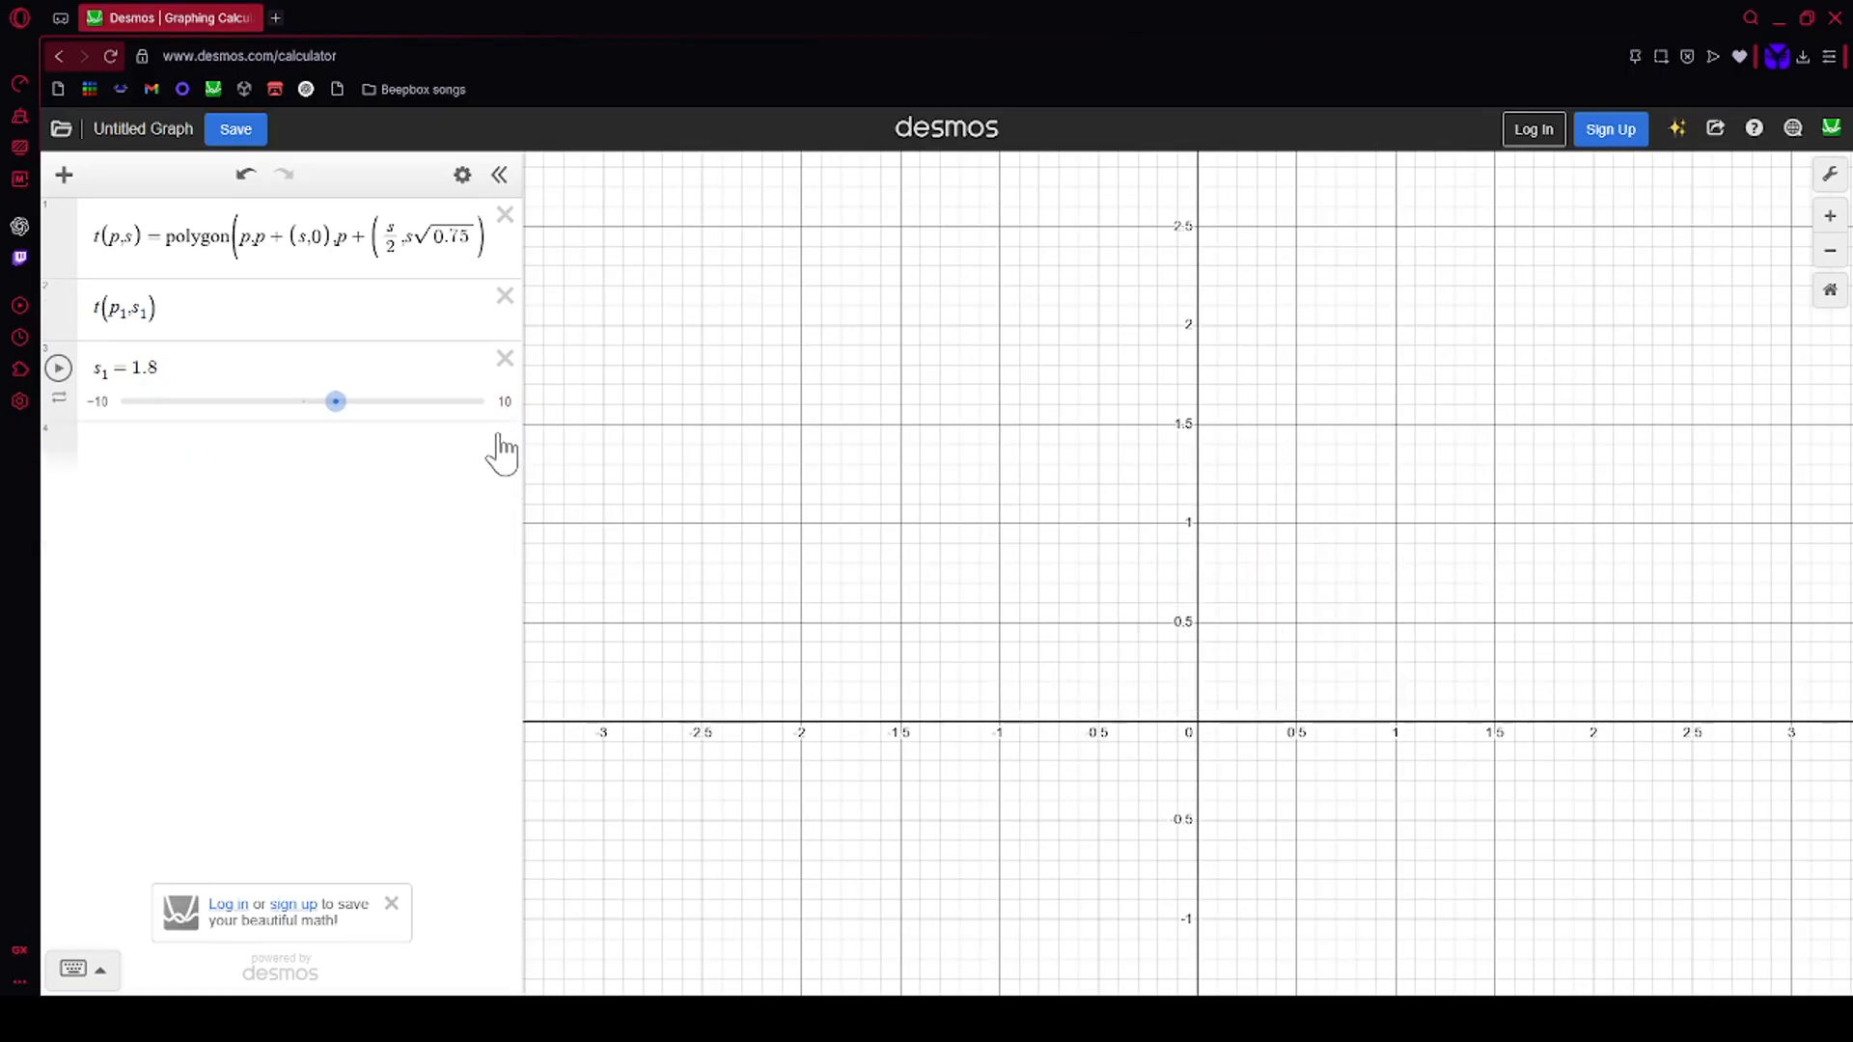
click(505, 358)
click(193, 308)
drag(193, 308, 8, 336)
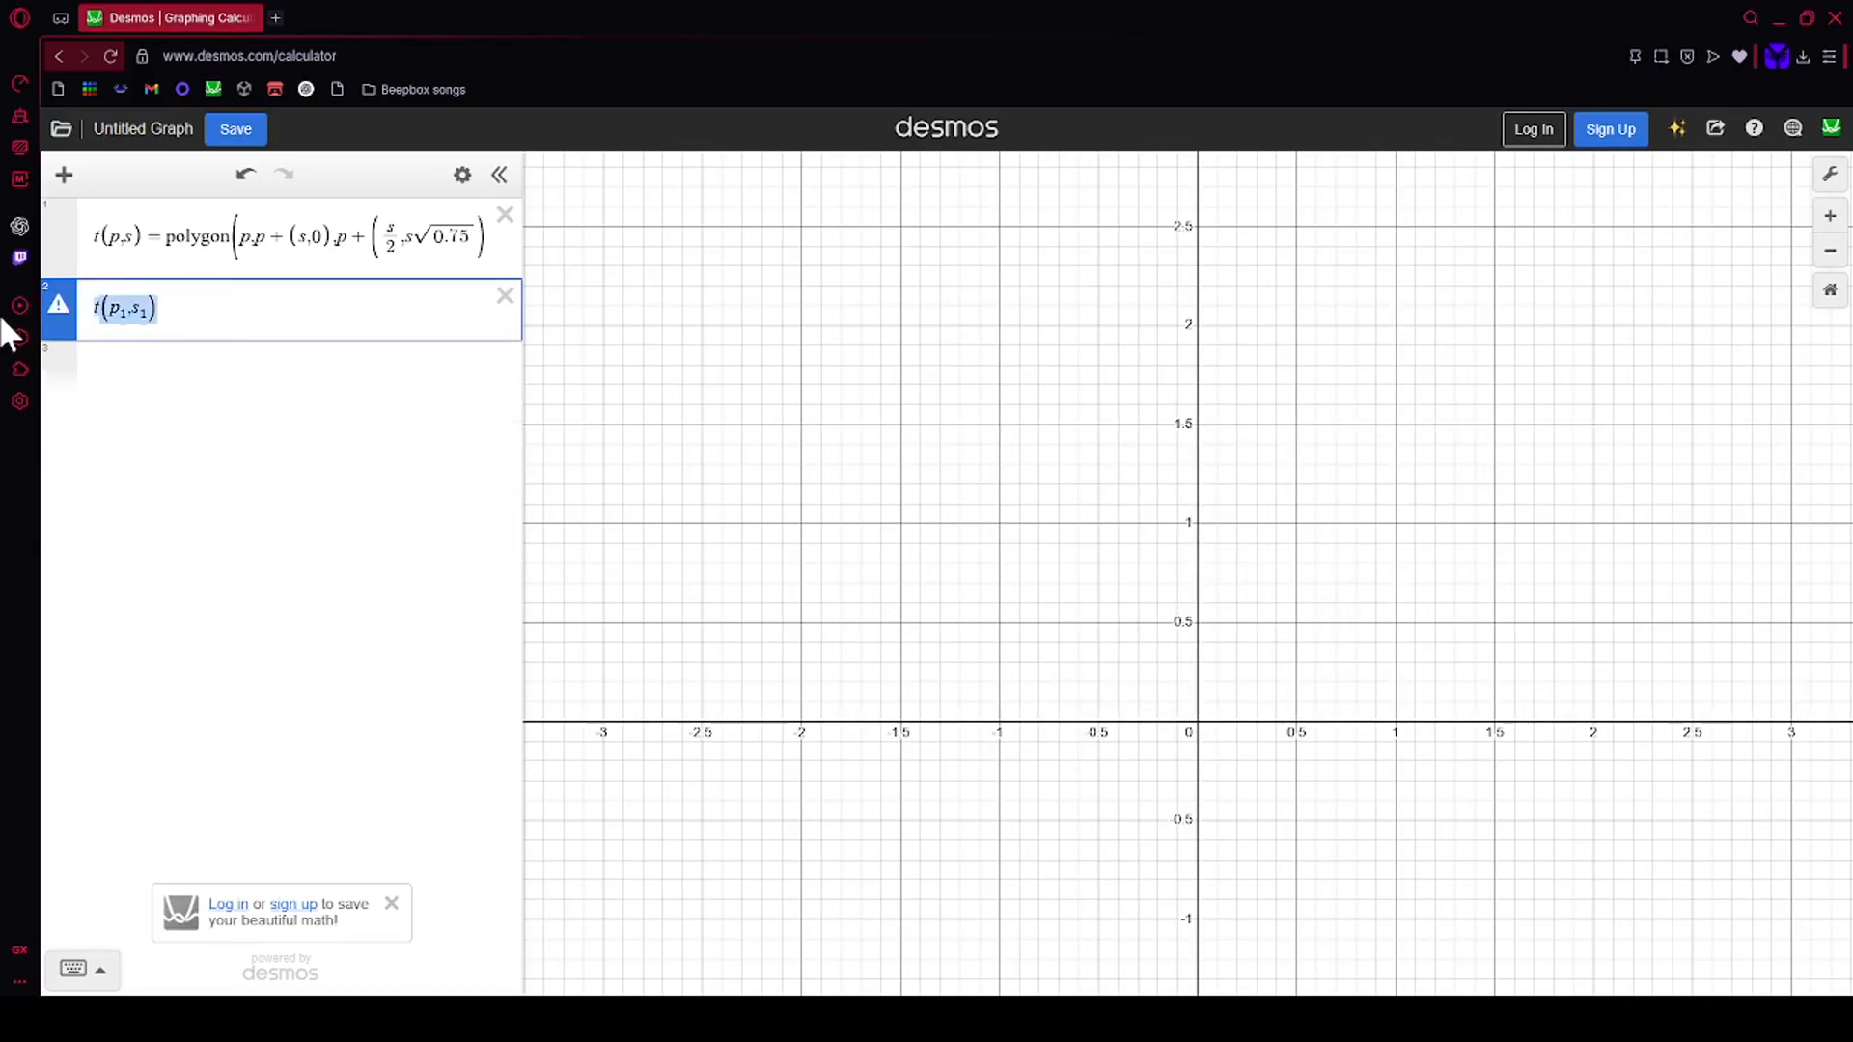
text(s_t)
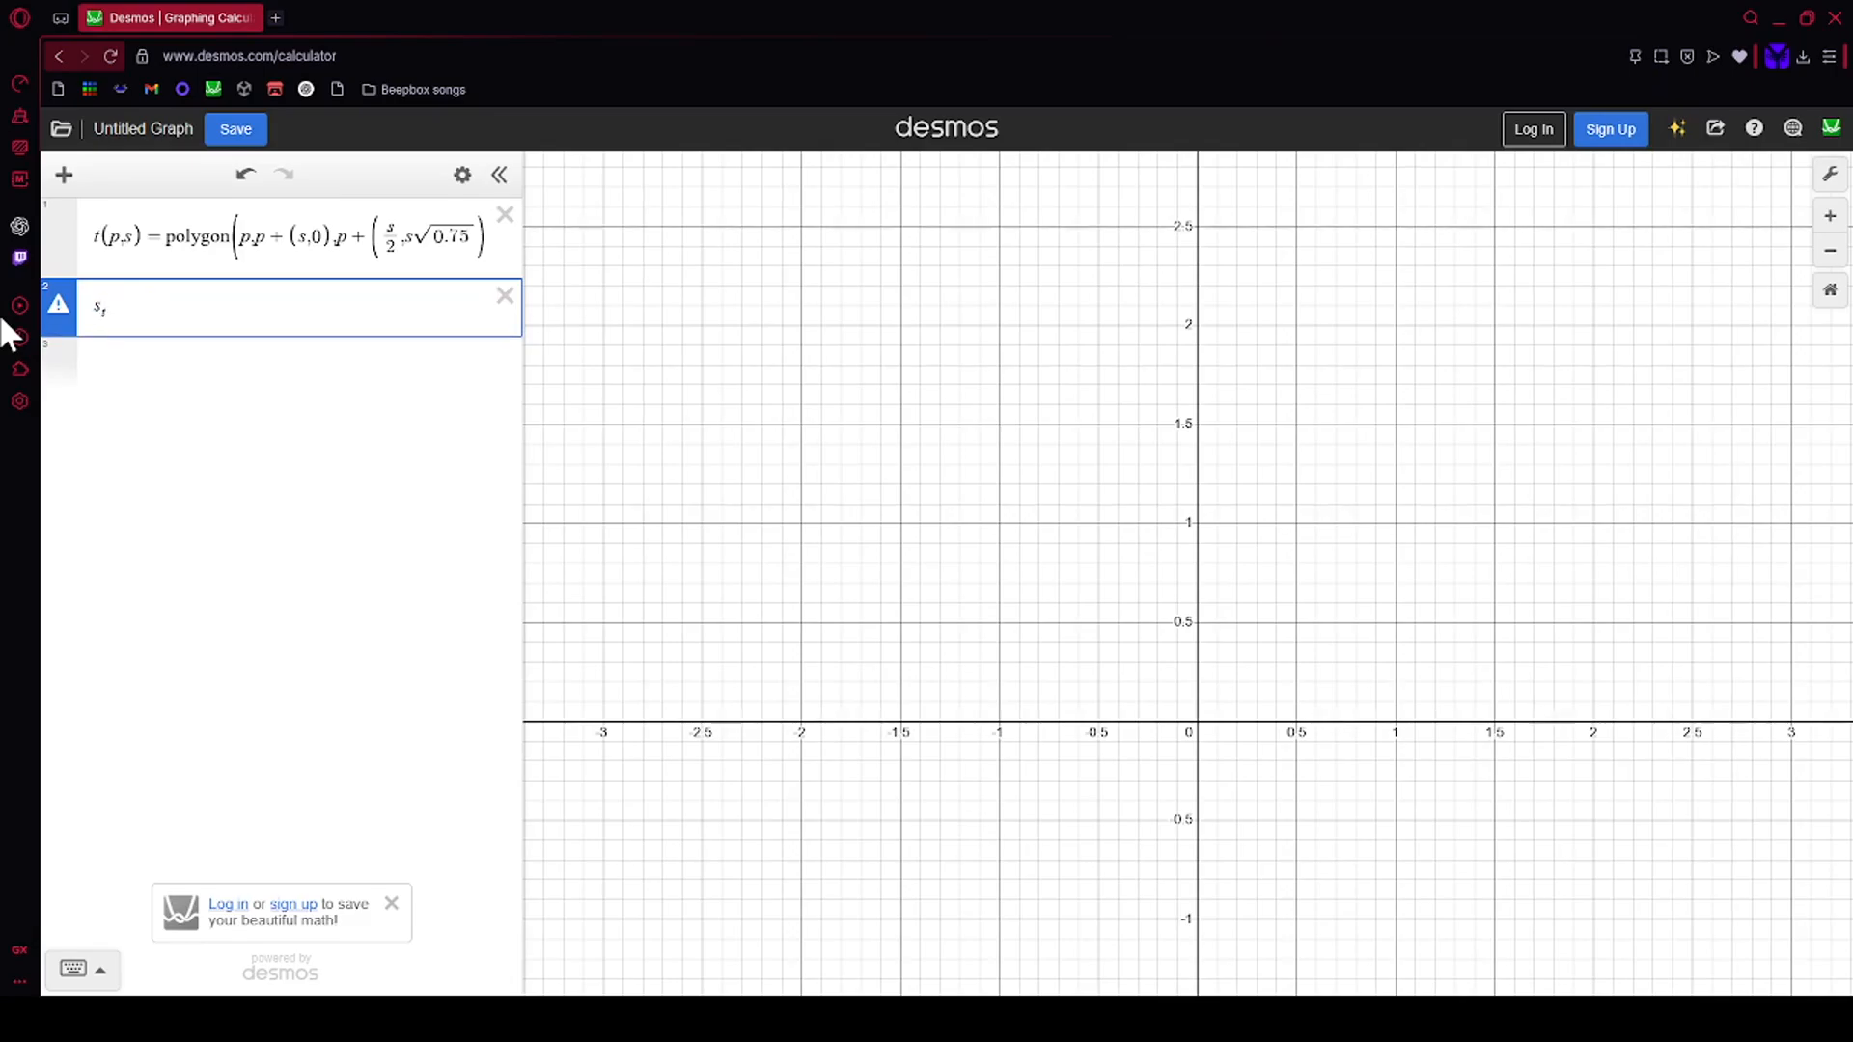
text(1(p,s,q)
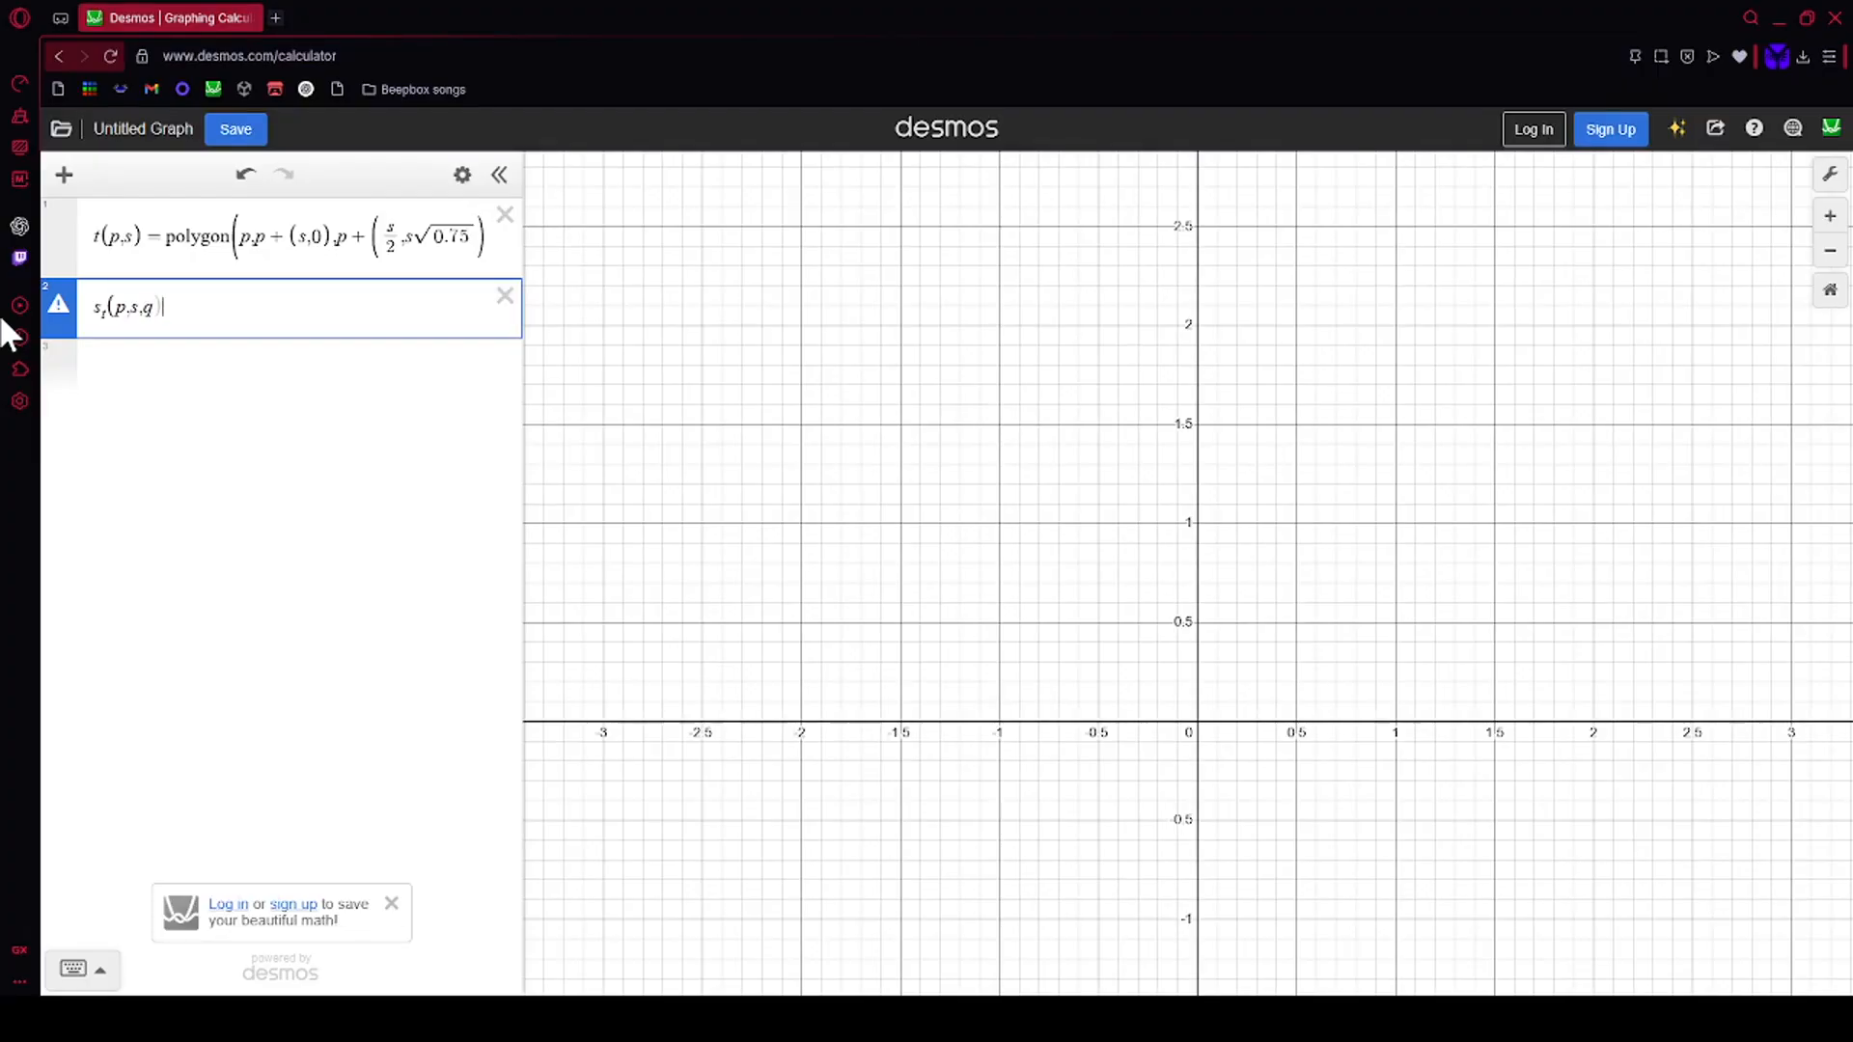
text()=)
Step: Define s_t(p,s,q) as join(s_t(p, s/2, q))
text(join)
text(()
text(s)
text(_t)
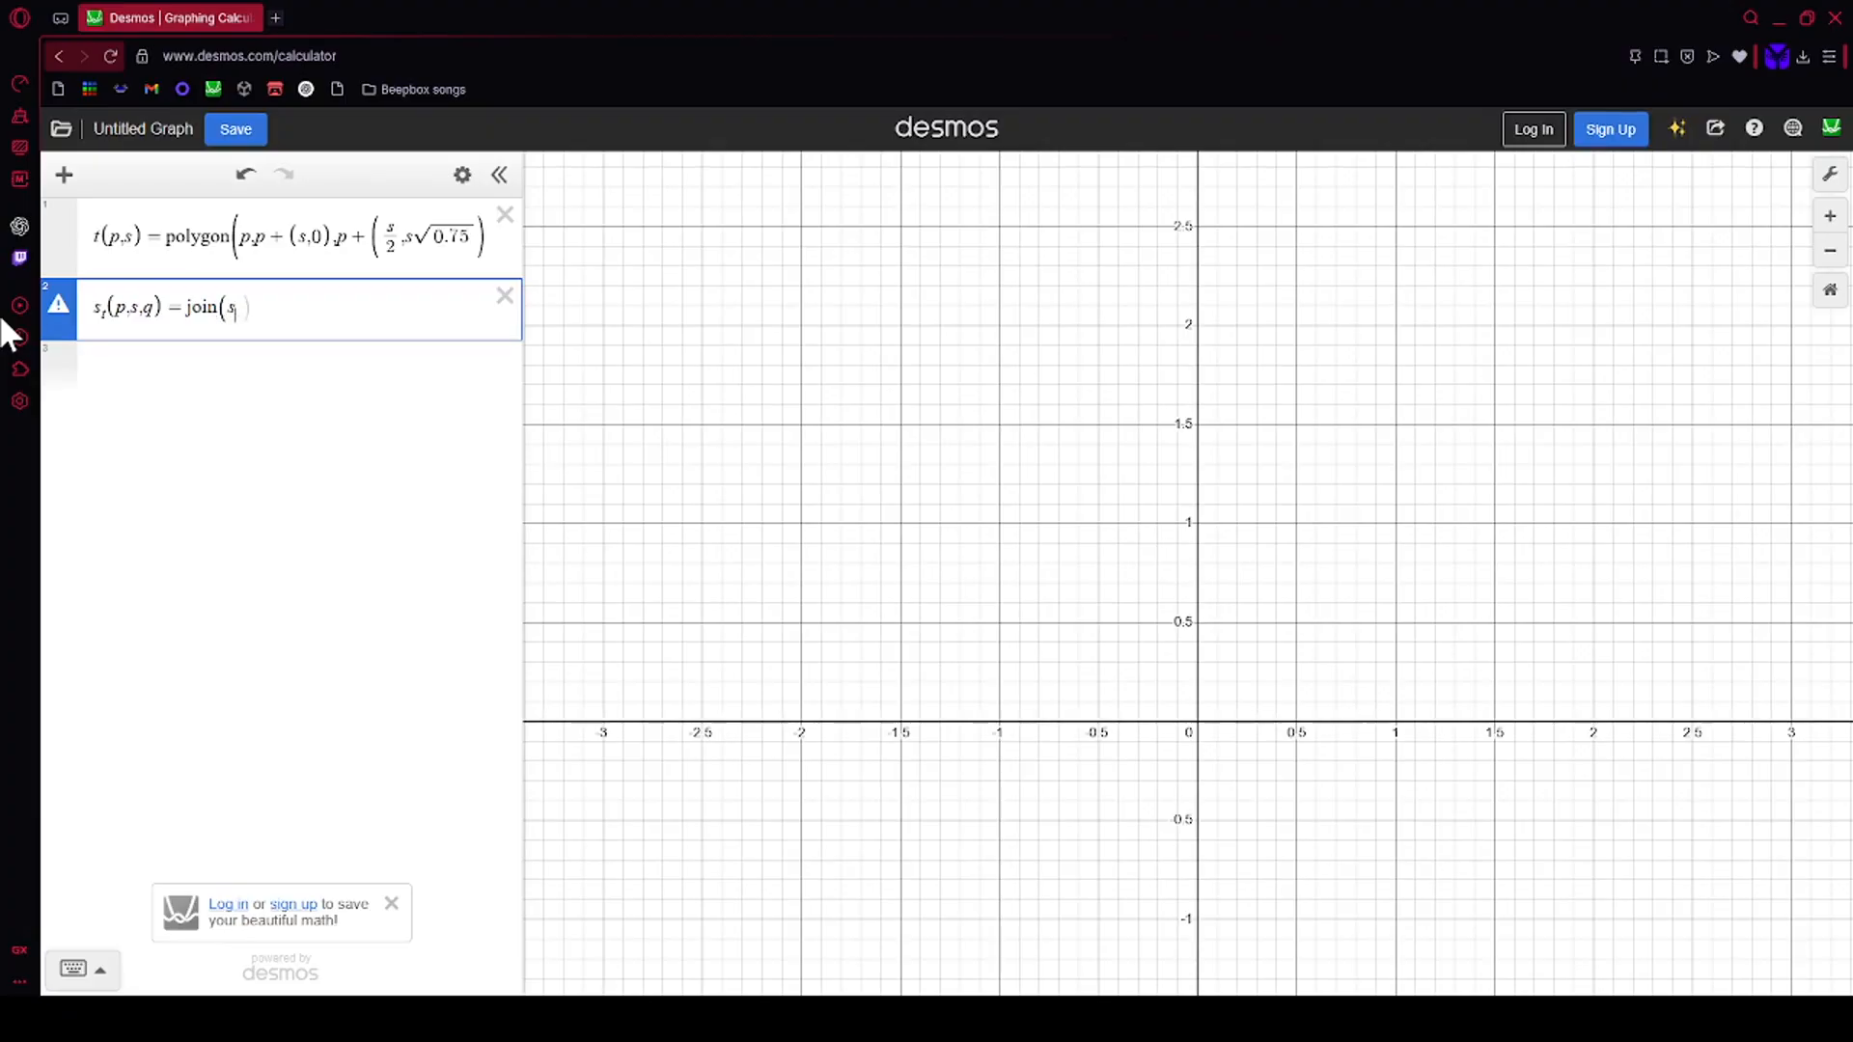
text((p,s/2)
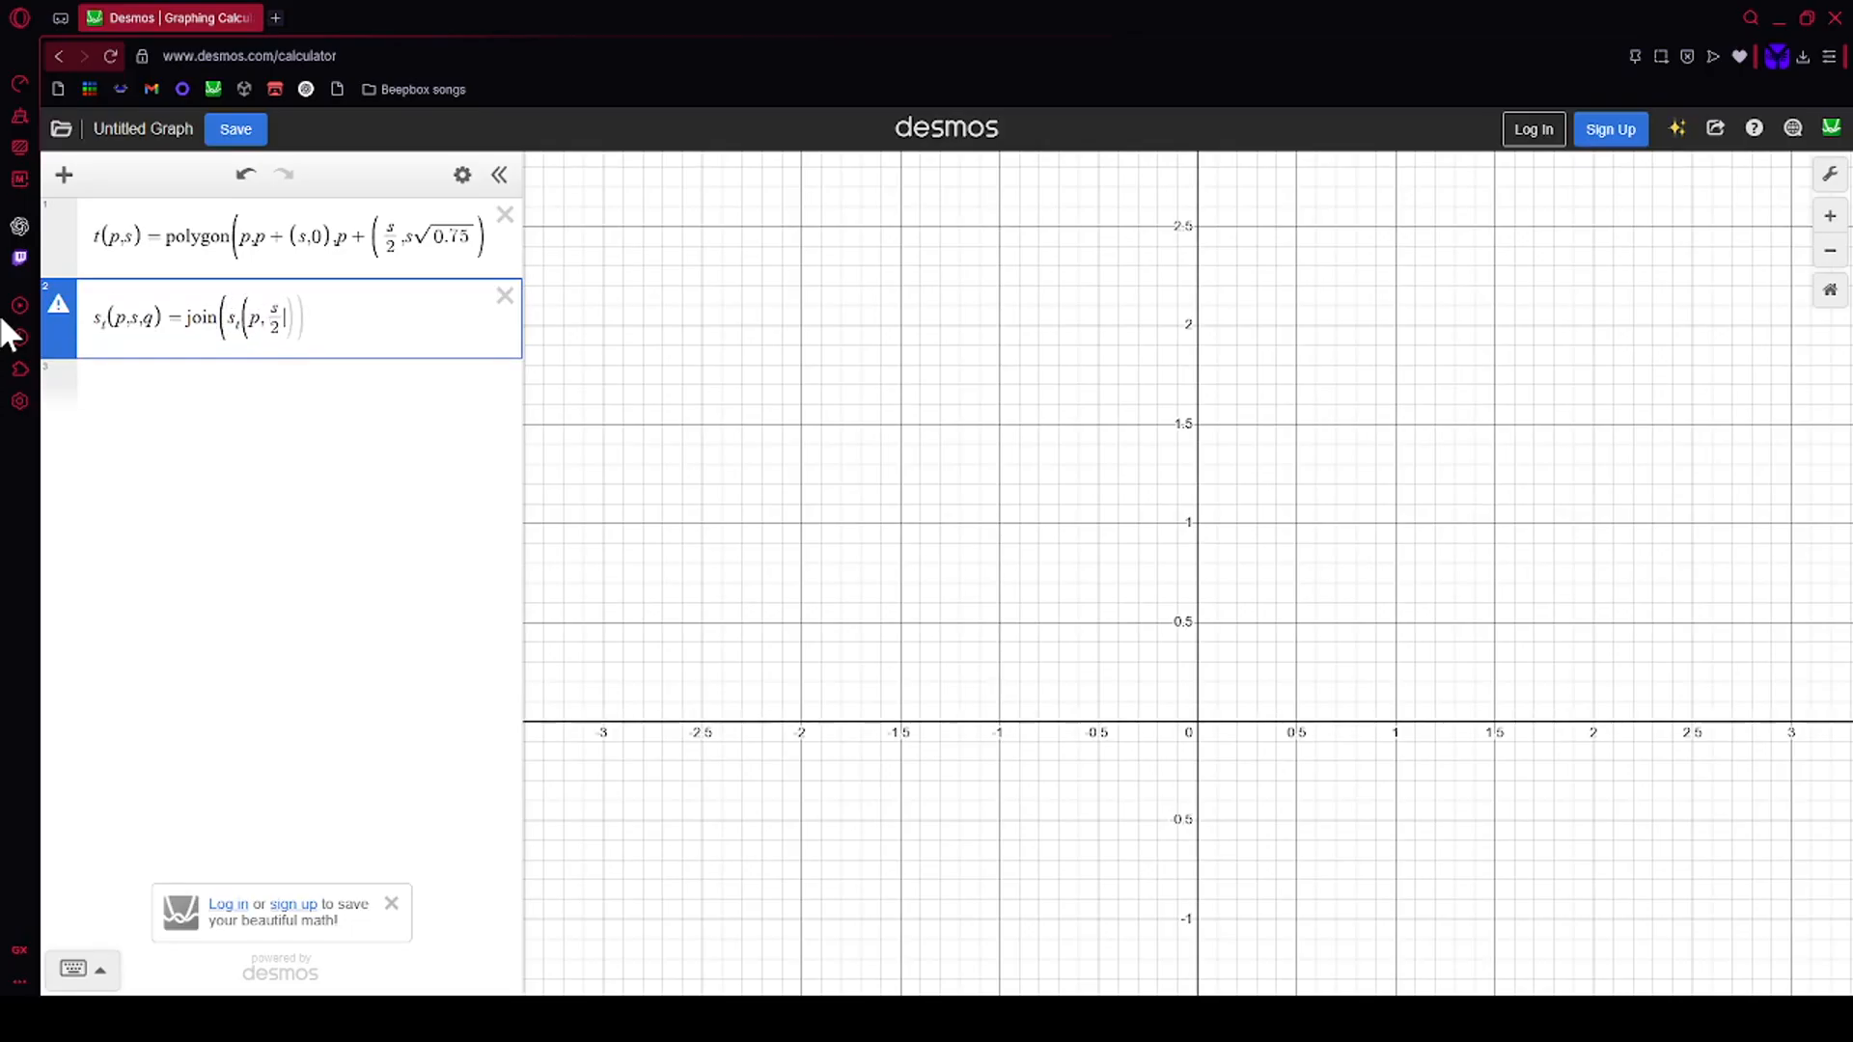
key(Right)
text(,q)
key(Return)
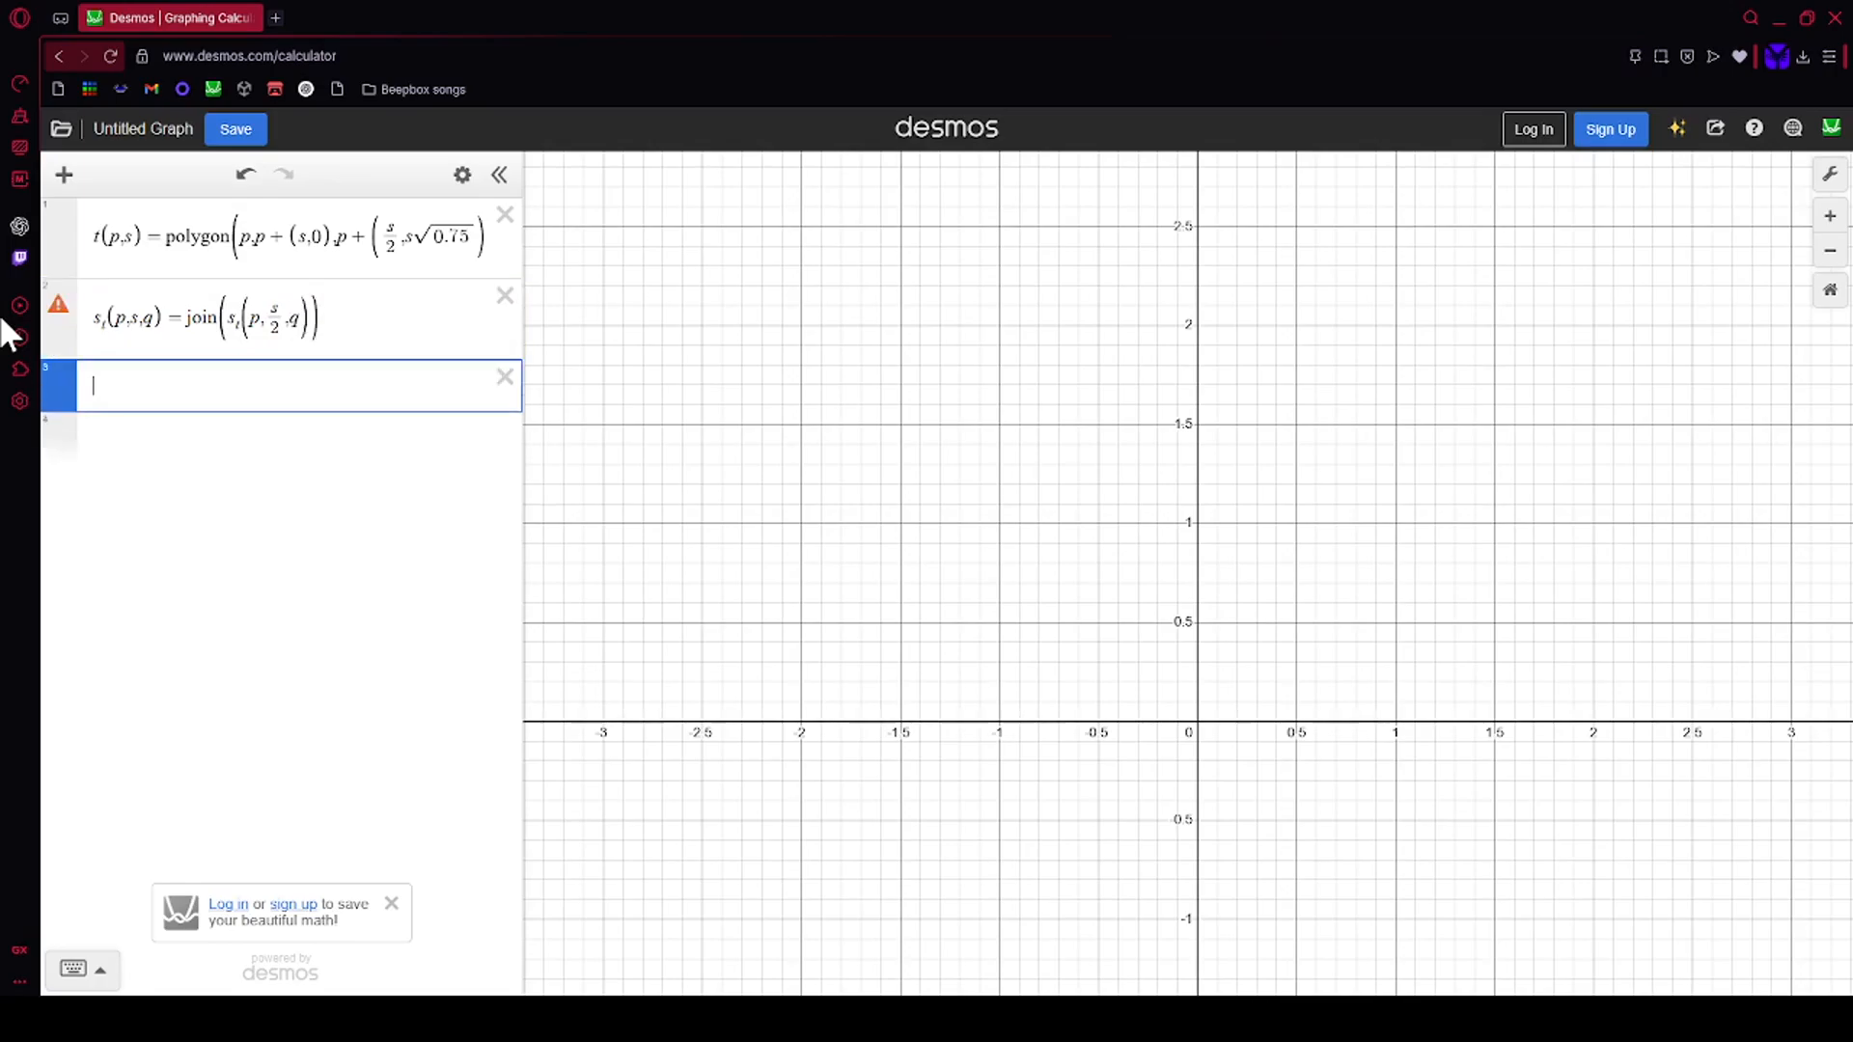
Step: Copy the s_t(p, s/2, q) call and add it twice more as further arguments of join
key(Up)
key(Left)
key(shift+Left)
key(shift+Left)
key(shift+Left)
key(ctrl+c)
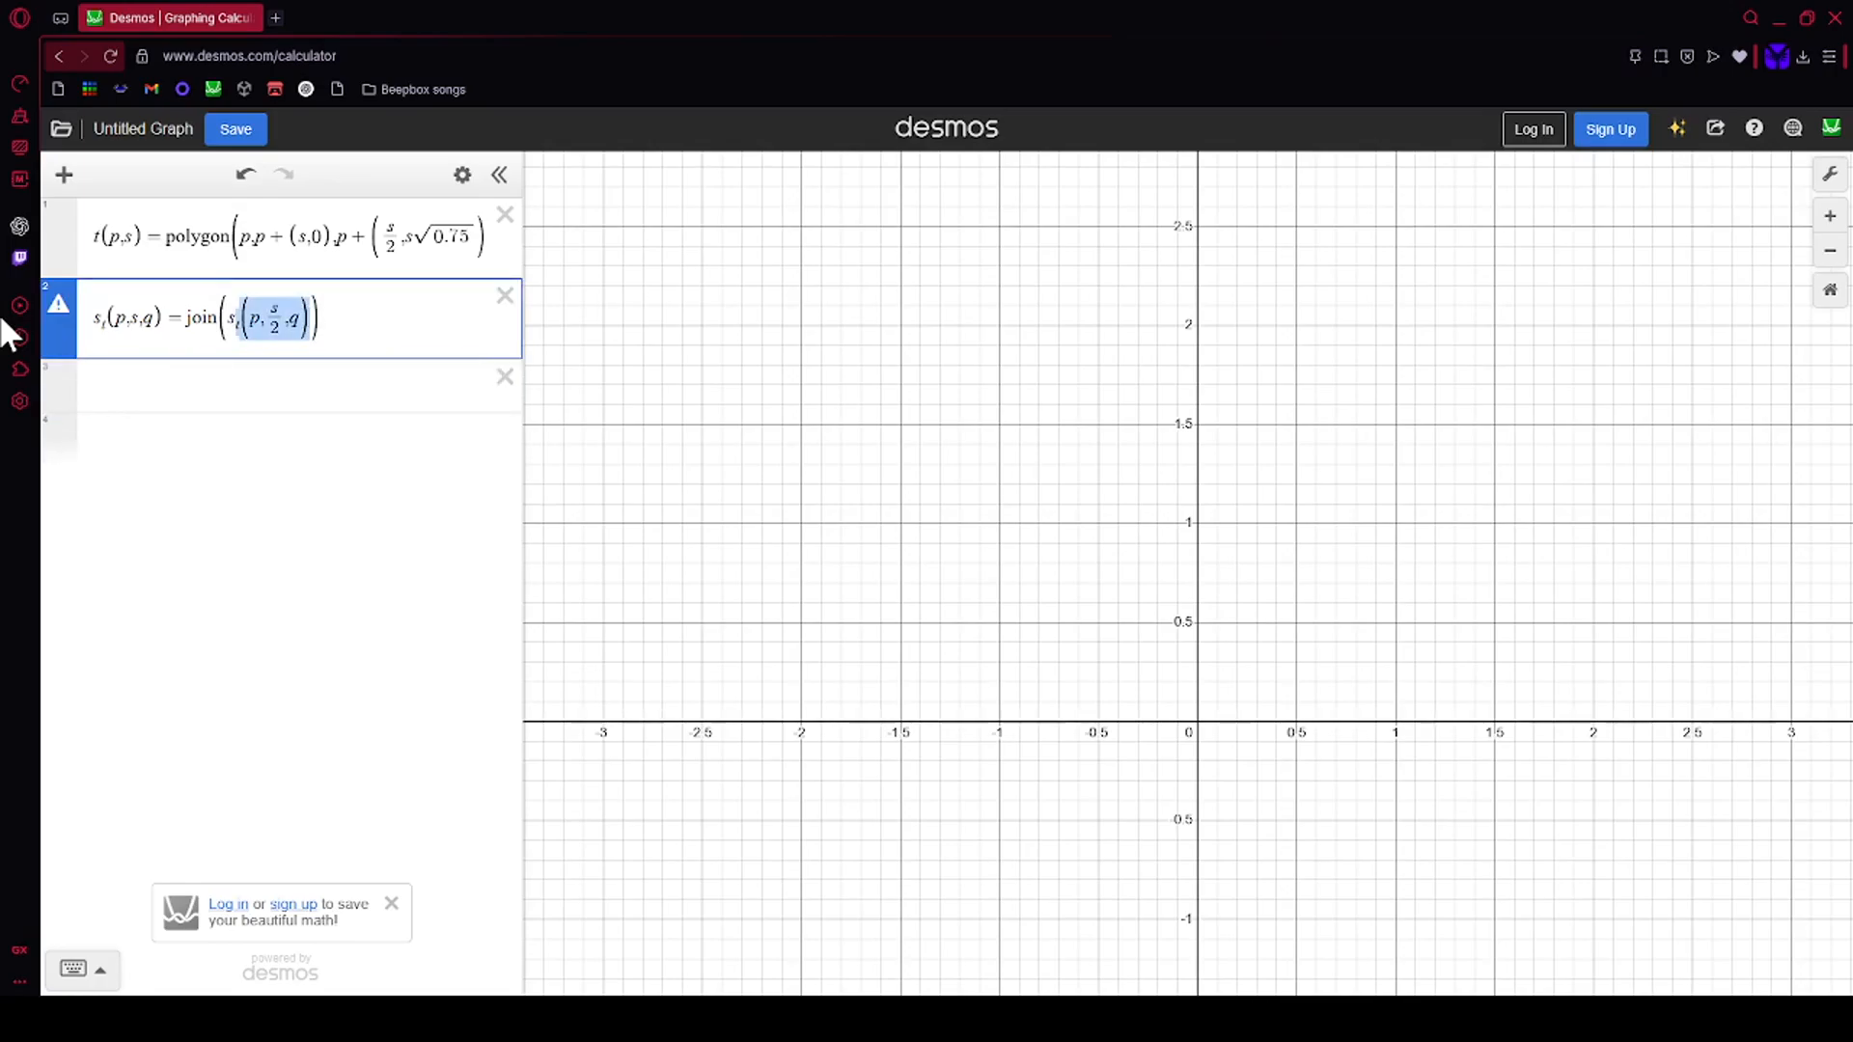
key(Right)
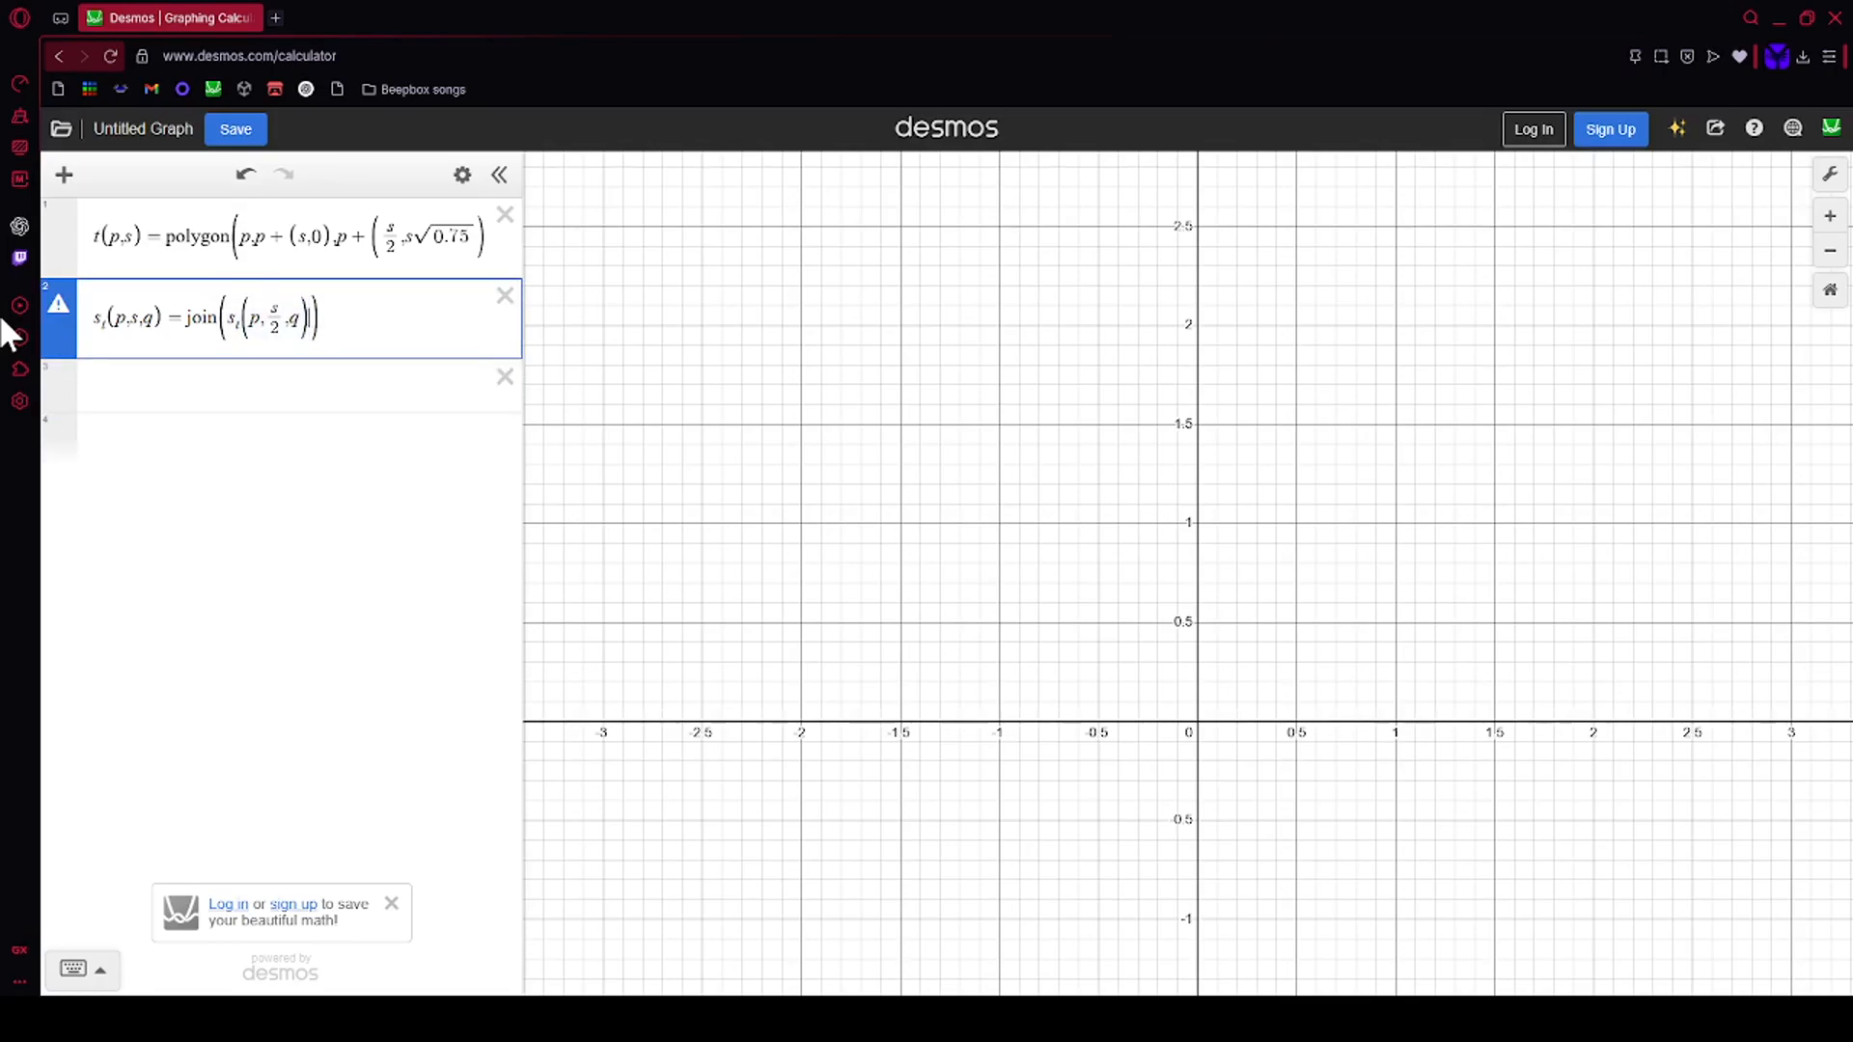
text(,)
key(ctrl+v)
text(,)
key(ctrl+v)
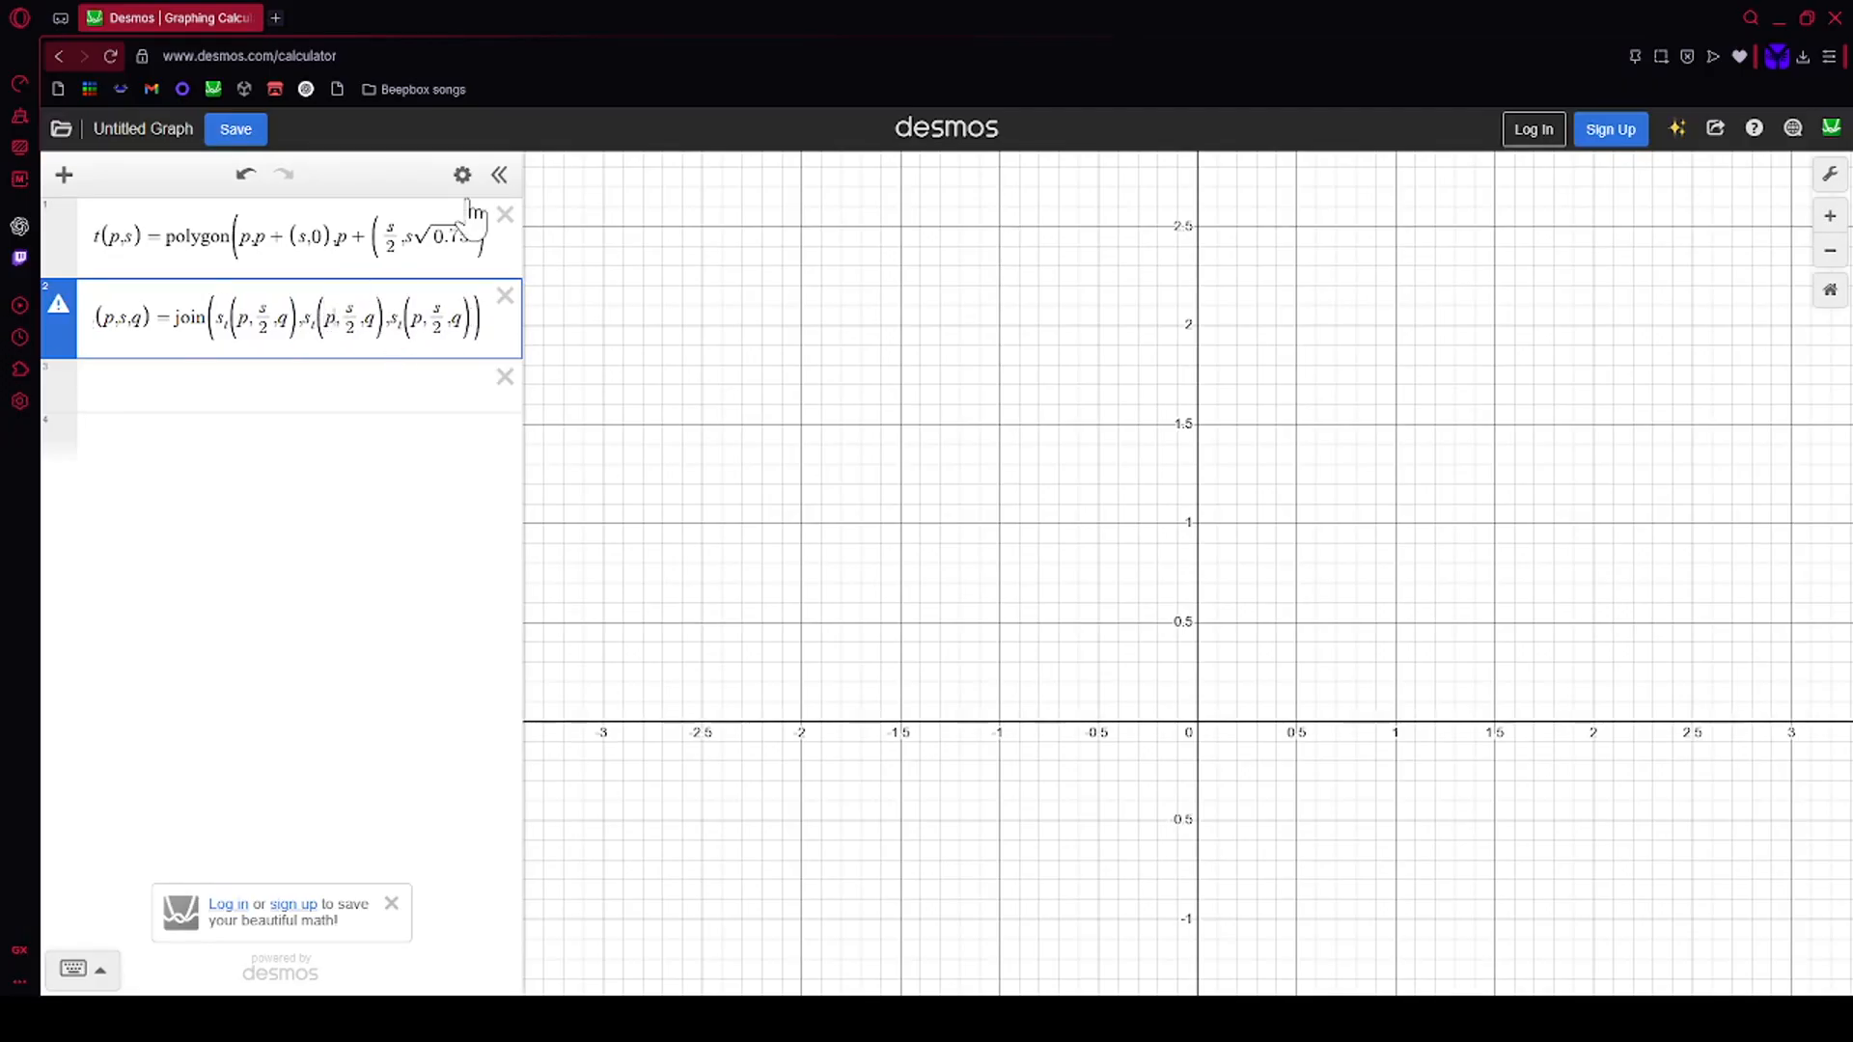
Step: Change the first argument of the second s_t call to p + (s/2, 0)
text(=())
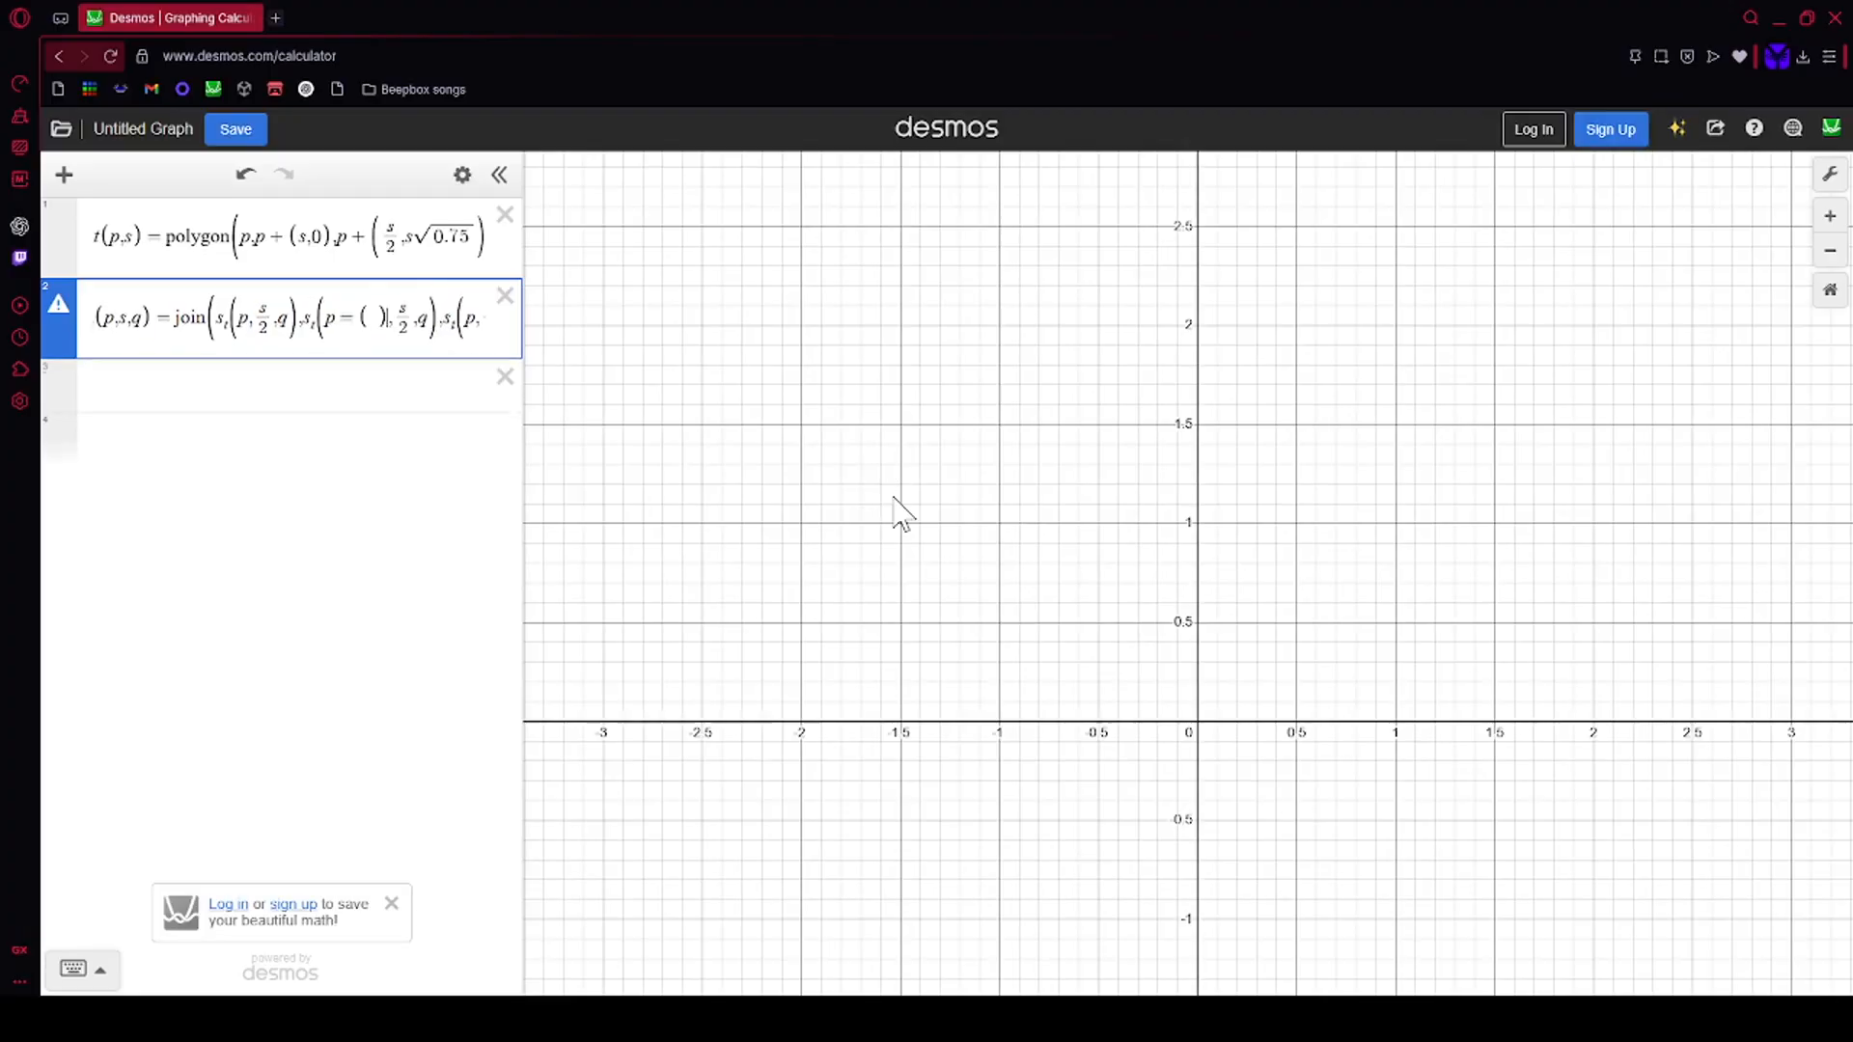
key(Left)
text(s/2-)
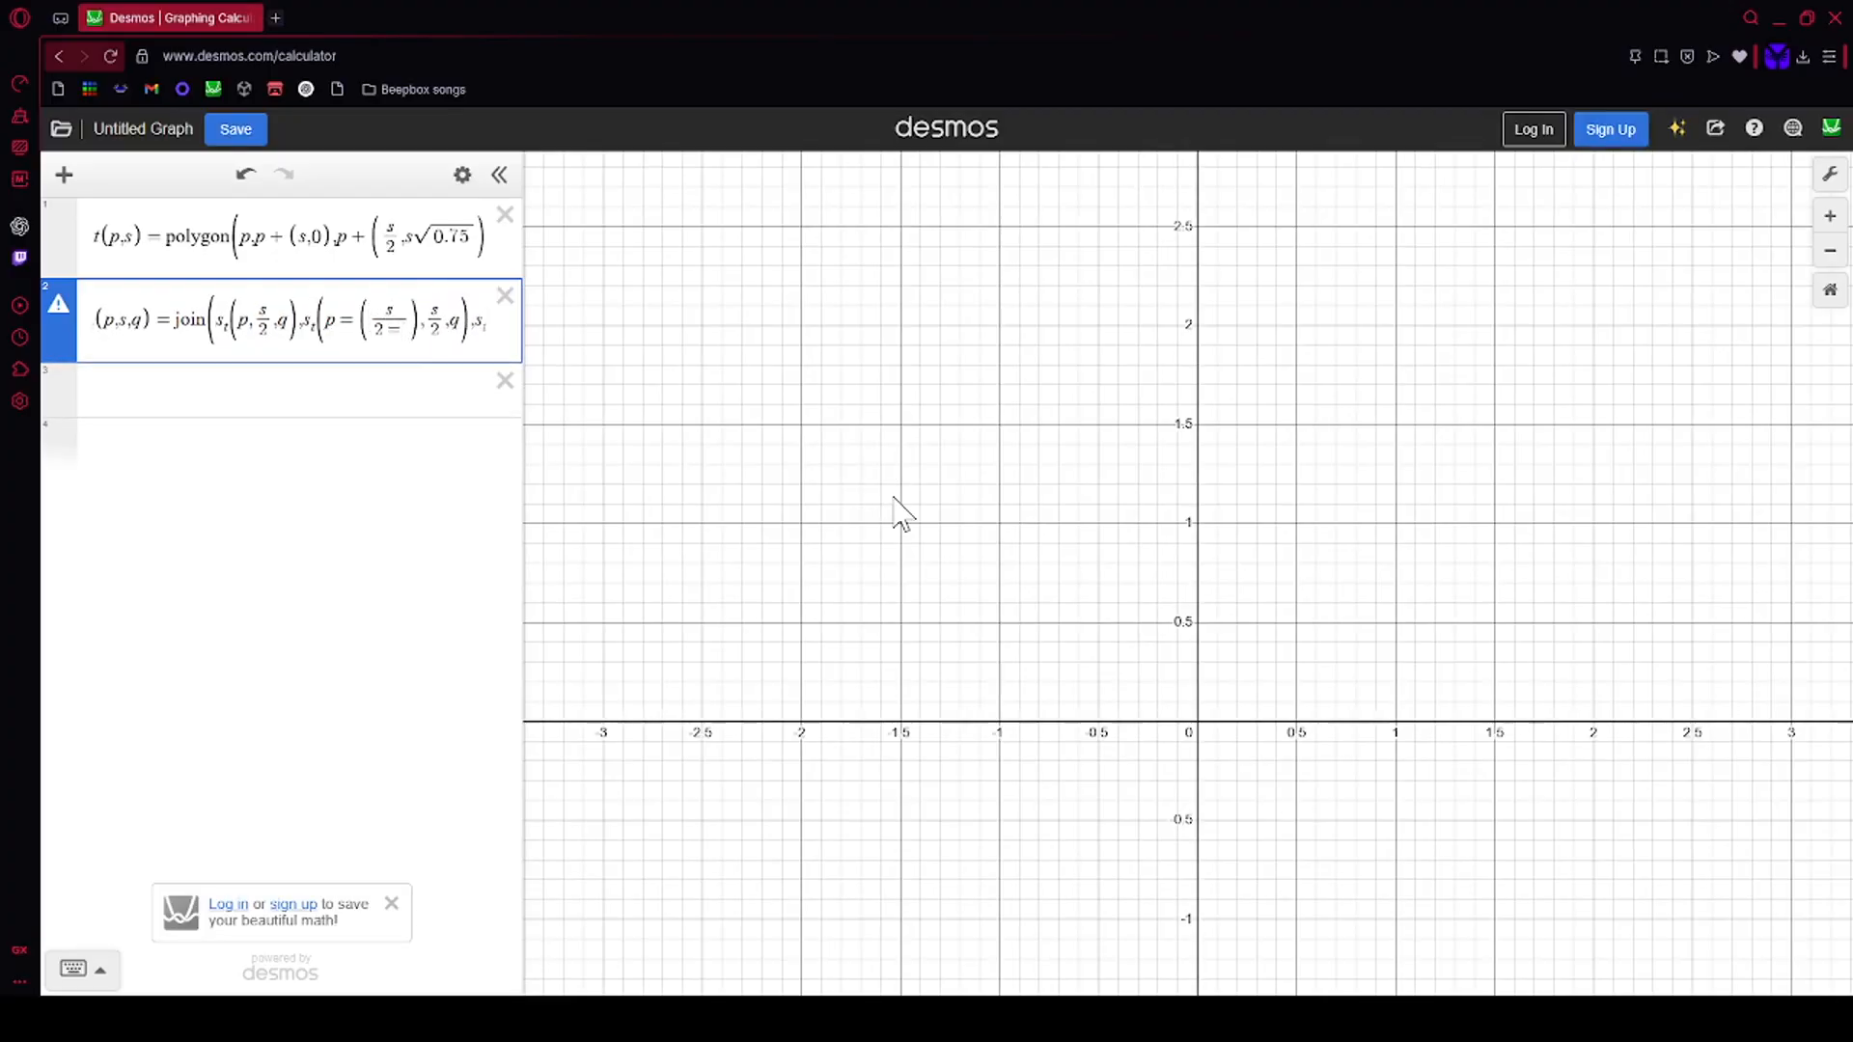
key(BackSpace)
key(BackSpace)
key(BackSpace)
text(/2)
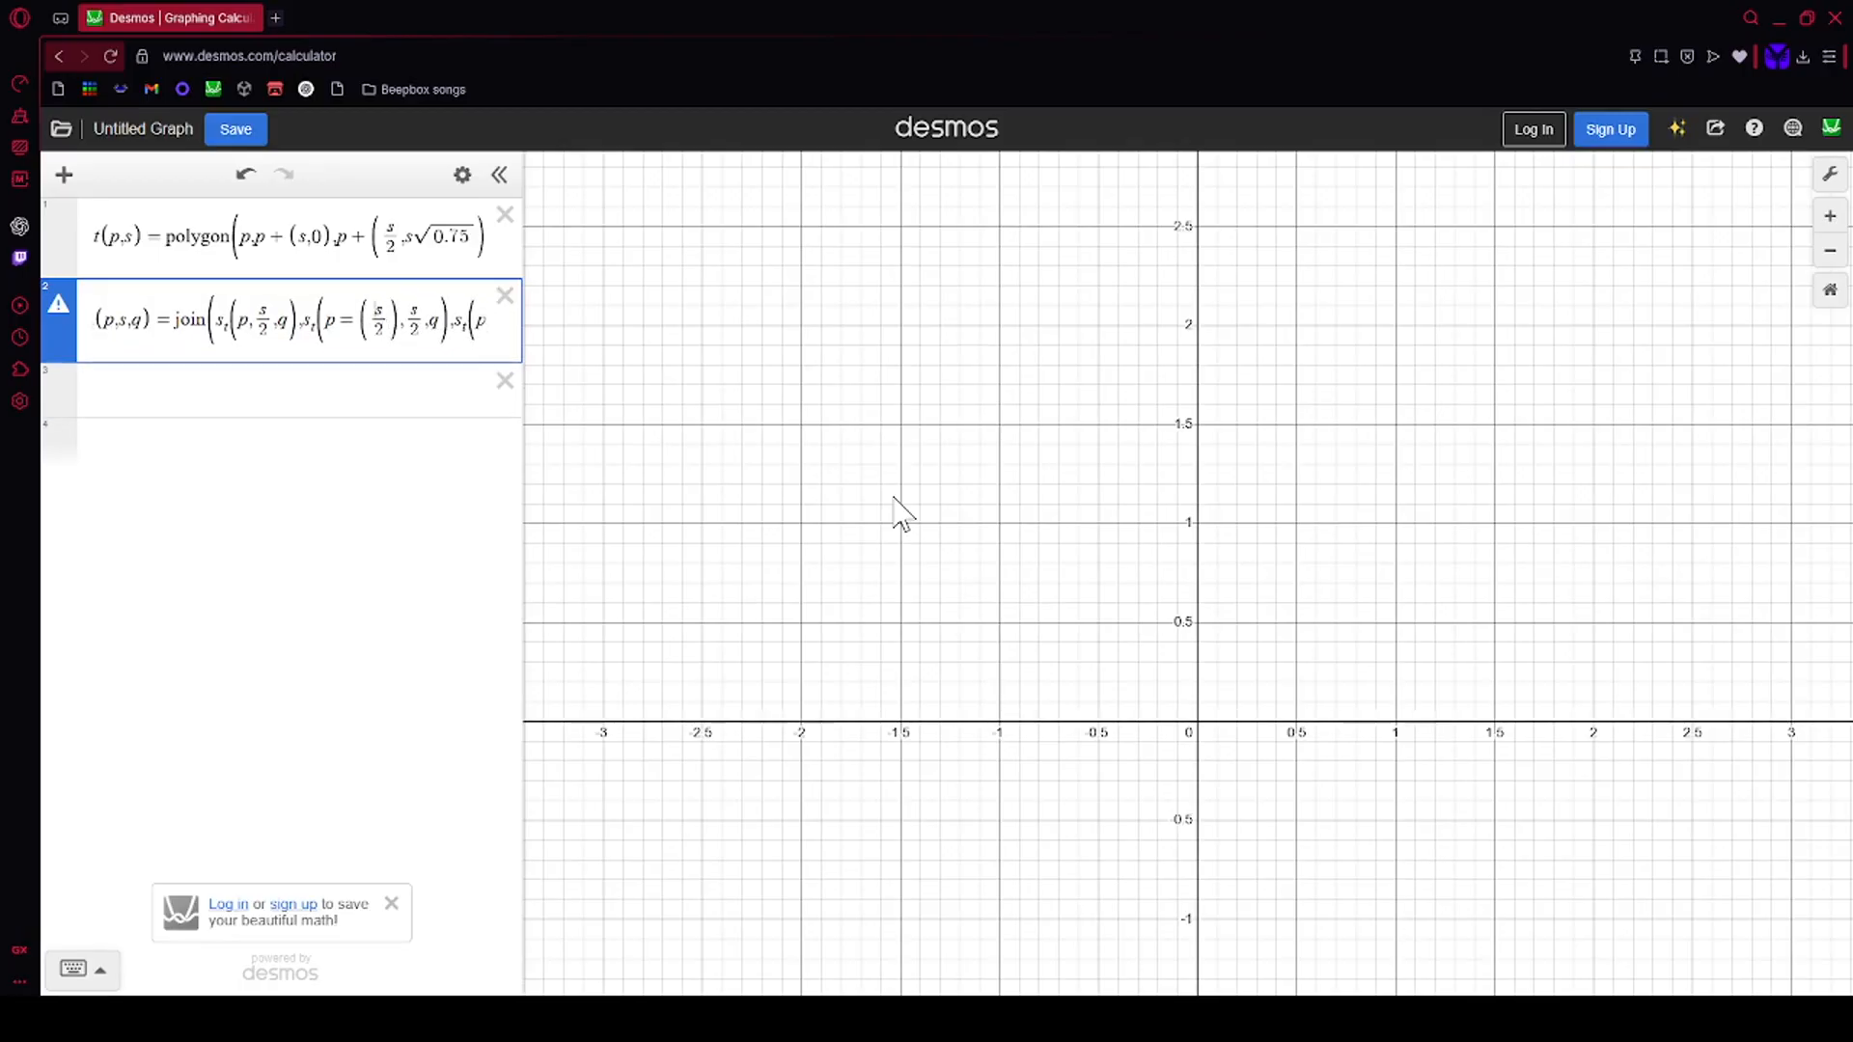
key(BackSpace)
text(+)
key(Right)
key(Down)
key(Down)
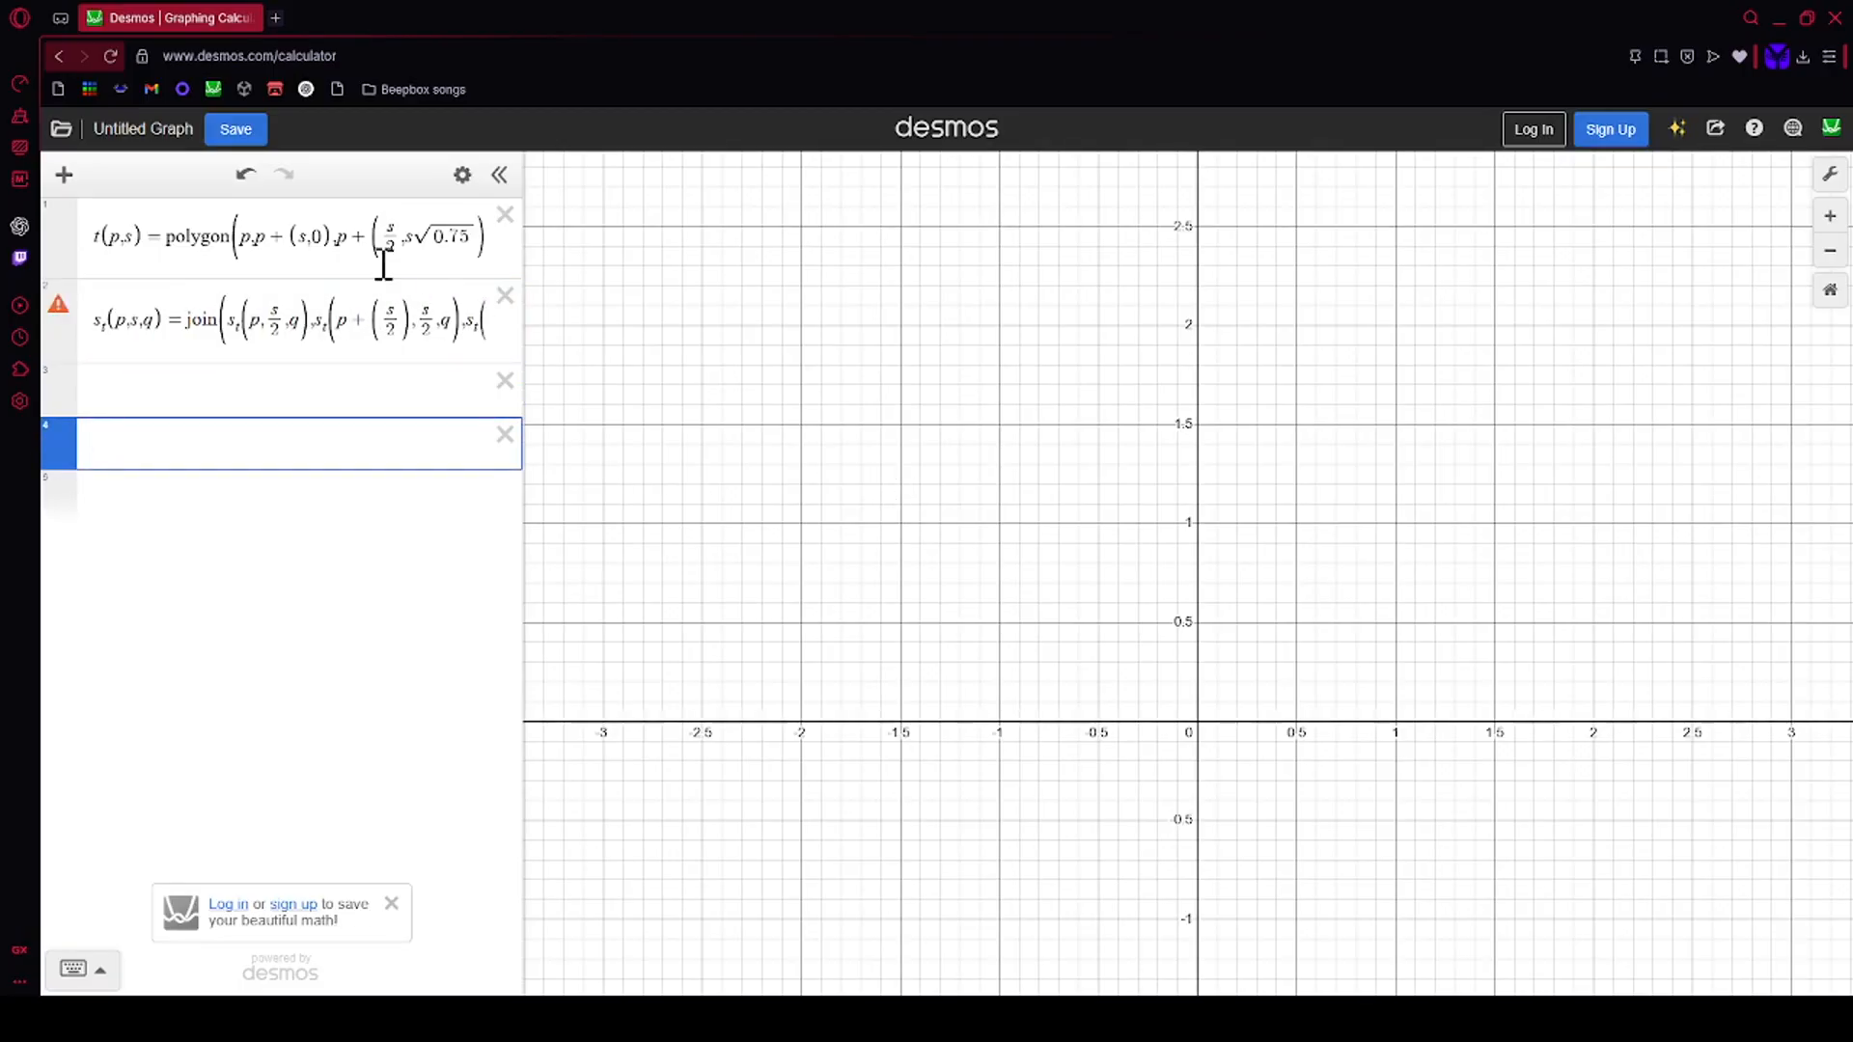
click(400, 319)
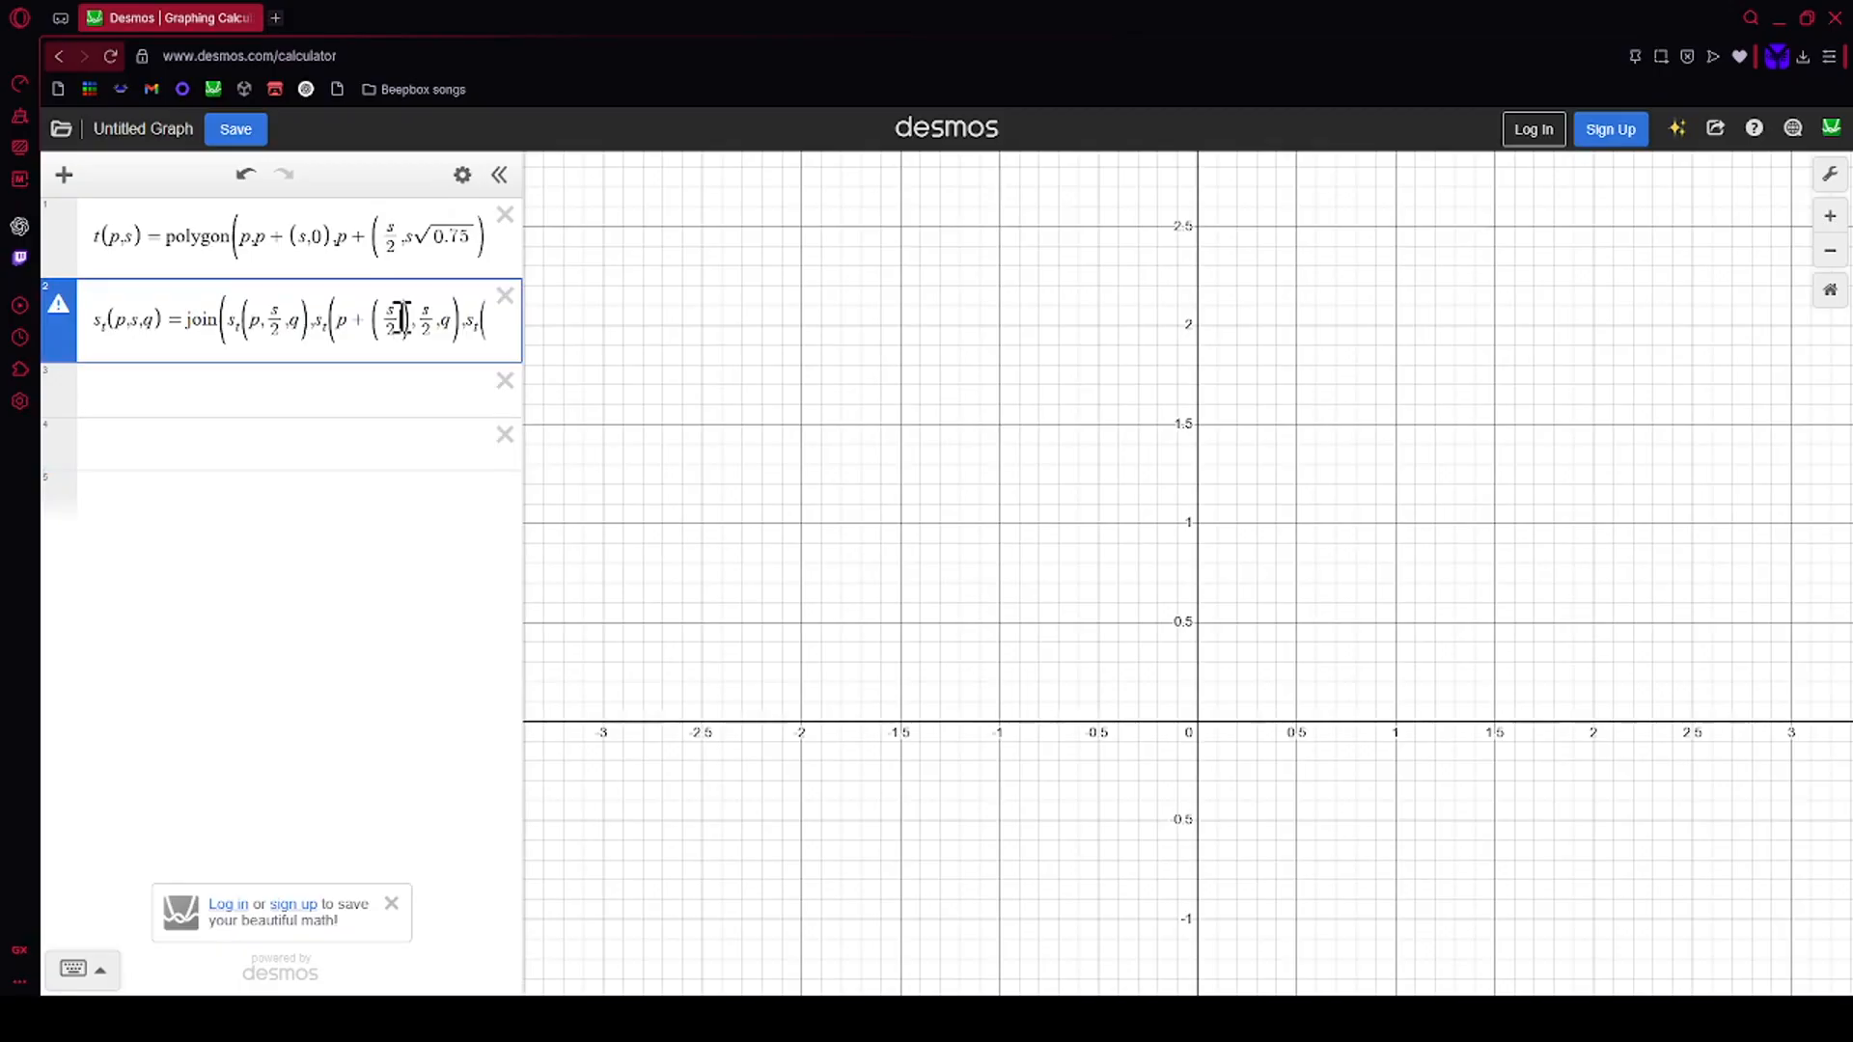
text(,0),)
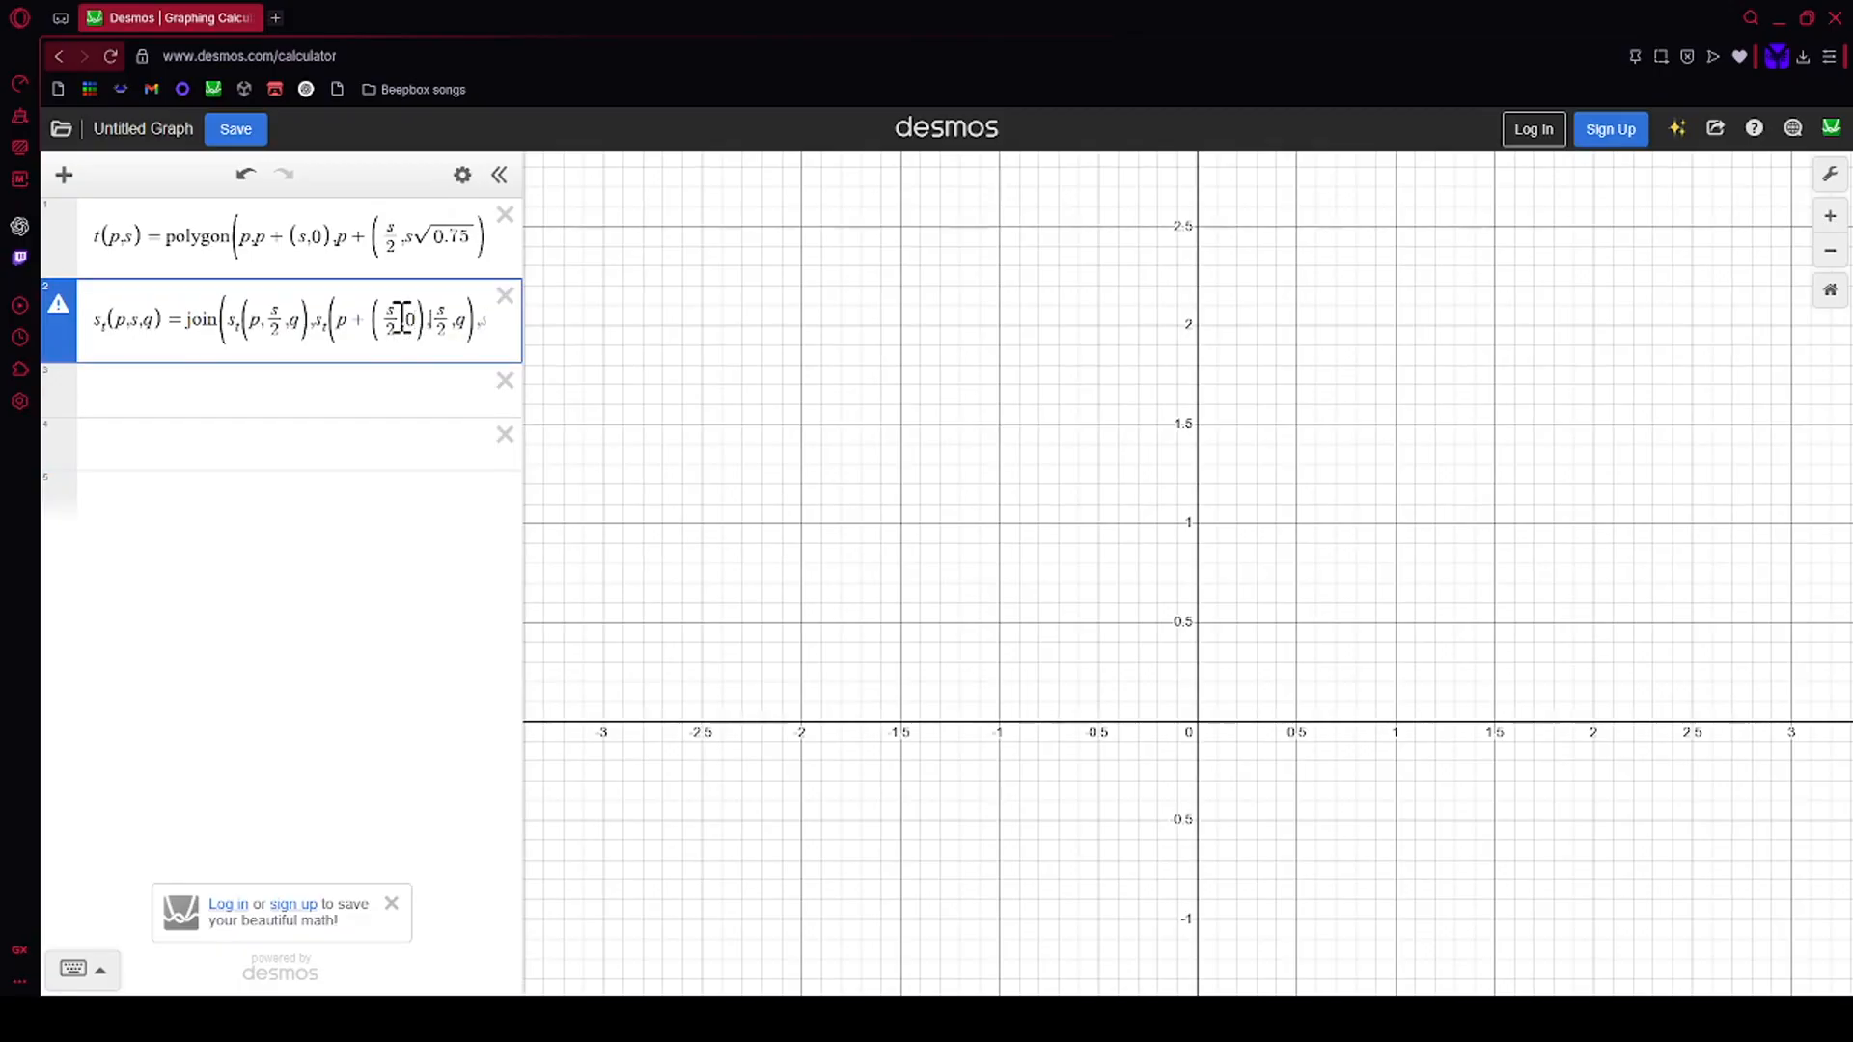
Step: Change the first argument of the third s_t call to p + (s/4, (s/2)√3)
key(Right)
key(Right)
key(Right)
key(Right)
key(Right)
key(Right)
key(Right)
key(Right)
key(Right)
key(Right)
key(Right)
key(Right)
key(Right)
key(Right)
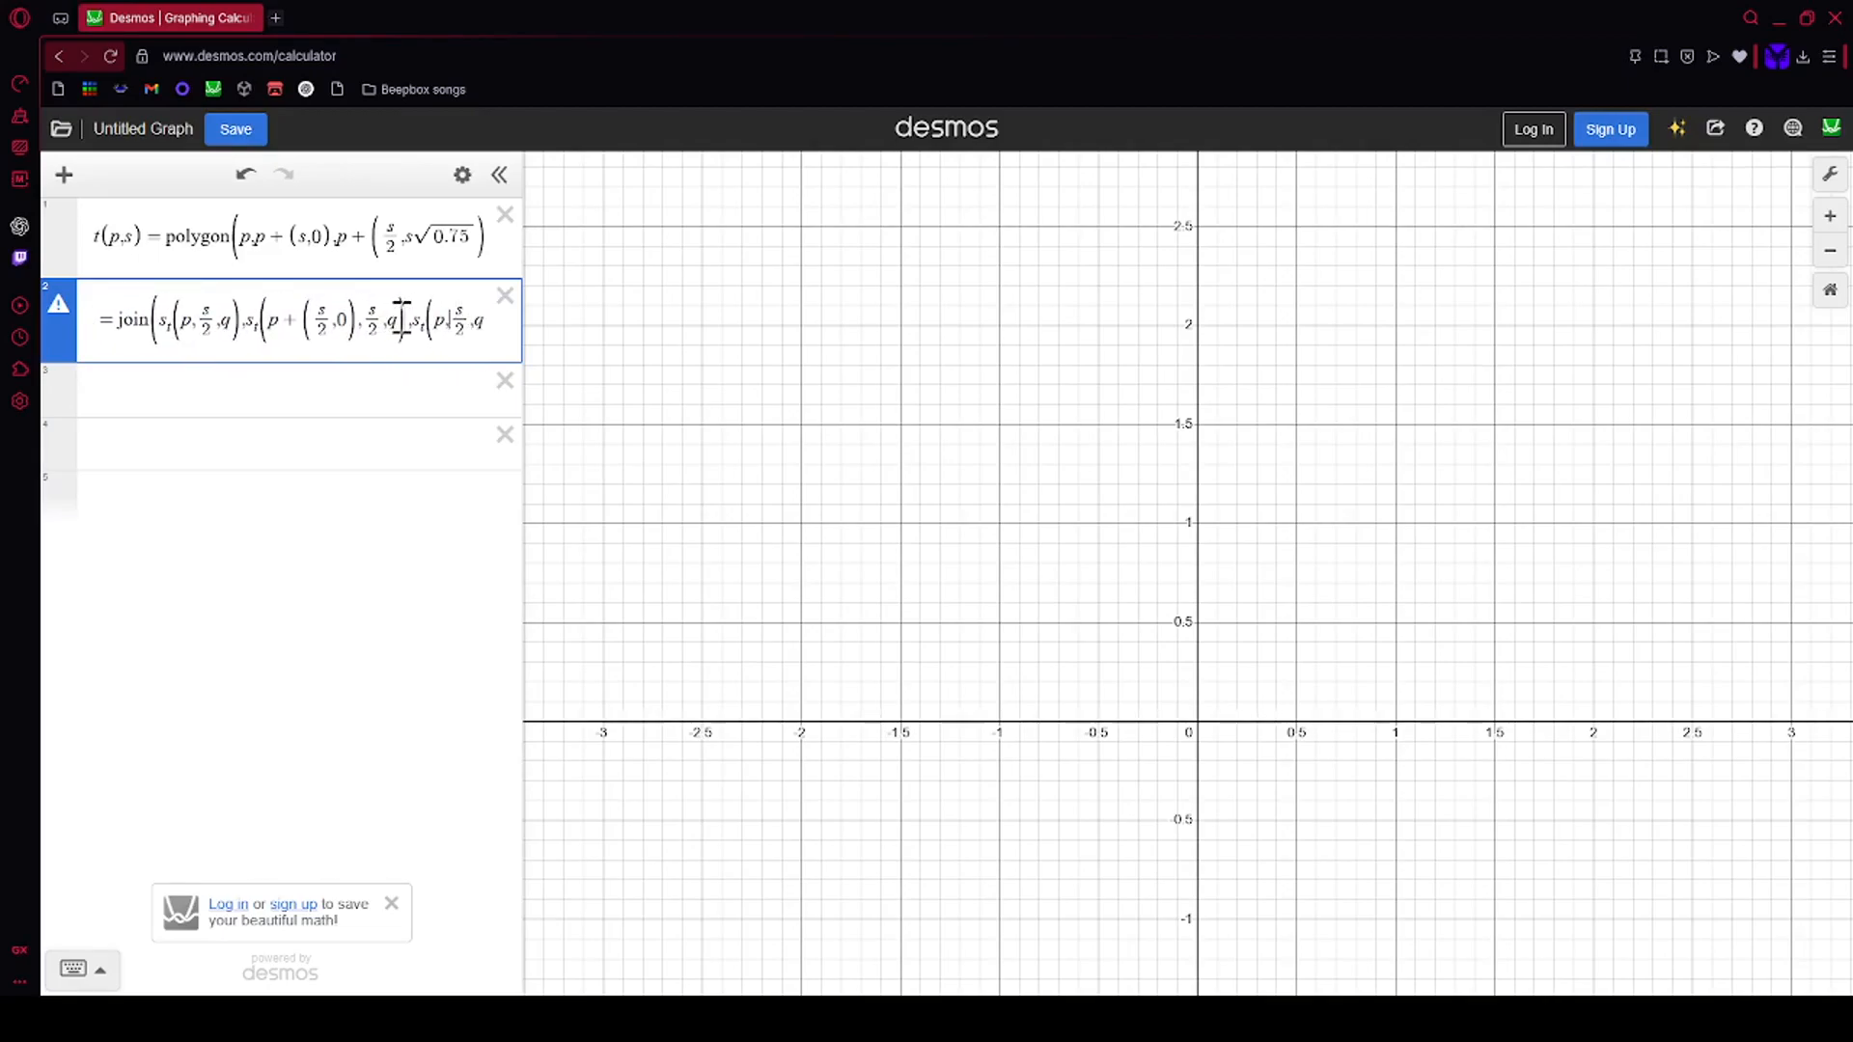
text(+)
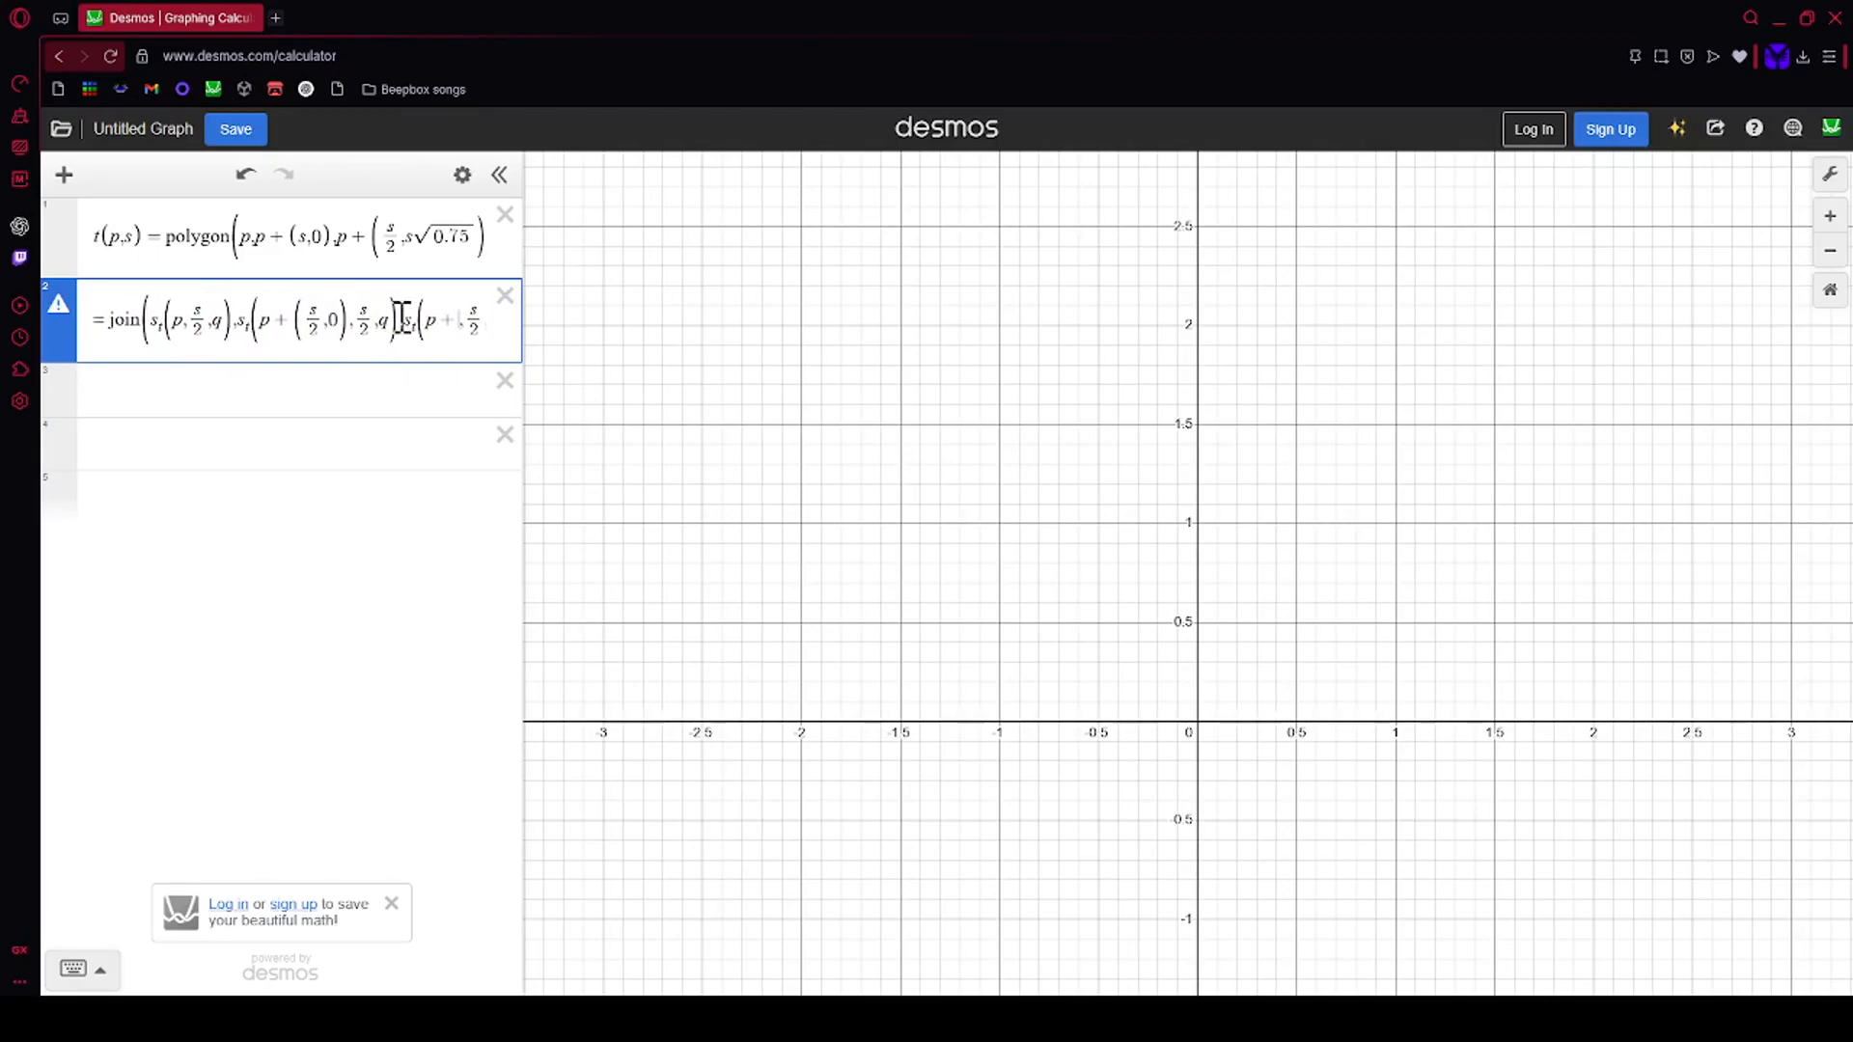
text(()
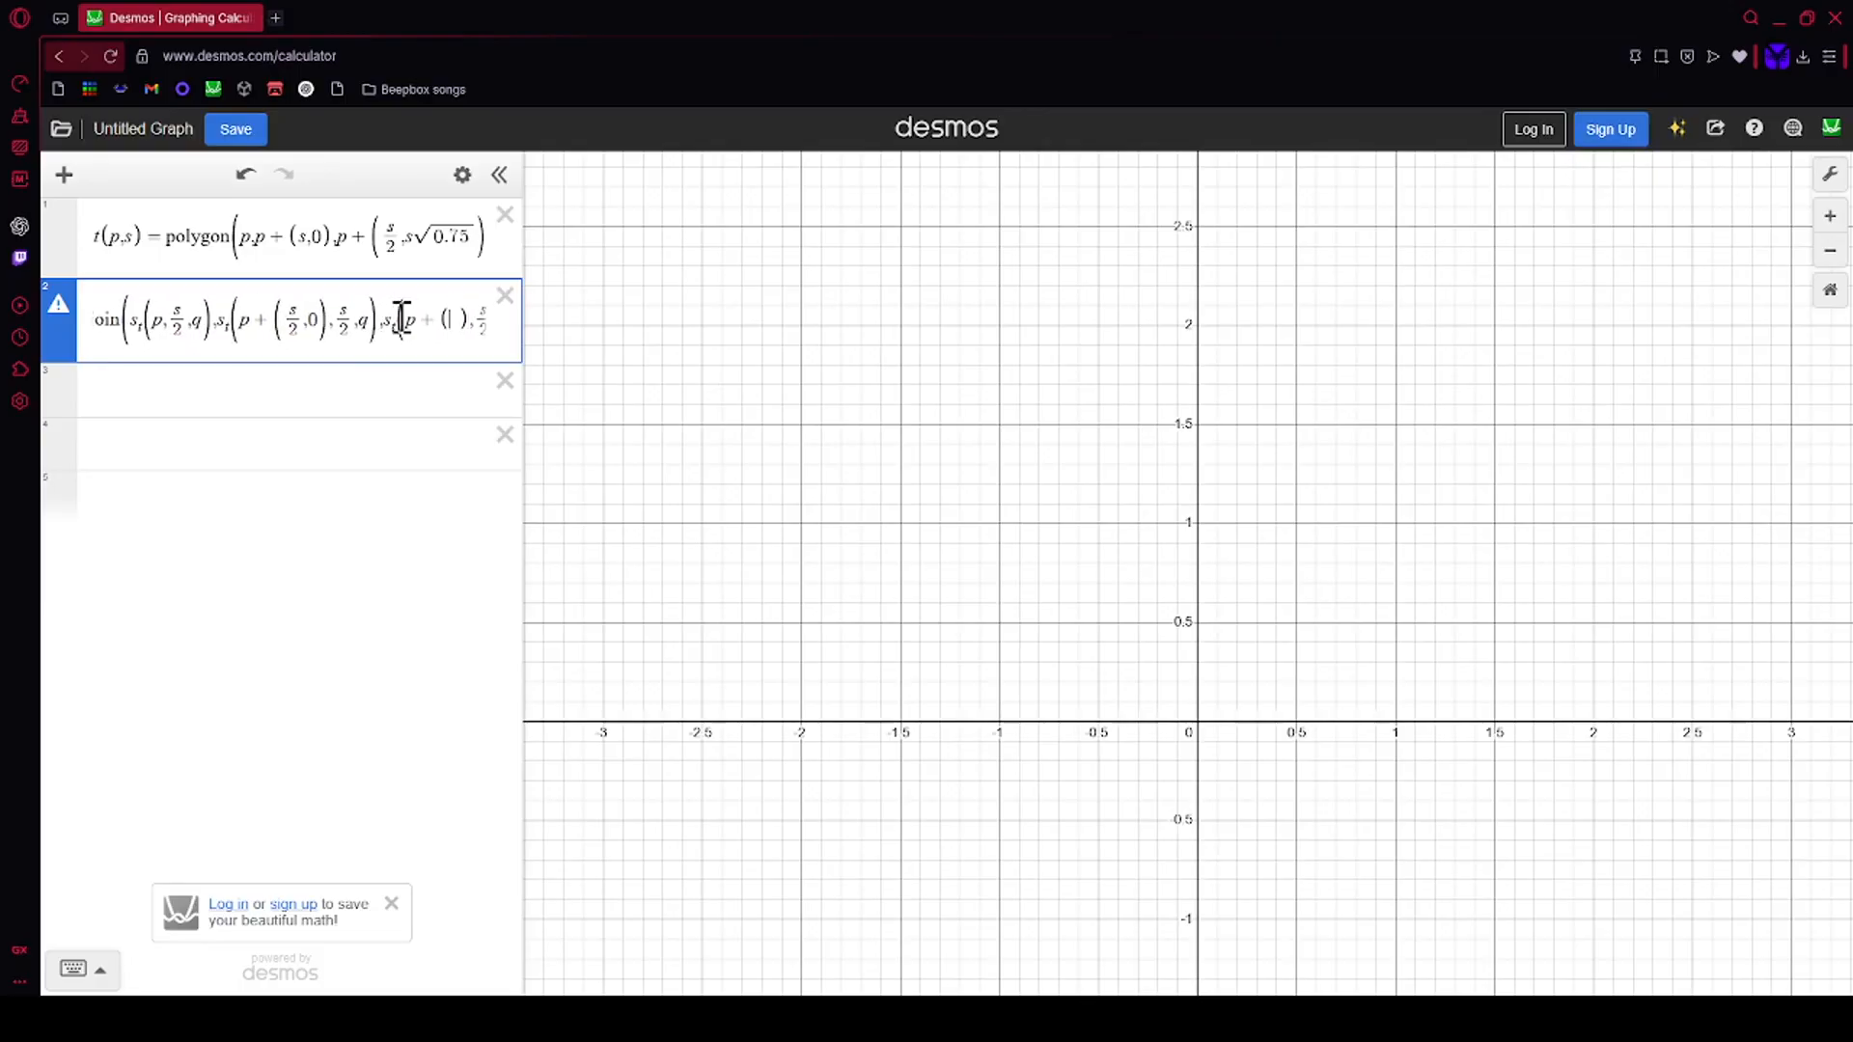
text(s/4)
key(Right)
text(,)
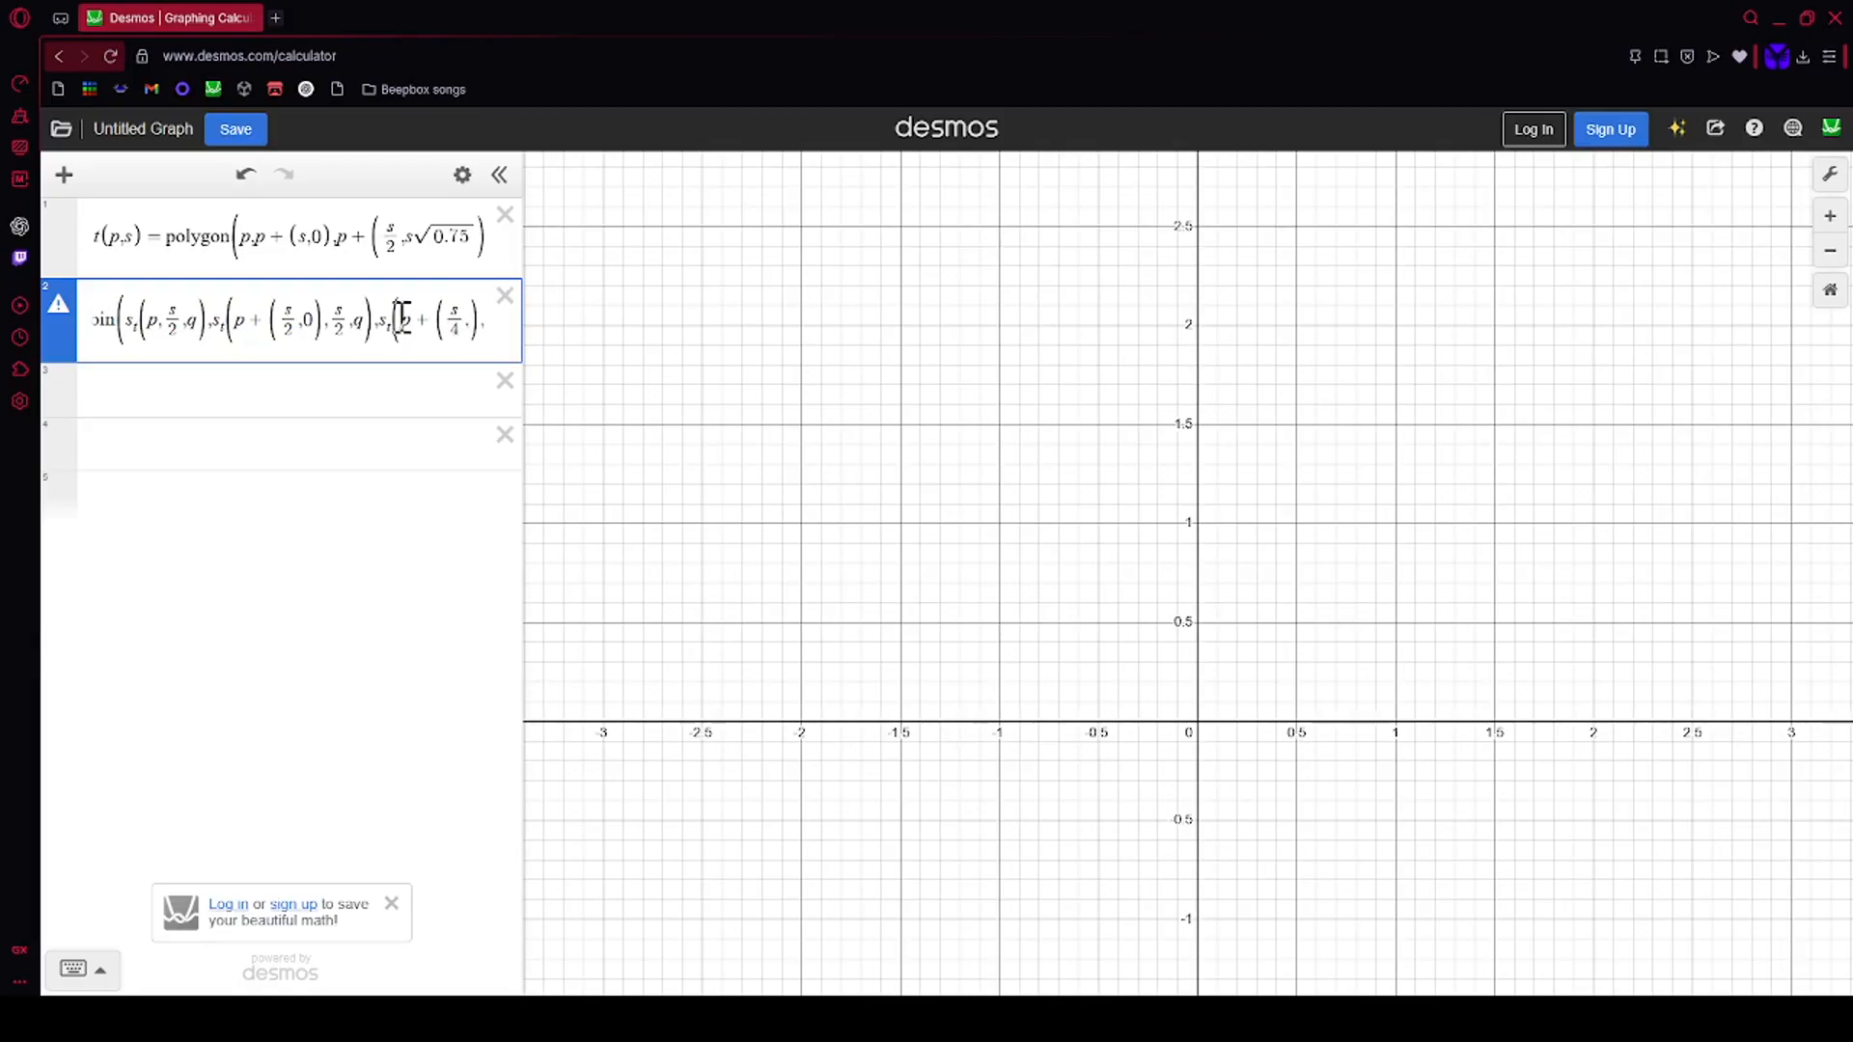
text(s/2)
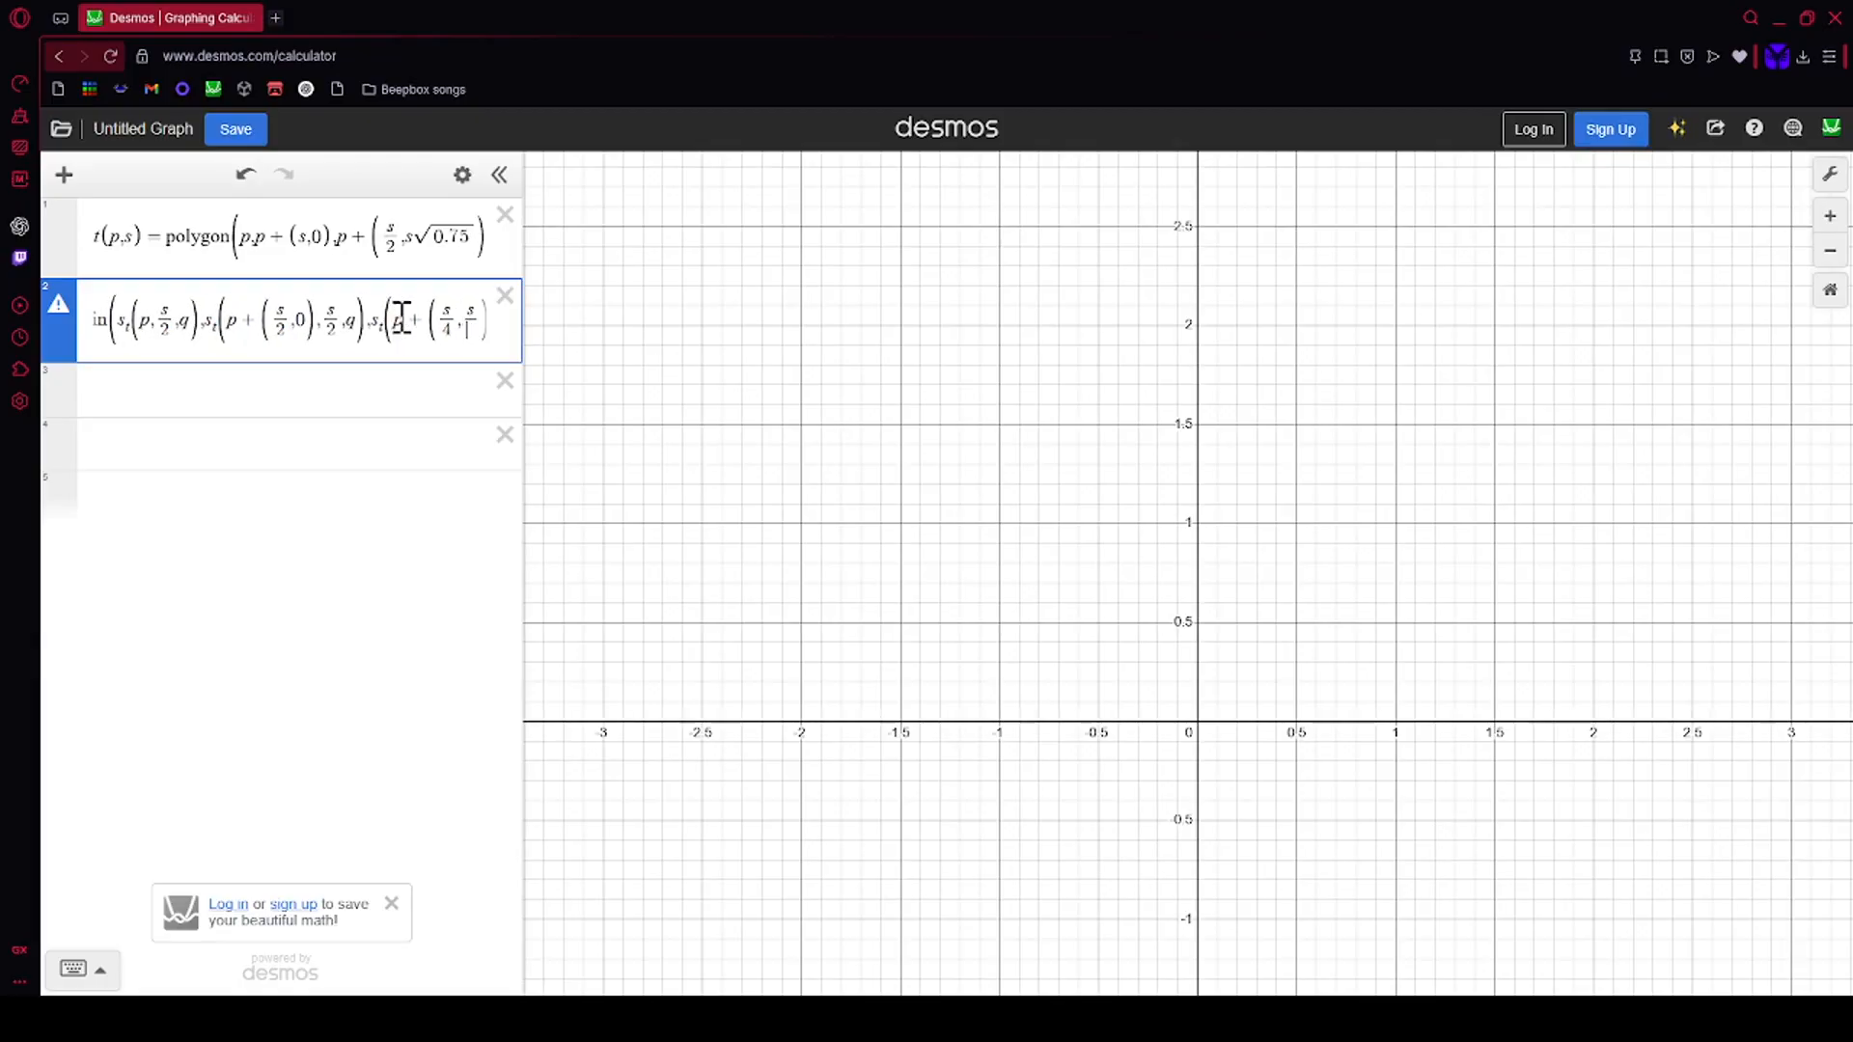
key(Right)
text(sqrt)
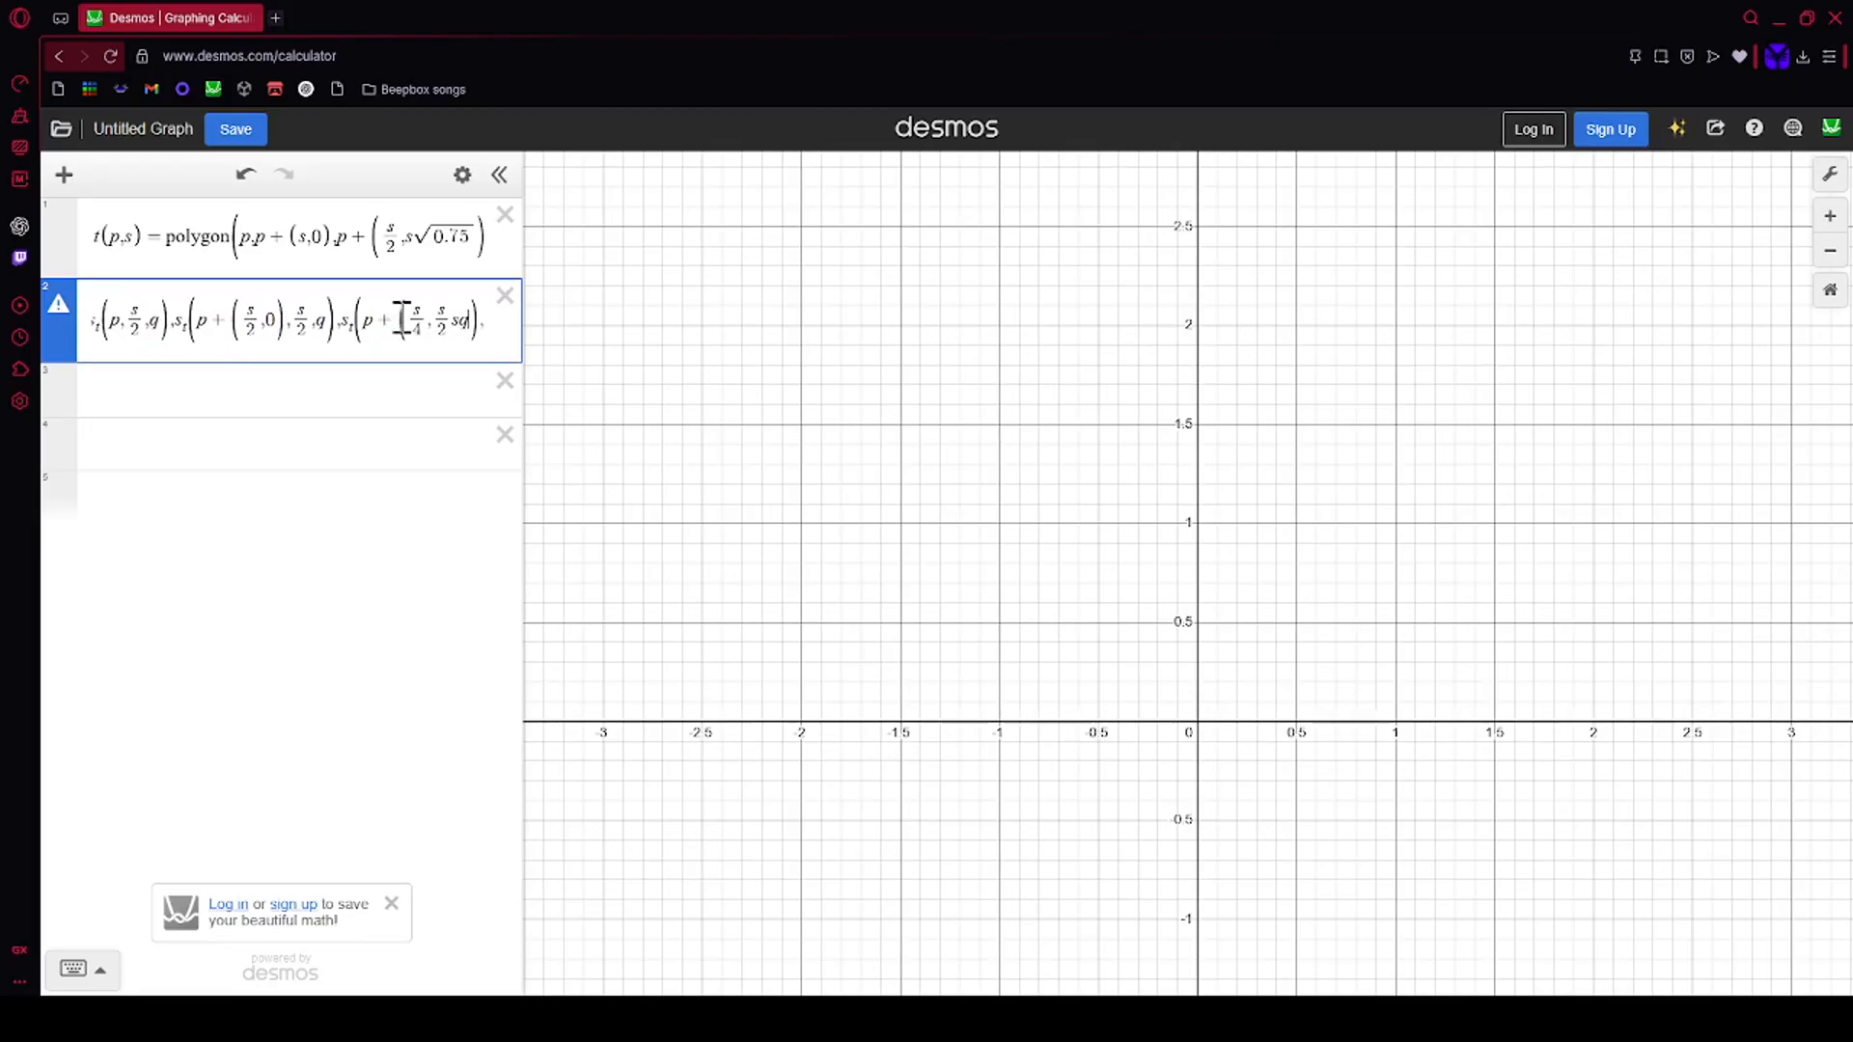
text(3)
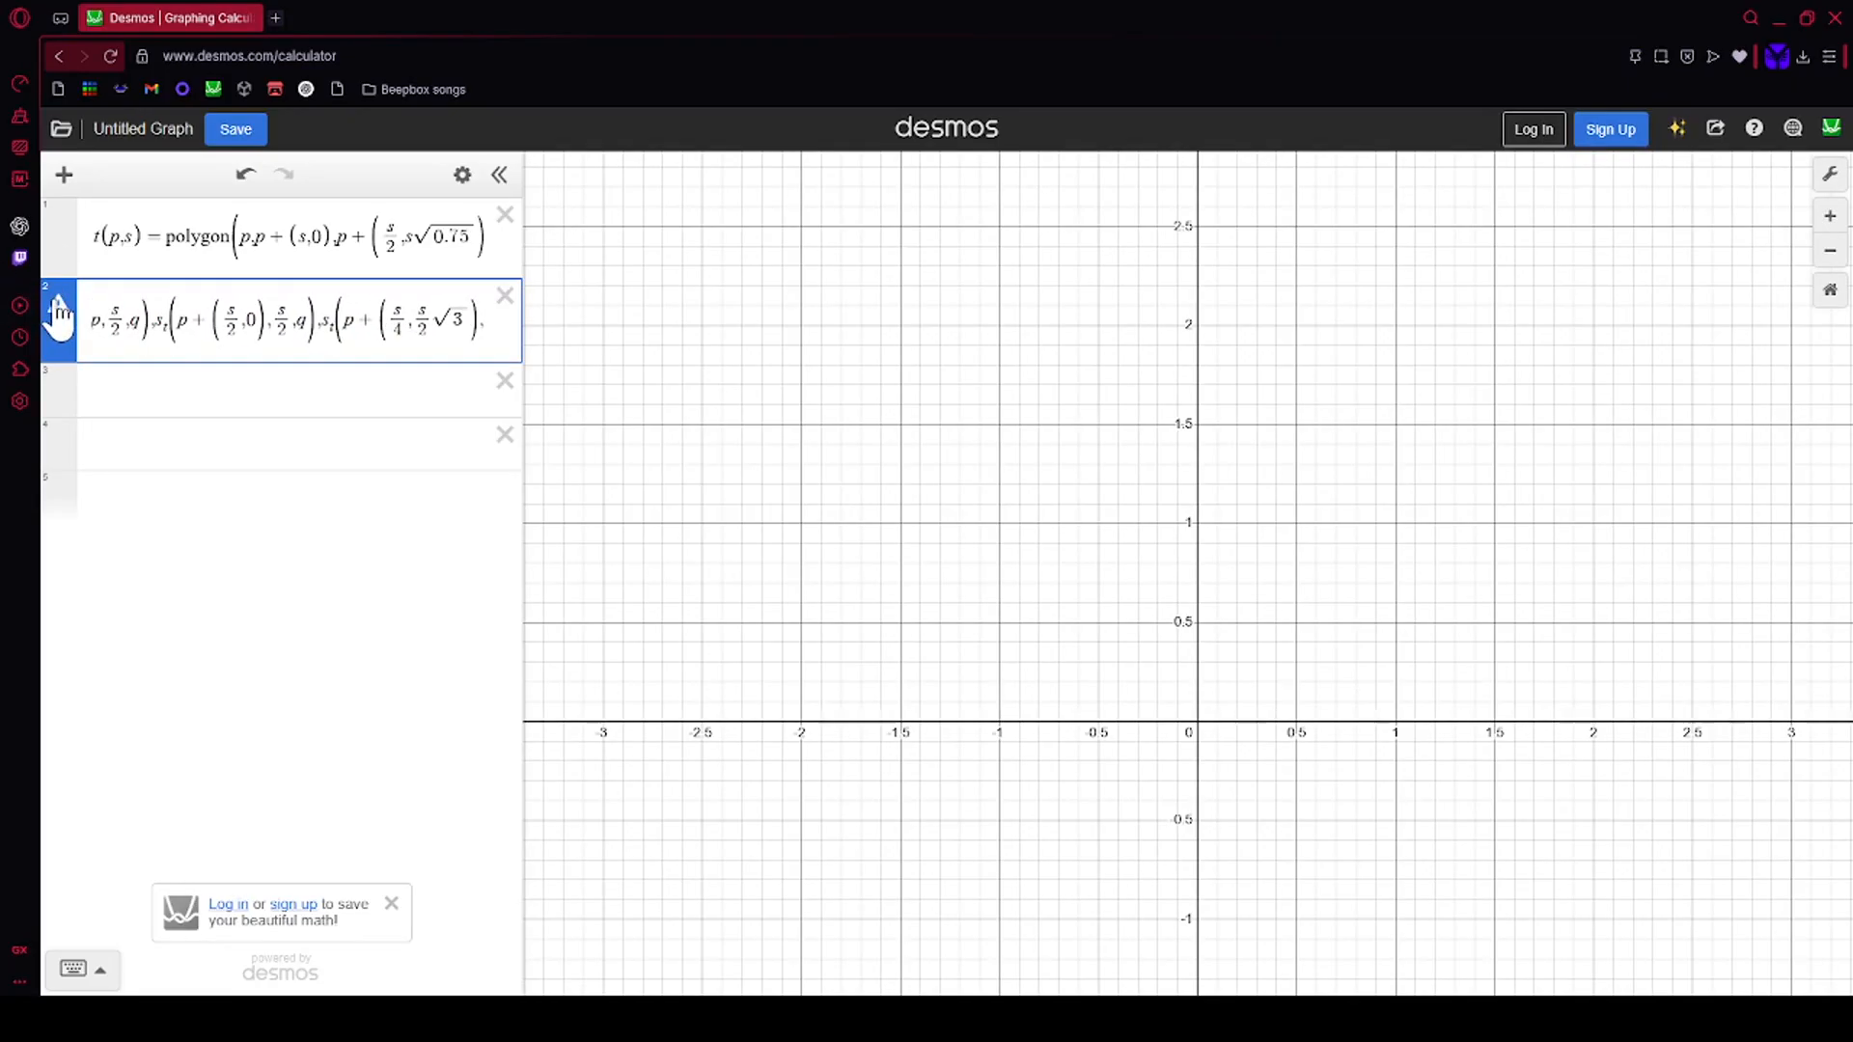
Step: Change the number under the square root in the third s_t call to 0.75
mouse_move(58, 306)
drag(447, 318, 507, 333)
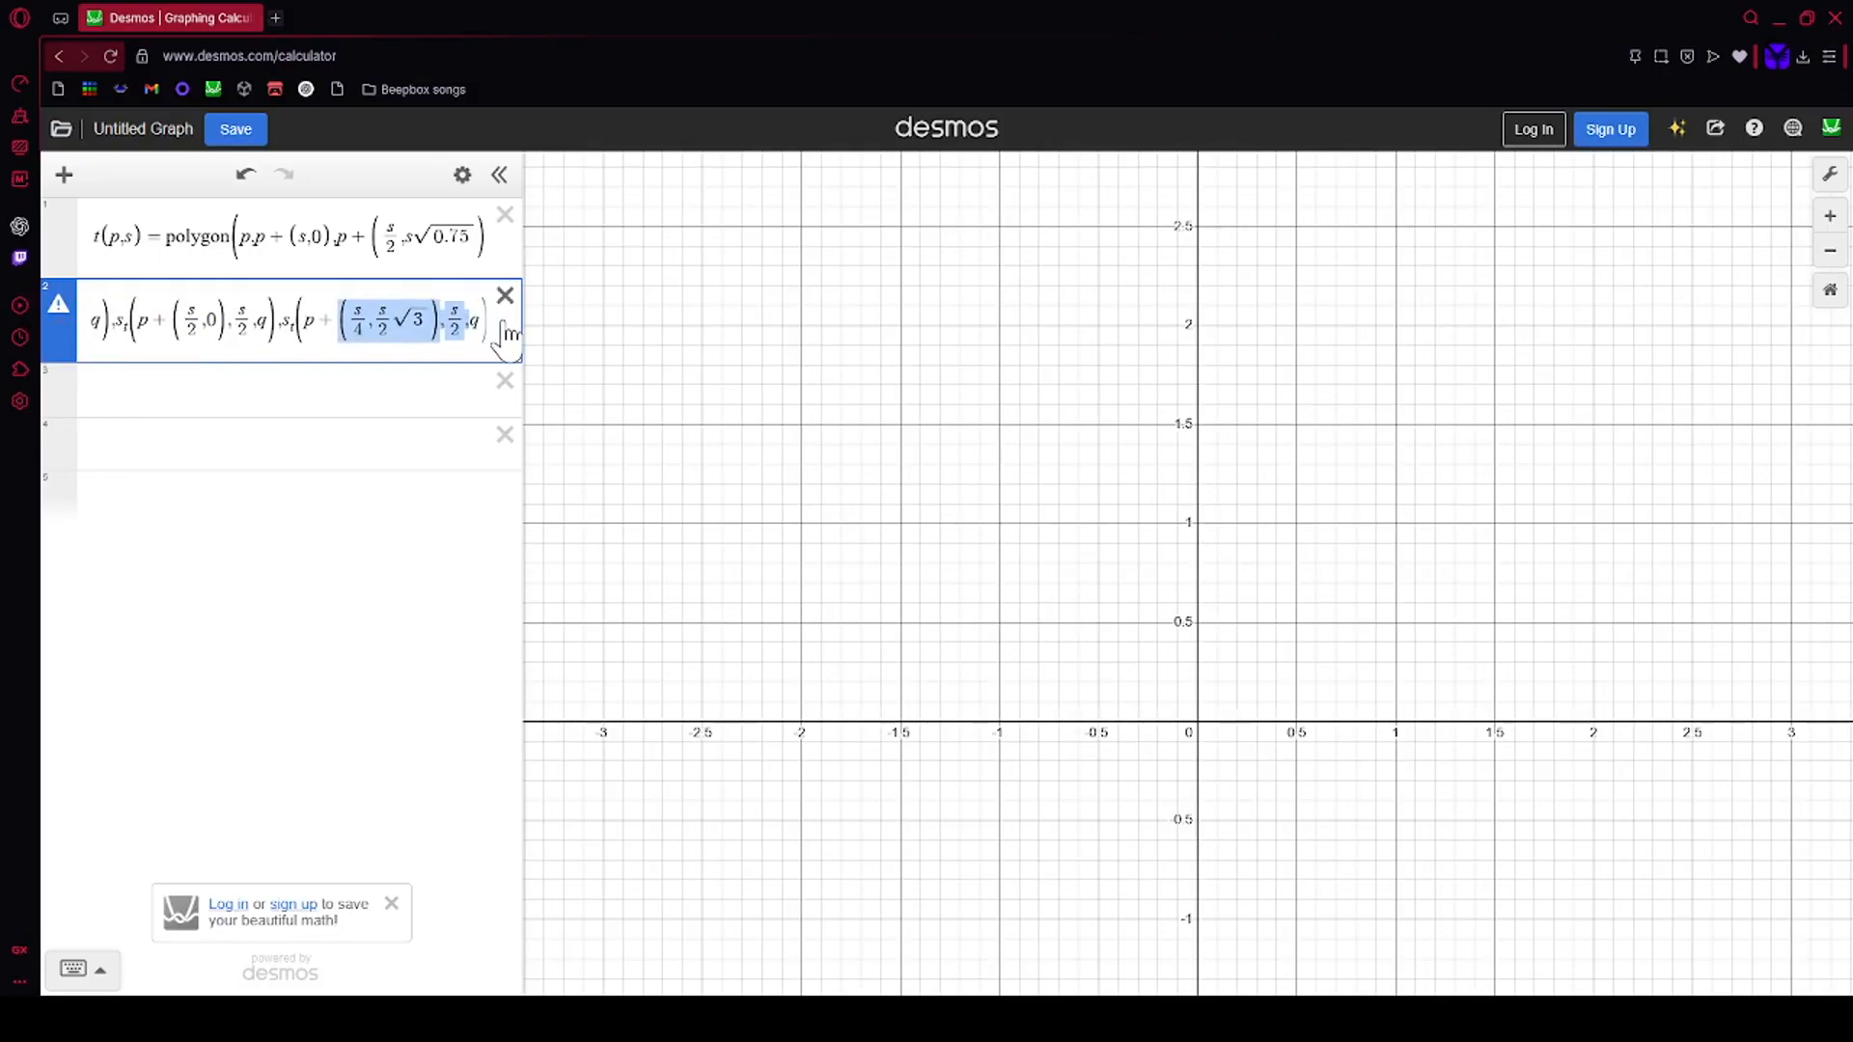
click(431, 322)
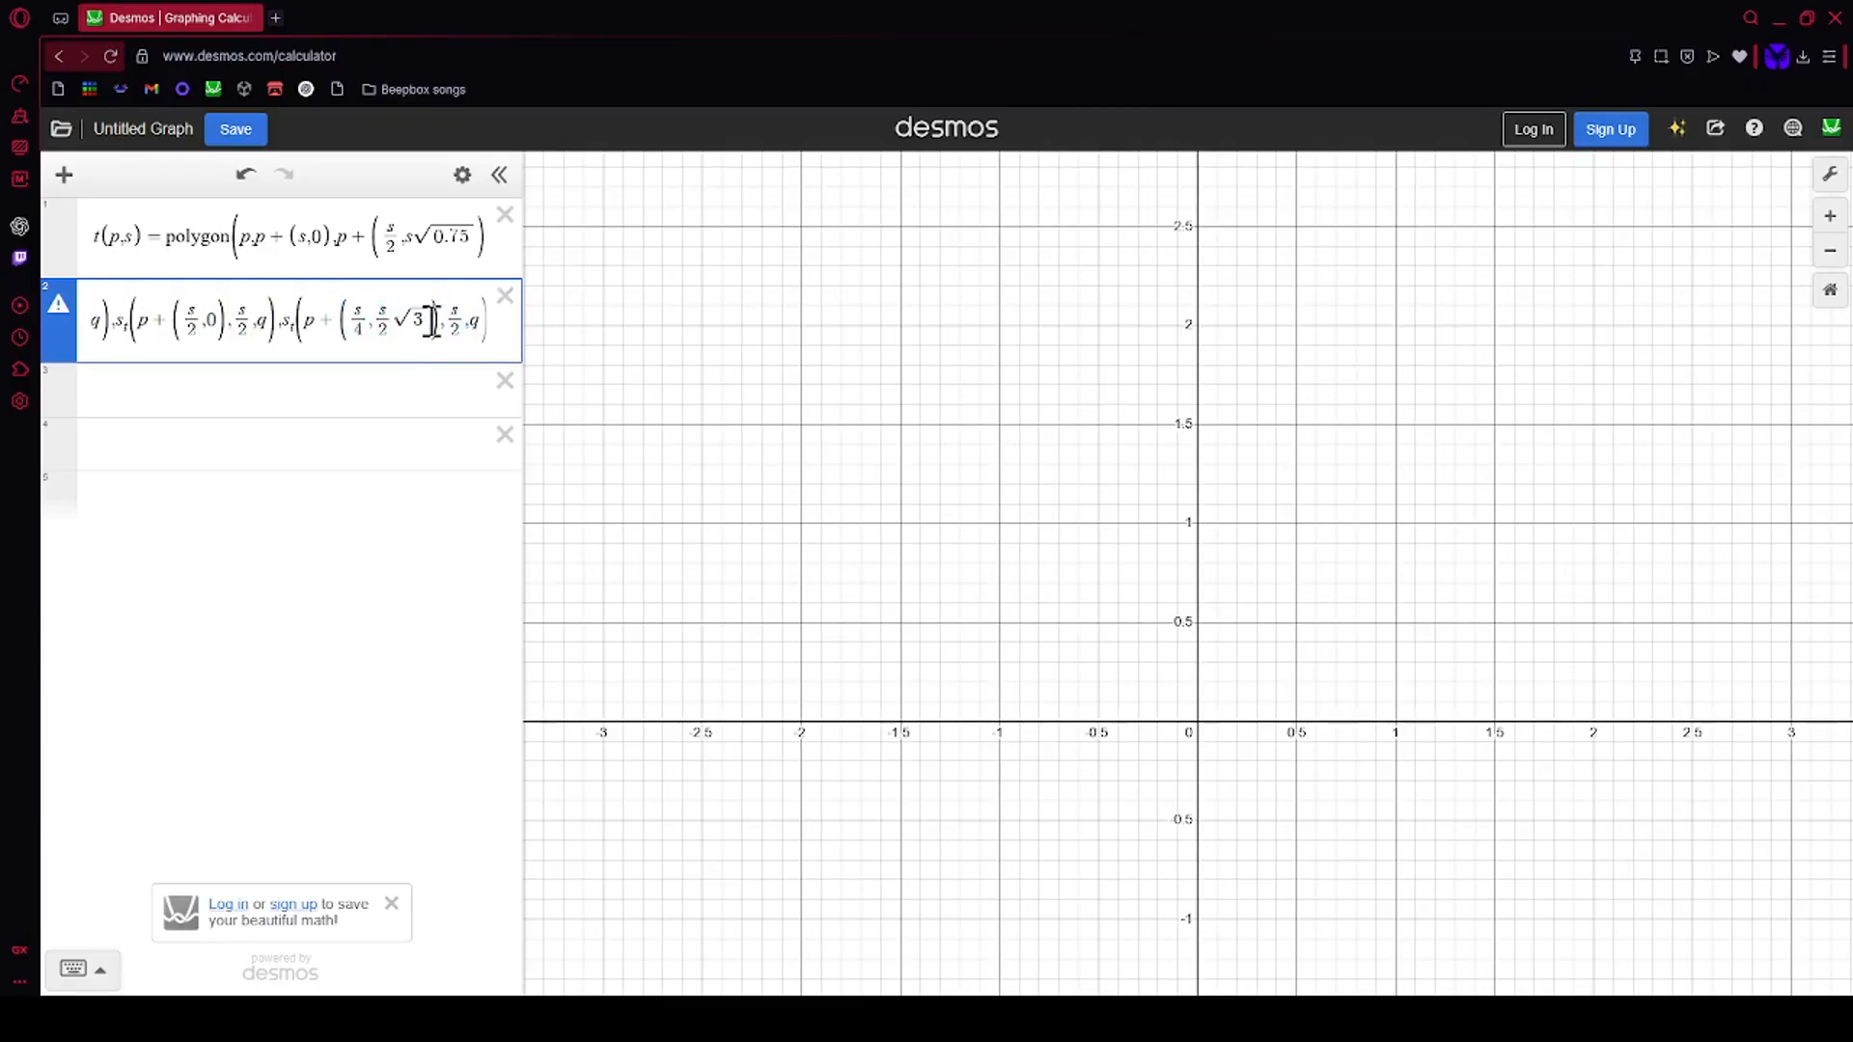
key(BackSpace)
text(0.75)
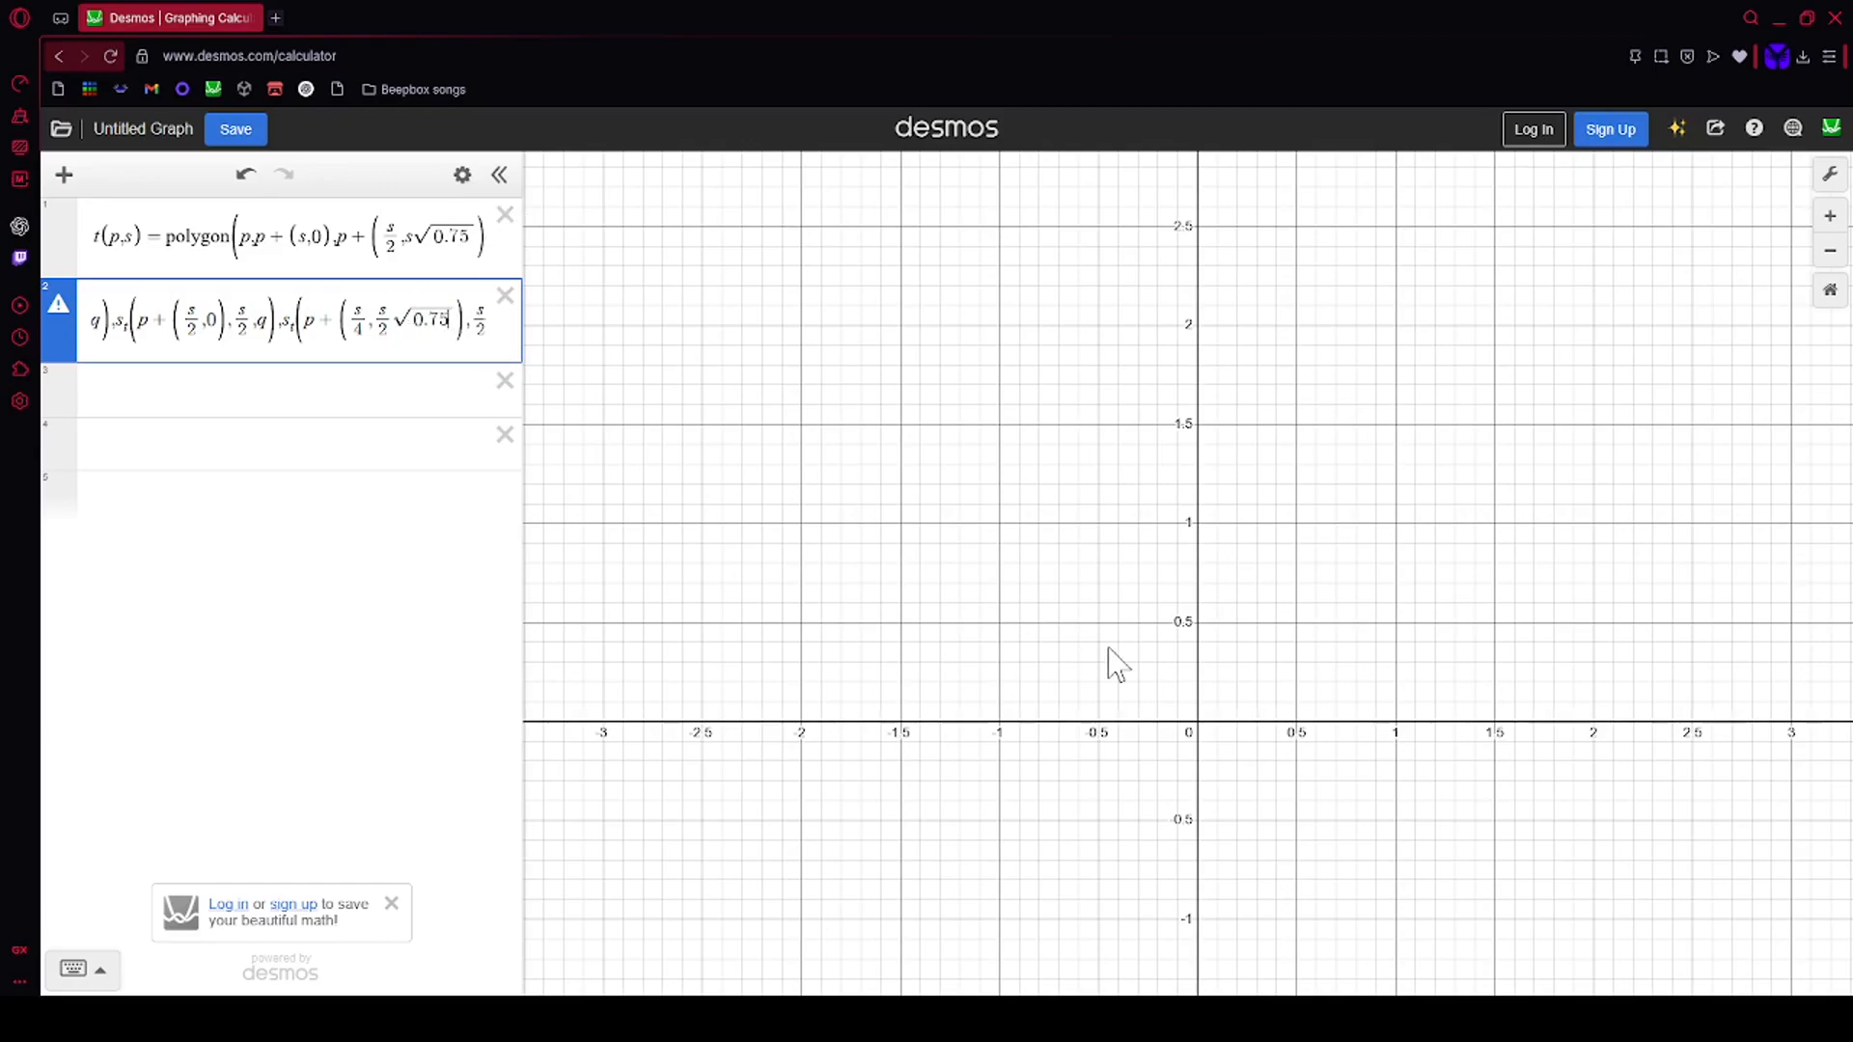
Step: Change the last argument to q - 1 in all three s_t calls inside join
key(Right)
key(Right)
key(Right)
key(Right)
key(Right)
key(Right)
key(Right)
key(Right)
key(Right)
key(Right)
text(-1)
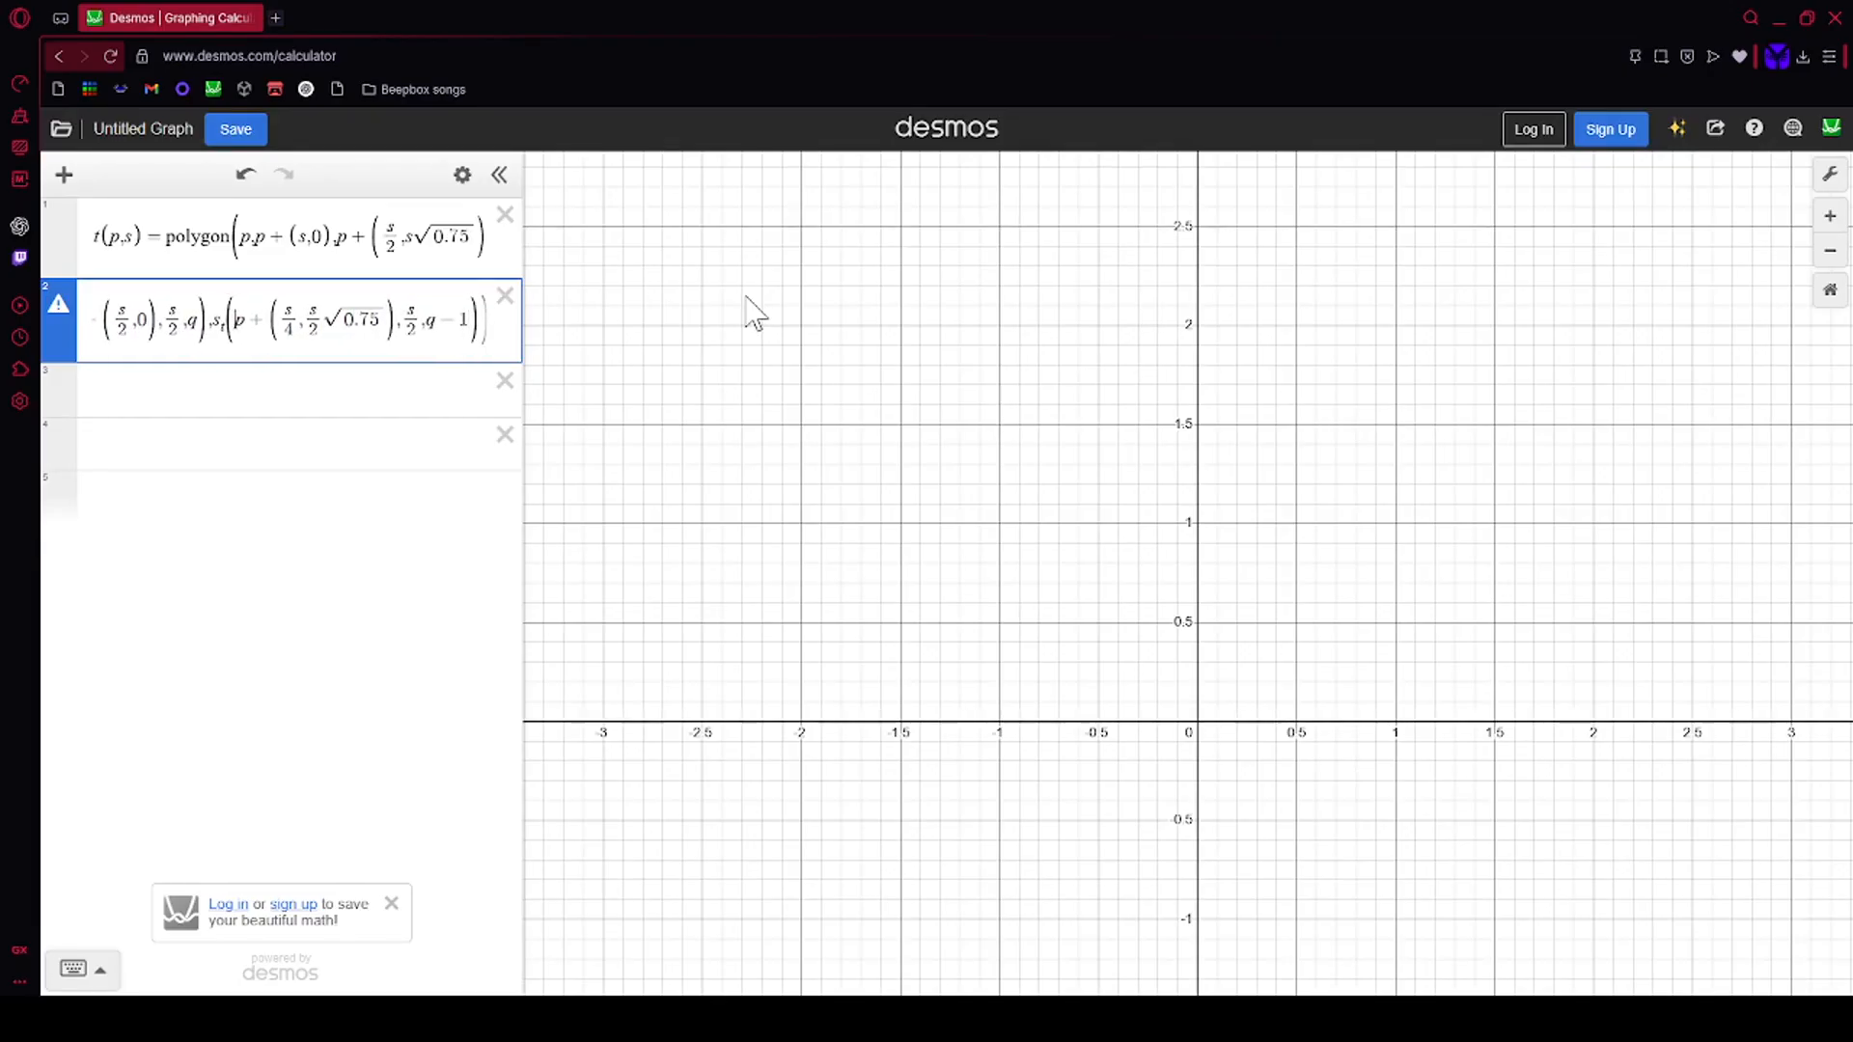
text(-1)
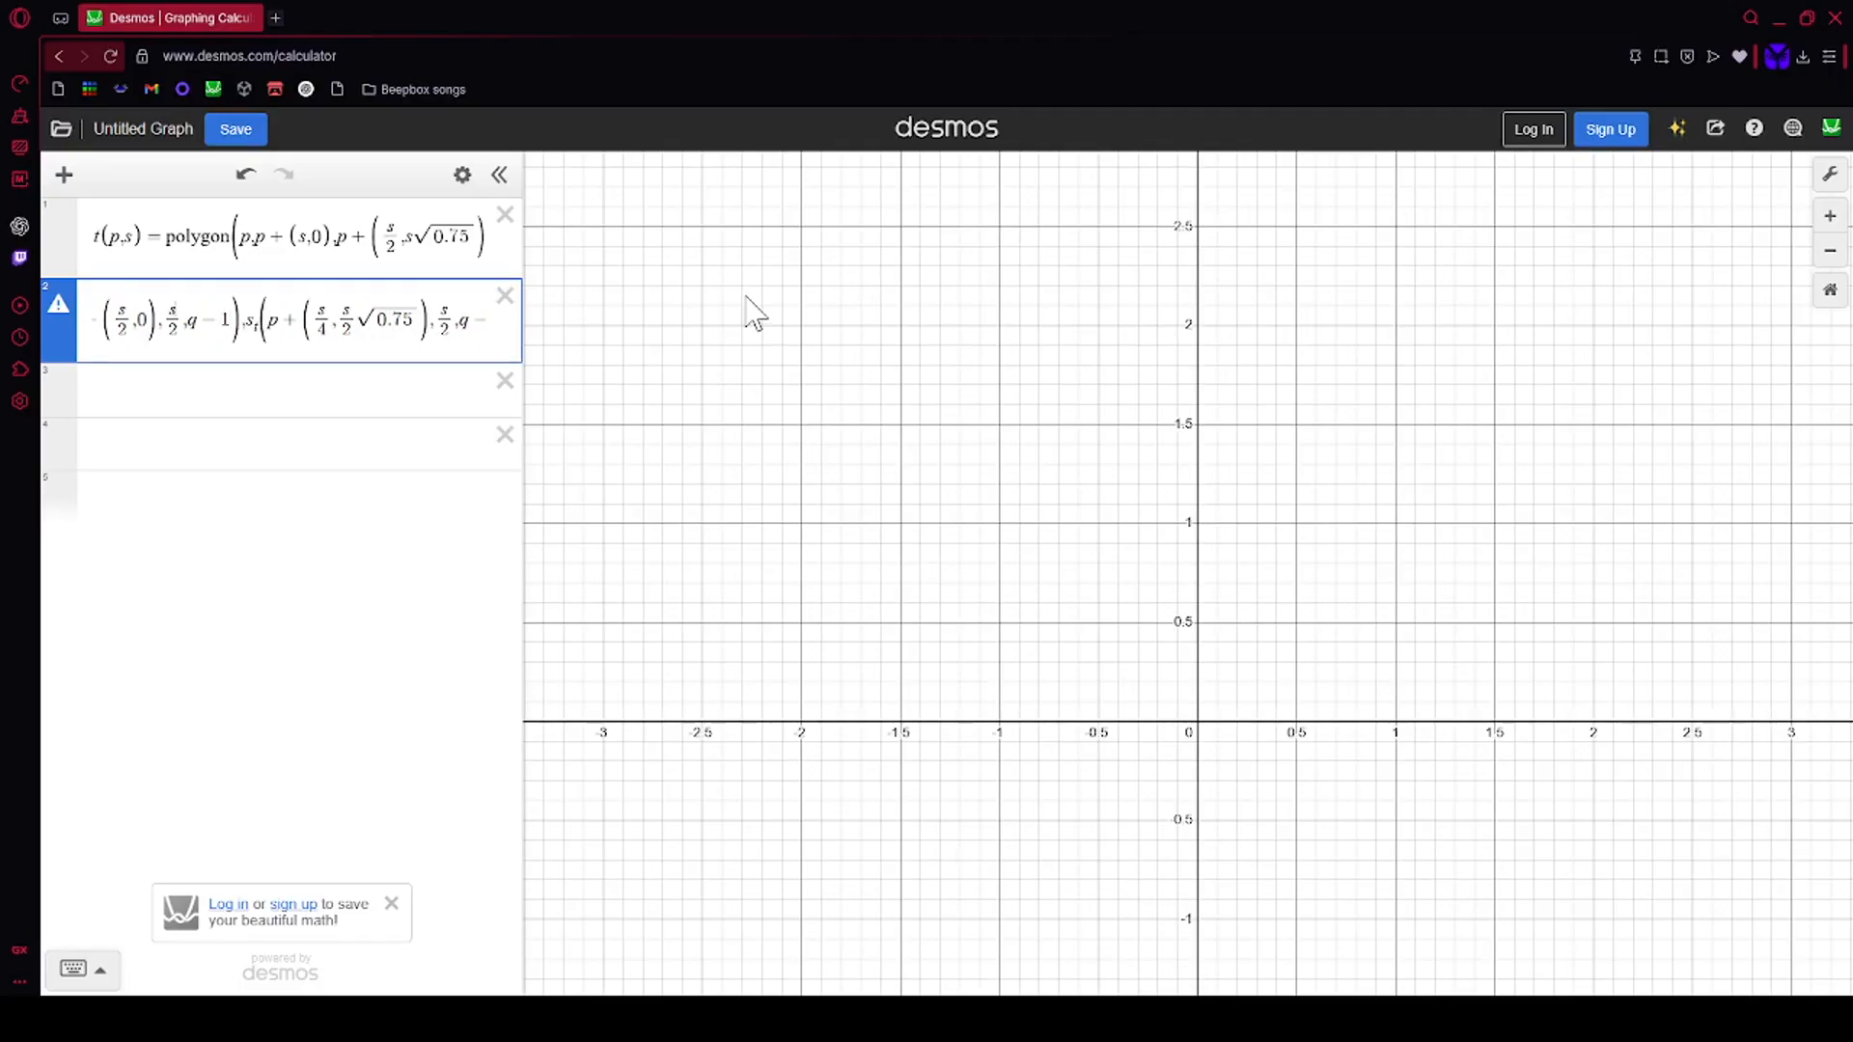
key(Left)
key(Left)
key(Left)
key(Left)
key(Left)
key(Left)
key(Left)
key(Left)
key(Left)
key(Left)
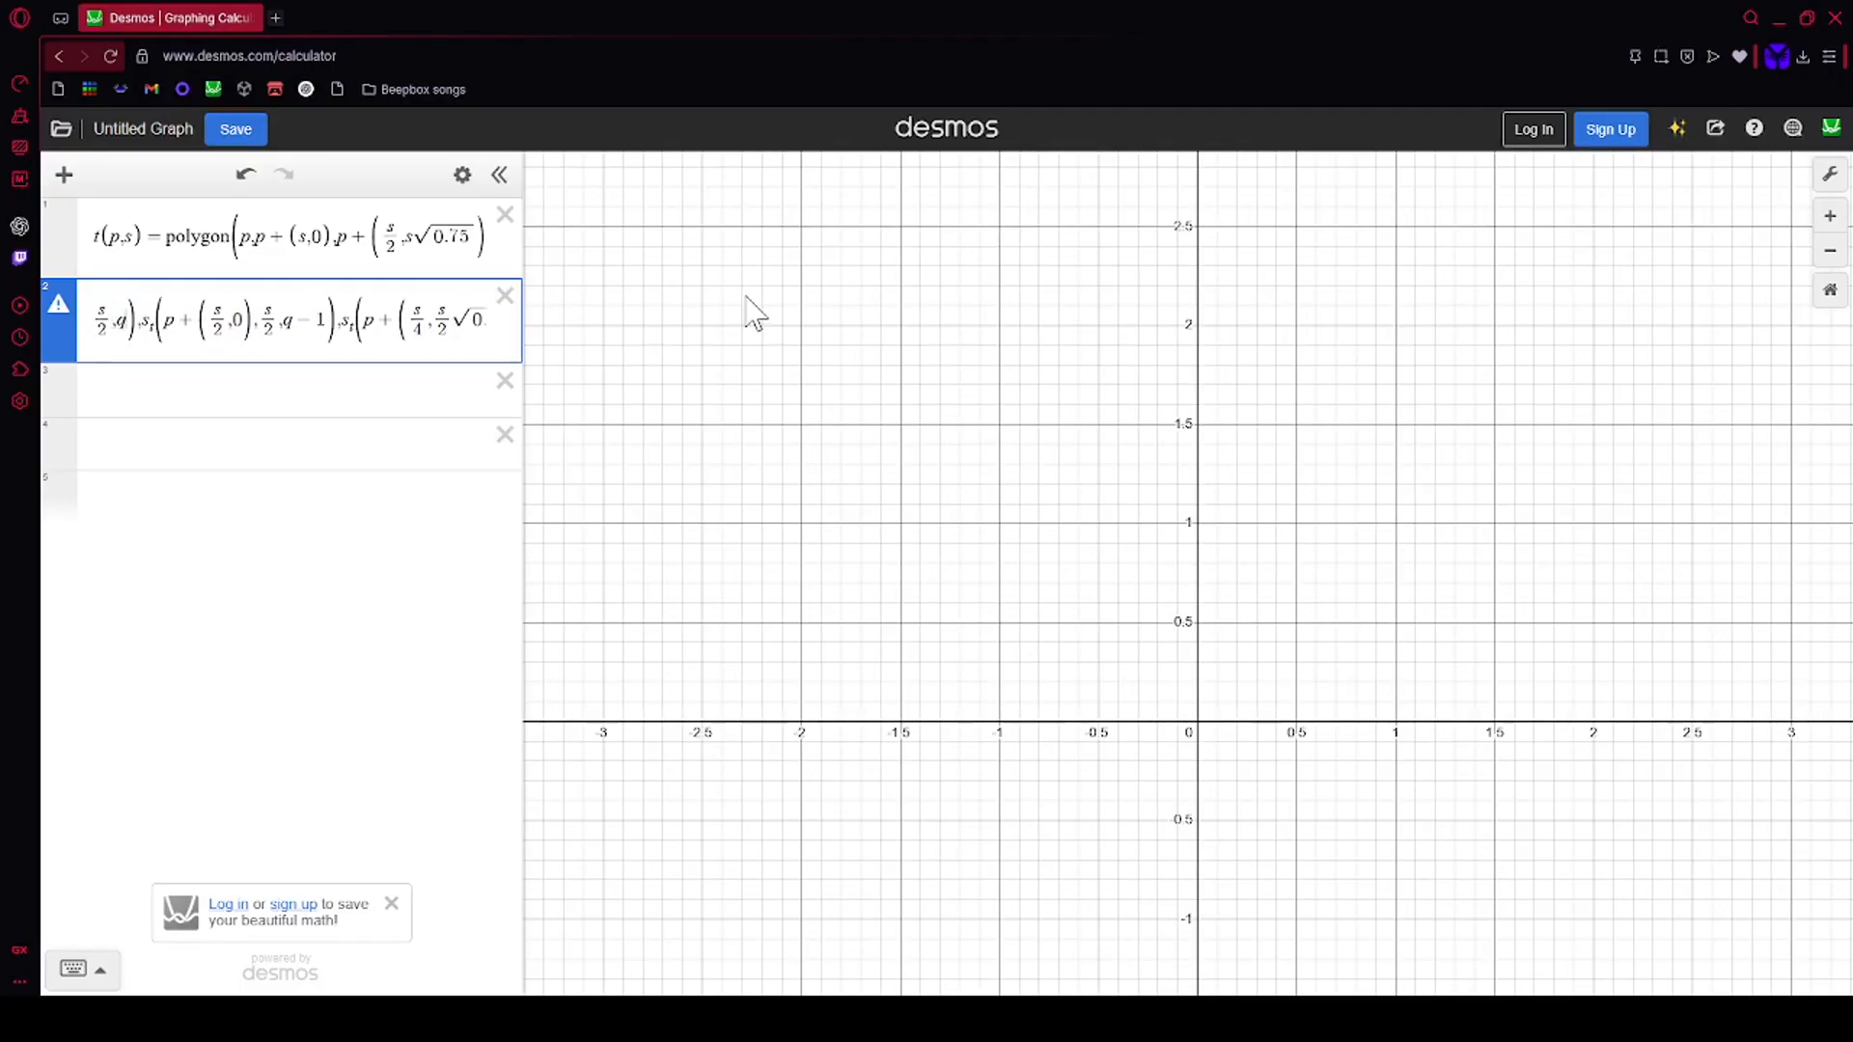
Step: Add the base case s_t(p,s,0) = [t(p,s)] as a new expression below the recursive definition
click(444, 394)
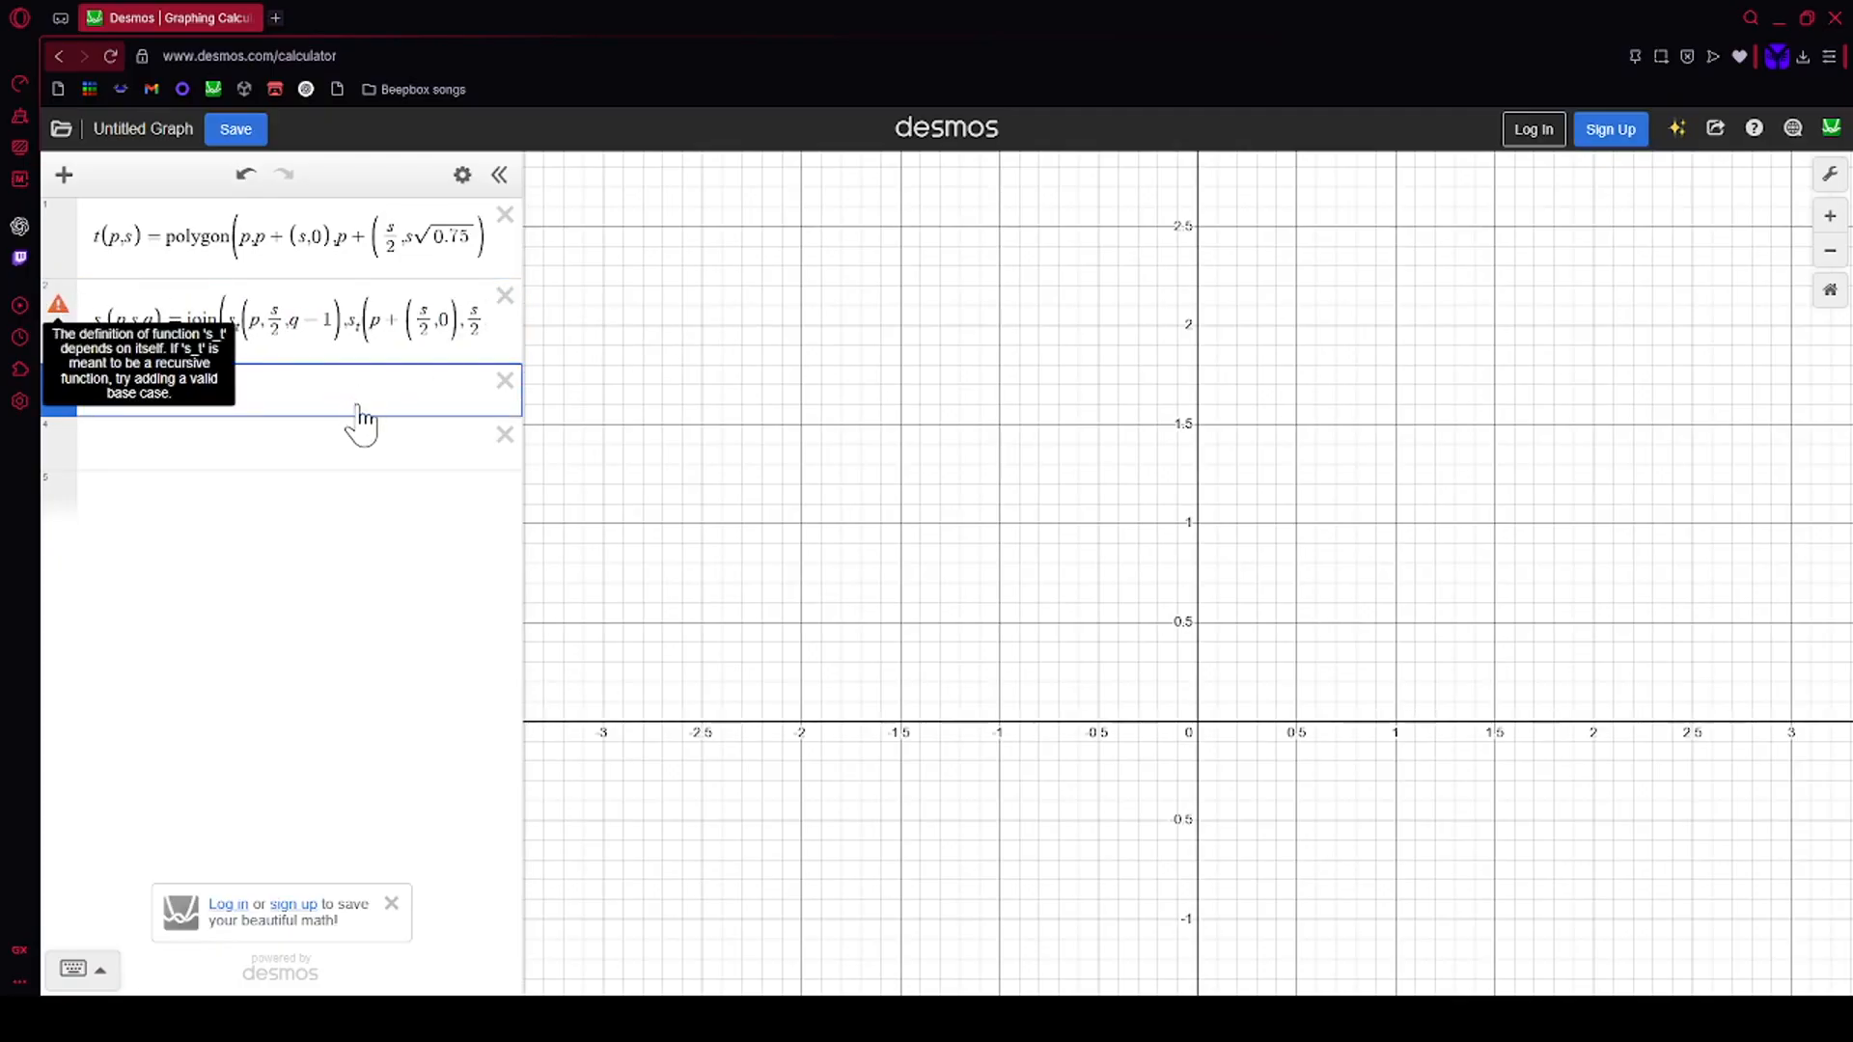
text(s_)
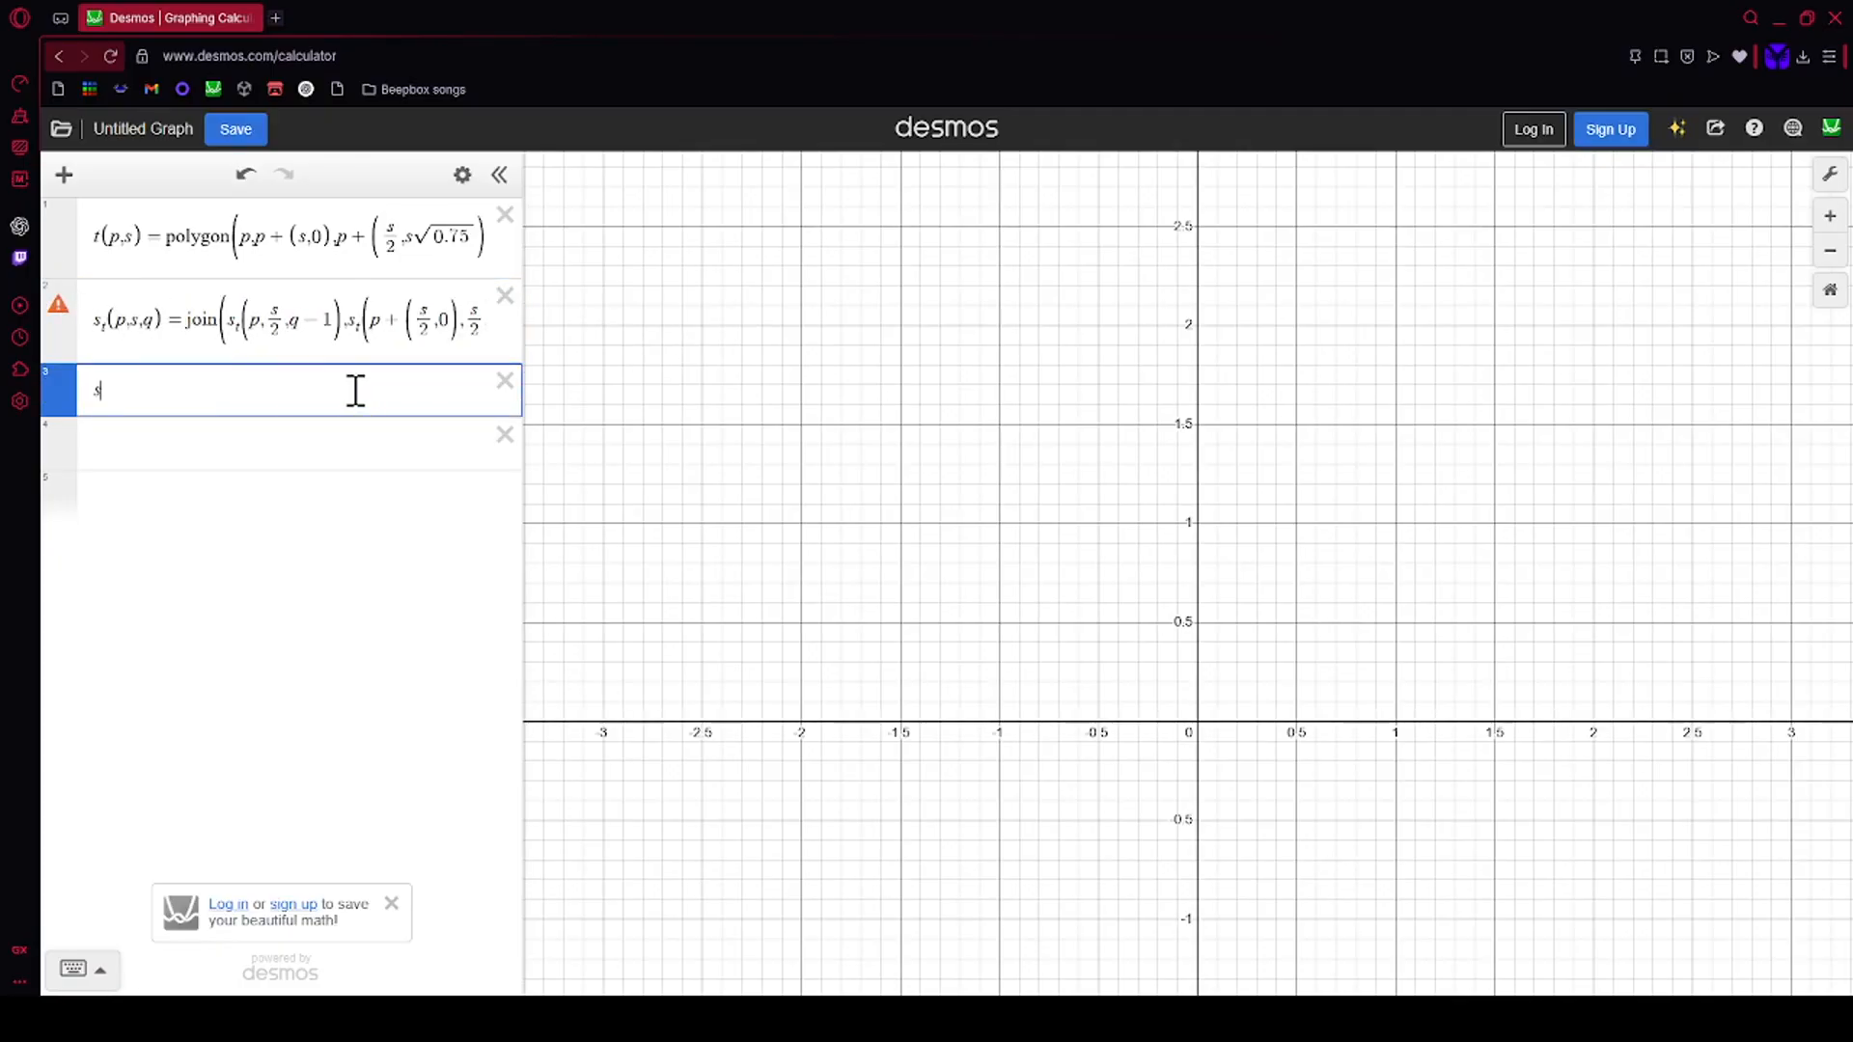
text(t()
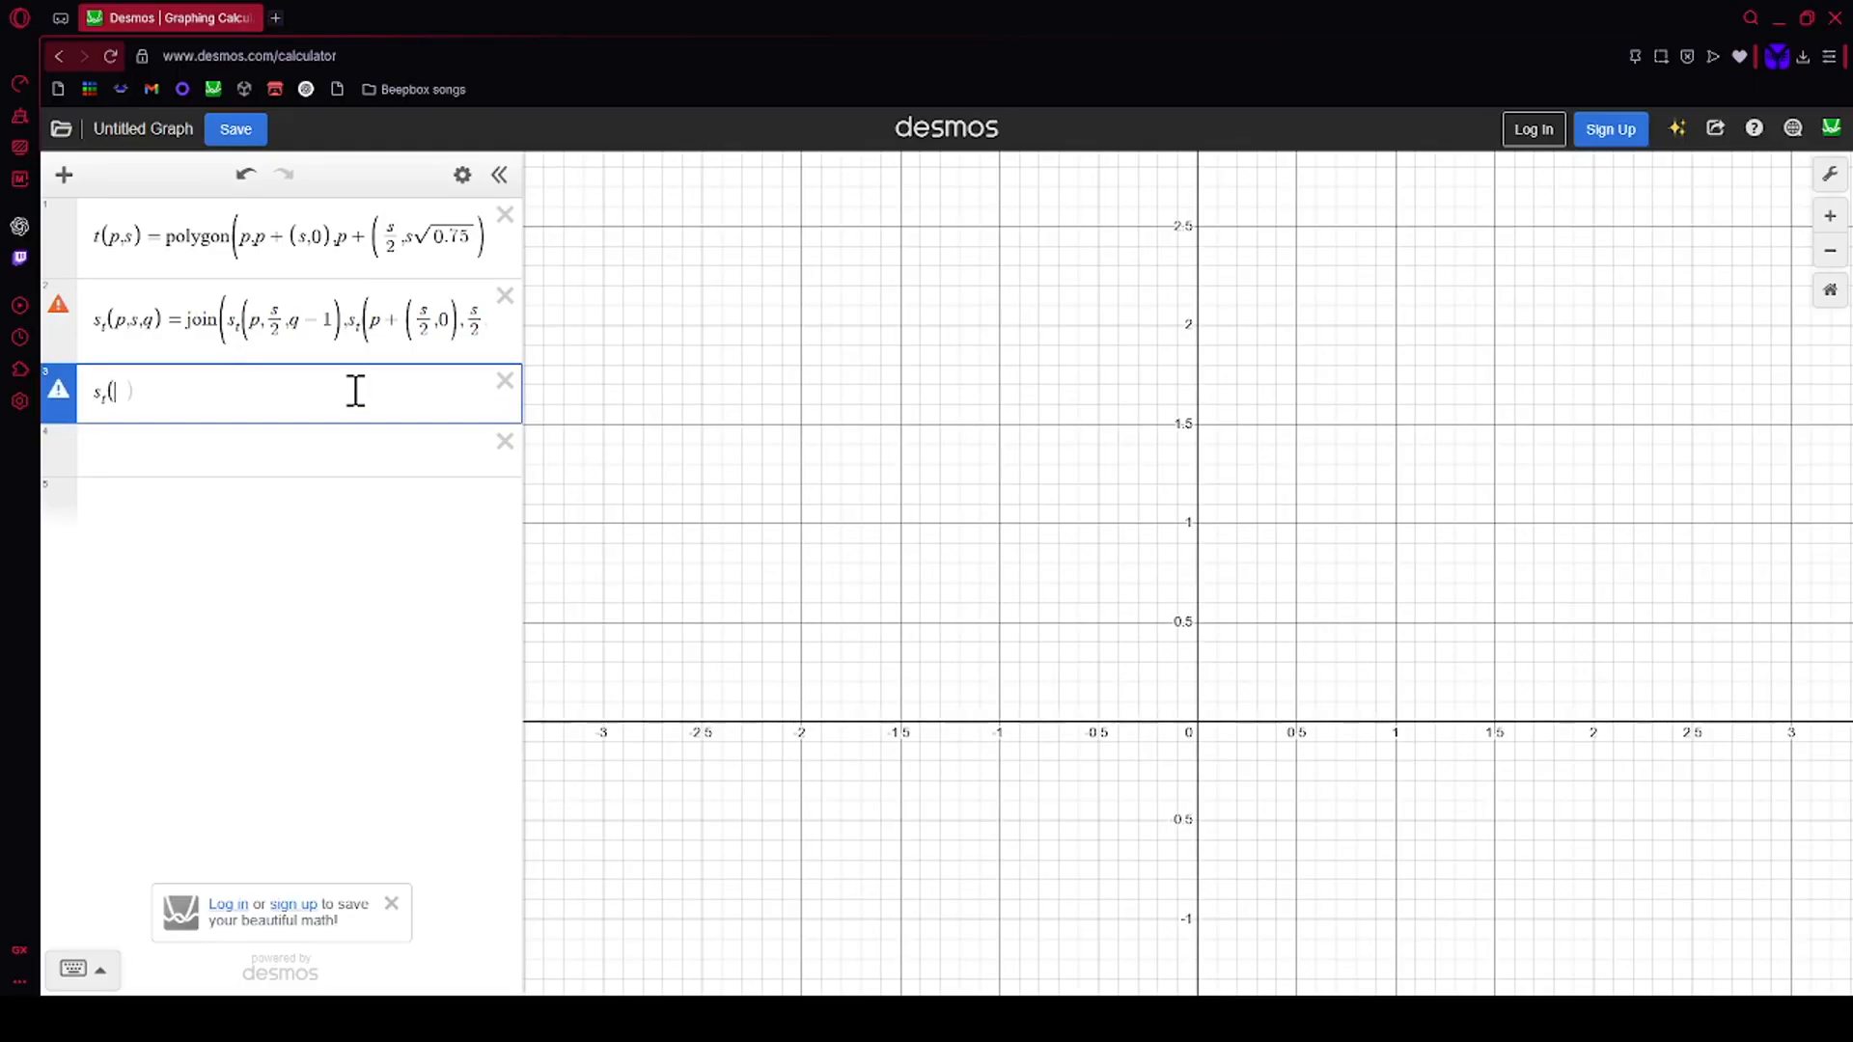
text(p,s,0) = [)
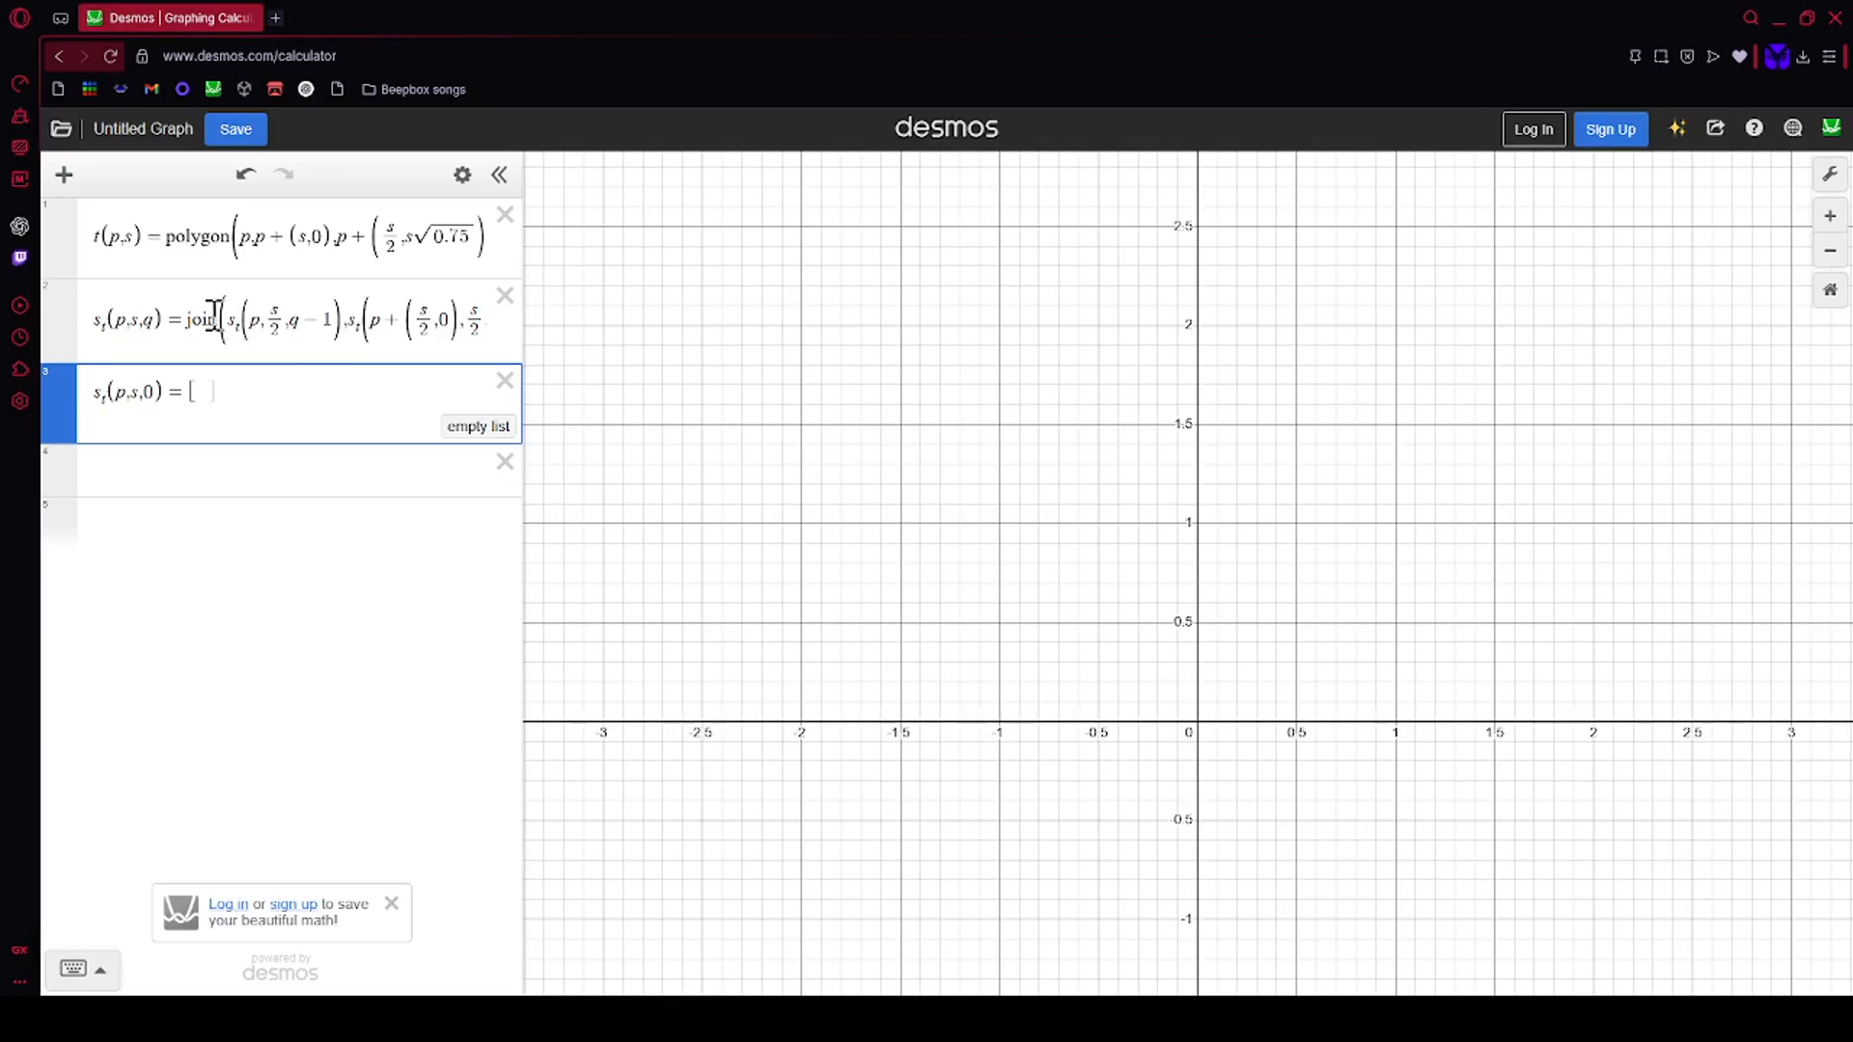
text(t()
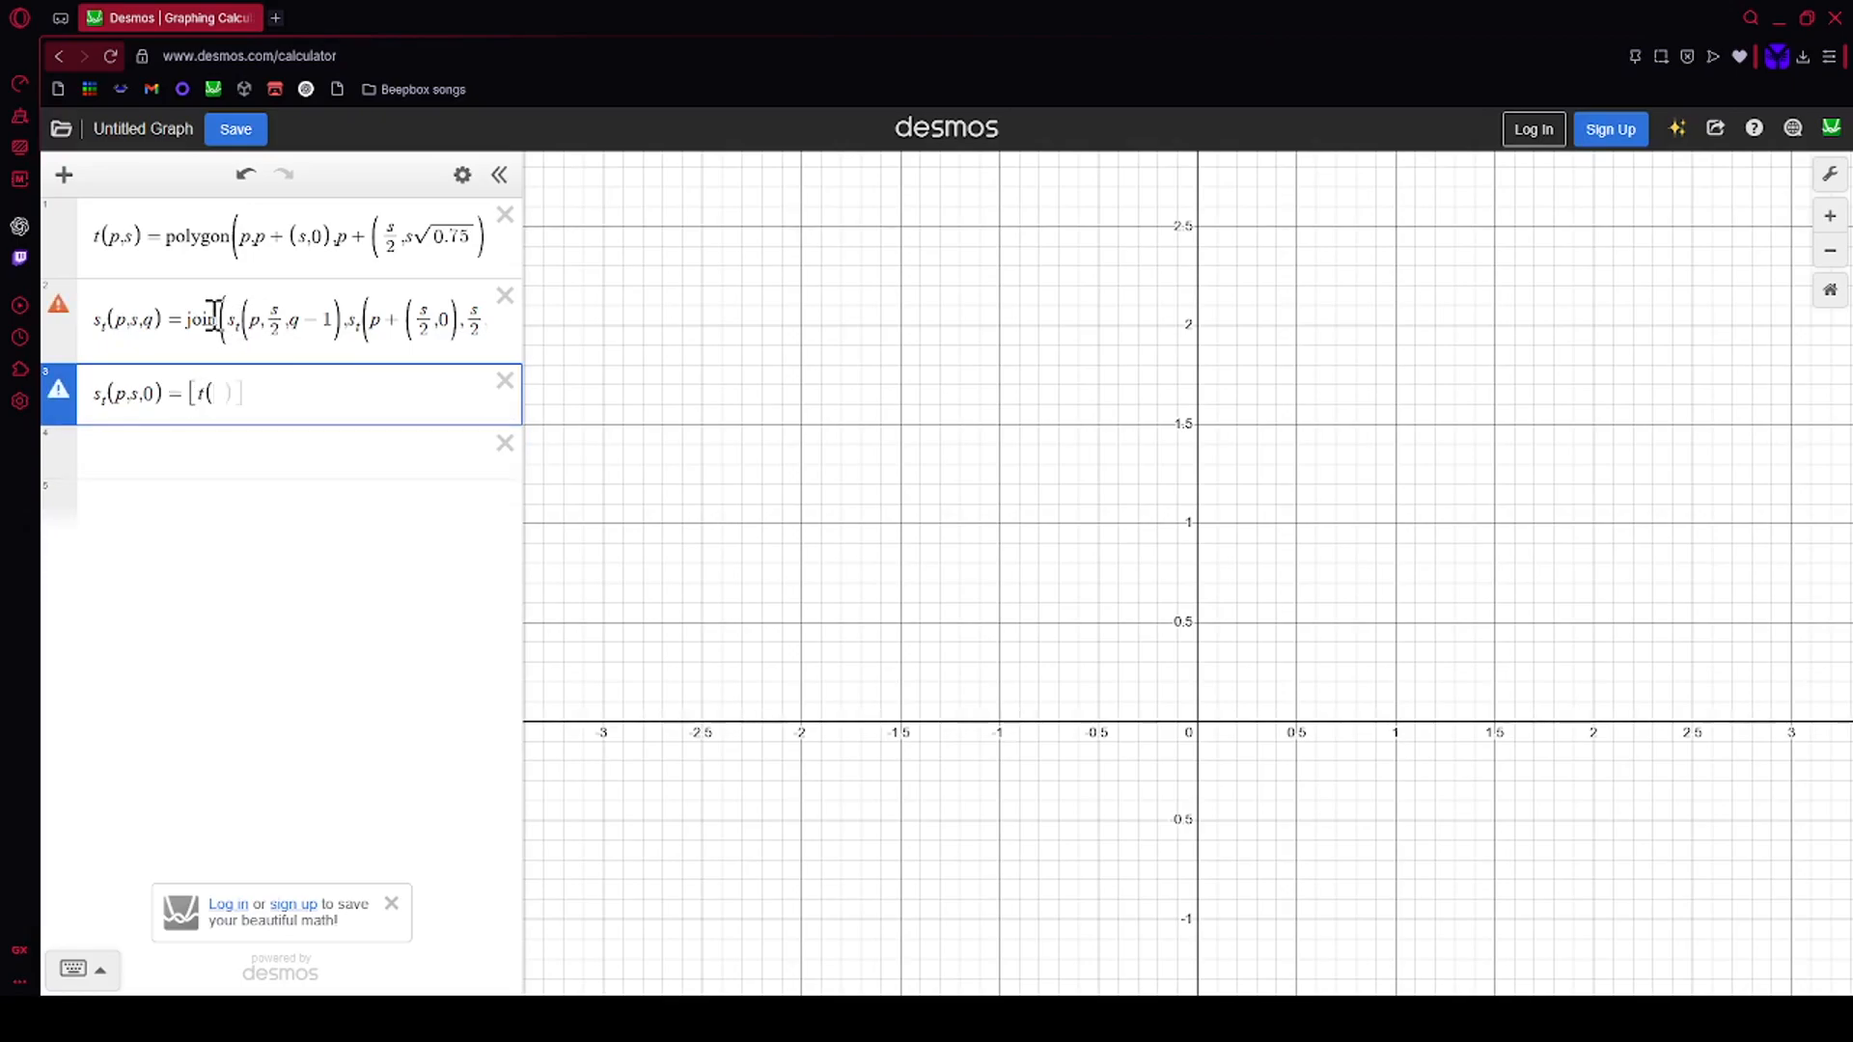
text(p,s)
Step: Graph s_t((0,0),1,N) in a new expression and add a slider for N
click(323, 455)
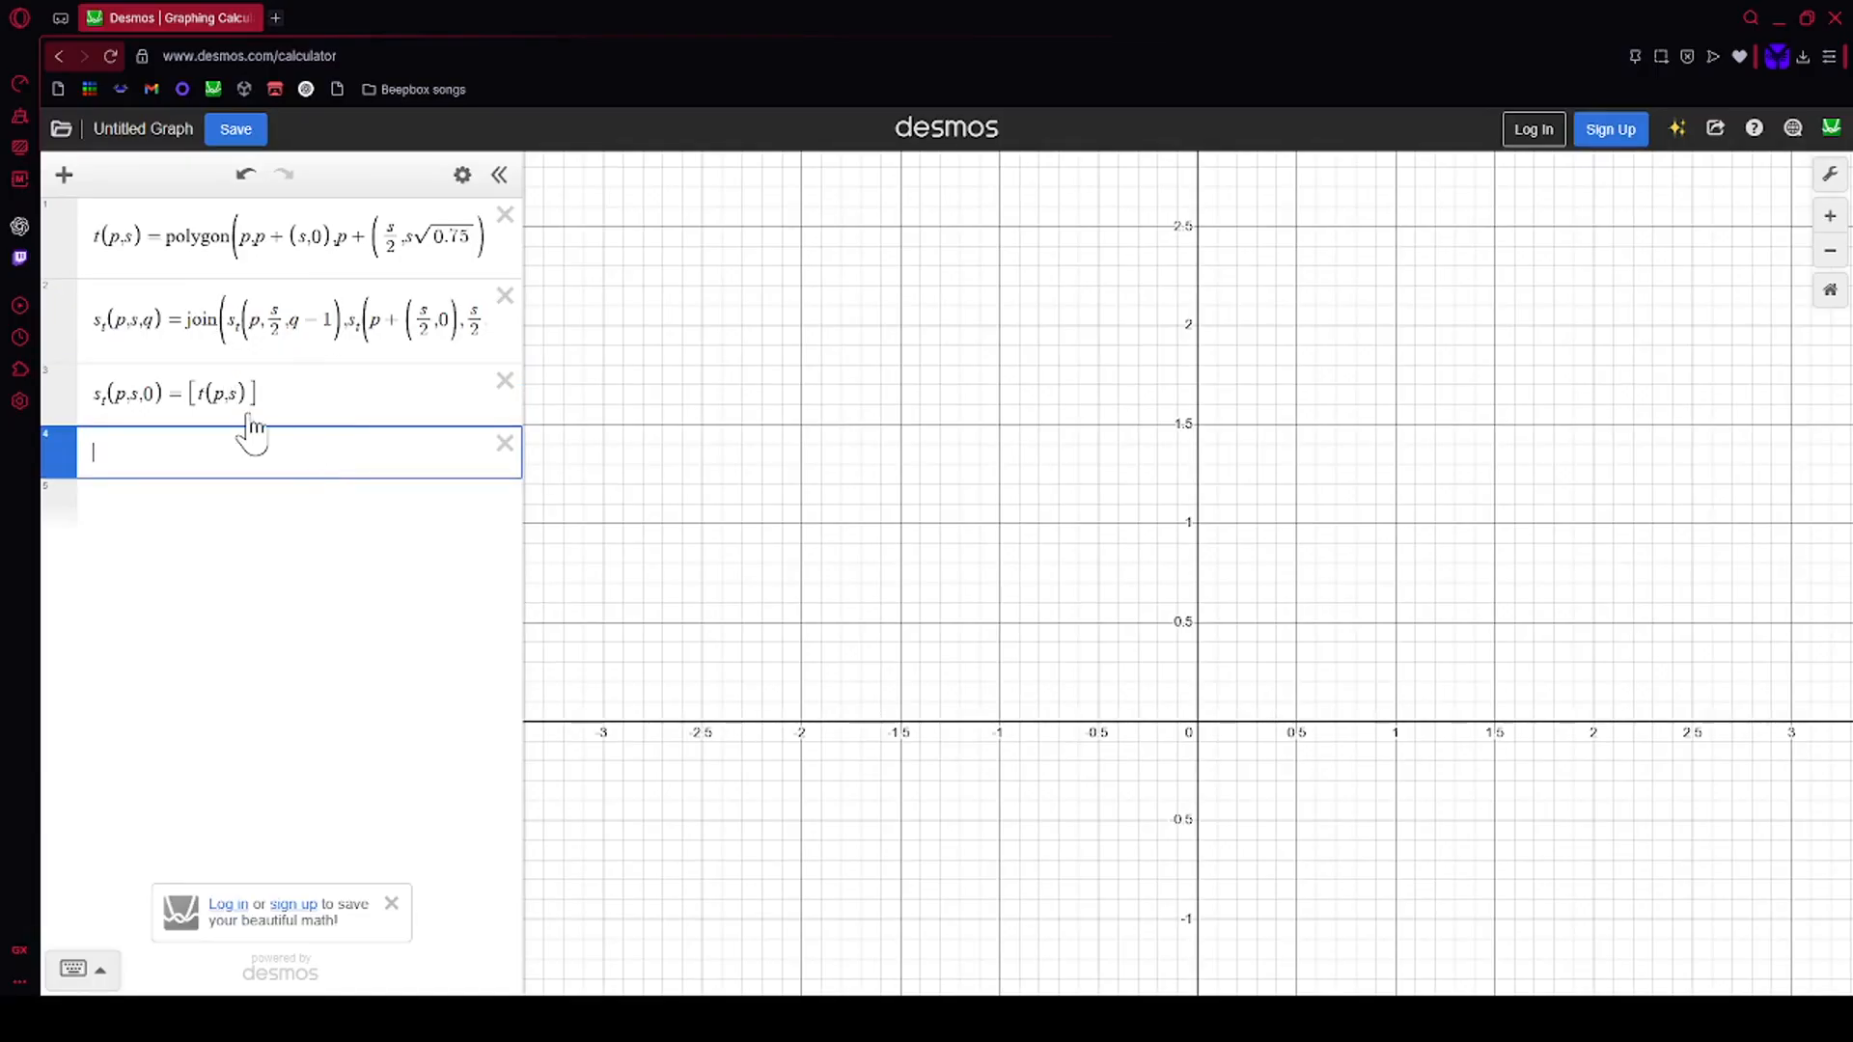
text(s_t)
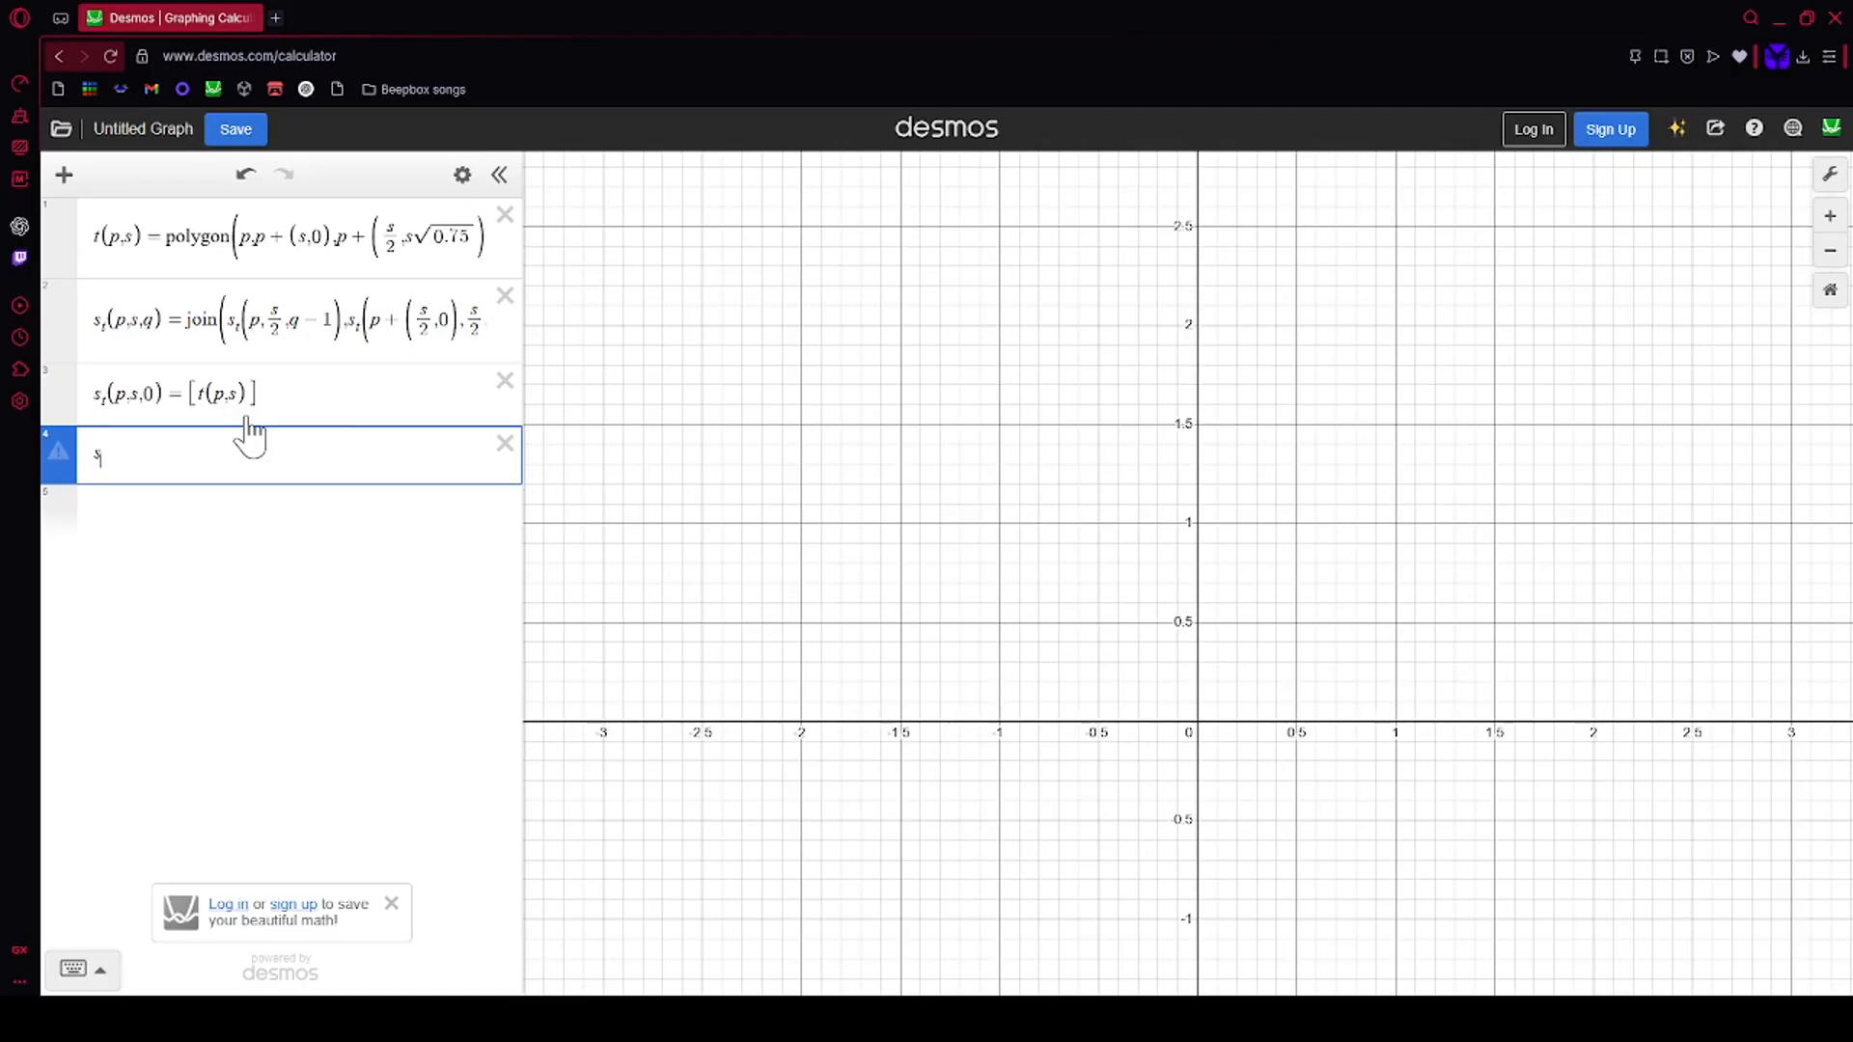
text(()
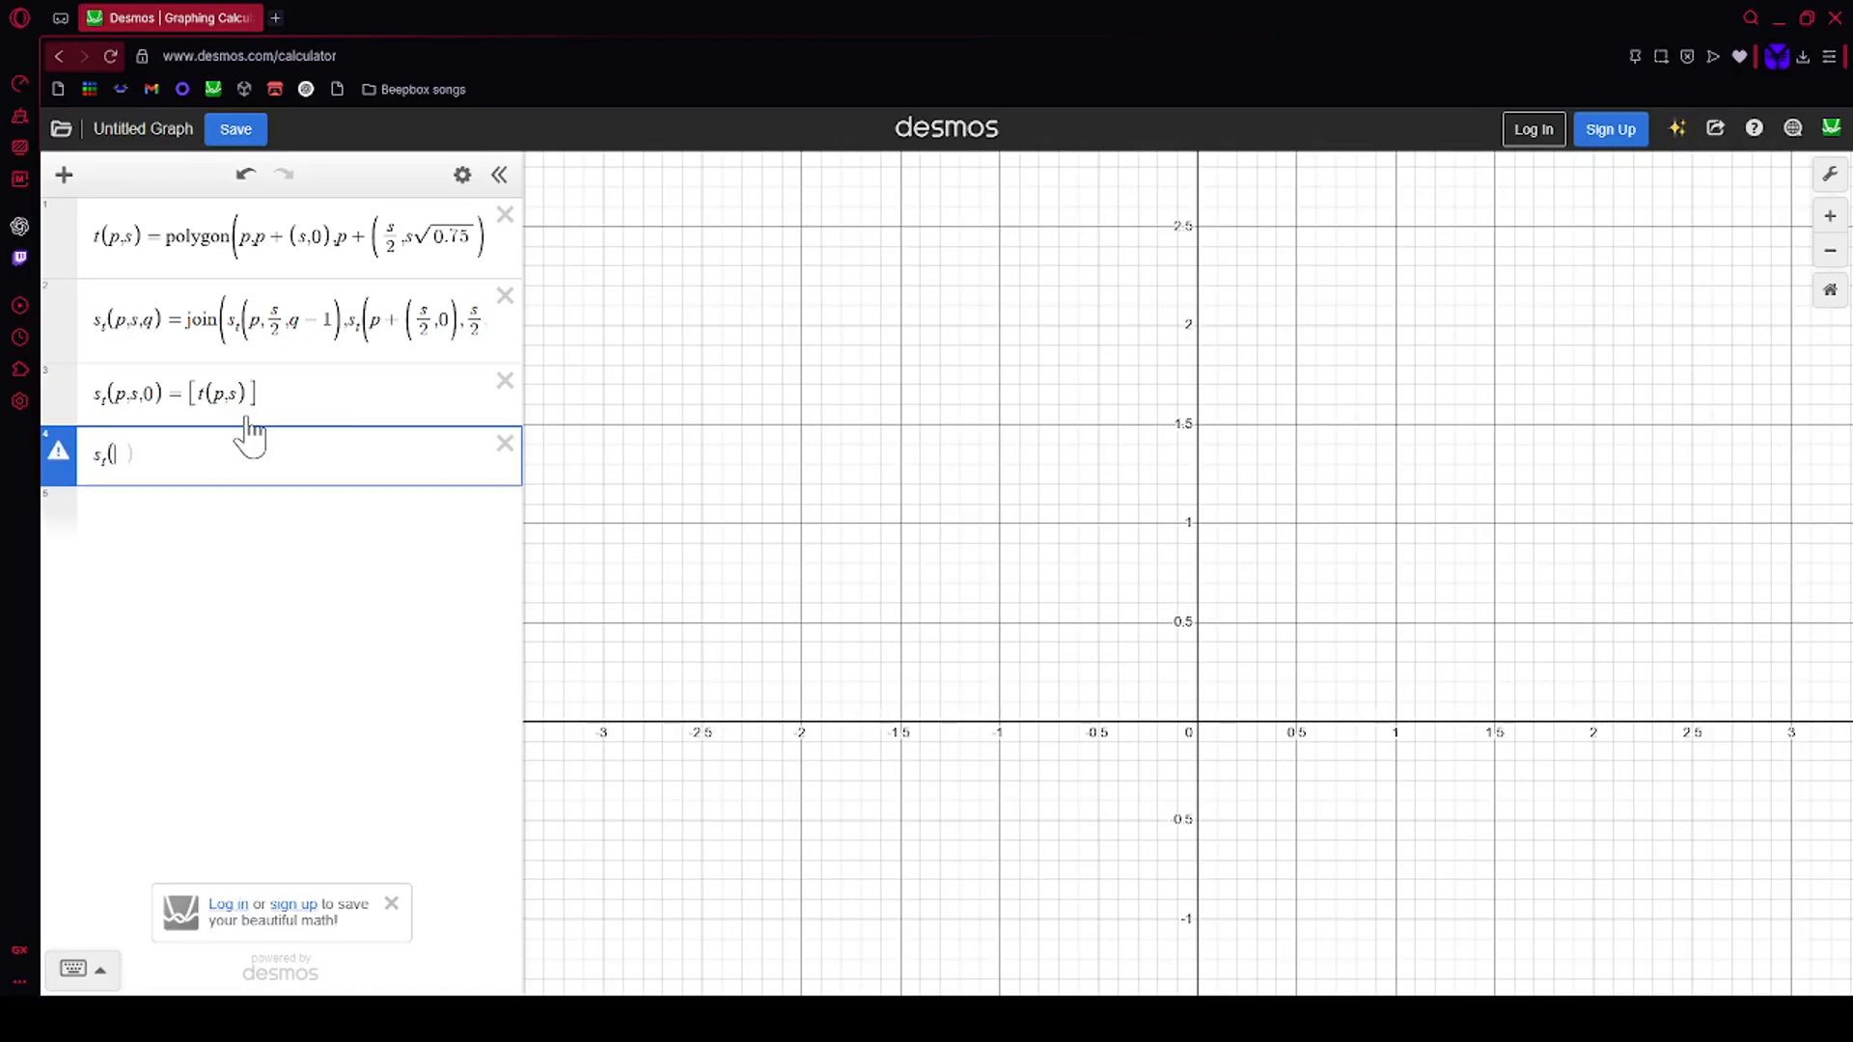
text(0)
text(())
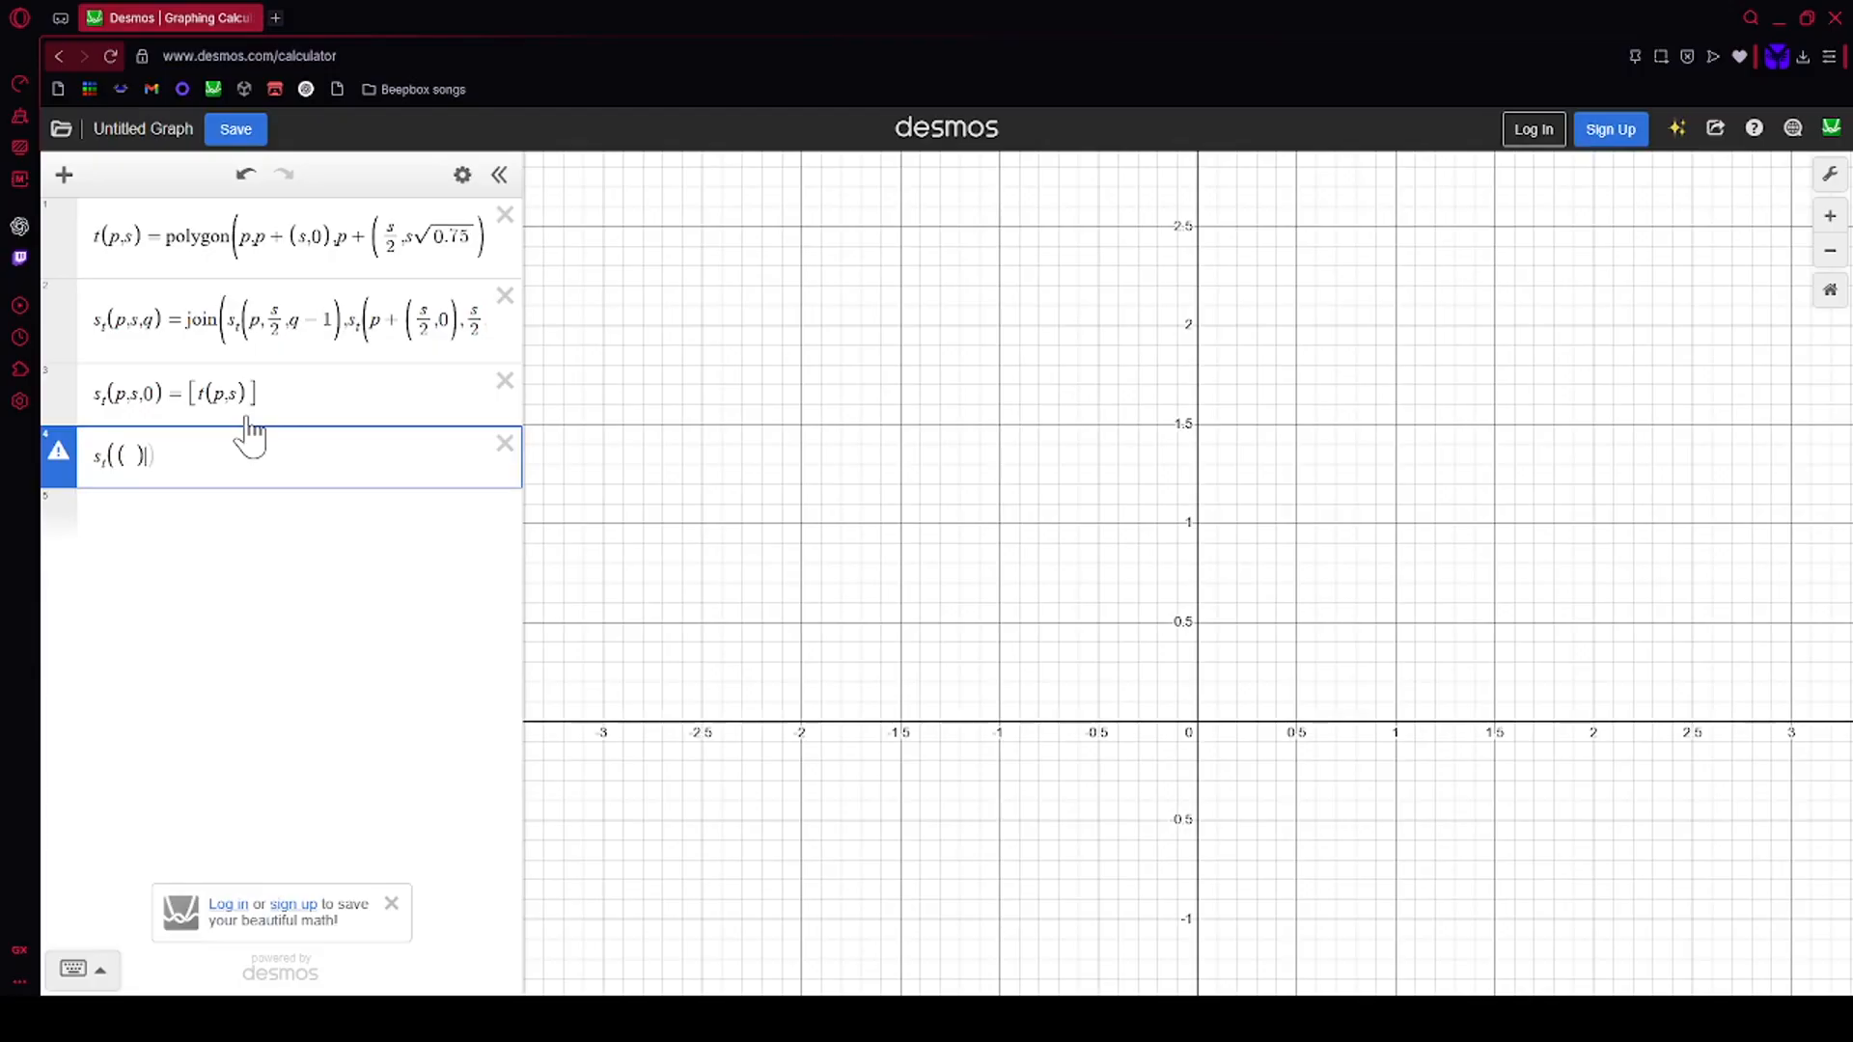
key(Return)
key(Up)
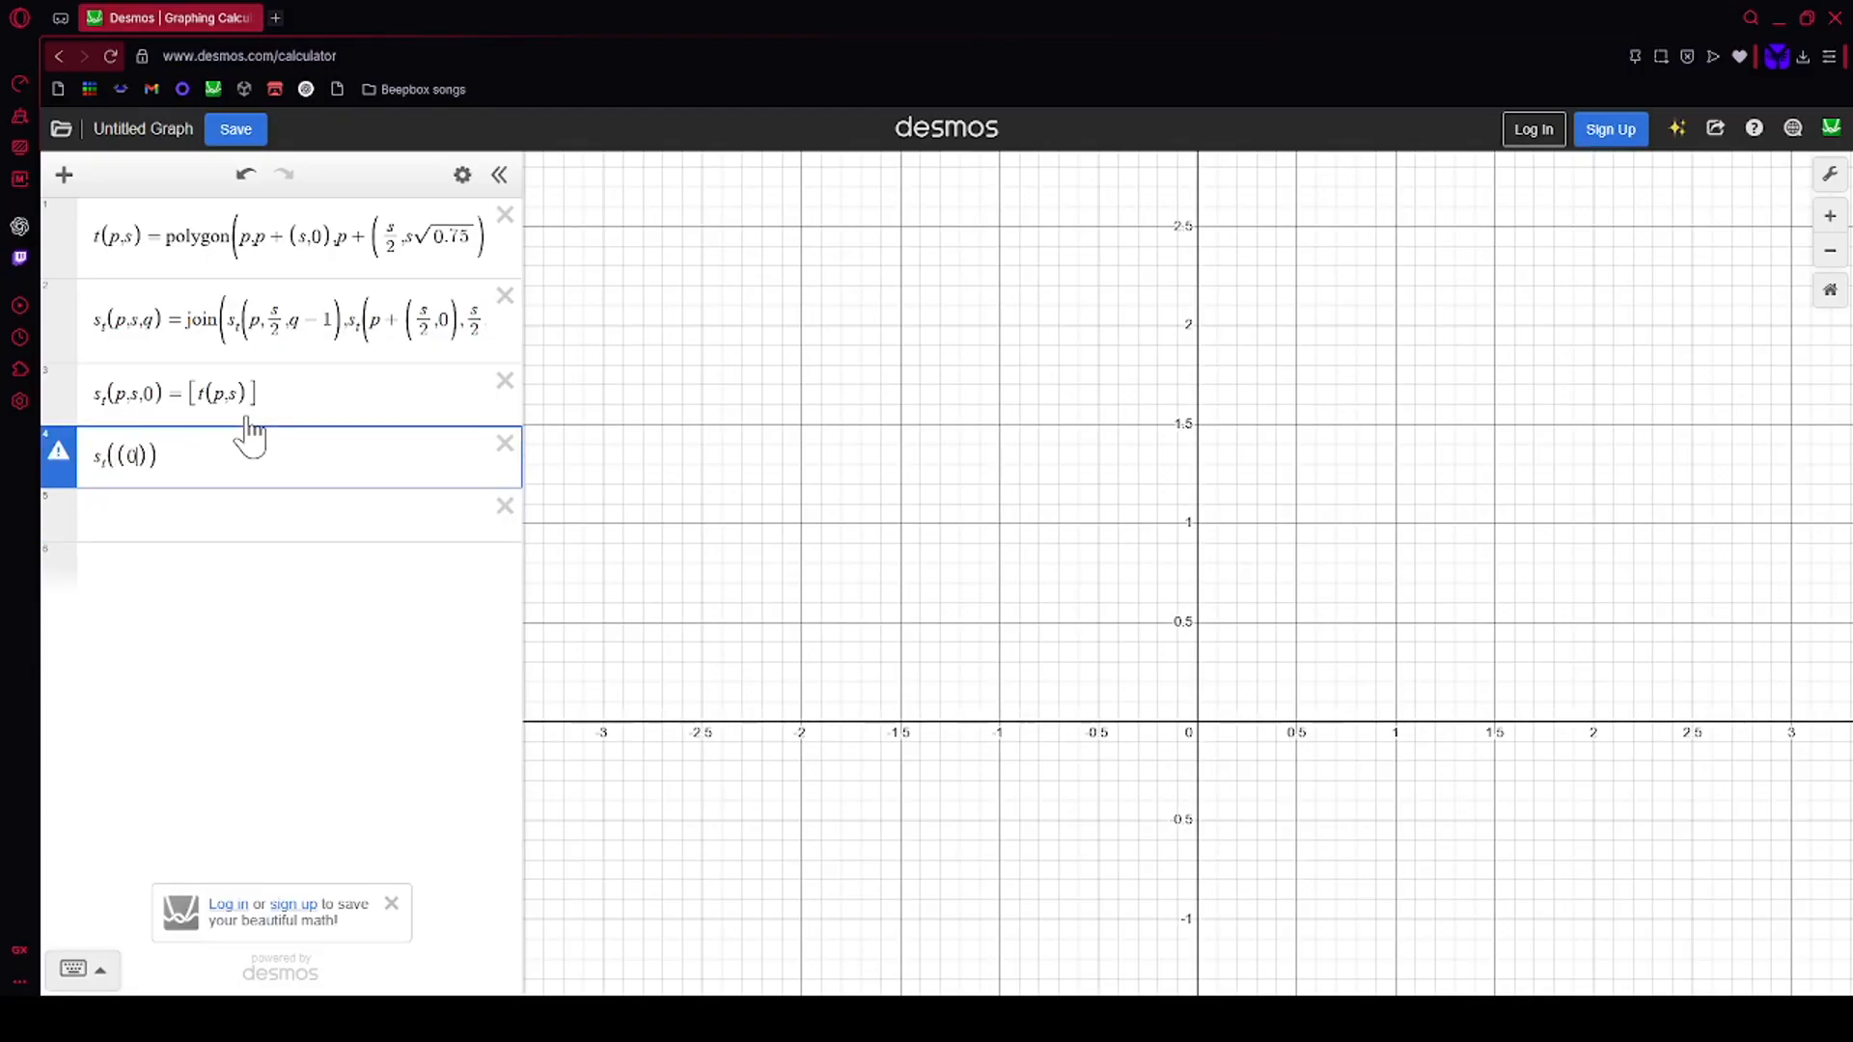
key(Down)
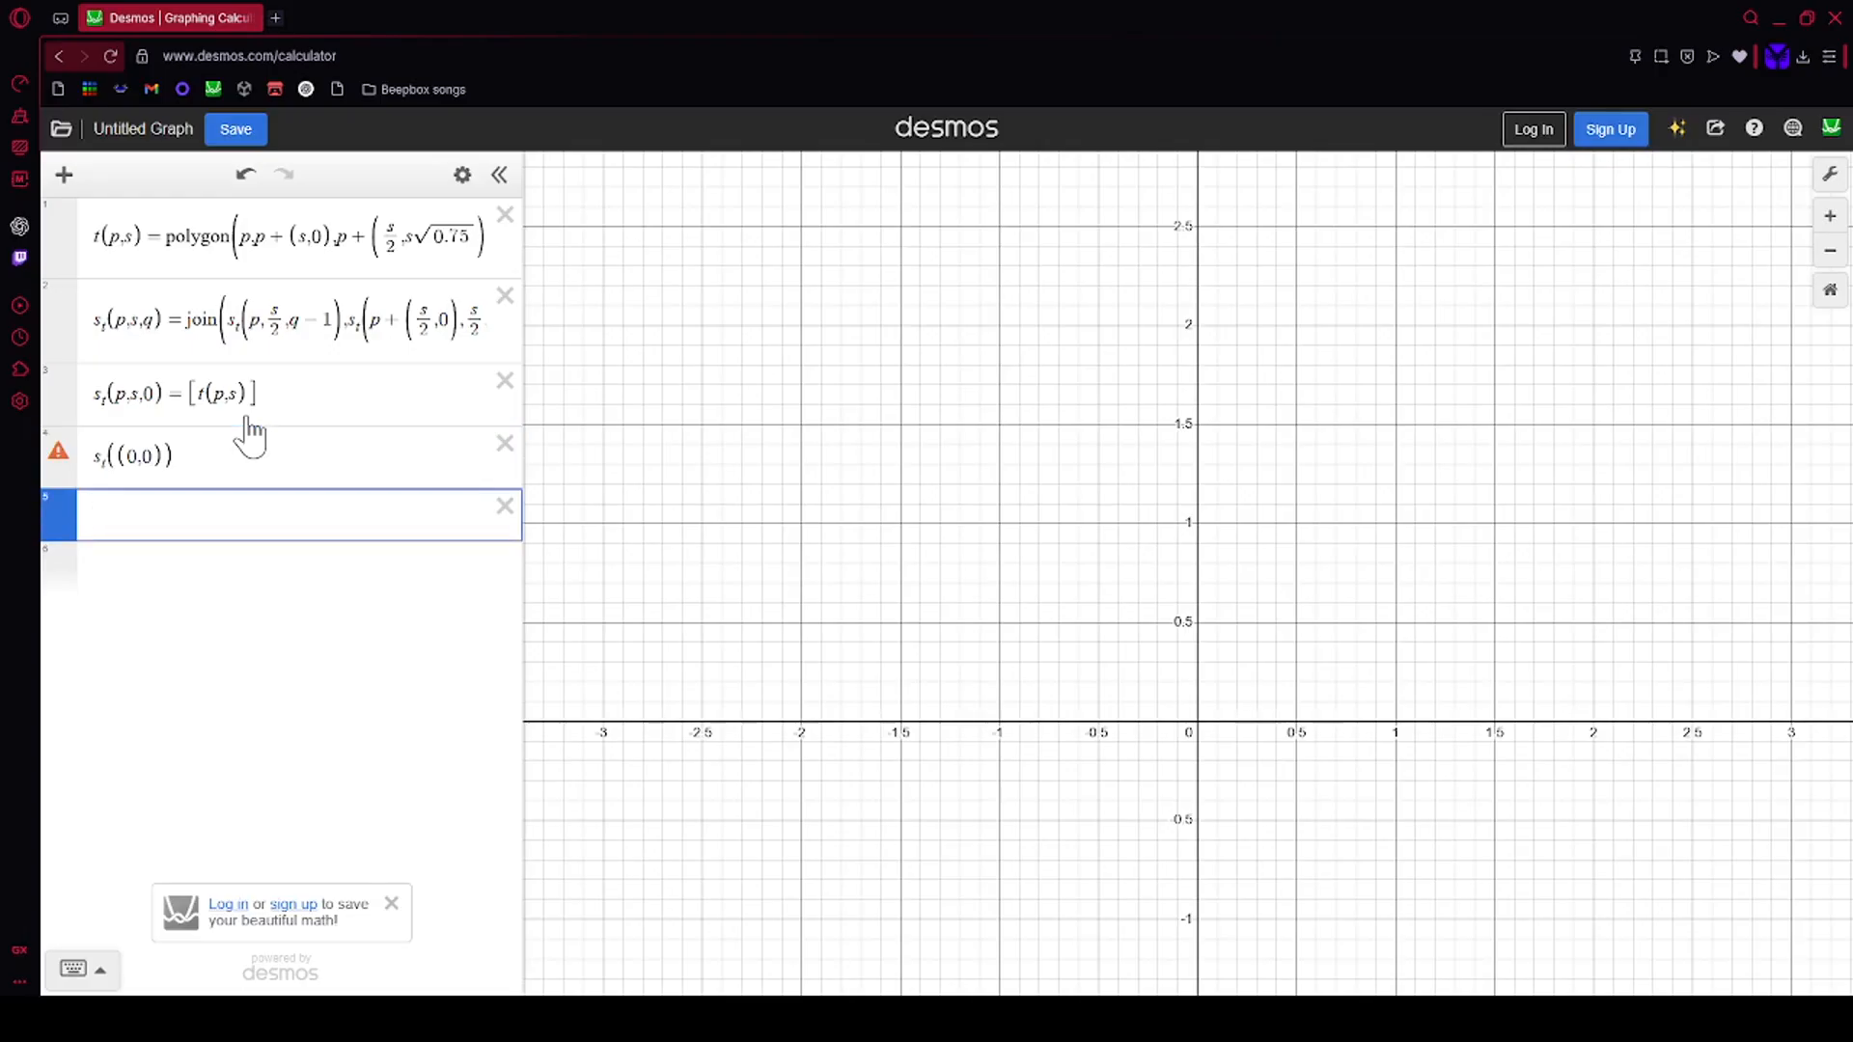
click(165, 456)
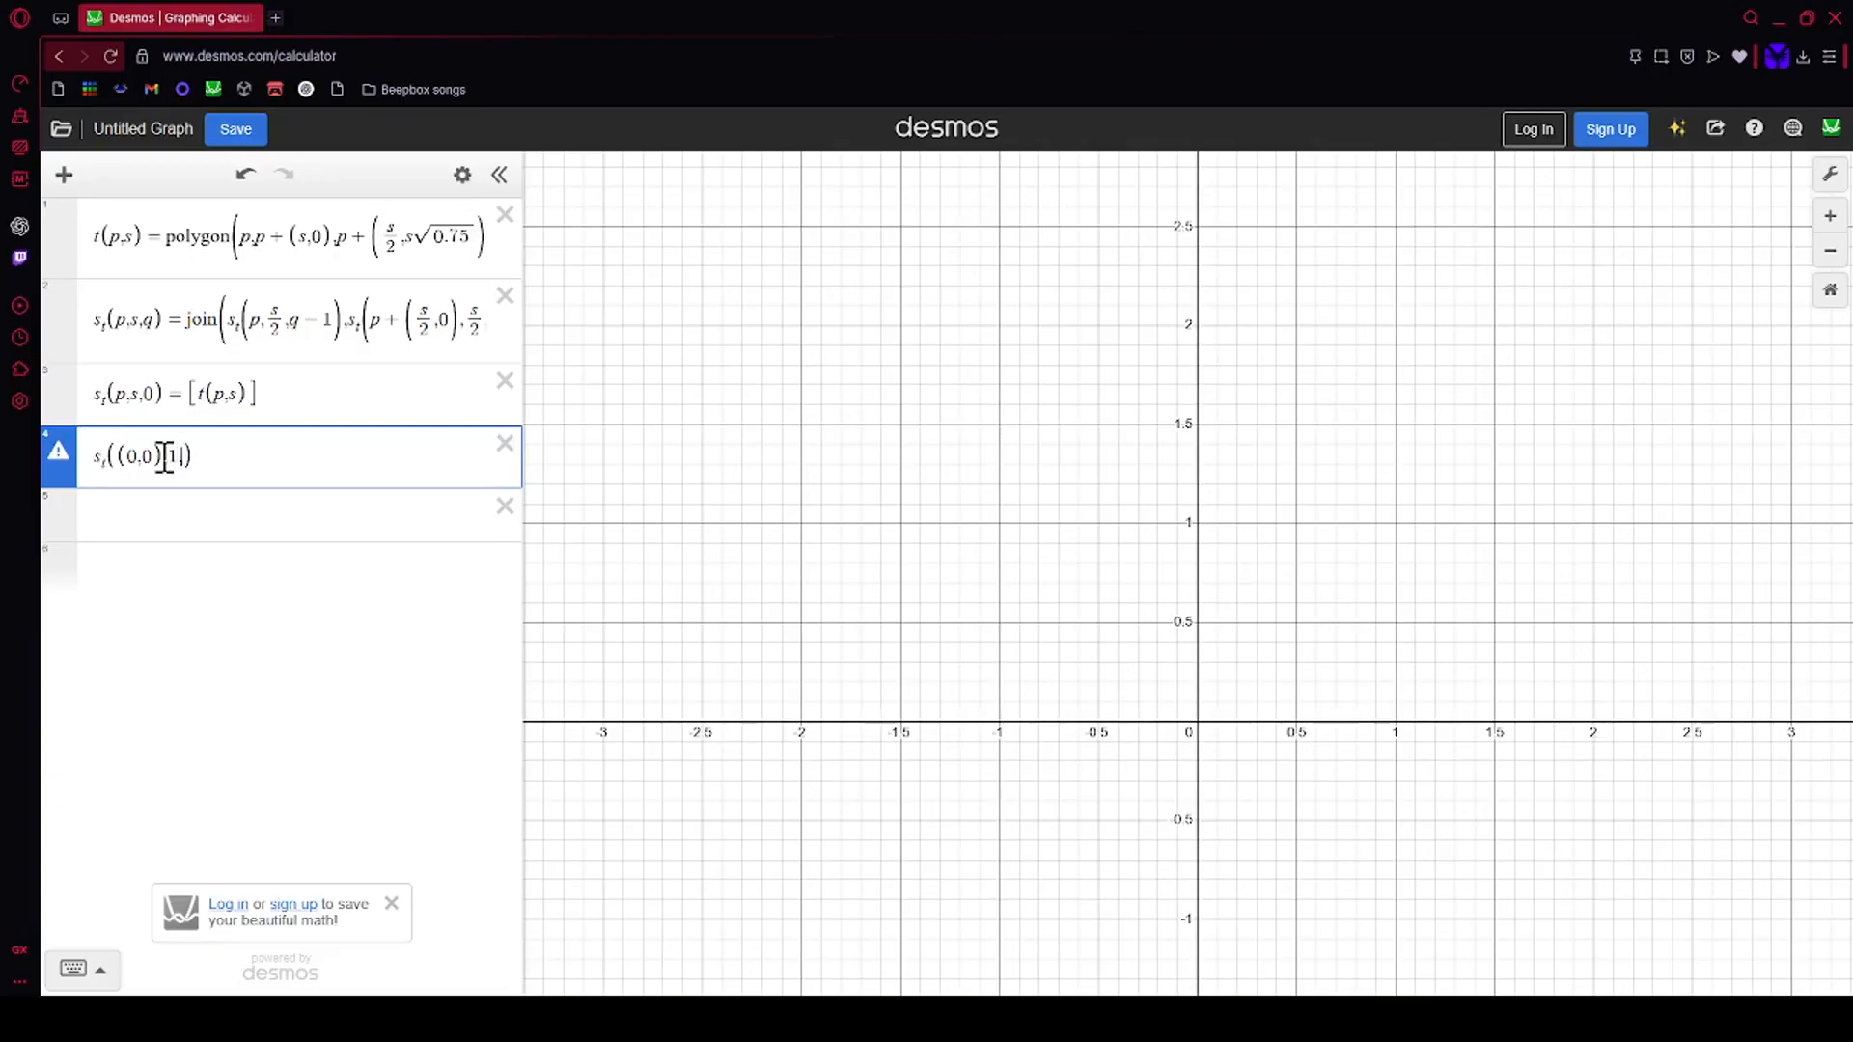
text(N)
click(170, 492)
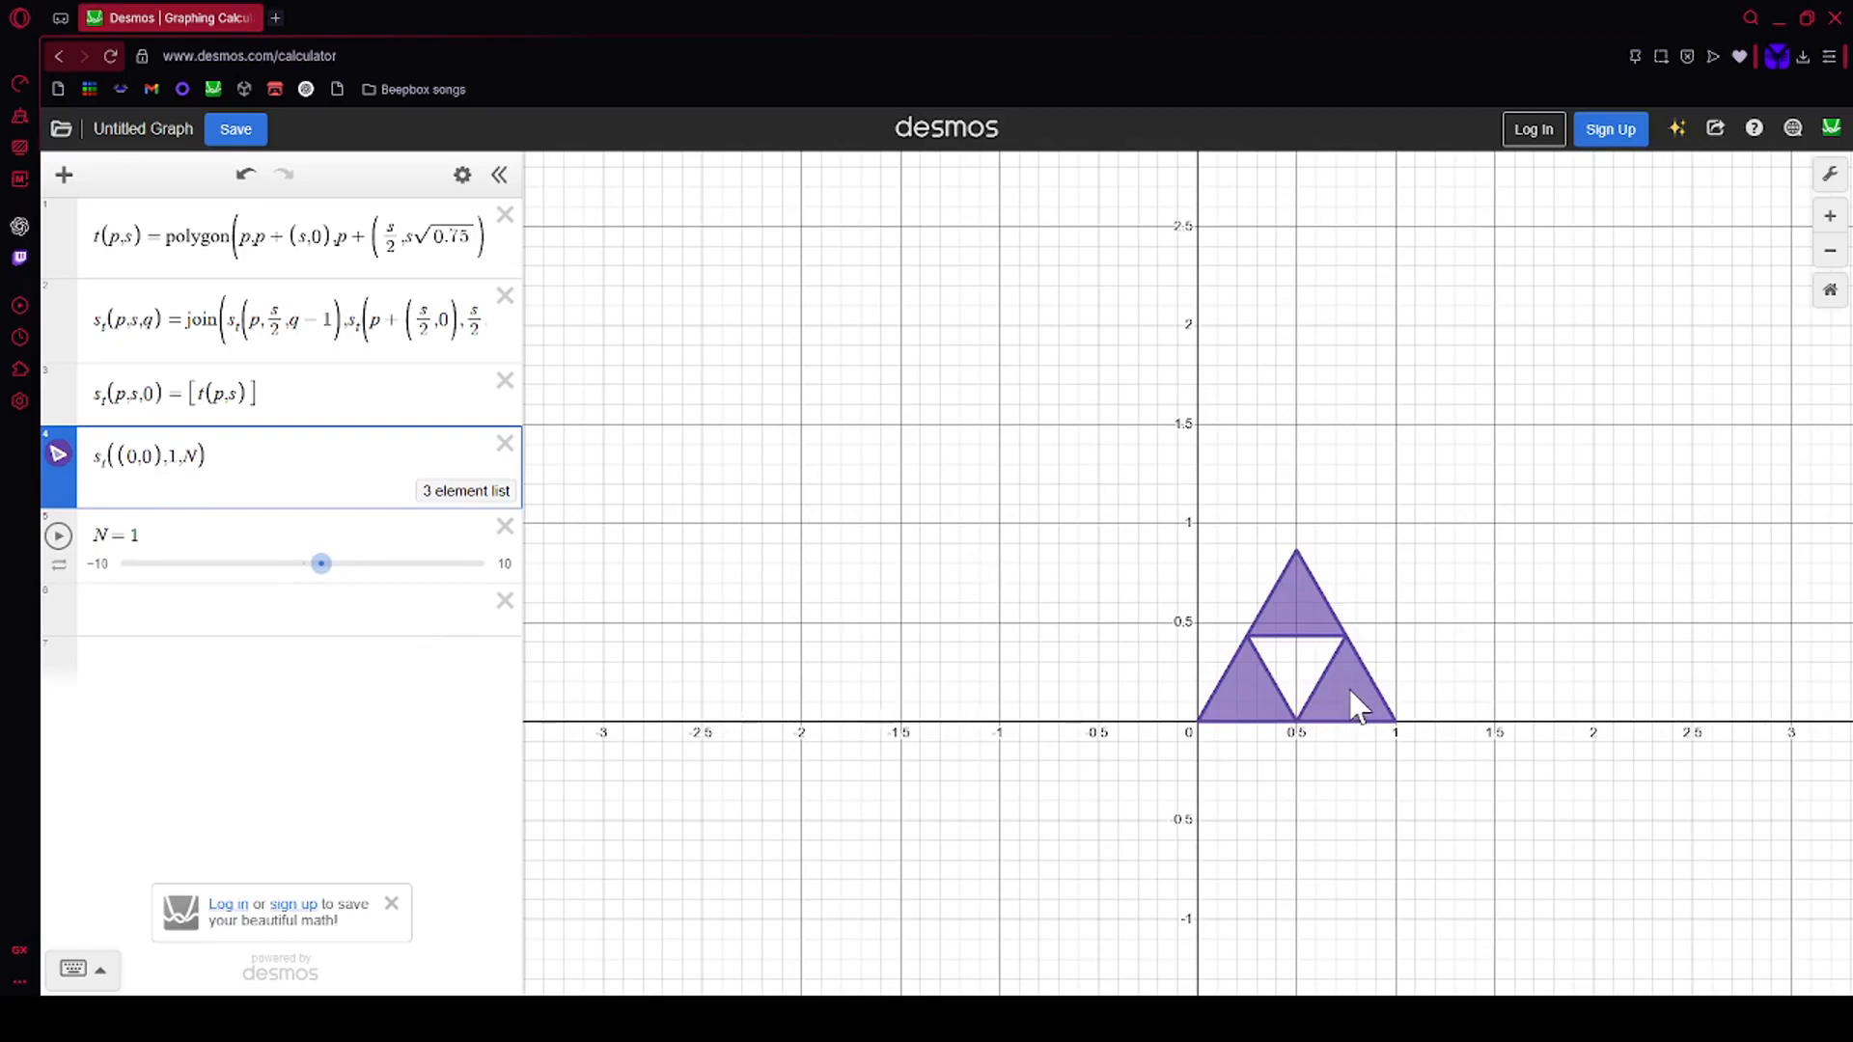
Step: Set the N slider's range from 1 to 10 with a step of 1, and raise N to 10
mouse_move(321, 564)
mouse_down()
mouse_move(345, 543)
mouse_move(331, 575)
mouse_up()
click(277, 515)
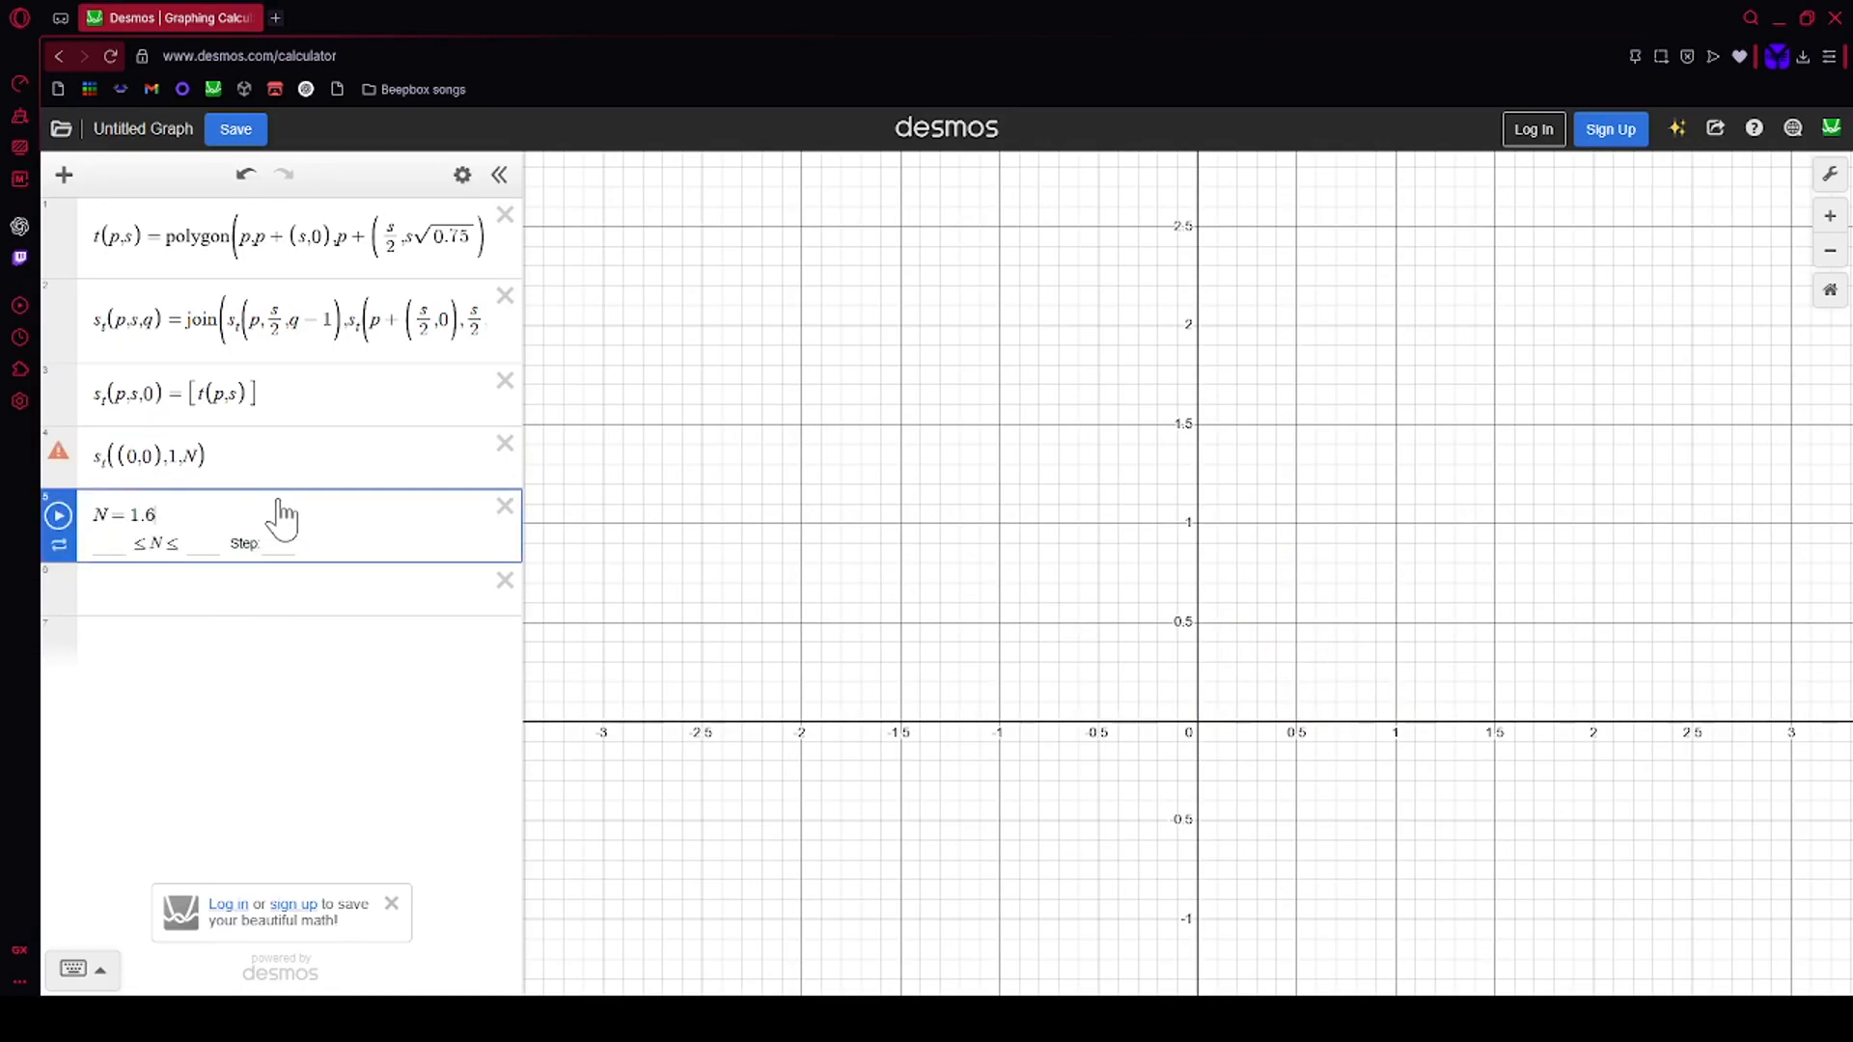
click(265, 542)
text(1)
click(110, 569)
text(1)
click(206, 562)
text(10)
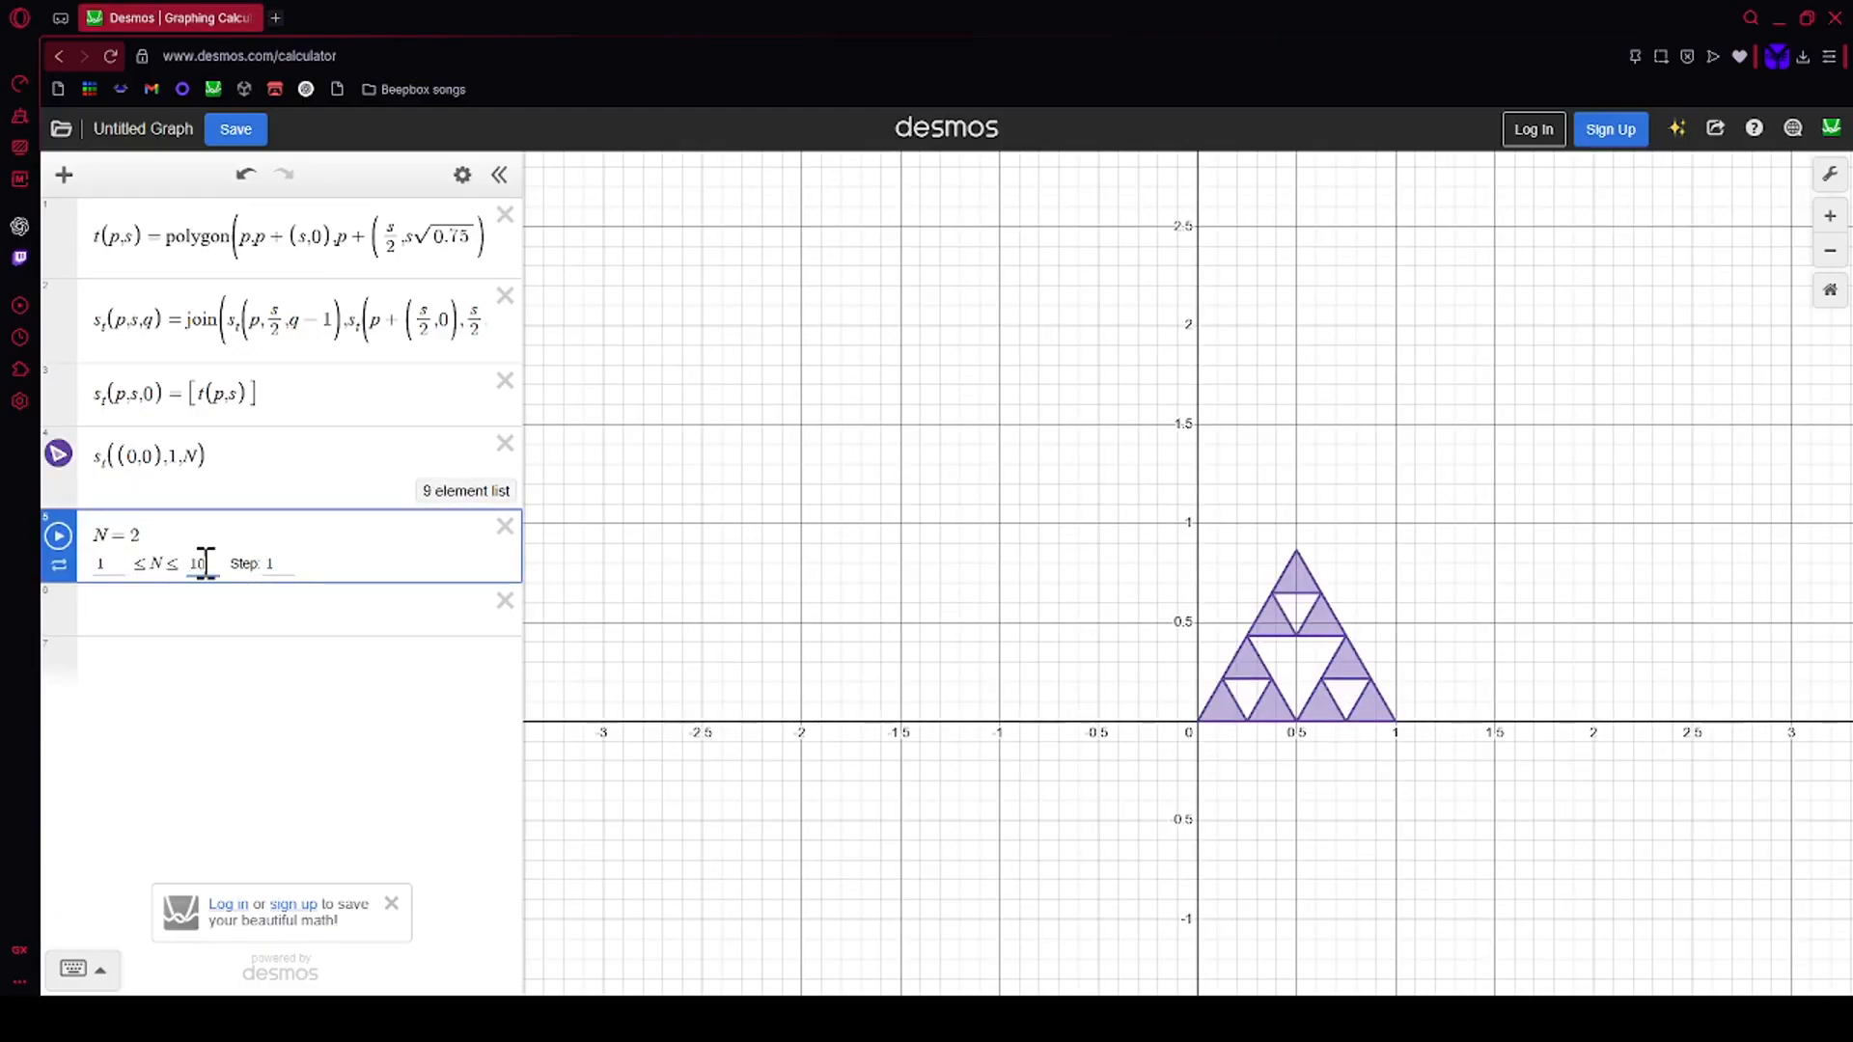
click(207, 601)
drag(152, 568, 554, 550)
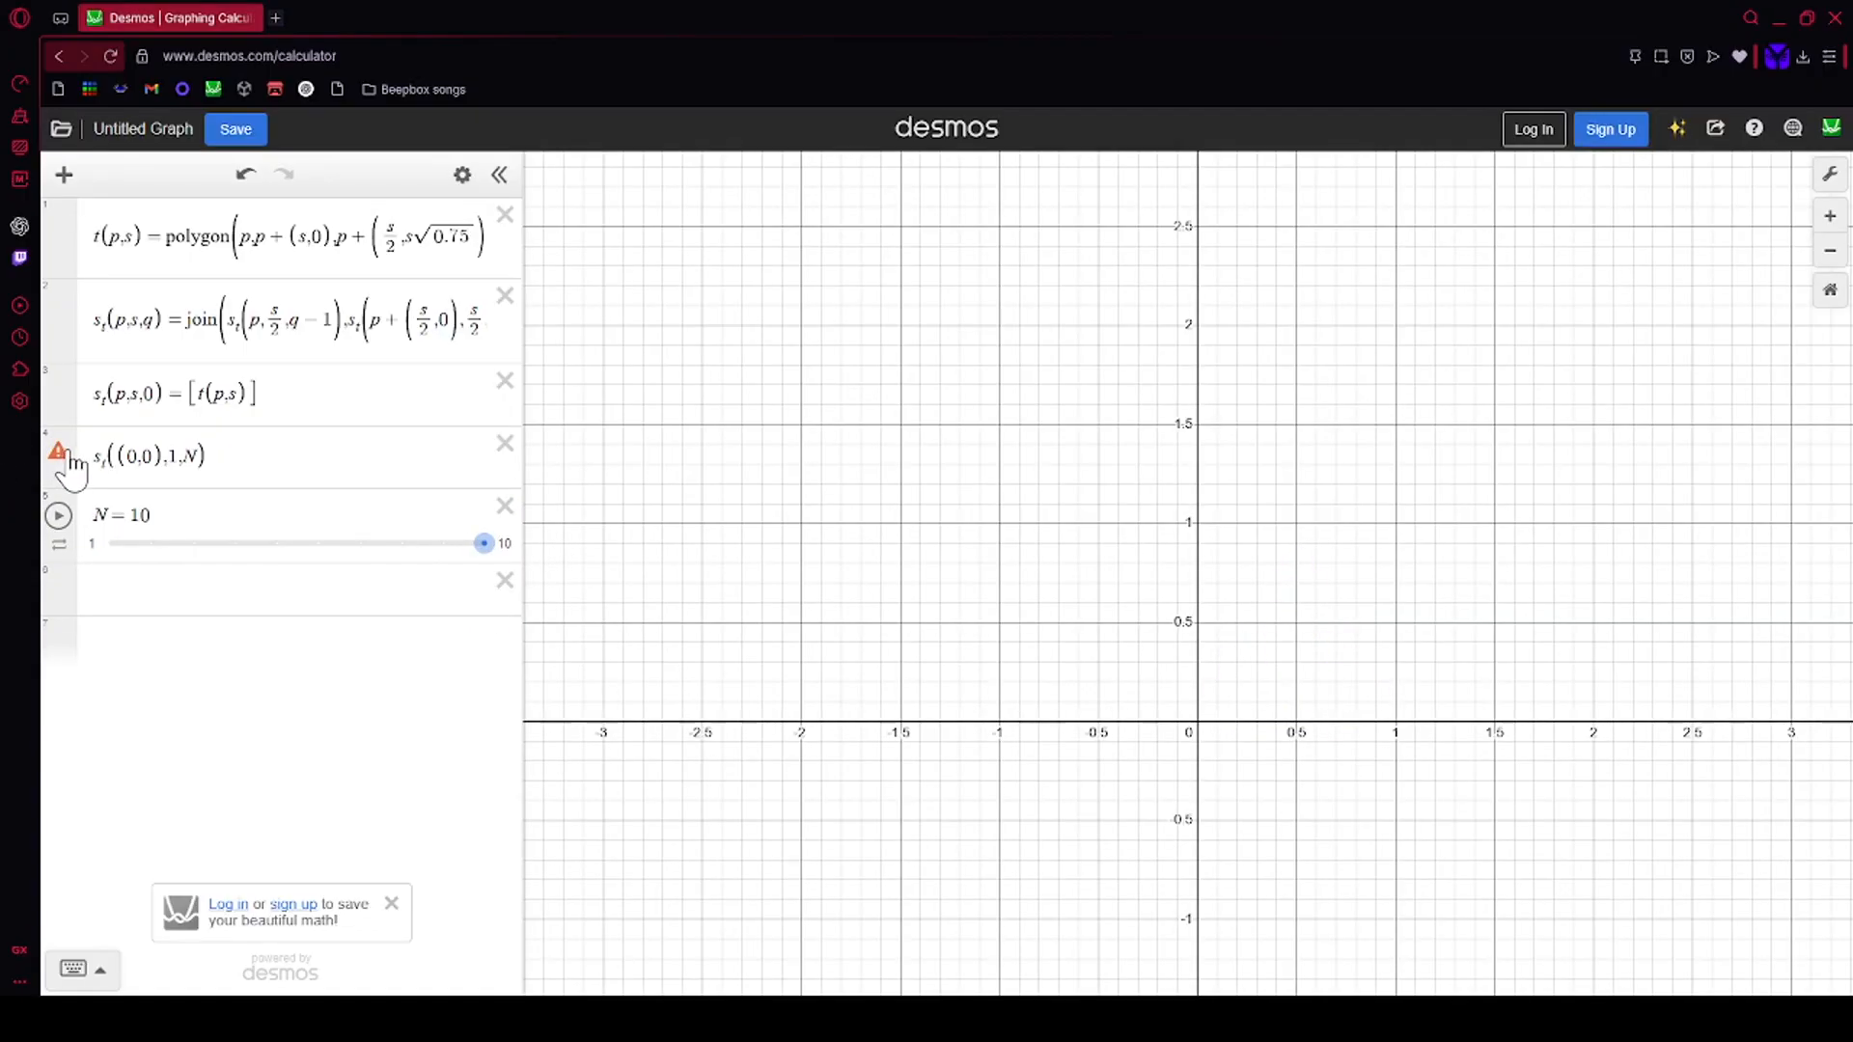
mouse_move(59, 460)
Step: Lower N to 8 and set the upper limit of its slider to 8
drag(485, 545, 403, 561)
click(302, 534)
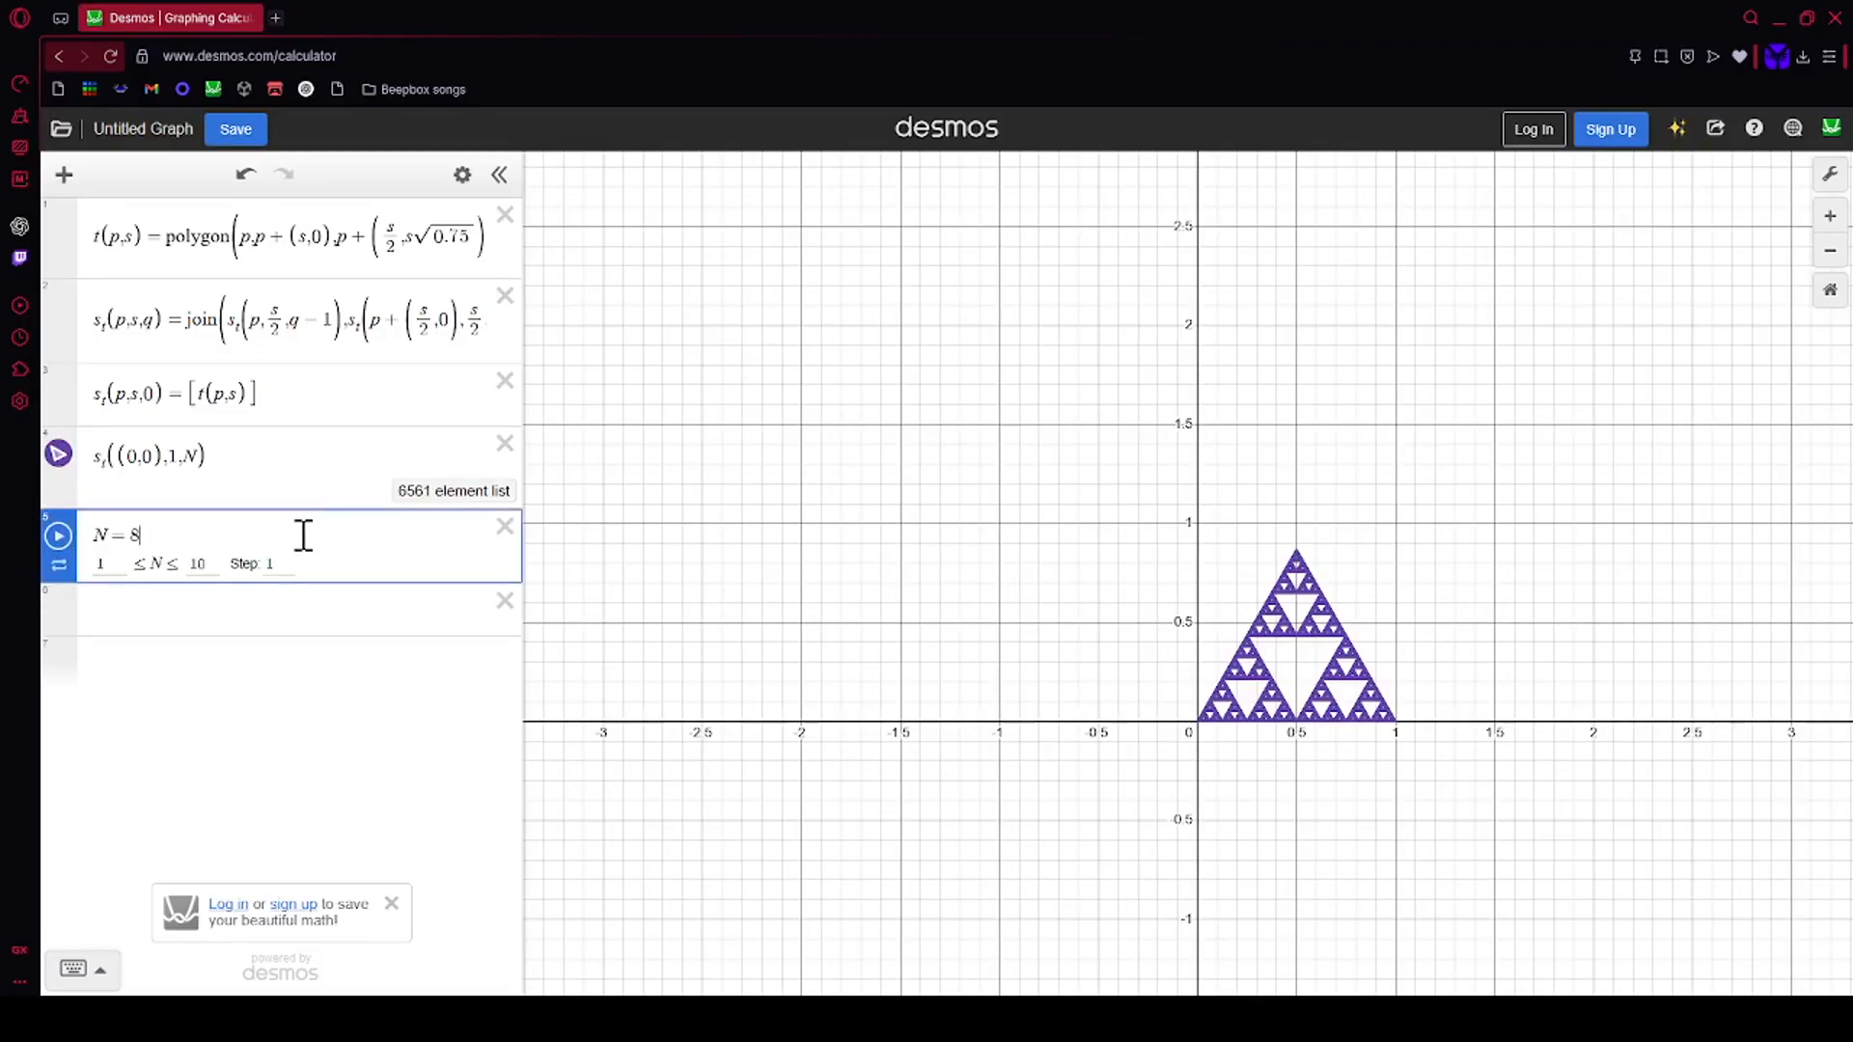
double_click(197, 564)
text(8)
click(955, 842)
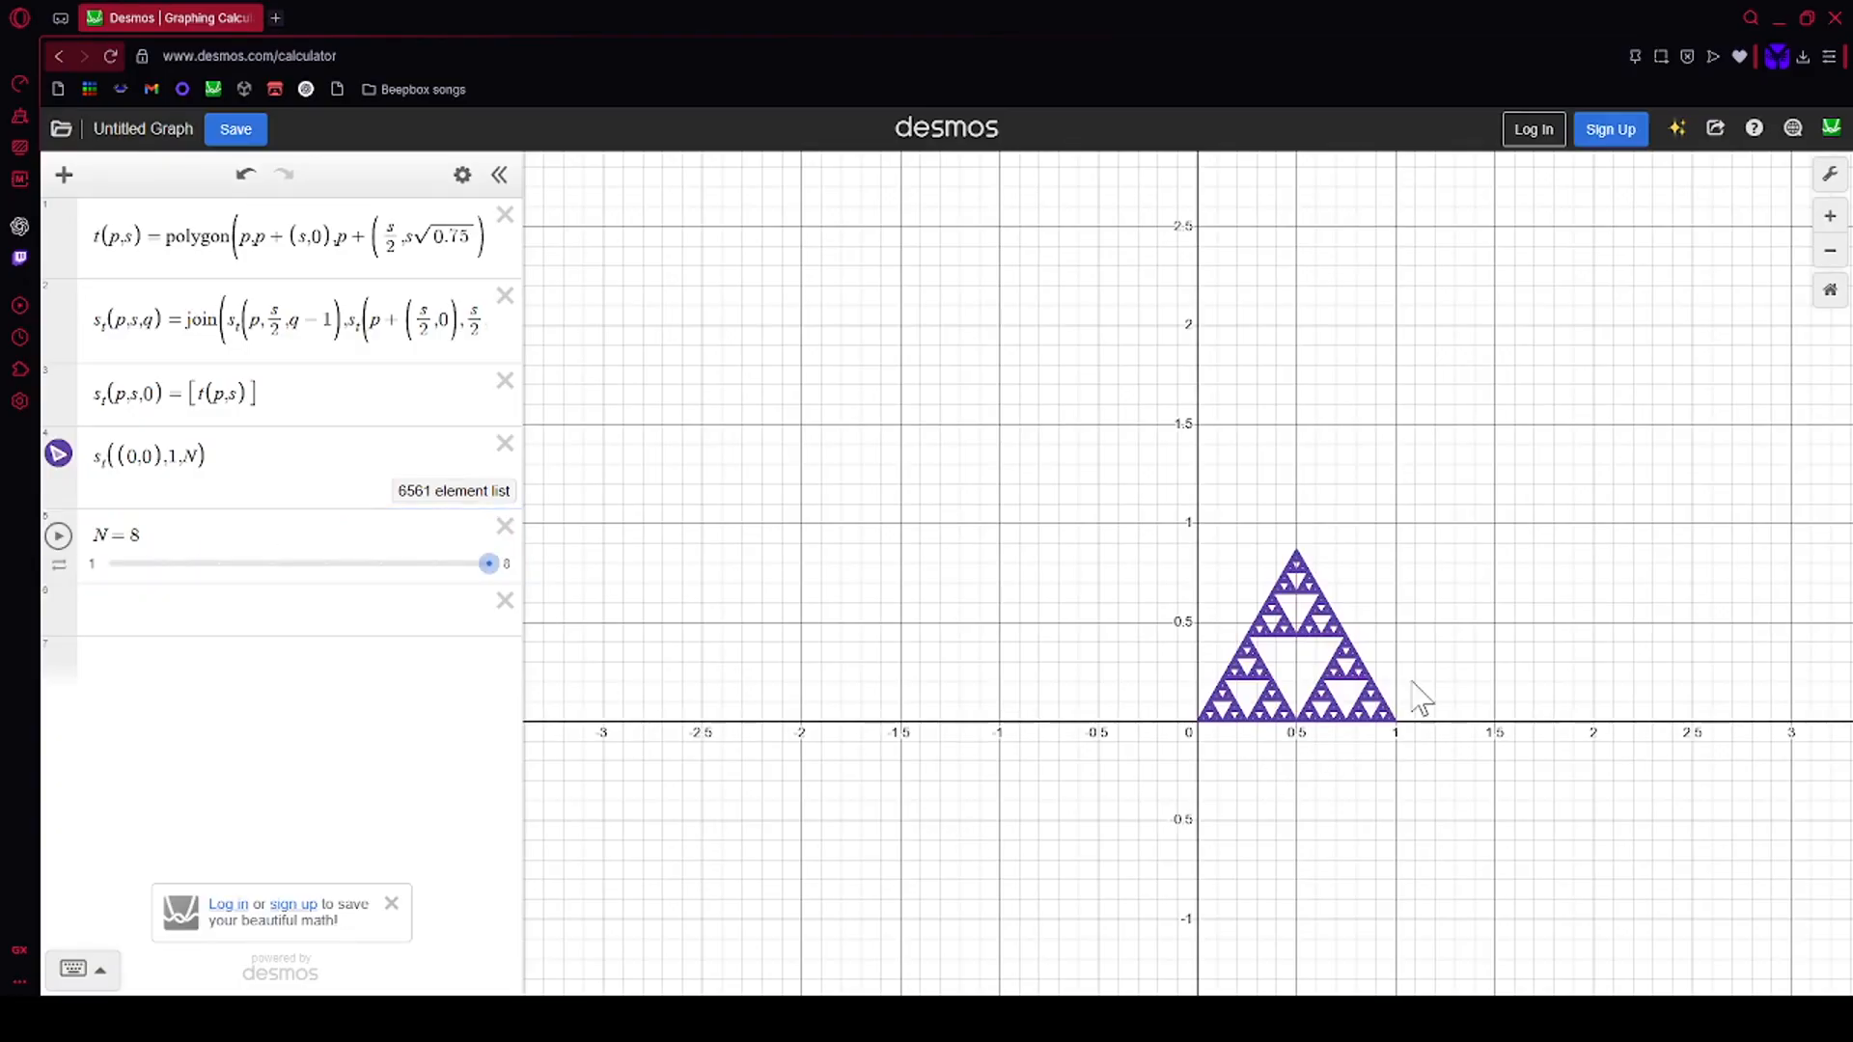
Step: Examine the fine detail of the graphed fractal triangle up close
scroll(1353, 710, up, 3)
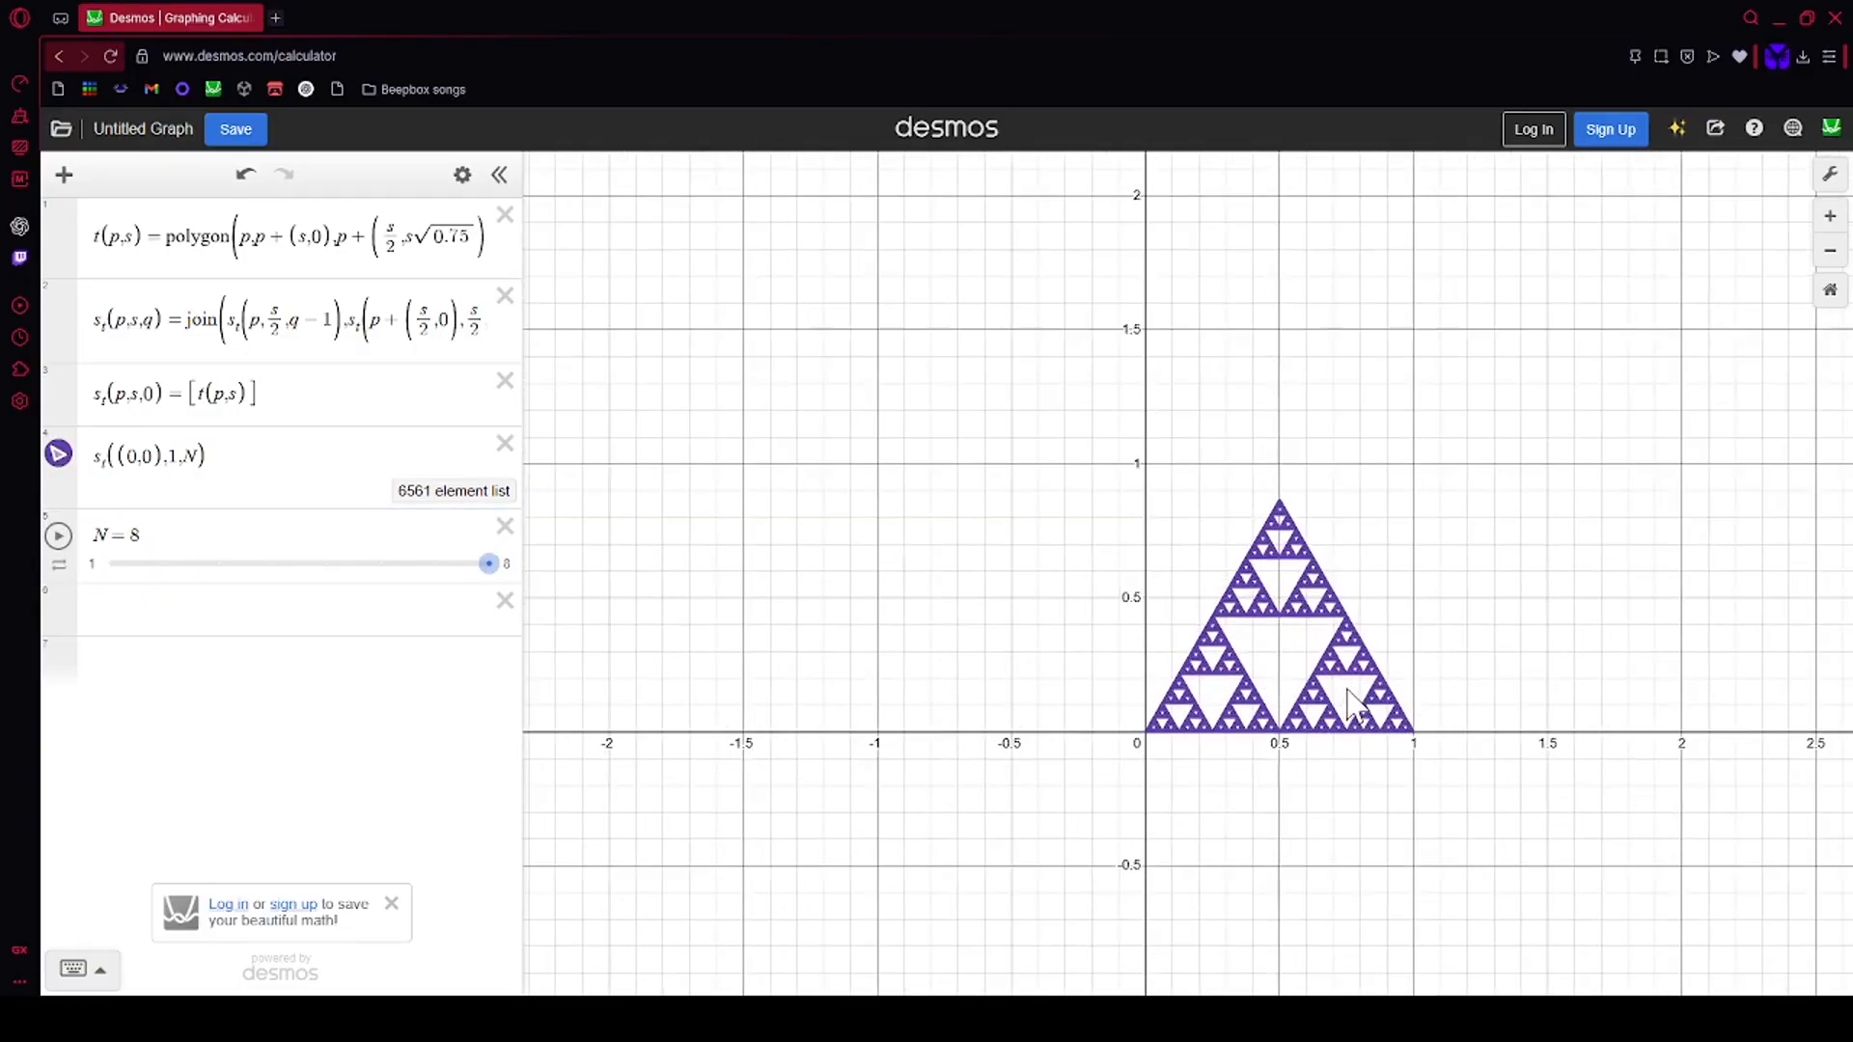
scroll(1353, 709, up, 2)
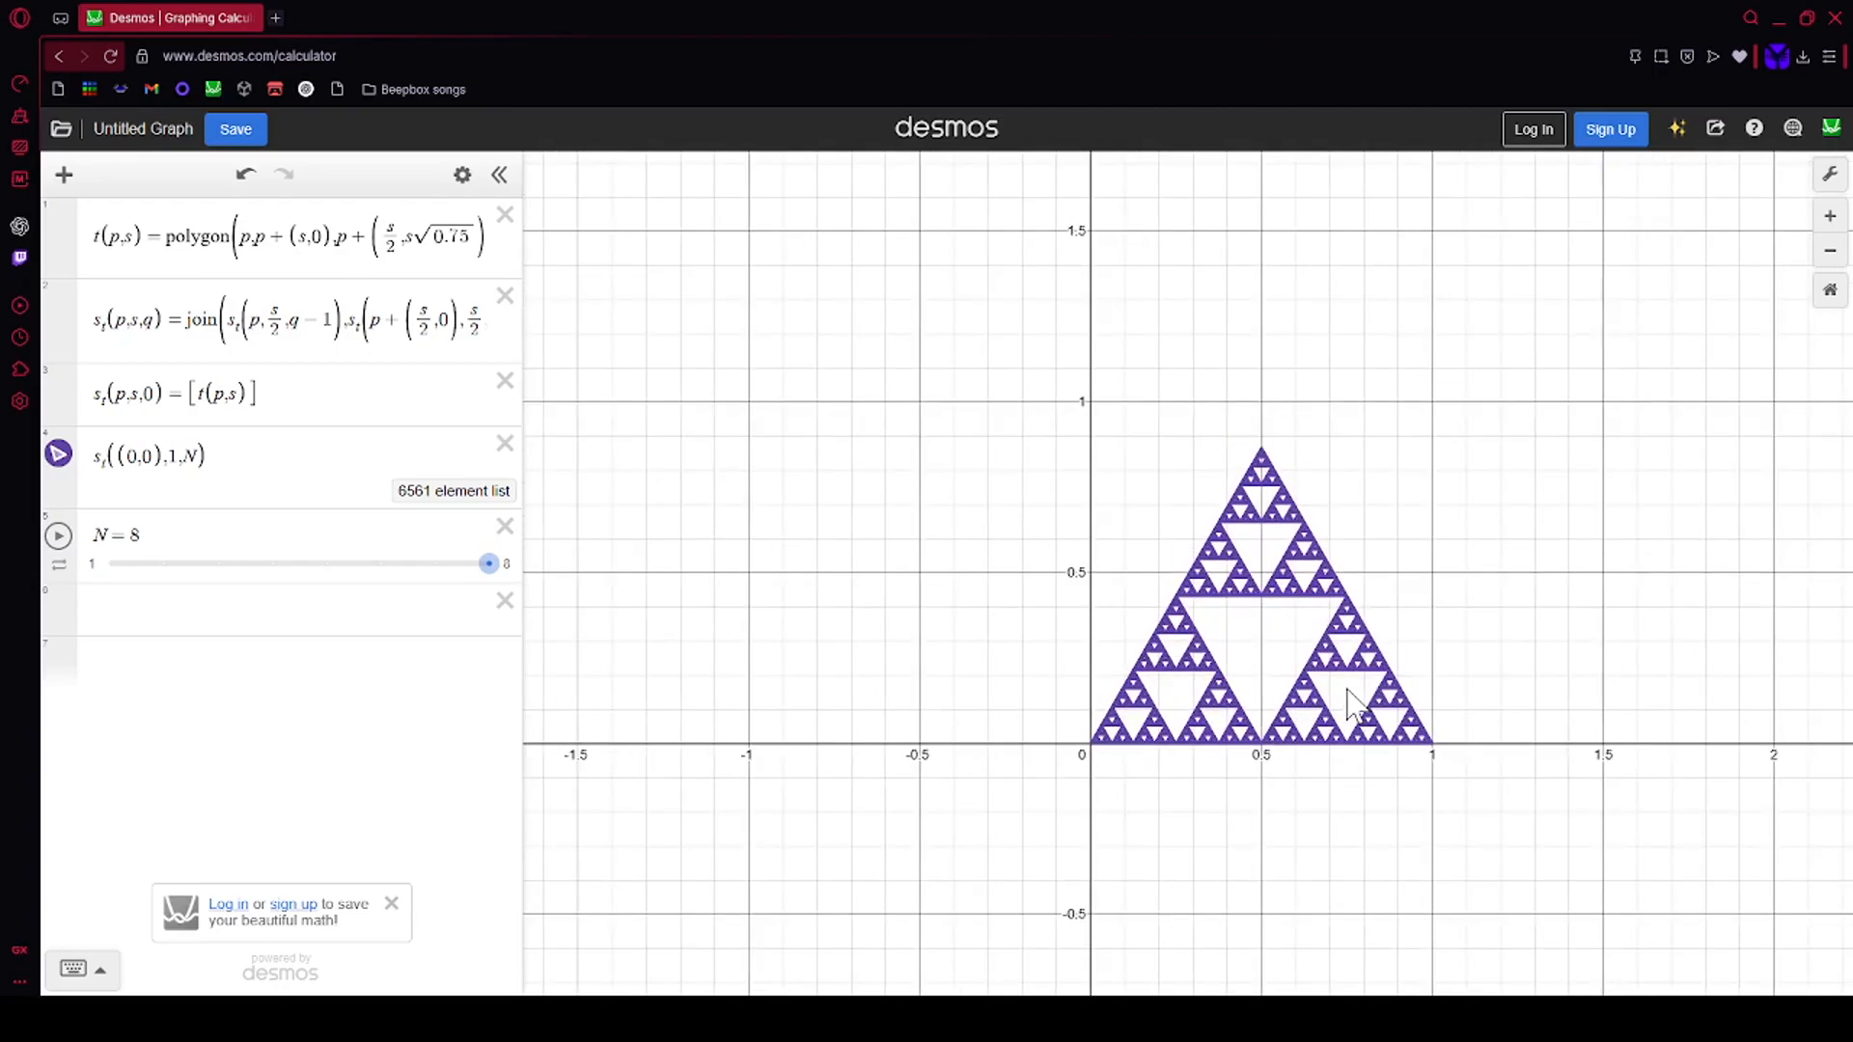
scroll(1353, 709, up, 2)
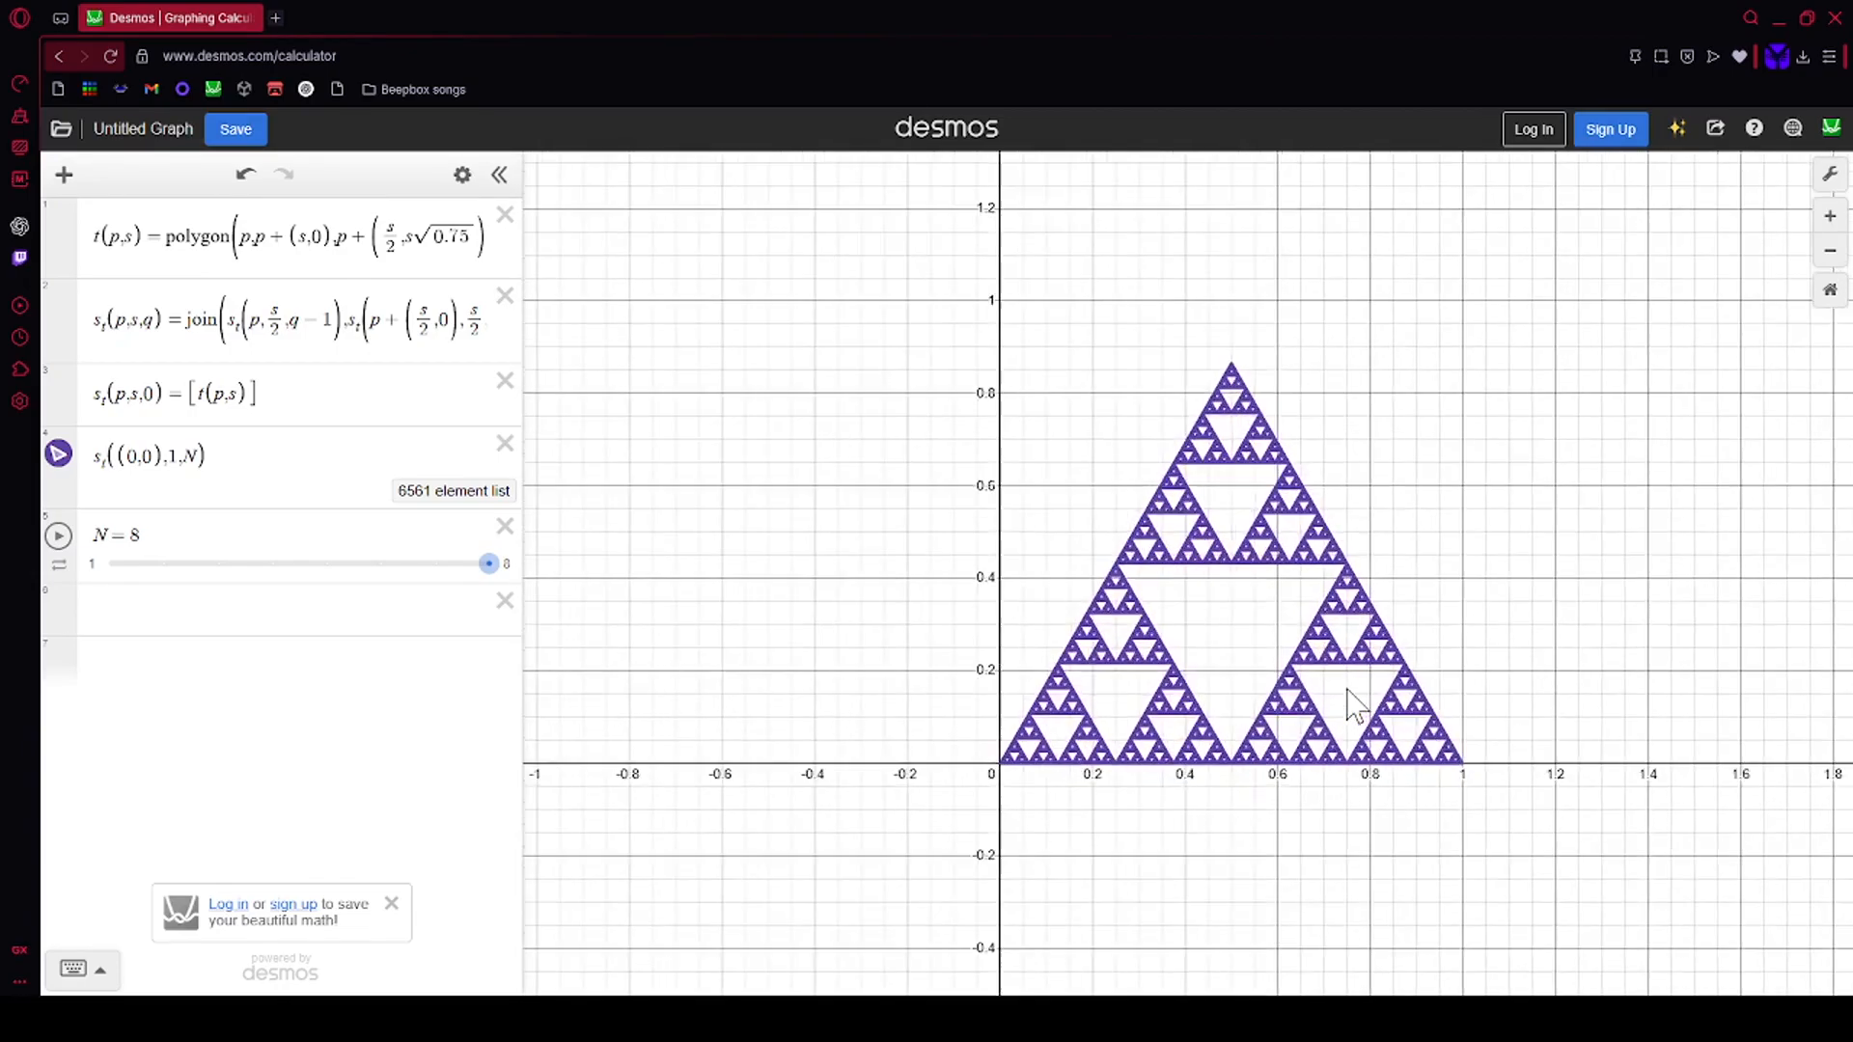
scroll(1353, 709, up, 2)
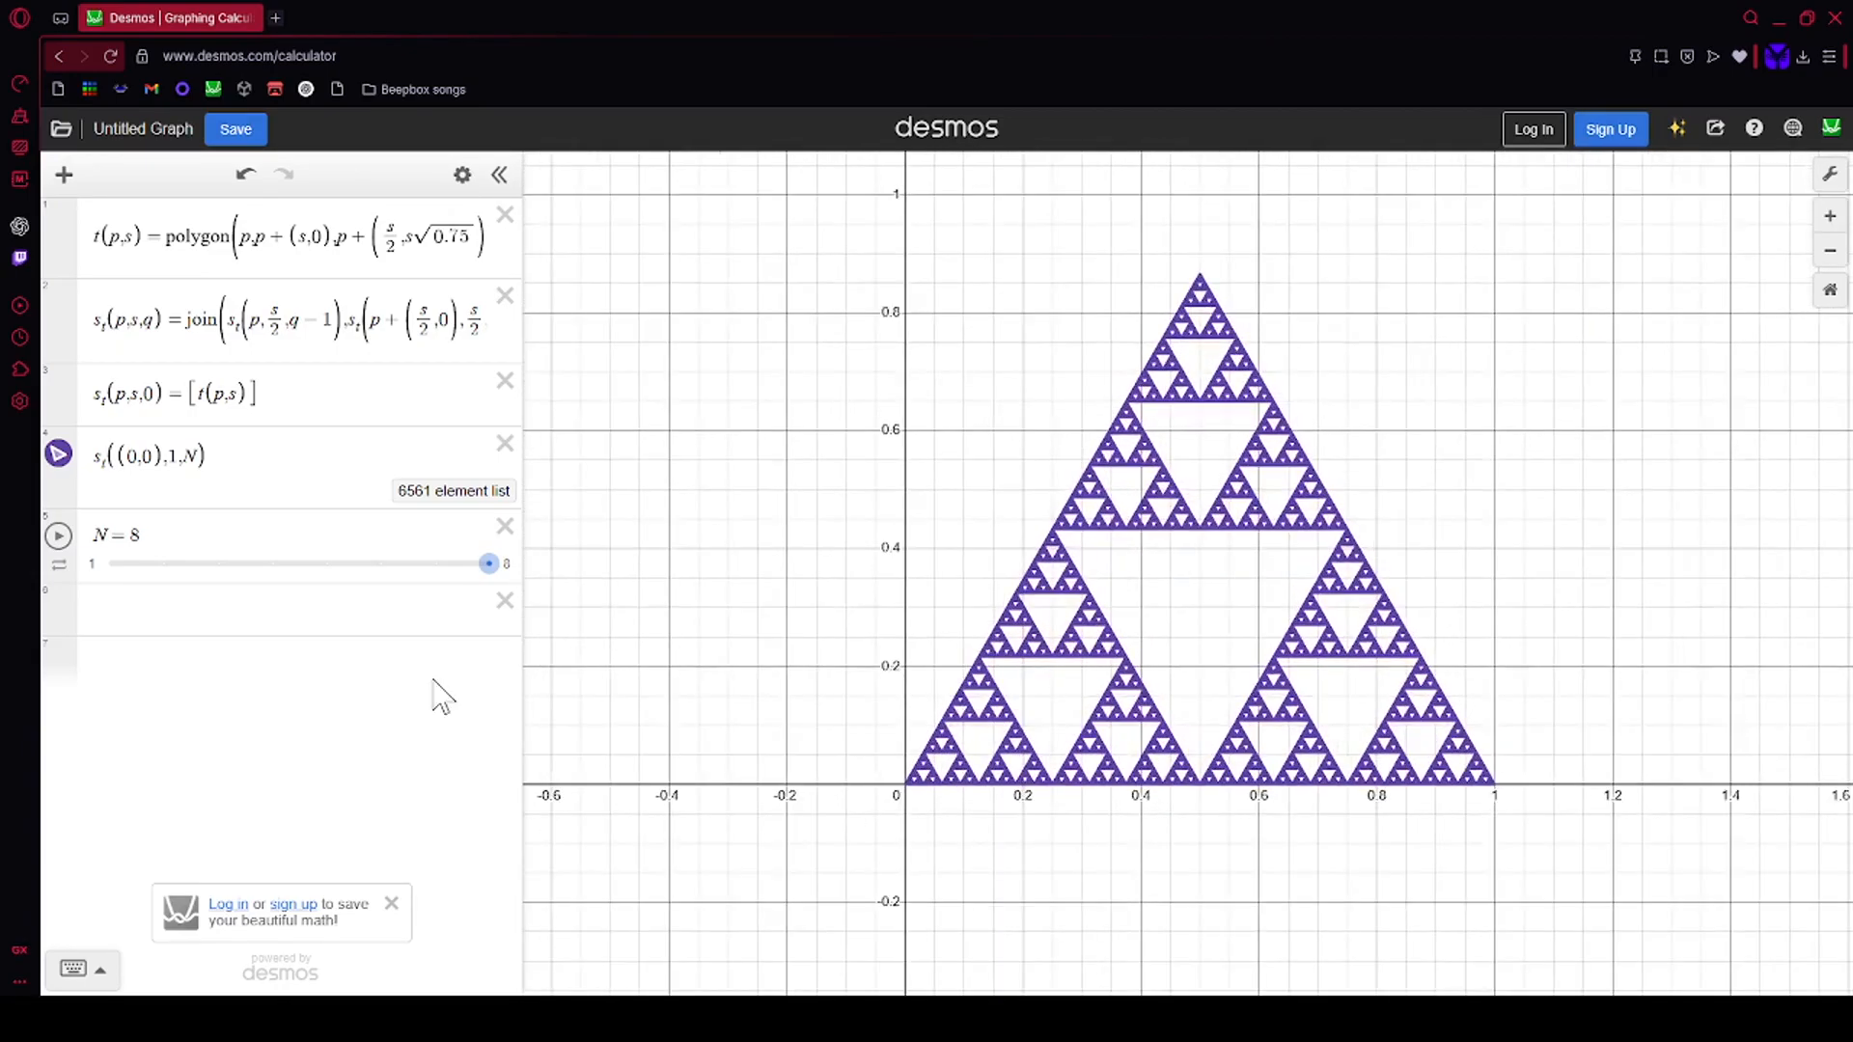
Step: Set N to 7
click(189, 526)
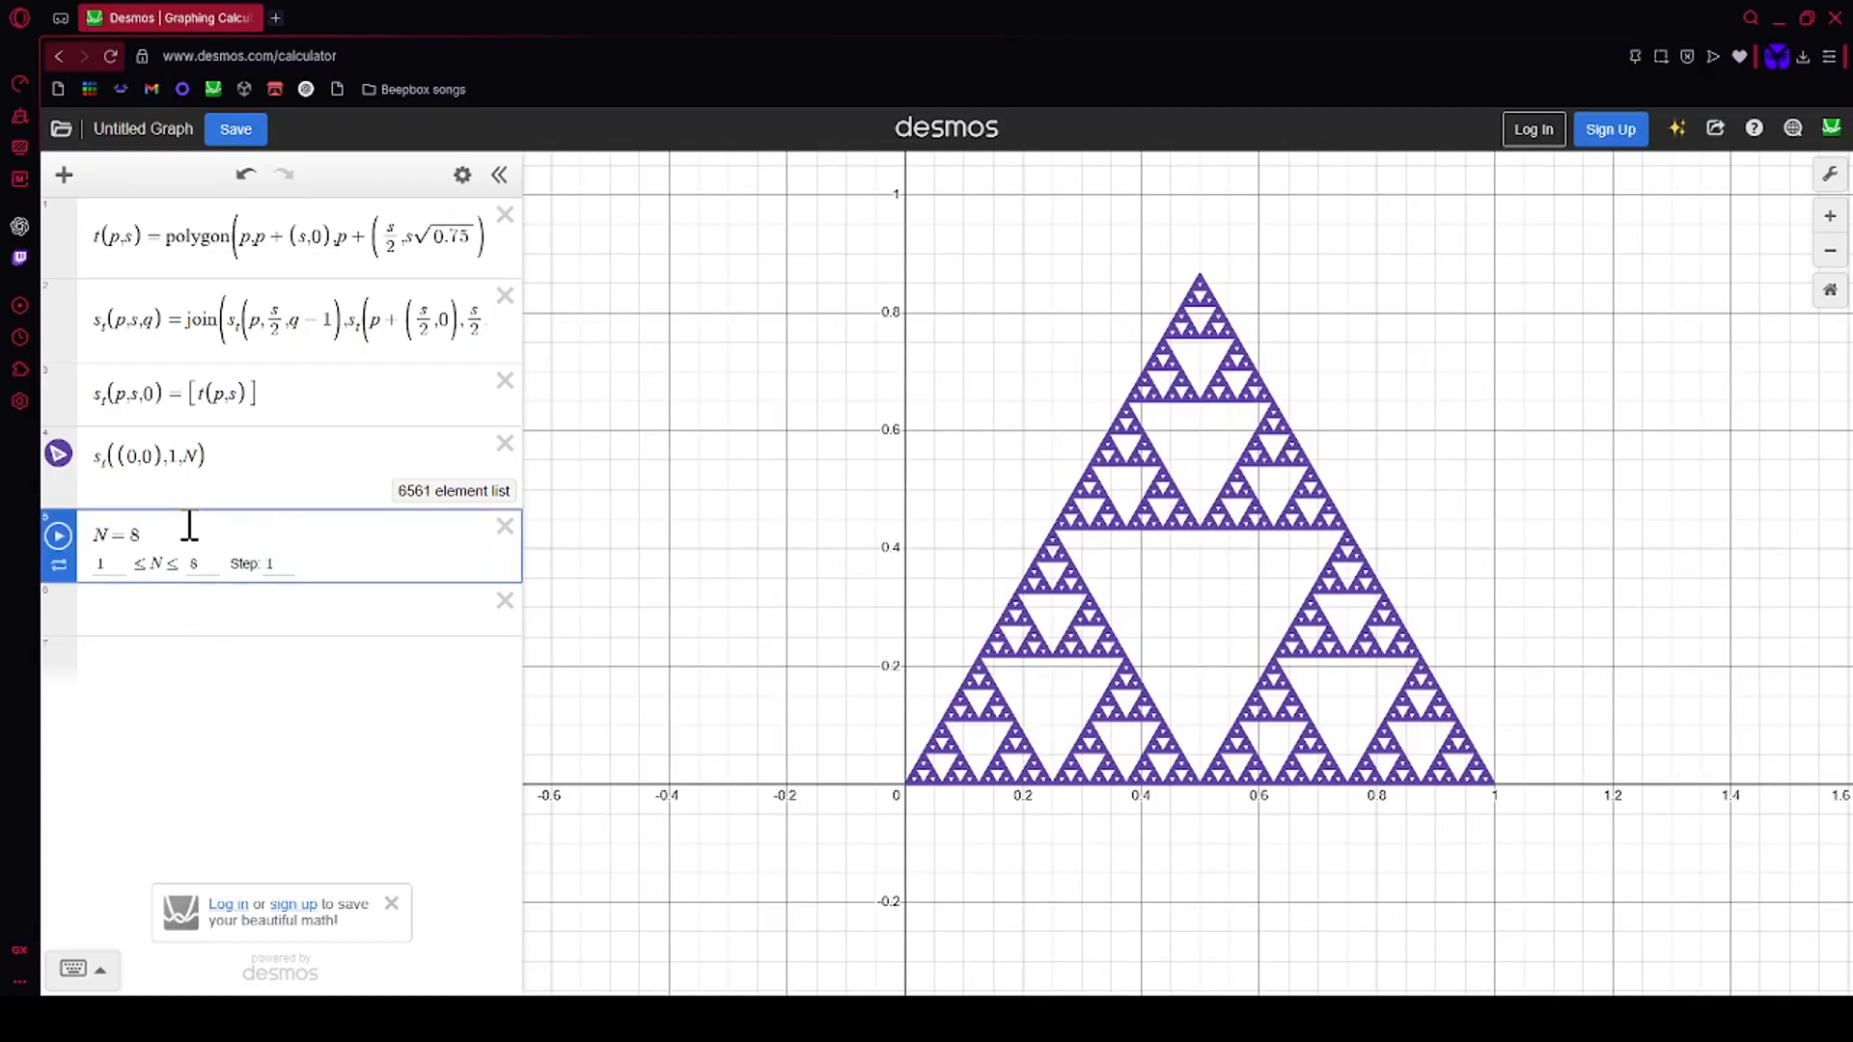
key(BackSpace)
text(7)
Step: Hide the outlines of the s_t graph, color it black with fill opacity 1, and raise N to 8
click(462, 175)
click(59, 456)
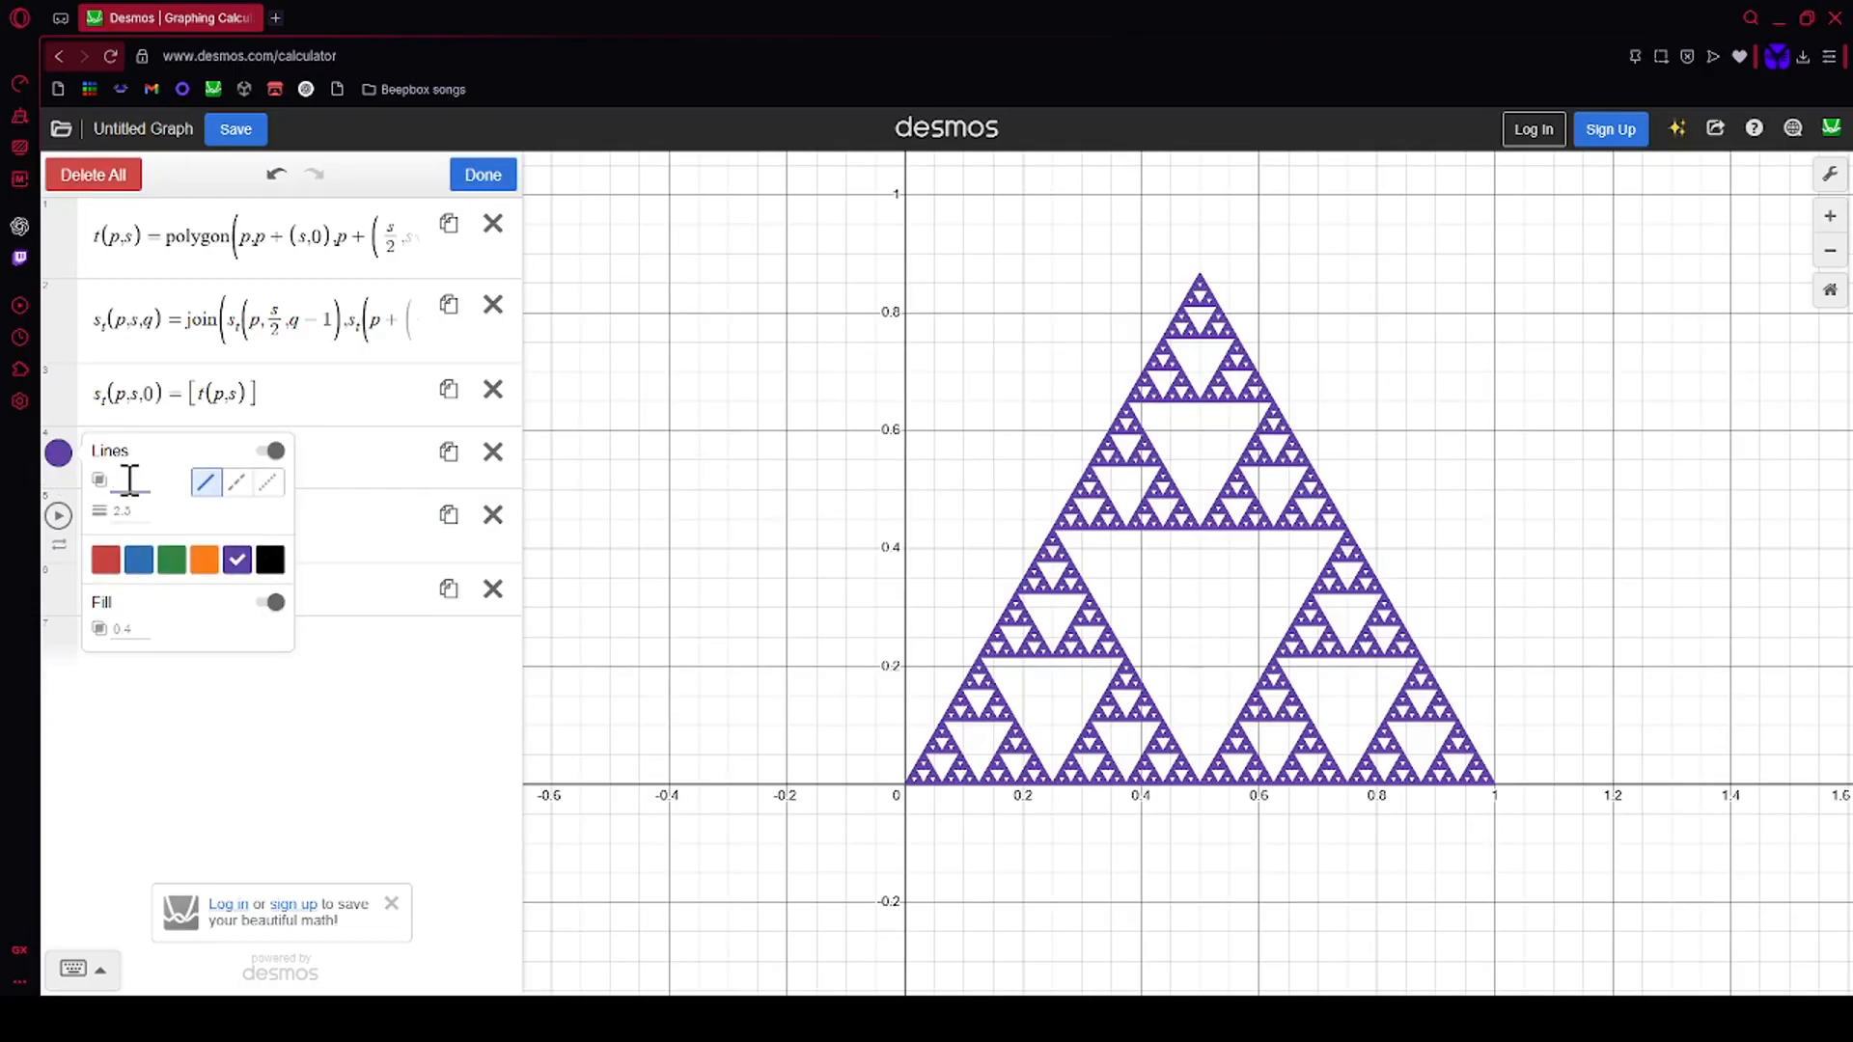
click(270, 450)
click(270, 563)
double_click(116, 517)
text(1)
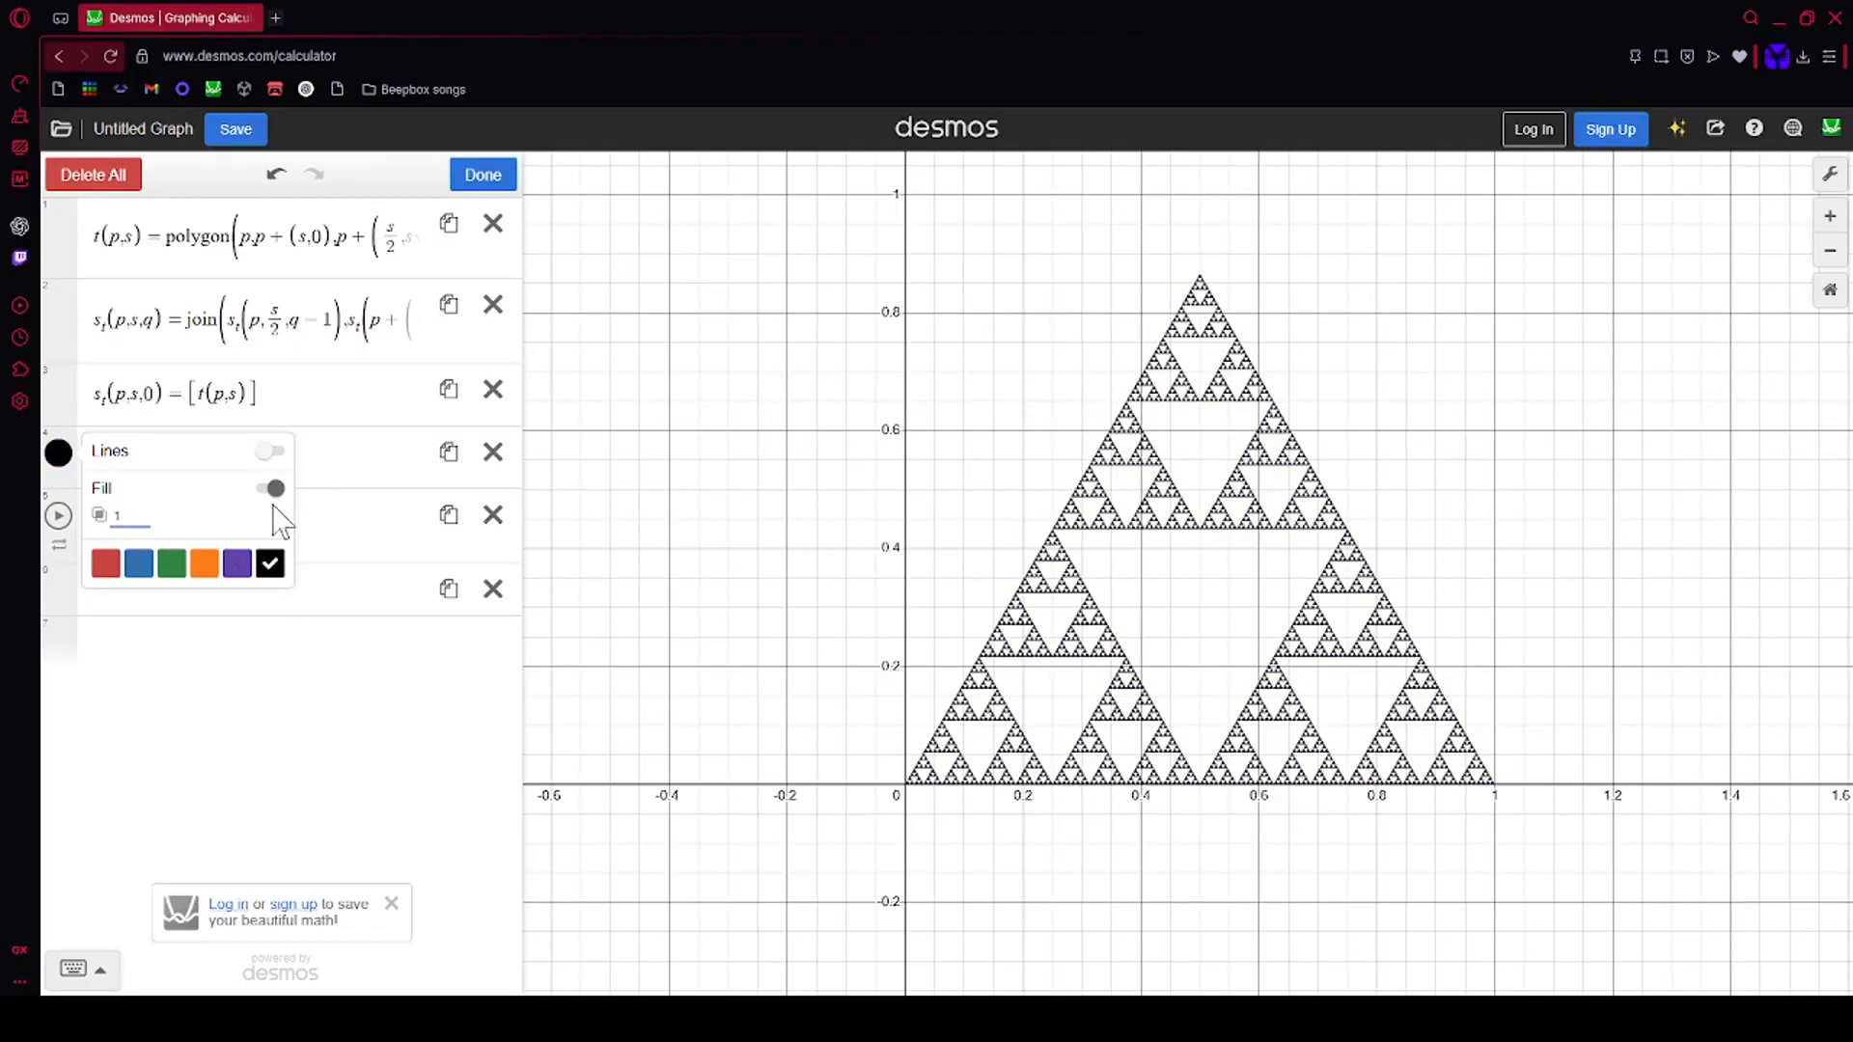
click(931, 534)
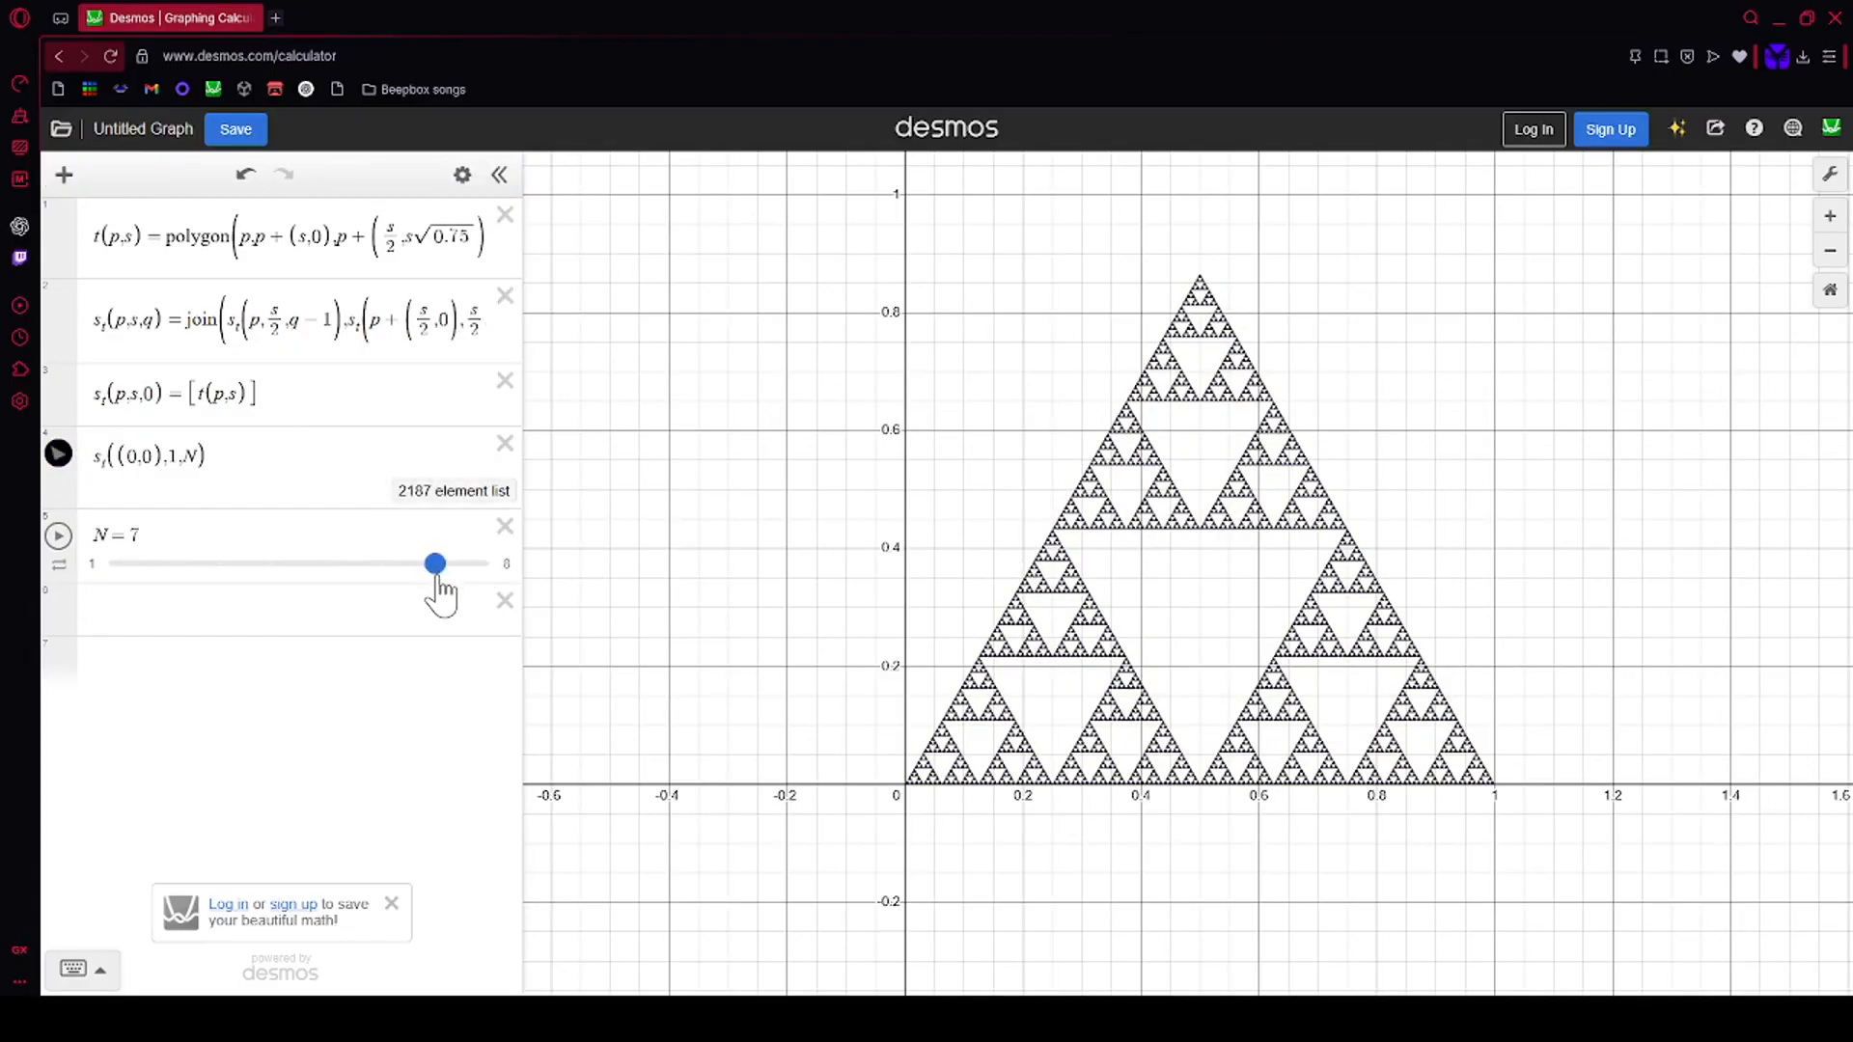
drag(460, 567, 581, 527)
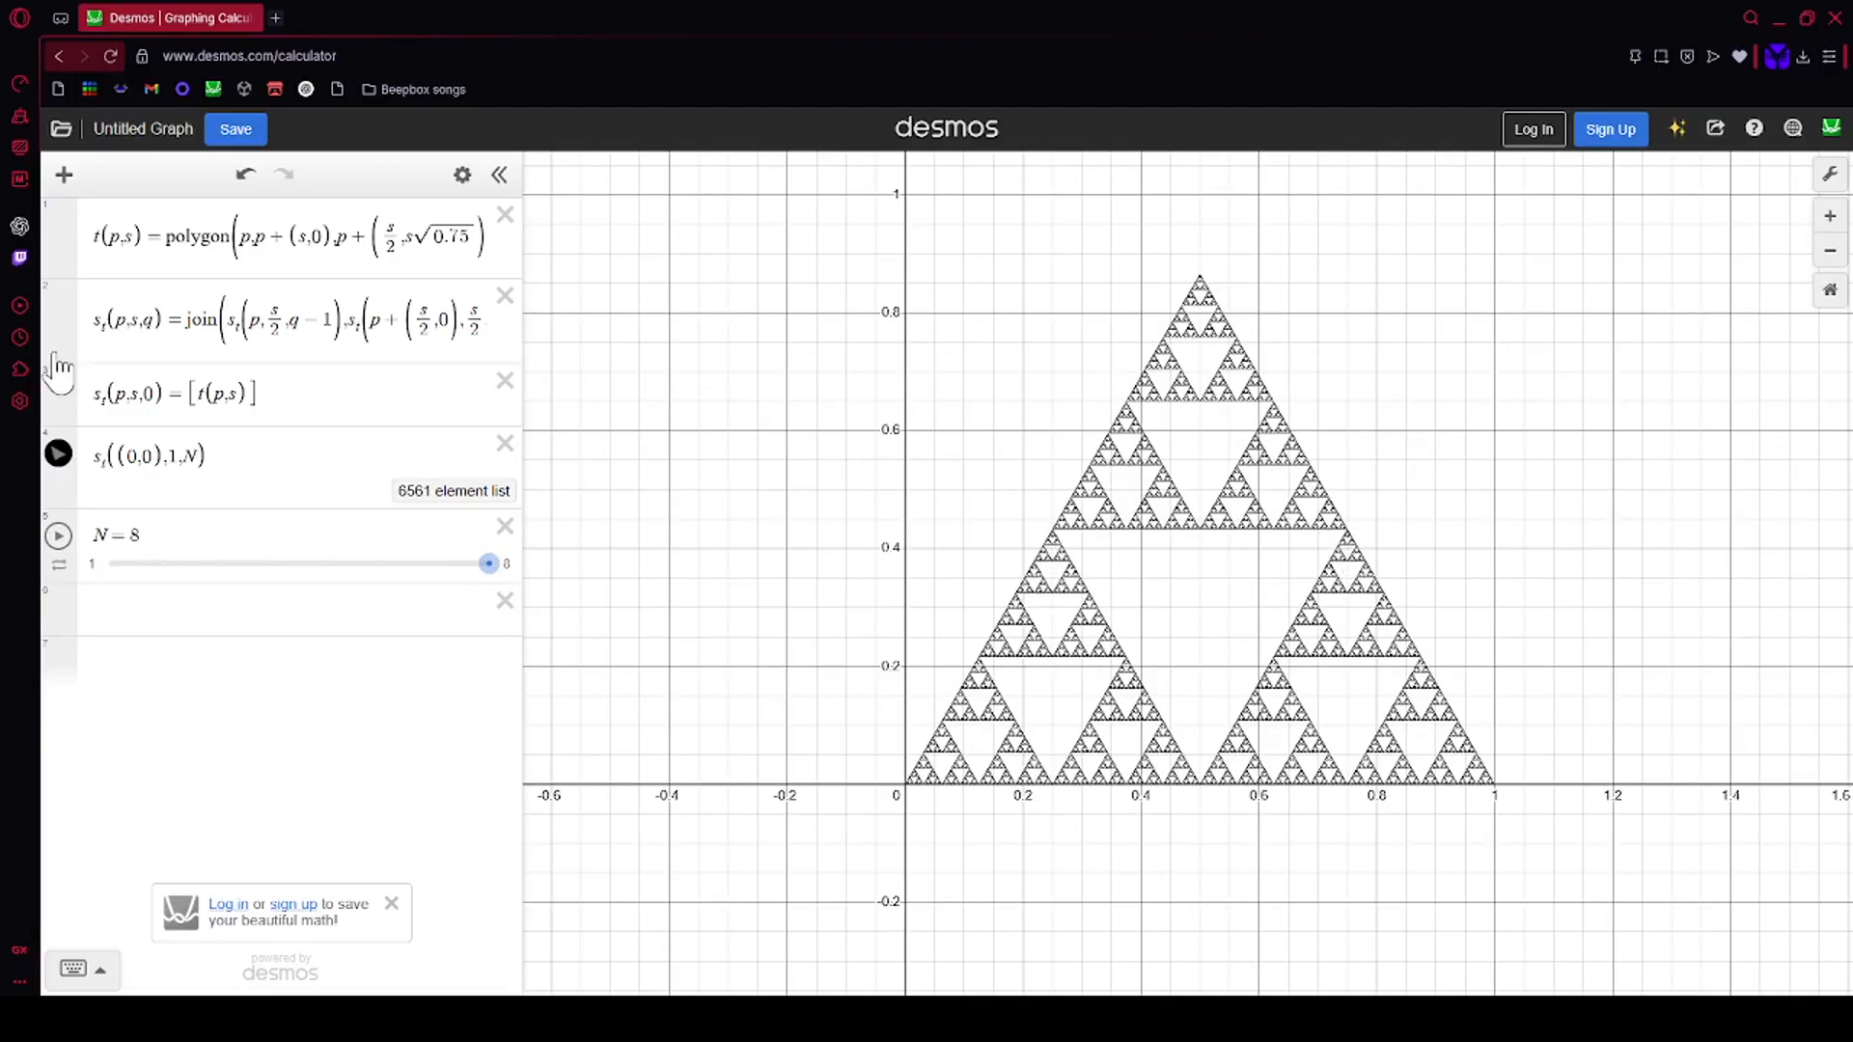
Step: Replace the third vertex of the polygon in t(p,s) with p+(s,s)
drag(214, 318, 743, 325)
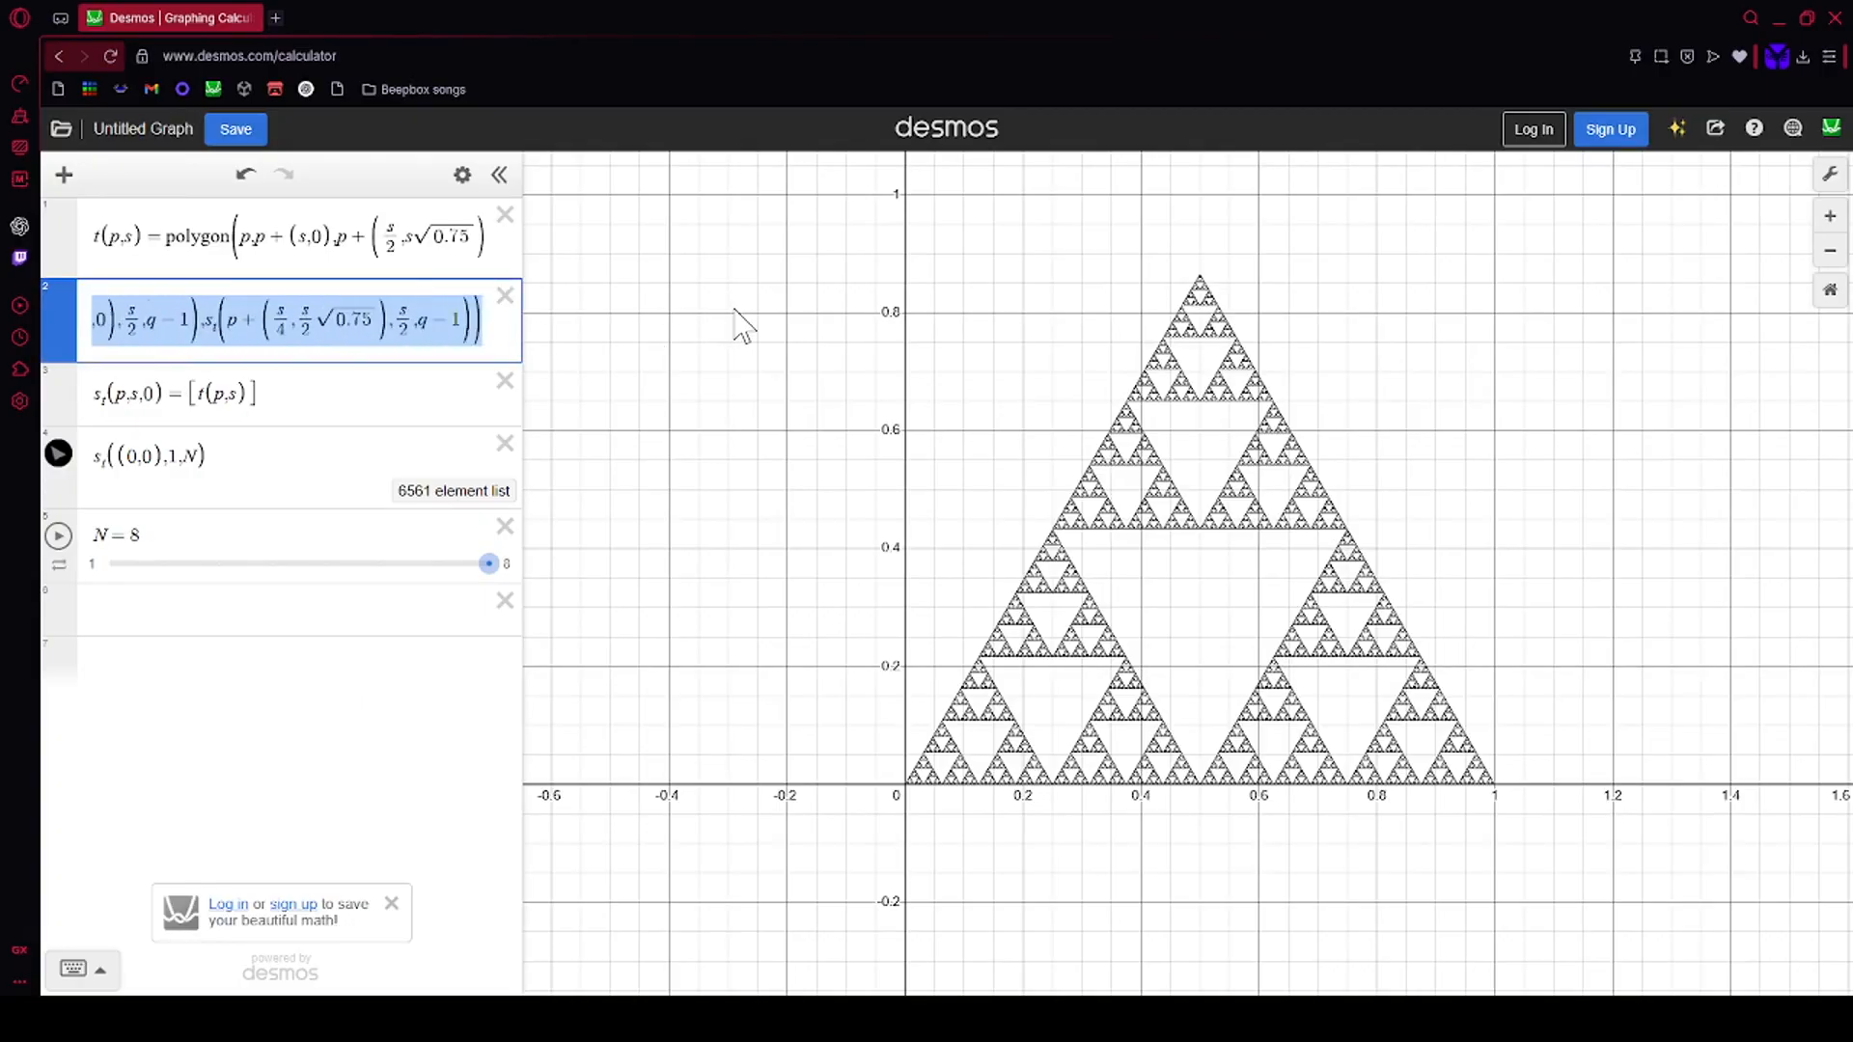
click(429, 320)
click(100, 231)
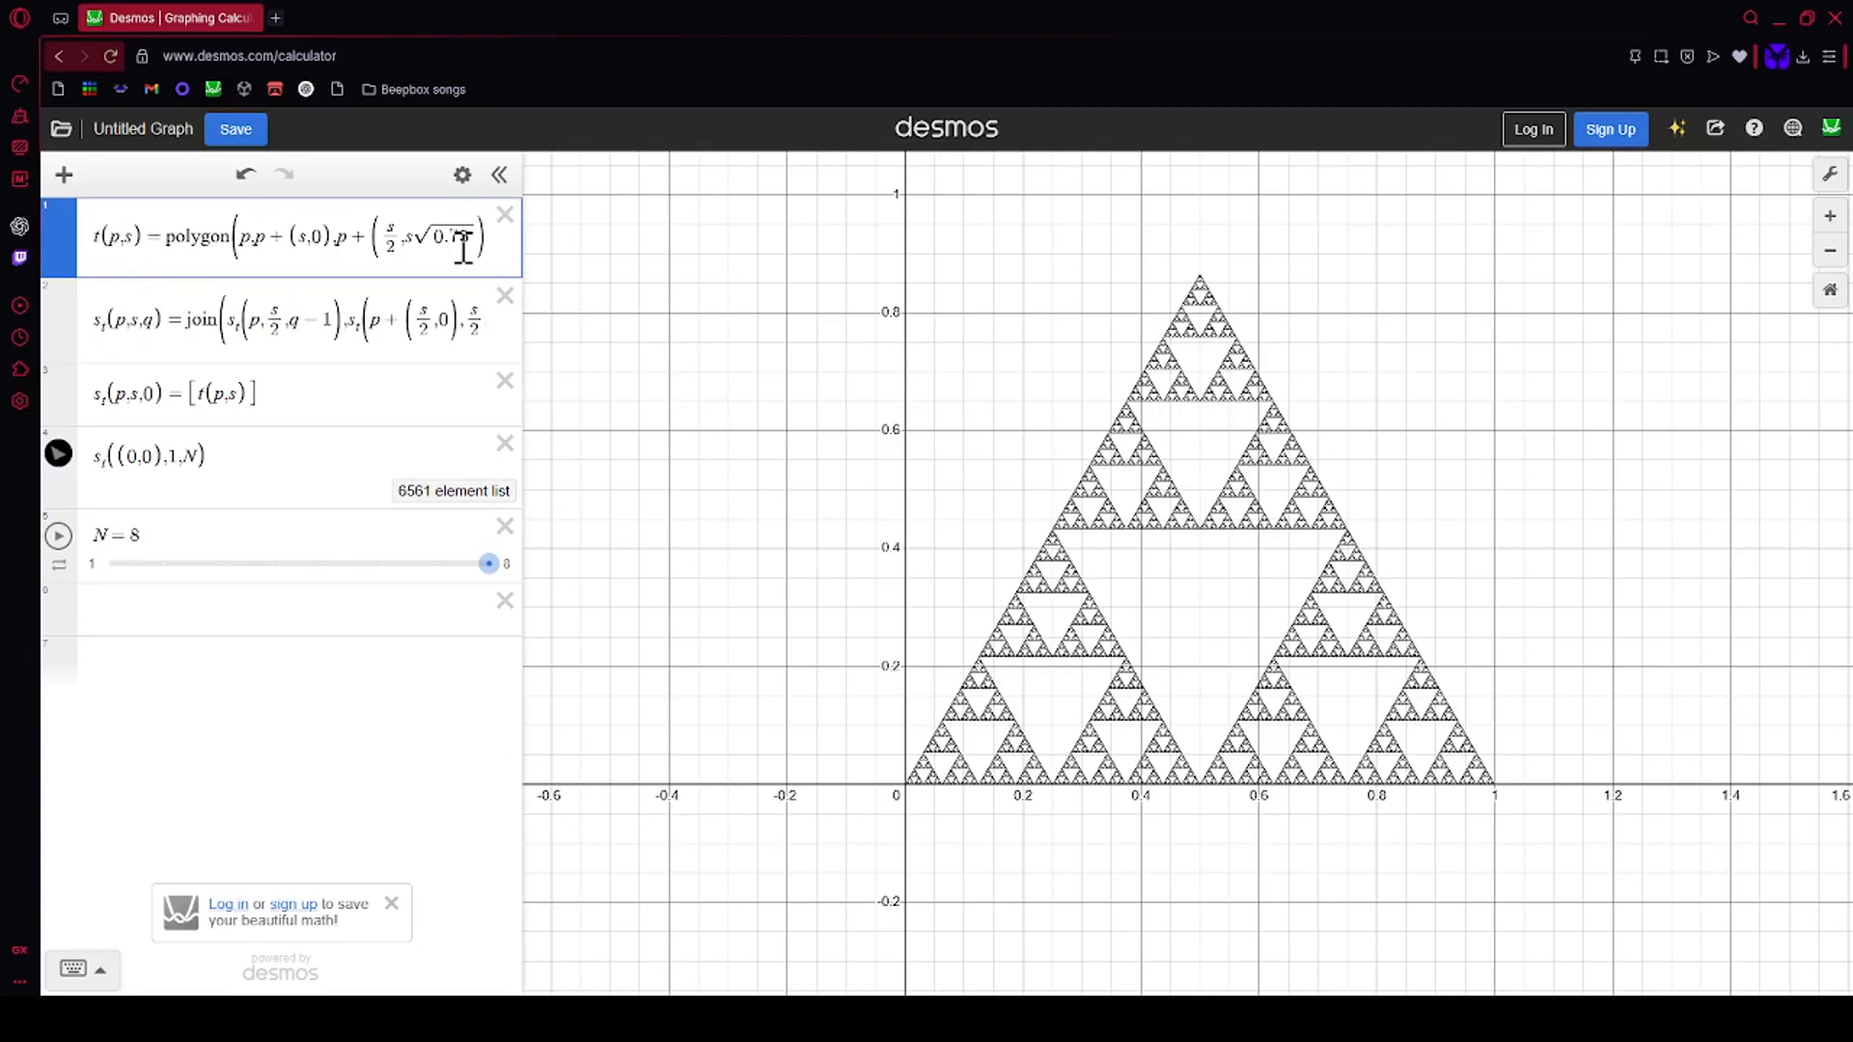
key(Right)
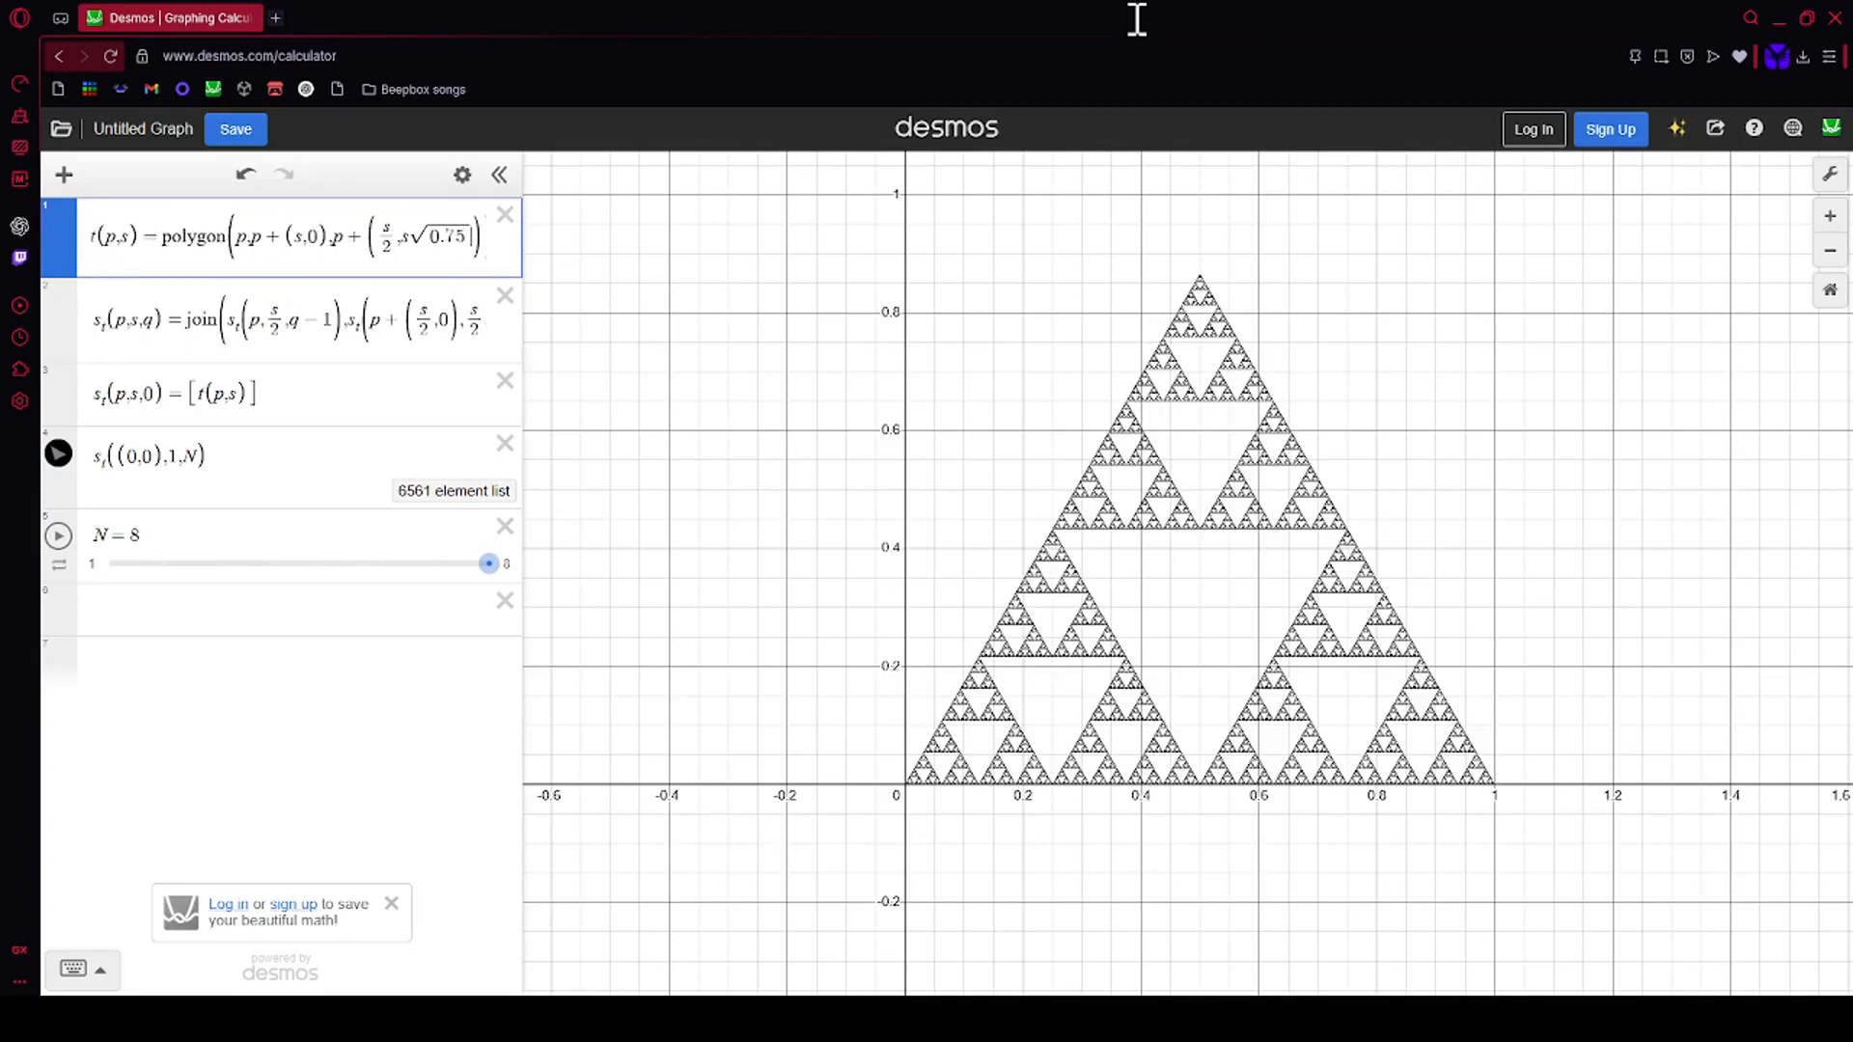
key(Right)
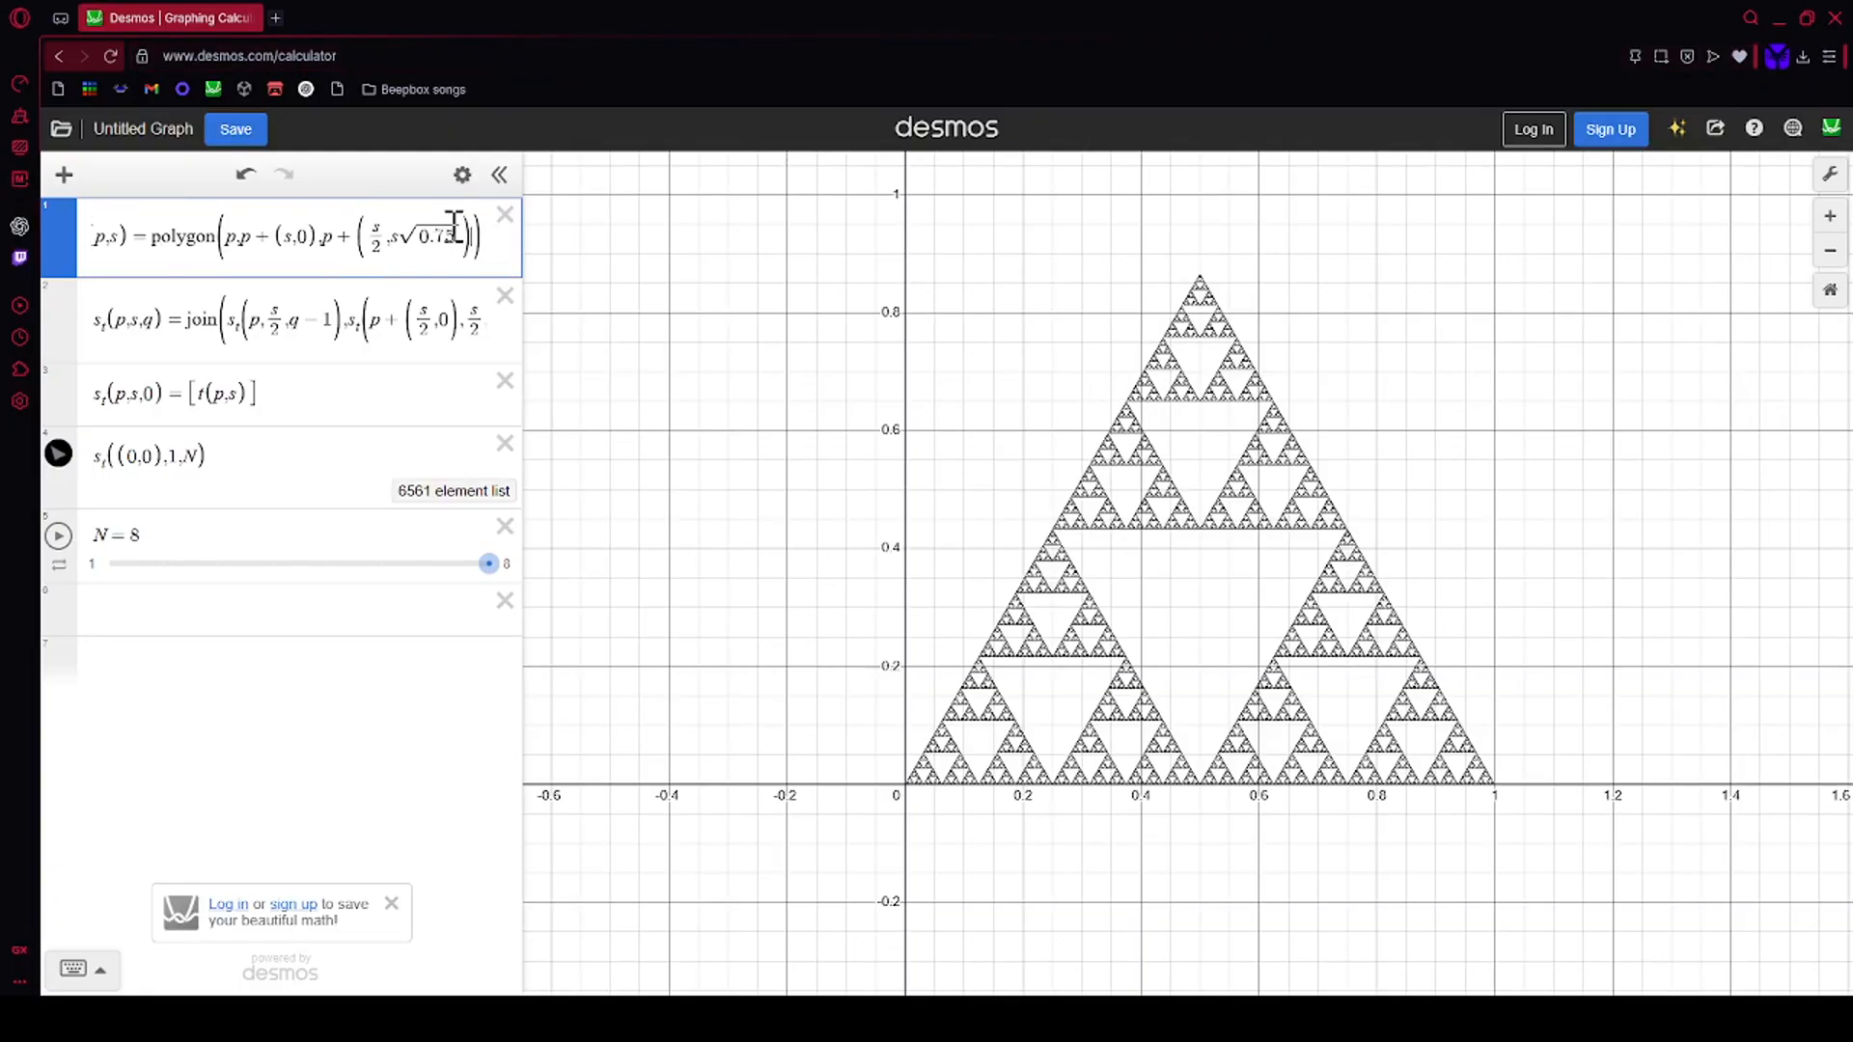
drag(459, 231, 394, 229)
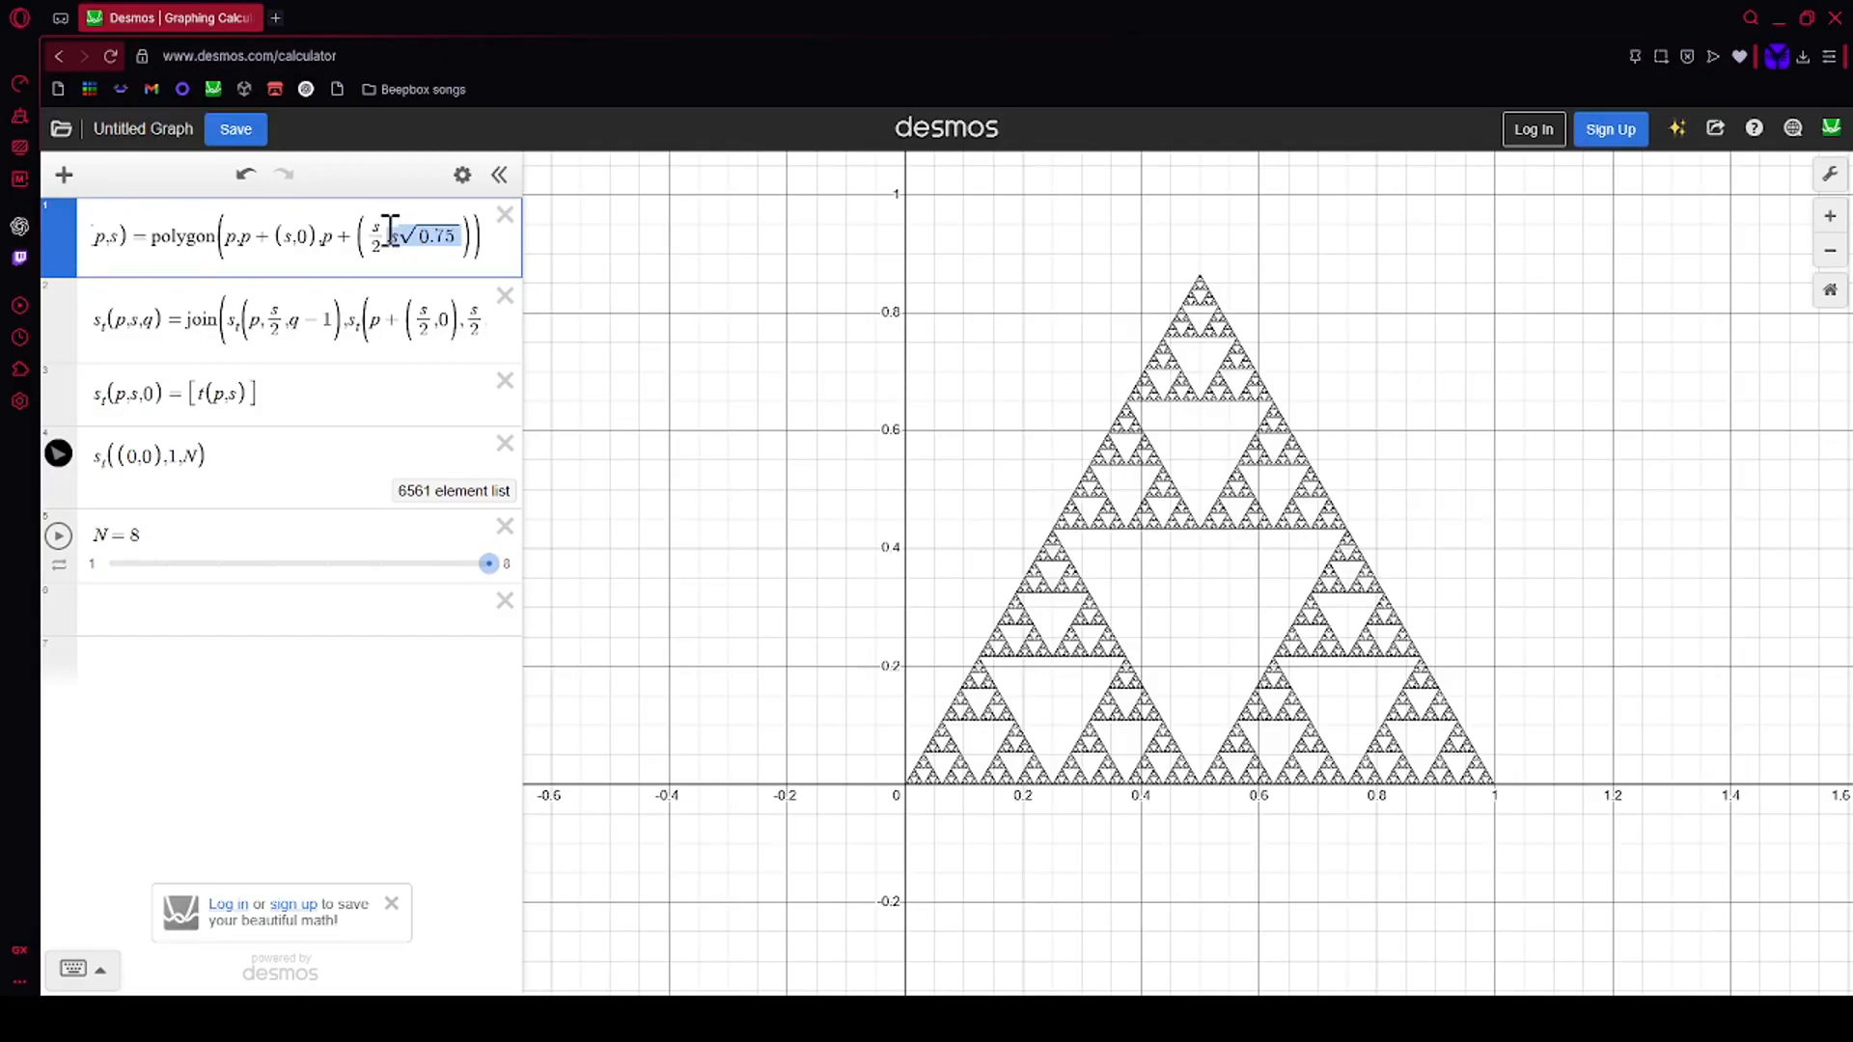
text(1/2)
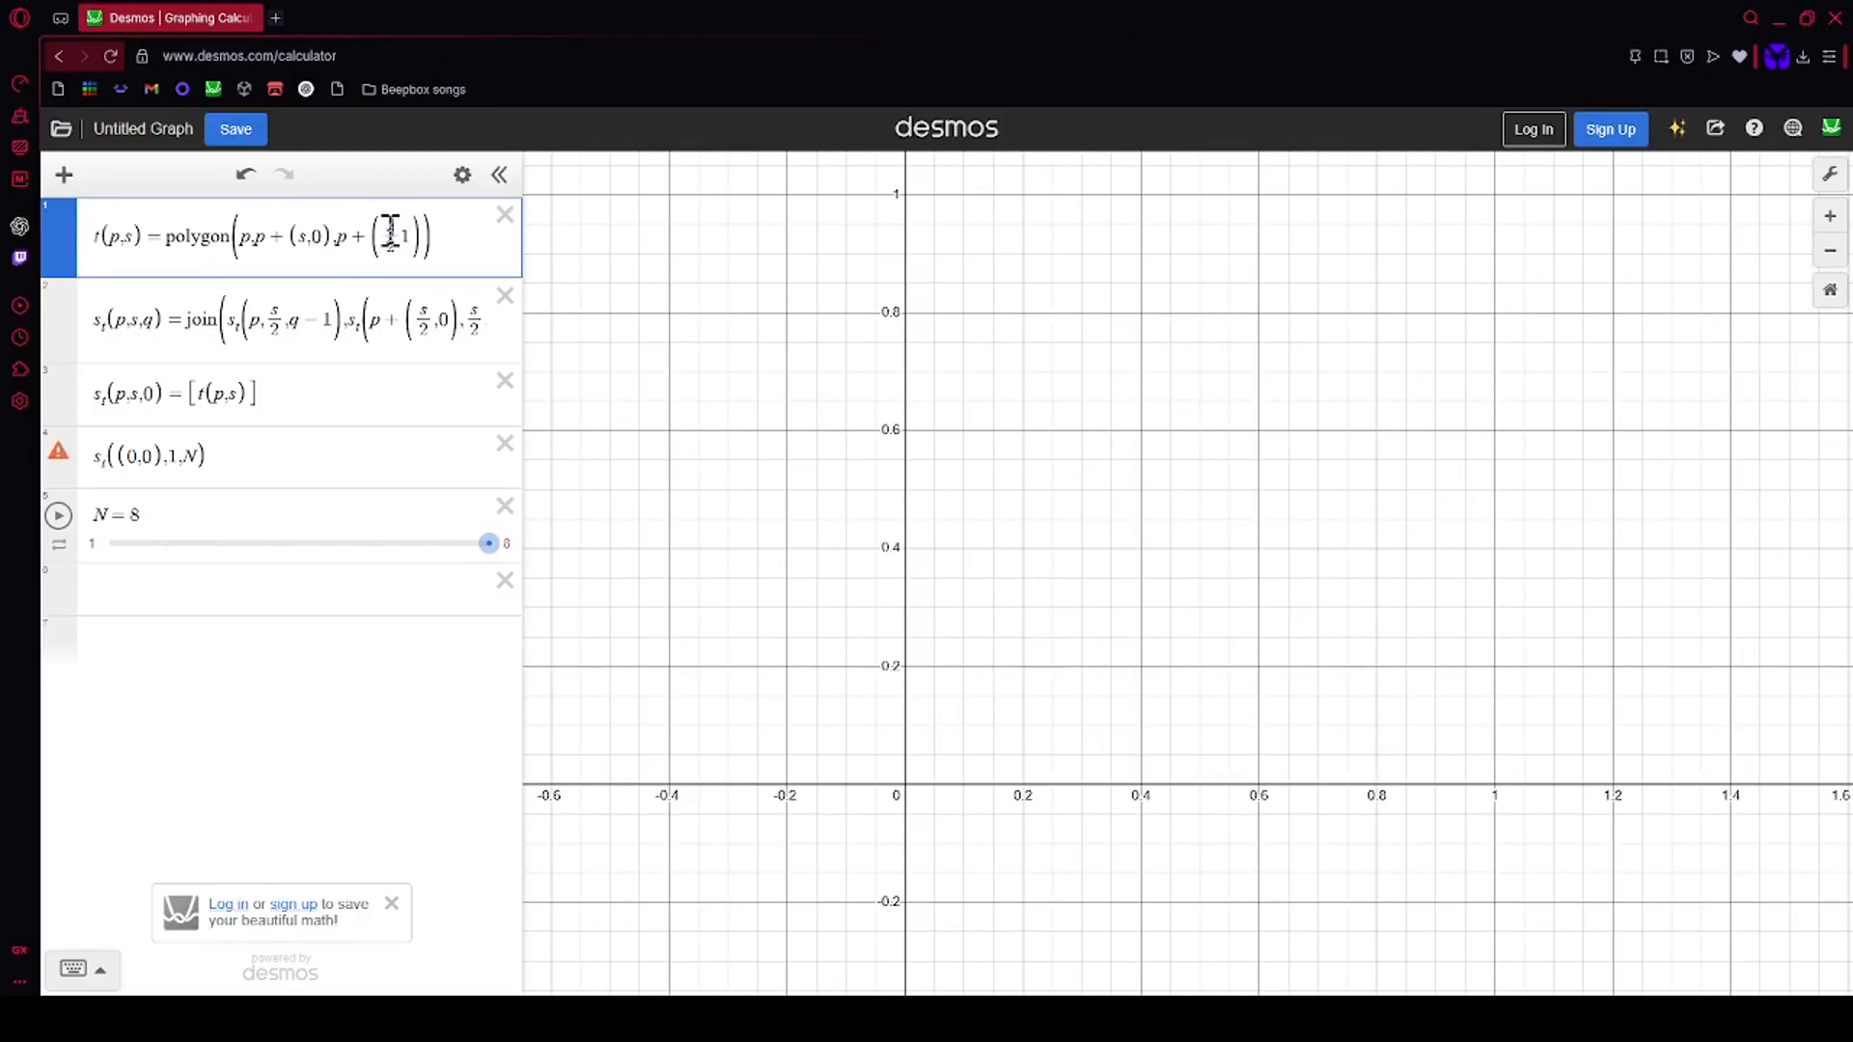
text(s)
key(BackSpace)
key(BackSpace)
key(BackSpace)
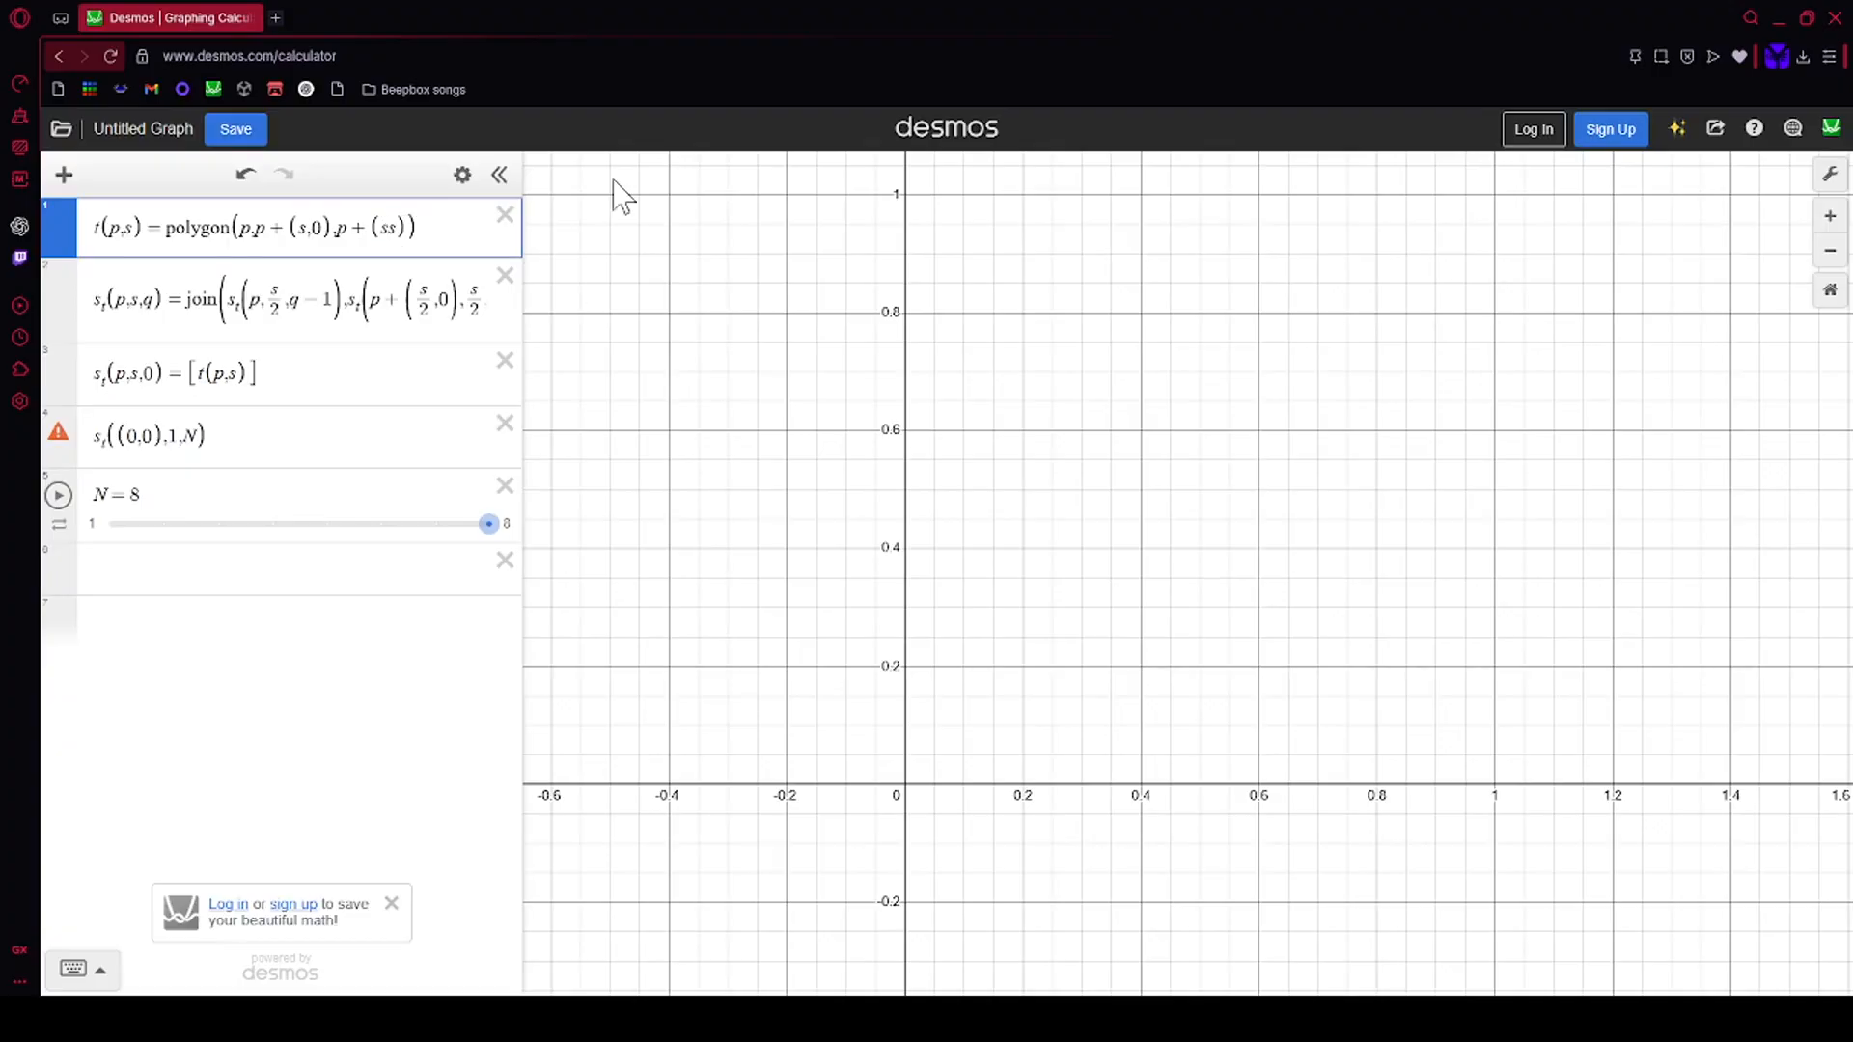
text(,0),p+(s)
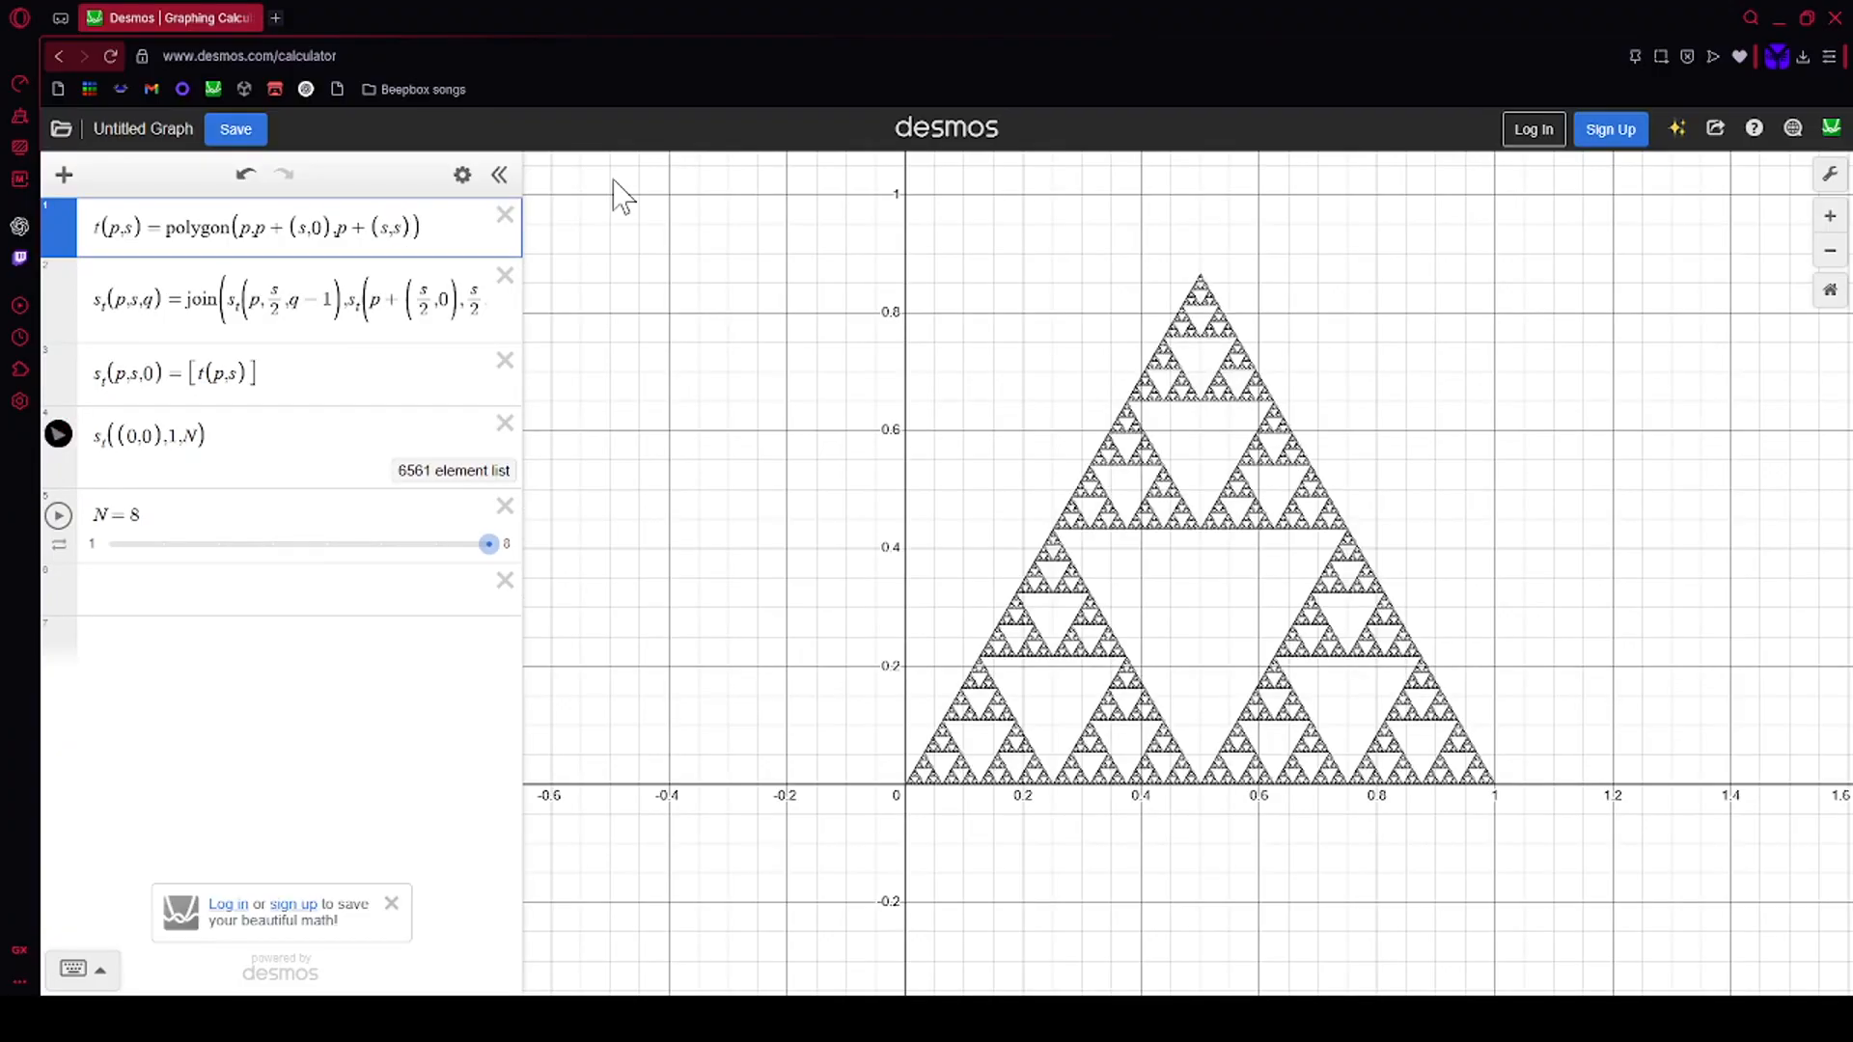
Step: Add a fourth vertex p+(0,s) to the polygon in t(p,s) to make it a square
text(,)
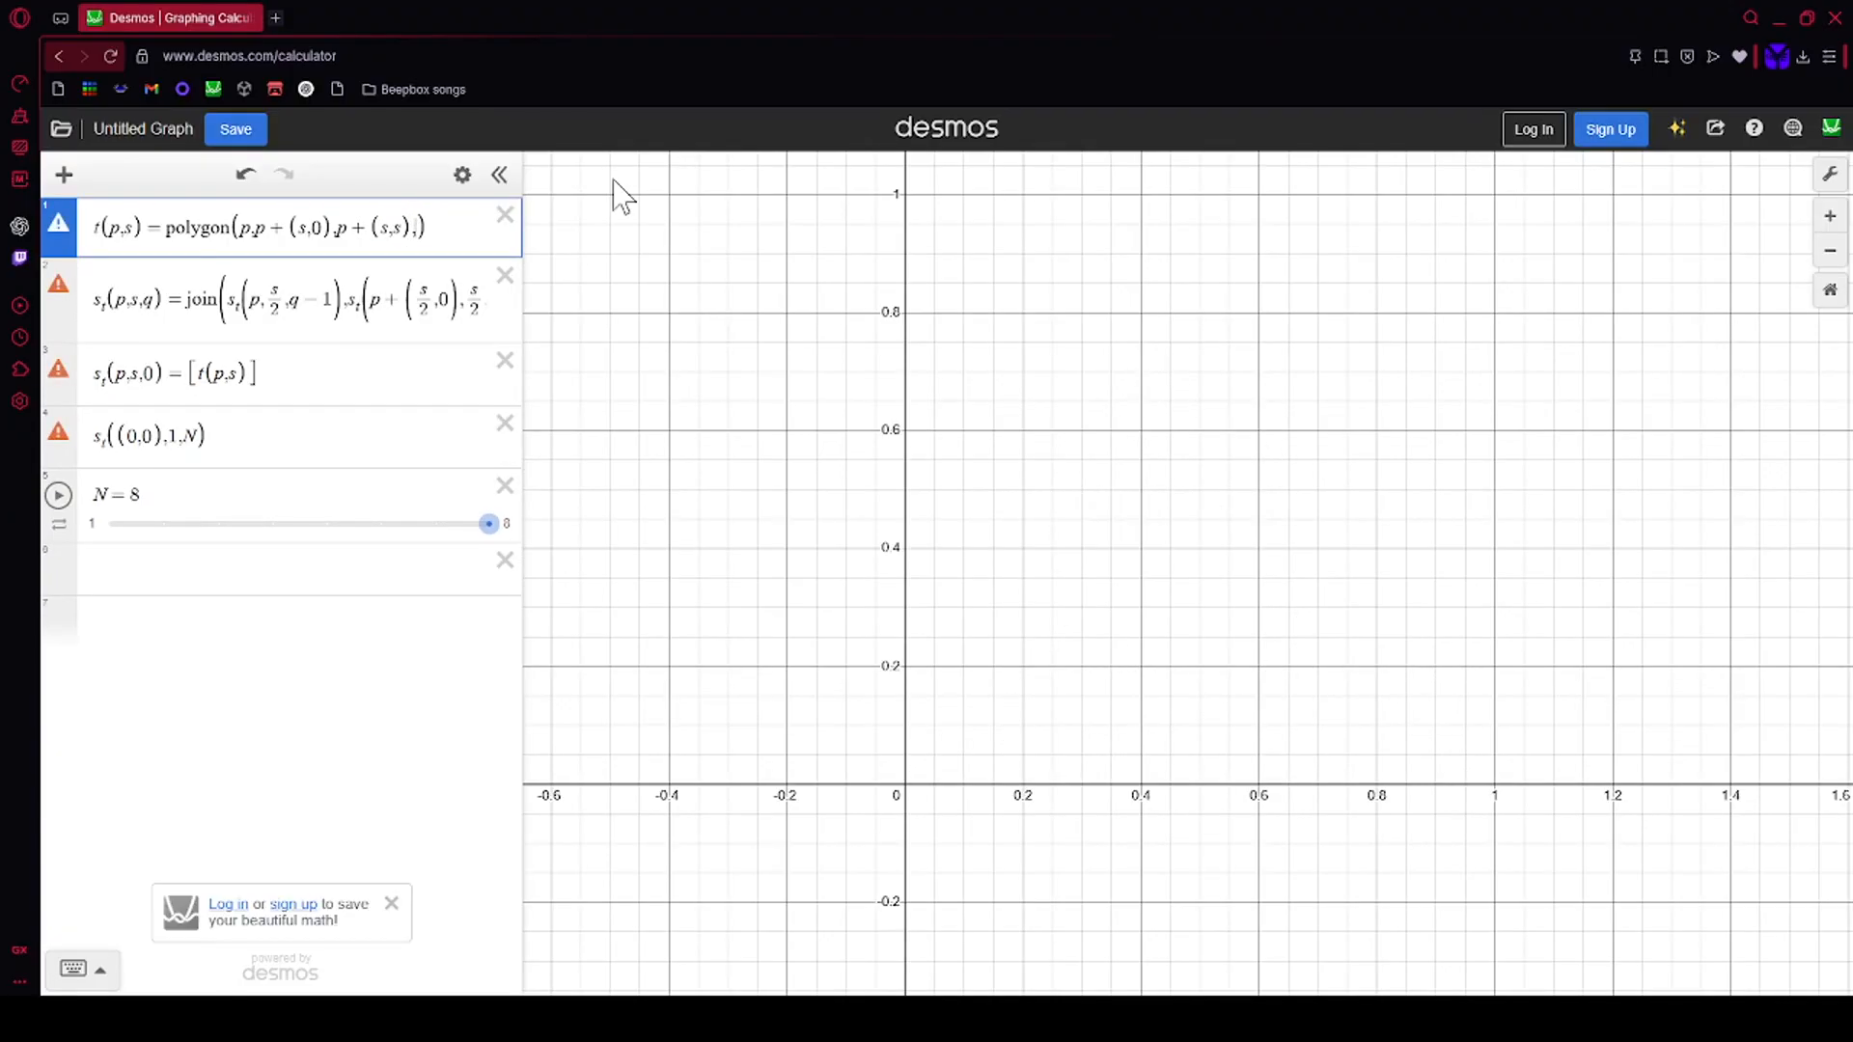
text(p )
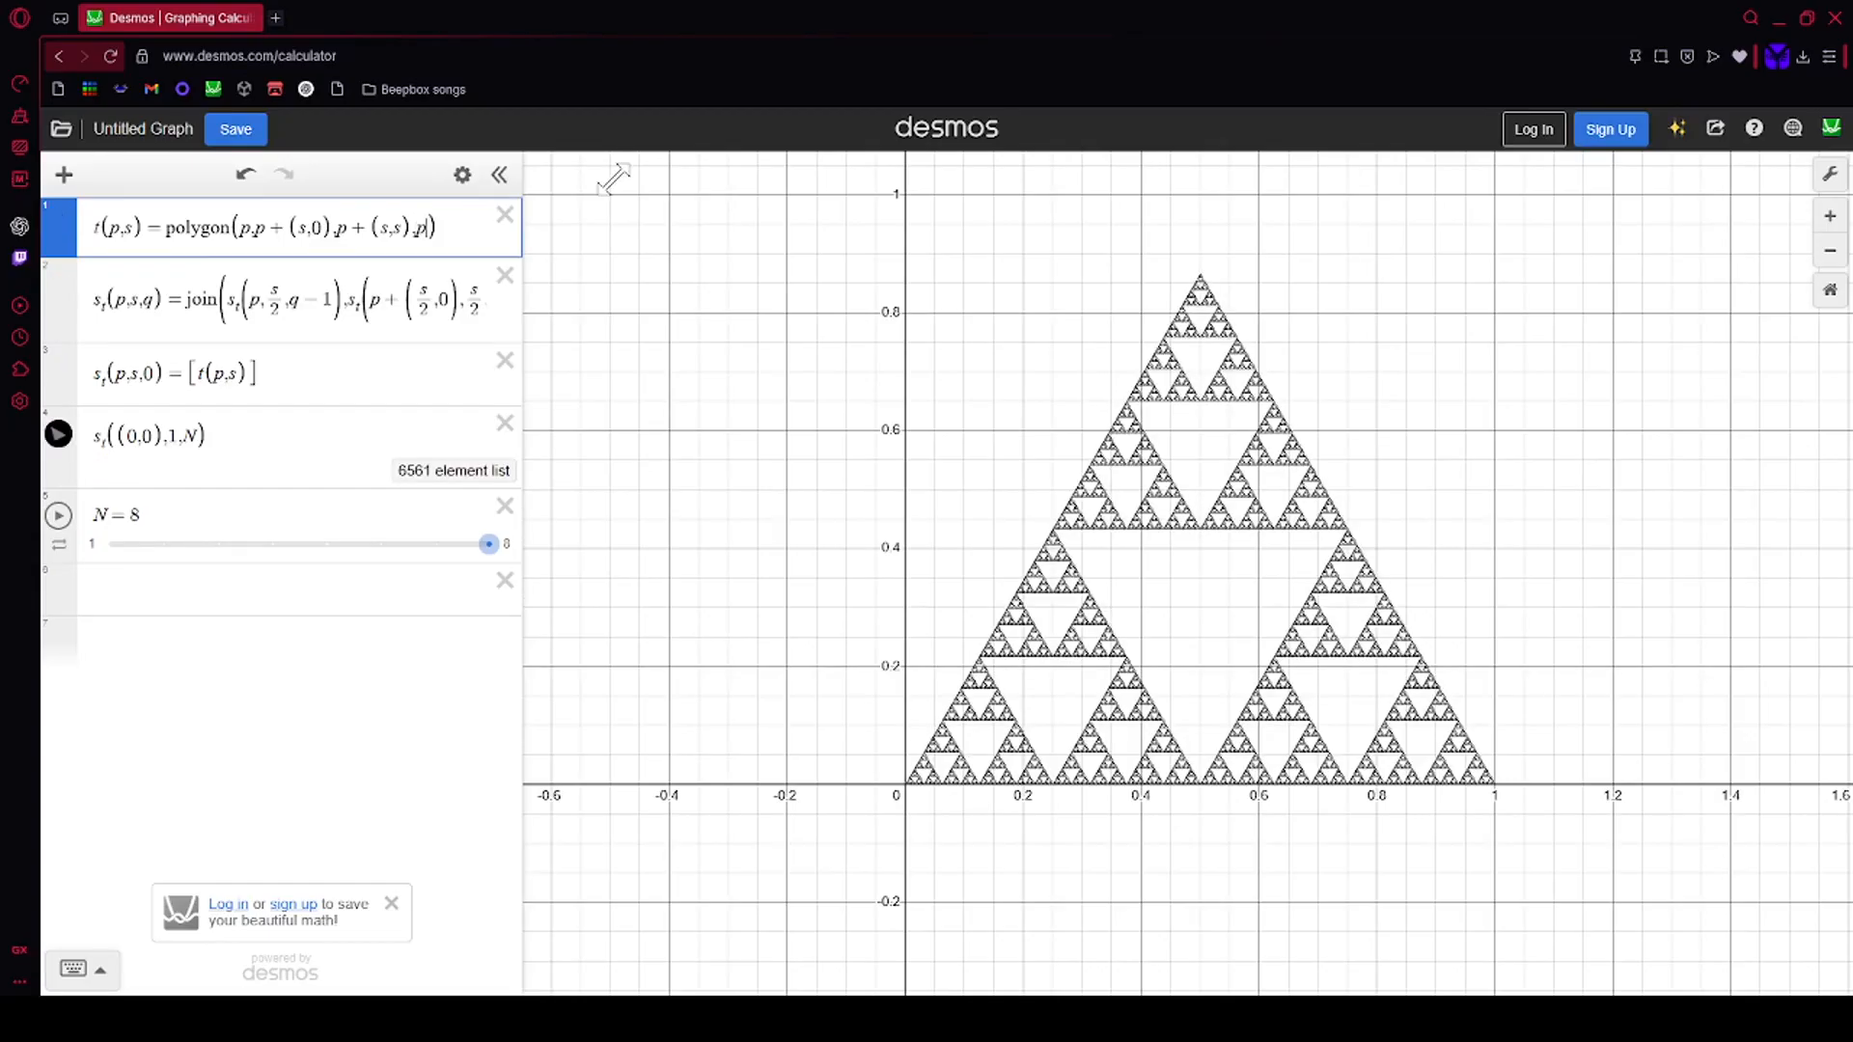
text(+ ()
key(Left)
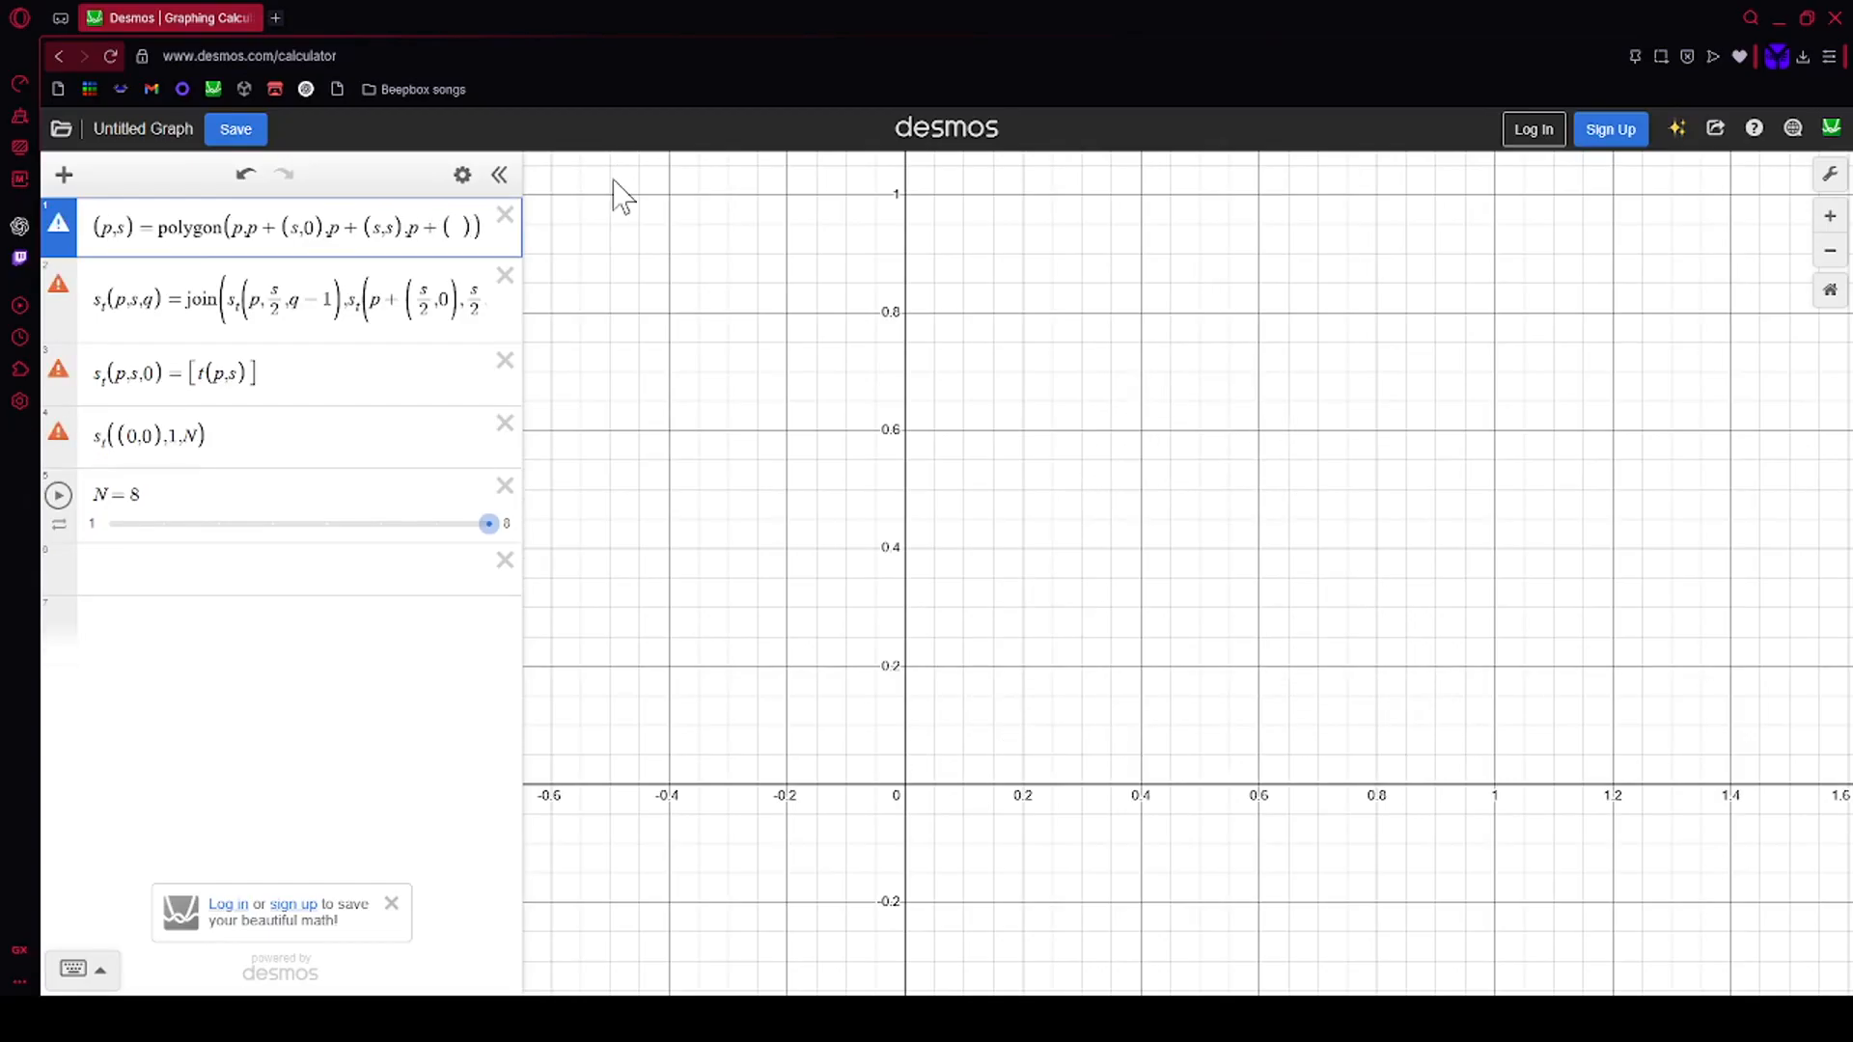
text(1,s)
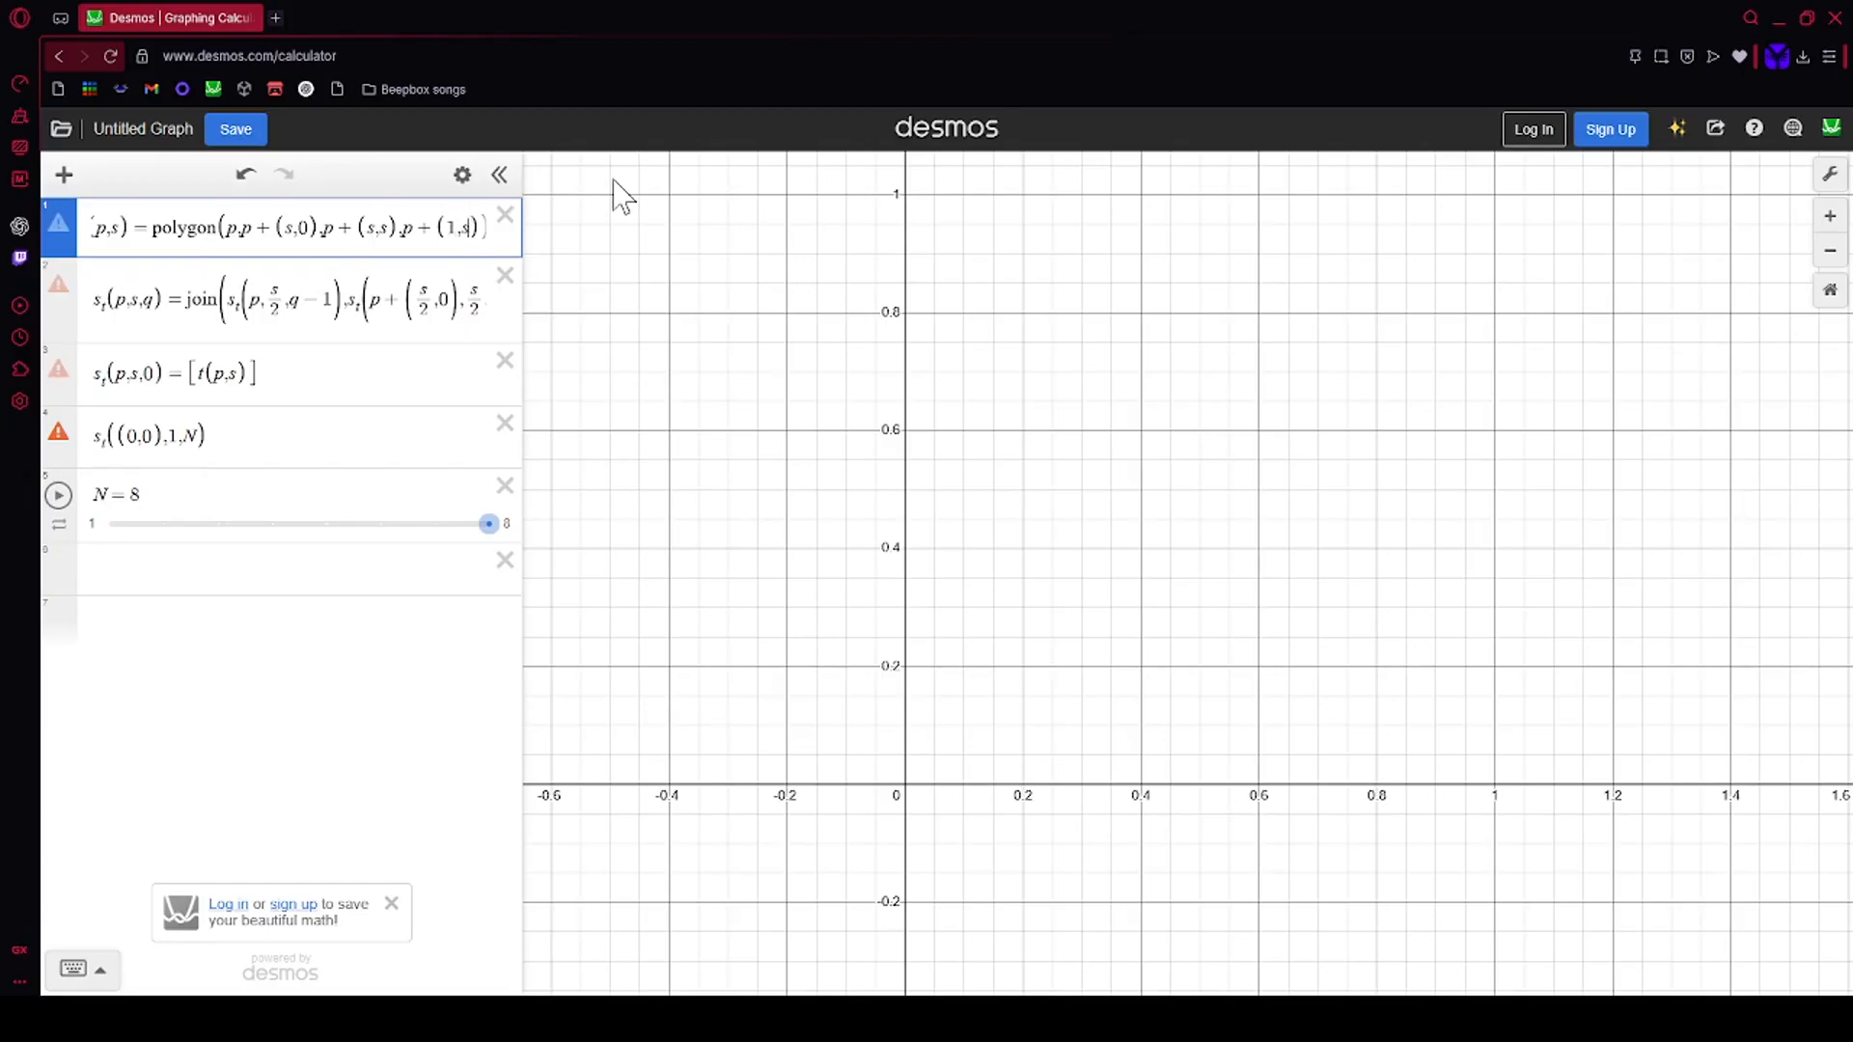
key(BackSpace)
key(BackSpace)
key(BackSpace)
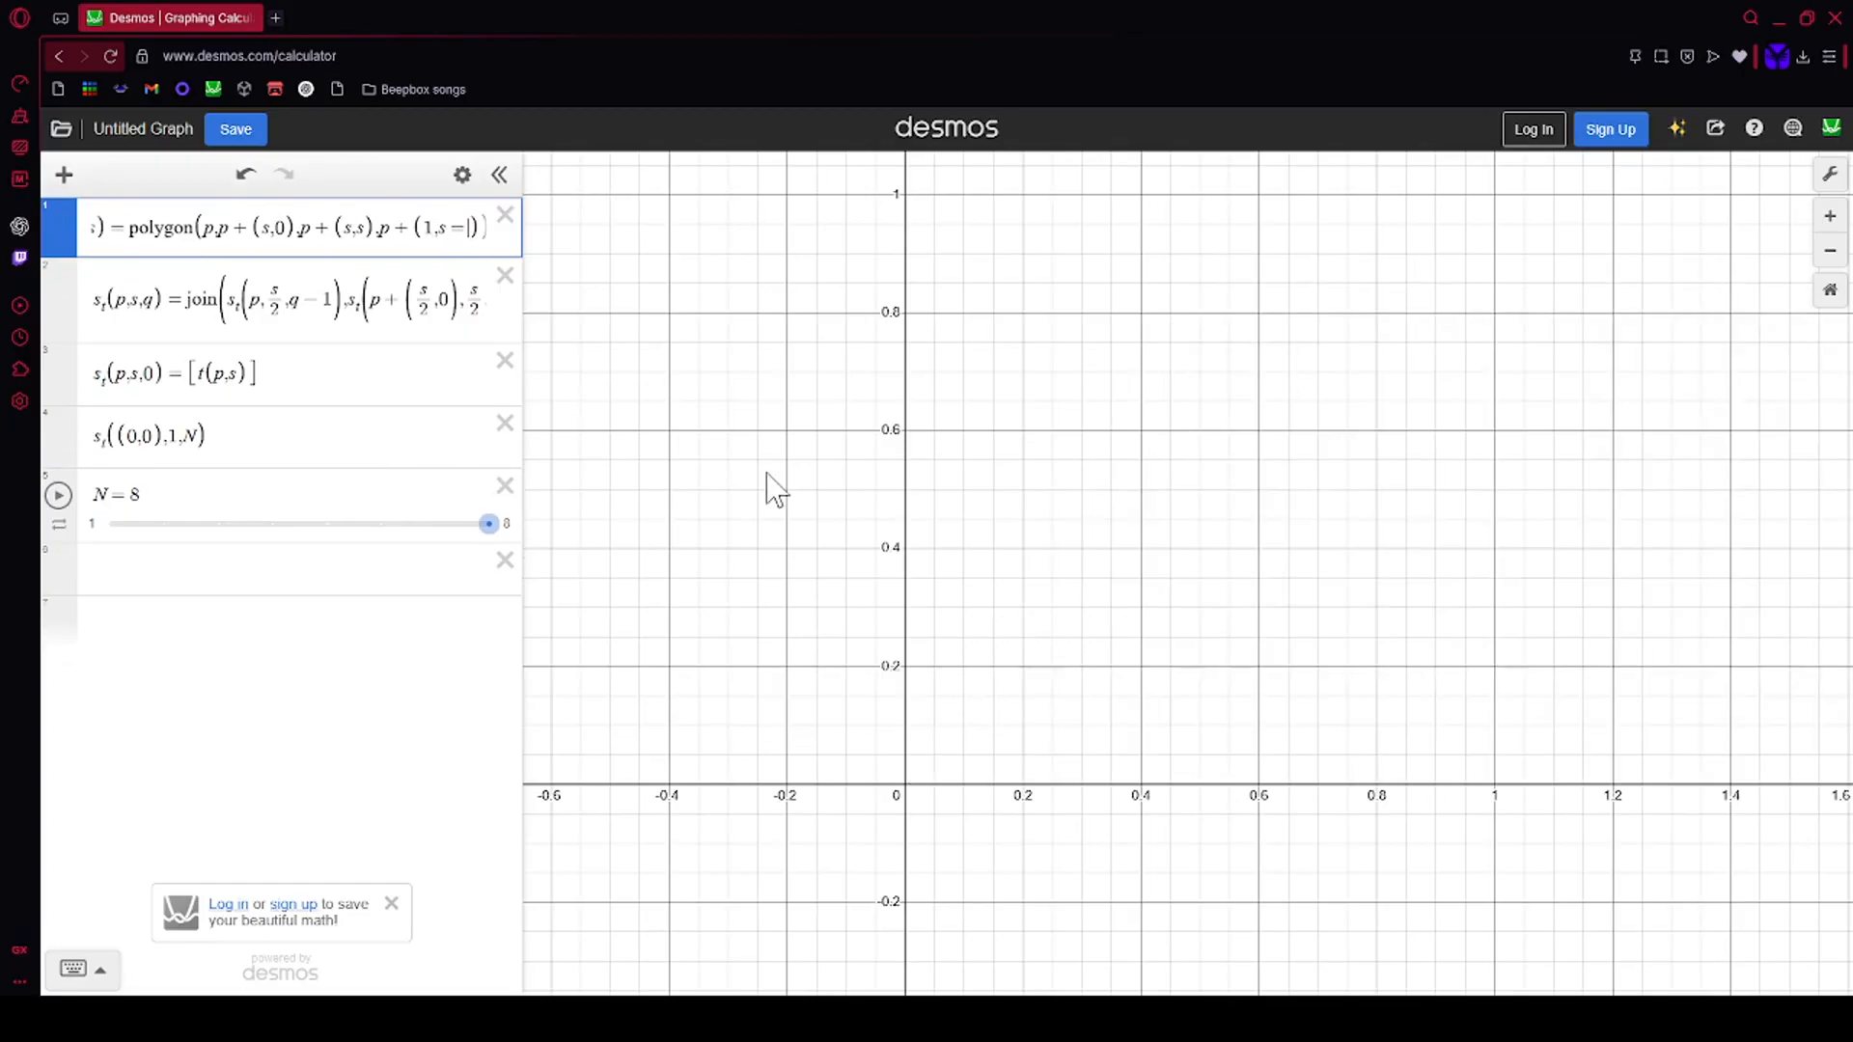
text(s,s)
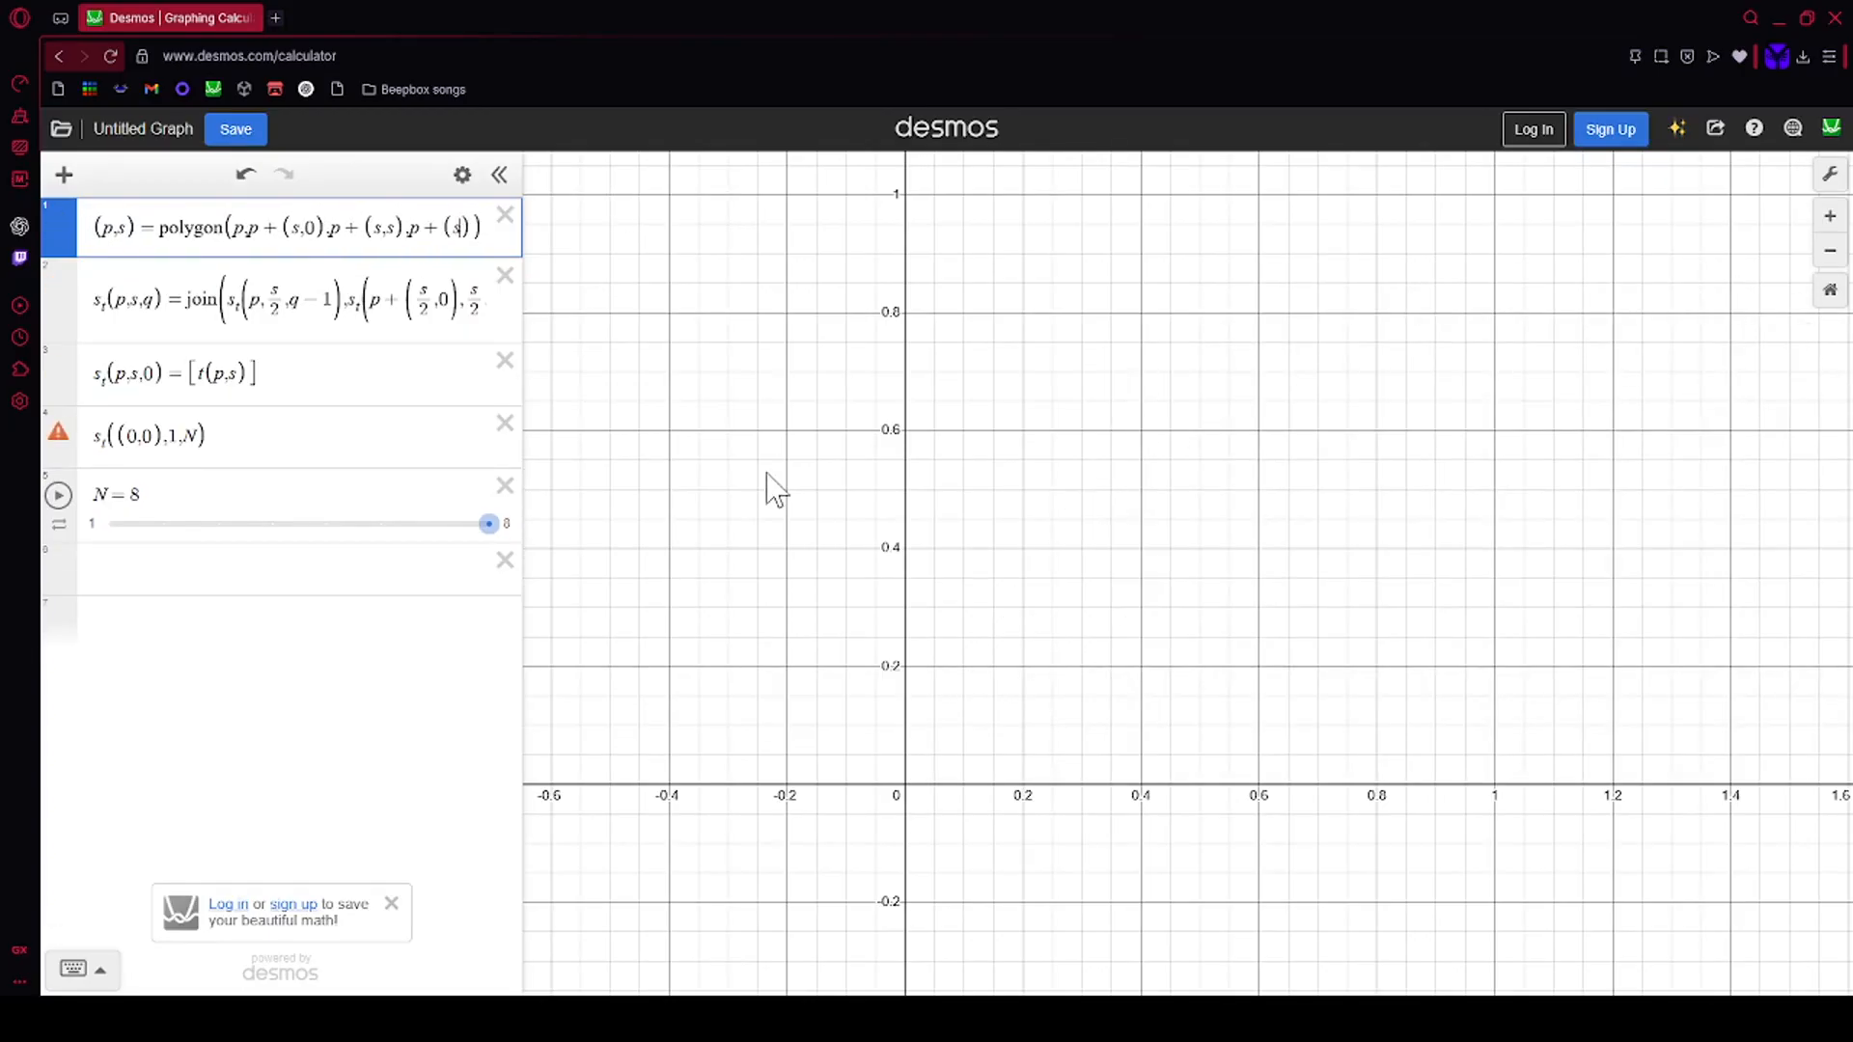
key(Down)
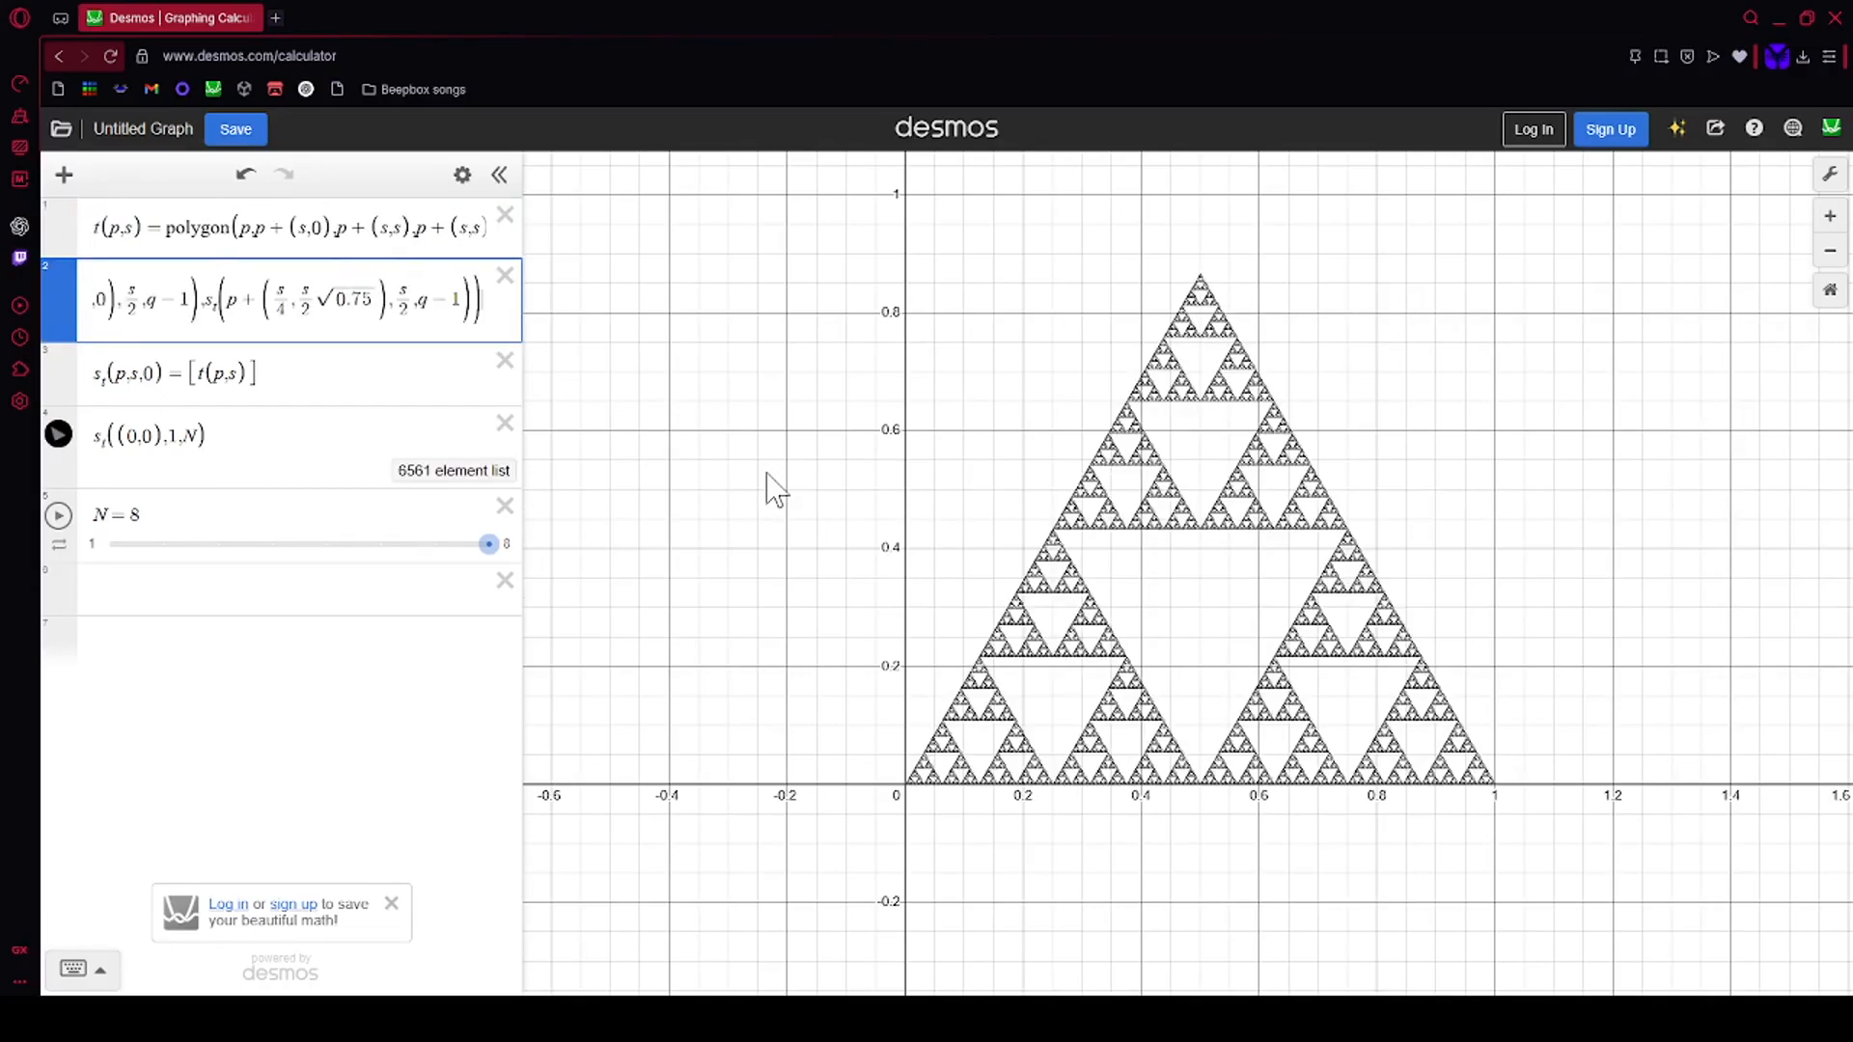
click(467, 216)
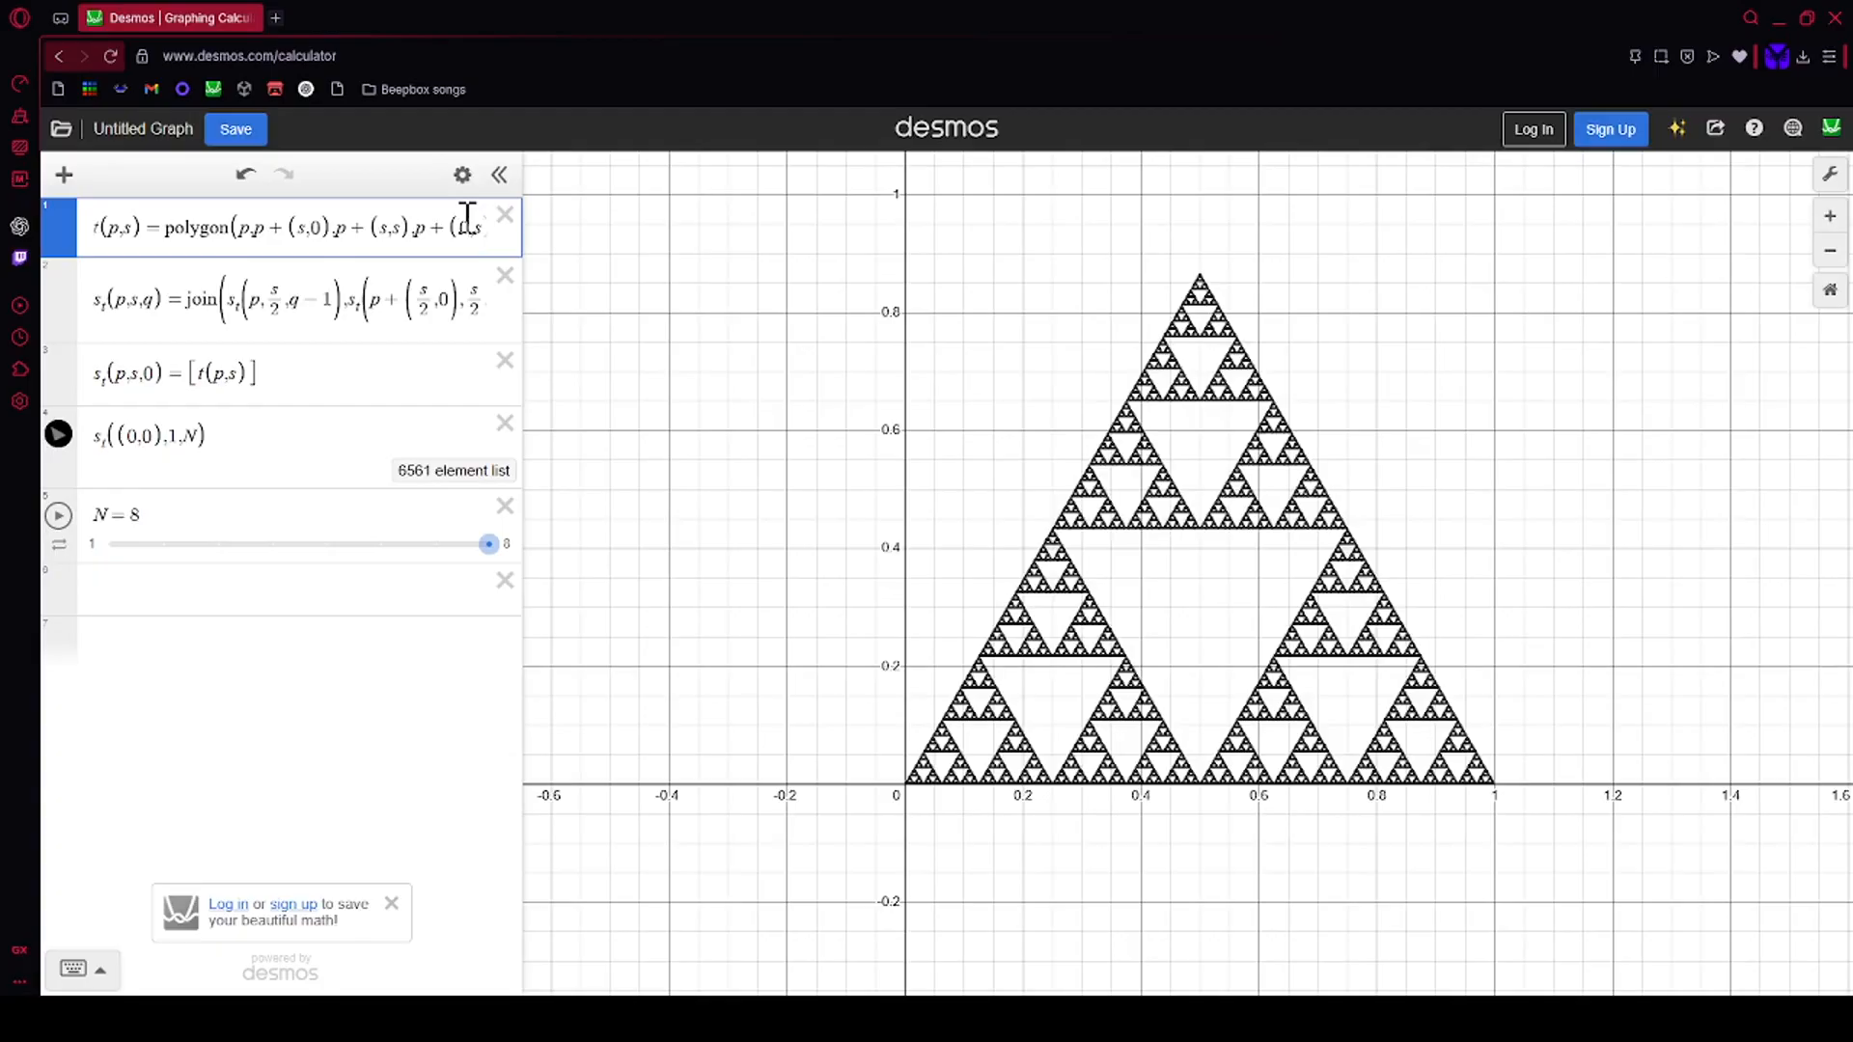
Step: Check the fractal's detail up close and try to lower N to 0
scroll(1254, 590, up, 5)
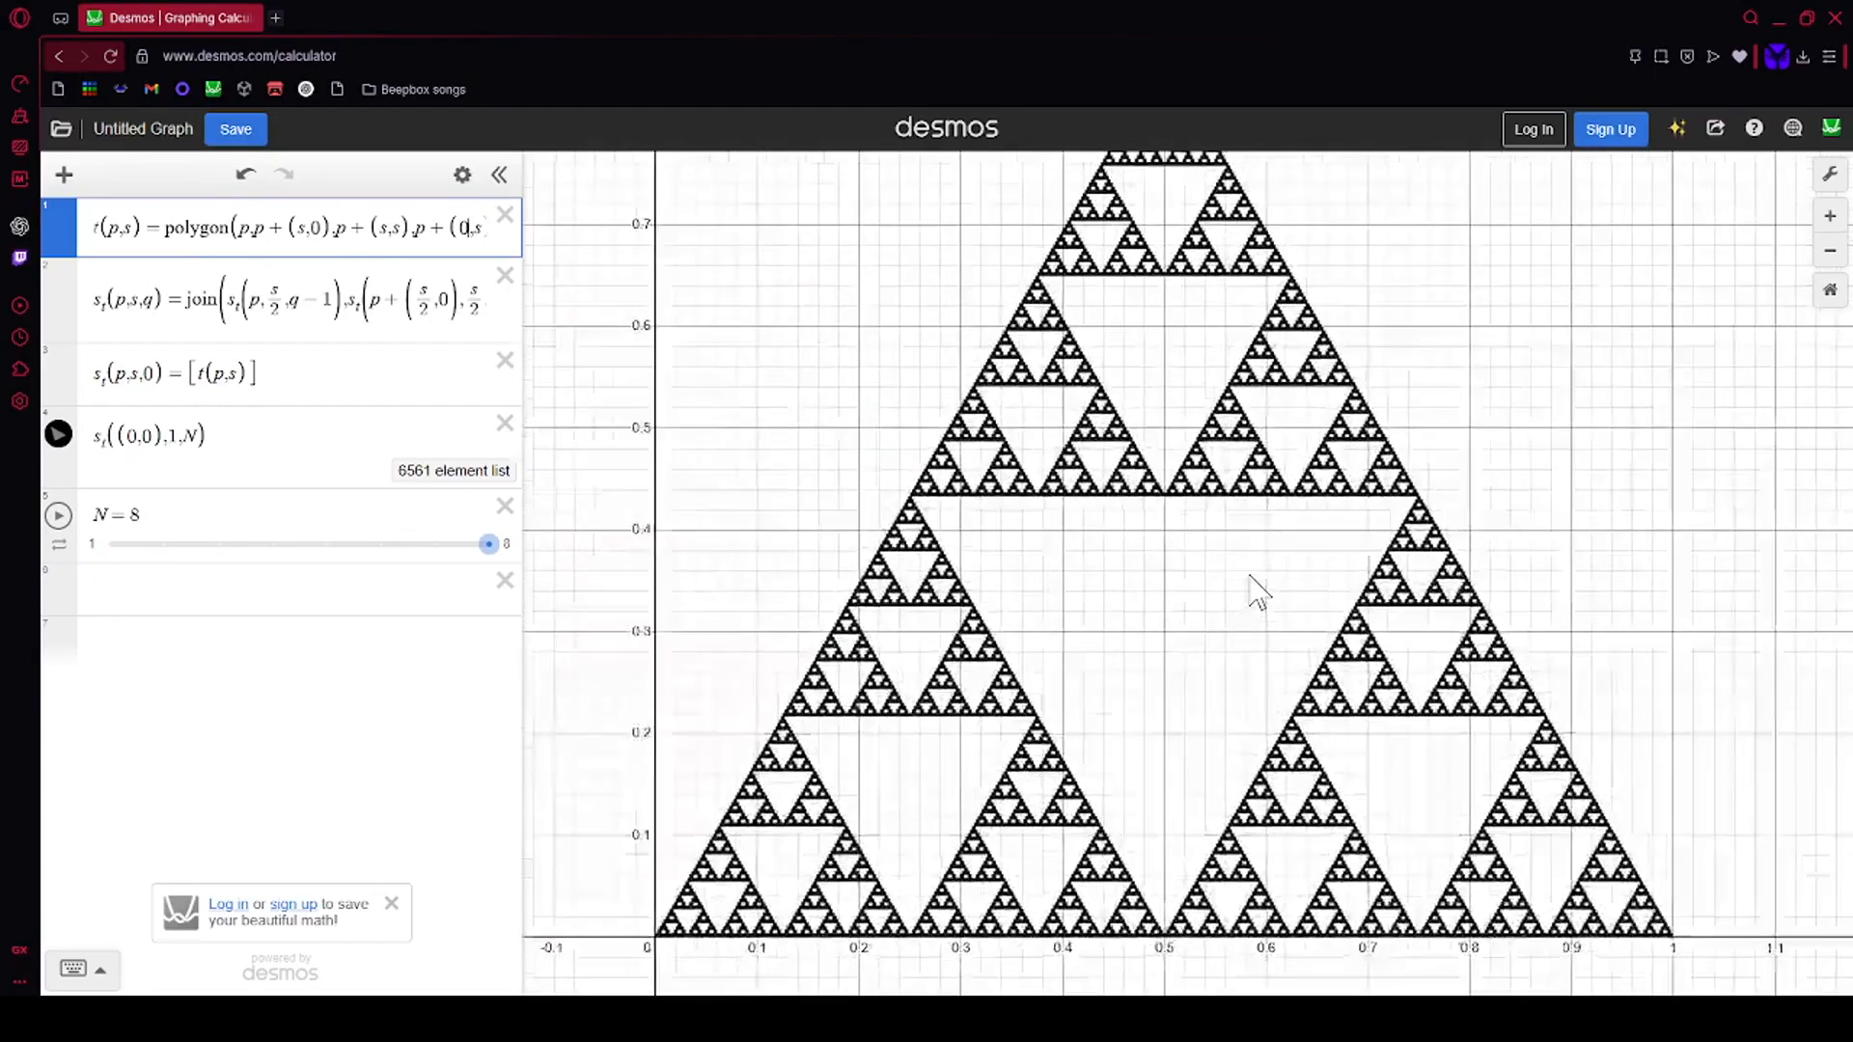
scroll(1254, 591, down, 5)
drag(489, 543, 207, 565)
click(193, 512)
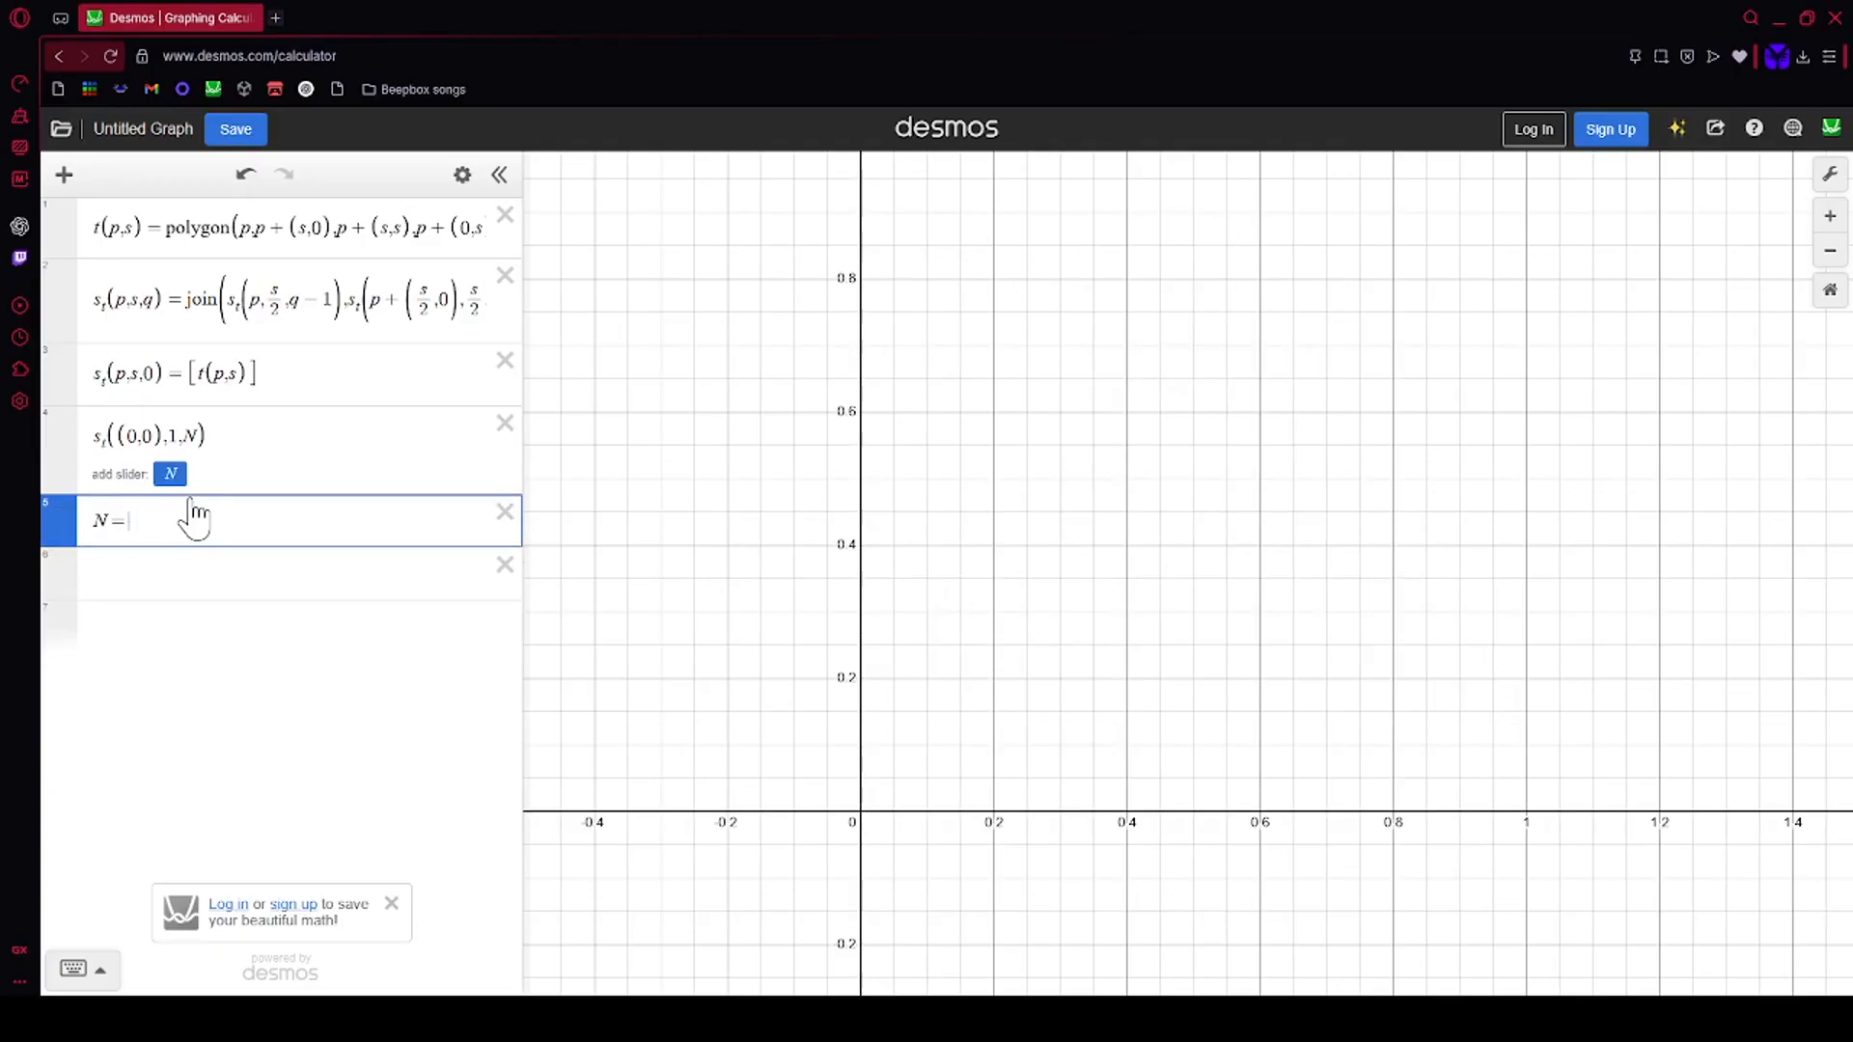
text(0)
click(187, 626)
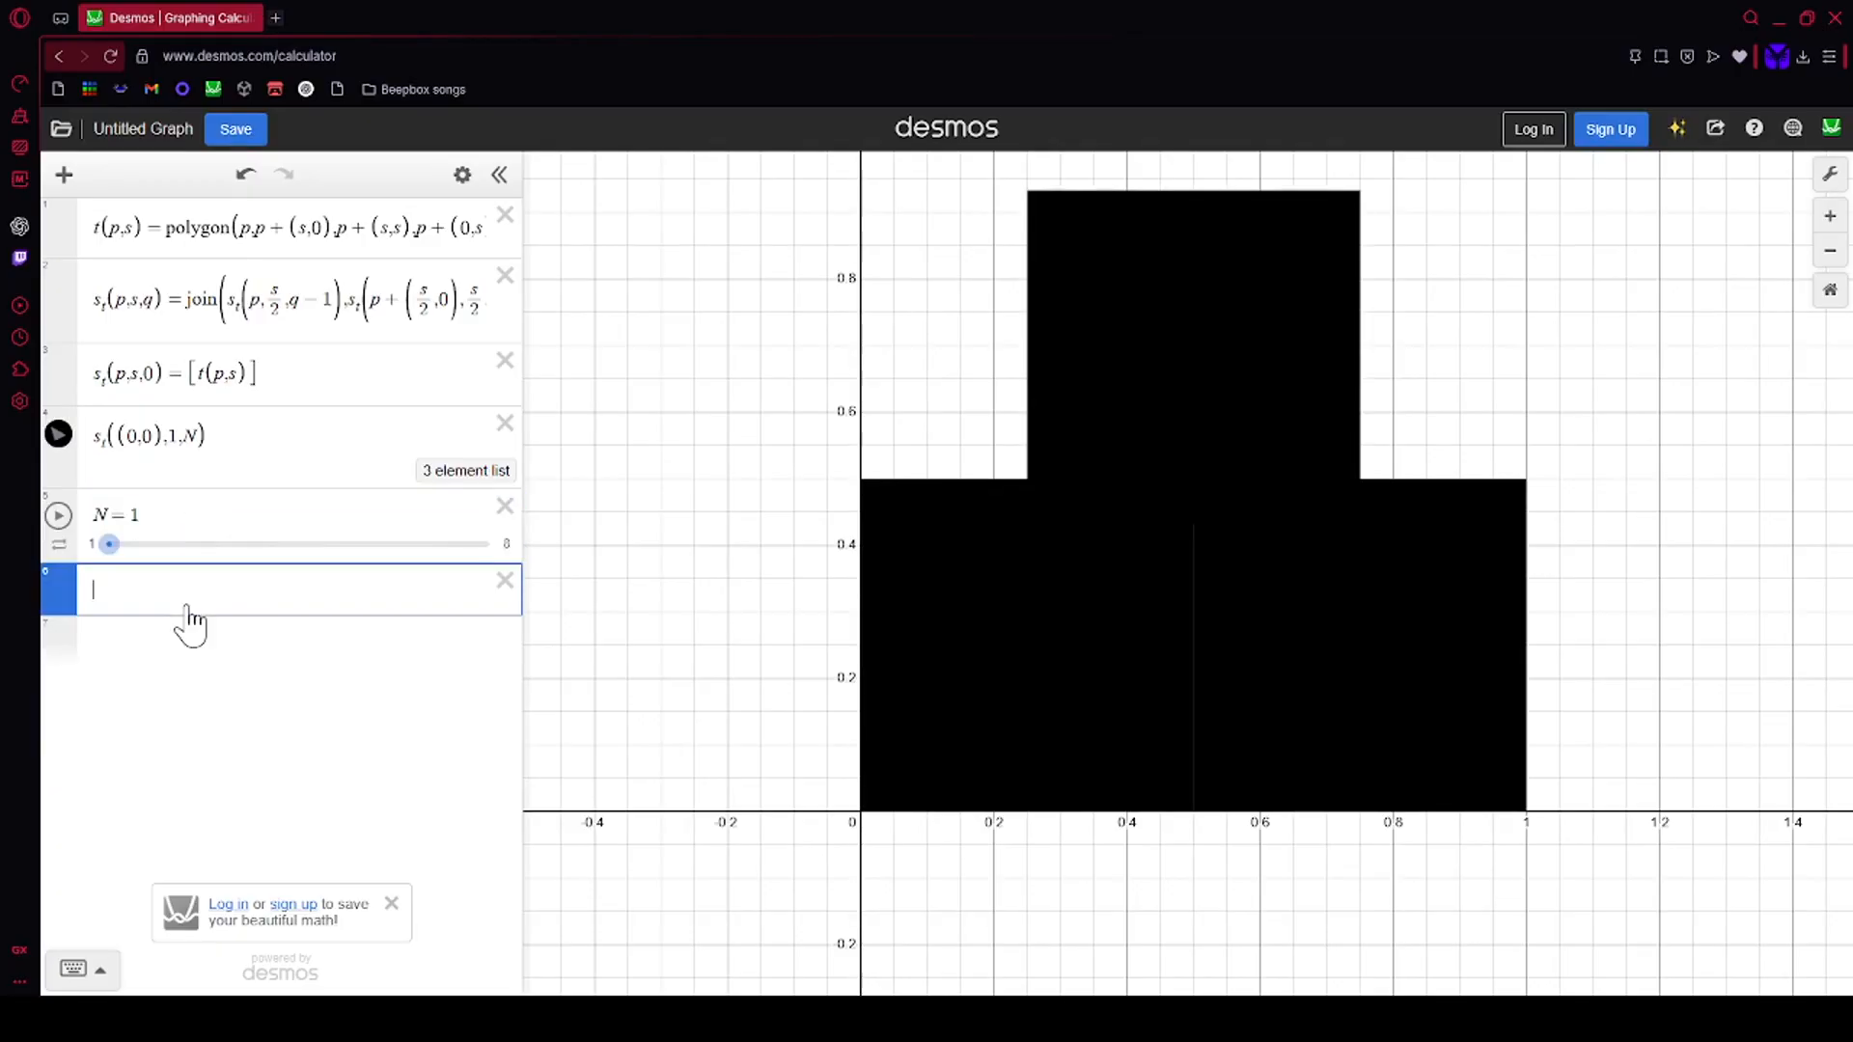
Step: Set the lower limit of the N slider to 0 and raise N to 7
click(157, 517)
click(127, 543)
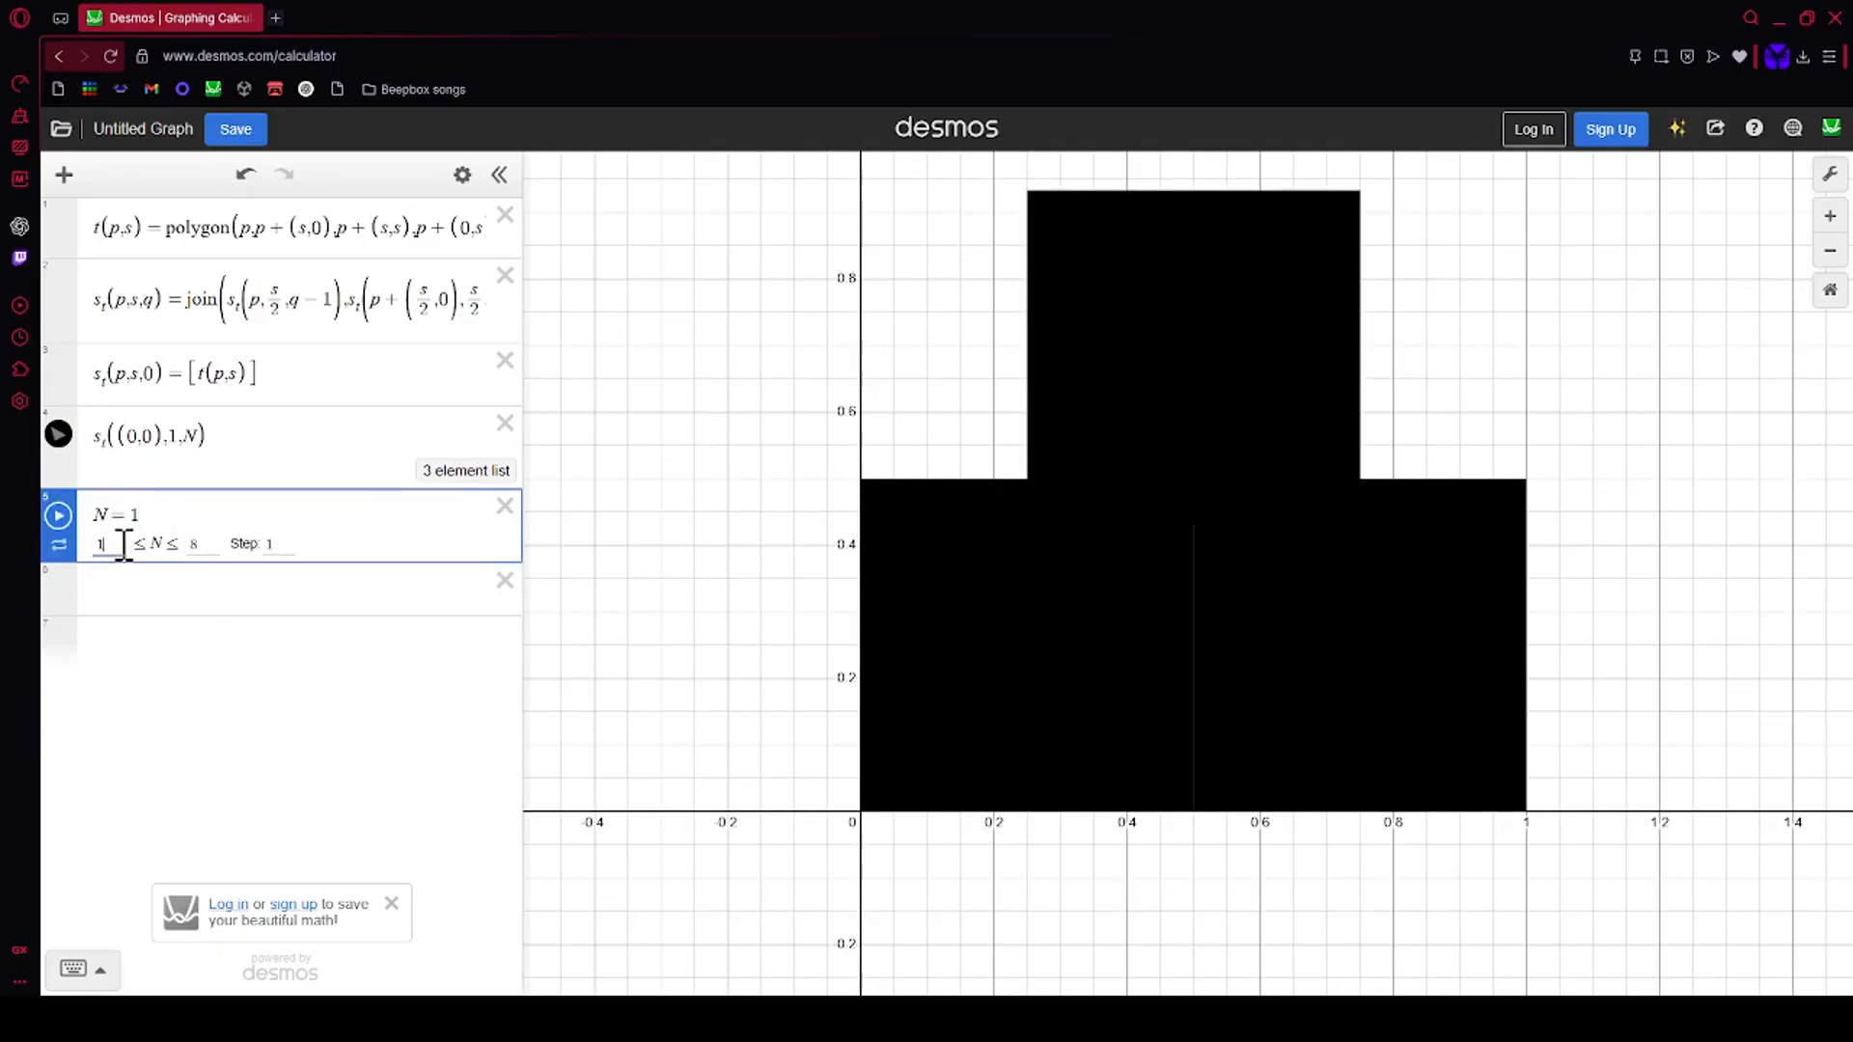
key(BackSpace)
click(123, 589)
drag(109, 545, 489, 548)
drag(365, 564, 446, 641)
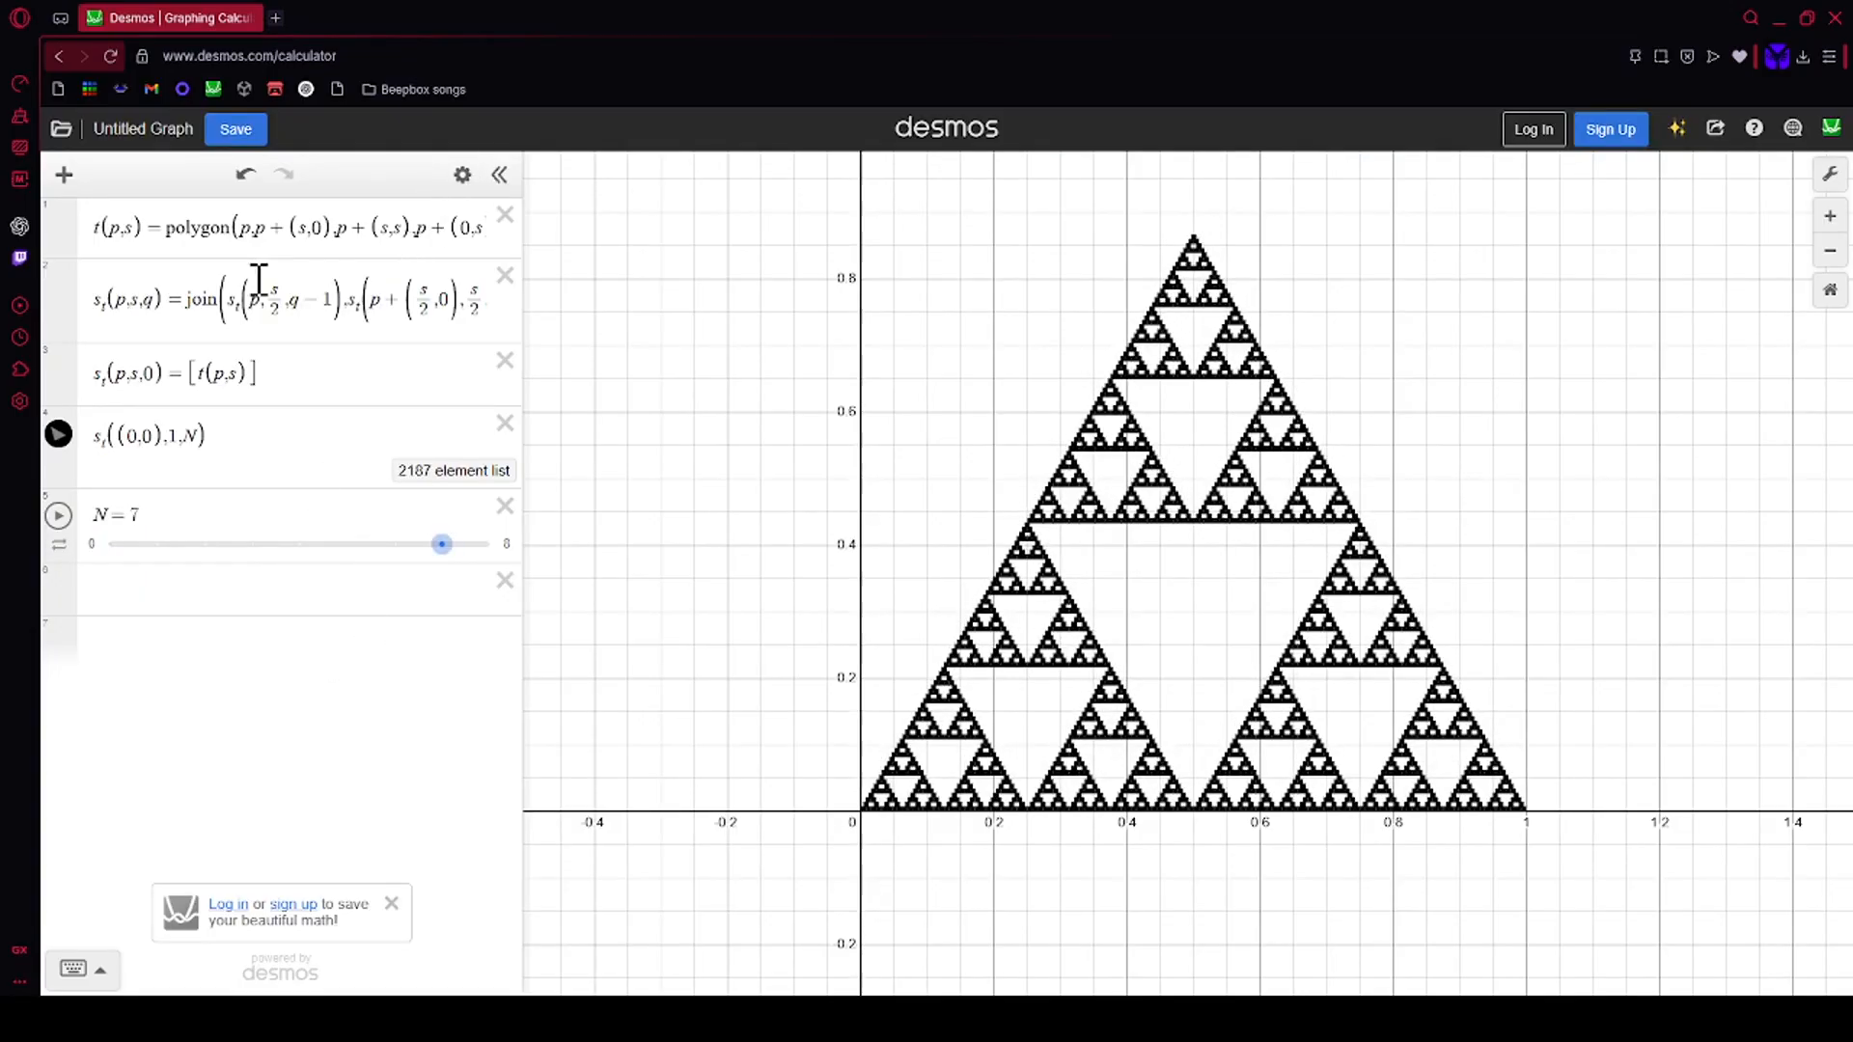
Step: Remove the √0.75 factor from the vertical offset of the third copy in s_t(p,s,q)
drag(224, 299, 839, 256)
drag(235, 311, 9, 305)
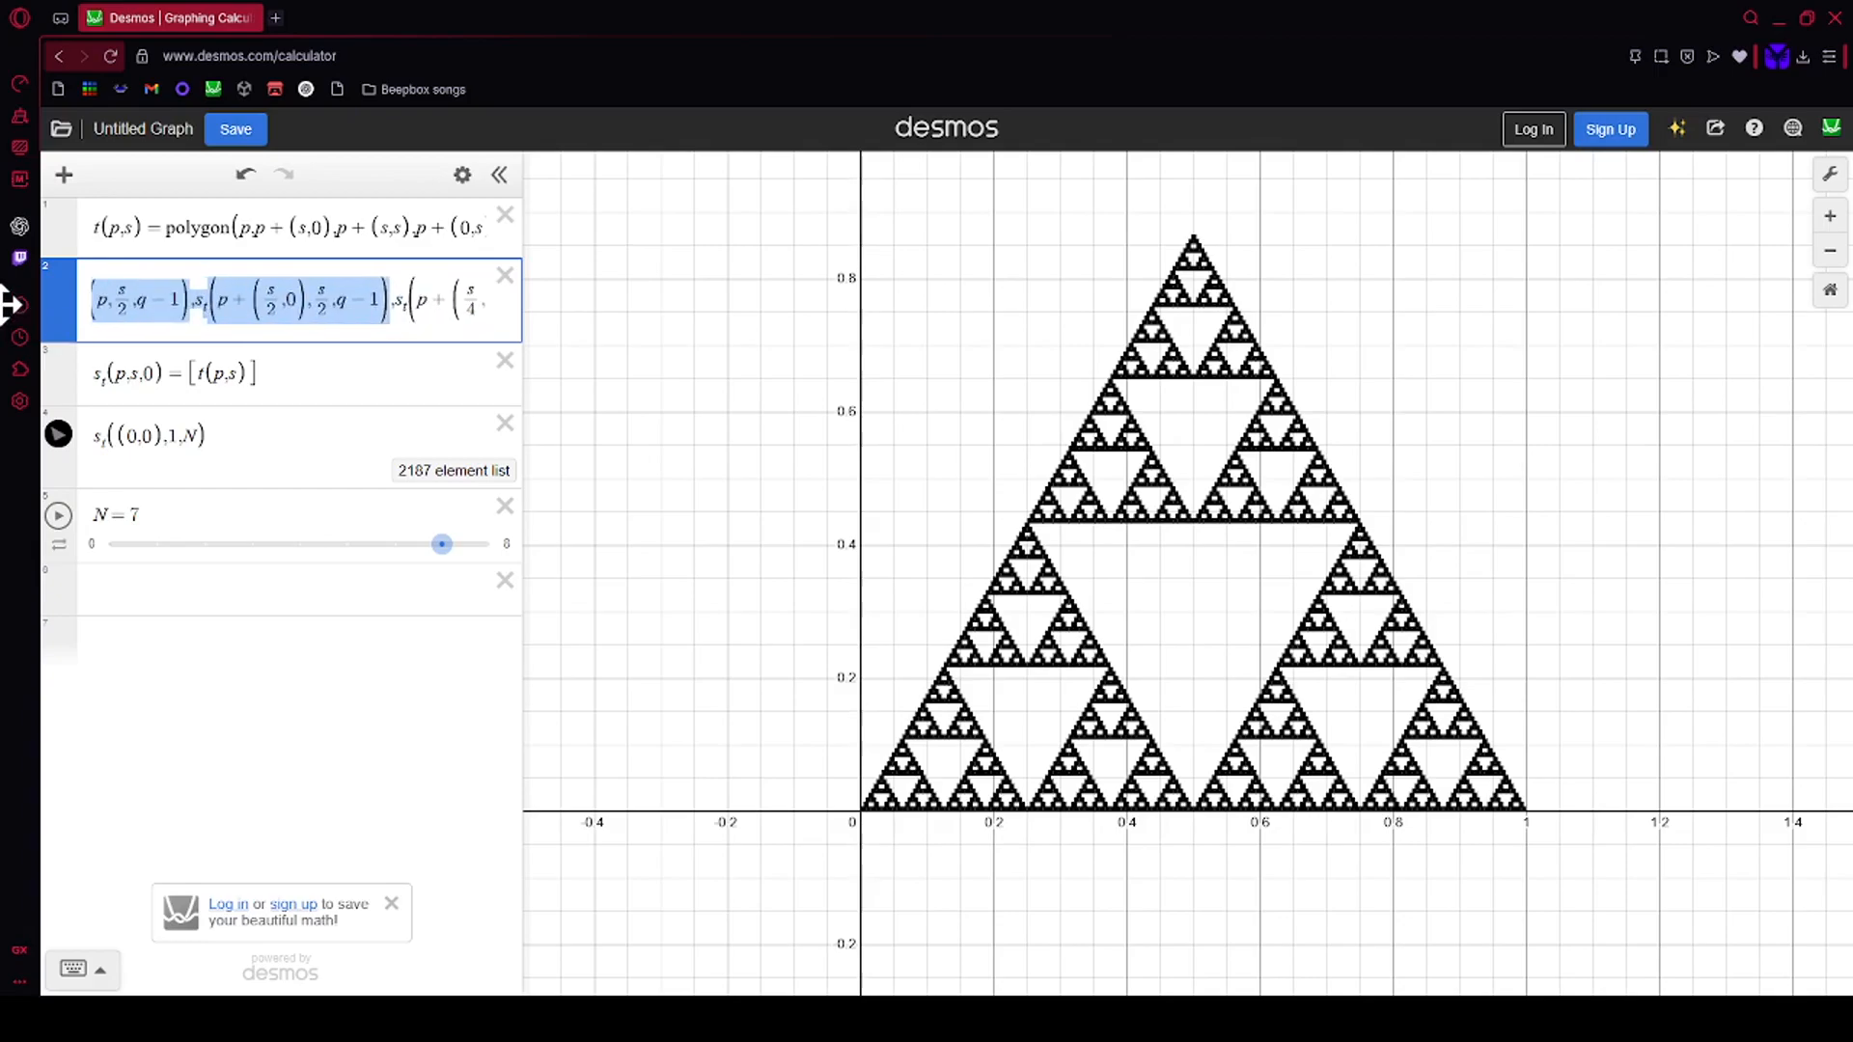
click(294, 301)
drag(409, 303, 820, 286)
click(364, 290)
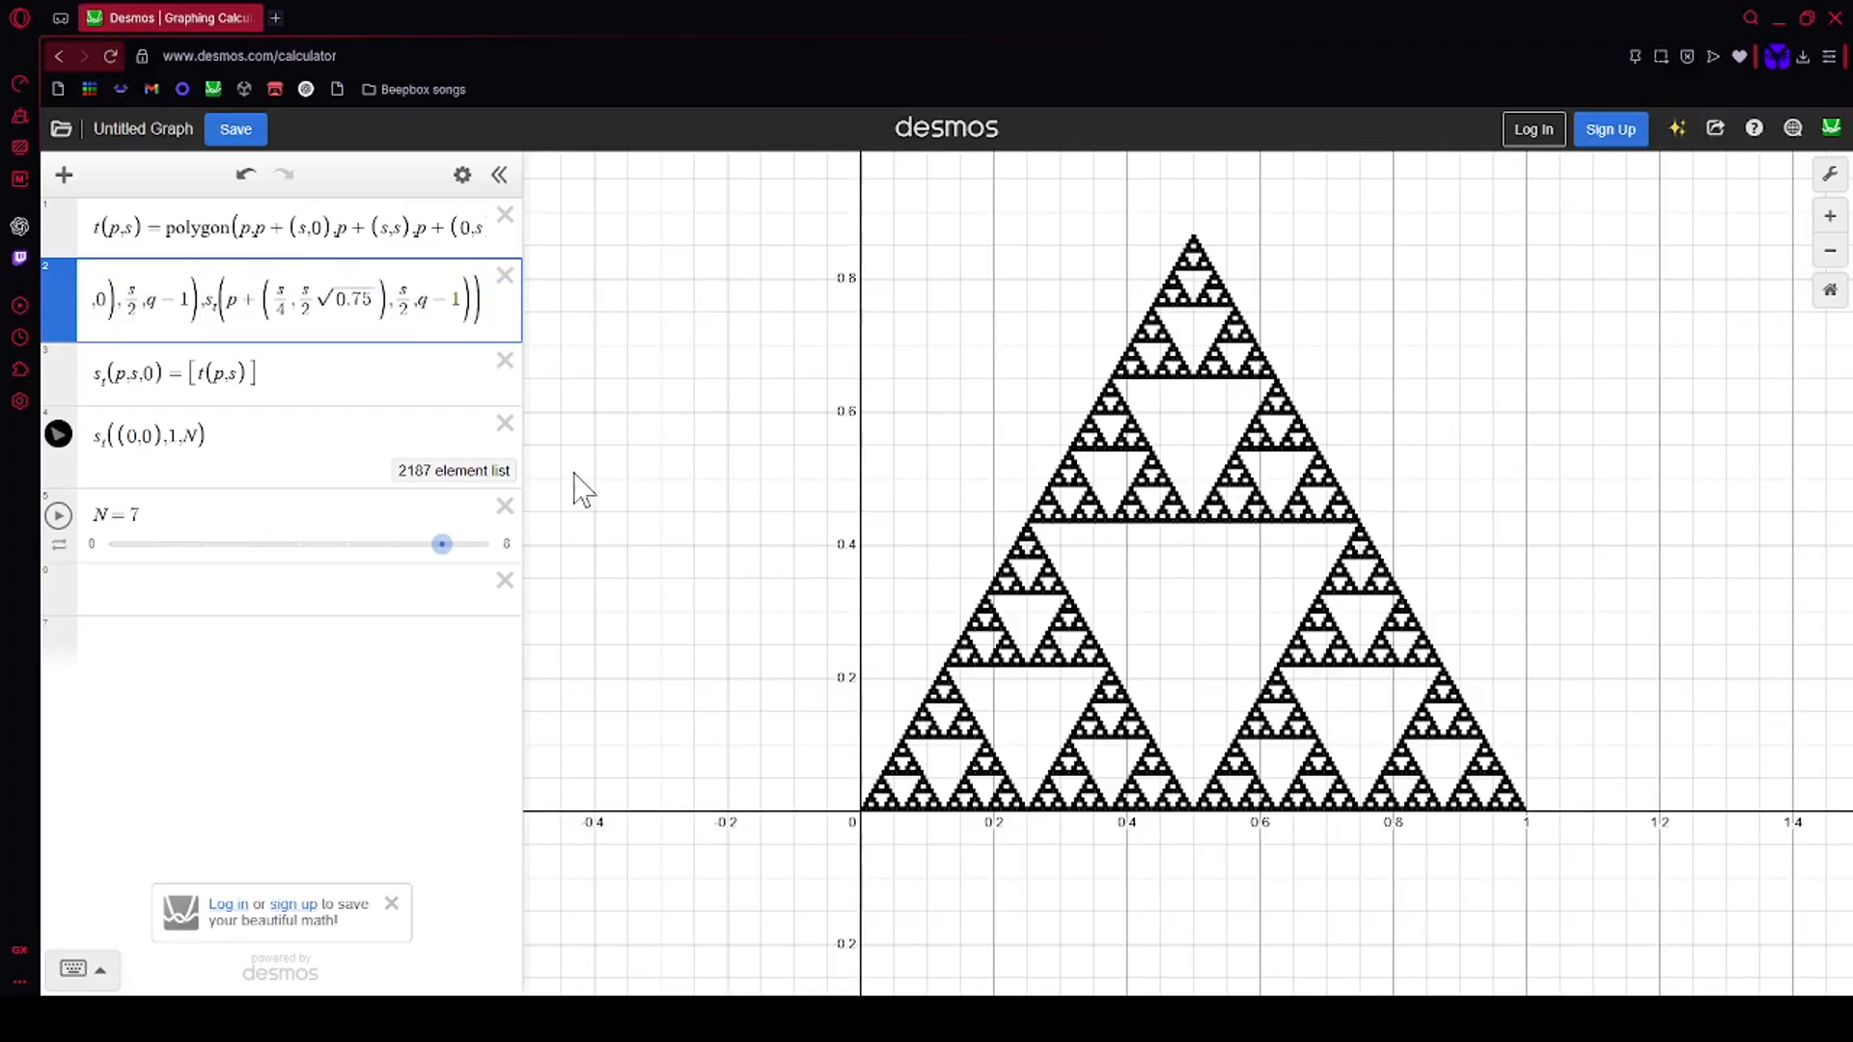
key(BackSpace)
key(BackSpace)
key(BackSpace)
key(BackSpace)
key(BackSpace)
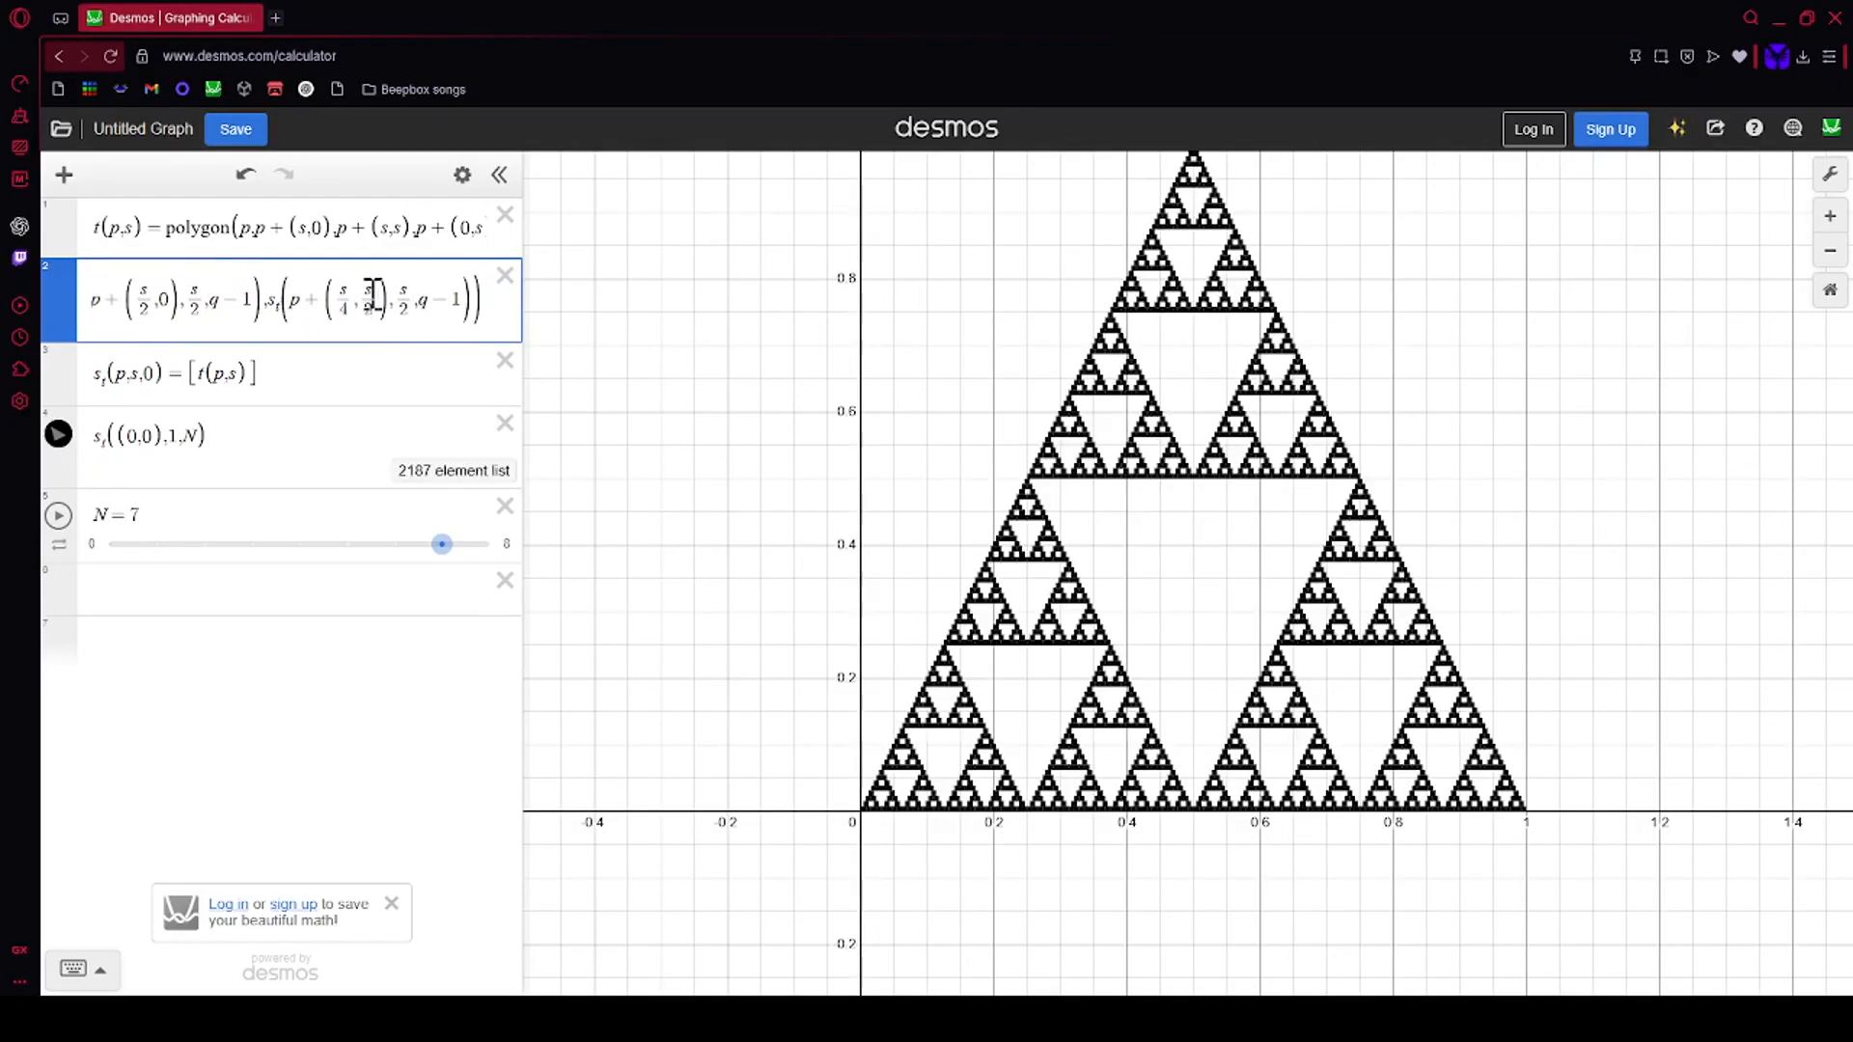
Step: Set the offset of the third copy in s_t(p,s,q) to (s/2, s/2)
key(BackSpace)
text(2)
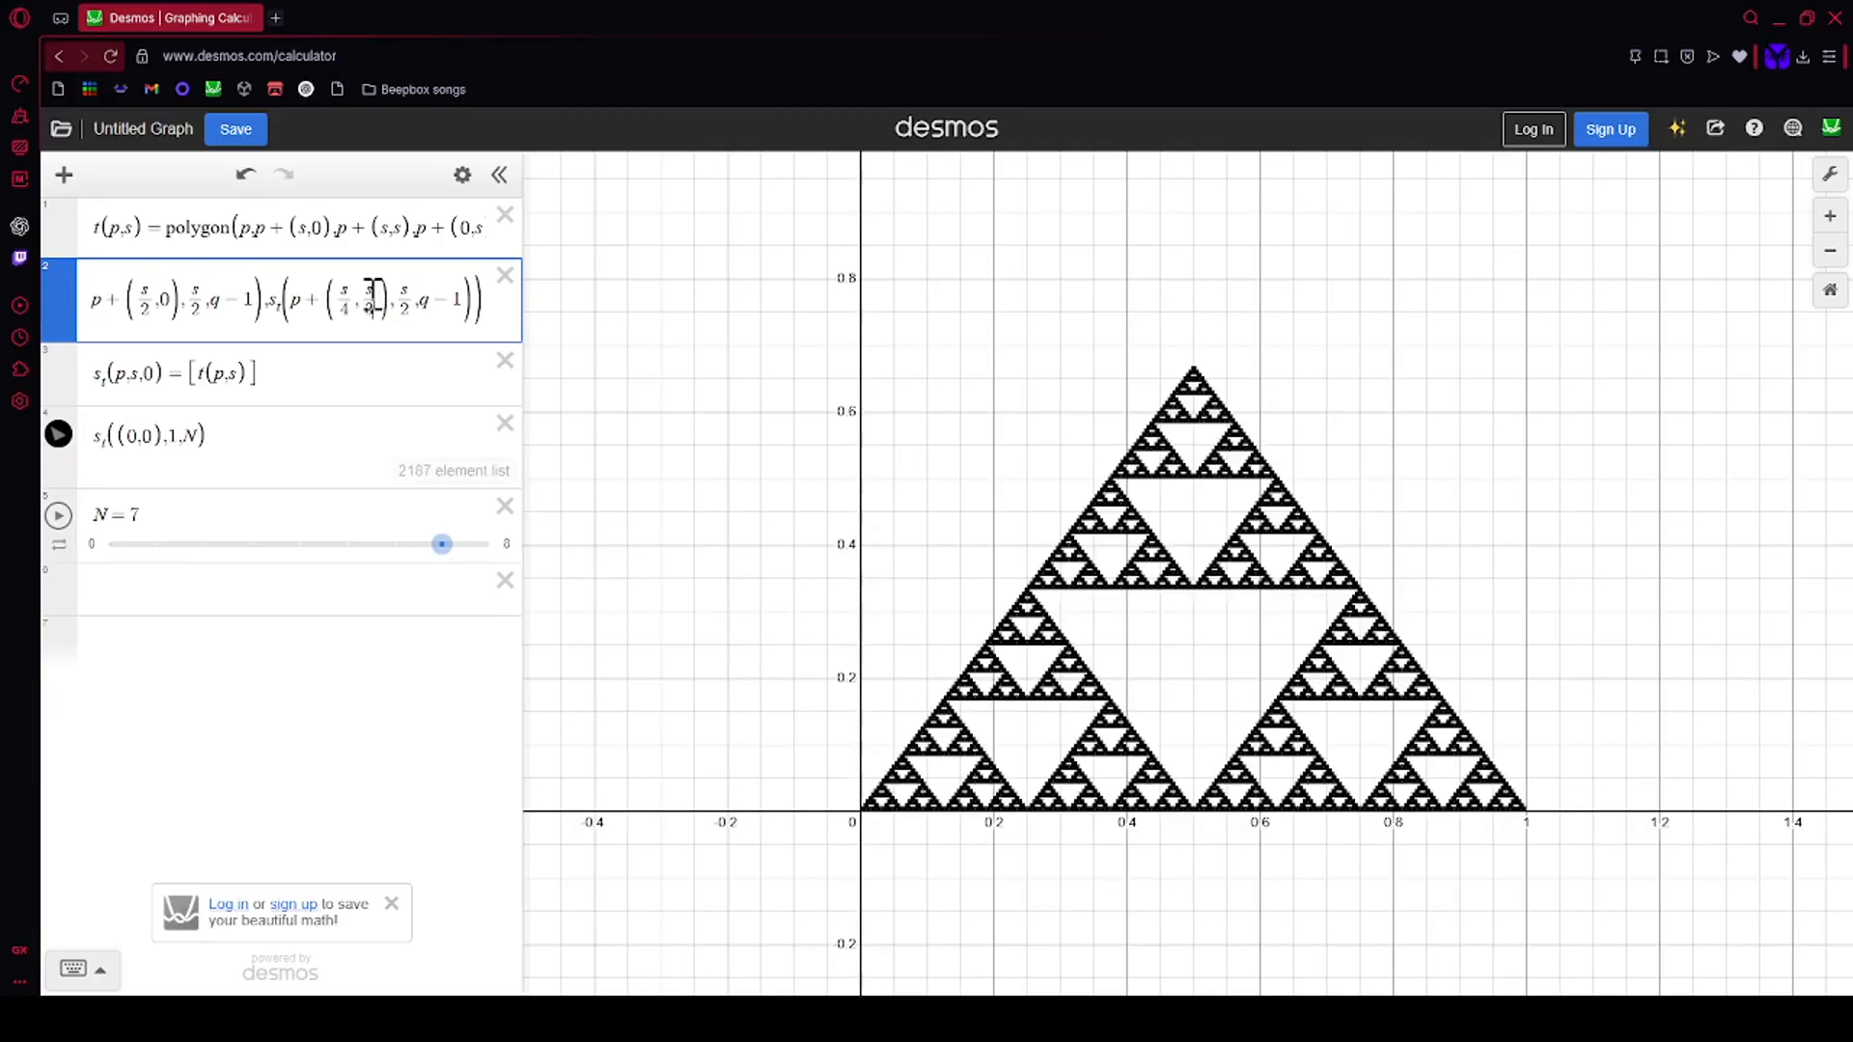
key(BackSpace)
text(2)
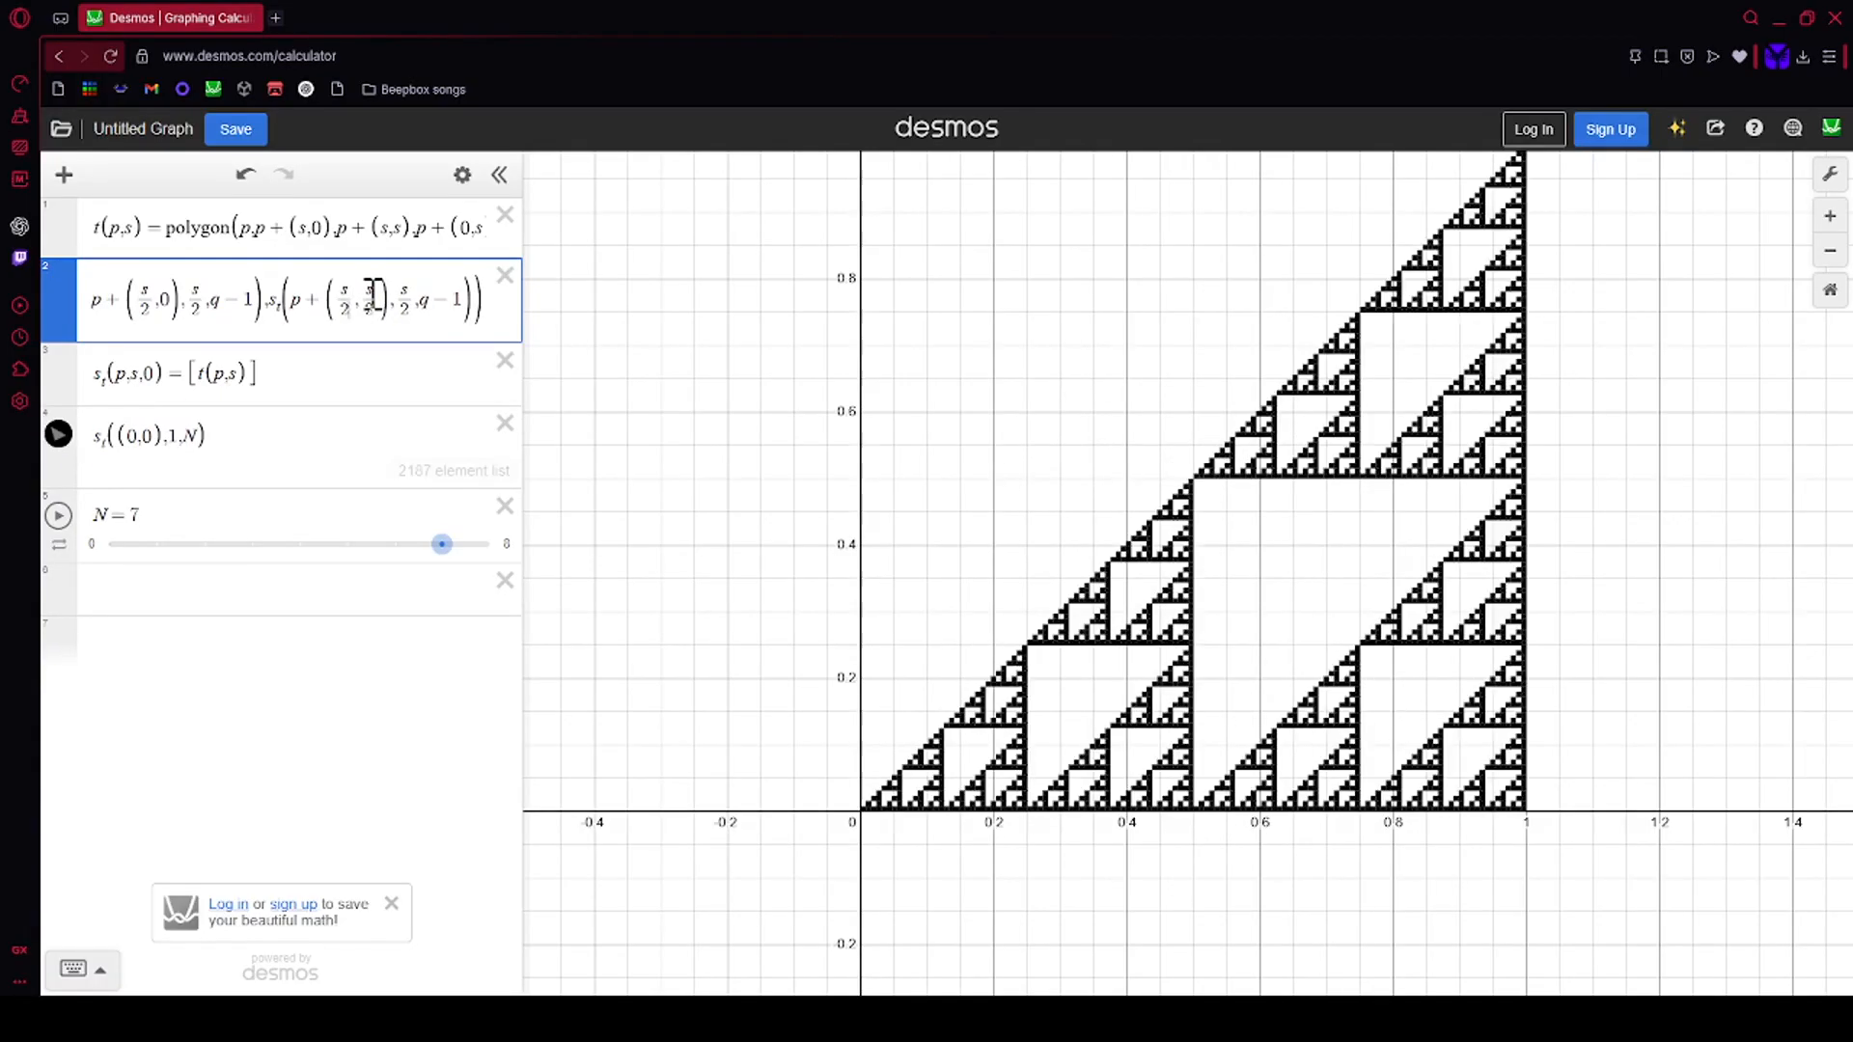
Step: Change the second copy in s_t(p,s,q) to use offset (s/3, 0) and size s/3
key(Left)
key(Left)
key(Left)
key(Left)
key(Left)
key(Left)
key(Left)
key(Left)
key(Left)
key(Left)
key(Left)
key(Left)
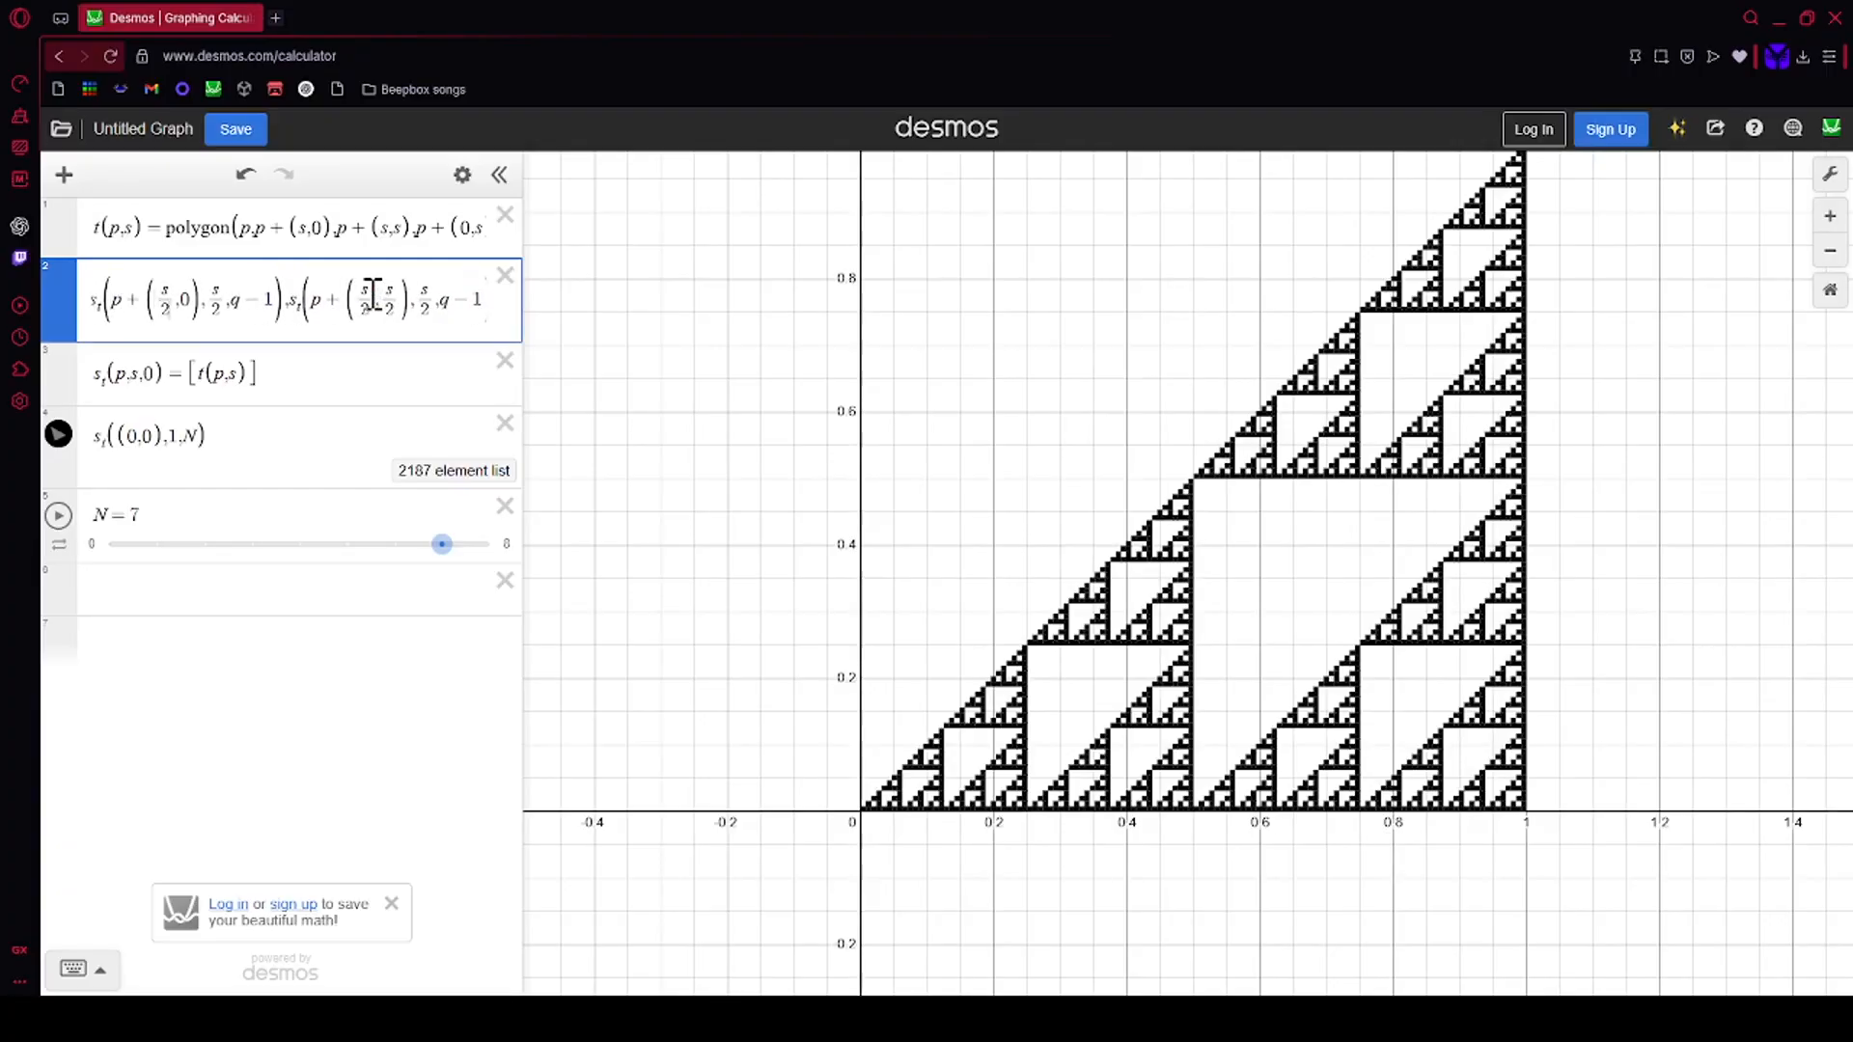
key(BackSpace)
text(3)
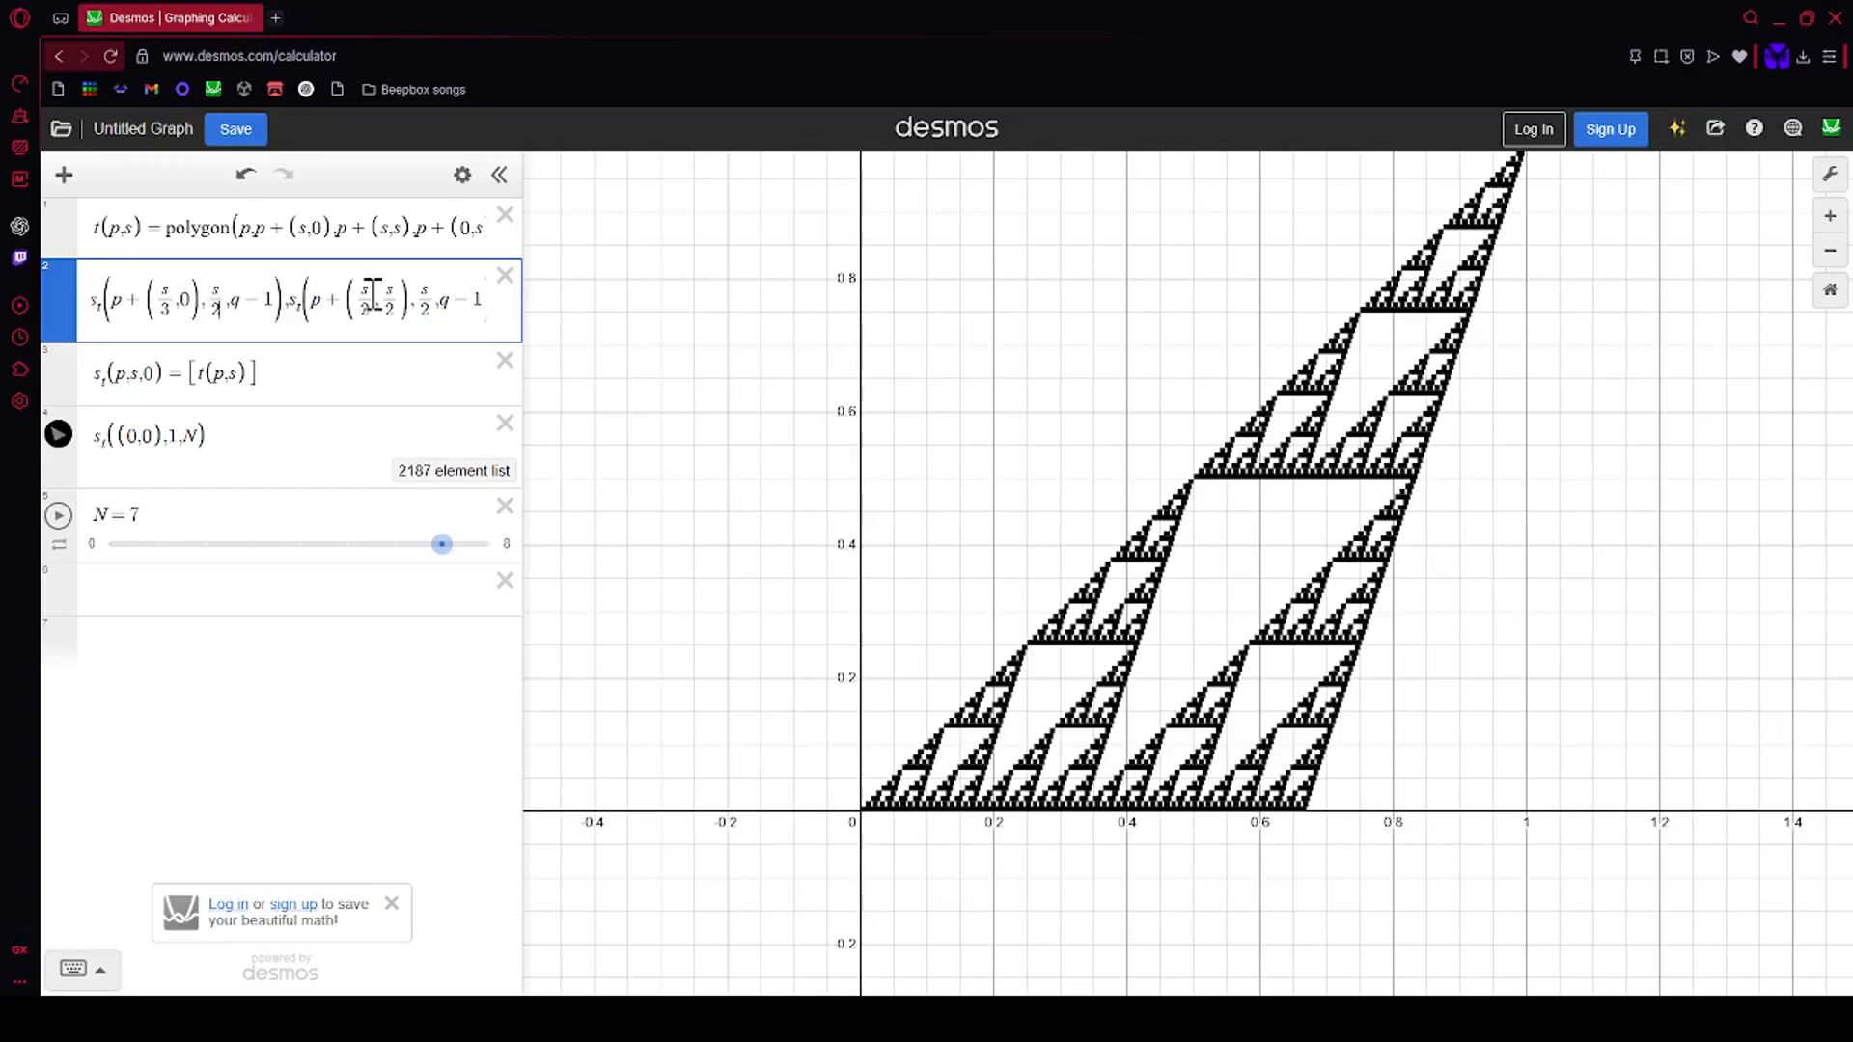
key(BackSpace)
text(3)
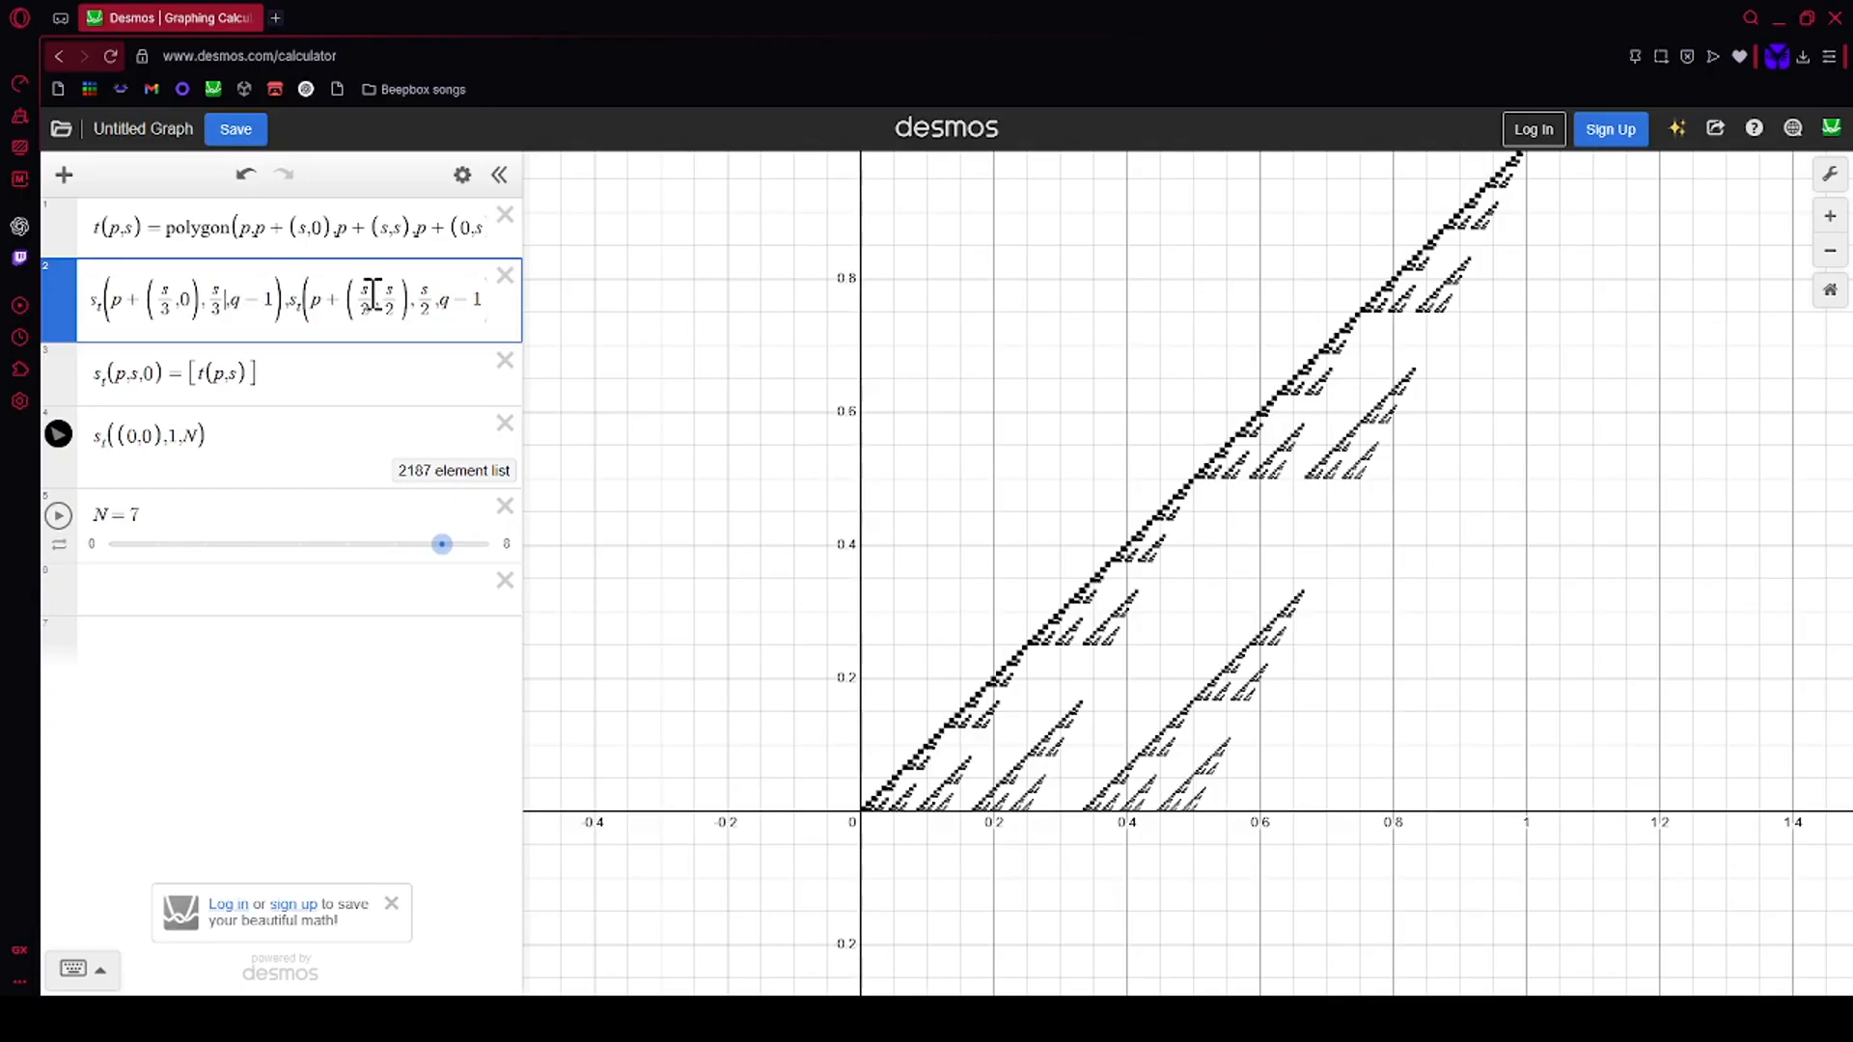
Step: Set the size of the first copy in s_t(p,s,q) to s/3
key(Left)
key(Left)
key(Left)
key(Left)
key(Left)
key(Left)
key(Left)
key(Left)
key(Left)
key(Left)
key(Left)
key(Left)
key(Left)
key(Left)
key(Left)
key(Left)
key(Left)
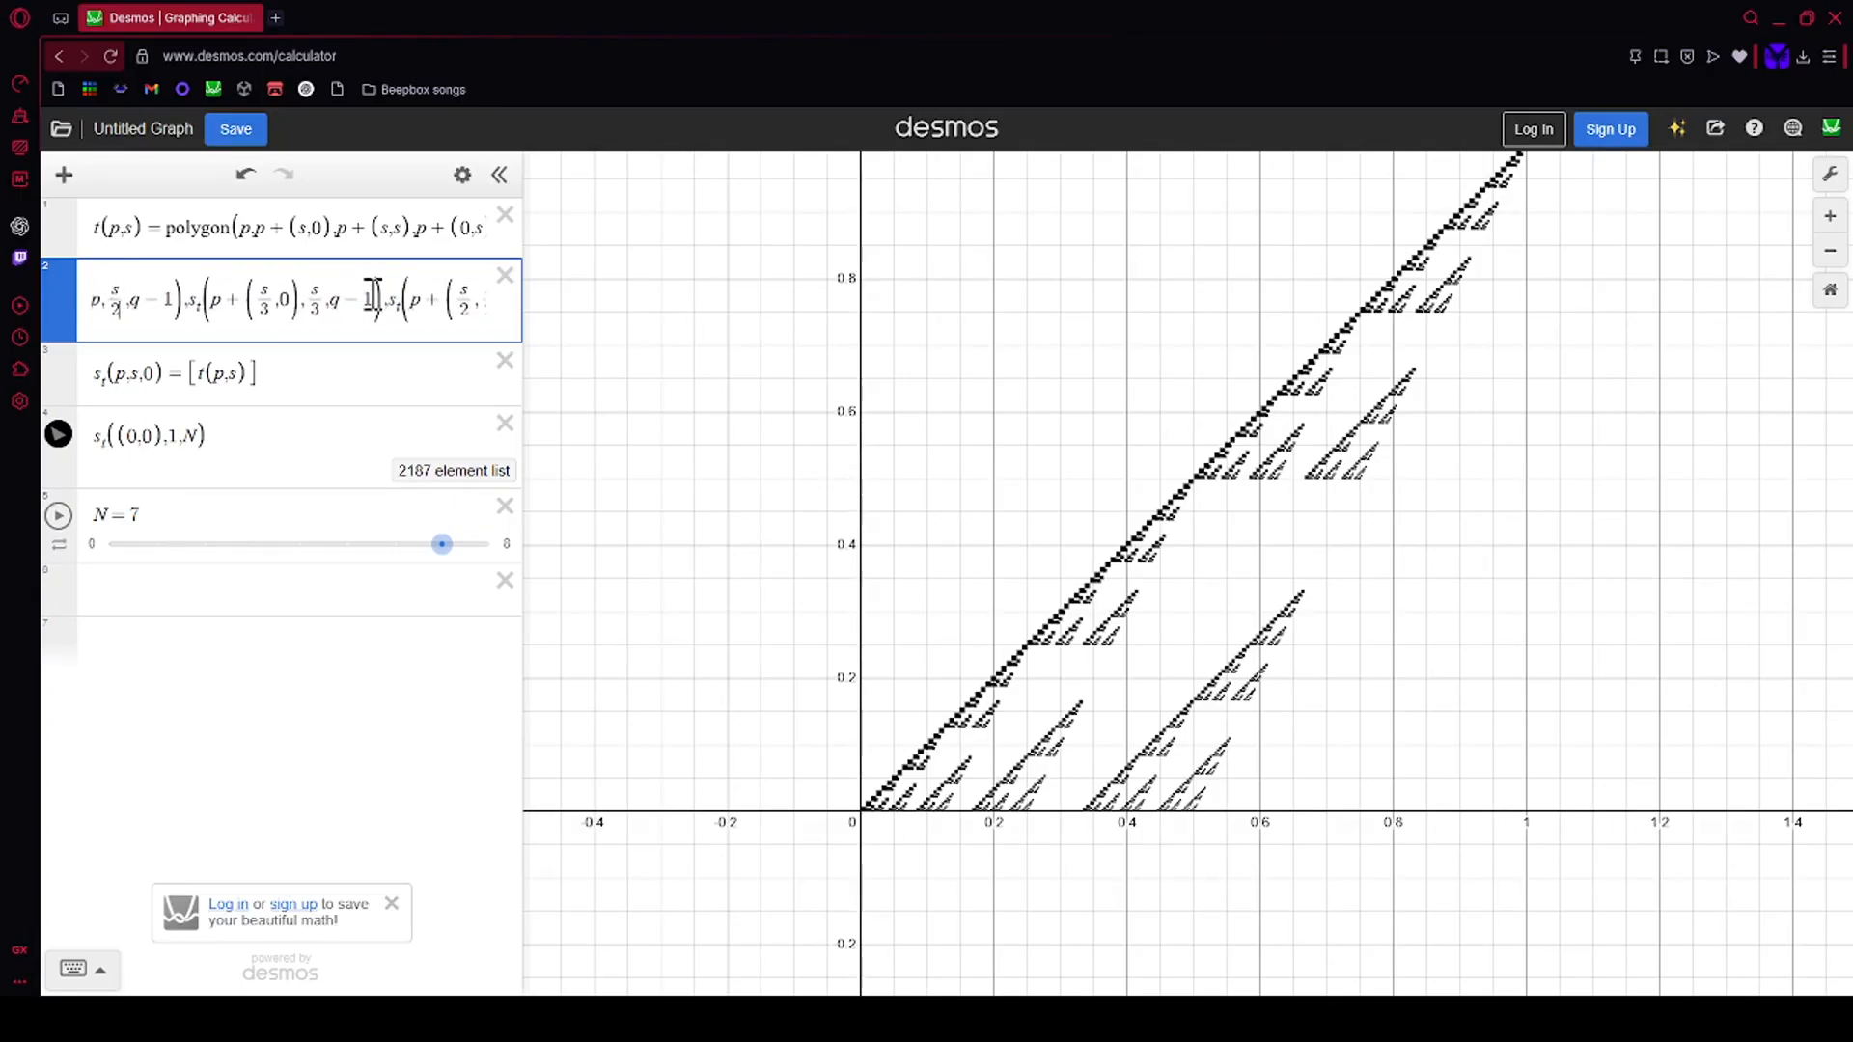
key(BackSpace)
text(3)
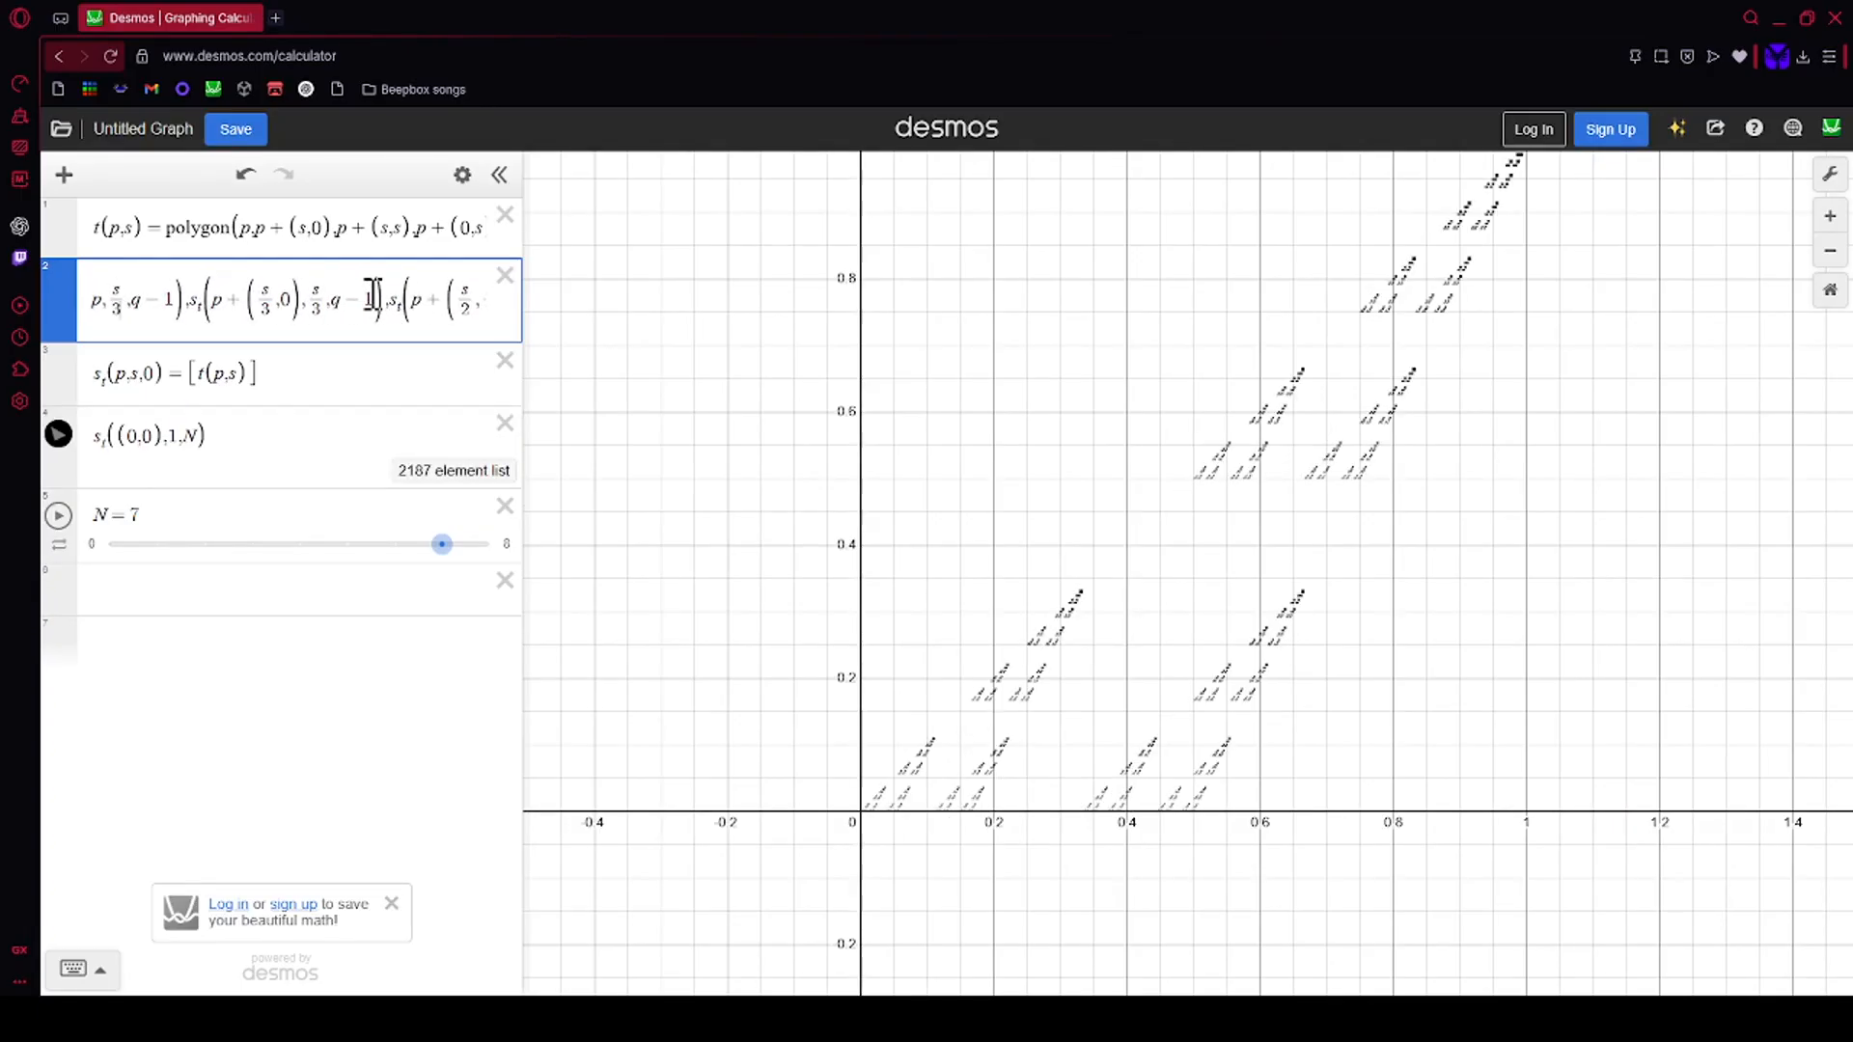
Step: Review the first and second copies in the join of s_t(p,s,q)
key(Left)
key(Left)
key(Left)
key(Left)
key(Left)
key(Left)
key(Left)
key(Left)
key(Left)
key(Left)
key(Left)
key(Left)
key(Left)
key(Left)
key(Left)
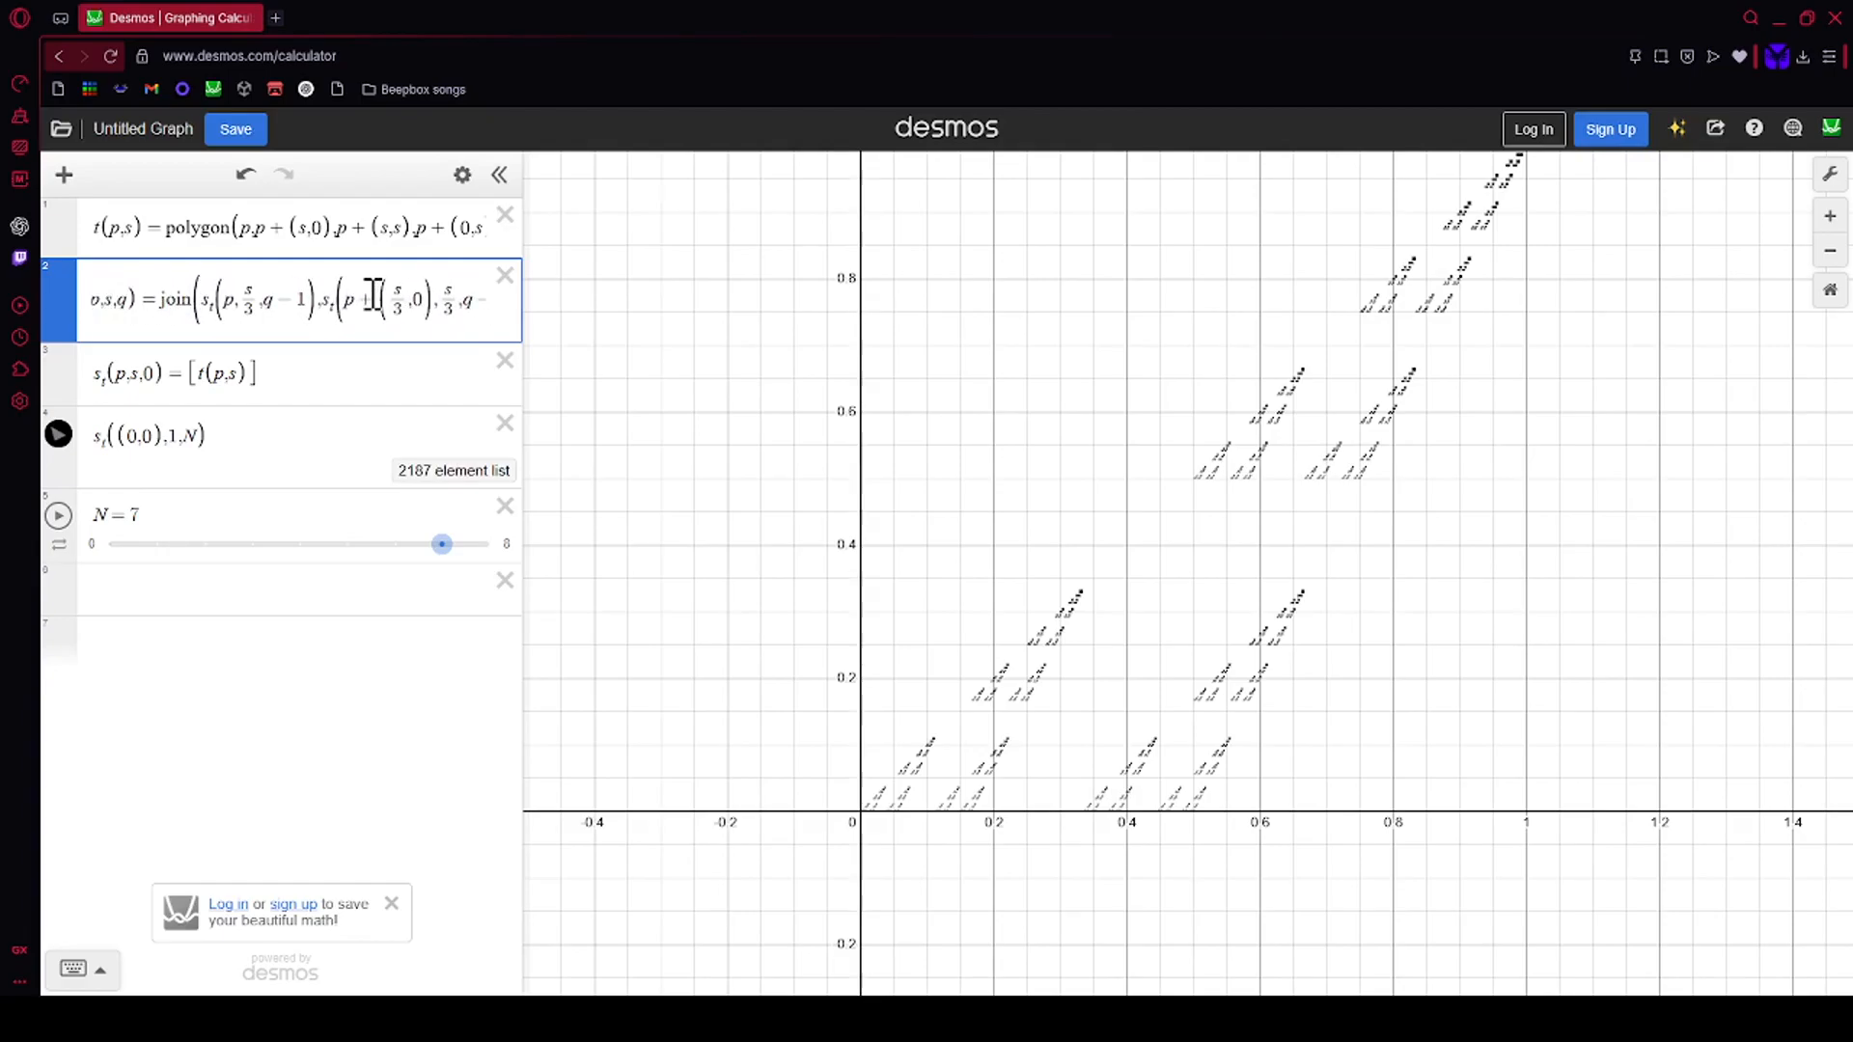
drag(319, 298, 404, 296)
click(405, 297)
key(Right)
key(Right)
key(Right)
key(Right)
key(Right)
key(Right)
key(Right)
key(Right)
key(Right)
key(Right)
key(Right)
key(Right)
key(Right)
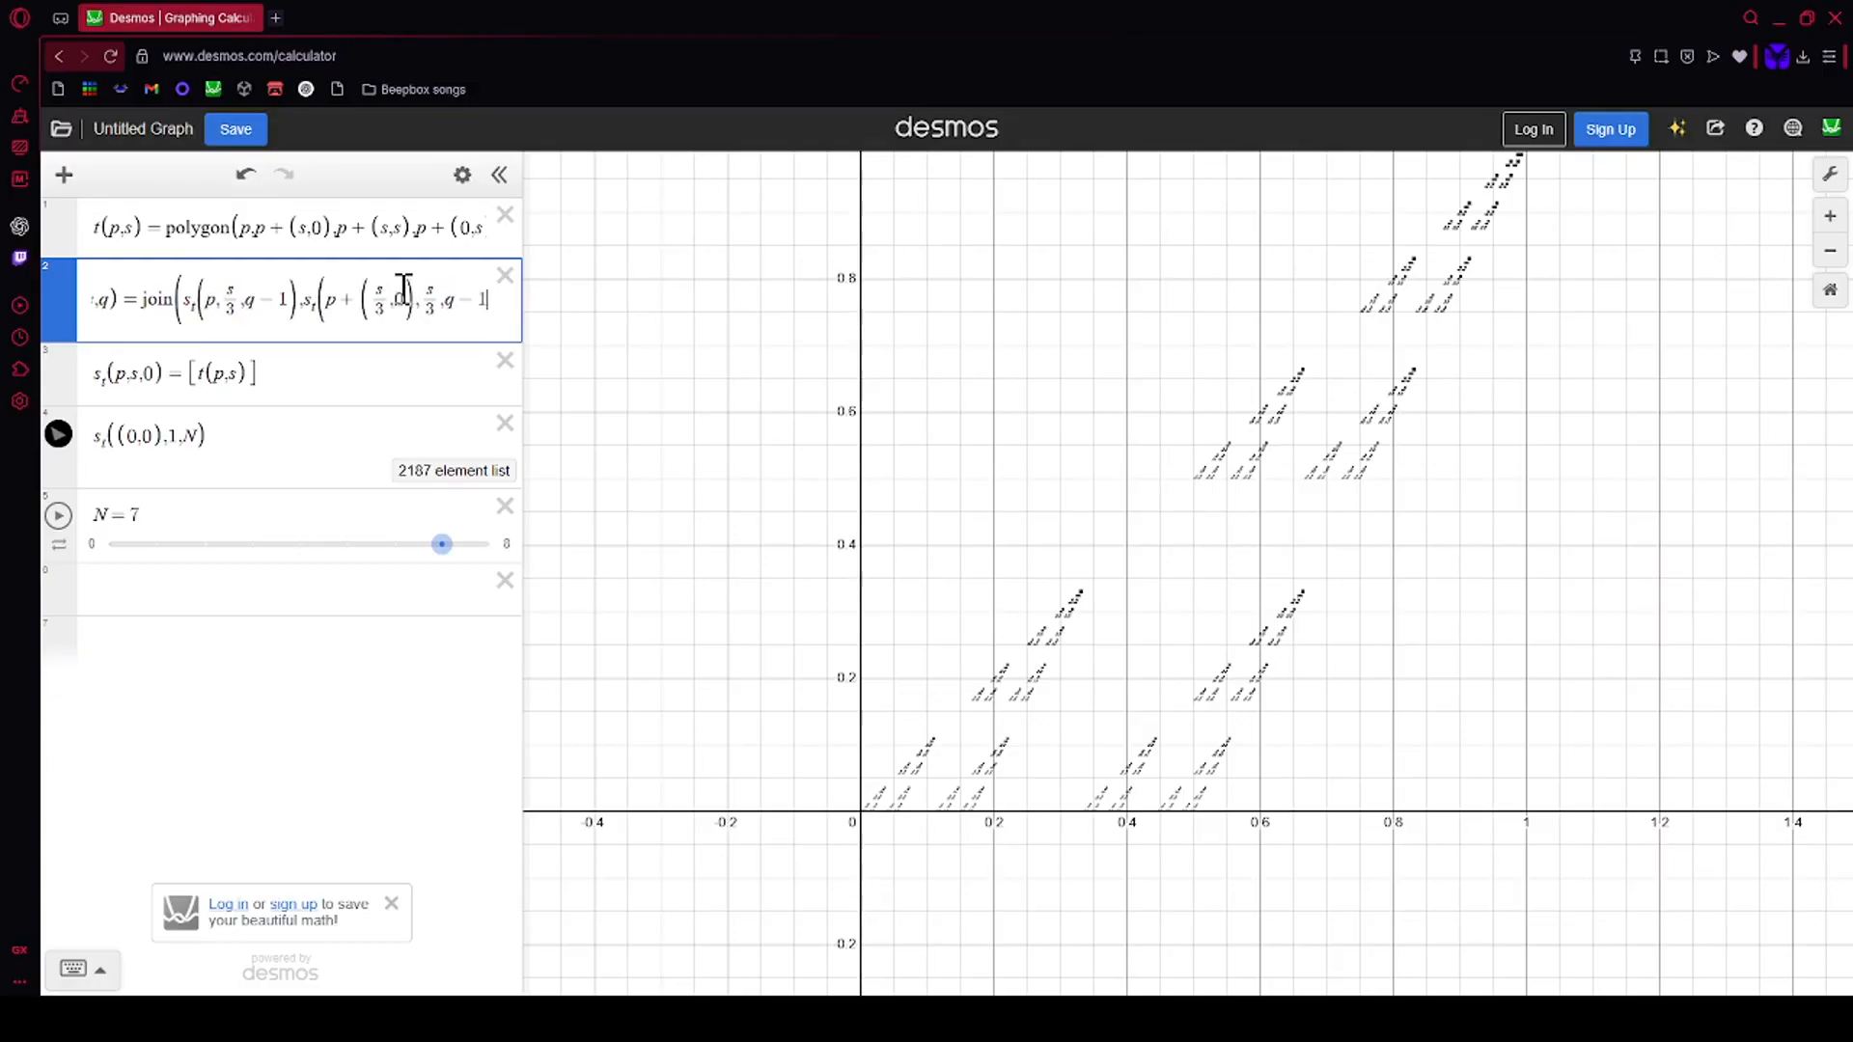
Step: Lower the recursion depth N to 1
click(444, 552)
drag(446, 558, 158, 556)
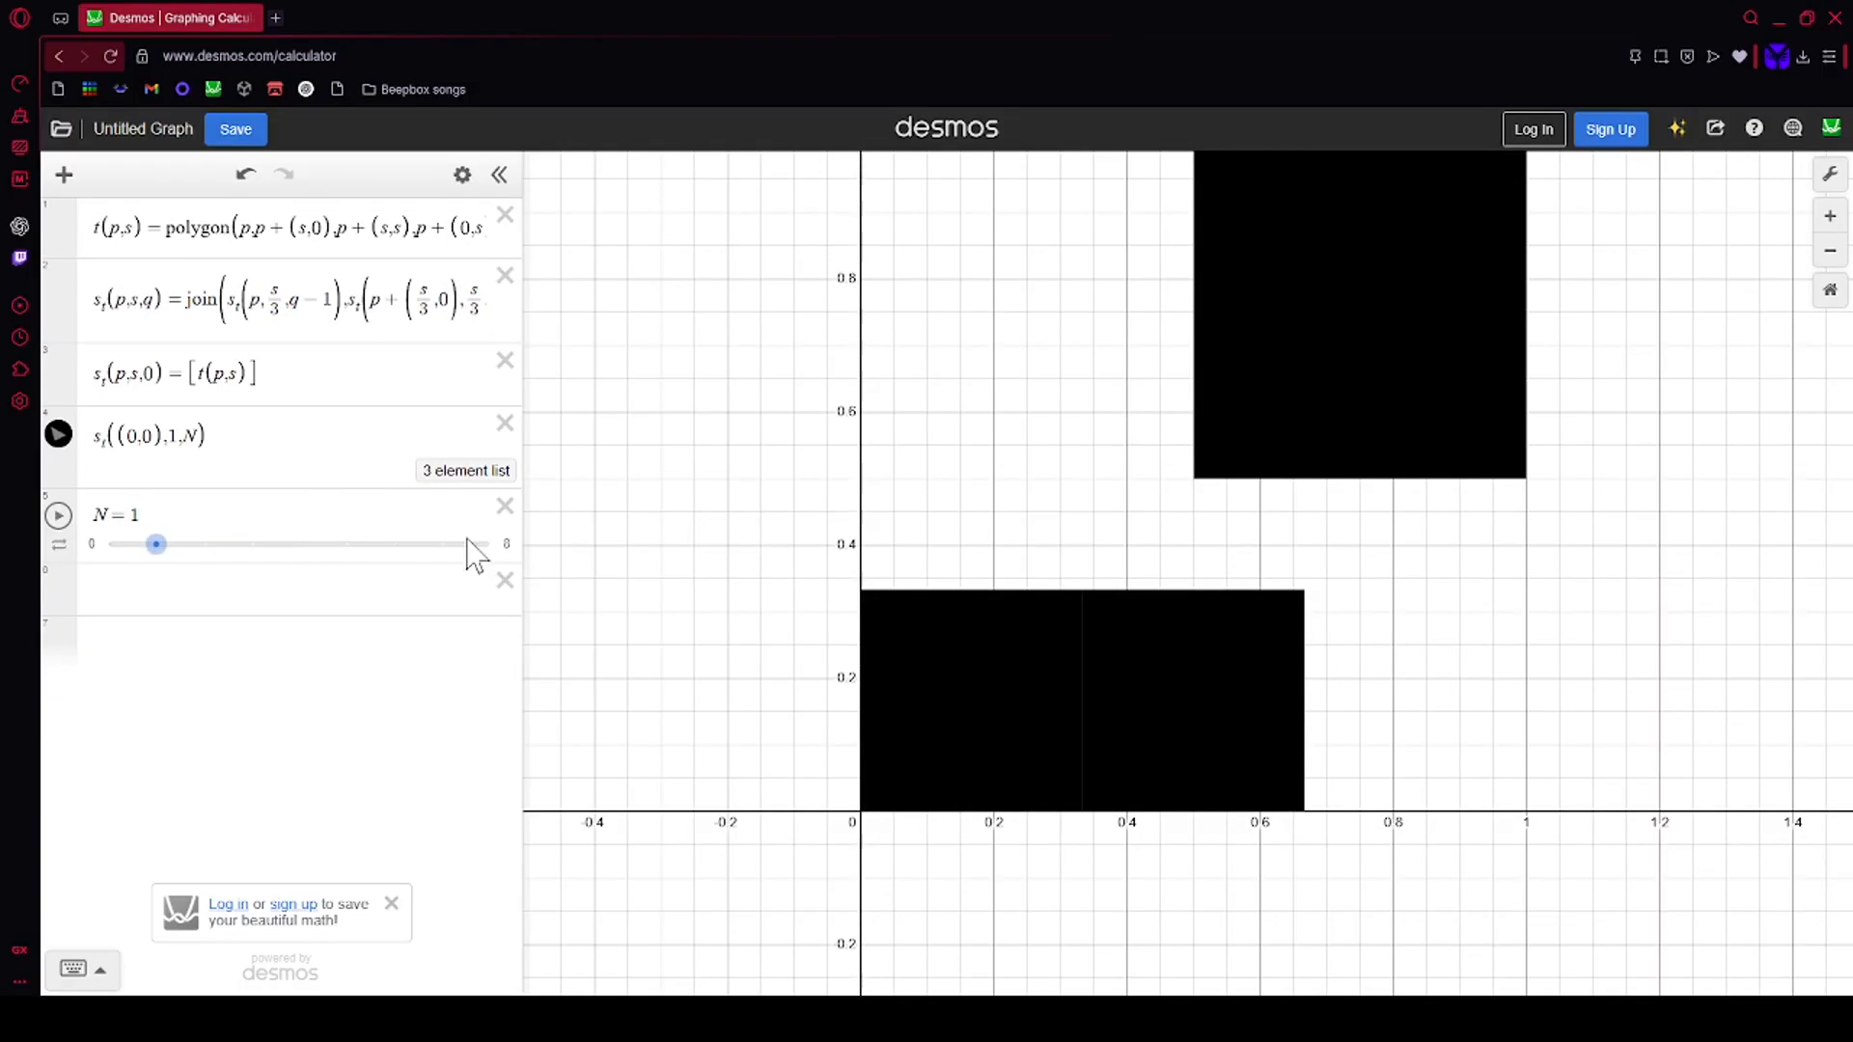
Step: Set the offset of the third copy in s_t(p,s,q) to (2s/3, 0)
click(394, 364)
key(Up)
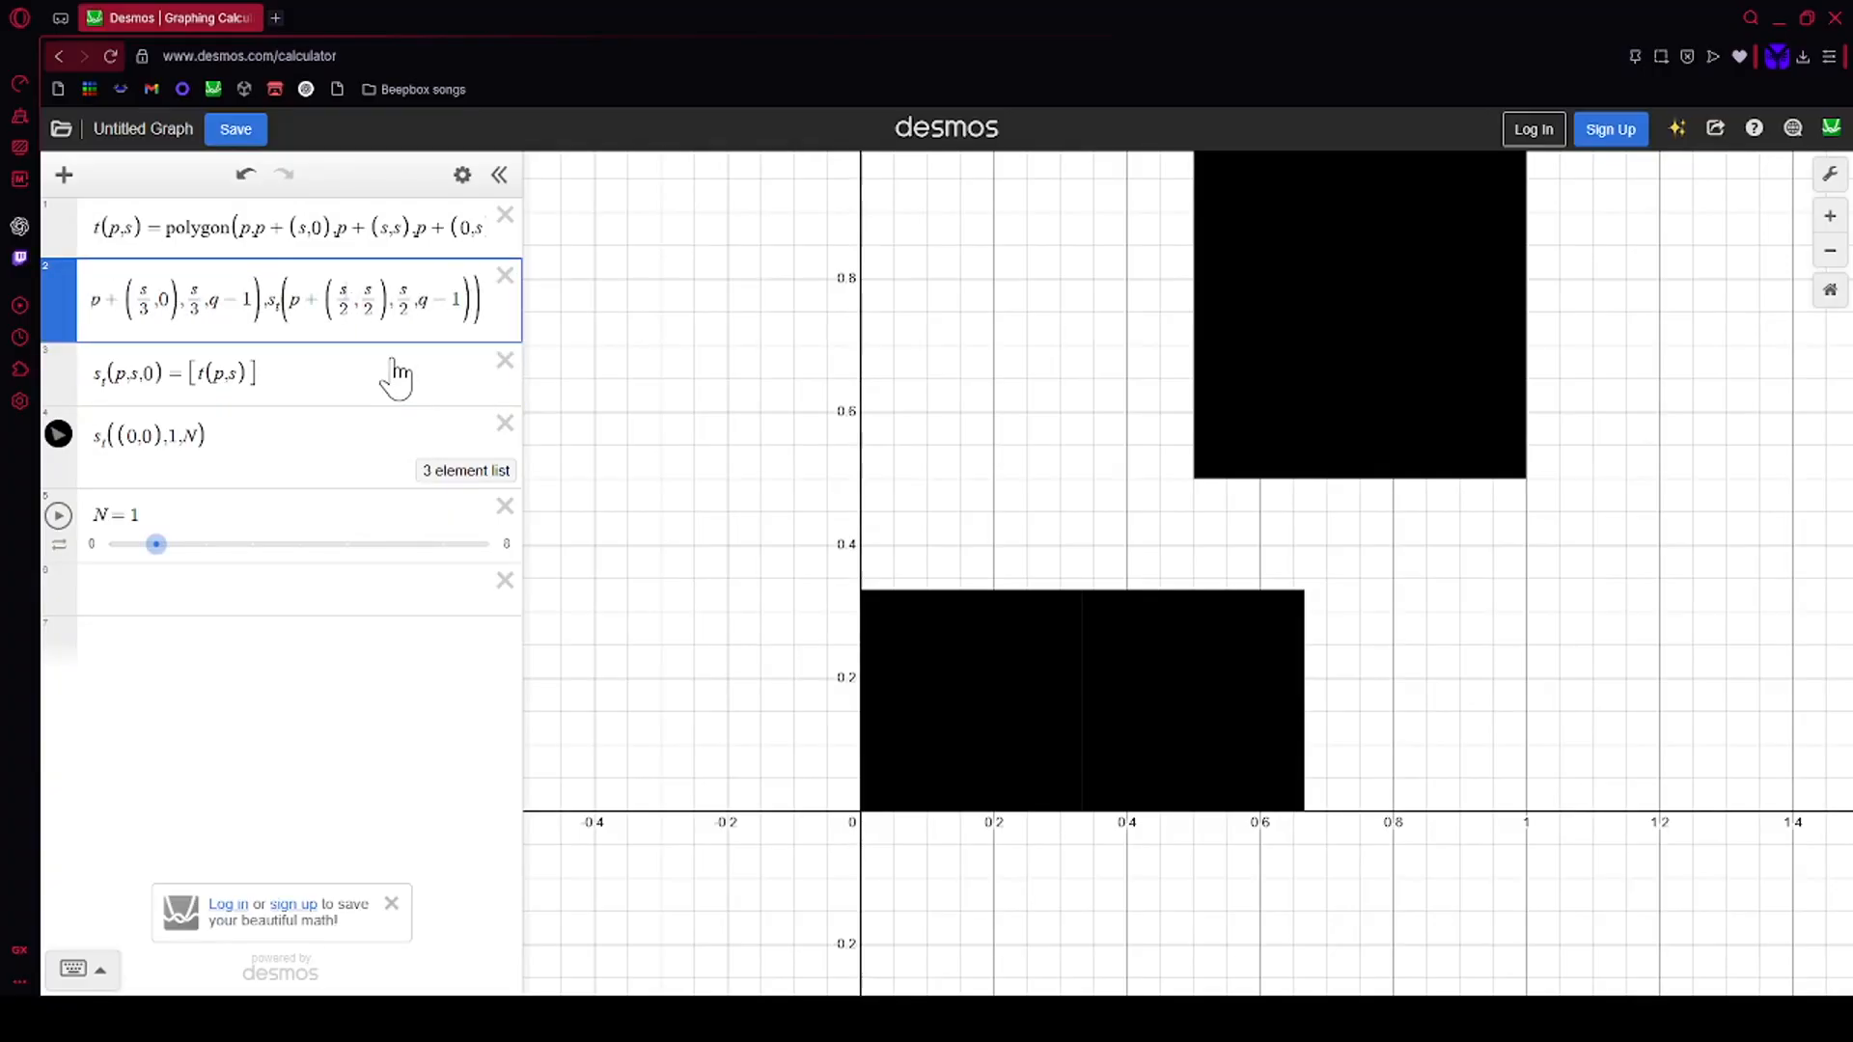
key(BackSpace)
text(3)
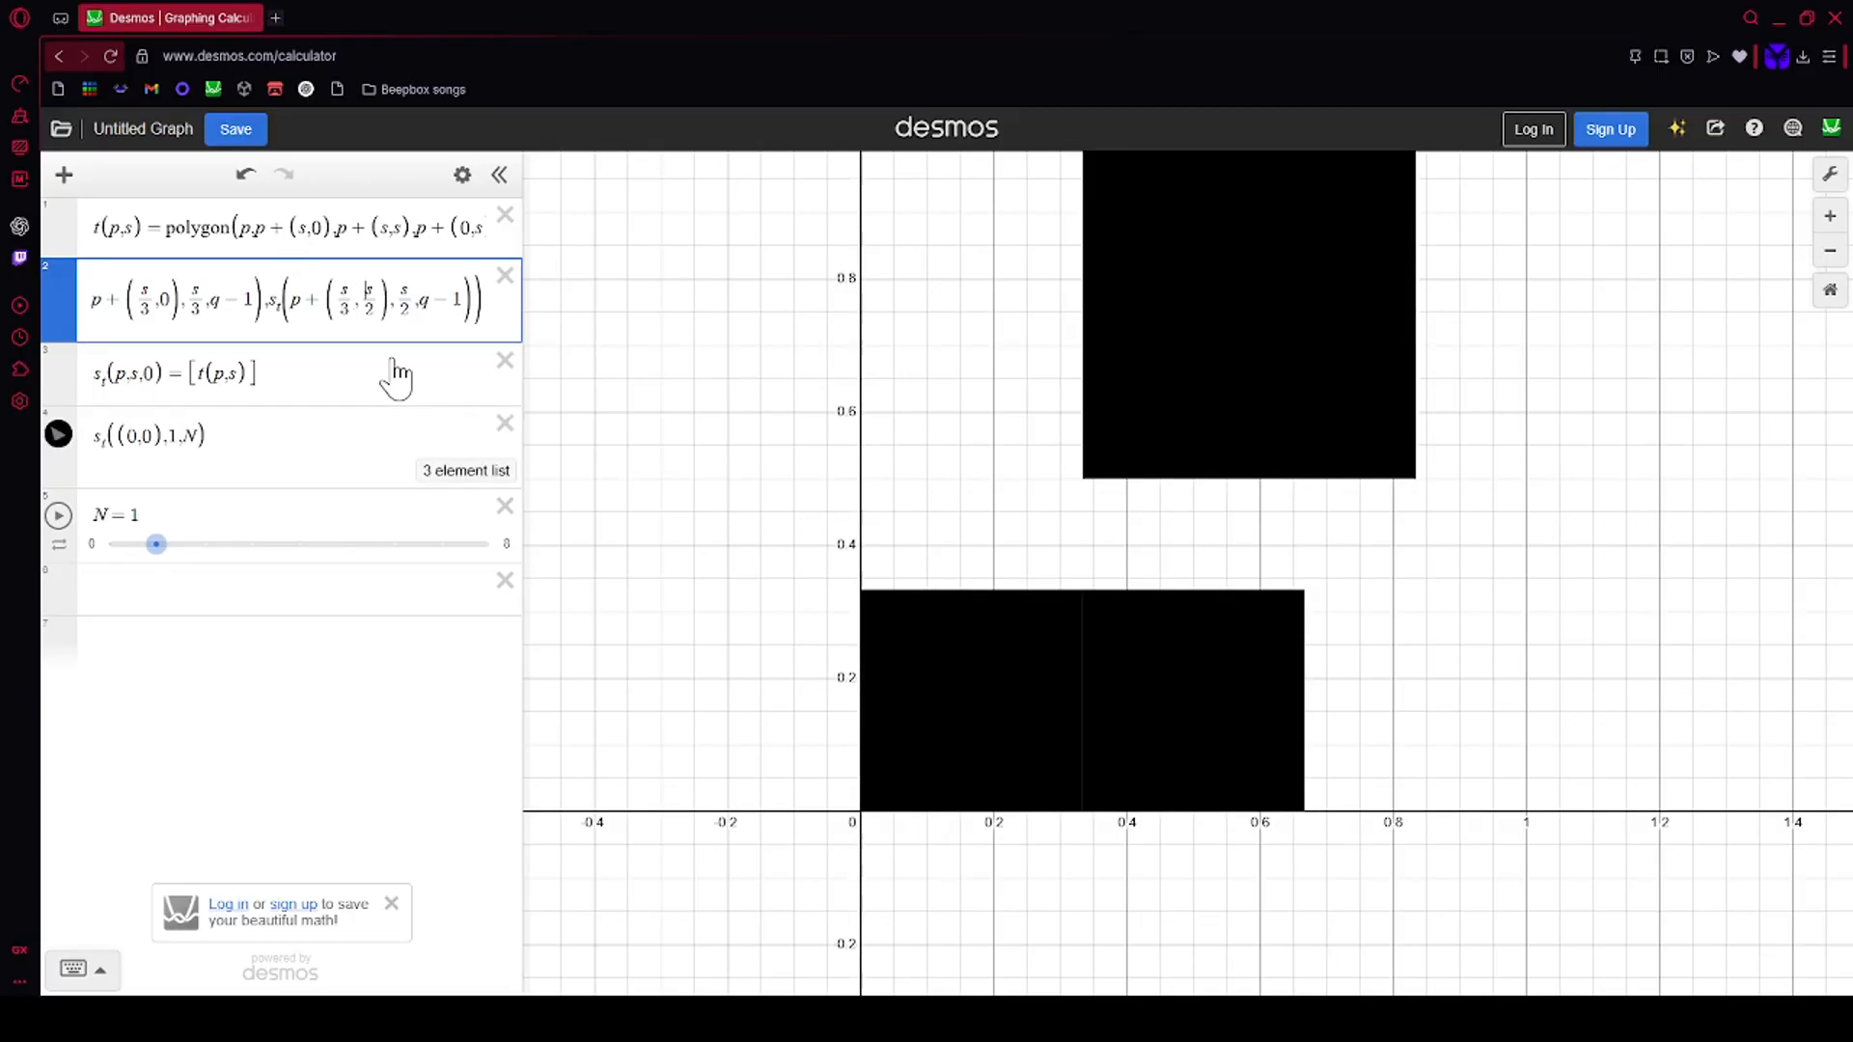
key(BackSpace)
key(BackSpace)
key(BackSpace)
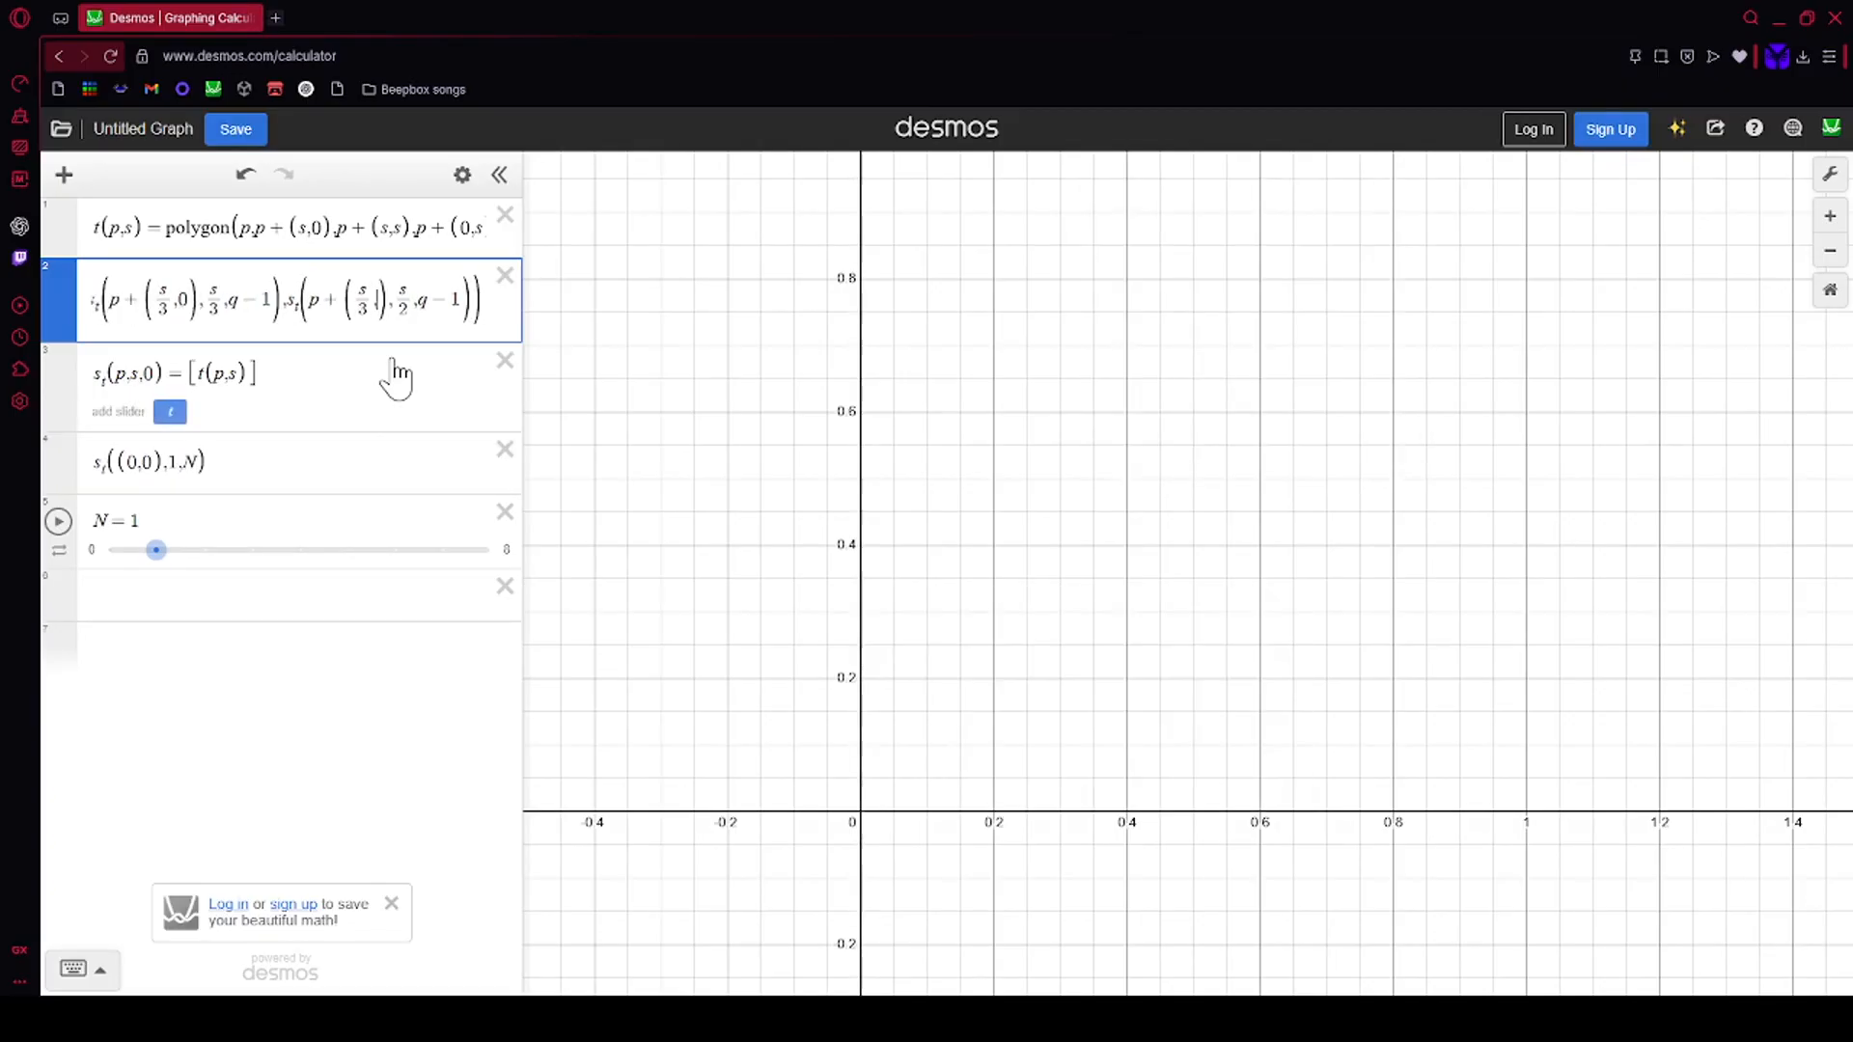
text(0),s/)
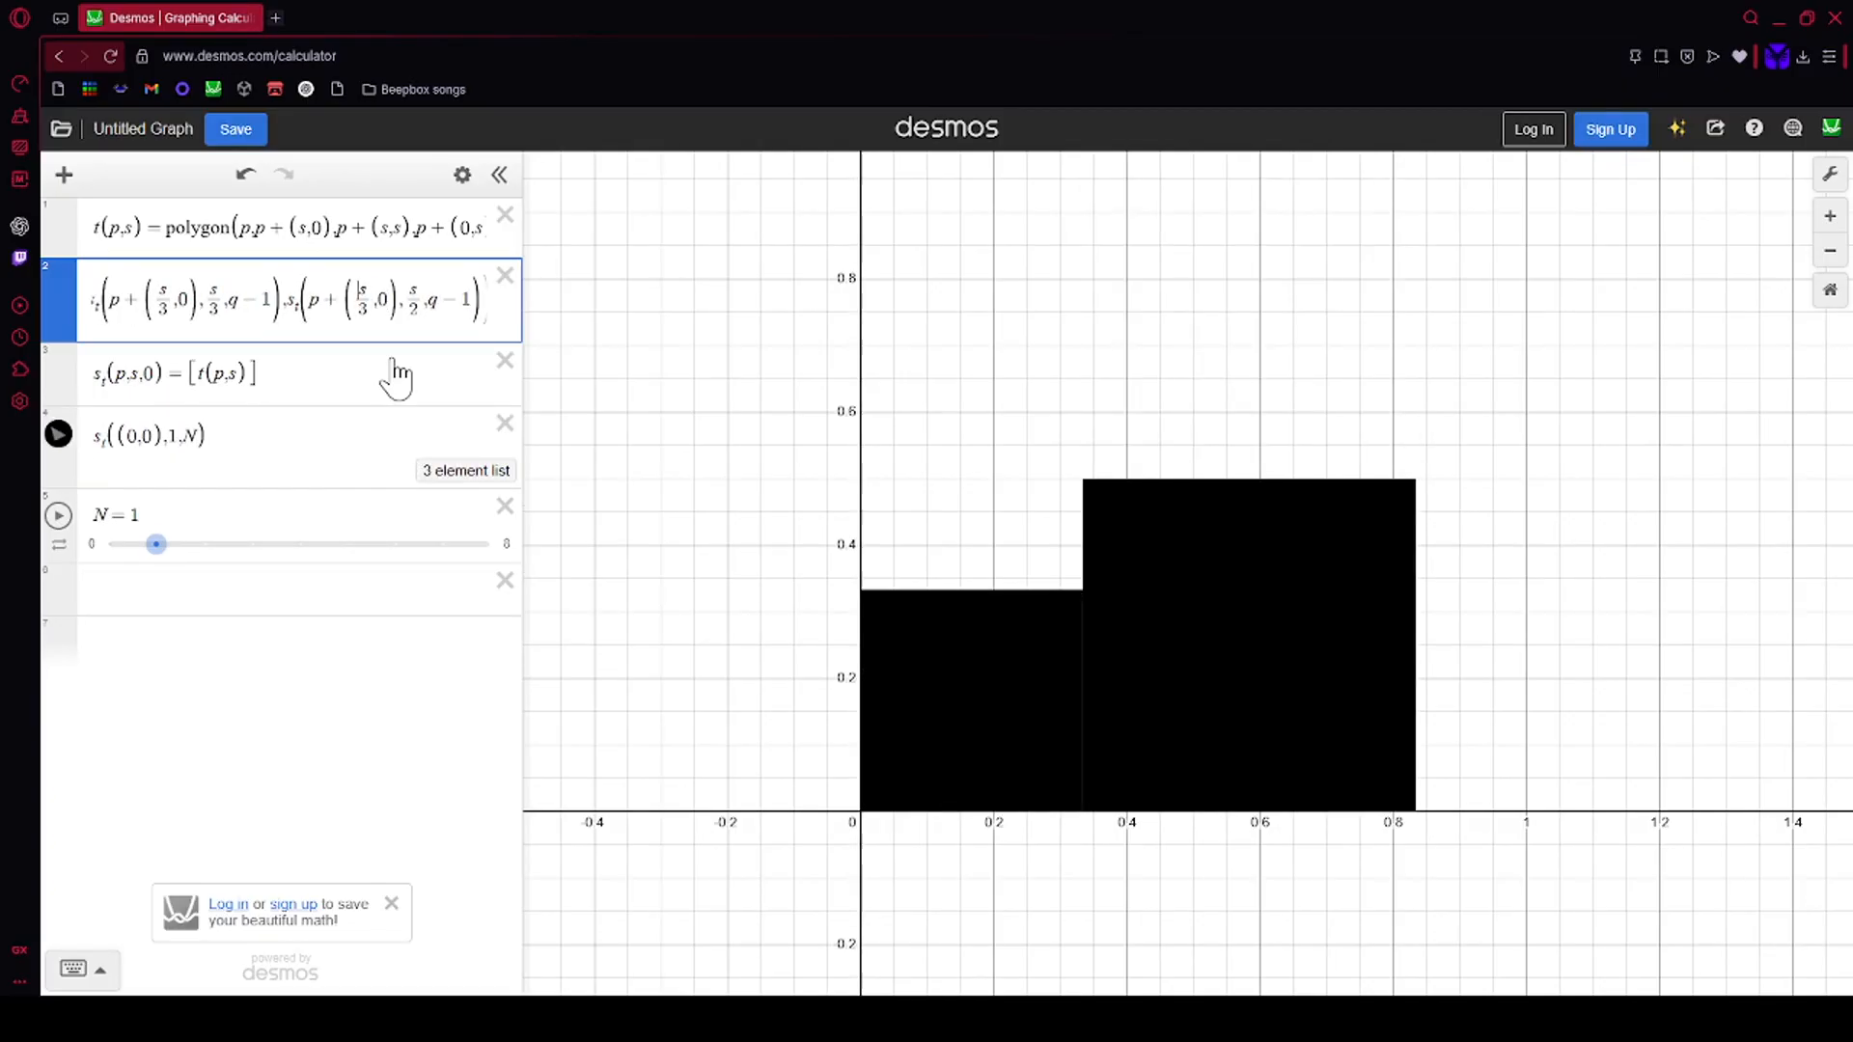
text(2)
key(Down)
key(Down)
key(Down)
key(Down)
key(Down)
key(Down)
key(Down)
key(Down)
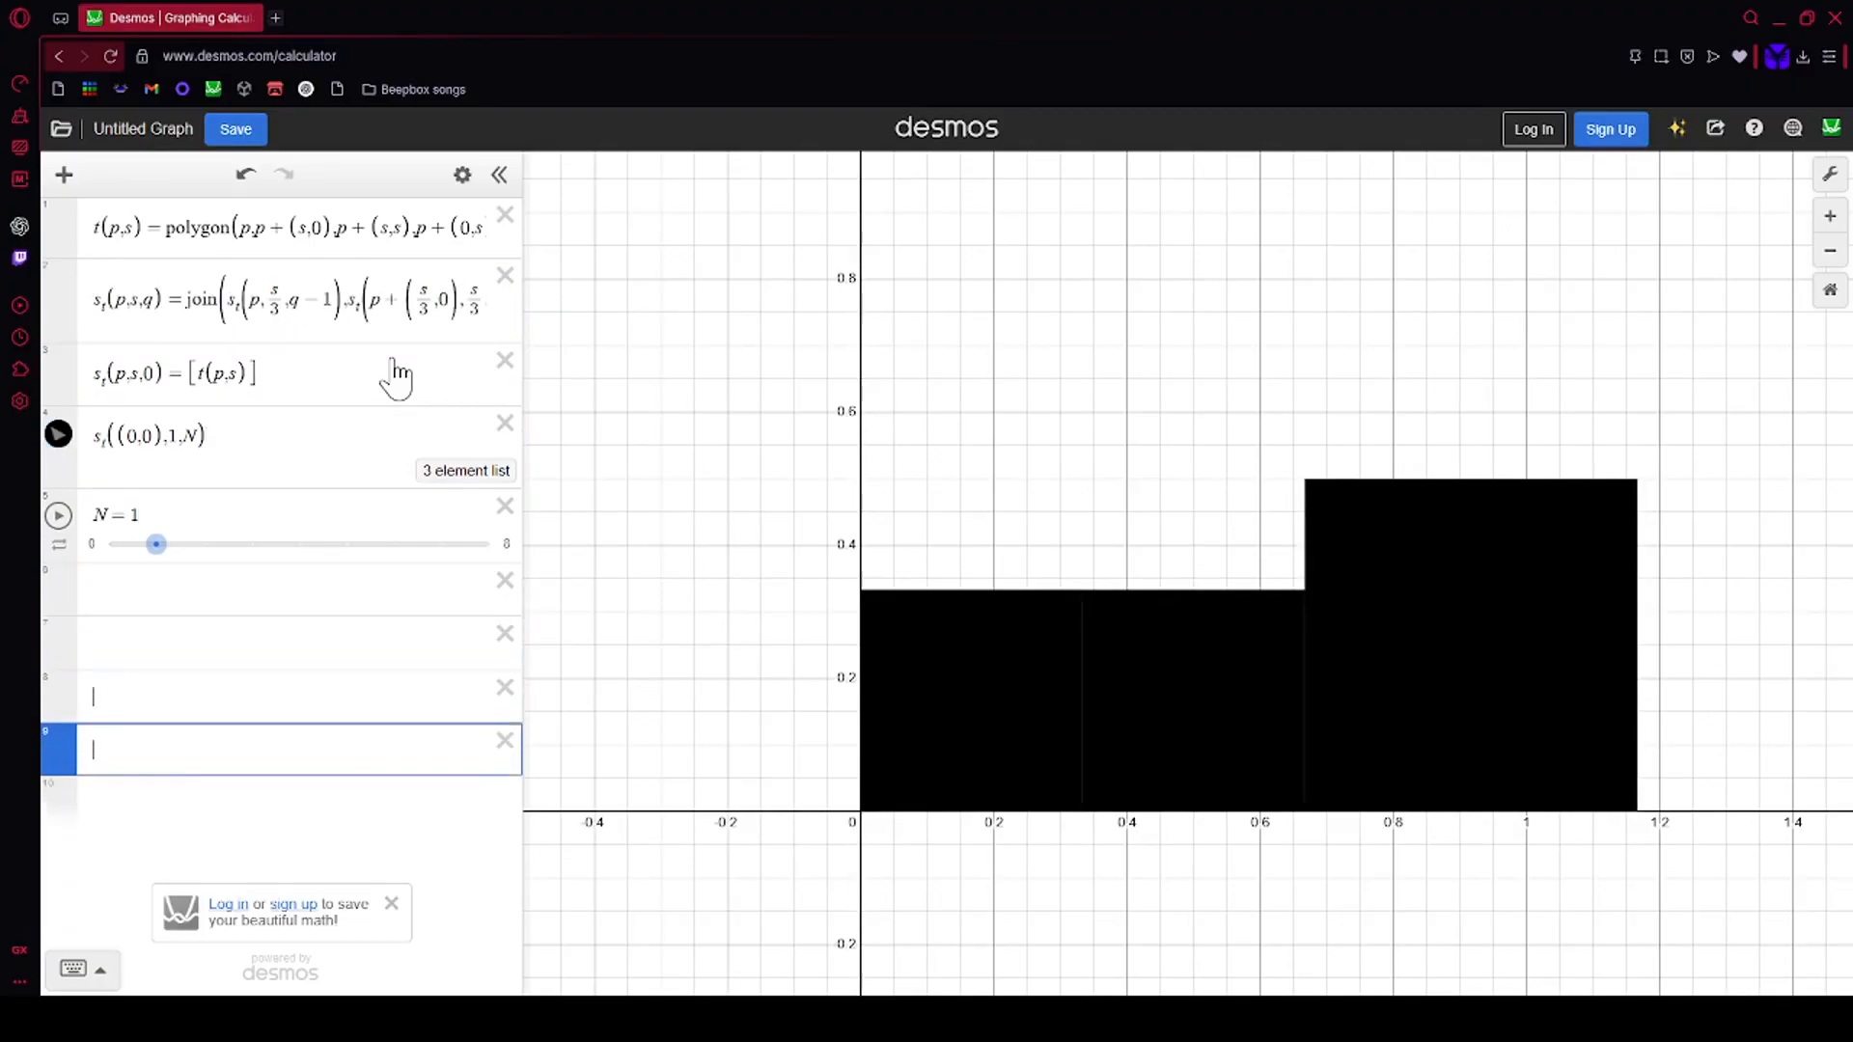
click(495, 586)
click(496, 588)
click(496, 588)
click(496, 588)
click(496, 588)
click(496, 587)
Step: Set the size of the third copy in s_t(p,s,q) to s/3
key(Up)
key(Up)
key(Up)
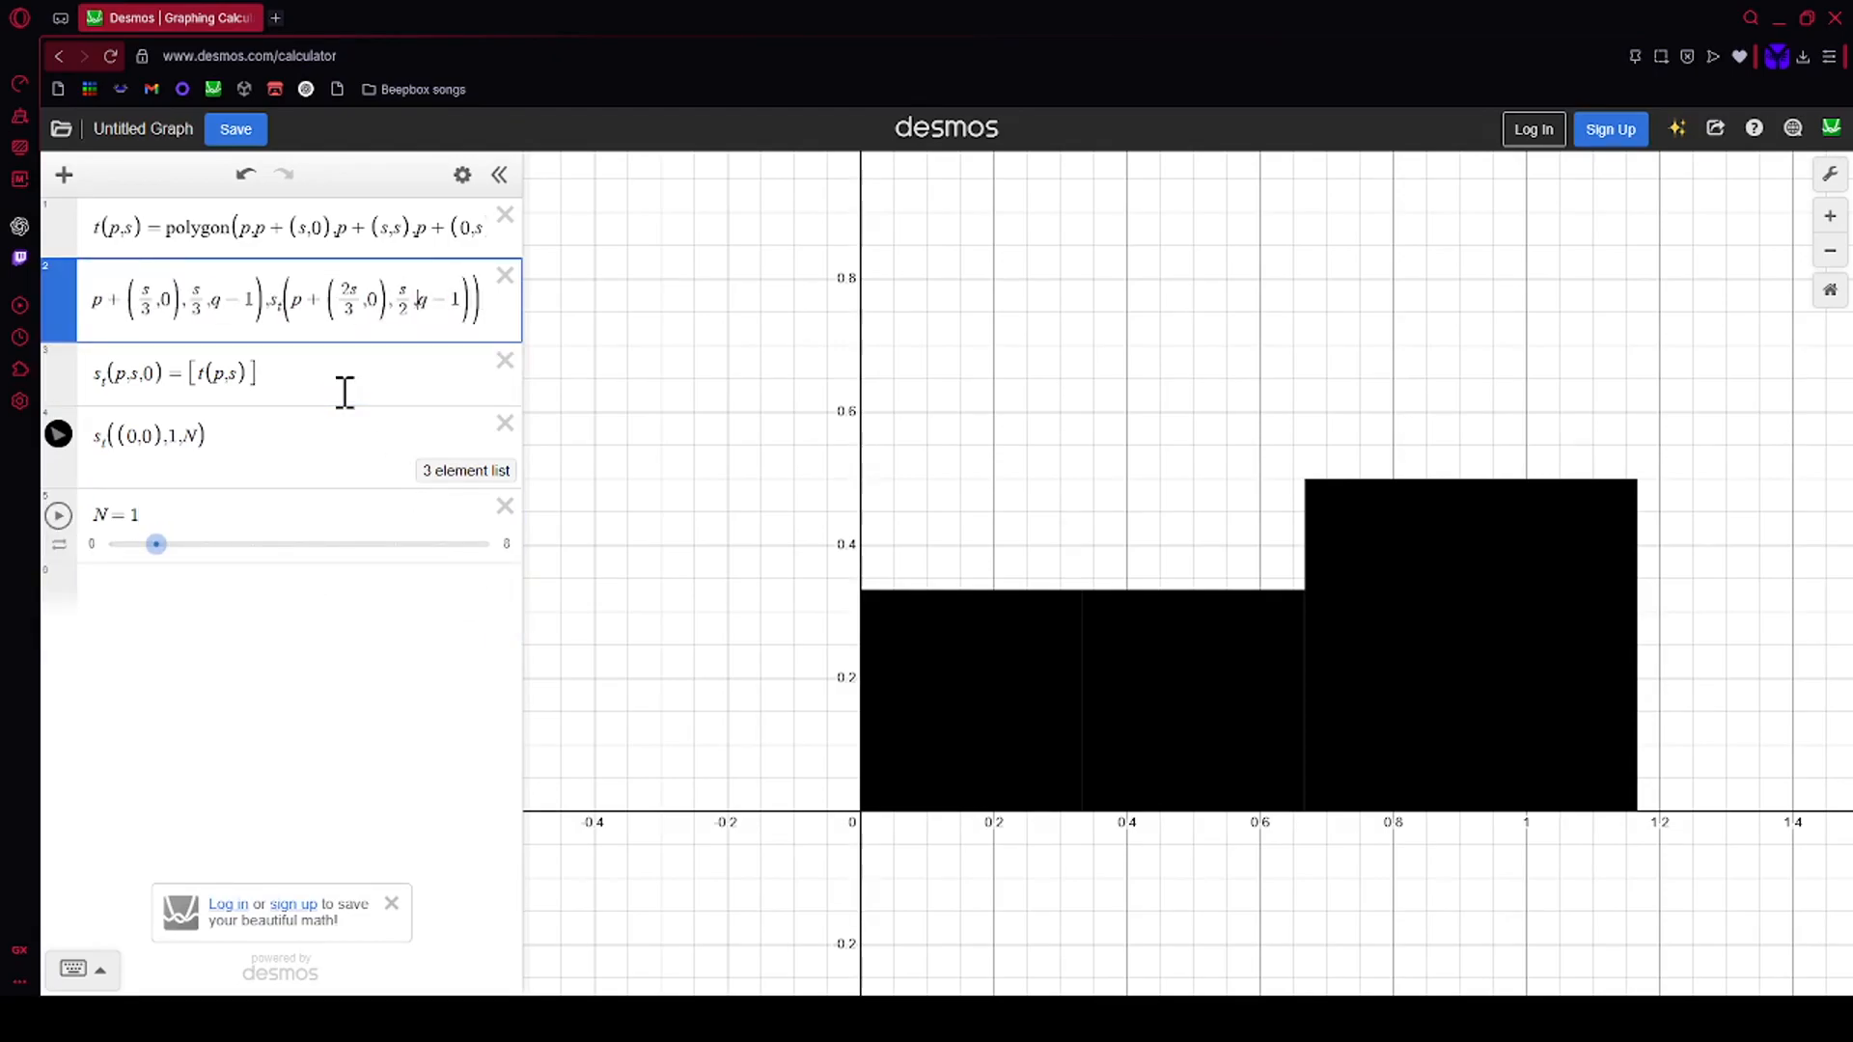
key(BackSpace)
text(3)
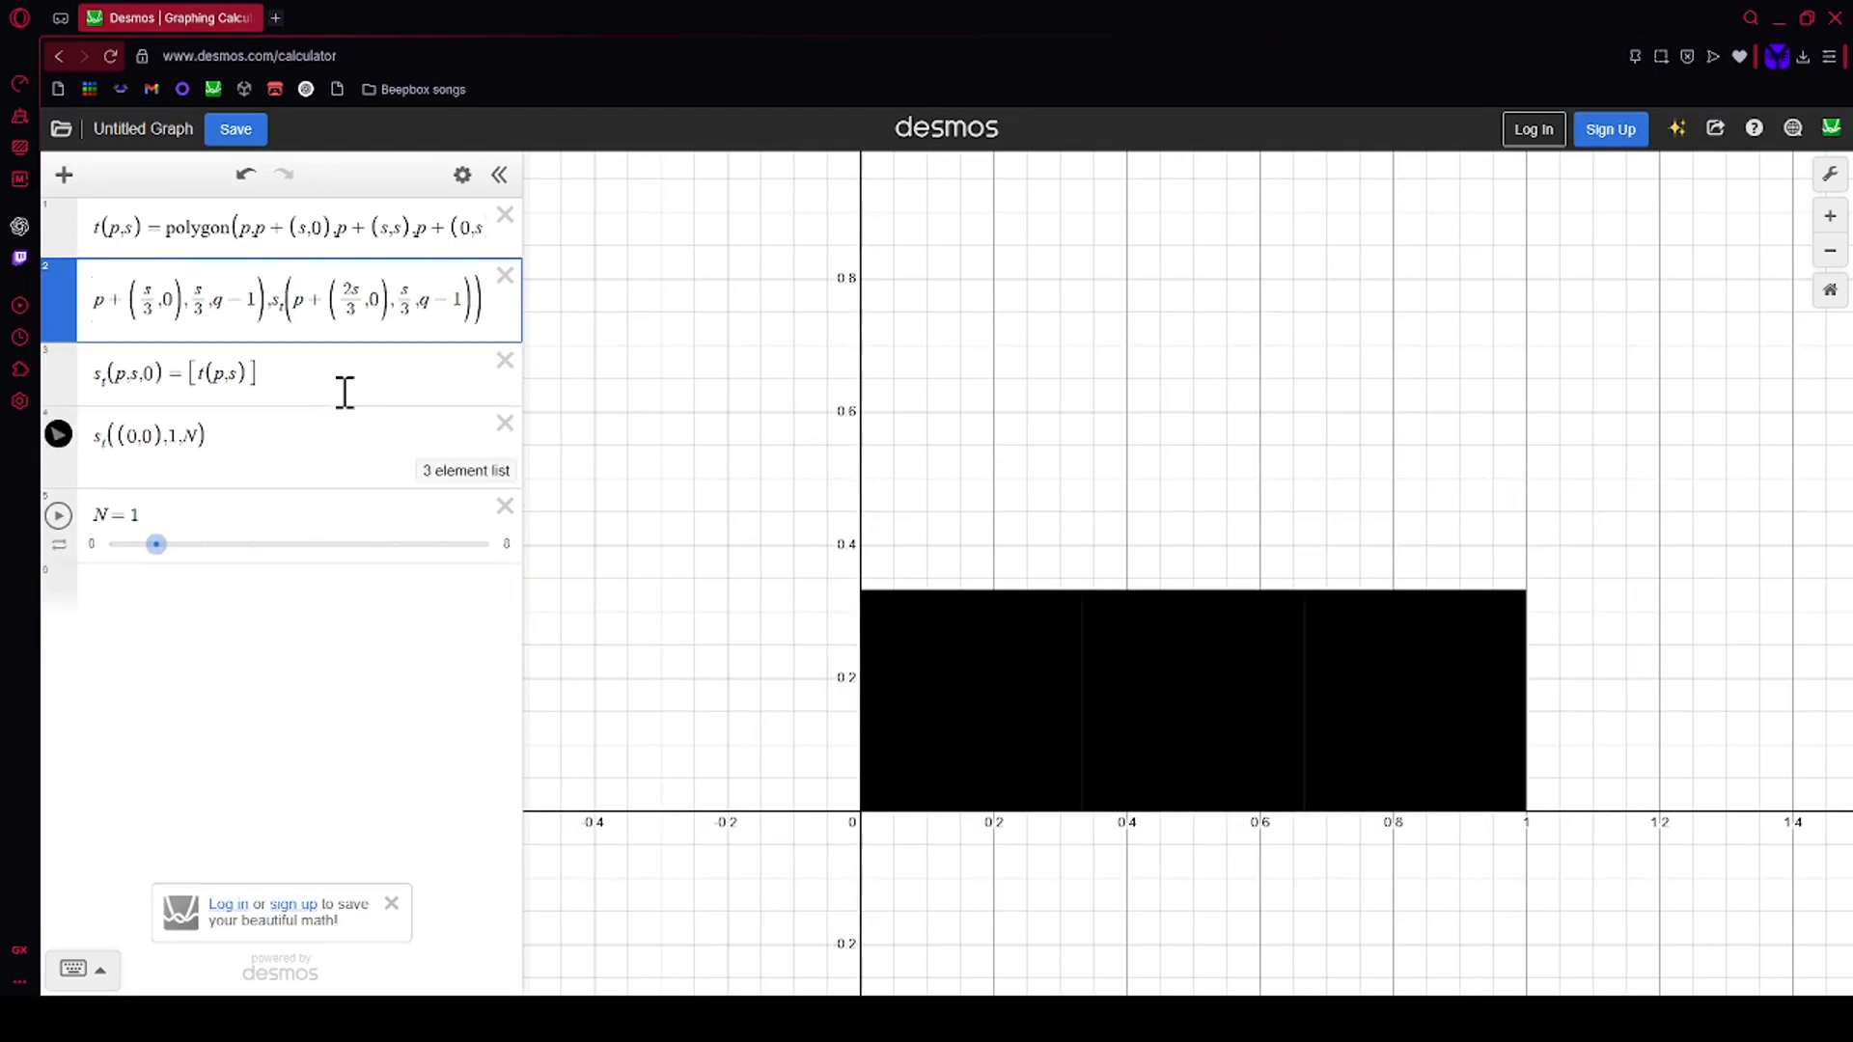
Step: Duplicate the three s_t copies of the bottom row and append them inside the join
drag(466, 299, 124, 307)
key(Right)
text(,)
text(s_t(p,s/3,q-1),s_t(p+(s/3,0),s/3,q-1),s_t(p+(2s/3,0),s/3,q-1))
Step: Set the vertical offset of the last two appended copies in s_t(p,s,q) to s/3
text(s)
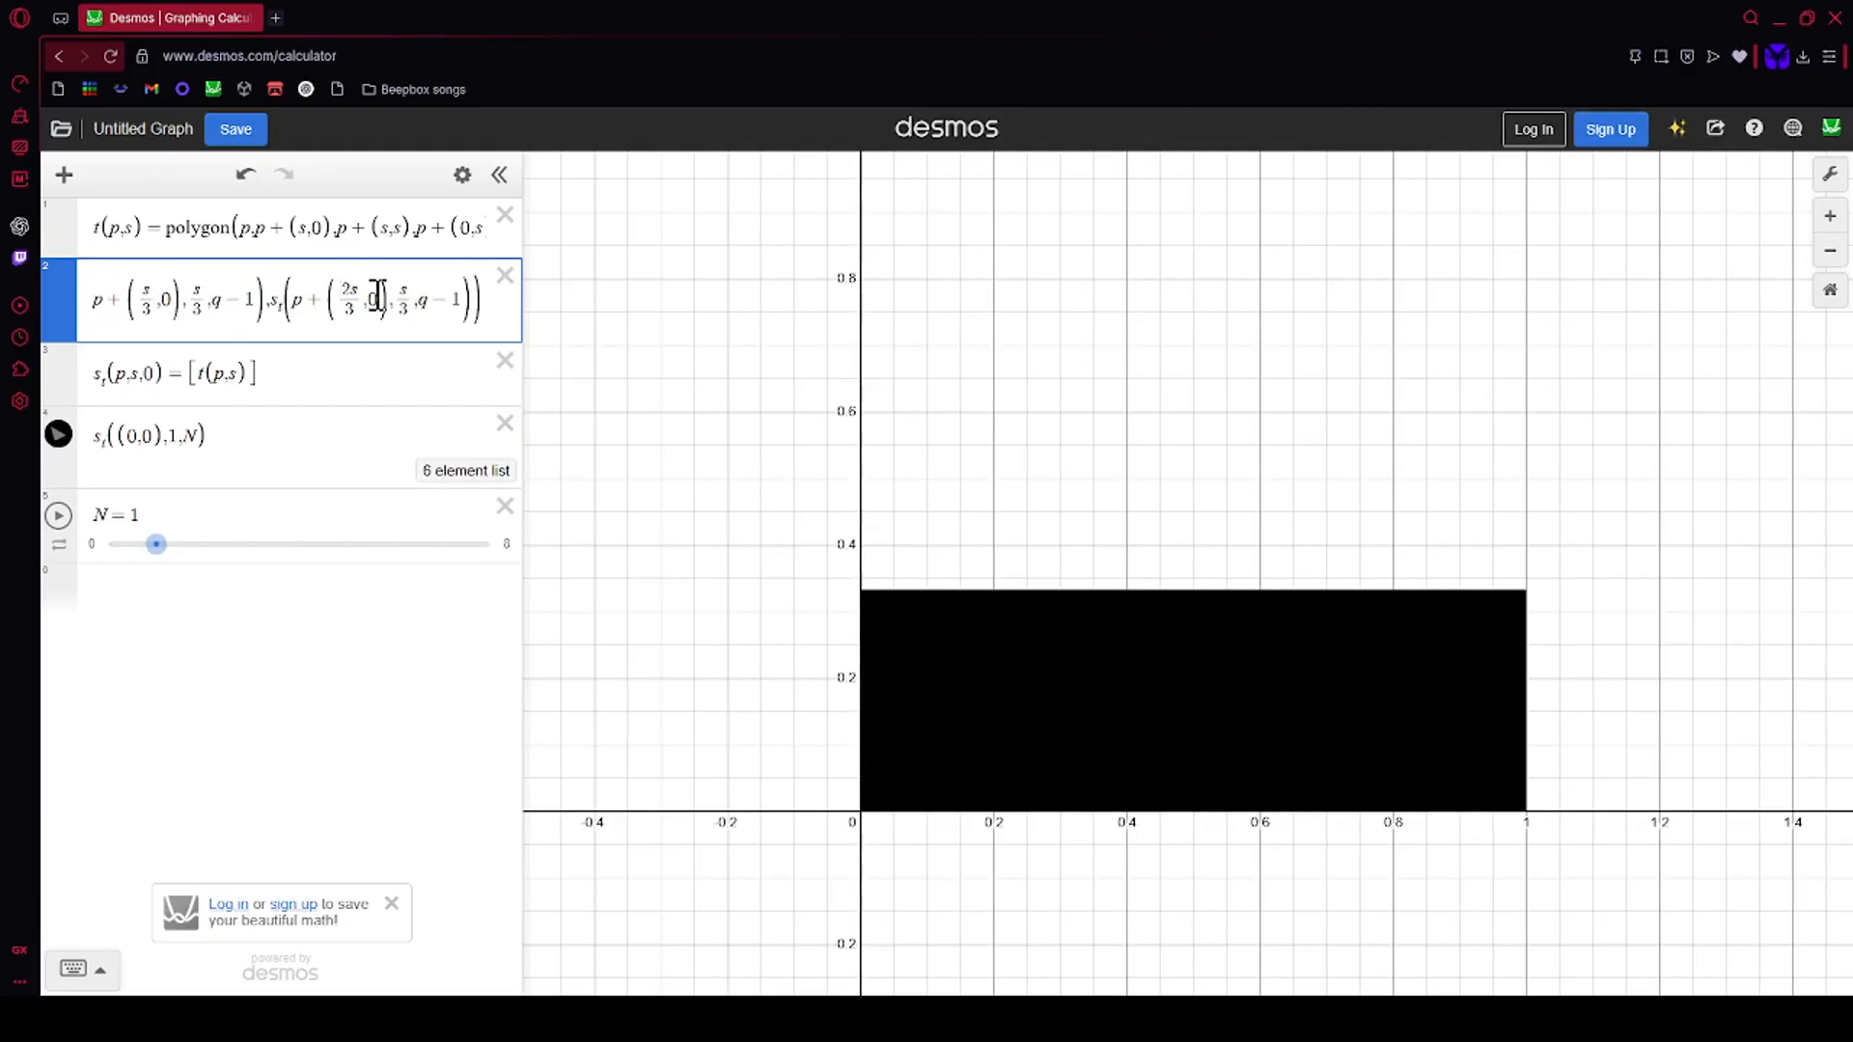
key(BackSpace)
text(s/3)
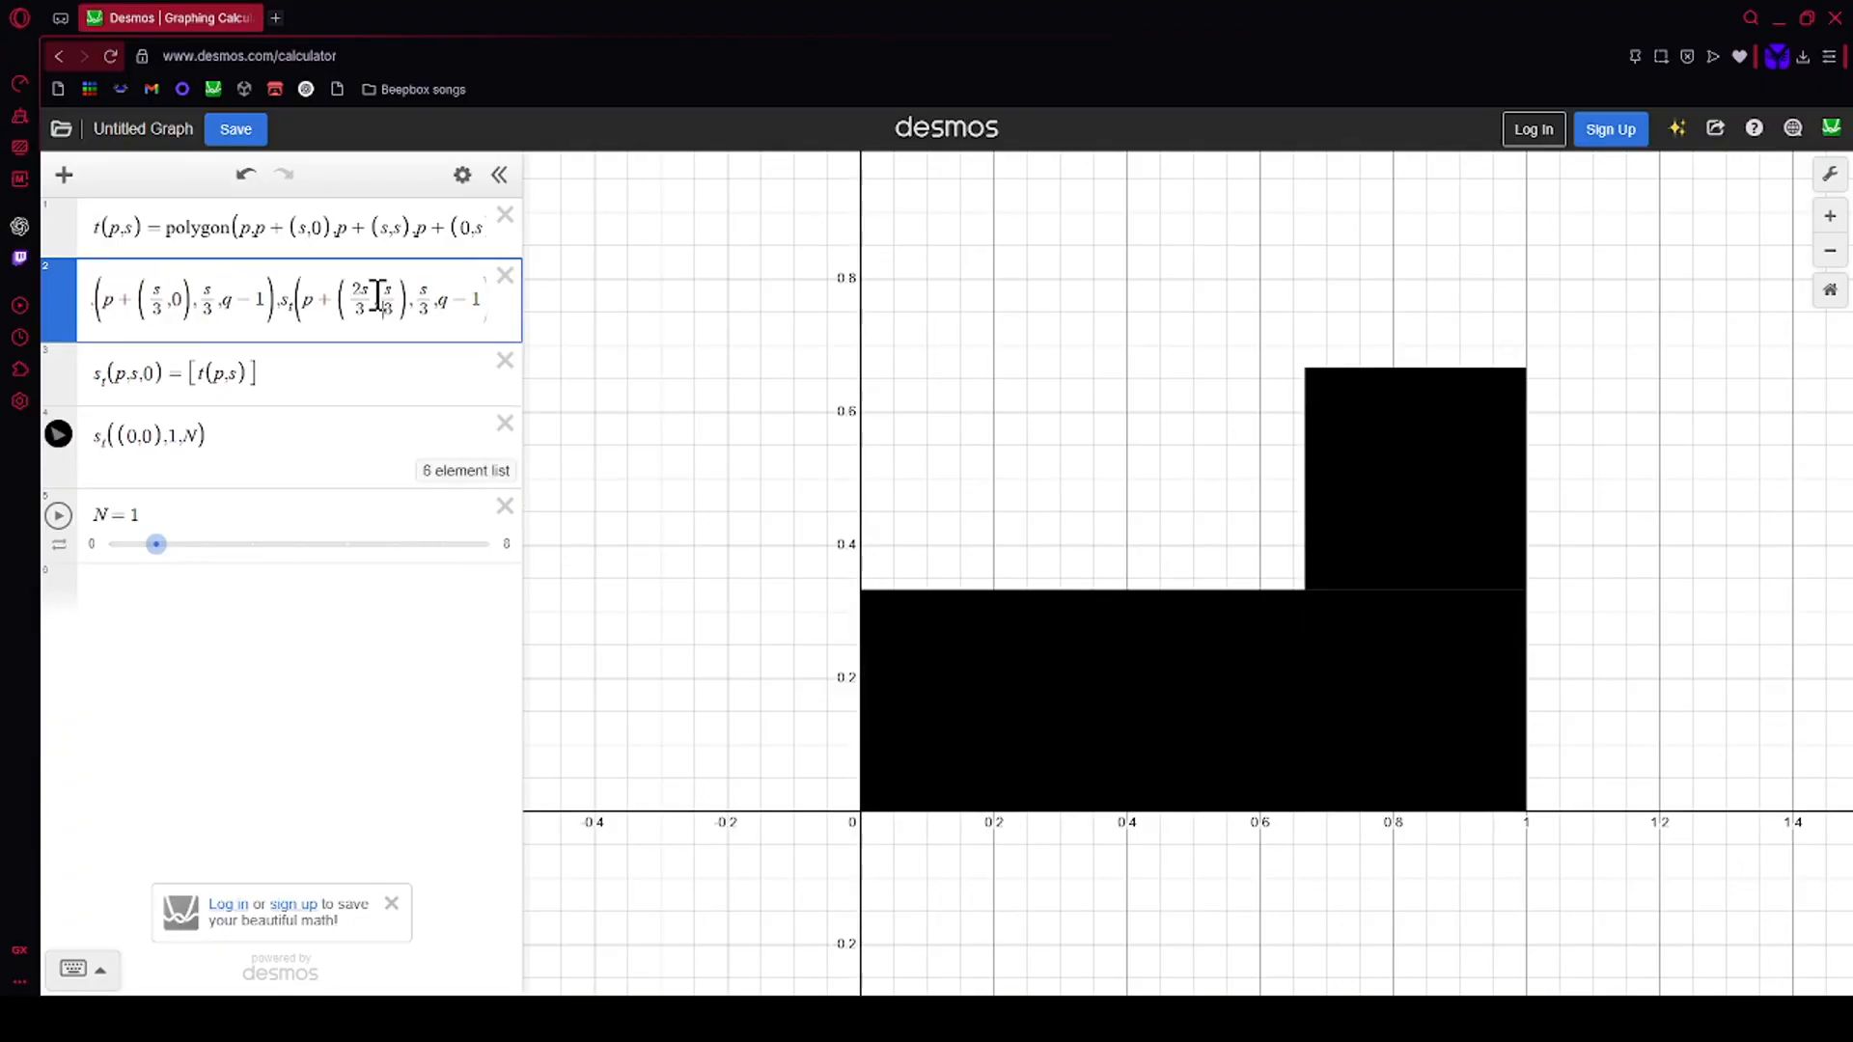
key(Left)
key(BackSpace)
text(s/3)
Step: Change the offset of the second-to-last copy in s_t(p,s,q) to (0, s/3)
key(Left)
key(Left)
key(Left)
key(Left)
key(Left)
key(Left)
key(Left)
key(Left)
key(Left)
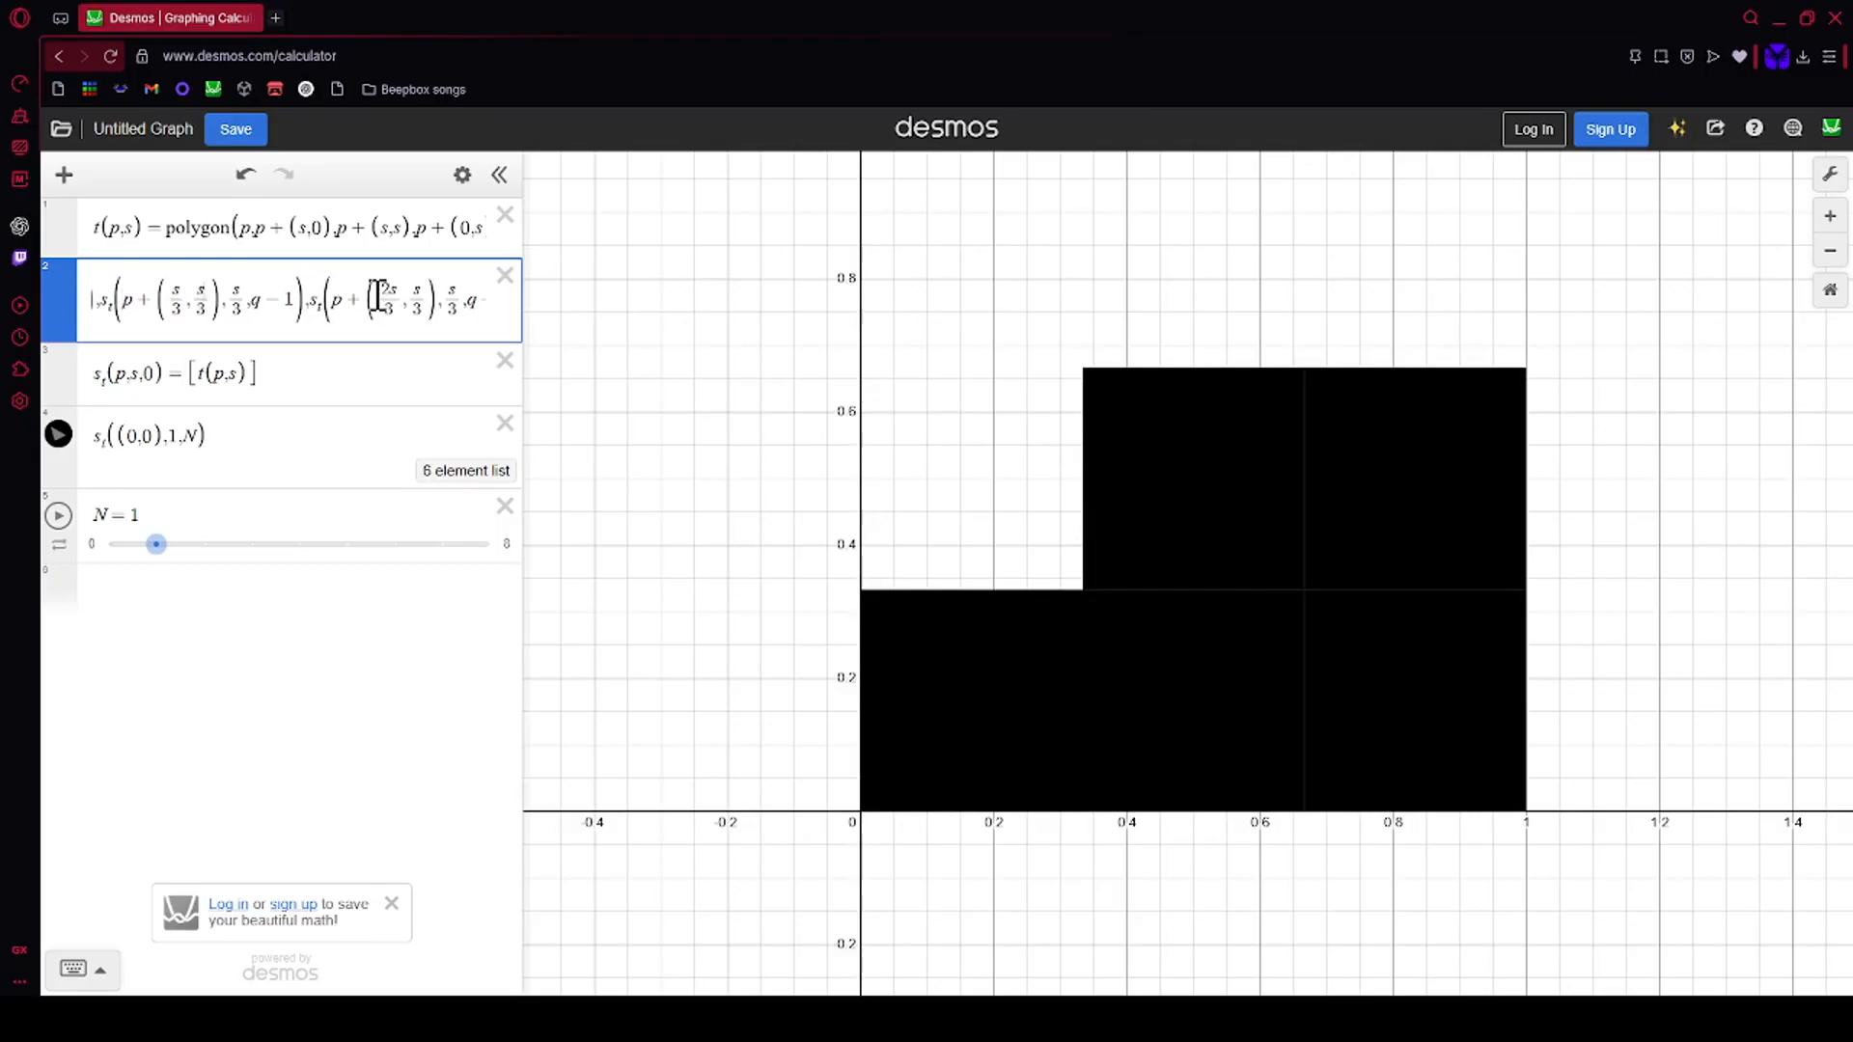
text(2)
key(BackSpace)
text(2)
key(BackSpace)
key(BackSpace)
key(BackSpace)
key(BackSpace)
text(0)
Step: Delete the redundant fourth copy s_t(p, s/3, q-1) from the join
key(Left)
key(Left)
key(Left)
key(Left)
key(Left)
key(Left)
key(Left)
key(Left)
key(Left)
key(Left)
key(BackSpace)
key(BackSpace)
key(BackSpace)
key(BackSpace)
key(BackSpace)
key(BackSpace)
key(BackSpace)
key(BackSpace)
key(BackSpace)
key(BackSpace)
key(BackSpace)
key(BackSpace)
key(BackSpace)
key(BackSpace)
key(BackSpace)
key(BackSpace)
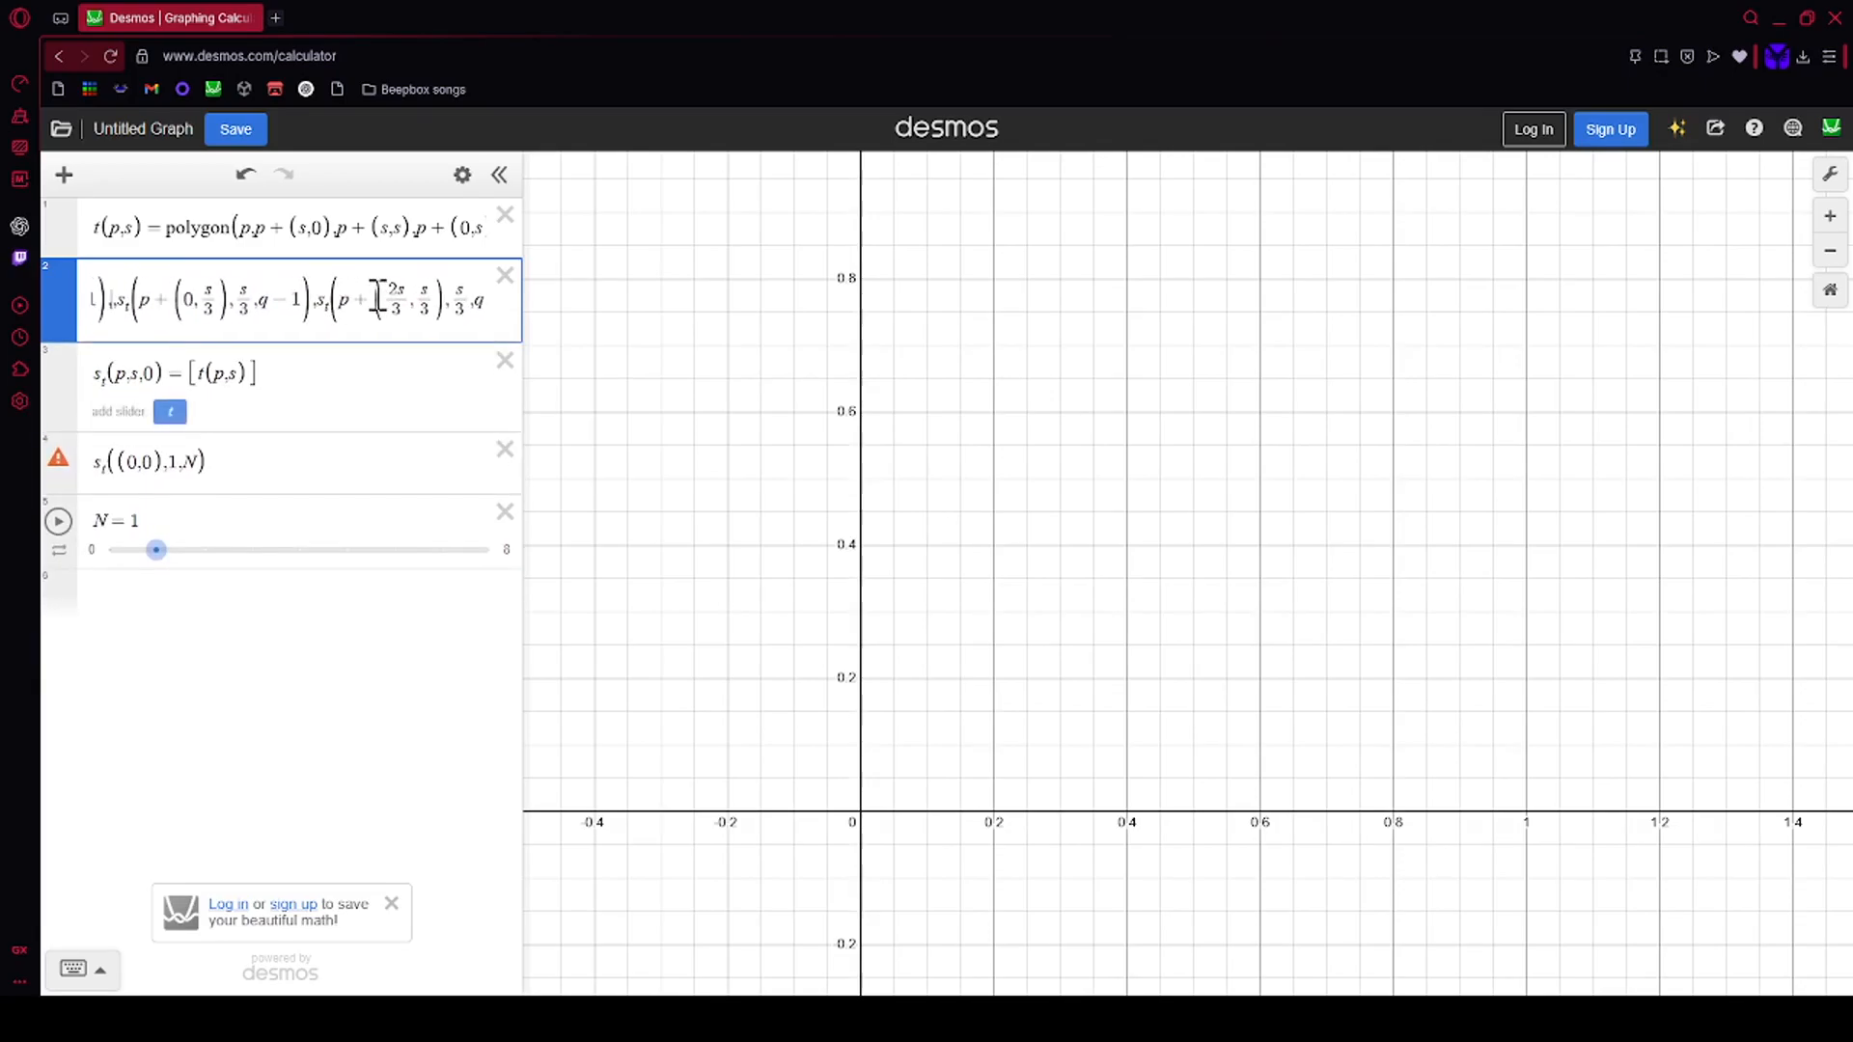
key(BackSpace)
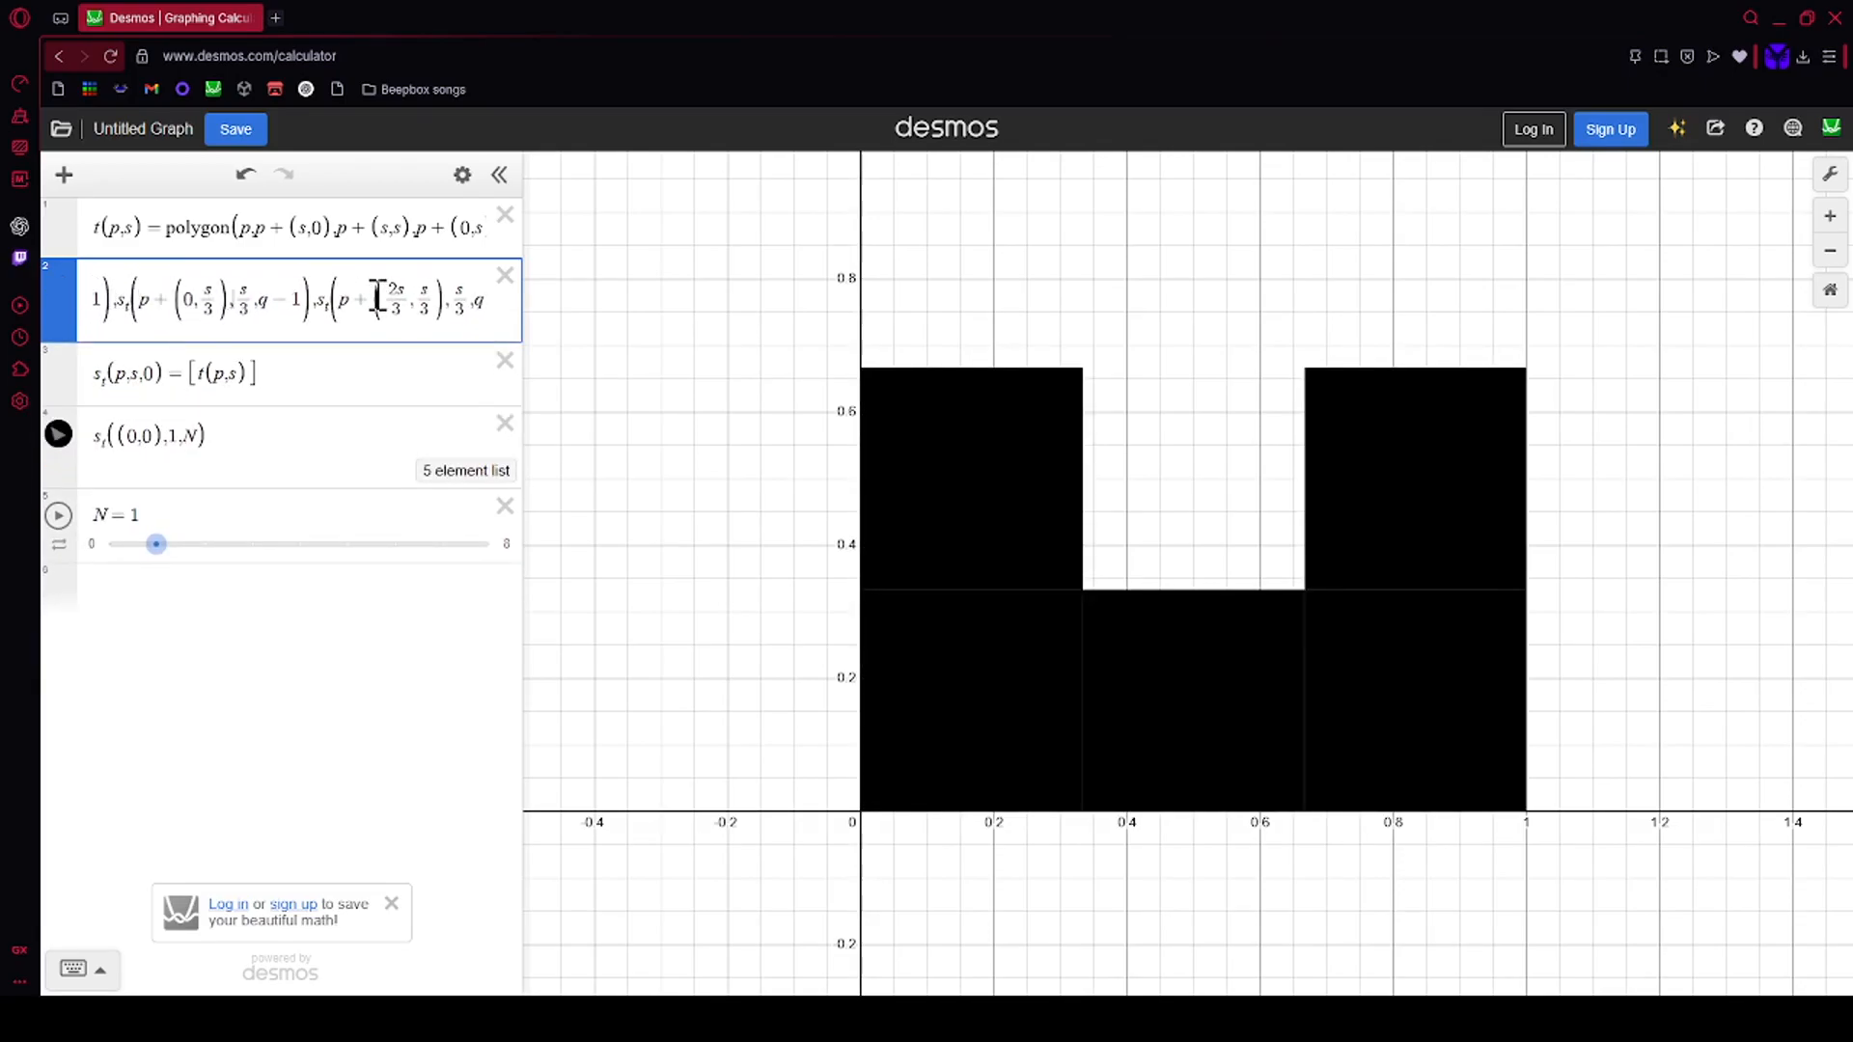
Step: Append another set of the three bottom-row copies after the fifth copy in the join
key(Right)
key(Right)
key(Right)
key(Right)
key(Right)
key(Right)
key(Right)
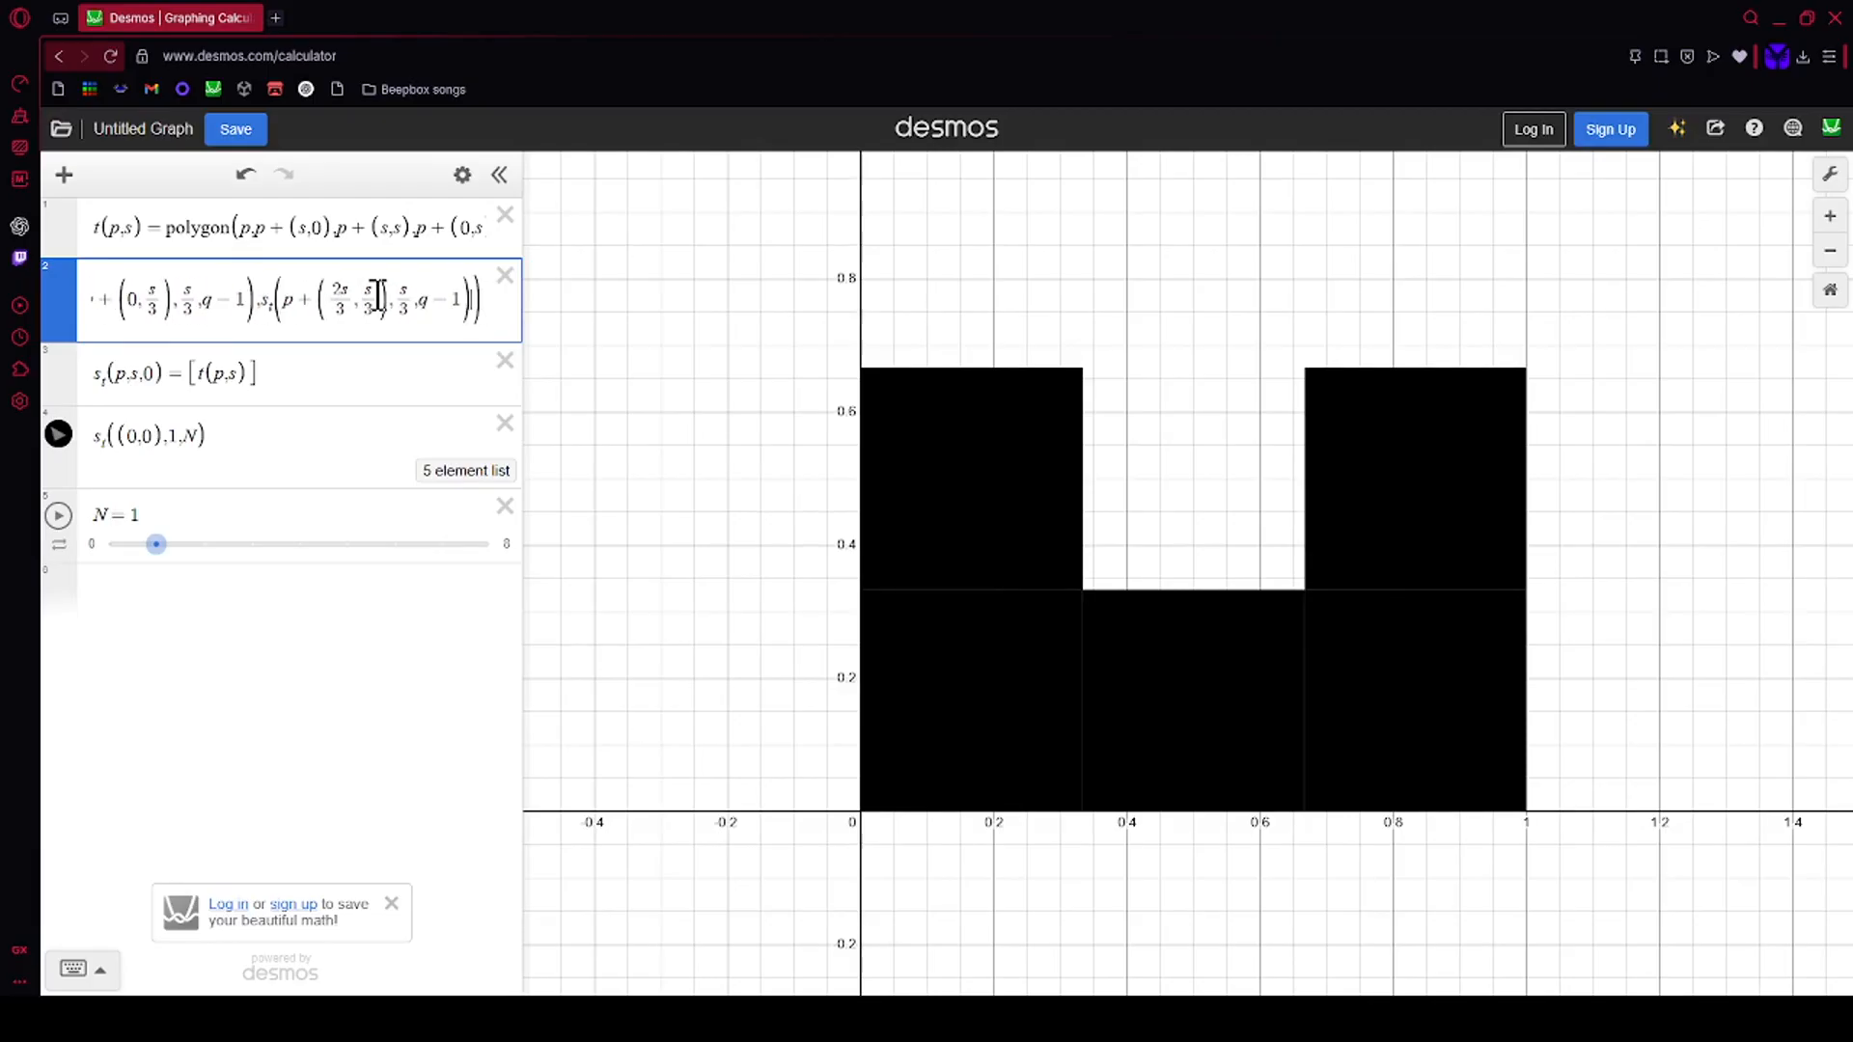
text(,)
text(s_t(p,s/3,q-1),s_t(p+(s/3,0),s/3,q-1),s_t(p+(2s/3,0),s/3,q-1))
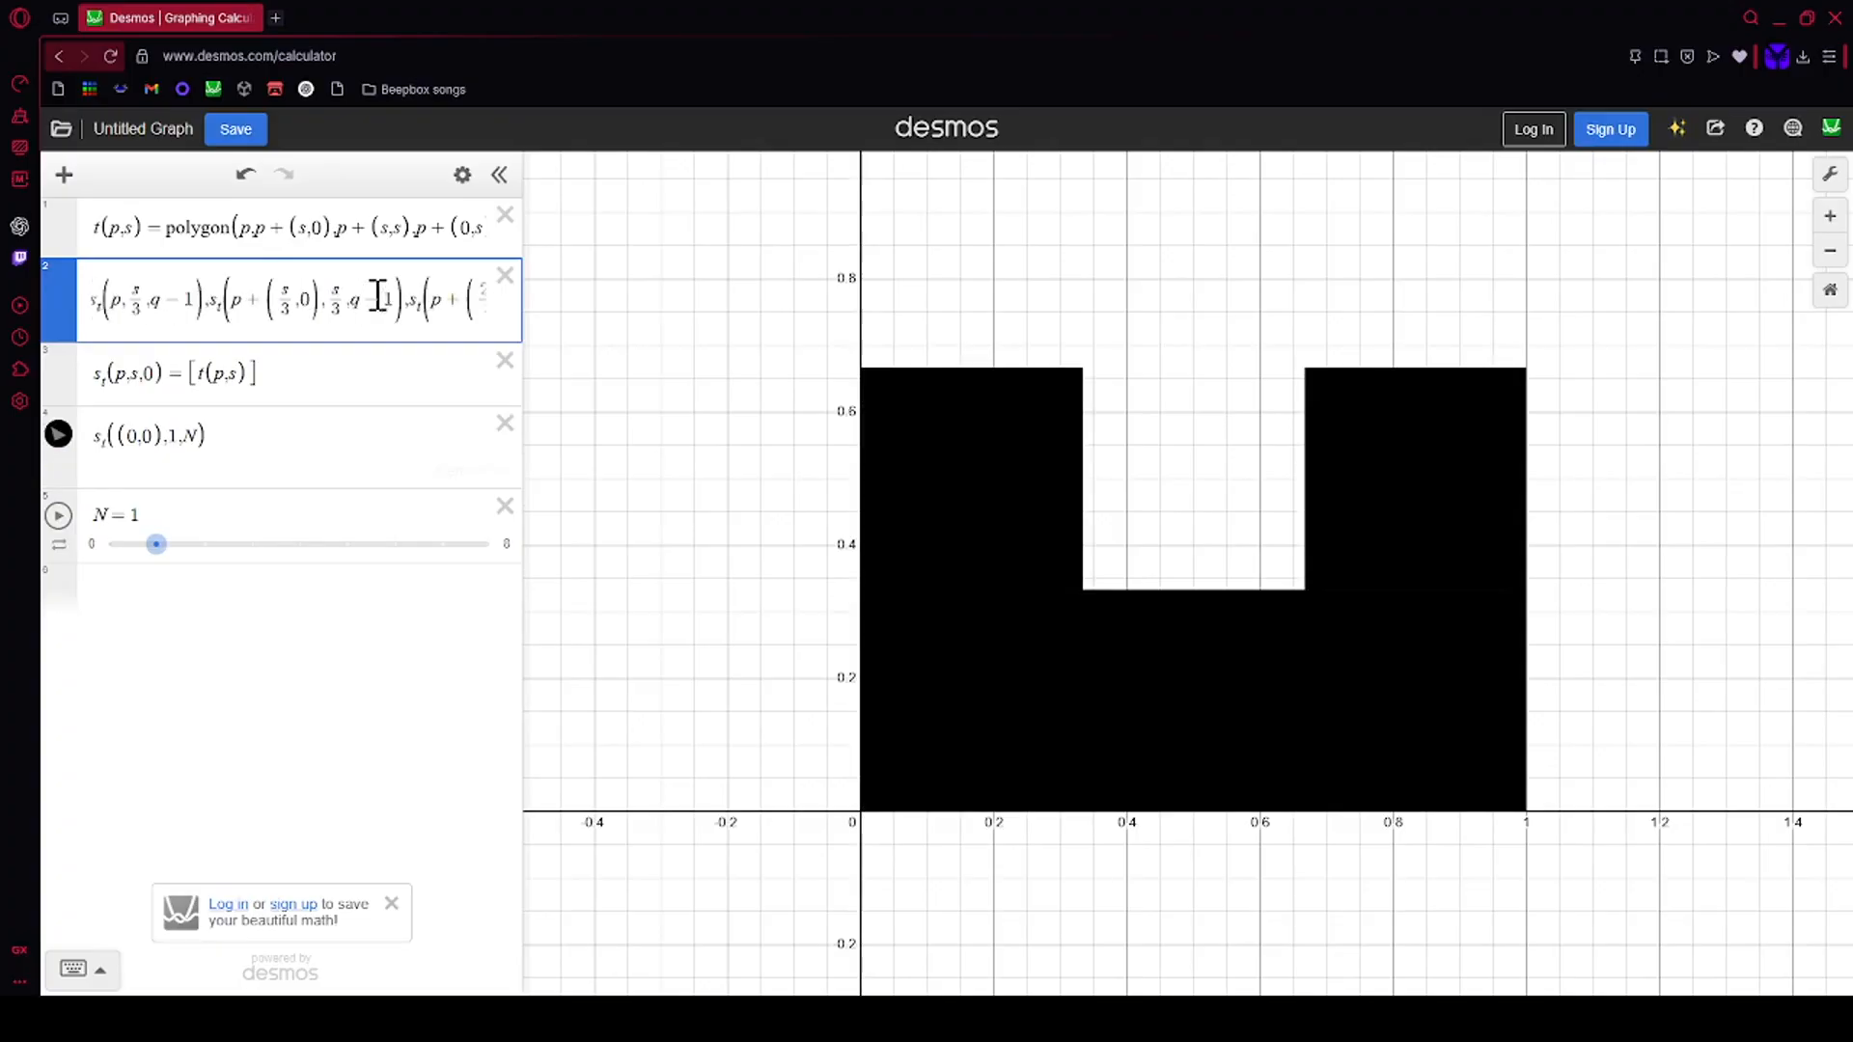
Step: Set the offset of the last copy in s_t(p,s,q) to (2s/3, 2s/3) and copy its vertical term 2s/3
key(Left)
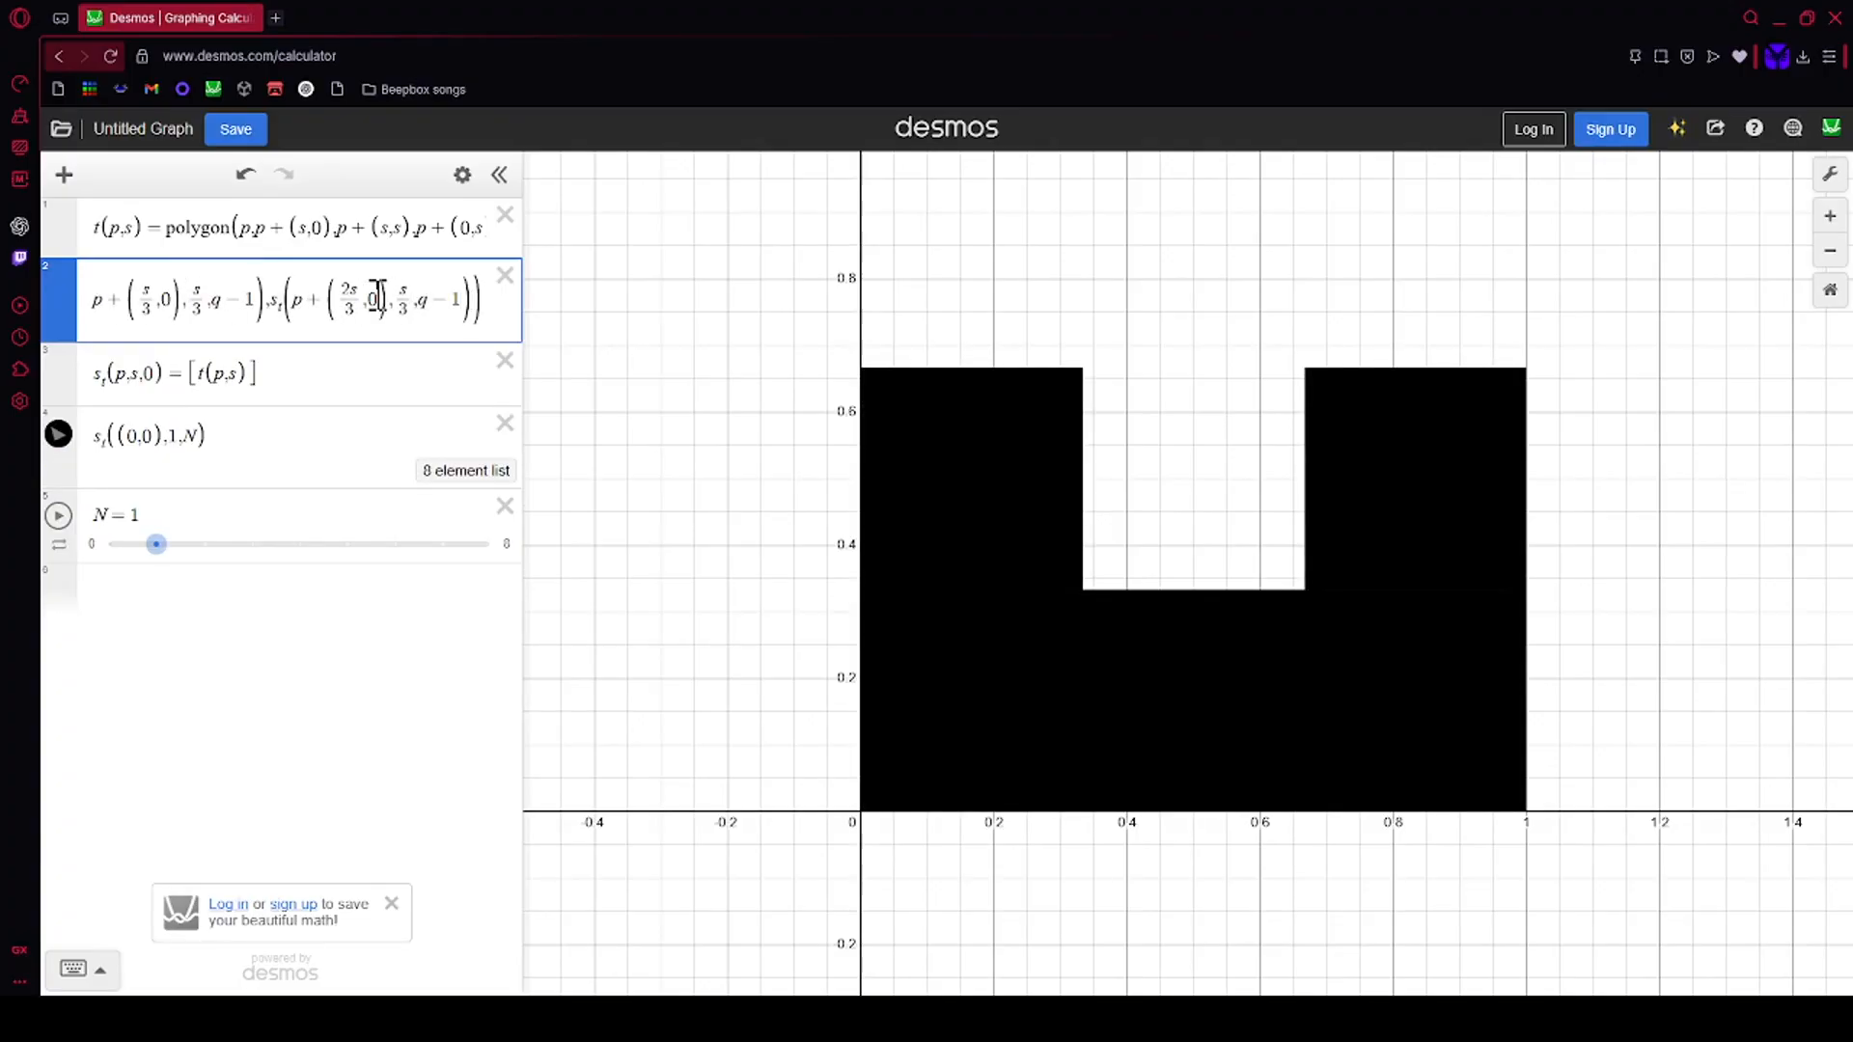
key(BackSpace)
text(s)
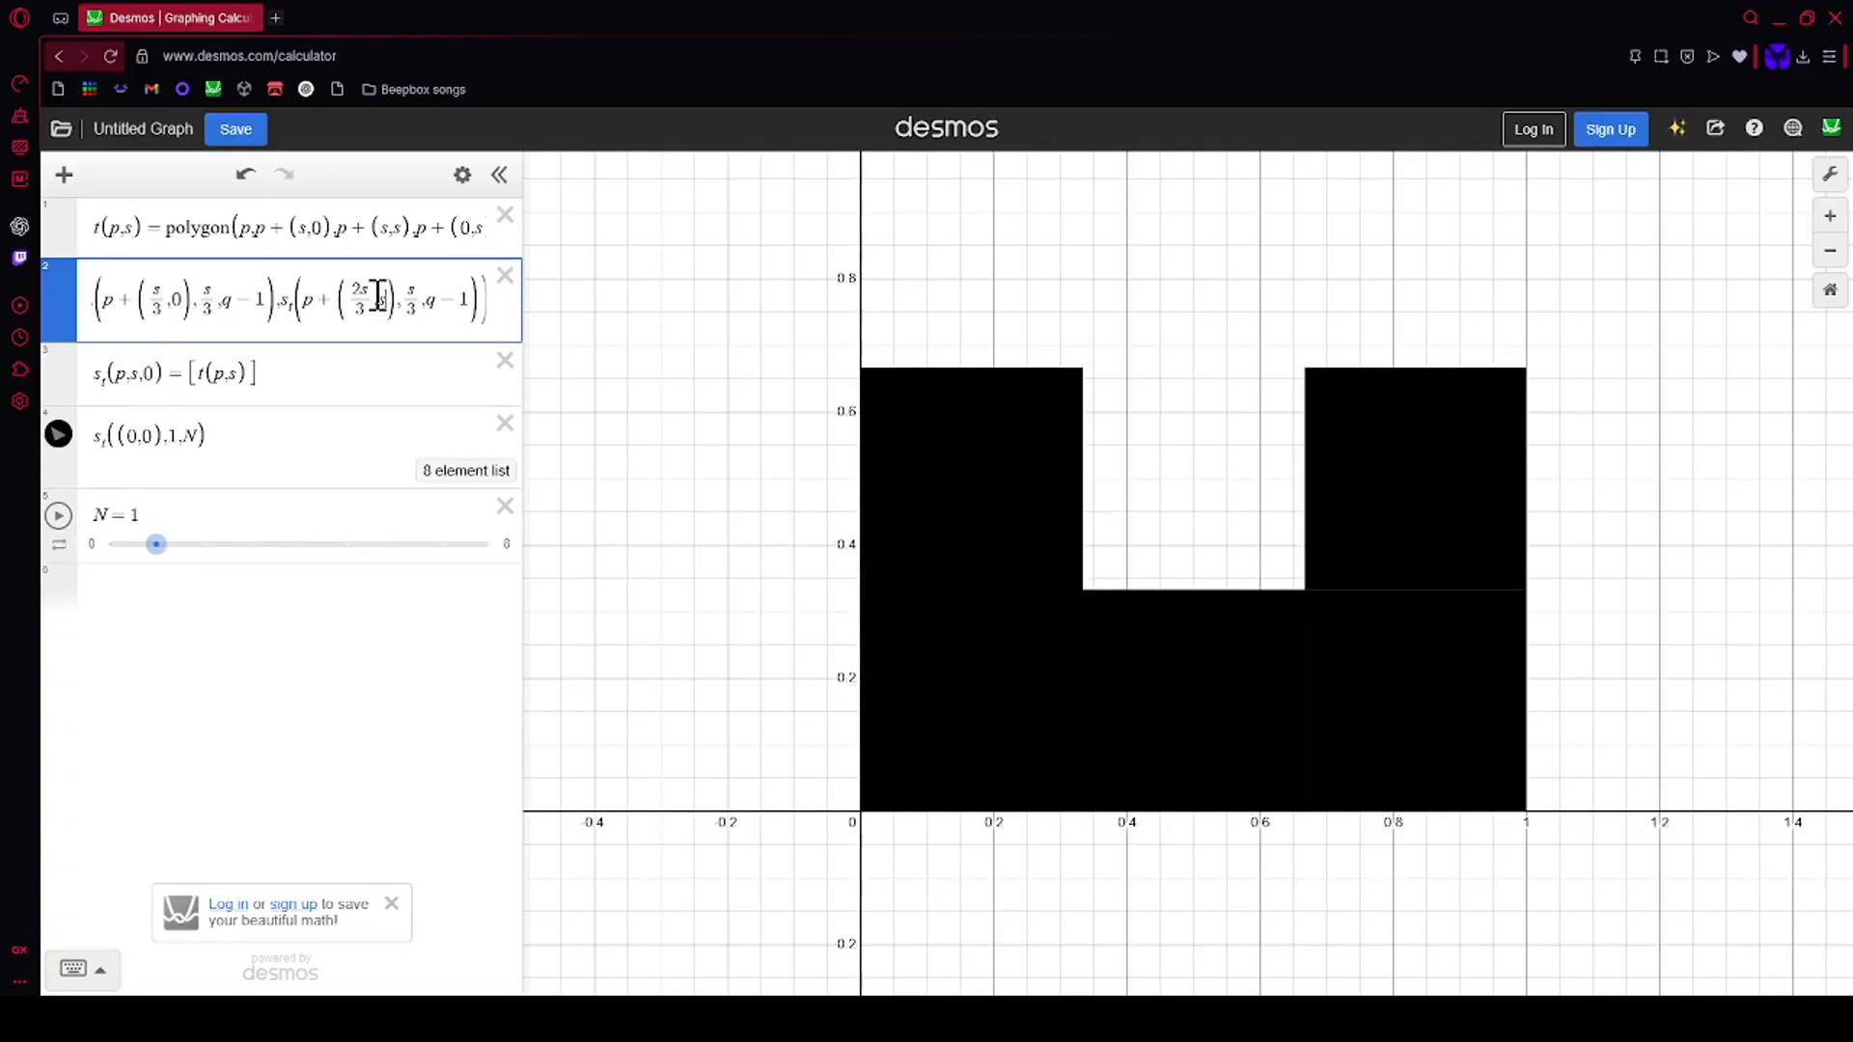
key(Left)
text(2s/3)
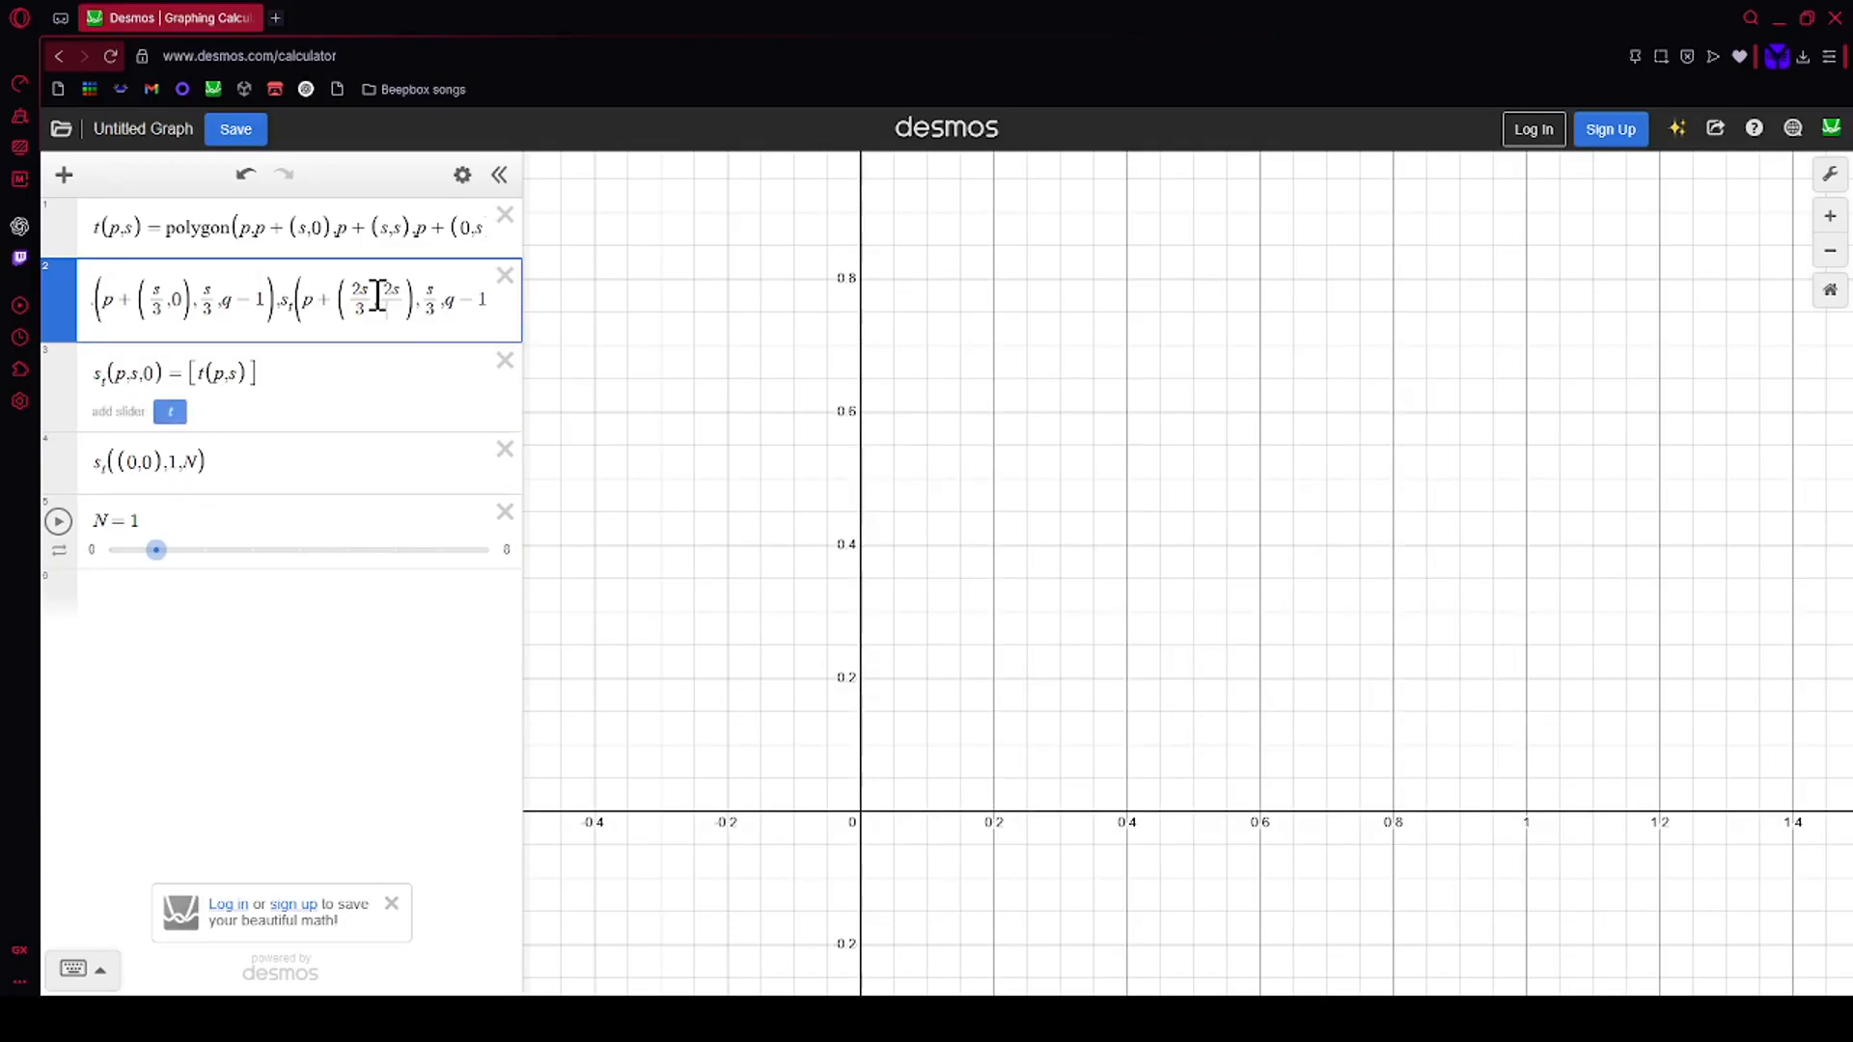
key(shift+Left)
key(ctrl+c)
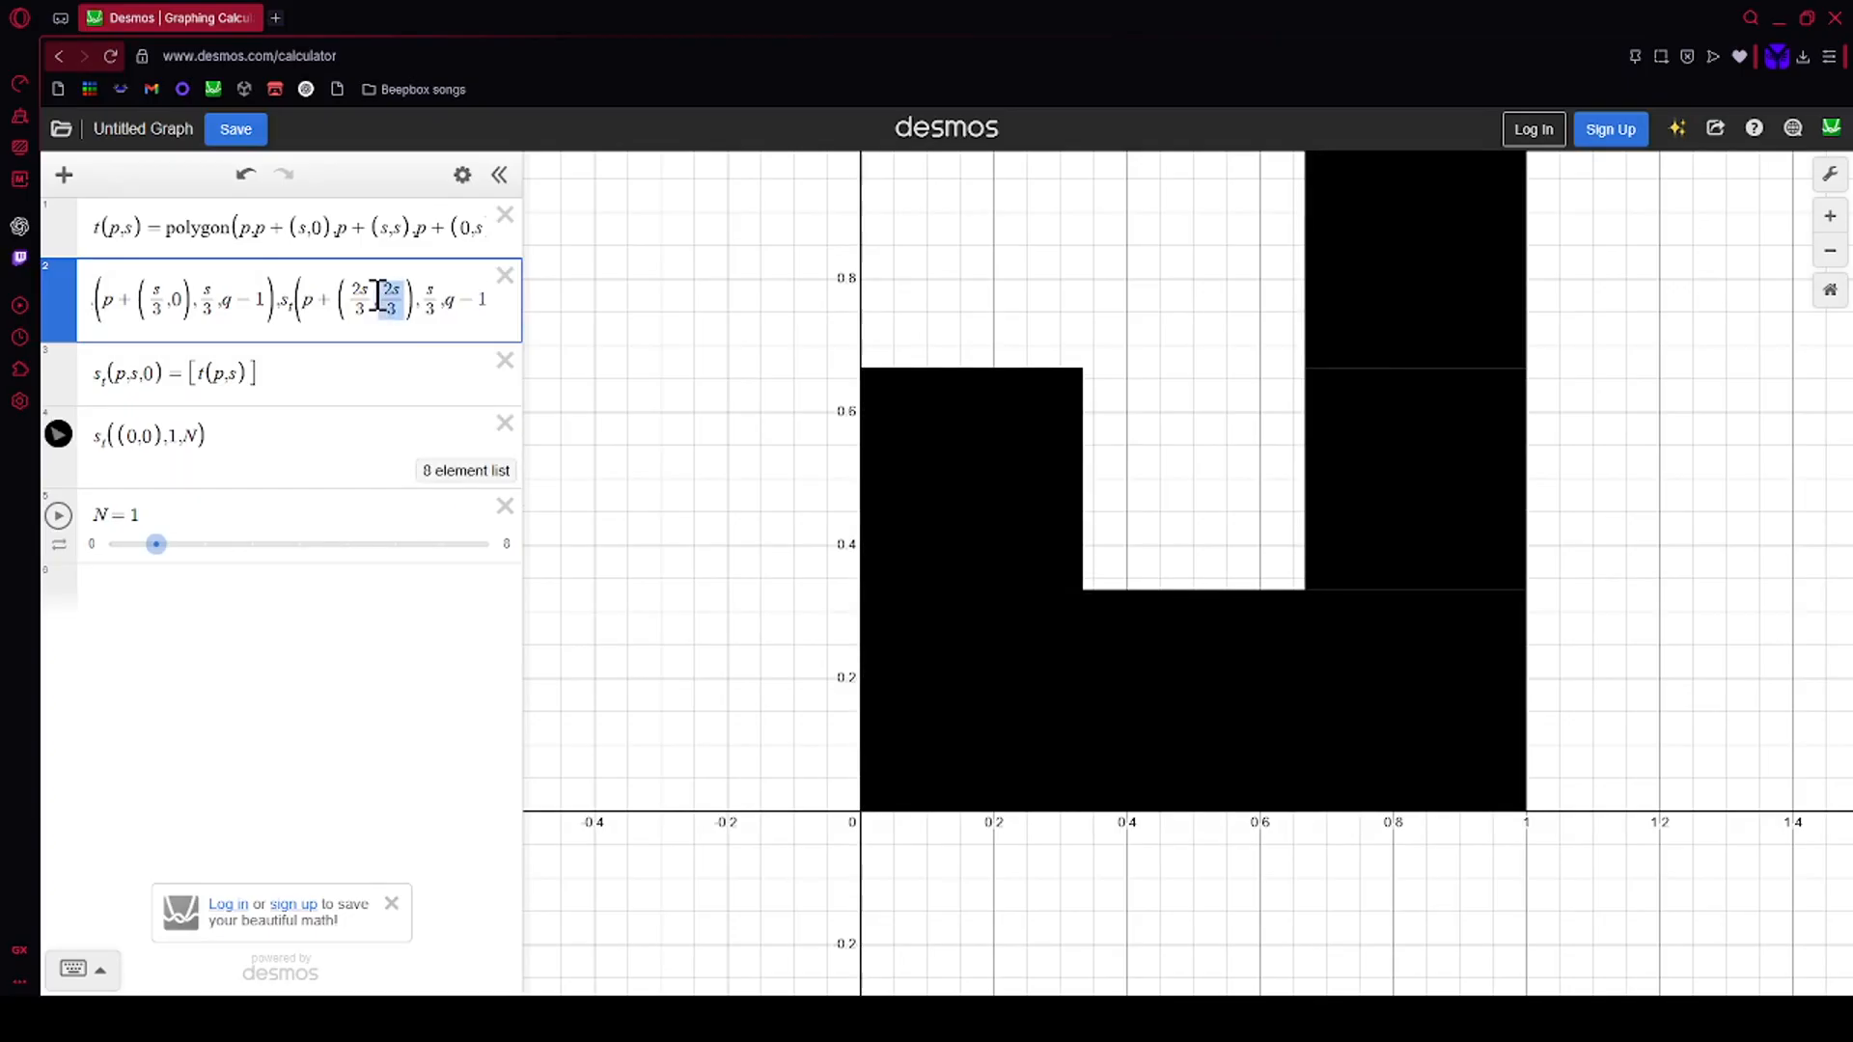
Step: Set the vertical term of the second-to-last copy's offset in s_t(p,s,q) to 2s/3 with the copied fraction
click(182, 295)
key(BackSpace)
key(ctrl+v)
key(Left)
key(Left)
key(Left)
key(Left)
key(Left)
key(Left)
key(Left)
key(Left)
key(Left)
key(Left)
key(Left)
key(Left)
key(Left)
key(Left)
key(Left)
key(Left)
key(Left)
key(Left)
key(Left)
key(Left)
key(Left)
key(Left)
key(Left)
key(Left)
key(Left)
key(Left)
key(Left)
key(Left)
key(Left)
key(Left)
key(Left)
key(Left)
key(Left)
key(Left)
key(BackSpace)
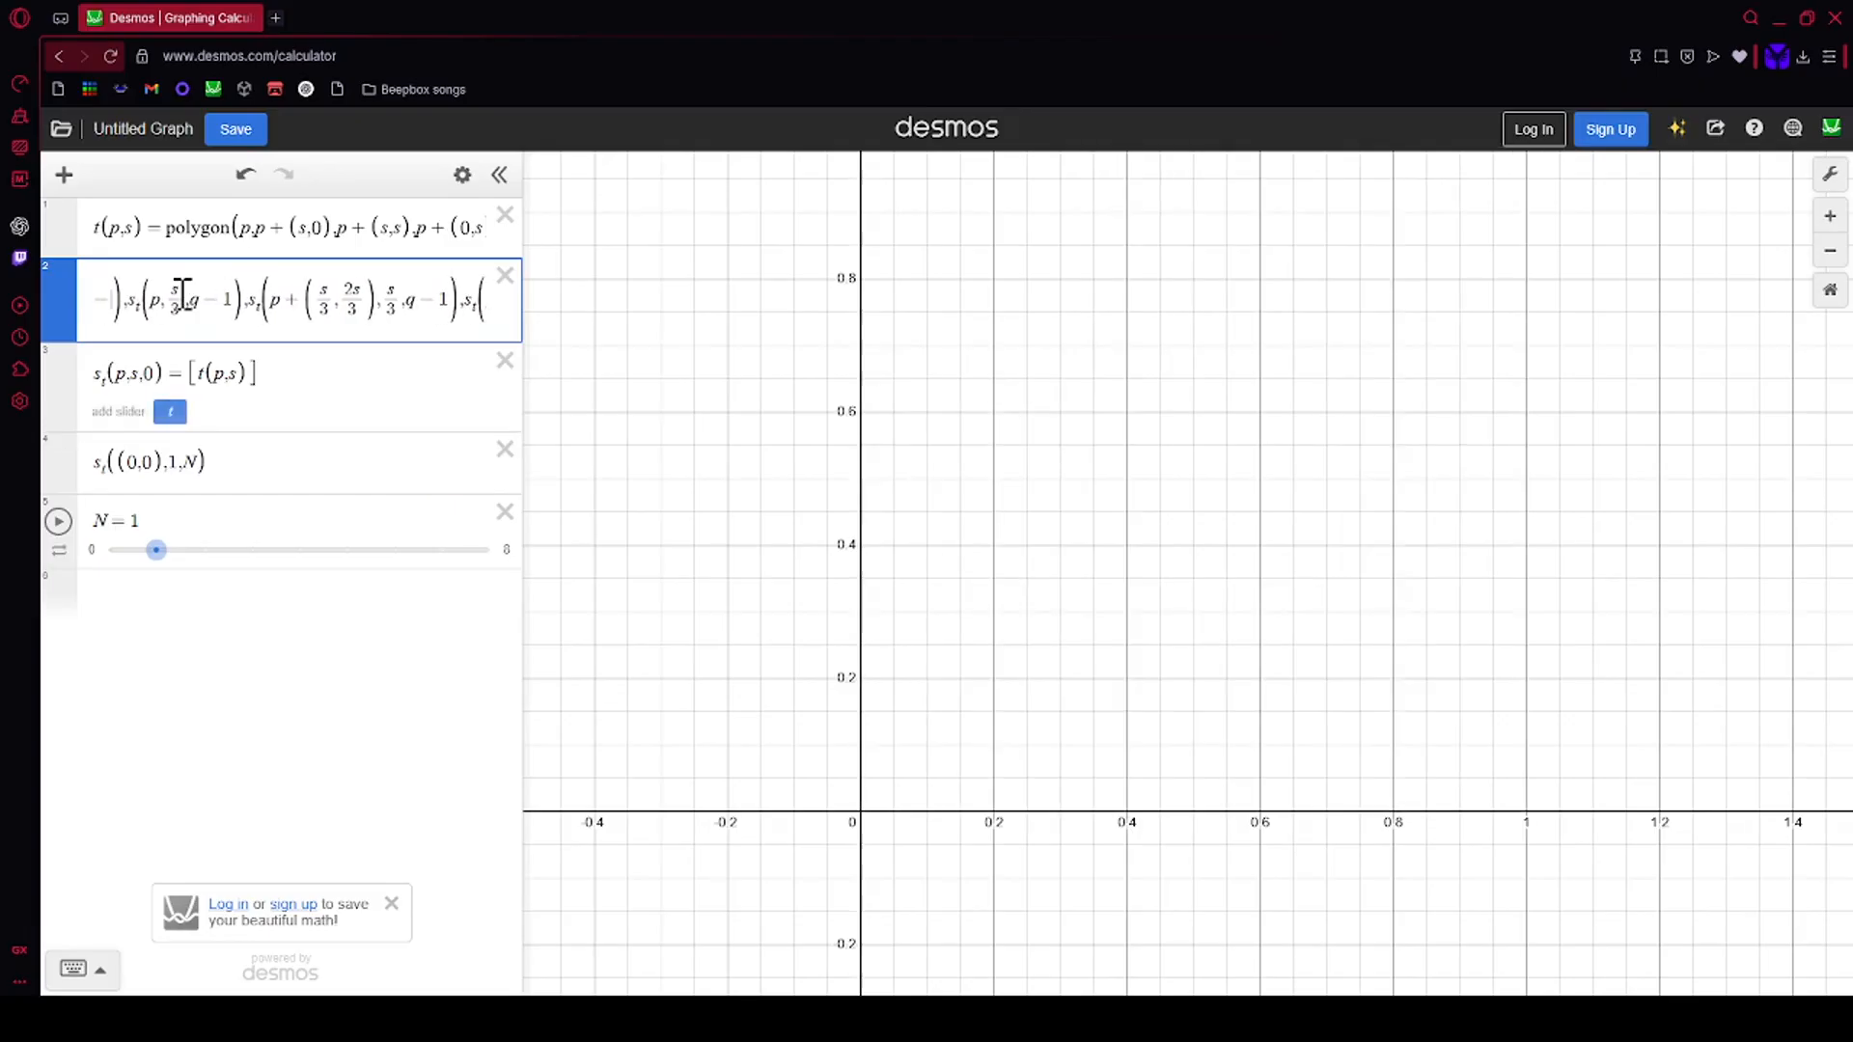
text(1)
key(Left)
key(Left)
key(Left)
key(Left)
key(Left)
key(Left)
key(Left)
key(BackSpace)
key(BackSpace)
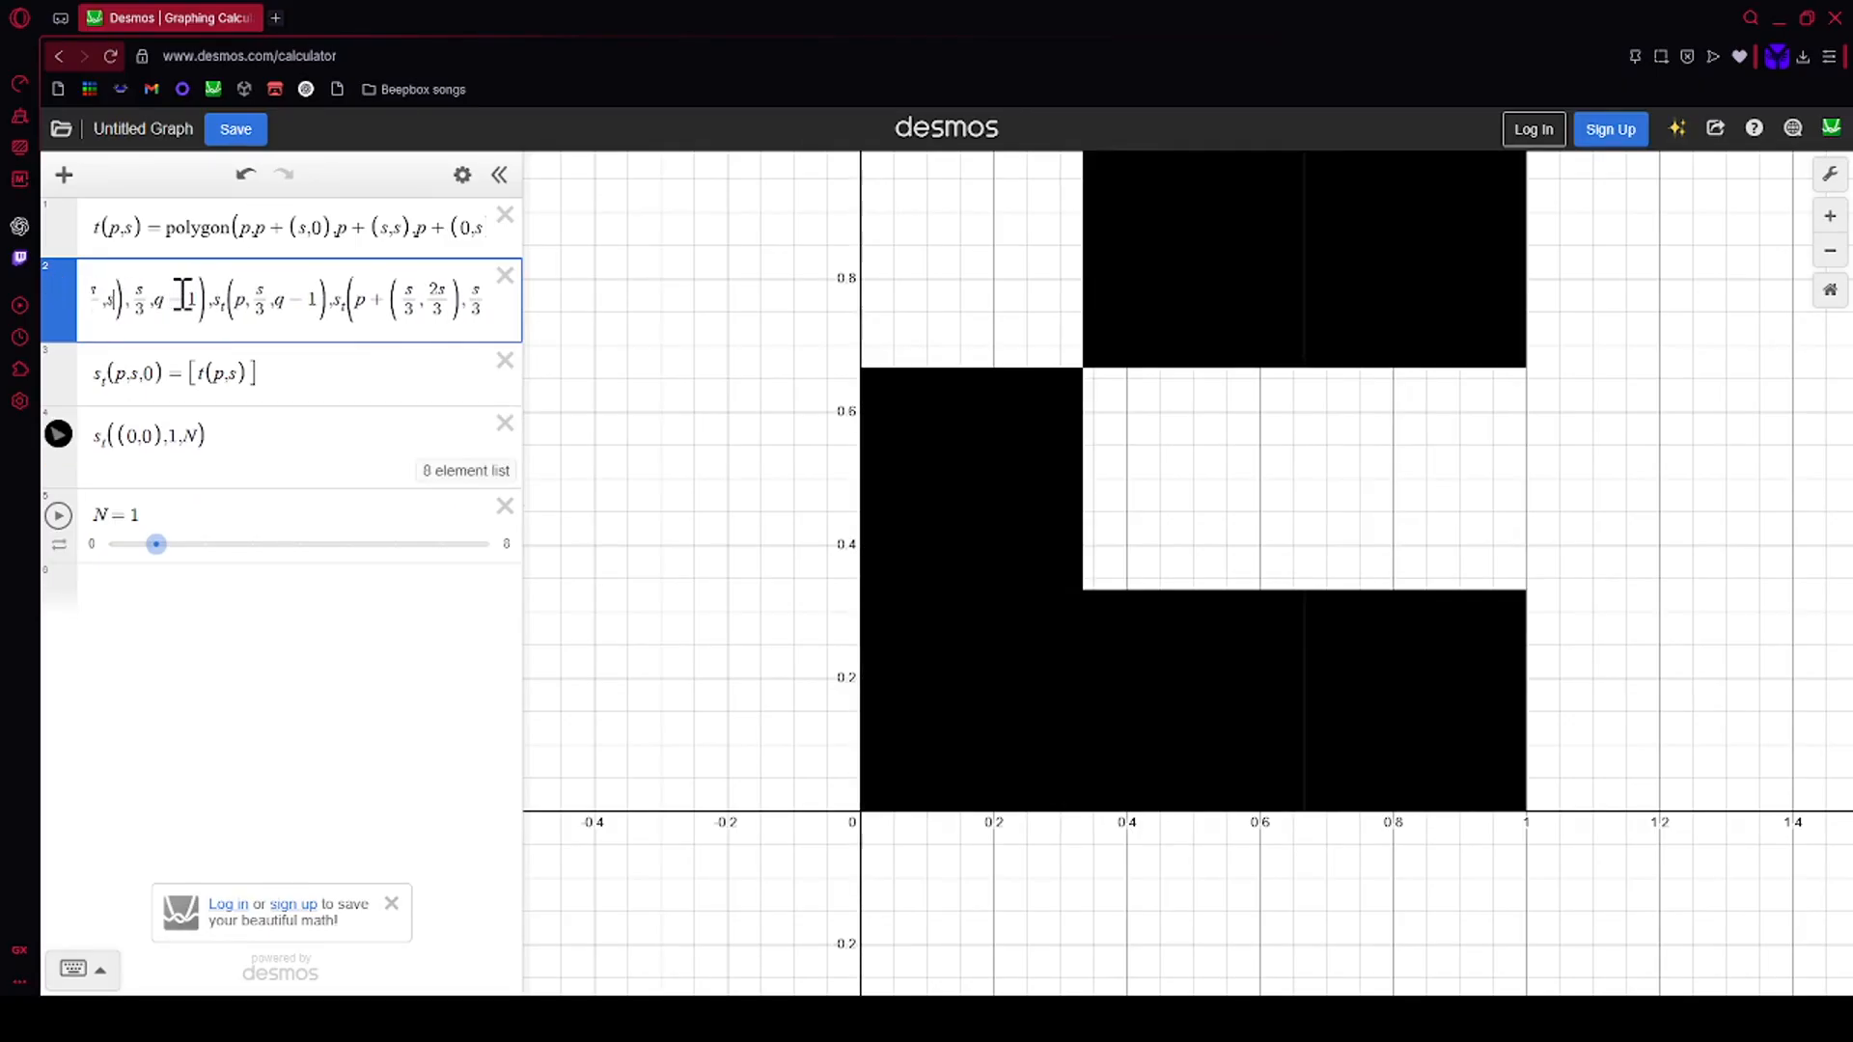
key(ctrl+z)
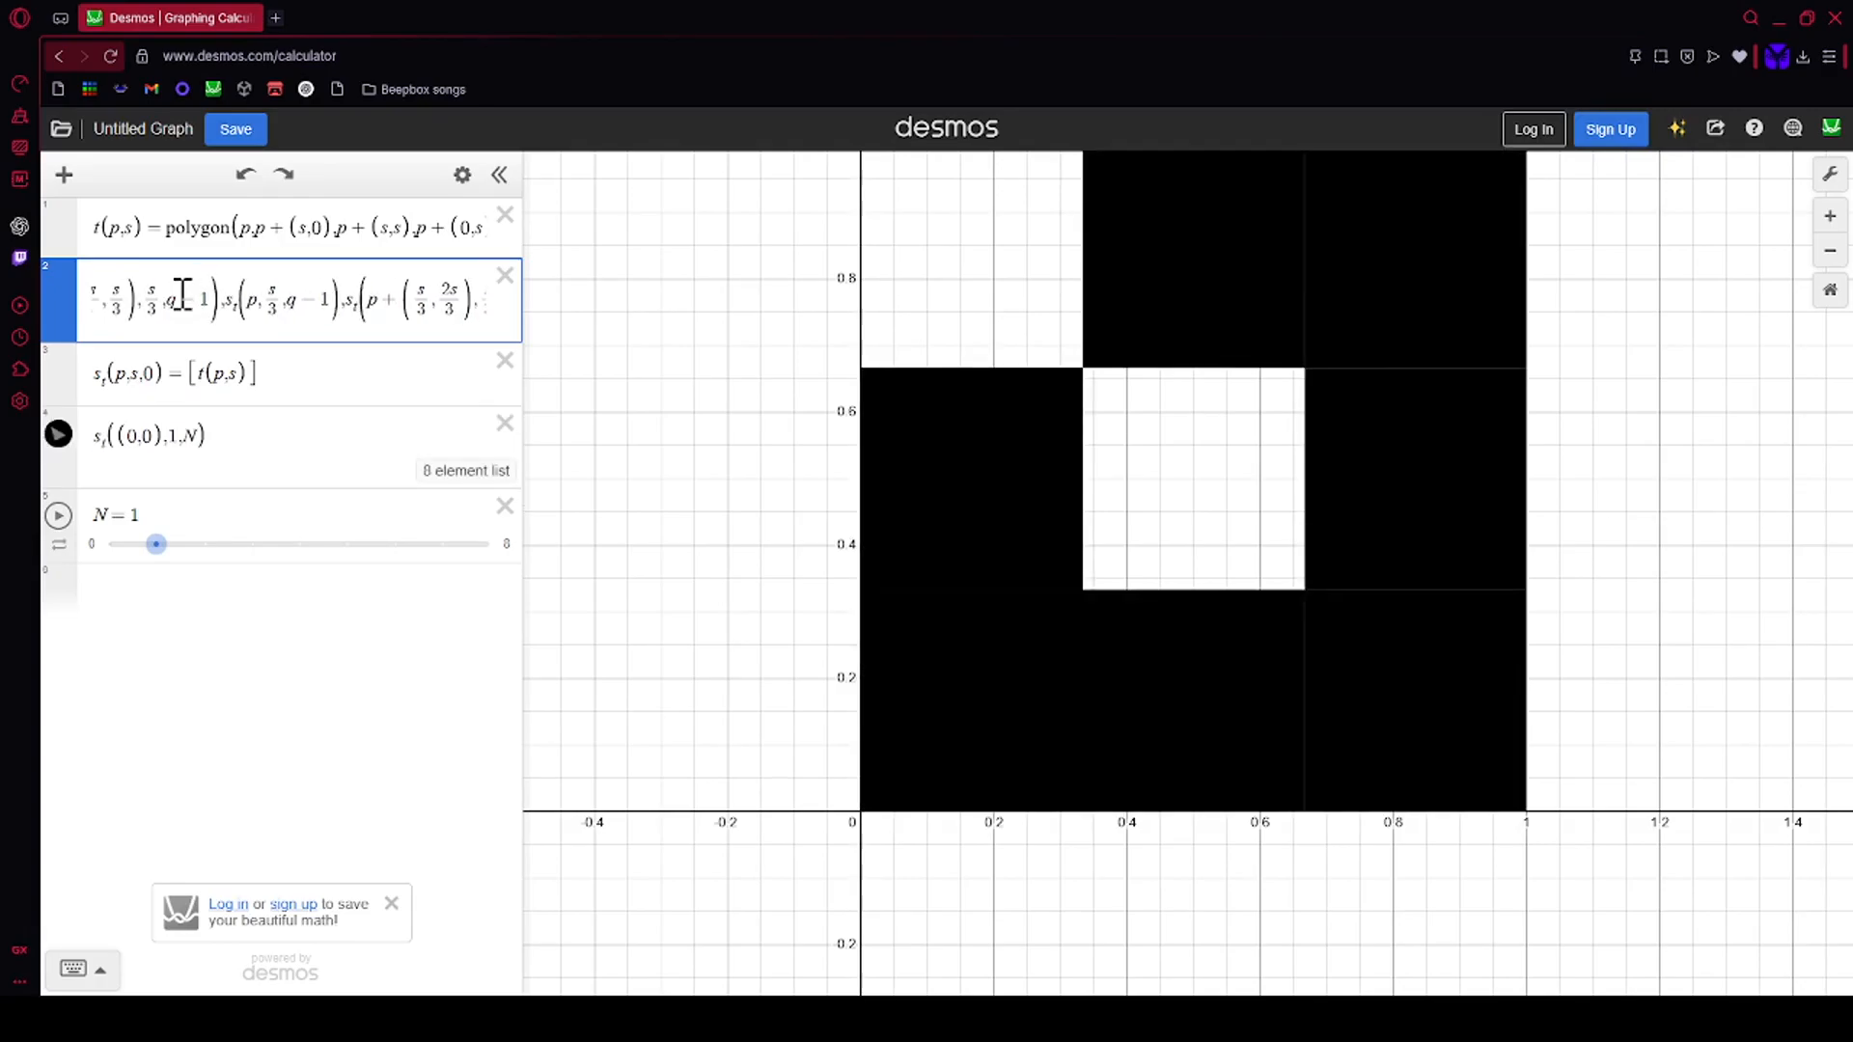
Step: Add a parenthesized offset starting with s/3 to the point p of the third-to-last copy in s_t(p,s,q)
click(258, 300)
text(+())
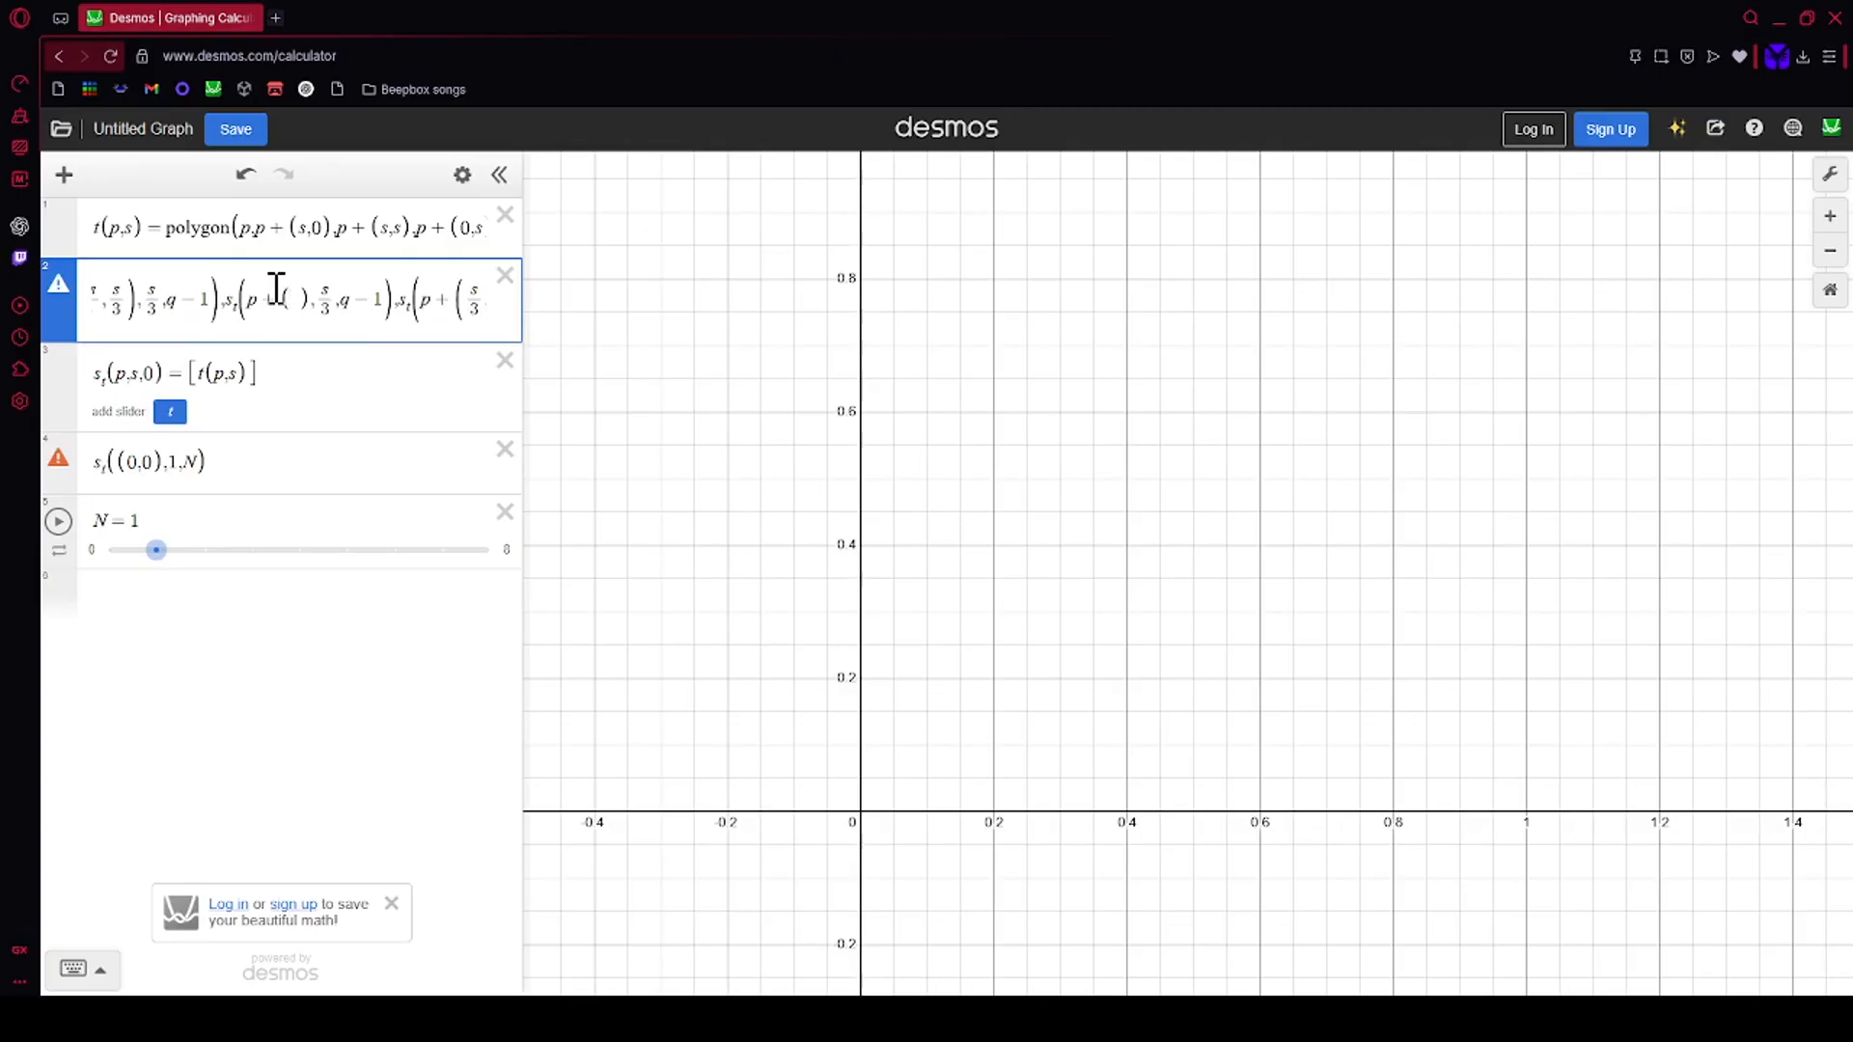
text(s/3,2s/3)
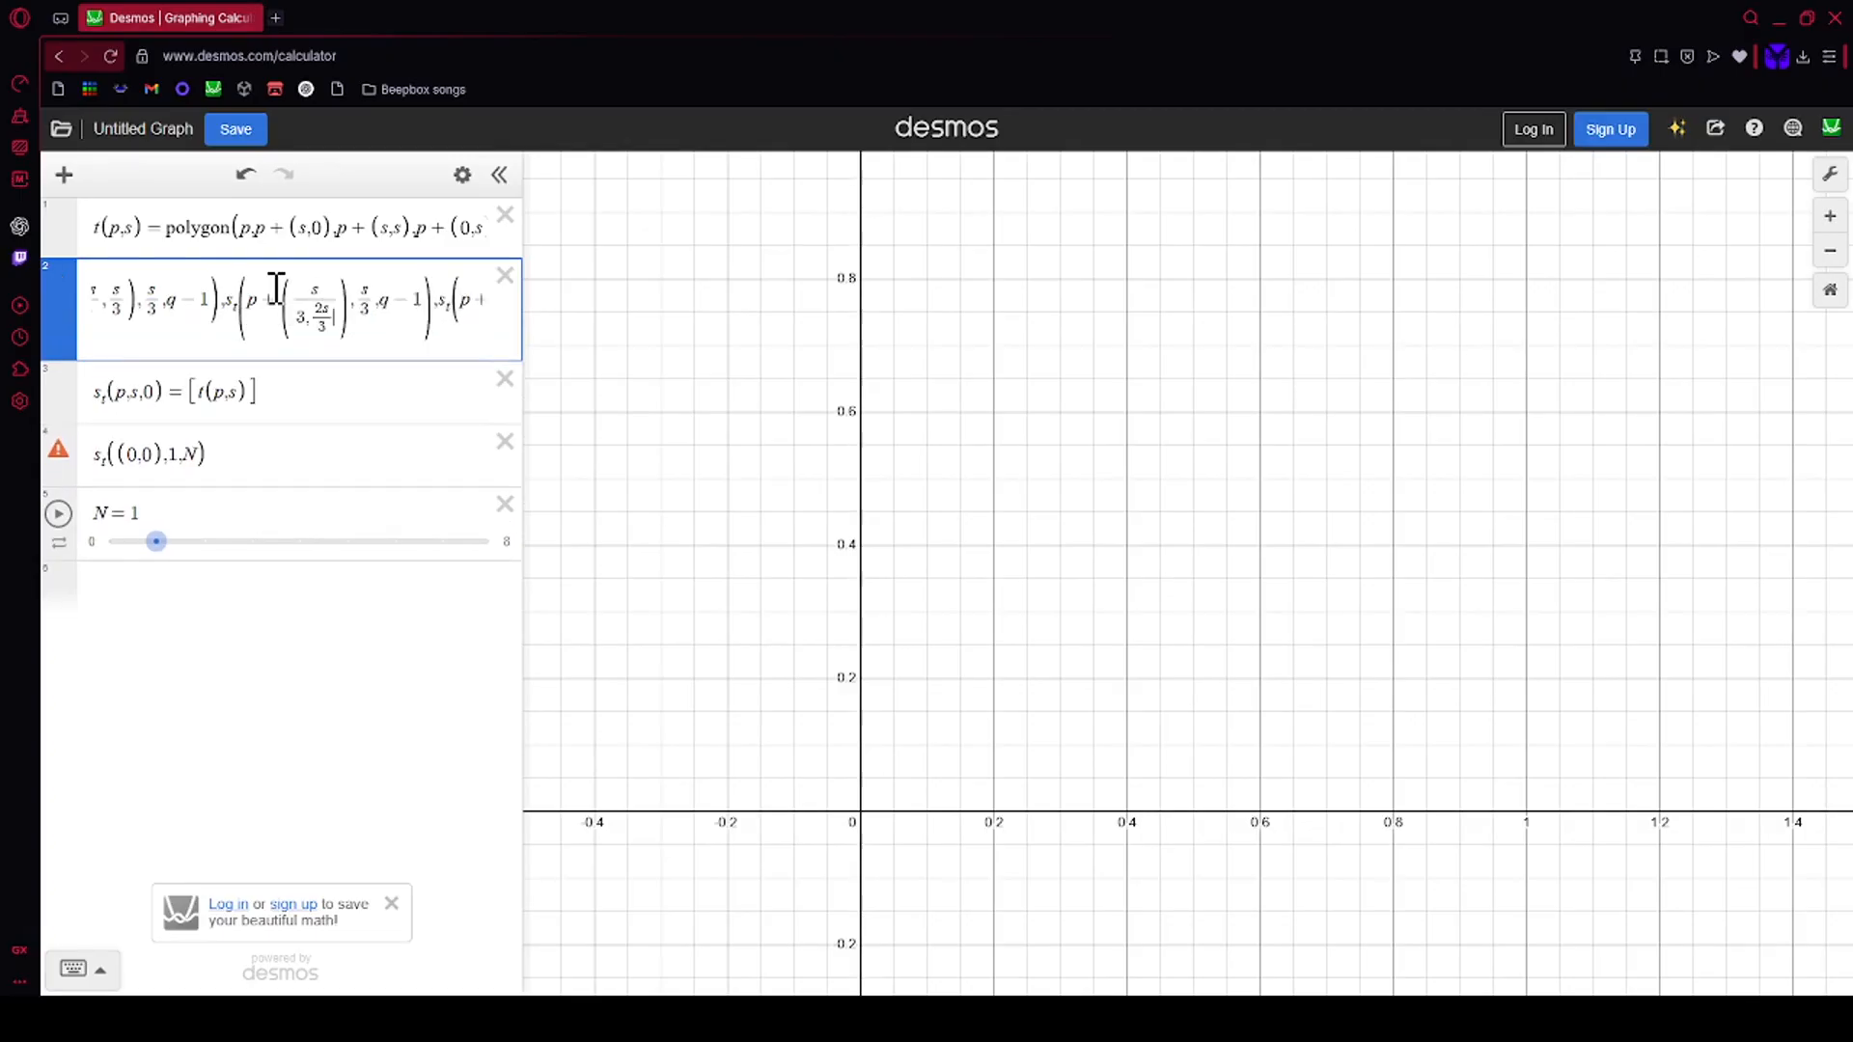
key(BackSpace)
key(BackSpace)
key(BackSpace)
key(BackSpace)
key(BackSpace)
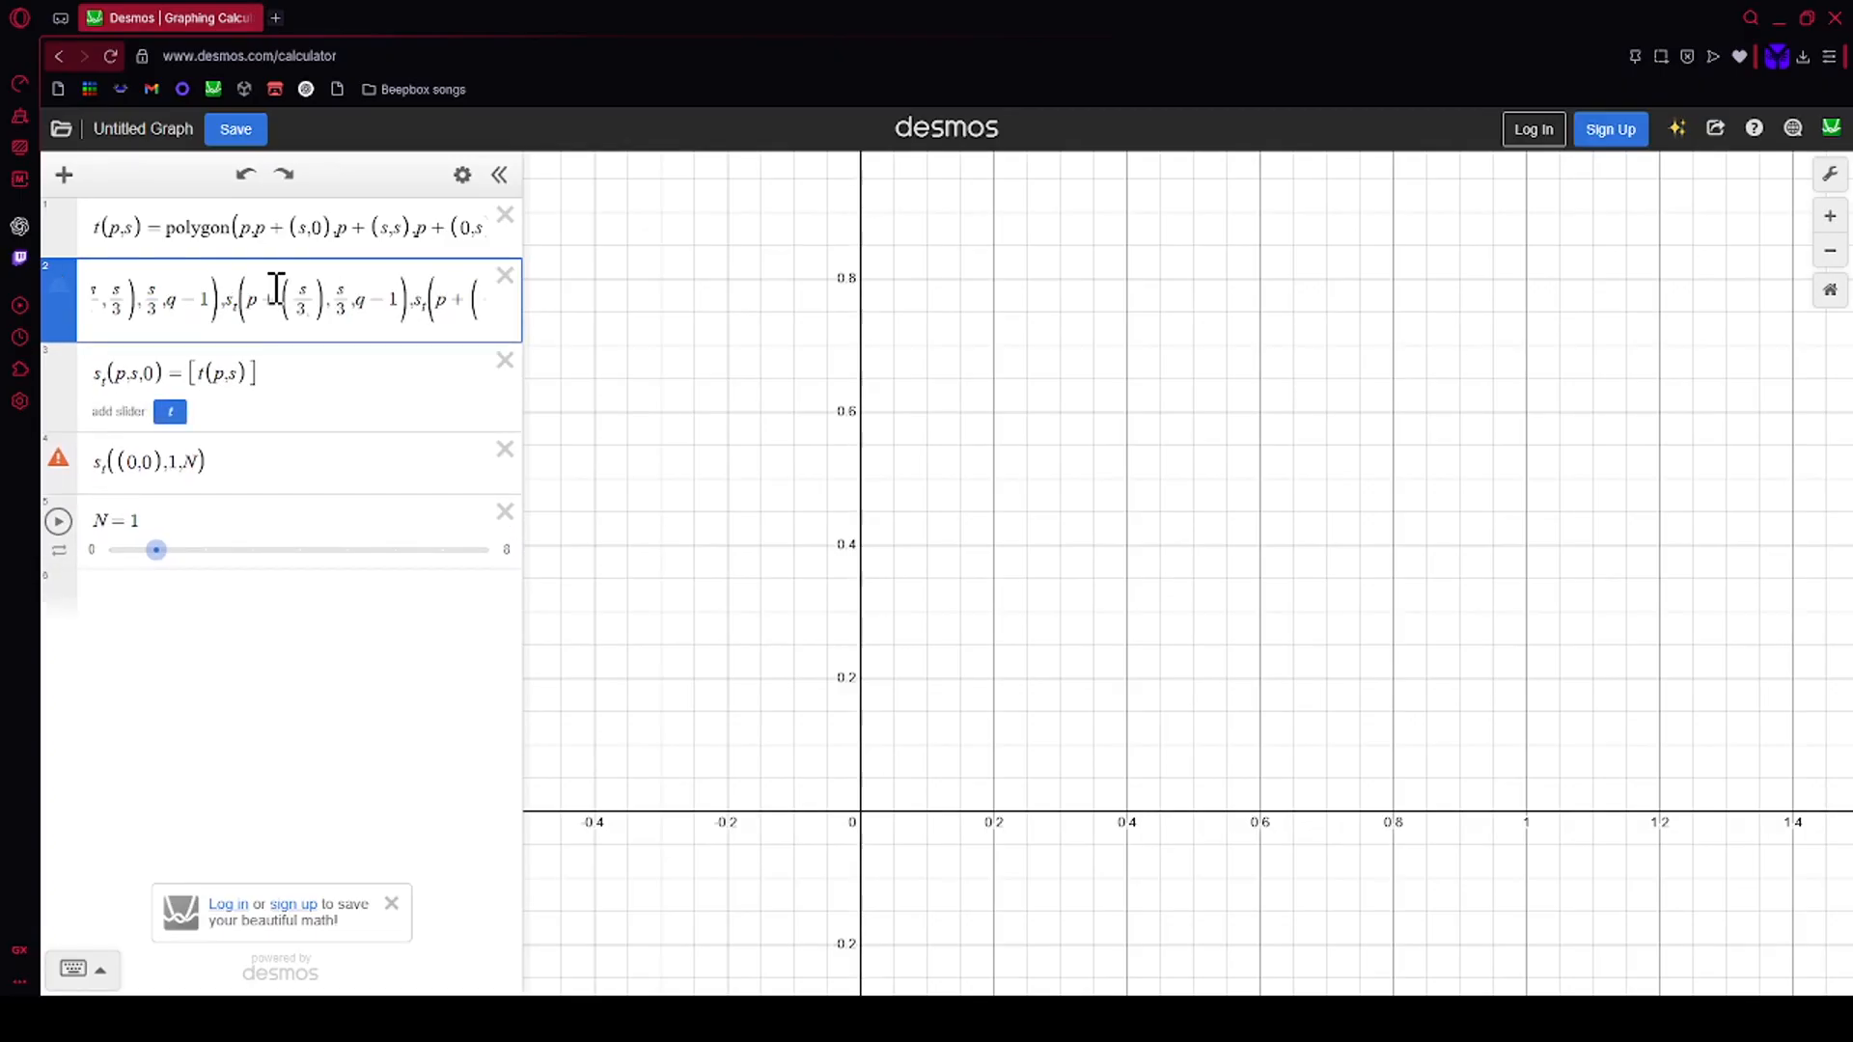
Step: Complete the third-to-last copy's offset as (s/3, 2s/3)
key(Down)
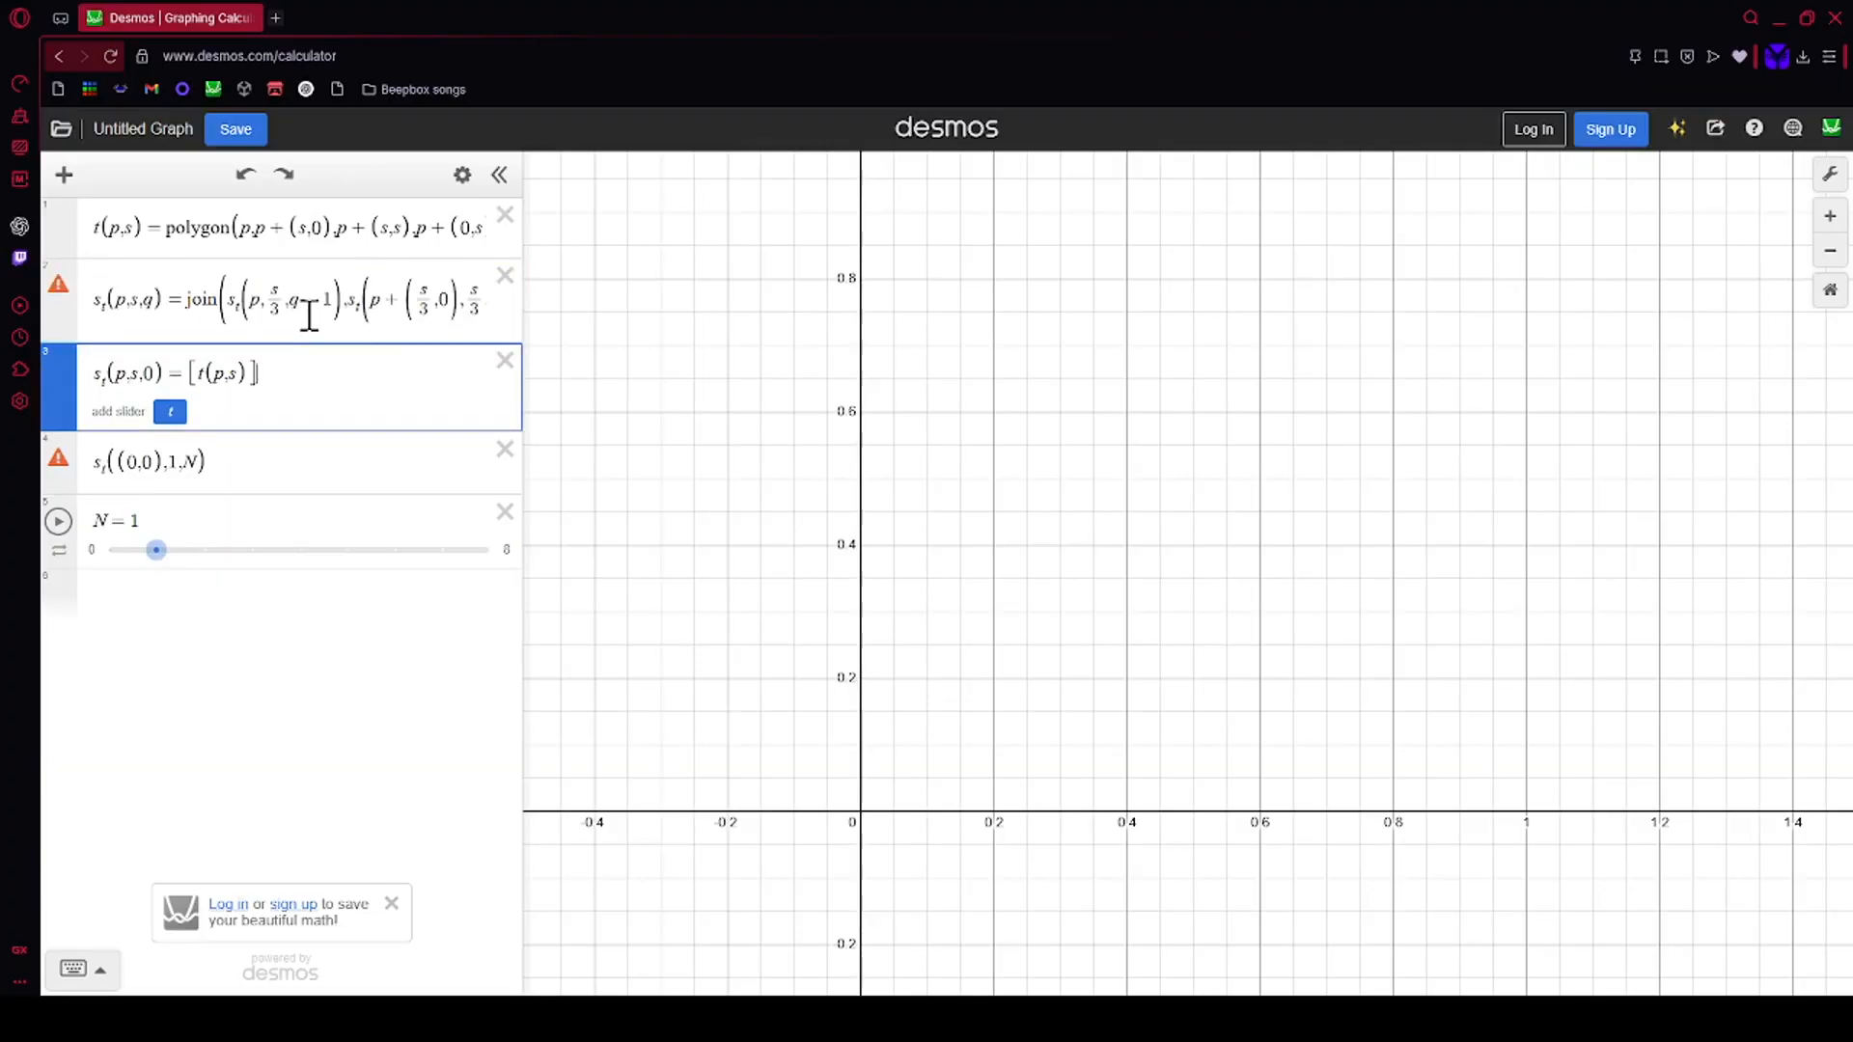
click(312, 305)
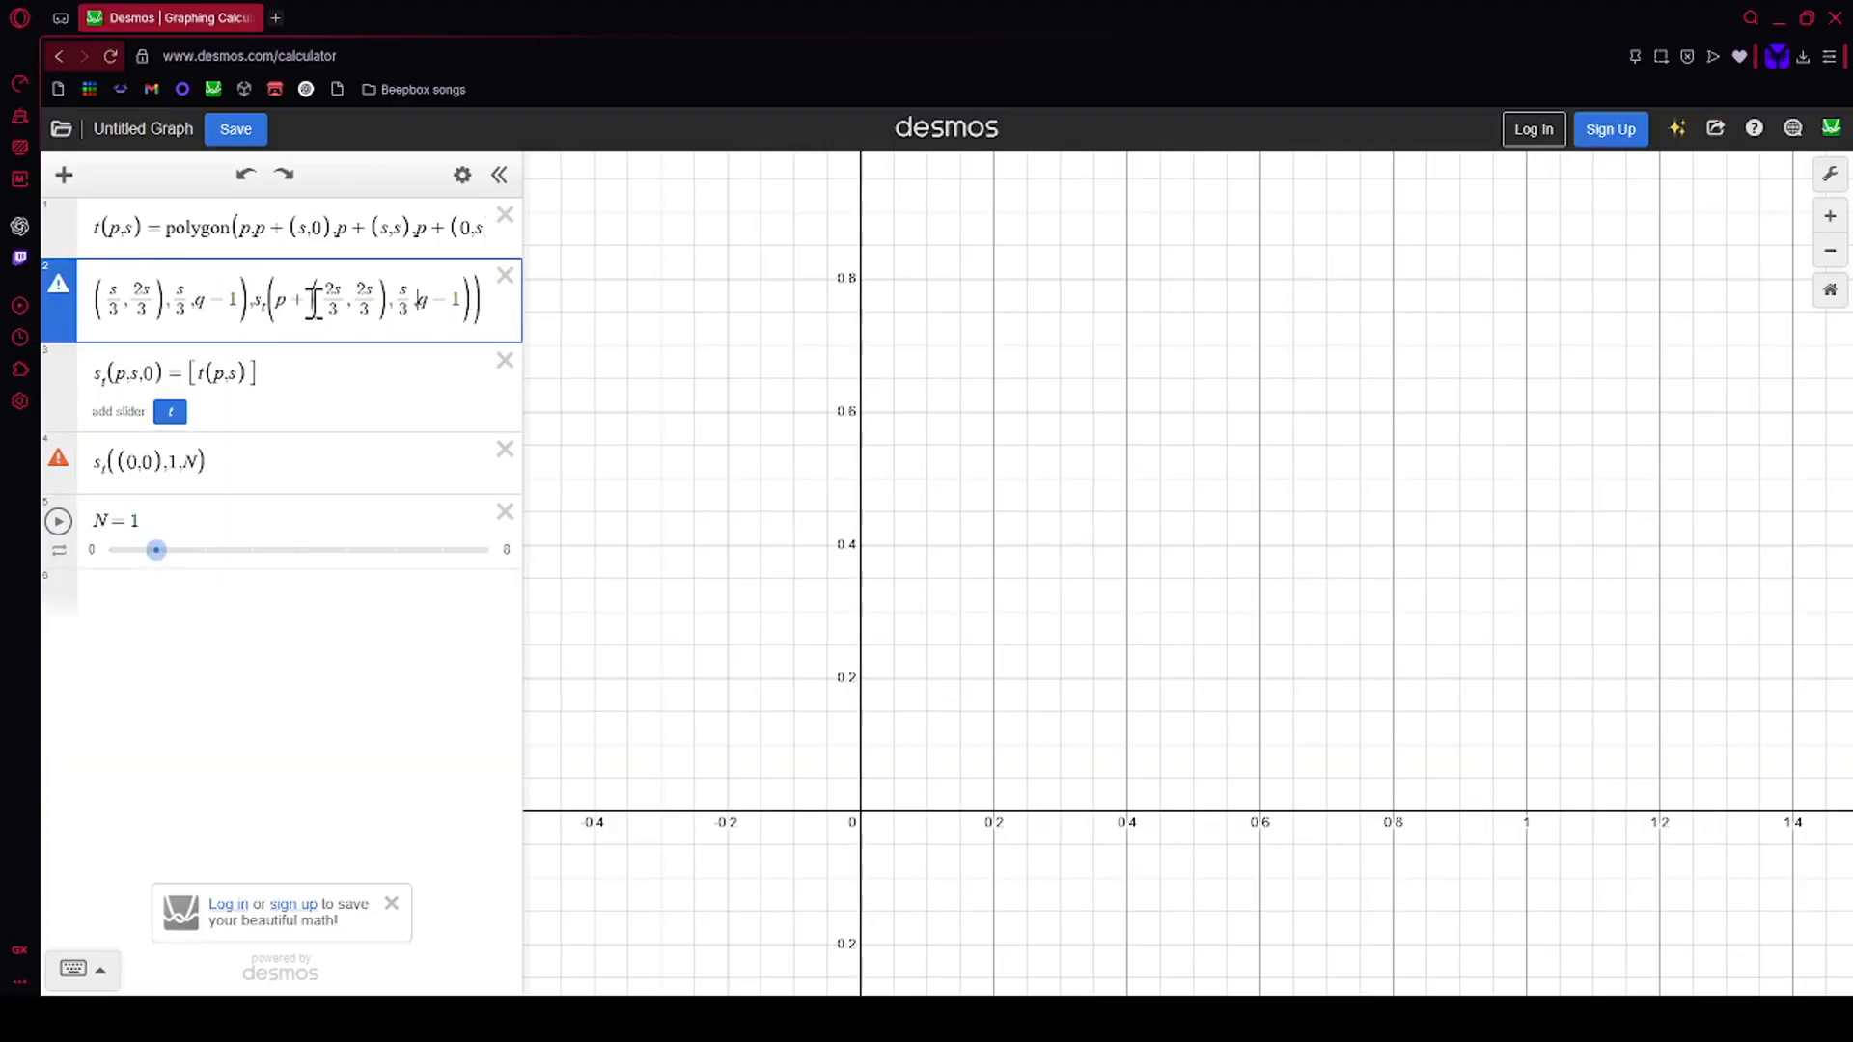
key(Left)
key(Left)
key(Left)
key(Left)
key(Left)
key(Left)
key(Left)
key(Left)
key(Left)
key(Left)
key(Left)
key(Left)
key(Left)
key(Left)
key(Left)
key(Left)
key(Left)
key(Left)
key(Left)
key(Left)
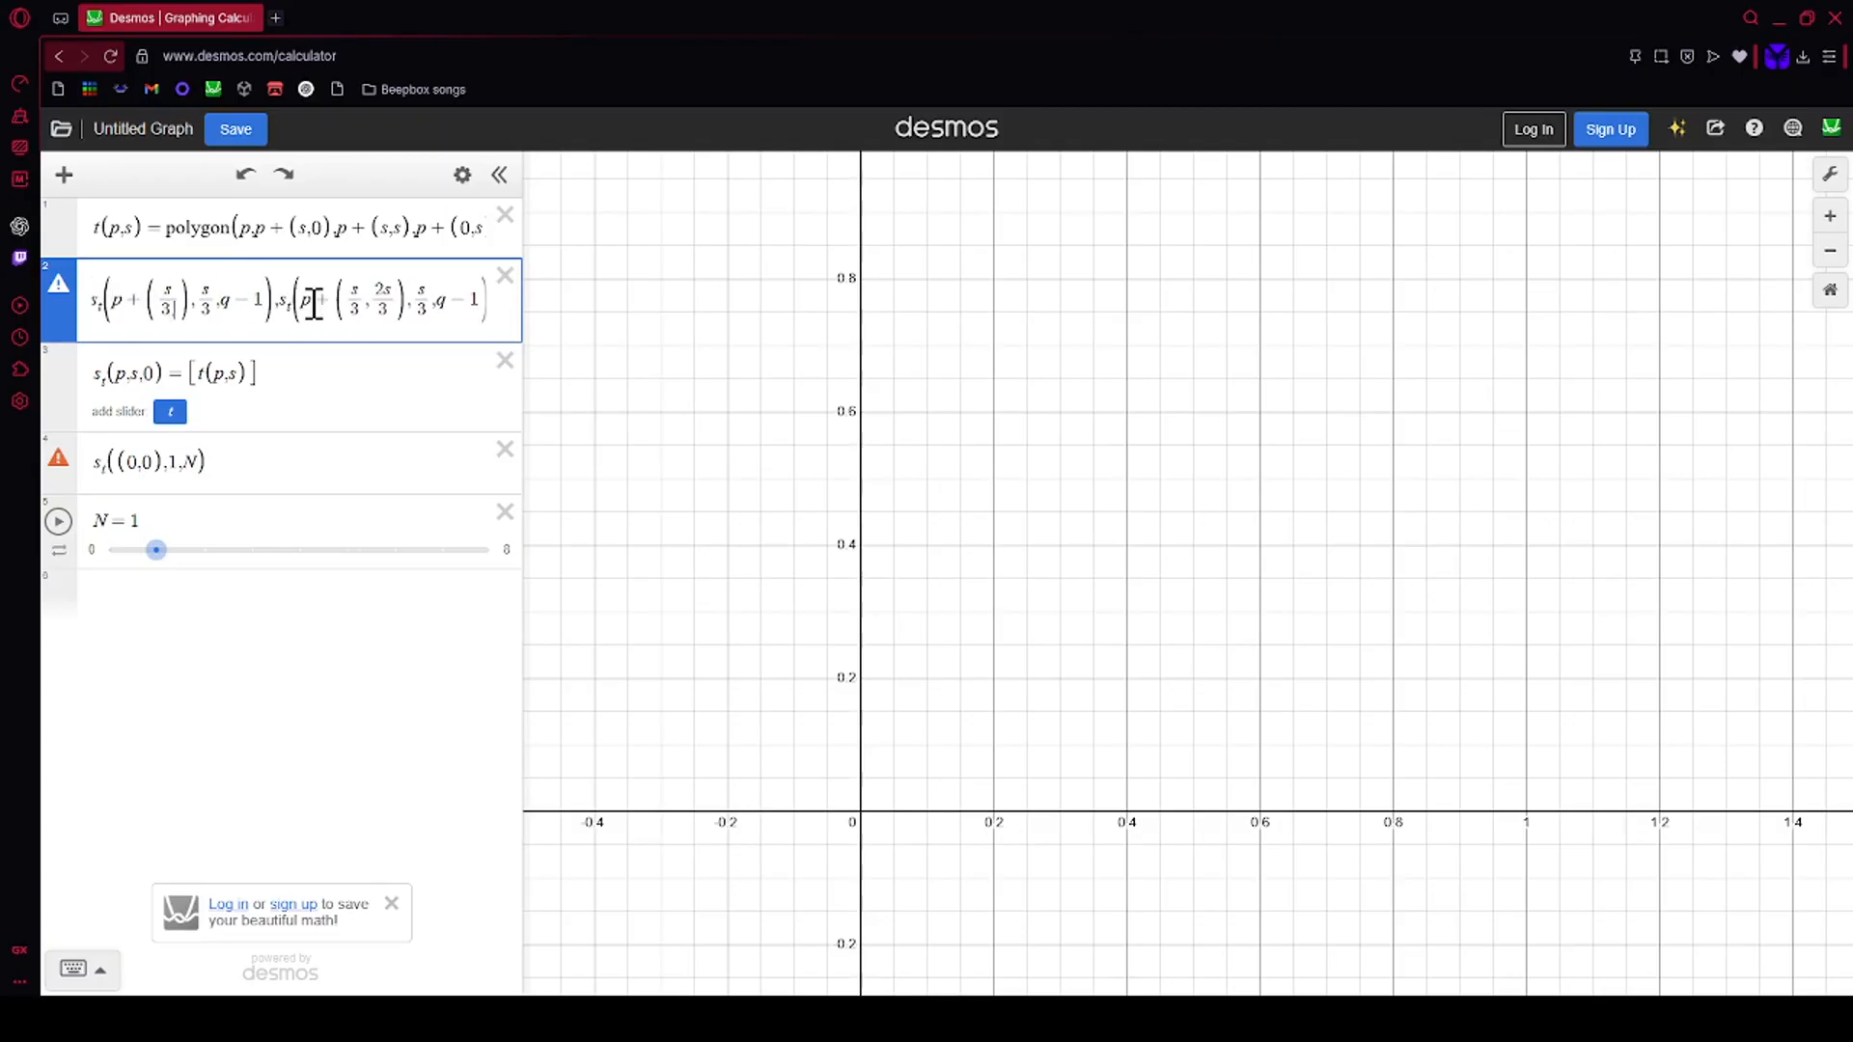
key(BackSpace)
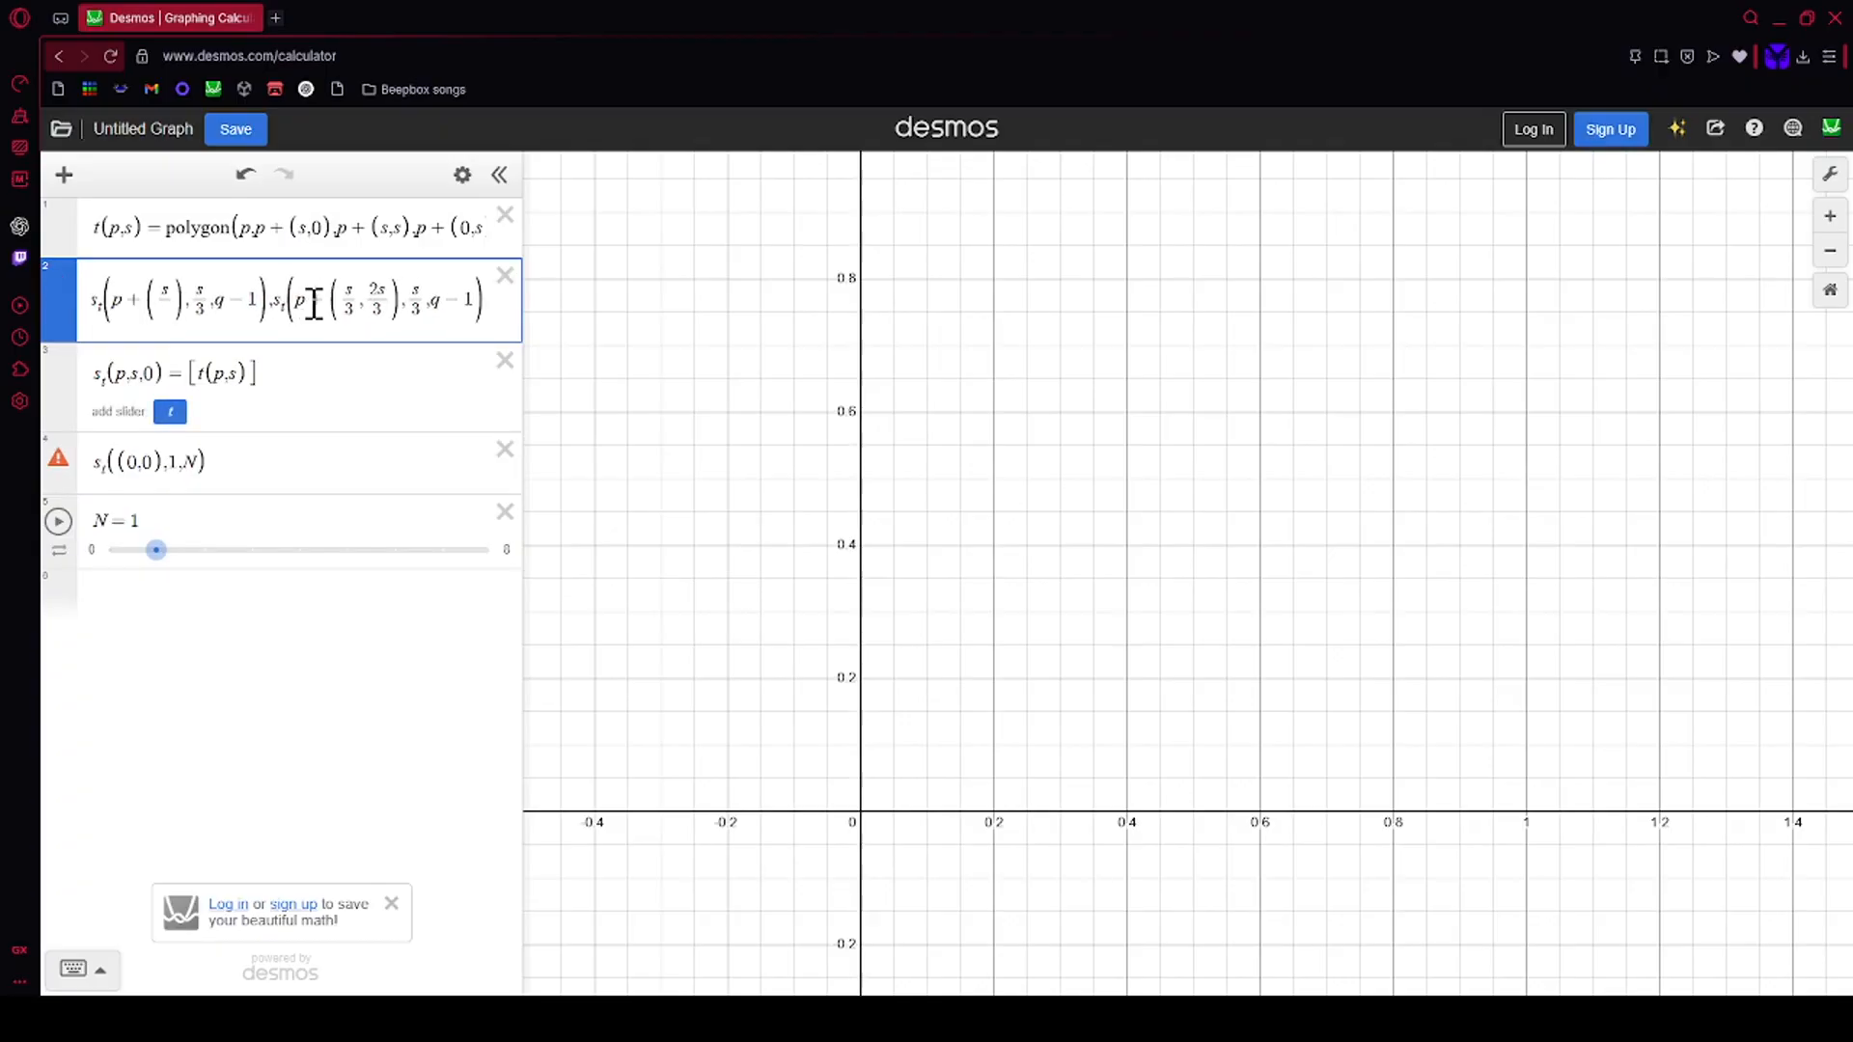
text(3)
key(Right)
text(,2s/3)
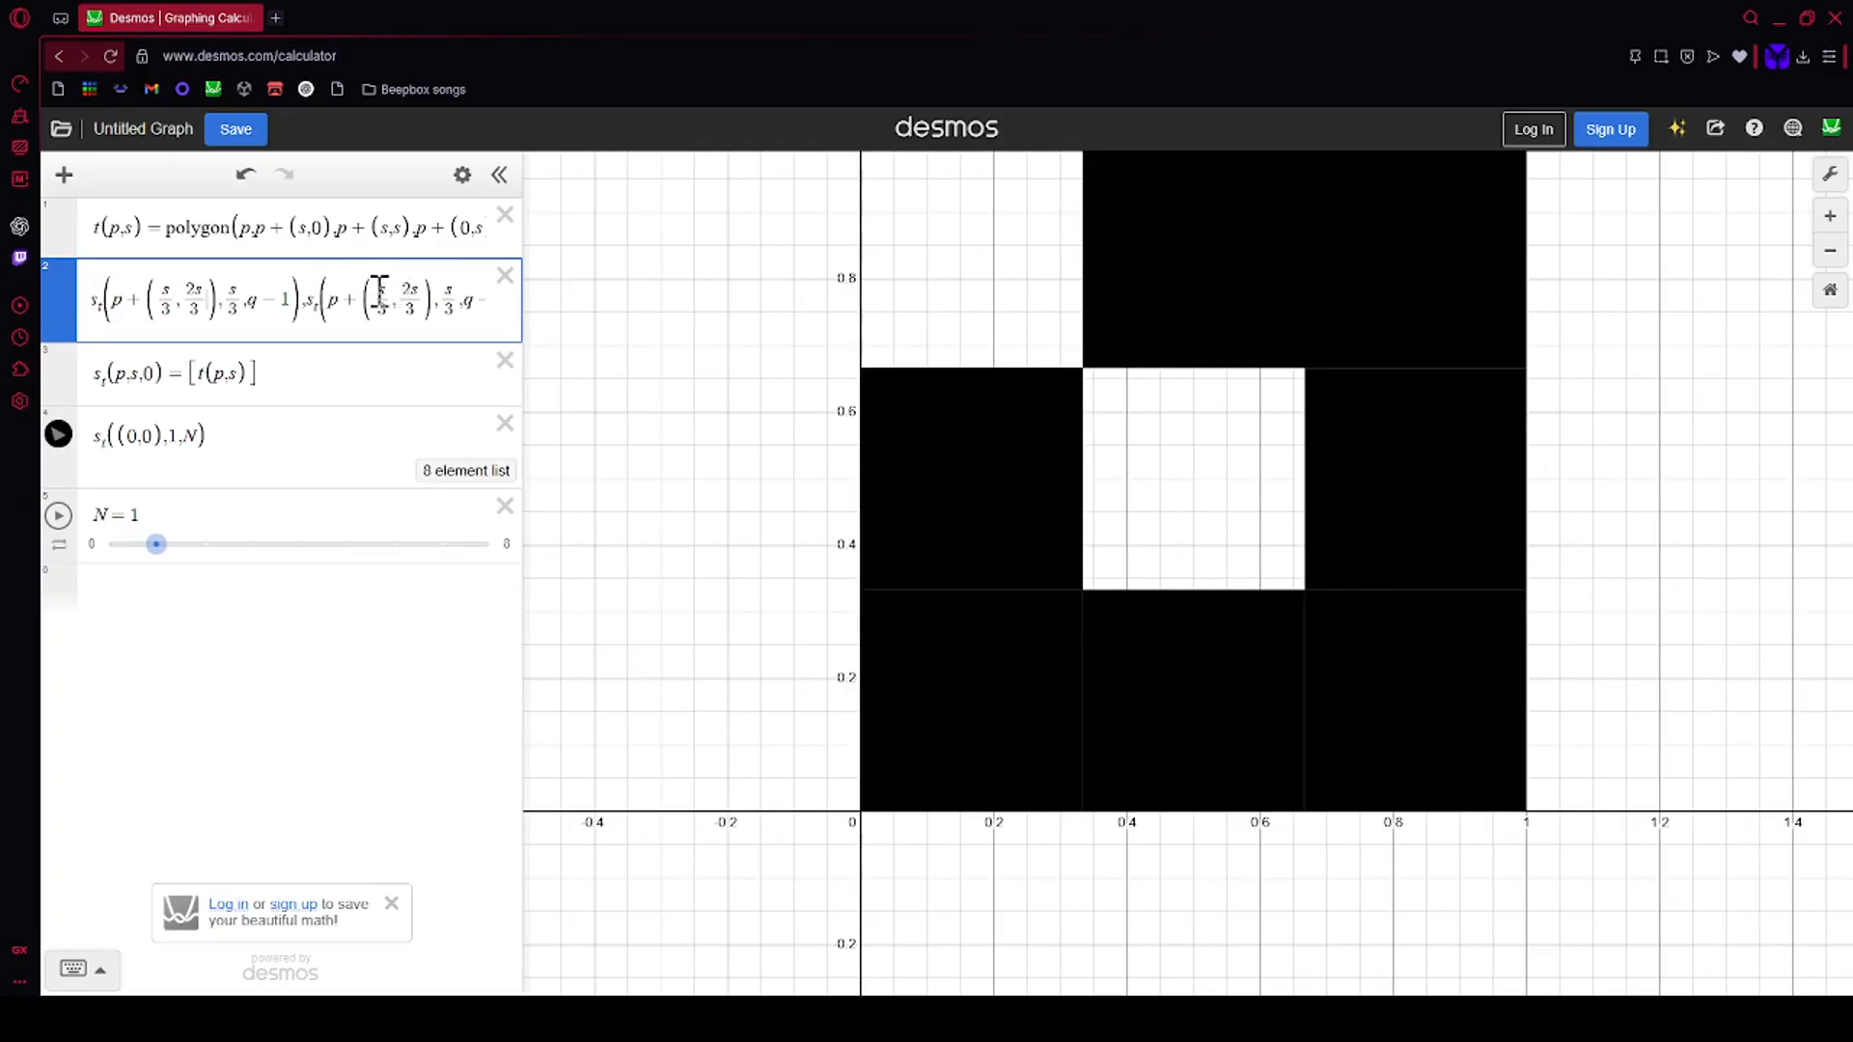
Step: Change the horizontal term of the third-to-last copy's offset to 0
click(175, 300)
key(BackSpace)
key(BackSpace)
key(BackSpace)
text(0)
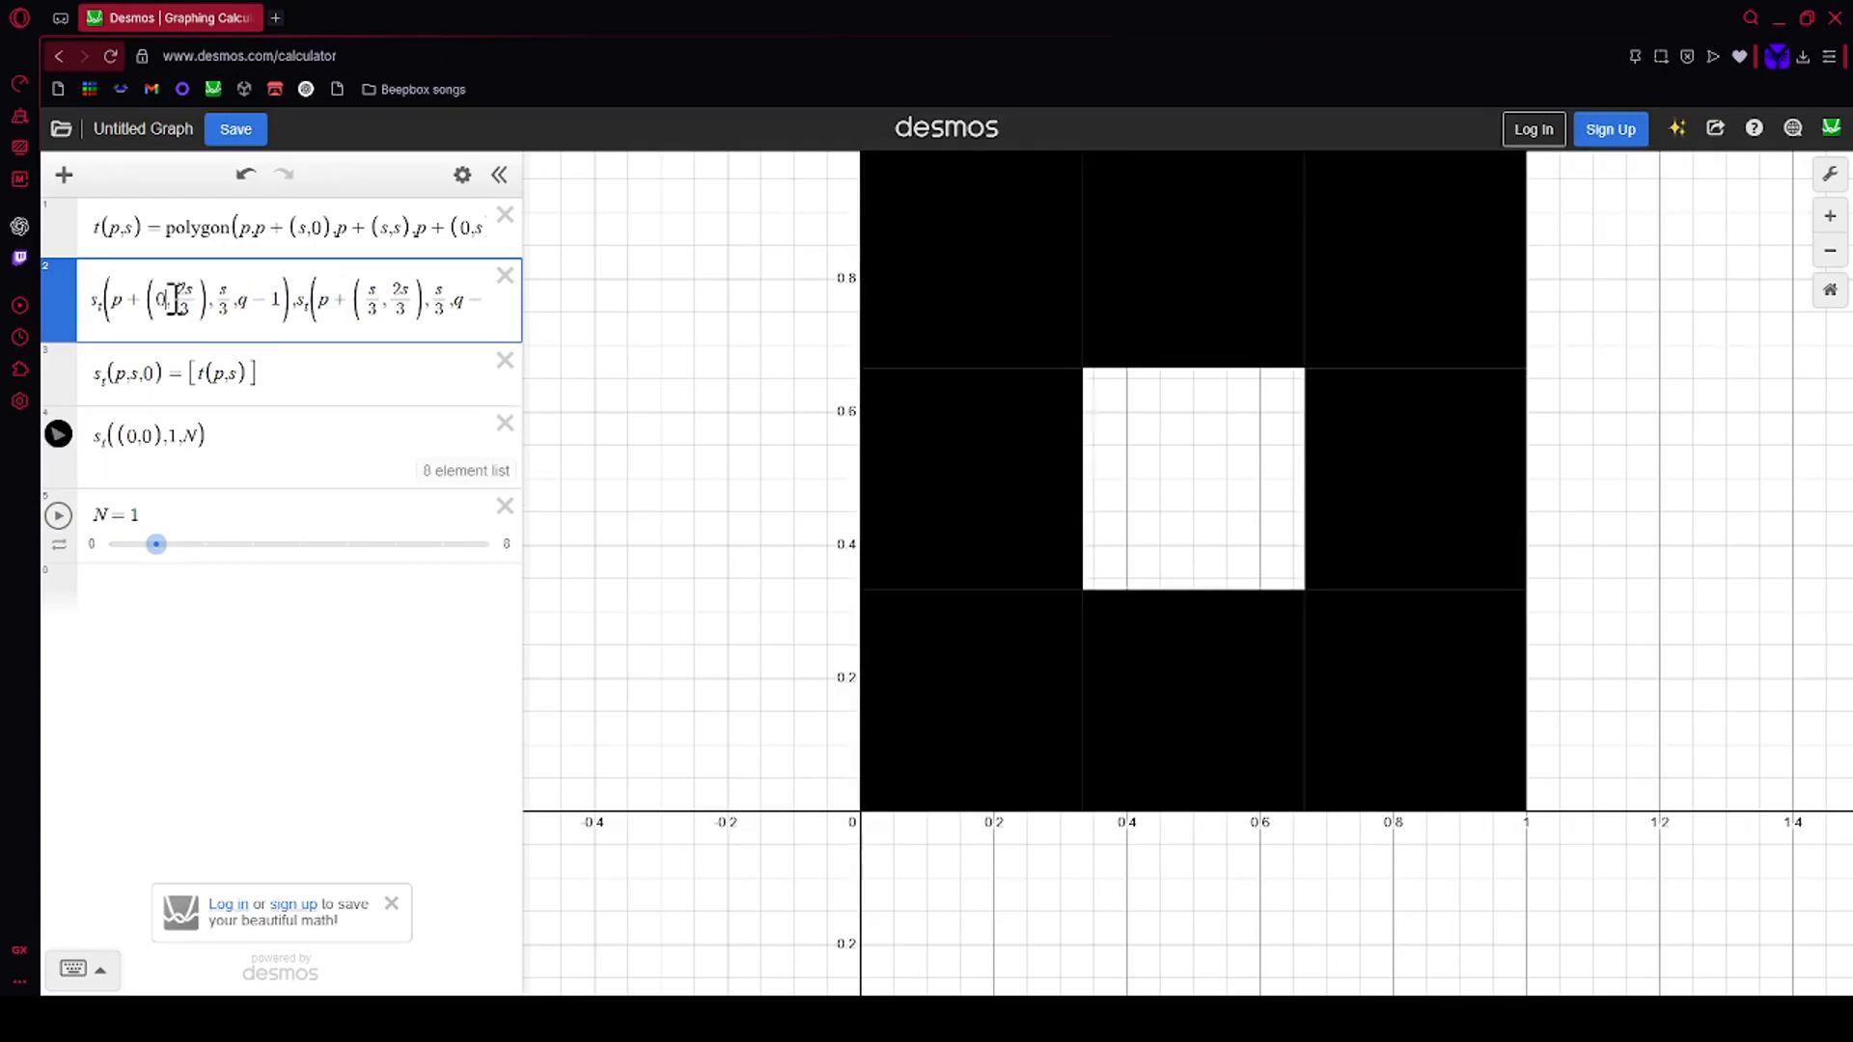
Step: Raise the carpet depth N to 4 and set the maximum of its slider to 4
scroll(1171, 566, down, 3)
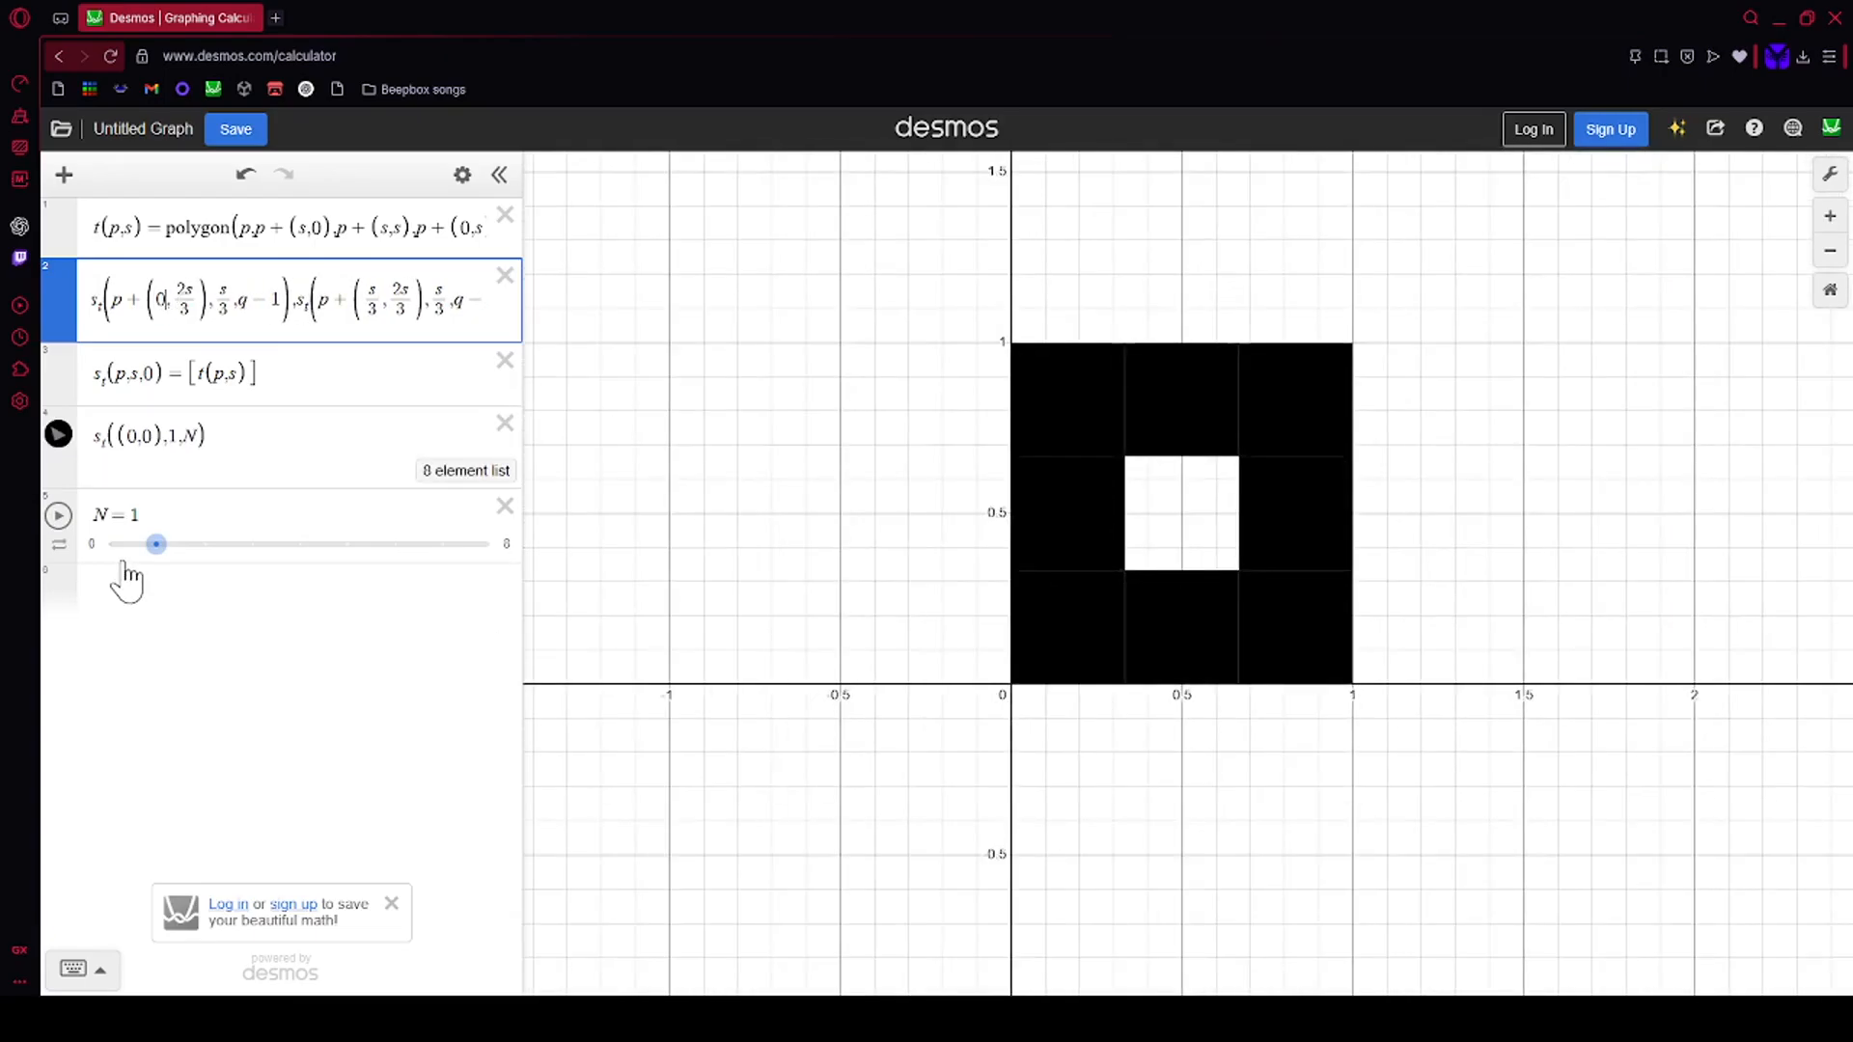
drag(154, 545, 298, 542)
click(300, 513)
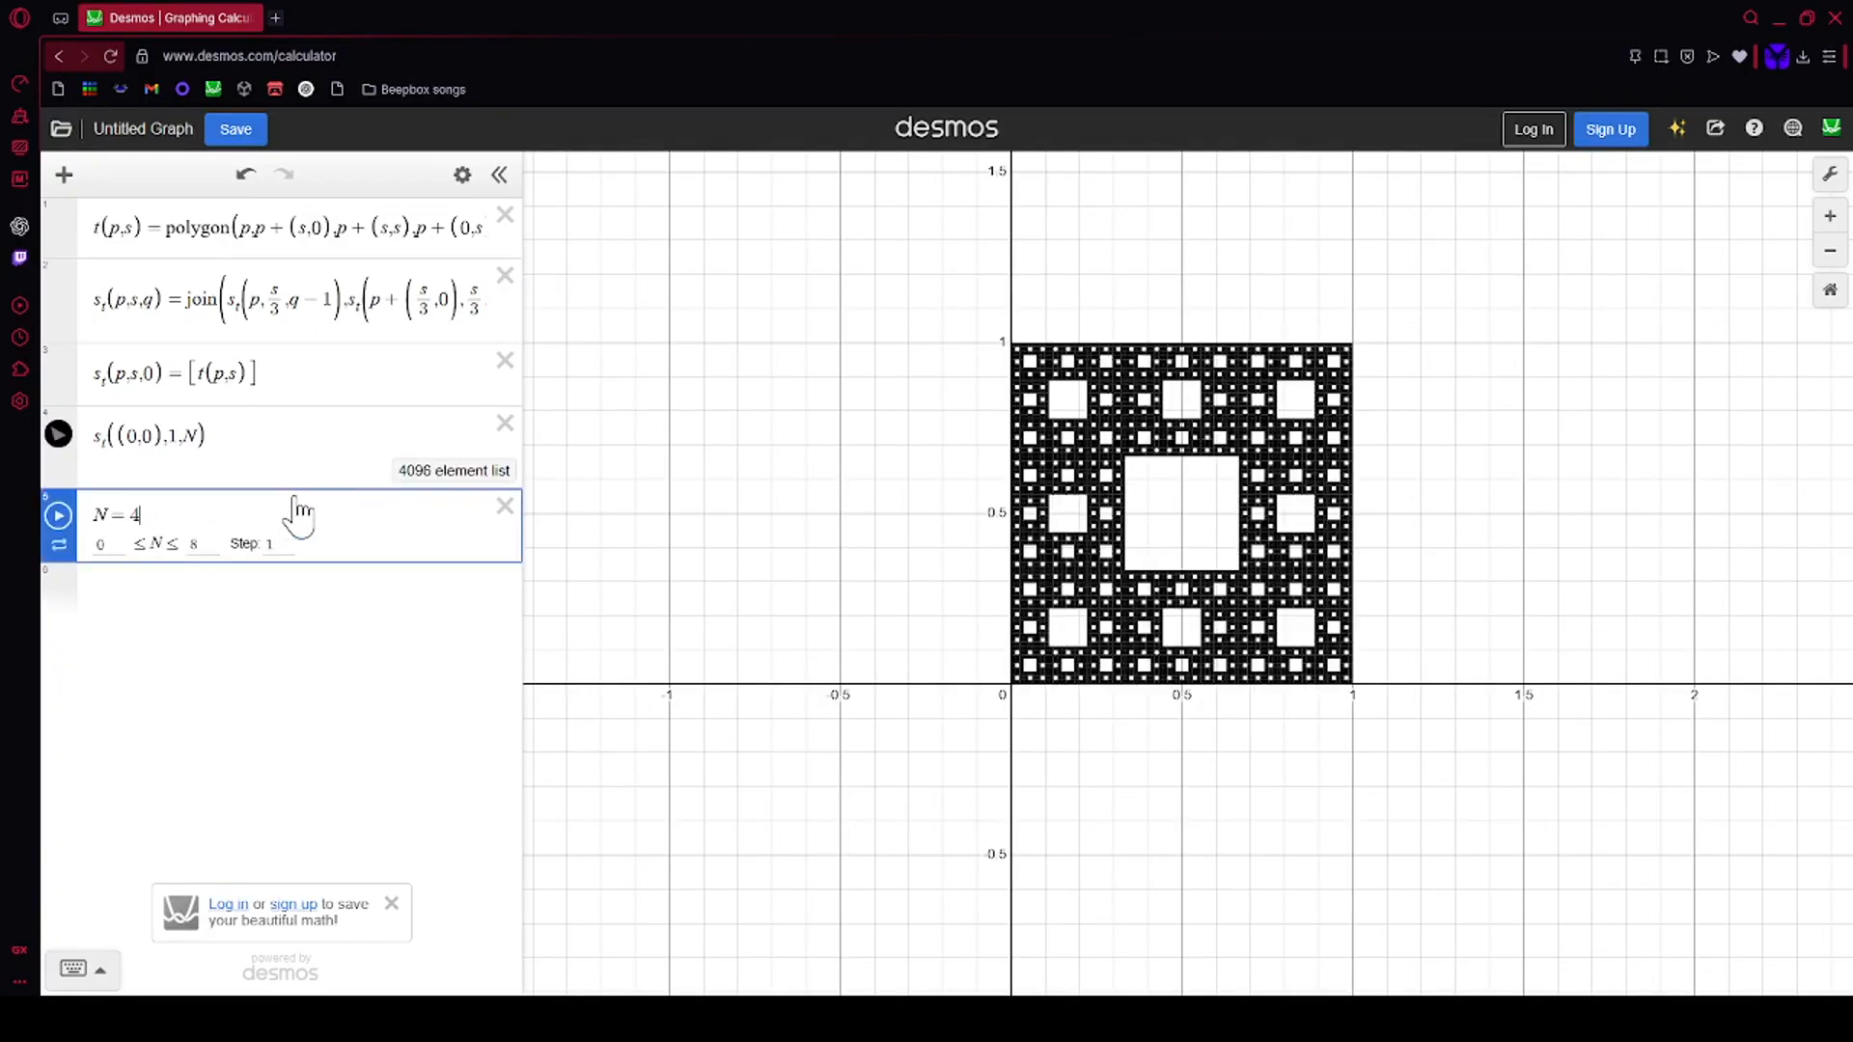
click(208, 542)
text(4)
click(1245, 750)
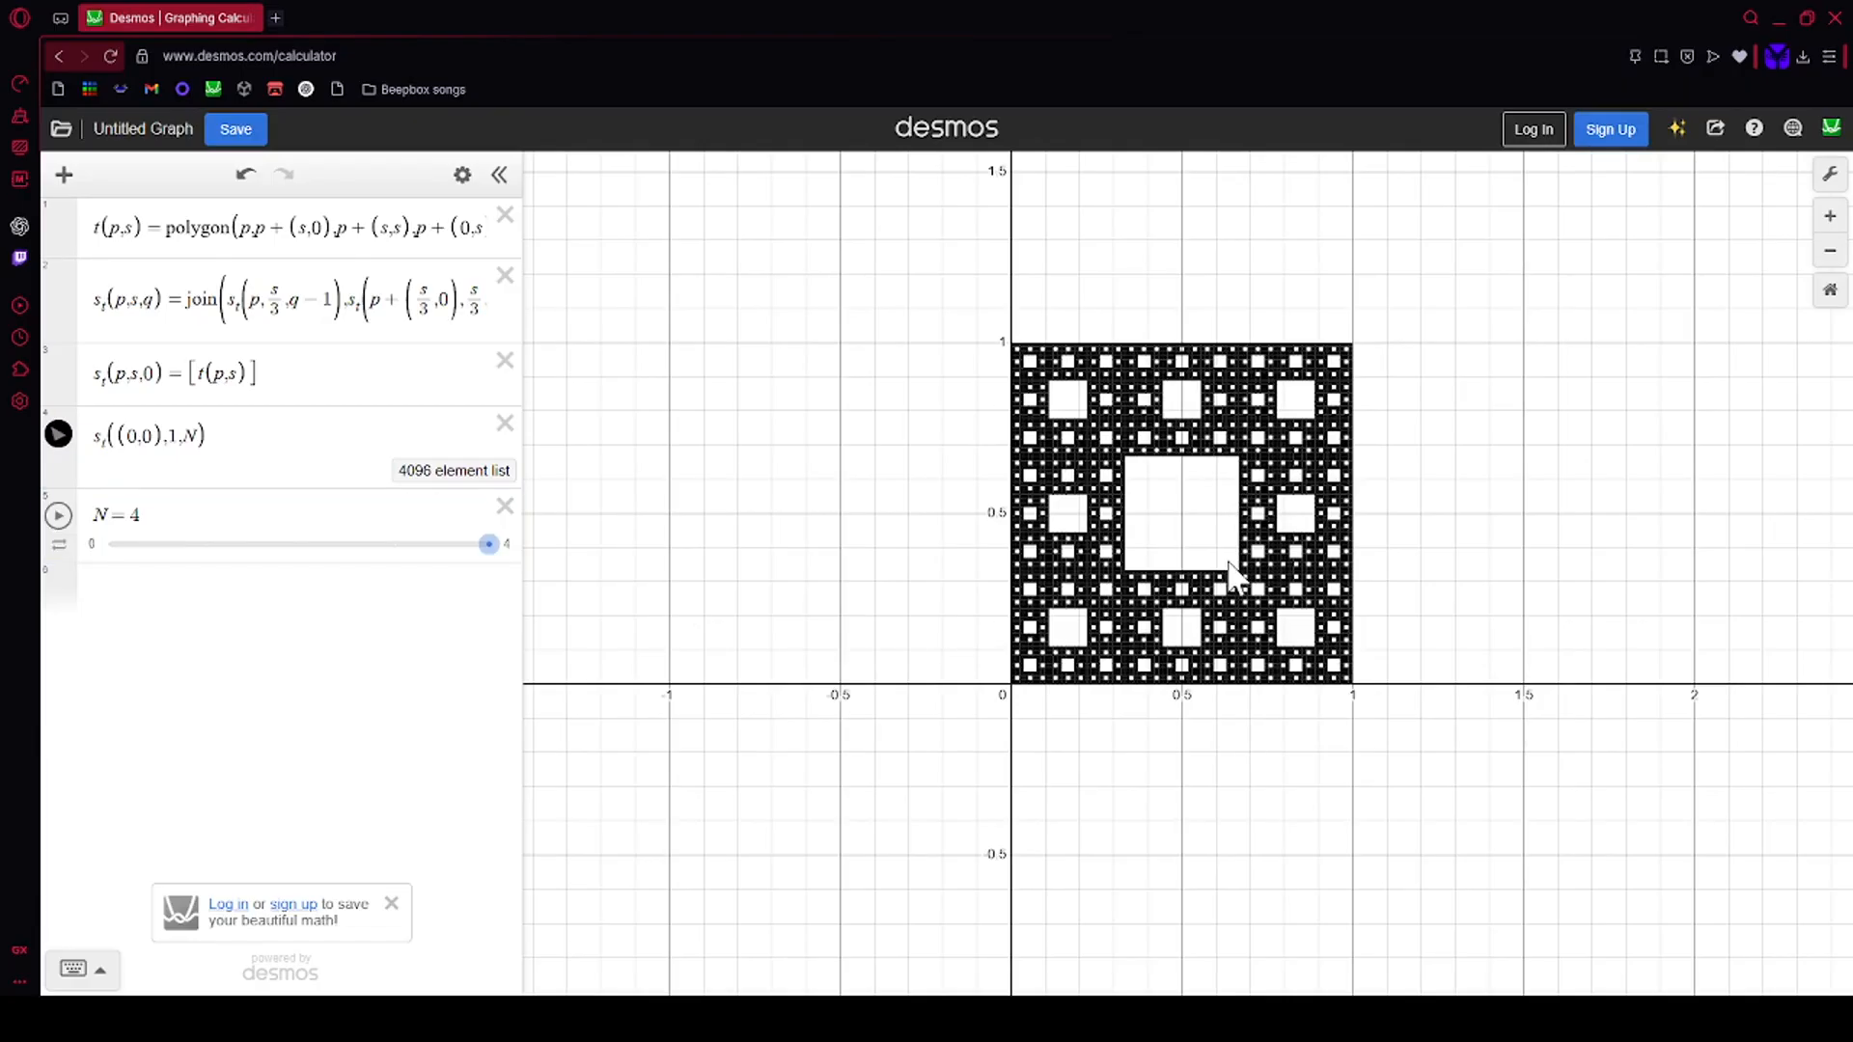
scroll(1279, 466, down, 3)
scroll(1283, 451, up, 3)
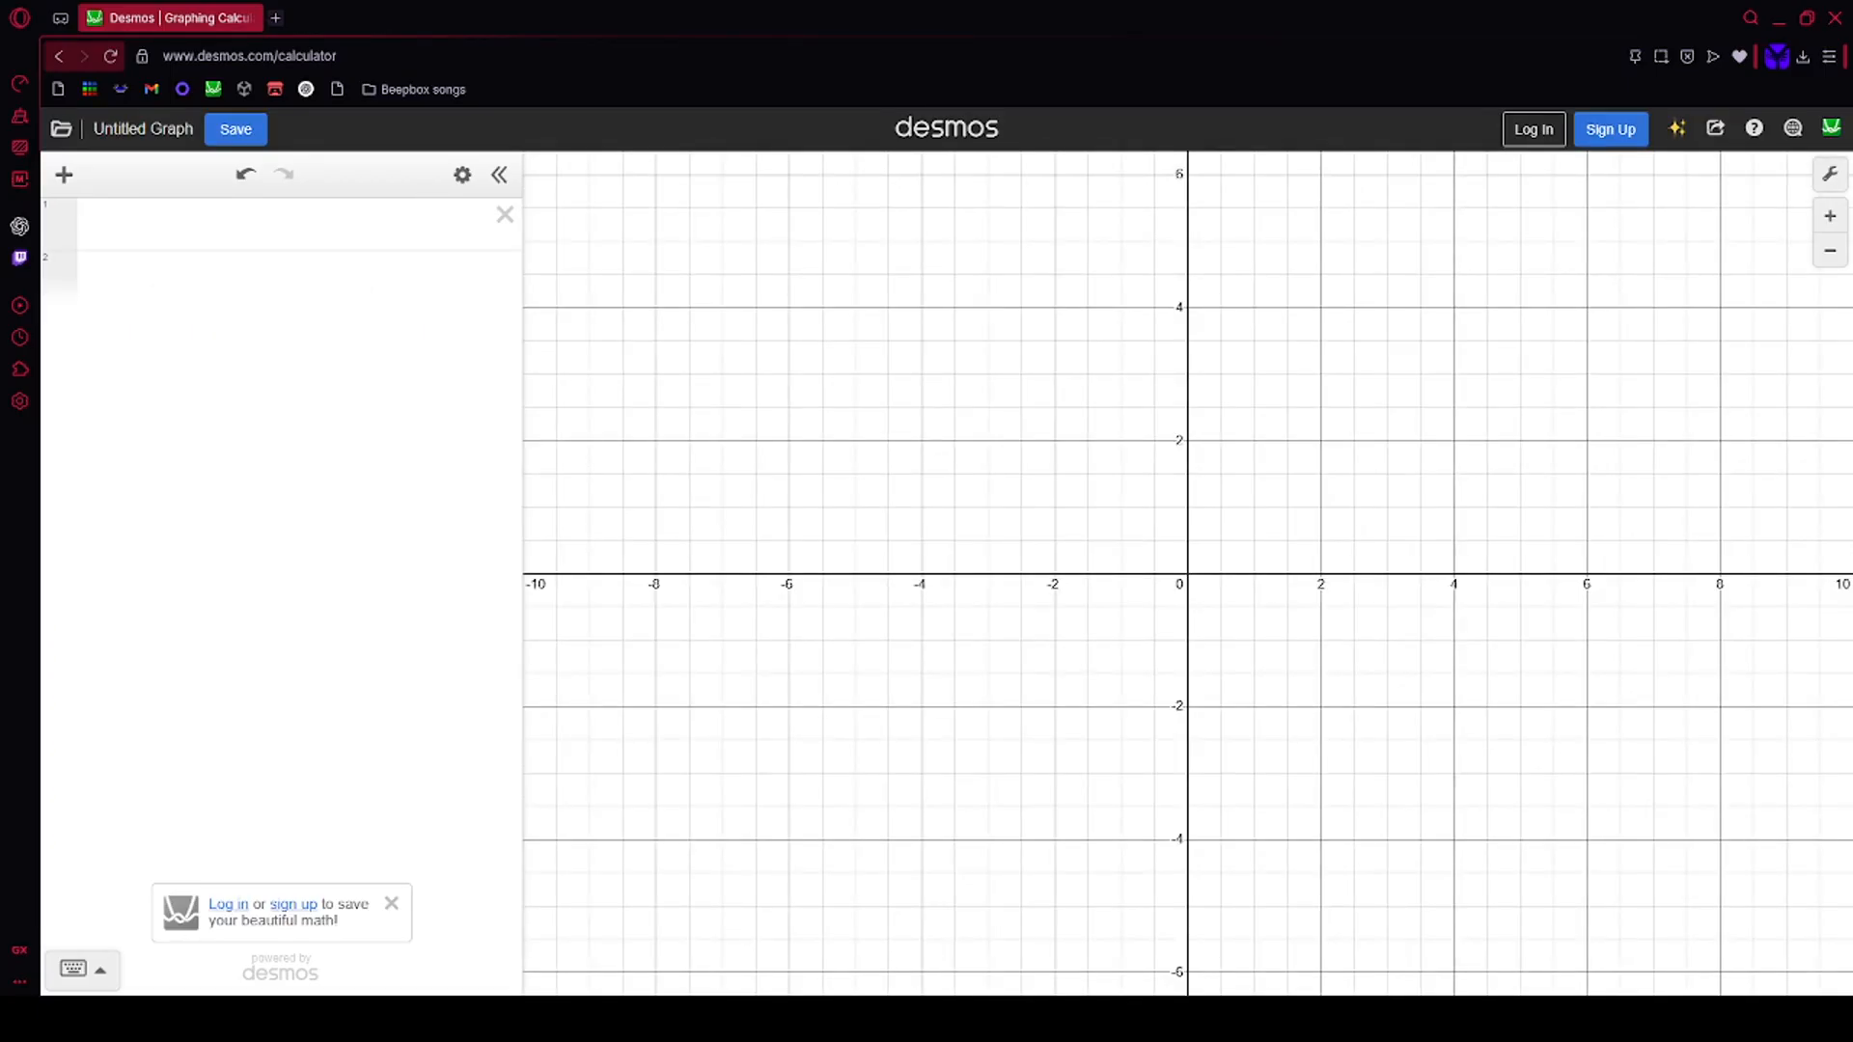
Step: Define the points p_1=(0,0), p_2=(0,1) and p_3=(0,2) in the blank graph
click(347, 226)
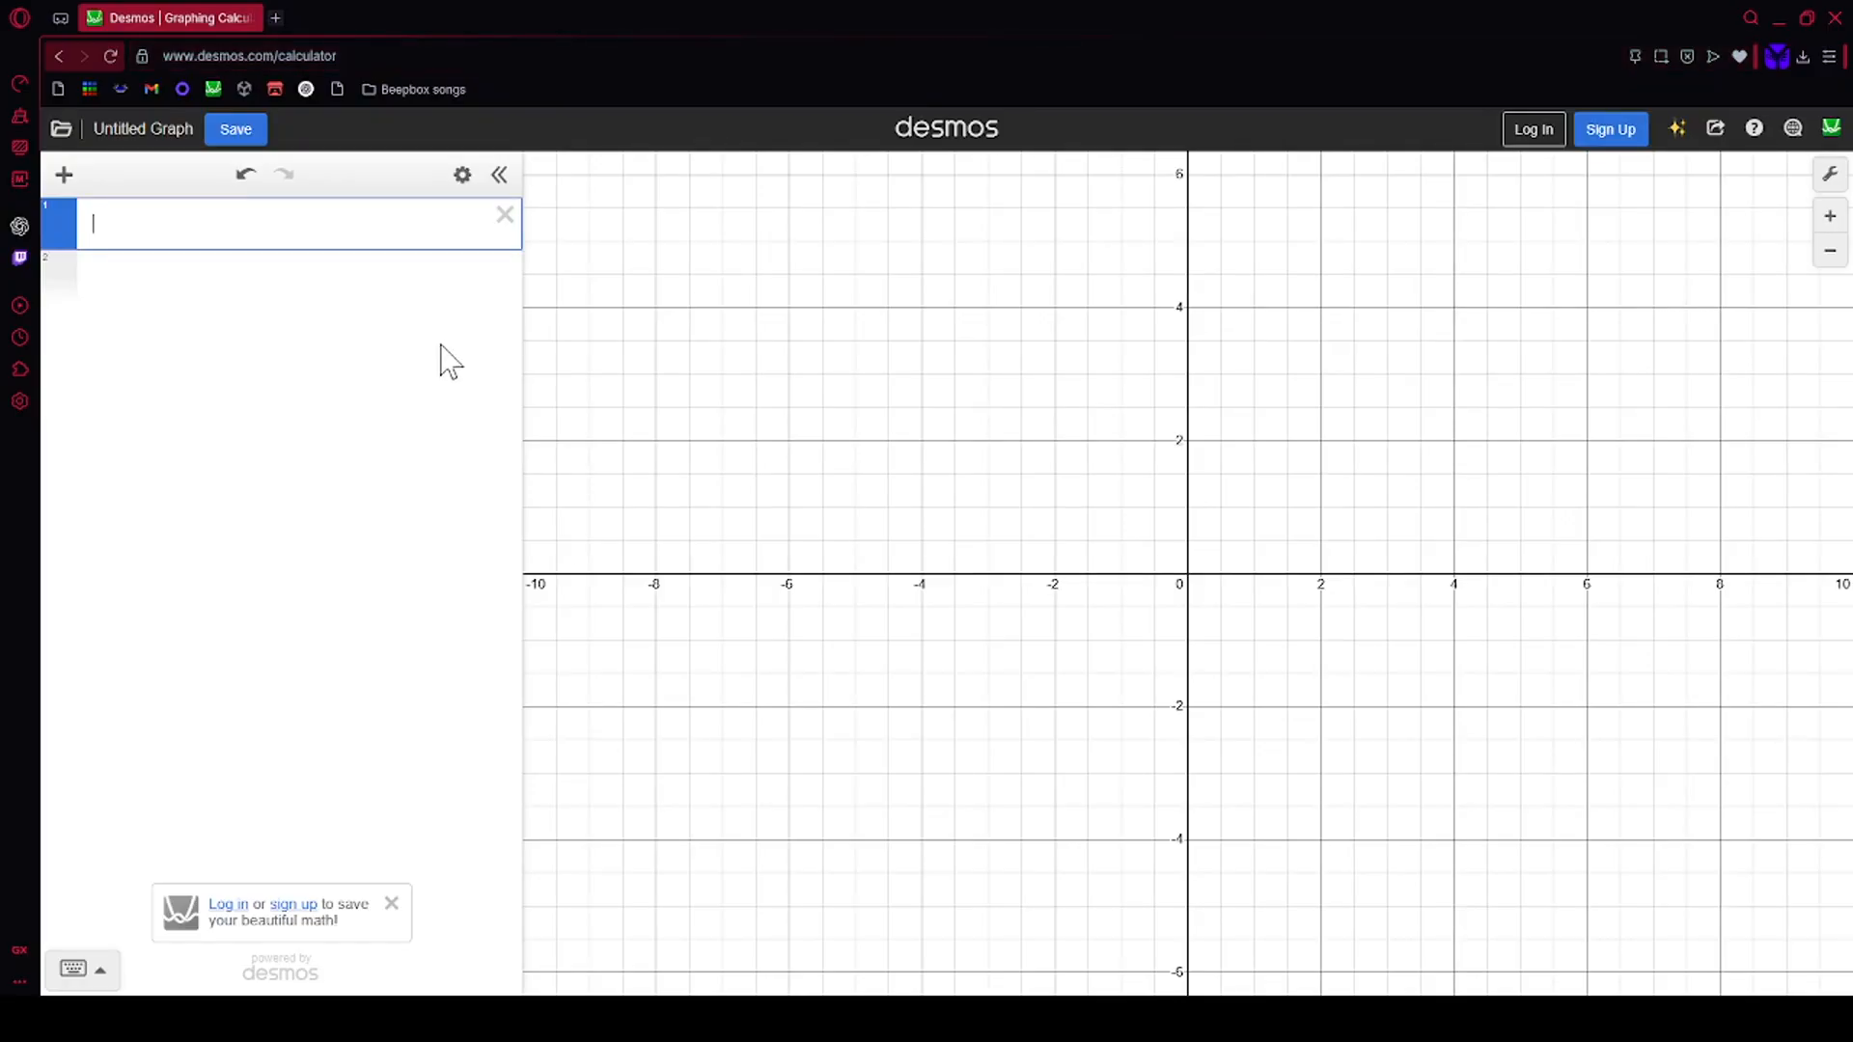
text(p1=()
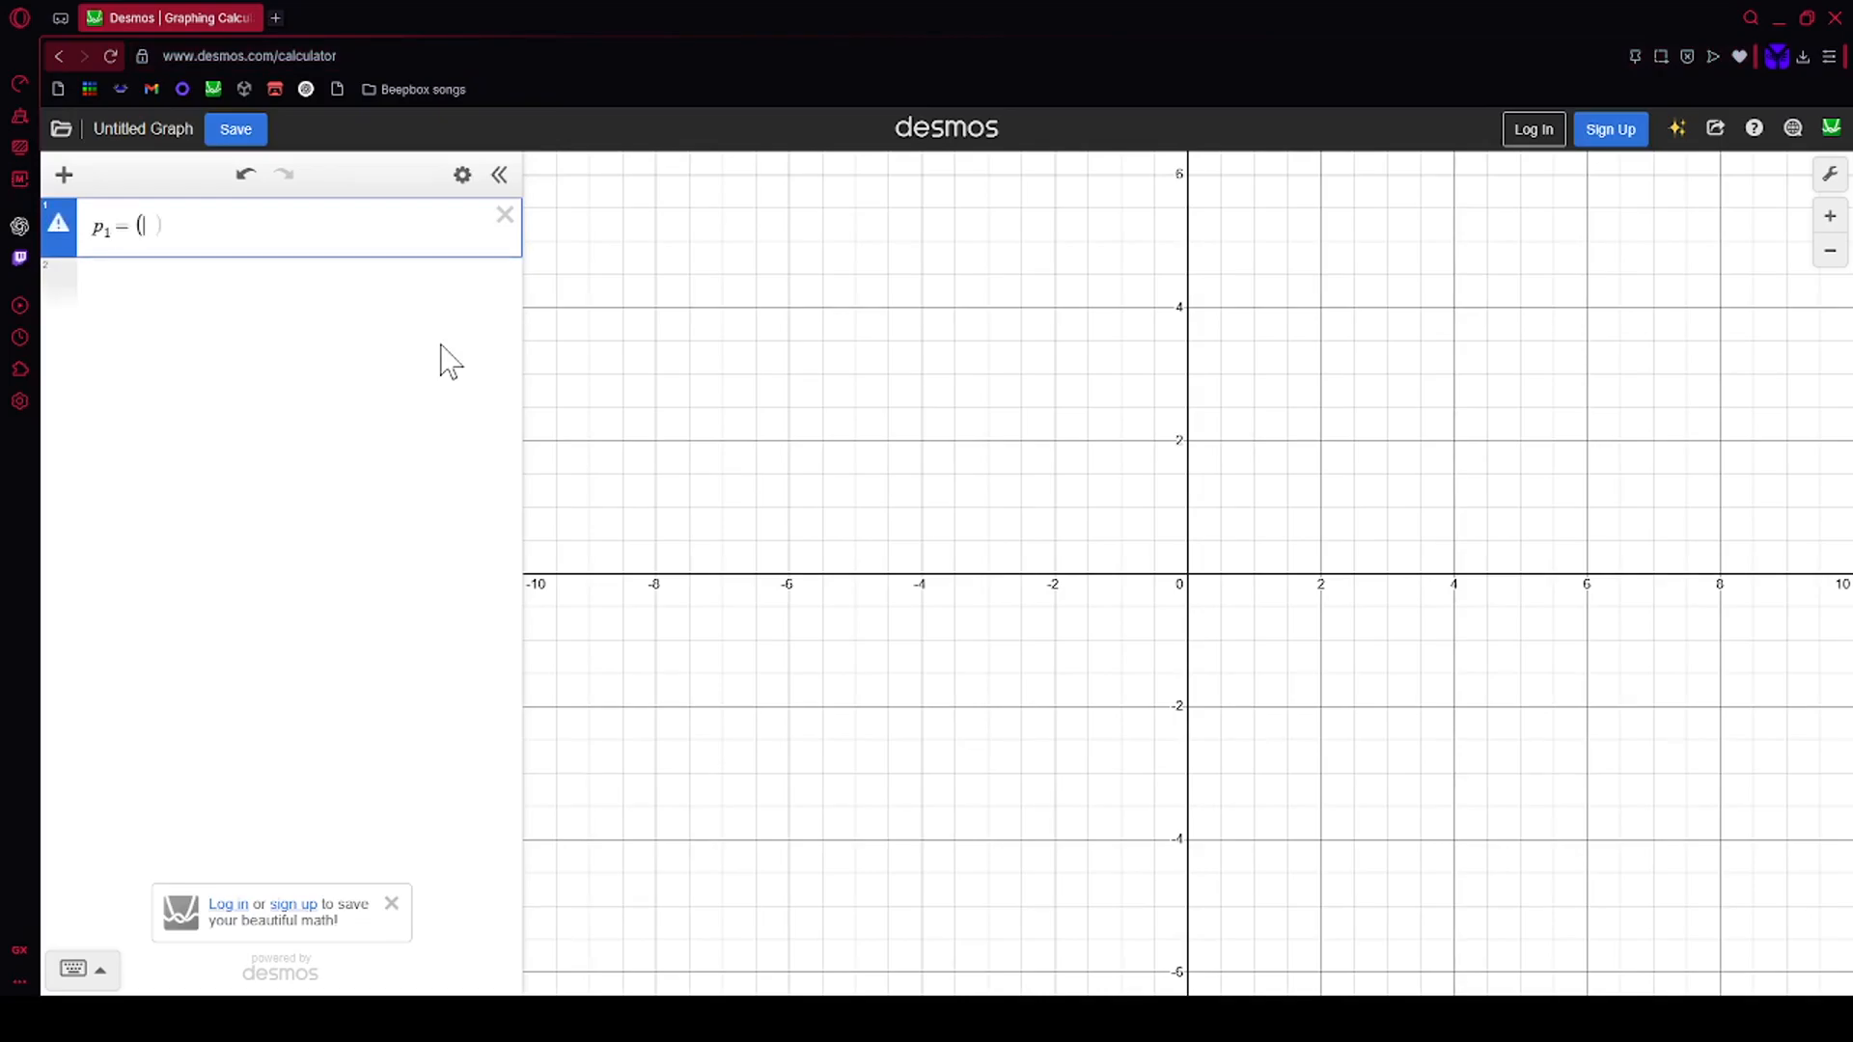
text(0,0)
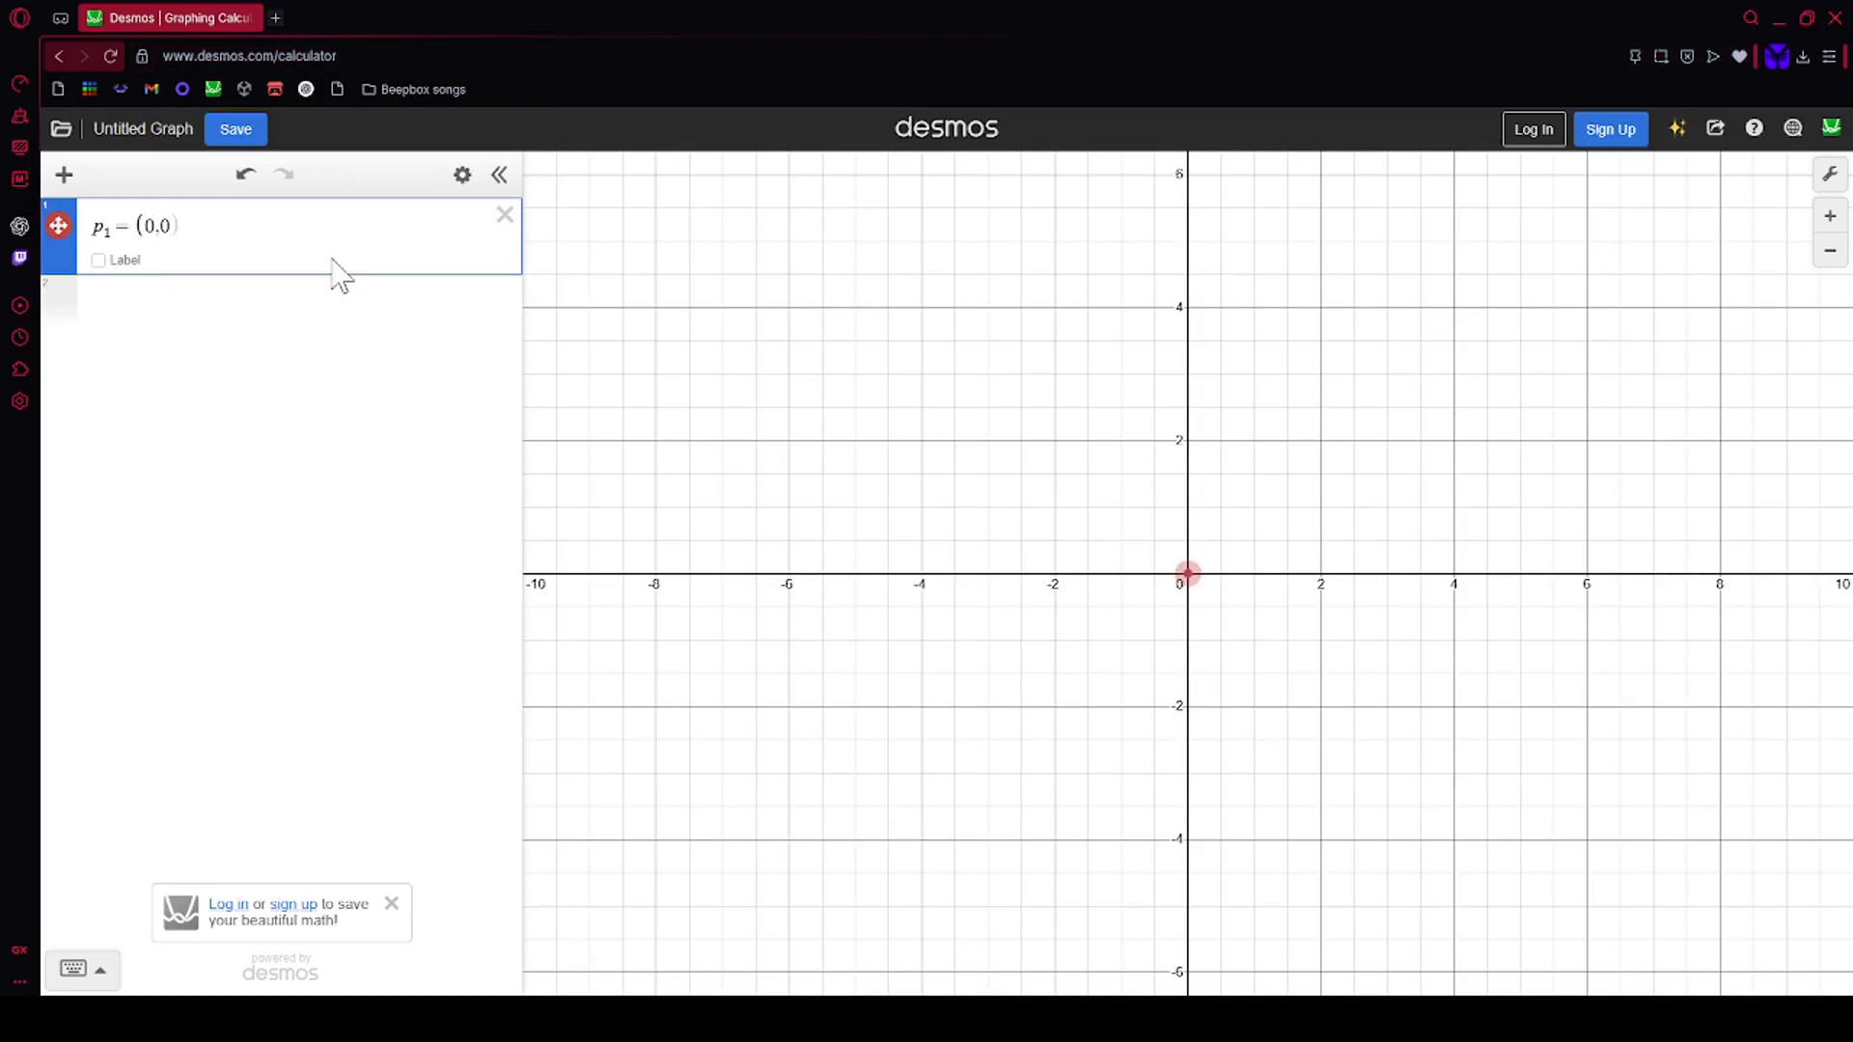
click(152, 303)
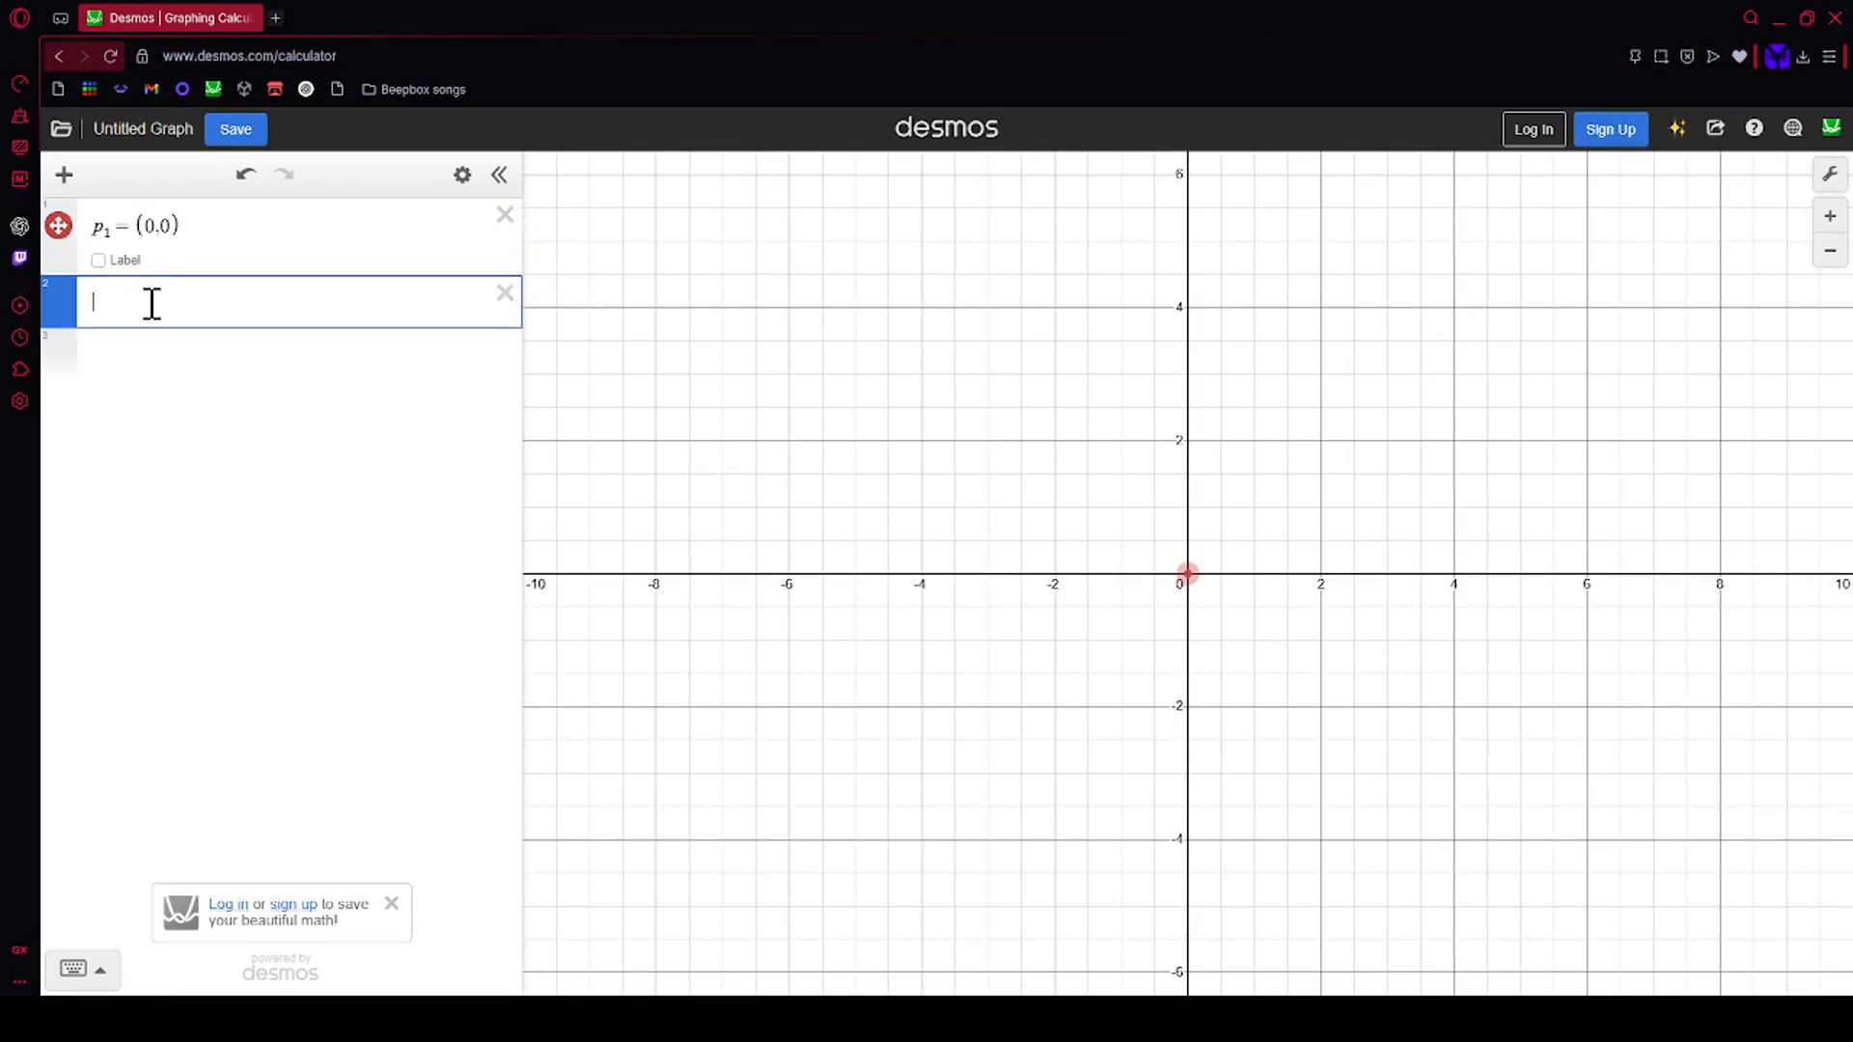
text(p2=(0,1)
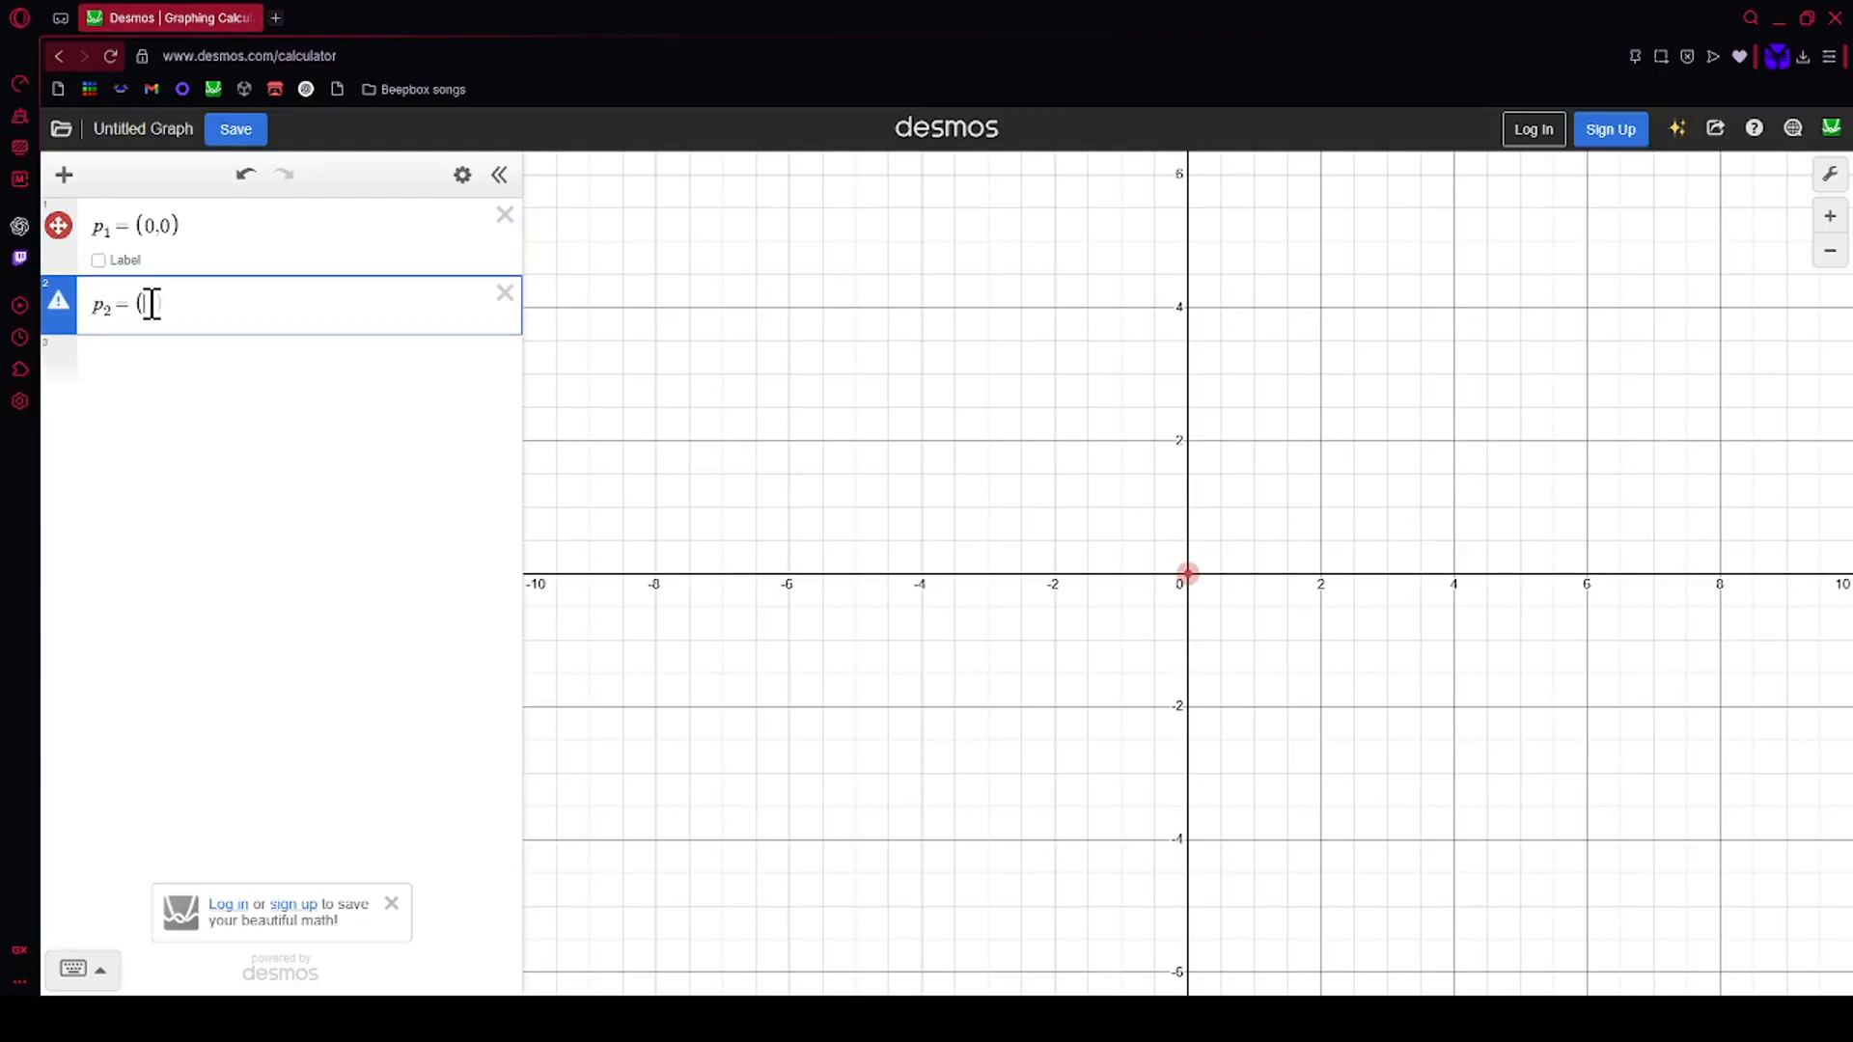
click(143, 381)
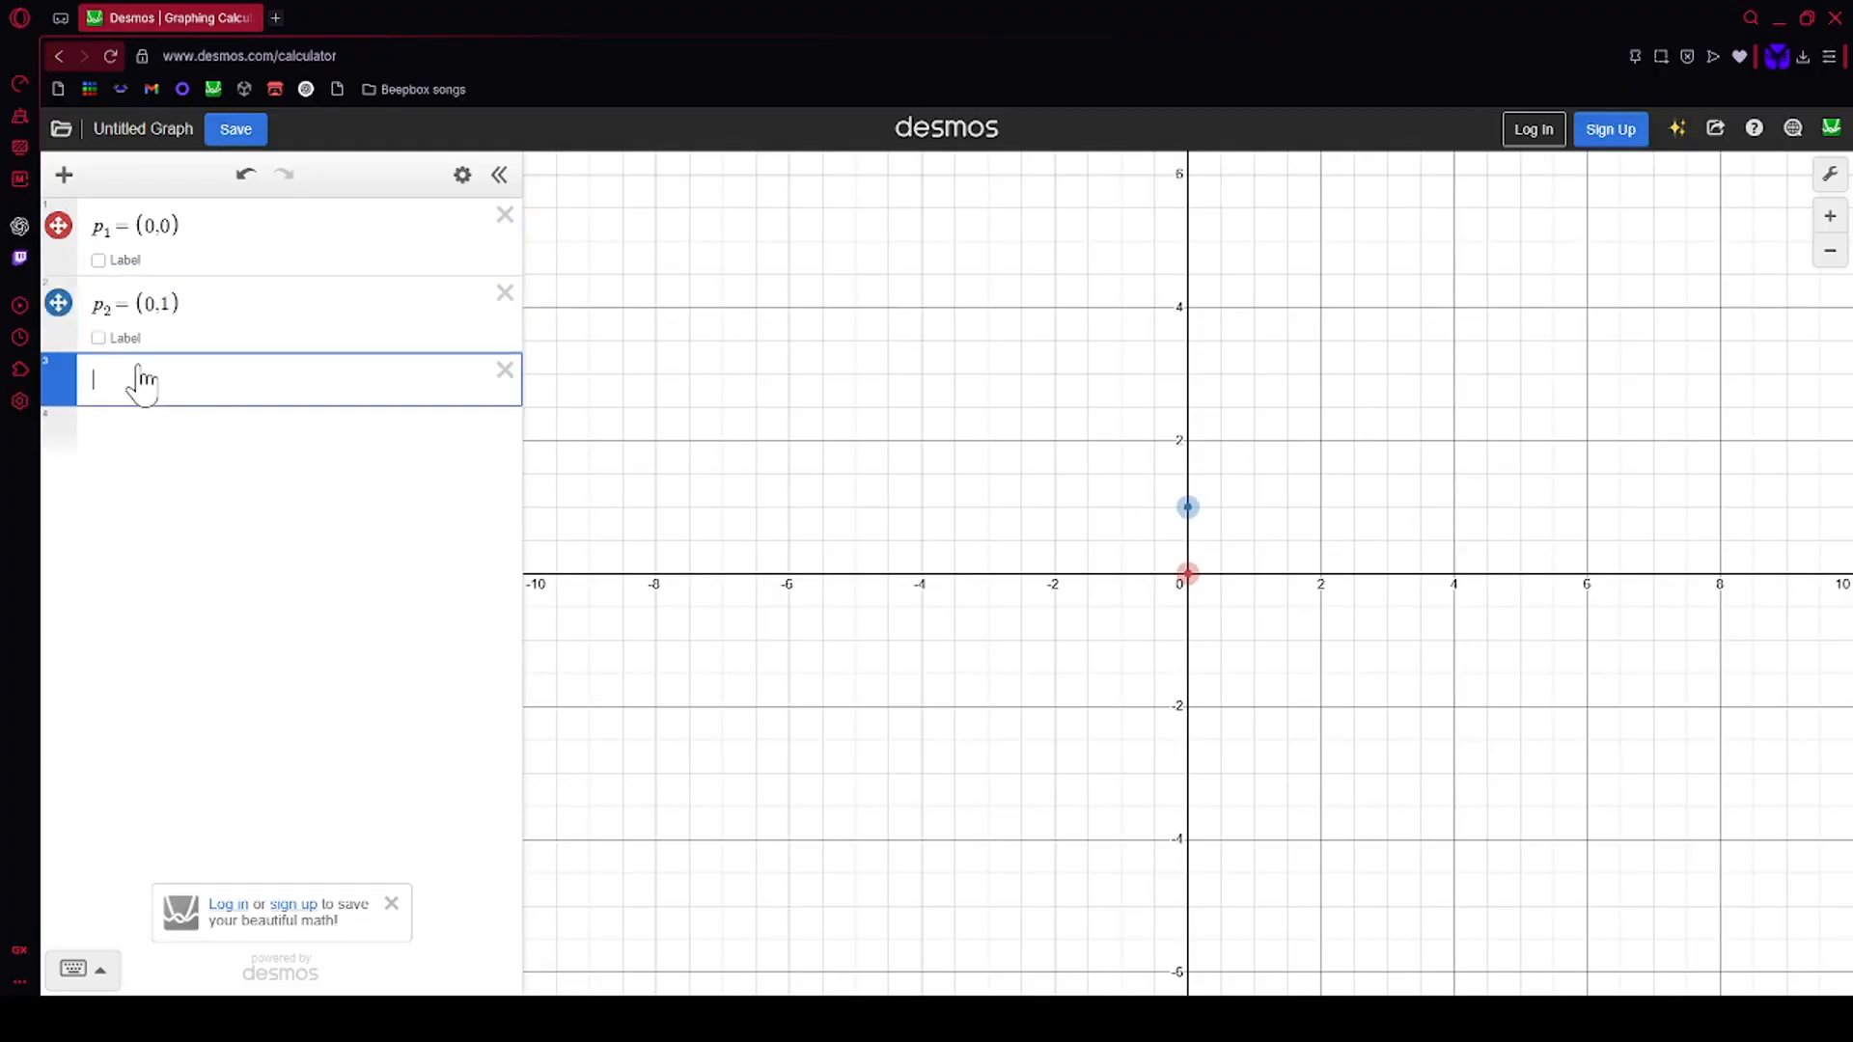
text(p3=(0.2)
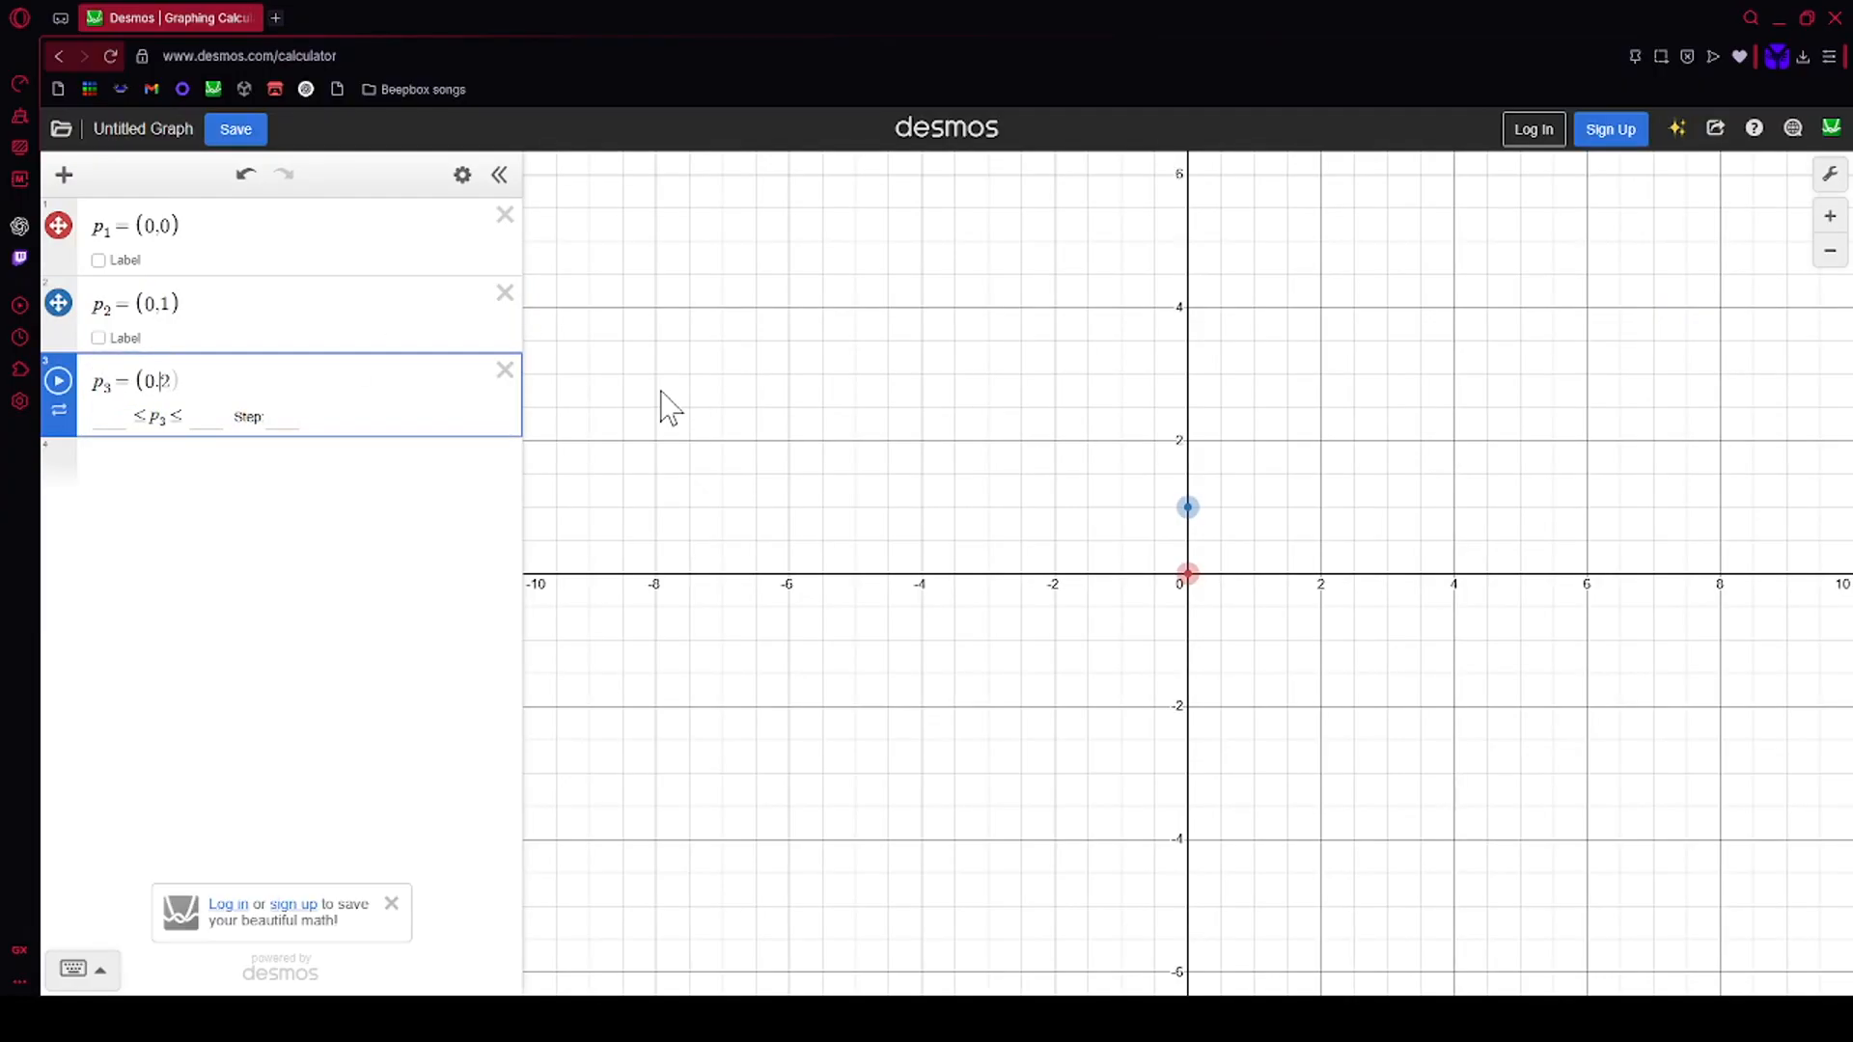
key(BackSpace)
text(,)
Step: Move p_3 to about (3.92, 2.48) and p_2 to about (2.44, 0.35) on the graph
drag(1187, 440, 1450, 409)
drag(1188, 507, 1351, 550)
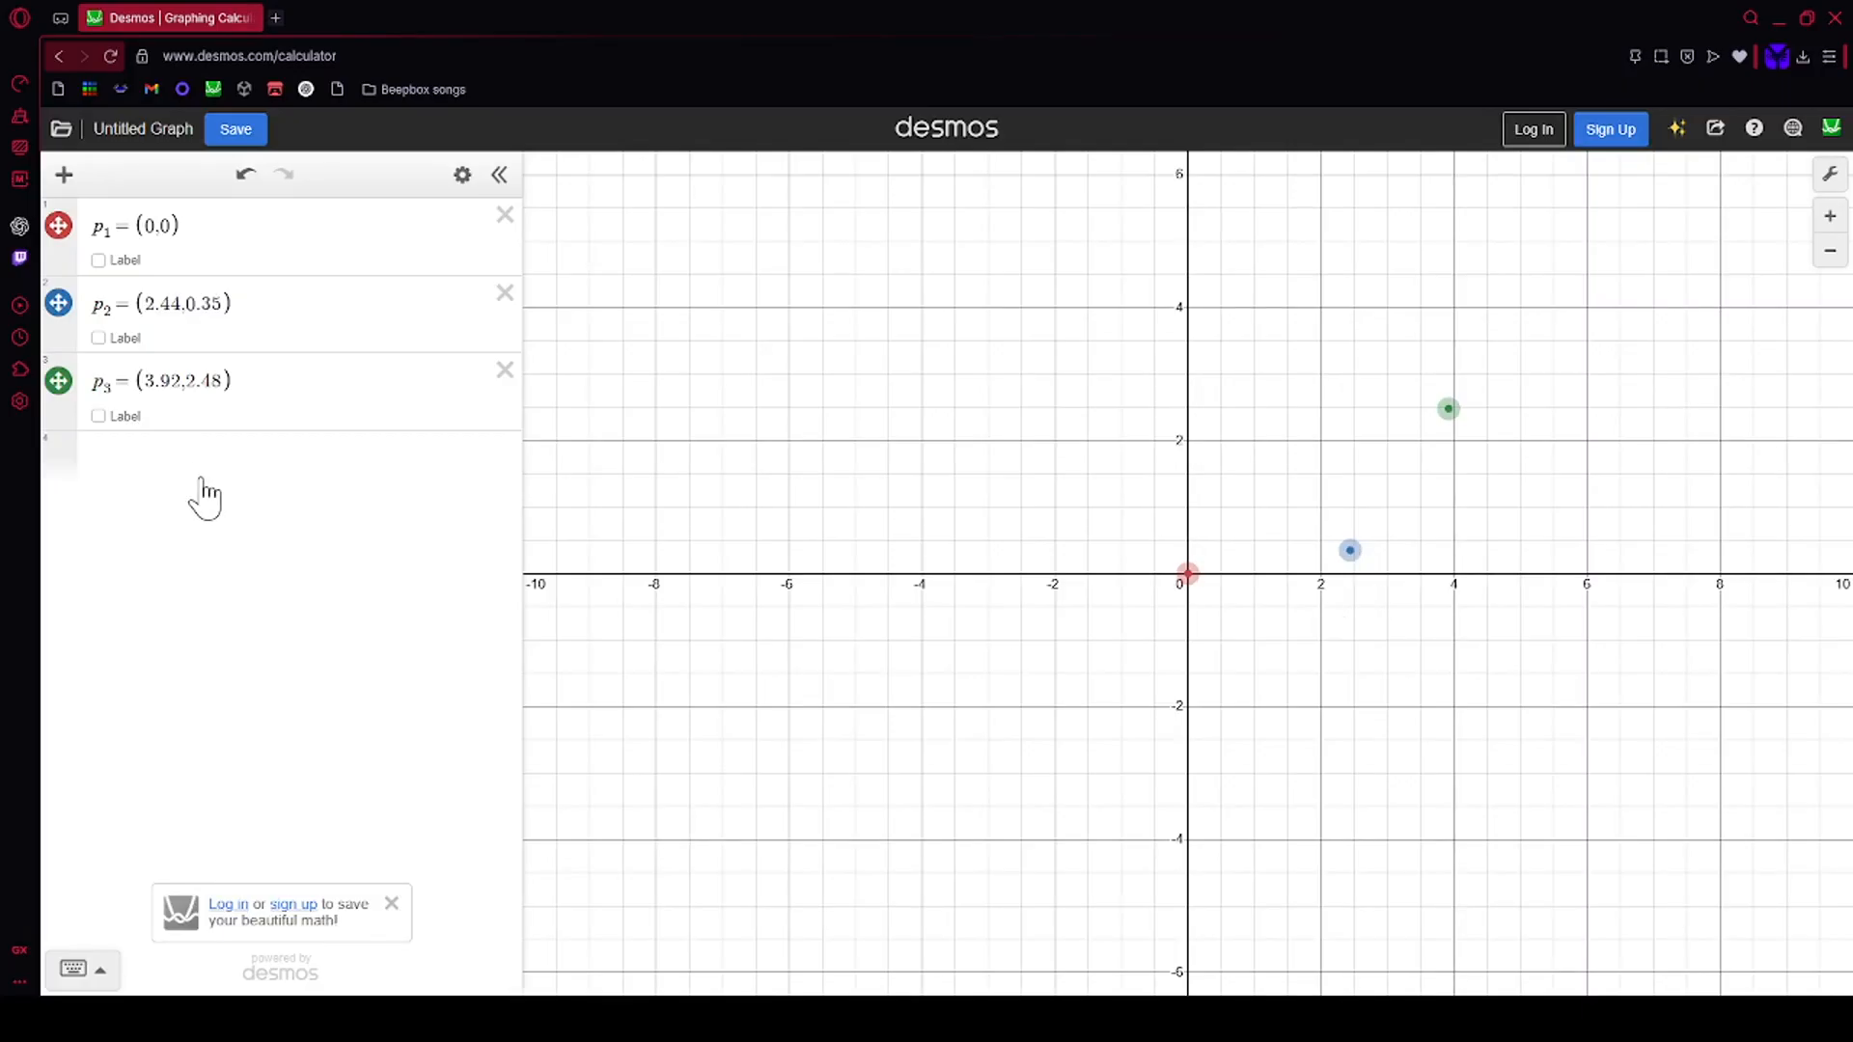
Step: Enter the quadratic y=ax^2+bx+c and add sliders for a, b and c
click(138, 461)
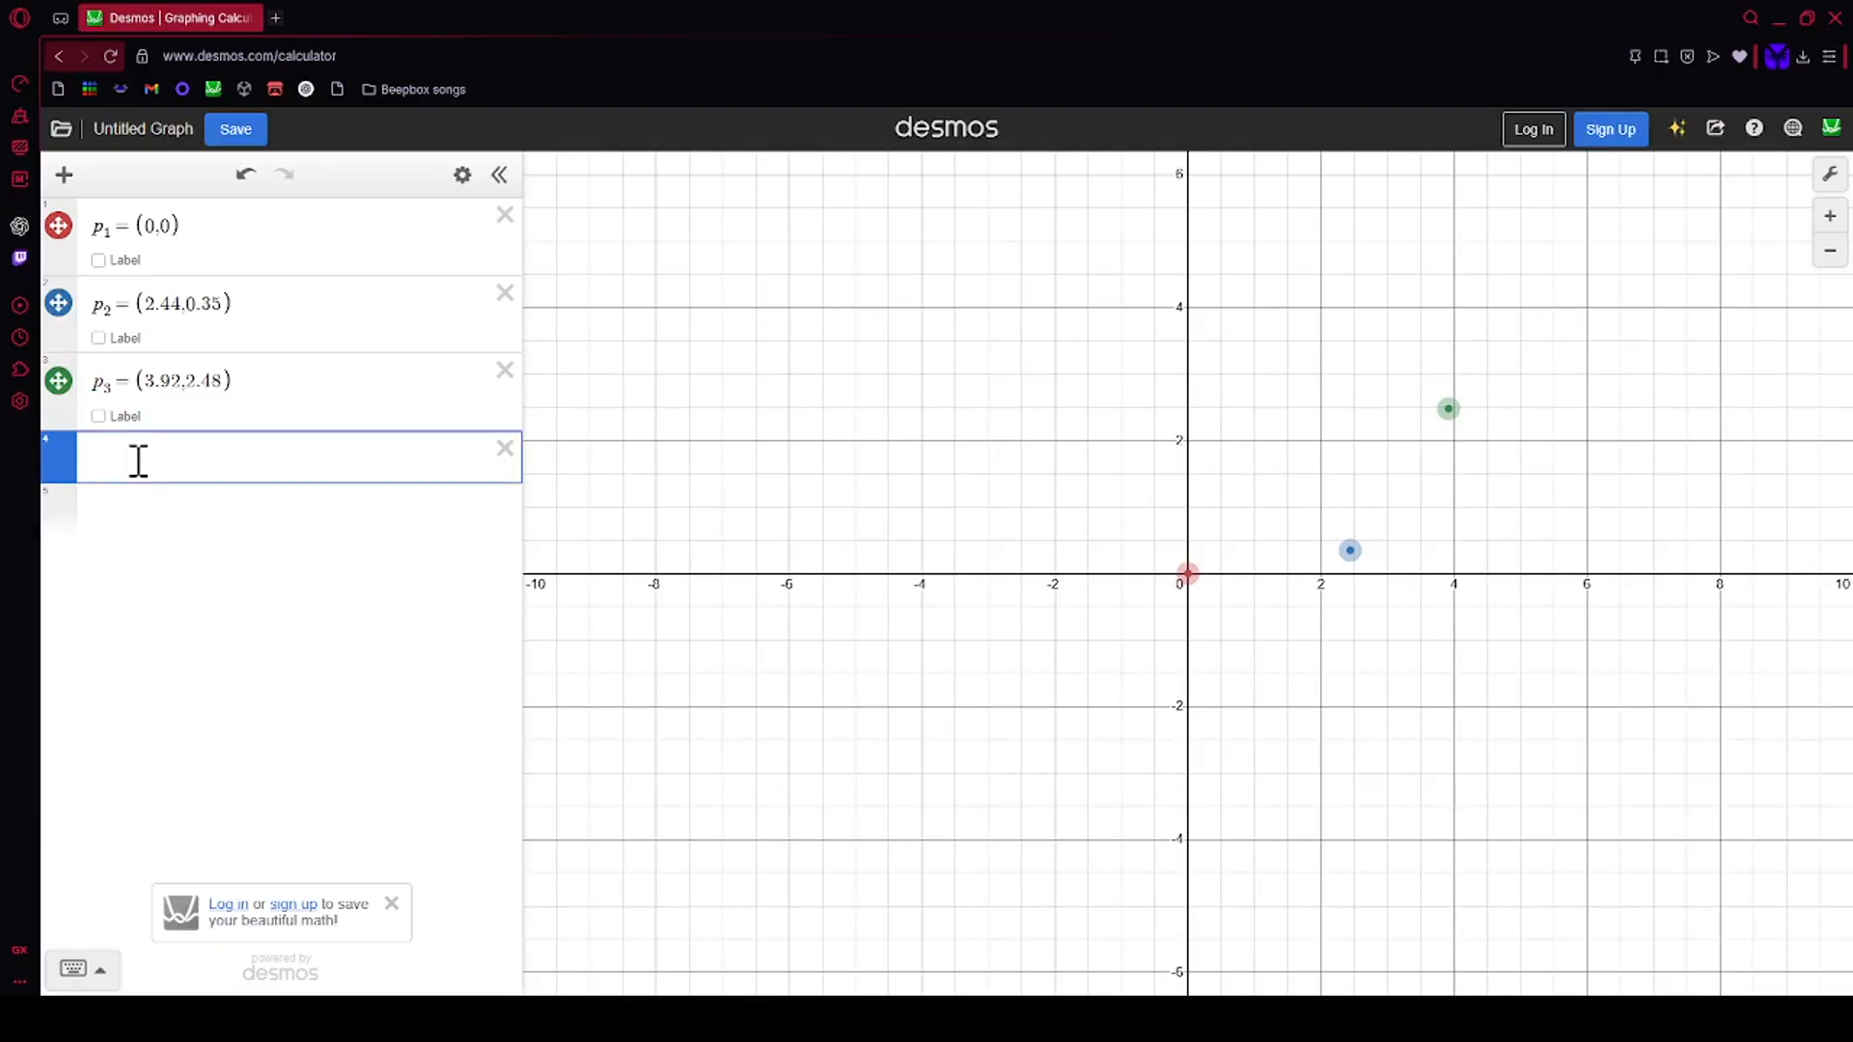
text(y = ax)
key(BackSpace)
text(ax^2)
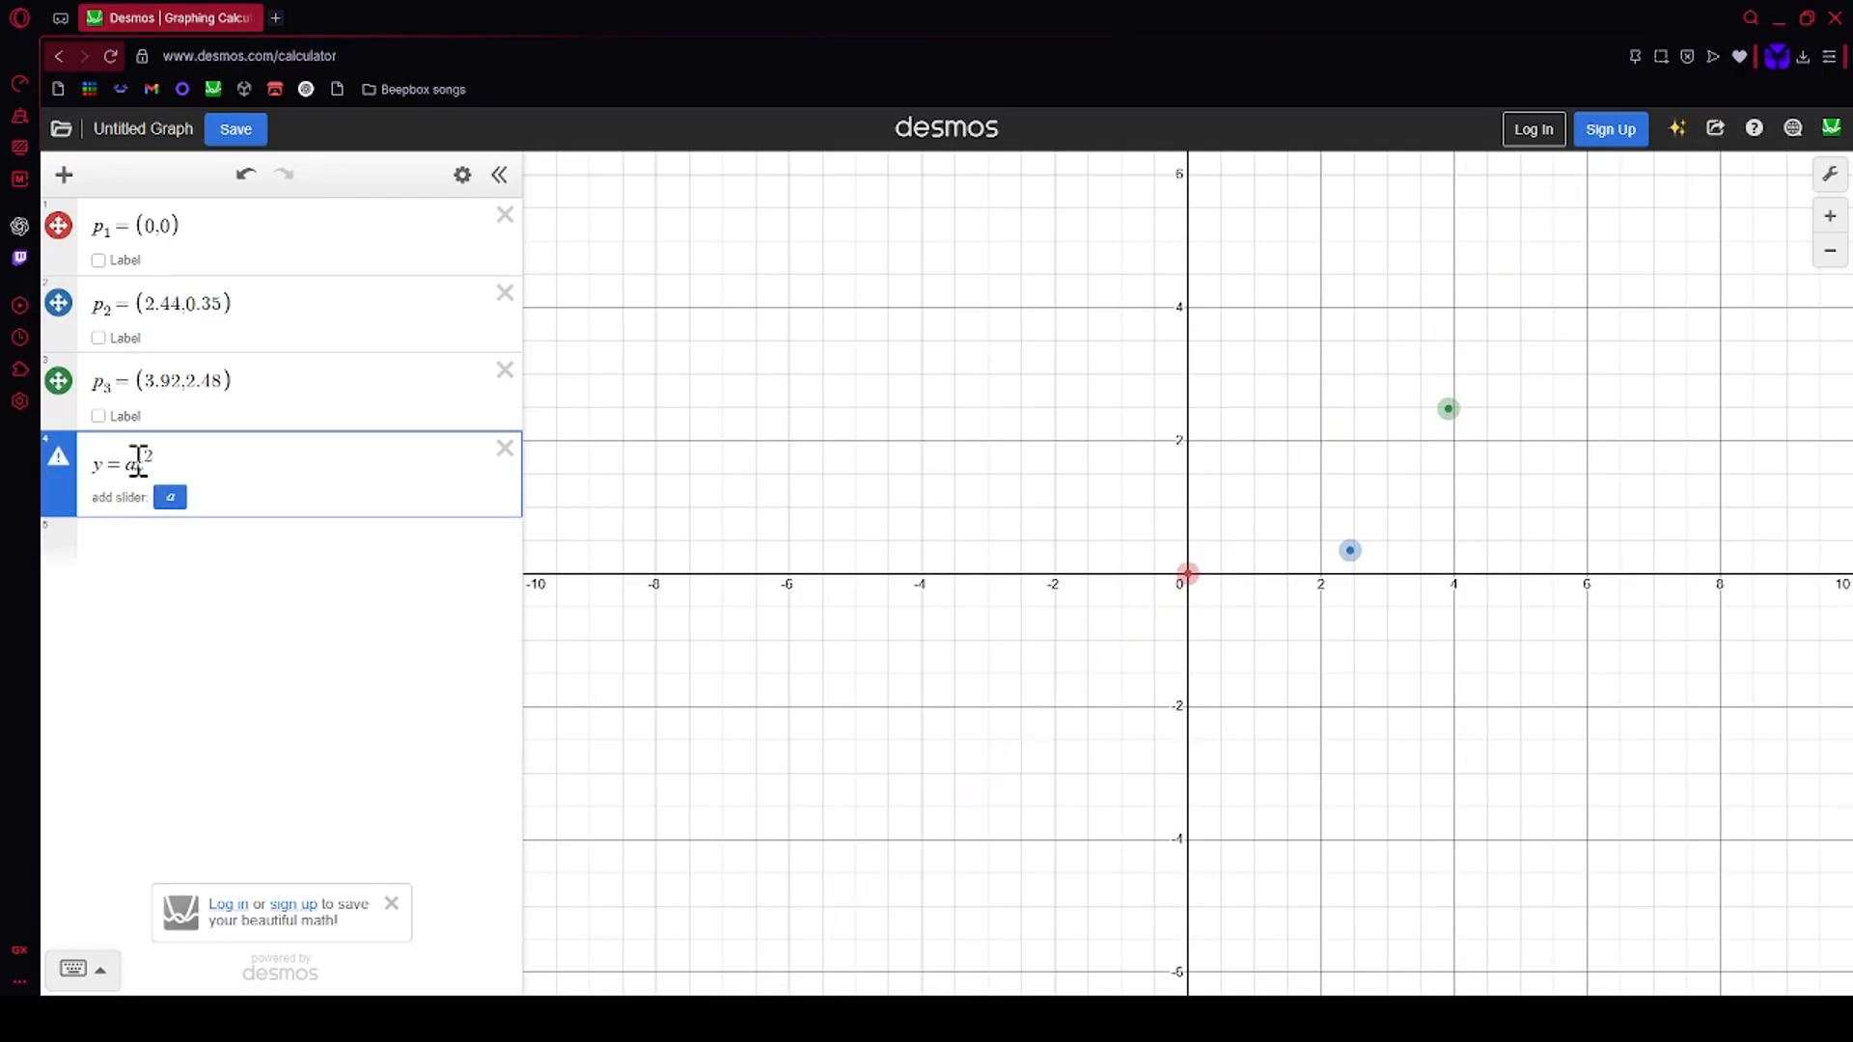
text(+bx)
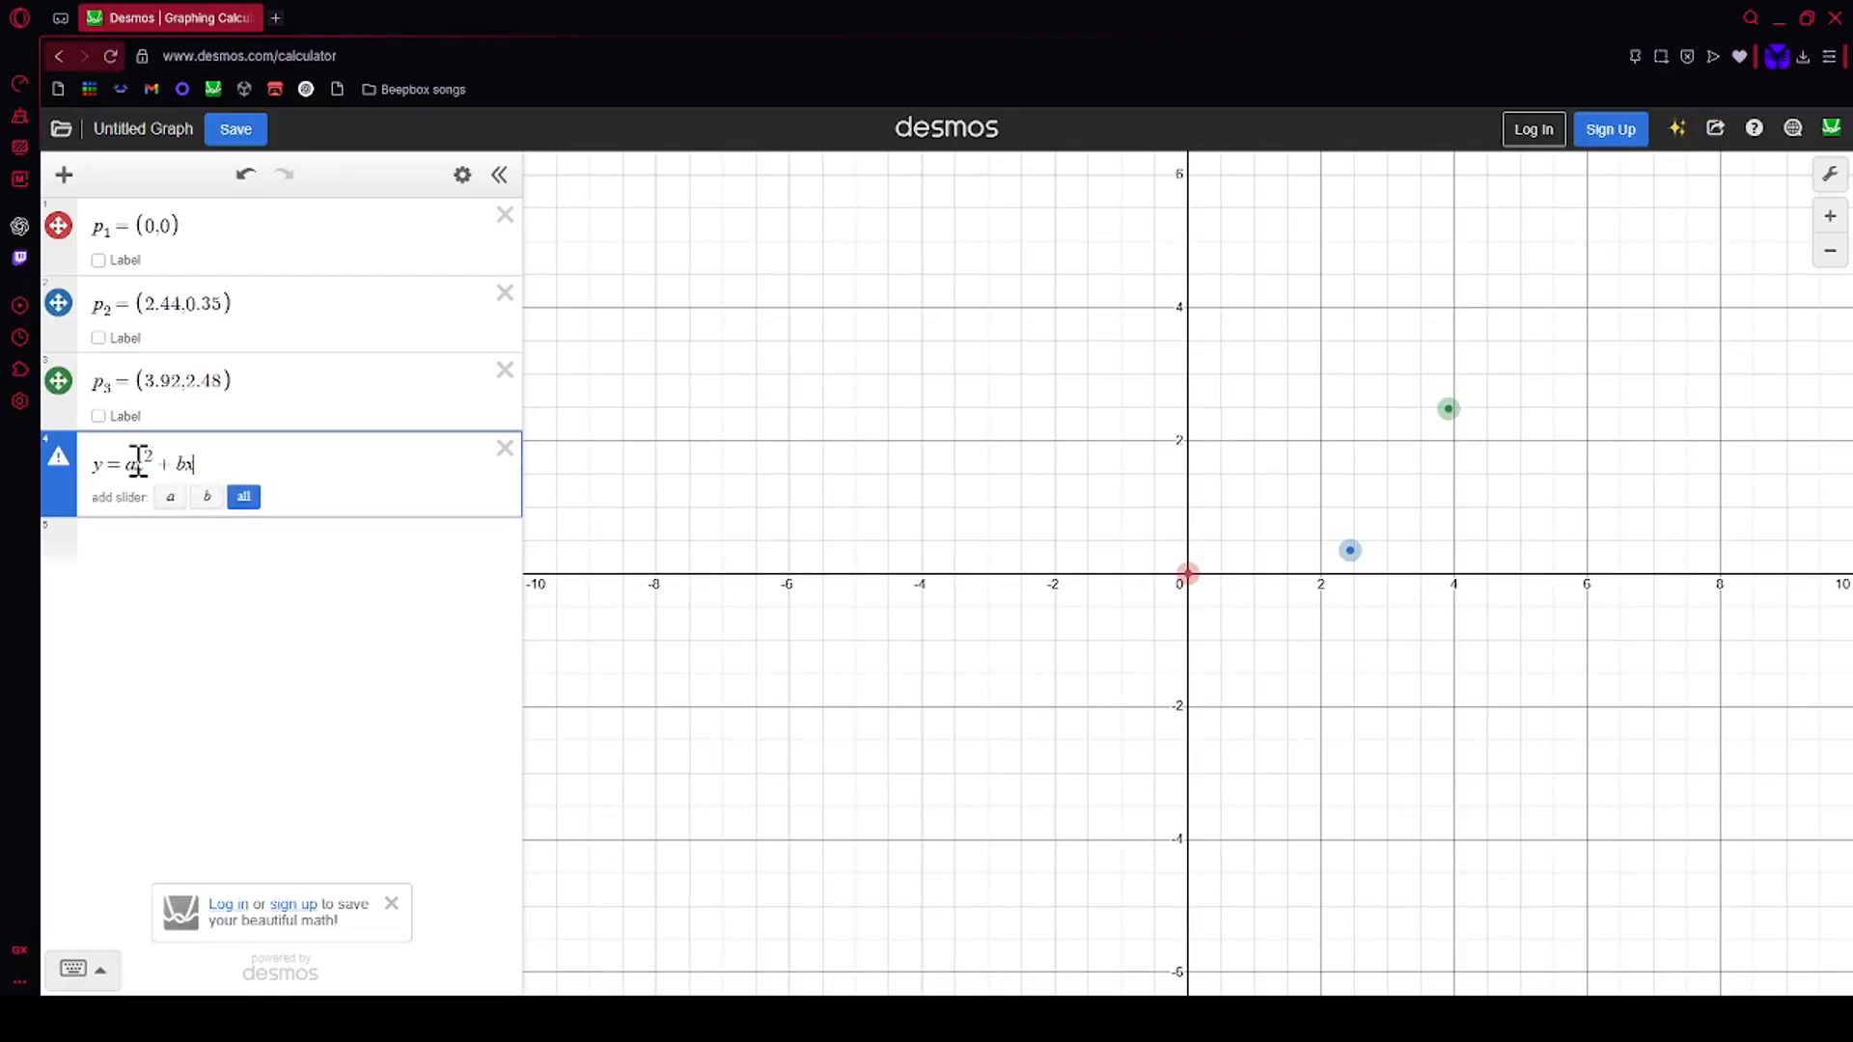
text(+c)
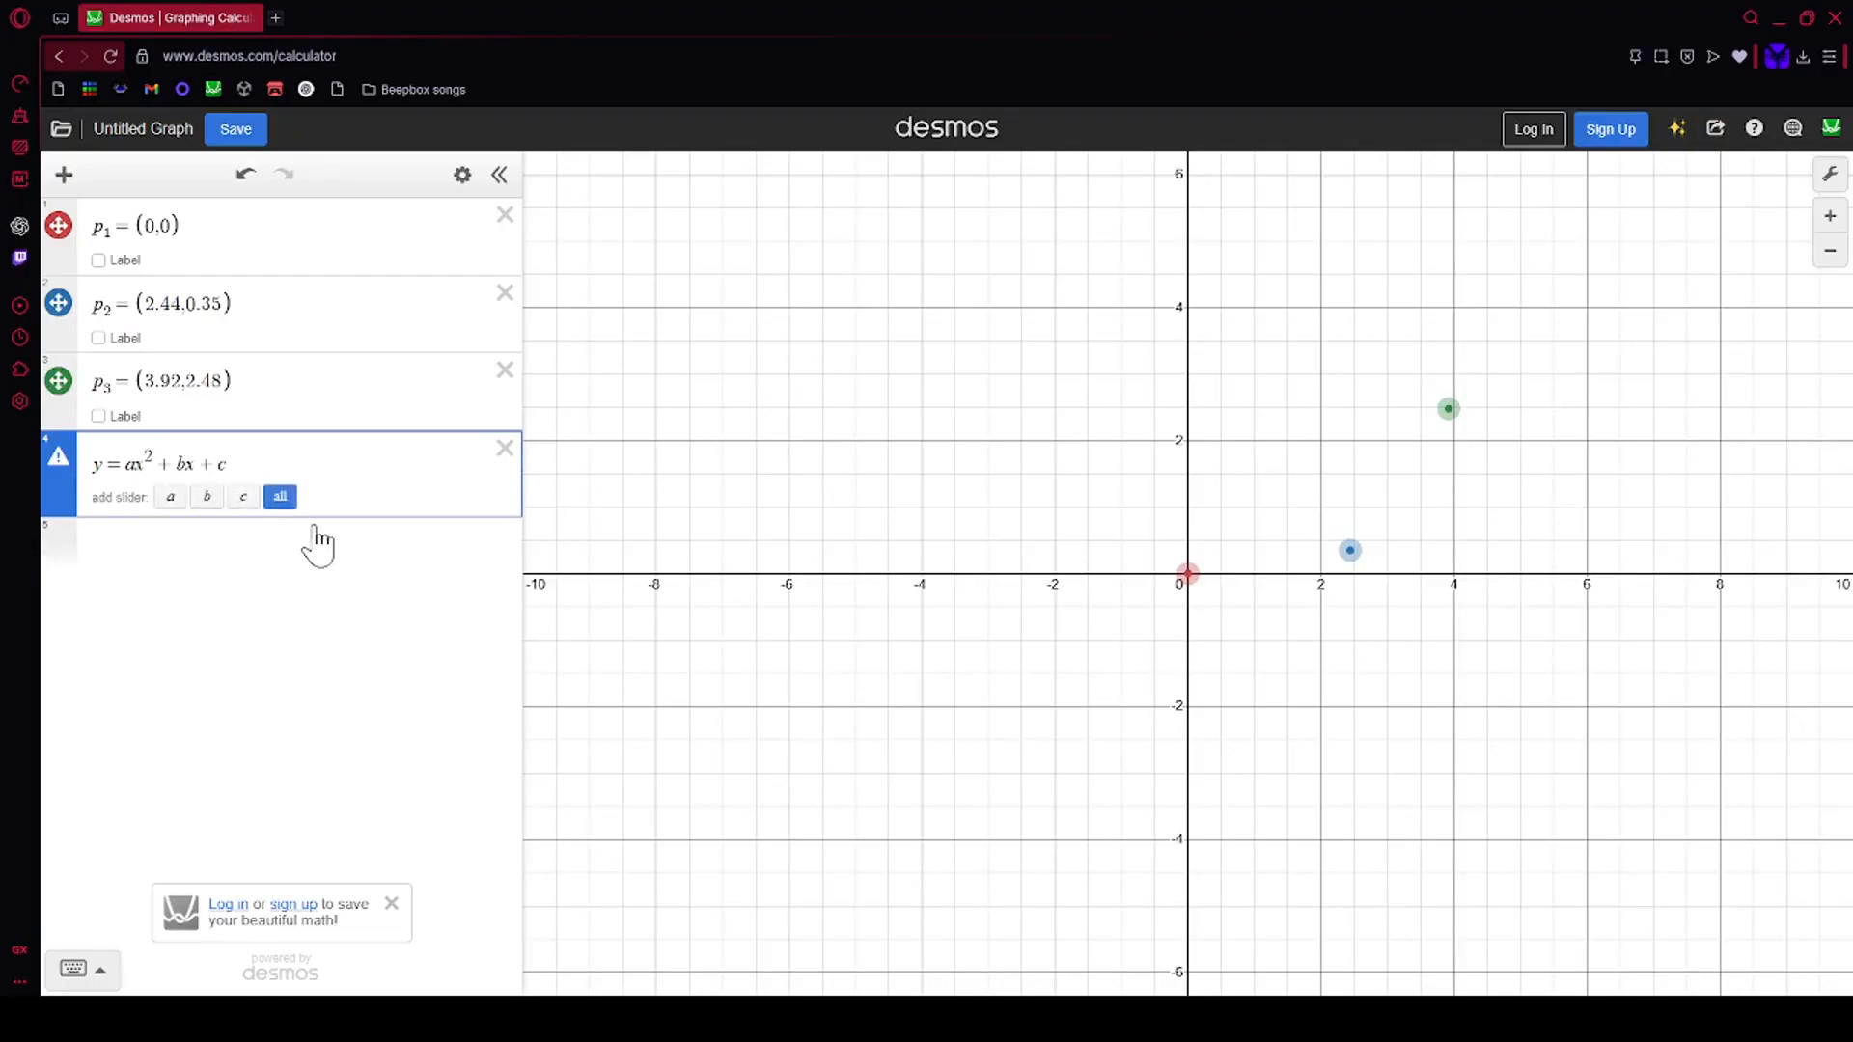
click(280, 498)
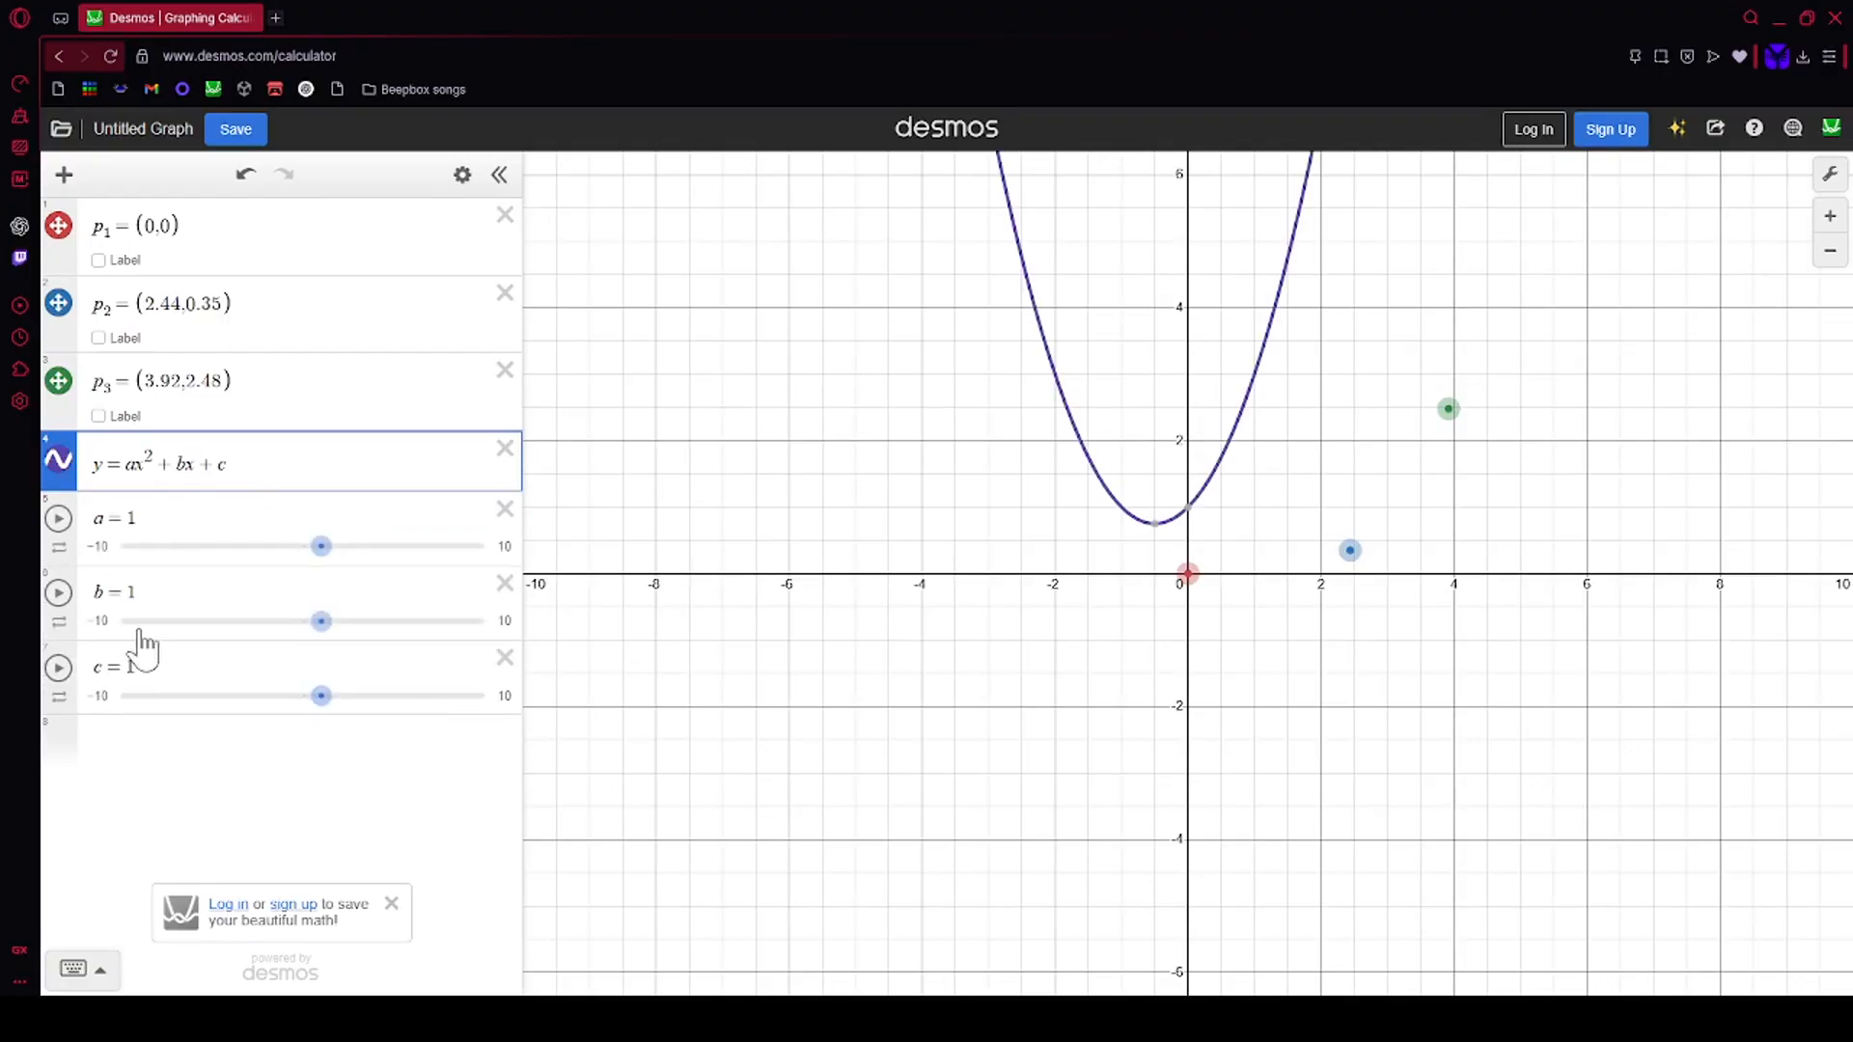
Step: Replace the value of a with the fraction (p_1.y-p_2.y)/(p_1.x-p_2.y)
click(166, 526)
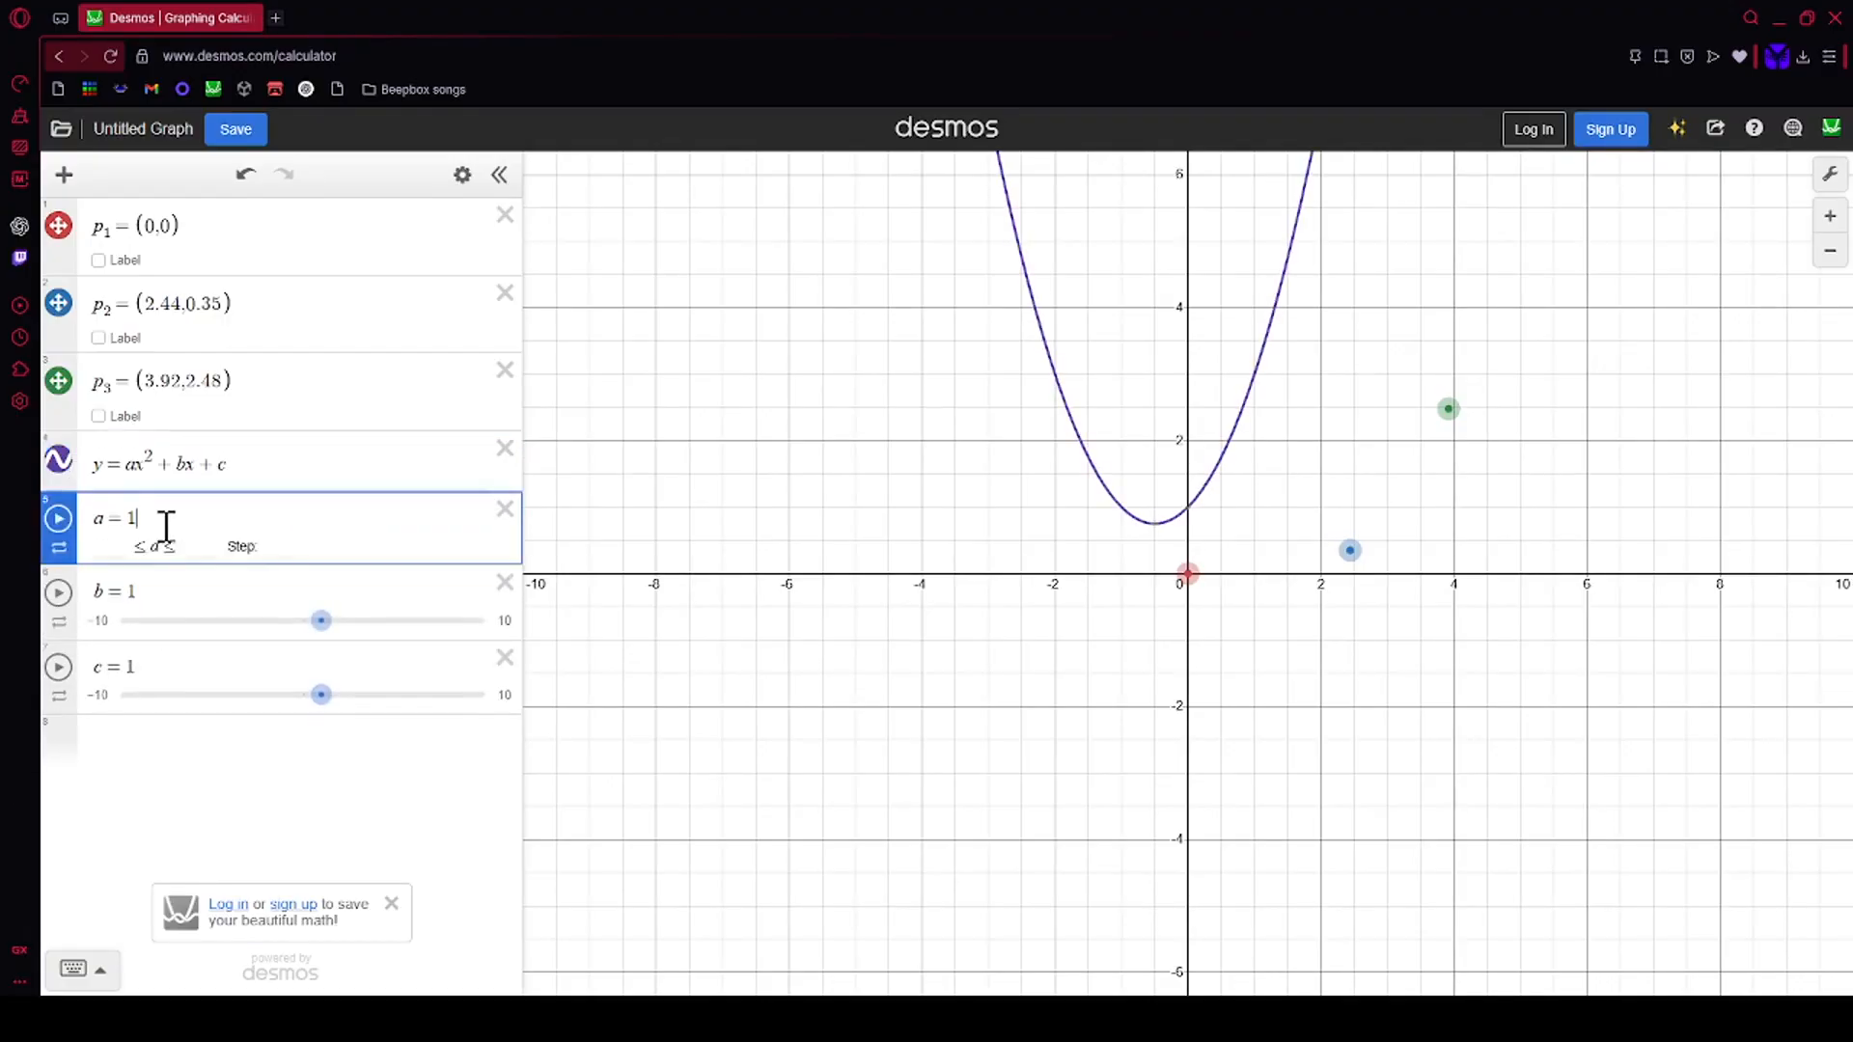
key(BackSpace)
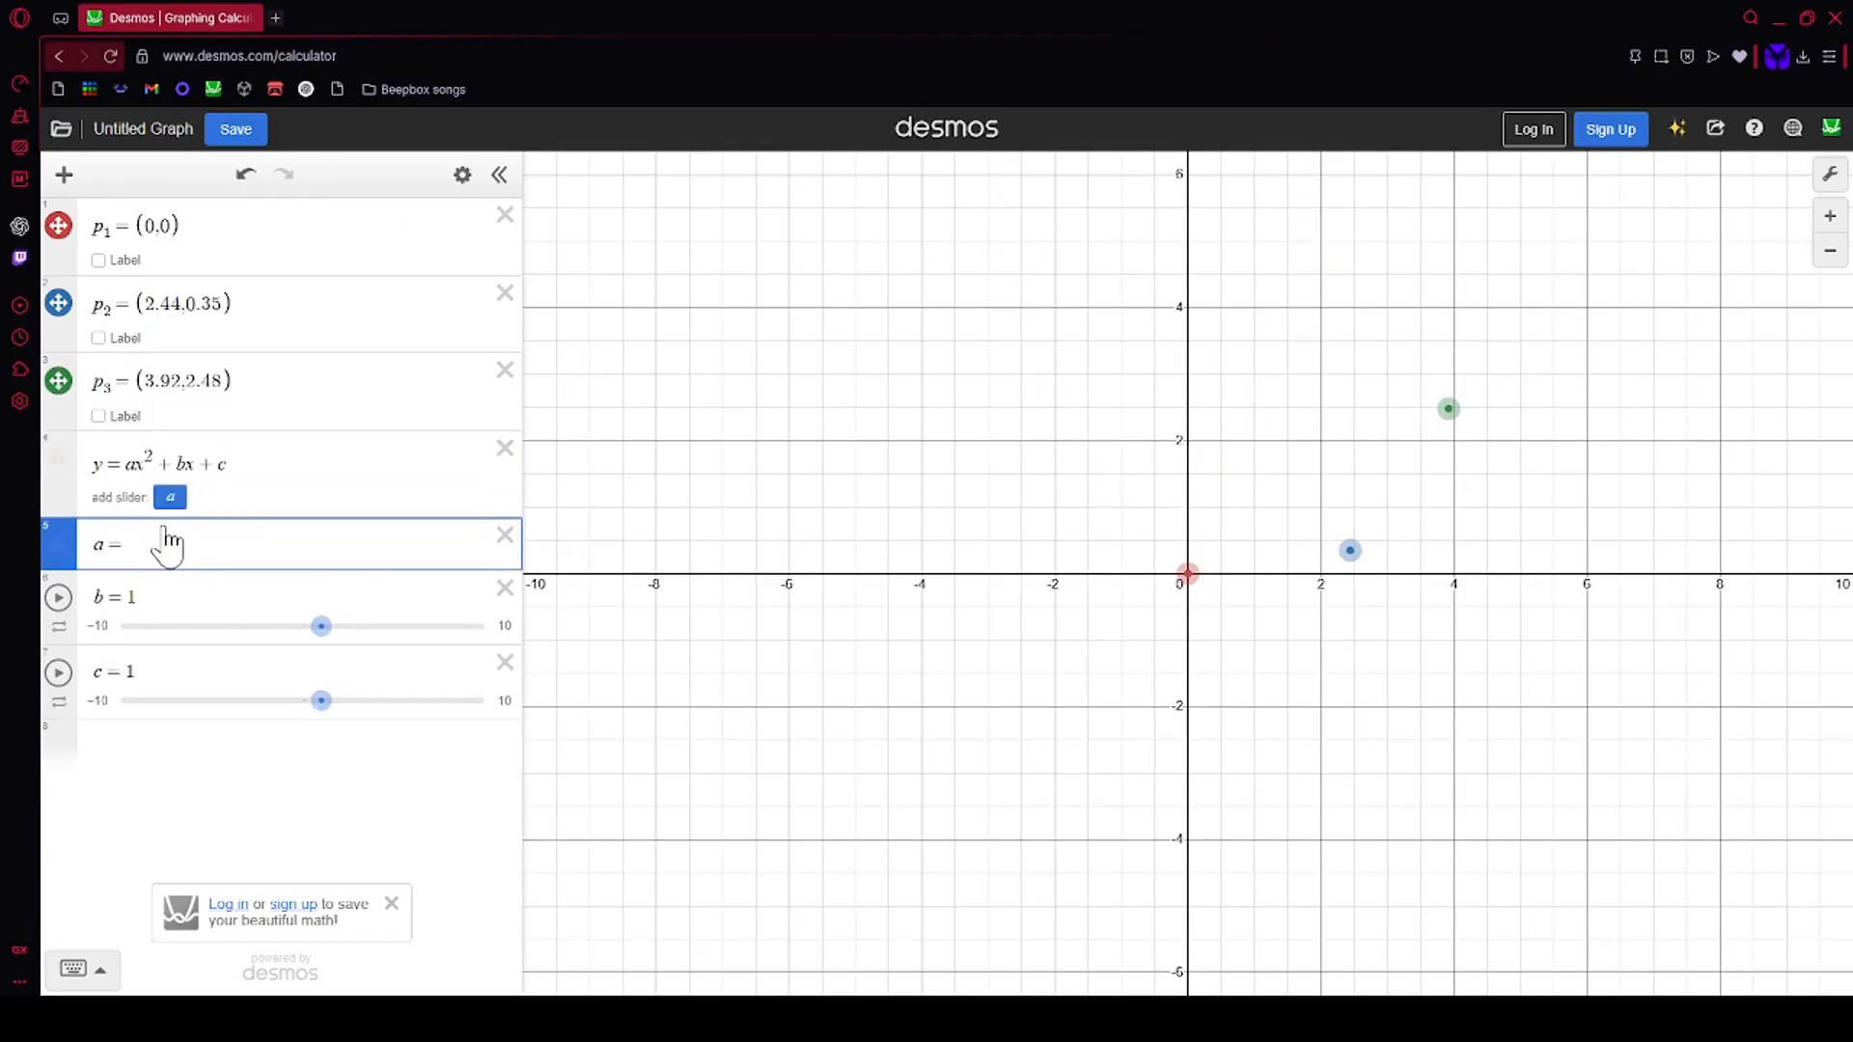
text(p1/p1.x)
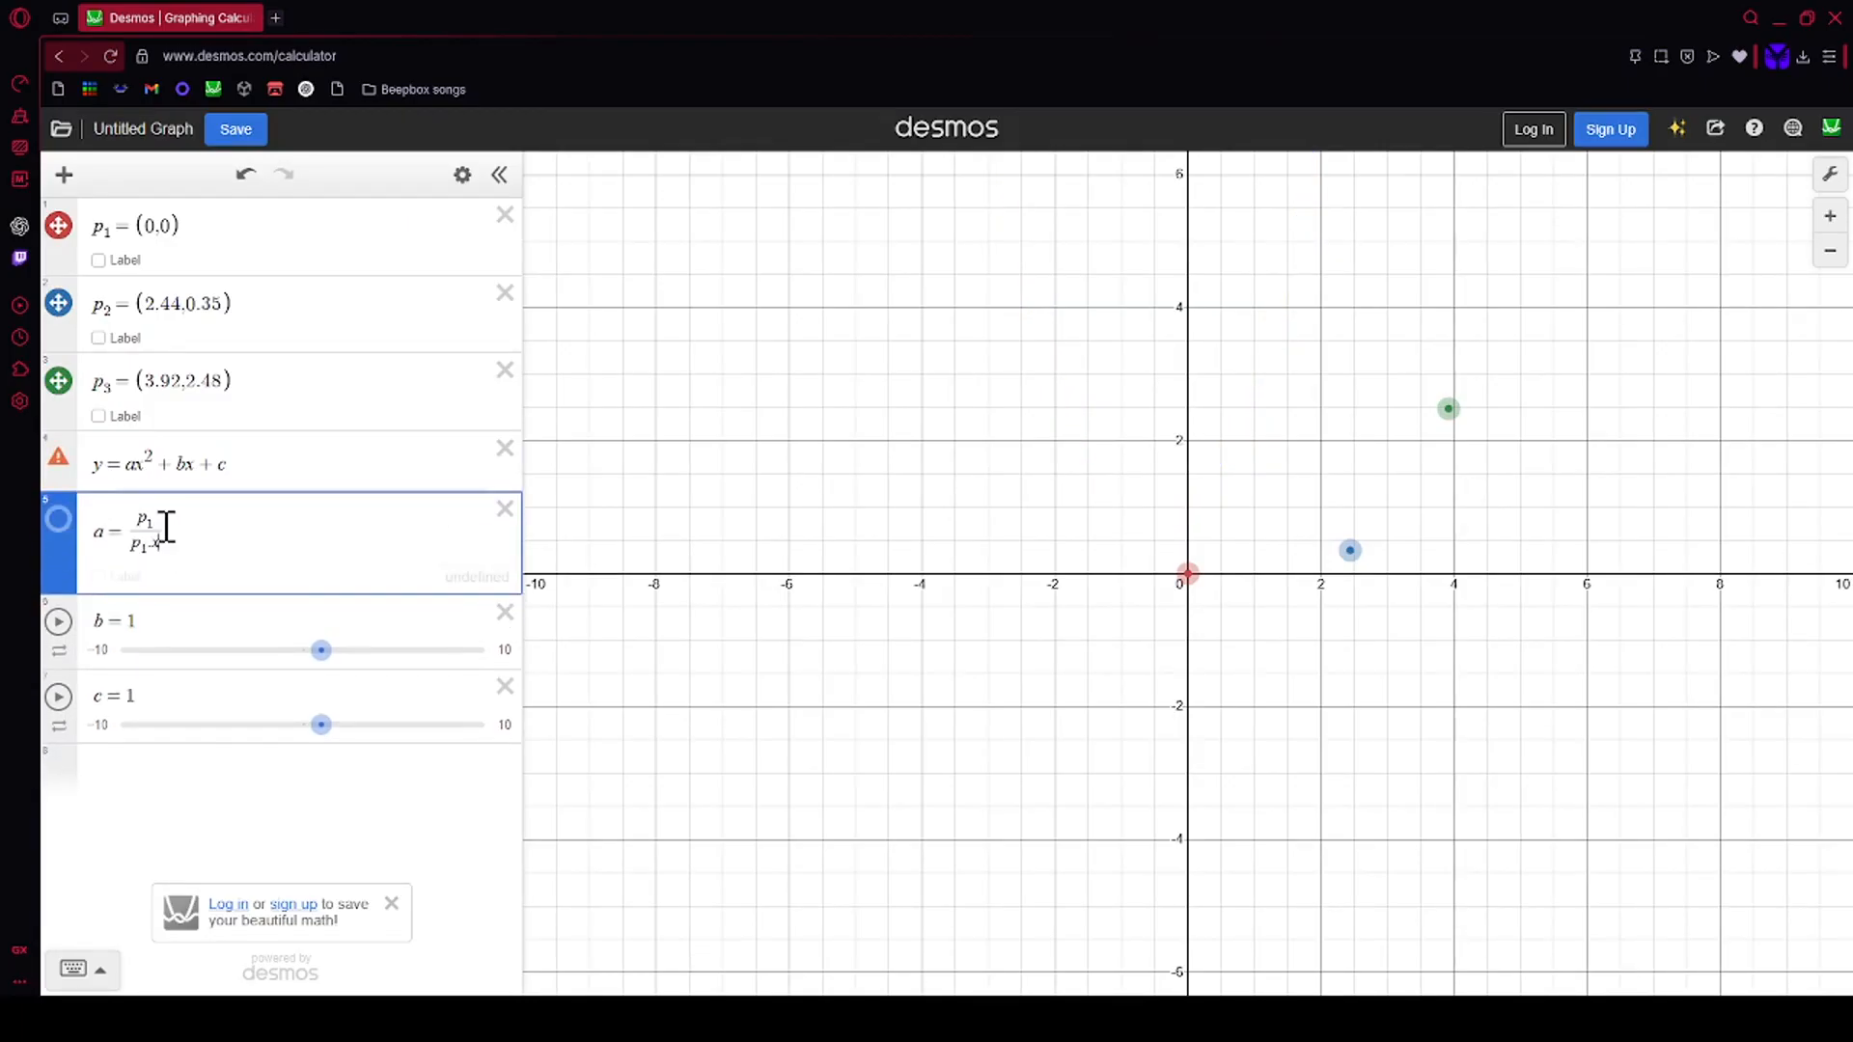
key(Up)
text(.x)
key(BackSpace)
text(y-p2.y)
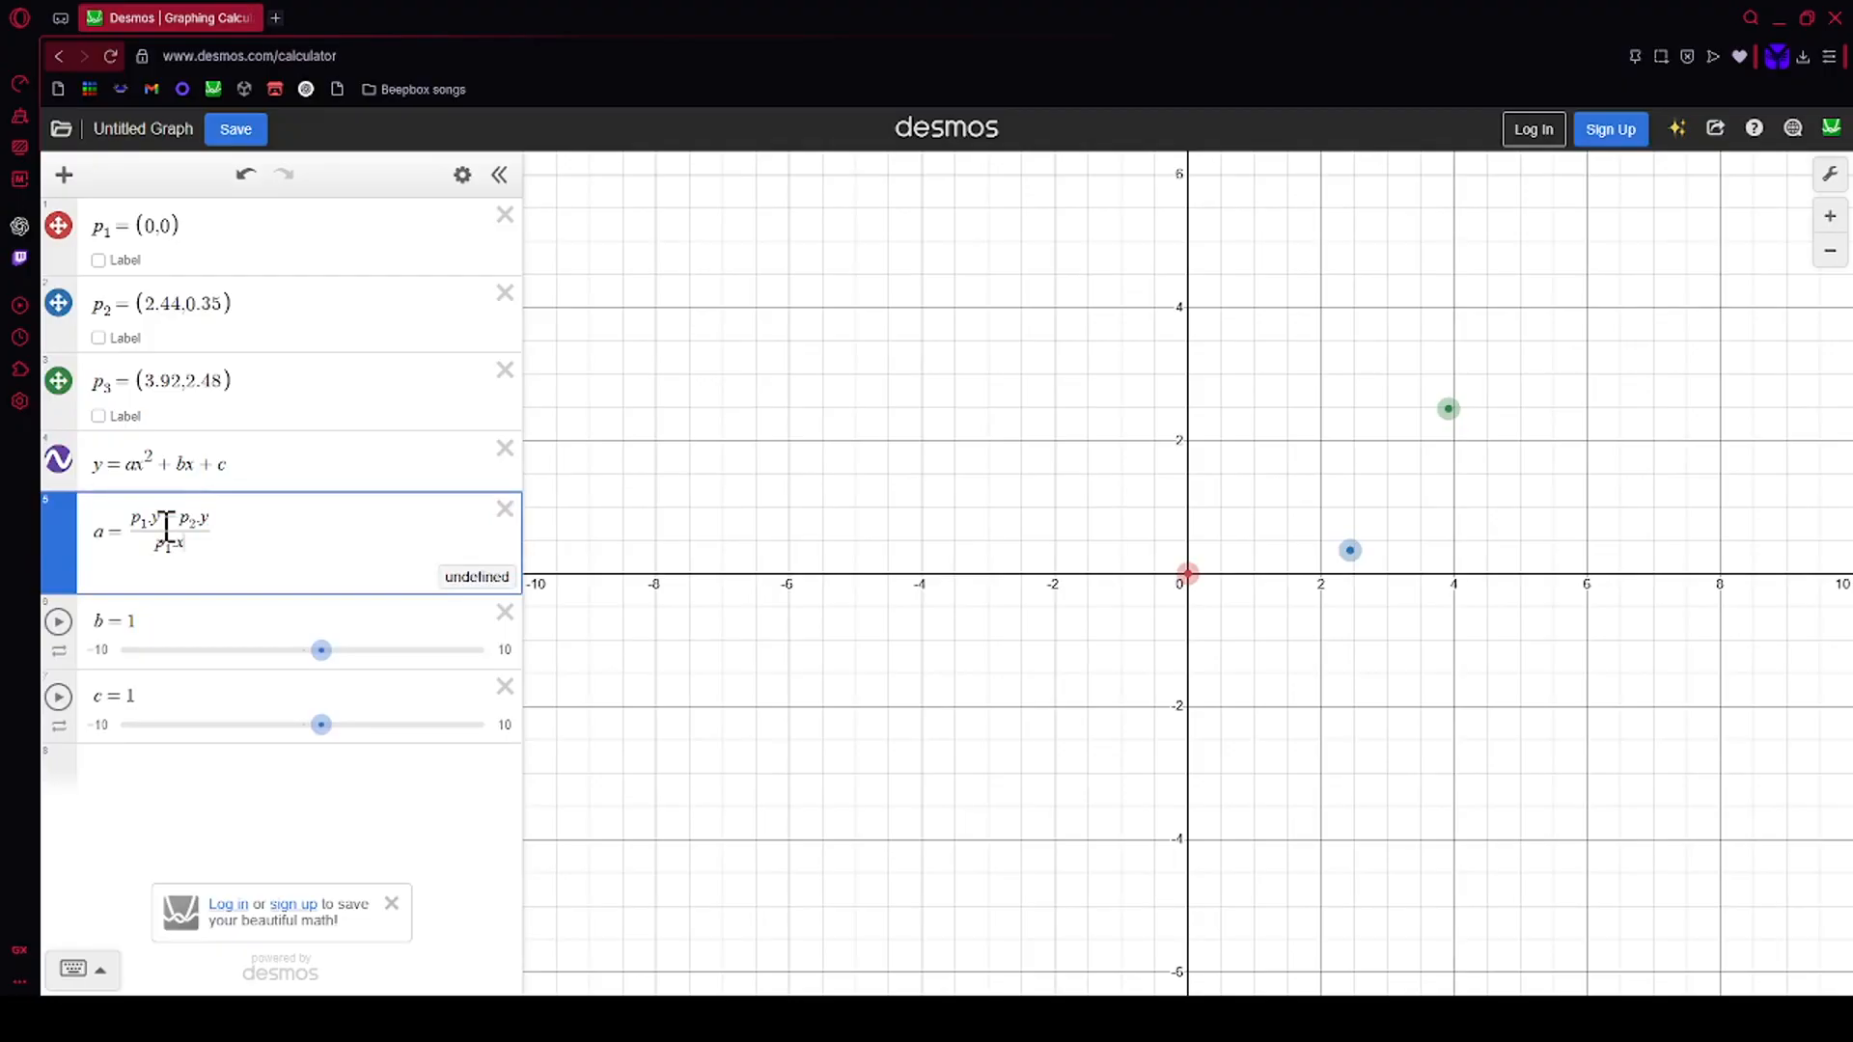
text(-p2)
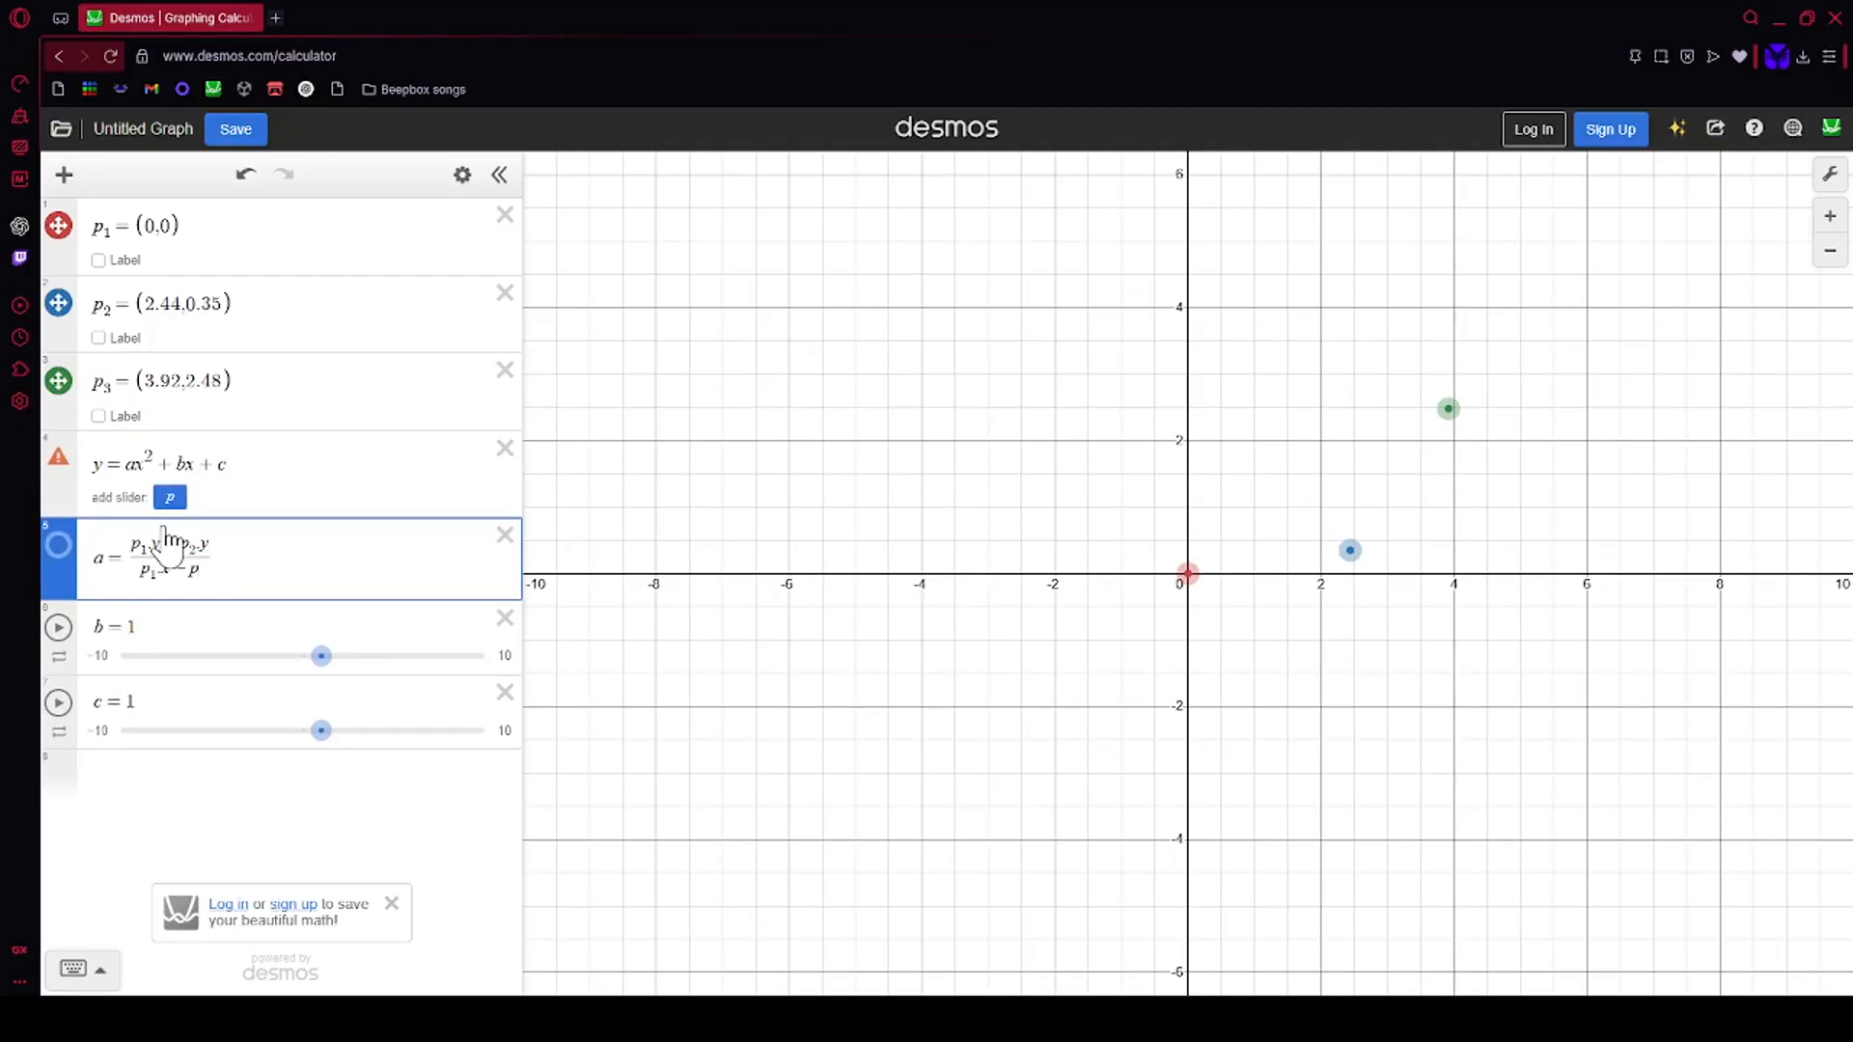
text(.y)
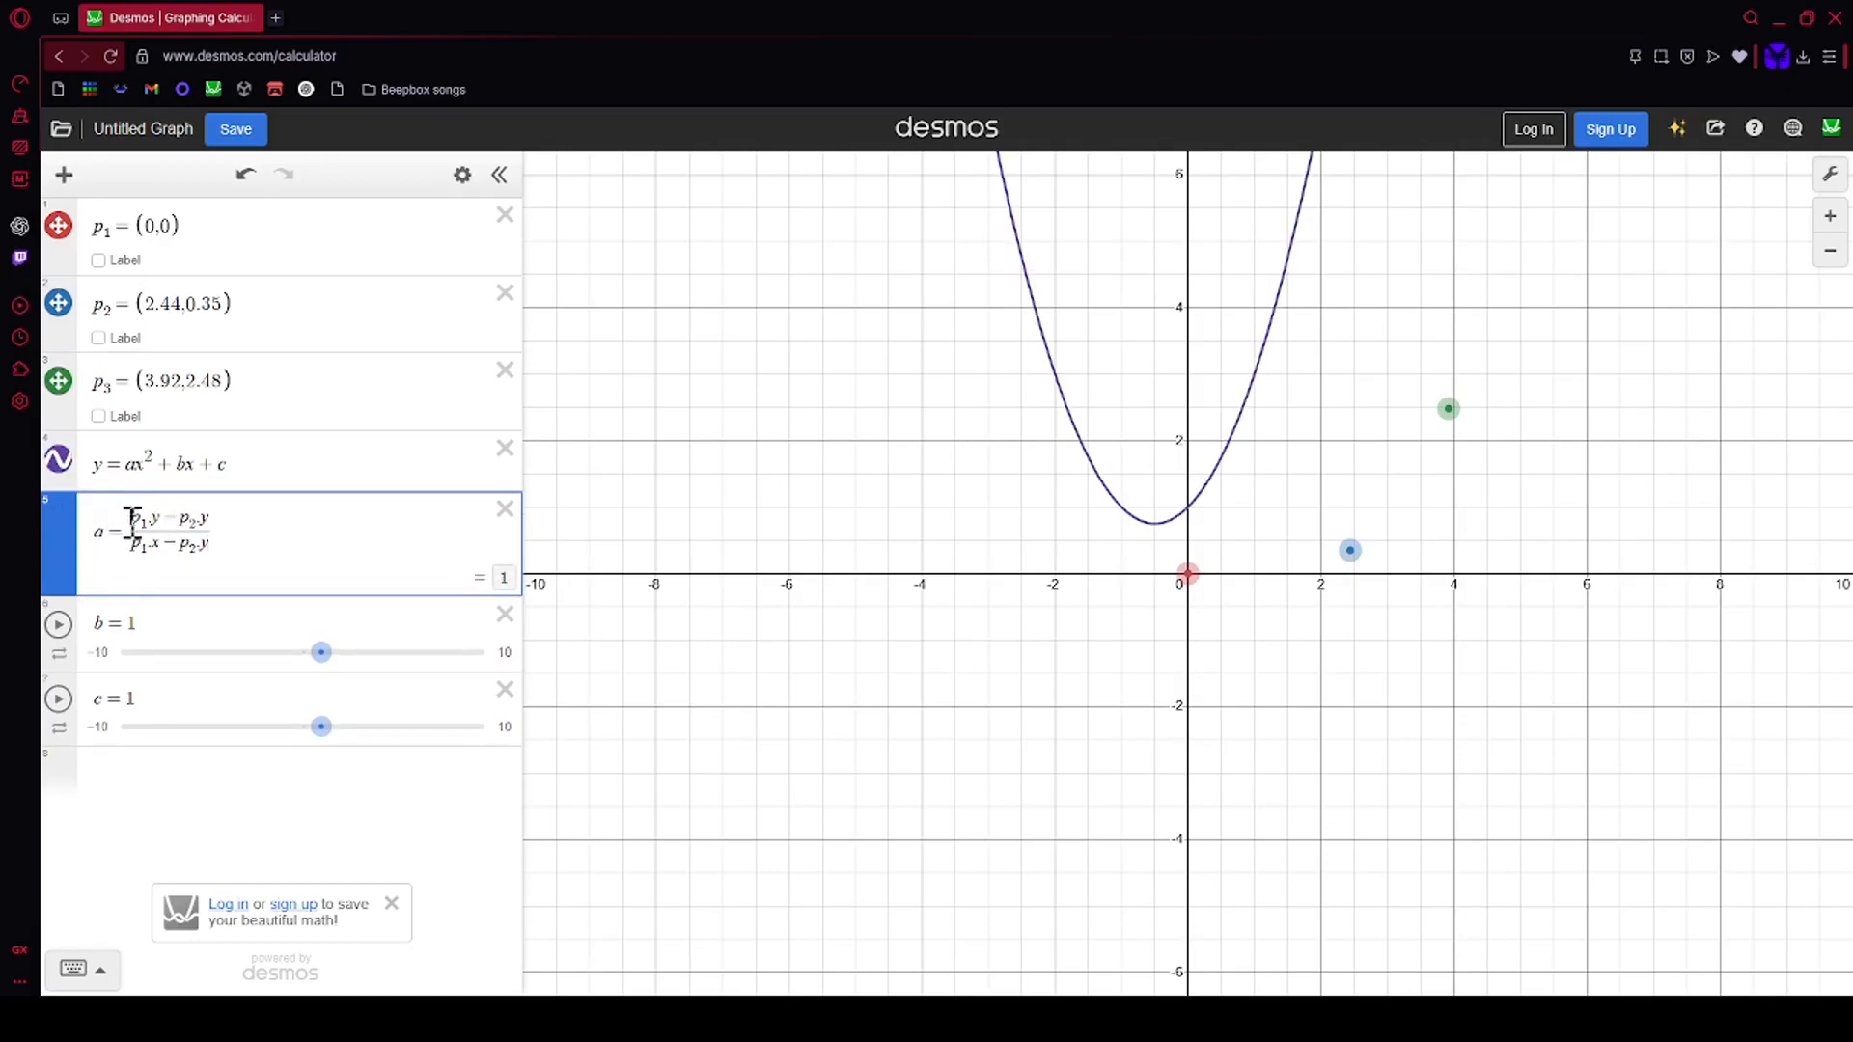
Step: Enclose the fraction for a in parentheses and correct its denominator to p_1.x-p_2.x
click(129, 529)
text(()
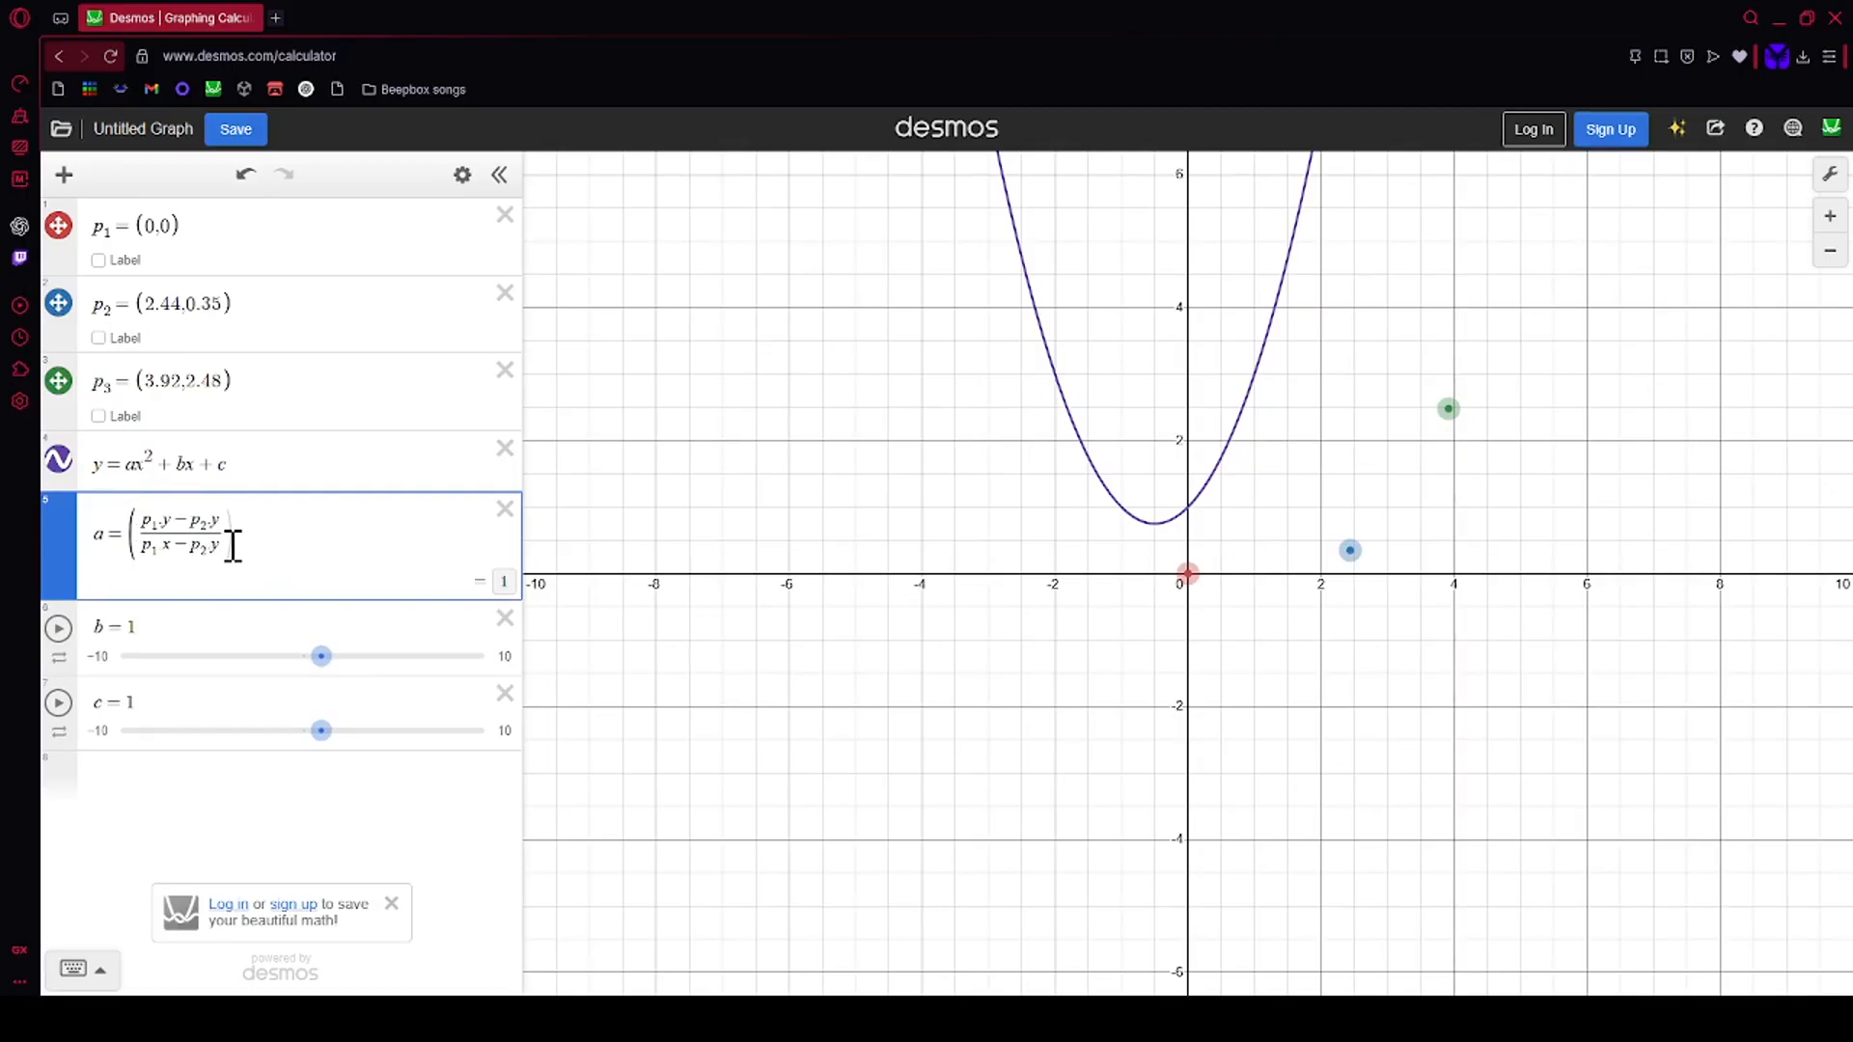
click(207, 526)
key(BackSpace)
text(1)
key(BackSpace)
text(1)
key(BackSpace)
text(3)
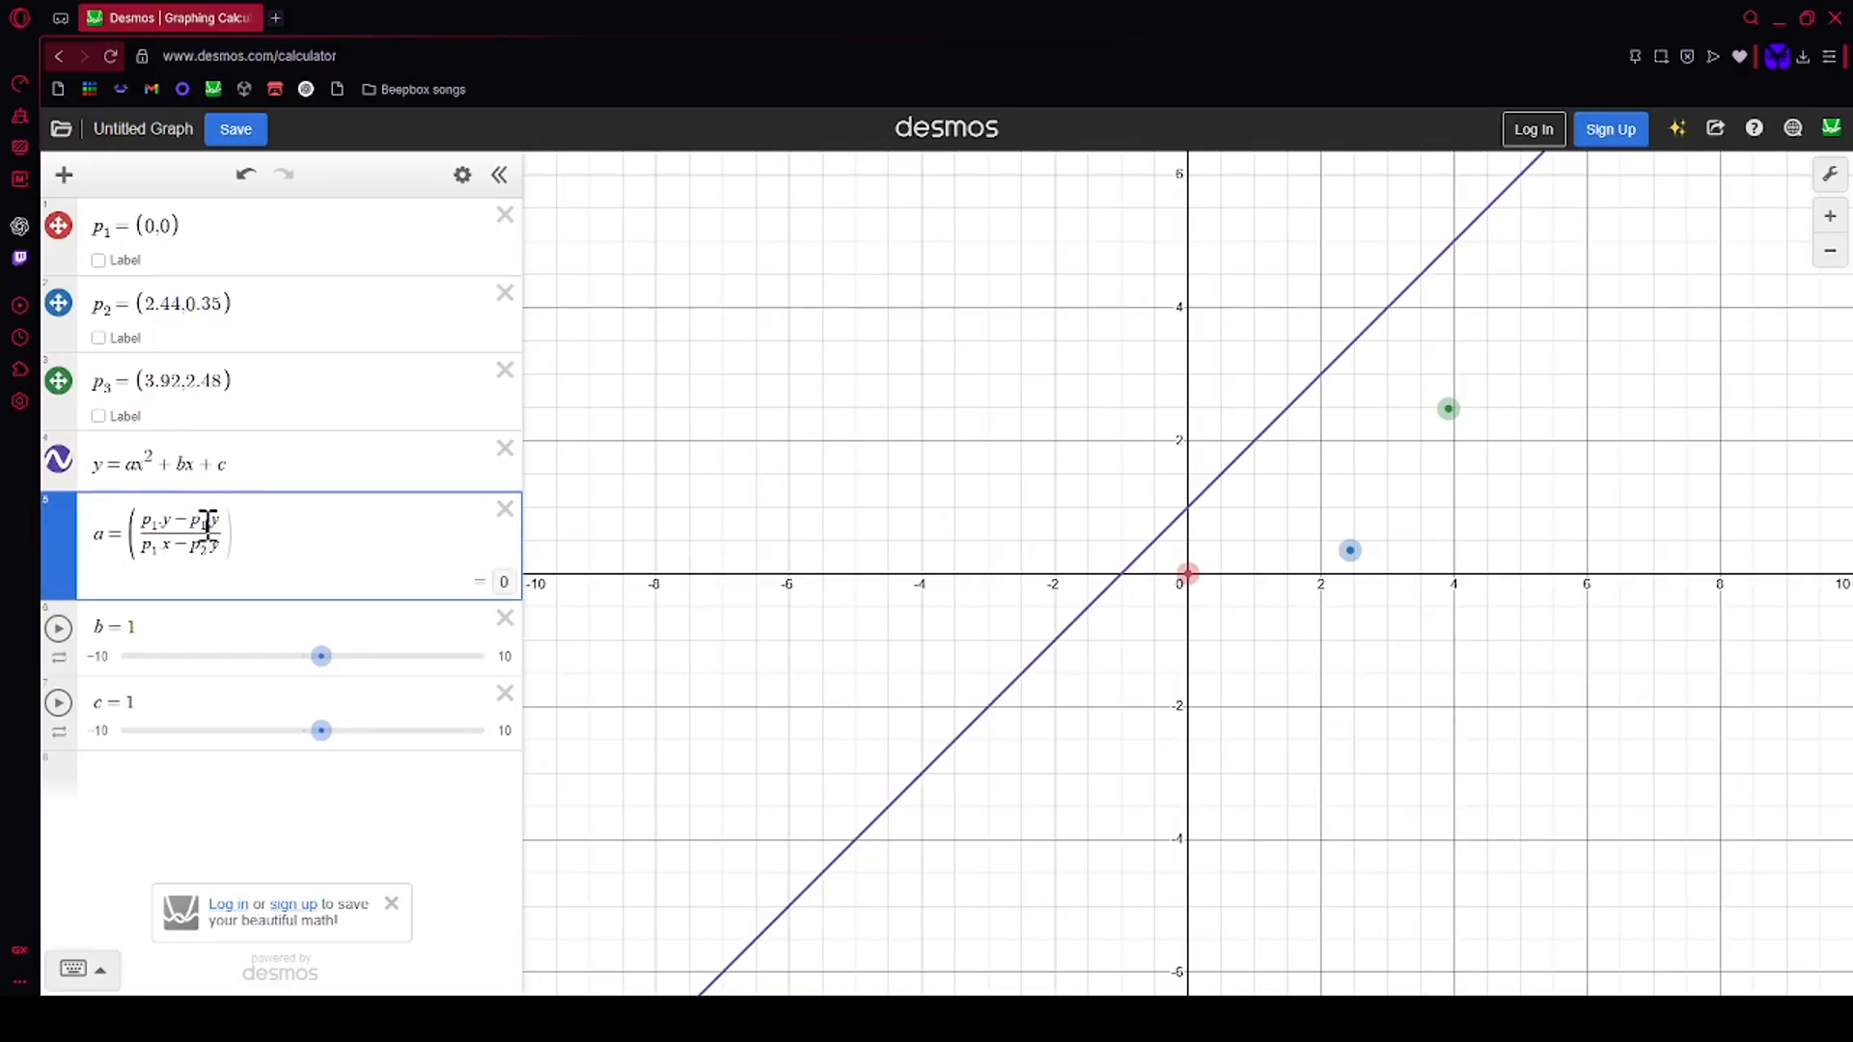
key(BackSpace)
text(3)
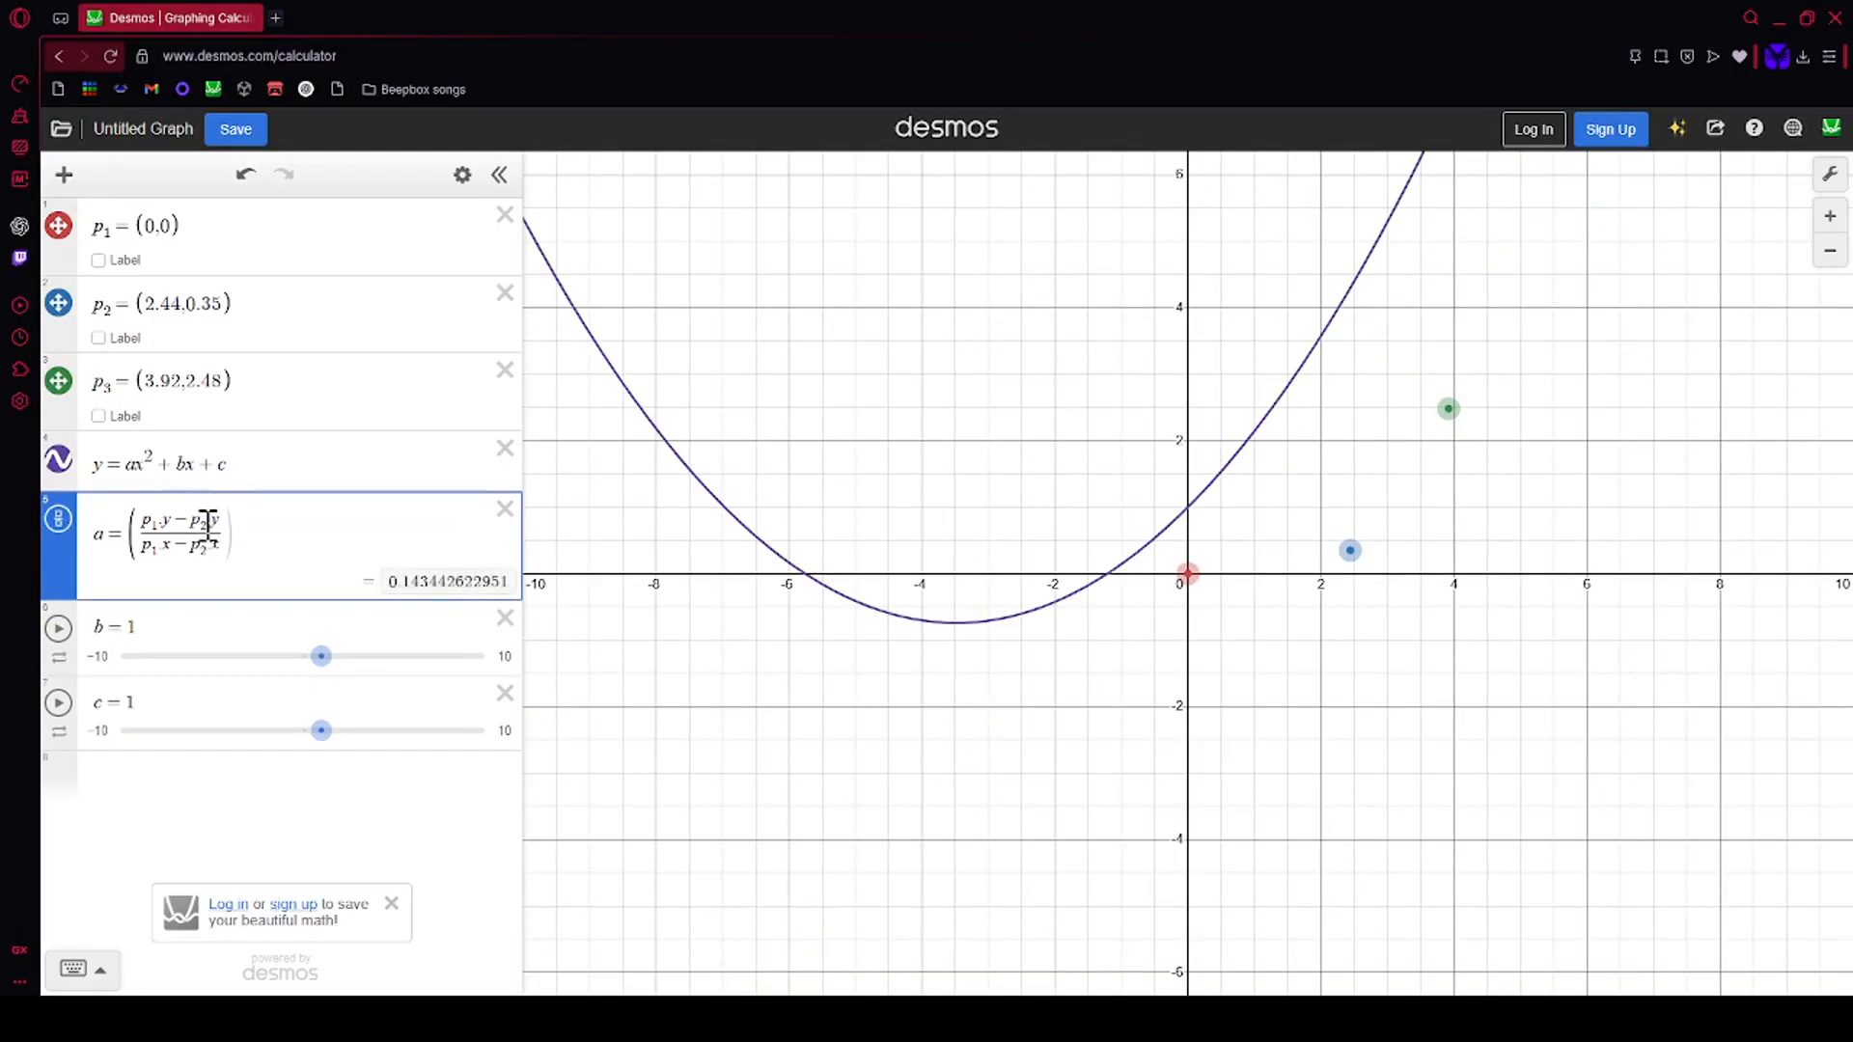
Step: Copy the whole parenthesized fraction from the definition of a
drag(234, 530, 125, 541)
key(ctrl+c)
key(Right)
text(-)
key(ctrl+v)
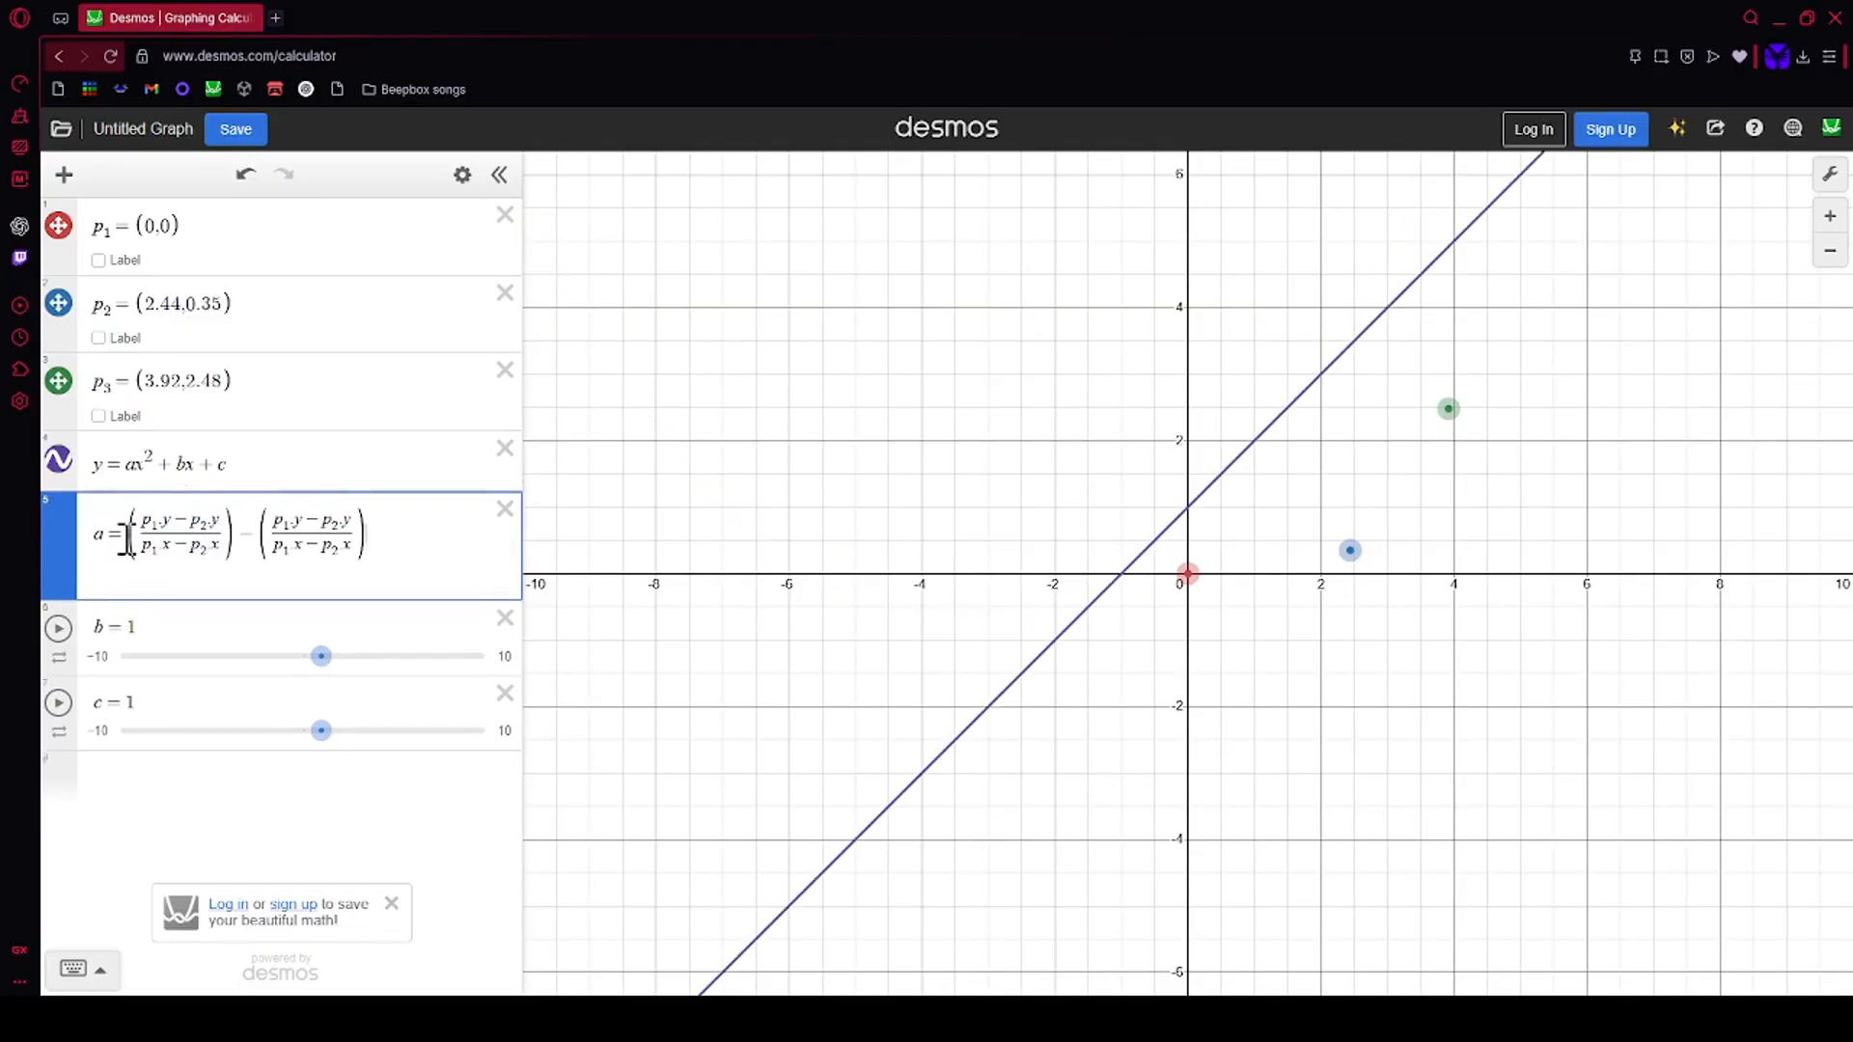
key(ctrl+z)
key(ctrl+z)
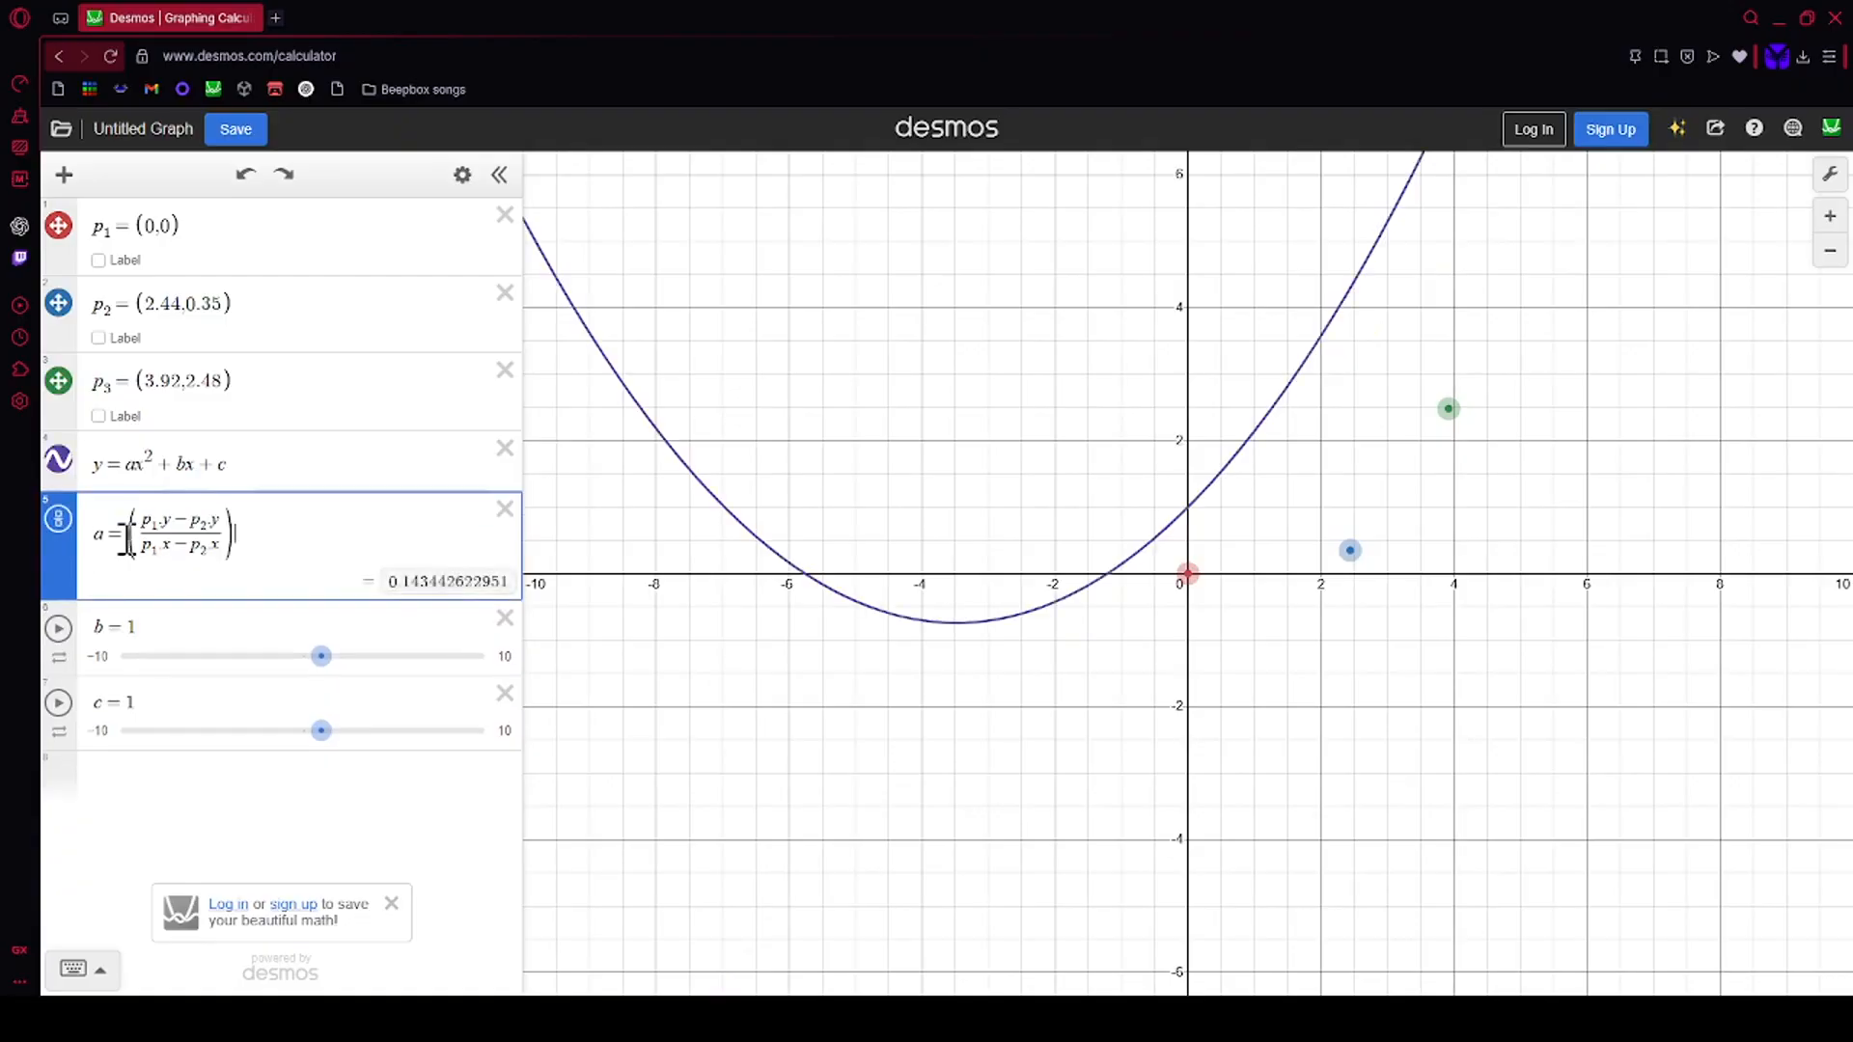
Step: Make the fraction the numerator of a larger fraction, subtracting a pasted copy changed to (p_3.y-p_2.y)/(p_3.x-p_2.x)
text(/)
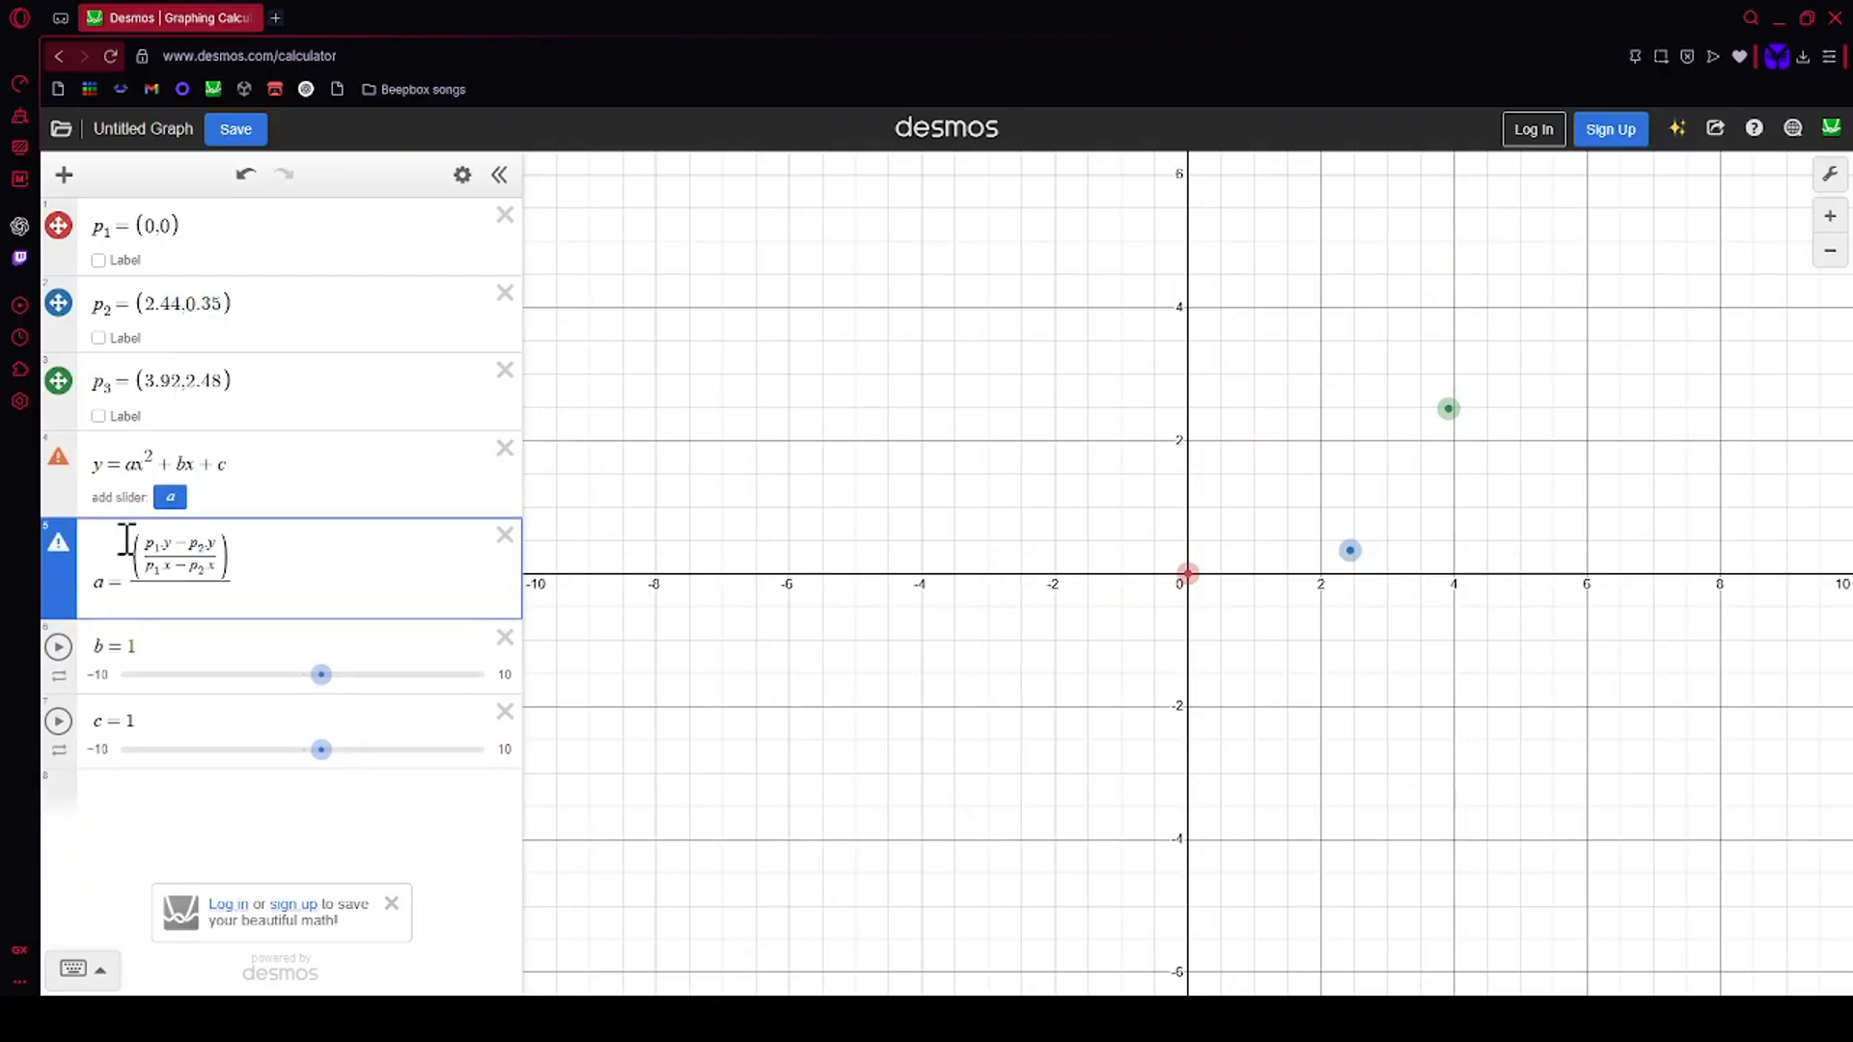
key(Up)
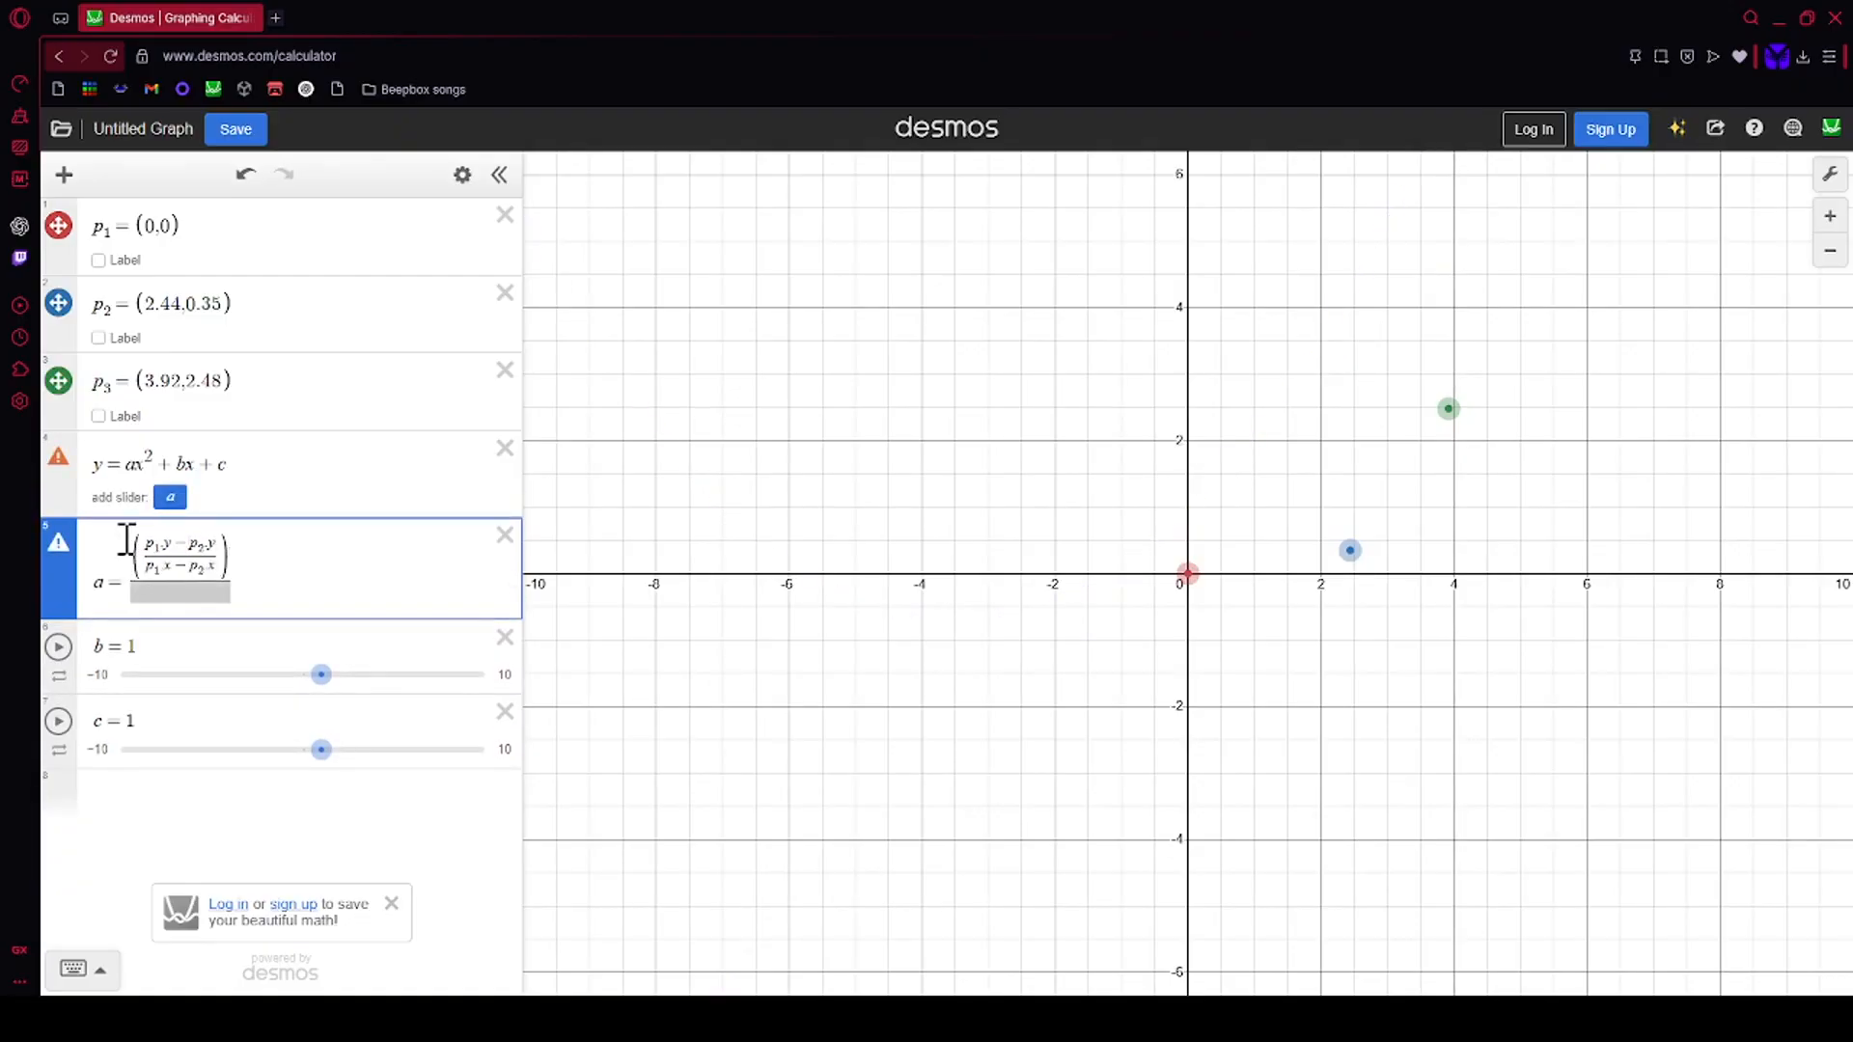
text(-)
key(ctrl+v)
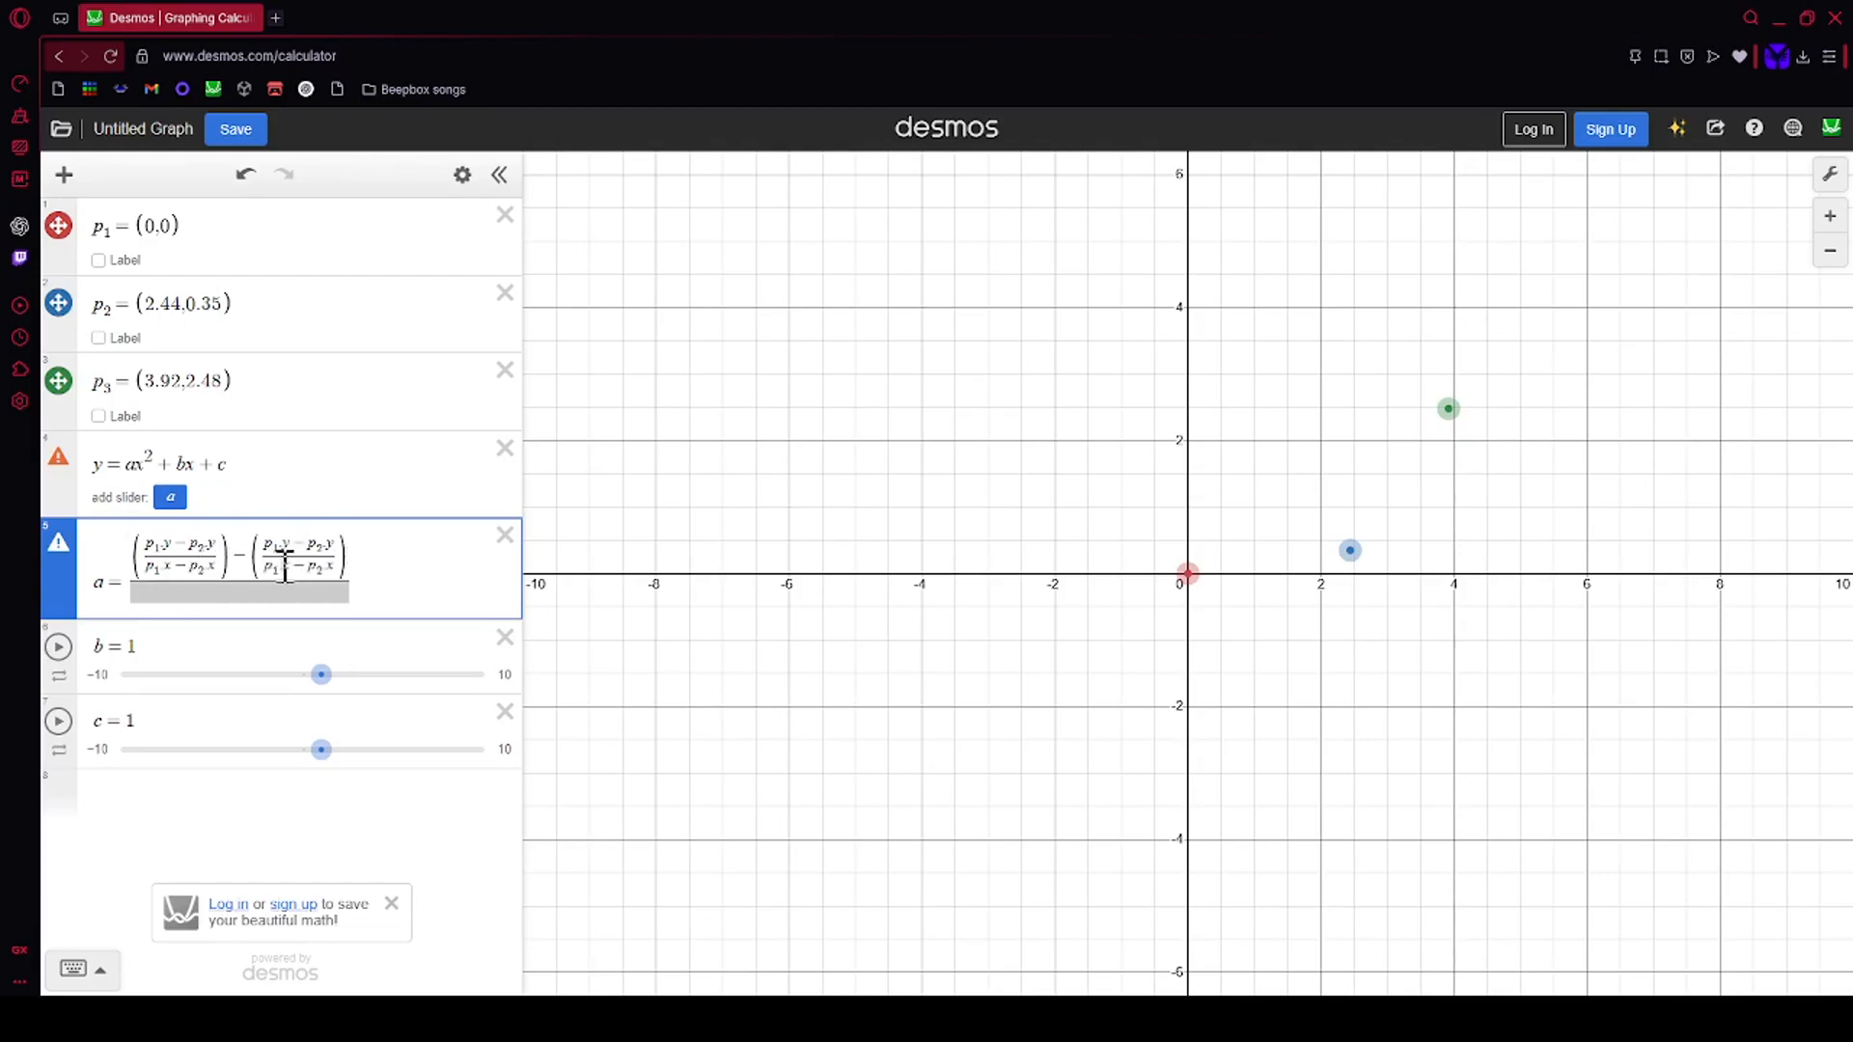
key(BackSpace)
text(3)
text(3)
Step: Enter p_1.x-p_3.x as the outer denominator in the definition of a
click(244, 593)
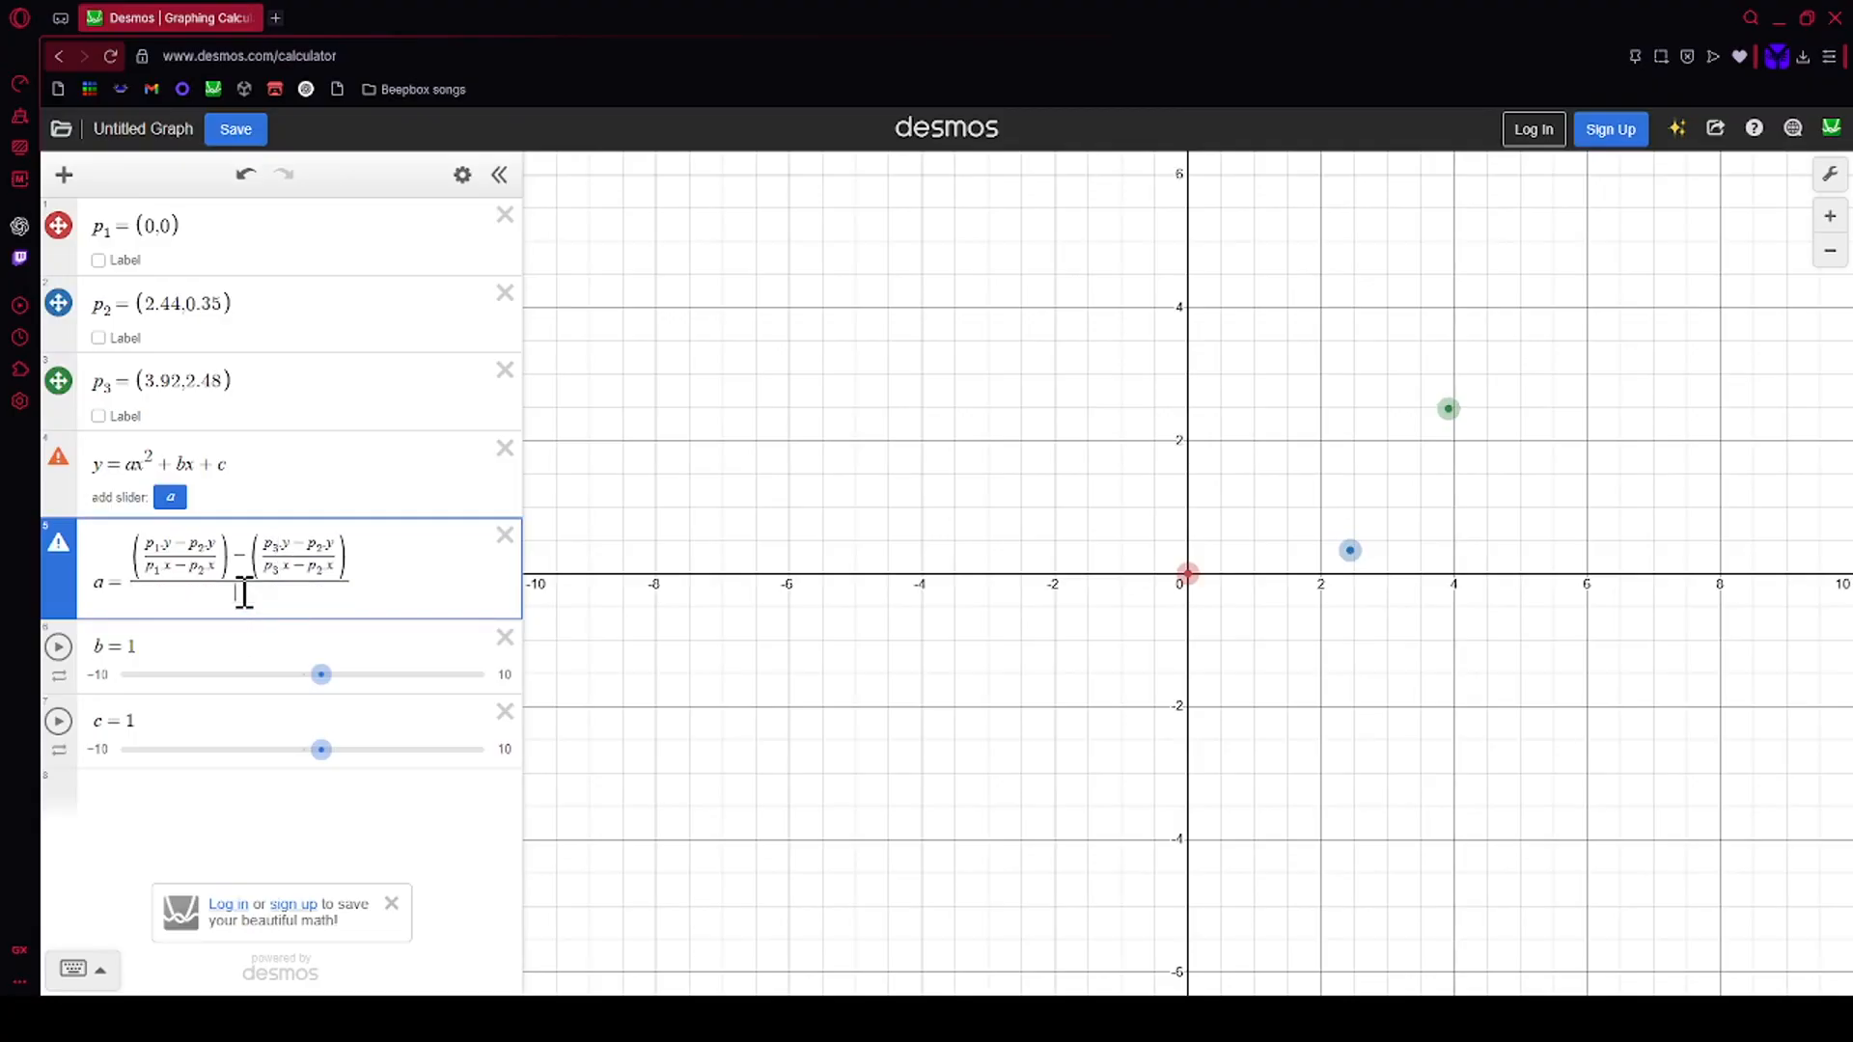
text(p_1.x-)
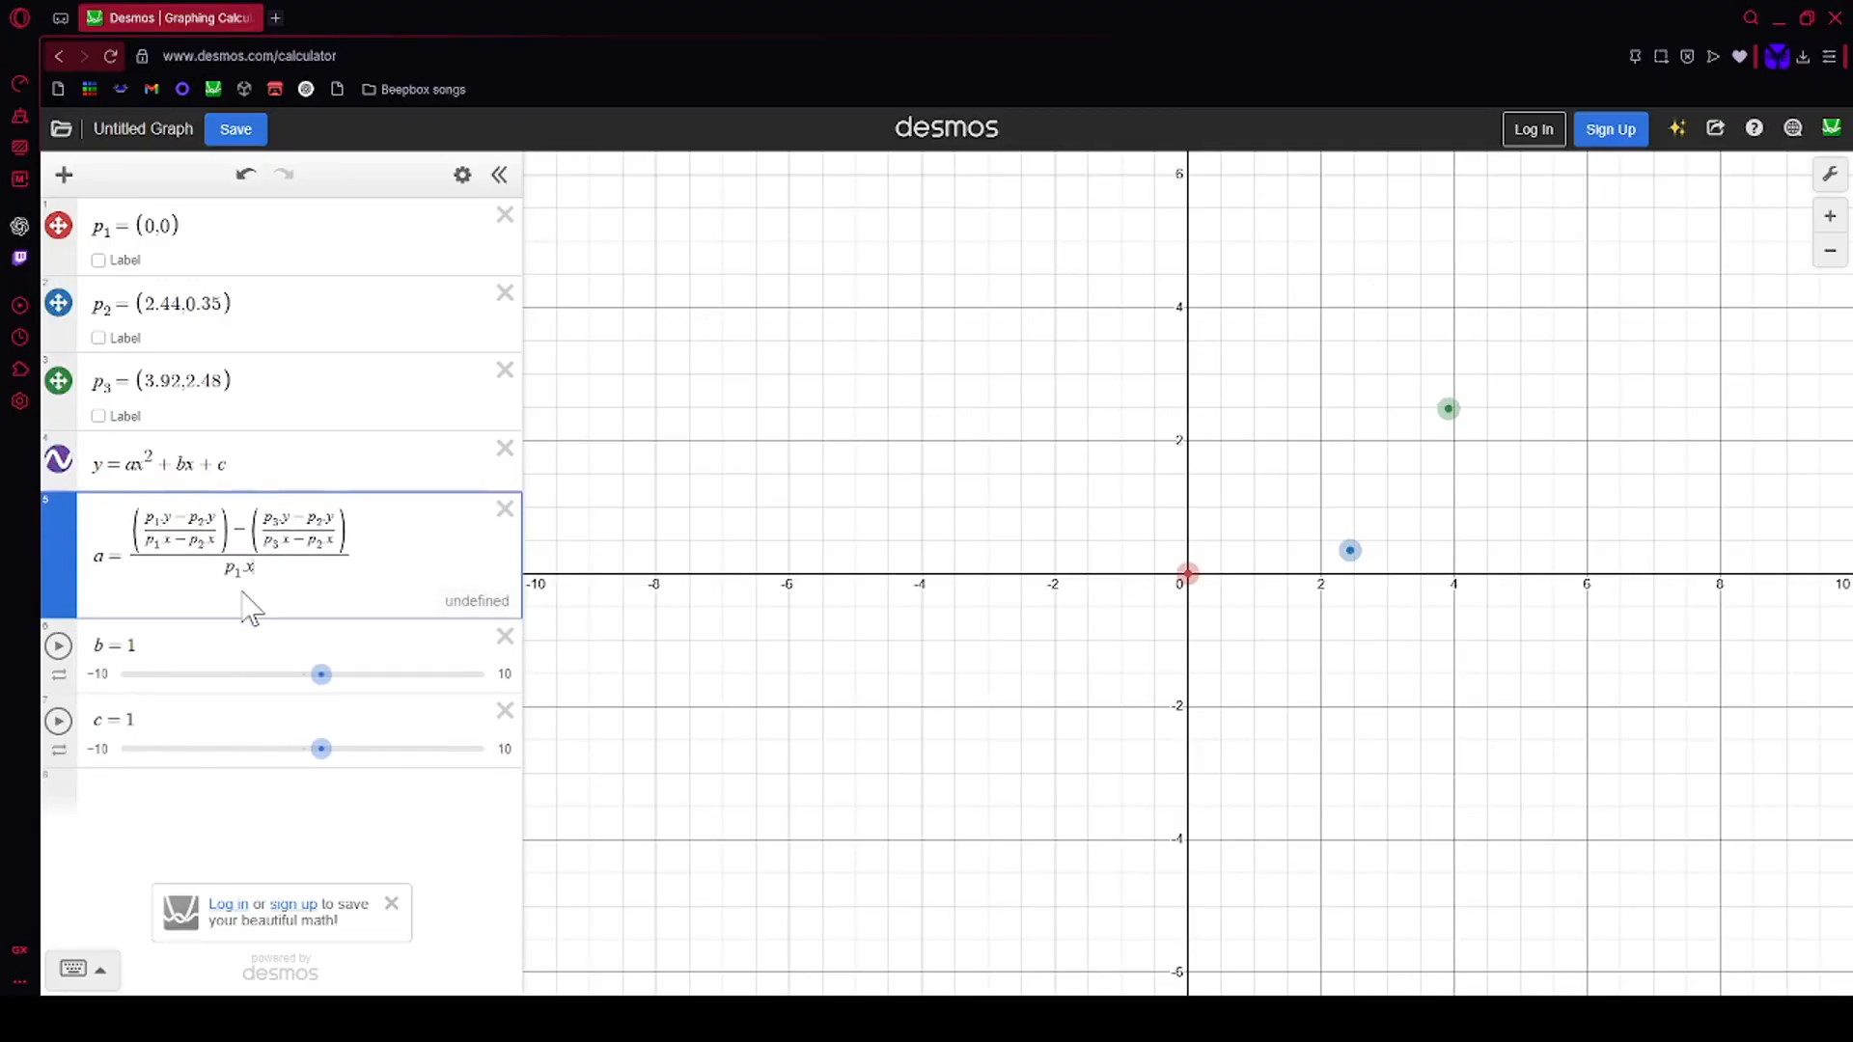
text(p_3.x)
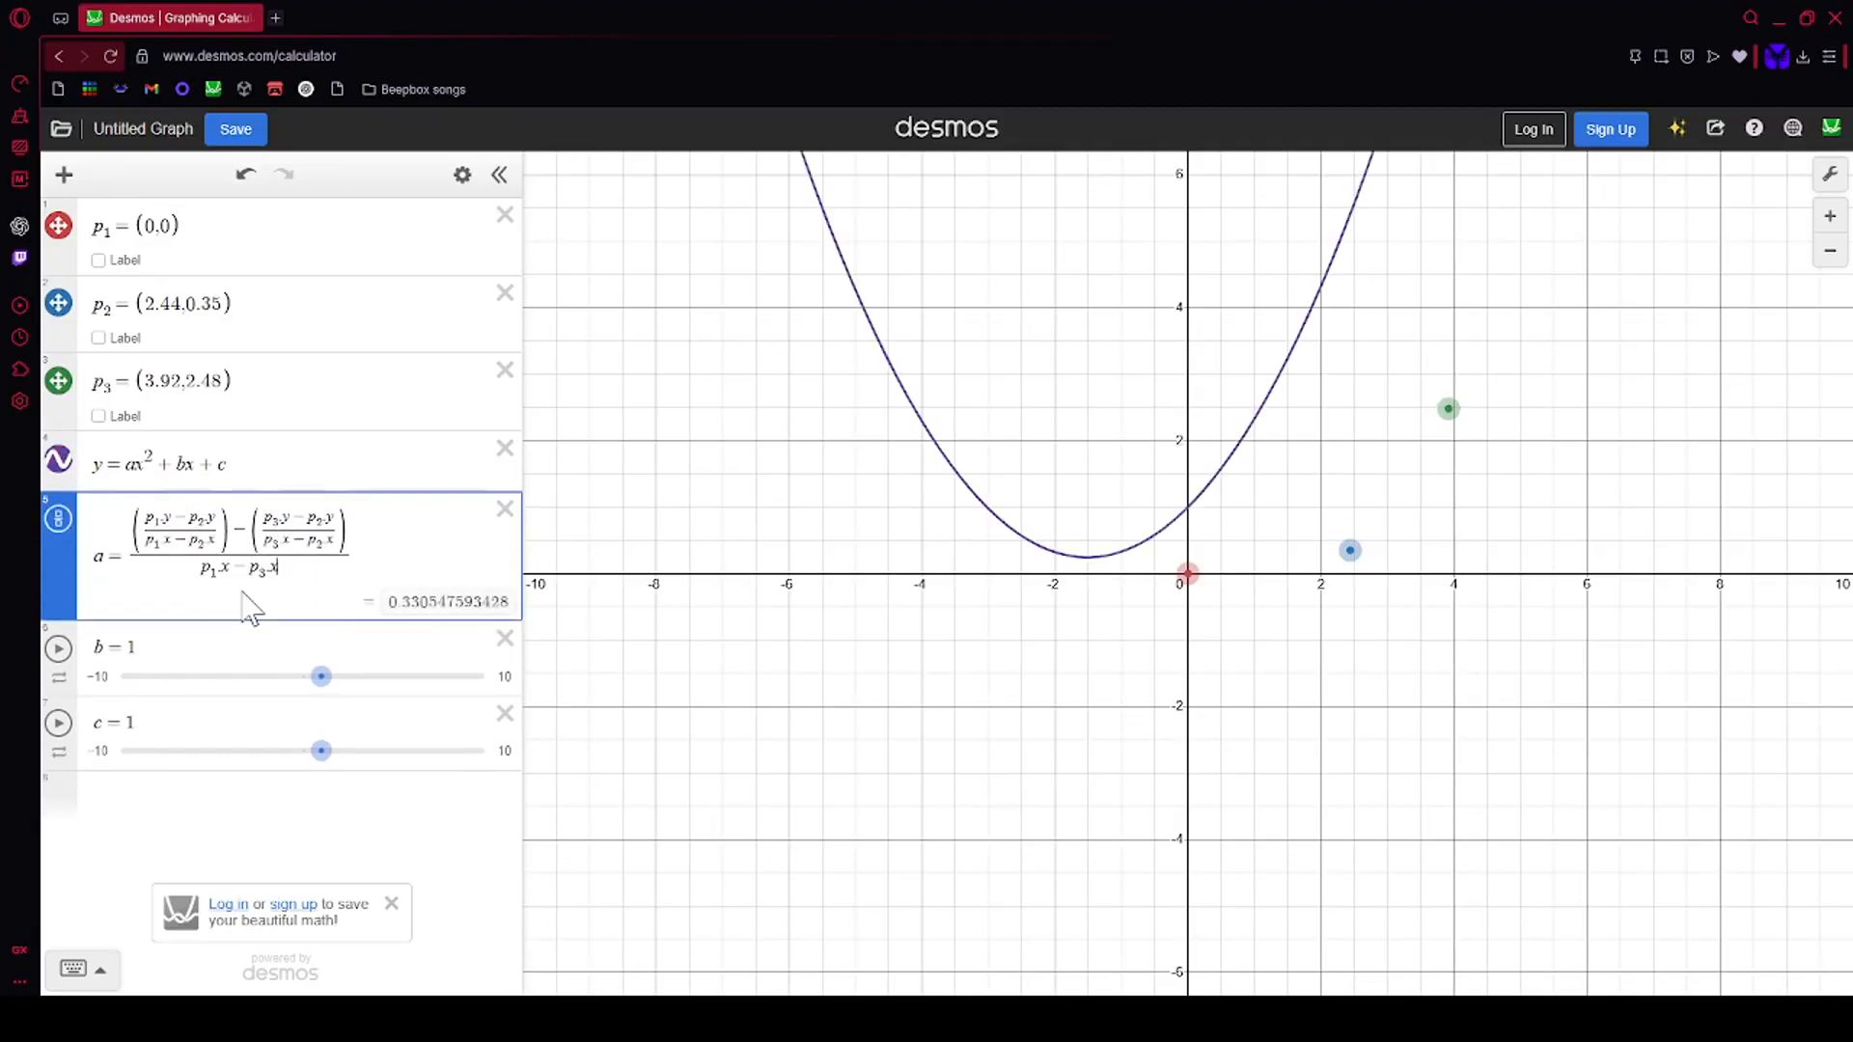
Step: Try the value 2 for b and return it to 1
click(166, 654)
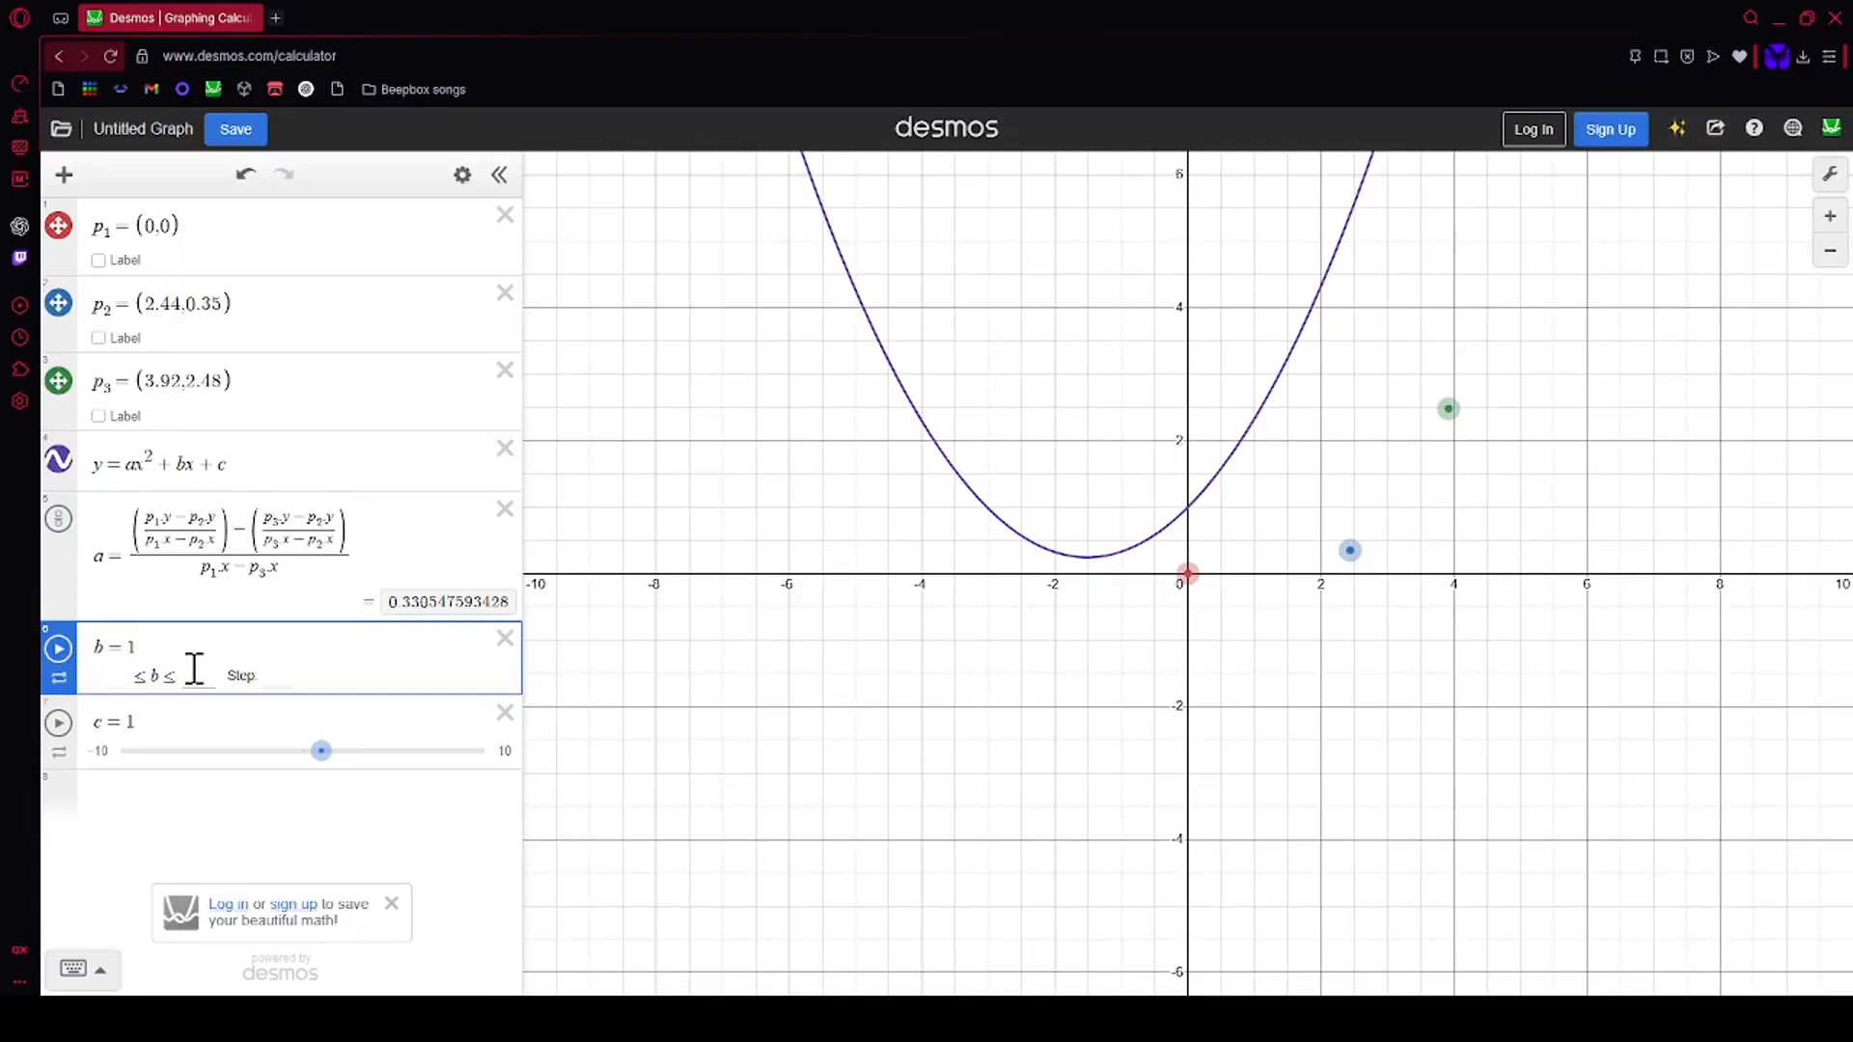
key(BackSpace)
text(2)
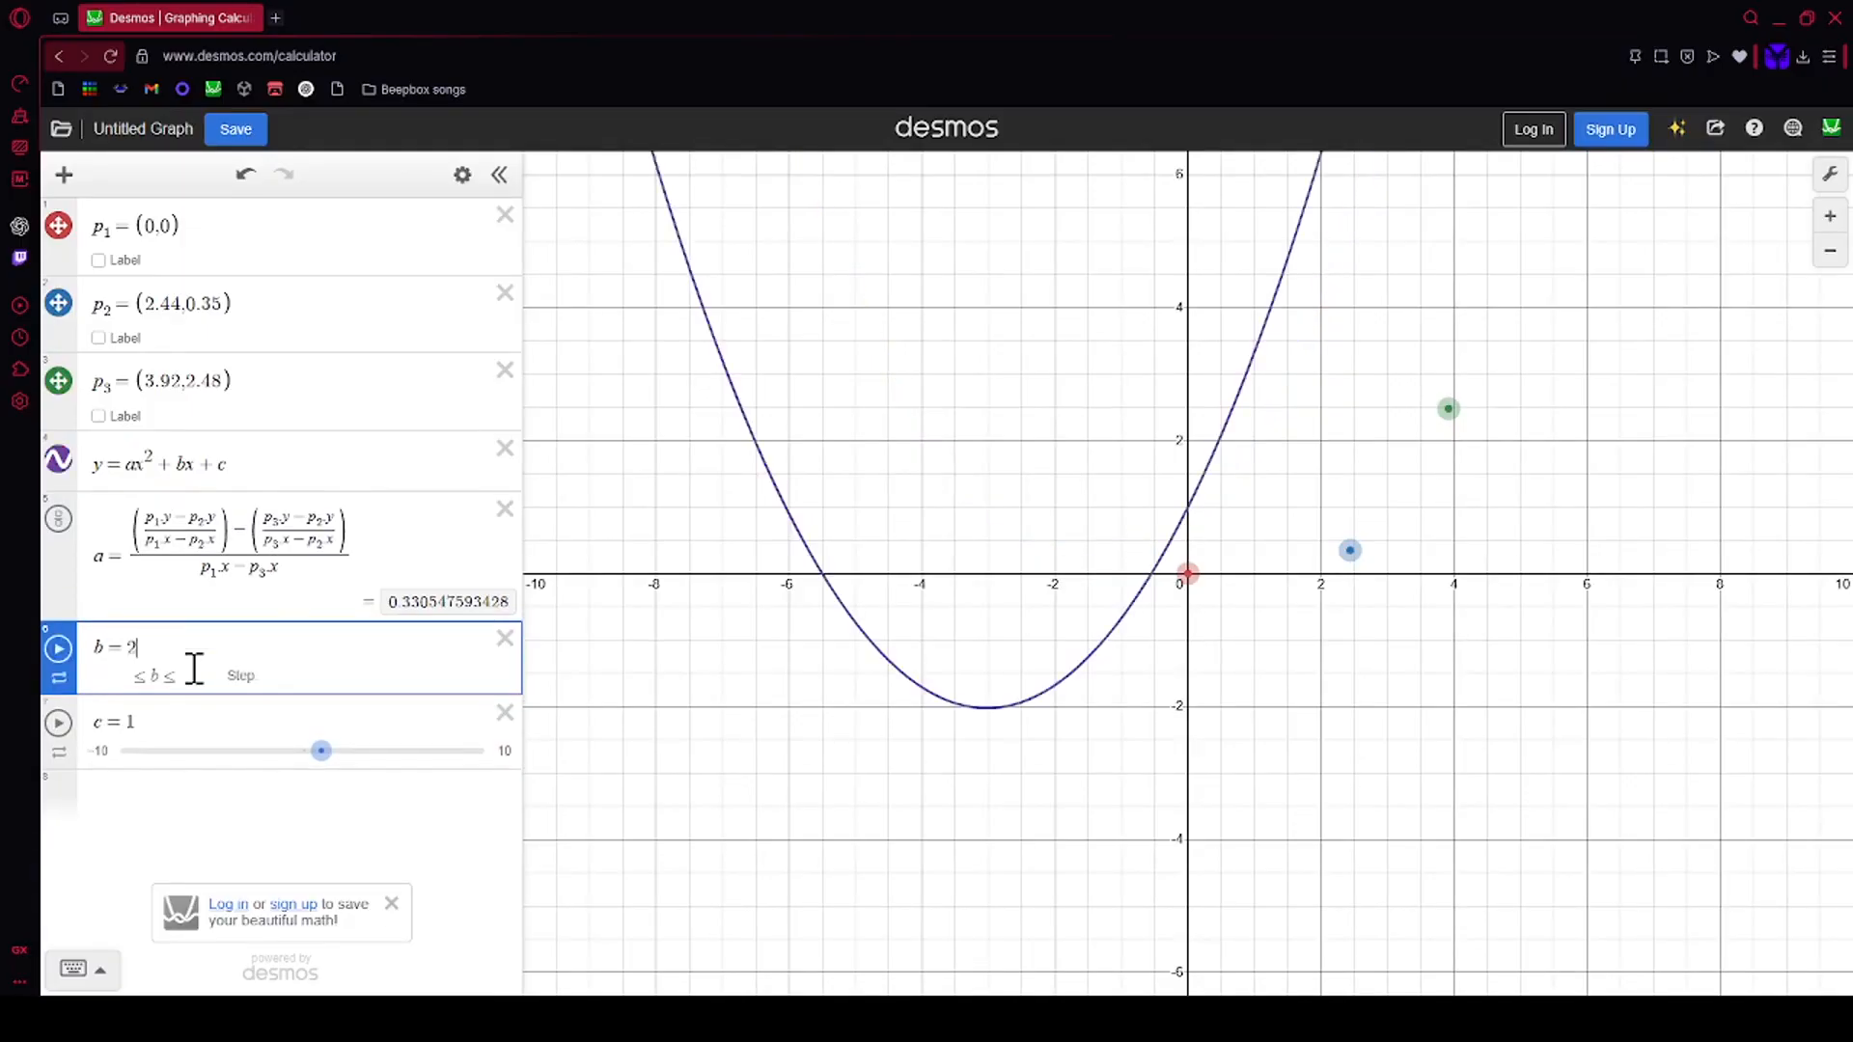
key(BackSpace)
text(1)
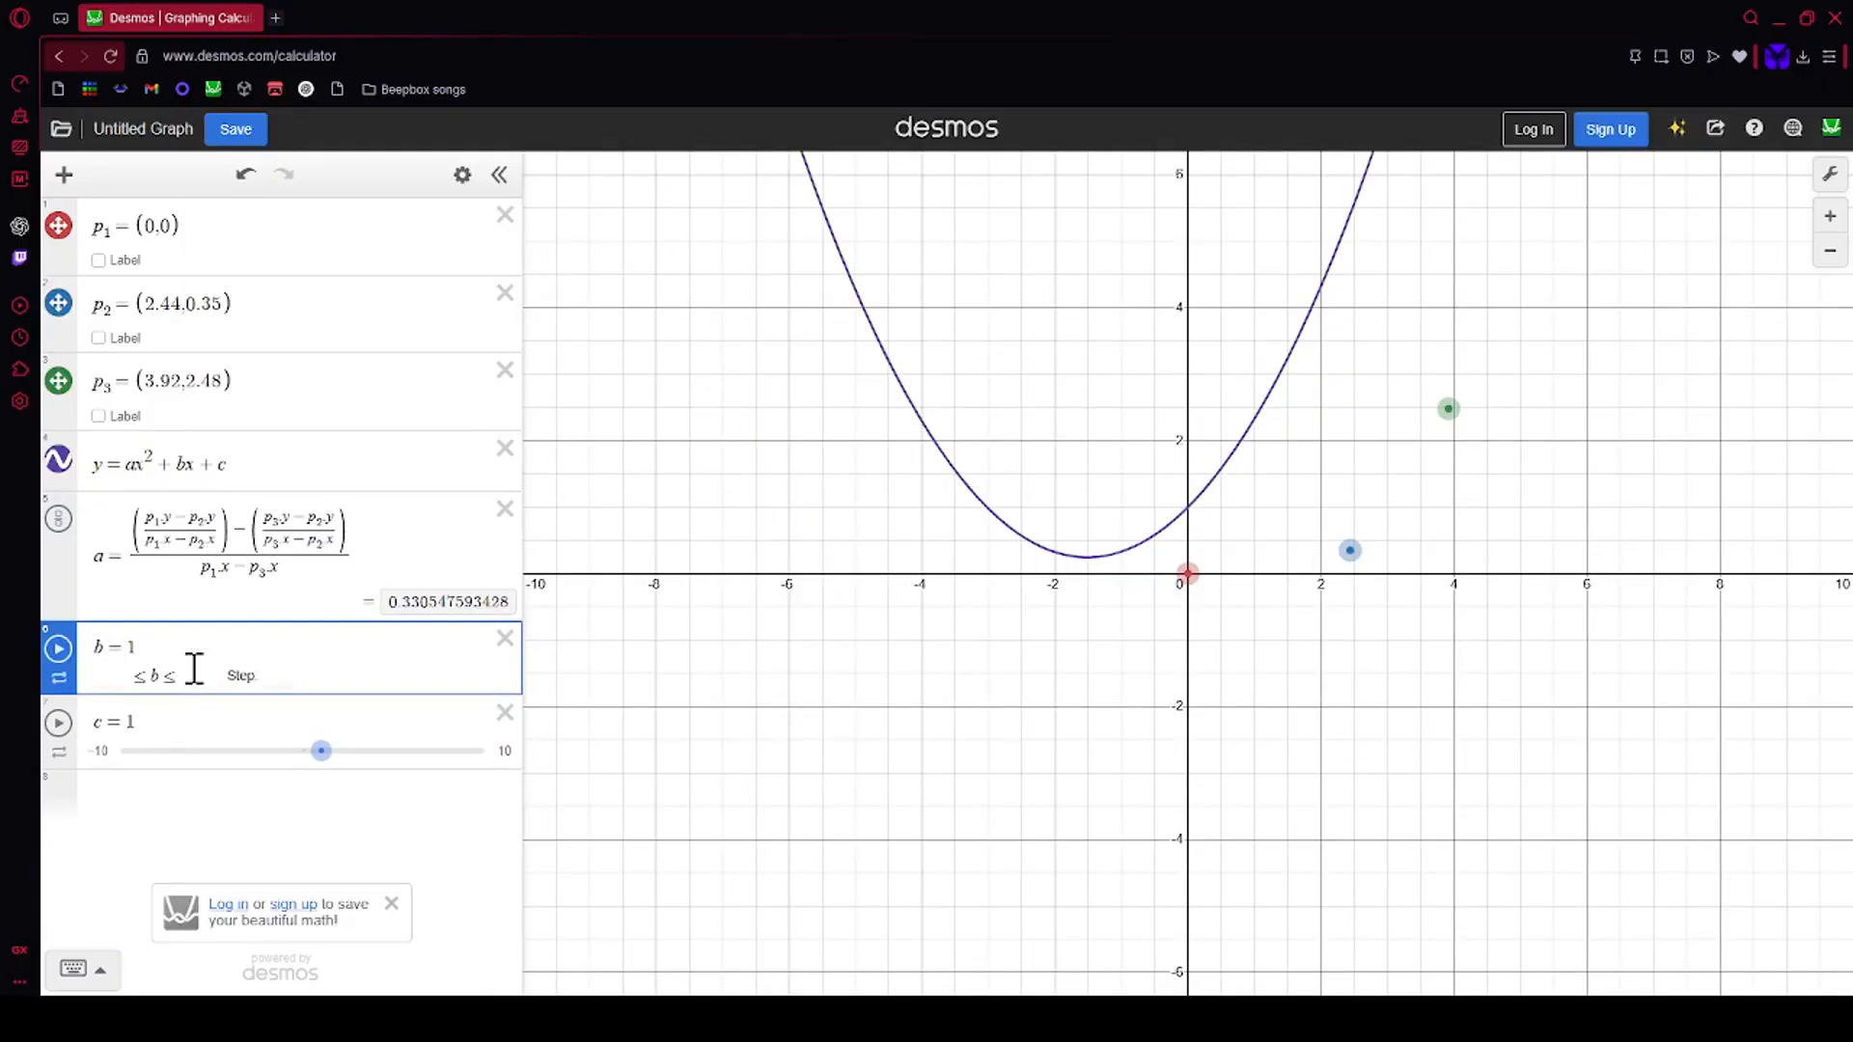
Step: Replace the value of b with the term a·p₁.x², using the x-coordinate of point p₁
key(BackSpace)
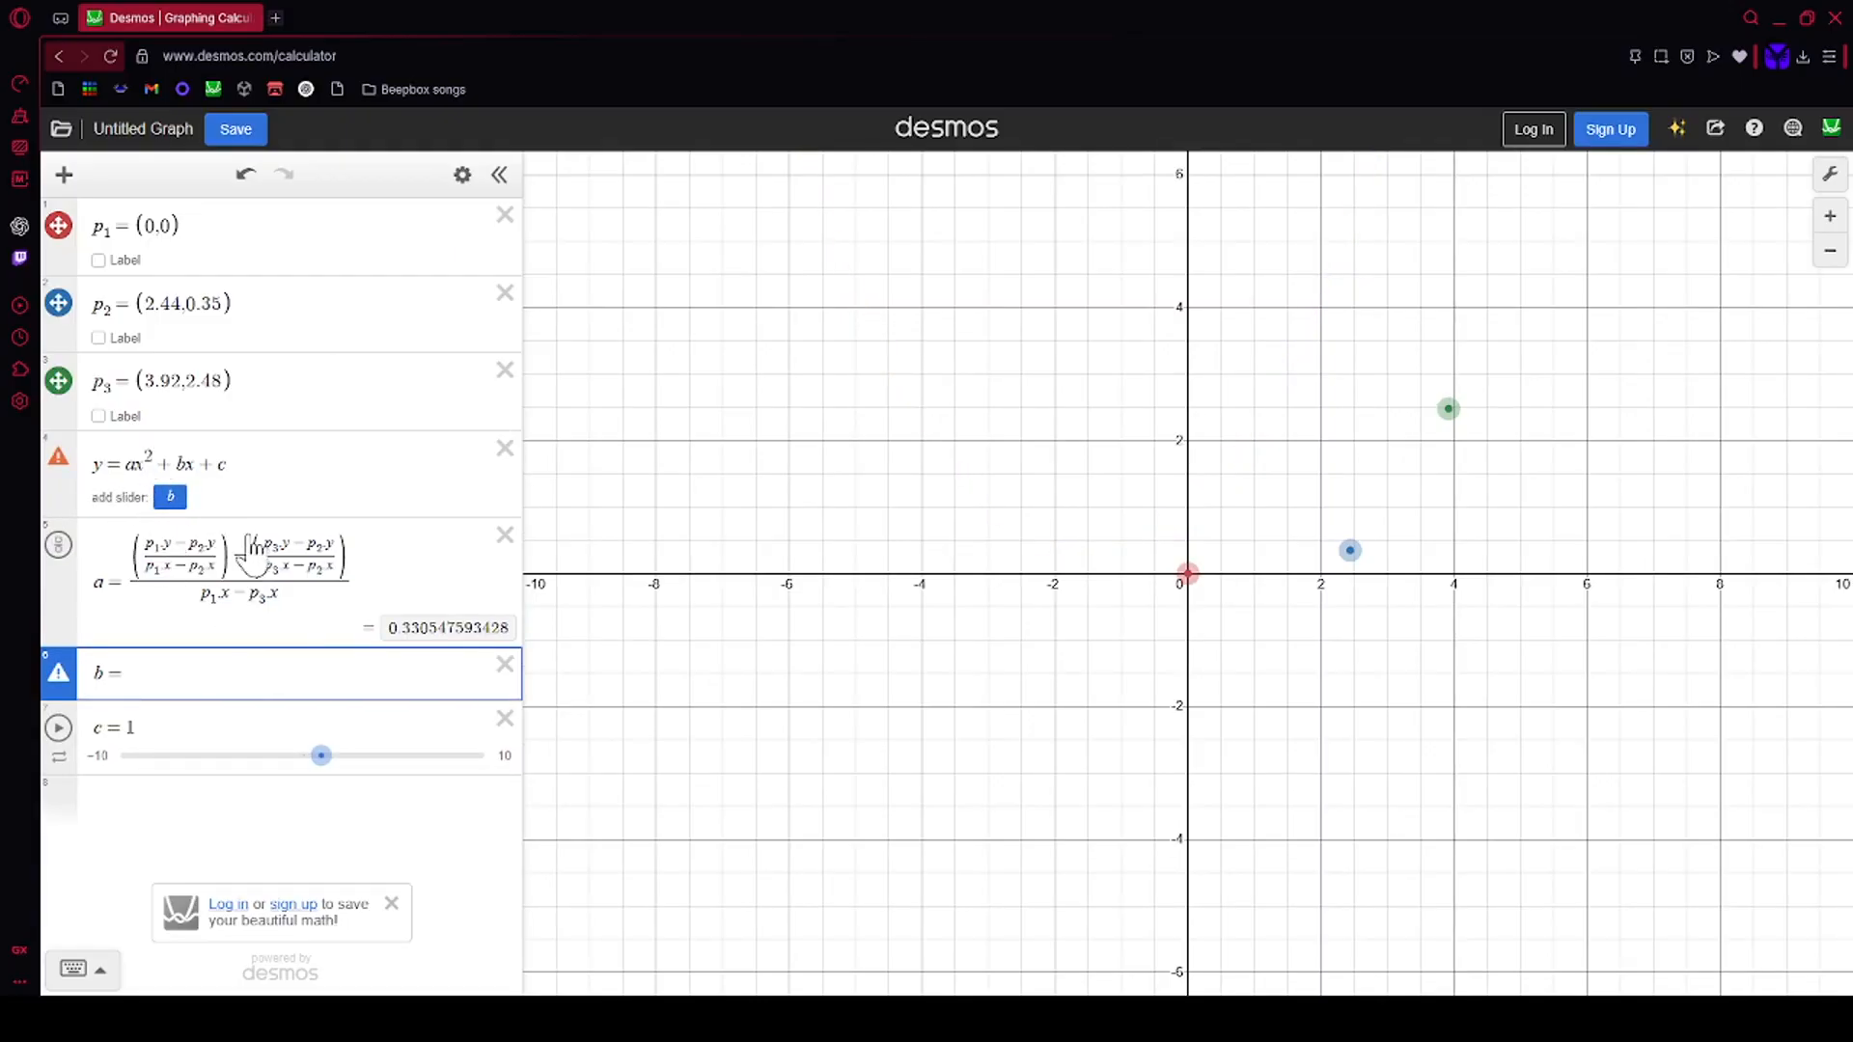
text(a)
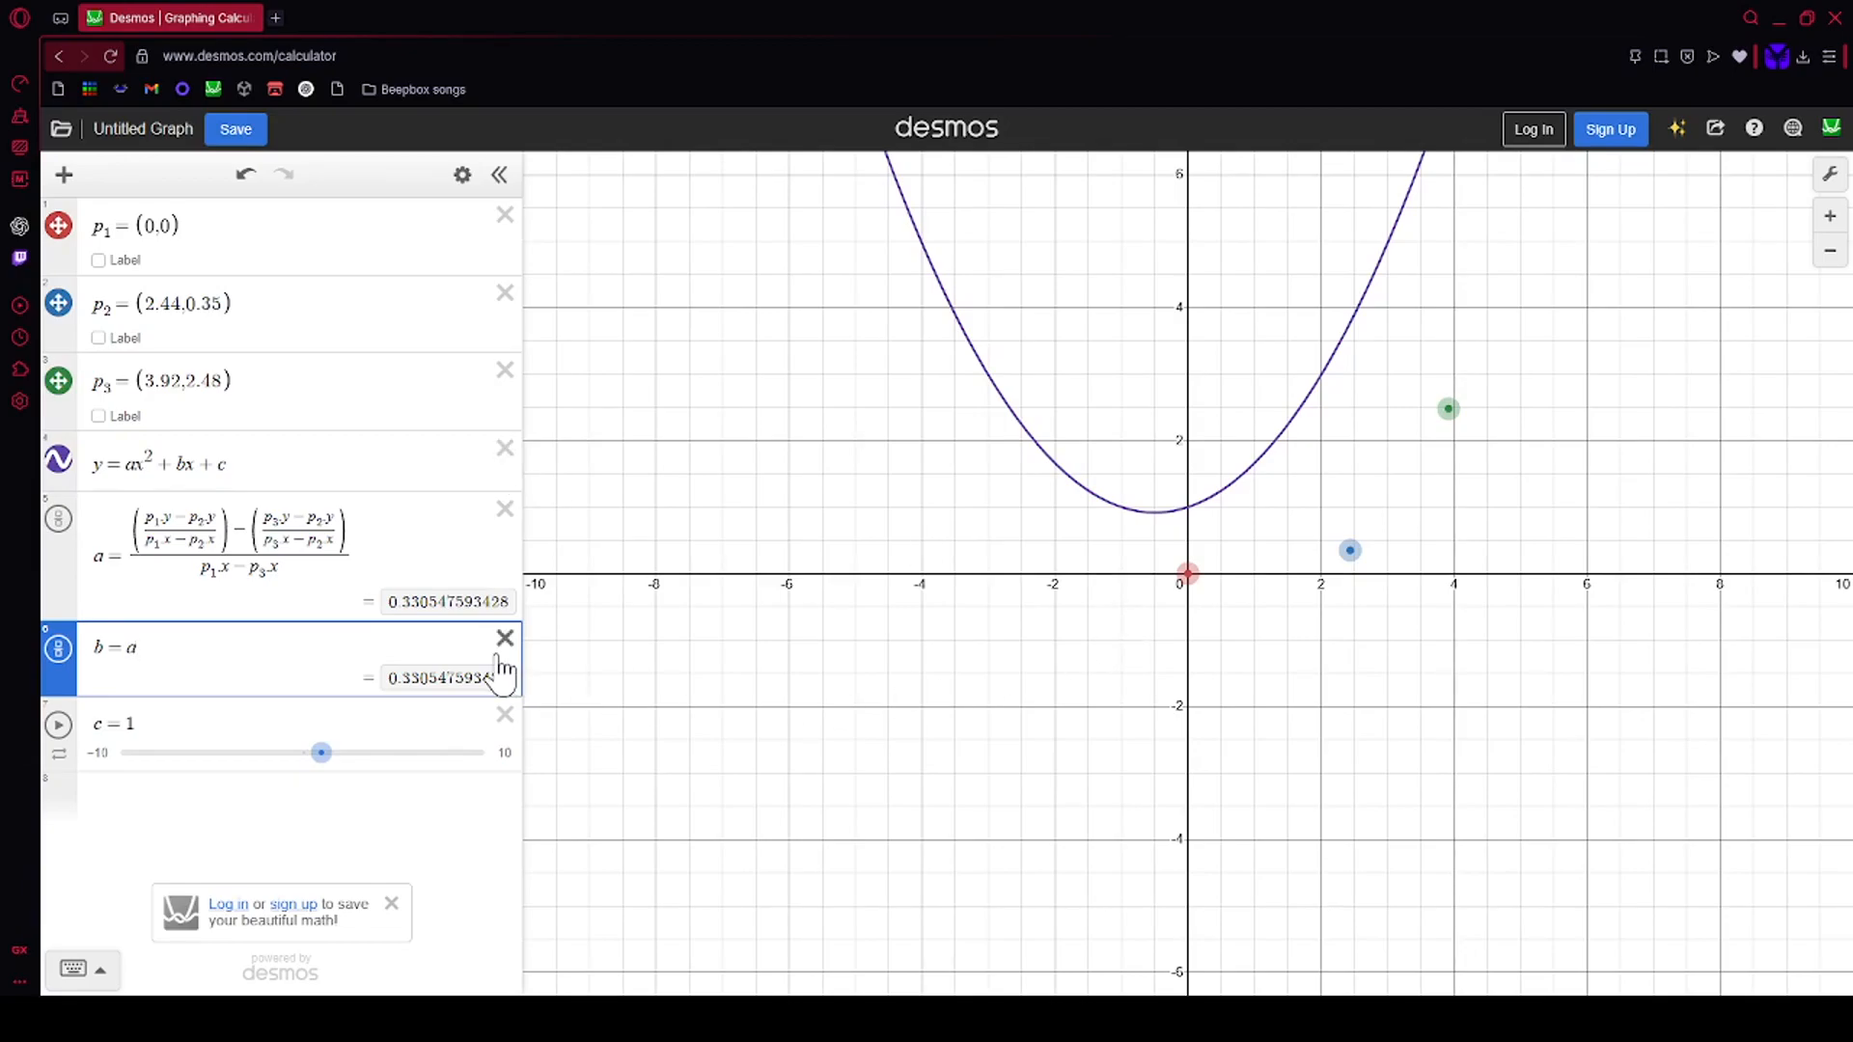
key(BackSpace)
text(a)
key(BackSpace)
text(ax^2)
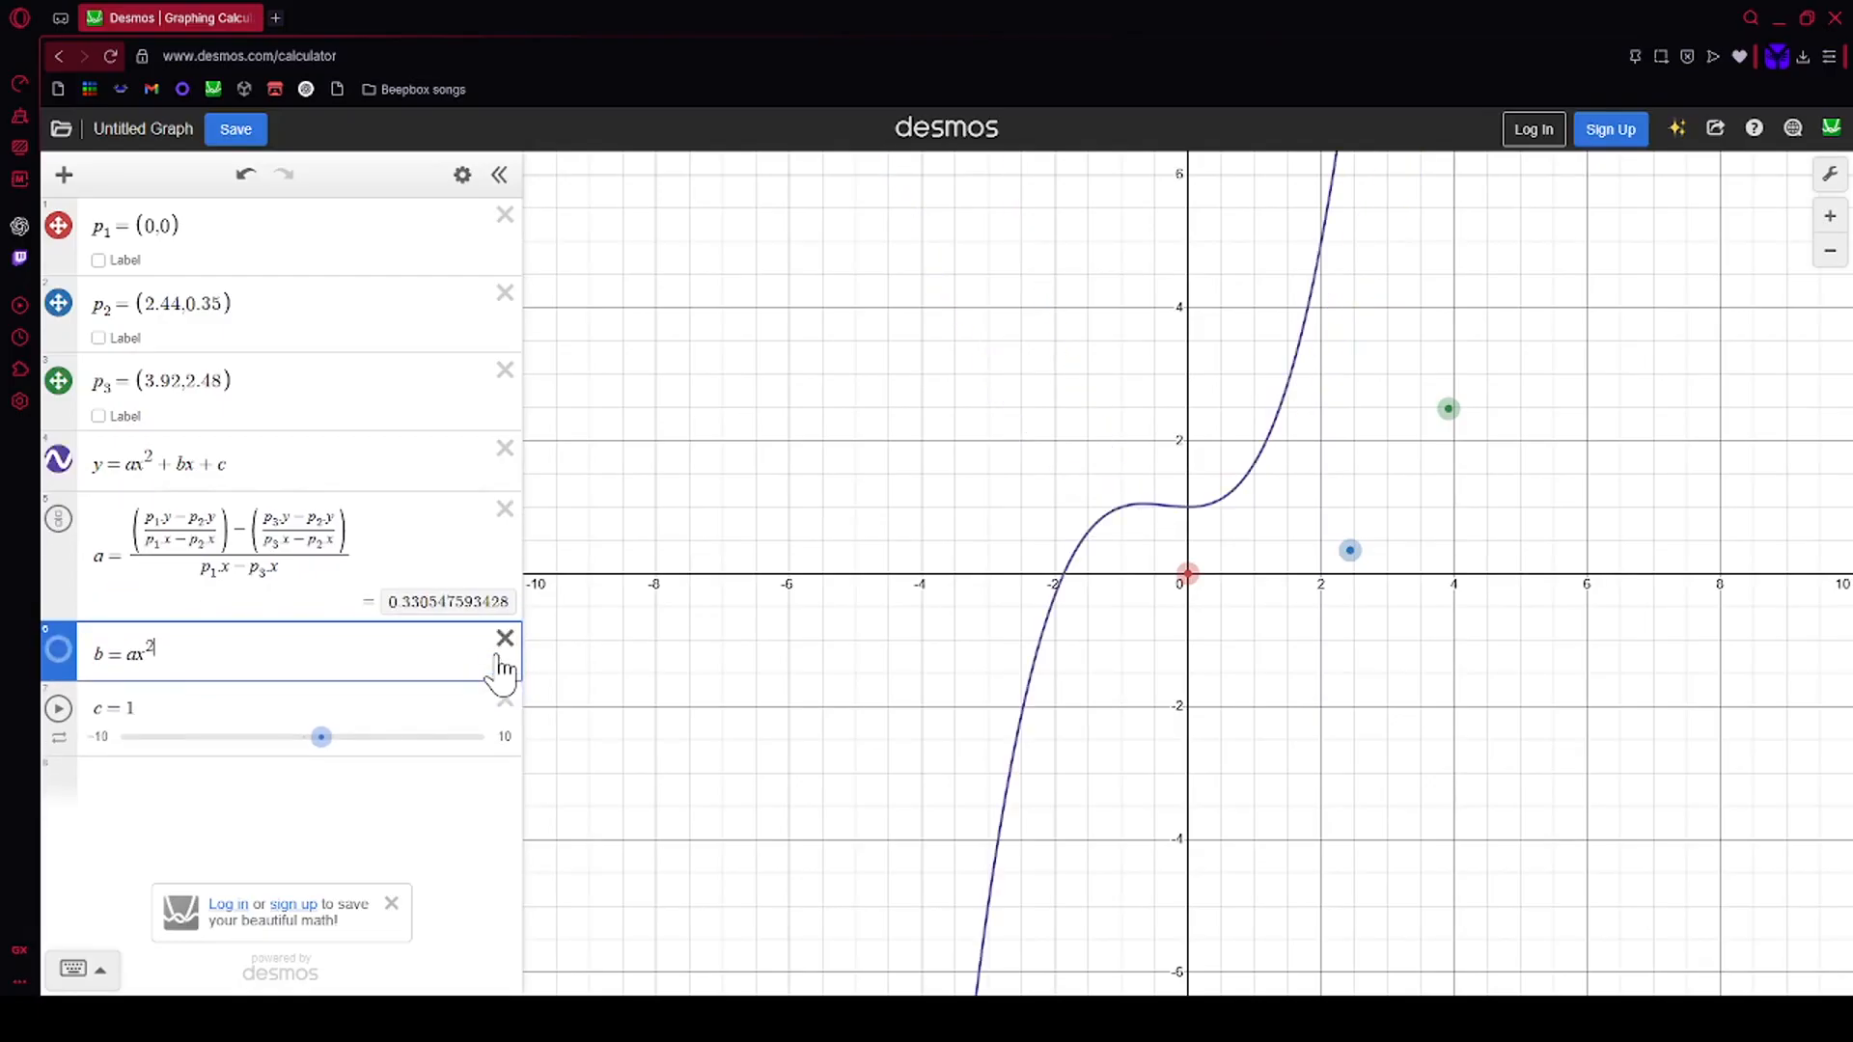
text(p_1)
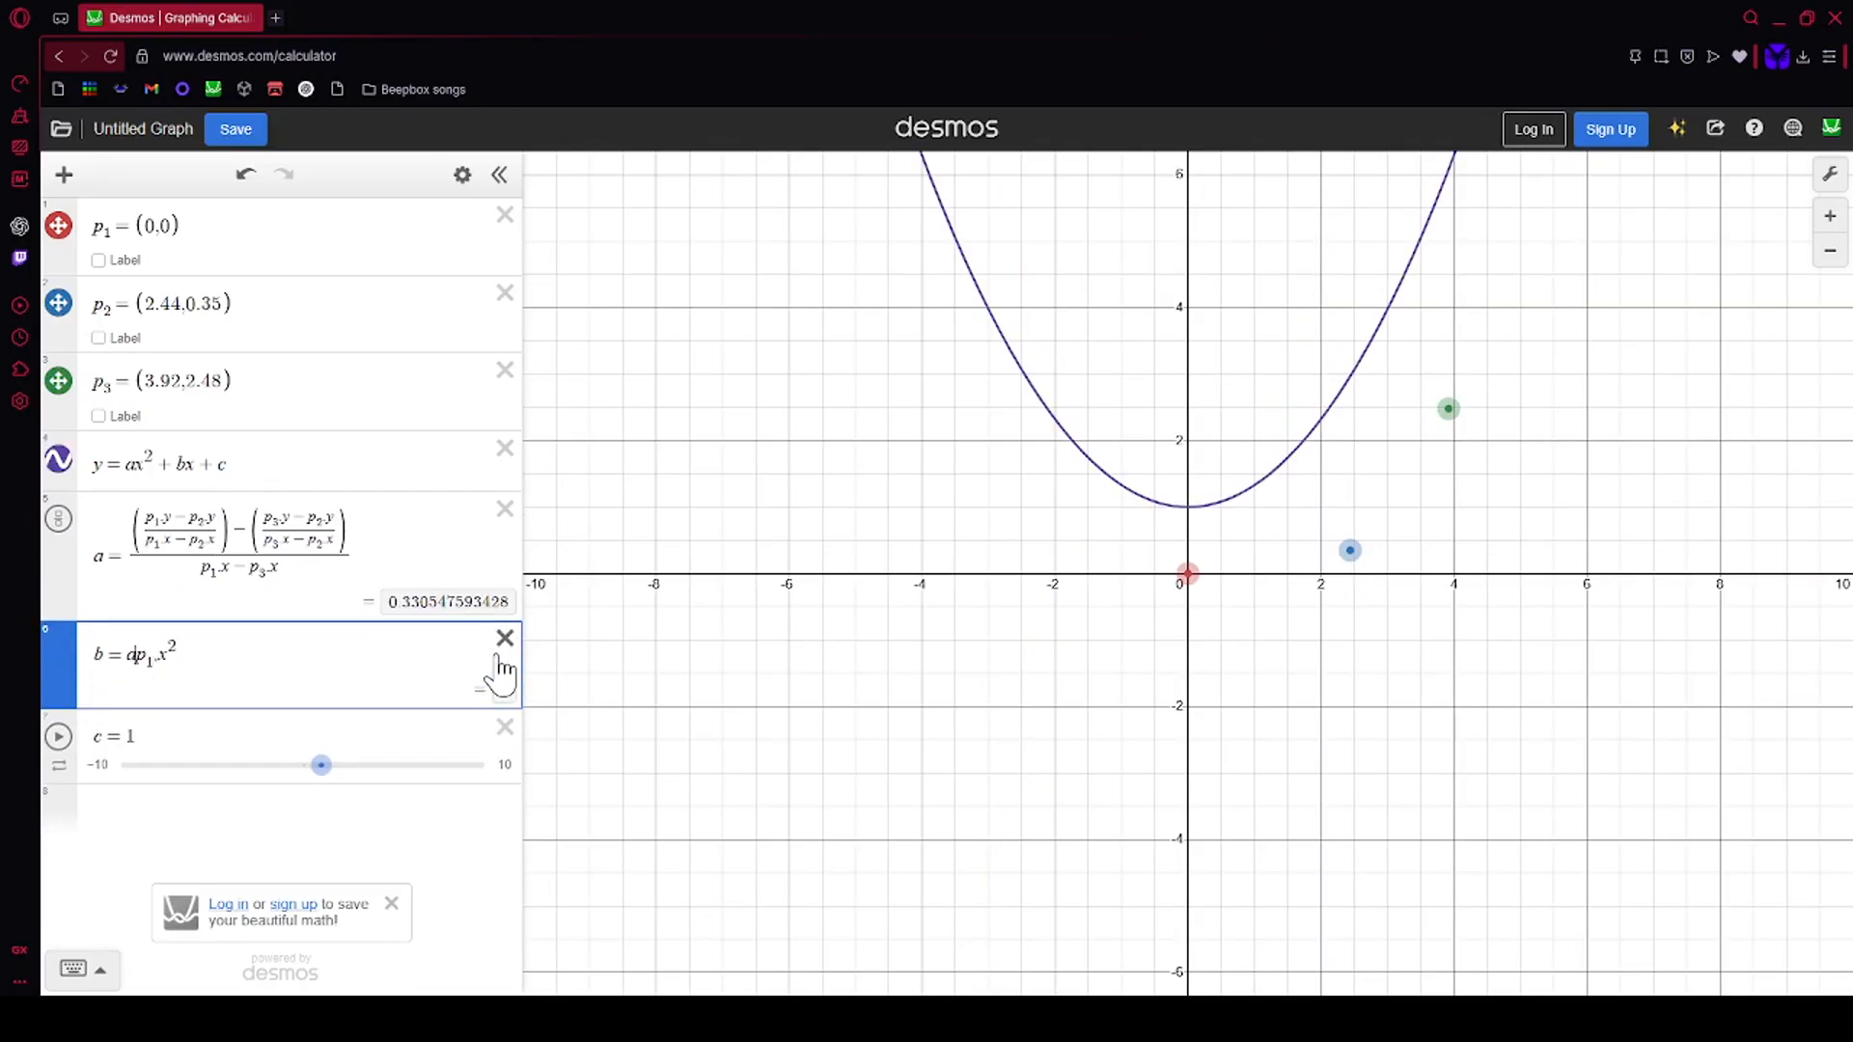
Step: Negate the term in b and add the y-coordinate of p₁, giving −a·p₁.x² + p₁.y
text(-)
text(1)
key(BackSpace)
key(BackSpace)
text(-1)
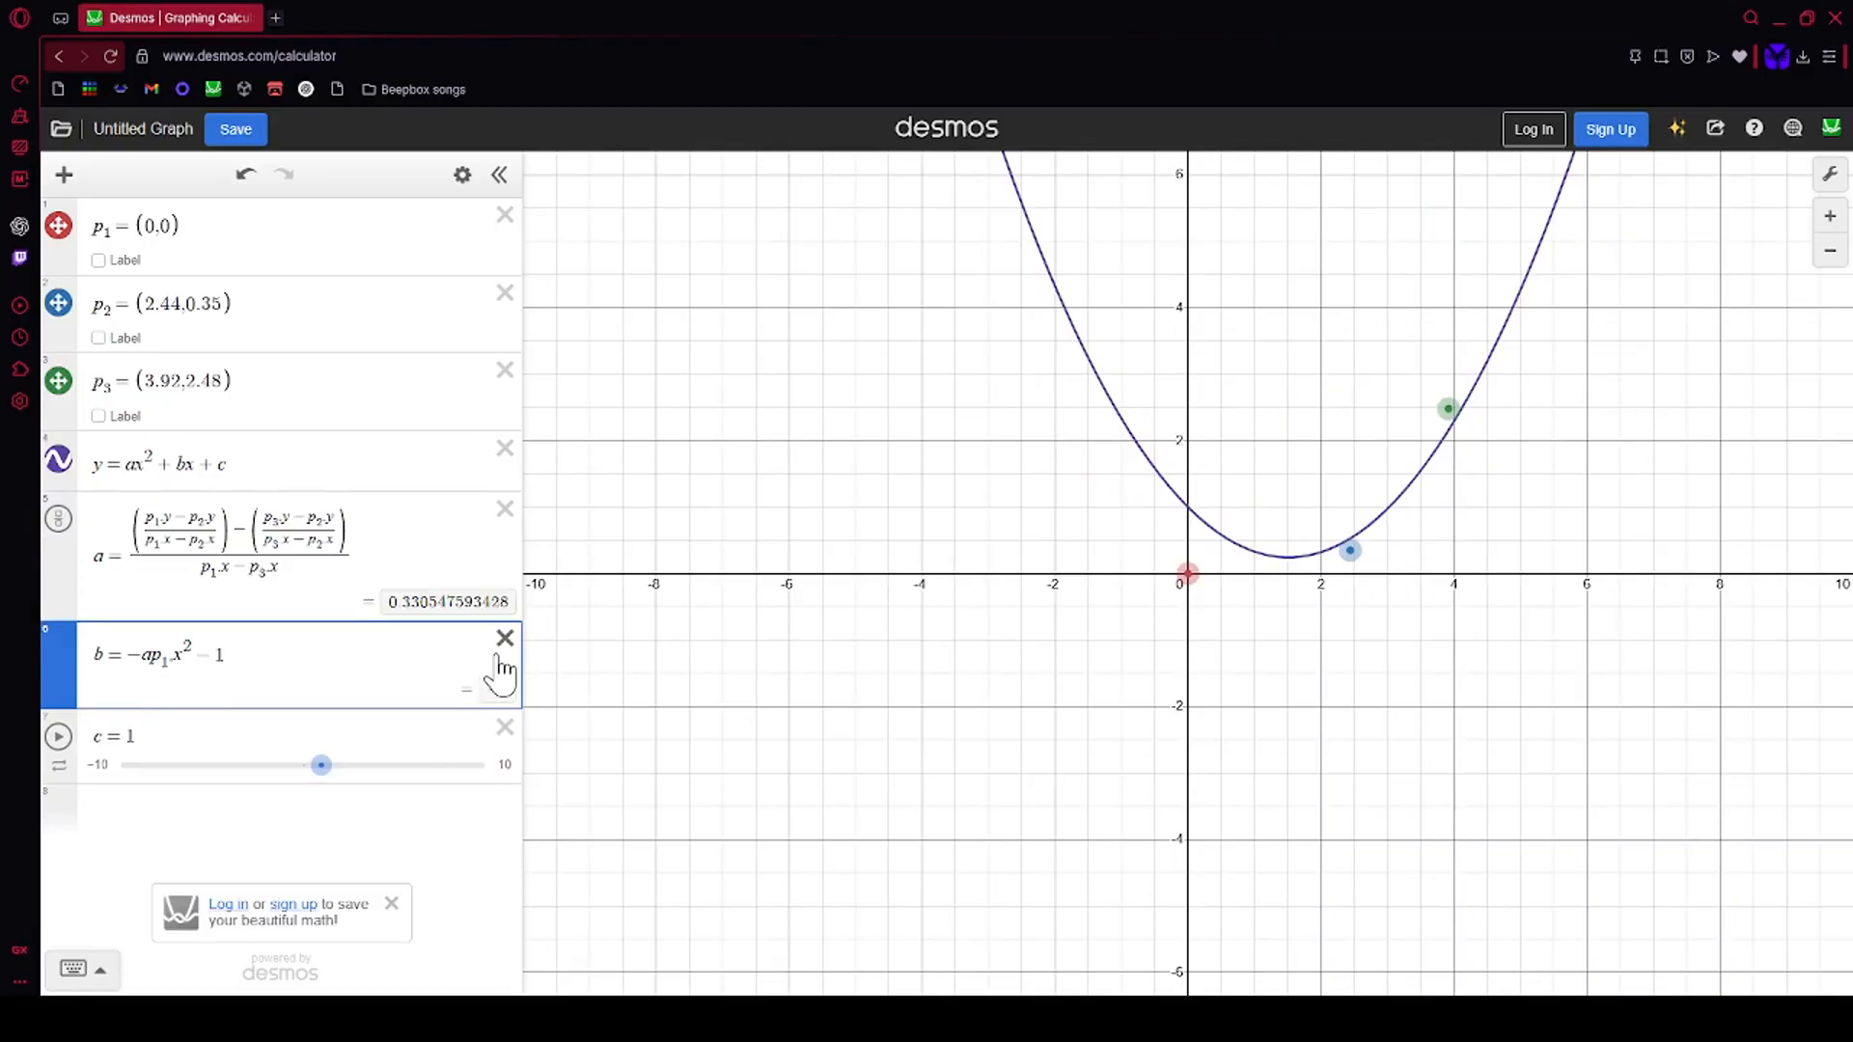
key(BackSpace)
key(BackSpace)
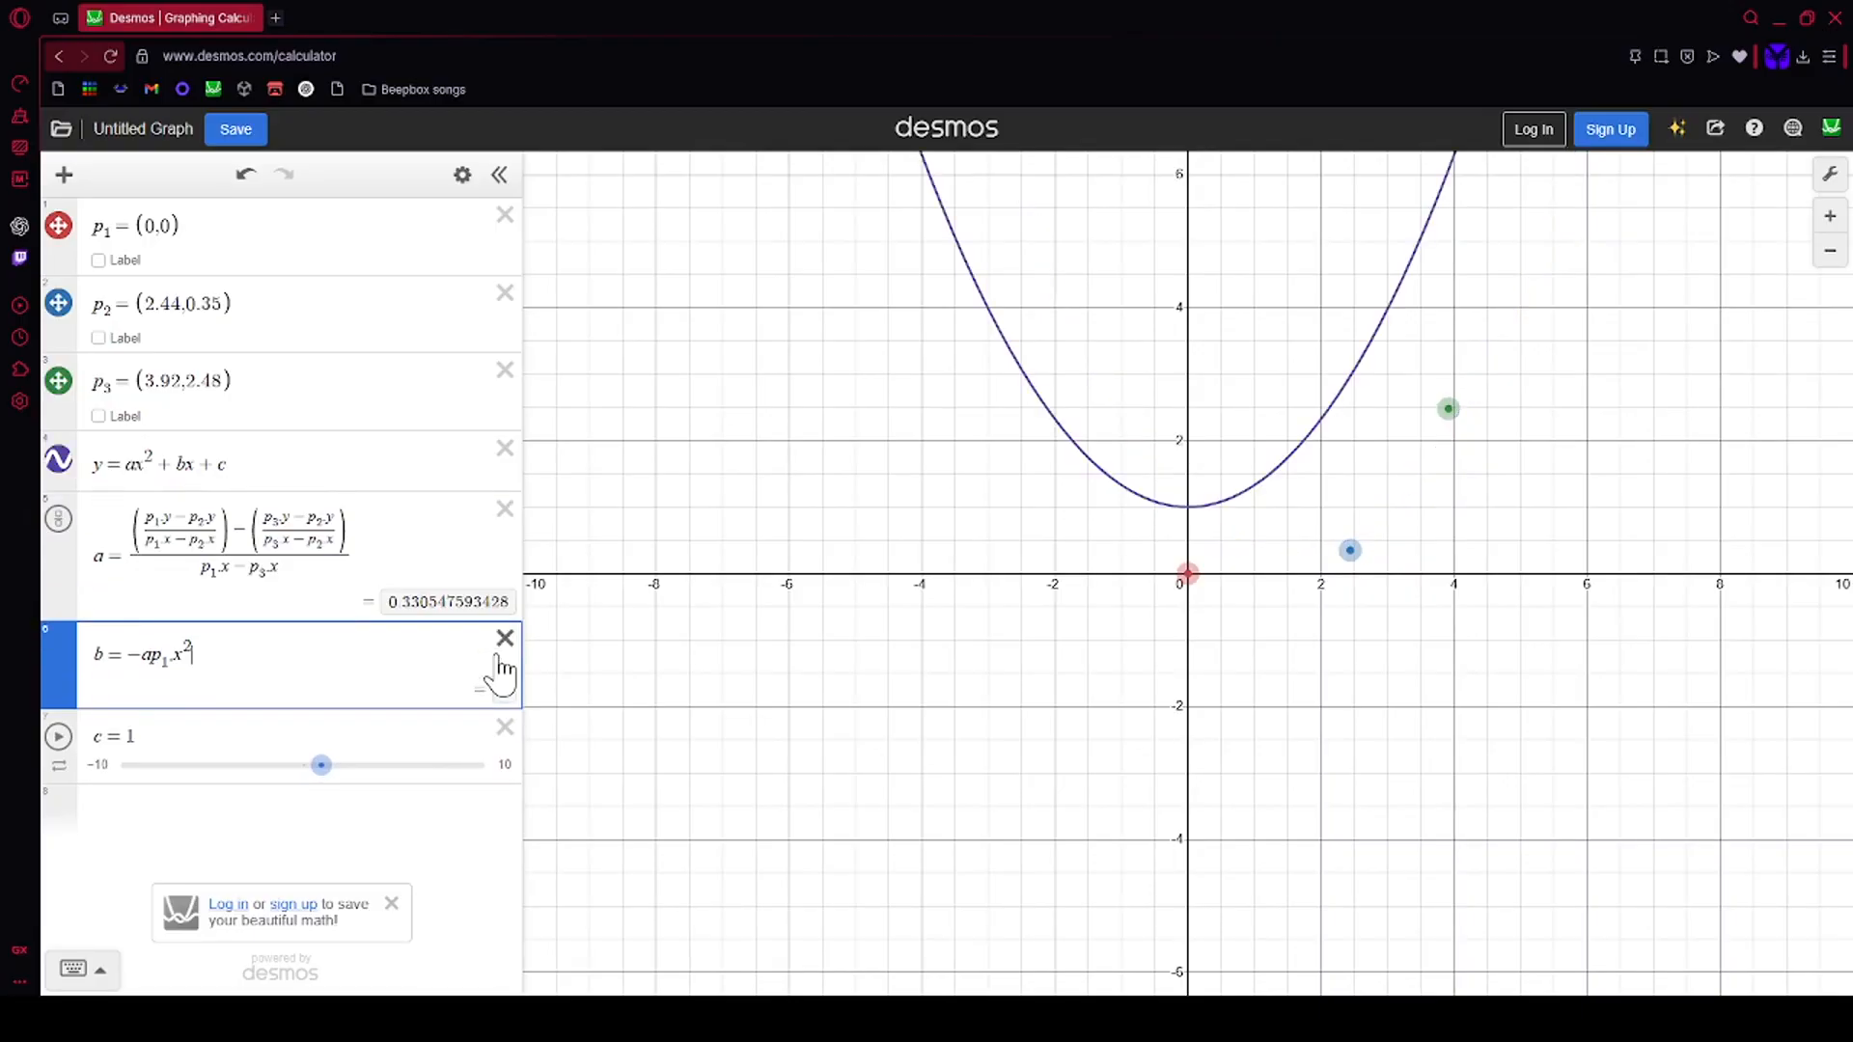
text(+)
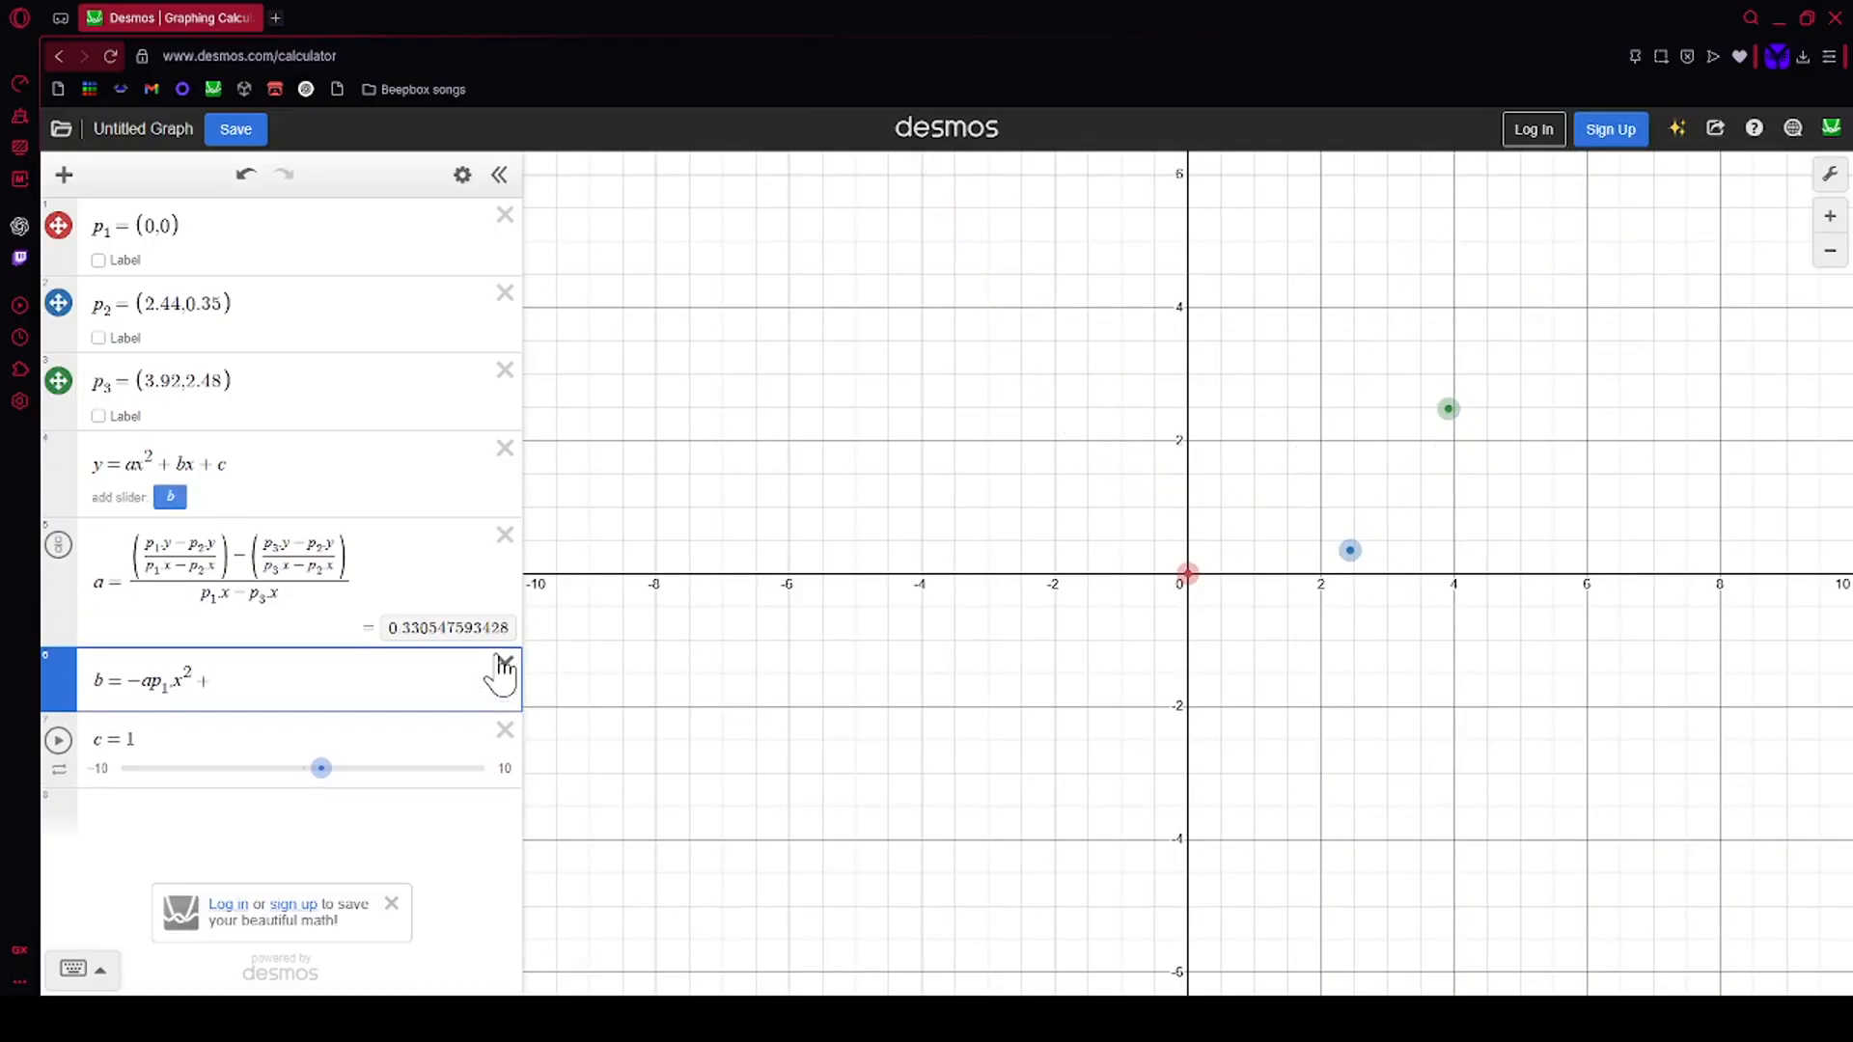
text(p1.y)
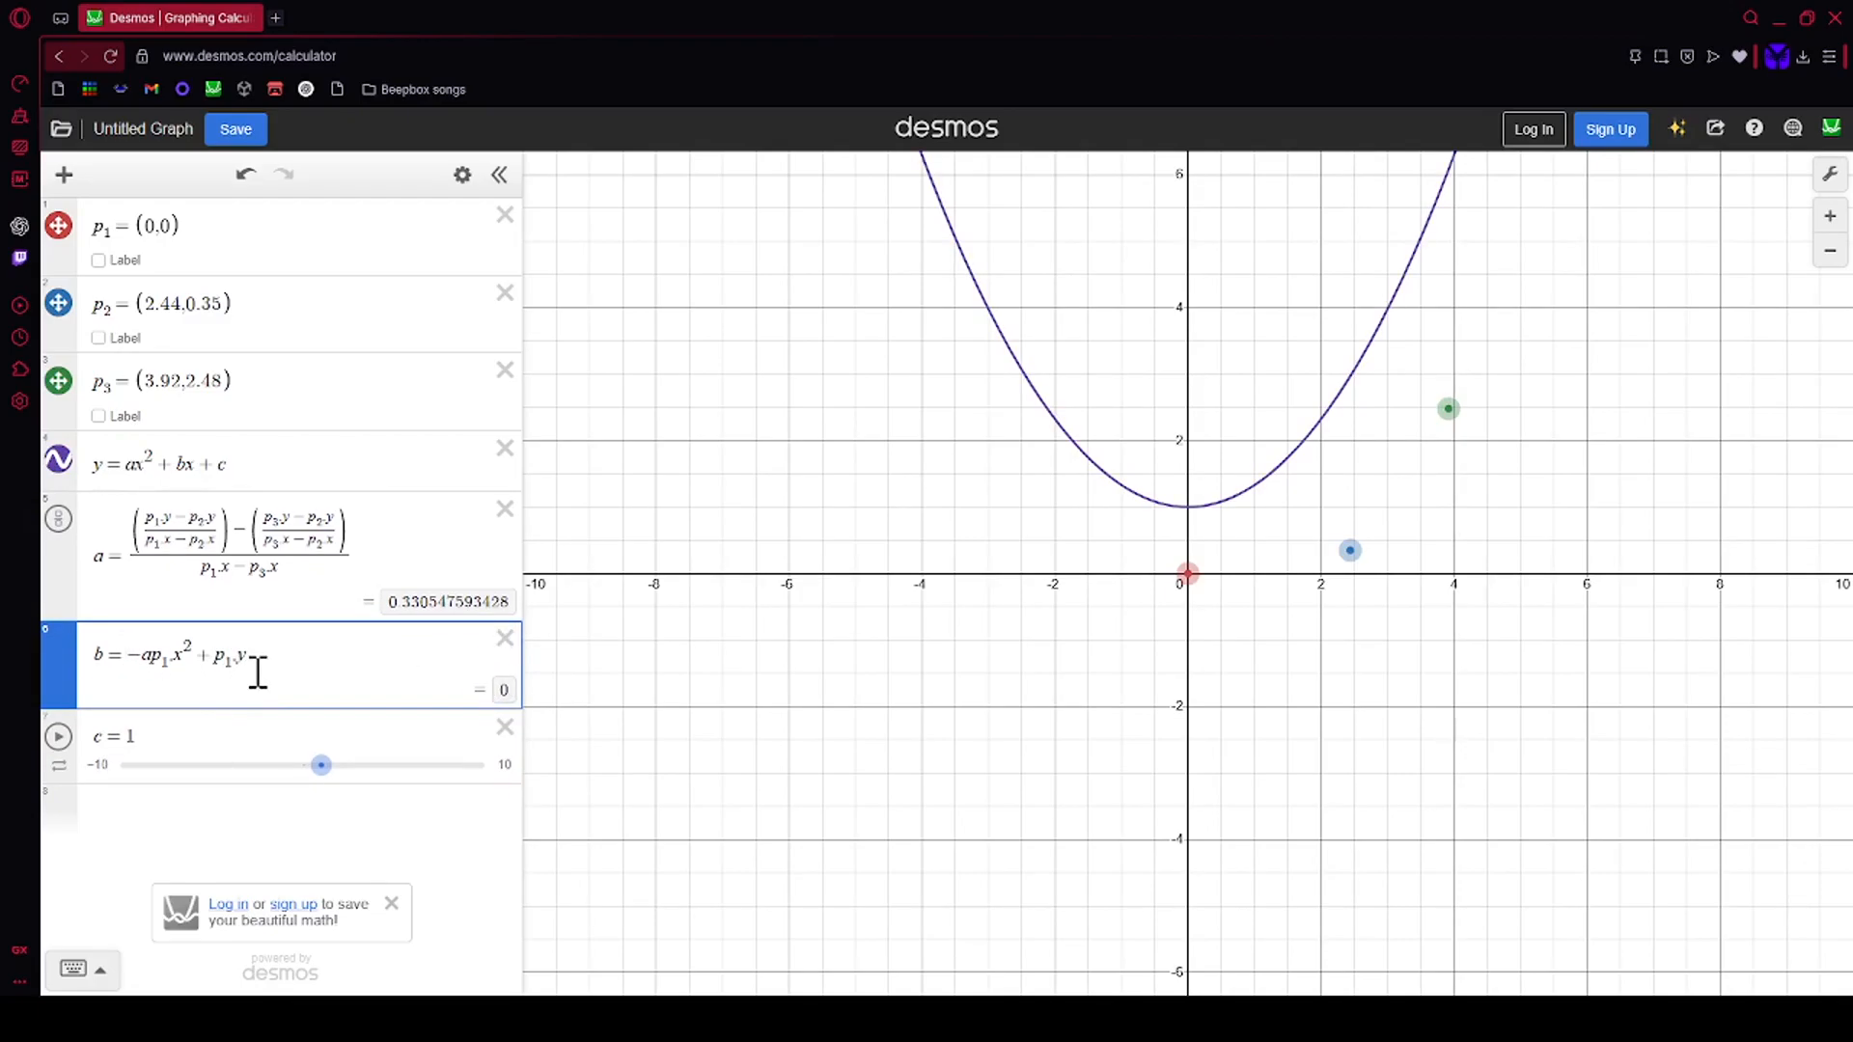
Step: Enclose the expression for b in parentheses and make it the numerator of a fraction
text(()
text())
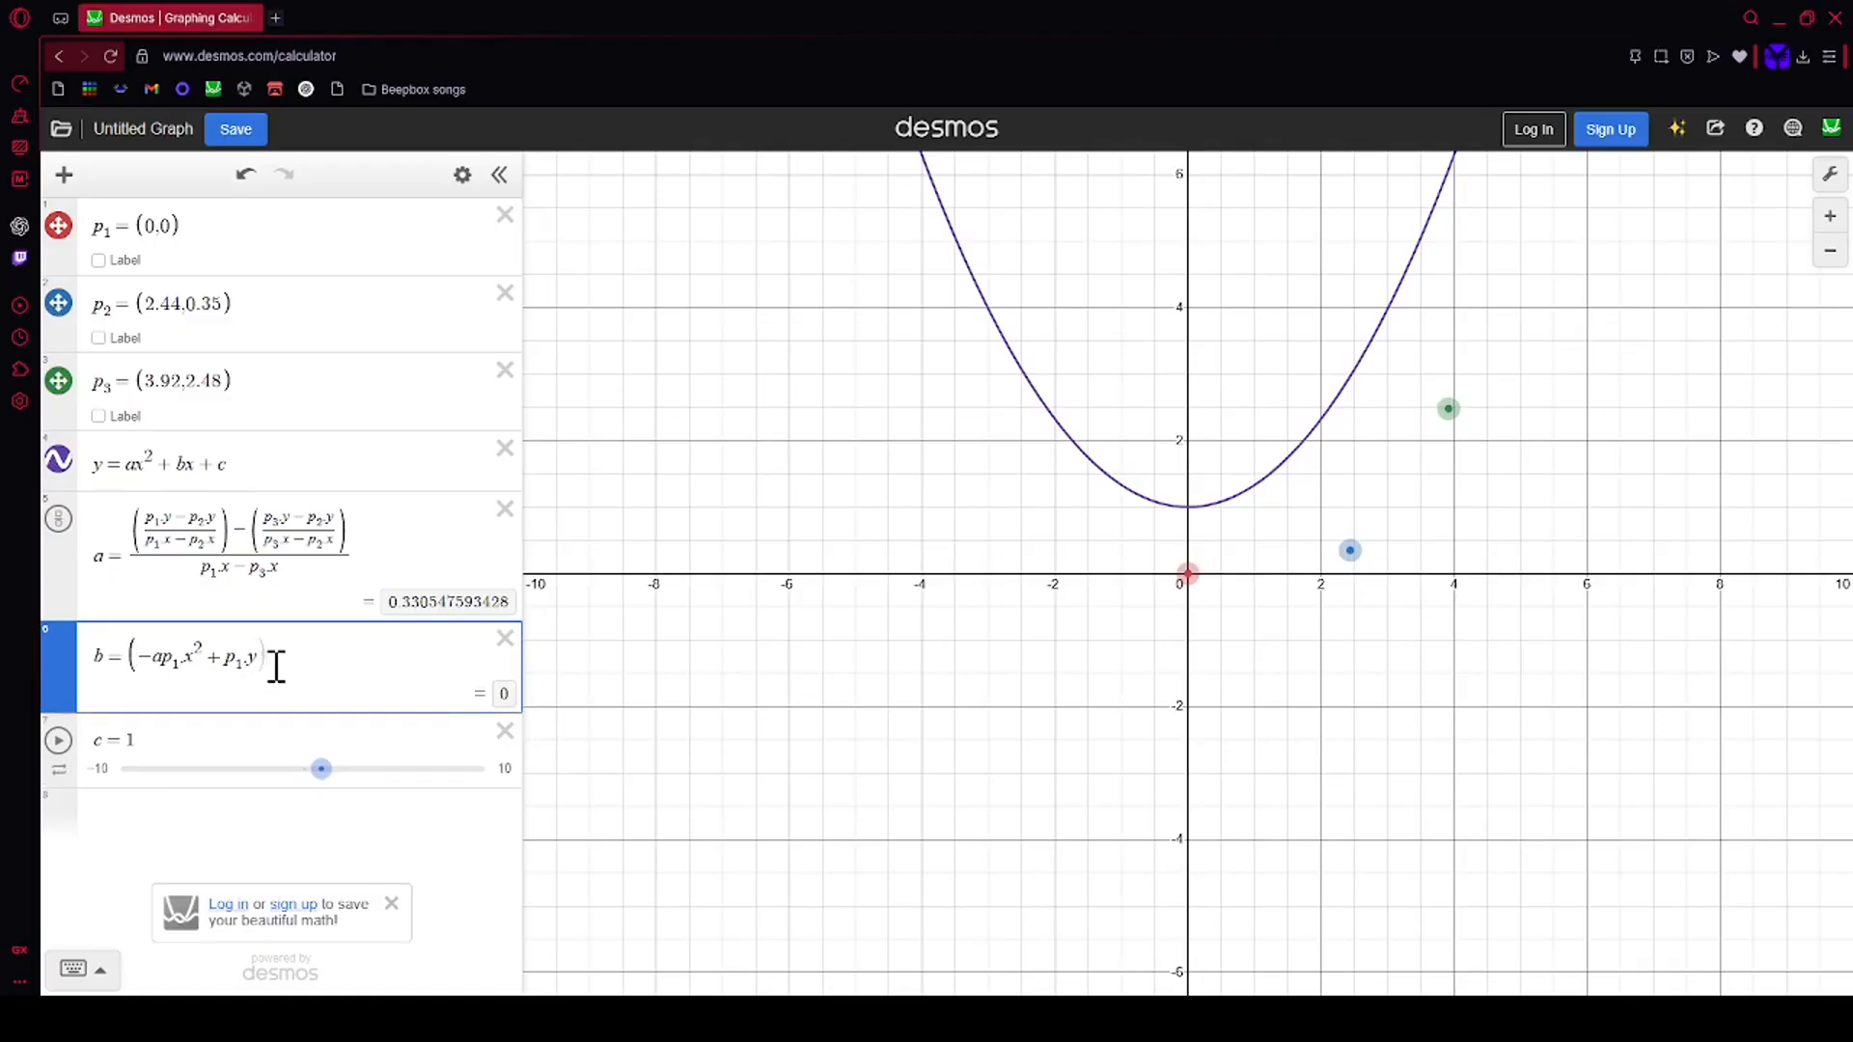
text(/)
drag(273, 667, 255, 667)
click(255, 666)
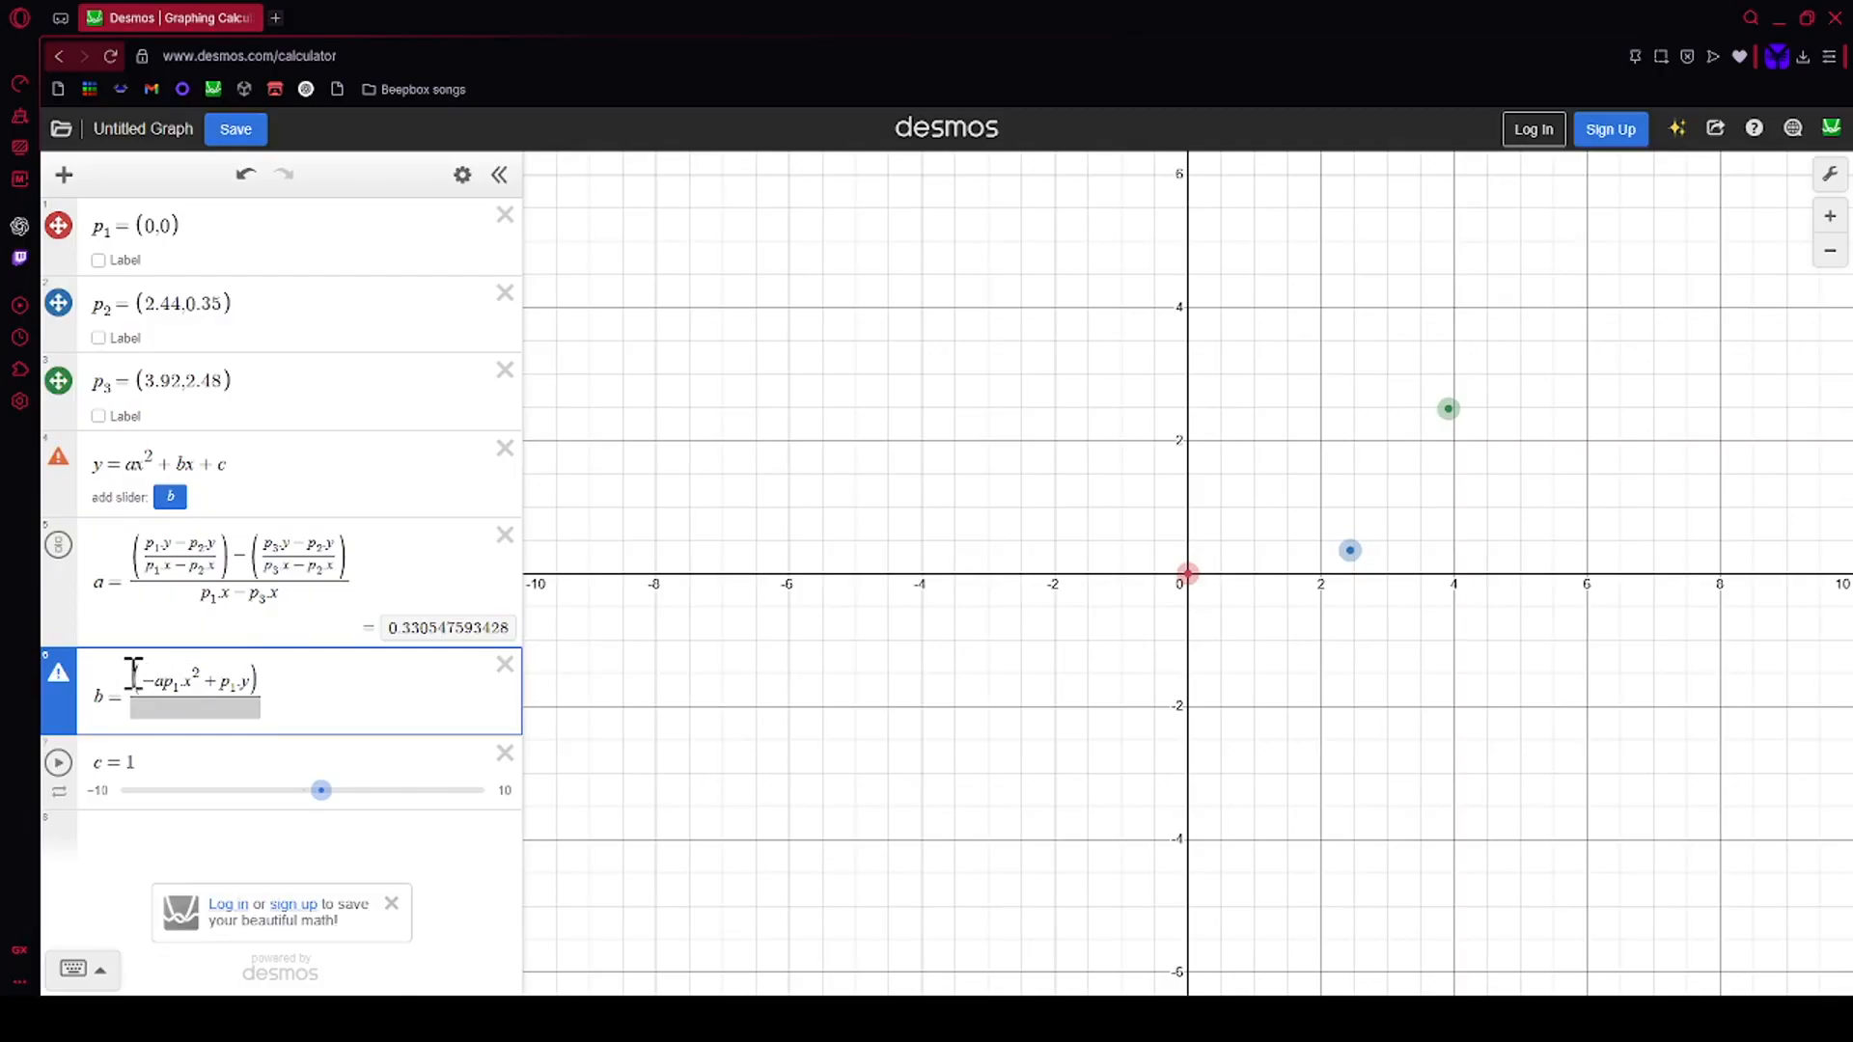
Step: Subtract a copy of the bracketed term in b's numerator, changed to use p₂: (−a·p₂.x² + p₂.y)
key(shift+Left)
key(ctrl+c)
key(Right)
text(-)
key(ctrl+v)
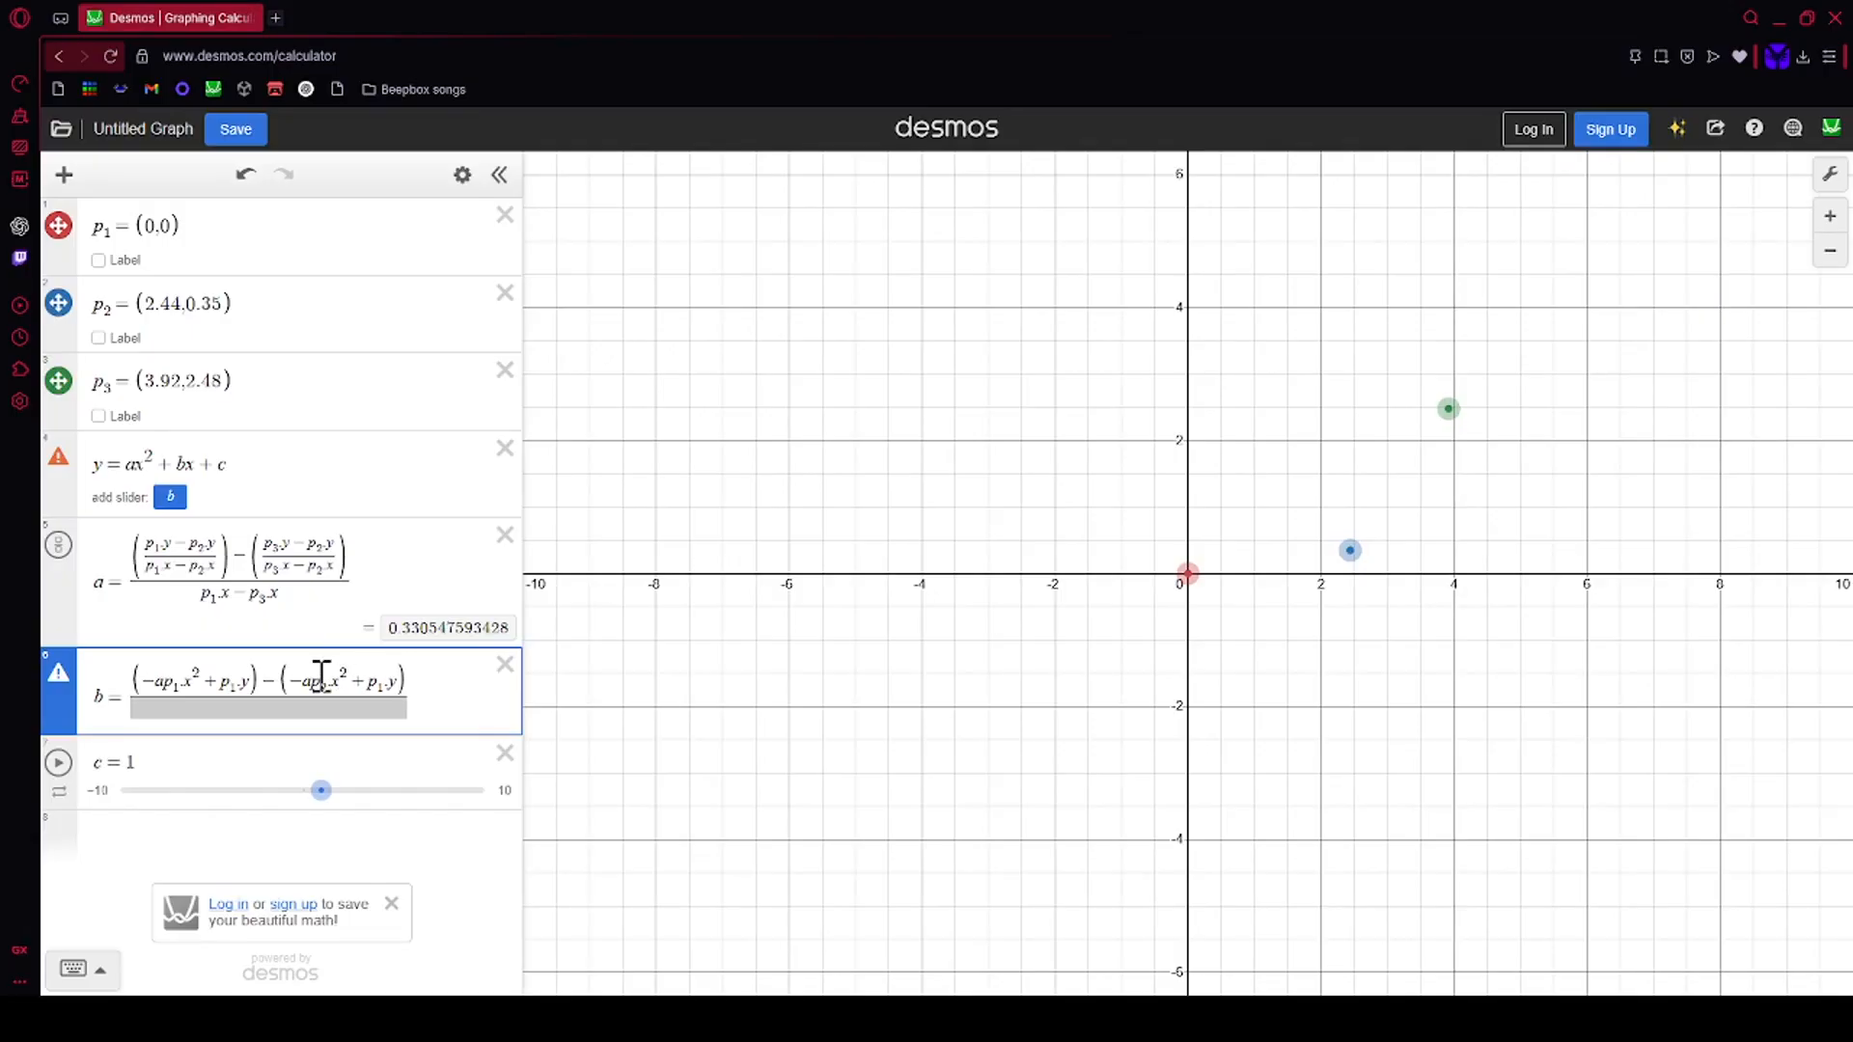
key(BackSpace)
text(2)
Step: Enter p₁.x − p₂.x as the denominator of the fraction for b
key(Down)
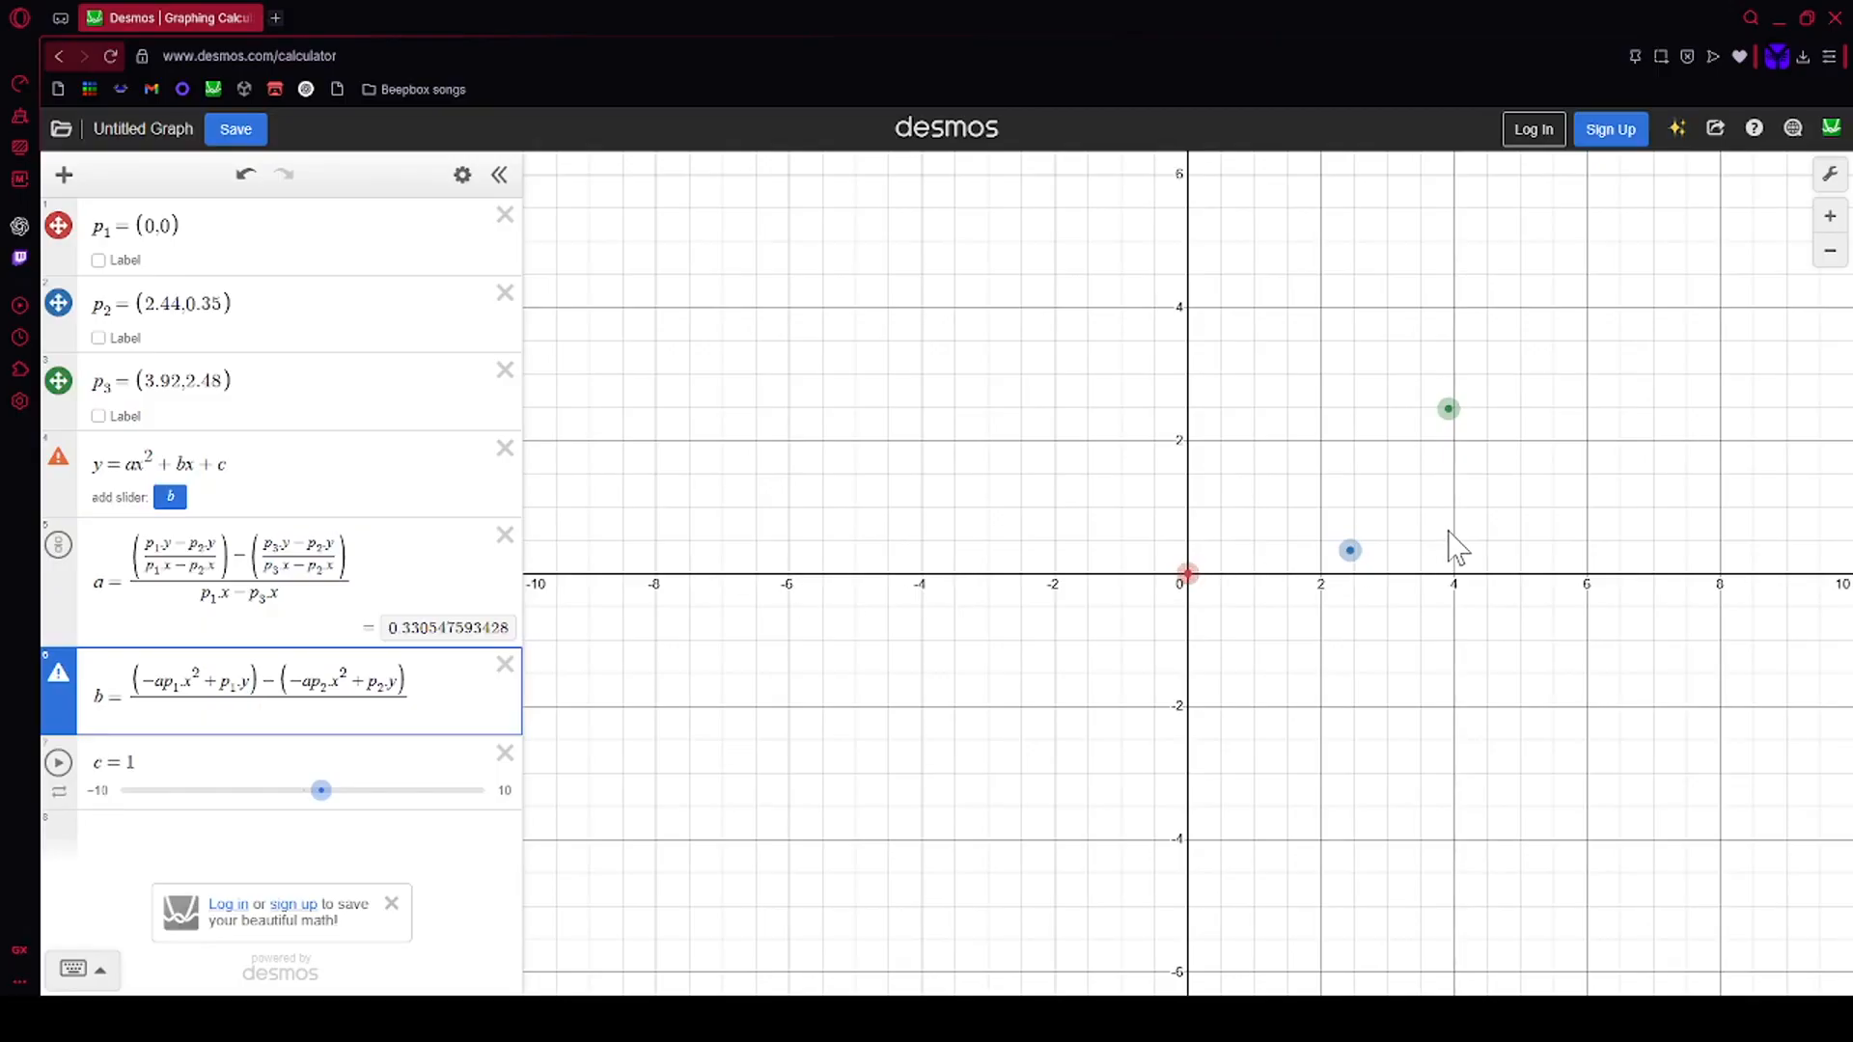
text(p_1)
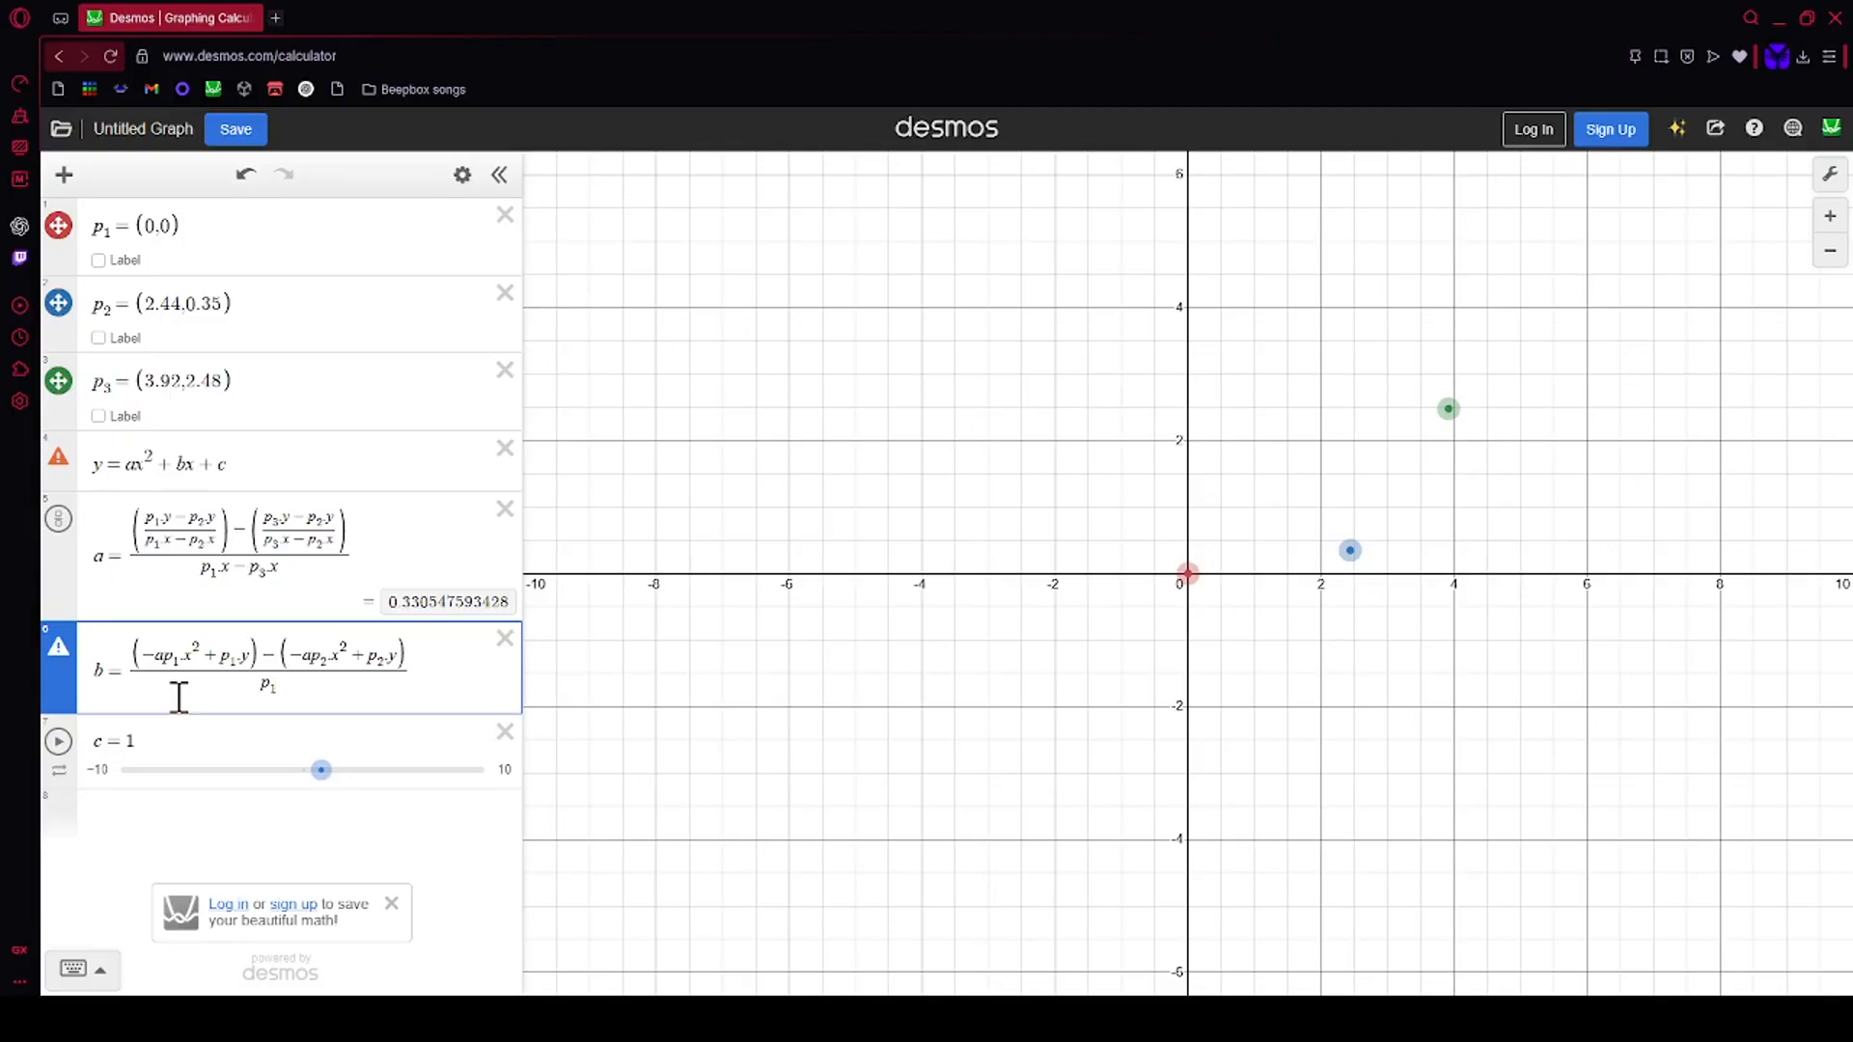
text(-)
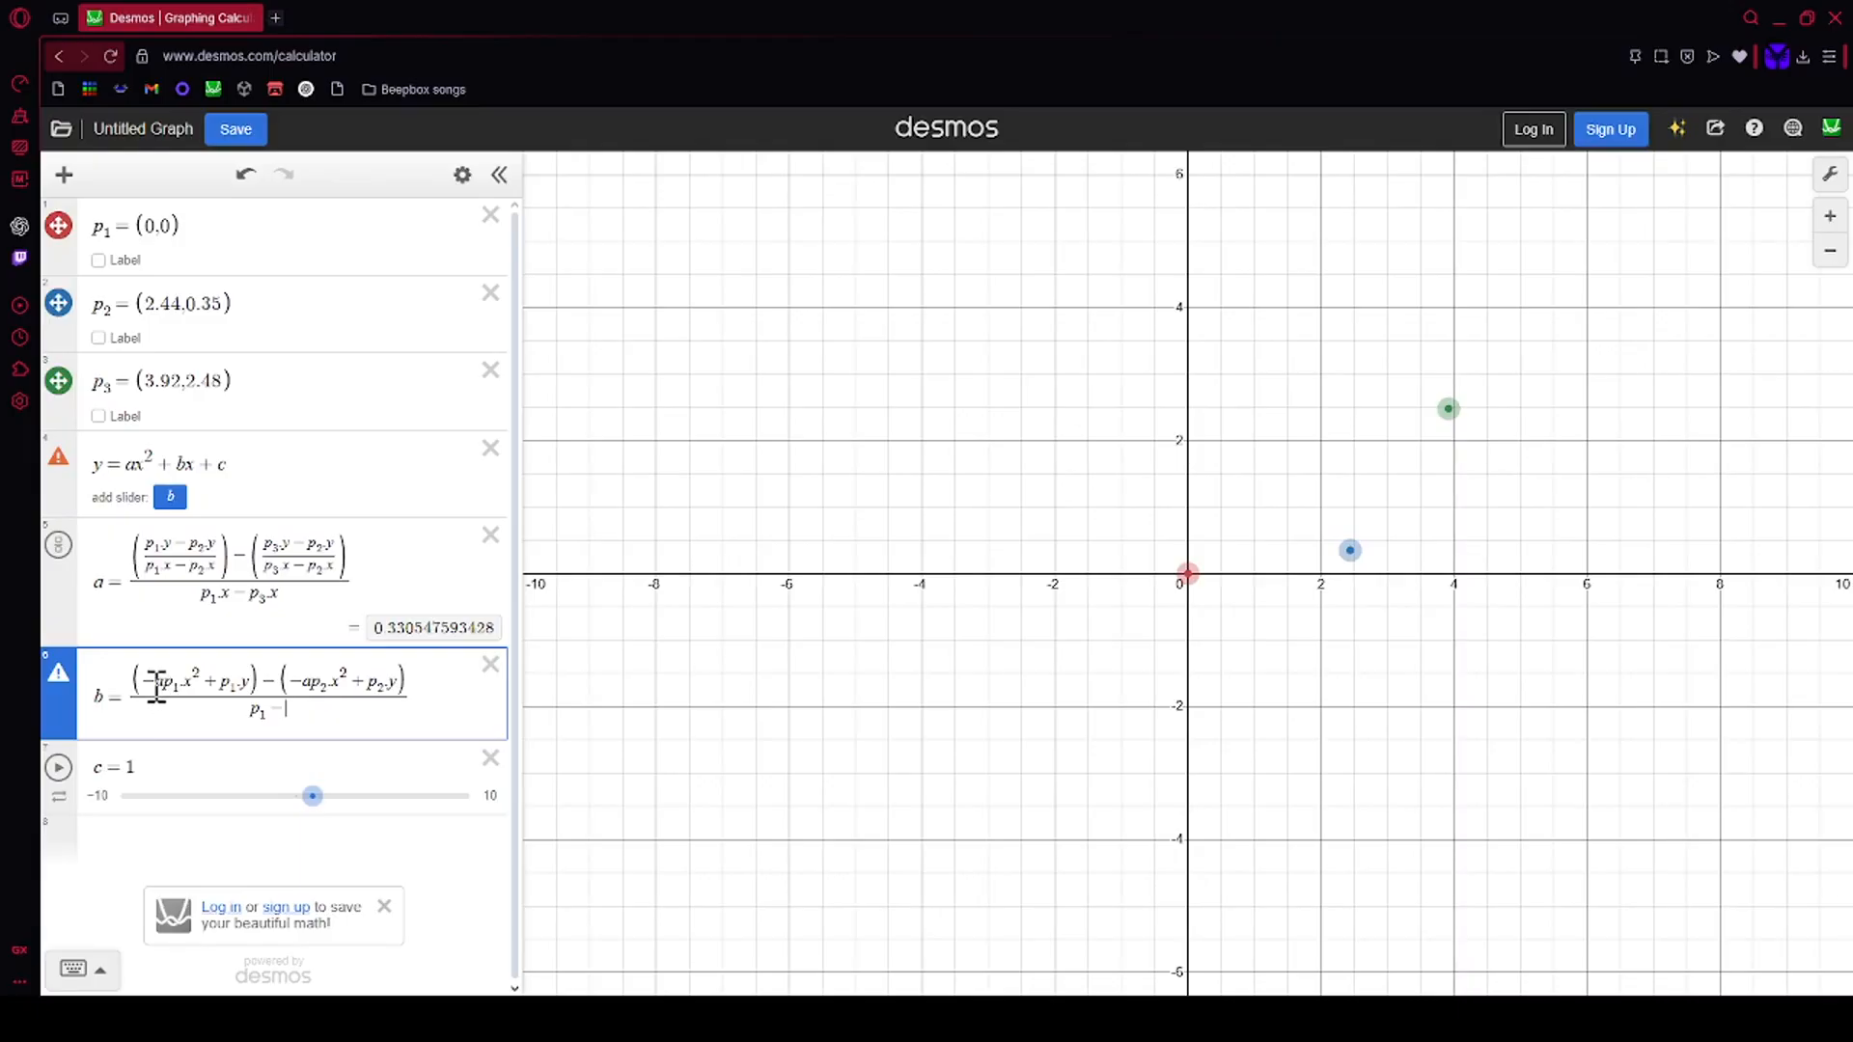
text(p_2)
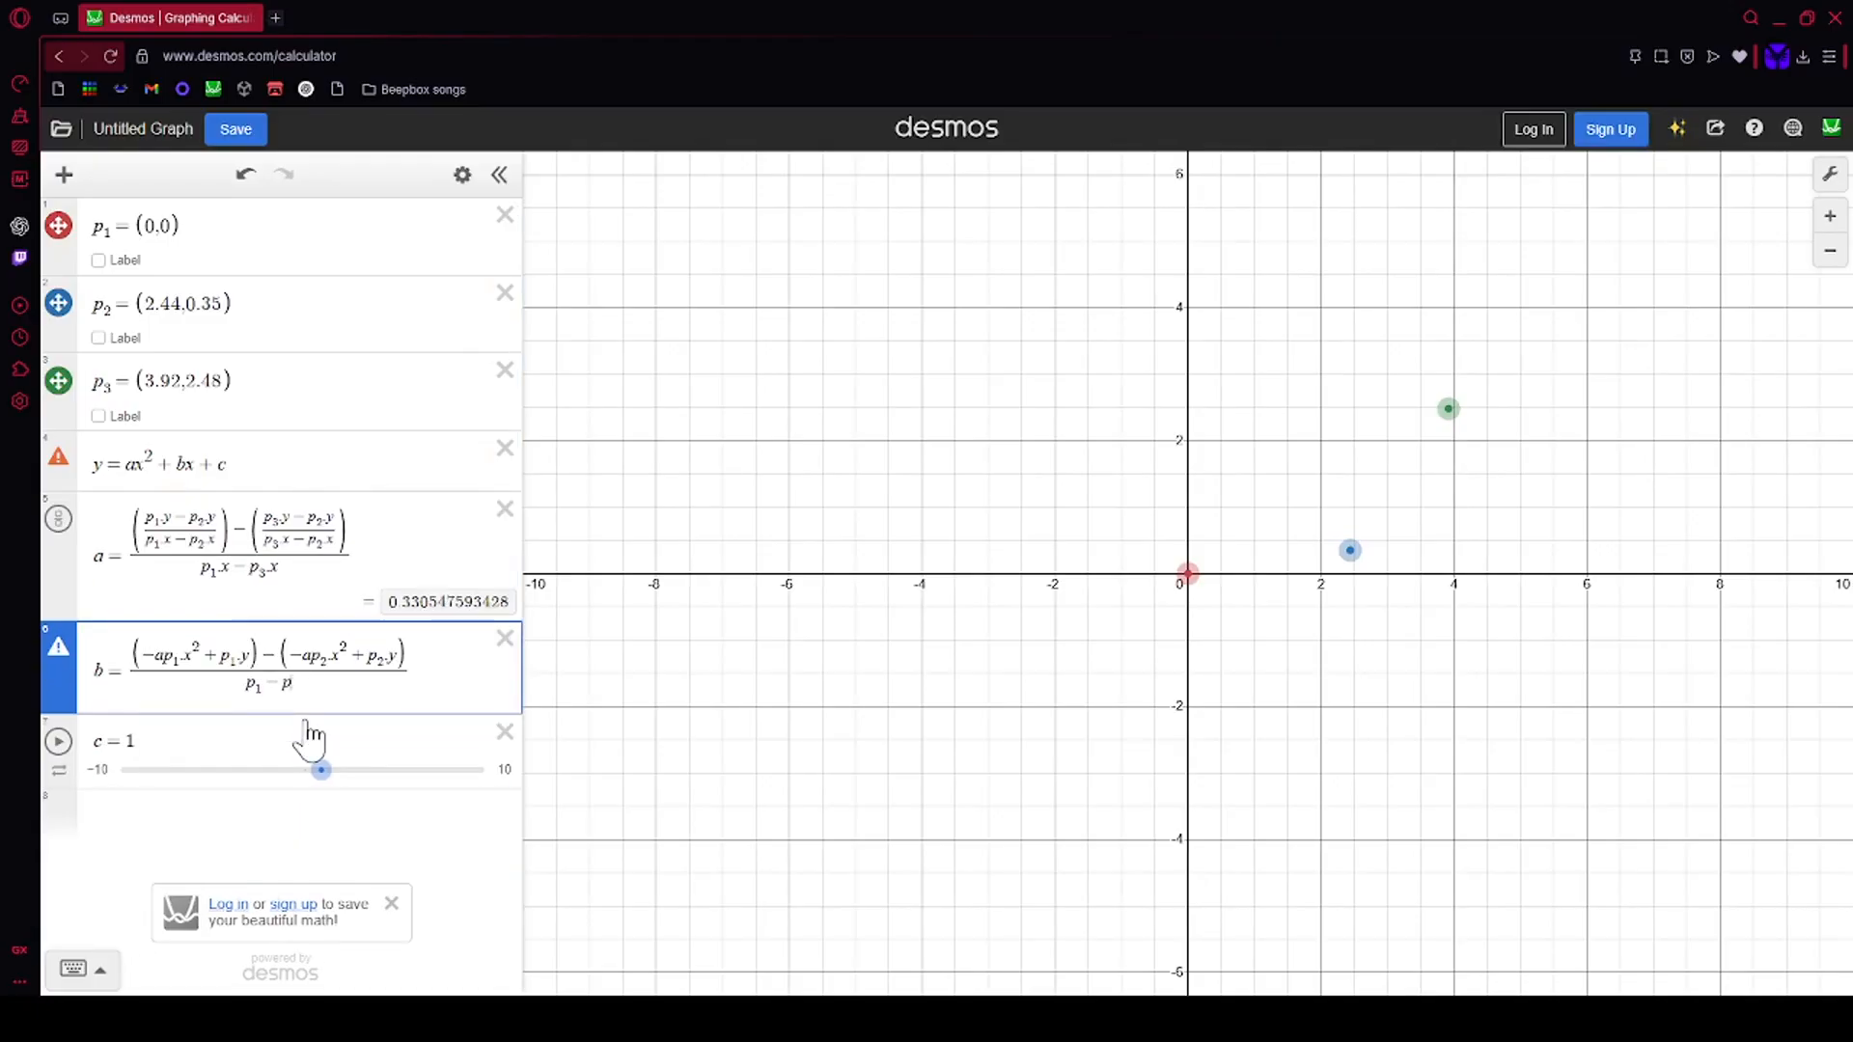
text(.x)
key(Left)
key(Left)
key(Left)
key(Left)
key(Left)
text(.x)
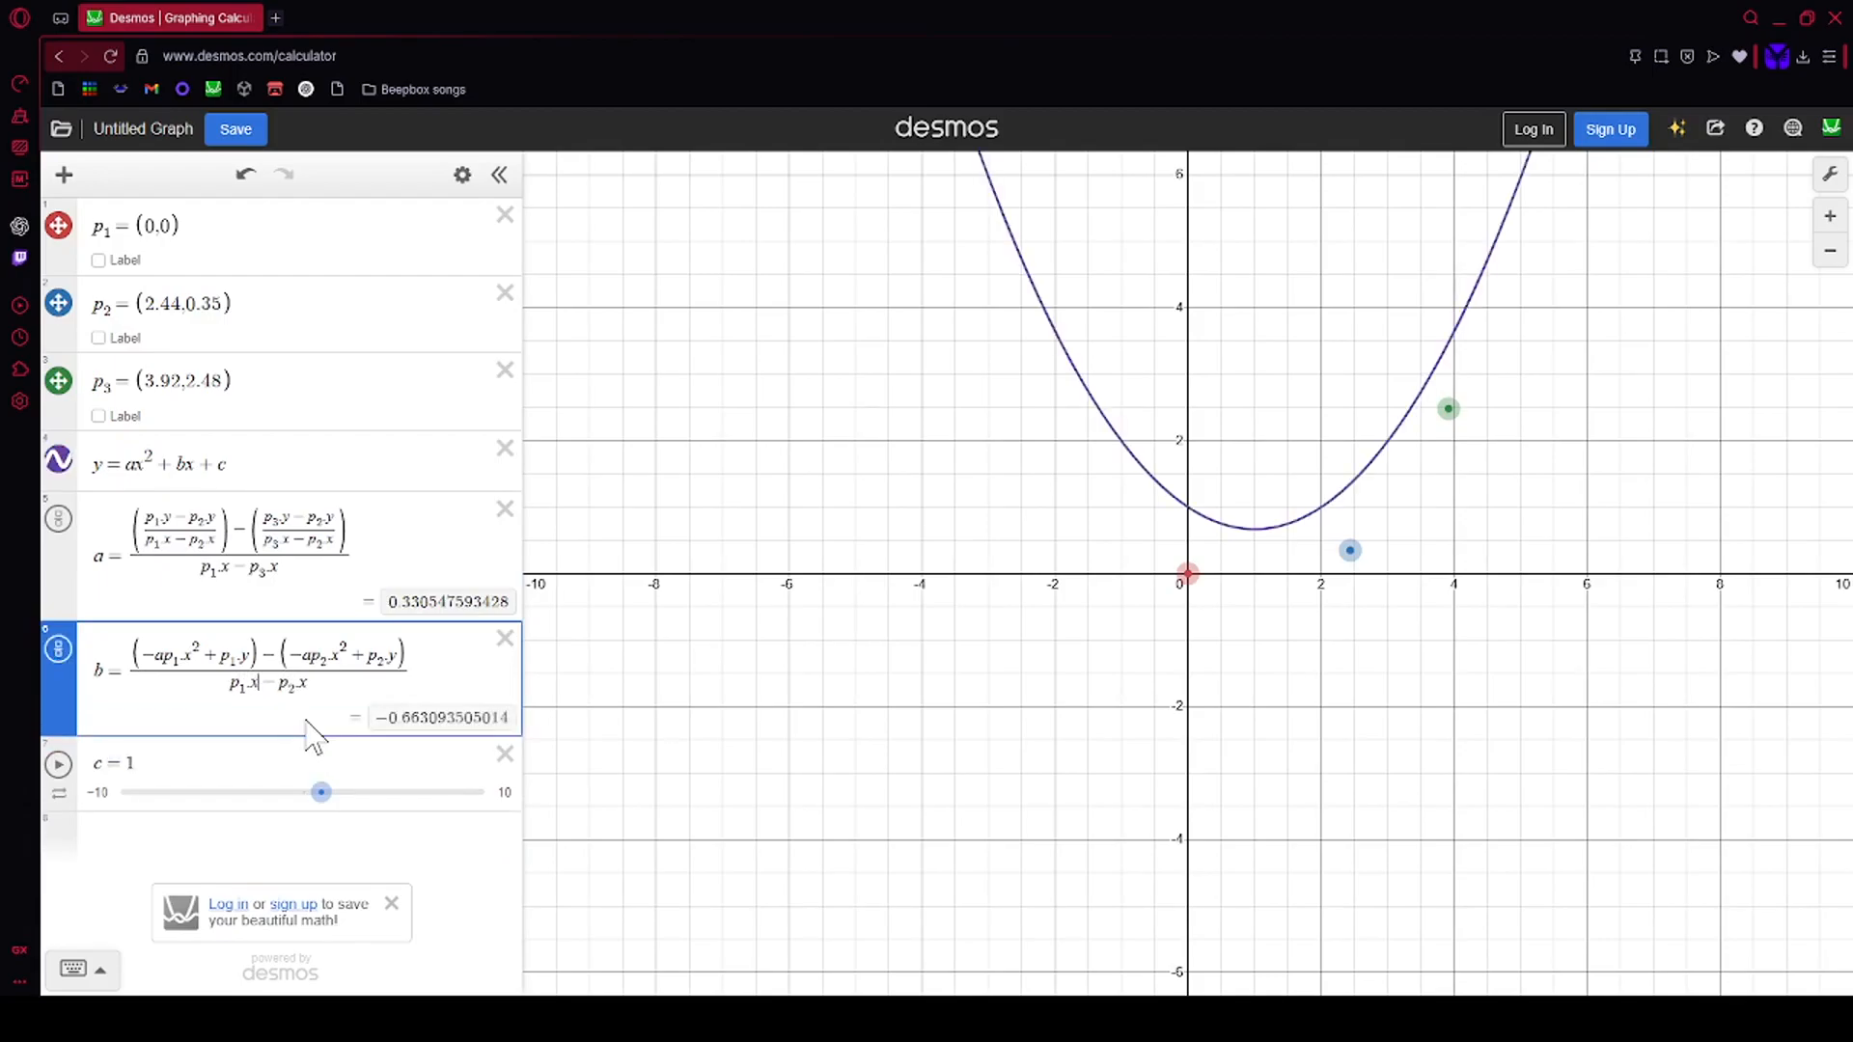
Step: Move point p₁ to about (2.93, 1.13) and point p₂ to about (1.61, 0.65) on the graph
click(206, 758)
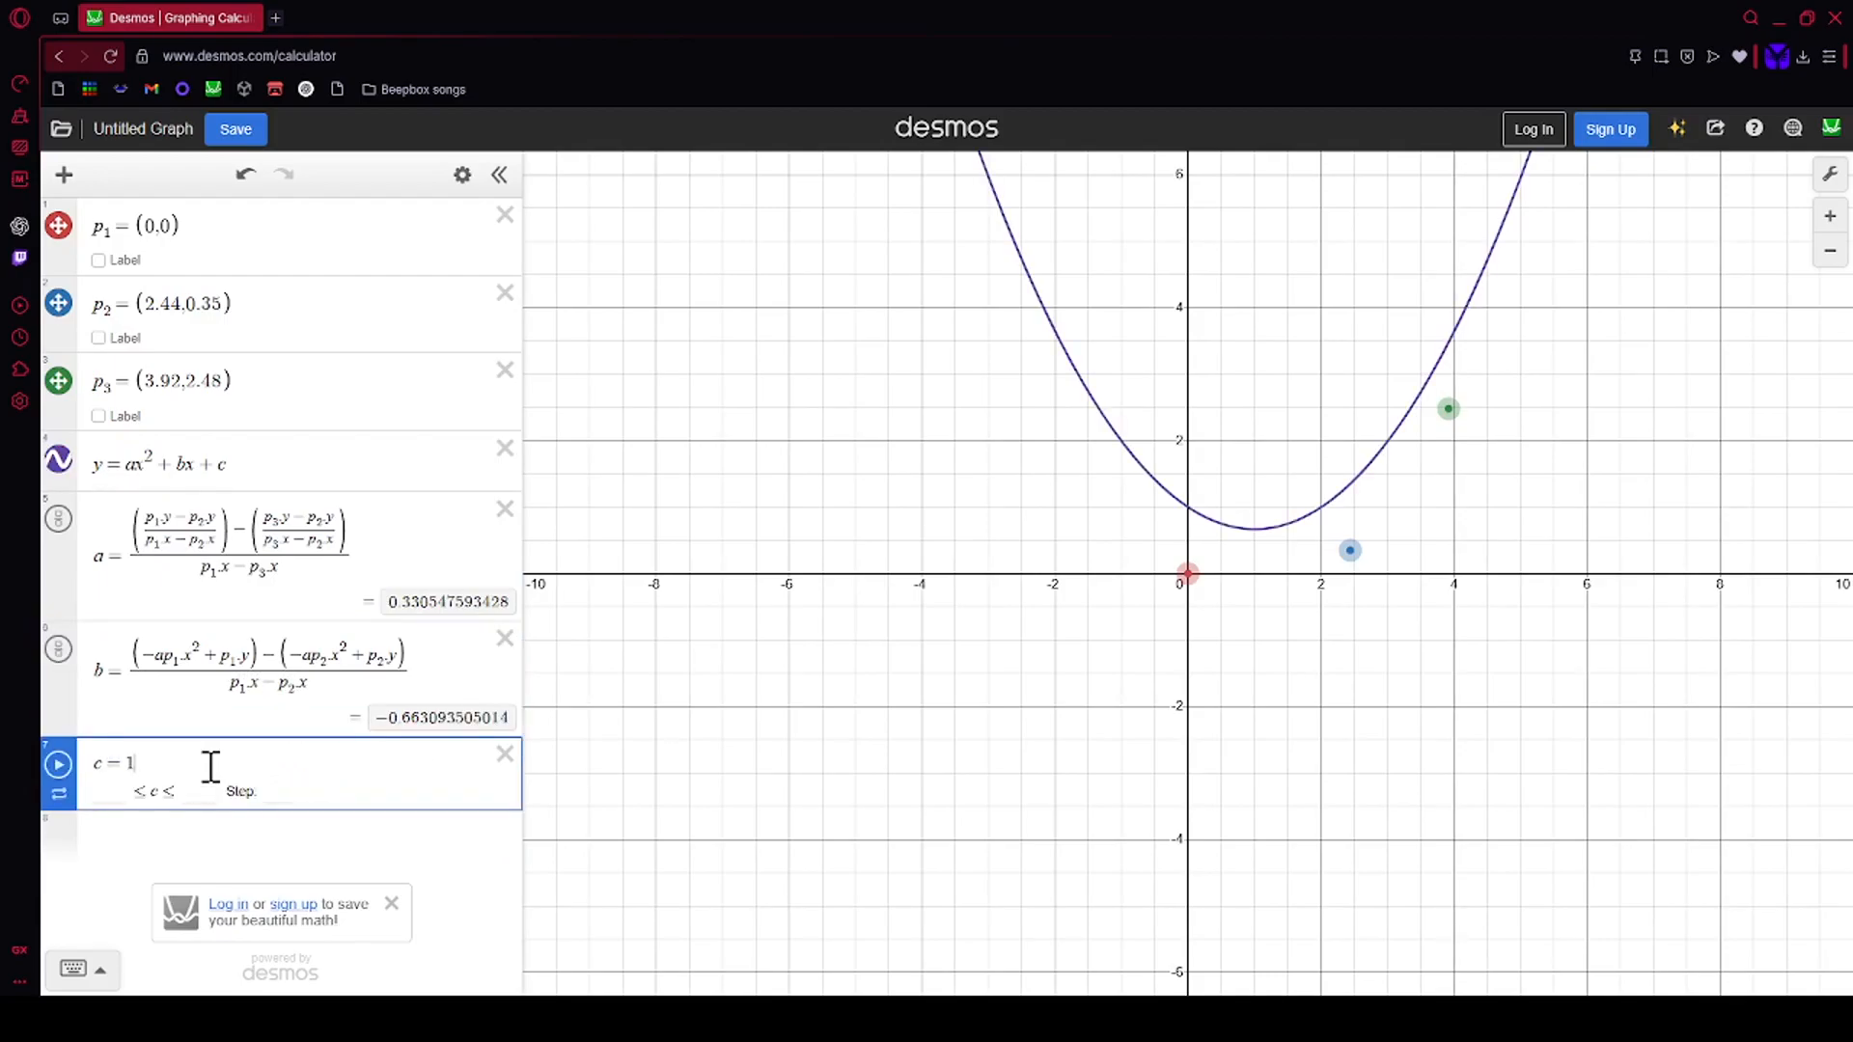
drag(1187, 573, 1399, 495)
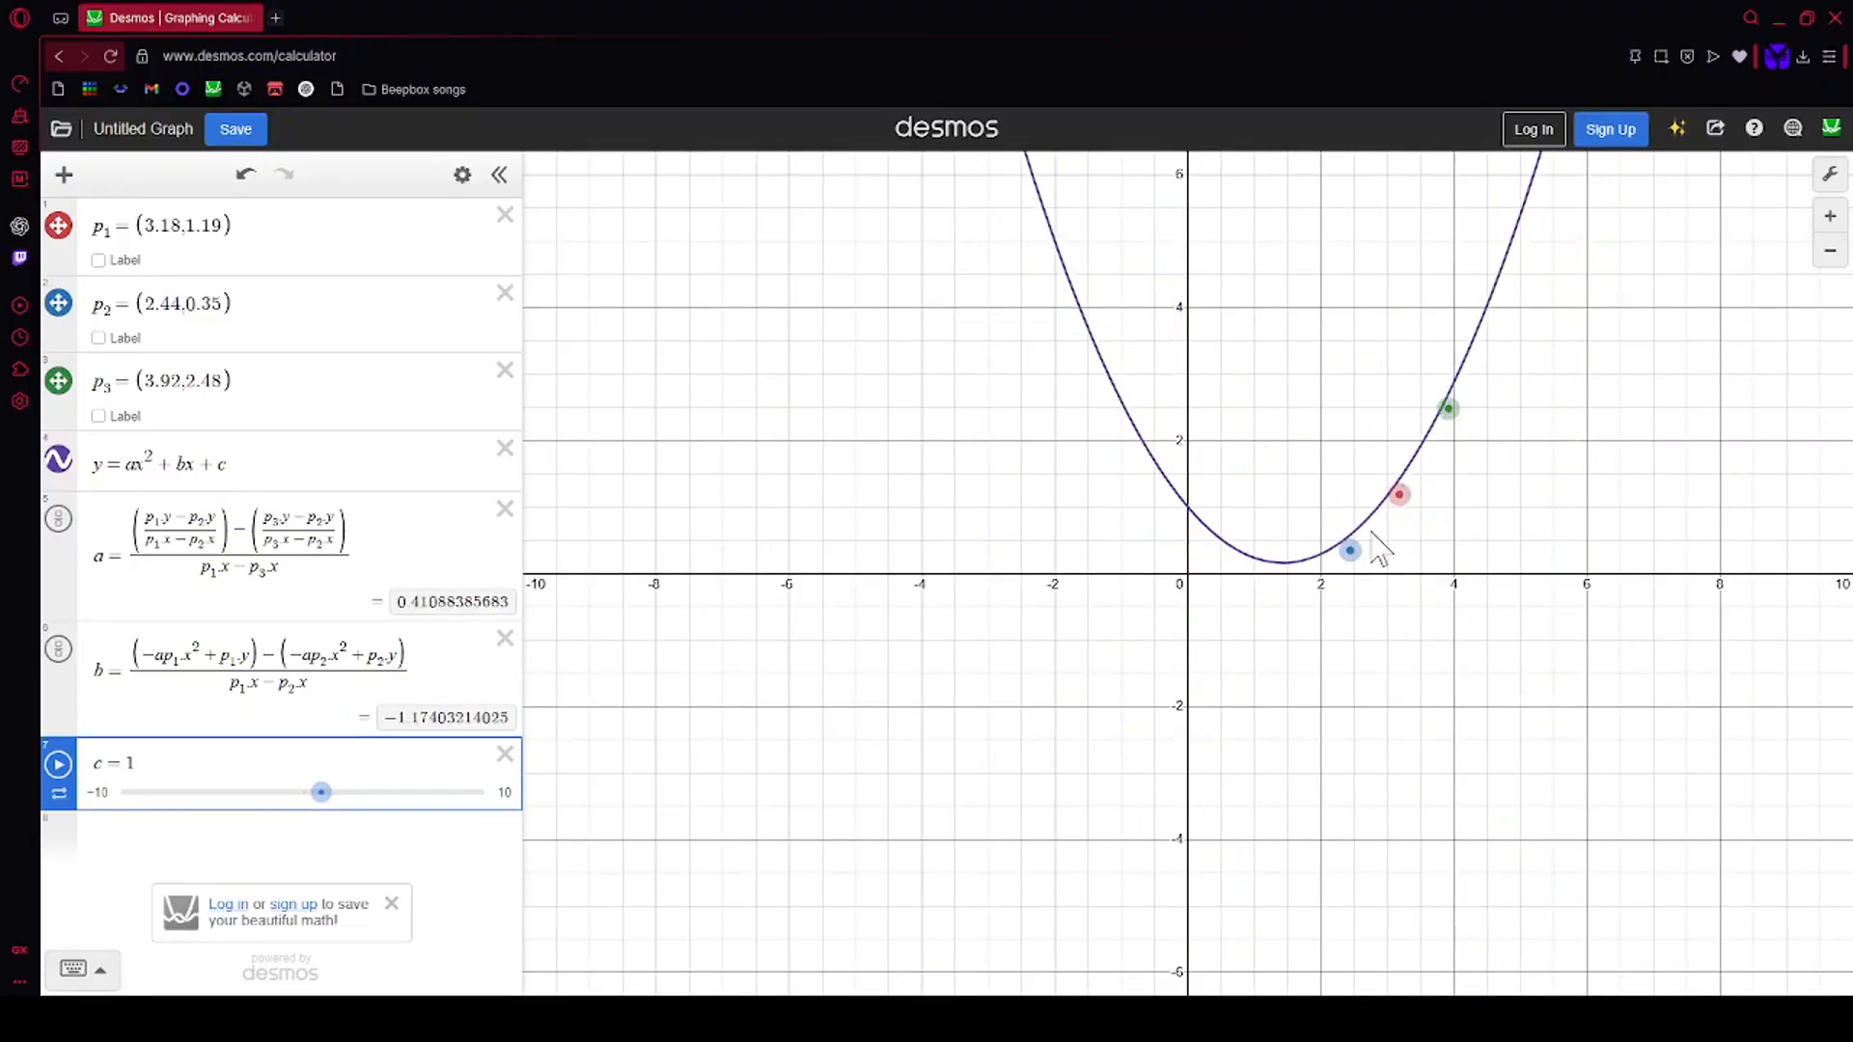
drag(1351, 552, 1153, 526)
Step: Replace the value of c with the term −a·p₁.x²
click(167, 764)
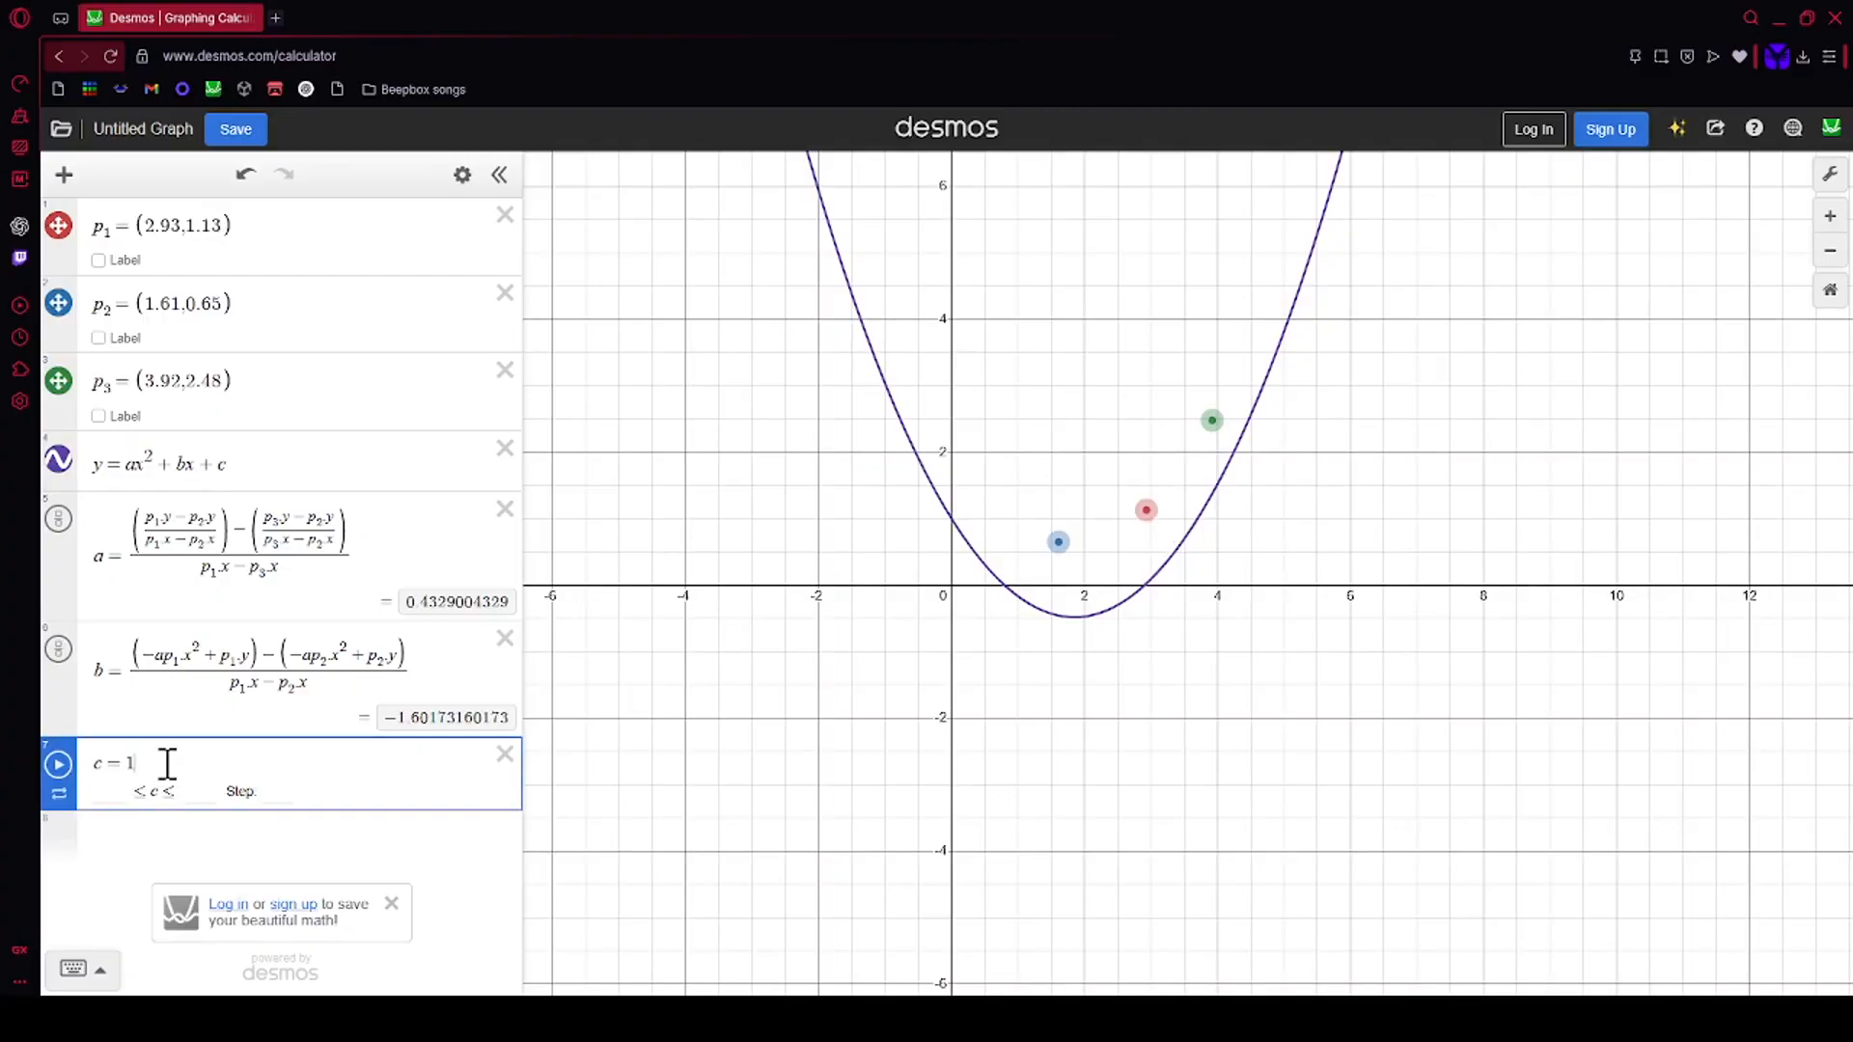
key(BackSpace)
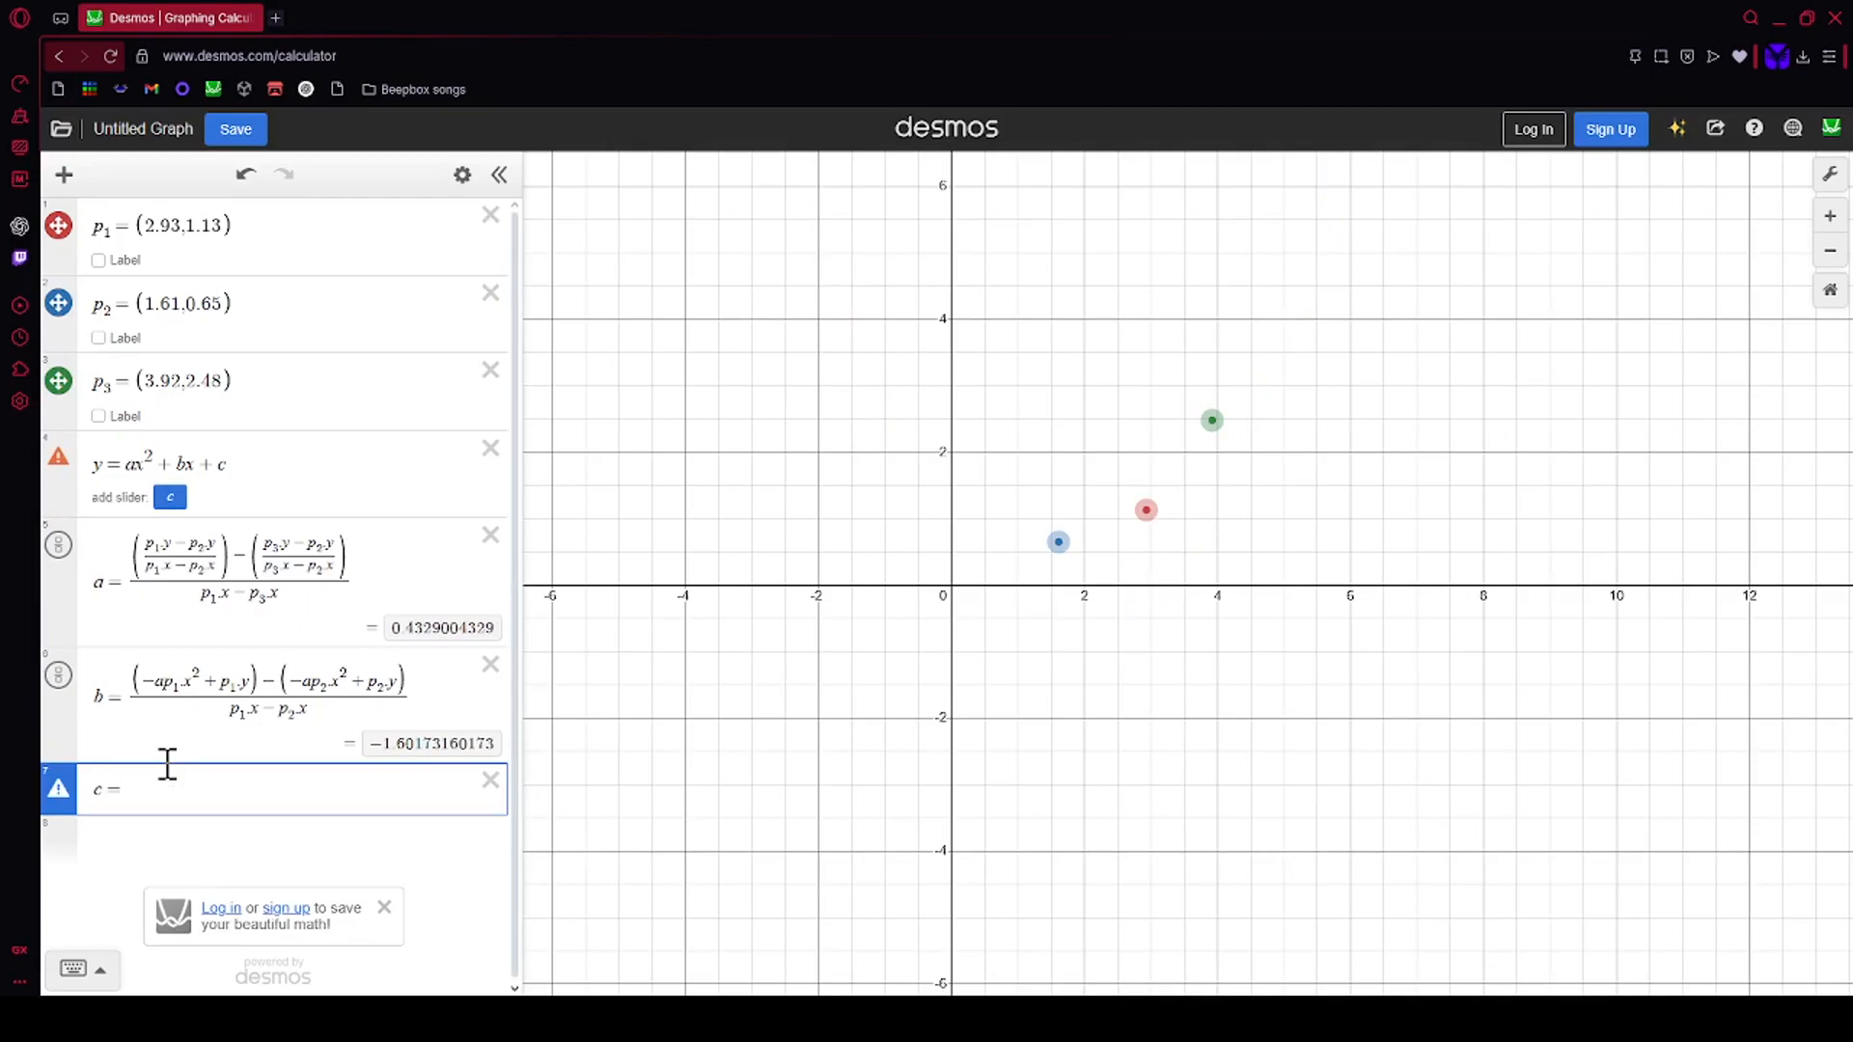
text(a)
key(BackSpace)
text(ap_1.x^2)
key(BackSpace)
text(2)
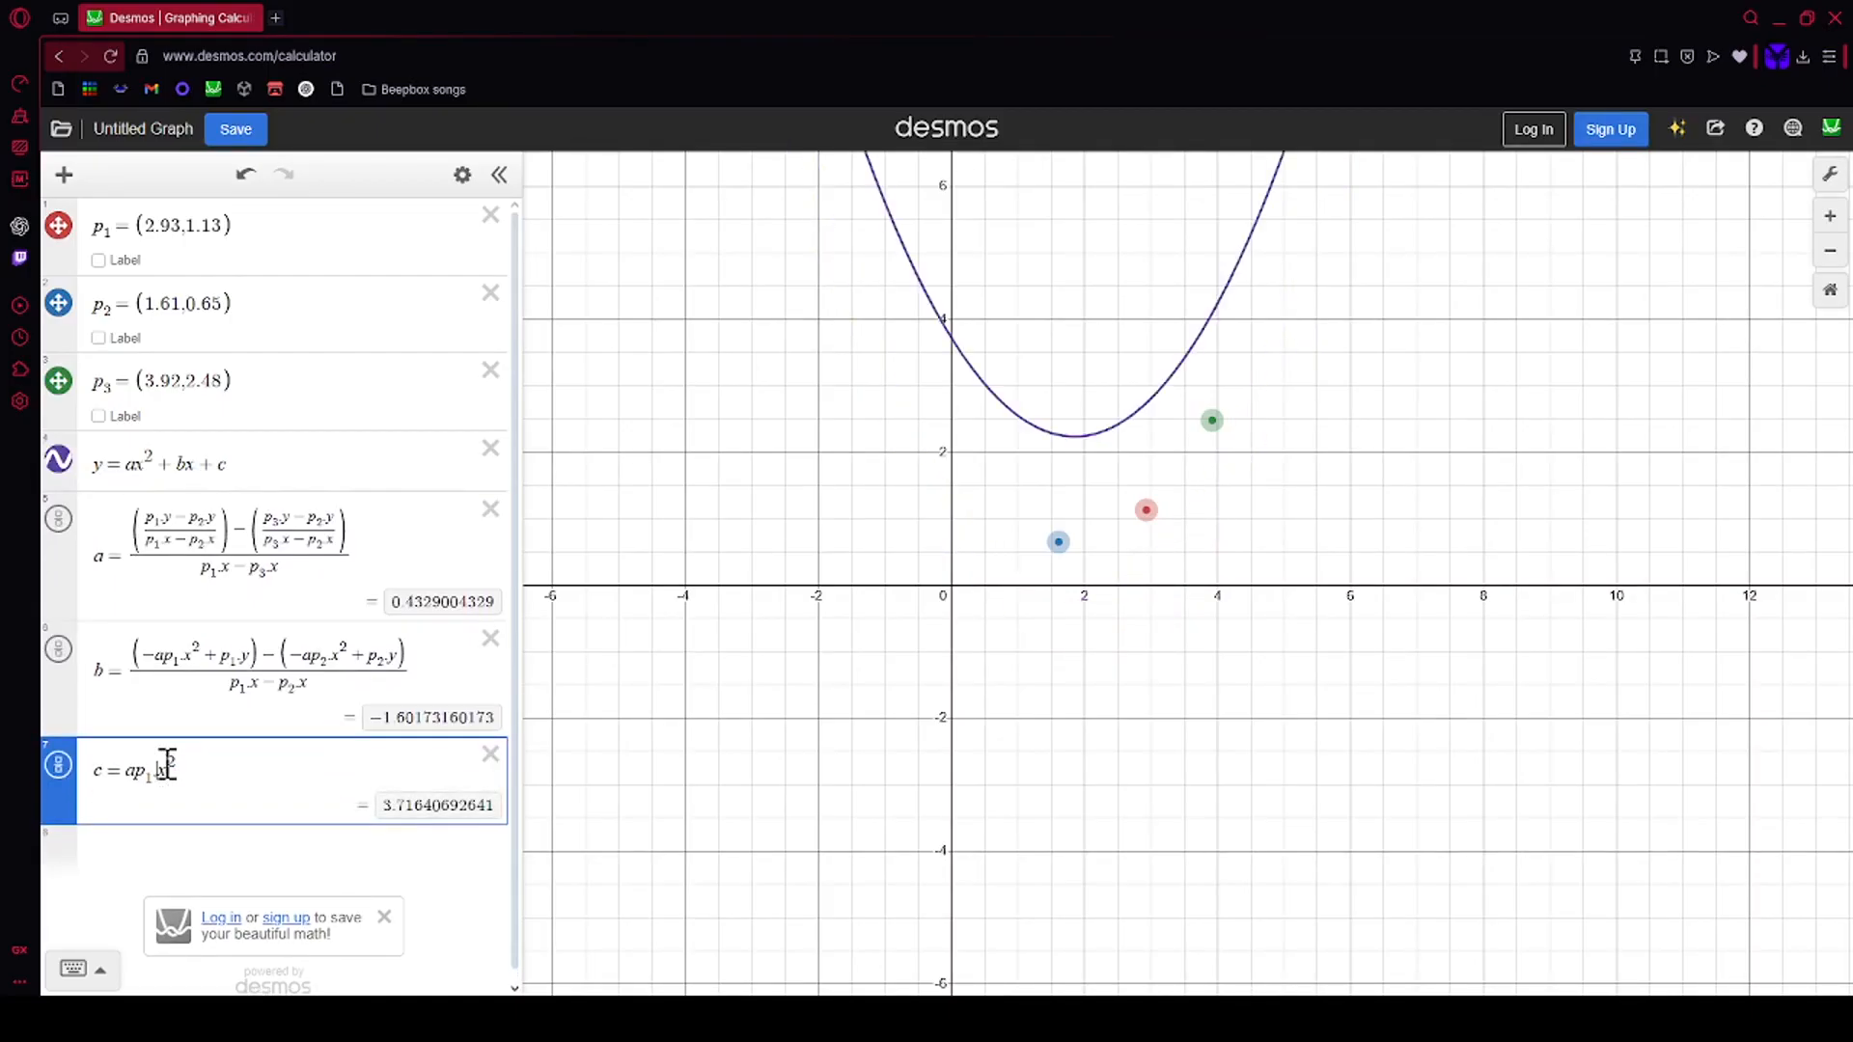
text(-)
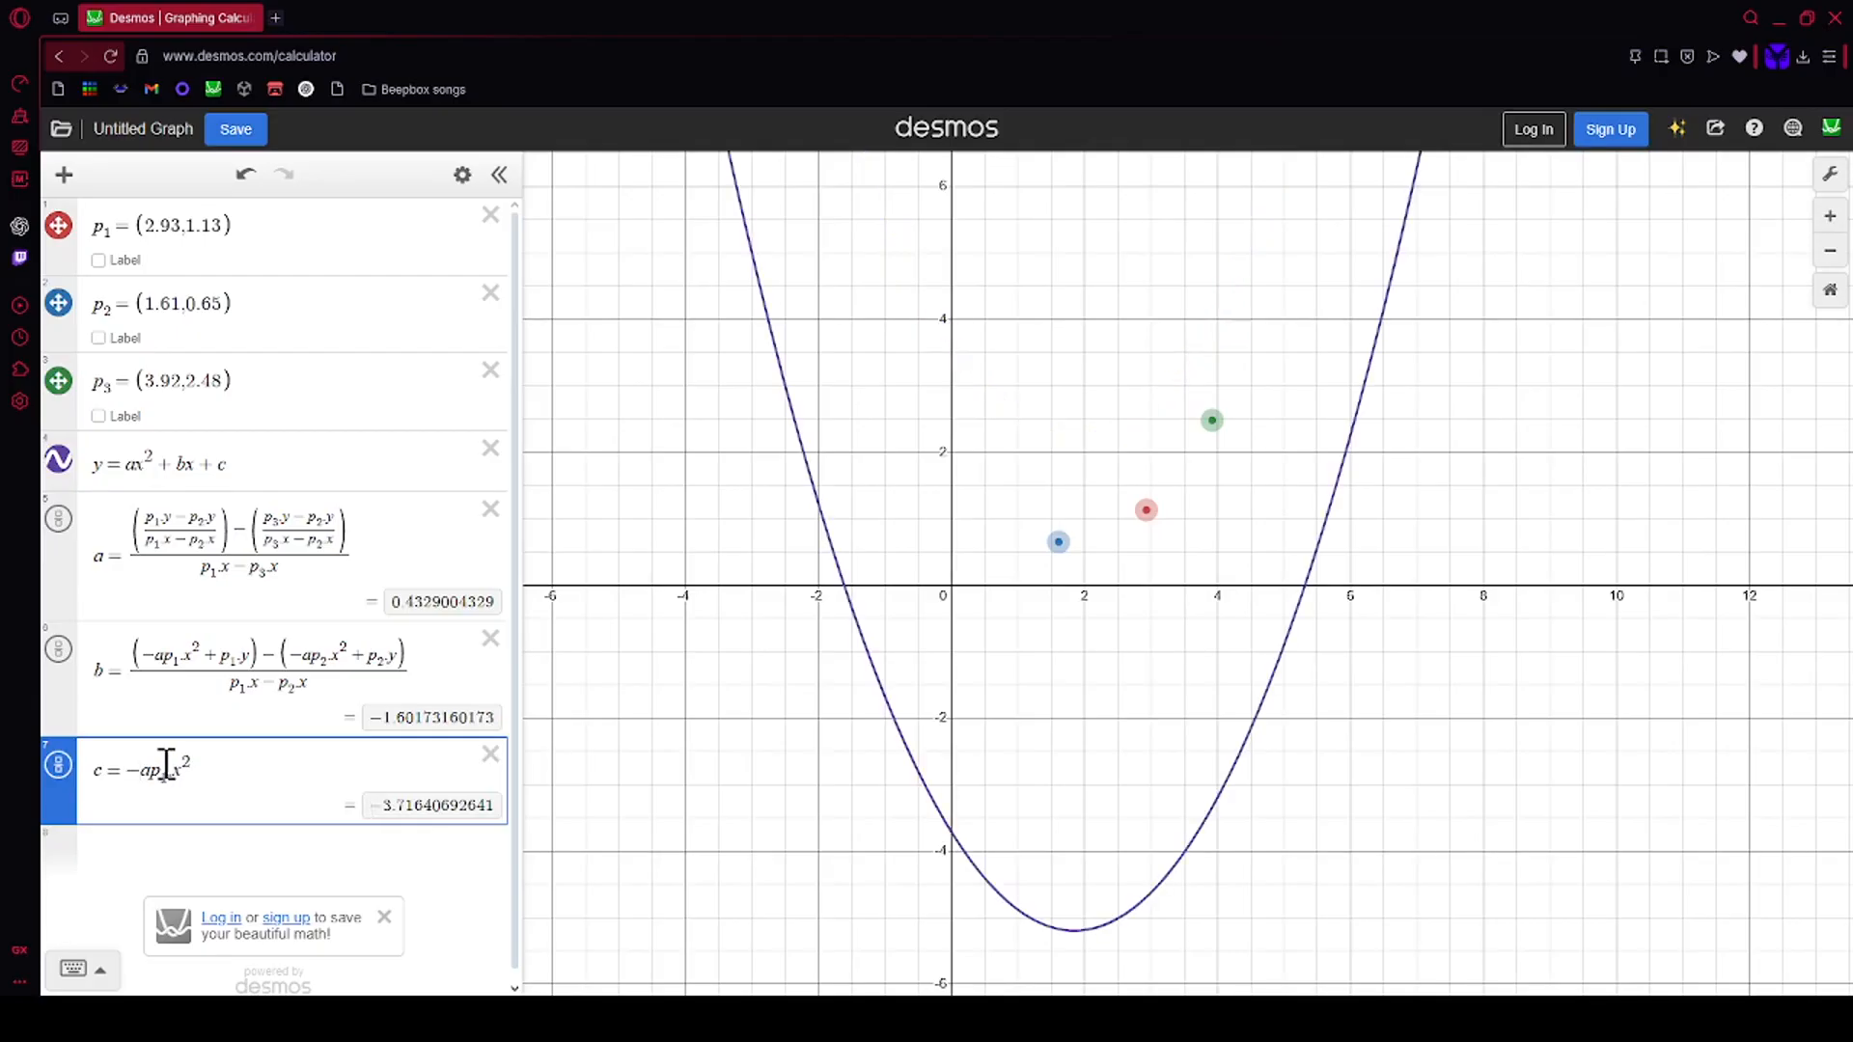
Step: Add p₁.y before and − b·p₁.x after the term in c, giving c = p₁.y − a·p₁.x² − b·p₁.x
click(131, 769)
text(p1.y)
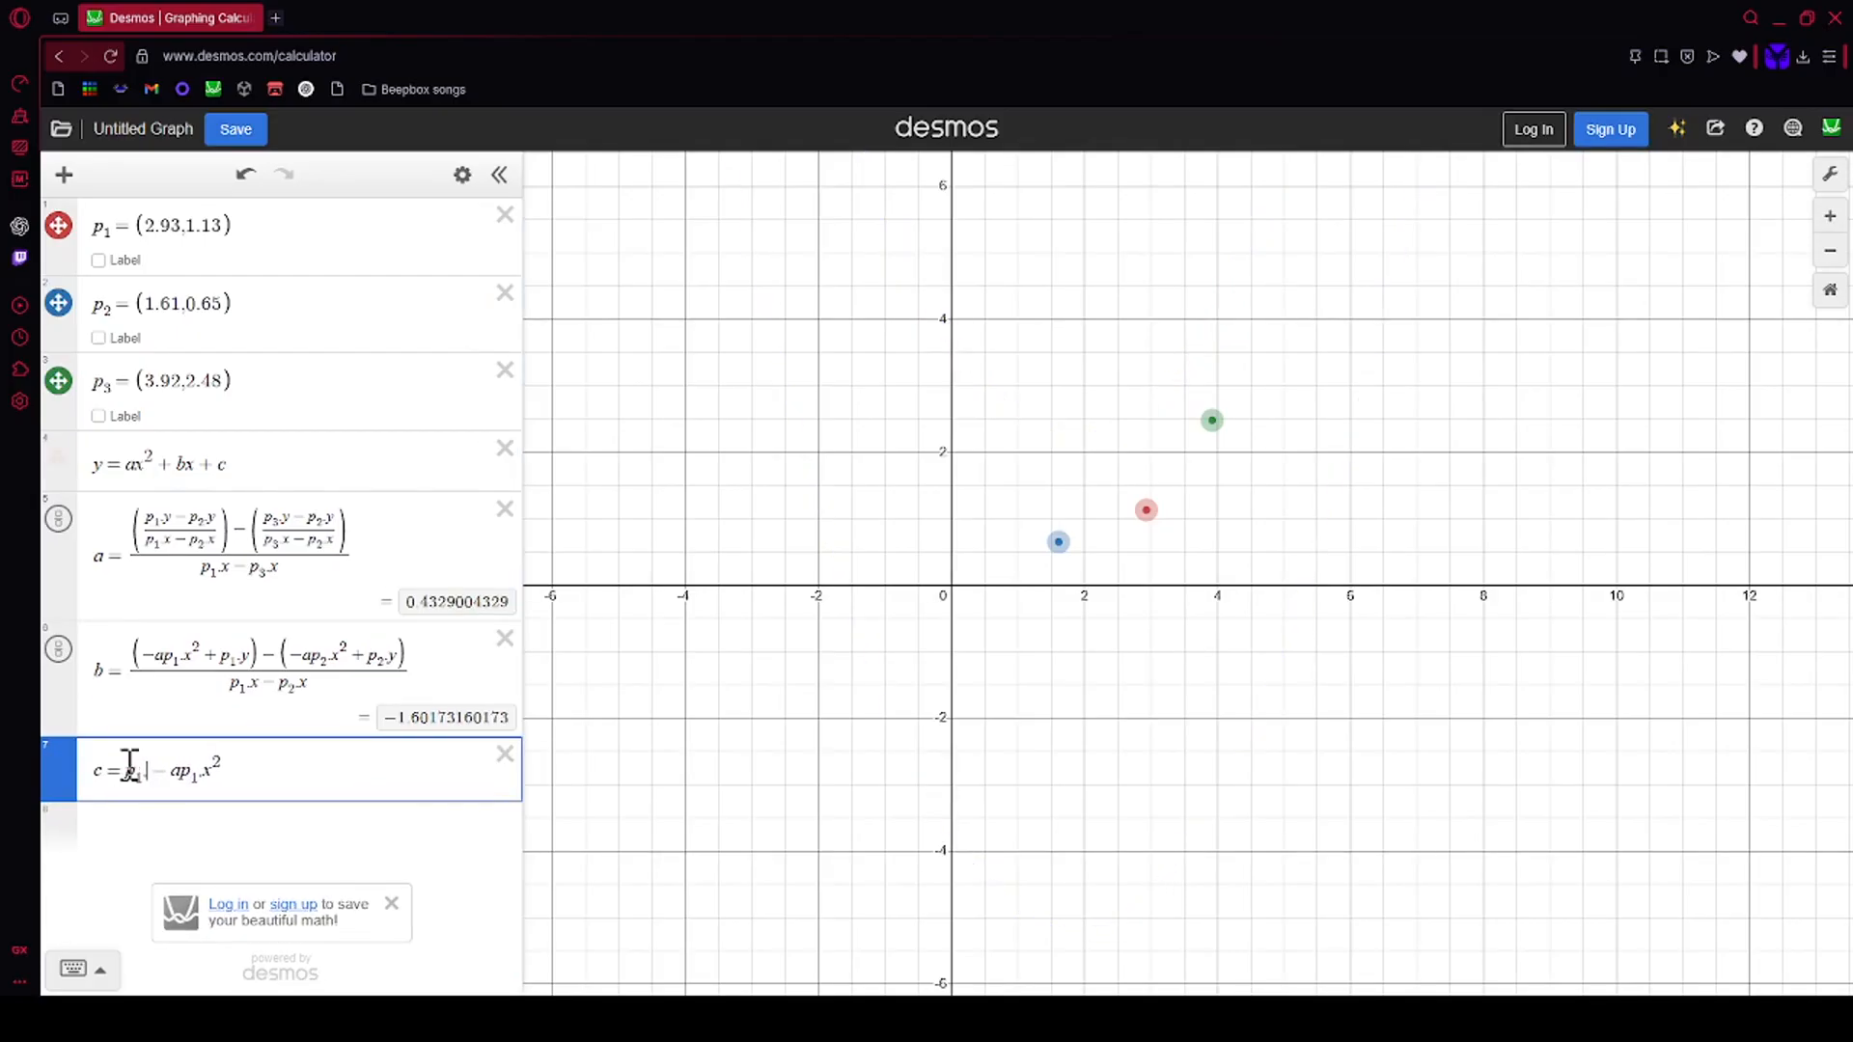
click(249, 780)
text(-p)
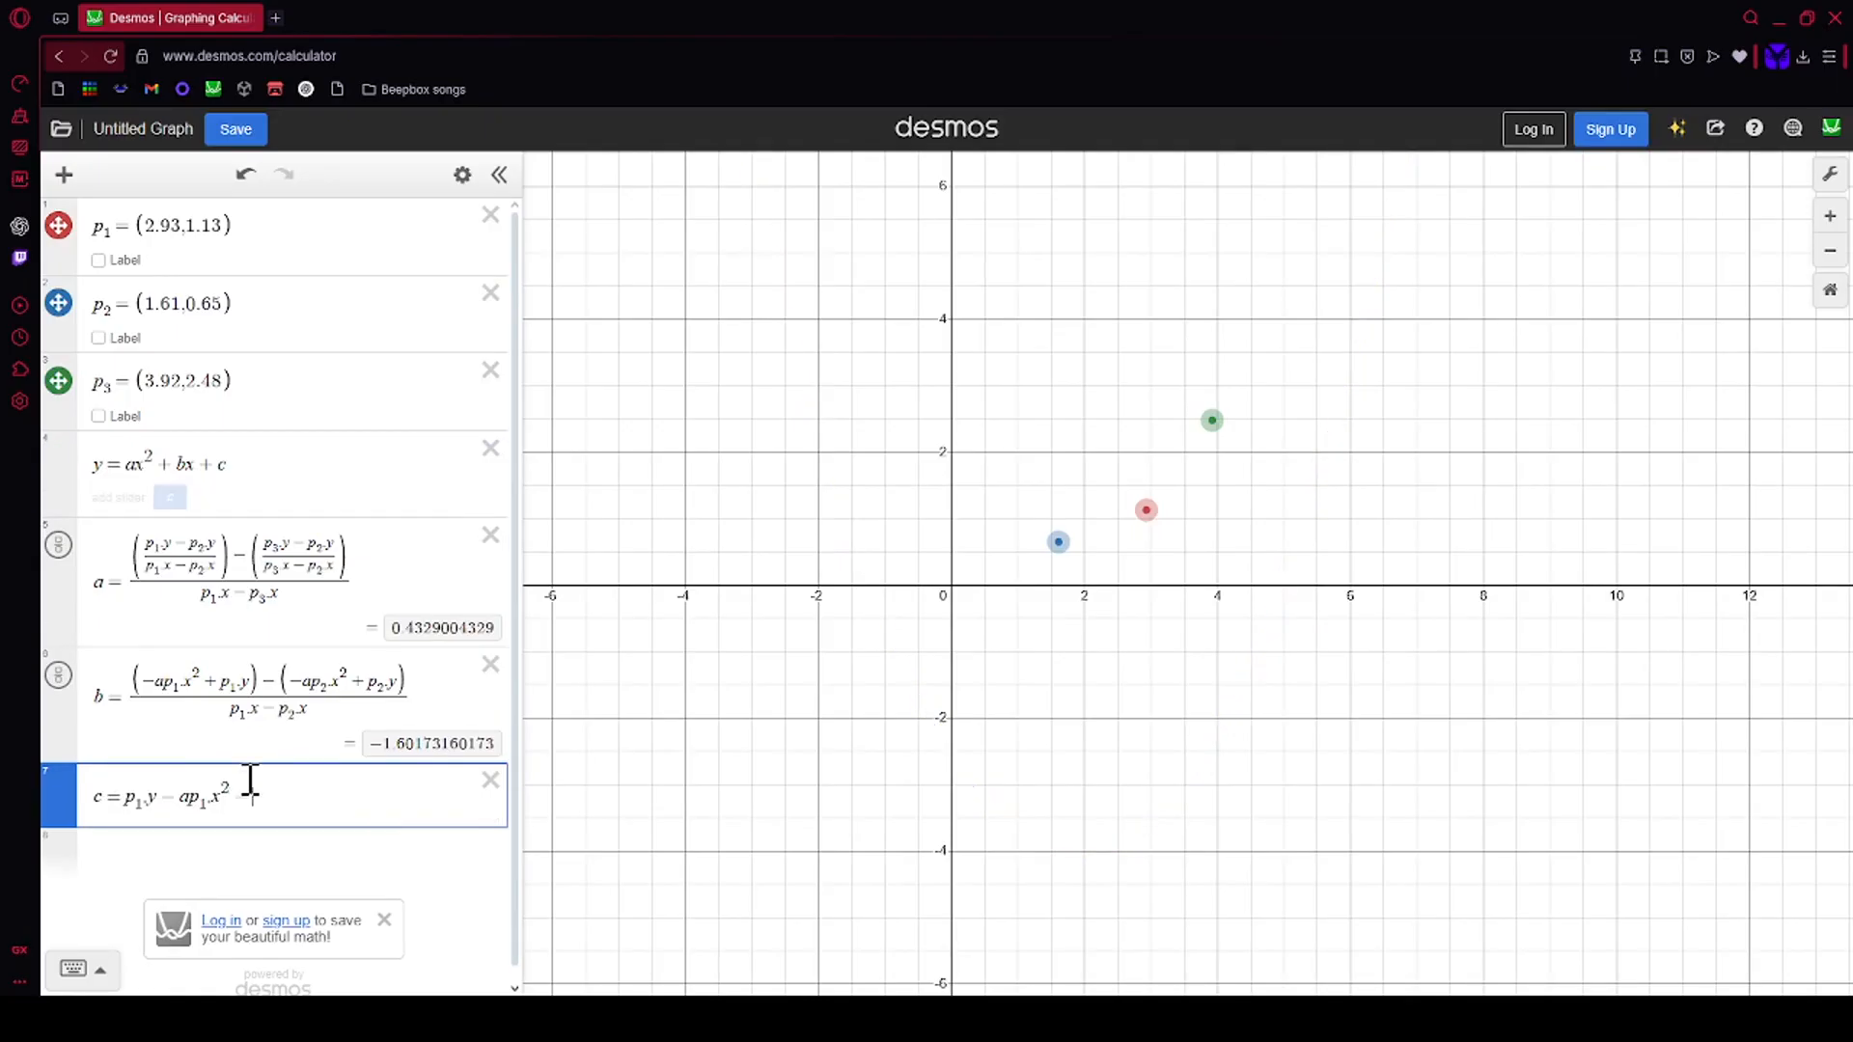
text(1.x)
key(Return)
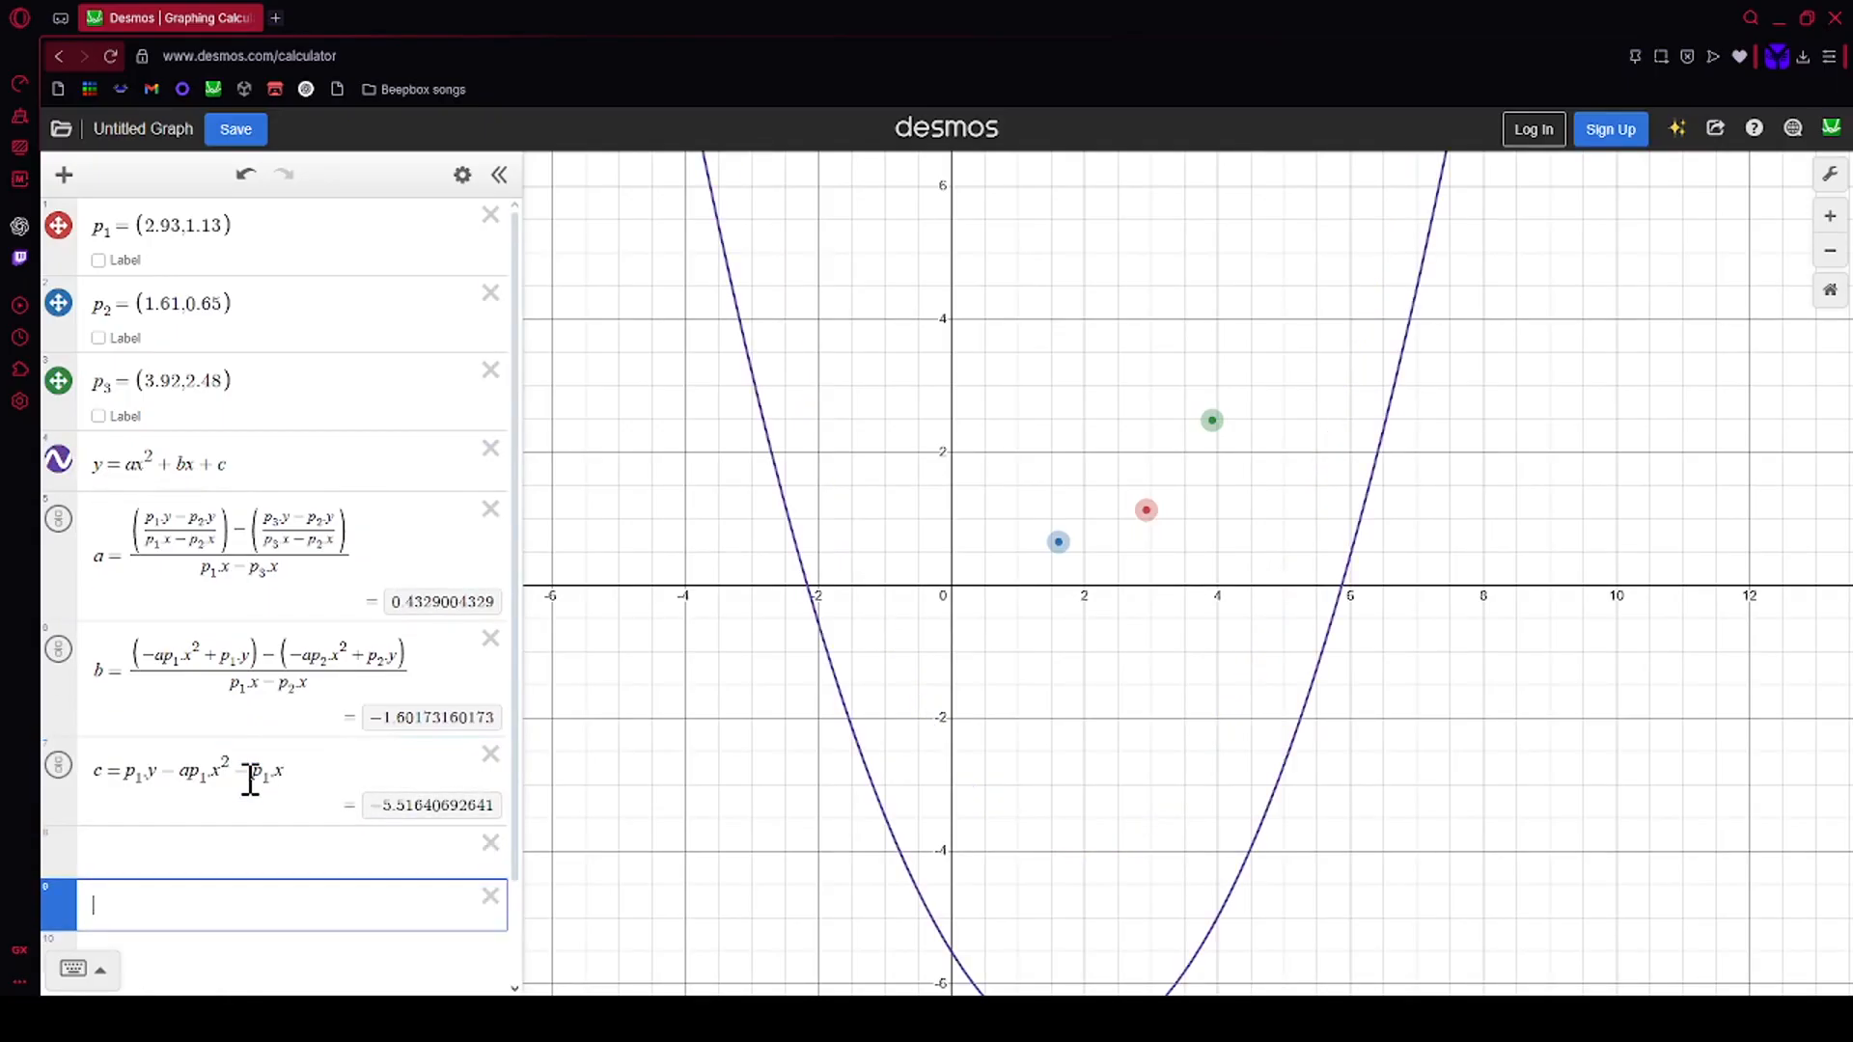
click(244, 772)
text(b)
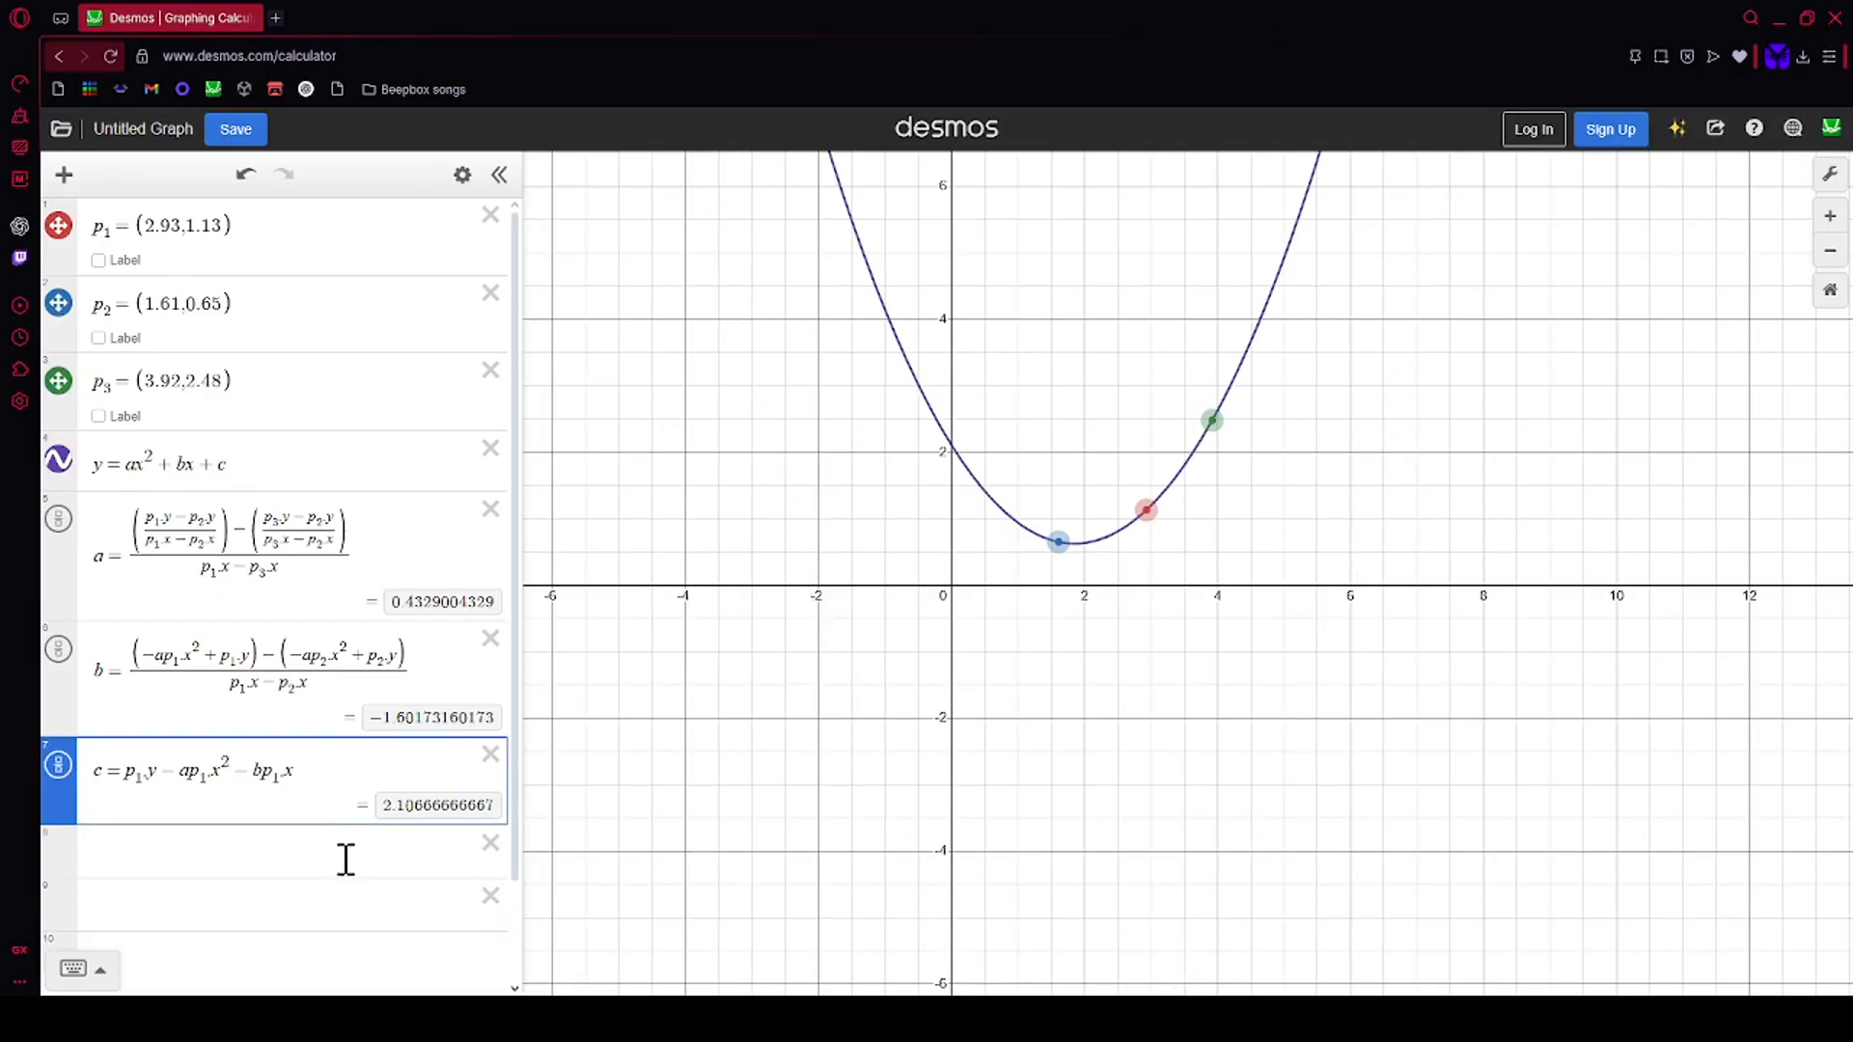
Step: Delete the two empty expressions below c and move point p₁ slightly on the graph to test the parabola
click(483, 889)
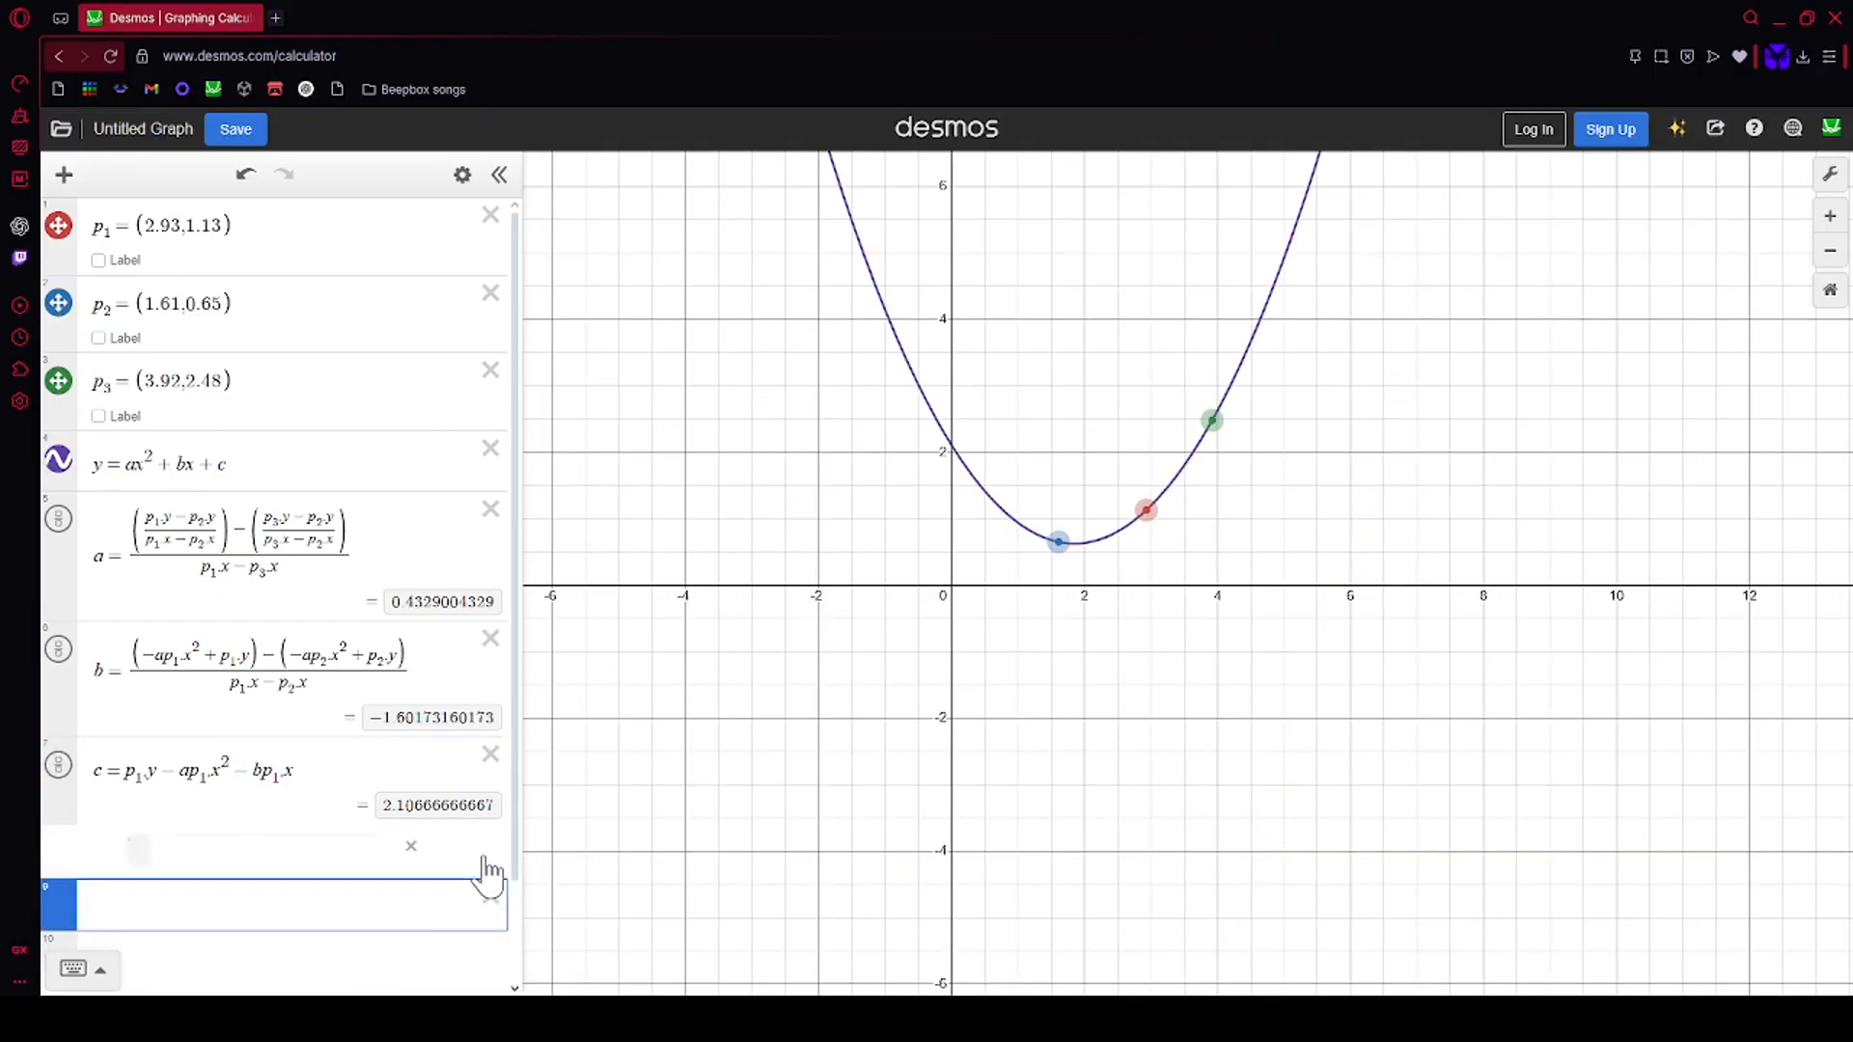
key(BackSpace)
key(BackSpace)
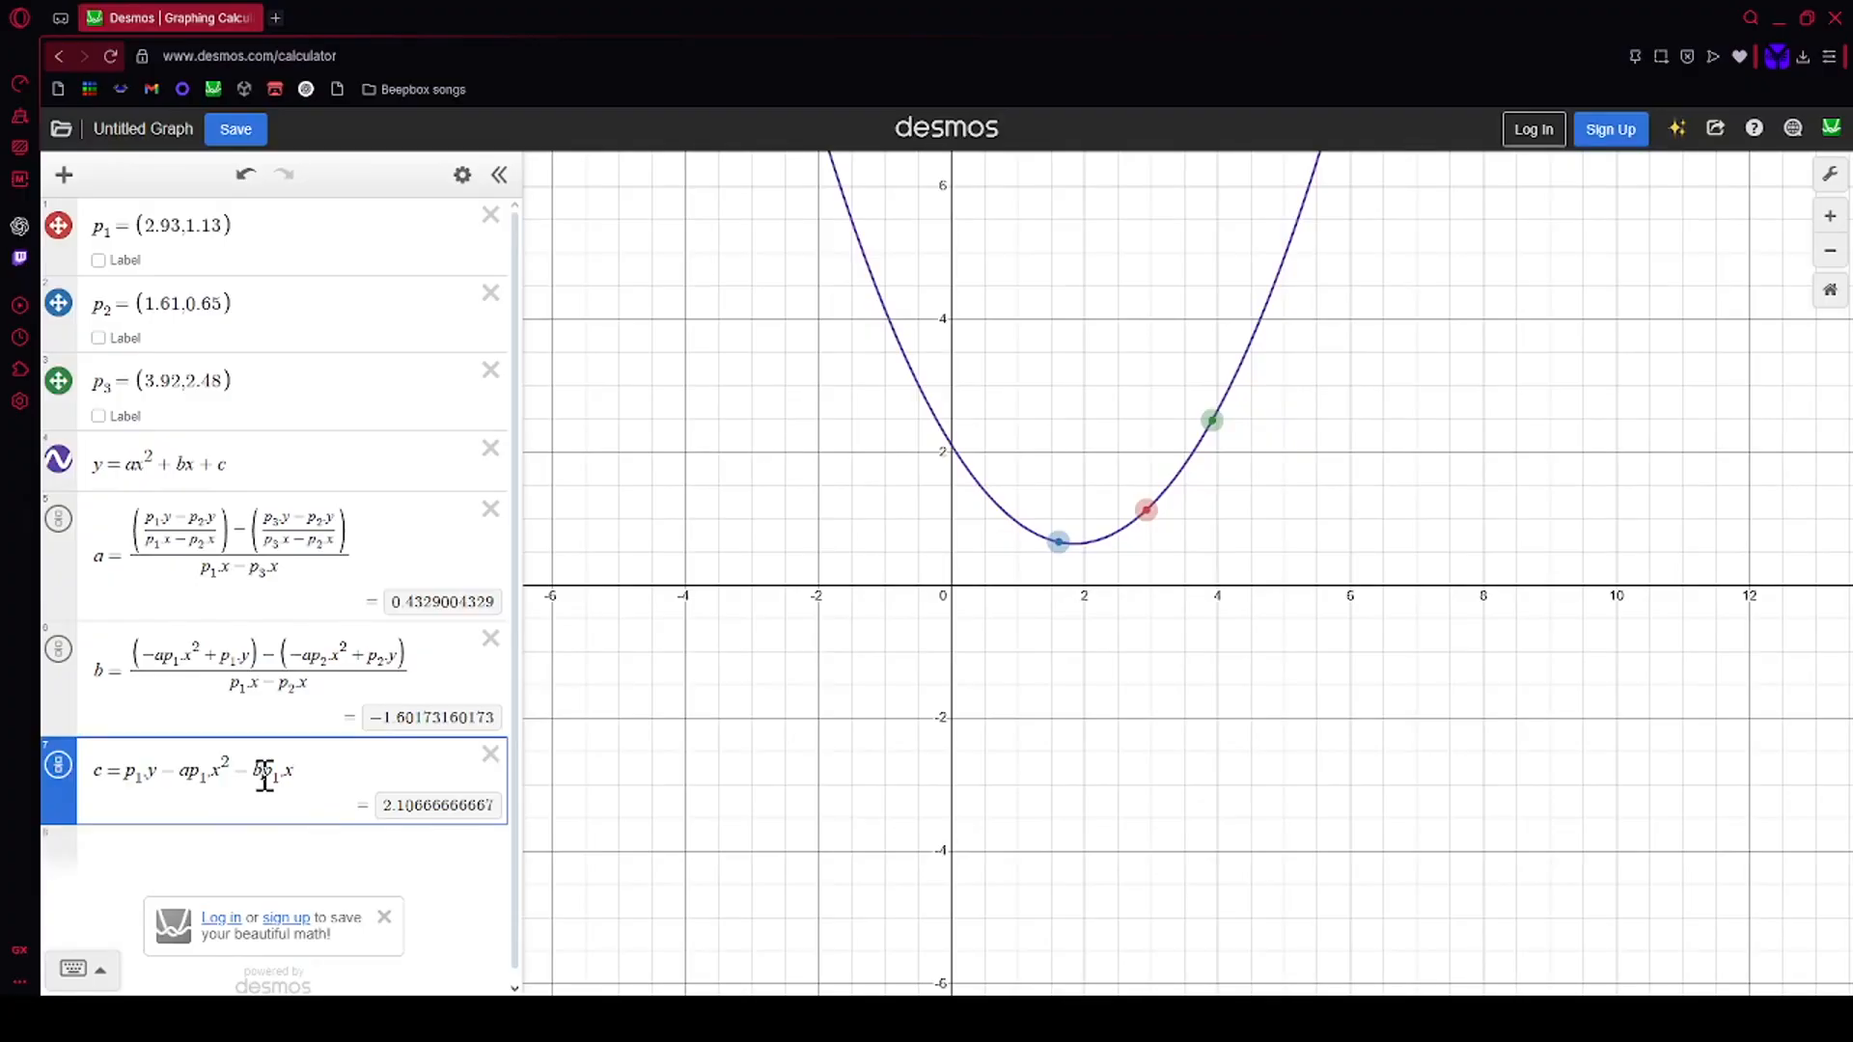
mouse_move(1145, 511)
mouse_down()
mouse_move(1091, 471)
mouse_move(1191, 577)
mouse_move(1097, 490)
mouse_move(1119, 399)
mouse_move(1026, 781)
mouse_move(1168, 522)
mouse_move(1140, 508)
mouse_up()
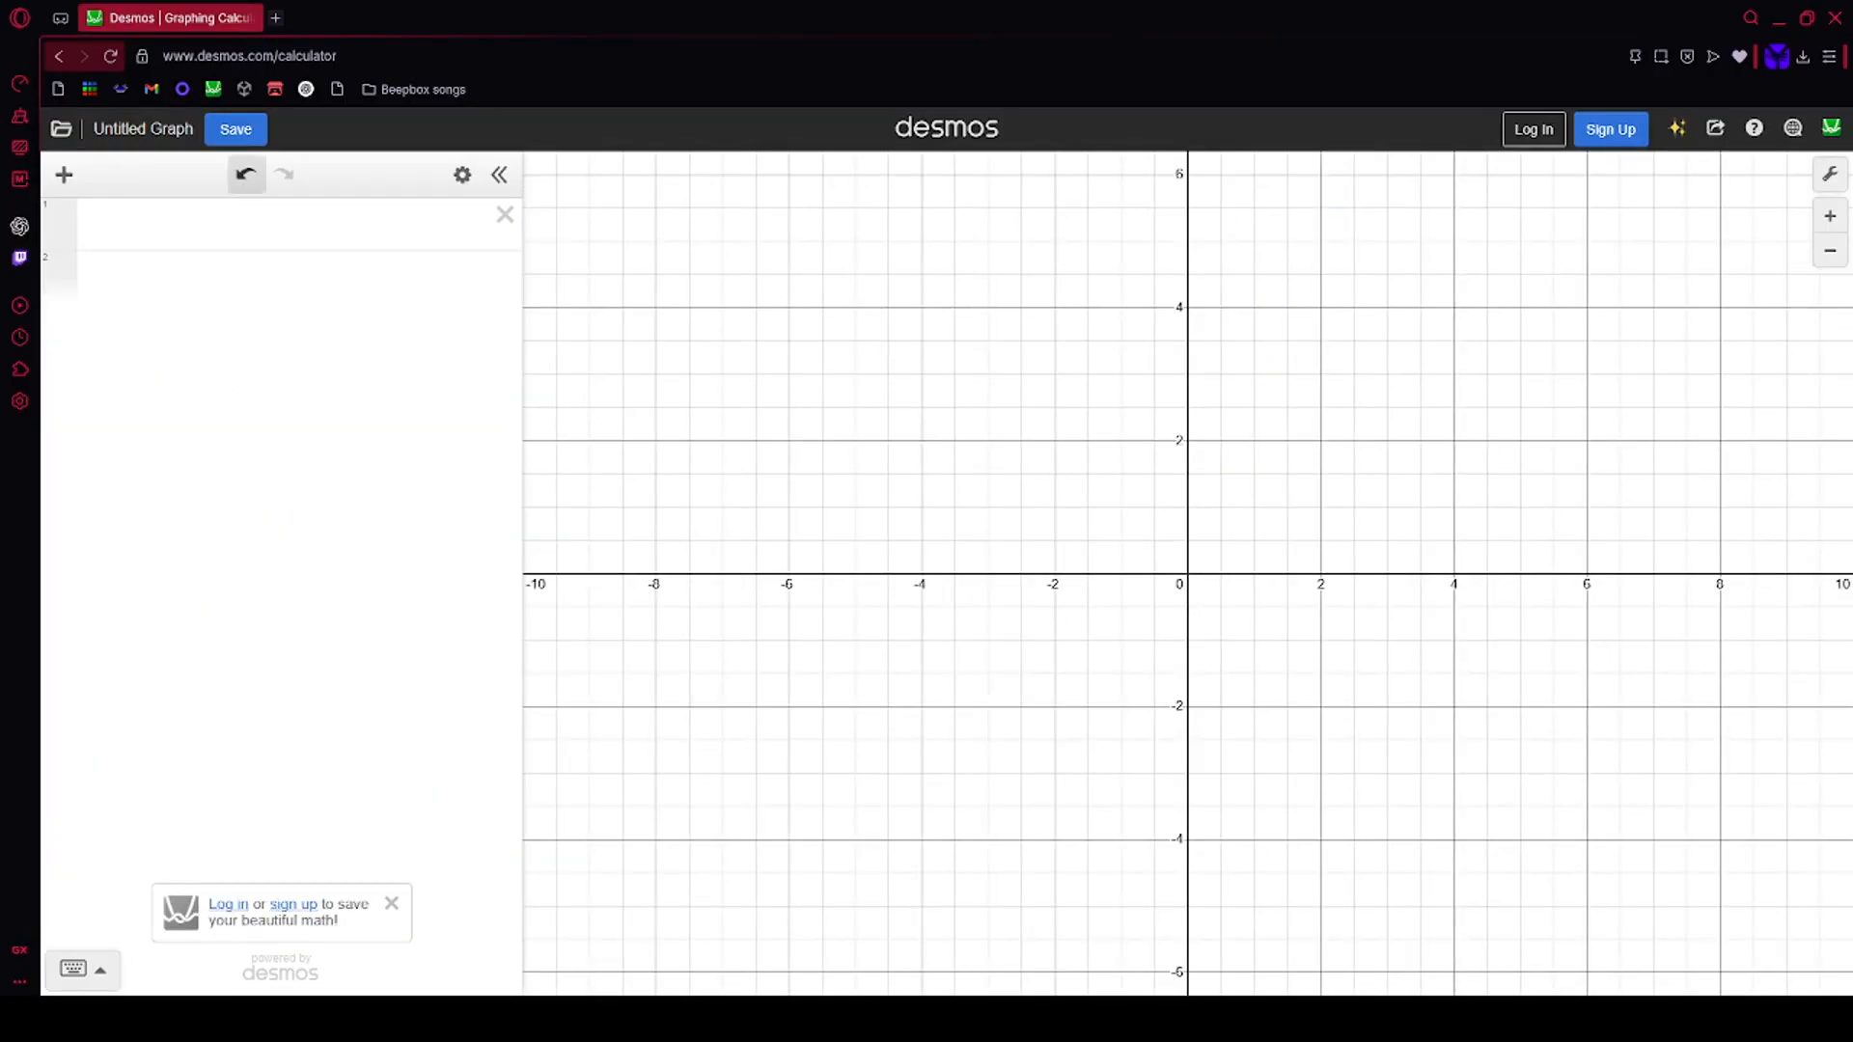
click(240, 229)
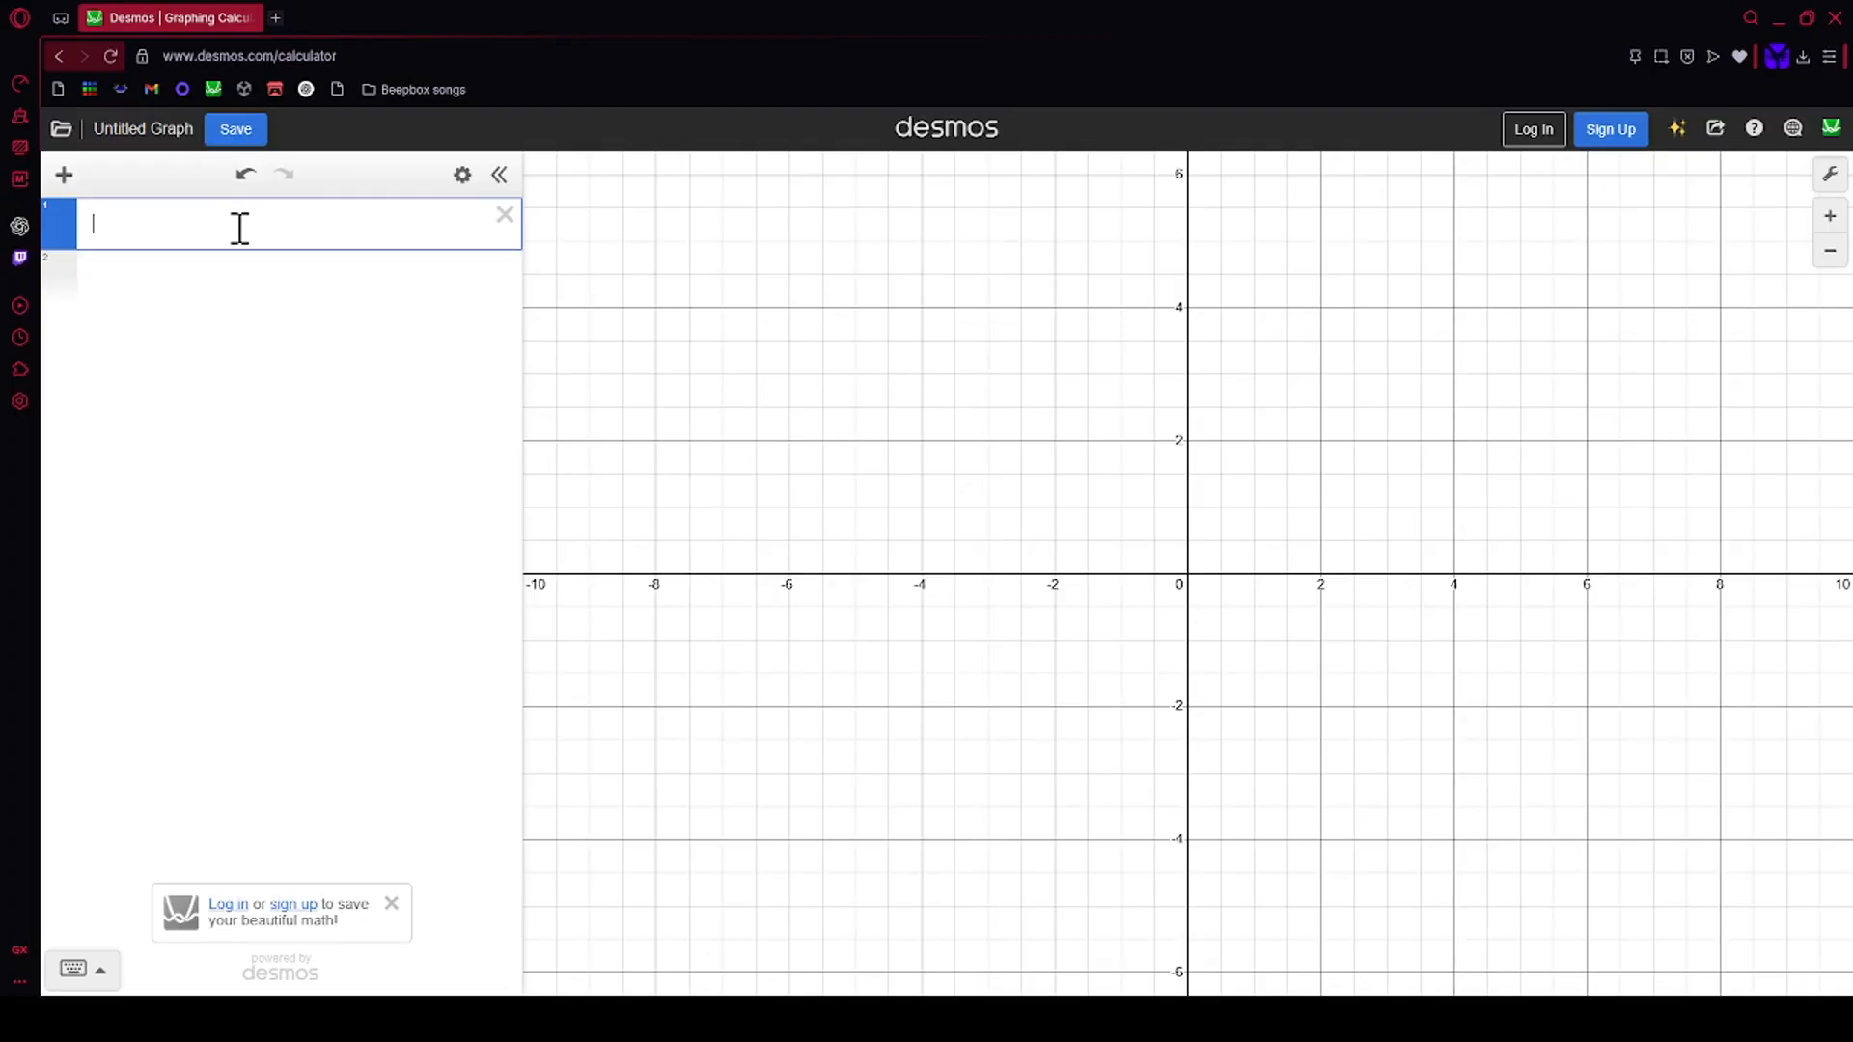
text(ticker)
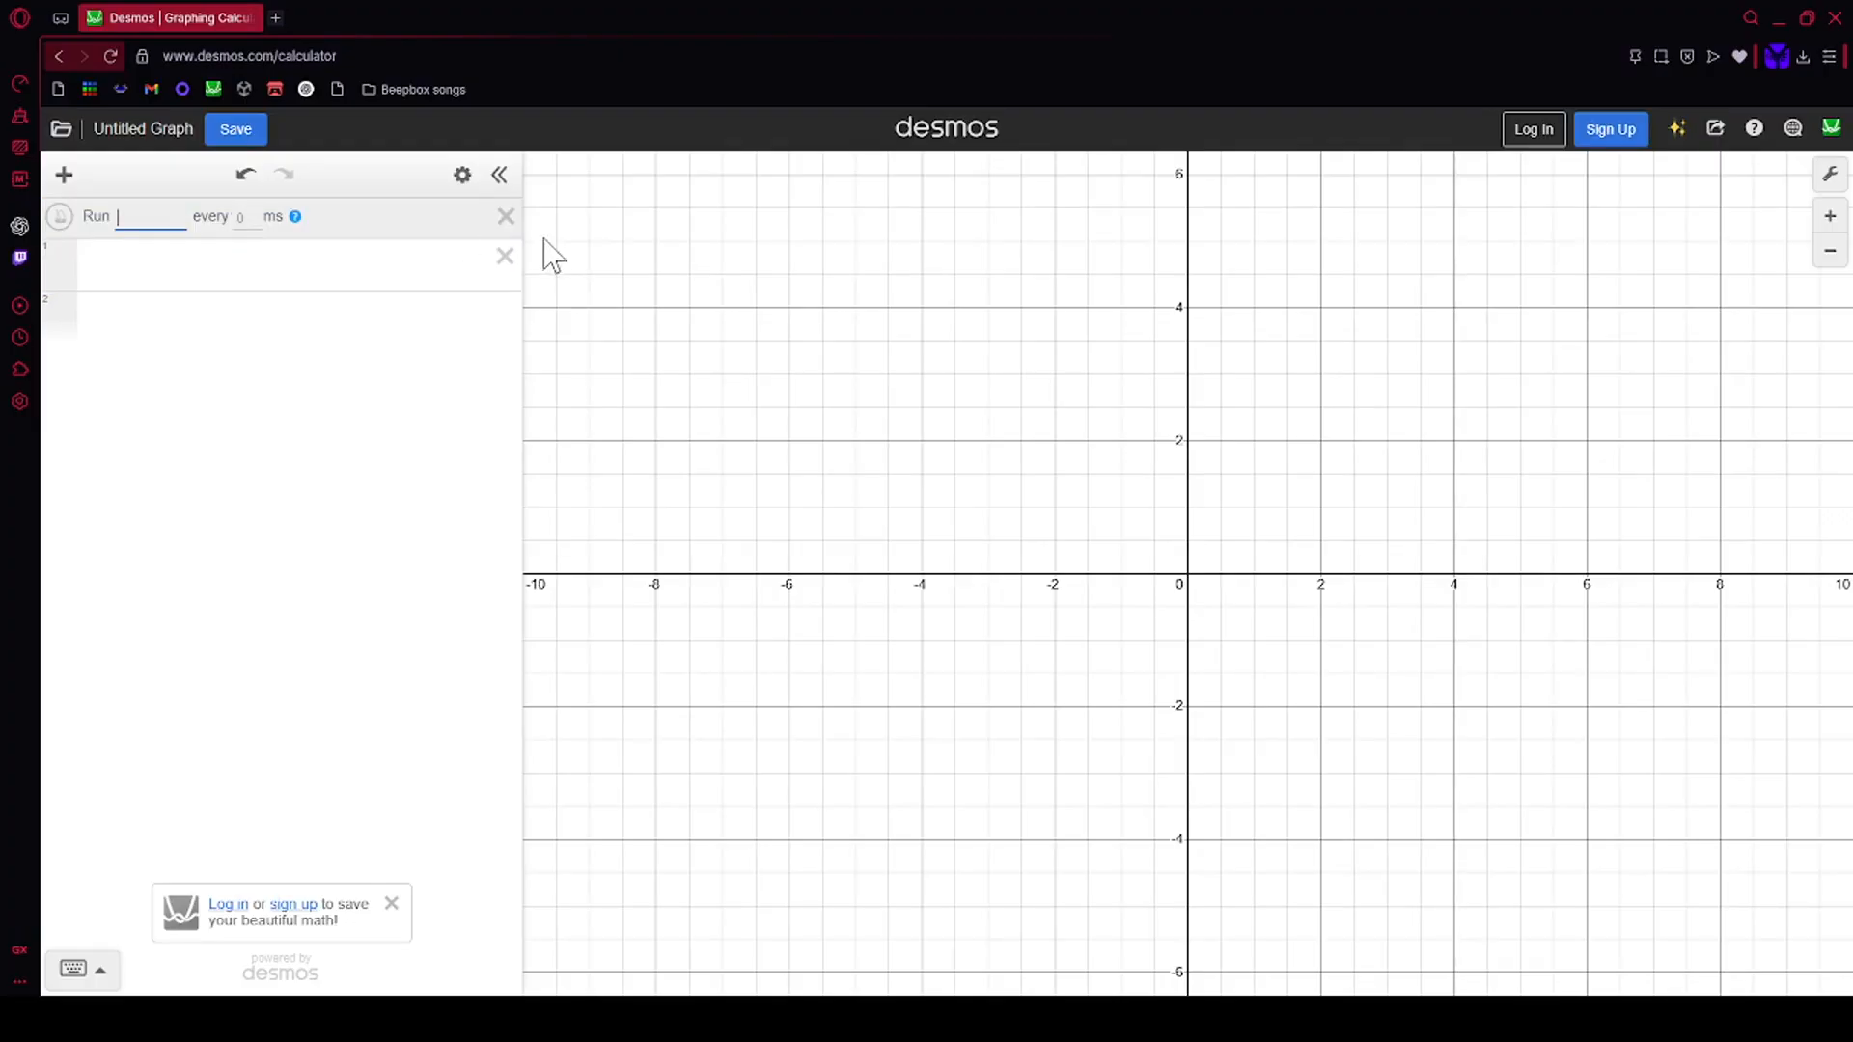
click(506, 217)
Step: Replace the ticker row with a first expression reading polygon, and place an empty expression above it
click(160, 218)
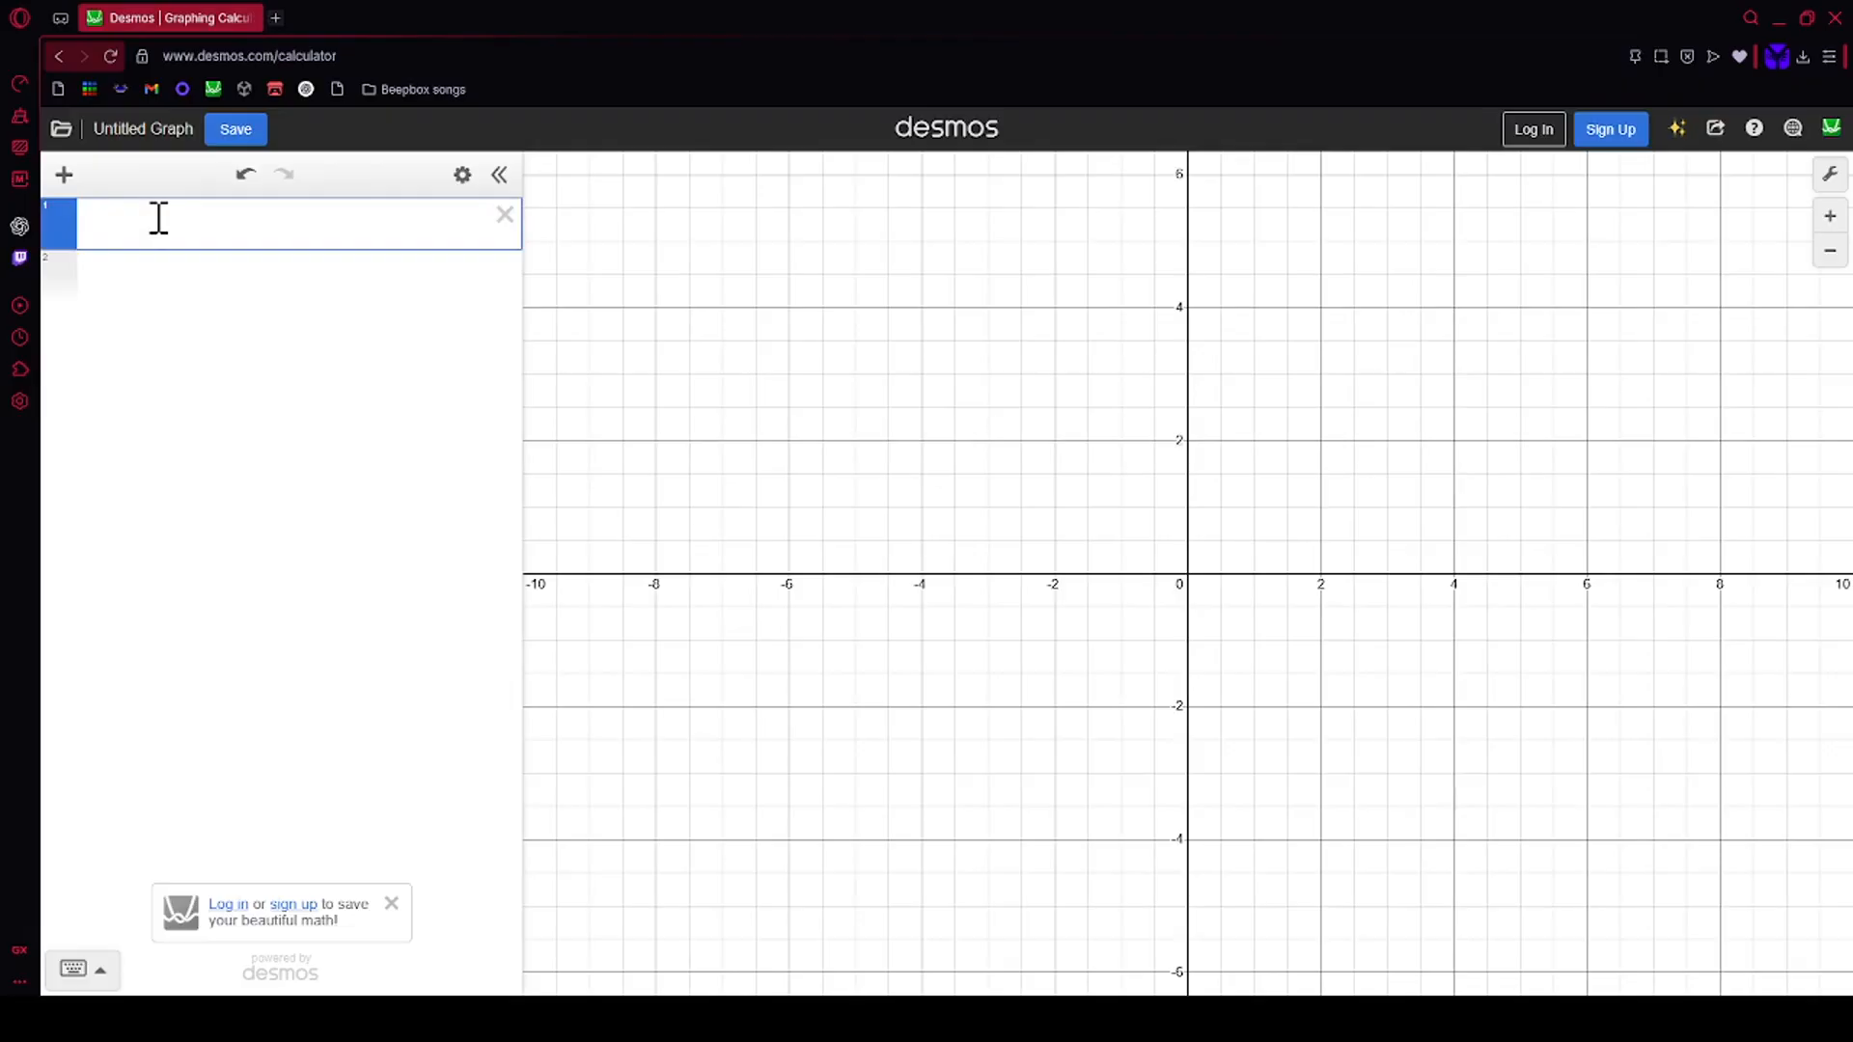
click(153, 294)
click(136, 220)
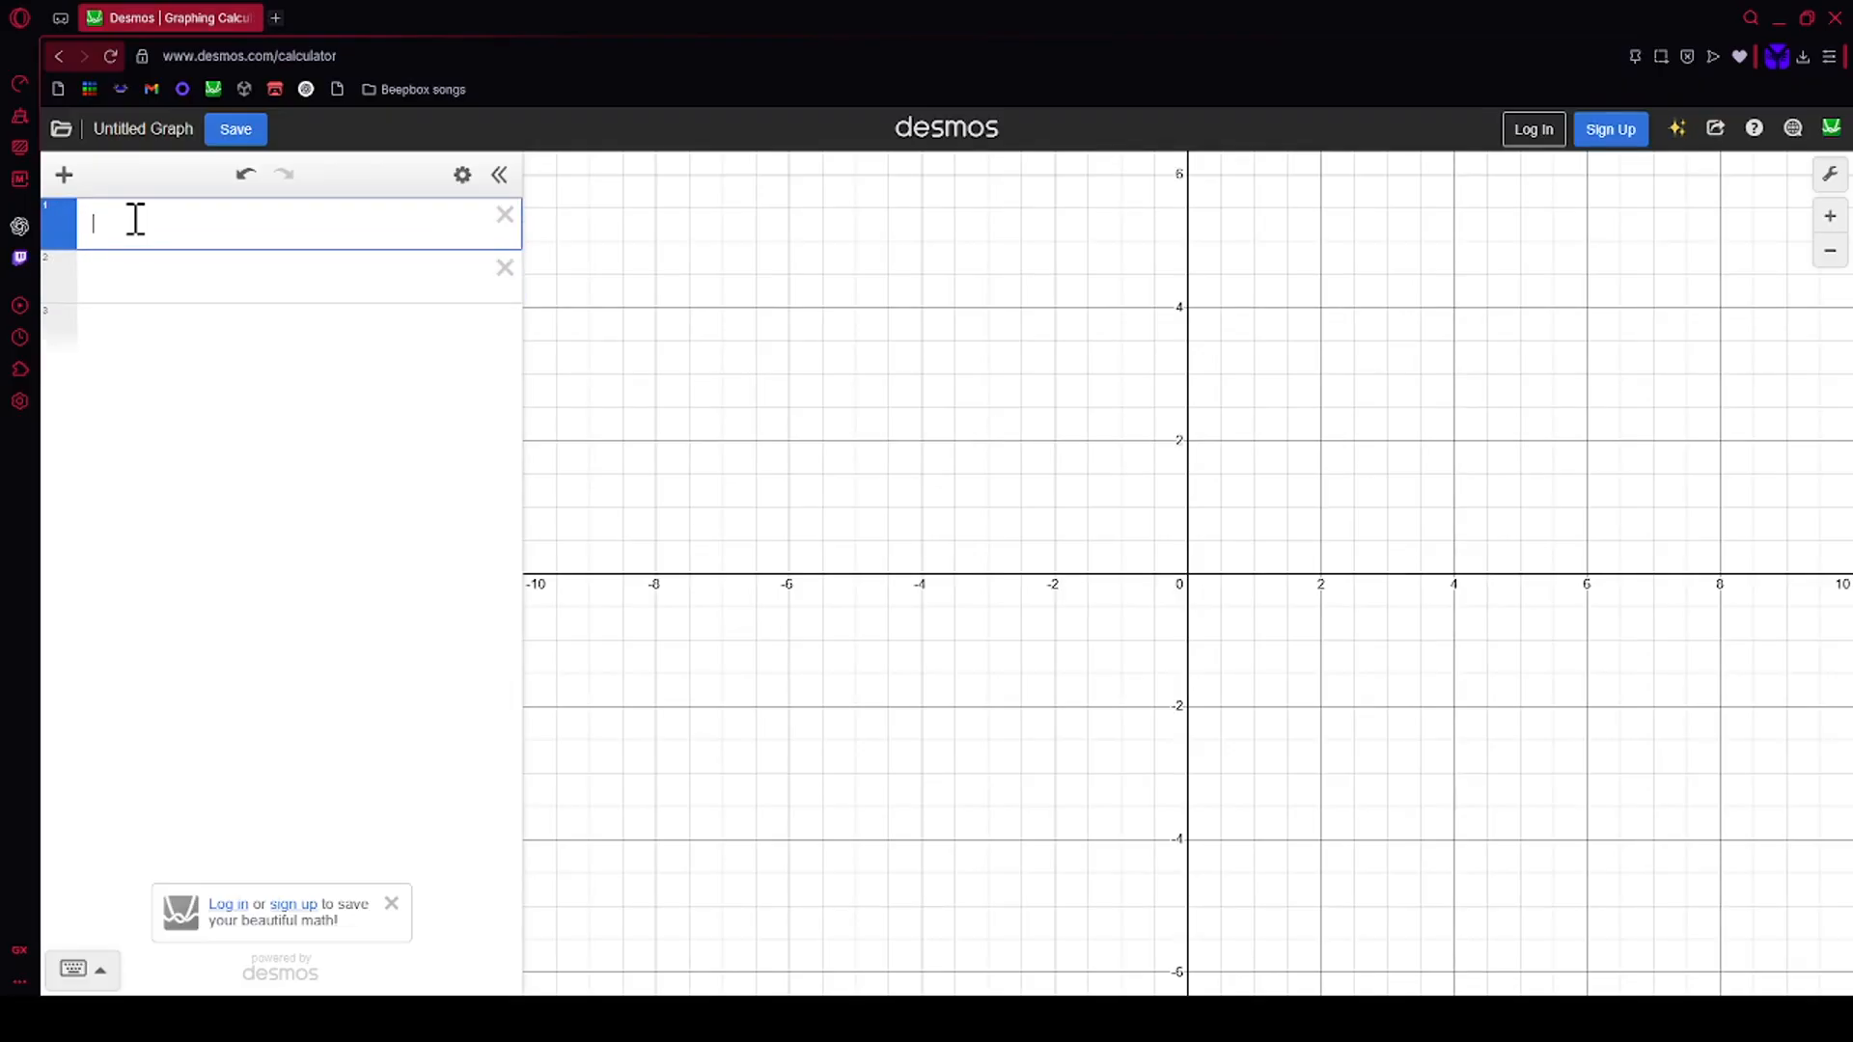
text(po)
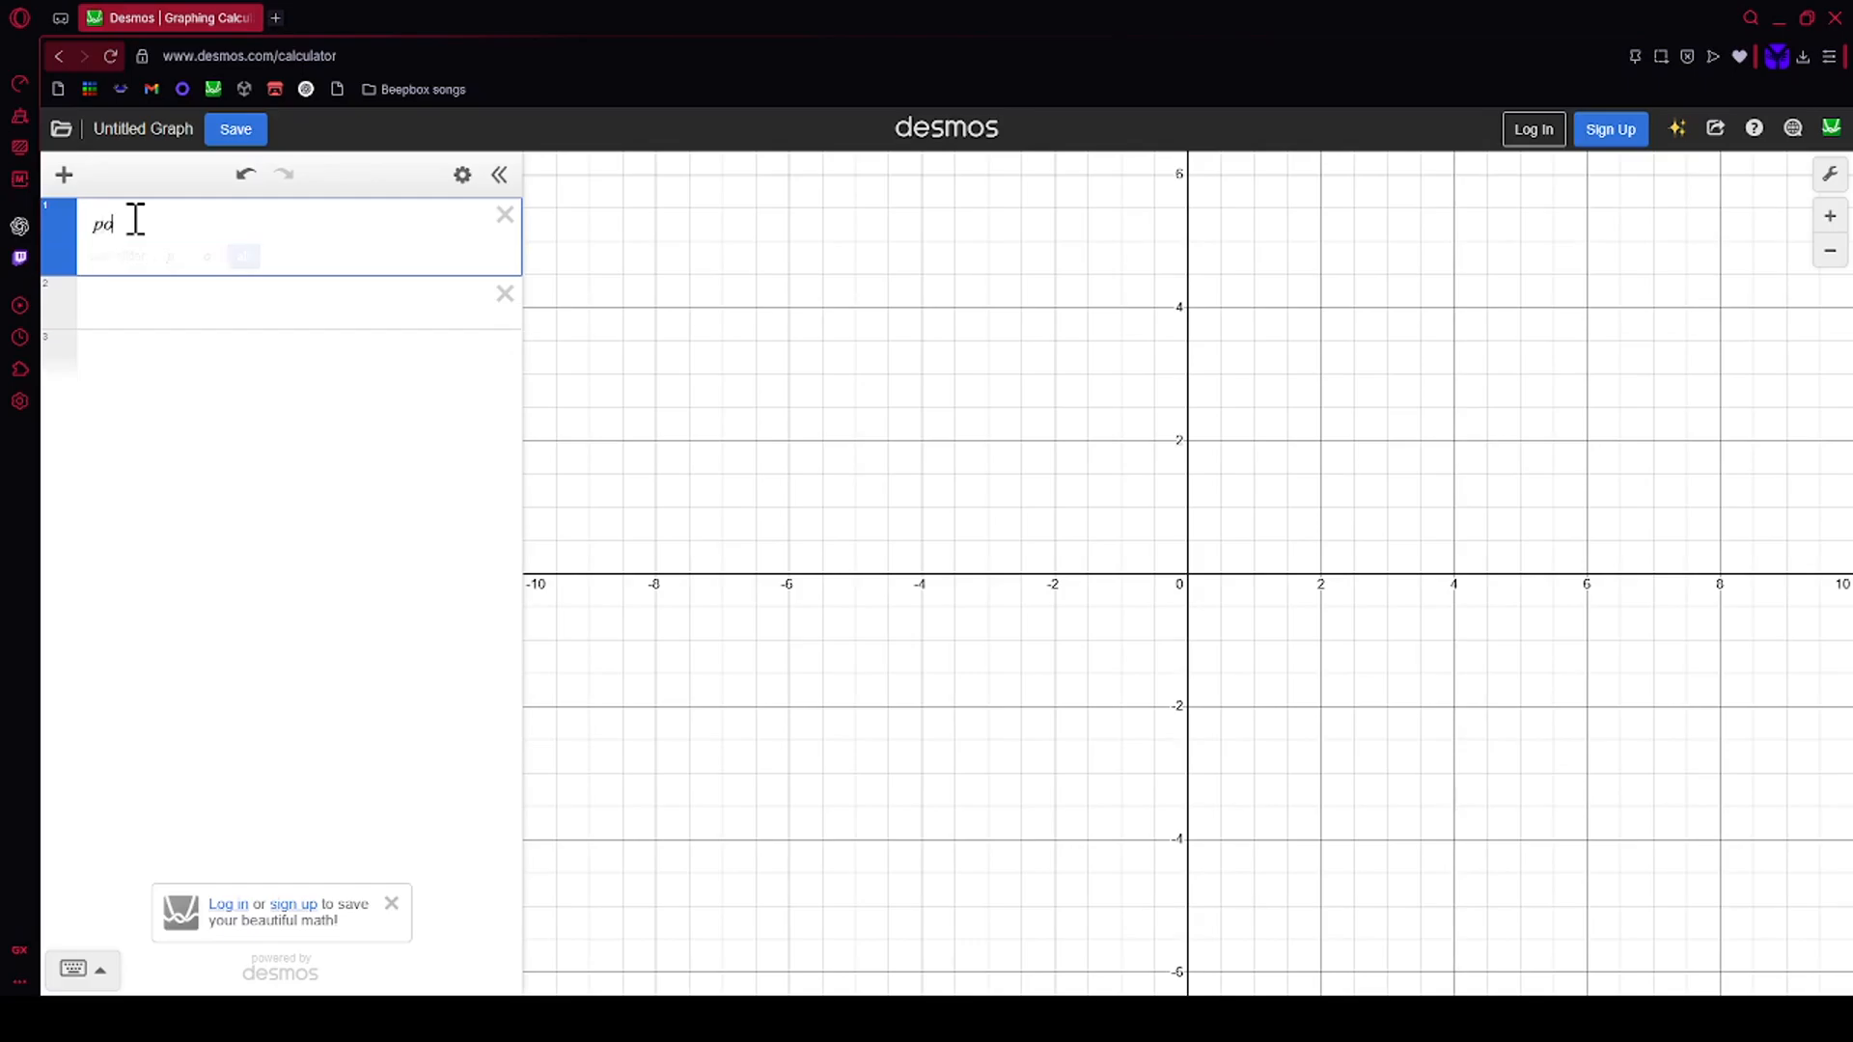
text(lygon)
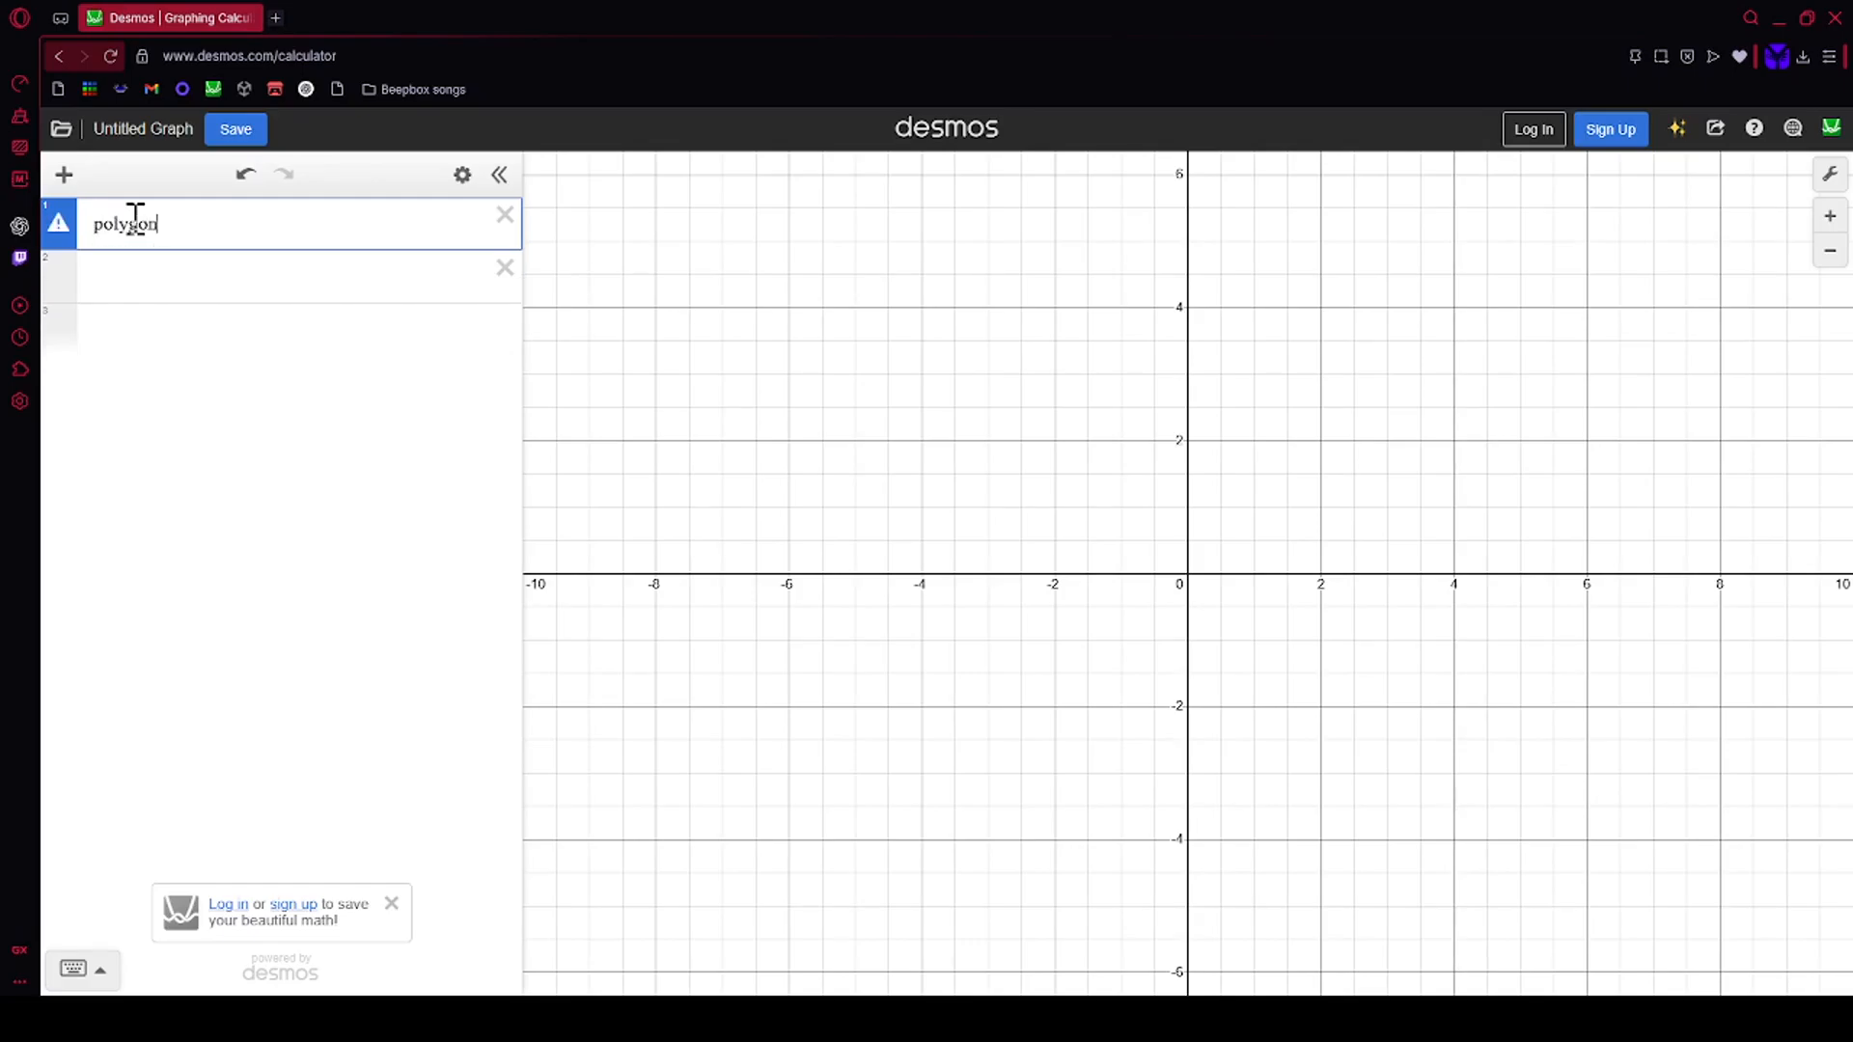
click(120, 310)
drag(60, 277, 68, 222)
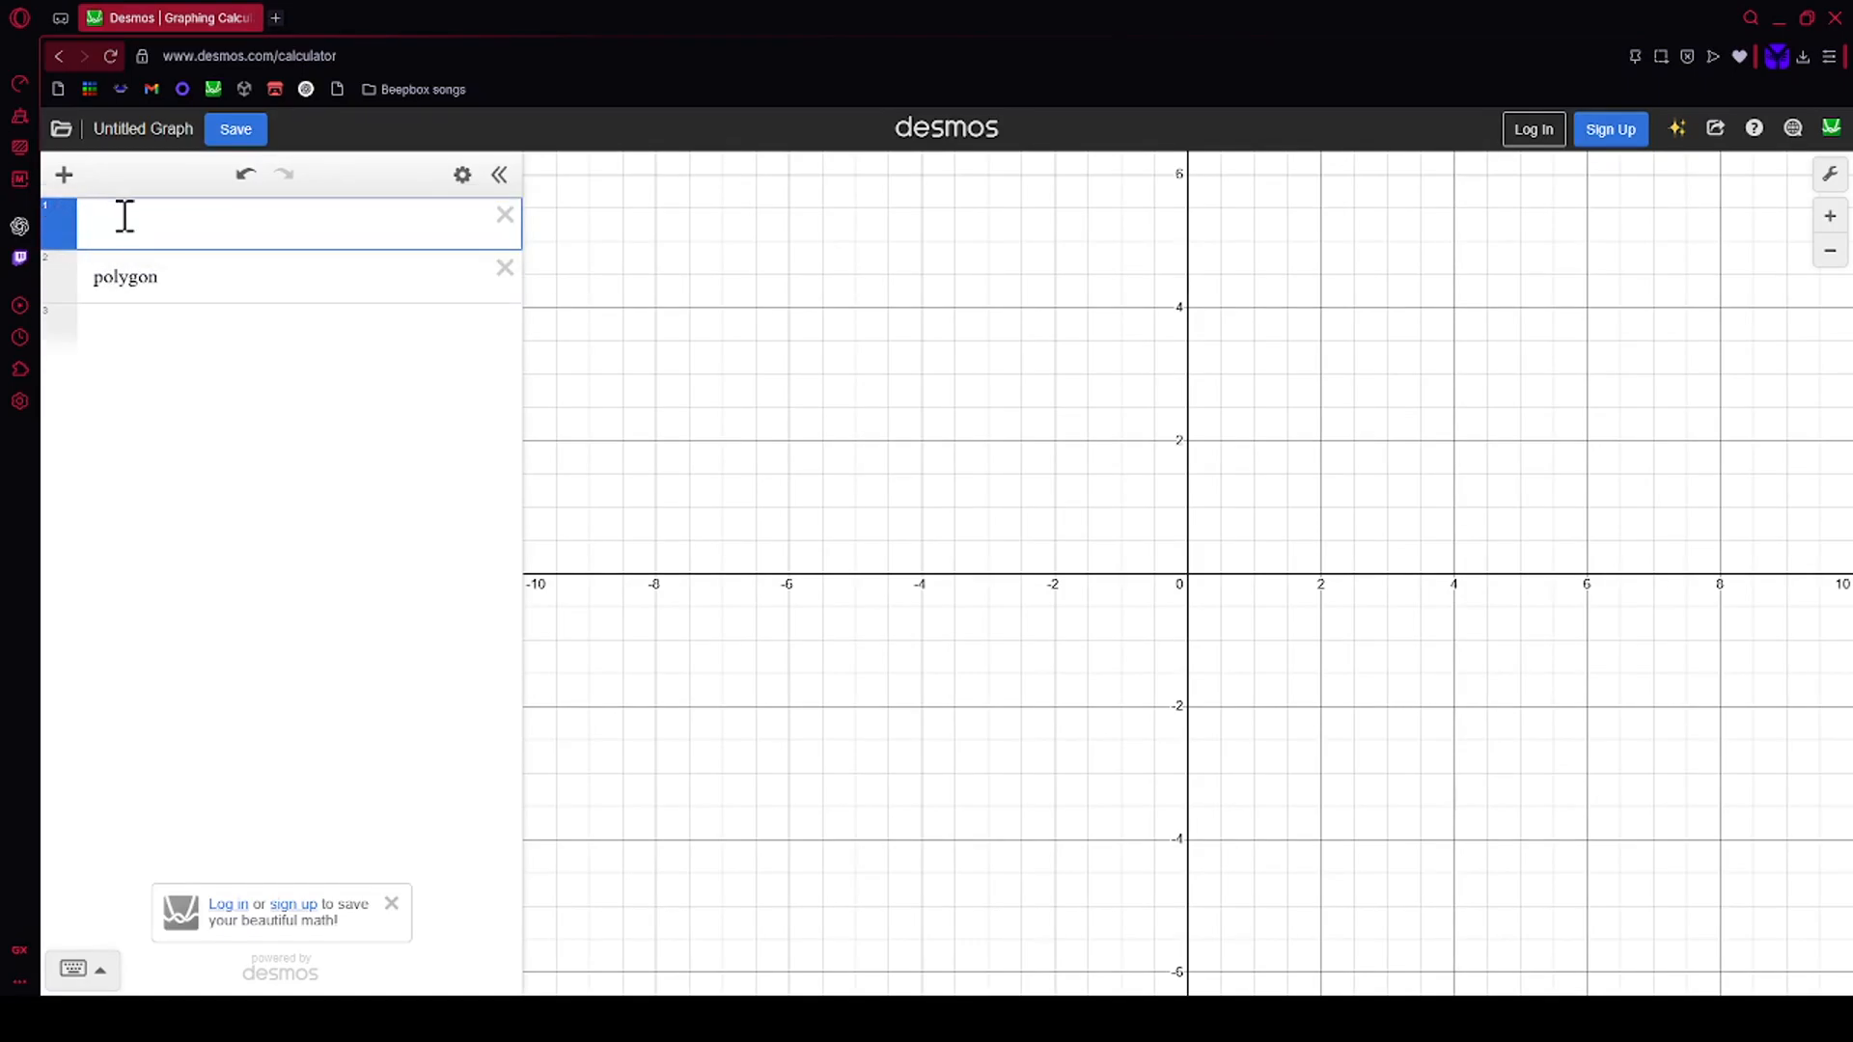
Step: Define s in the empty first expression as four points, each set to (0,0)
text(s=())
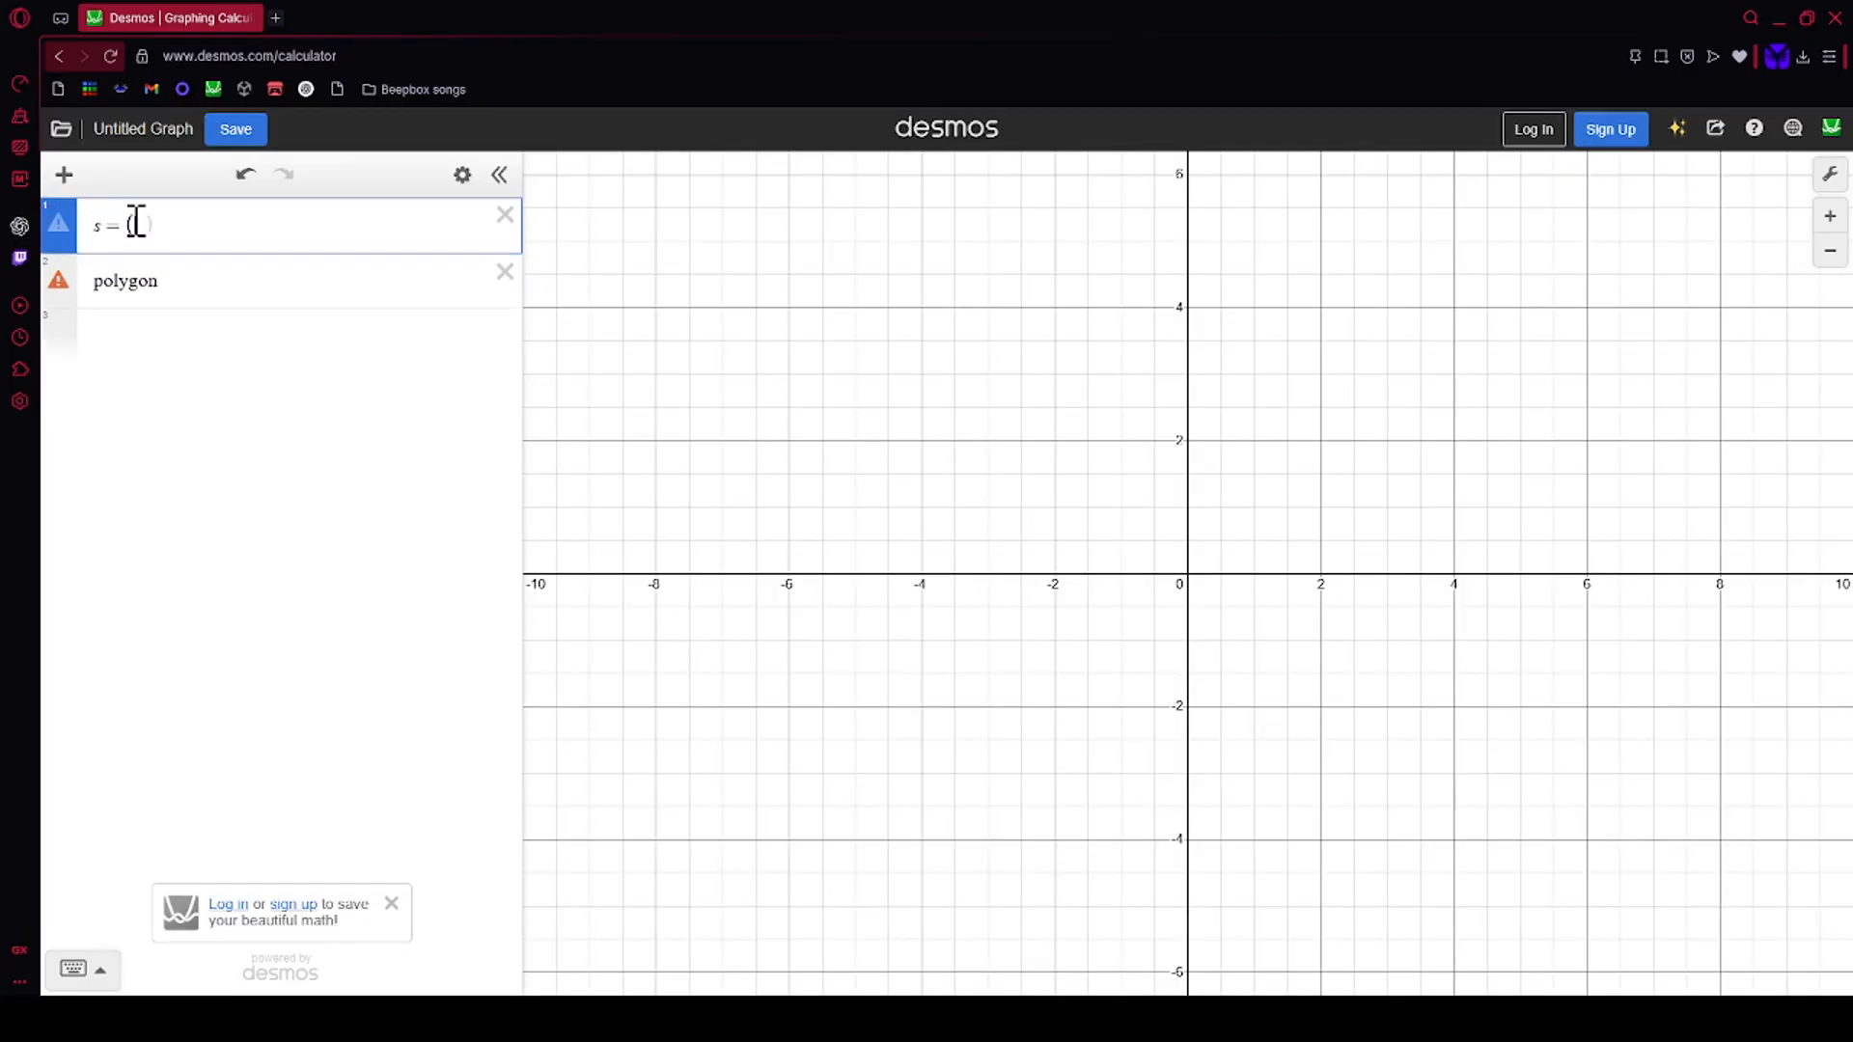
text(1,1,1)
key(BackSpace)
key(BackSpace)
key(BackSpace)
key(BackSpace)
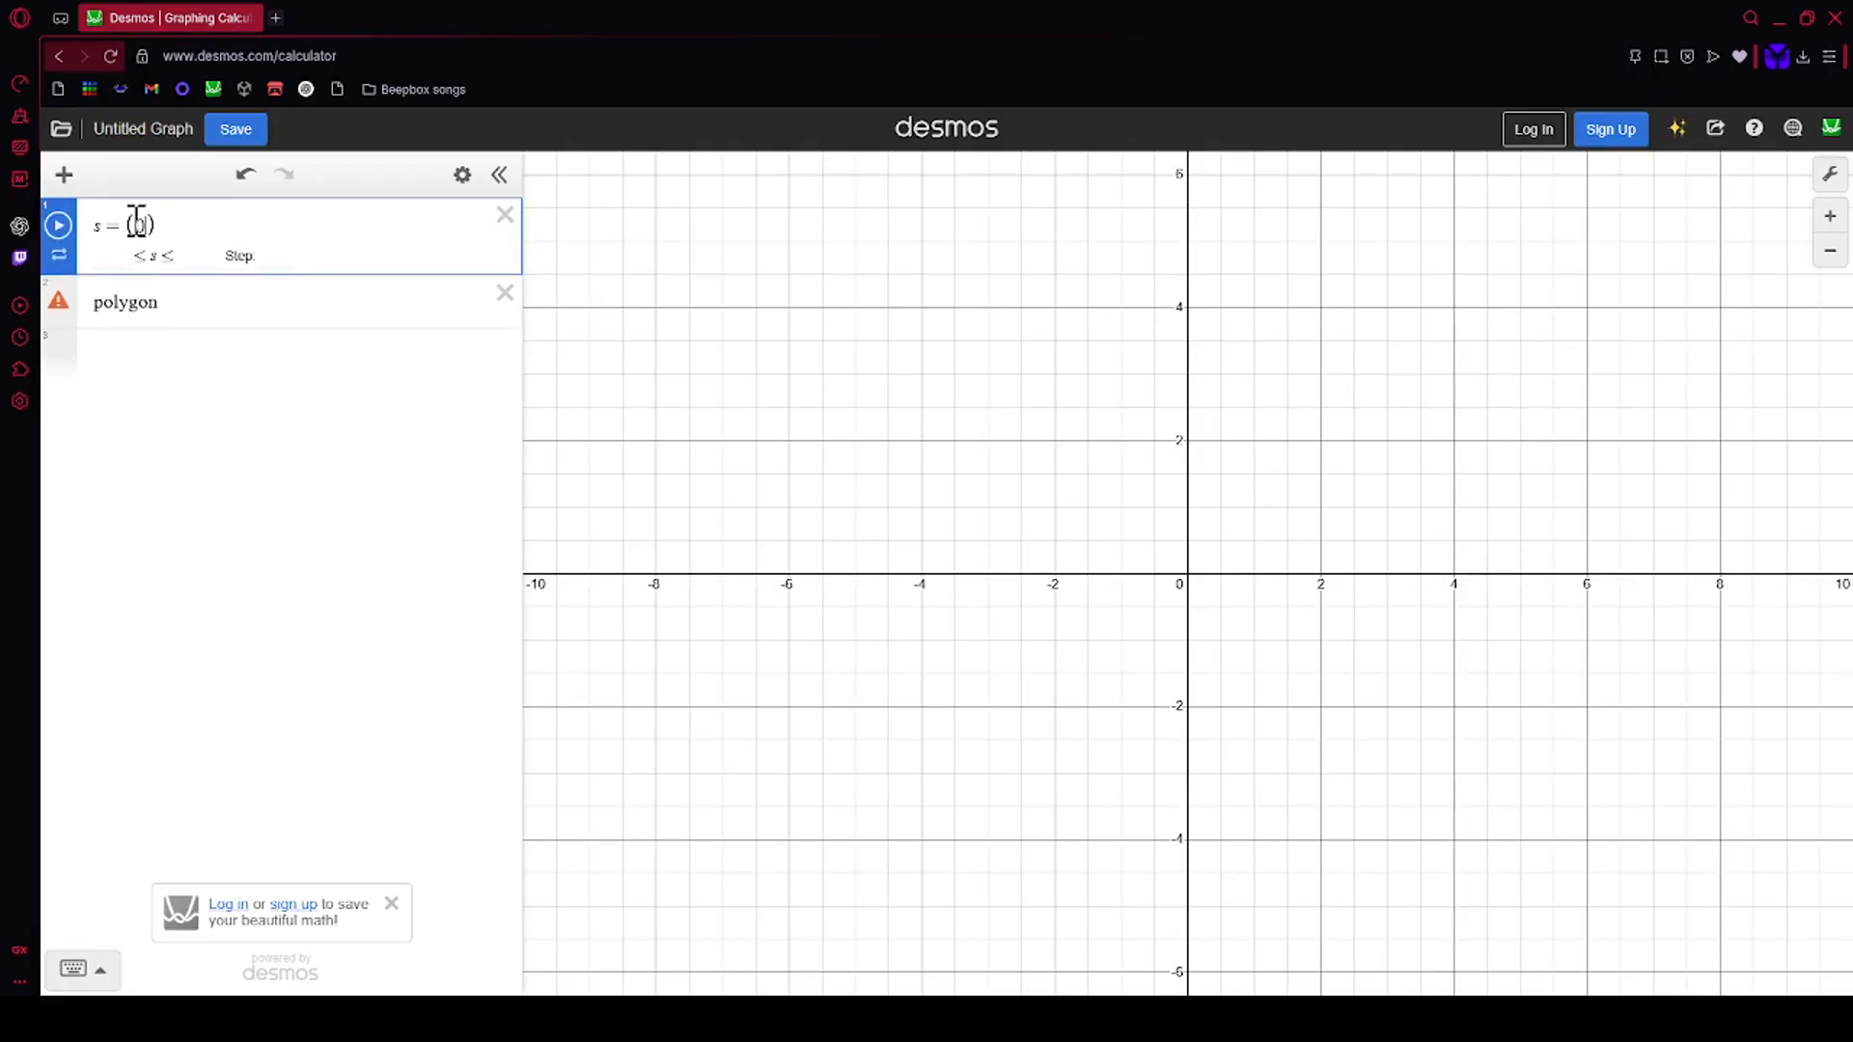
text(,0)
key(shift+Left)
key(ctrl+c)
key(Right)
text(,)
key(ctrl+v)
text(,)
key(ctrl+v)
text(,)
key(ctrl+v)
Step: Change the second, third and fourth points of s to (1,0), (1,1) and (0,1)
double_click(199, 226)
text(1)
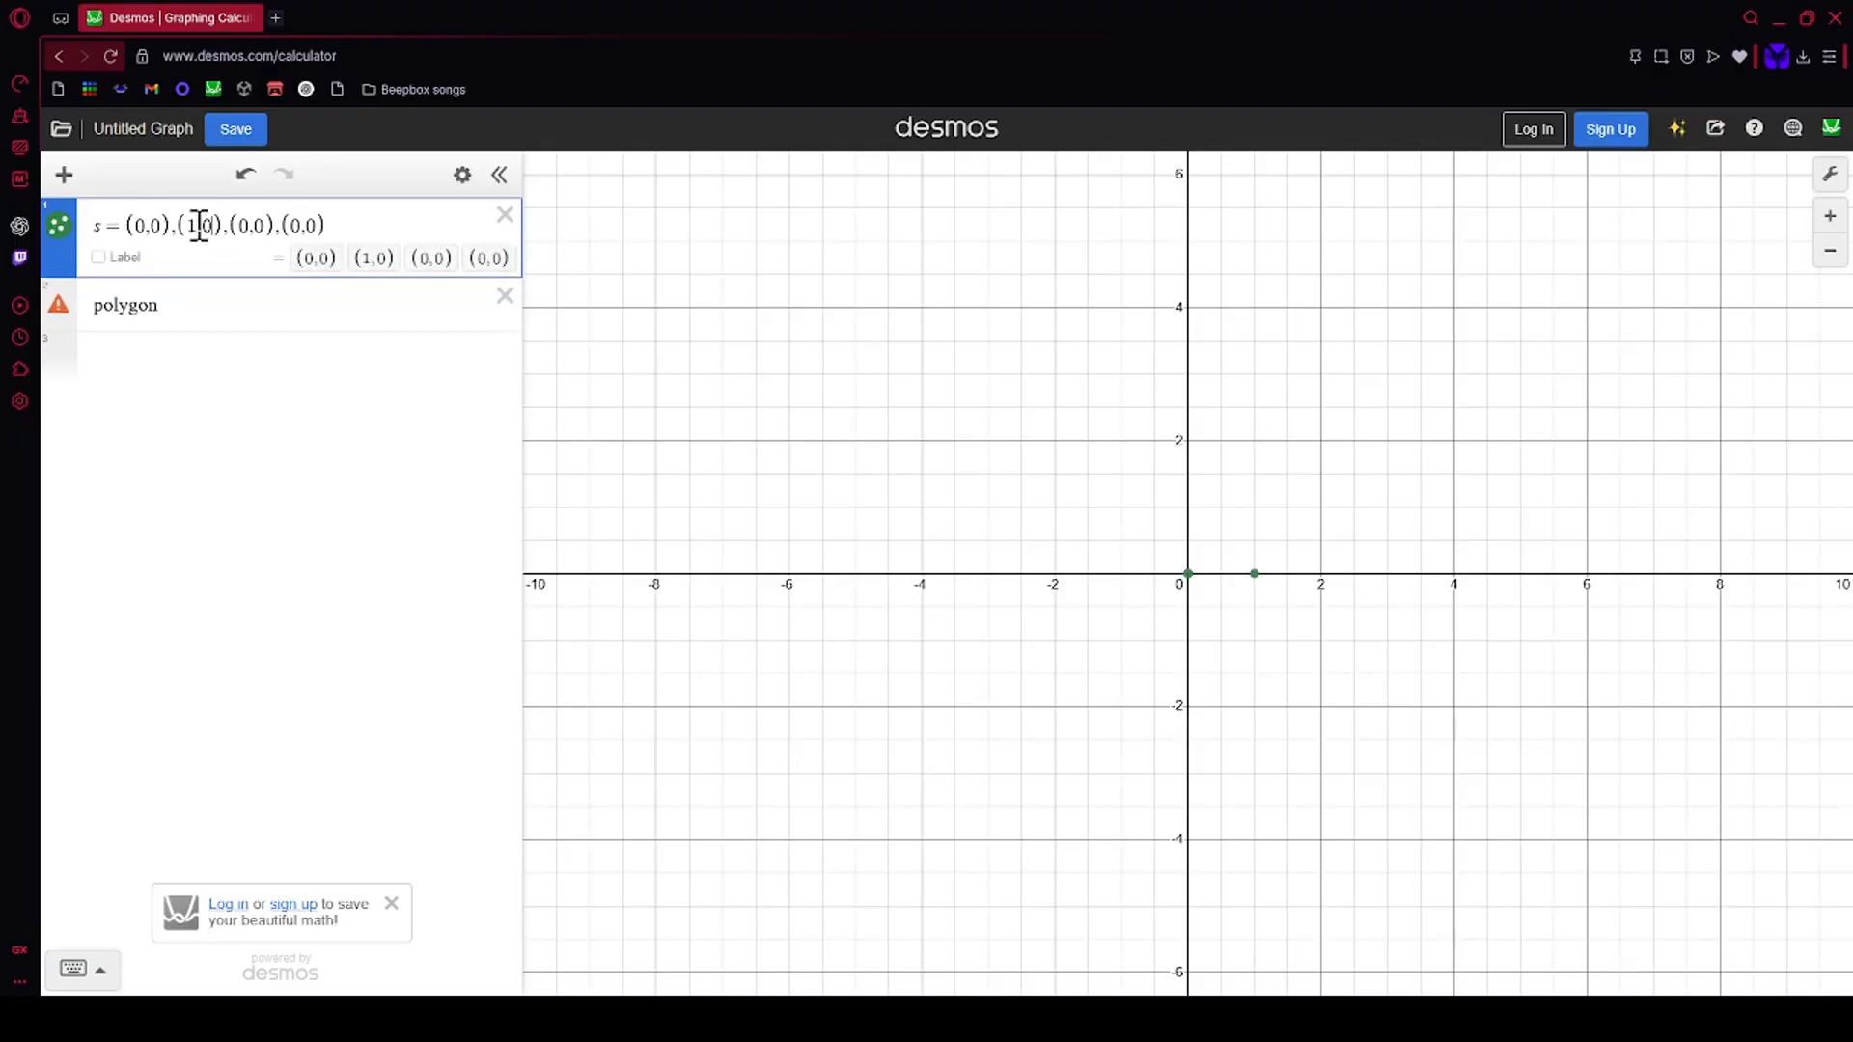
key(Delete)
text(1)
key(Right)
key(Delete)
text(1)
key(Right)
key(Right)
key(Right)
key(Right)
key(BackSpace)
text(1)
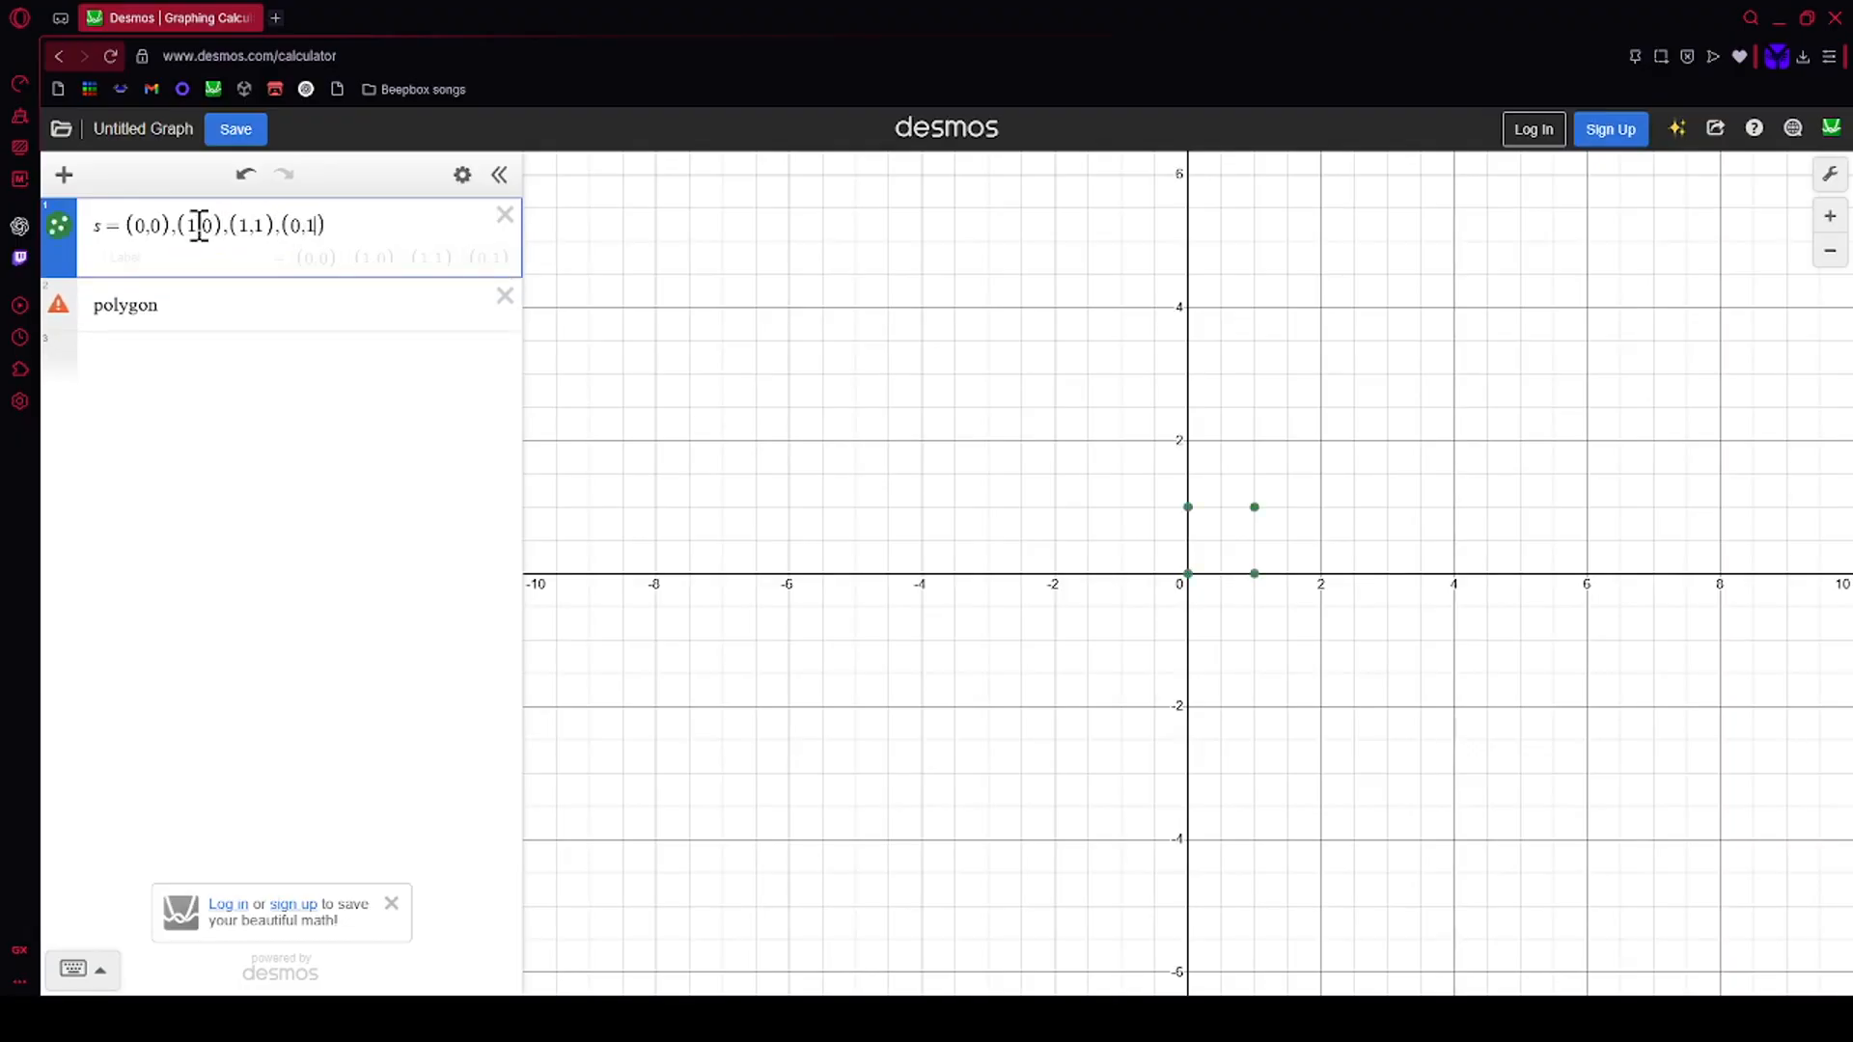
Step: Complete the polygon expression as polygon(s − (1,1))
click(194, 302)
text(()
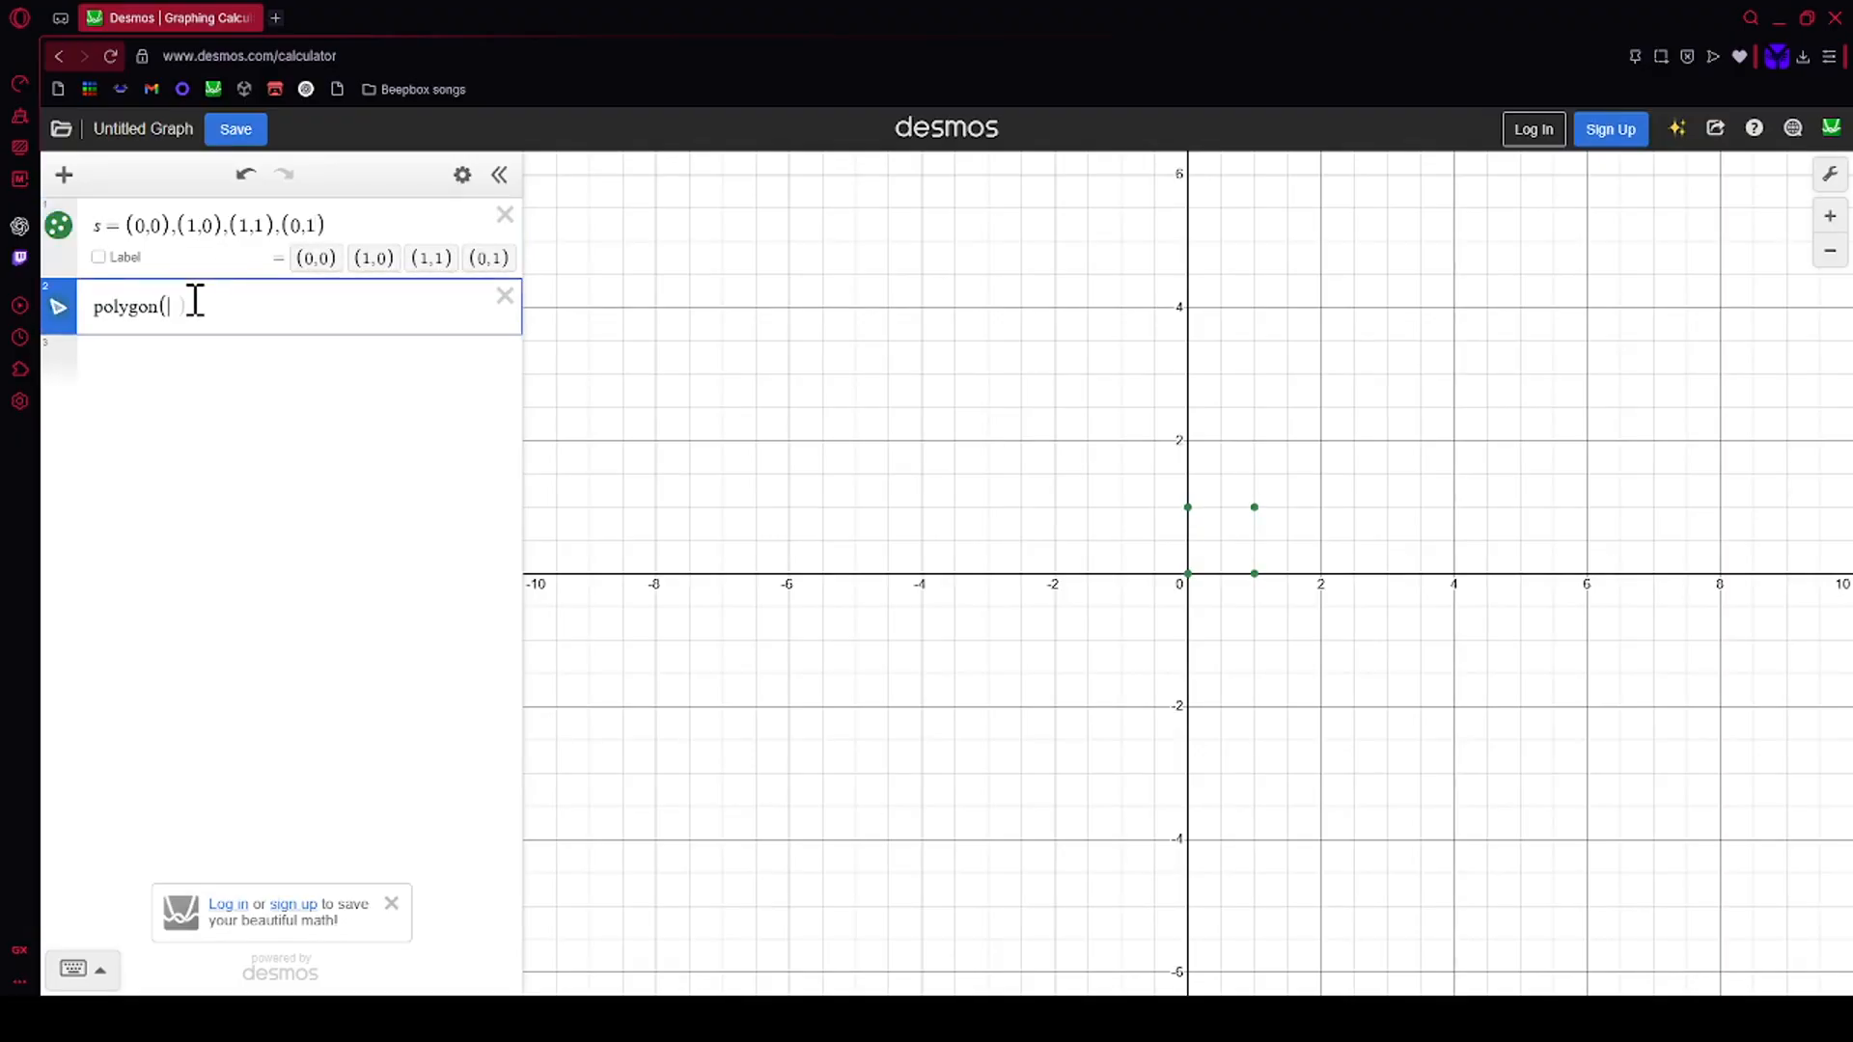
text(s-)
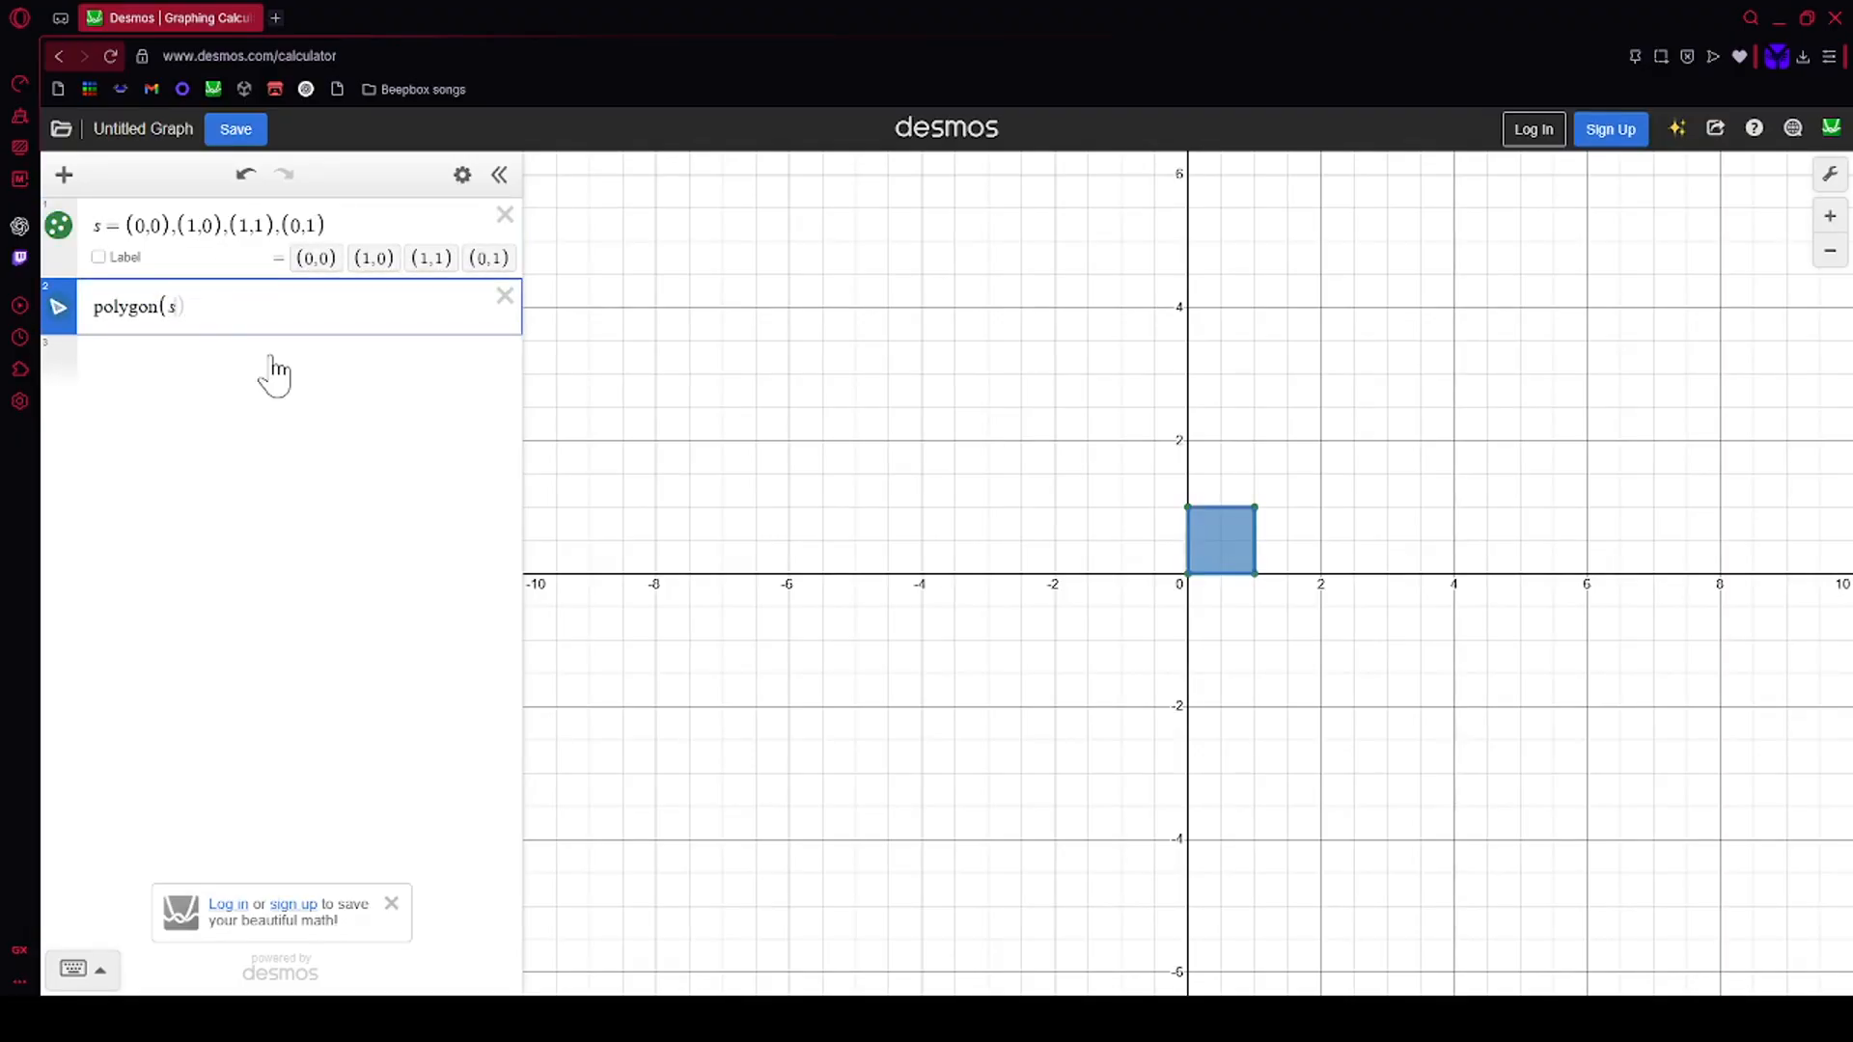
text(()
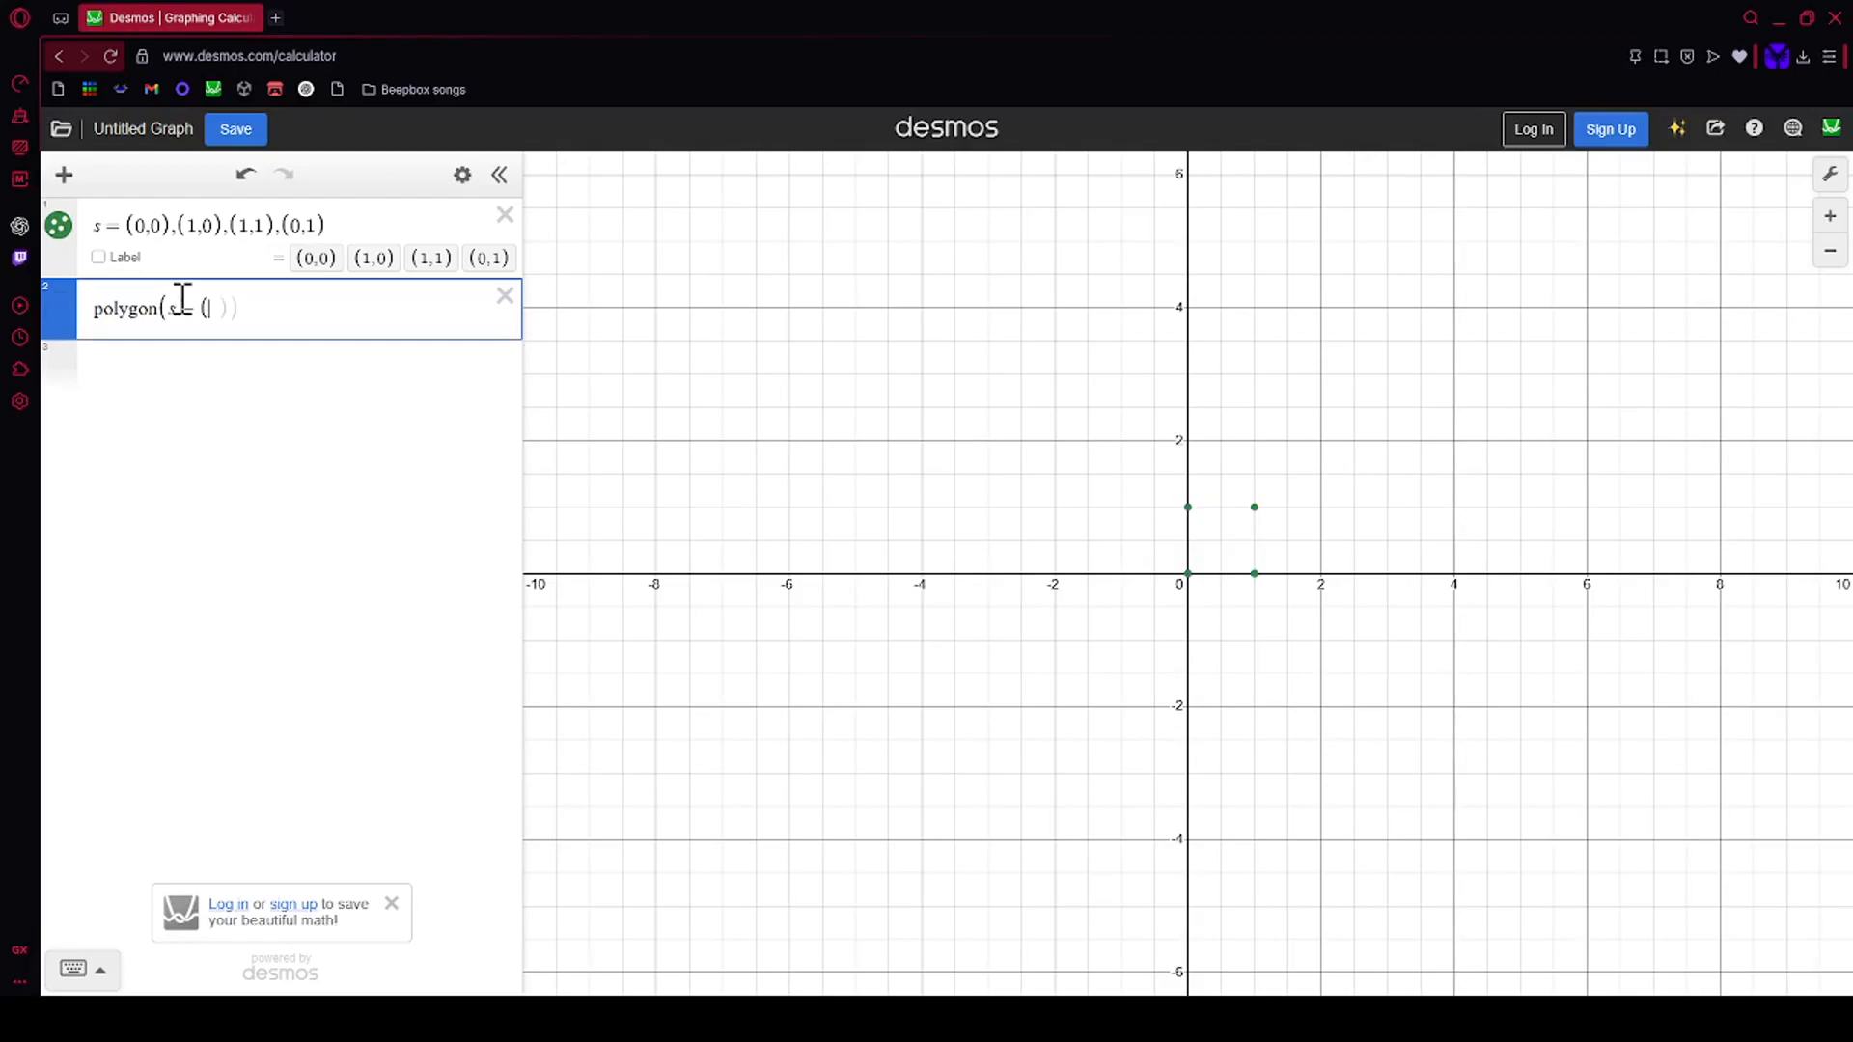
text(0,1)
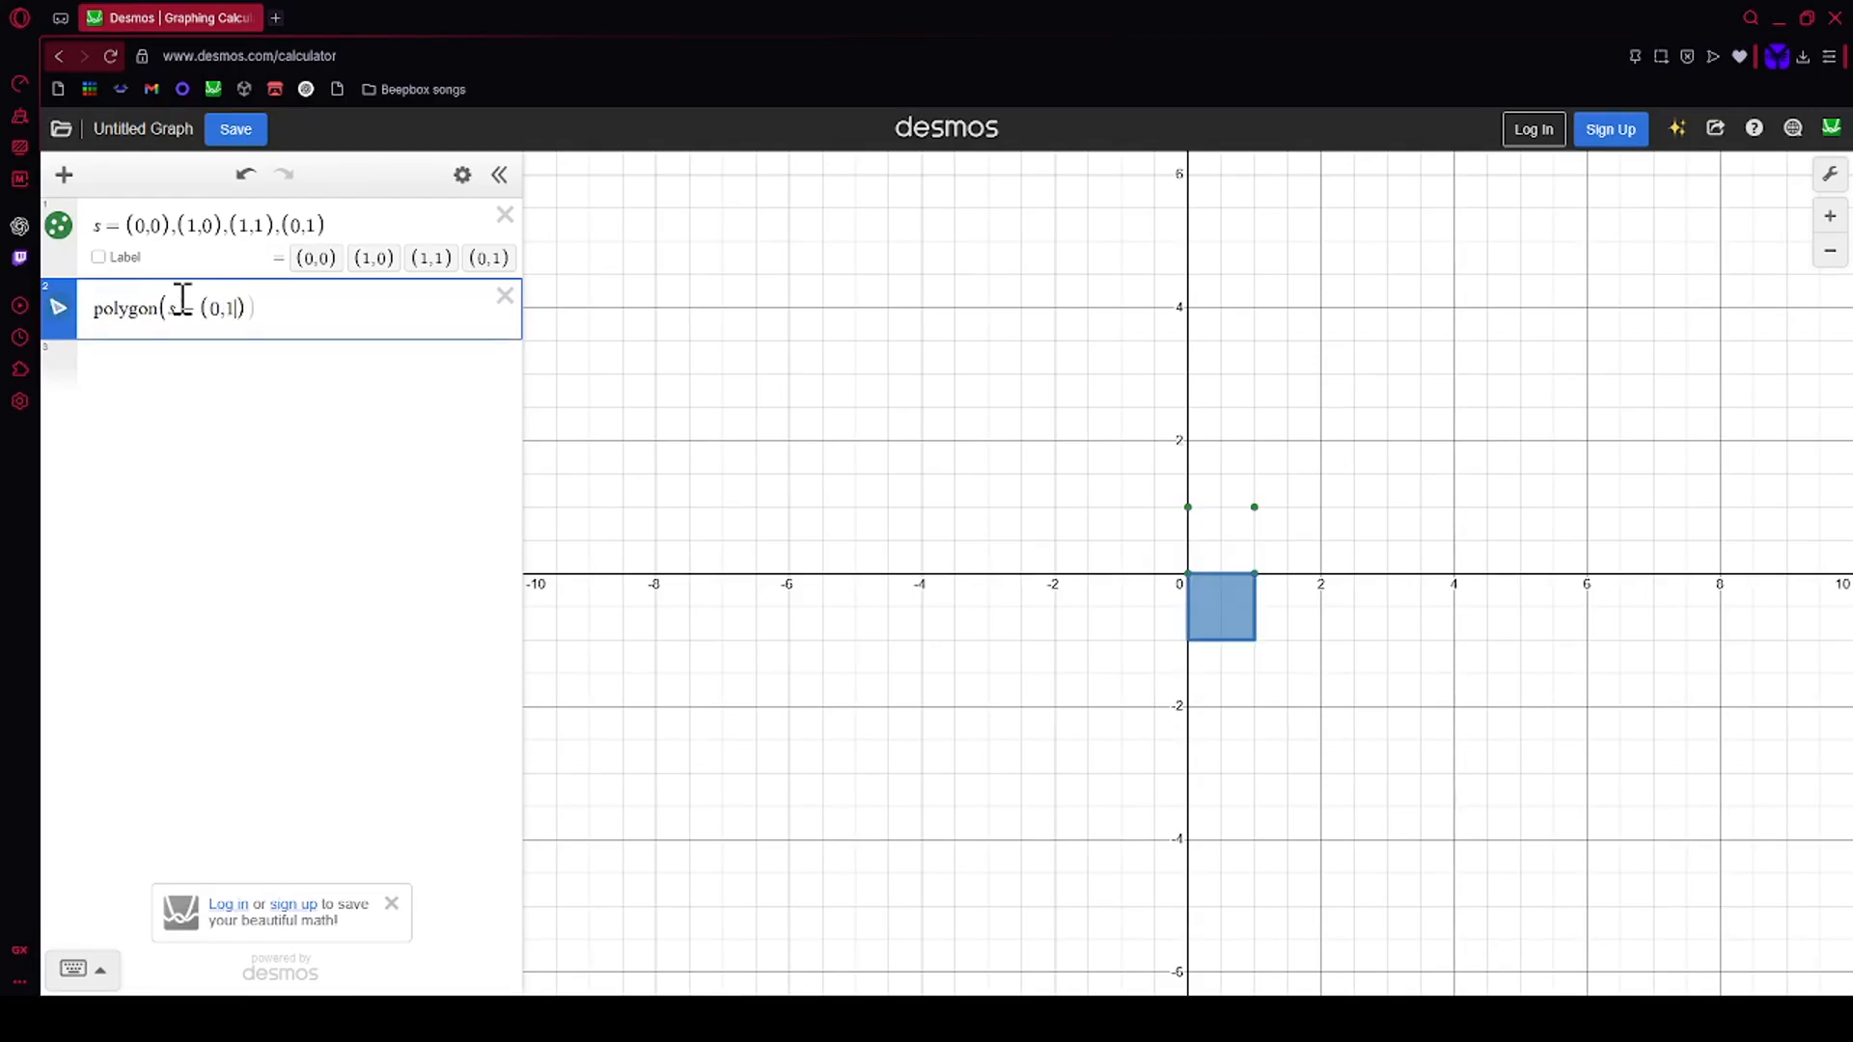
click(227, 307)
key(BackSpace)
text(1)
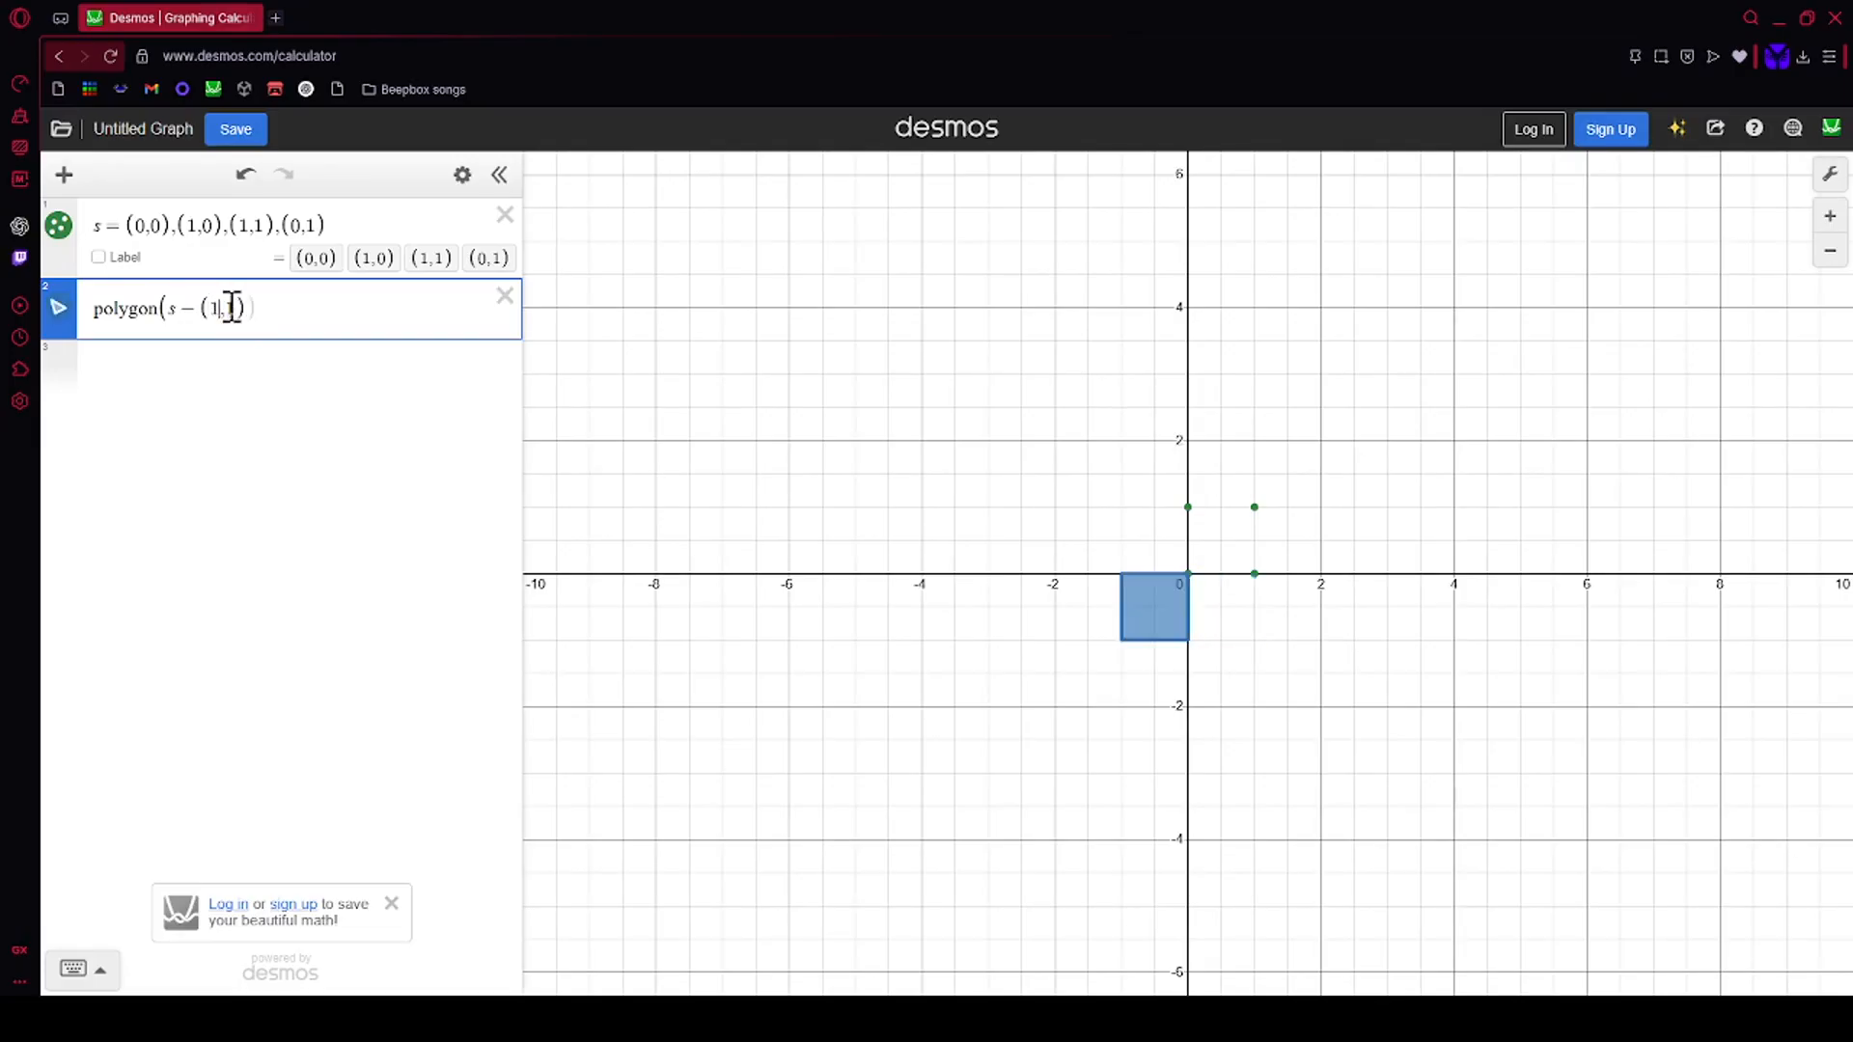
Step: Copy the expression polygon(s − (1,1)) and paste three copies below it
drag(344, 311, 17, 336)
key(ctrl+c)
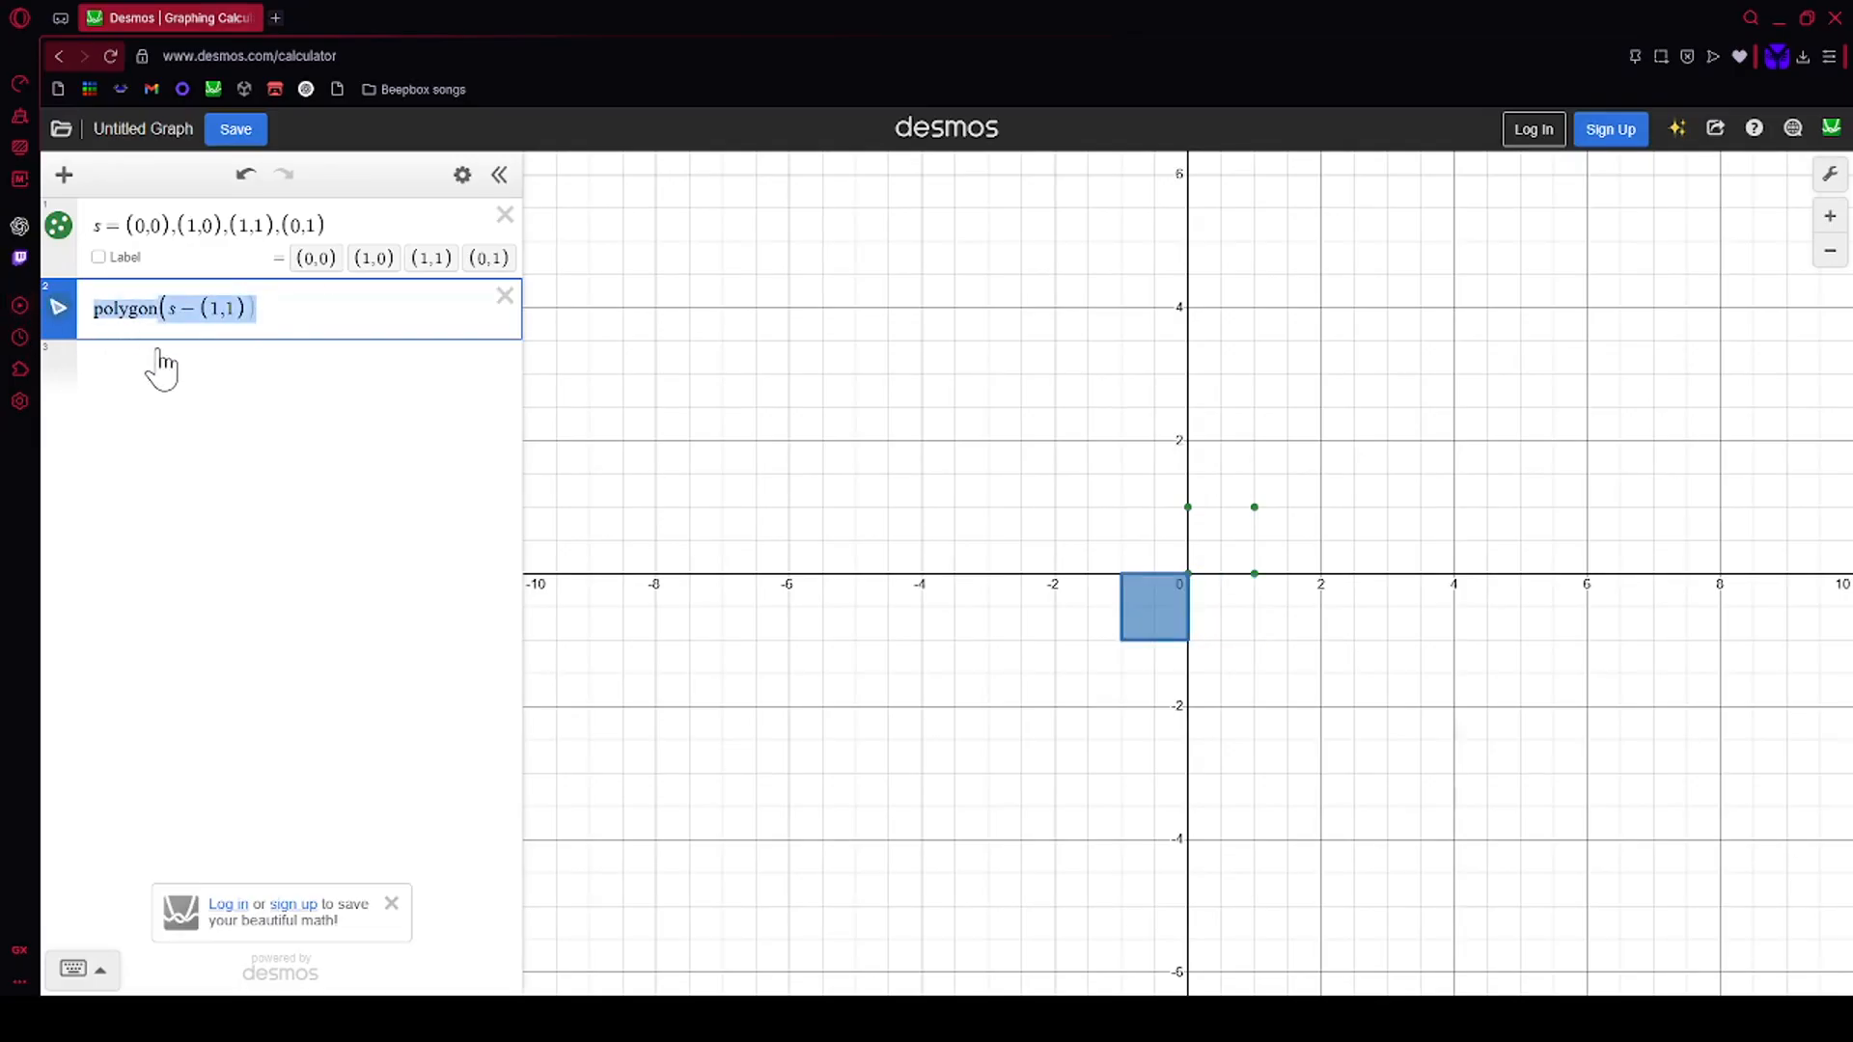
click(157, 367)
key(ctrl+v)
key(Return)
key(ctrl+v)
key(Return)
key(ctrl+v)
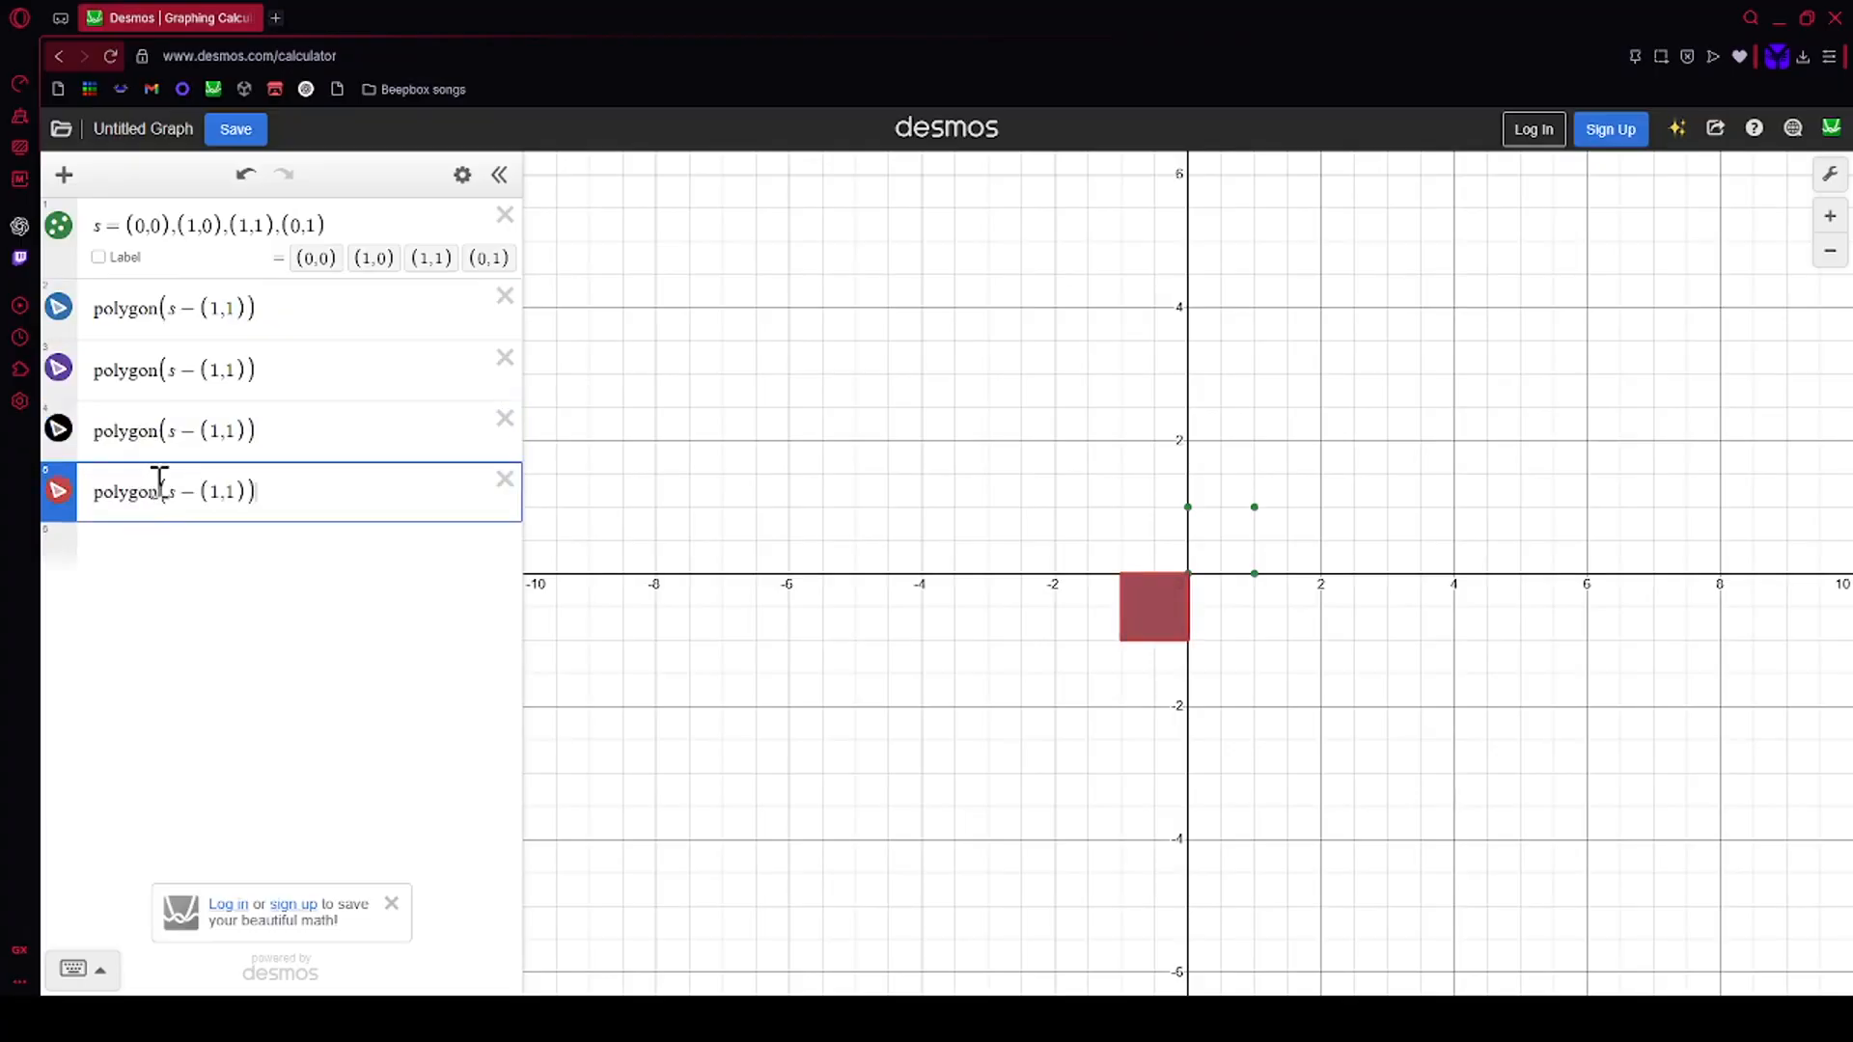
Step: Change the offset in the last polygon expression so it reads polygon(s − (0,1))
click(221, 492)
key(BackSpace)
key(BackSpace)
text(0,)
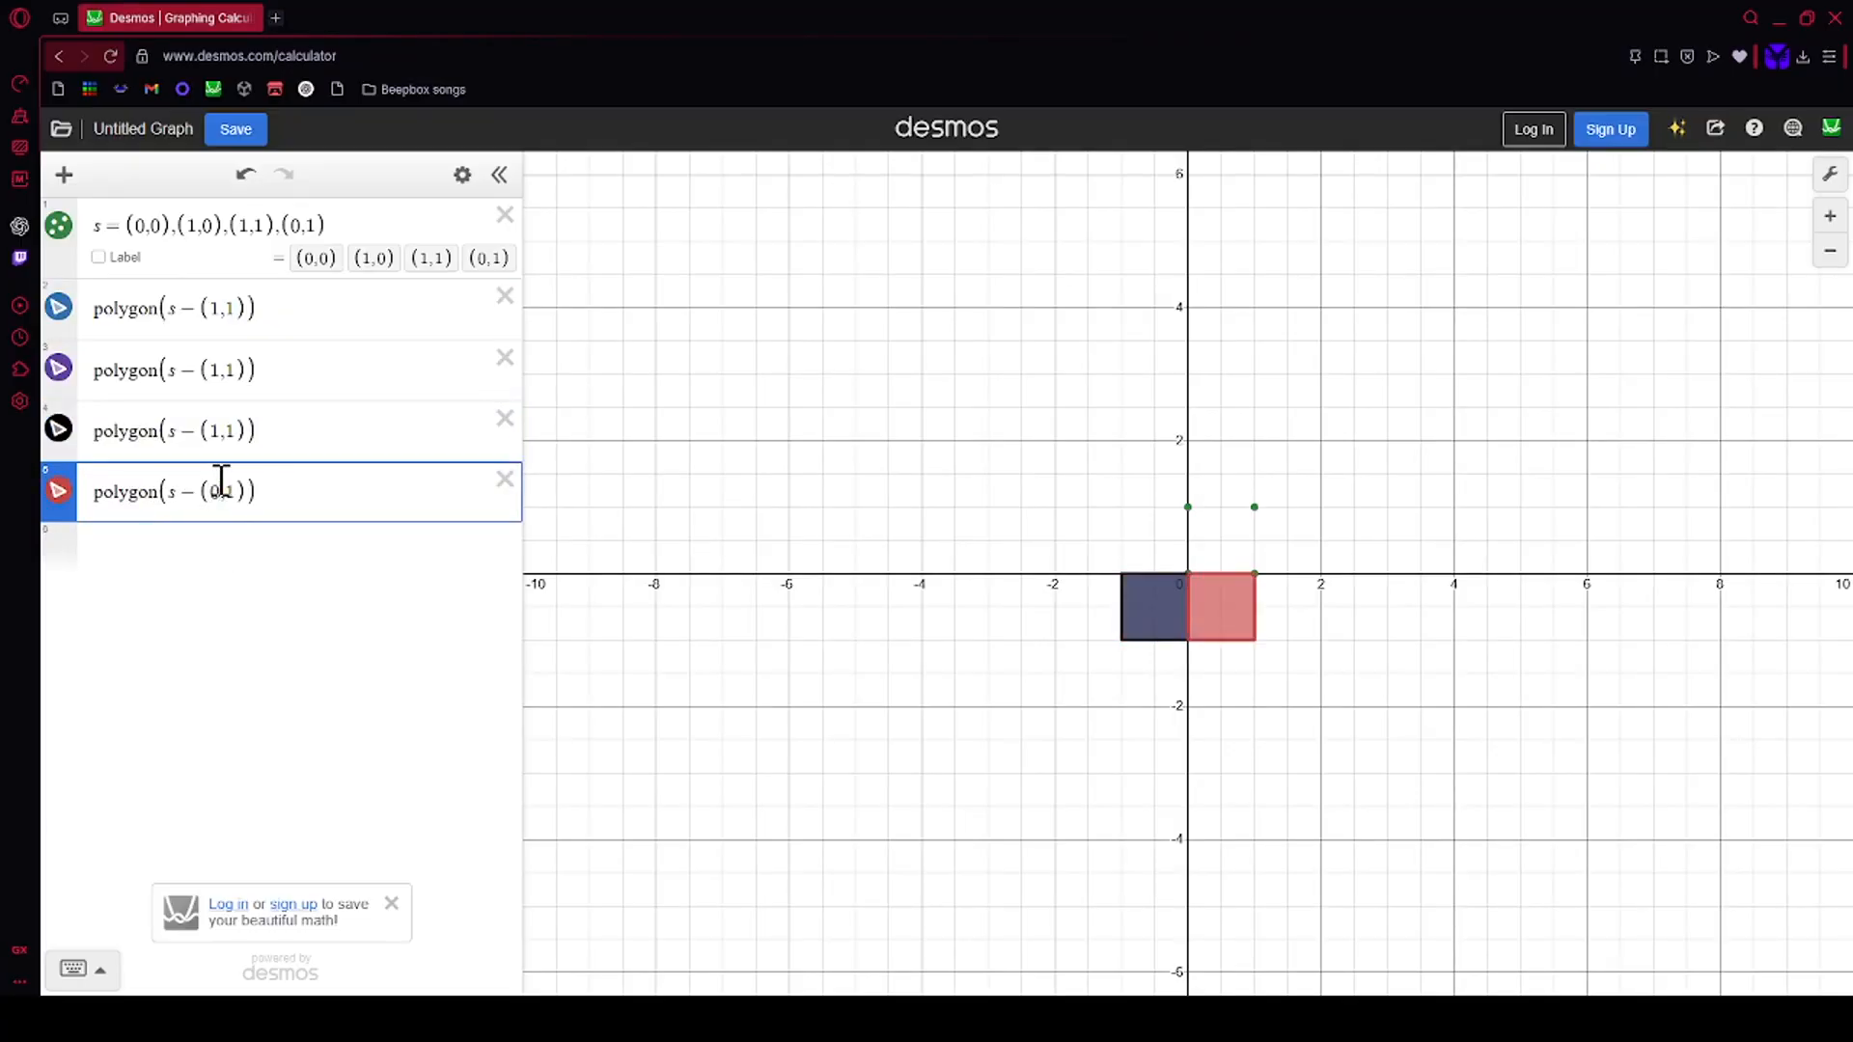
Step: Change the third polygon expression to polygon(s + (1,−1))
key(Up)
key(Up)
key(Down)
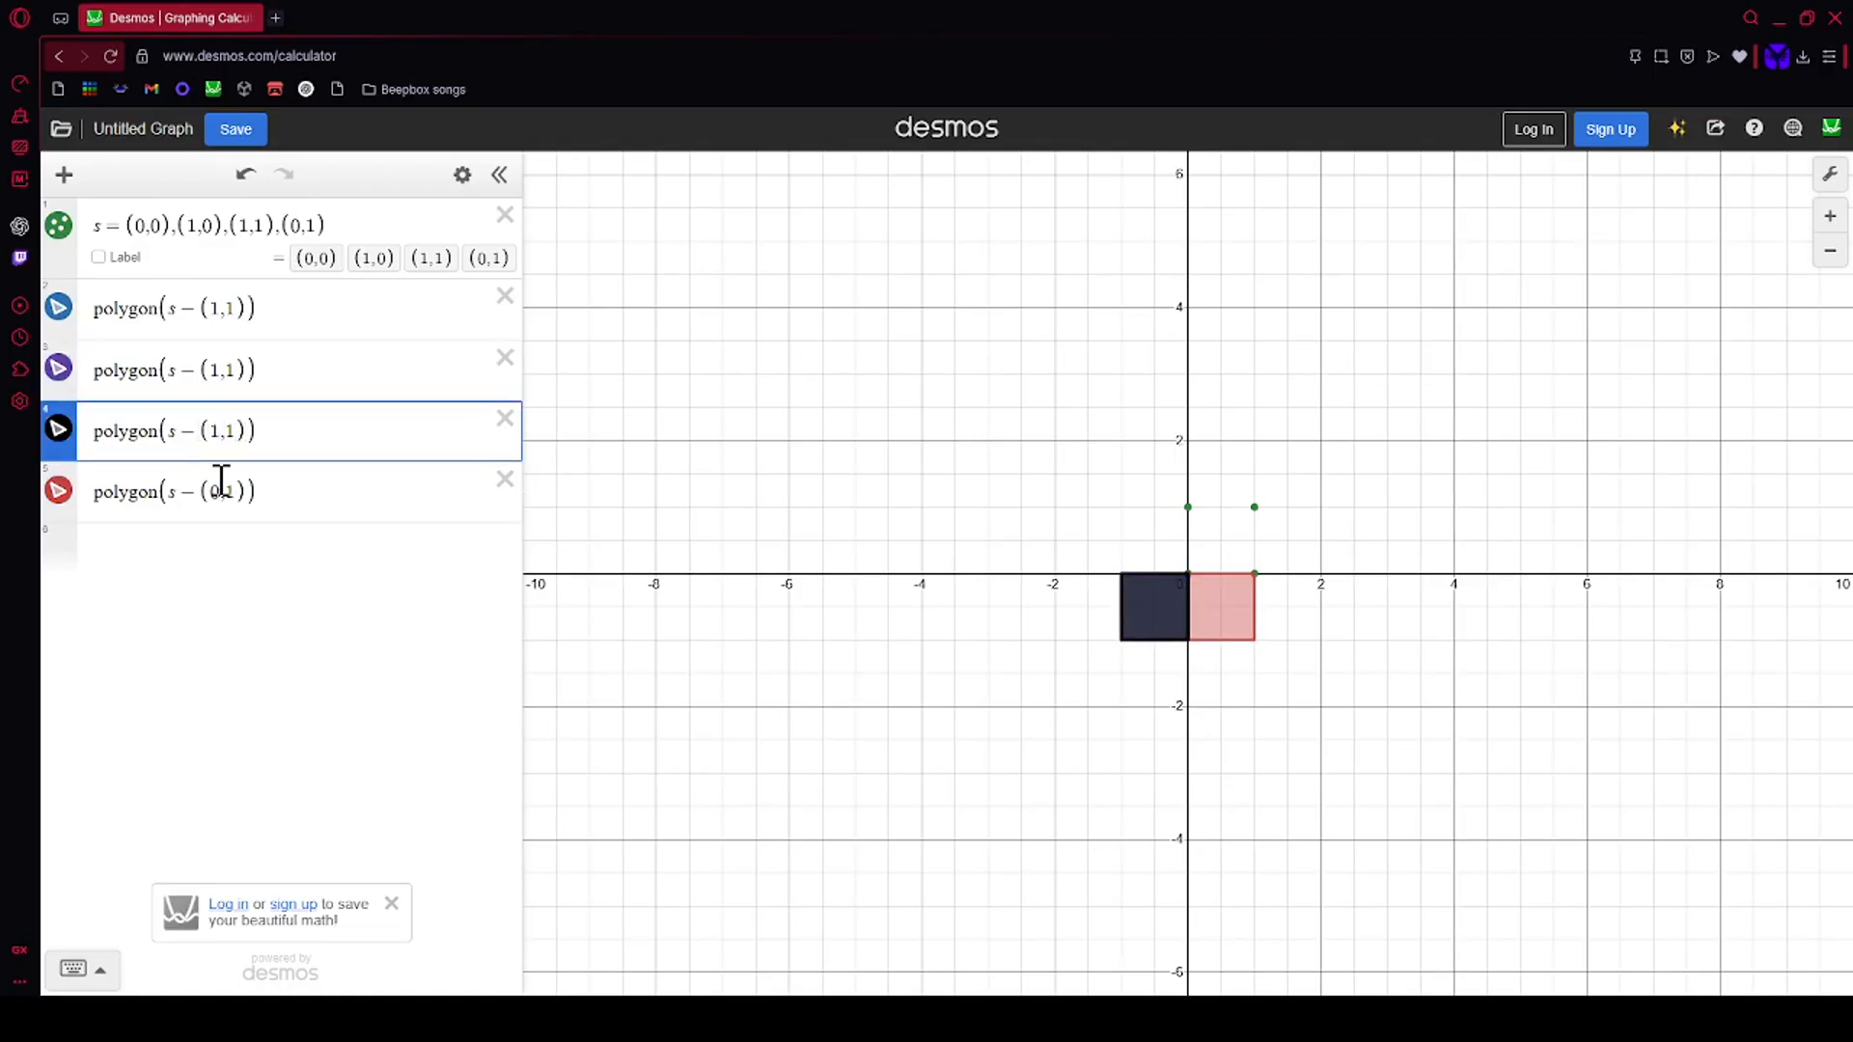
key(BackSpace)
text(+ (1,-)
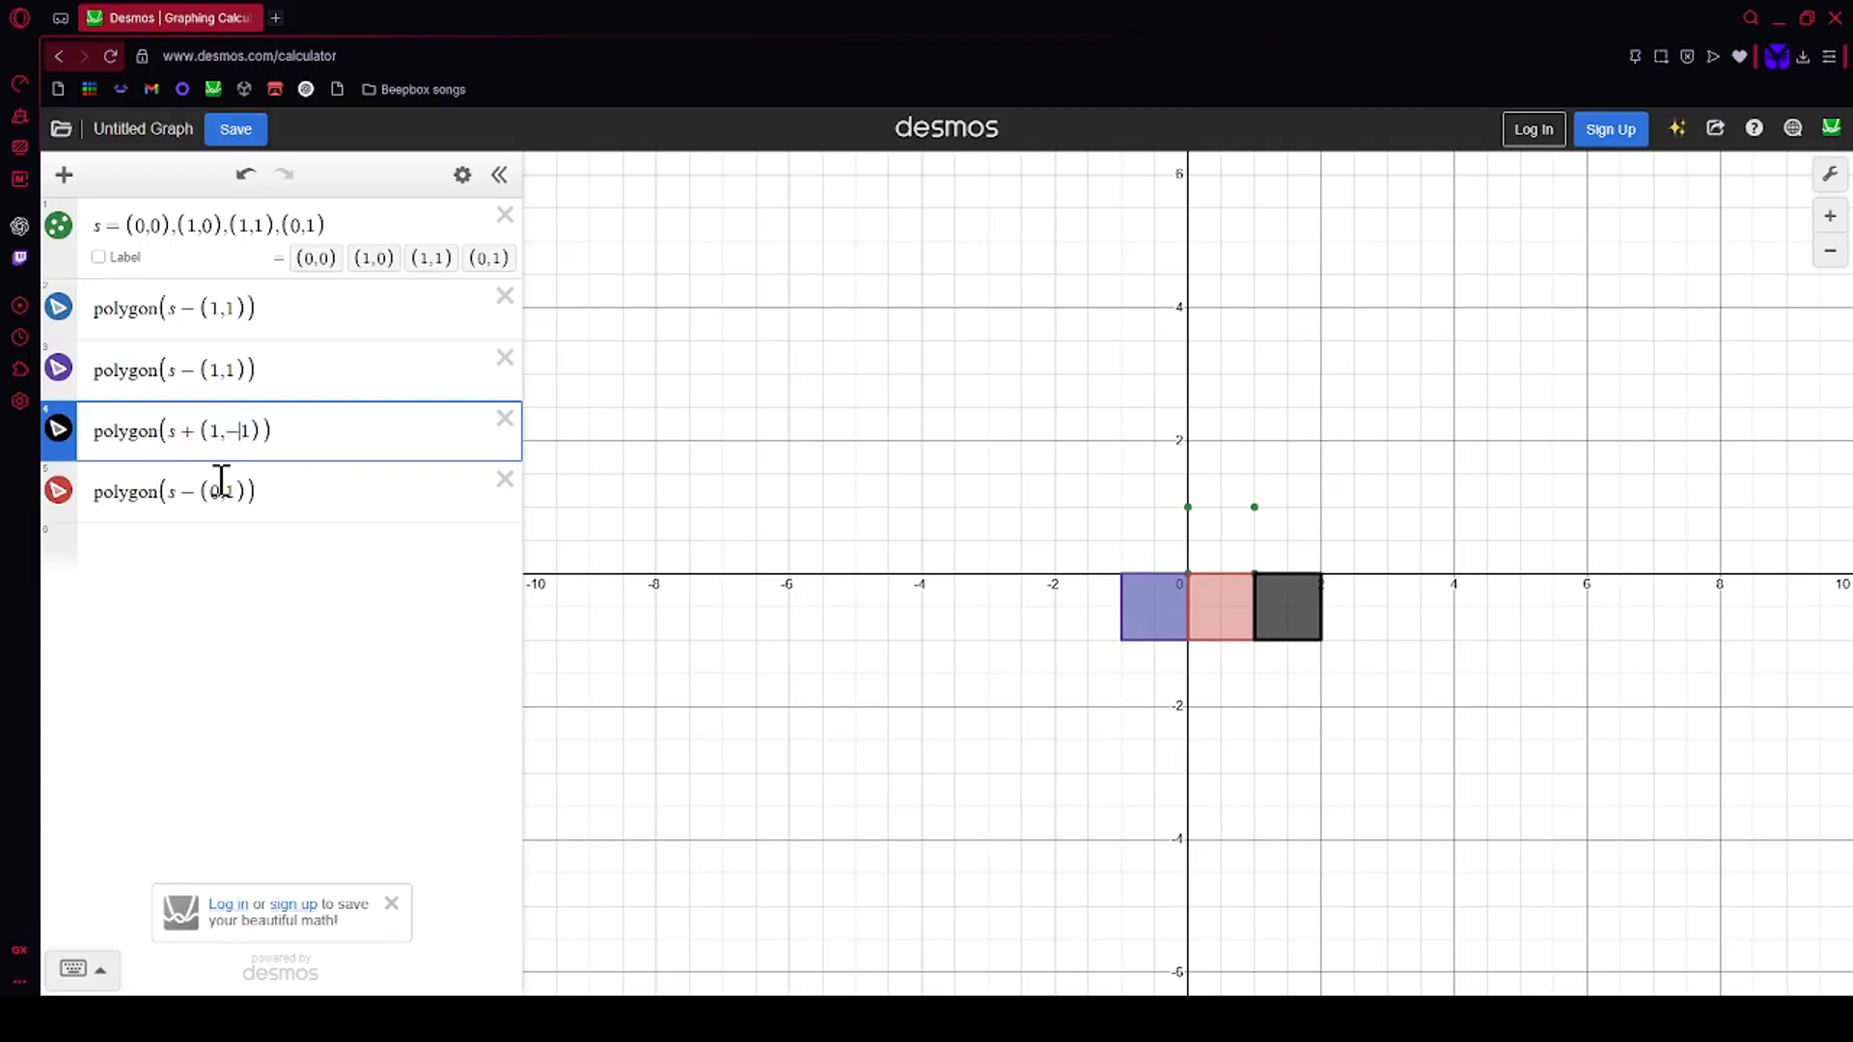
Step: Remove the offset from the second polygon expression so it reads polygon(s)
key(Up)
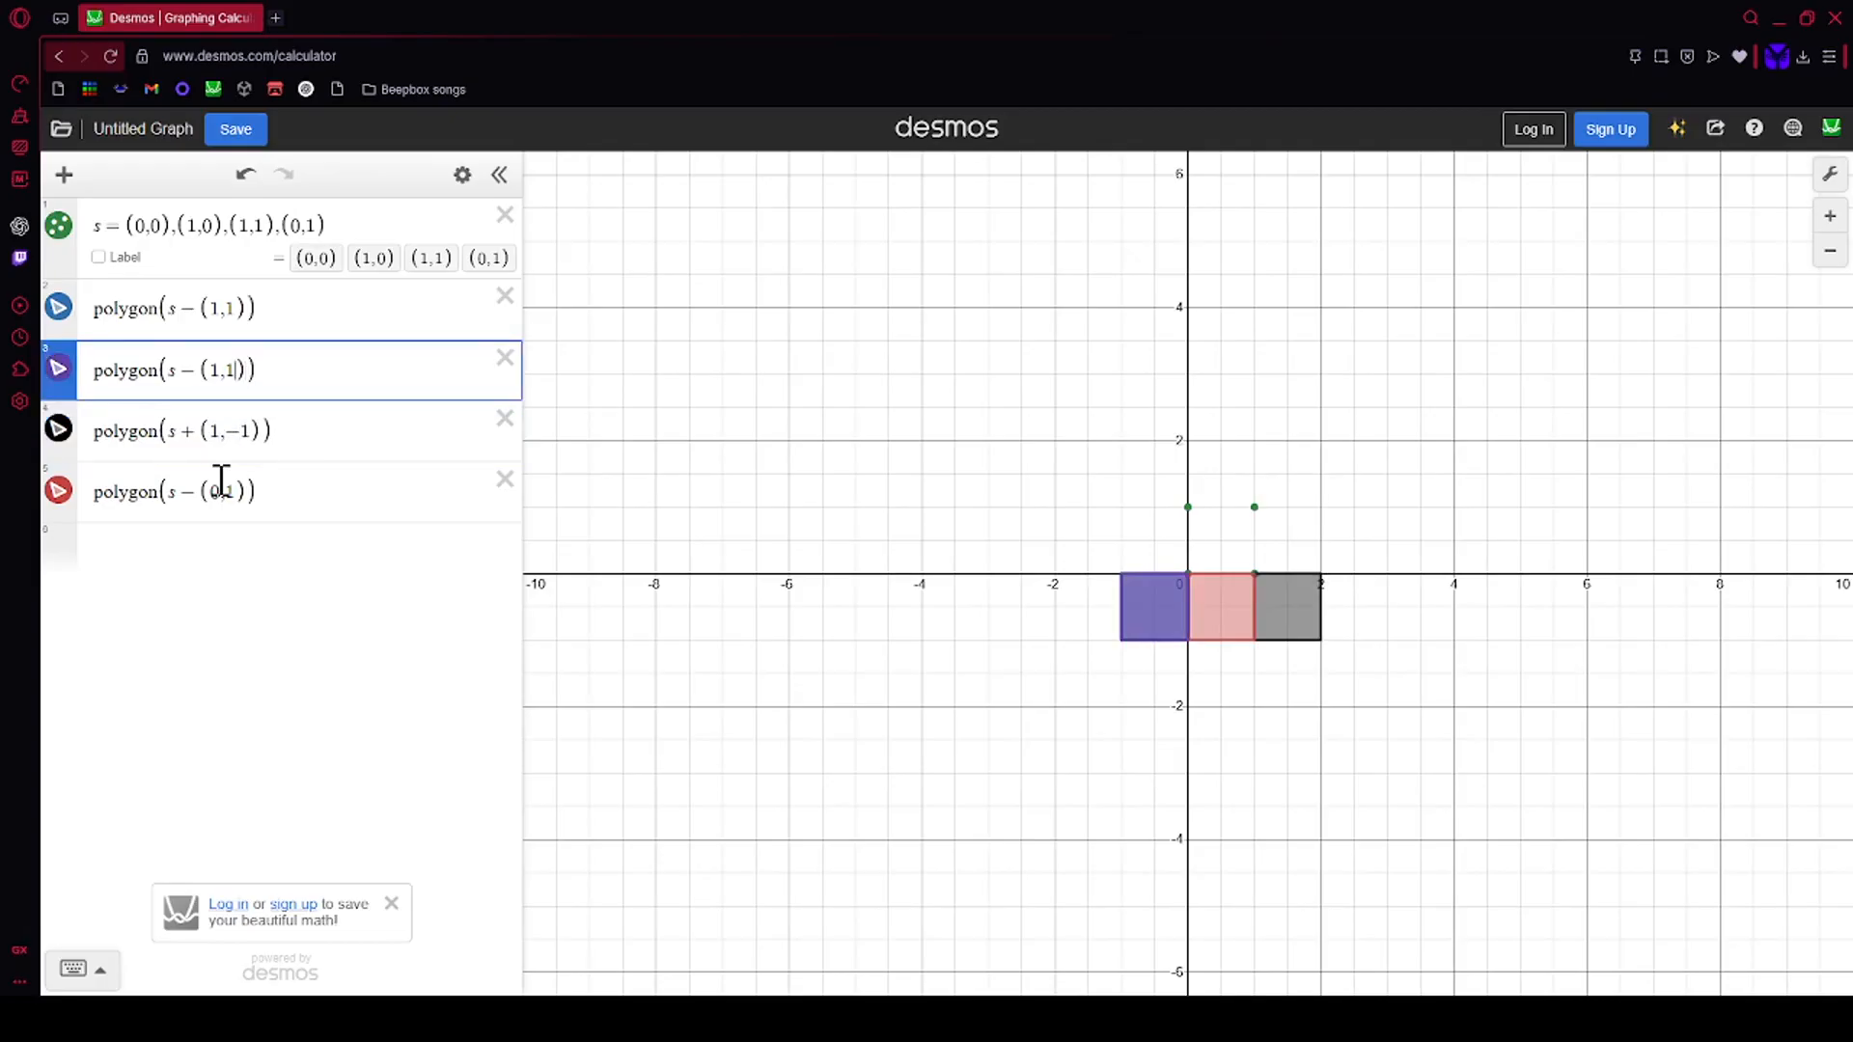
key(BackSpace)
text(0)
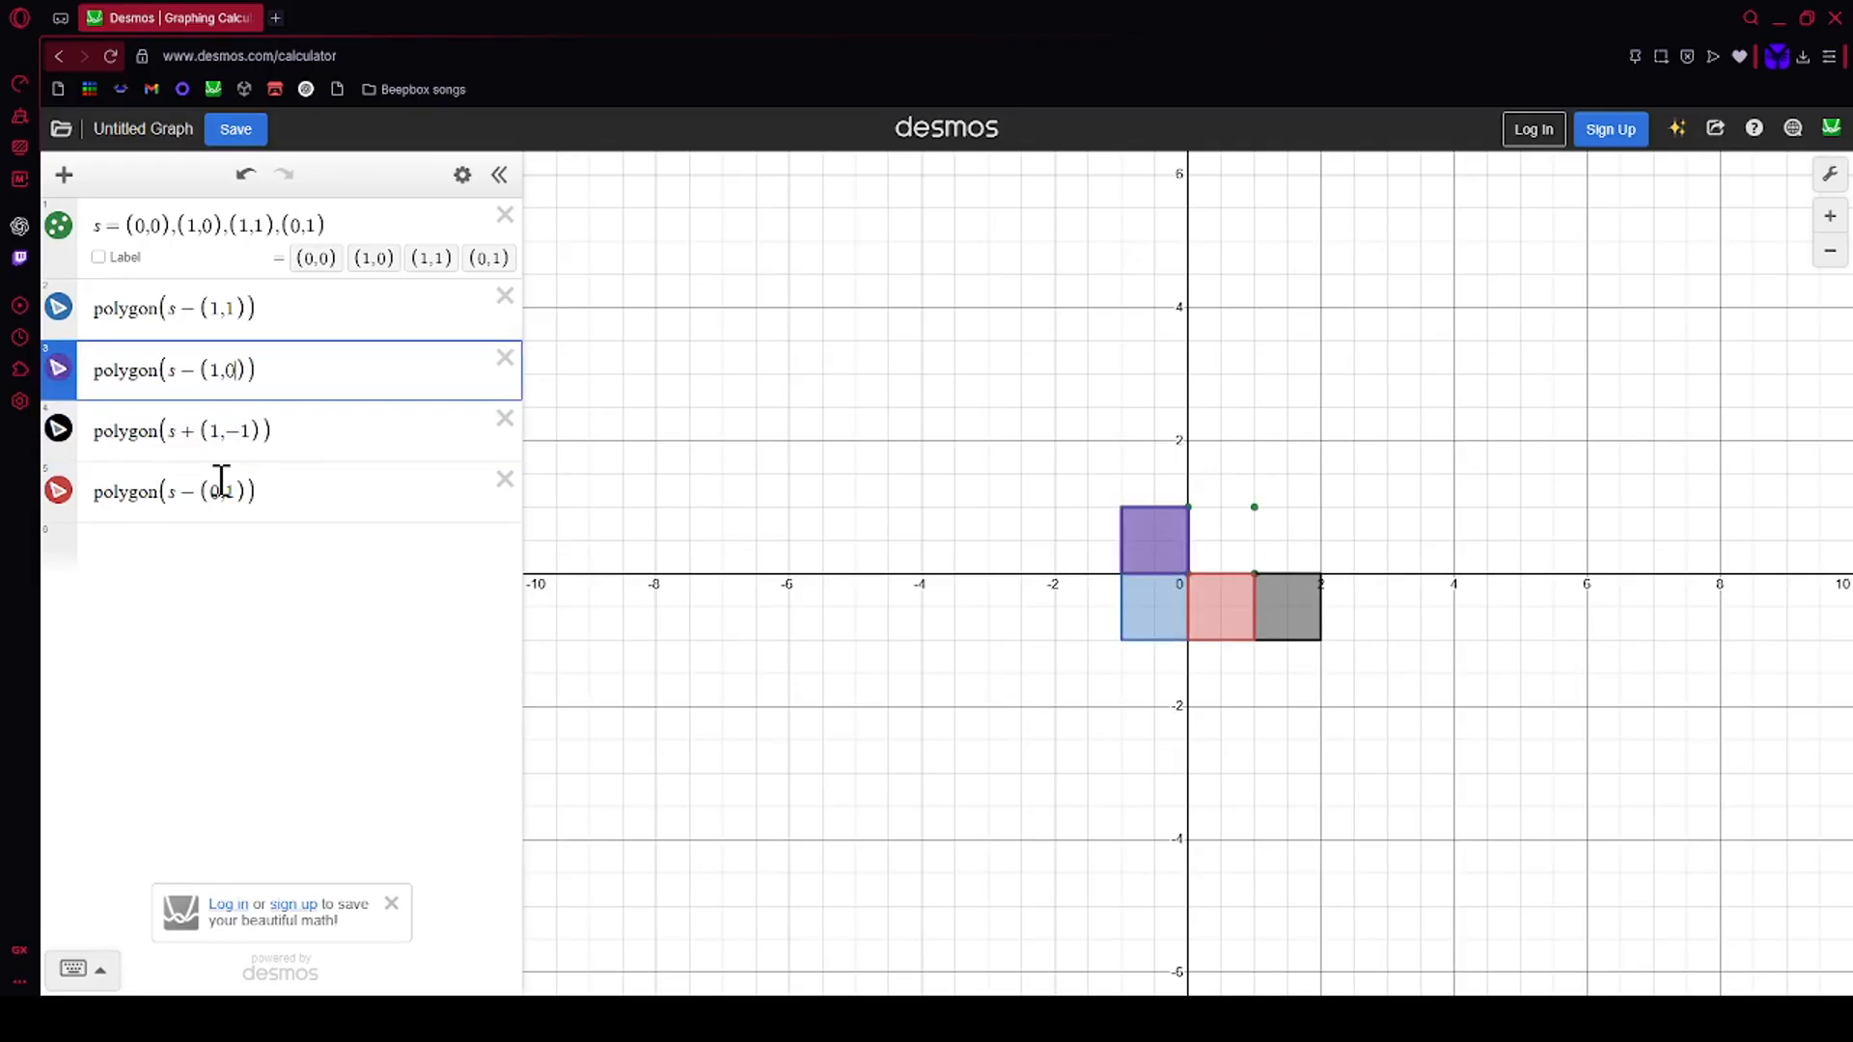
key(BackSpace)
text(0)
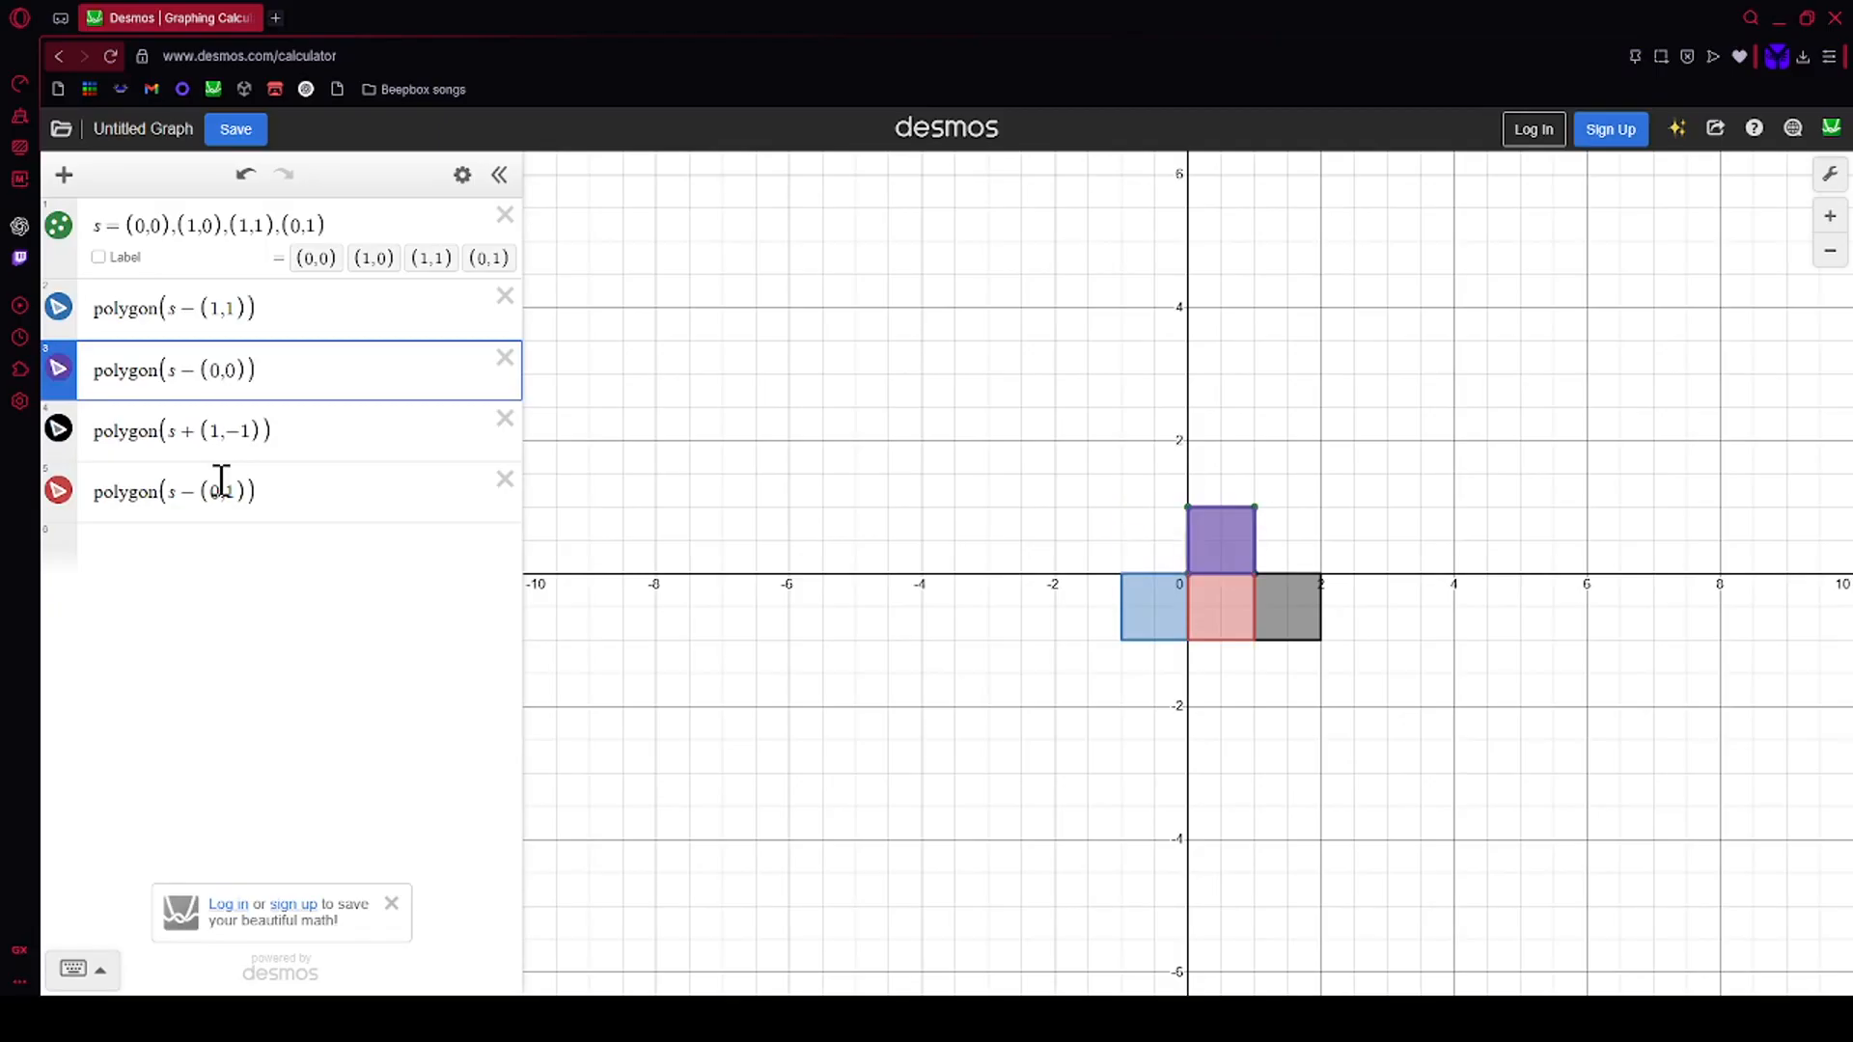
key(BackSpace)
key(BackSpace)
key(BackSpace)
key(BackSpace)
key(BackSpace)
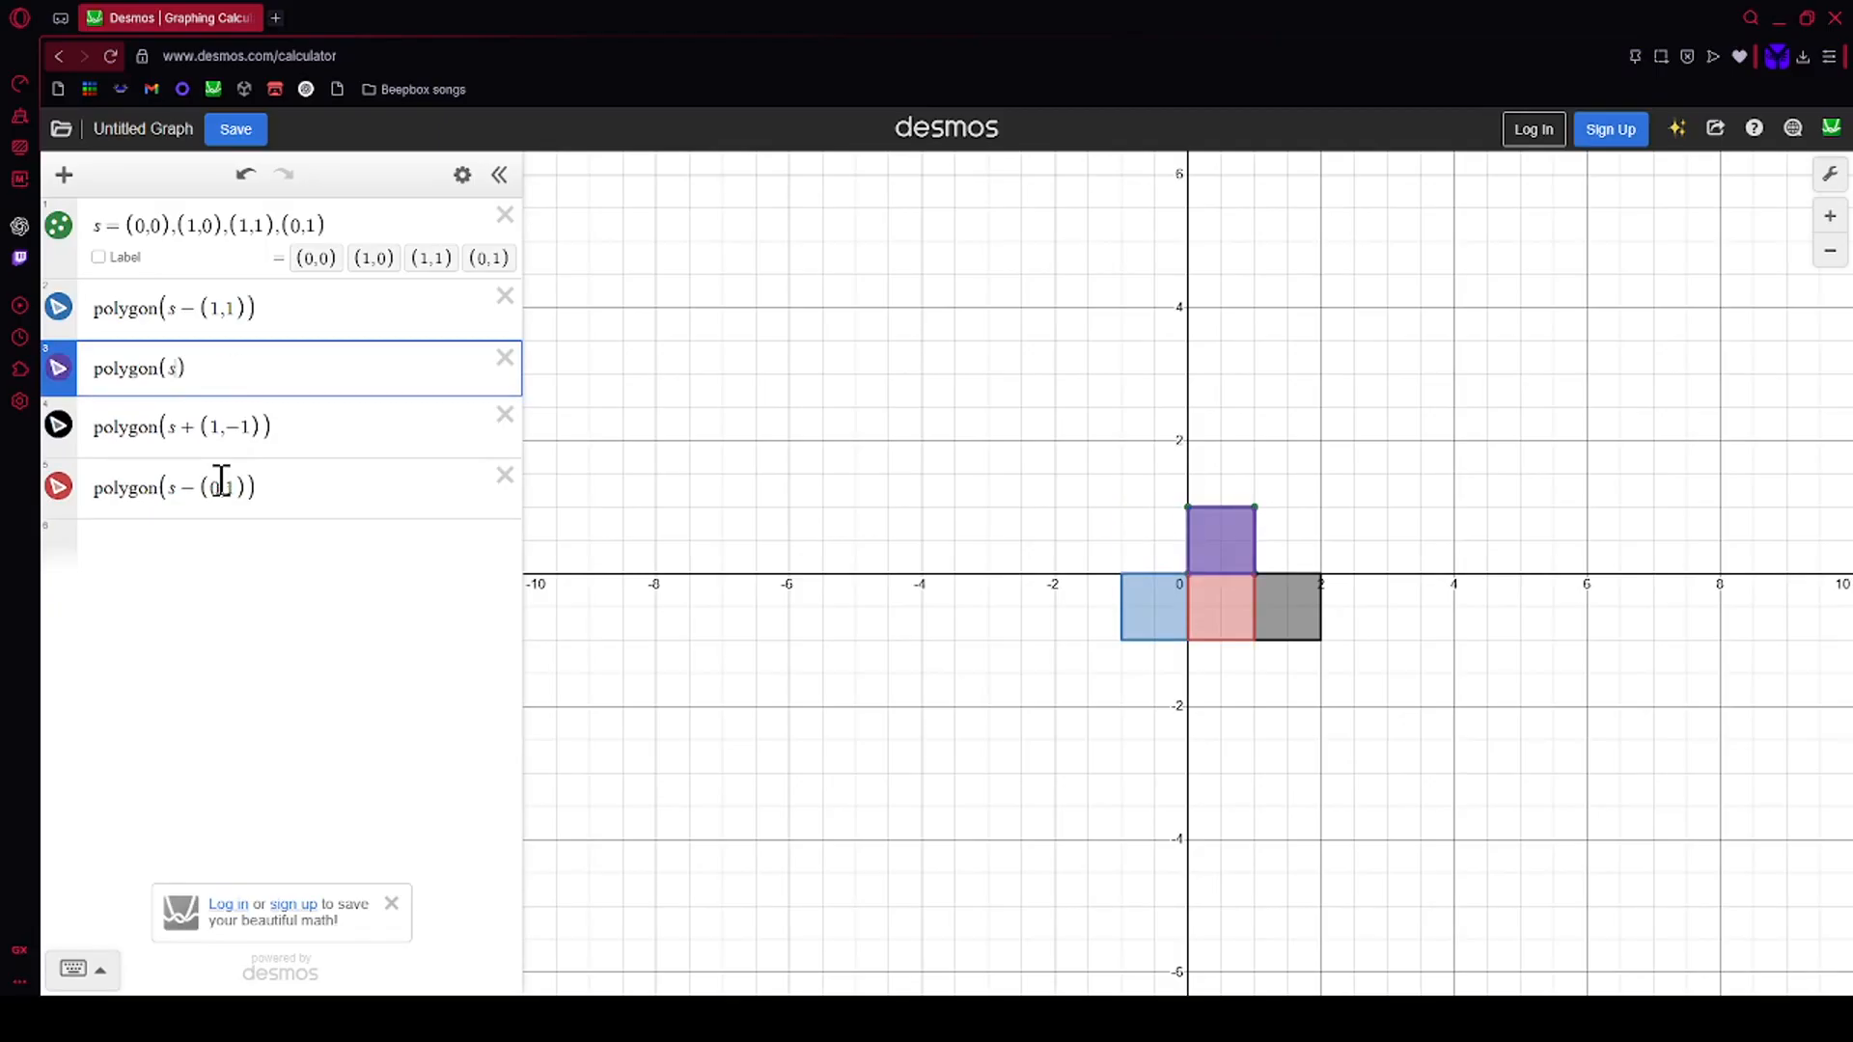
click(822, 585)
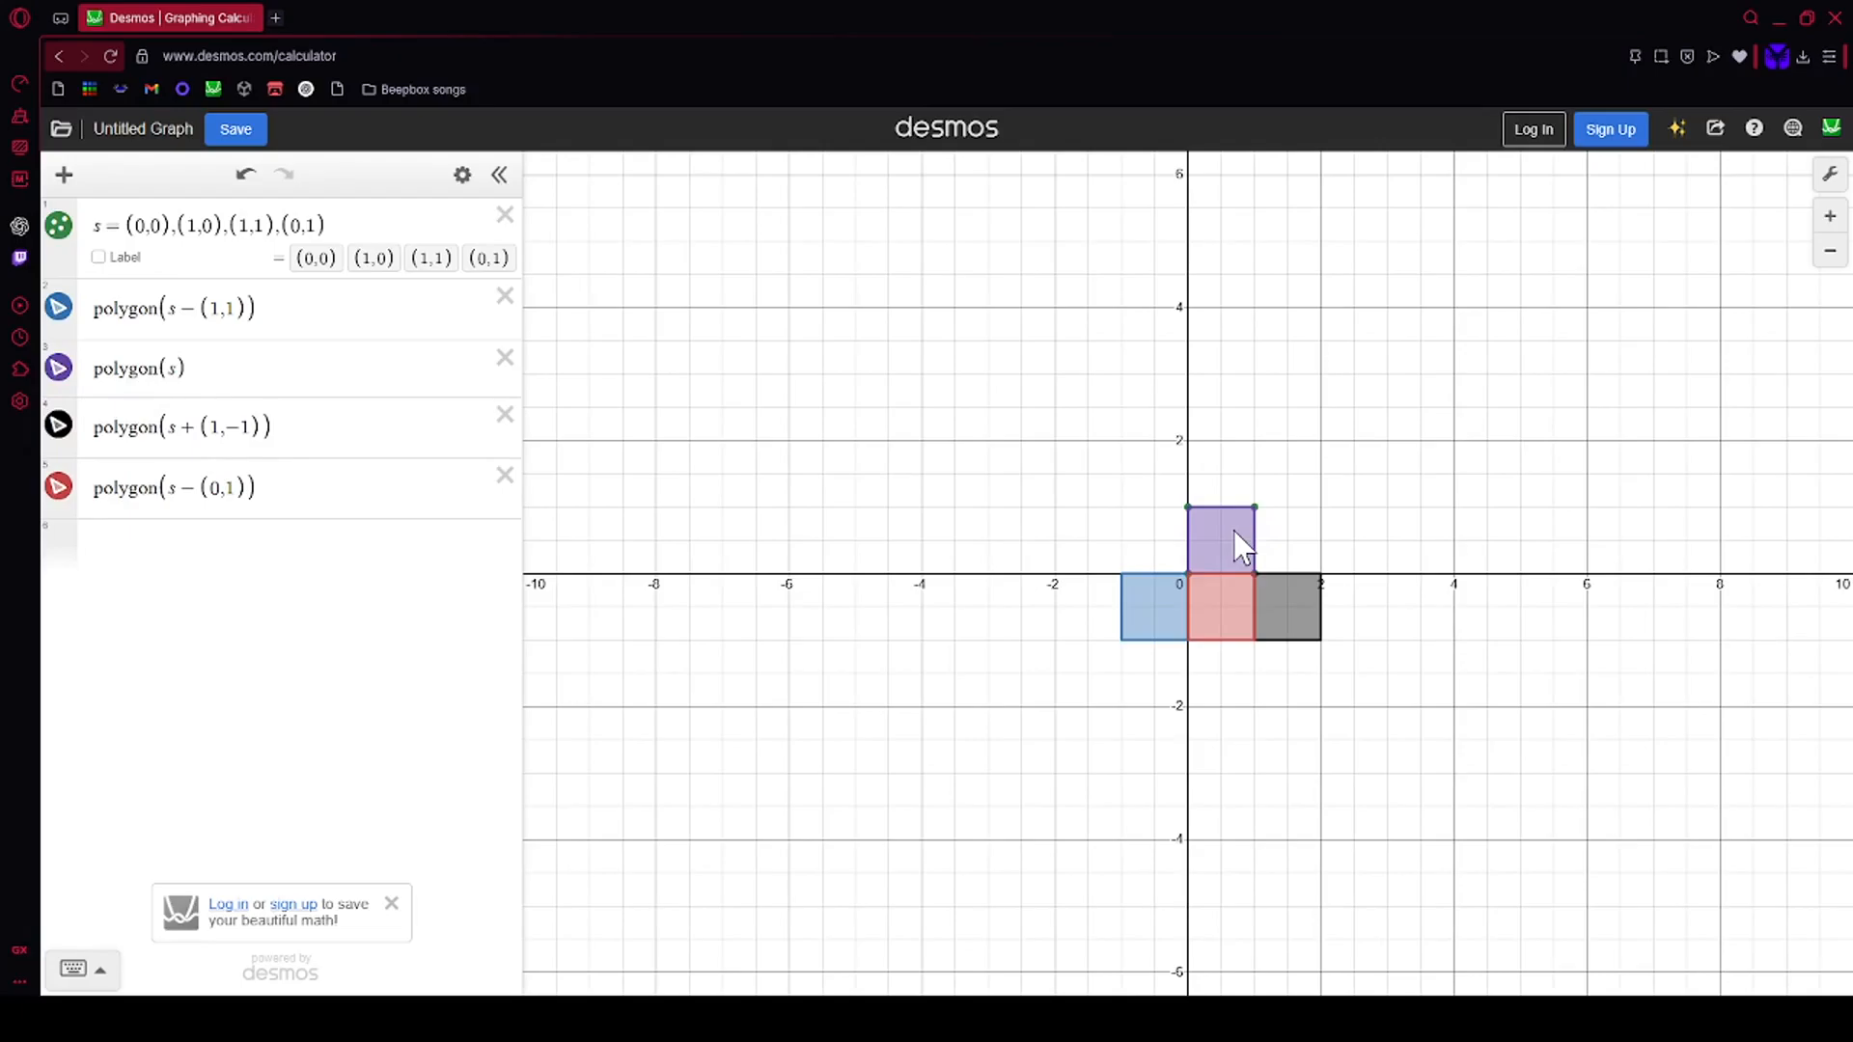
Step: Set the last polygon's vertical offset to 2, giving polygon(s − (0,2))
click(236, 488)
key(BackSpace)
text(2)
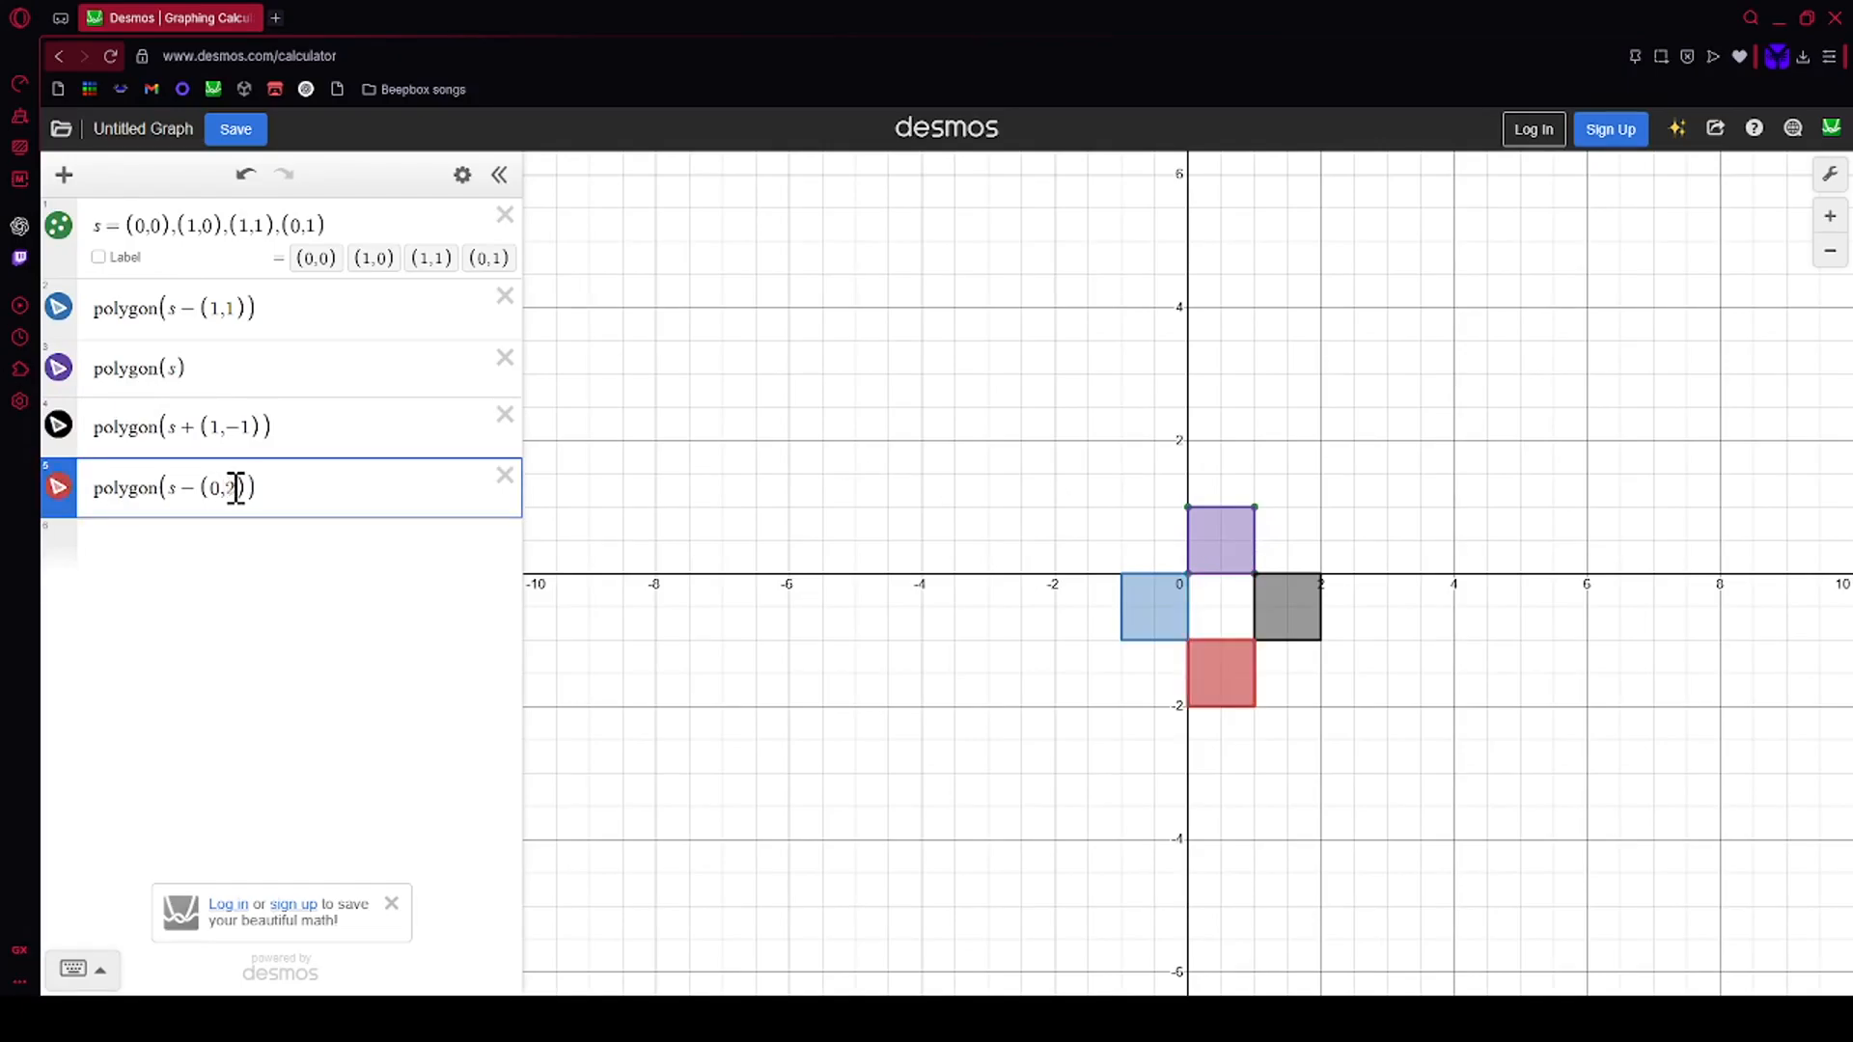
click(918, 670)
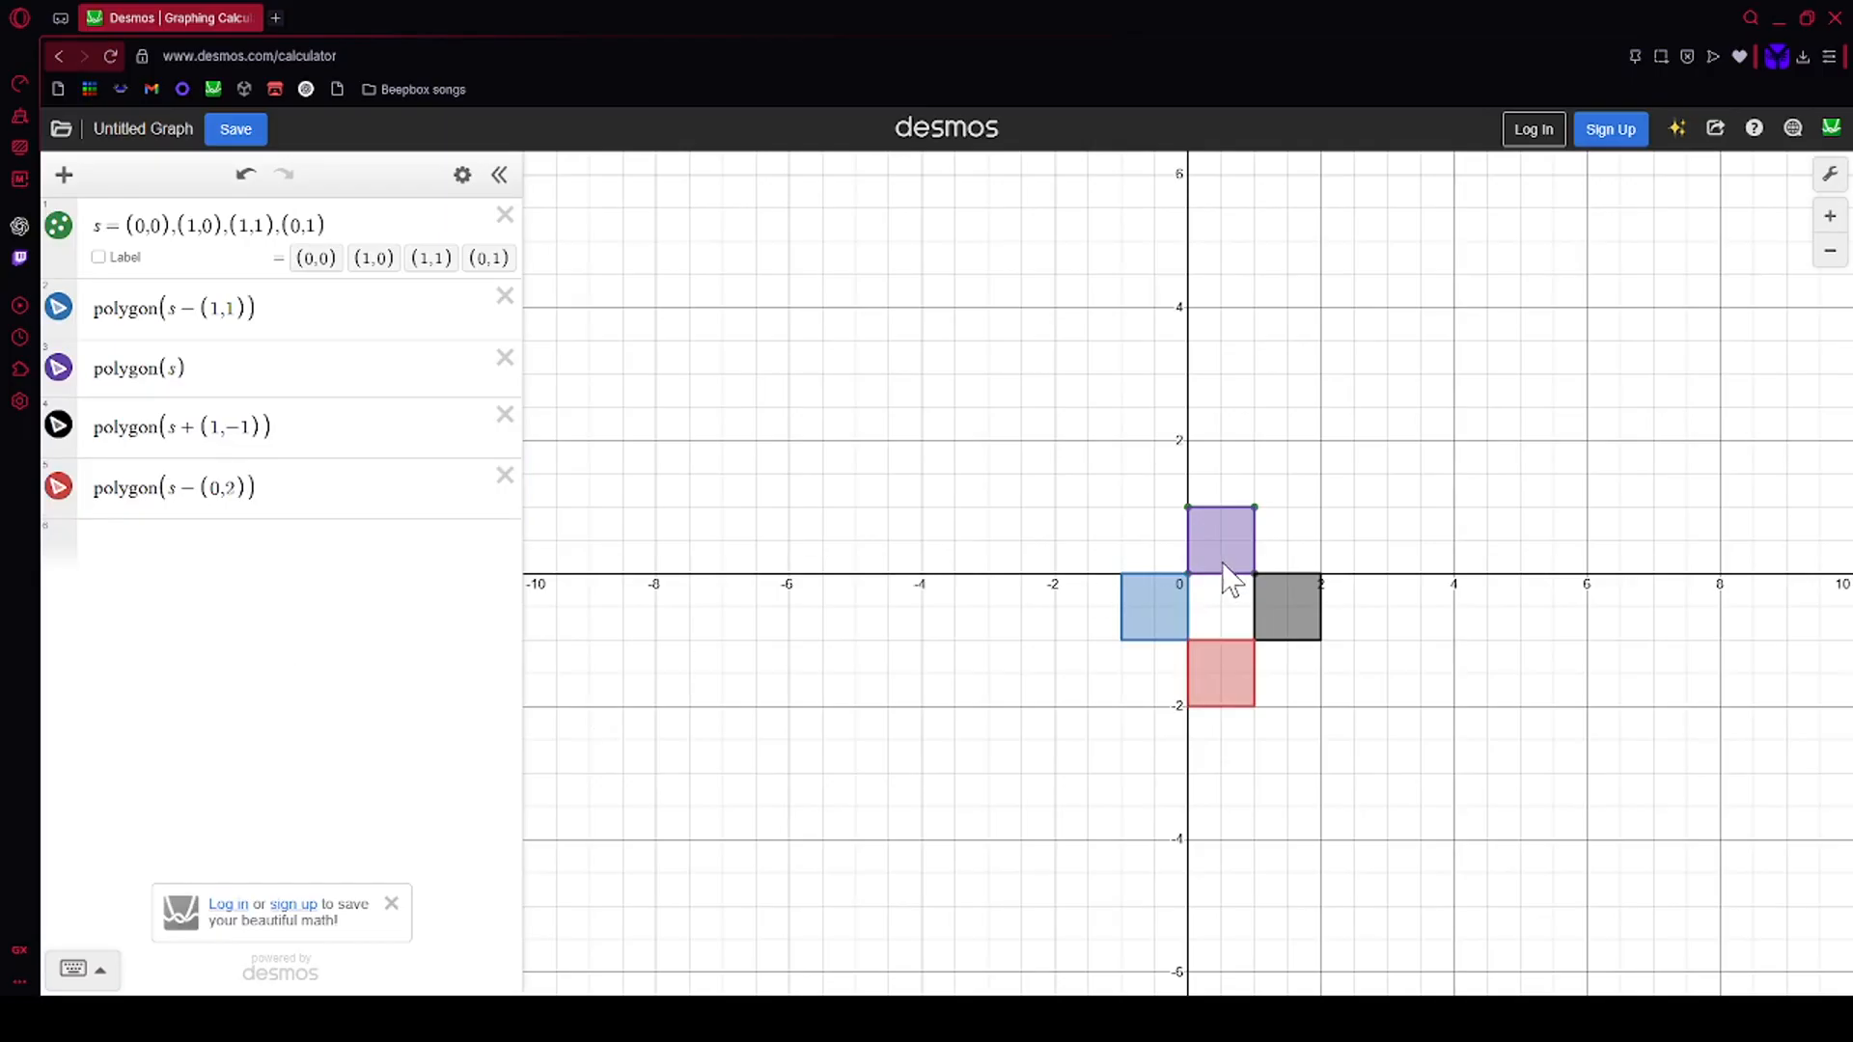
Step: Make the first polygon clickable and black, with fill opacity 1 and its lines turned off
click(462, 175)
click(59, 301)
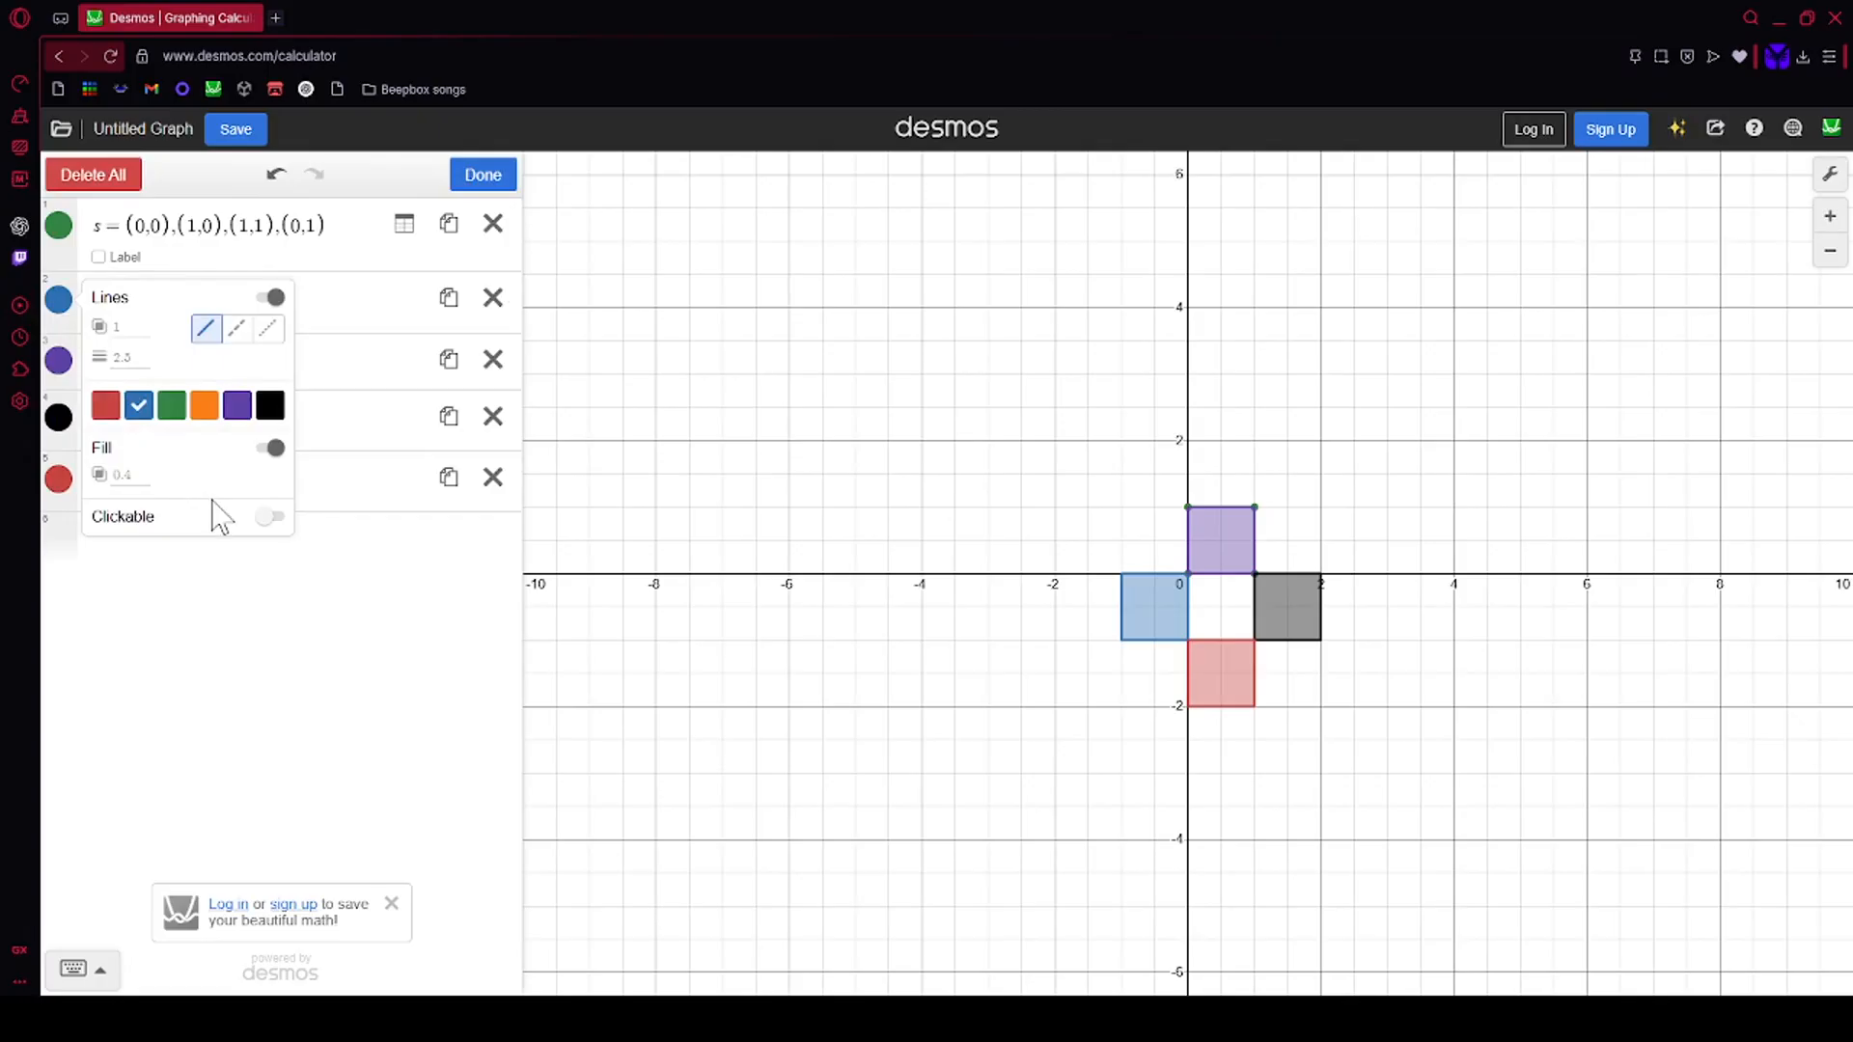
click(264, 521)
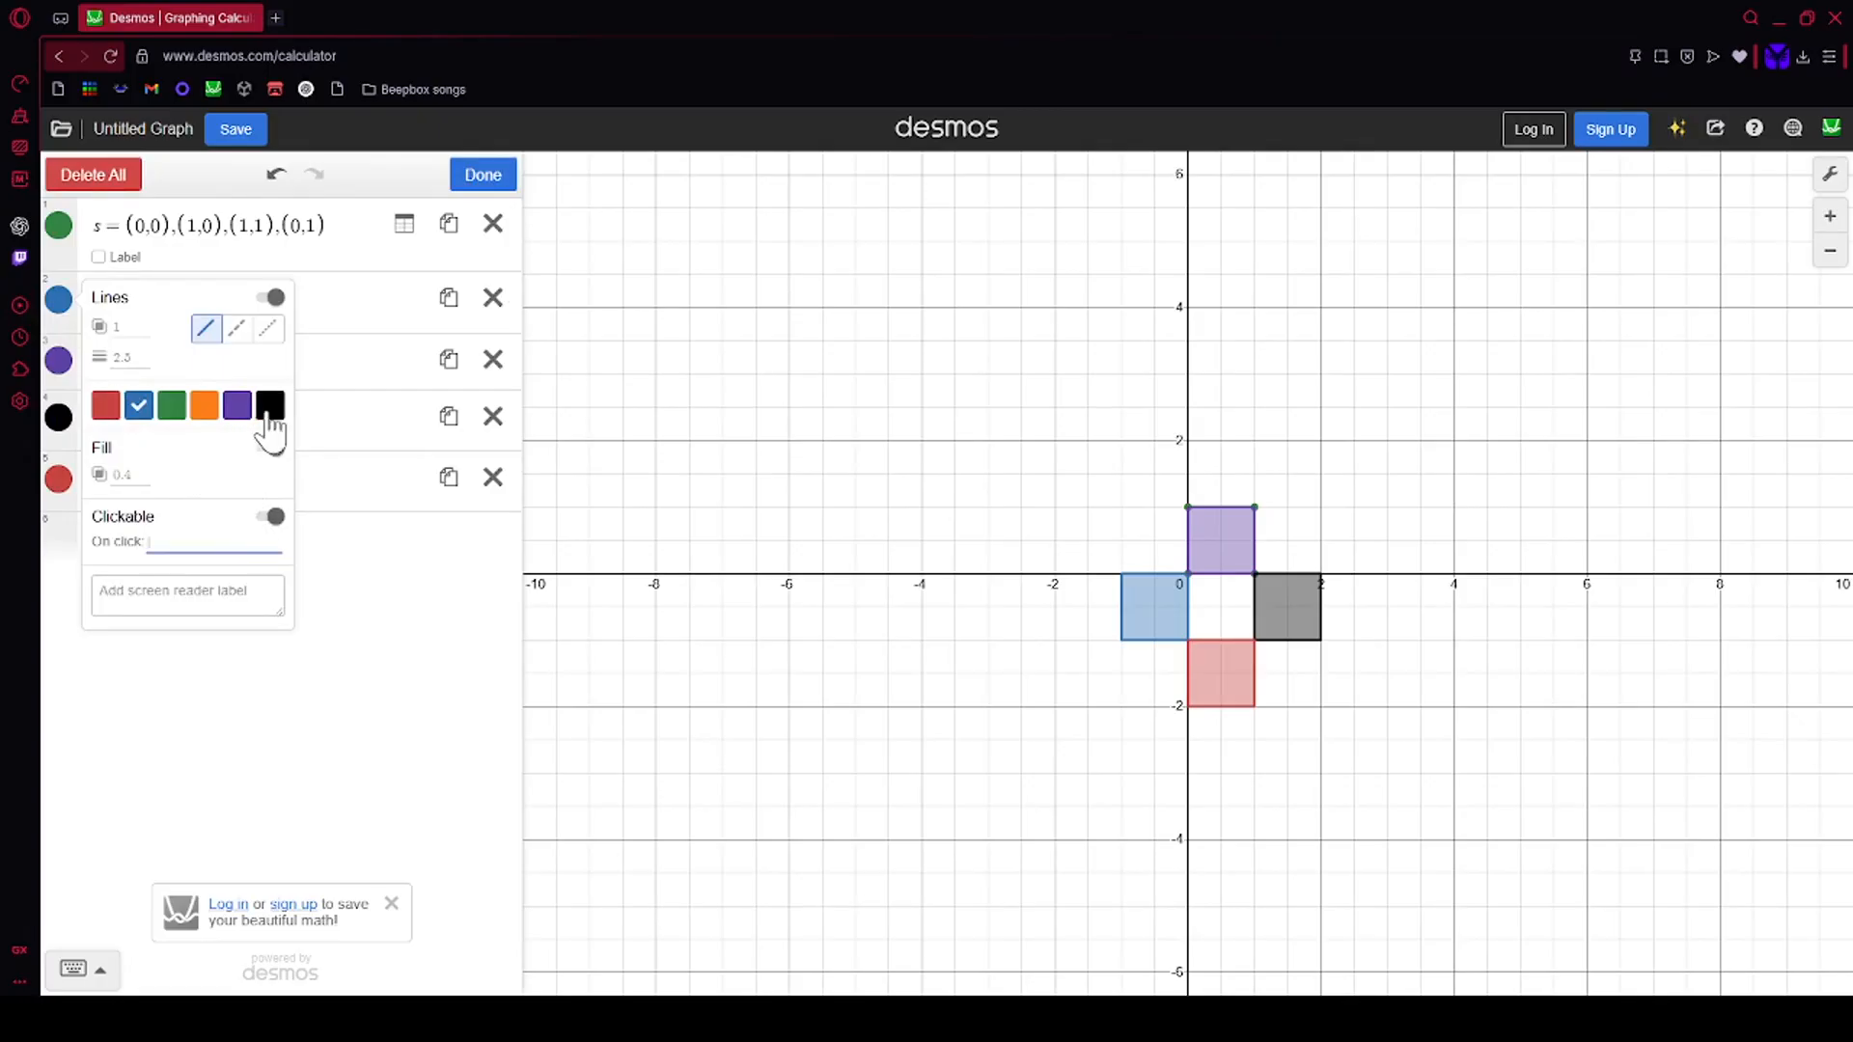
click(271, 405)
click(133, 476)
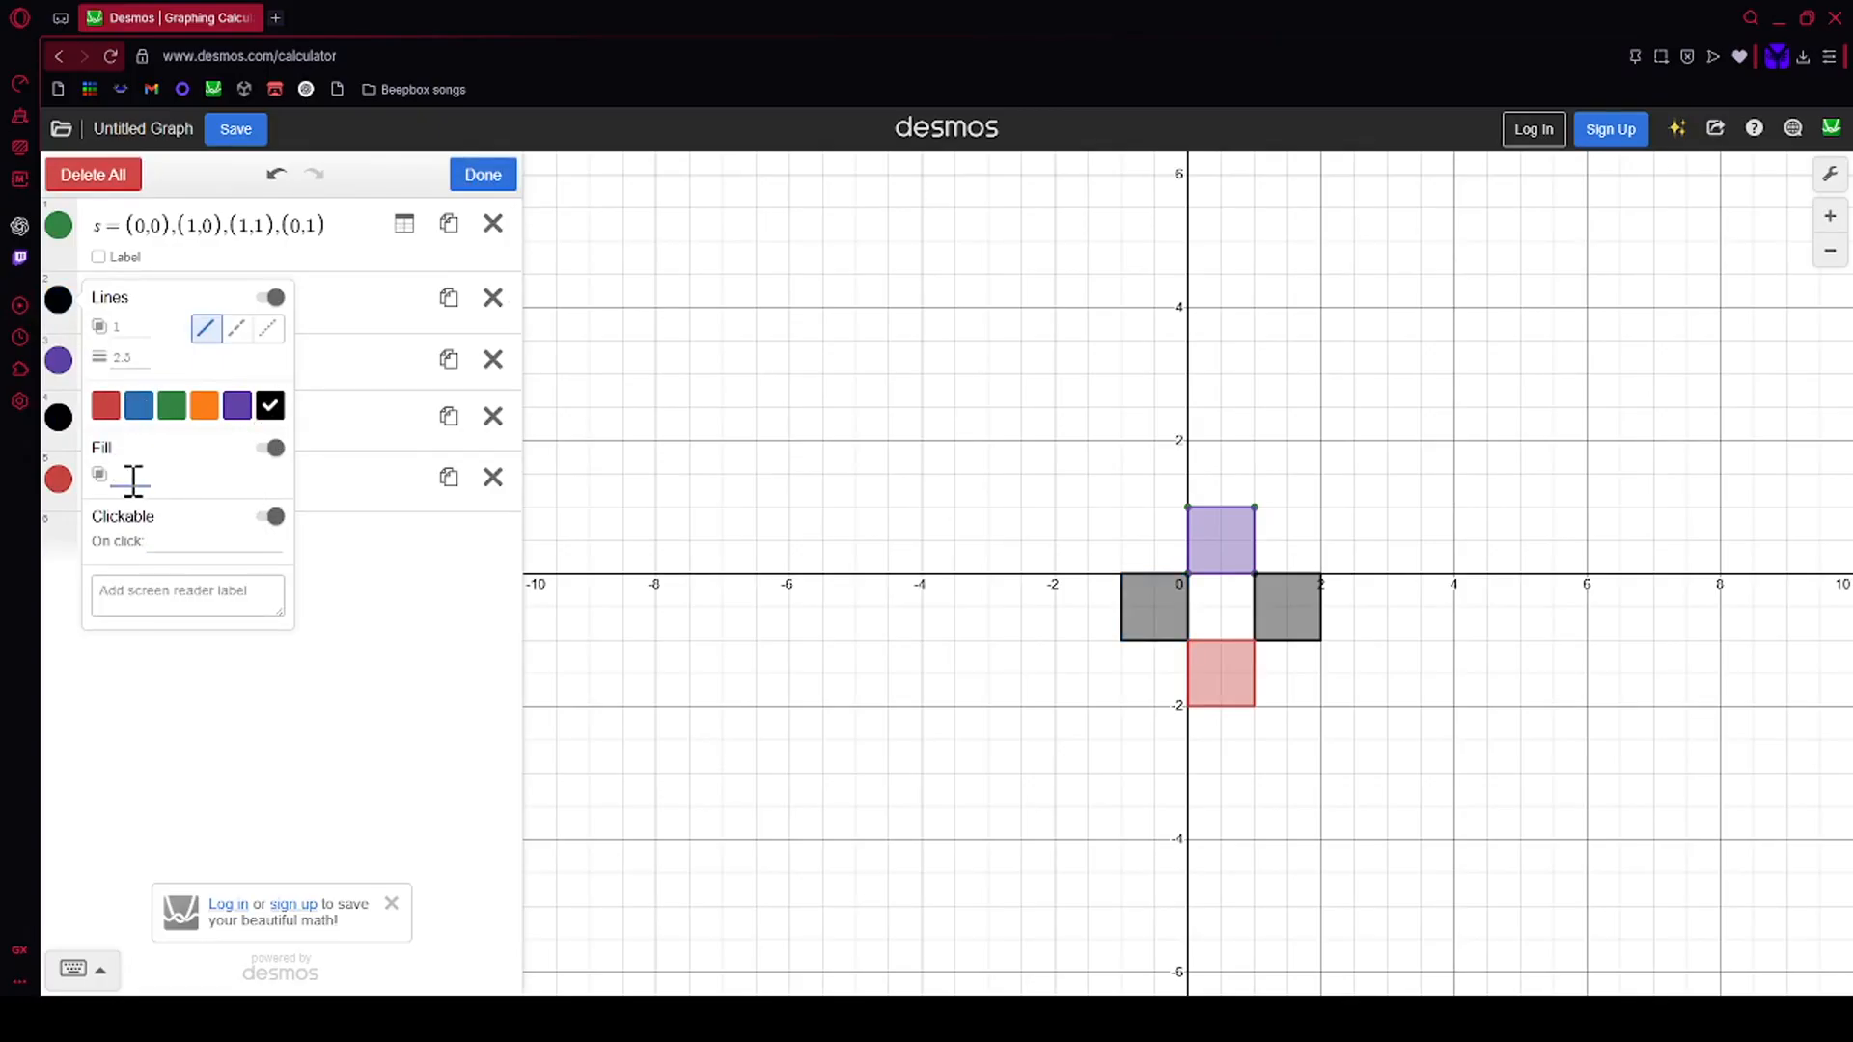
text(1)
click(272, 300)
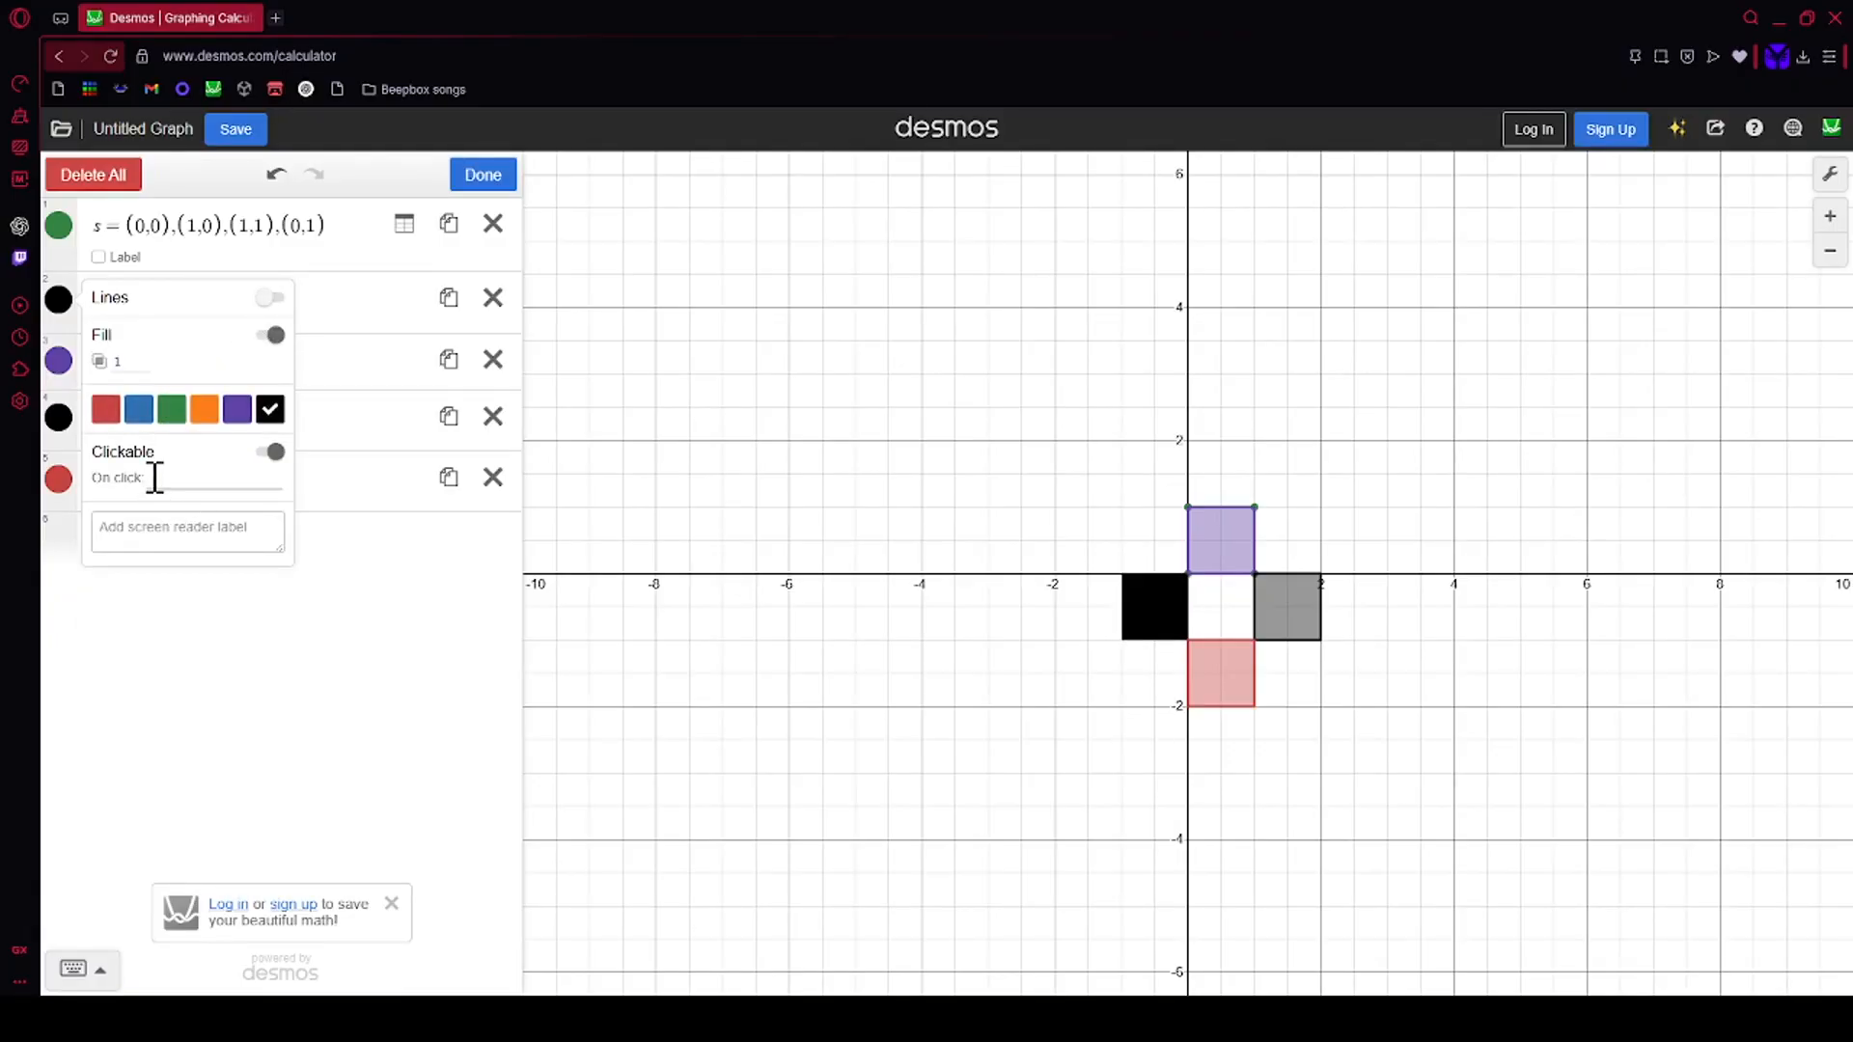
click(166, 534)
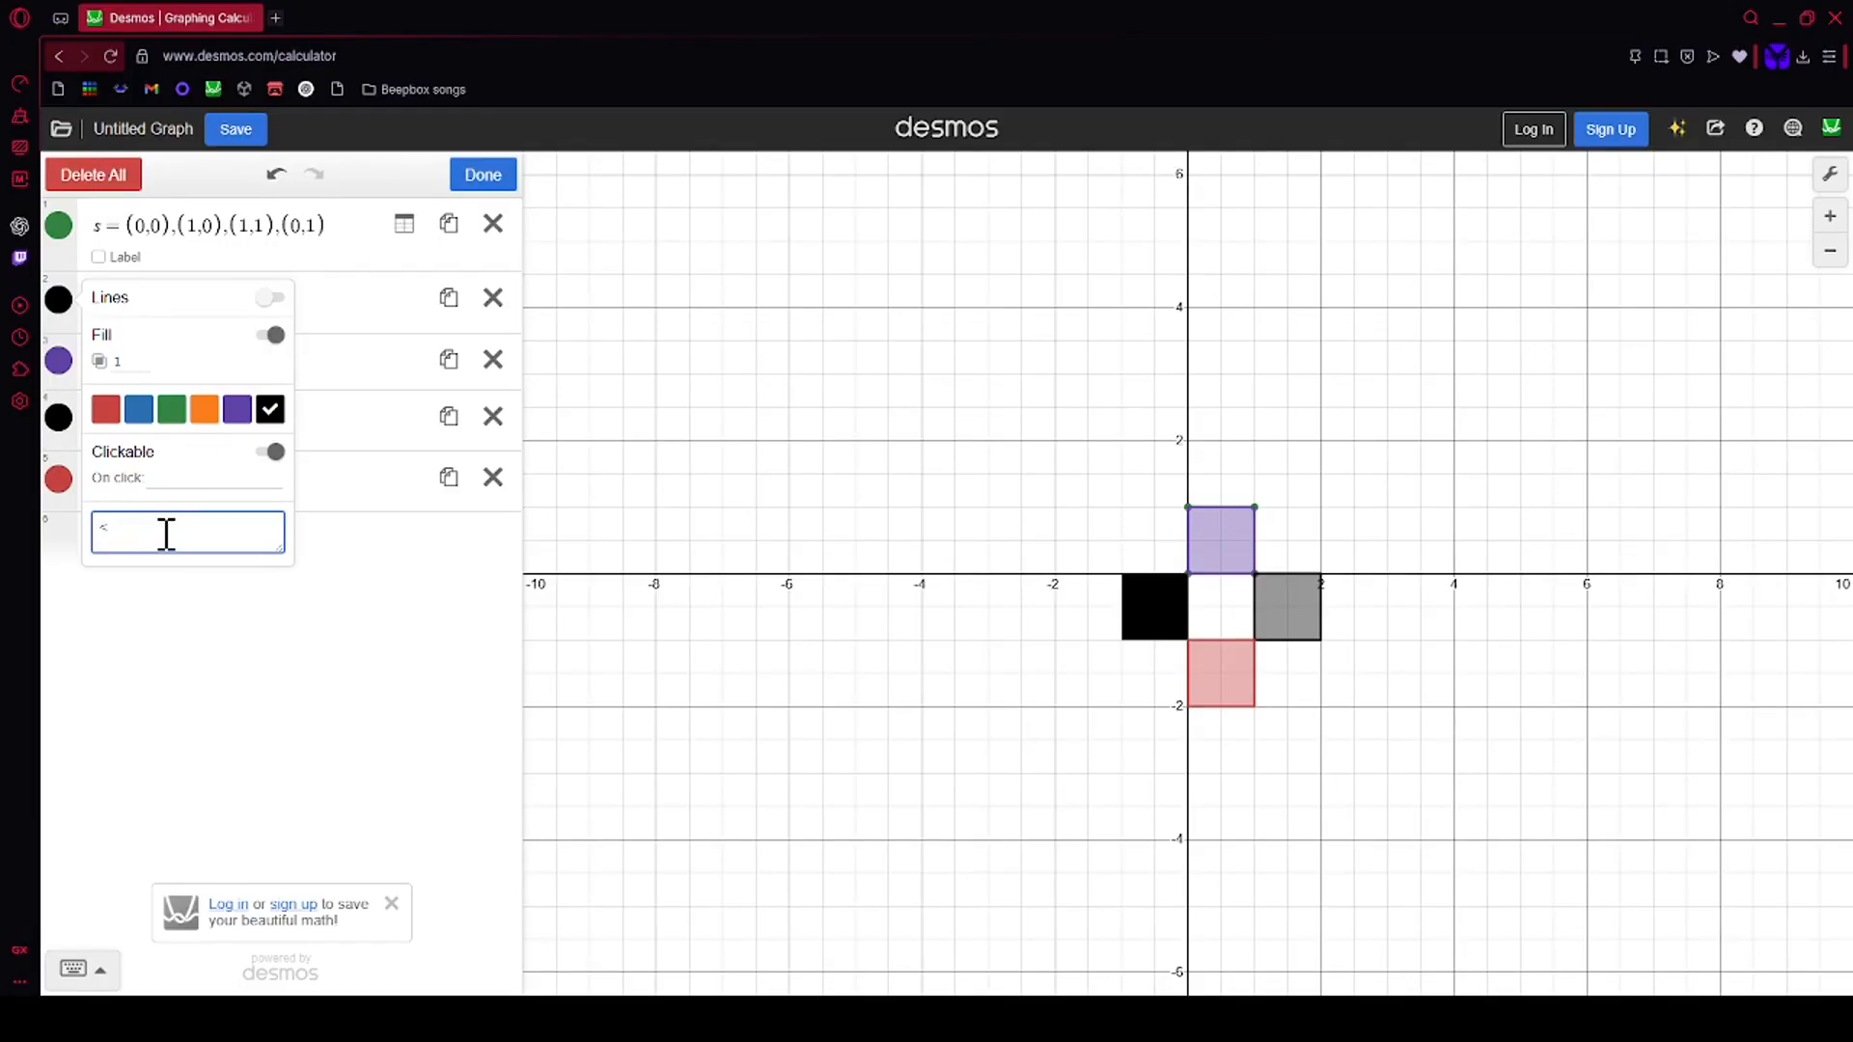
click(166, 481)
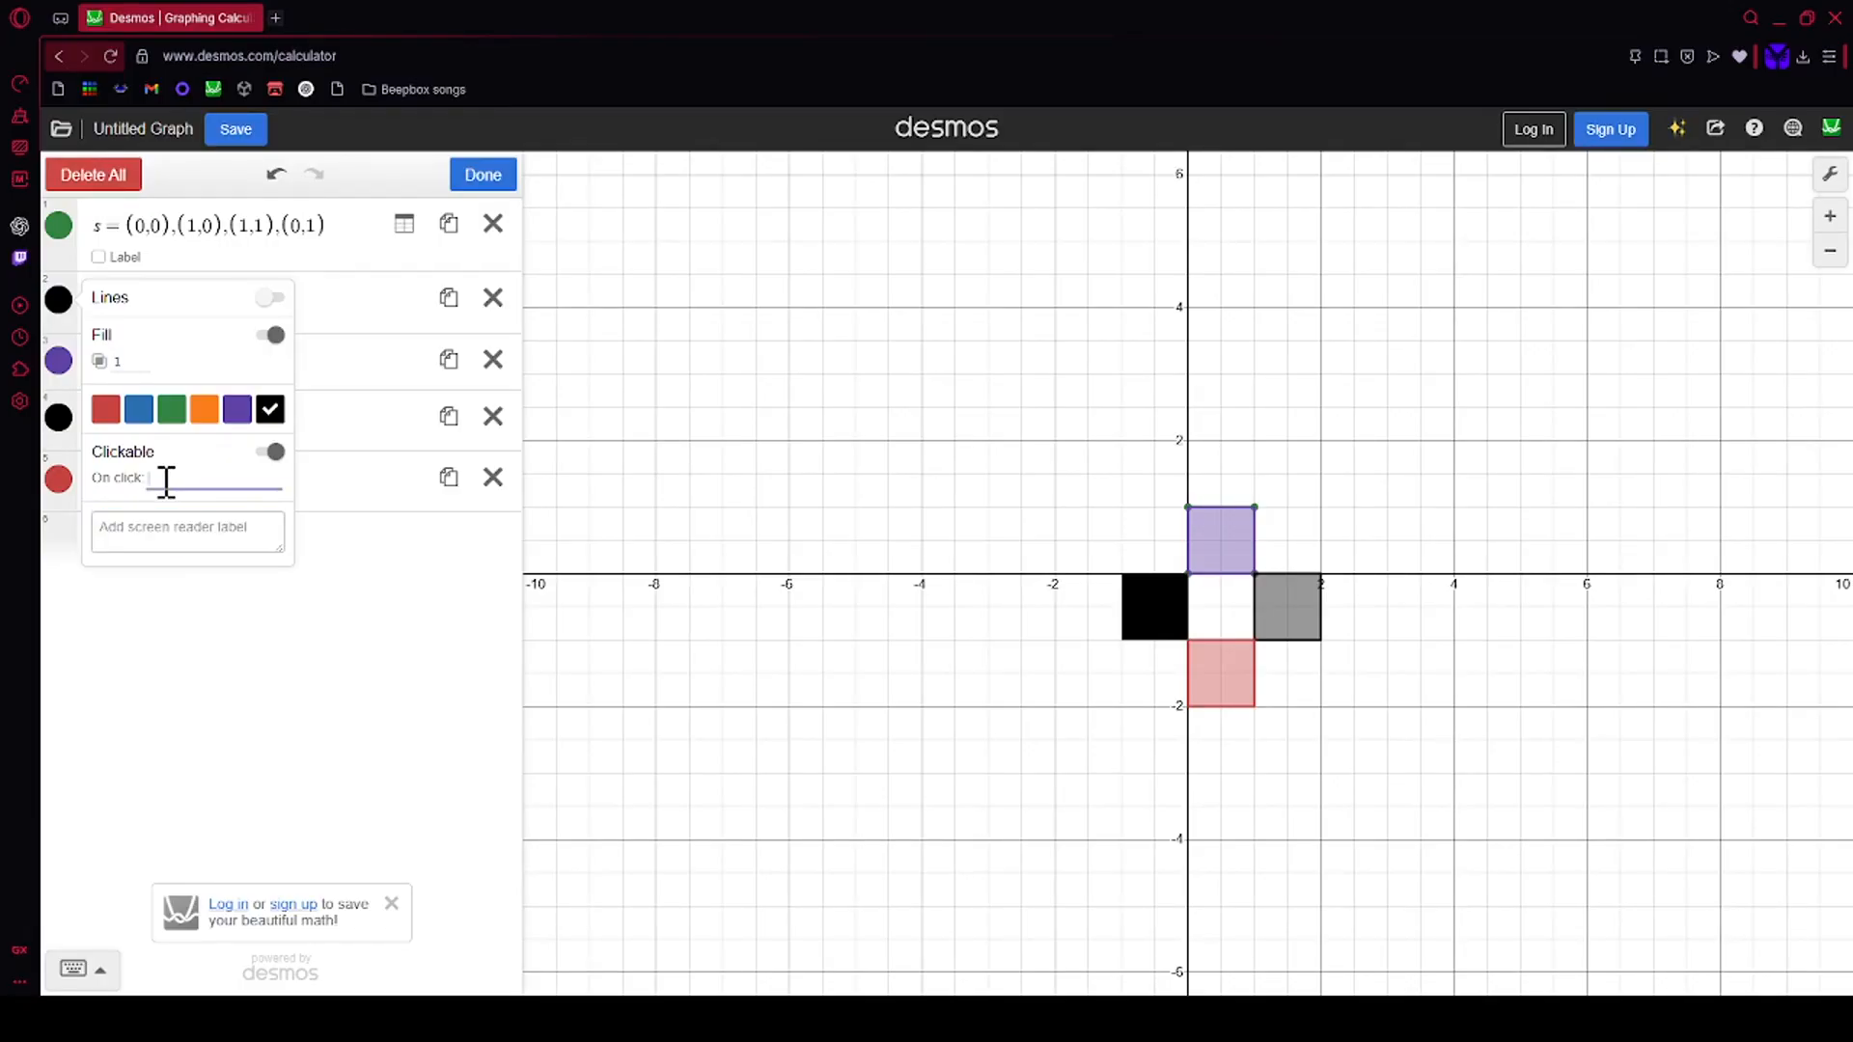
text(1)
click(173, 604)
Step: Define the point p = (0,0) in a new expression below the polygons
click(162, 547)
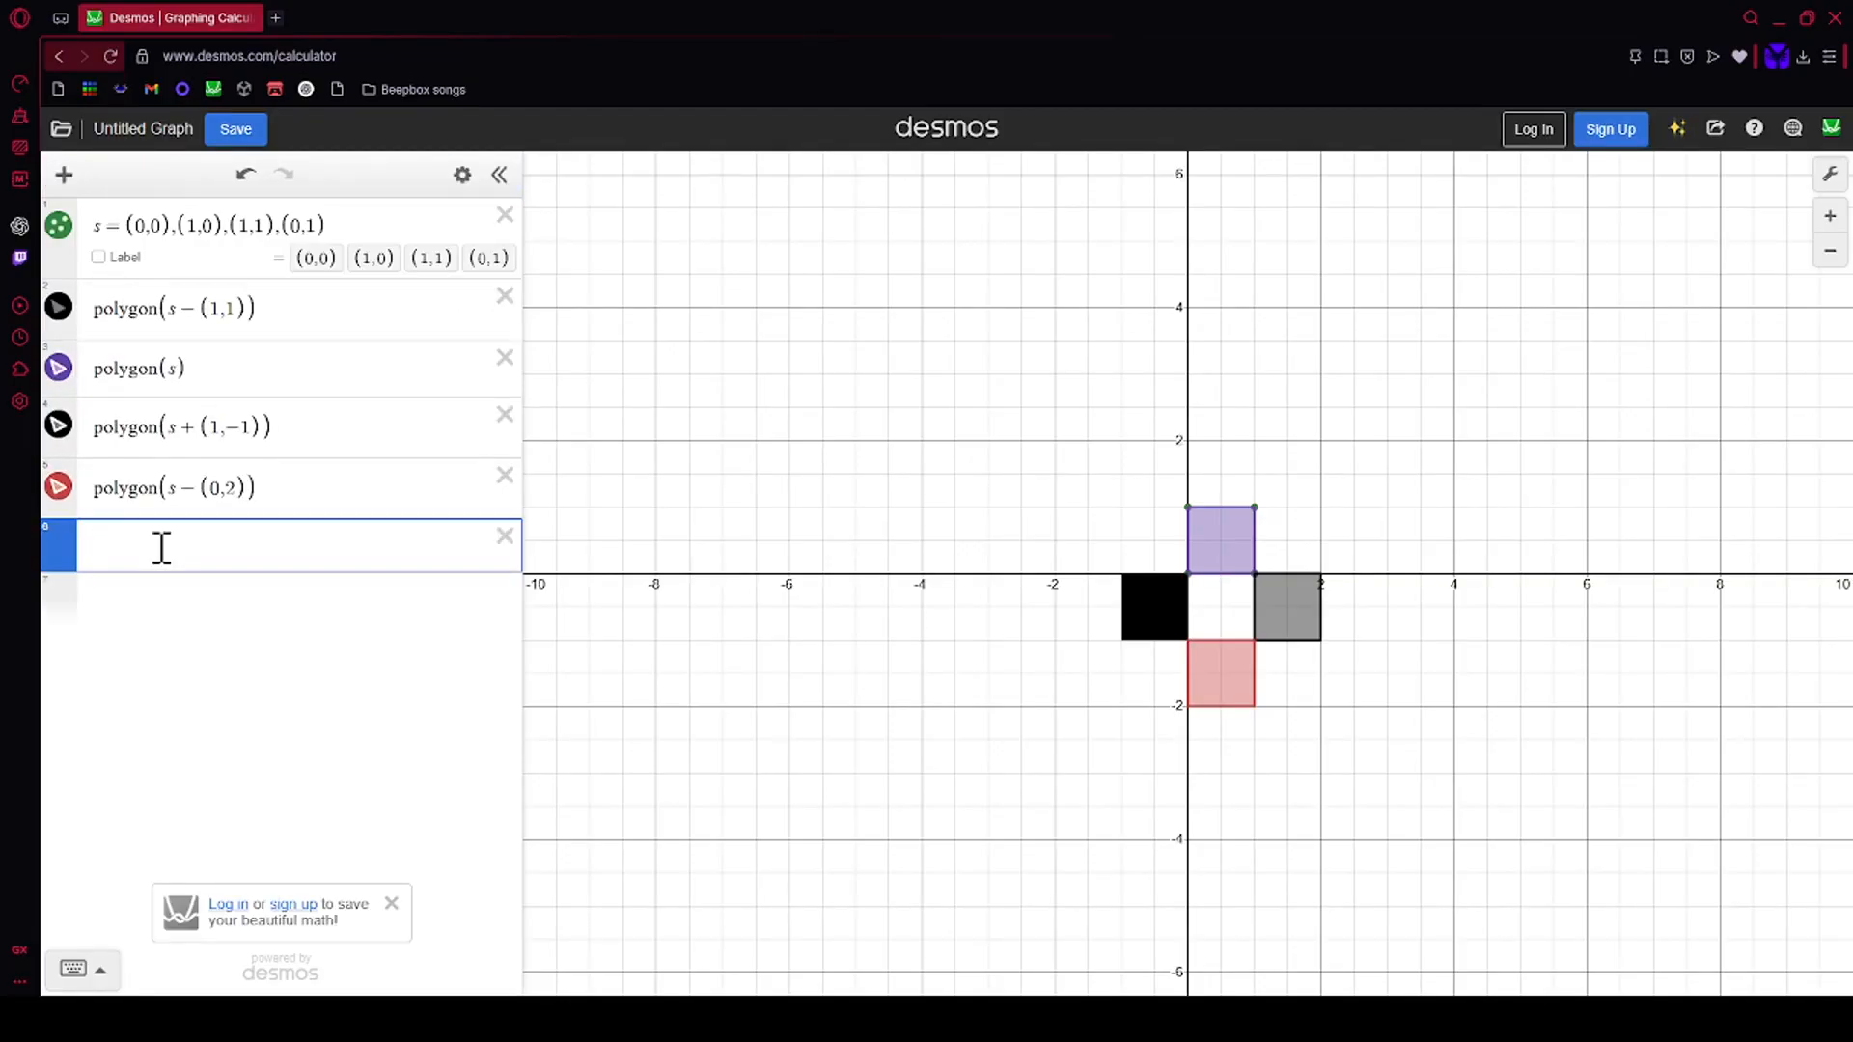
text(p = ()
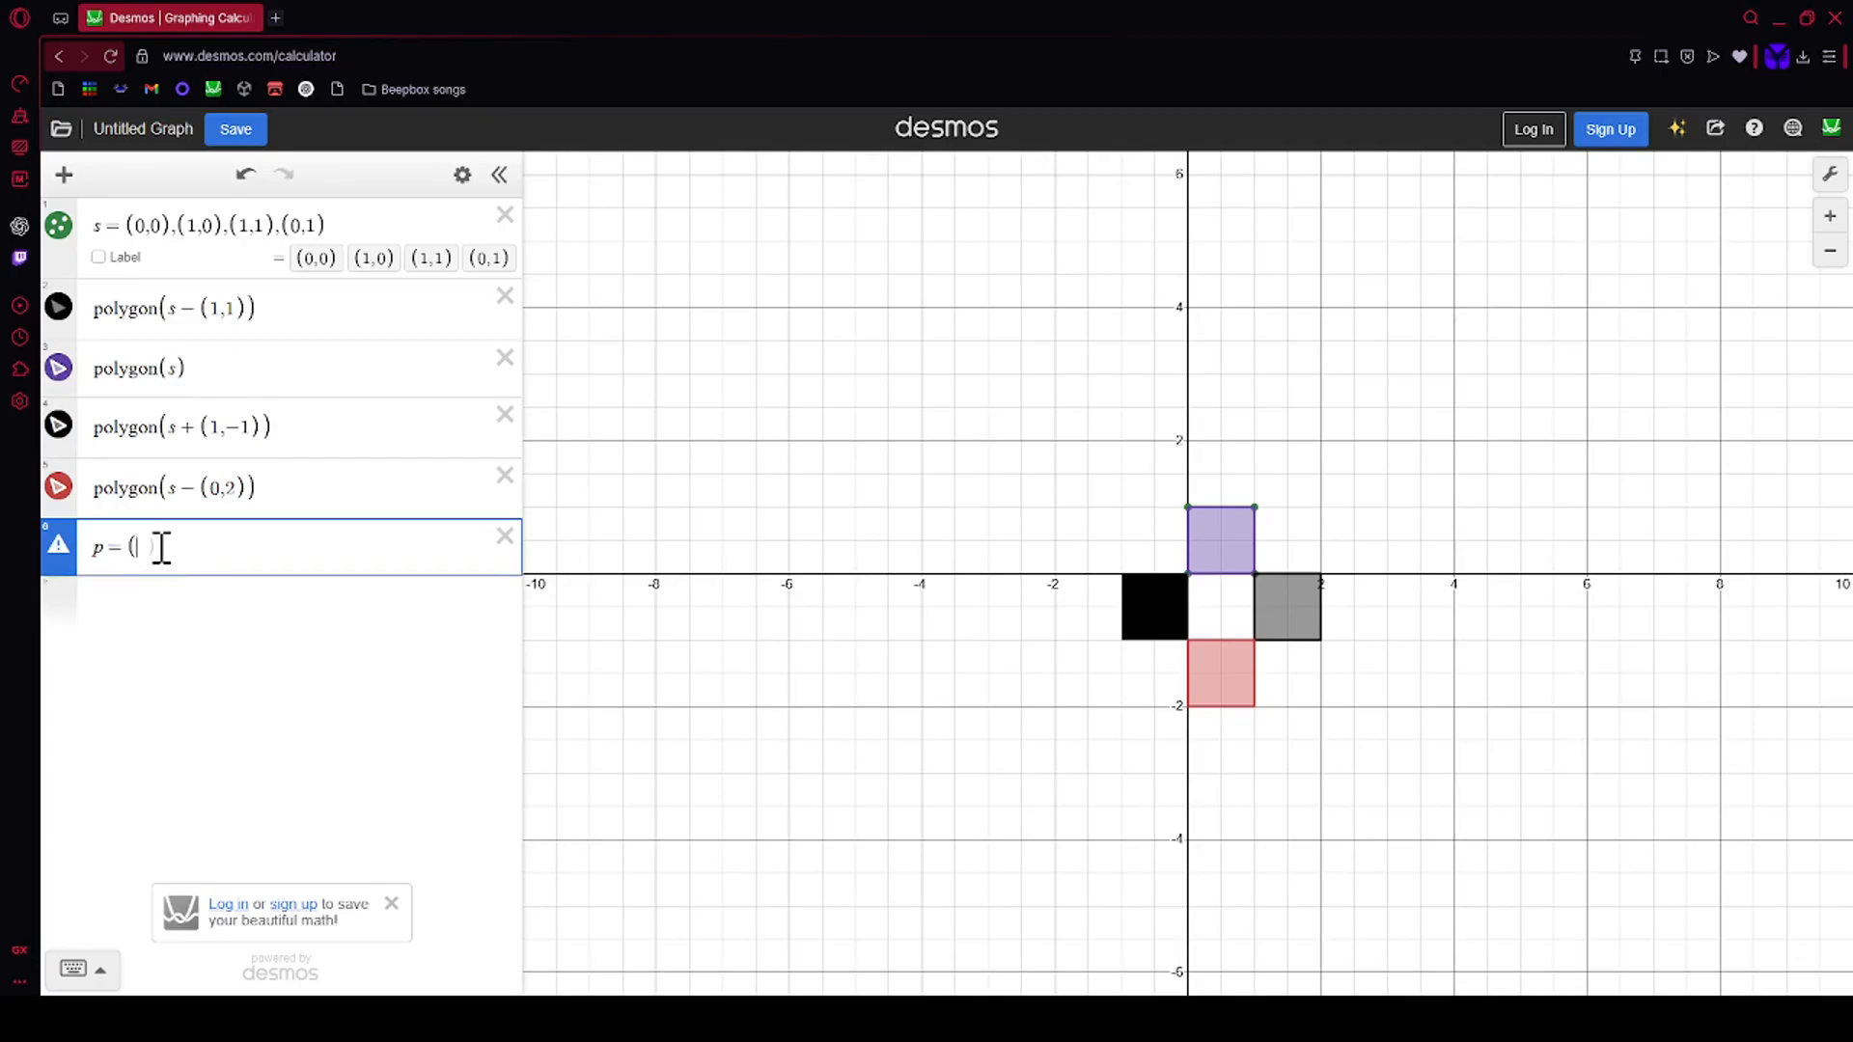
text(0,0)
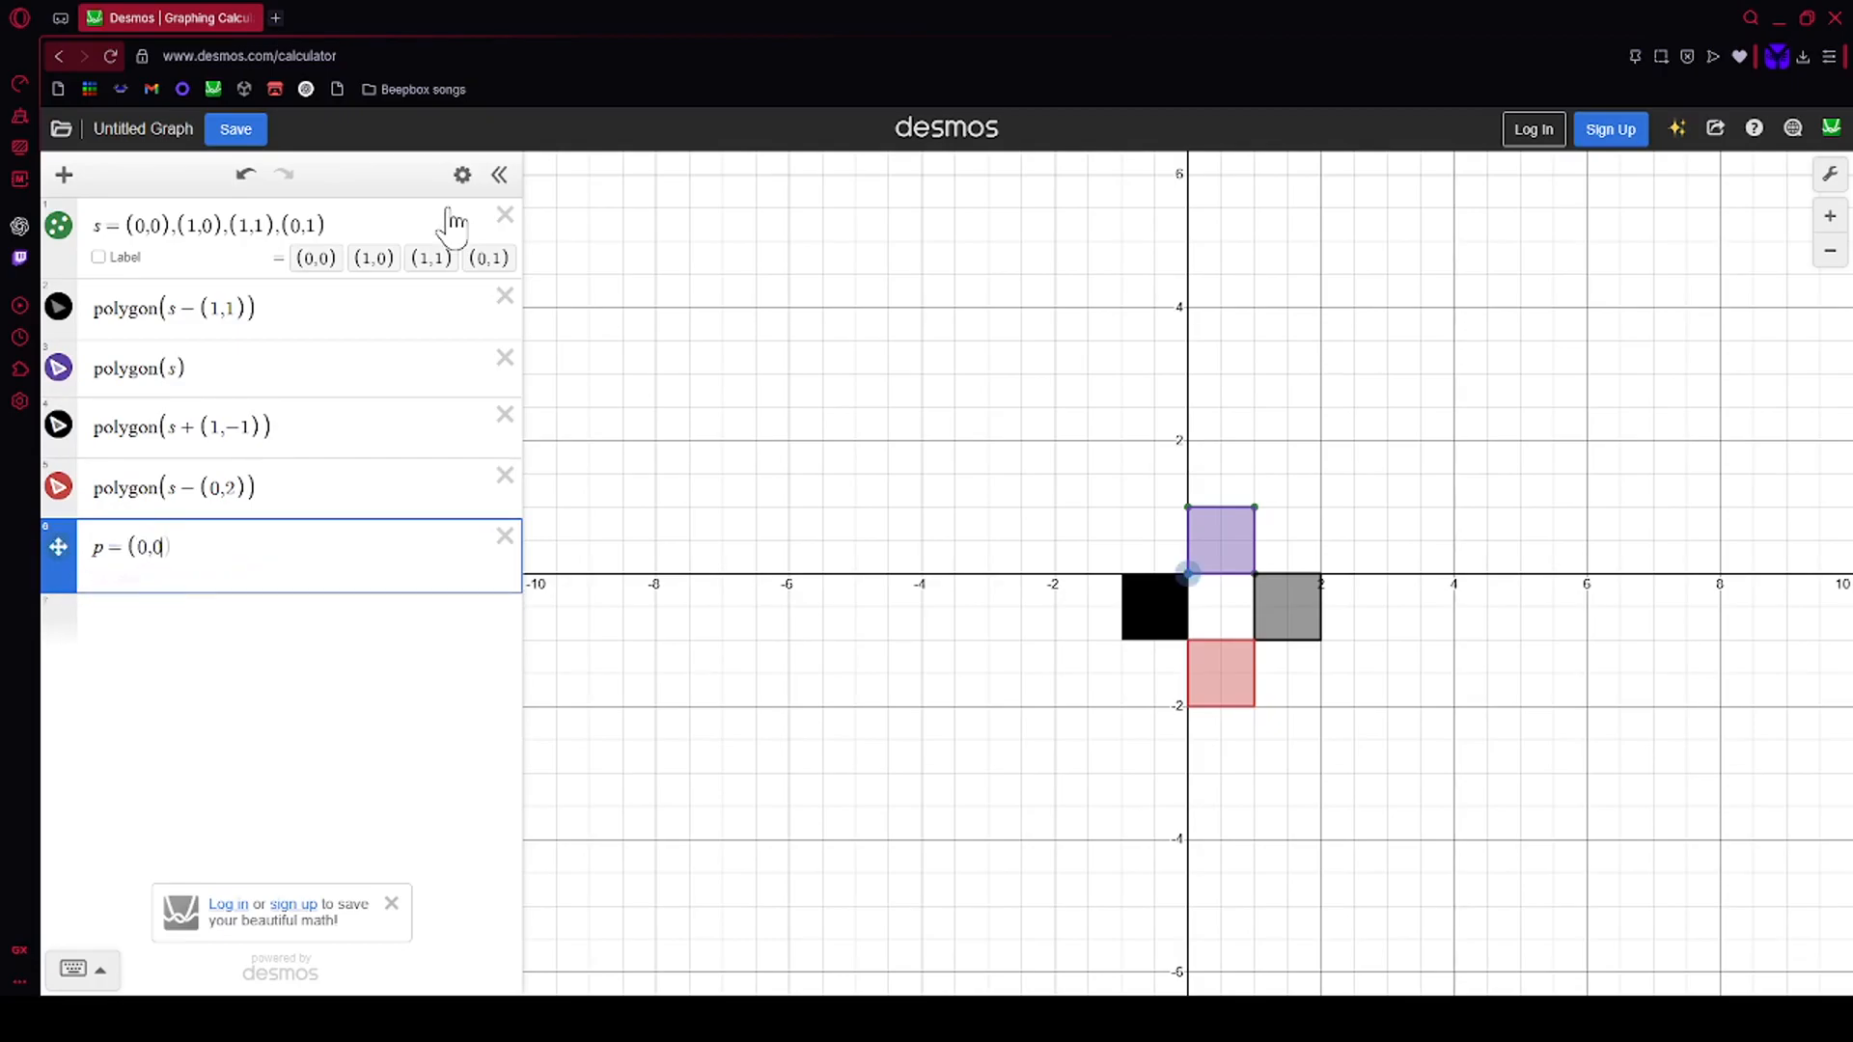
Step: Start the first polygon's on-click action with v →
click(462, 175)
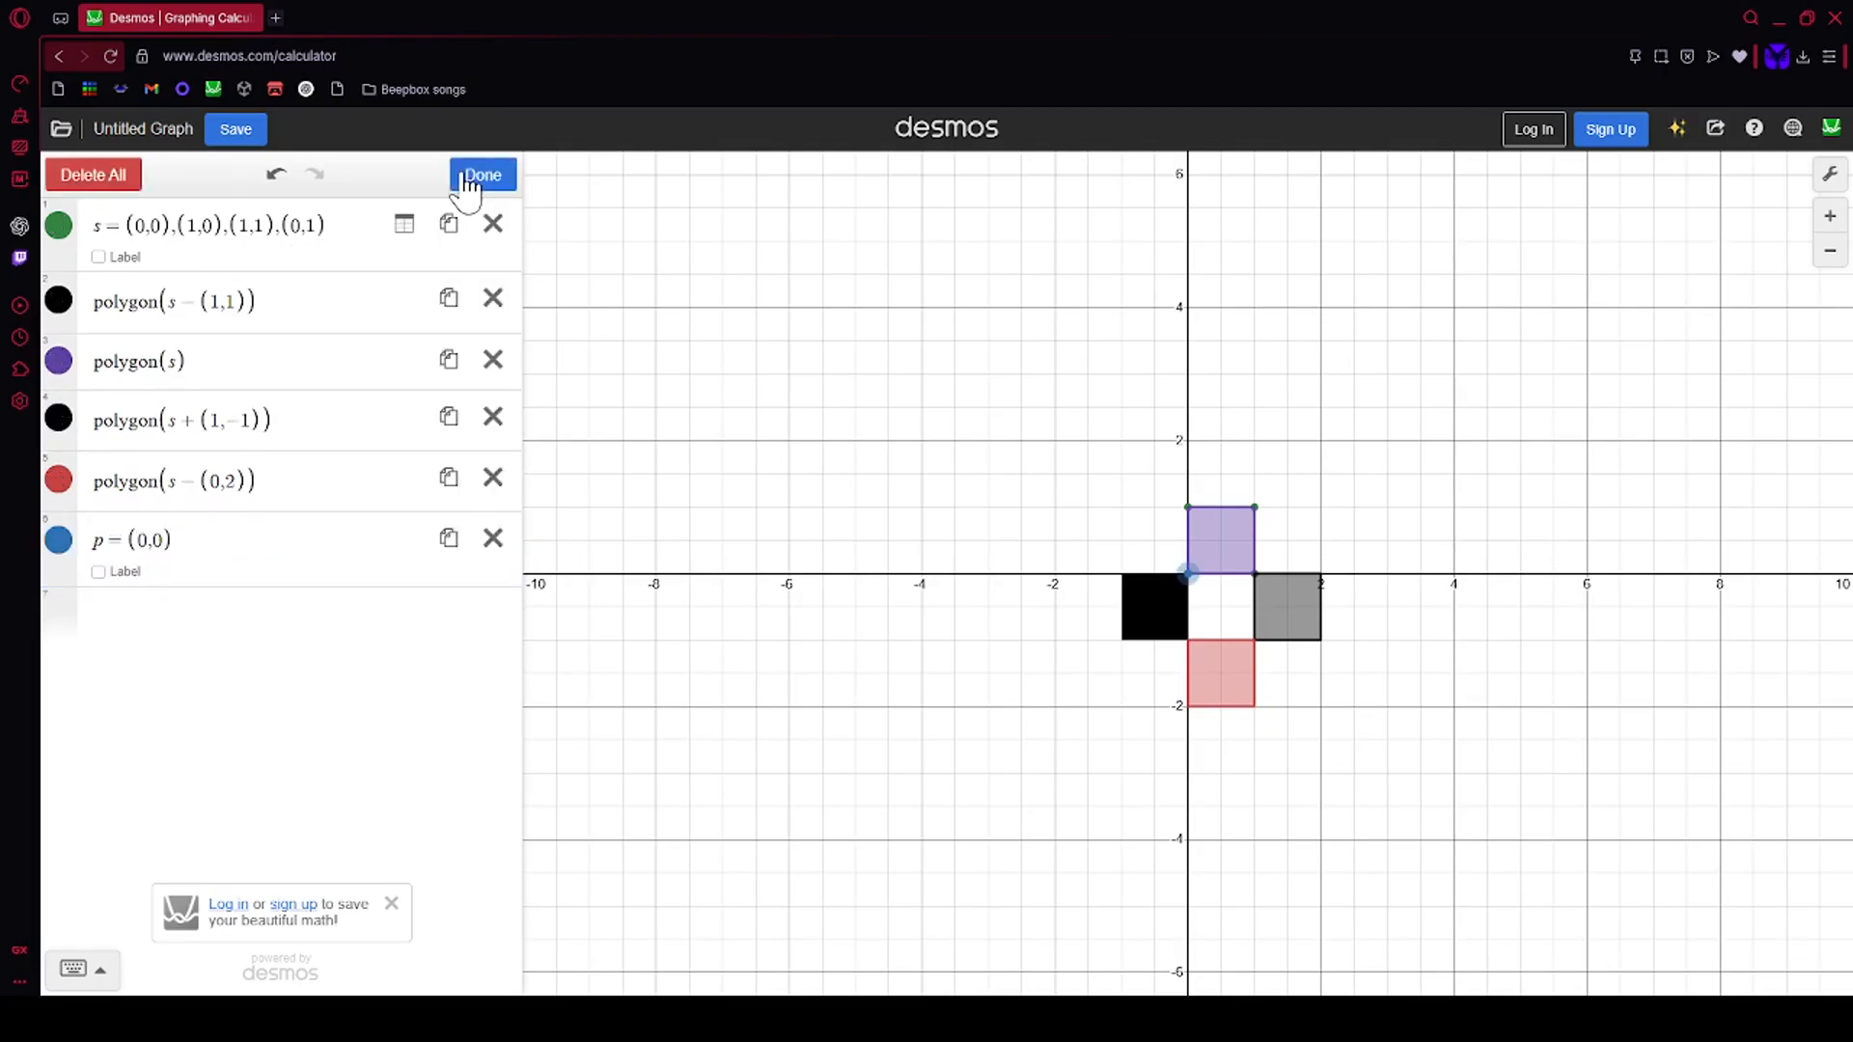
click(56, 304)
click(184, 477)
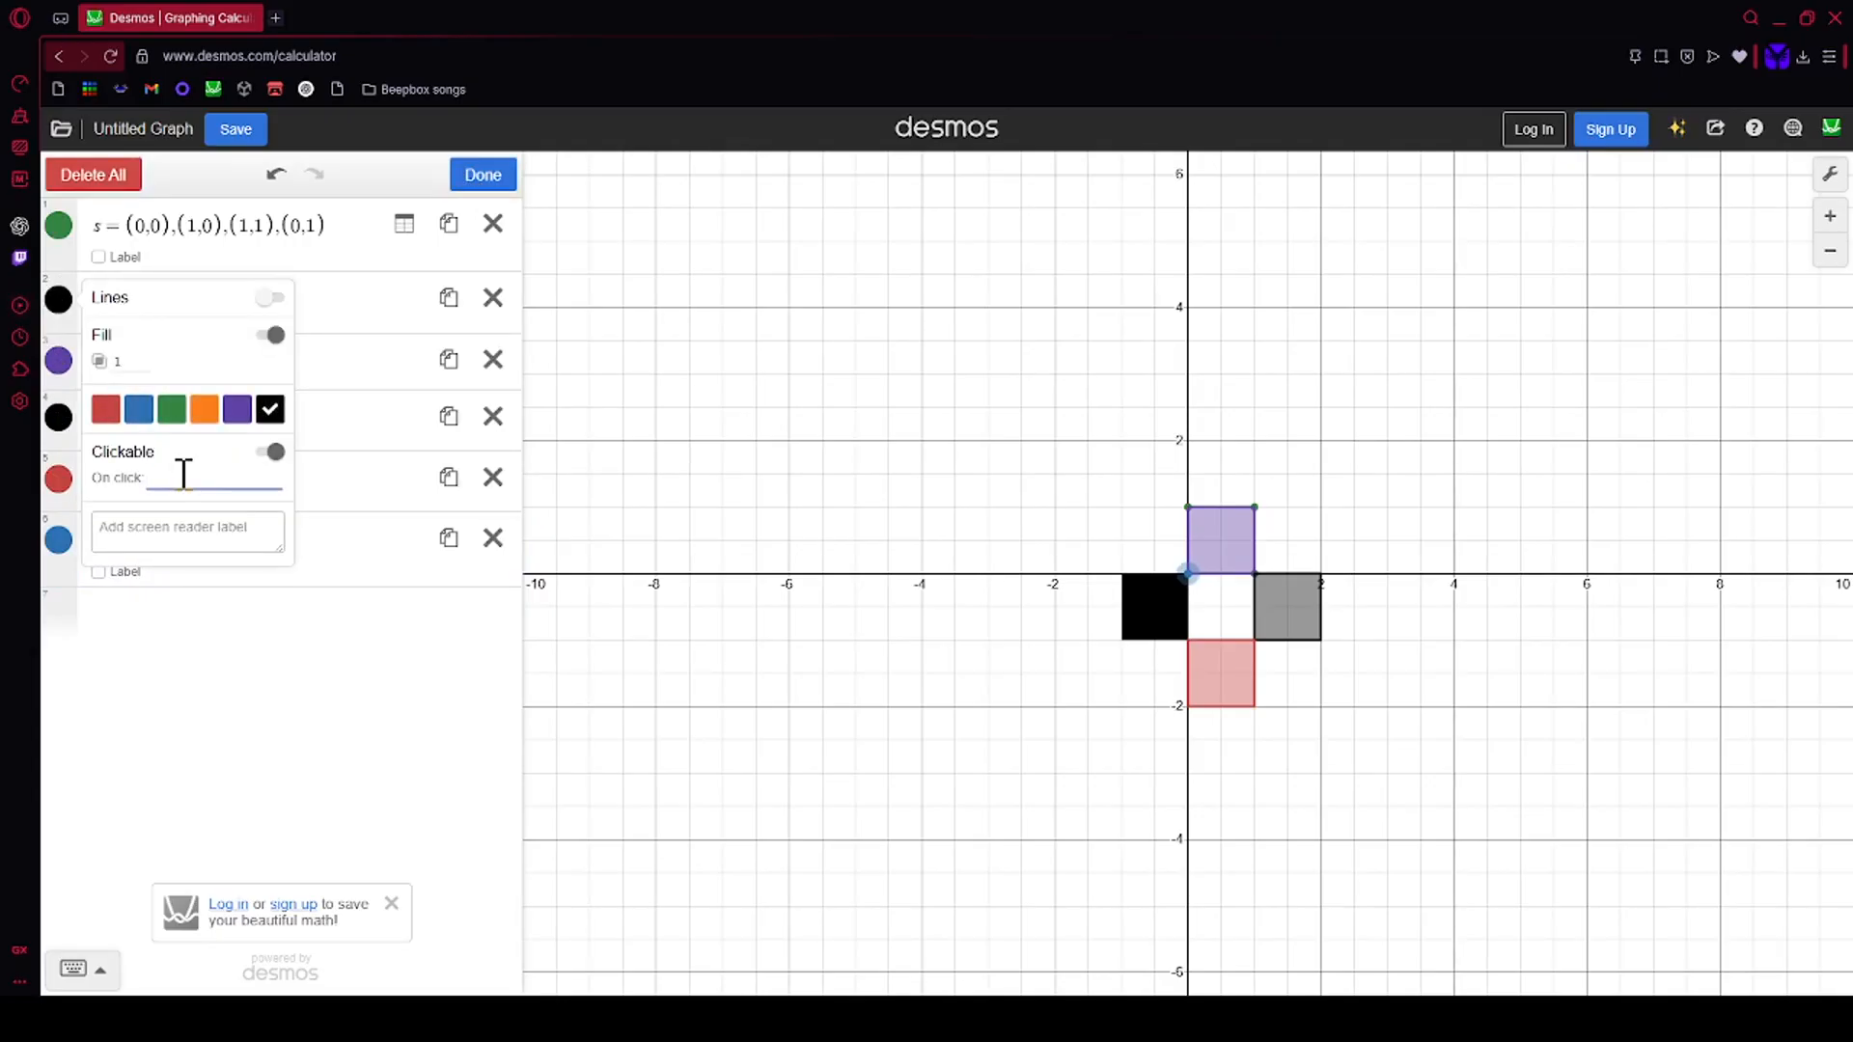
text(a)
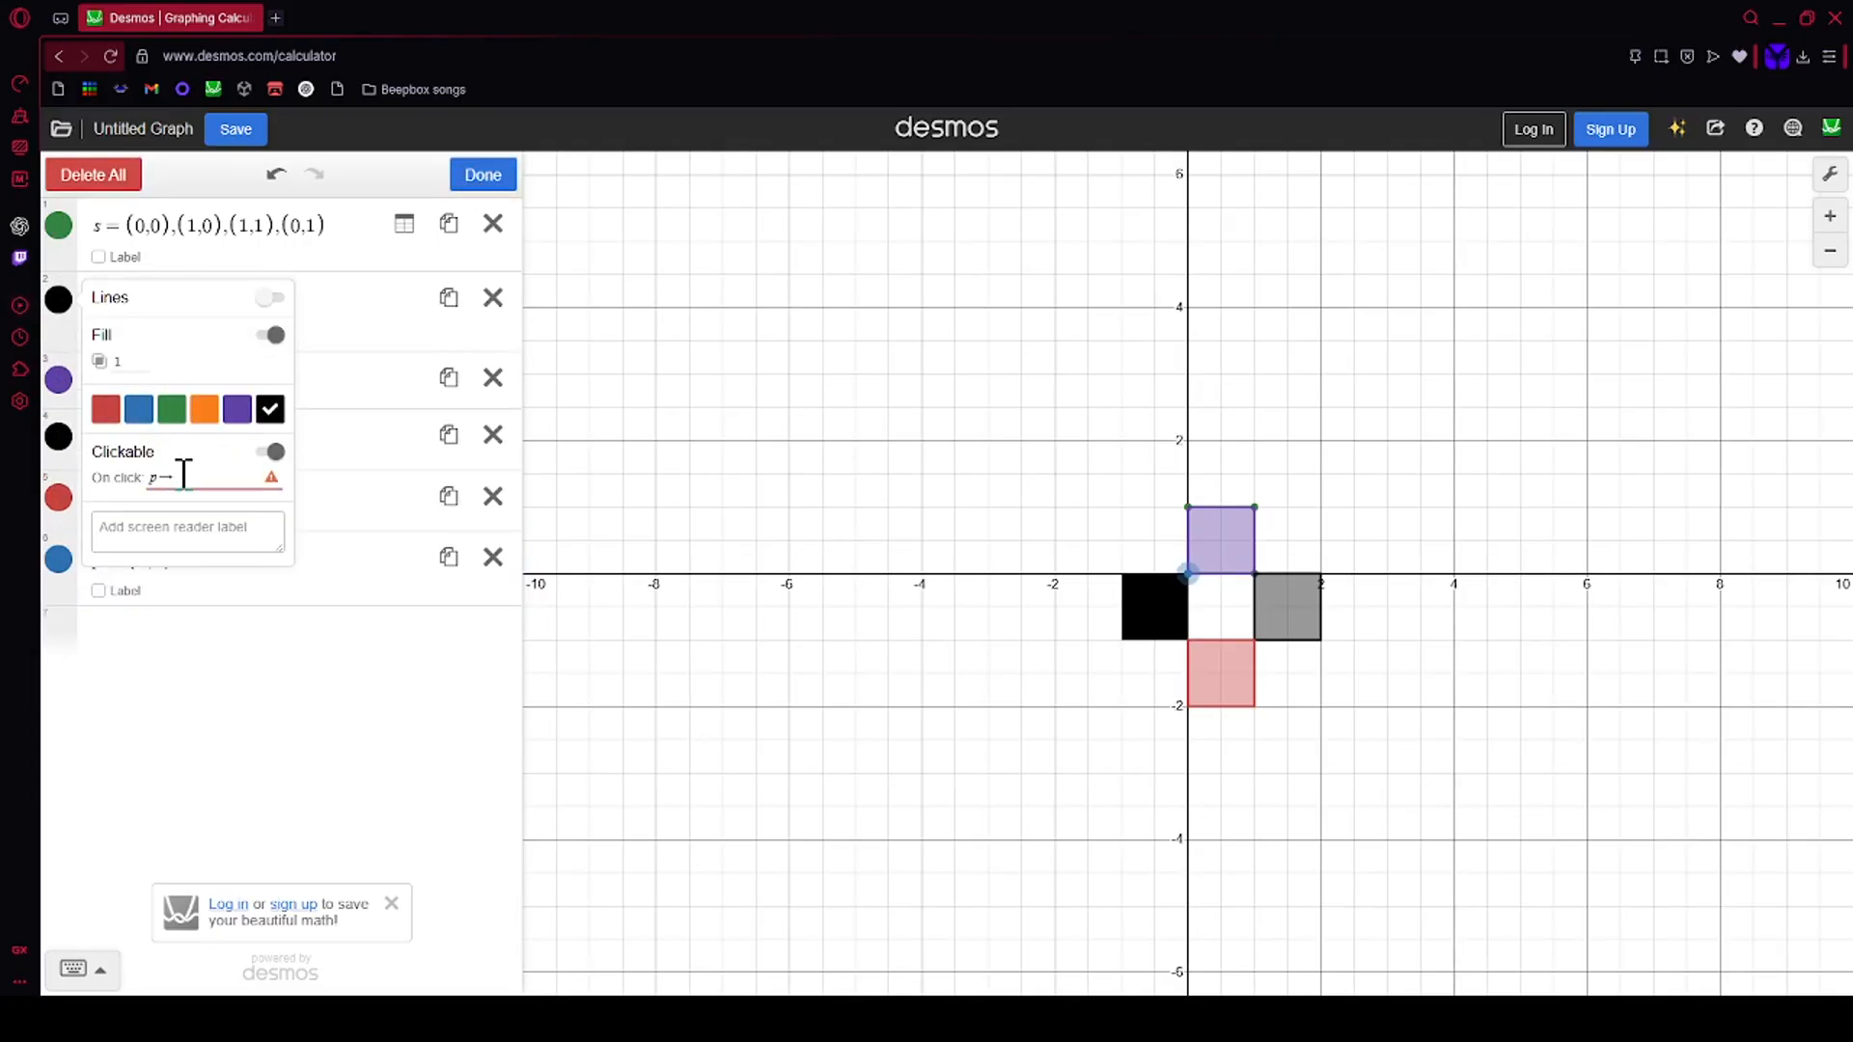
key(BackSpace)
text(v)
Step: Define the point v = (0,0) in a new expression below p
click(116, 641)
click(116, 641)
text(v = (0)
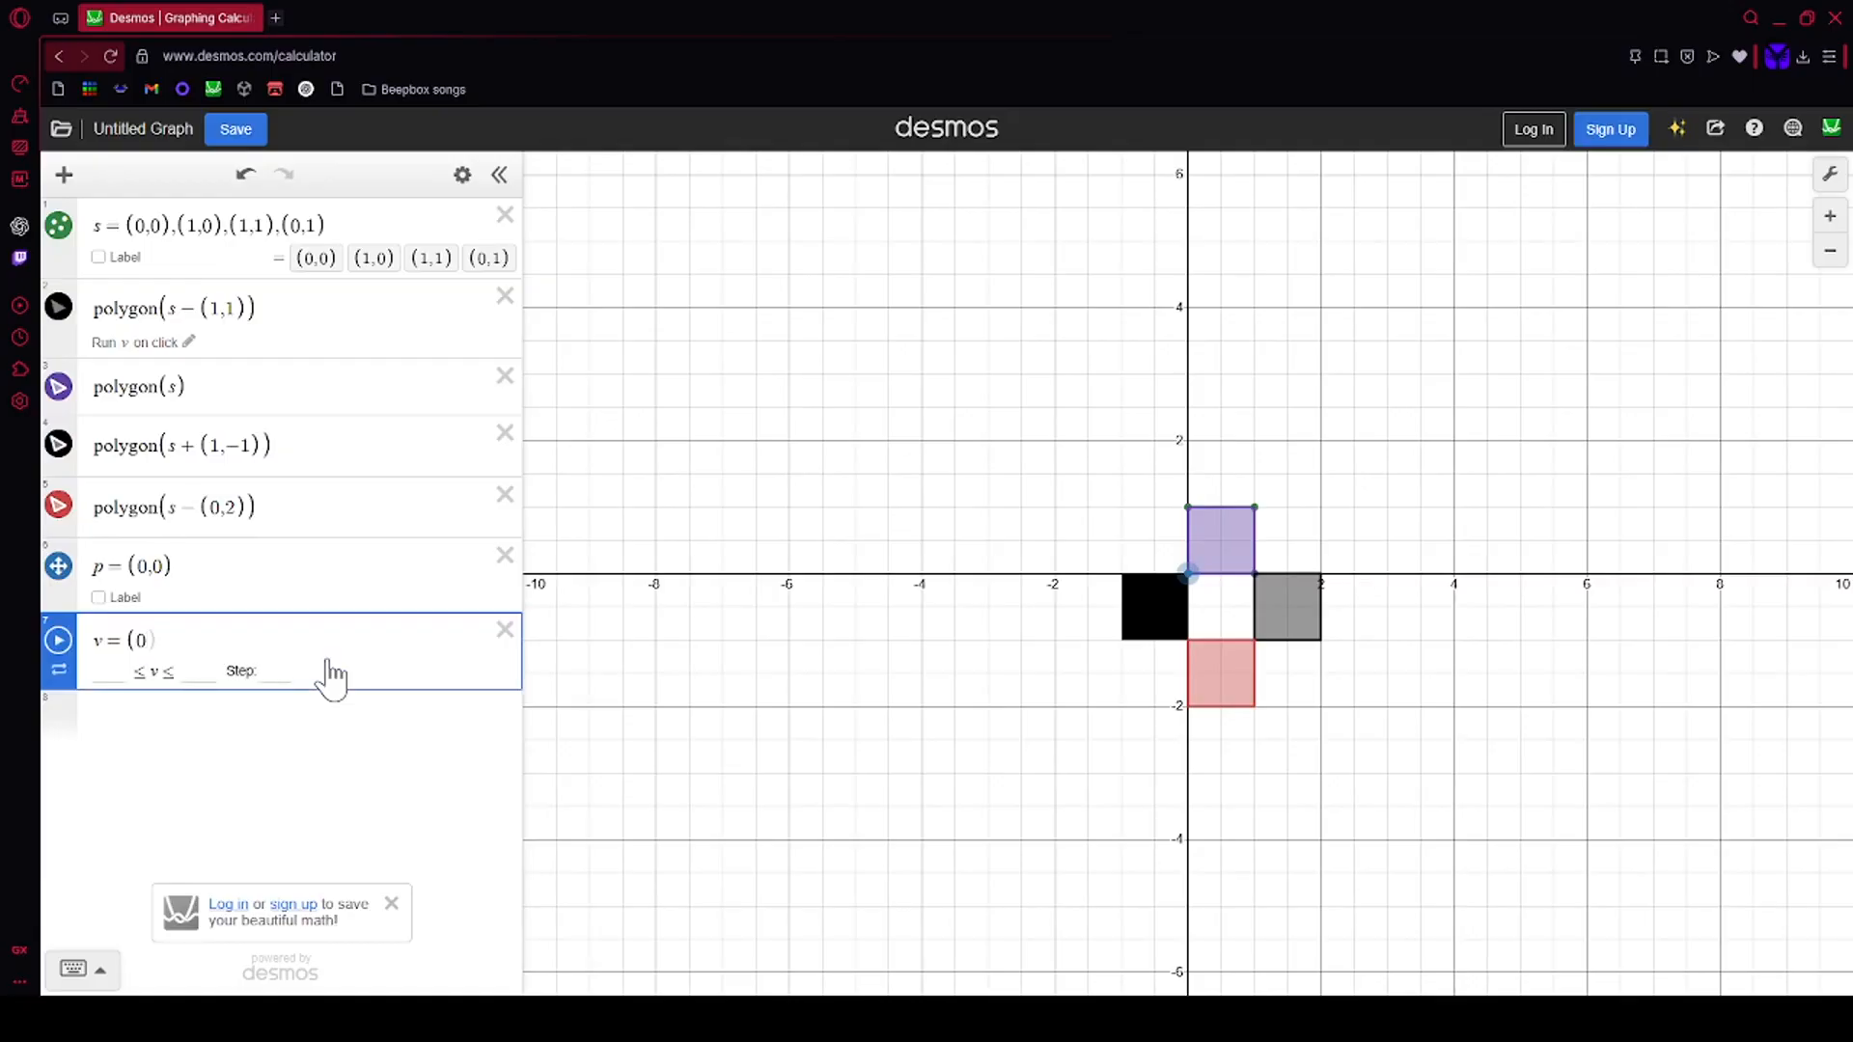
text(,0)
key(Return)
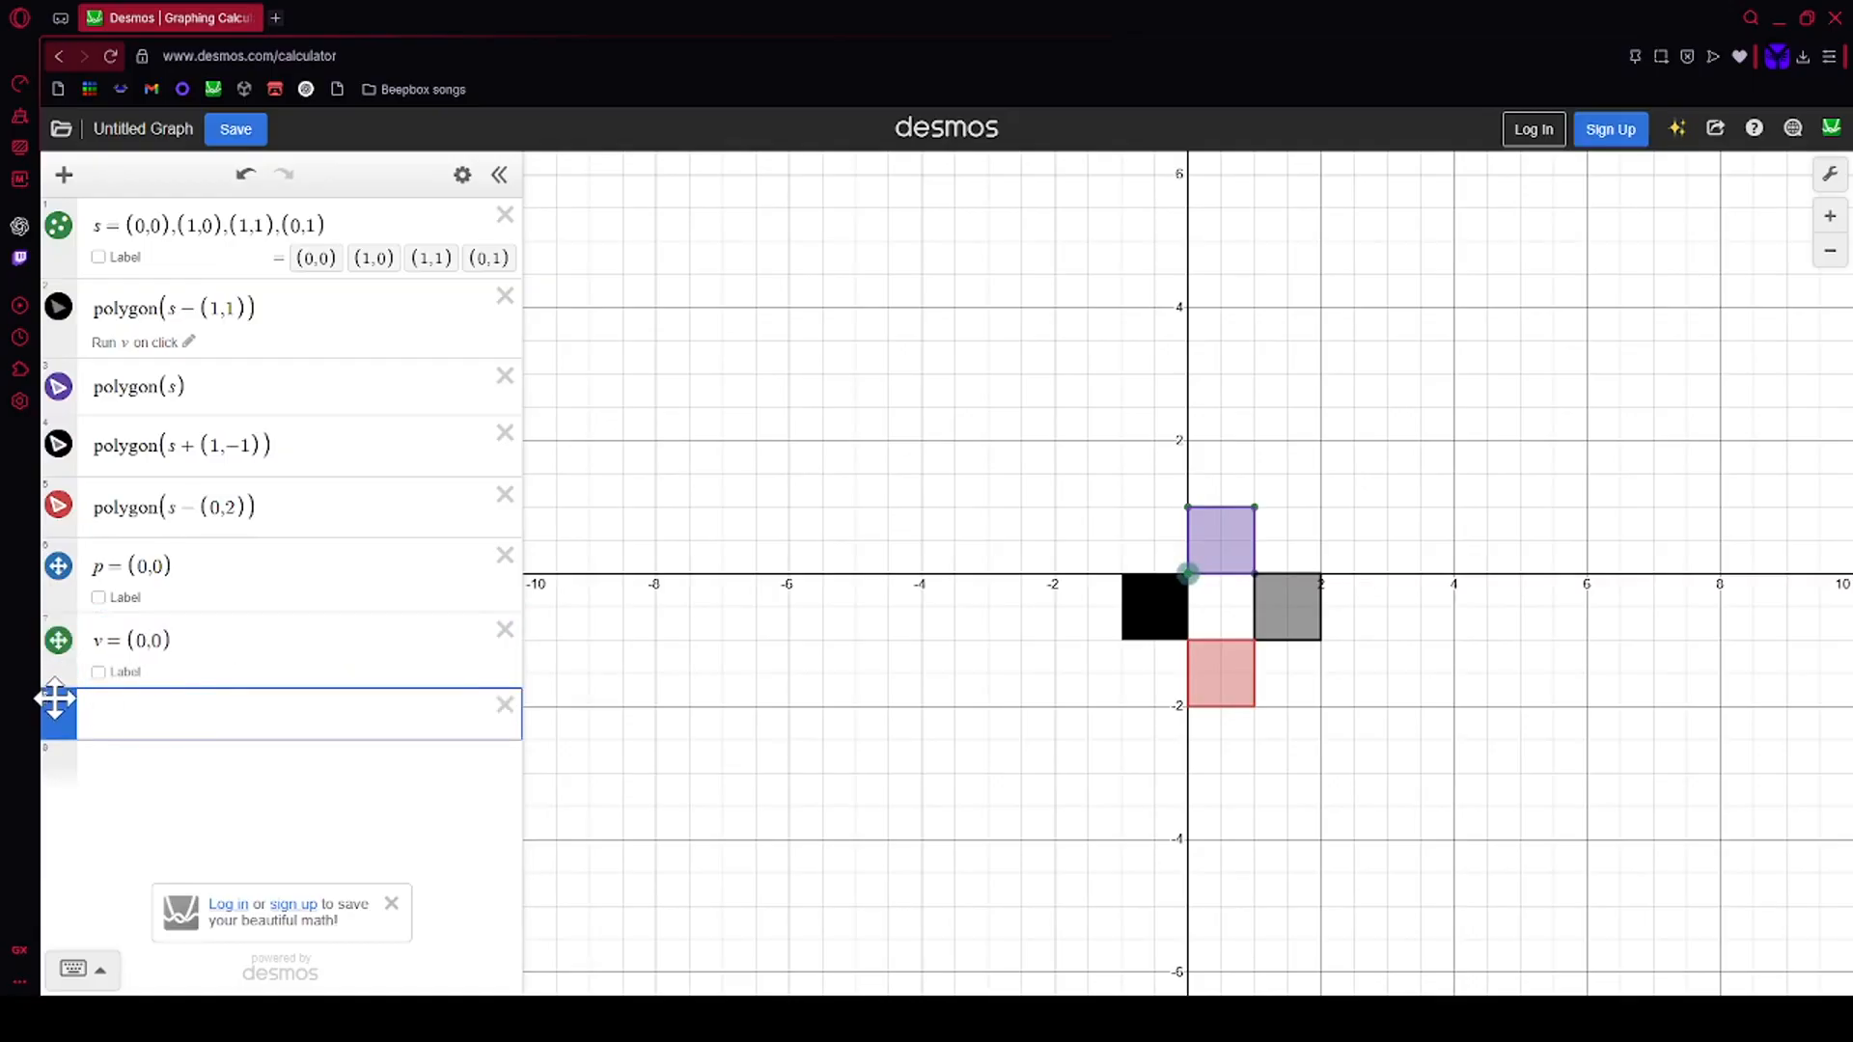
Step: Add a ticker that runs the action p → p + v
text(ticker)
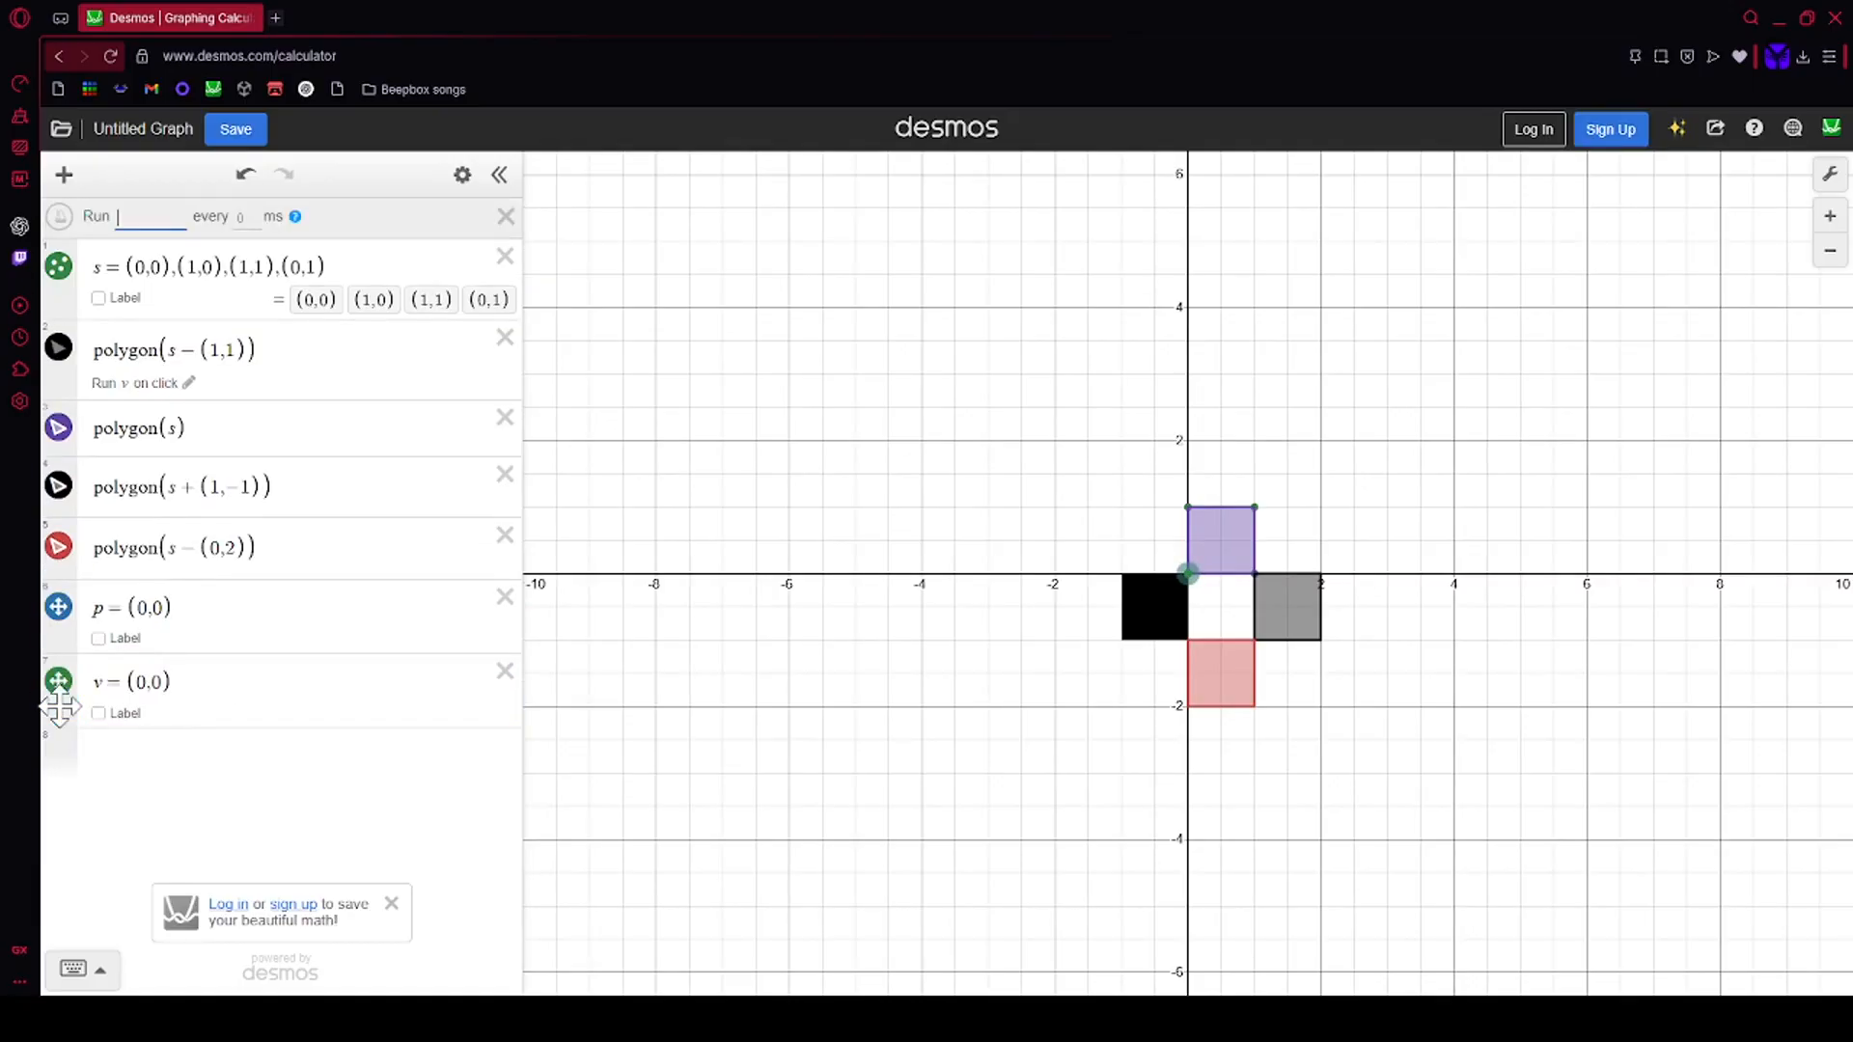
click(152, 194)
text(p->v+1)
key(BackSpace)
key(BackSpace)
key(BackSpace)
text(p+)
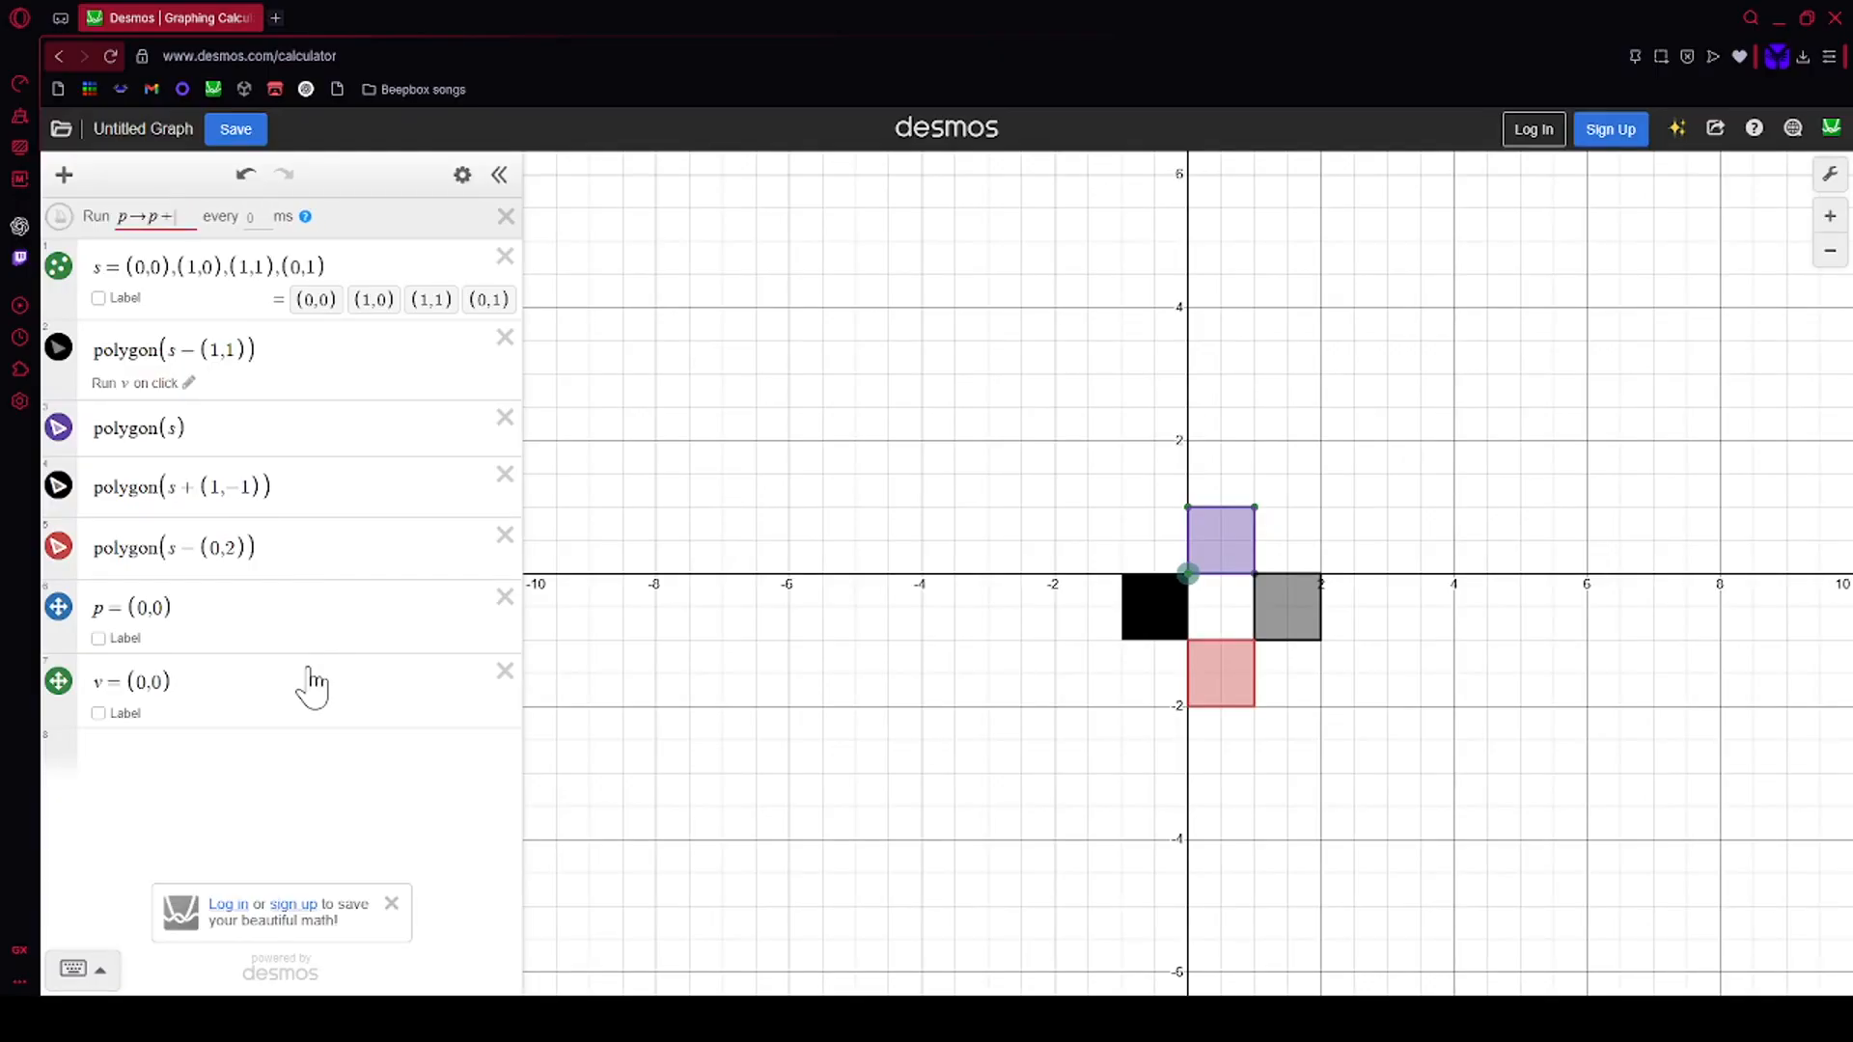
text(v)
Step: Extend the ticker's action with v → v/1.5
text(,v)
text(->v)
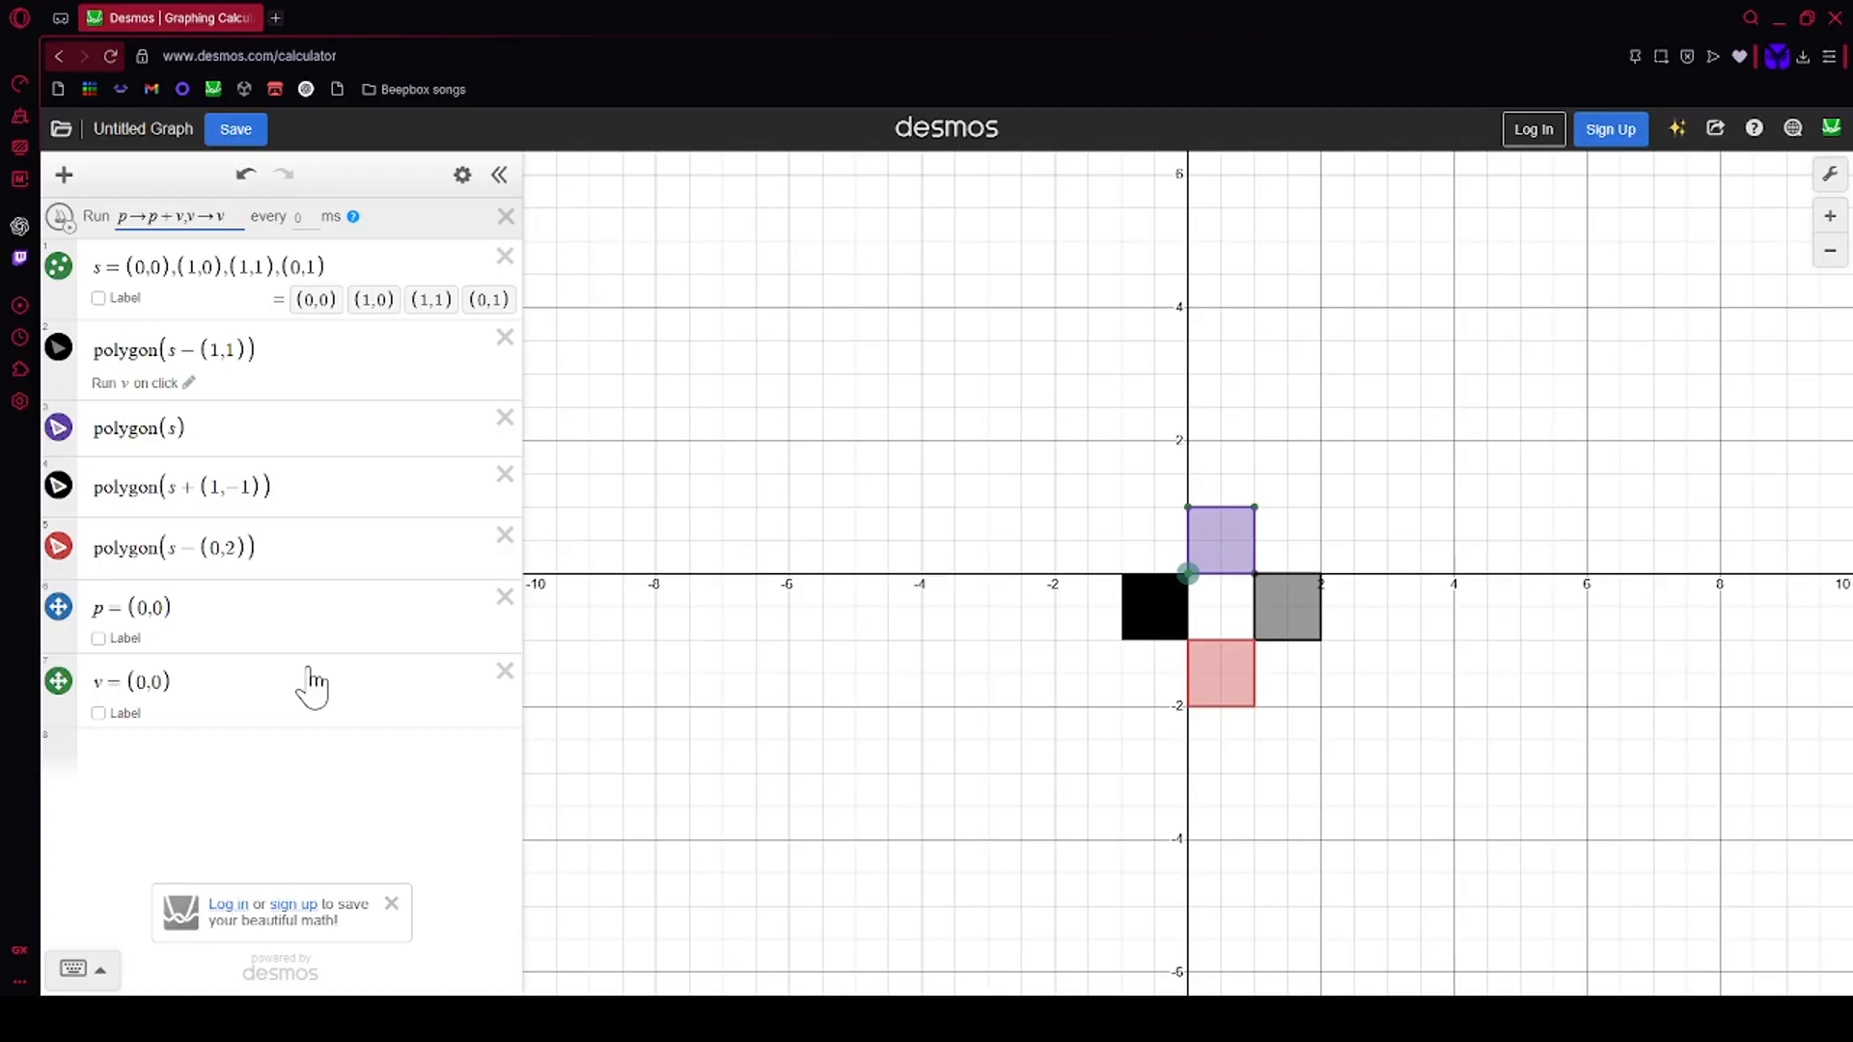
text(/1.1)
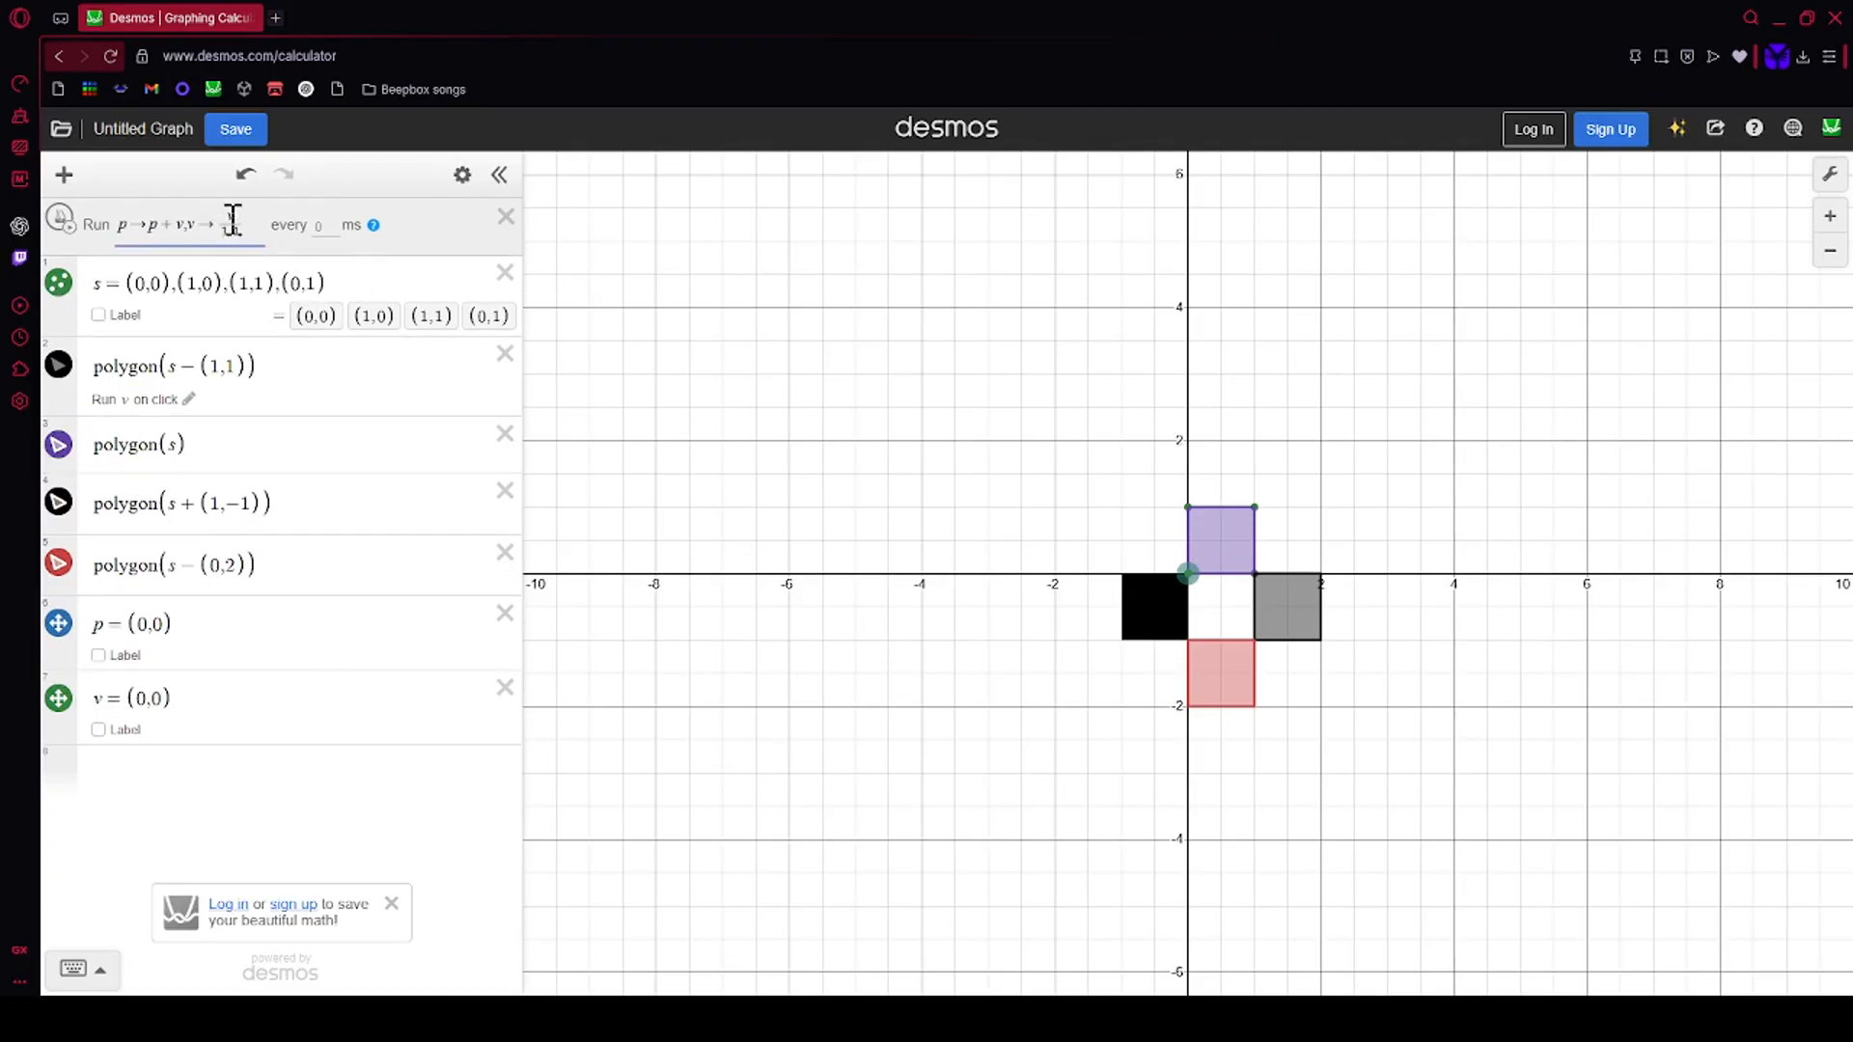
key(BackSpace)
text(5)
click(156, 762)
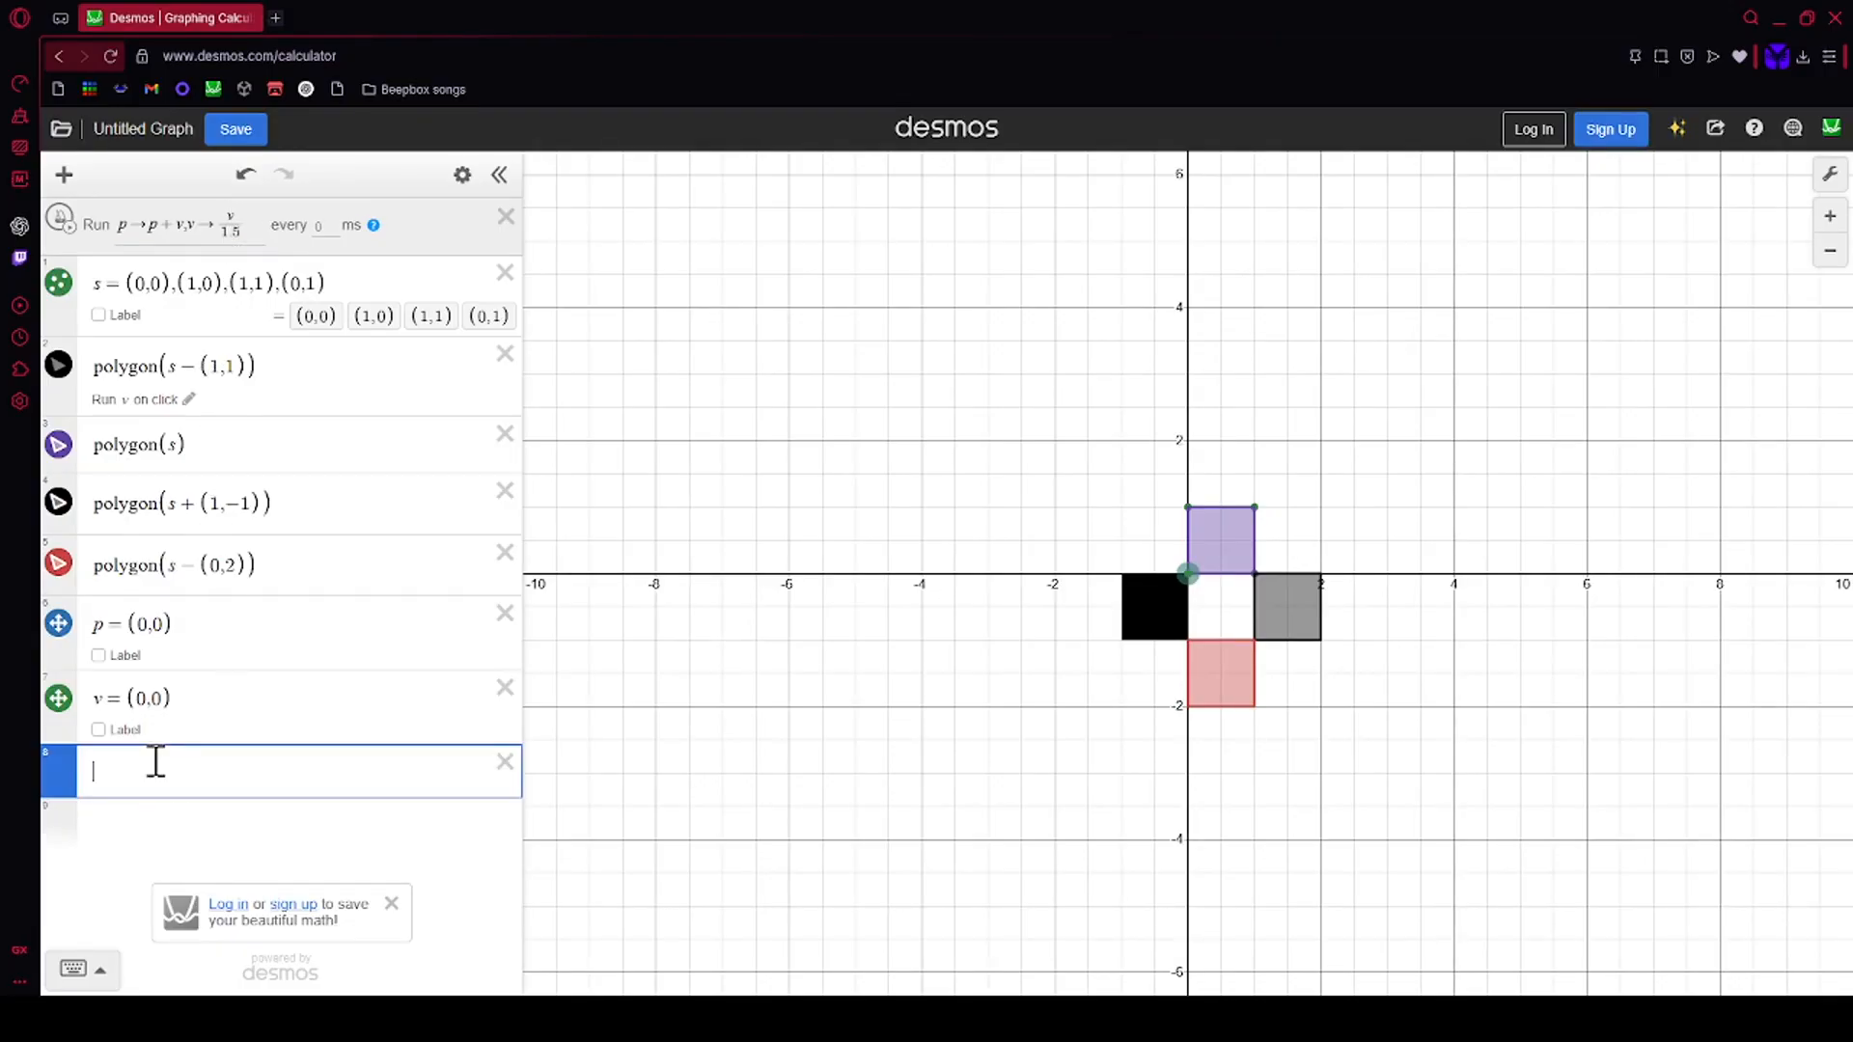
Step: Change the divisor in the ticker's v action to 2, giving v → v/2
click(246, 233)
key(BackSpace)
key(BackSpace)
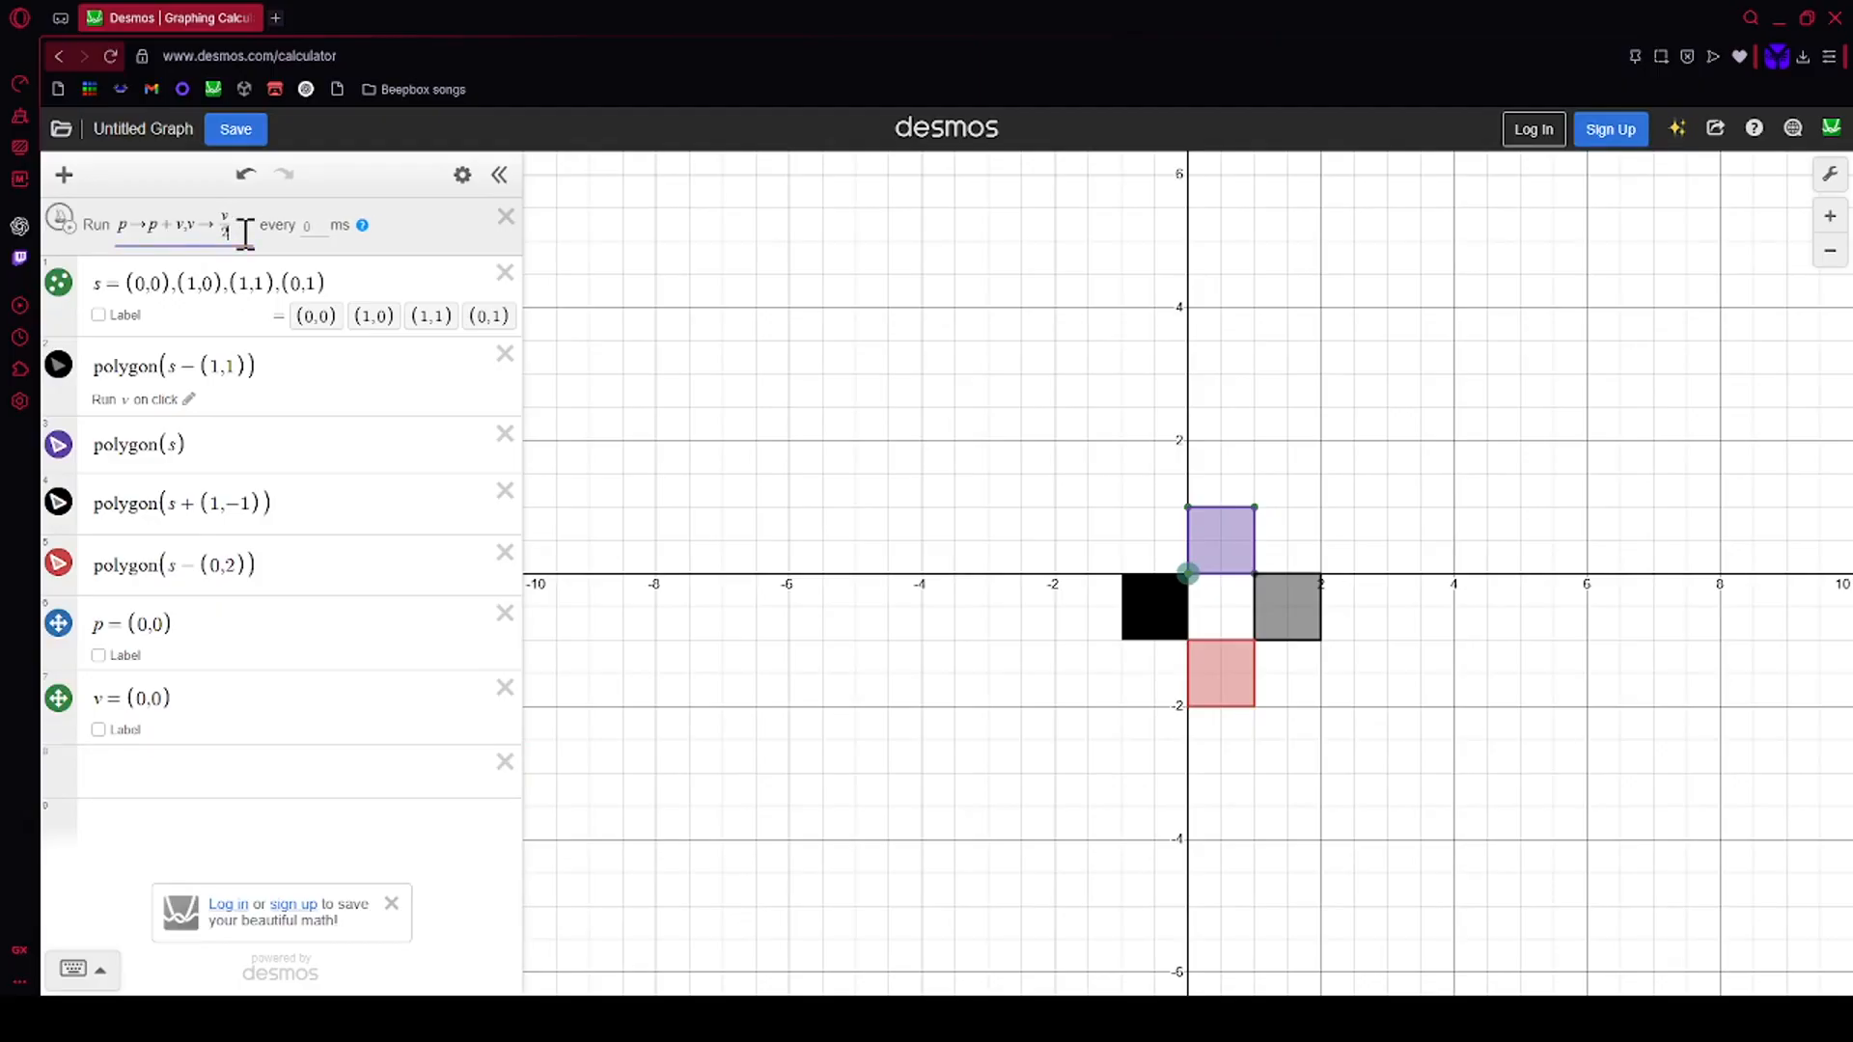
click(134, 762)
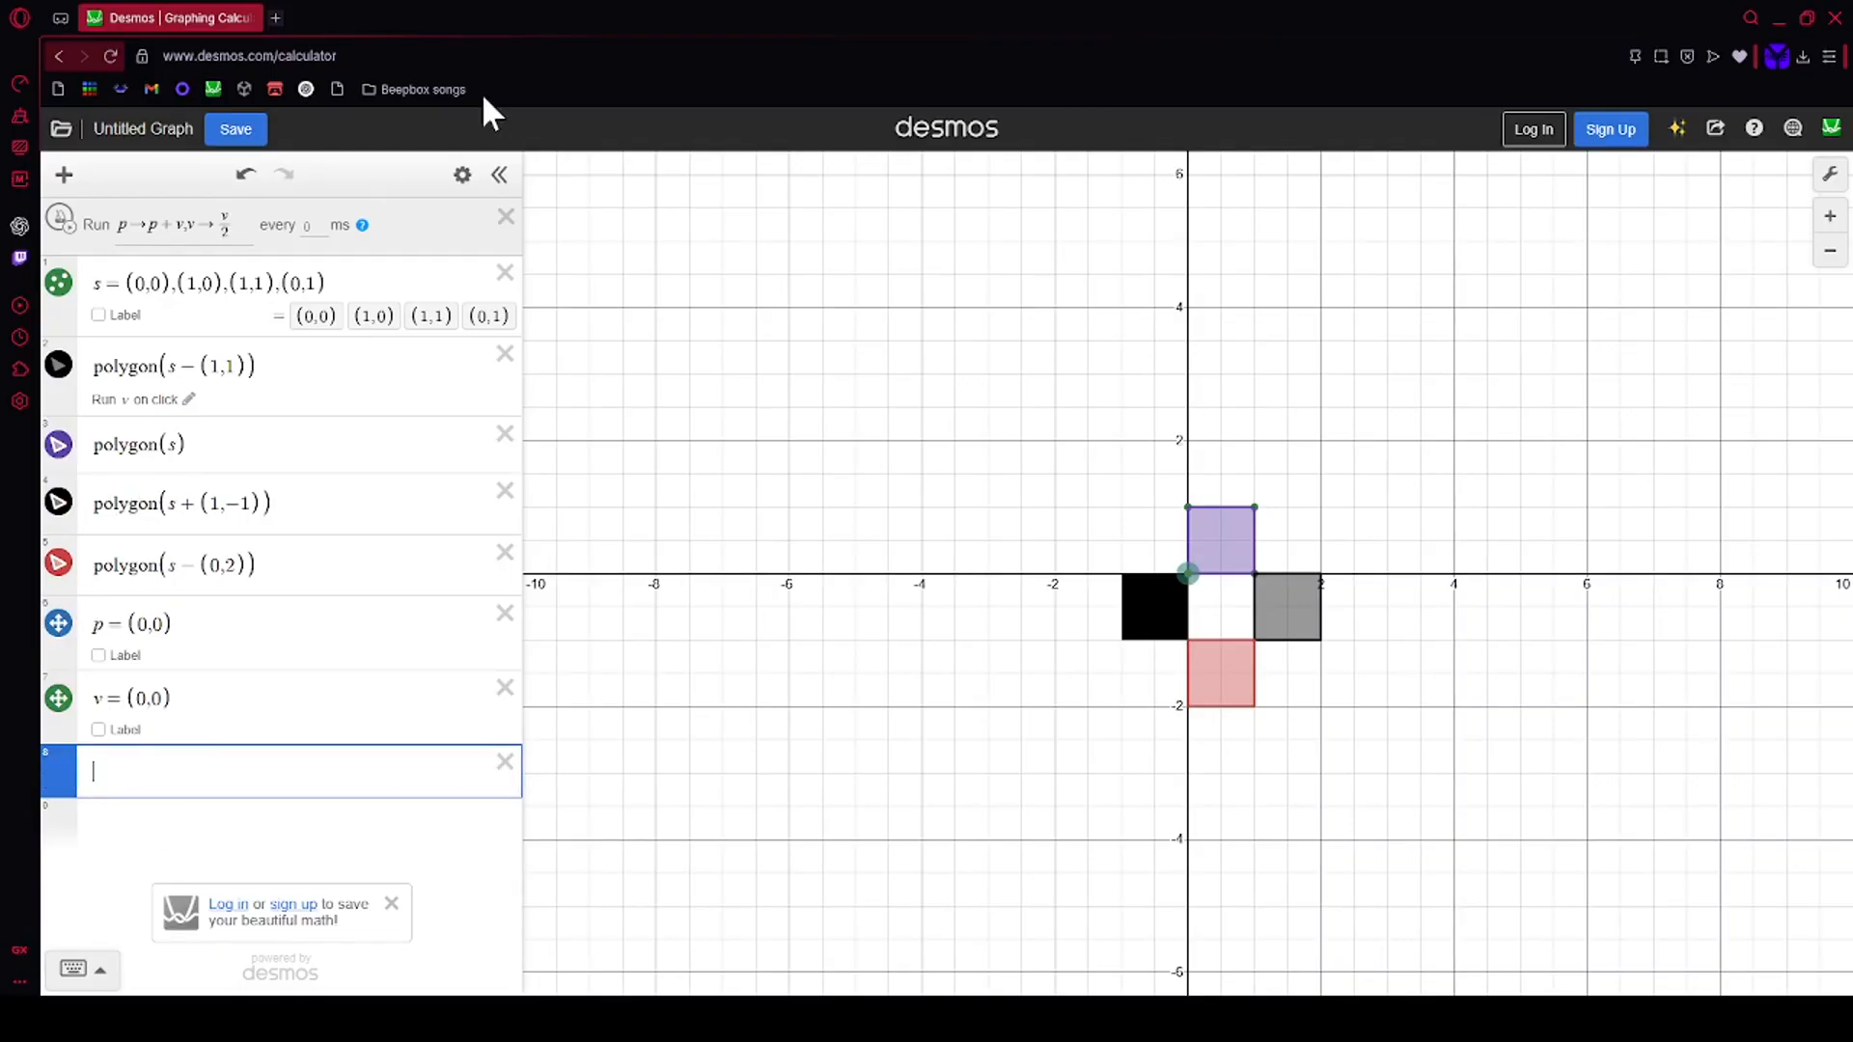
Step: Set the fill opacity of polygon(s) to 1 and its colour to black
click(461, 178)
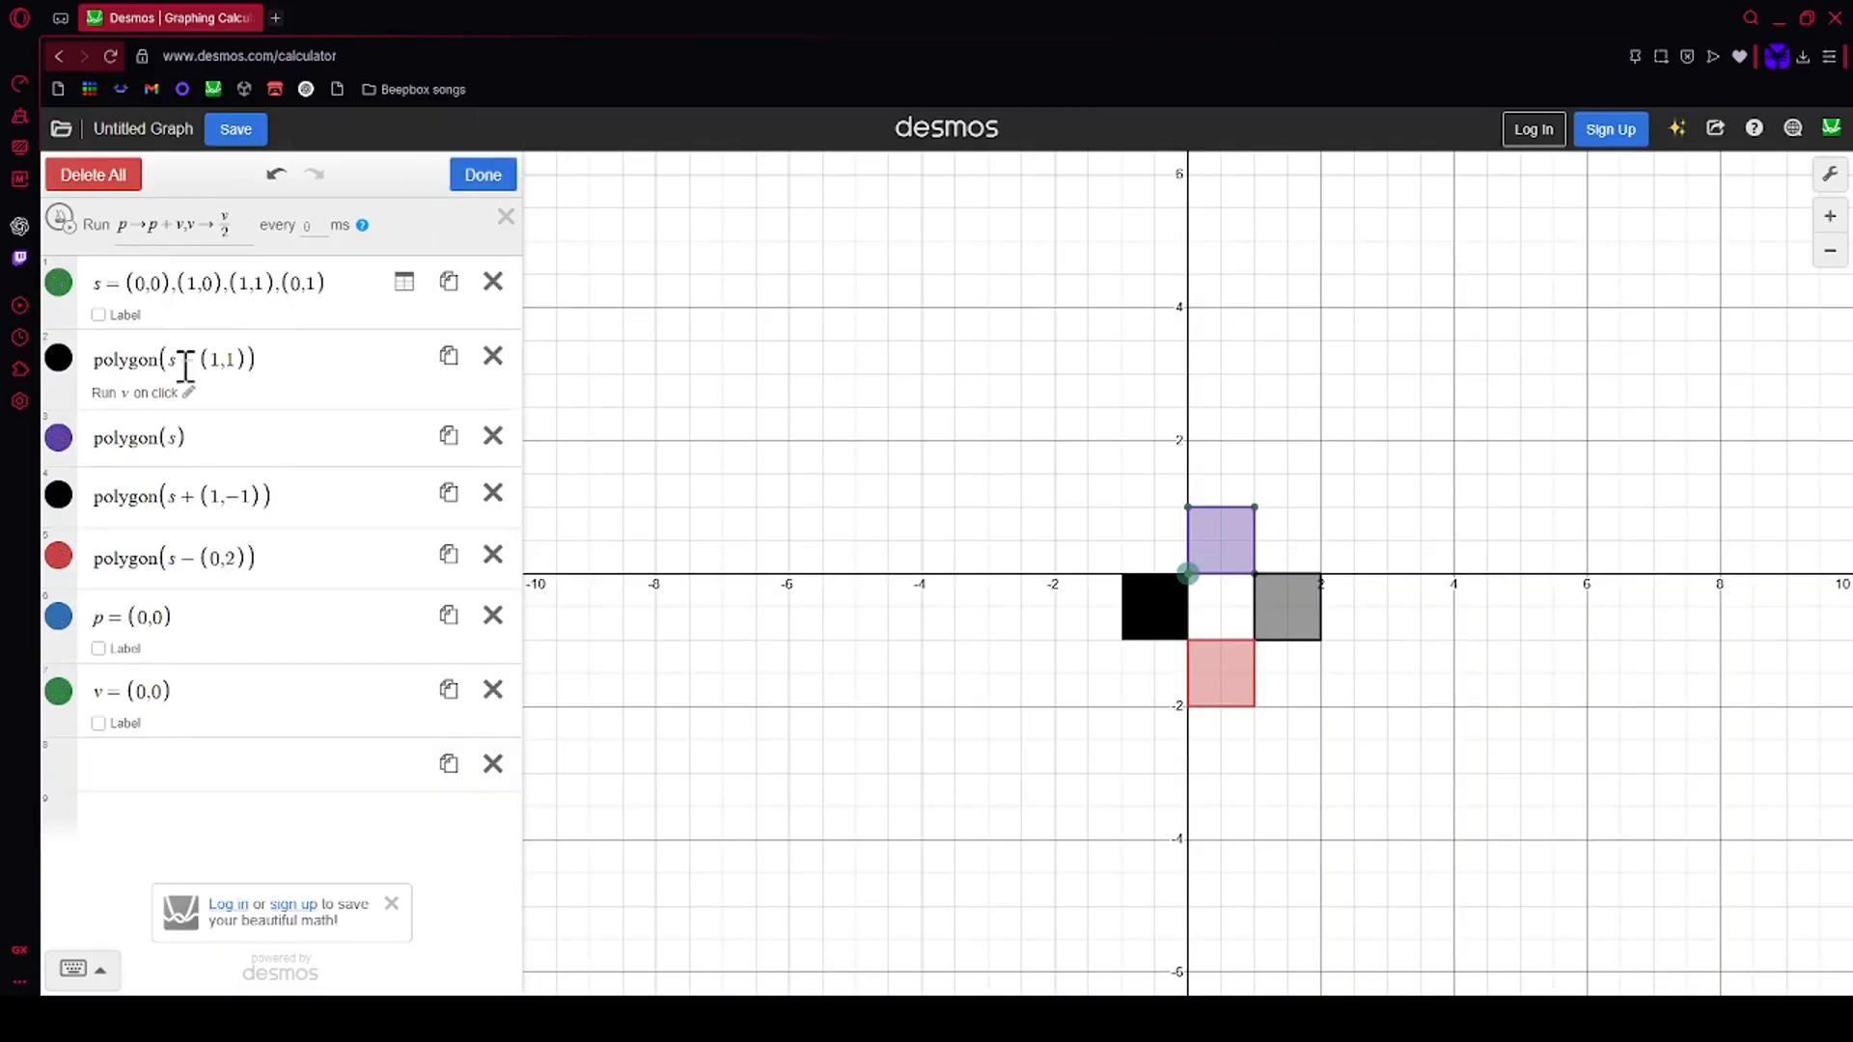
click(58, 437)
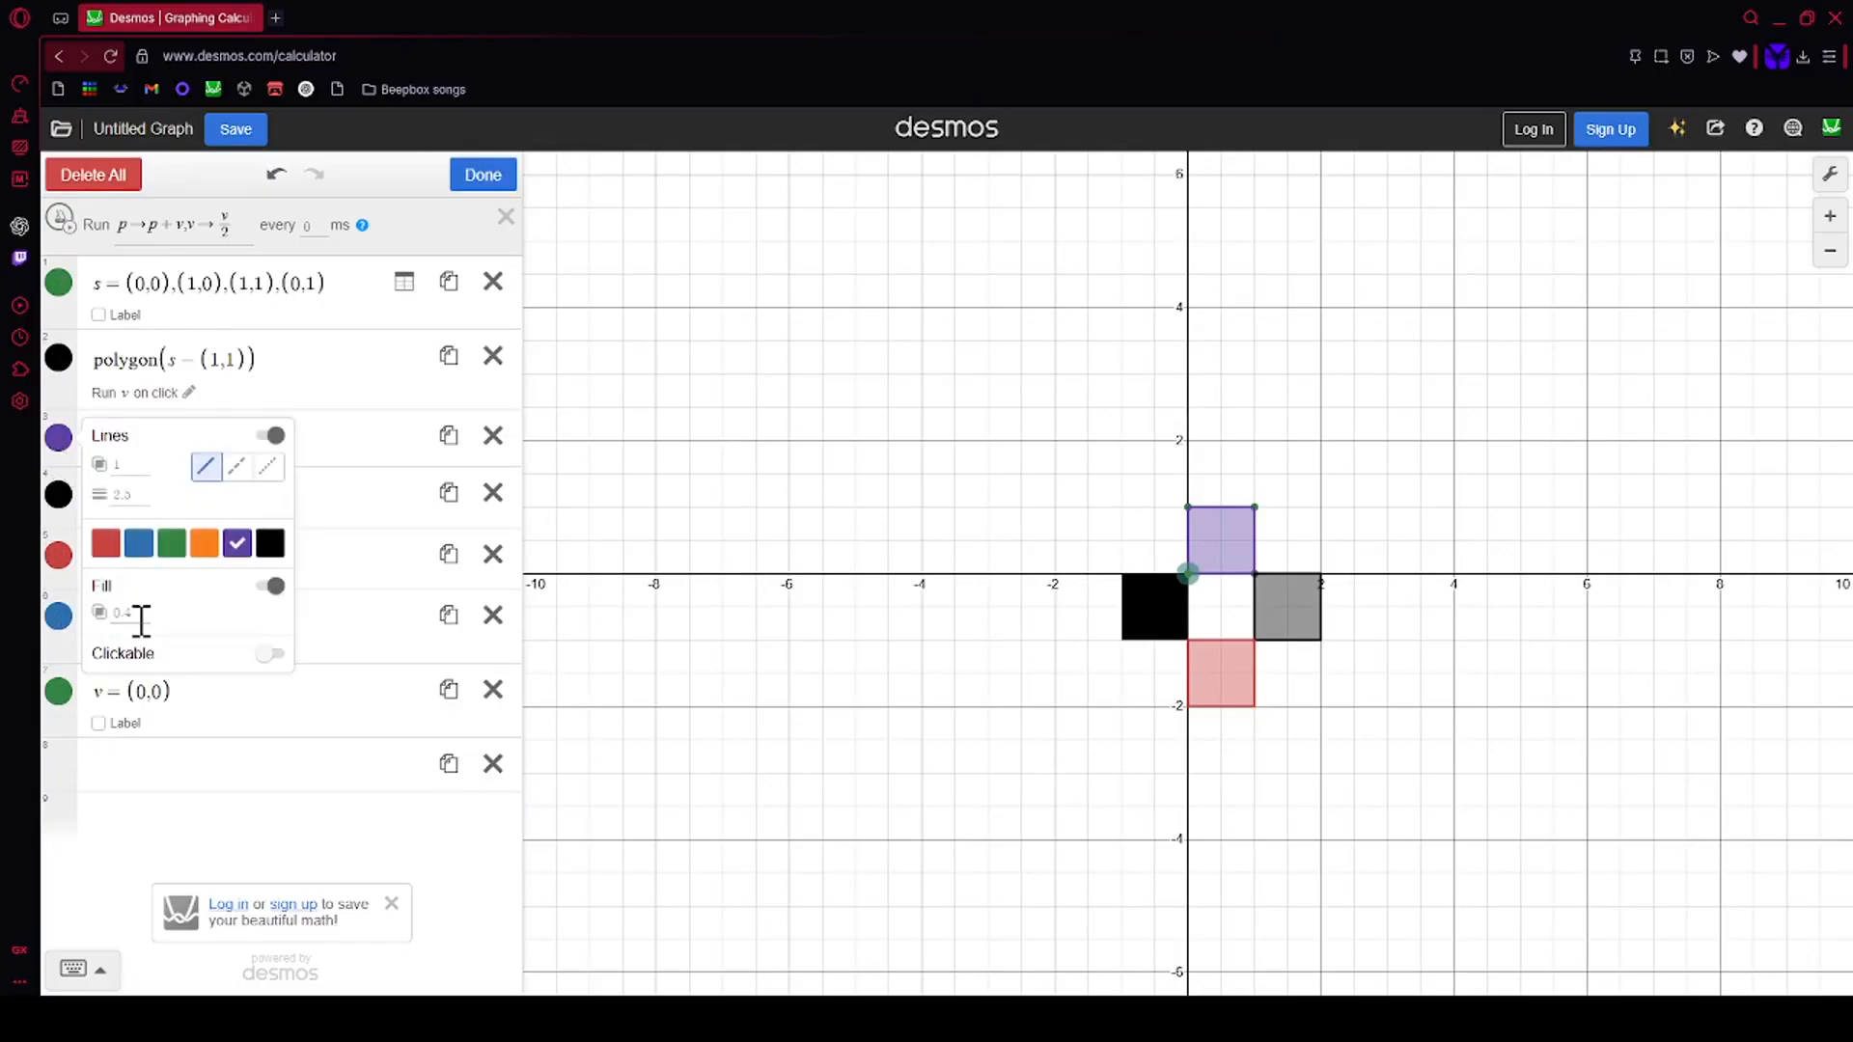
click(271, 653)
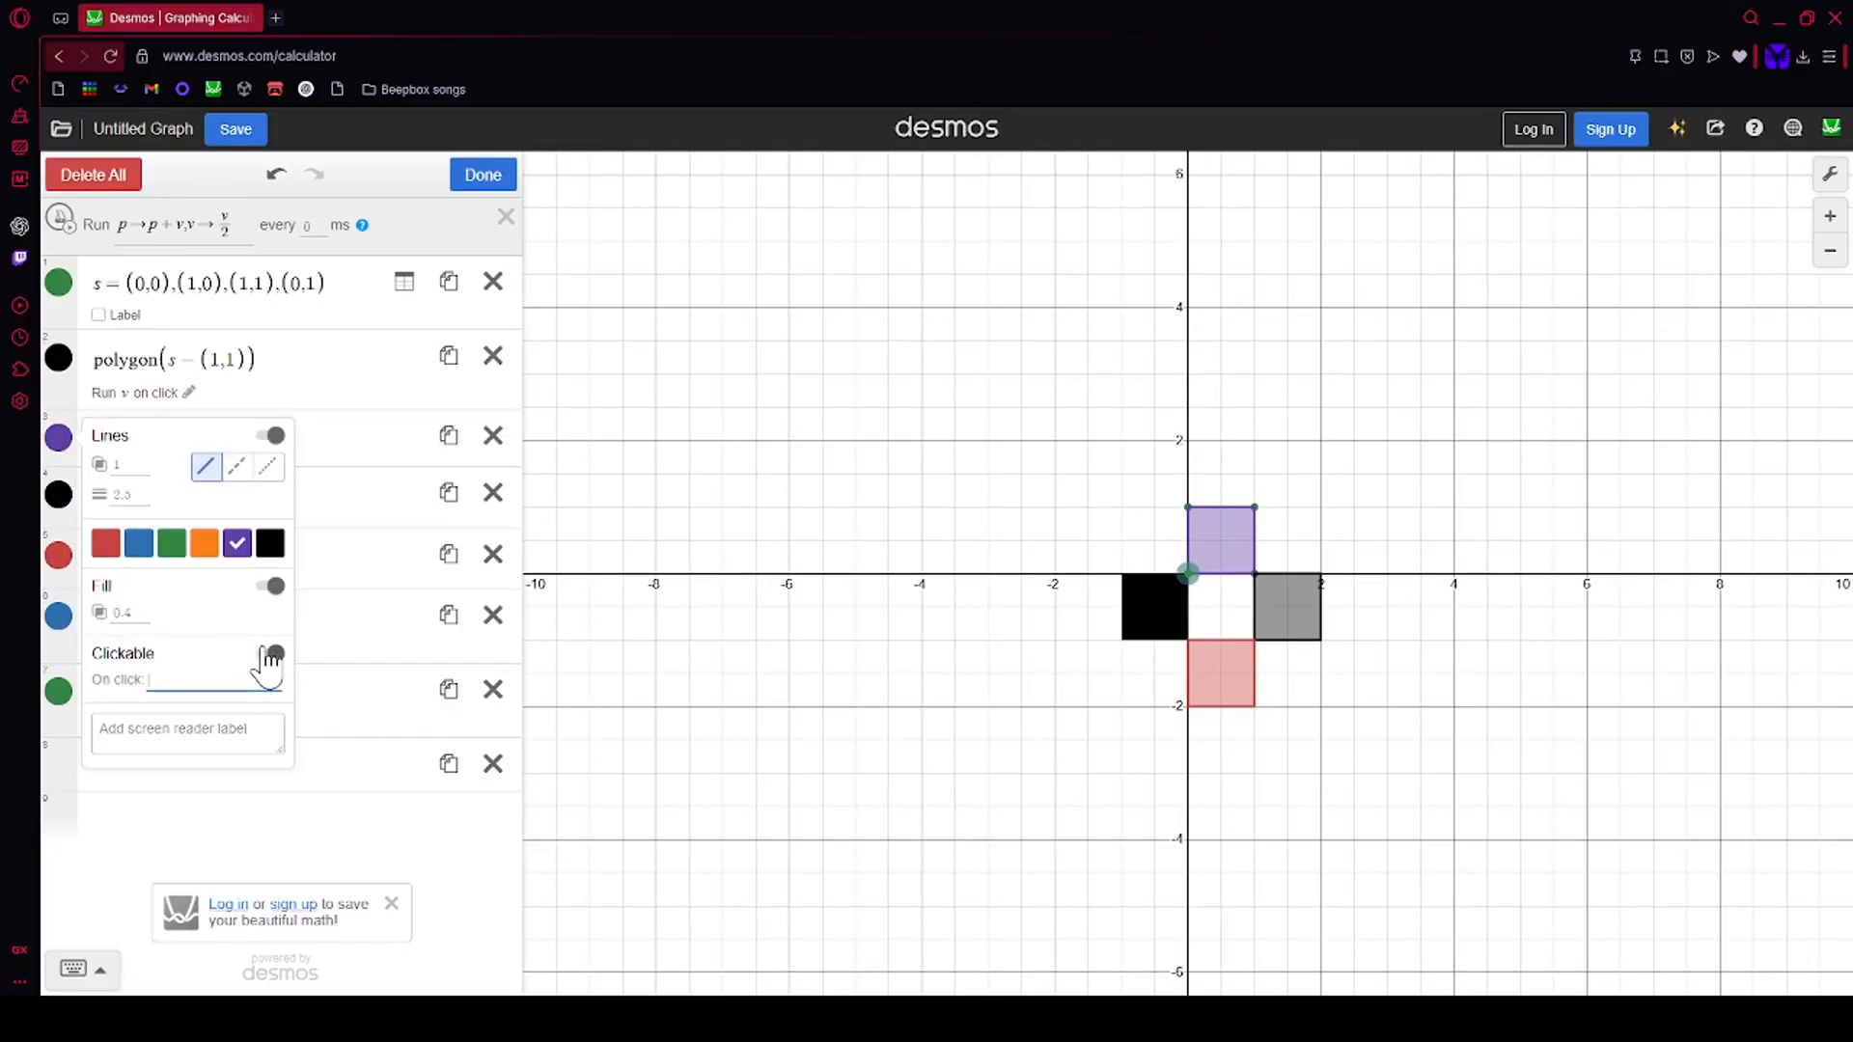
click(269, 653)
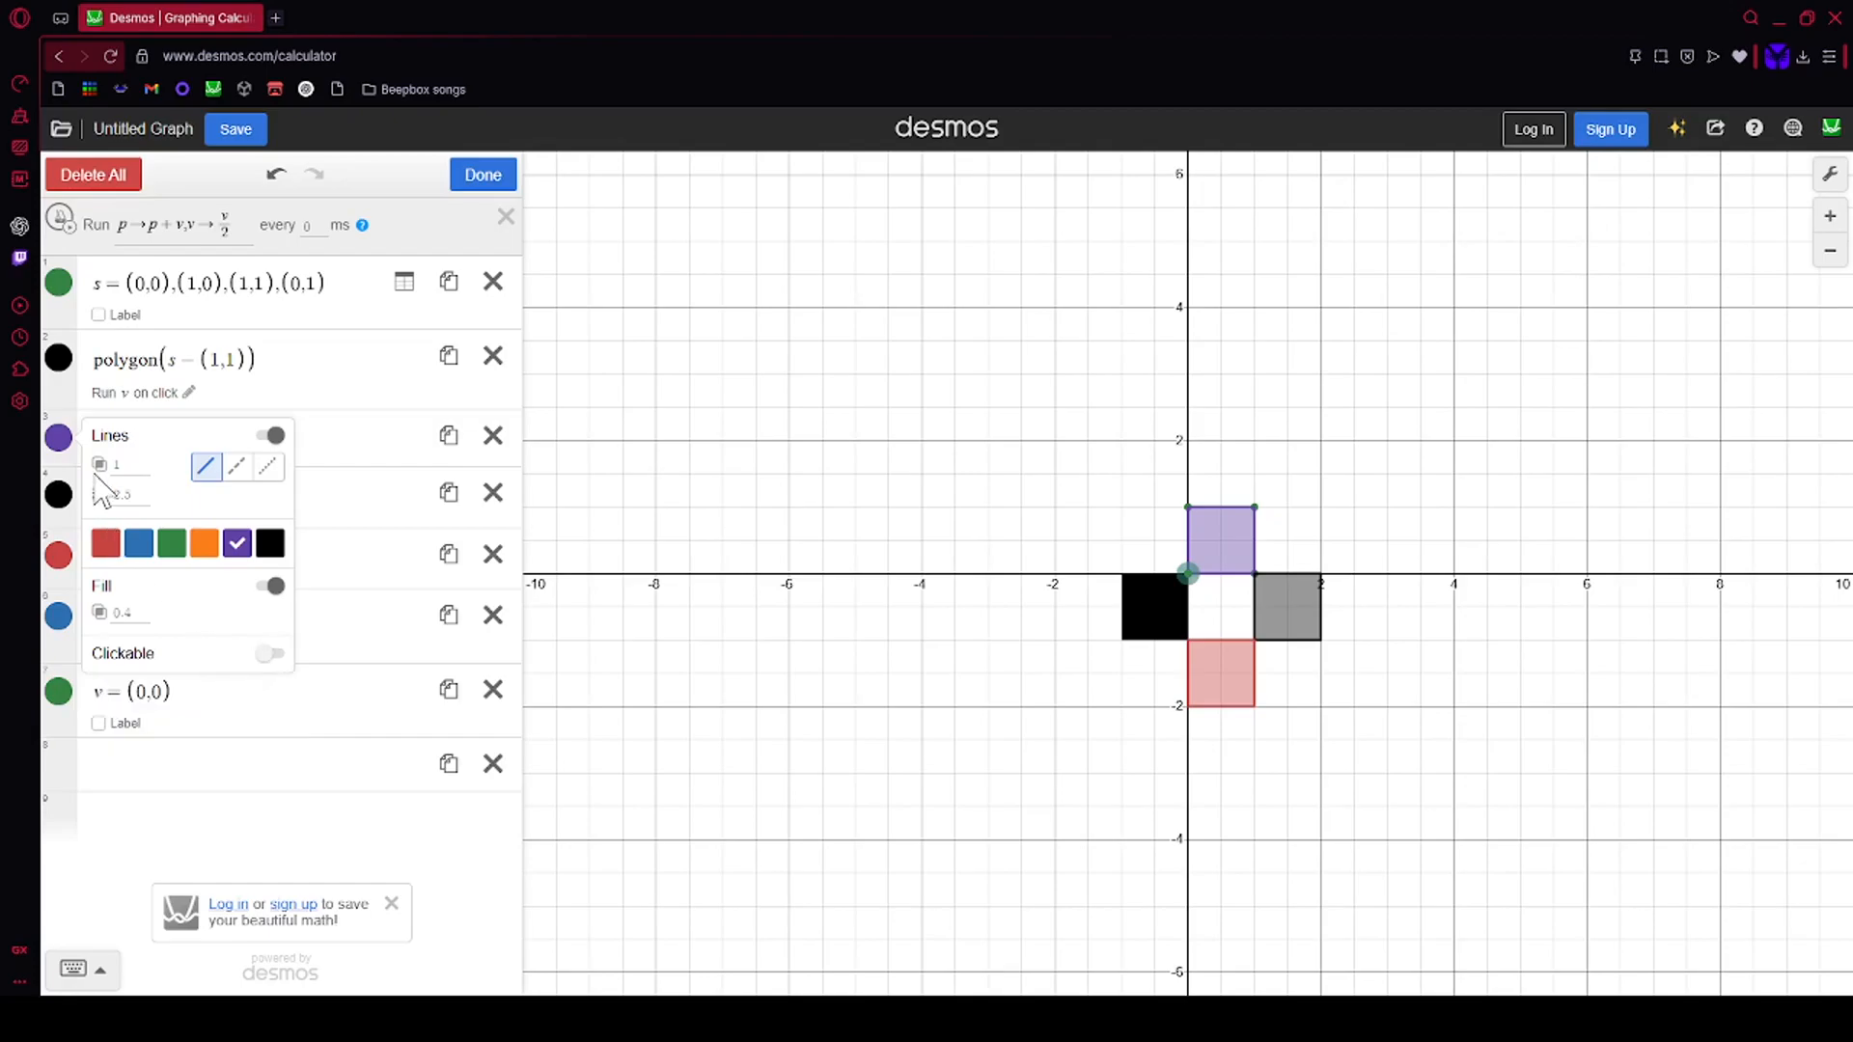
double_click(123, 613)
text(1)
click(270, 543)
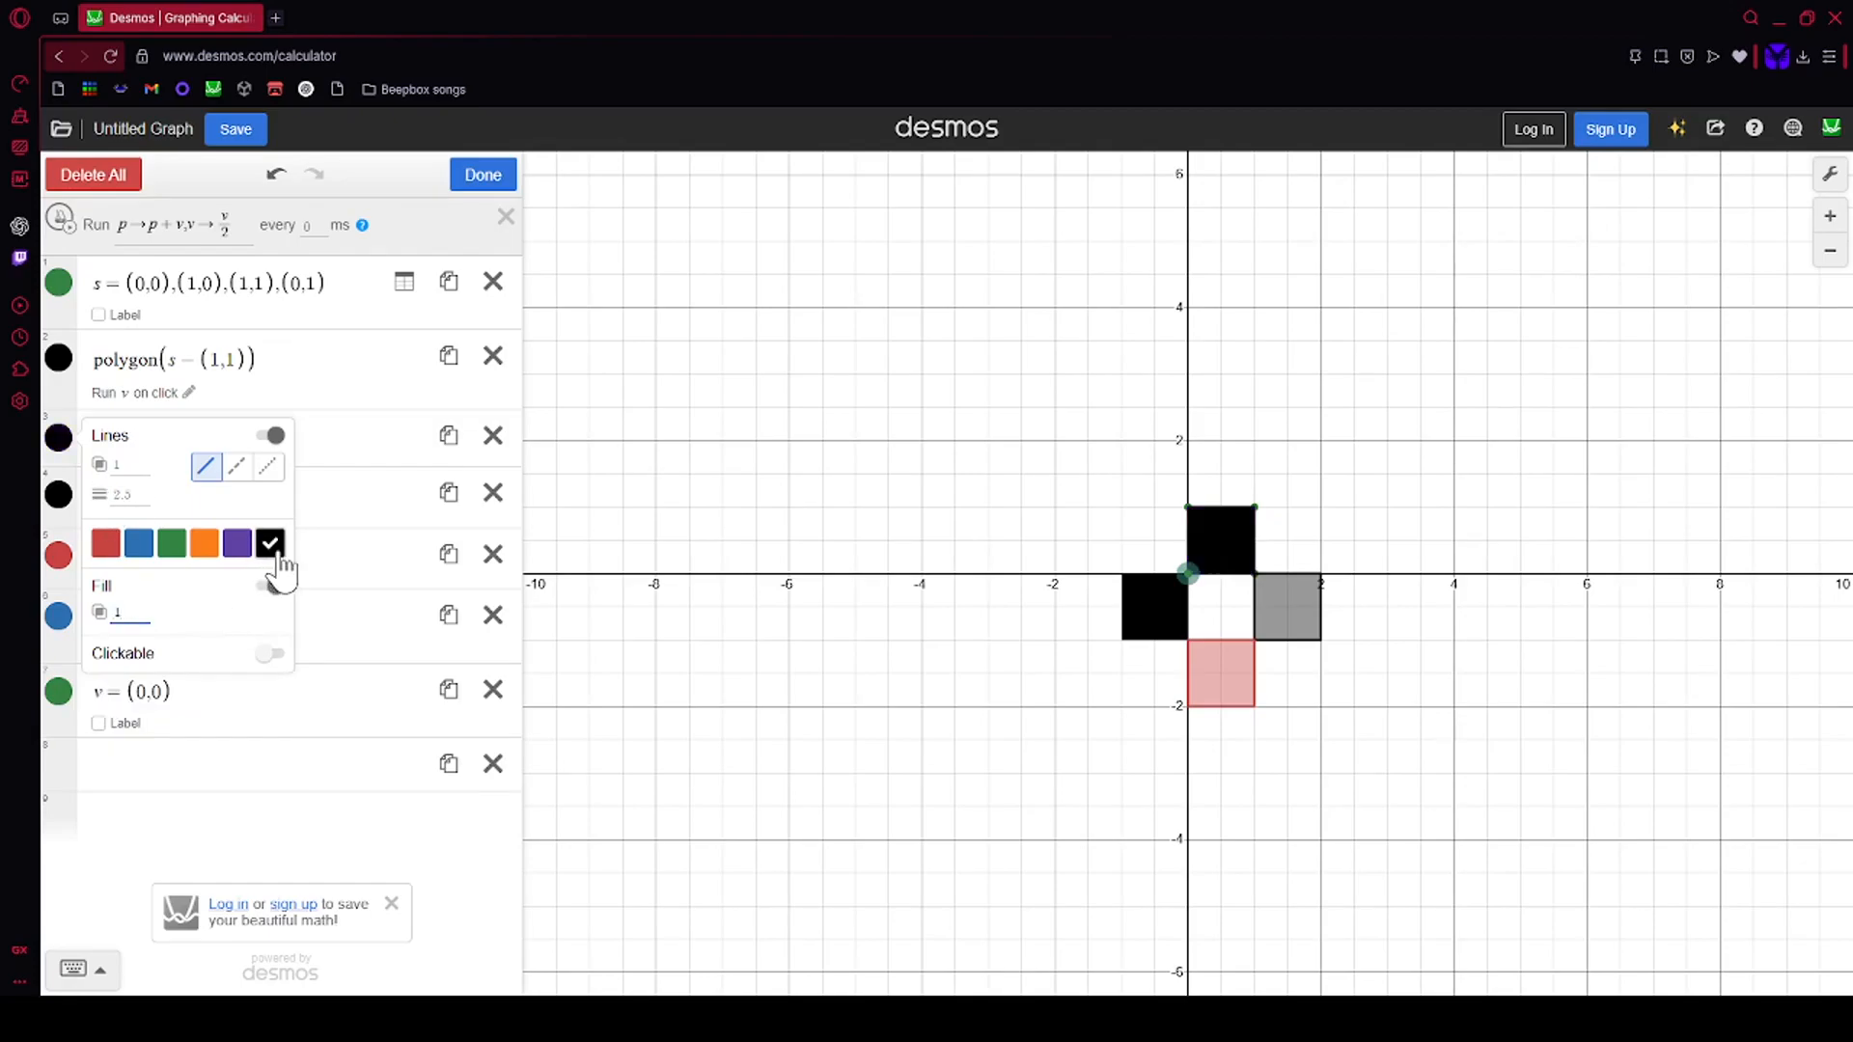
click(303, 649)
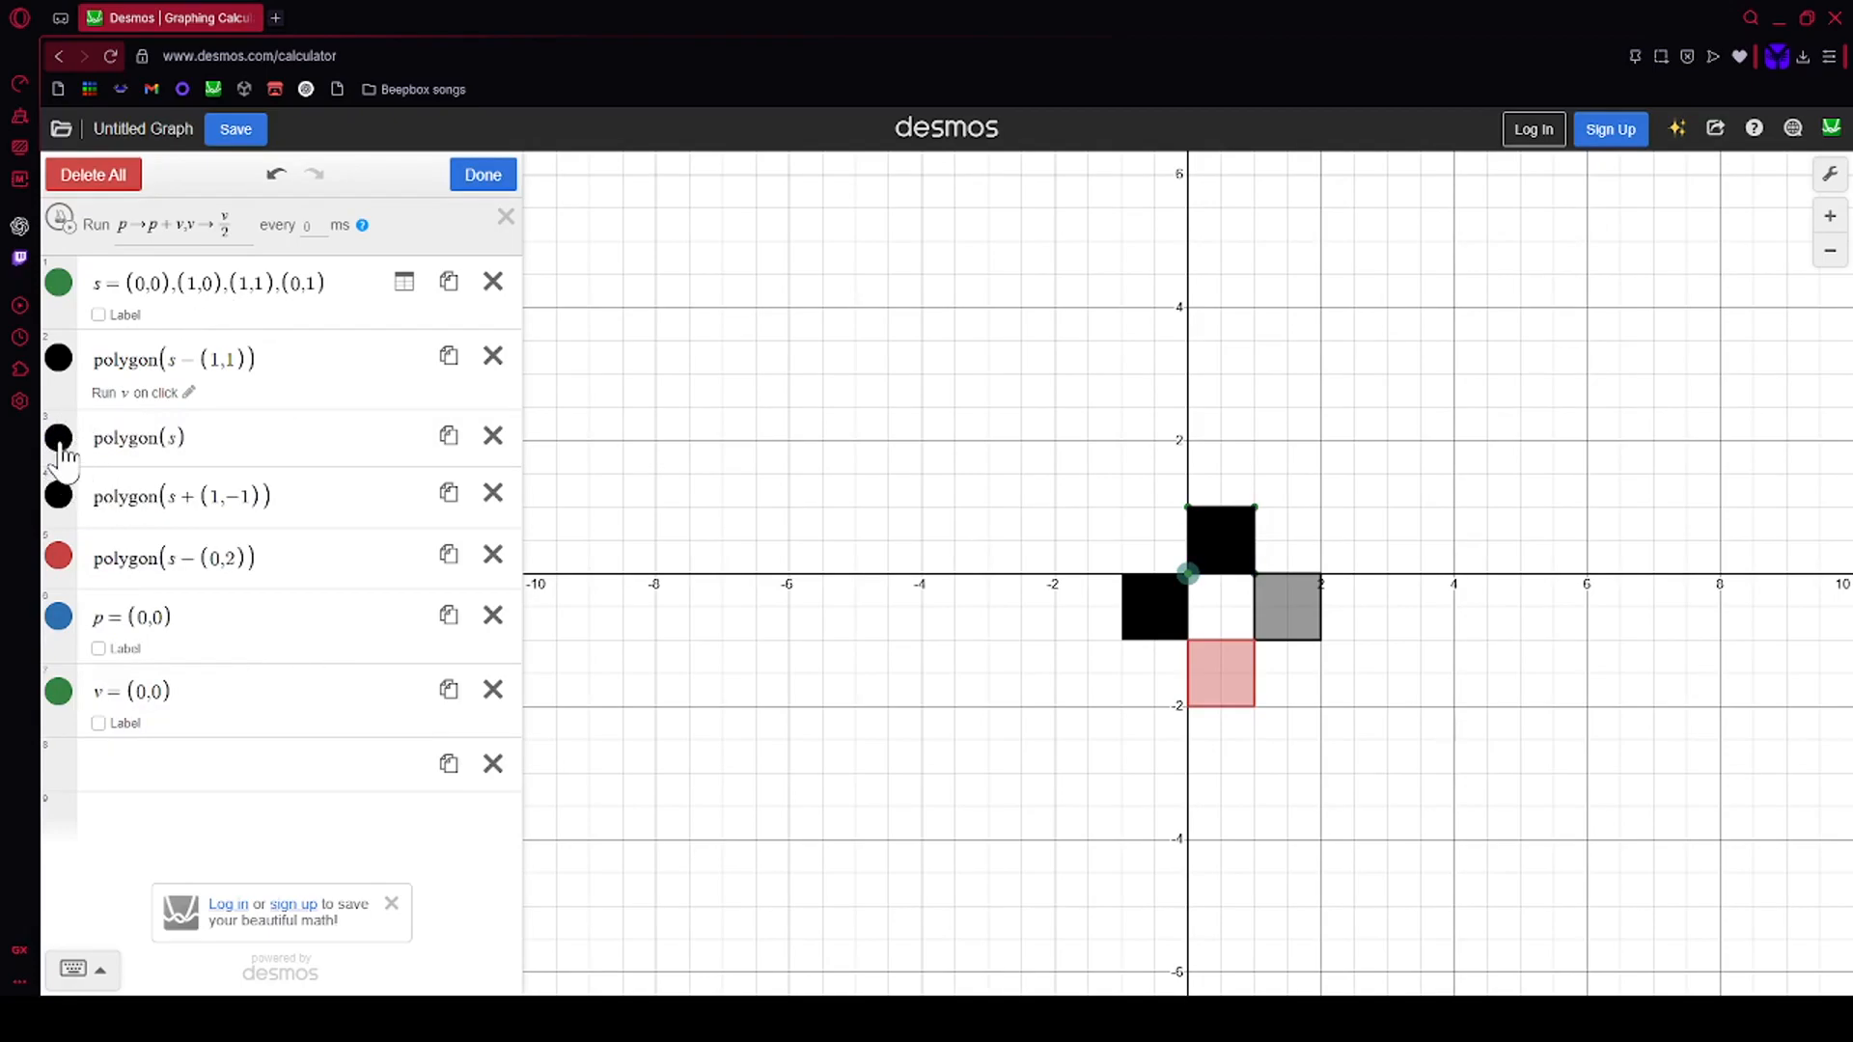
Step: Make polygon(s) clickable with the on-click action v → (0,1)
click(59, 439)
click(272, 653)
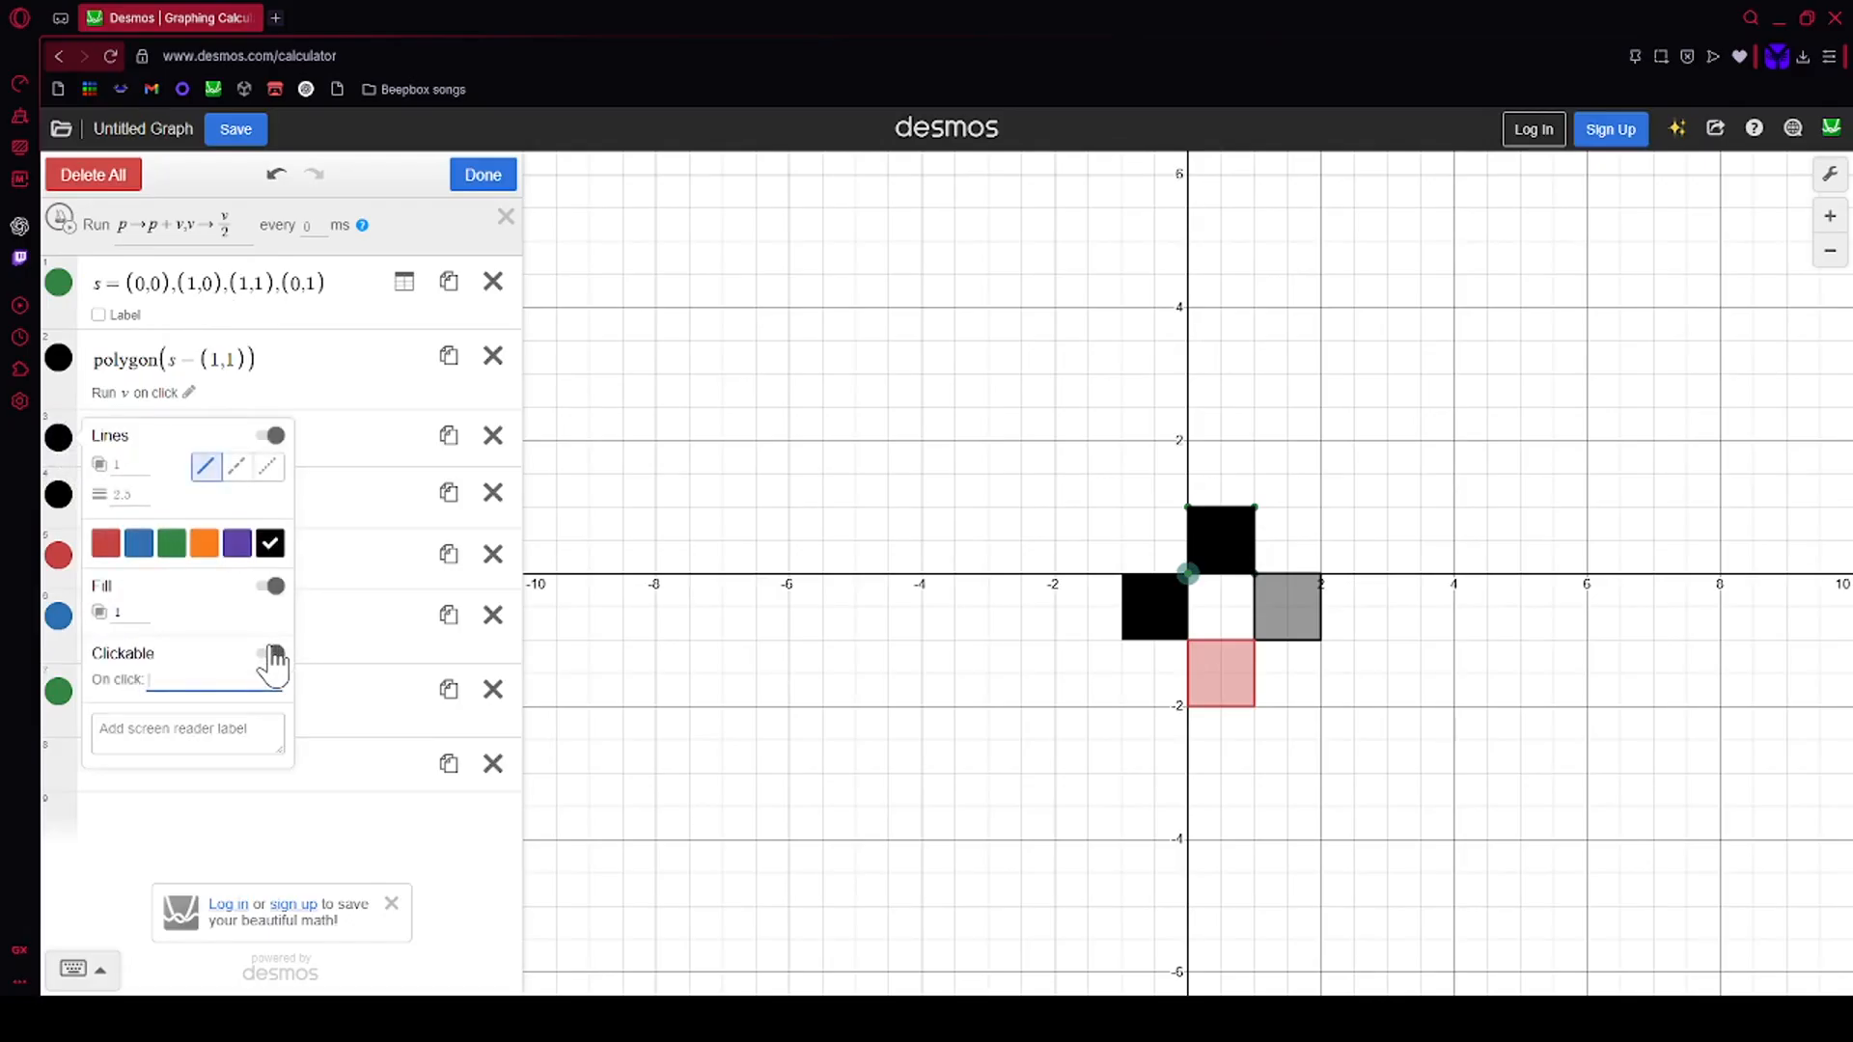
text(p)
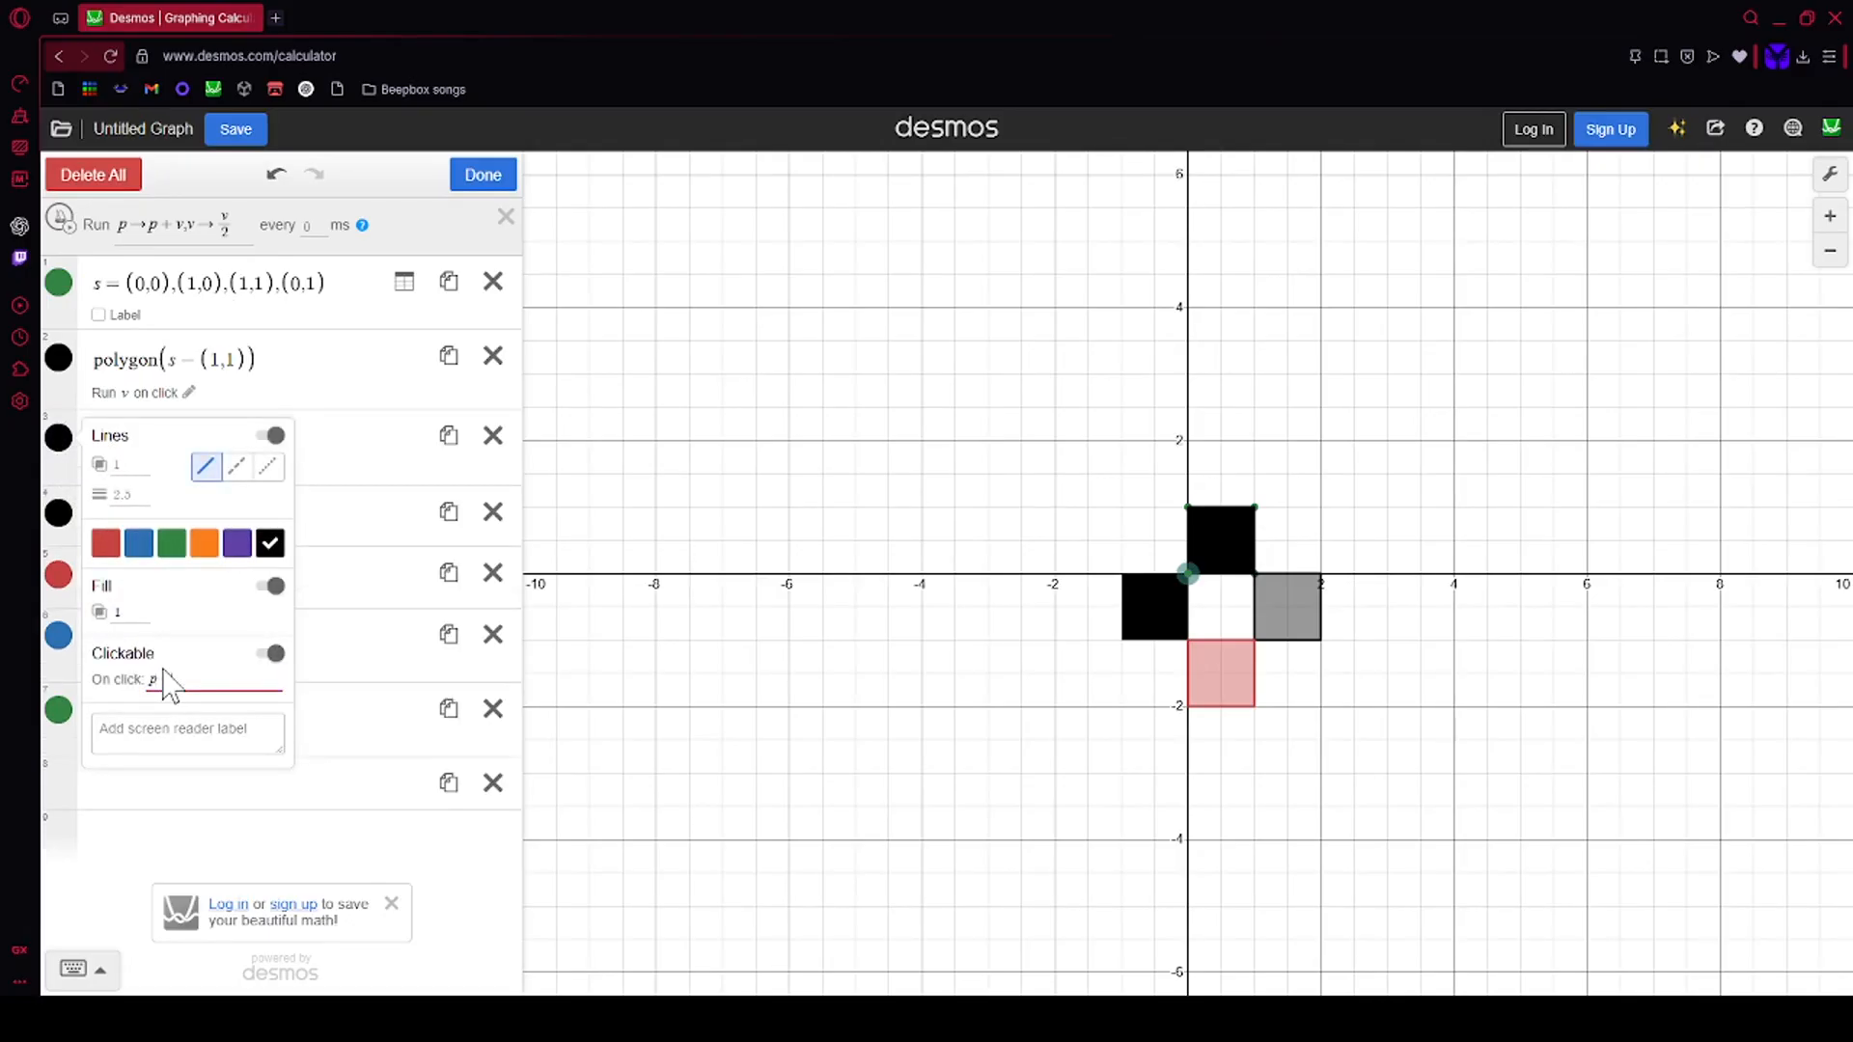
key(BackSpace)
text(v)
text(->v+)
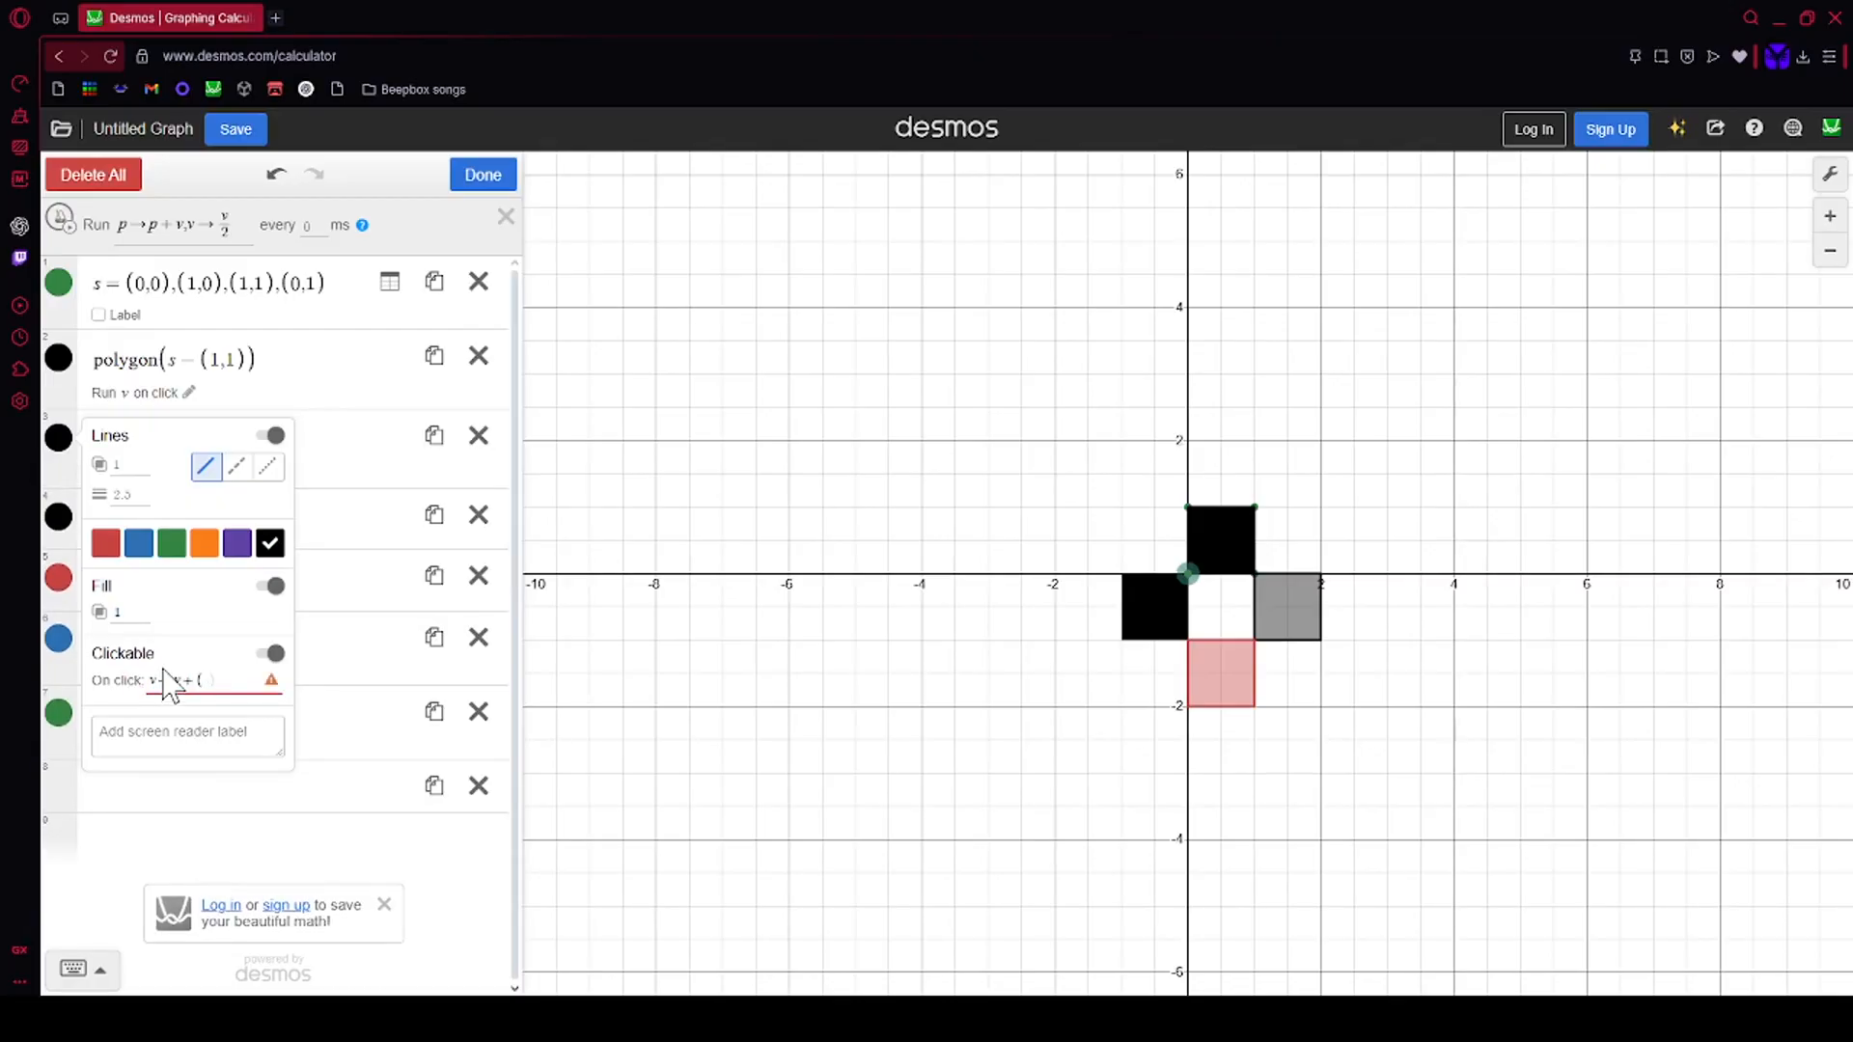
key(BackSpace)
key(BackSpace)
key(BackSpace)
text(-()
Step: Set the fill opacity of polygon(s + (1,−1)) to 1 and make it clickable with the action v → (1,0)
click(59, 516)
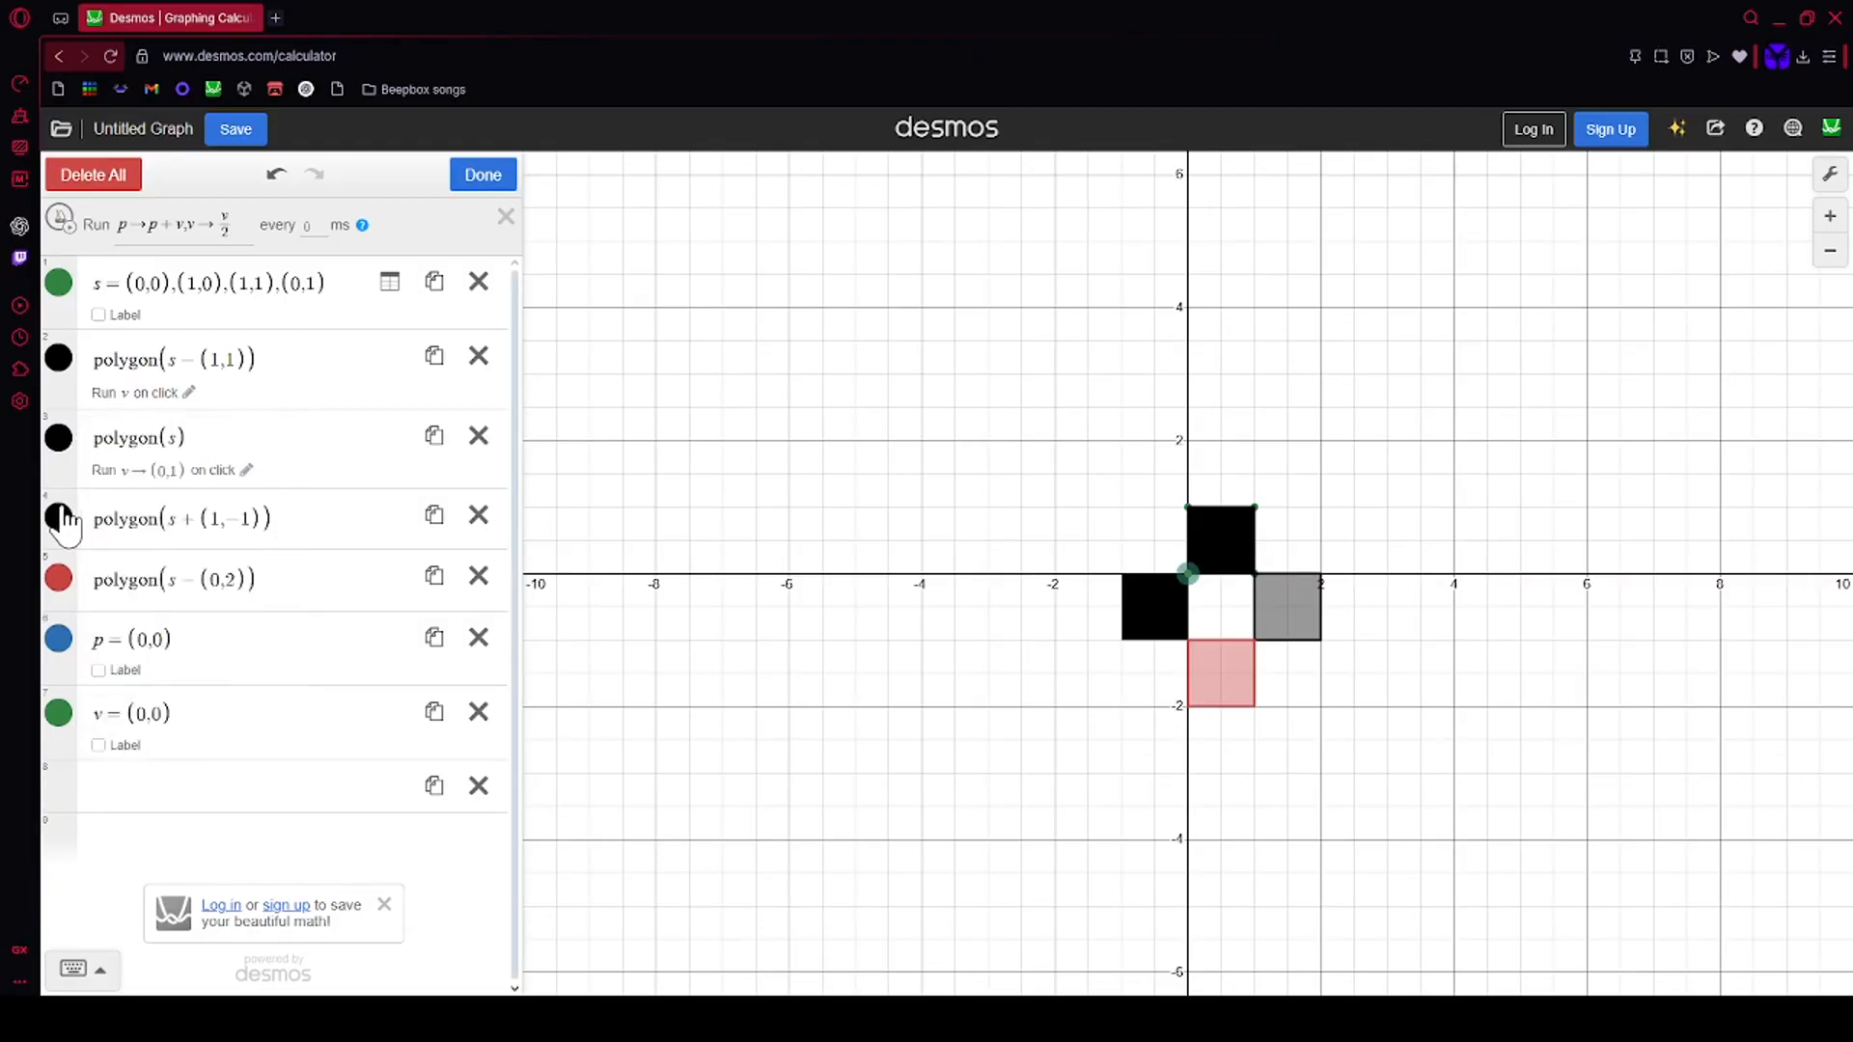
double_click(141, 688)
text(1)
click(271, 734)
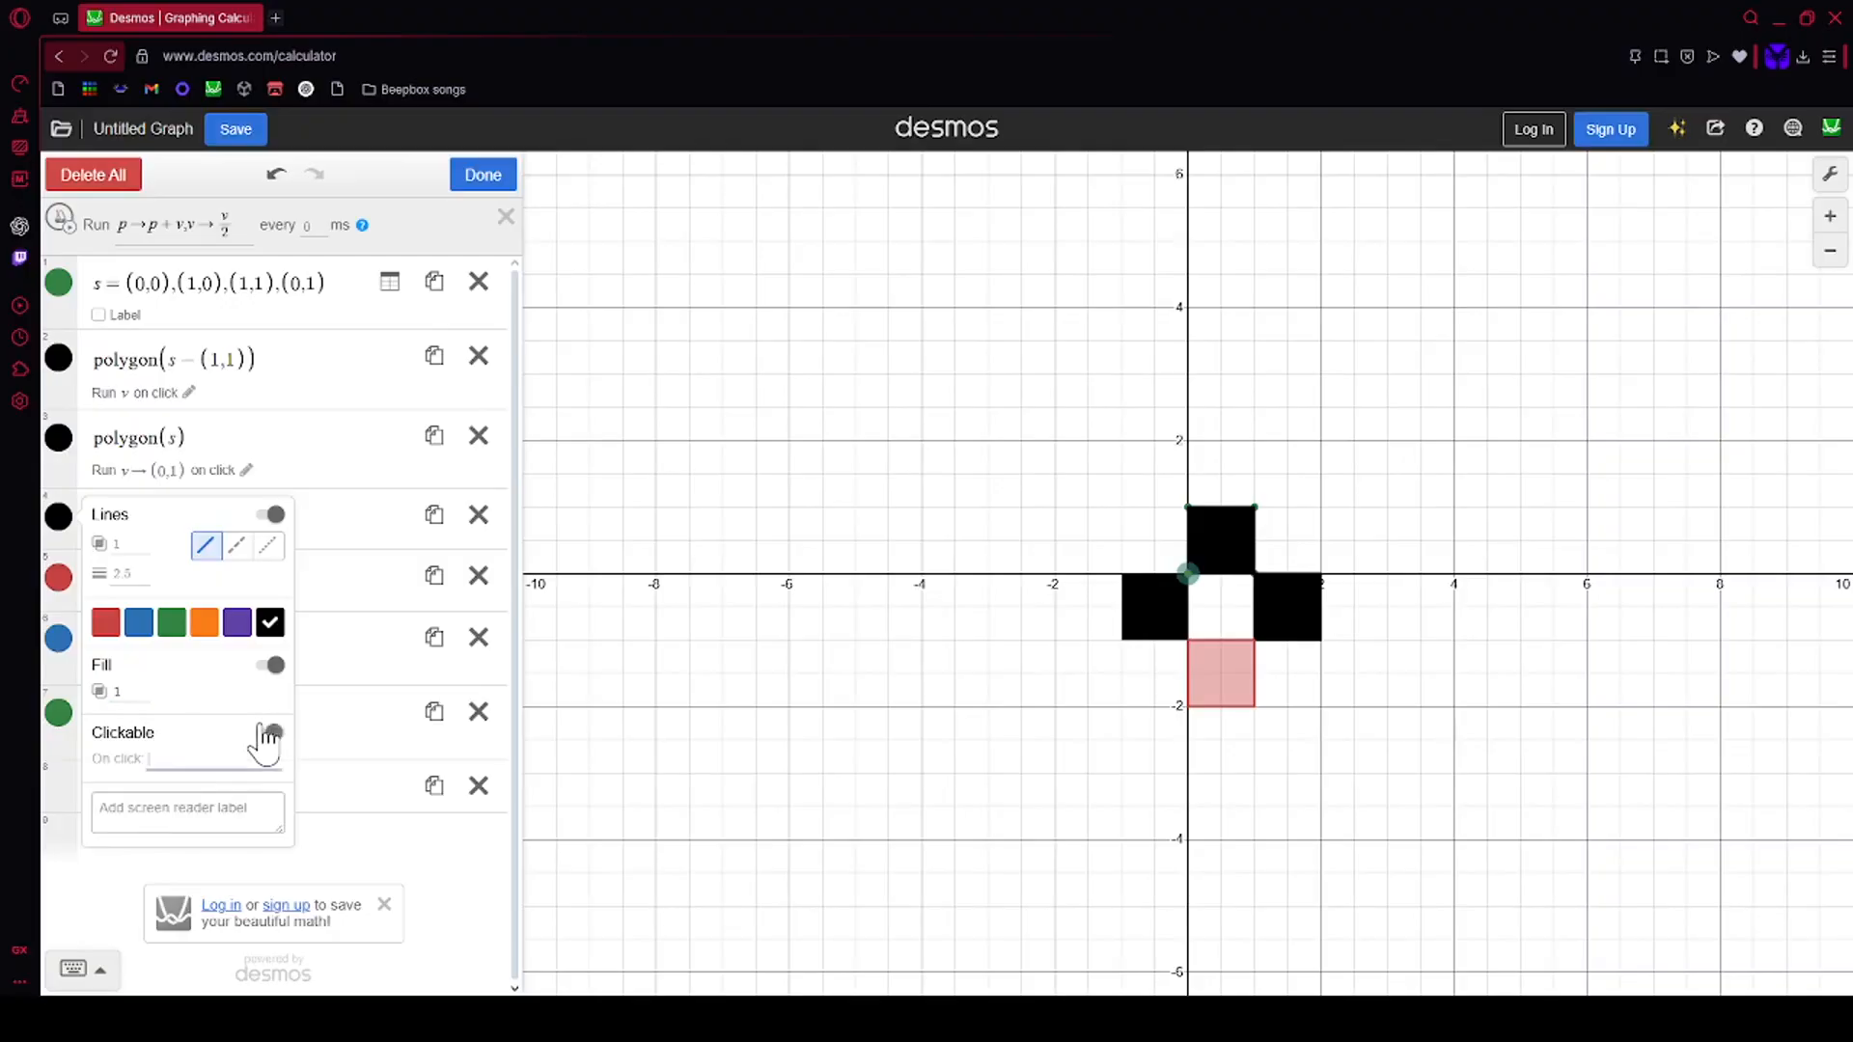
text(v)
text(->()
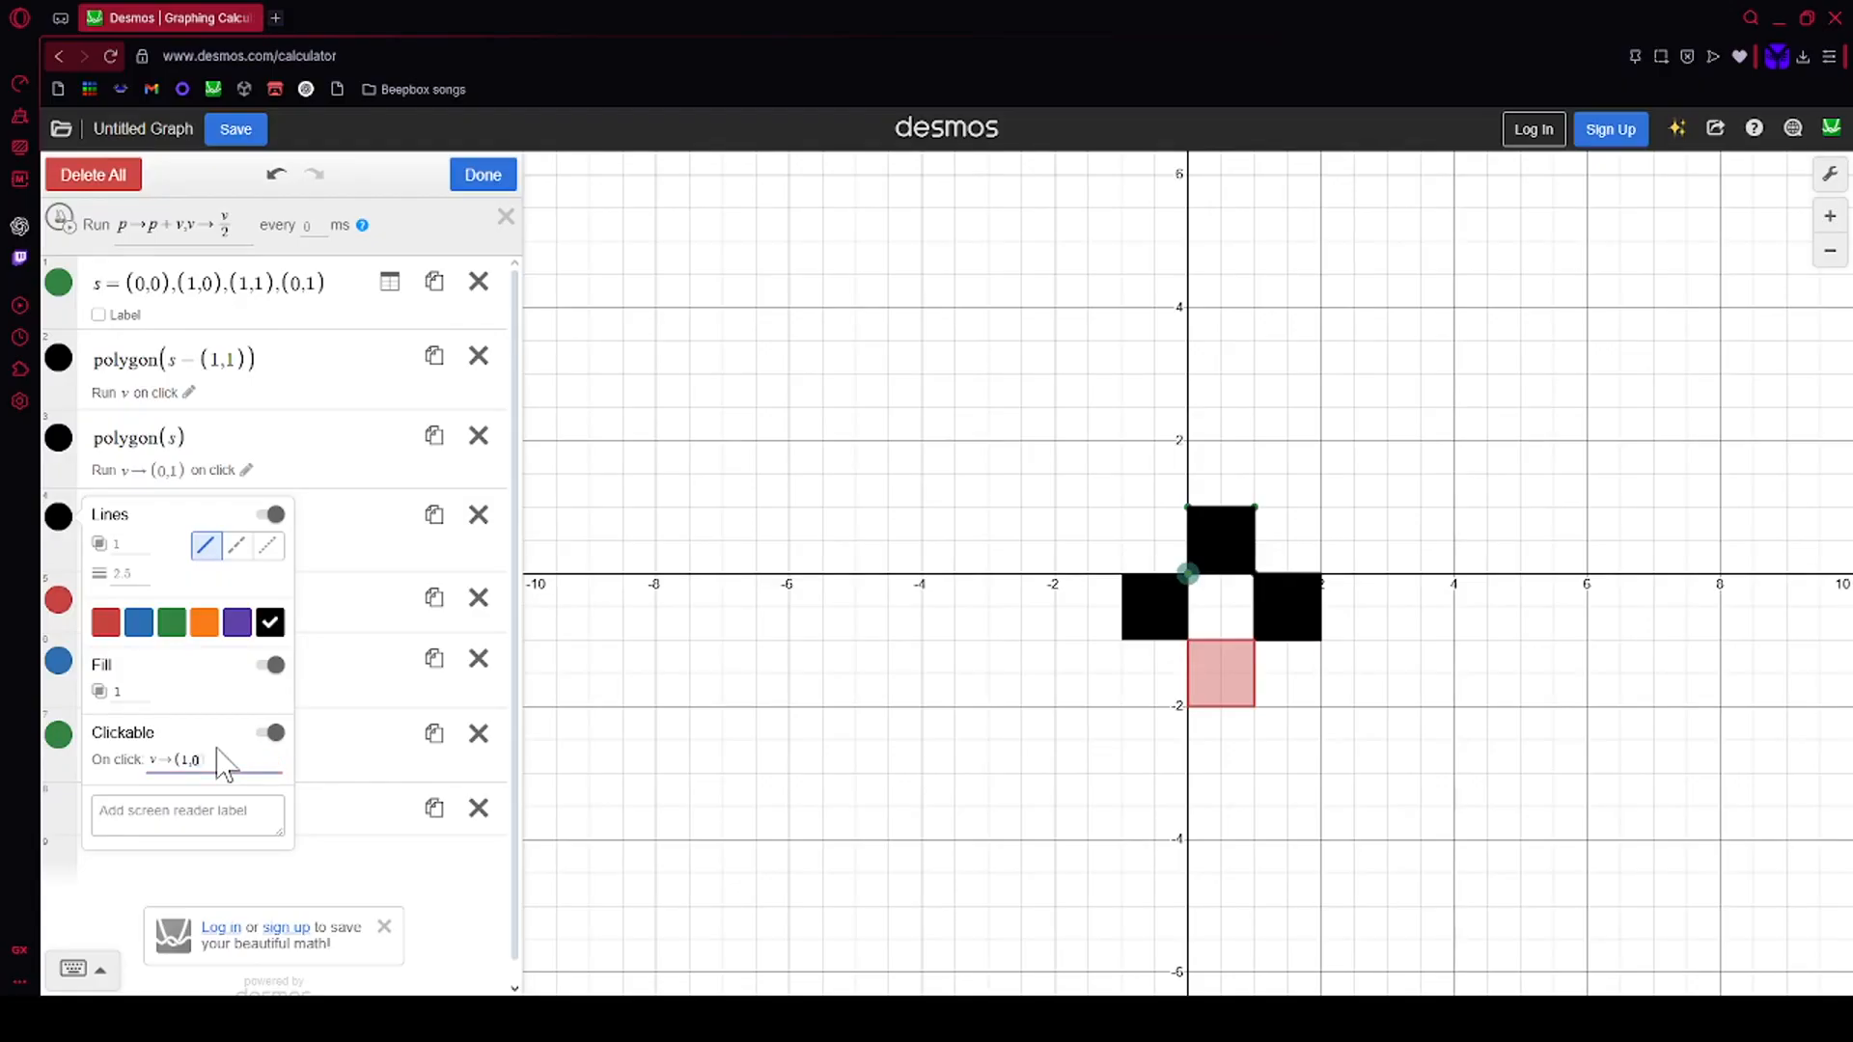
click(145, 473)
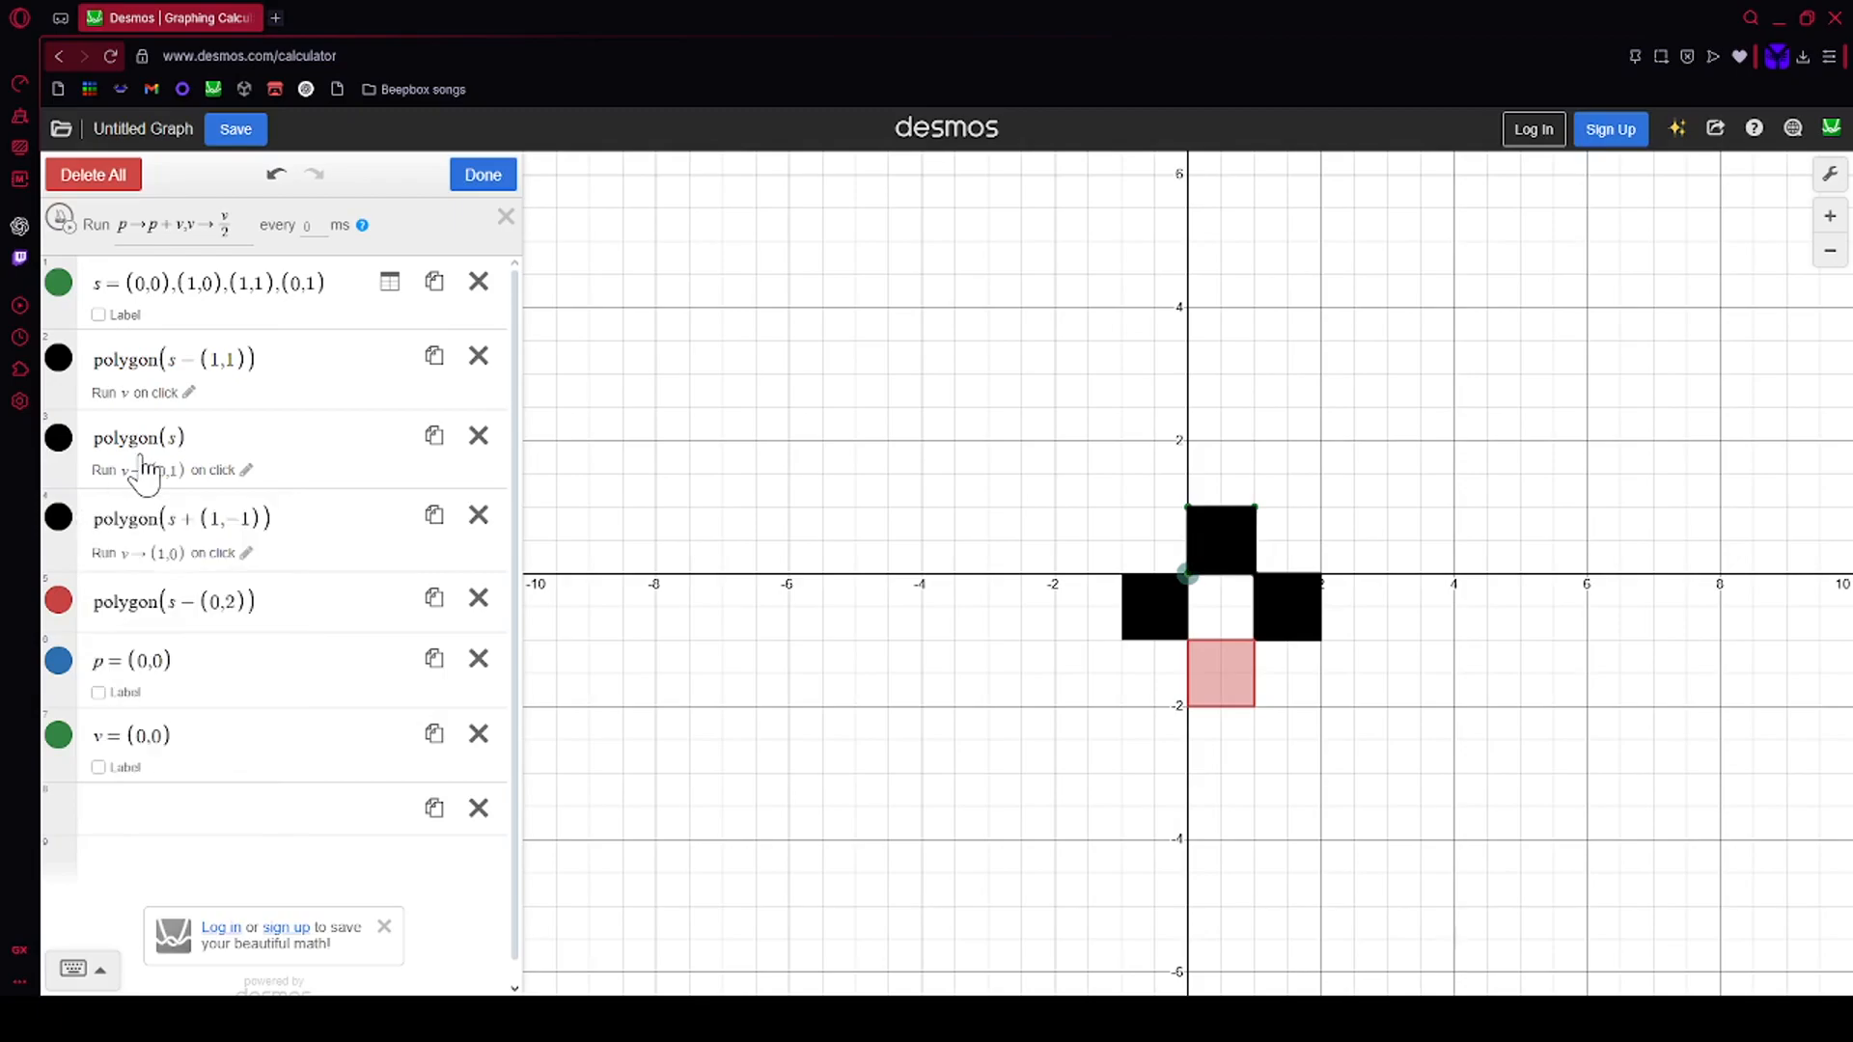
click(738, 611)
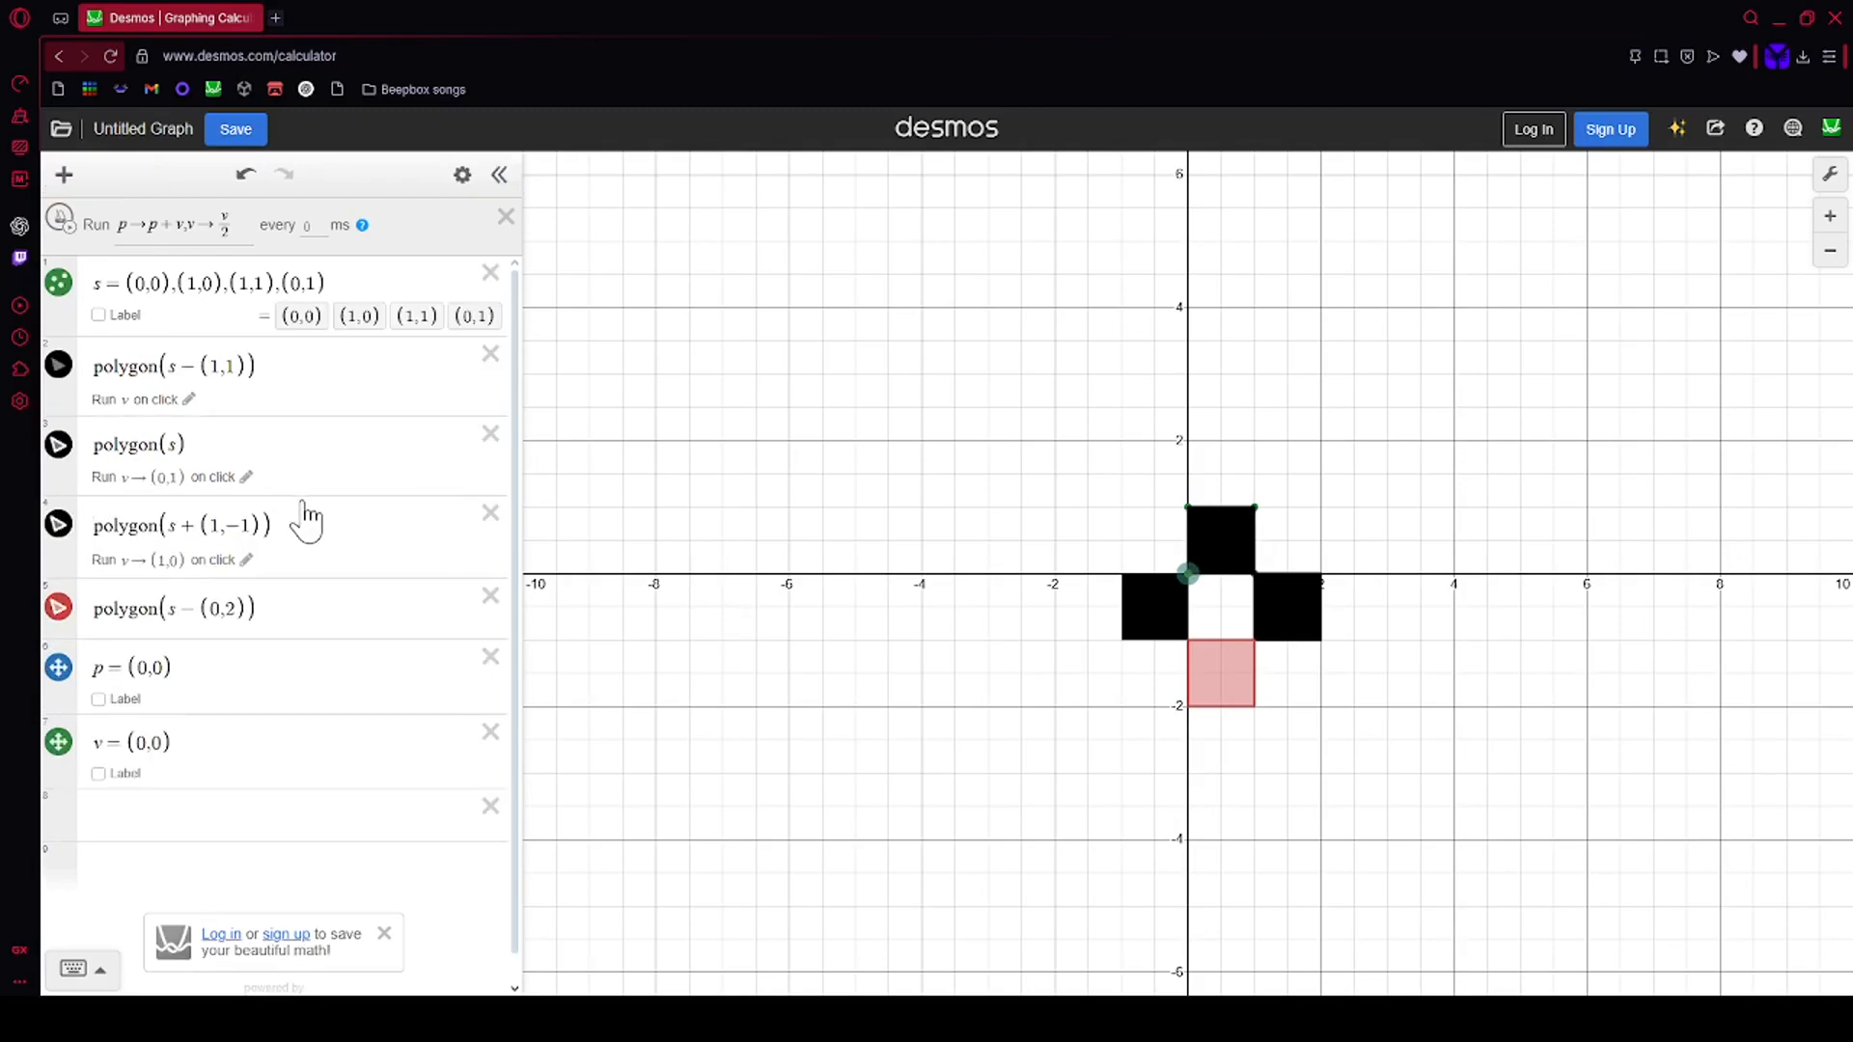
click(318, 524)
text(1)
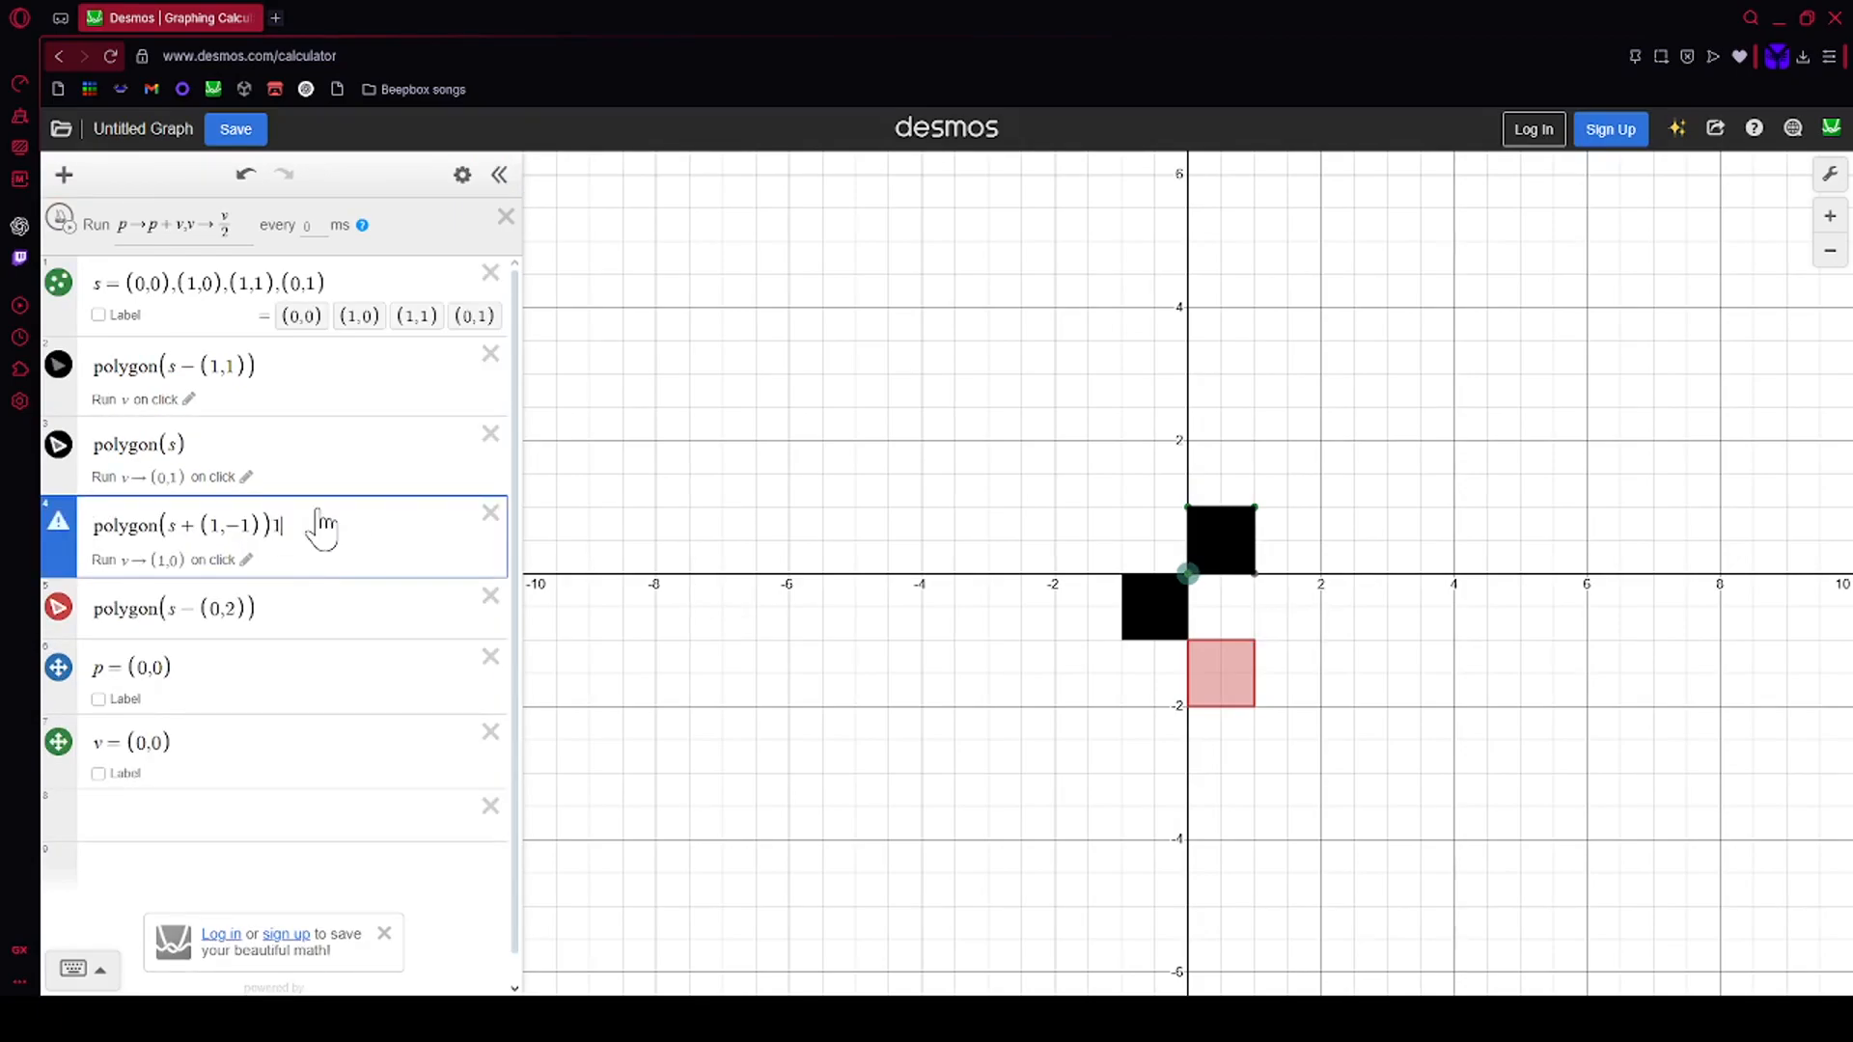
key(BackSpace)
click(324, 602)
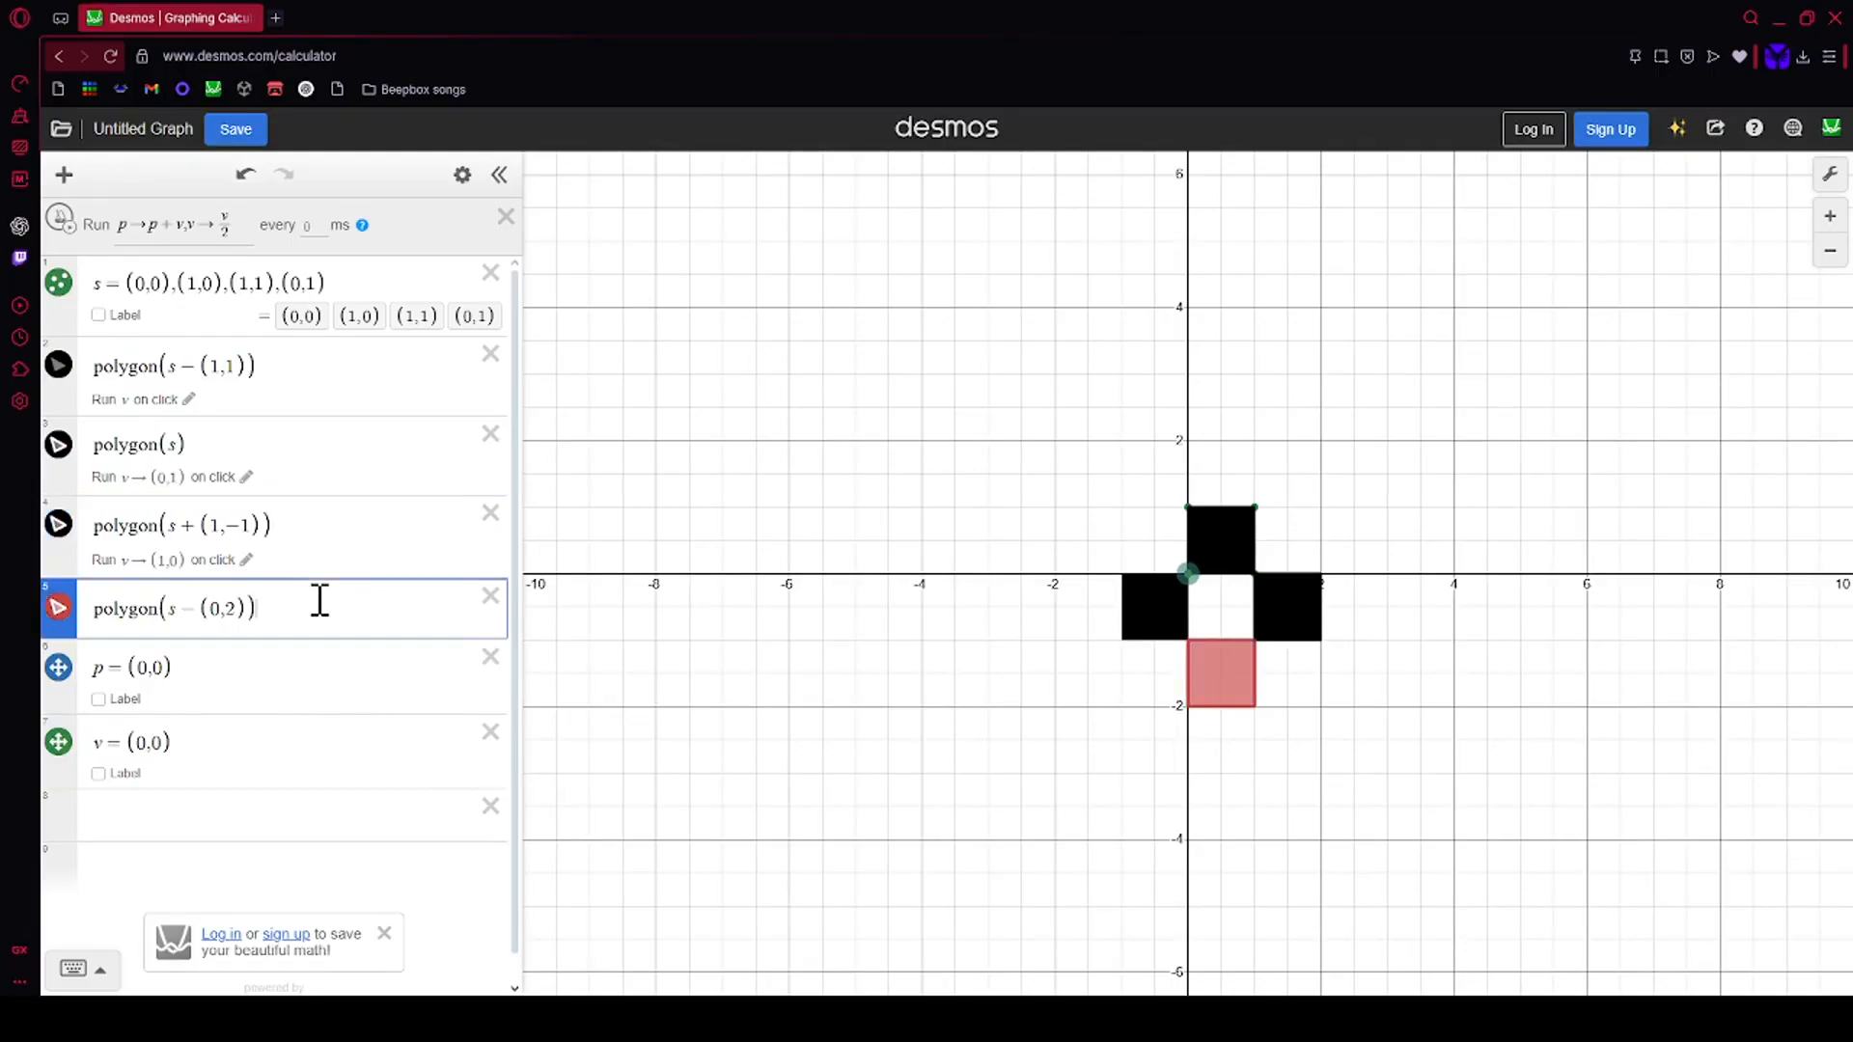
click(236, 440)
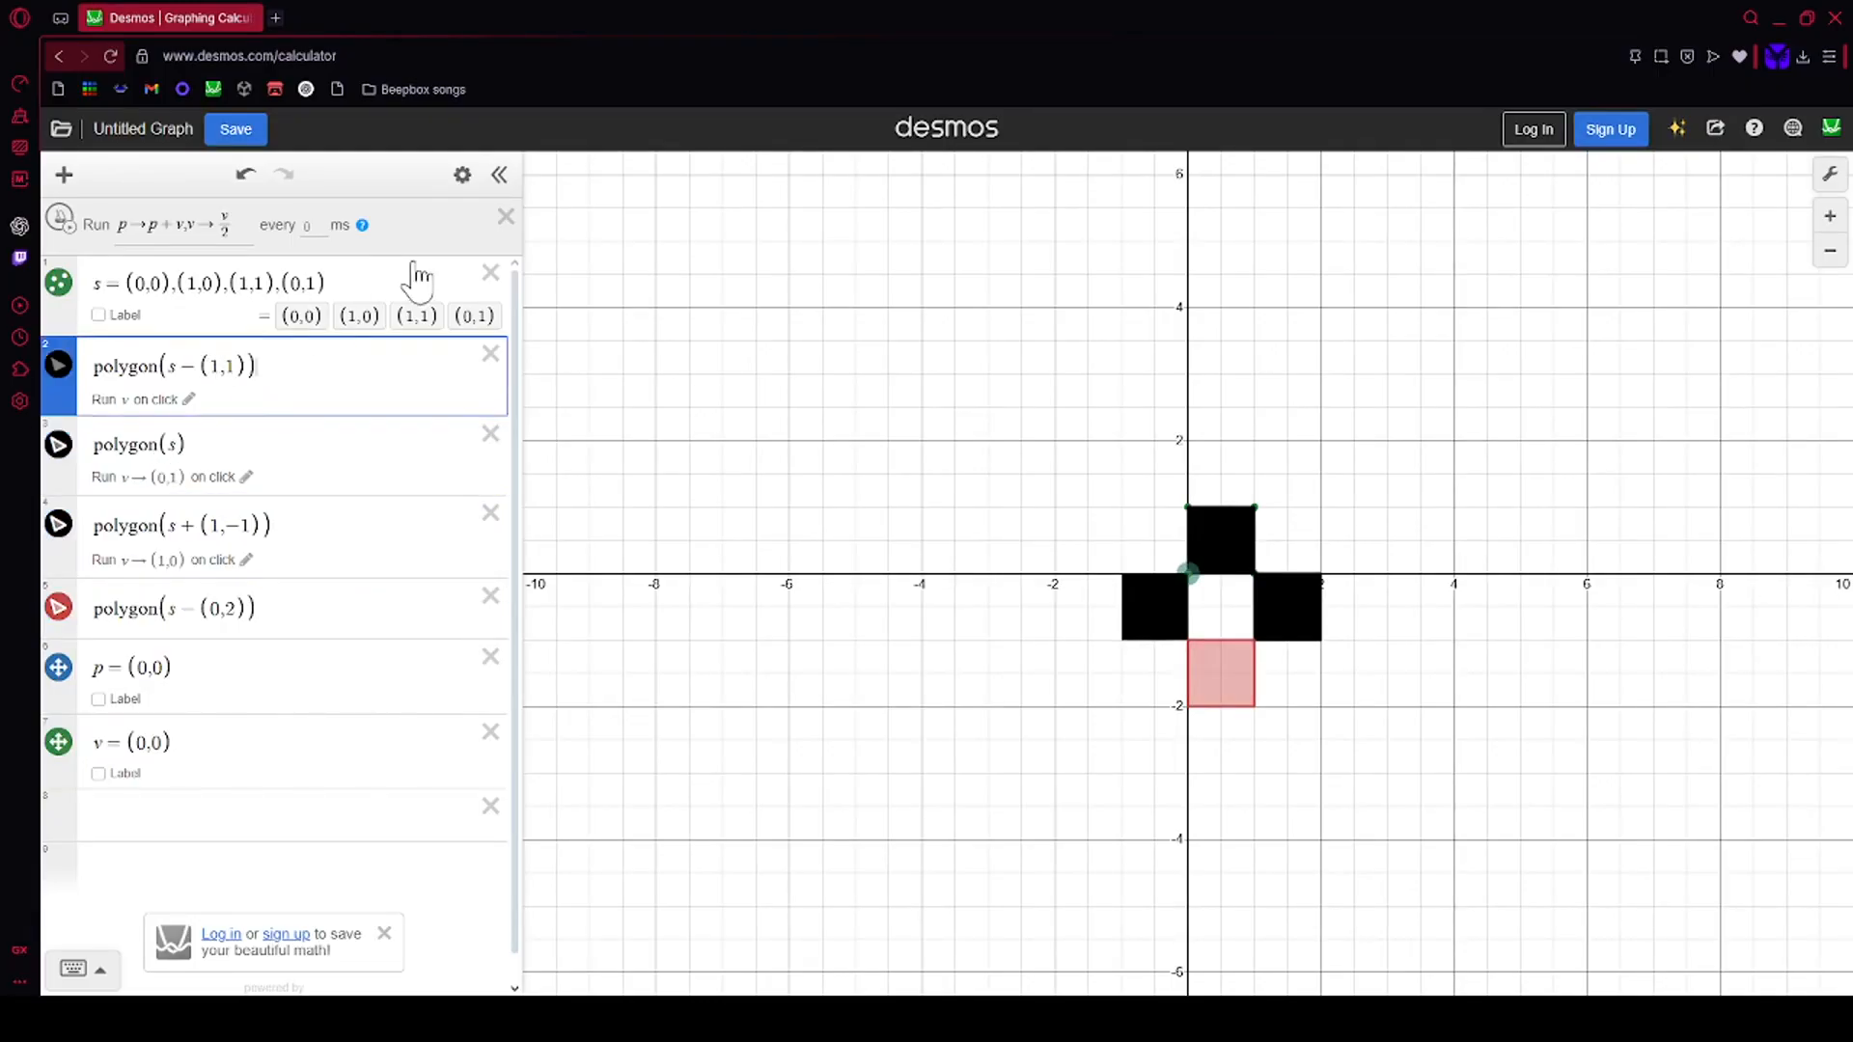
click(462, 175)
click(467, 176)
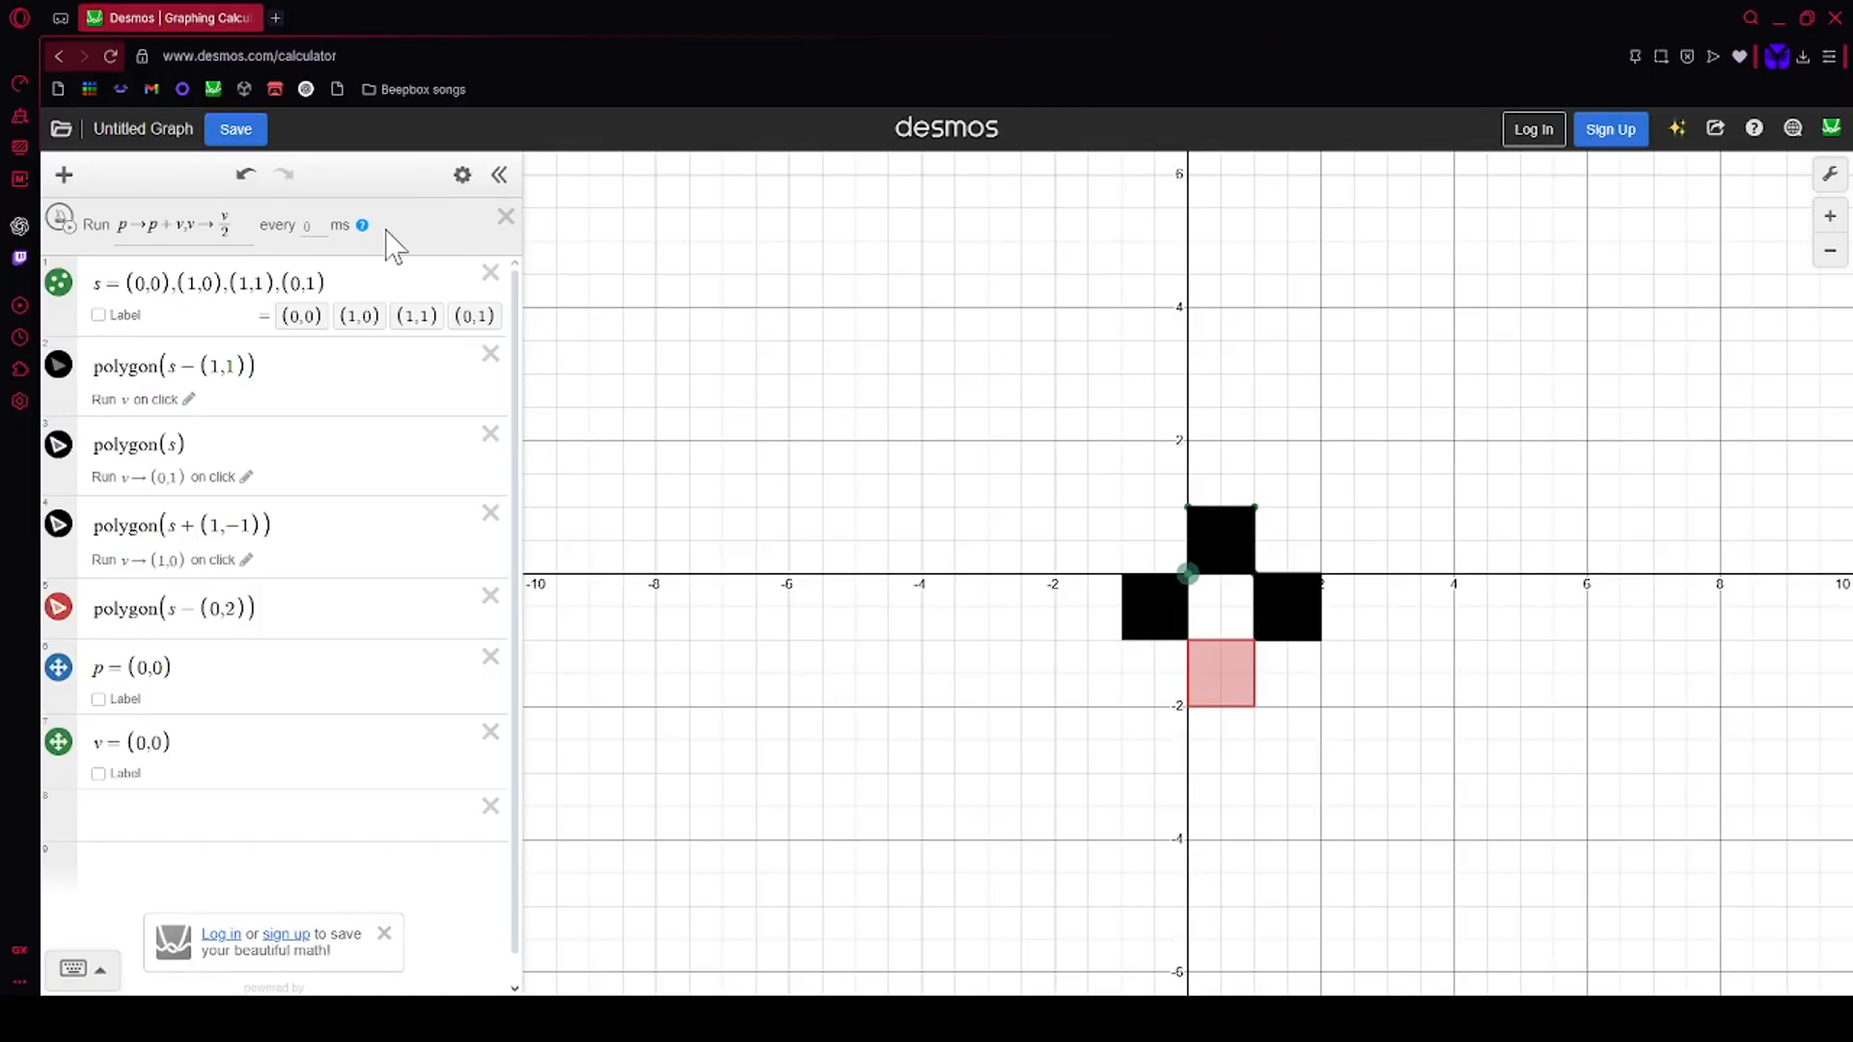
Step: Complete the first polygon's on-click action as v → (−1,0)
click(461, 176)
click(59, 358)
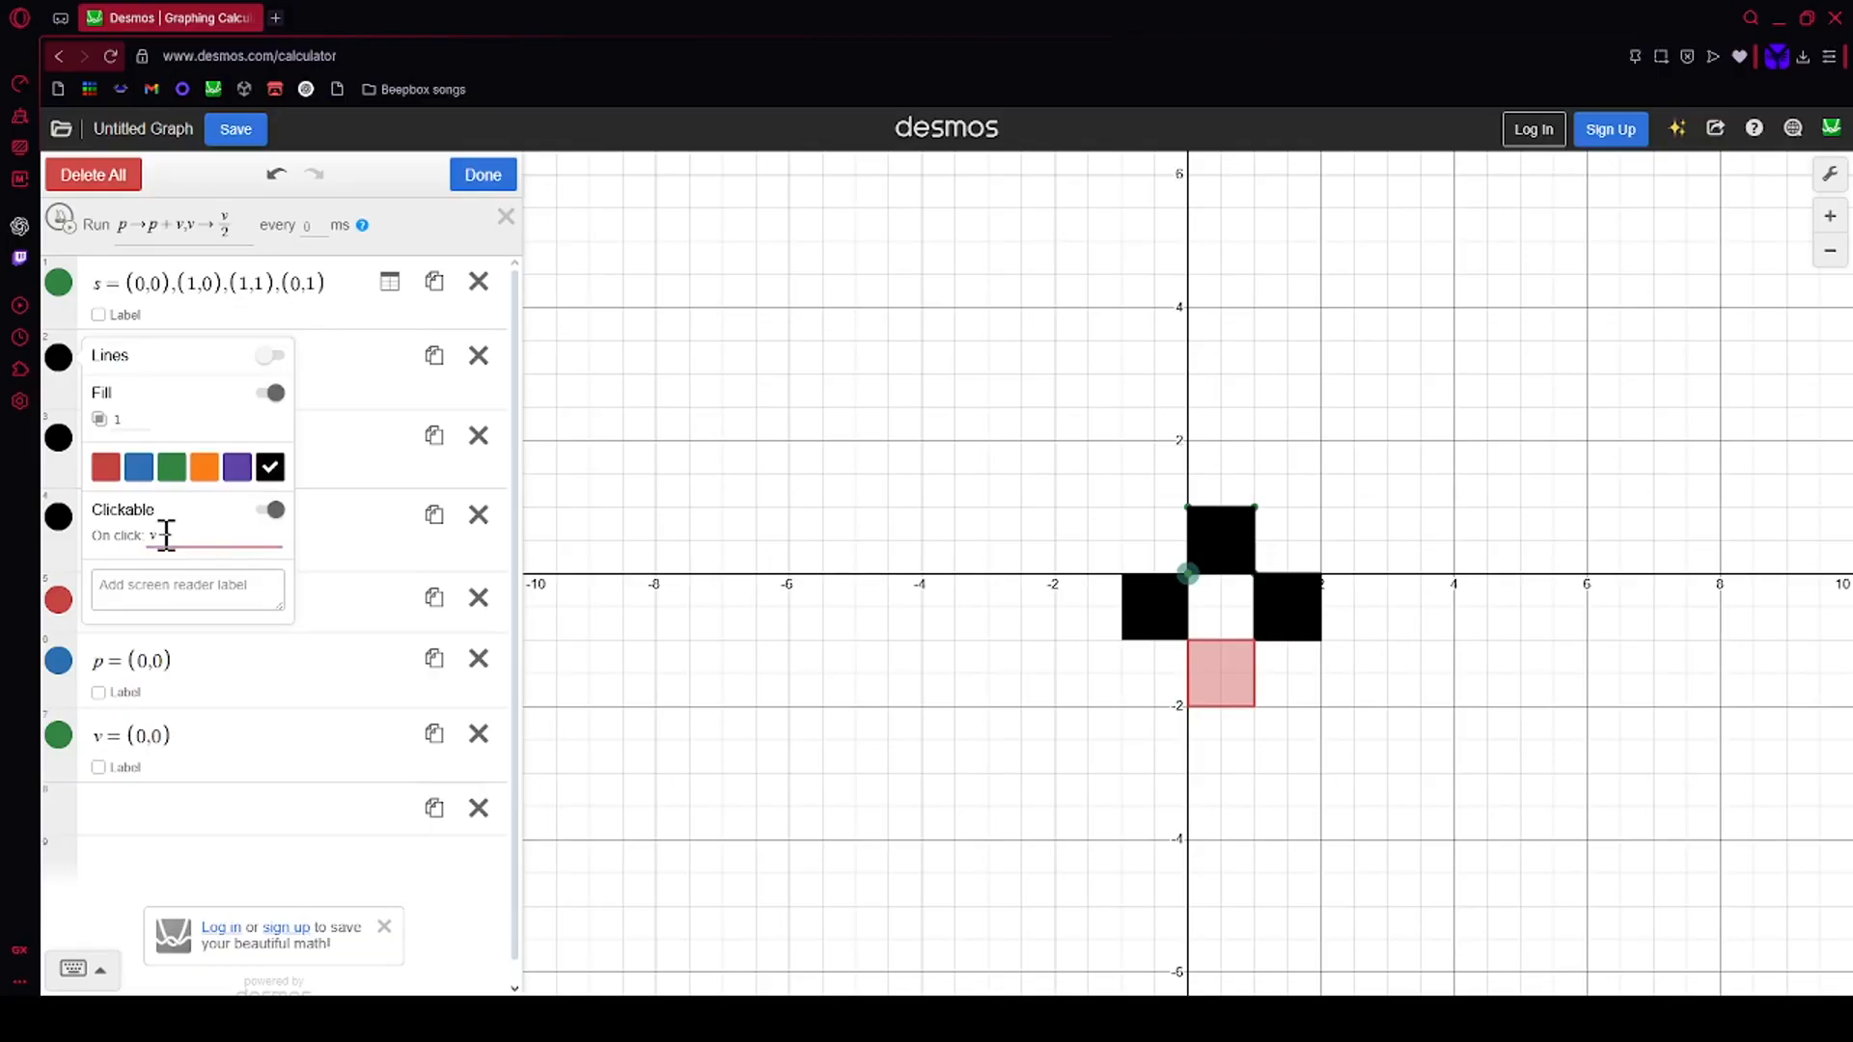
text((−1,0)
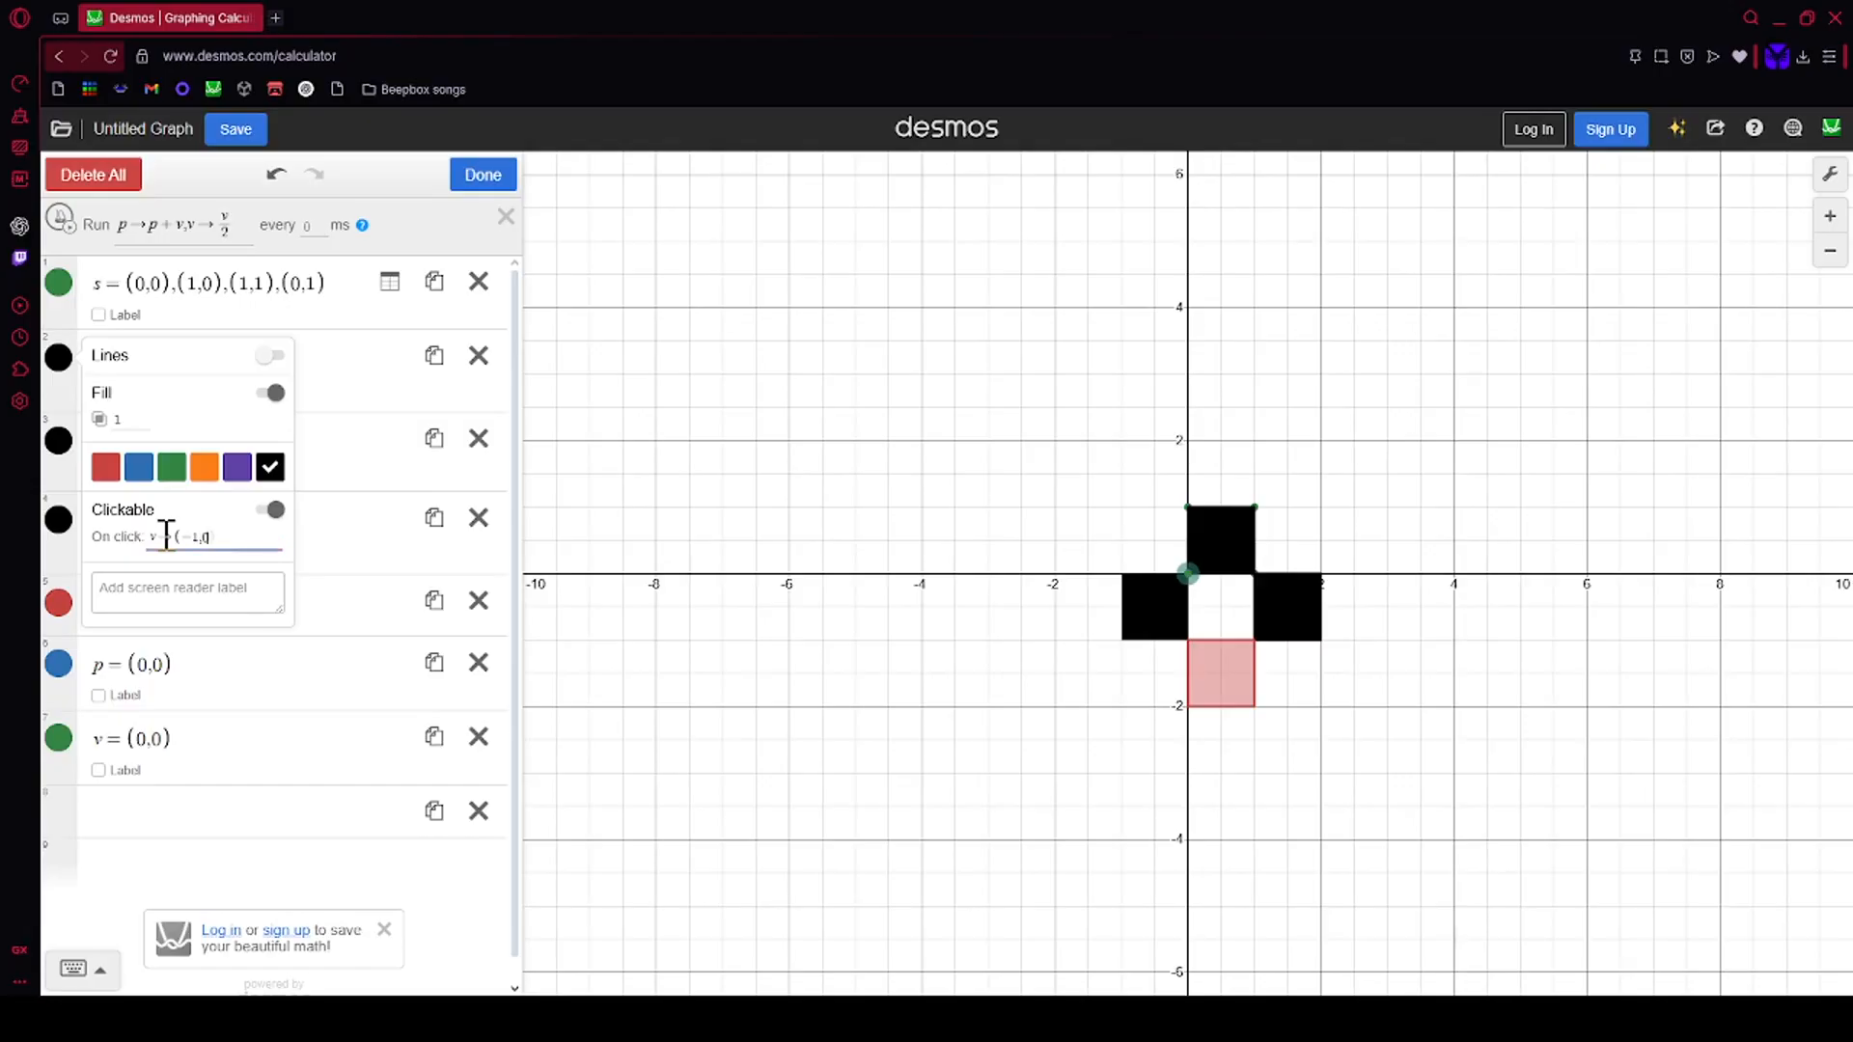
Step: Set the fill opacity of polygon(s − (0,2)) to 1 and its colour to black
click(59, 519)
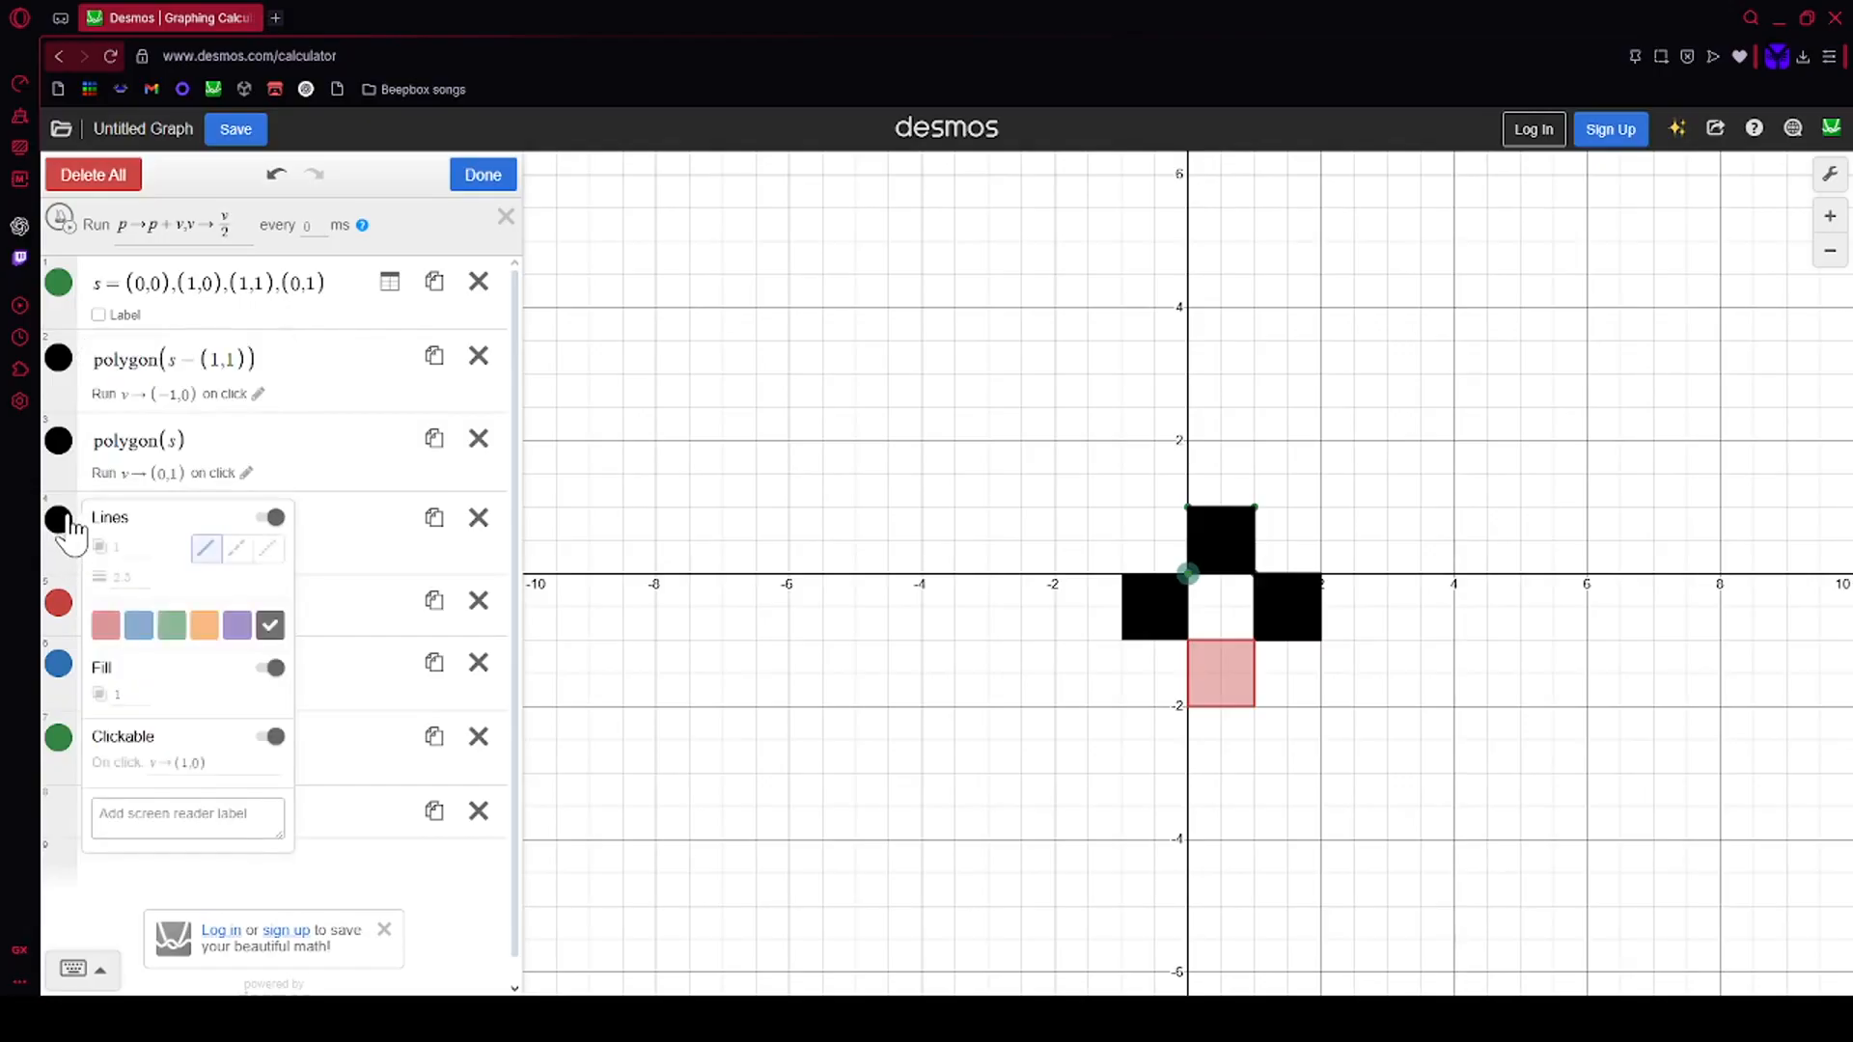
click(59, 603)
click(132, 777)
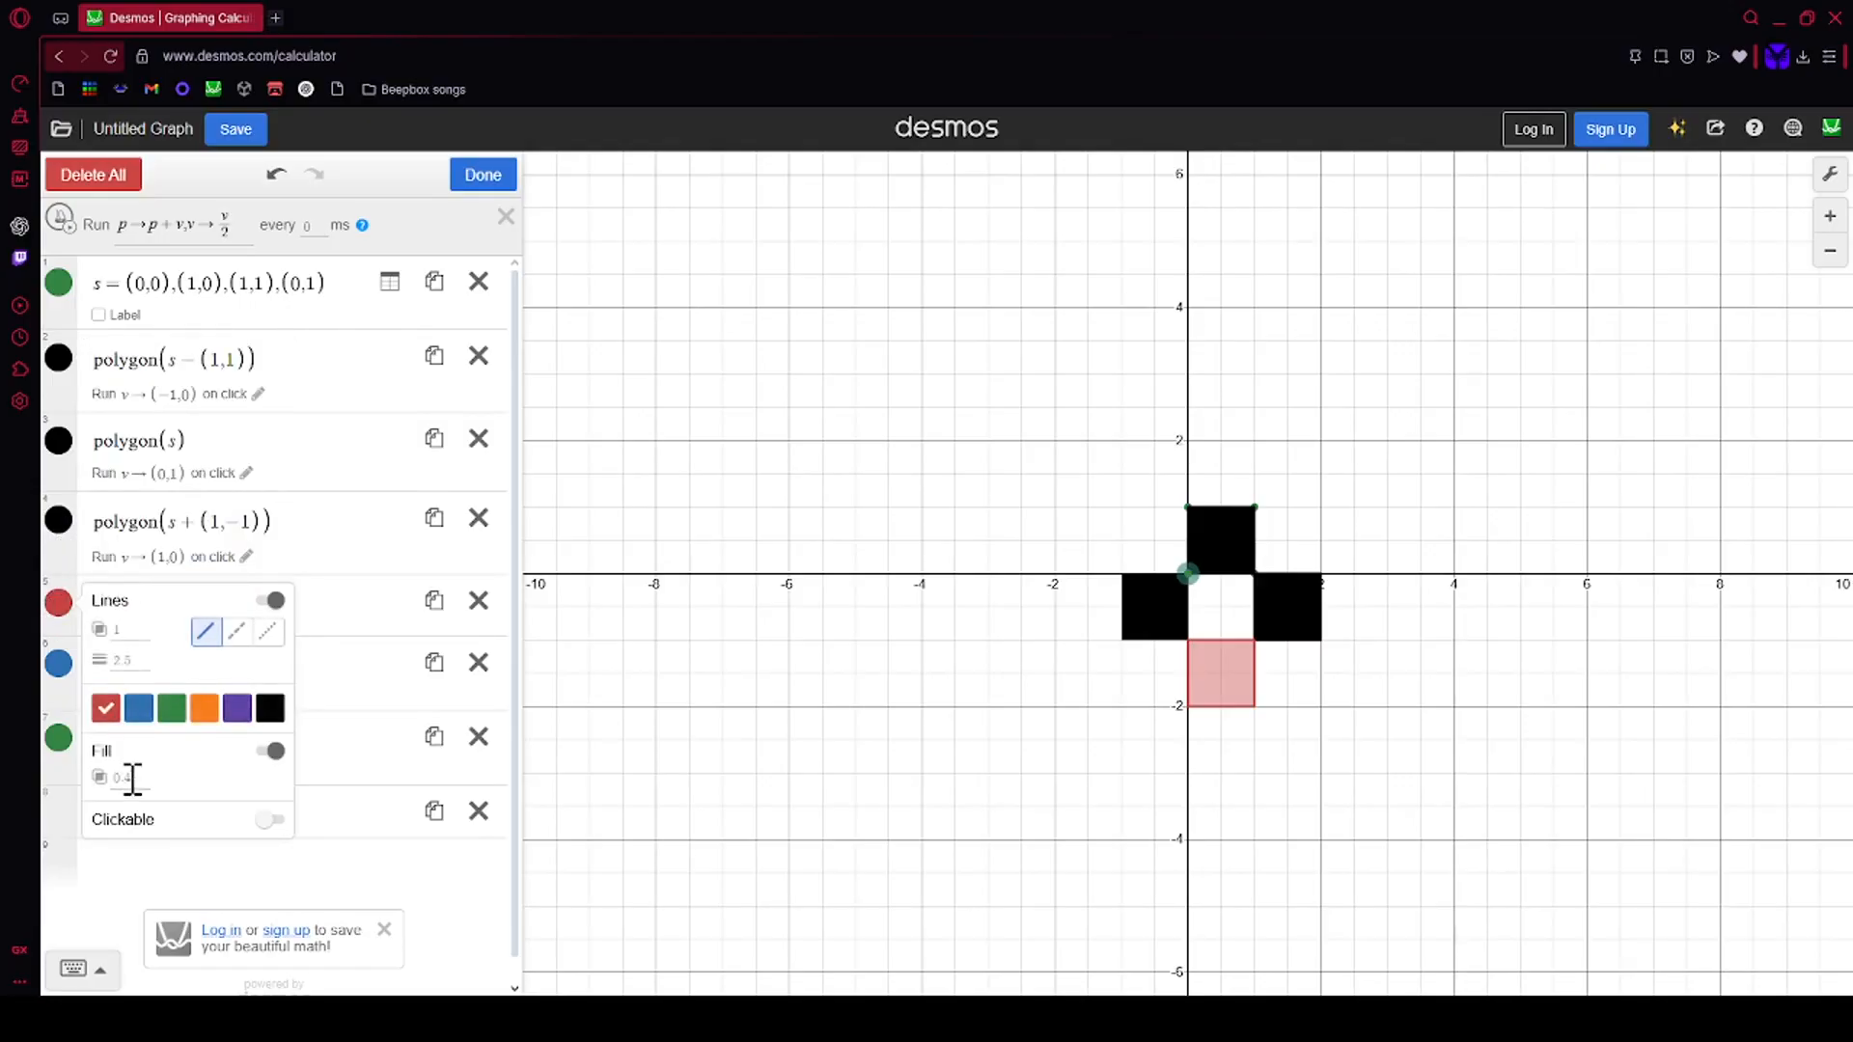
text(1)
click(275, 725)
click(270, 709)
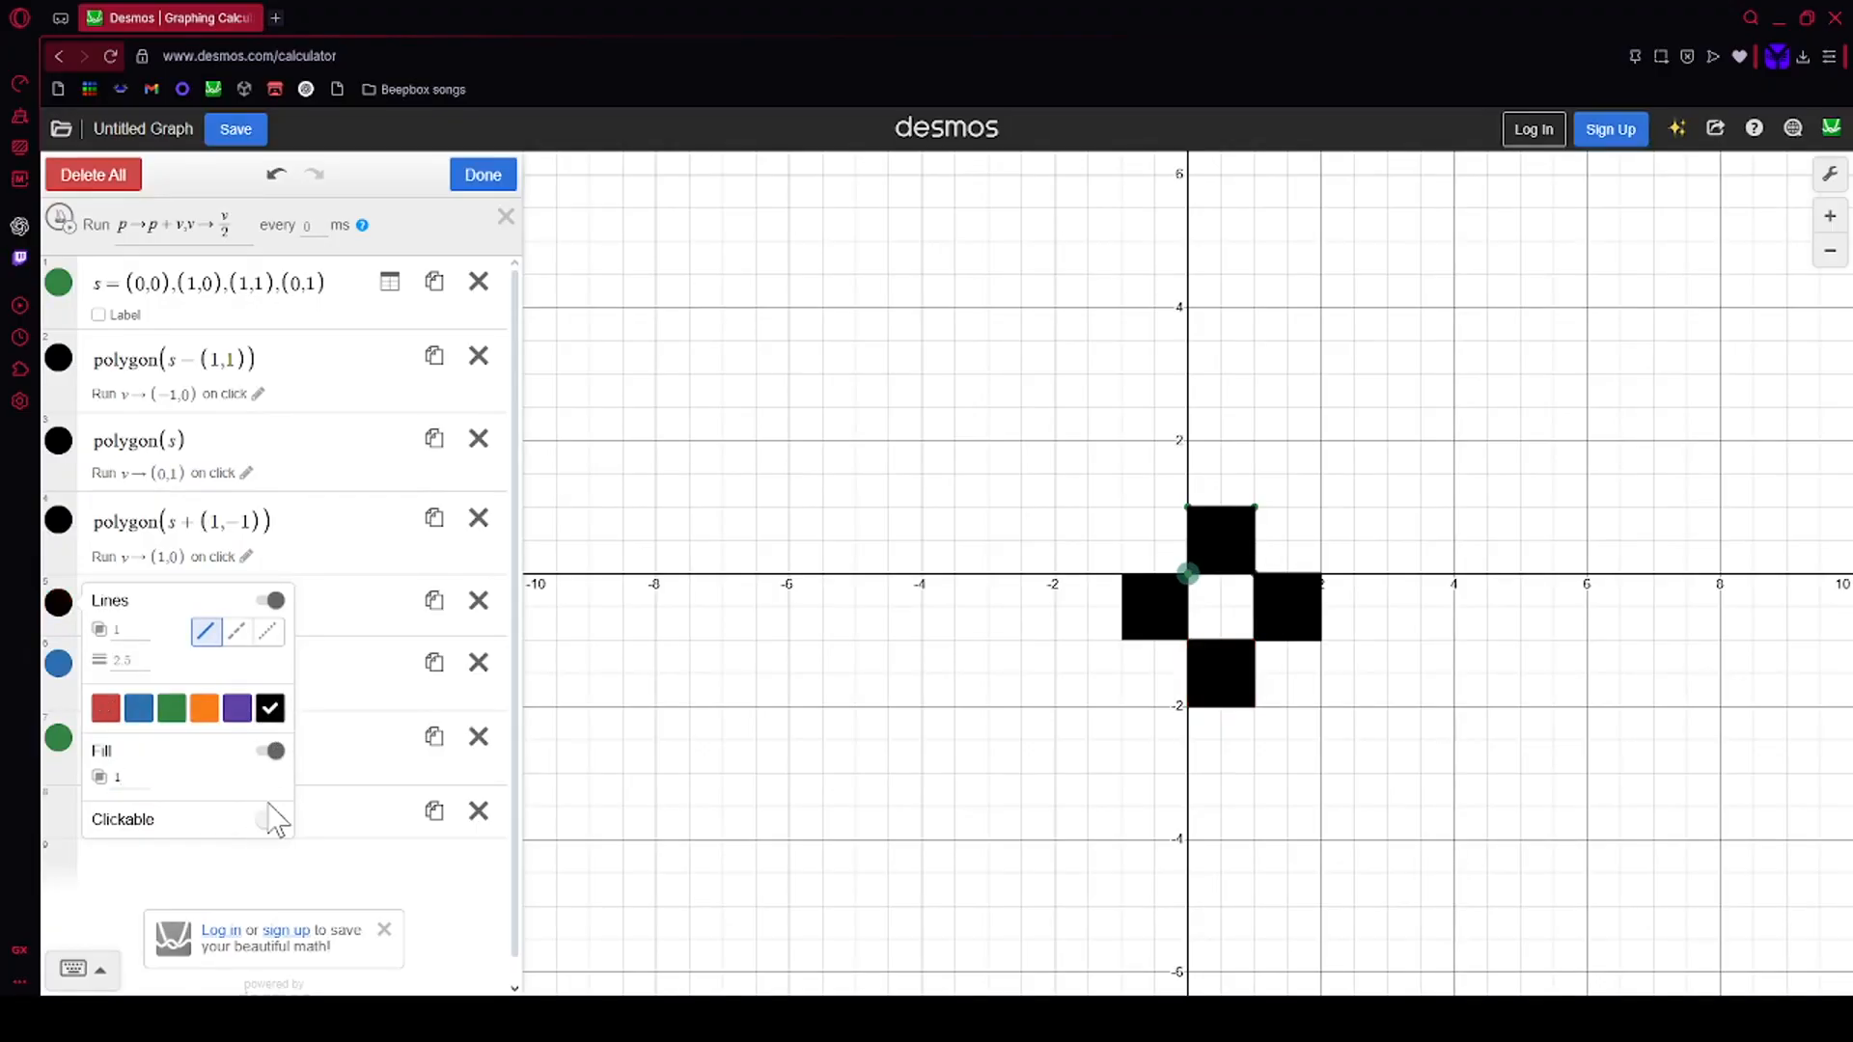
Step: Make polygon(s − (0,2)) clickable with the on-click action v → (0,−1)
click(270, 821)
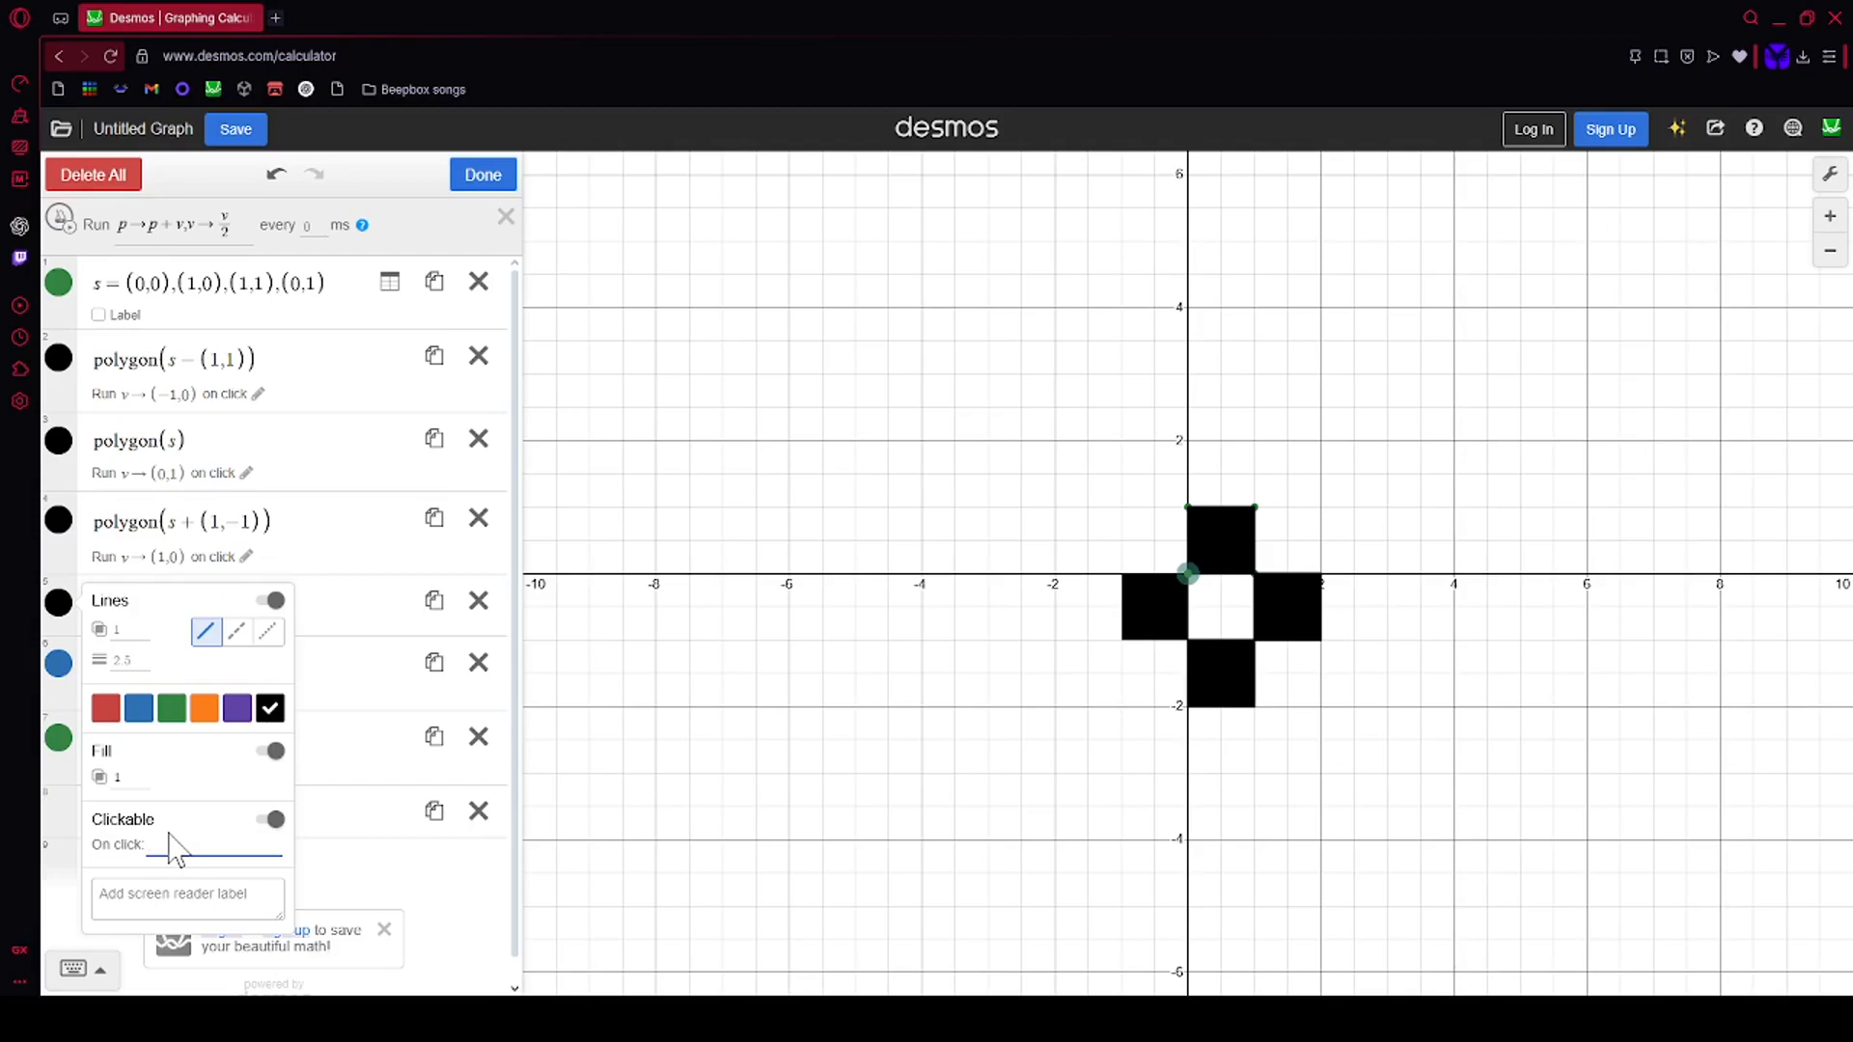
text(v)
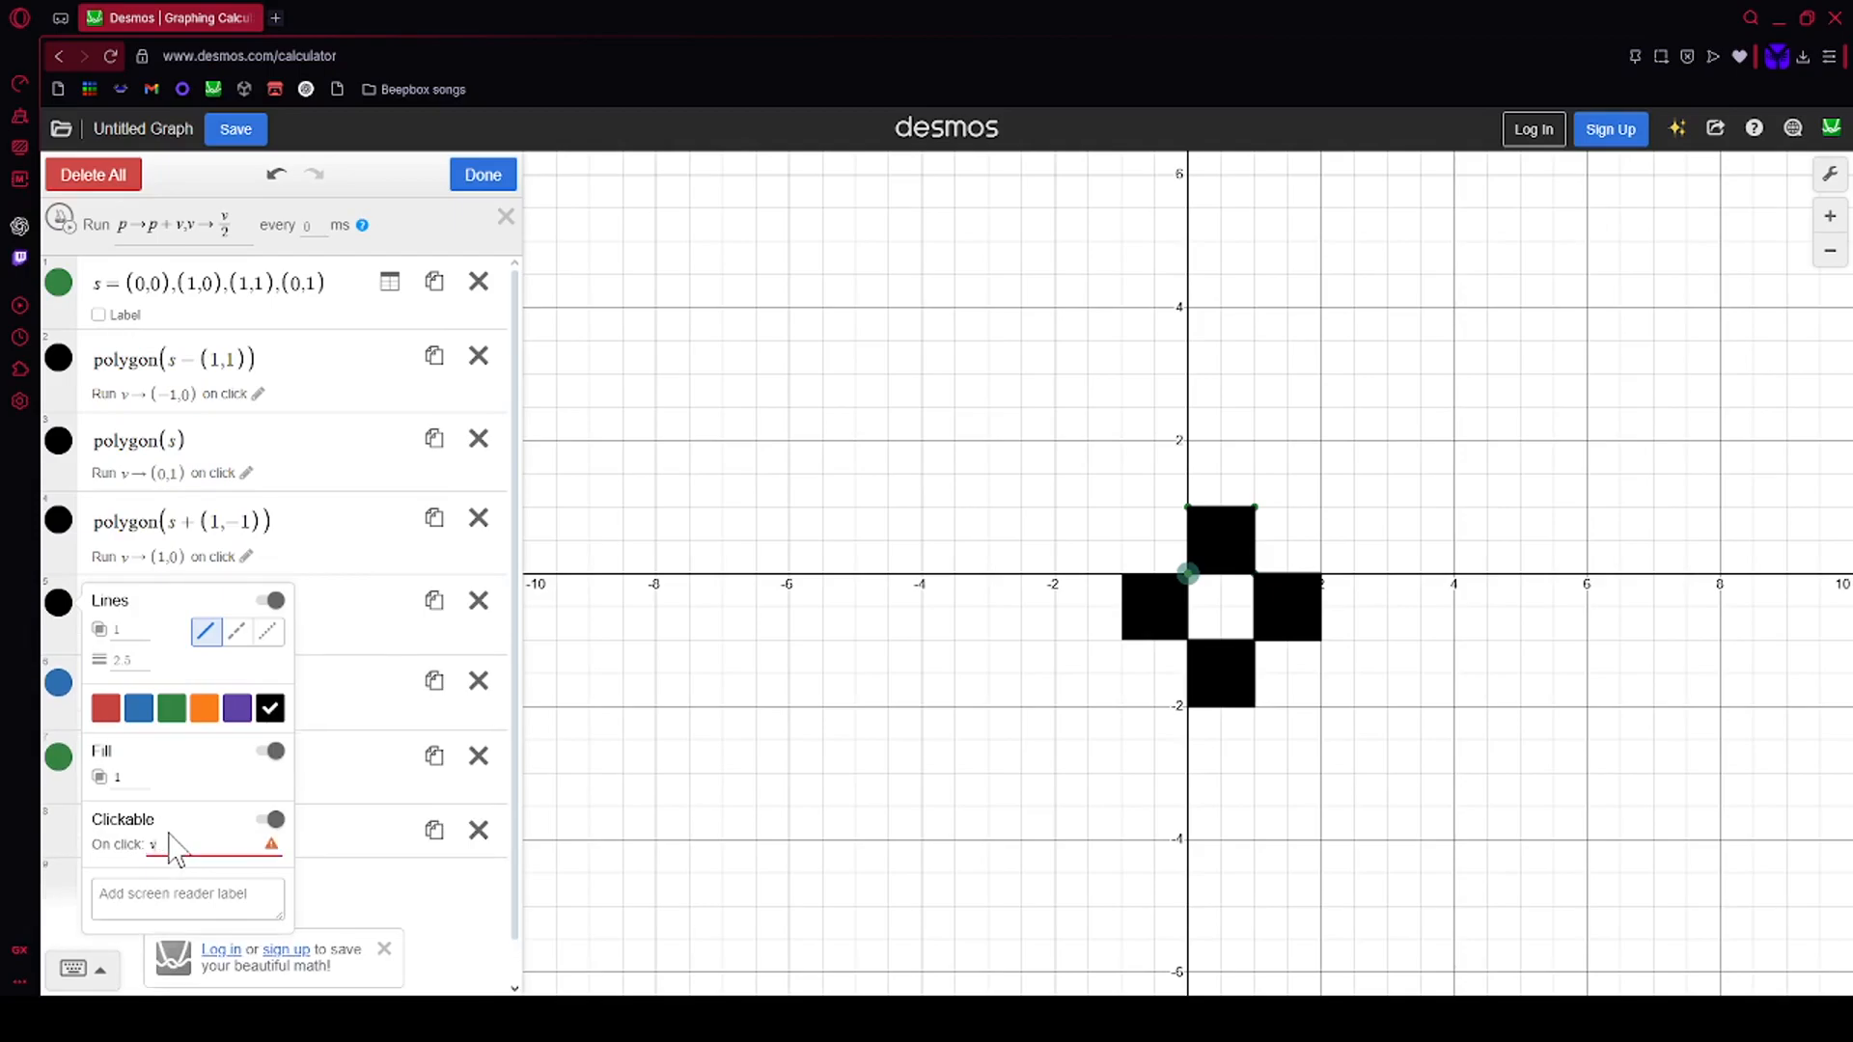
text(->()
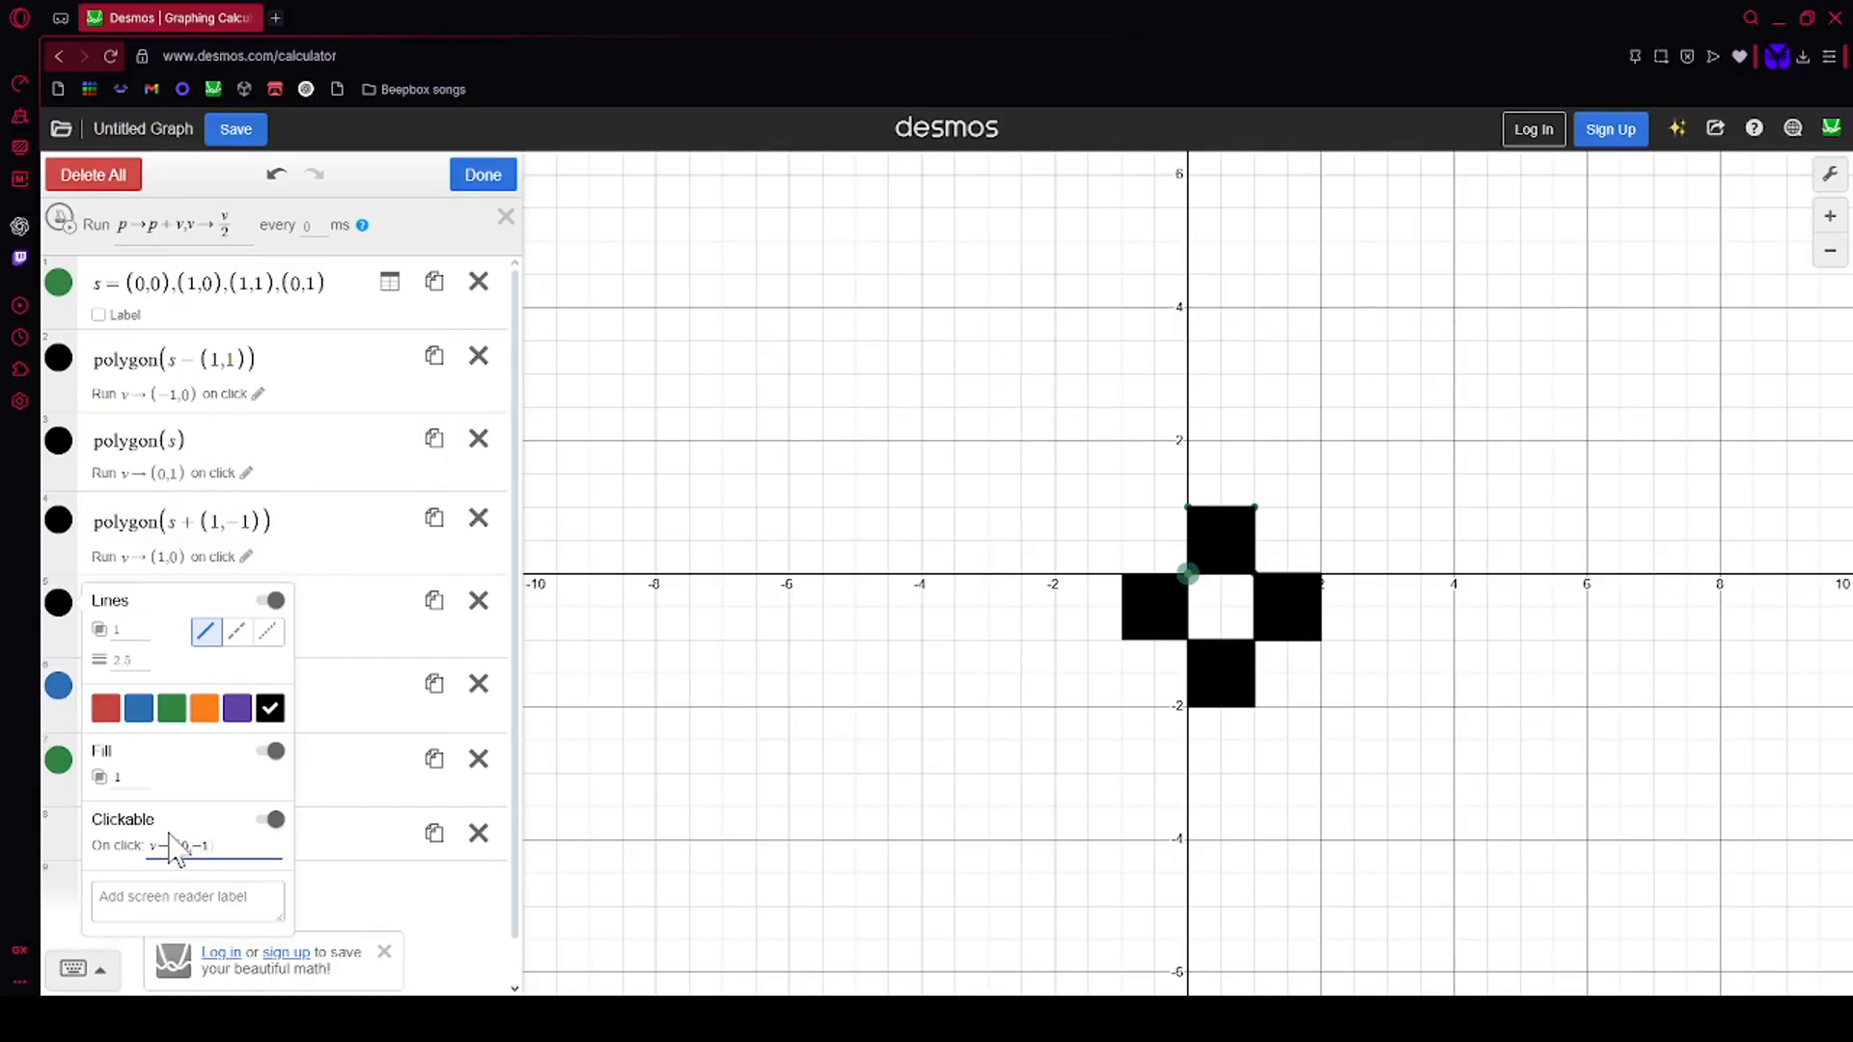
click(322, 772)
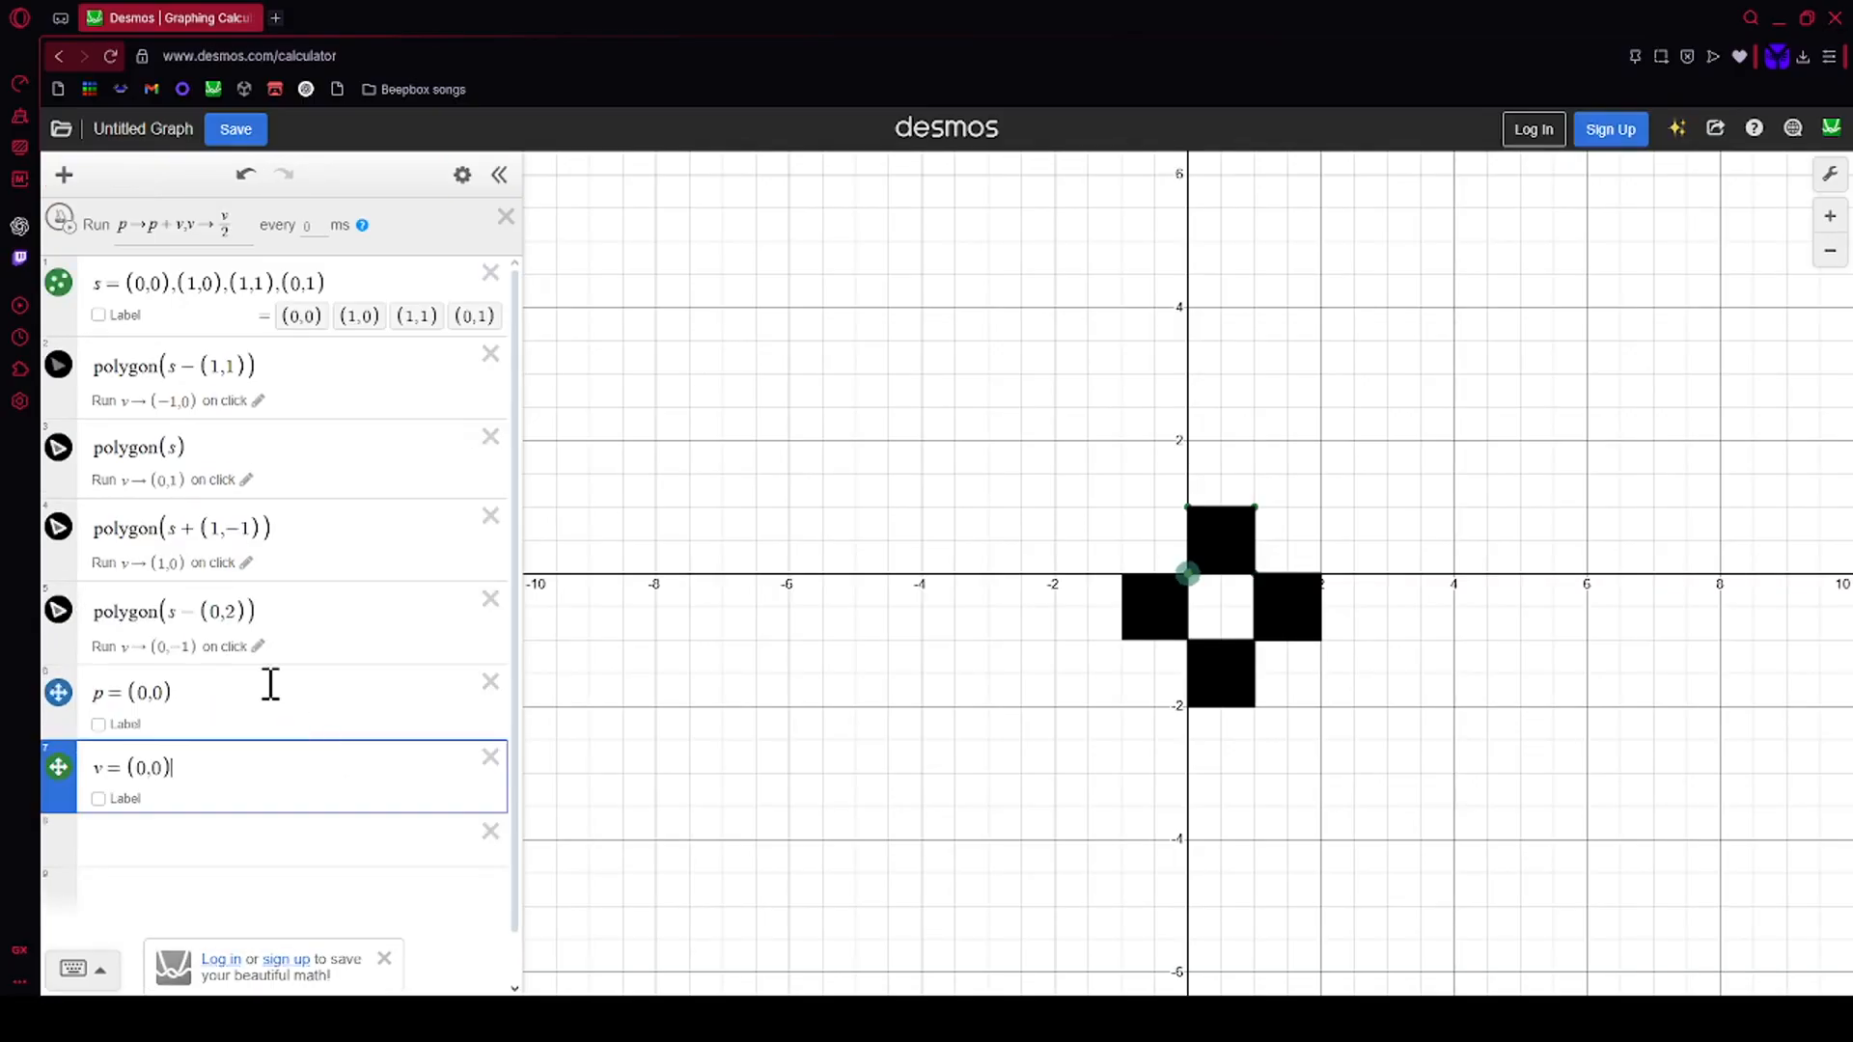
Step: Move point p on the graph from the origin to about (1.02, 2.79)
click(869, 652)
click(174, 699)
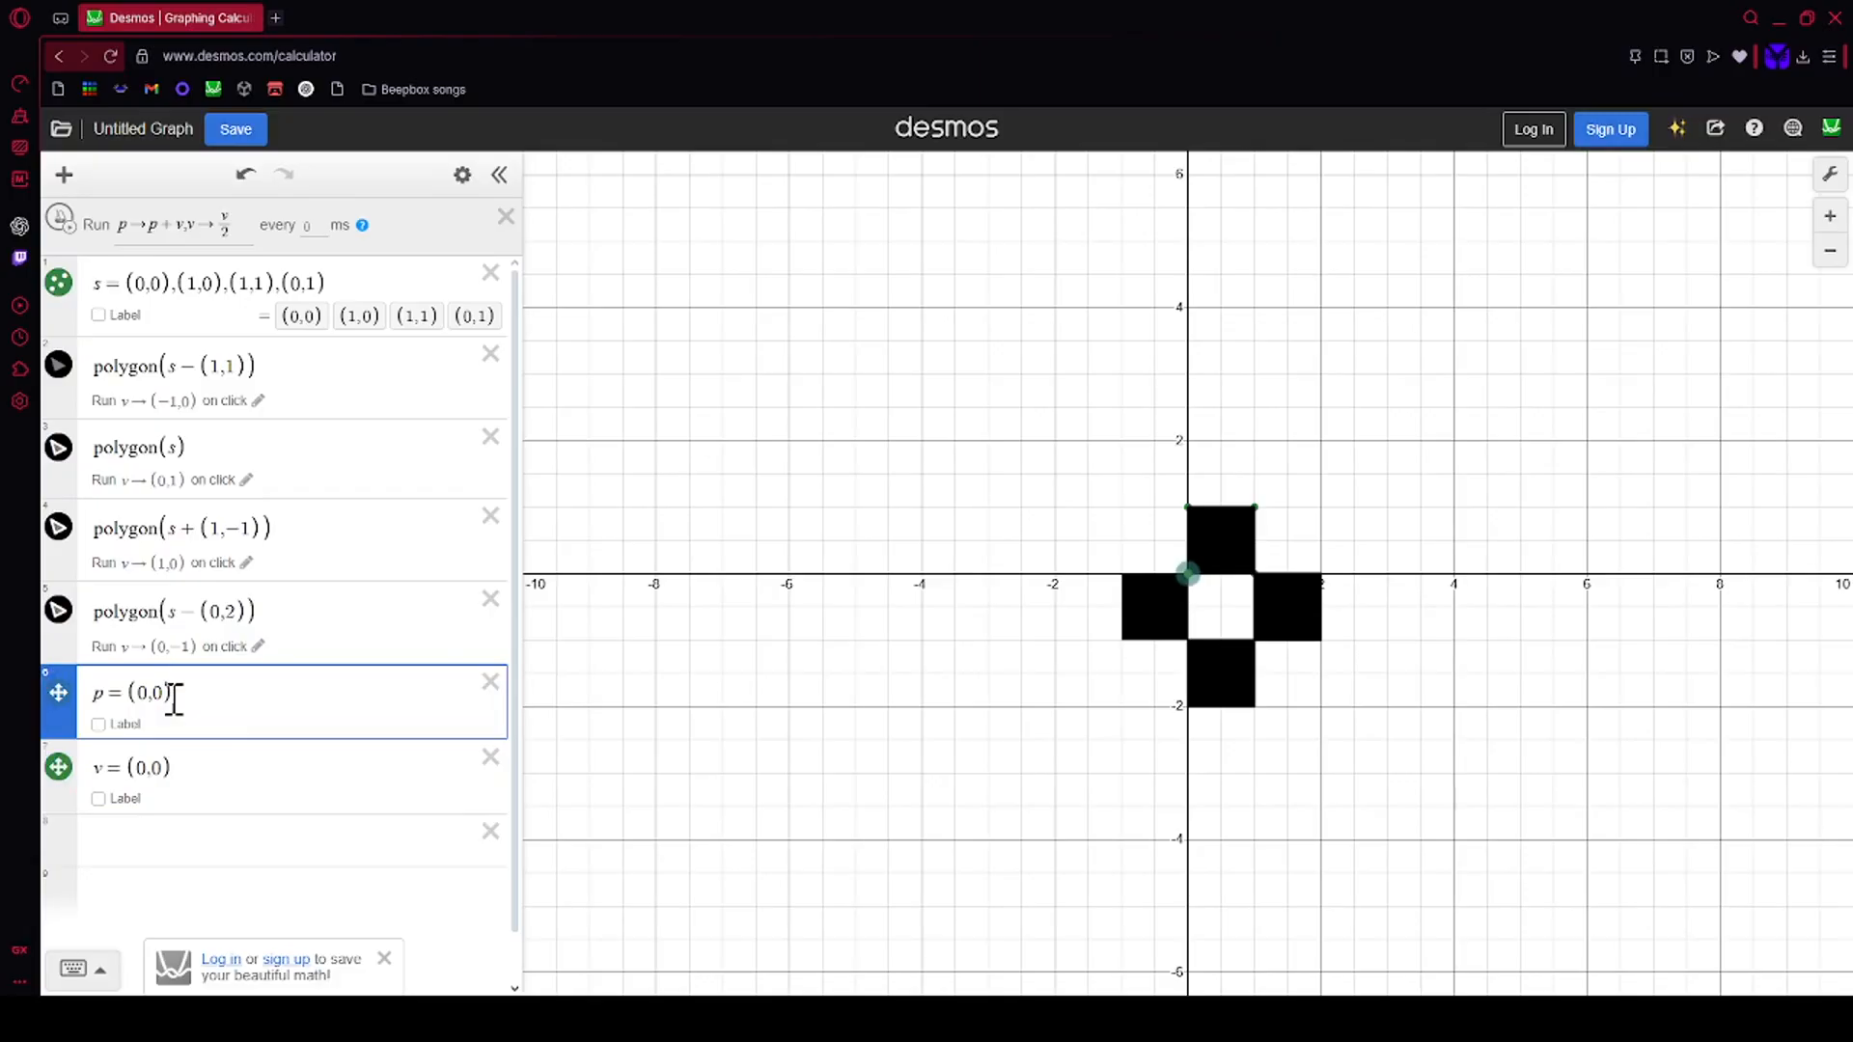
drag(1188, 574, 1336, 439)
mouse_move(1188, 574)
mouse_down()
mouse_move(1258, 394)
mouse_move(1187, 542)
mouse_move(1190, 588)
mouse_up()
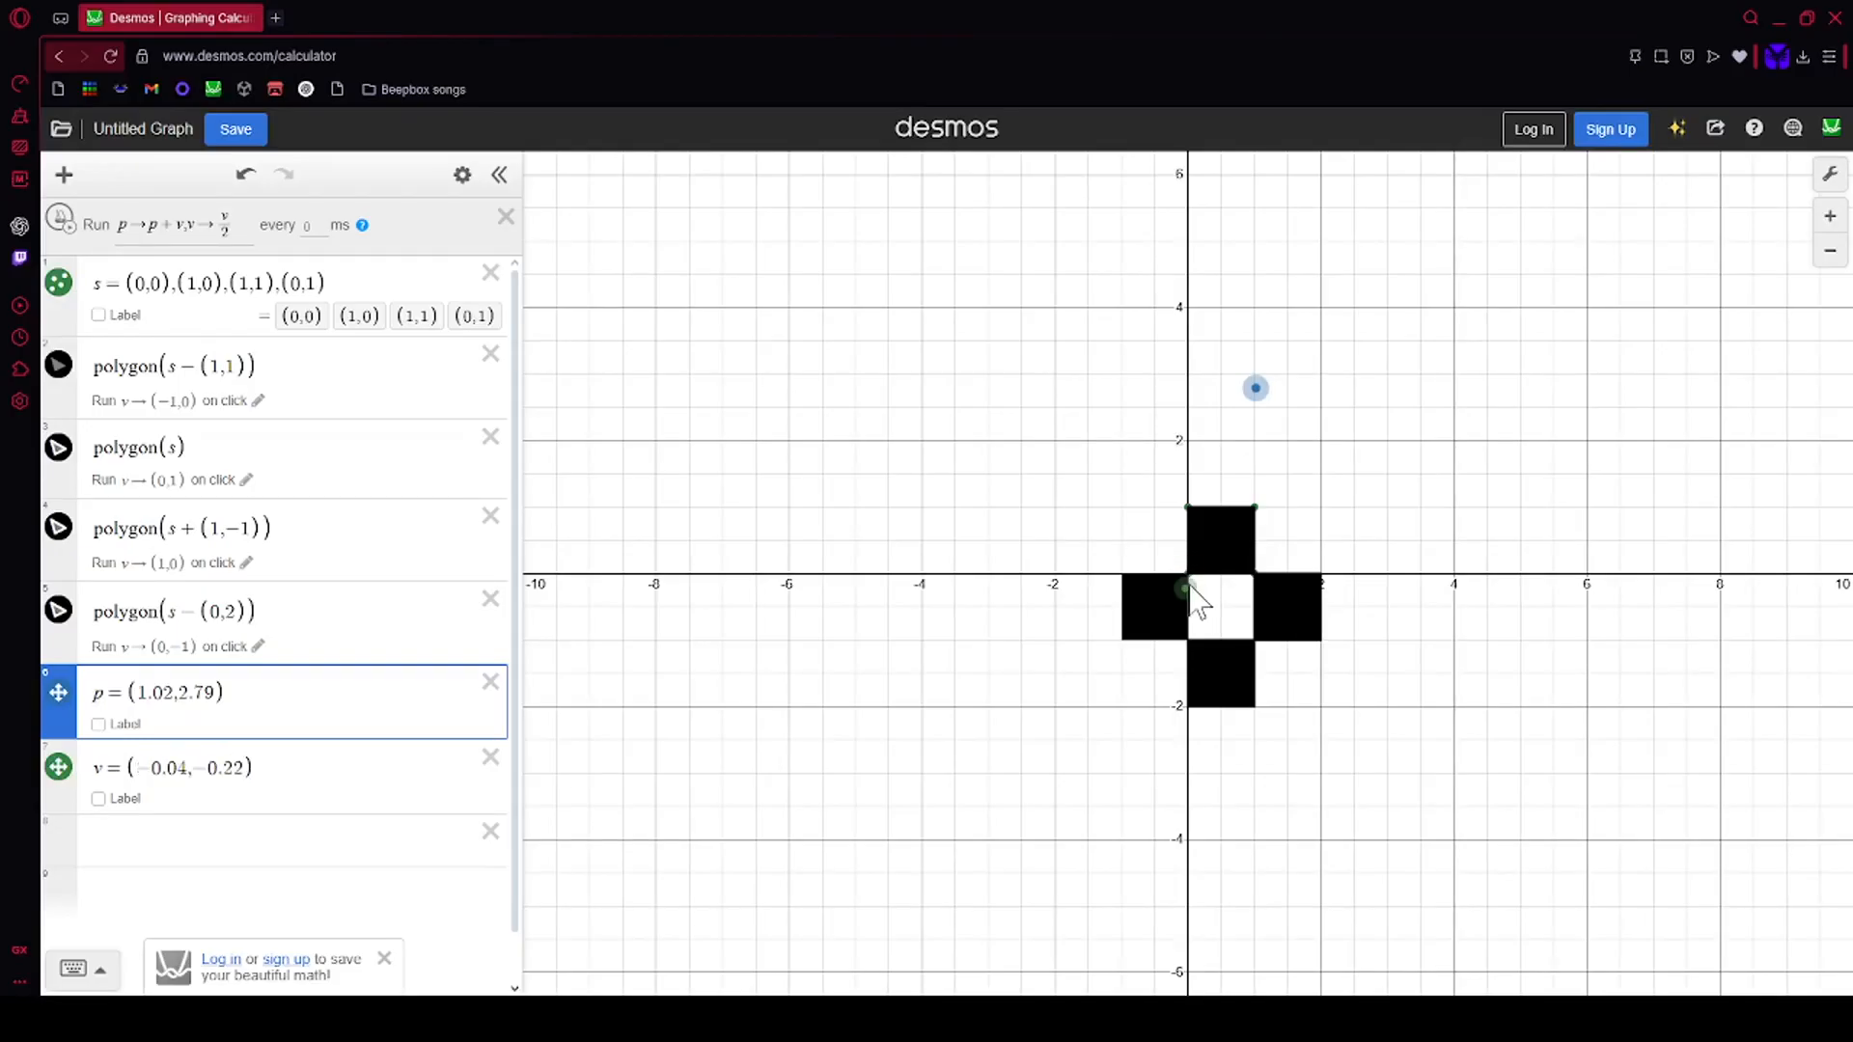
Step: Reset the velocity v to (0,0)
click(294, 801)
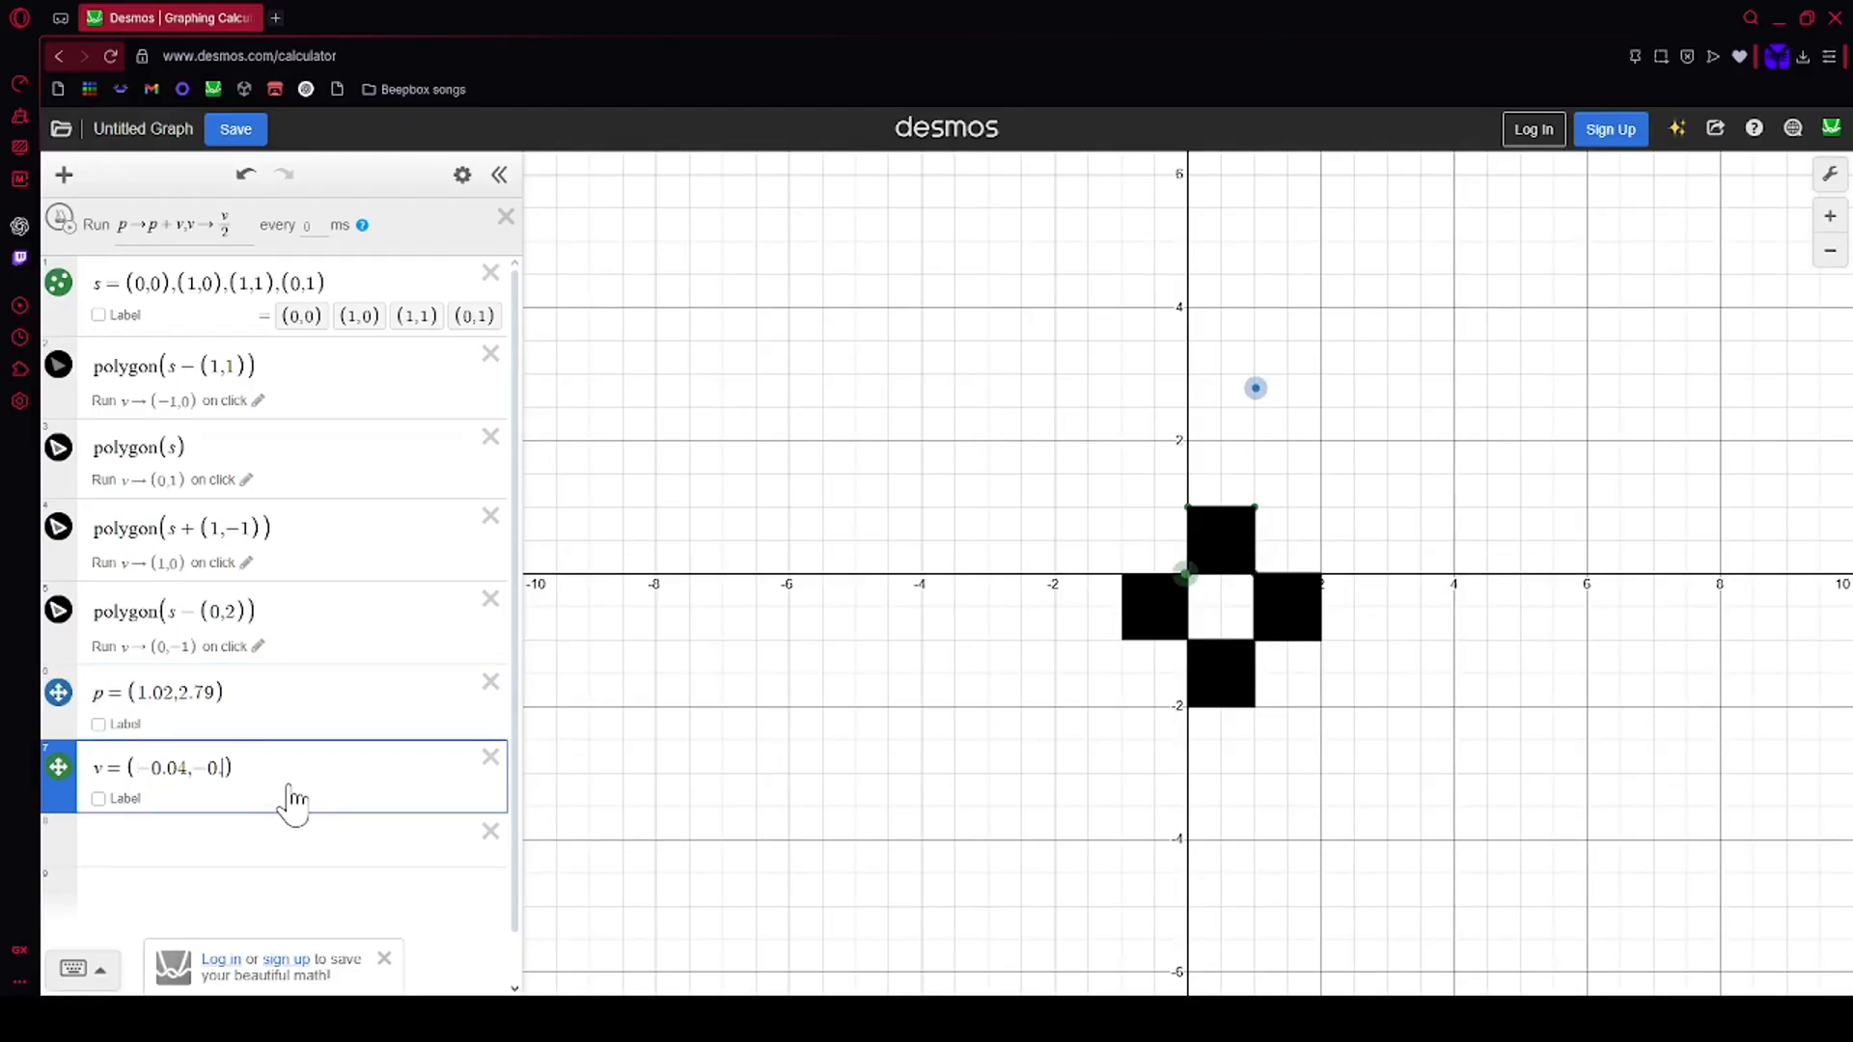
key(BackSpace)
text(0)
key(BackSpace)
key(BackSpace)
key(BackSpace)
key(BackSpace)
key(BackSpace)
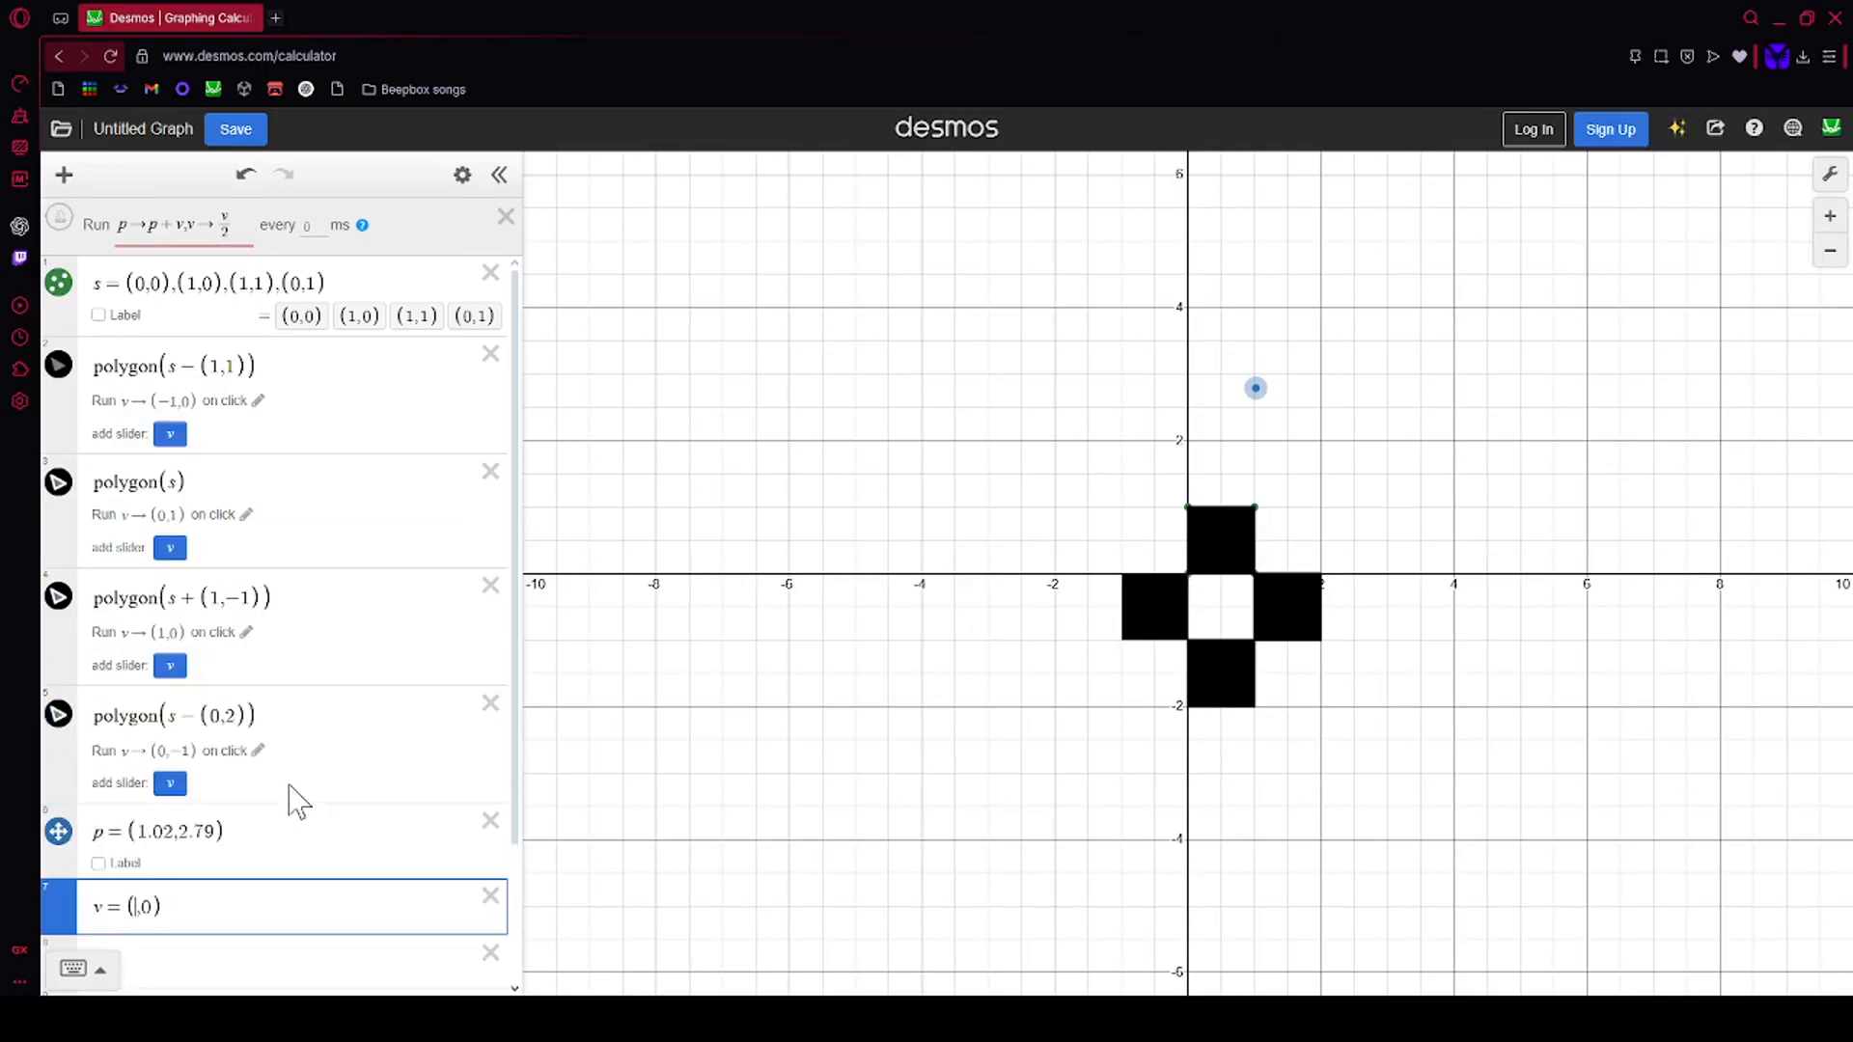
text(0)
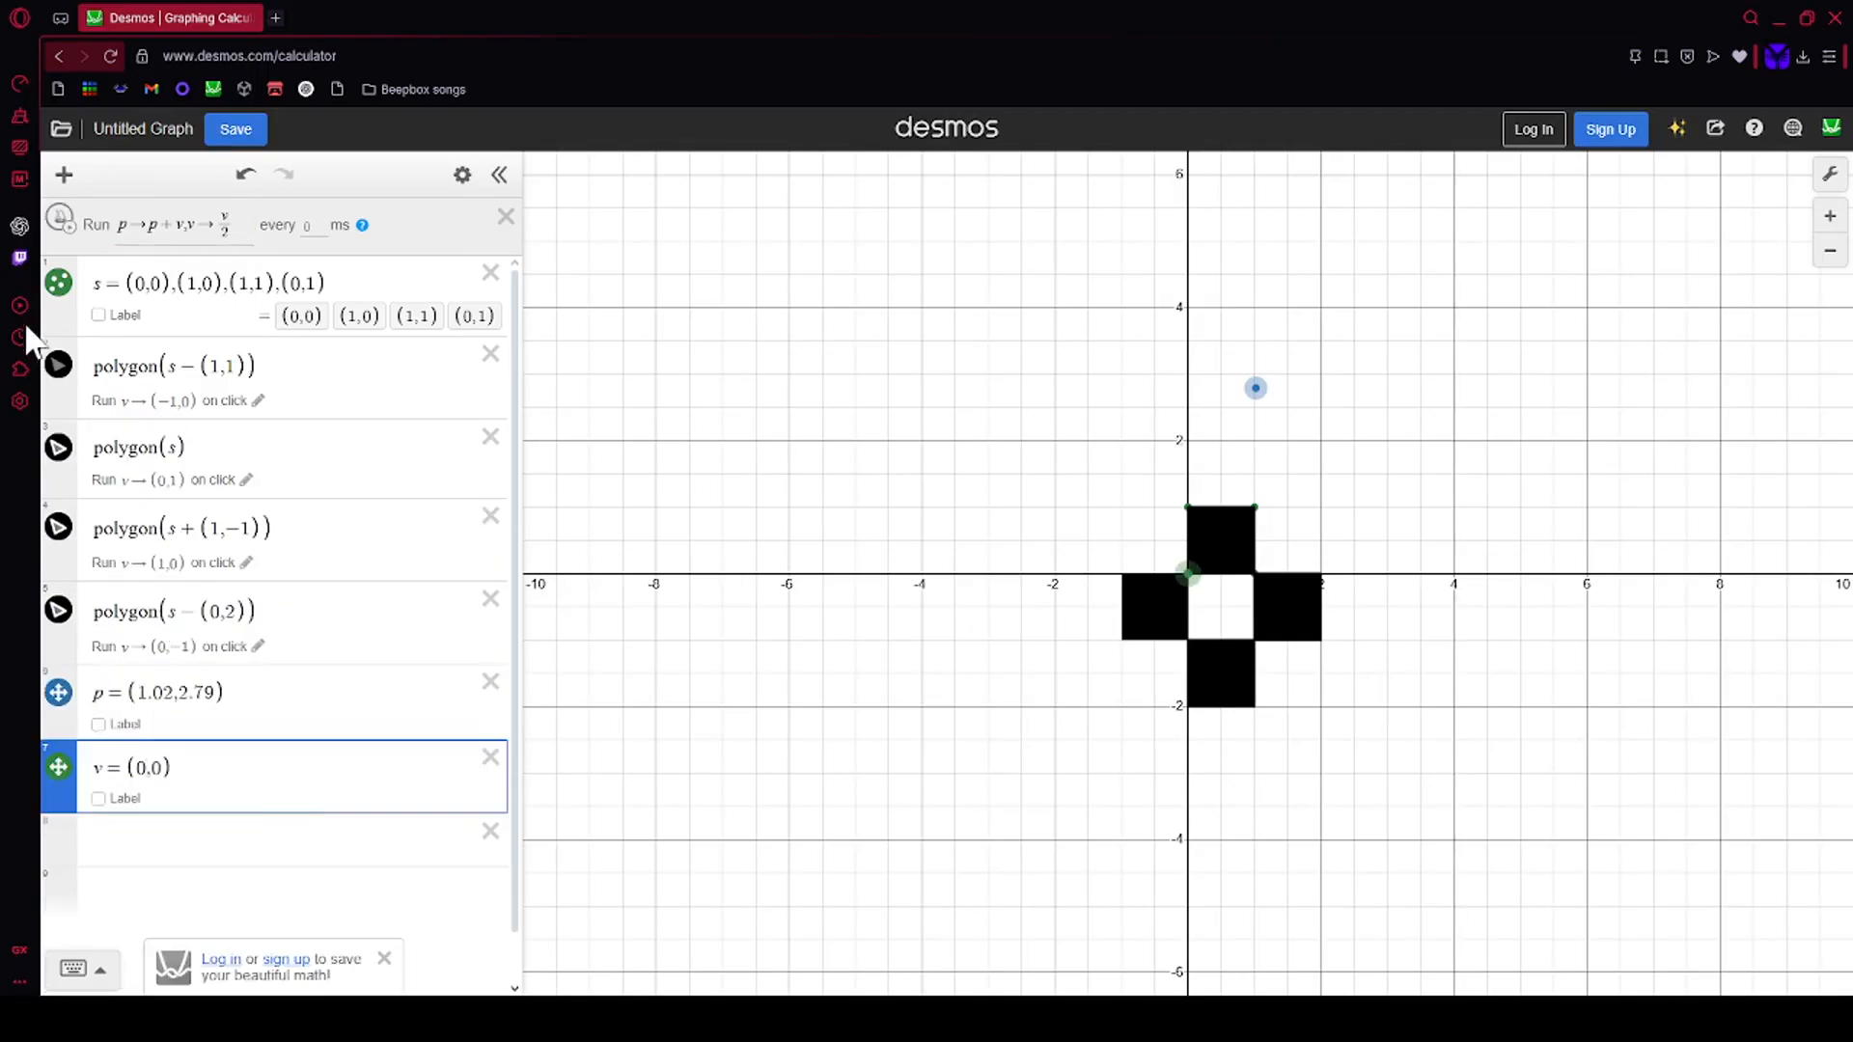
Step: Run the ticker and test the up and left square buttons on point p
click(59, 222)
click(1235, 555)
click(1163, 613)
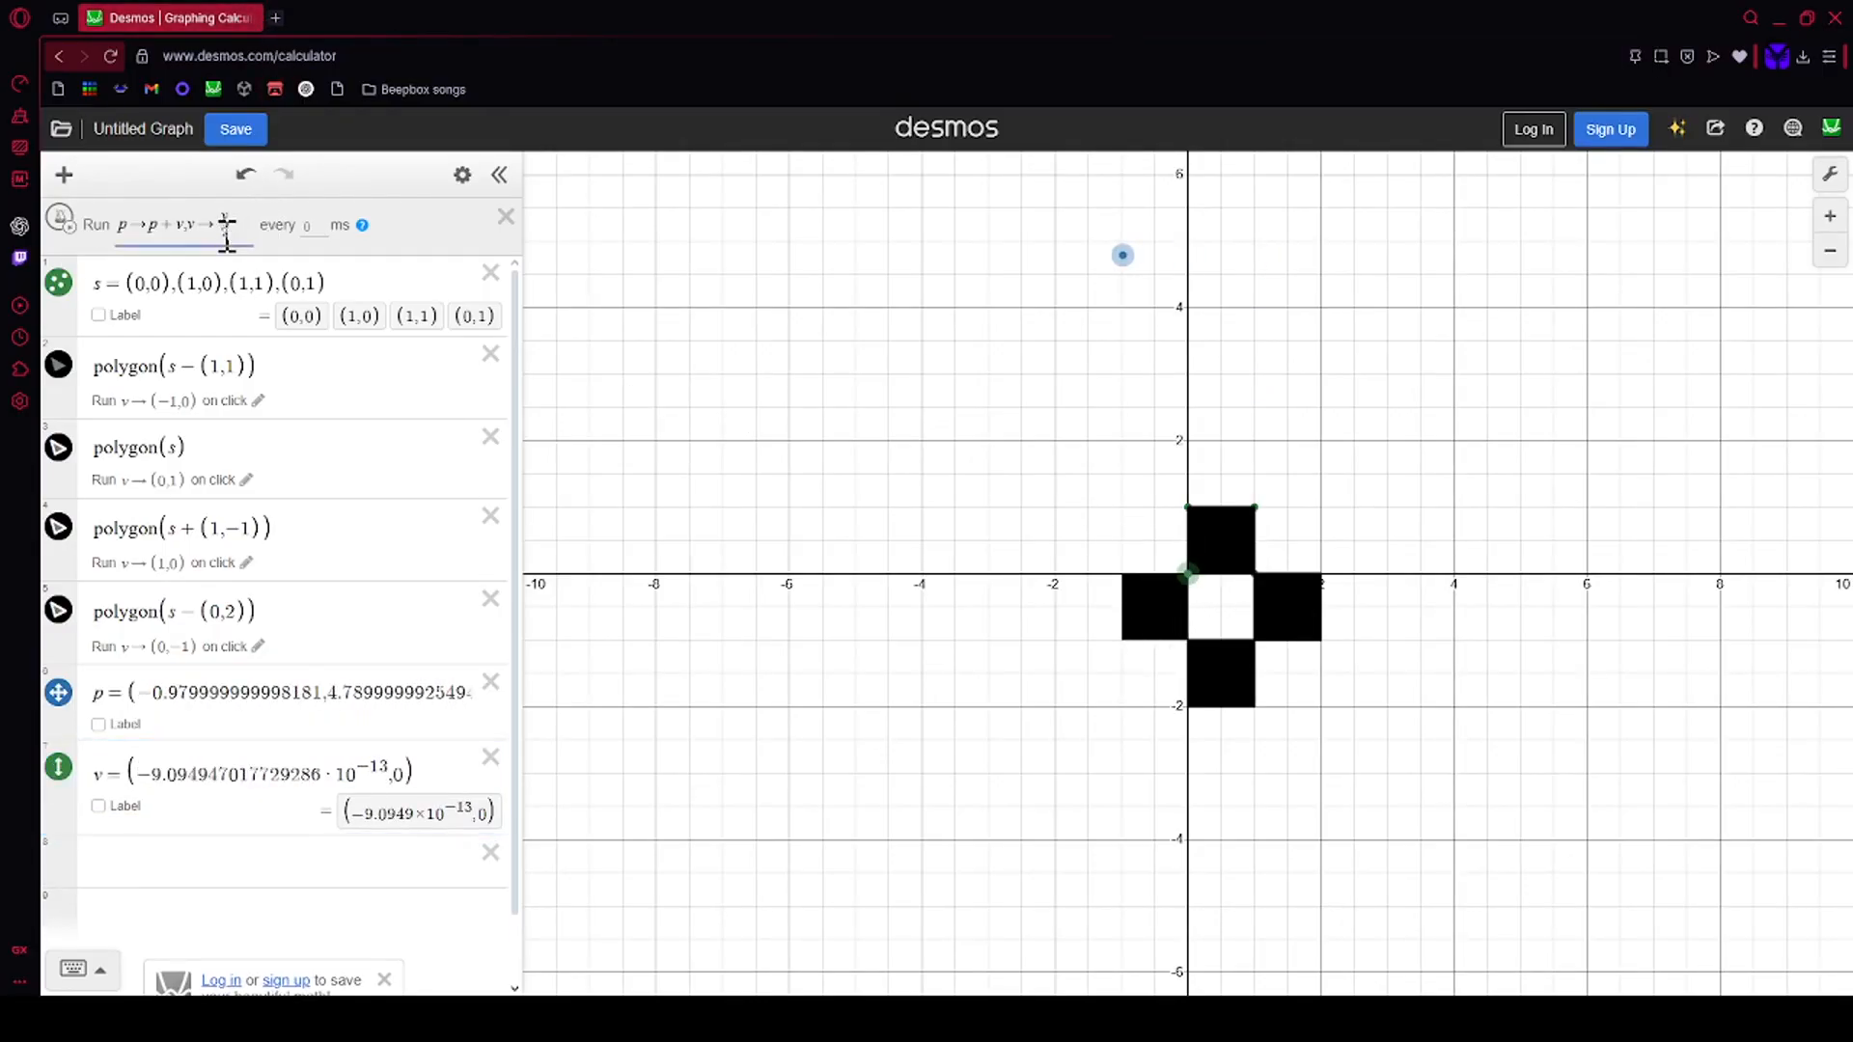
Step: Change the ticker action to p → p + dt v, v → v/1.1
text(1.1)
text(d)
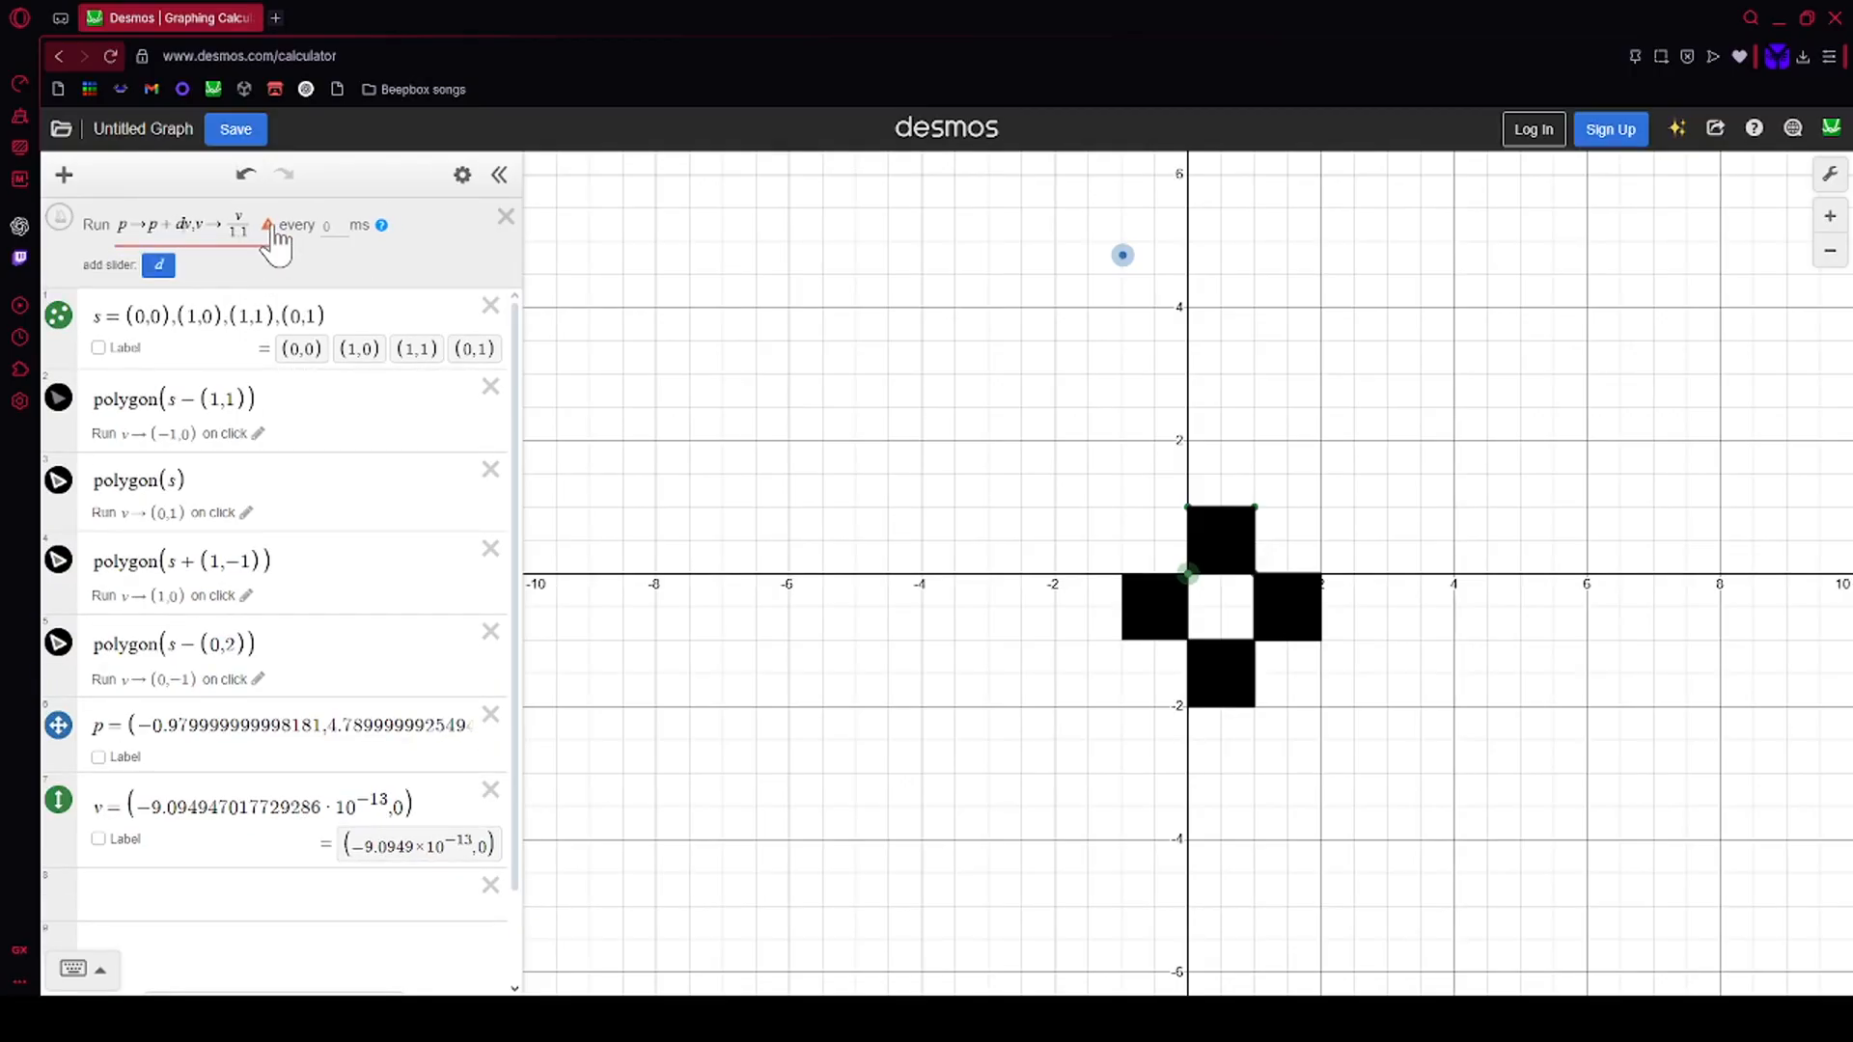
text(t)
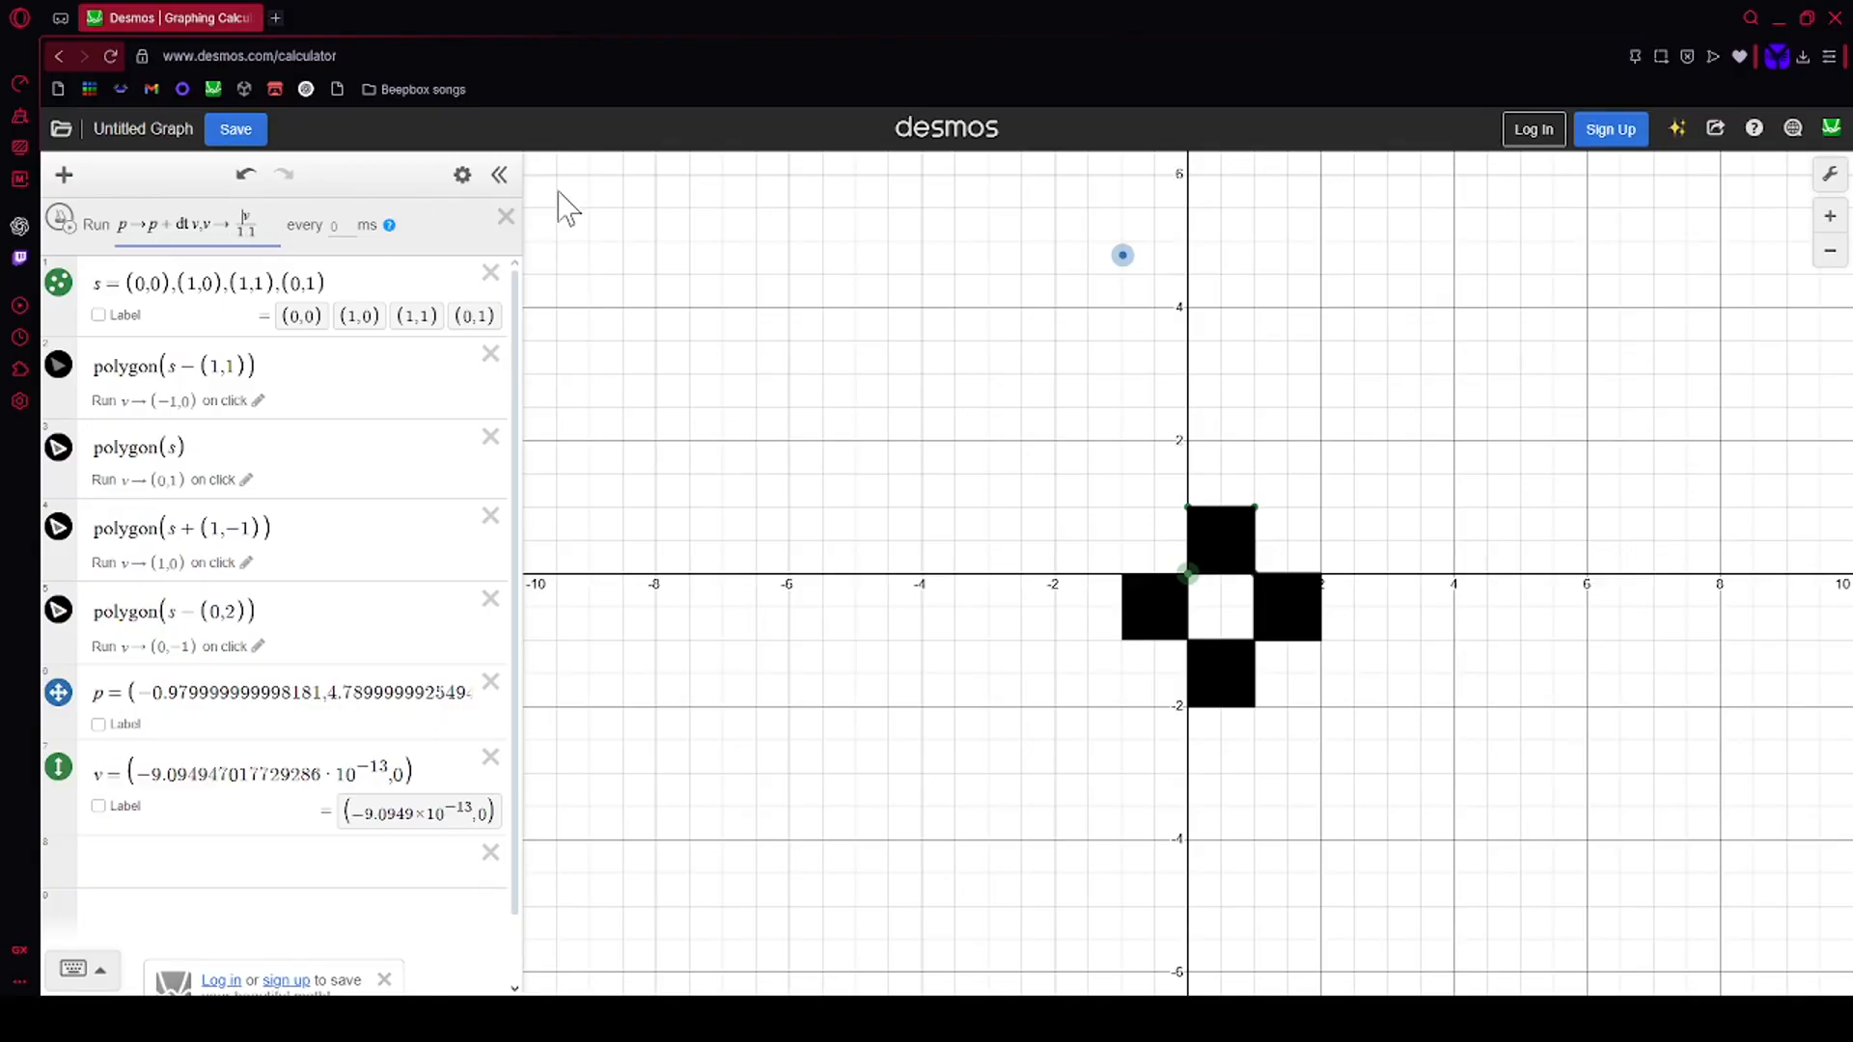
Step: Run the ticker with the dt term and test the down and up square buttons
click(61, 220)
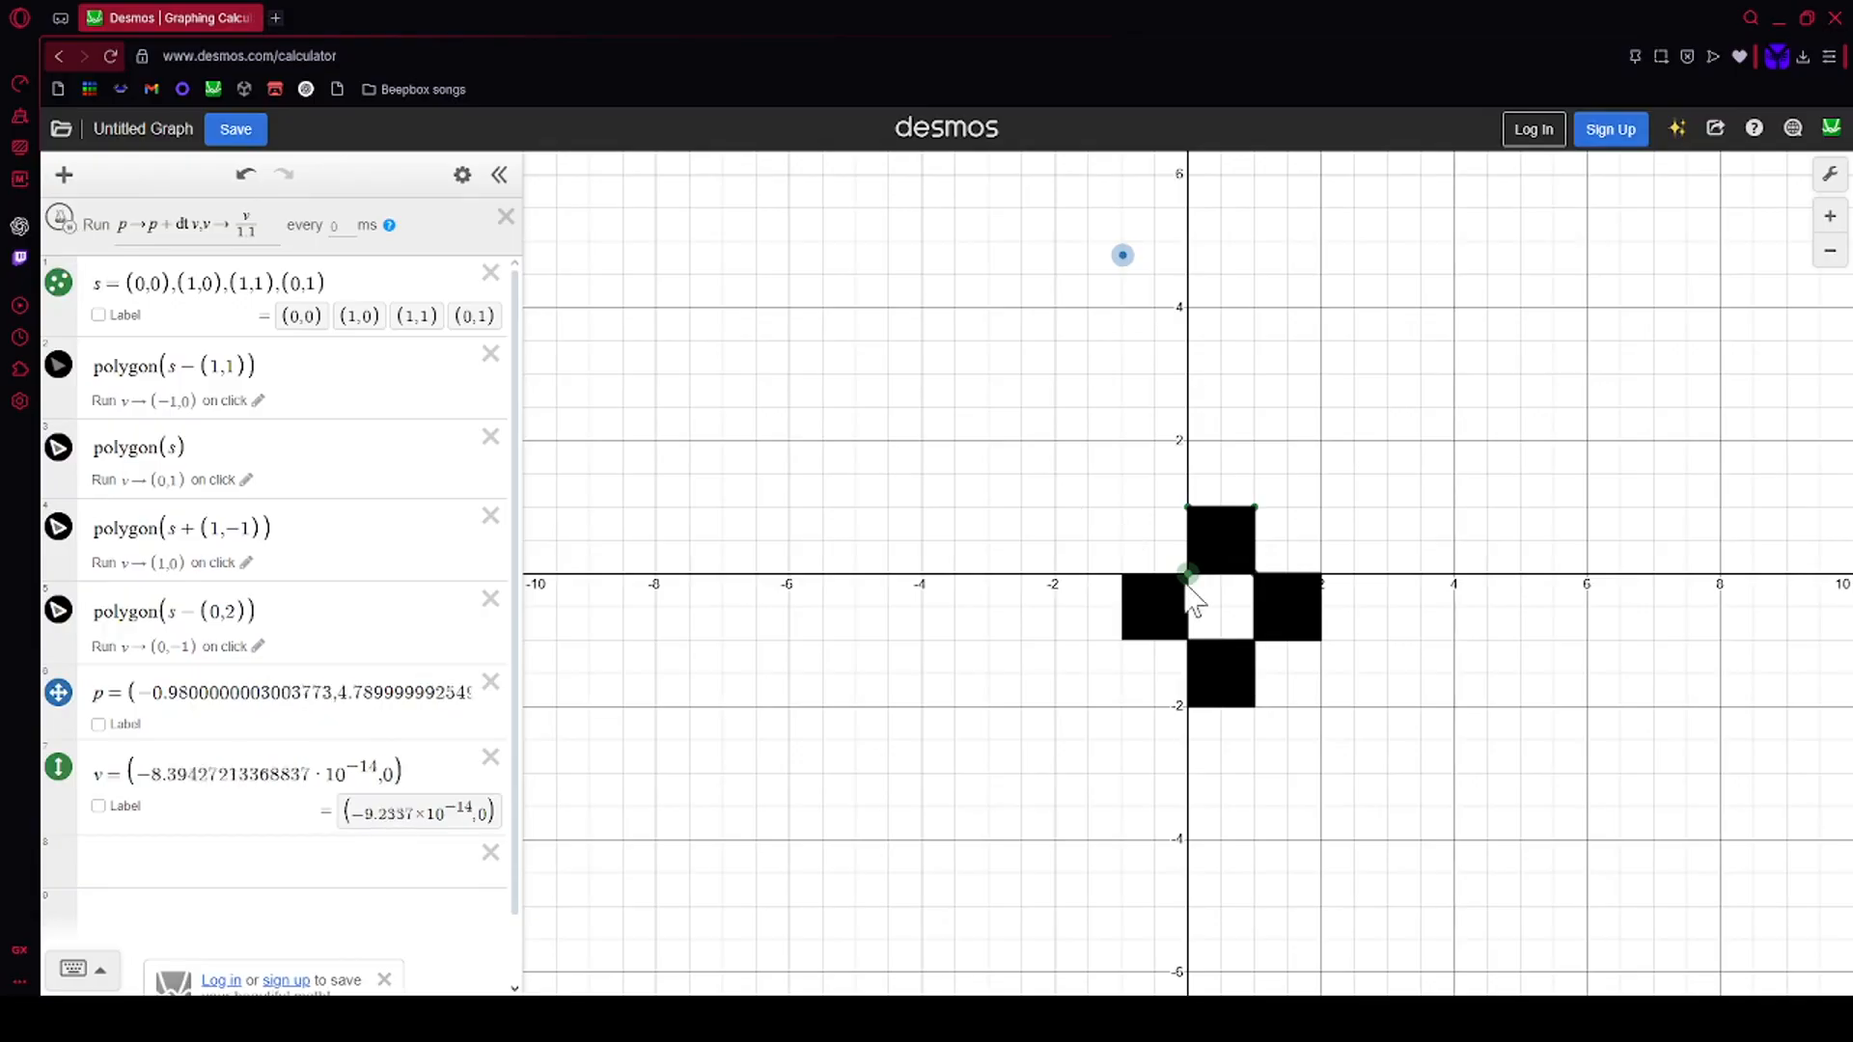
click(1239, 685)
click(1214, 552)
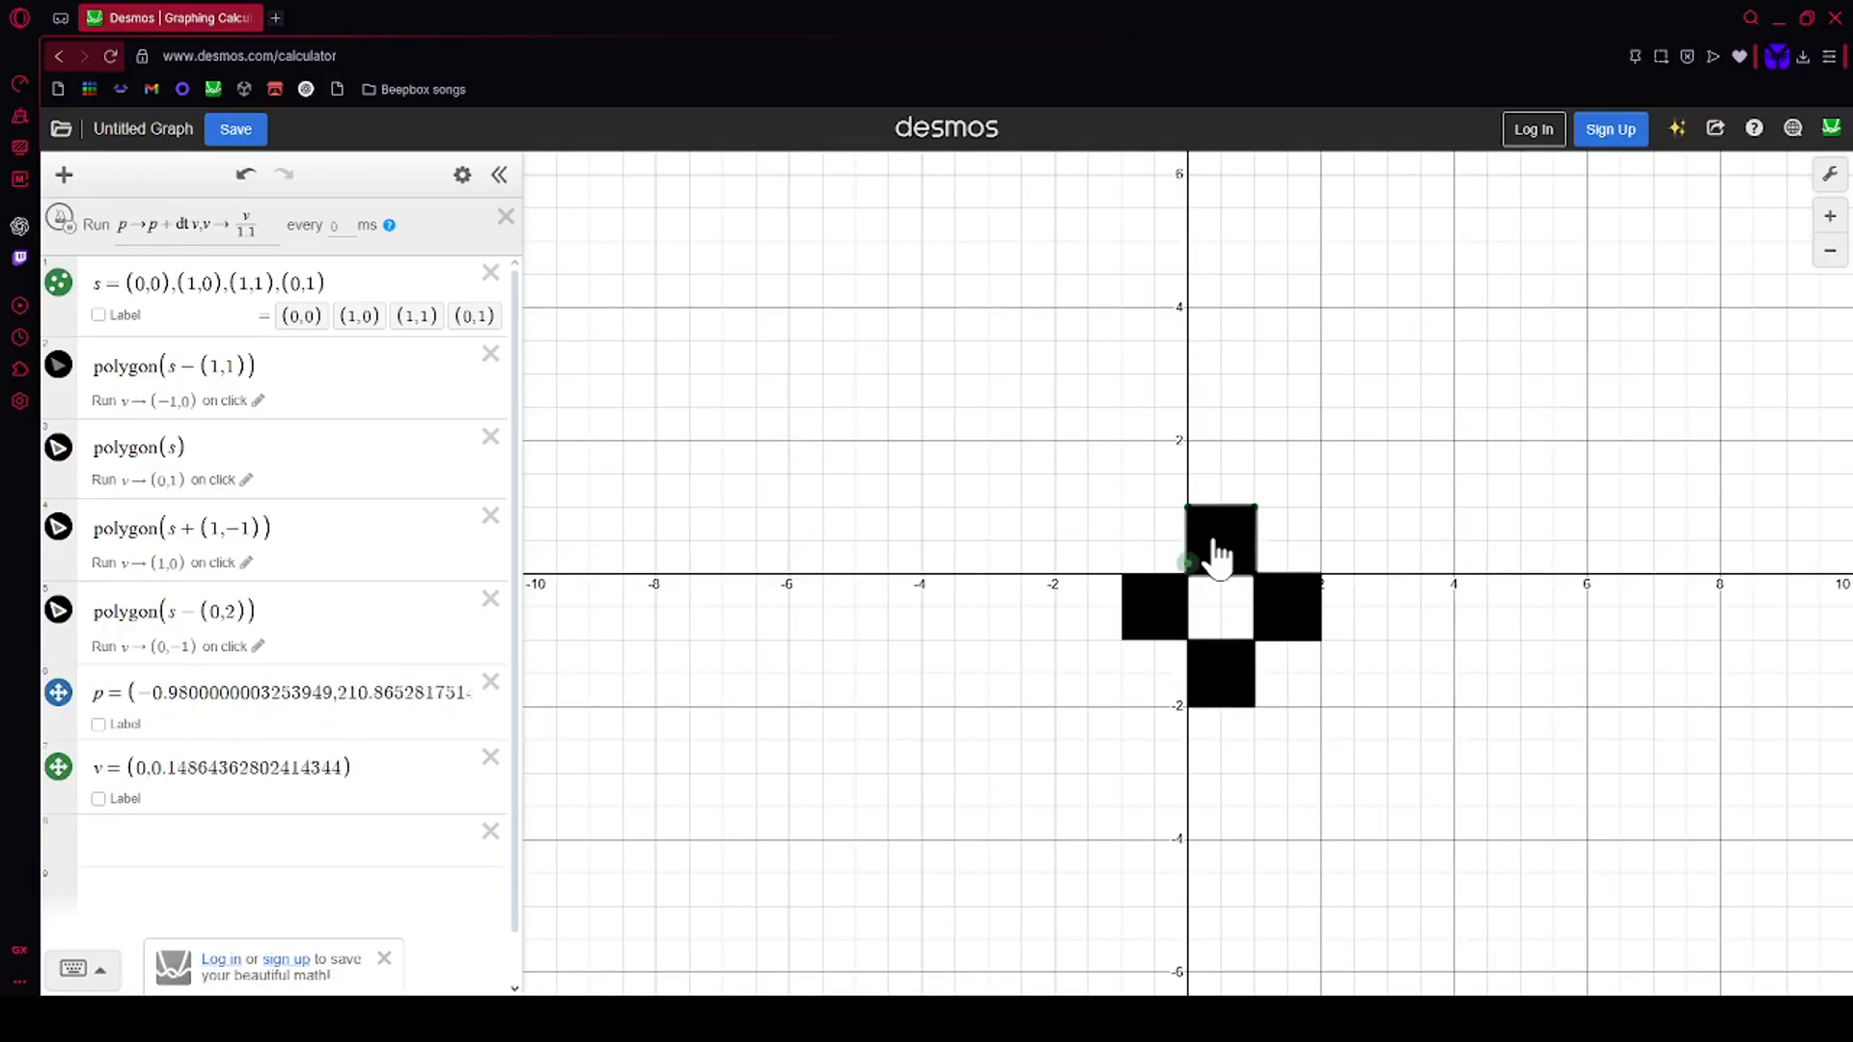
Step: Divide the dt v term in the ticker action by 1000
scroll(1214, 545, down, 5)
scroll(1214, 540, up, 3)
scroll(1214, 537, up, 2)
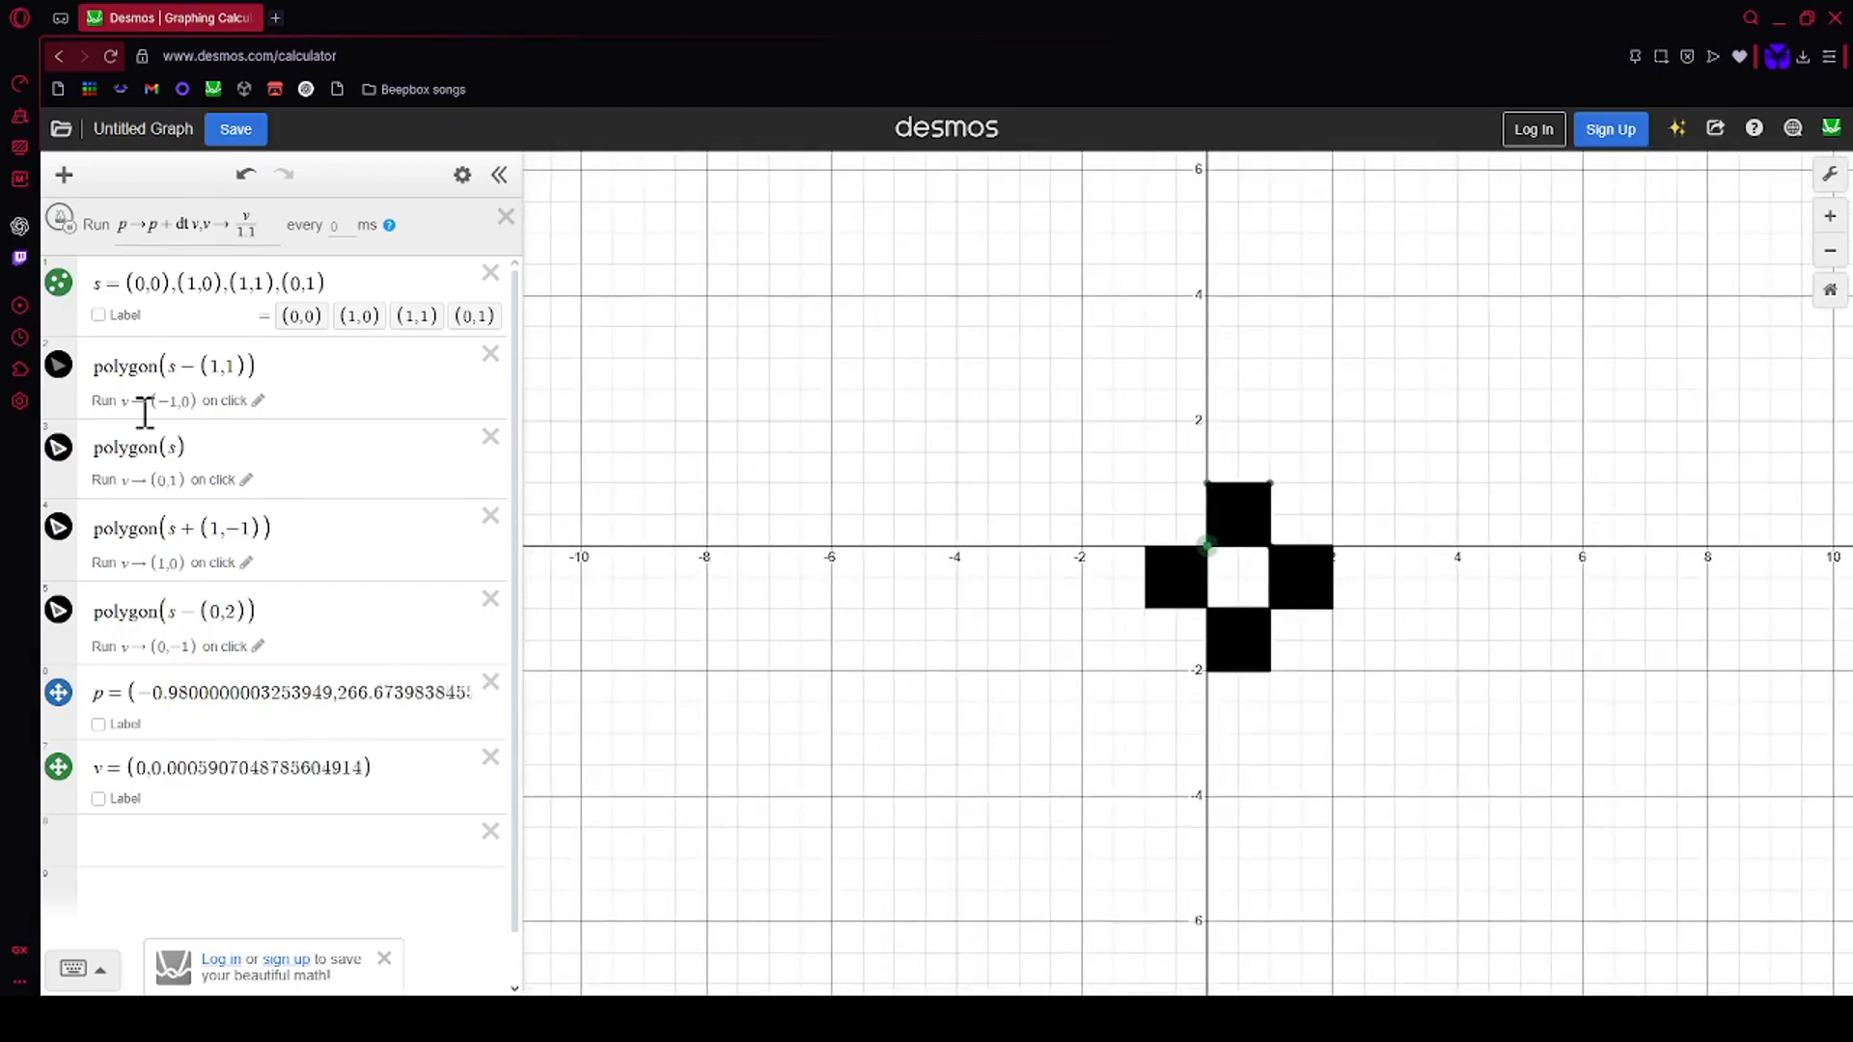
click(201, 225)
text(/1000)
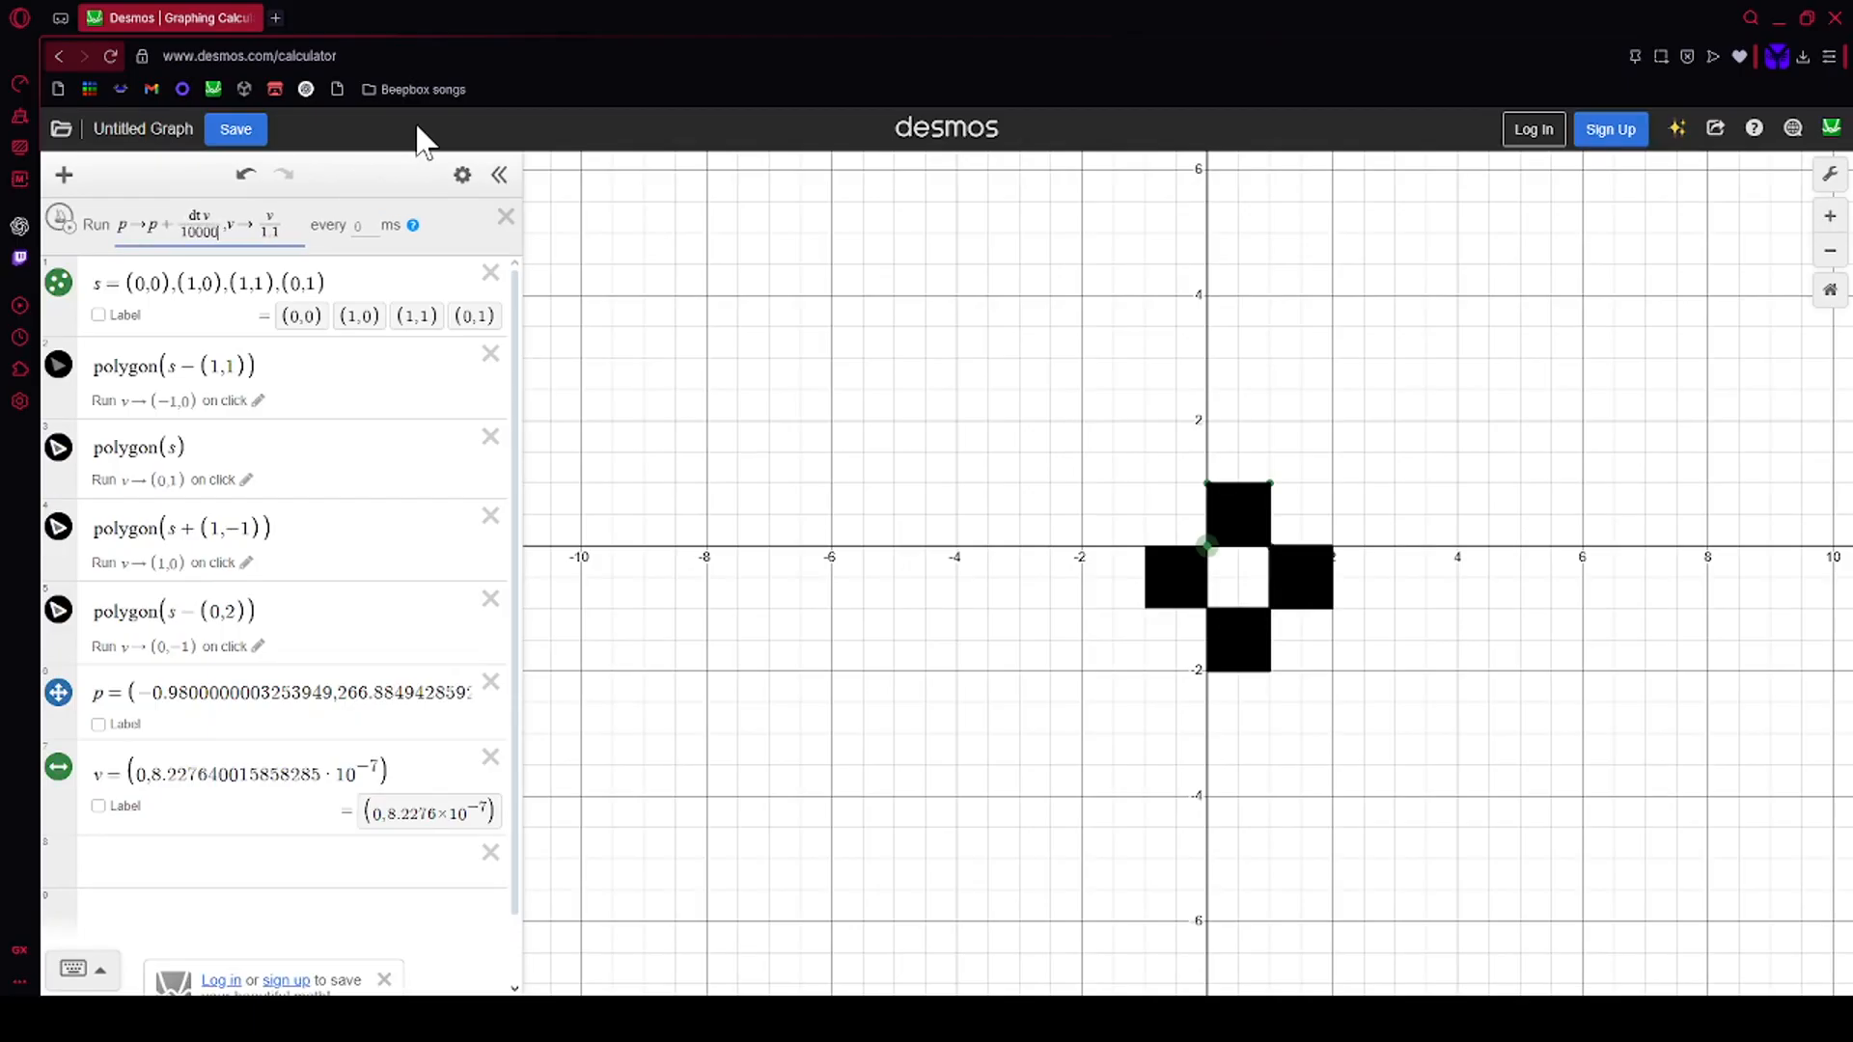
Step: Edit the coordinates of p to bring the point back to about (0, 2.88)
click(338, 691)
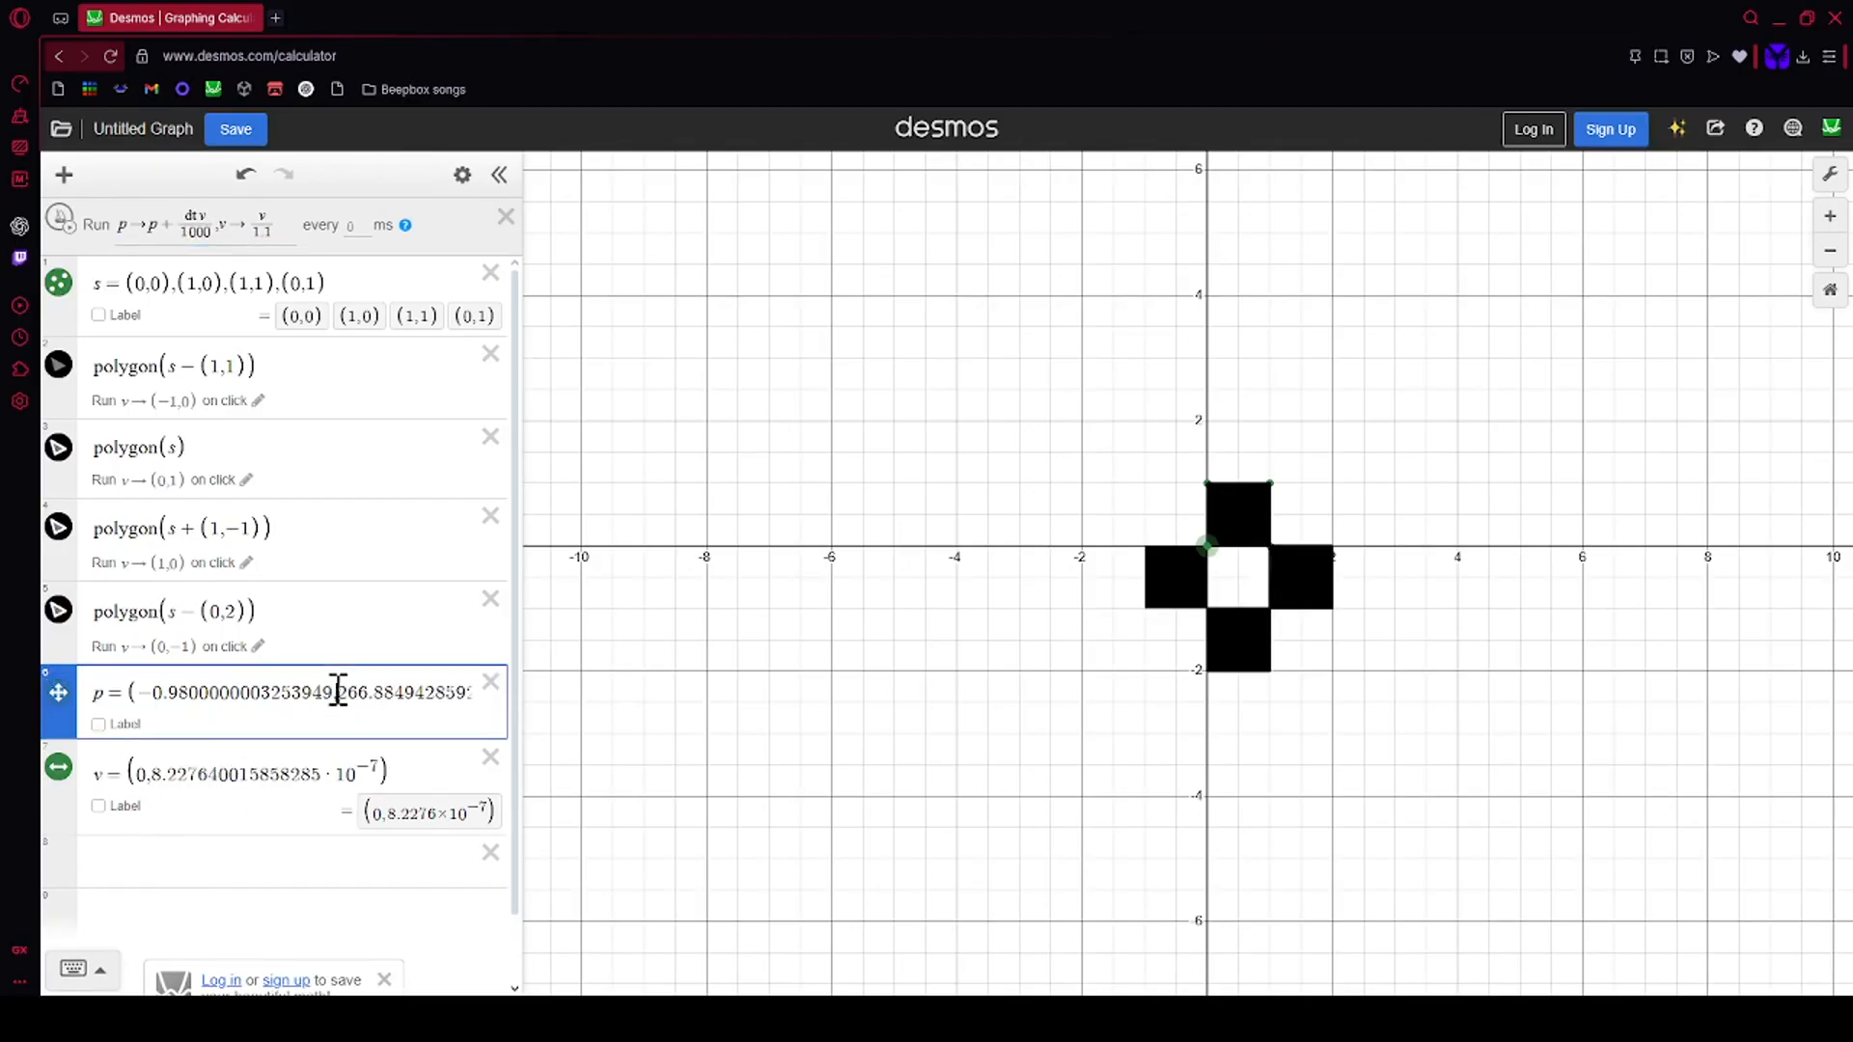
key(BackSpace)
key(BackSpace)
key(BackSpace)
key(BackSpace)
key(BackSpace)
key(BackSpace)
key(BackSpace)
key(BackSpace)
key(BackSpace)
key(BackSpace)
key(BackSpace)
key(BackSpace)
key(BackSpace)
key(BackSpace)
key(BackSpace)
key(BackSpace)
key(BackSpace)
key(BackSpace)
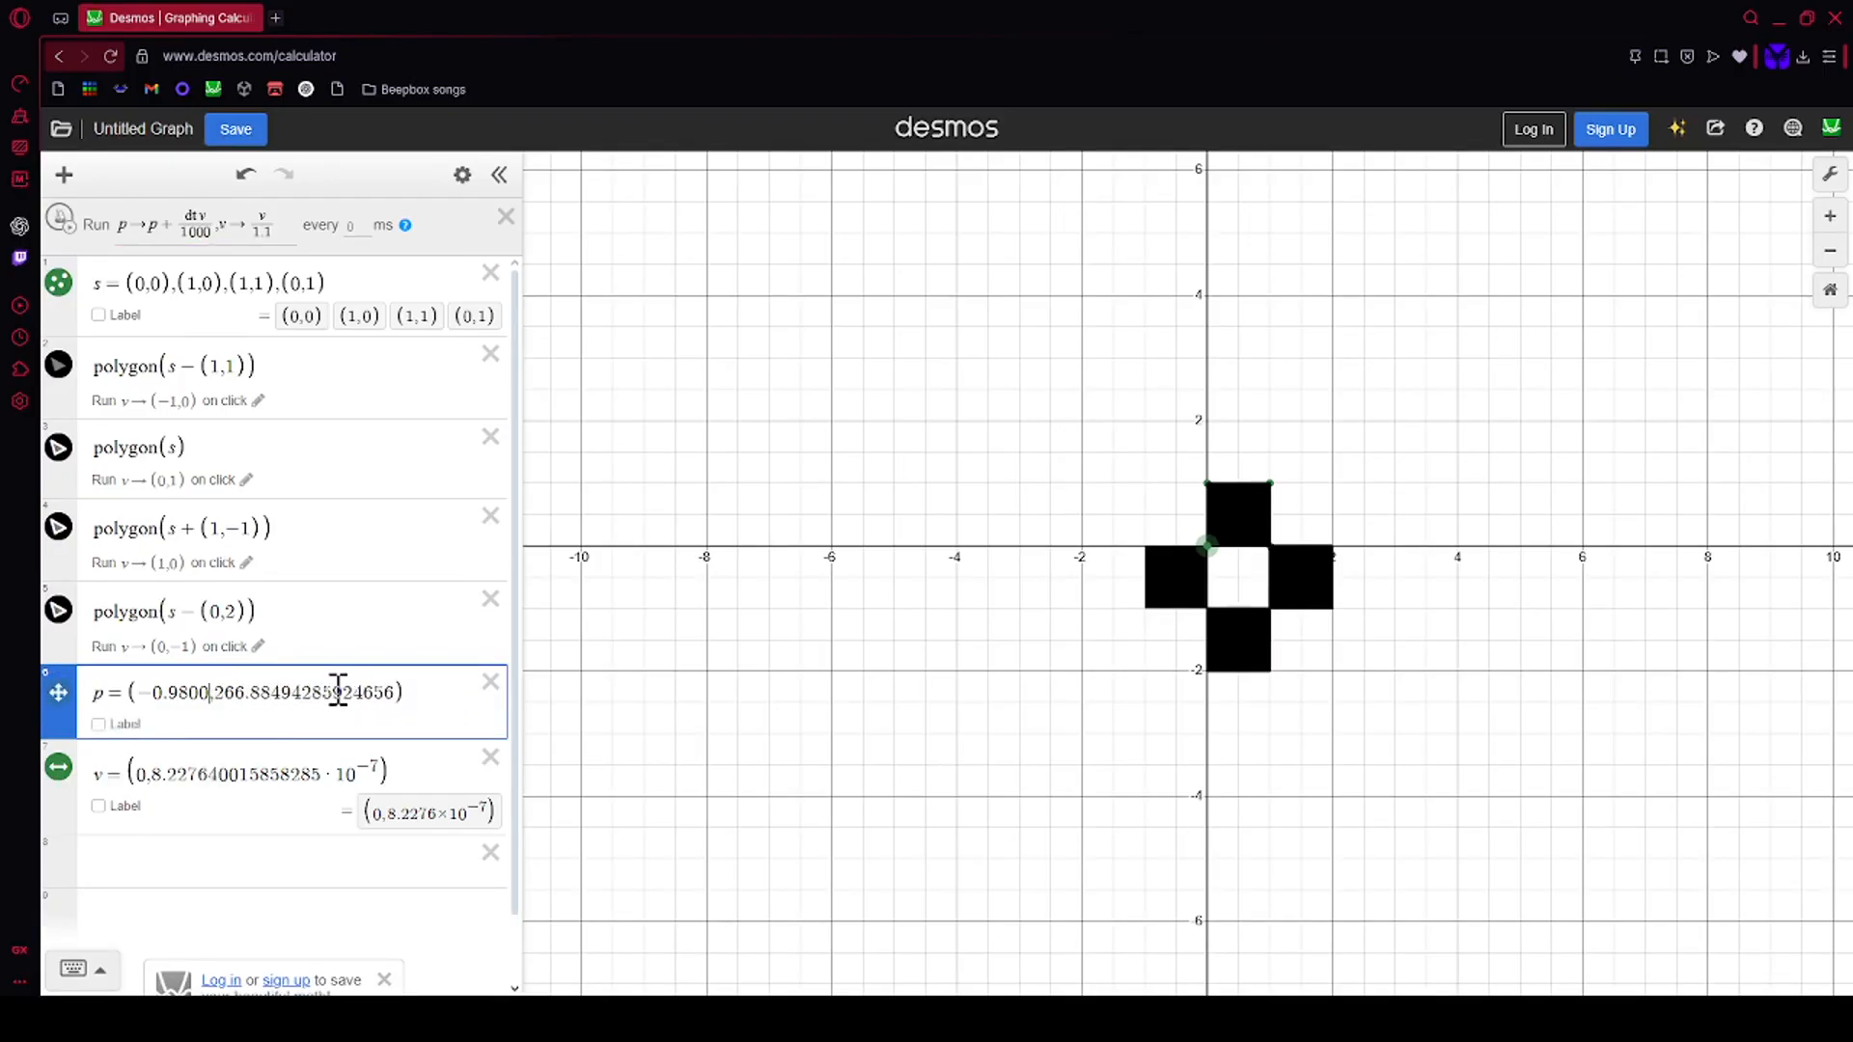
text(0)
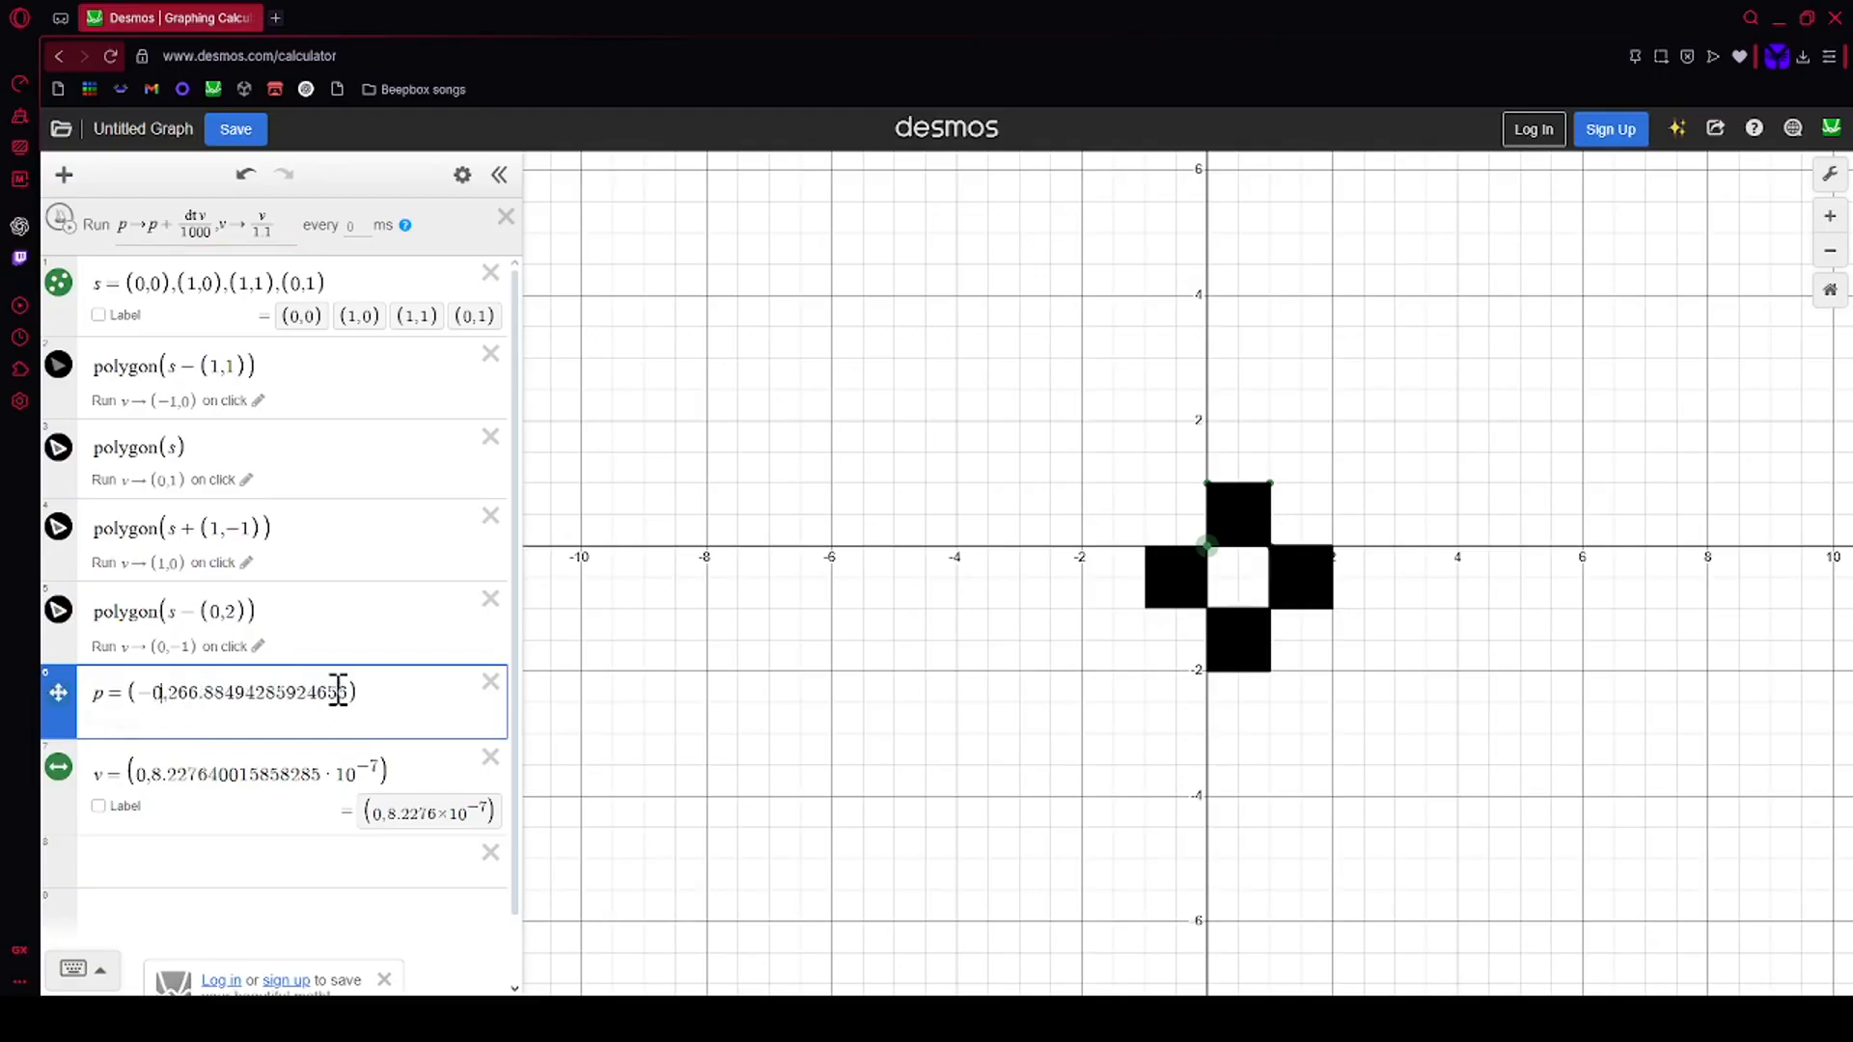
click(199, 691)
key(BackSpace)
key(BackSpace)
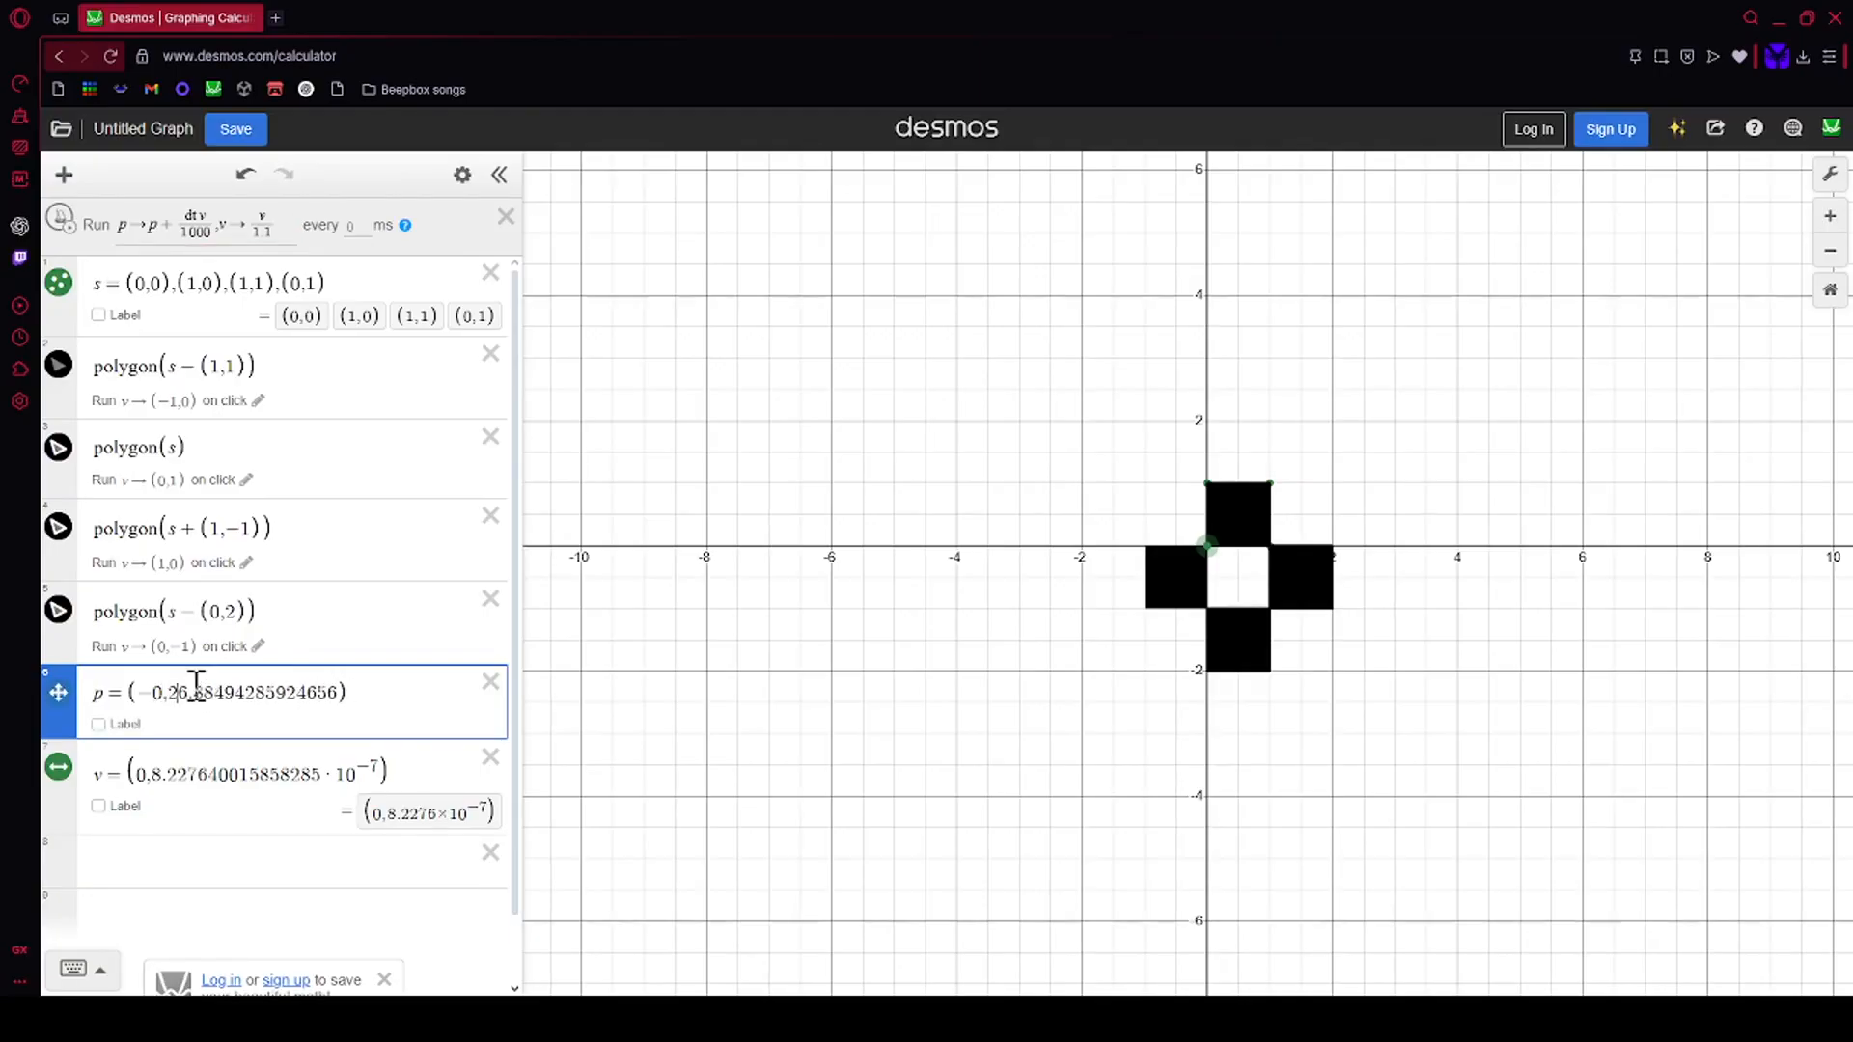
Step: Run the ticker and test the left, down and right square buttons
click(60, 220)
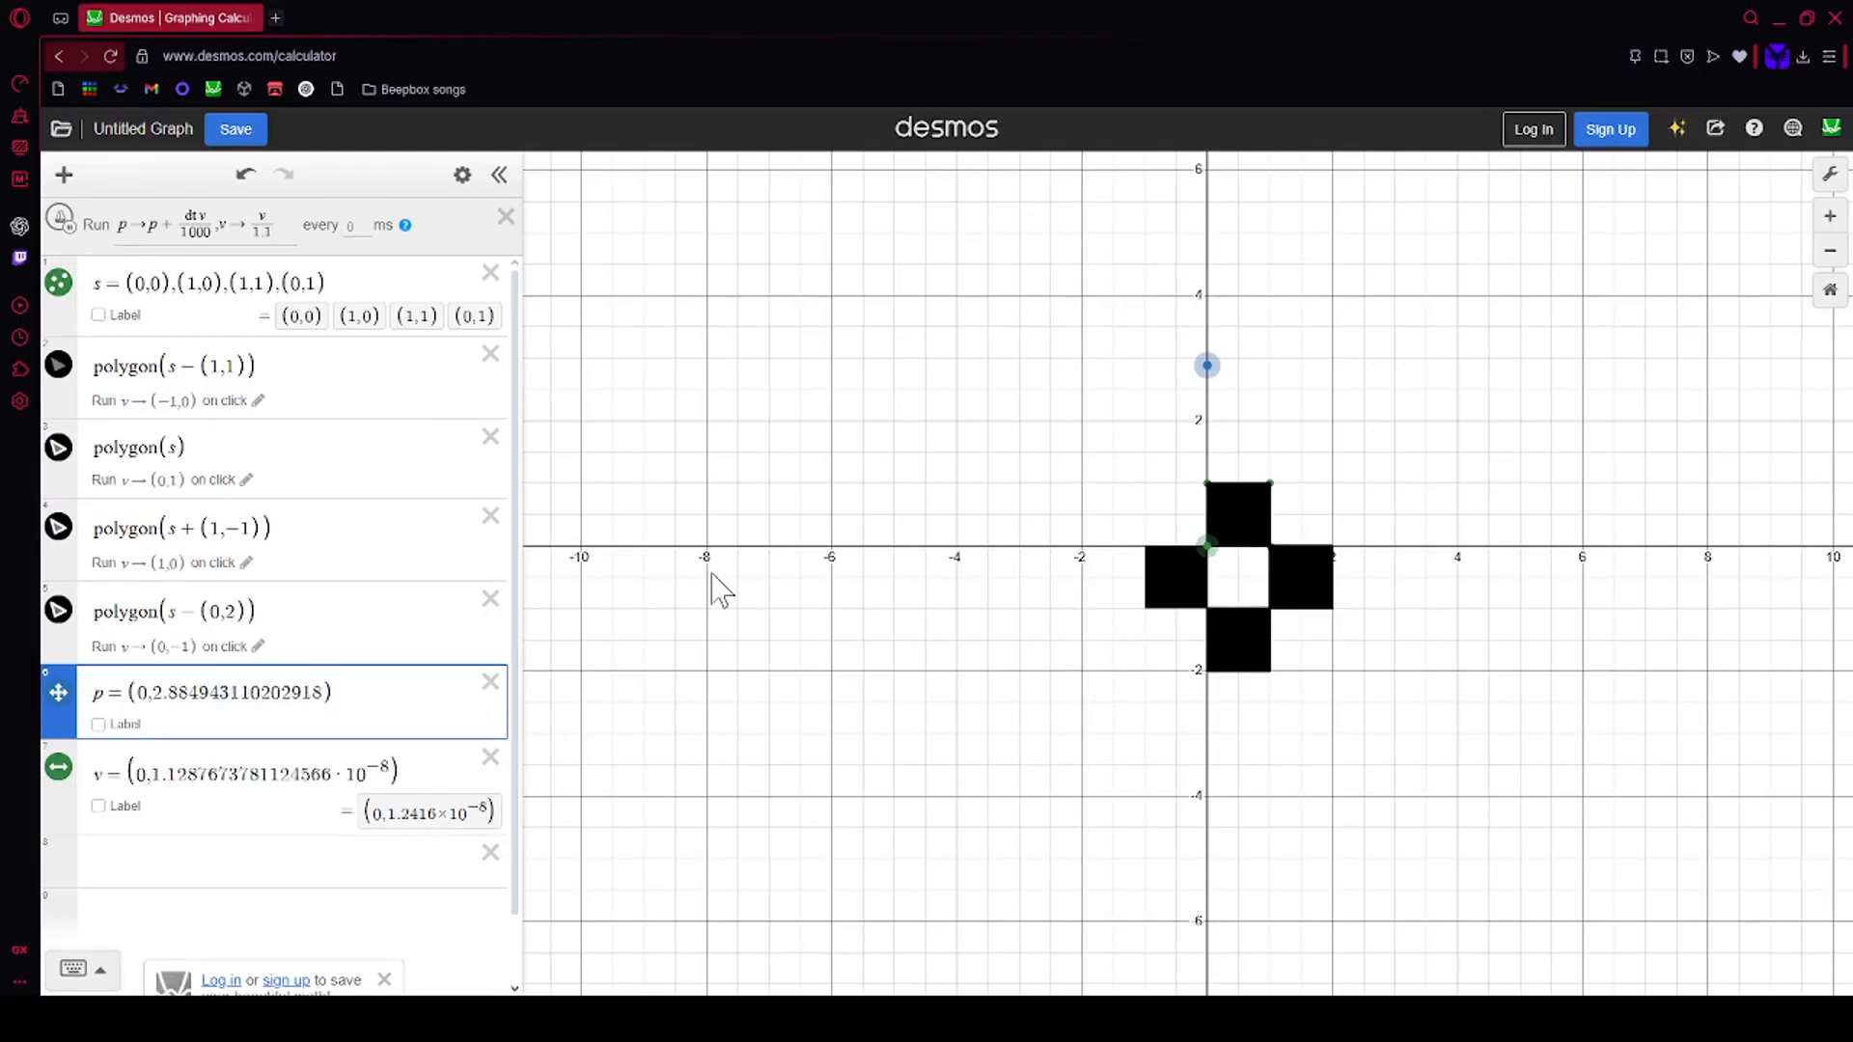
click(1162, 594)
click(1224, 644)
click(1303, 579)
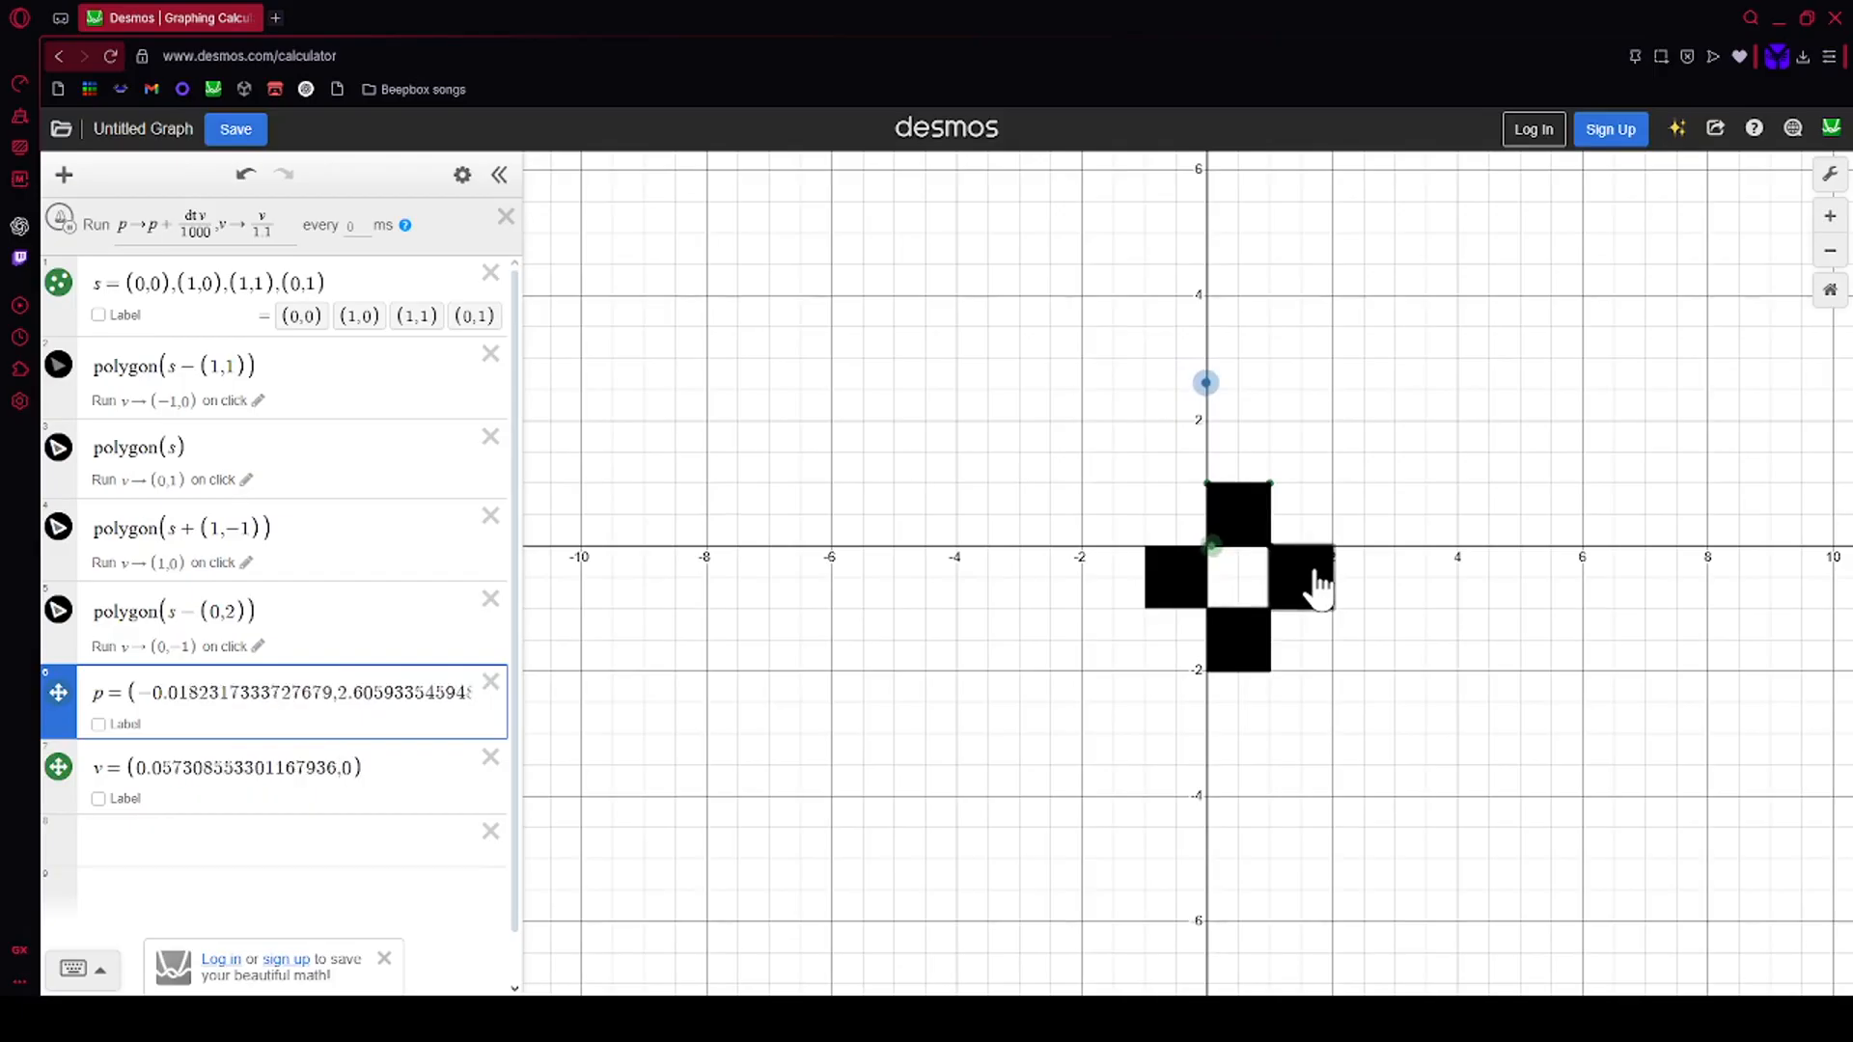
Step: Set the divisor of dt v in the ticker to 100 and test the right, down and left square buttons with it running
click(198, 222)
key(BackSpace)
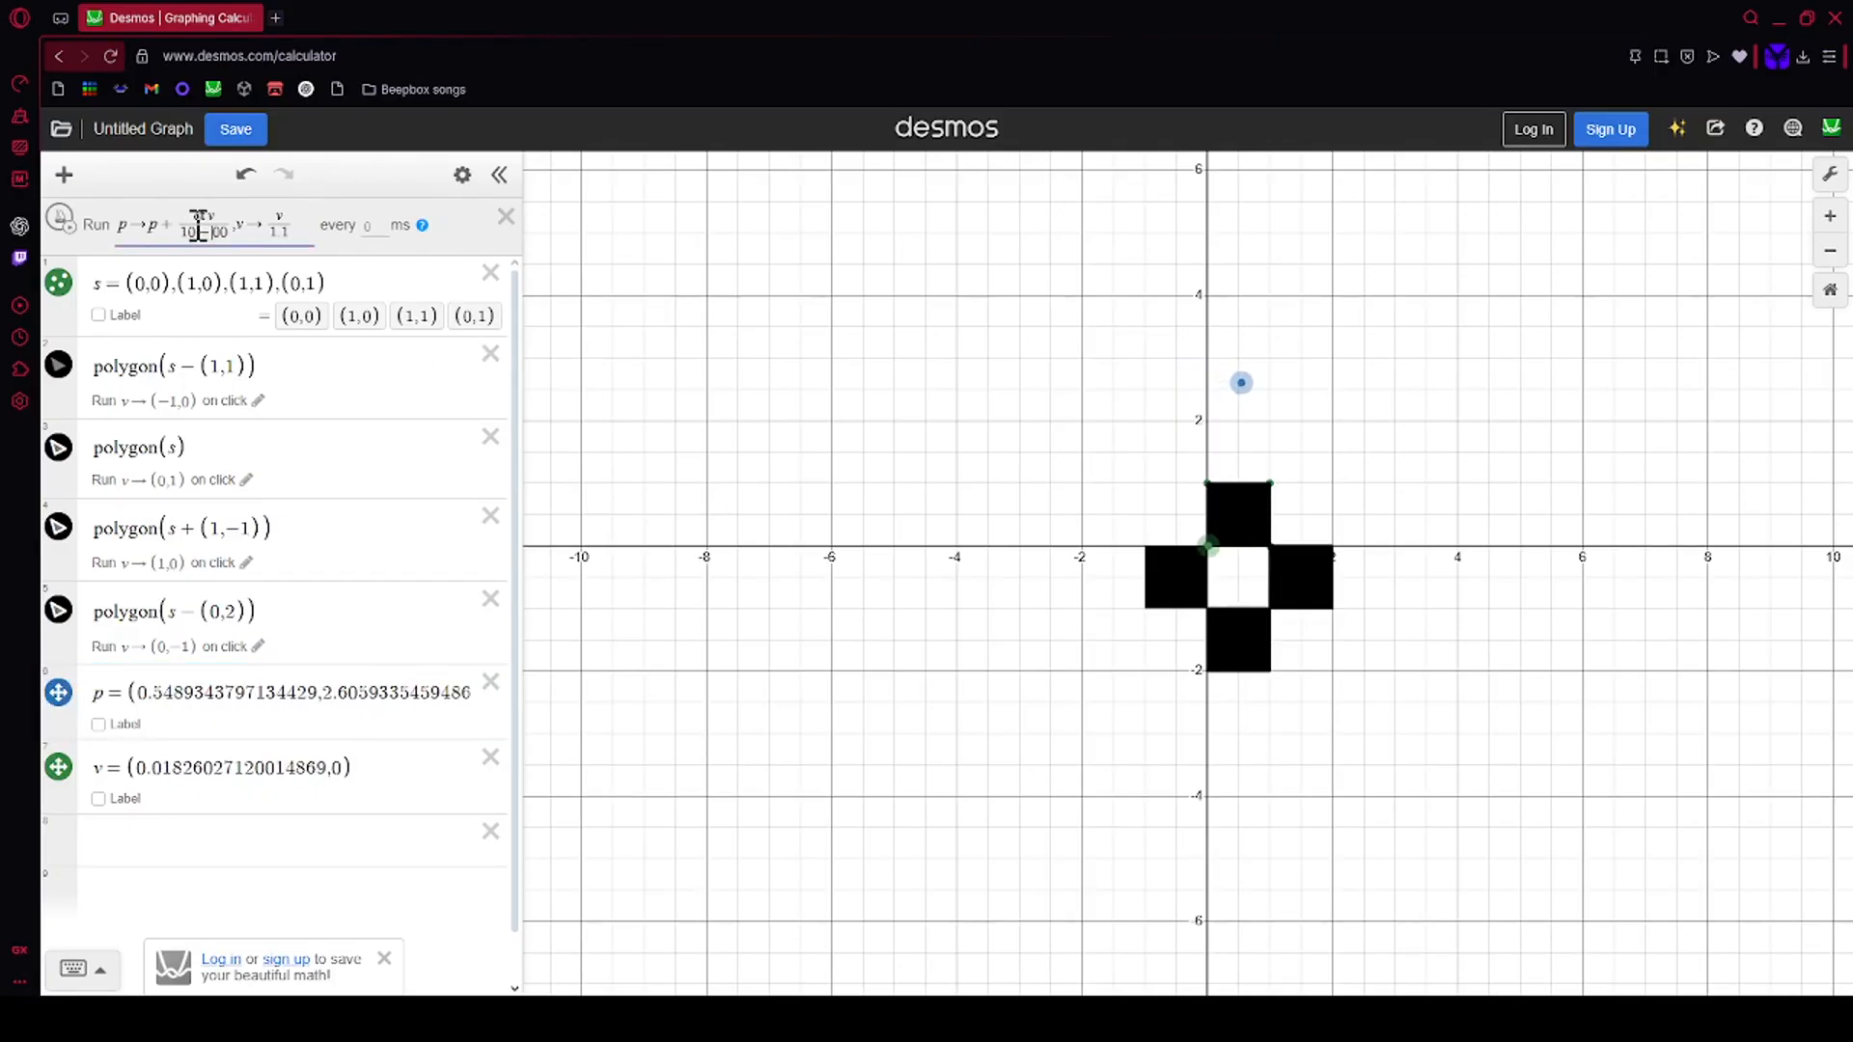
click(1293, 590)
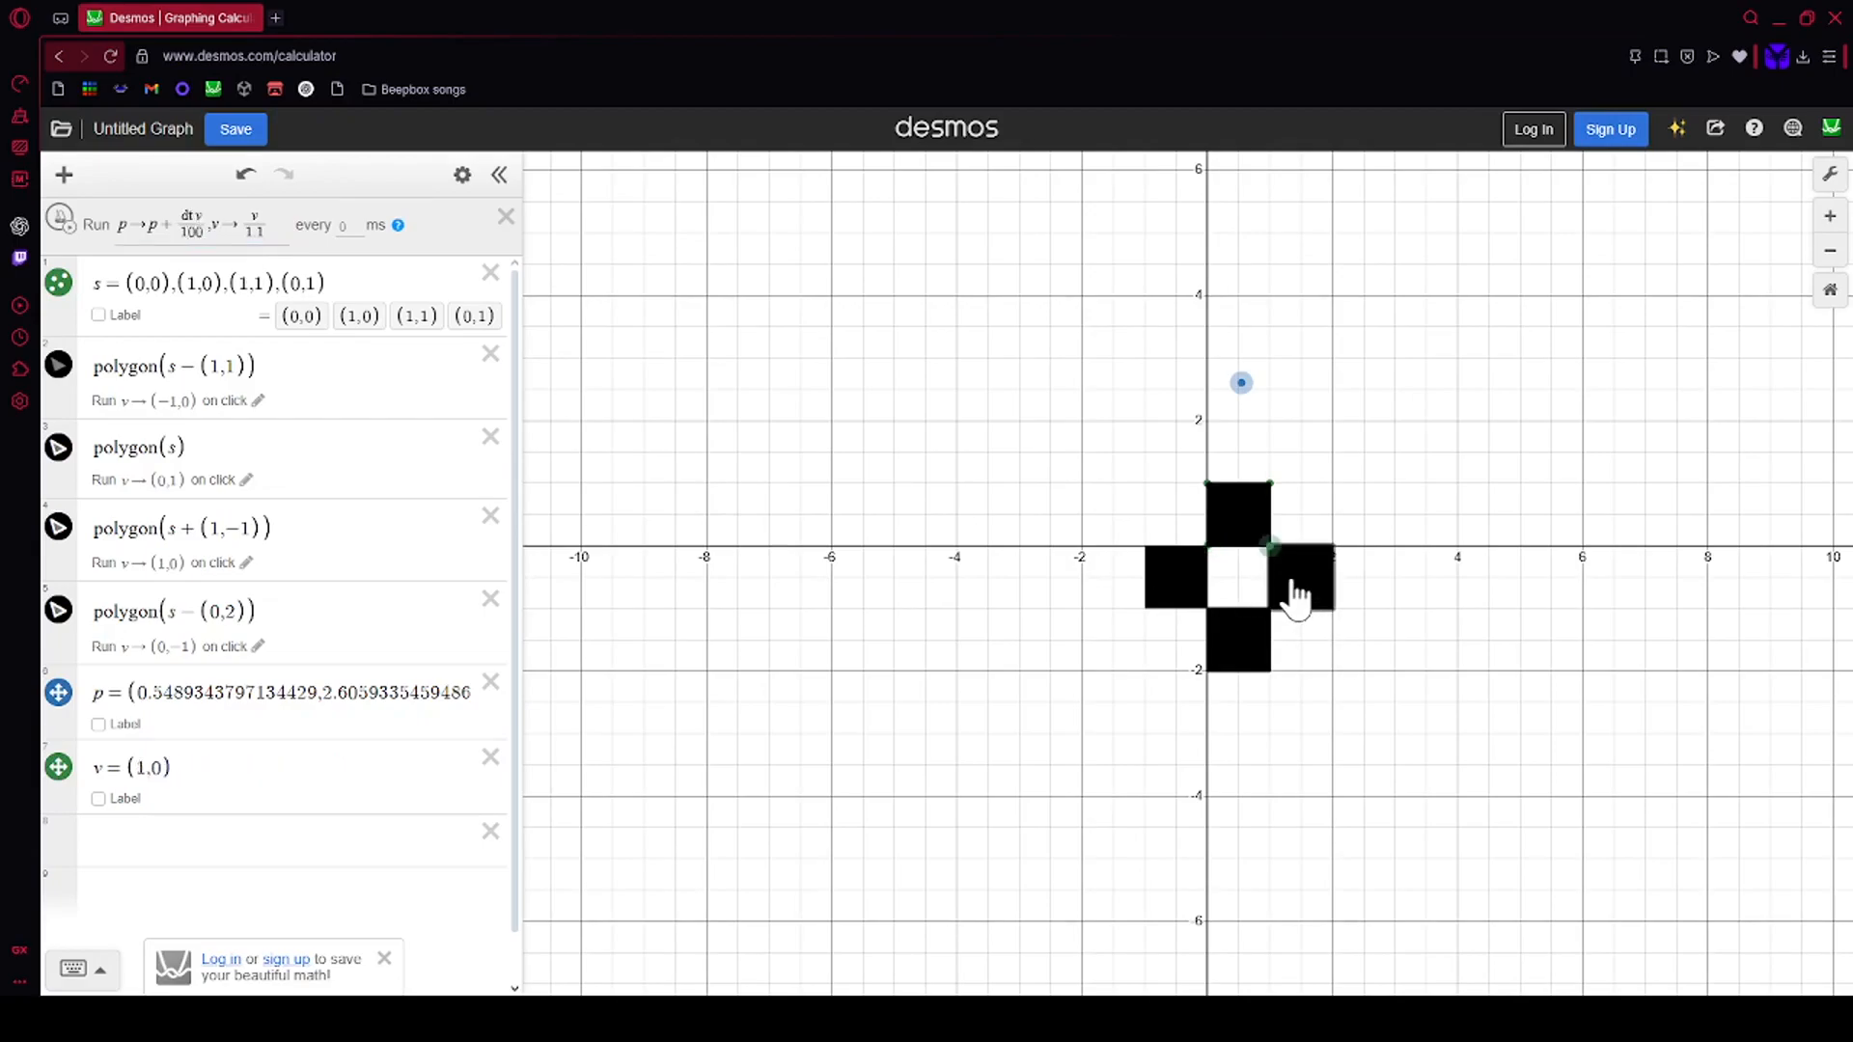
click(62, 224)
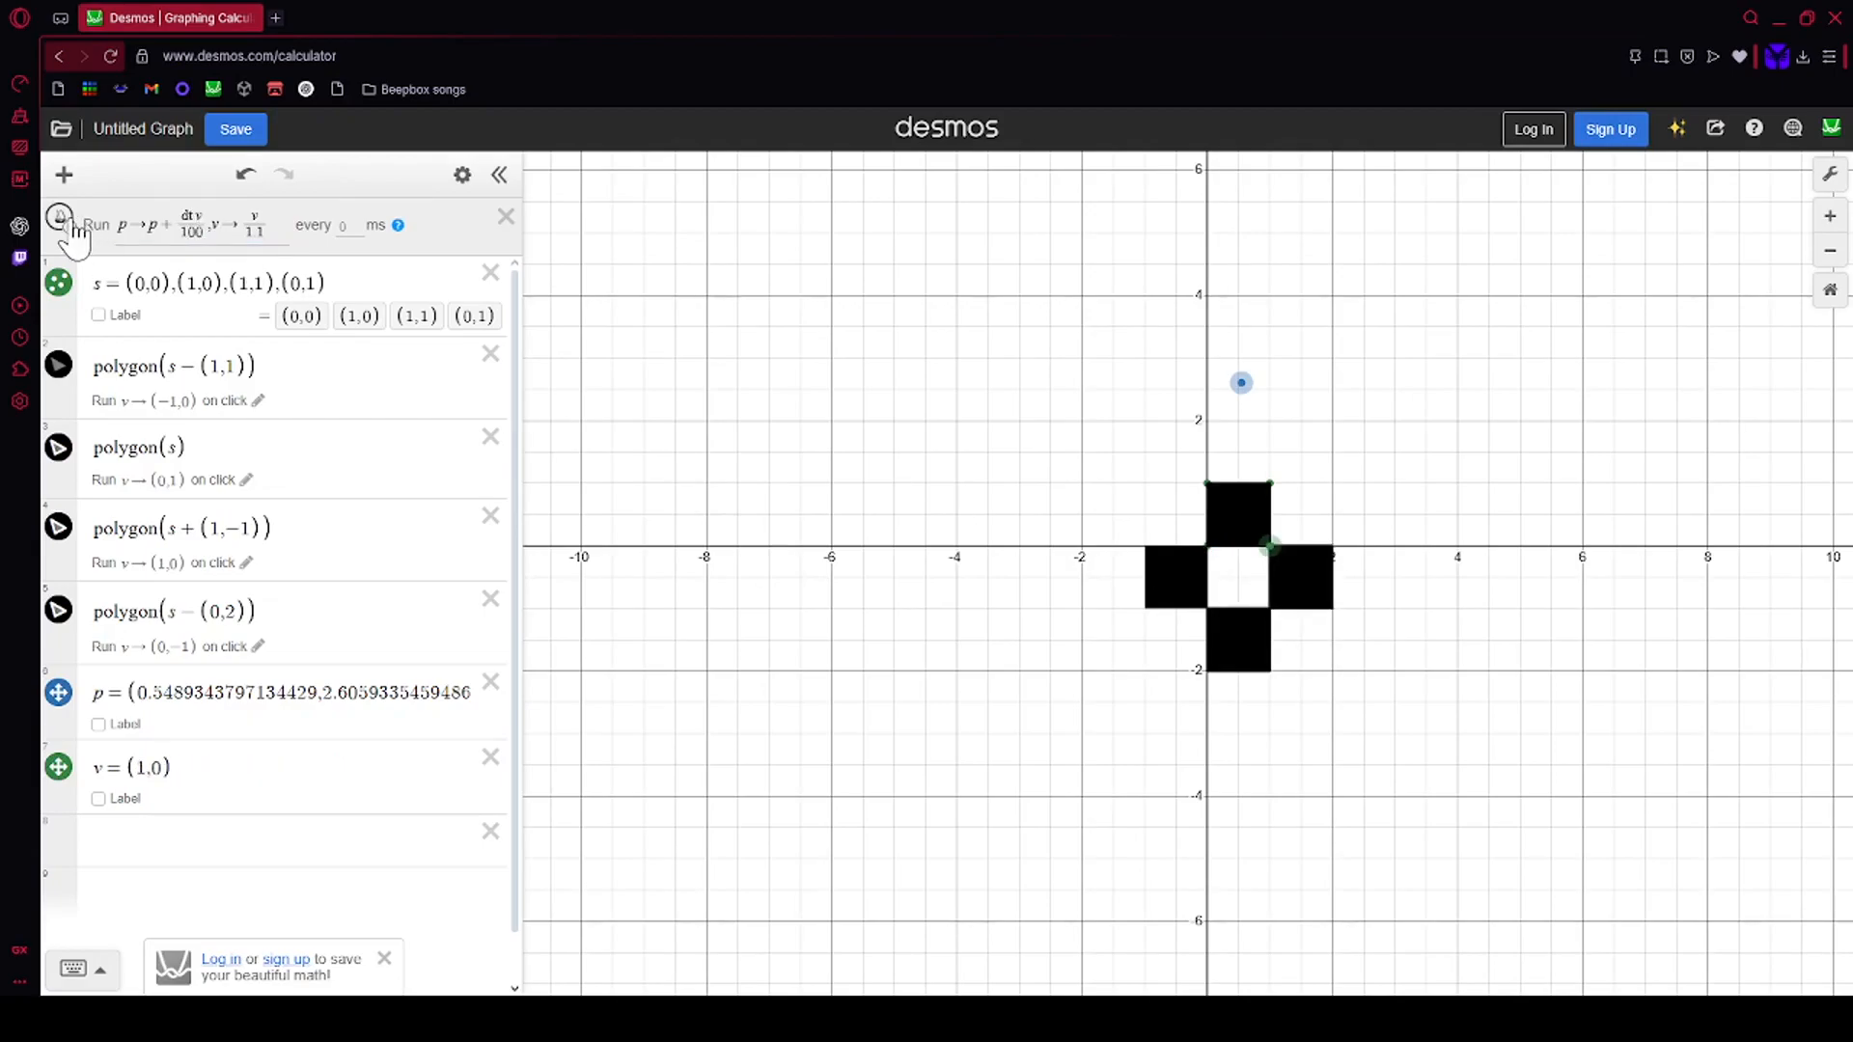
click(1214, 649)
click(1155, 590)
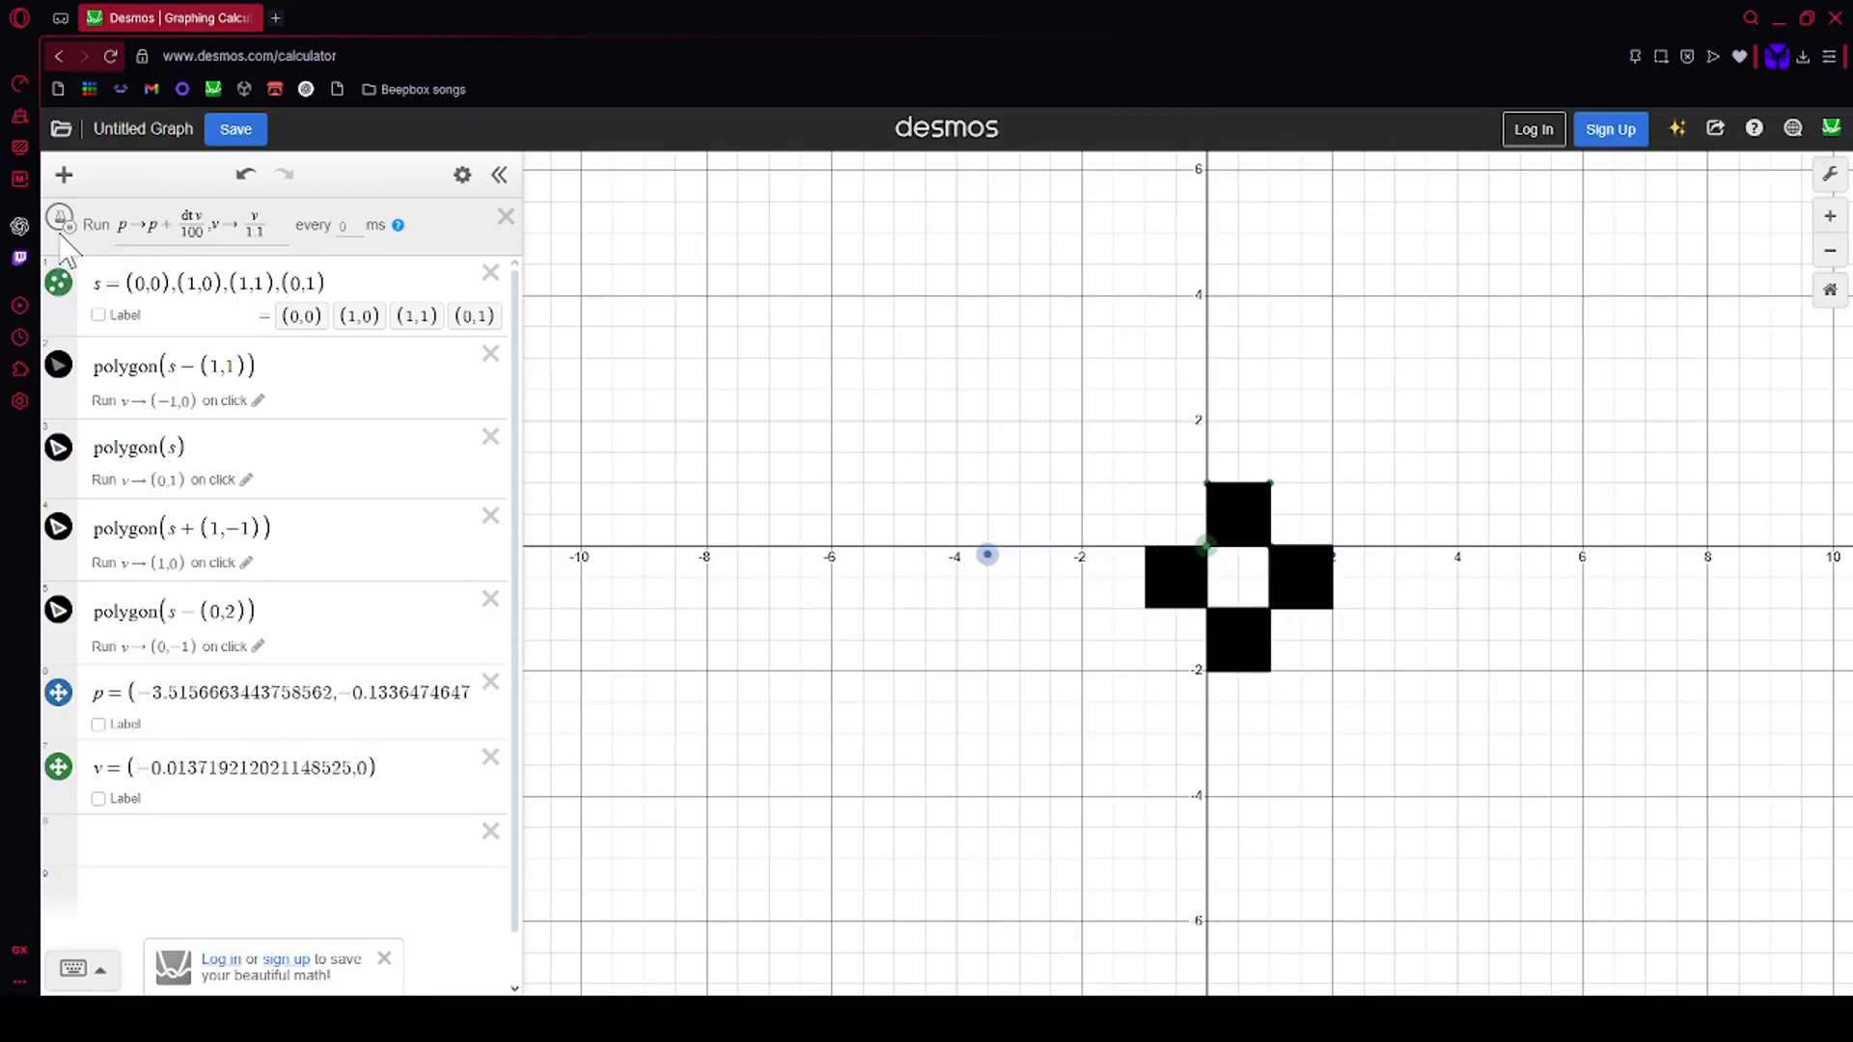
Step: Enter a polygon expression in the empty row as an empty list offset by p, polygon([ ] + p)
click(221, 831)
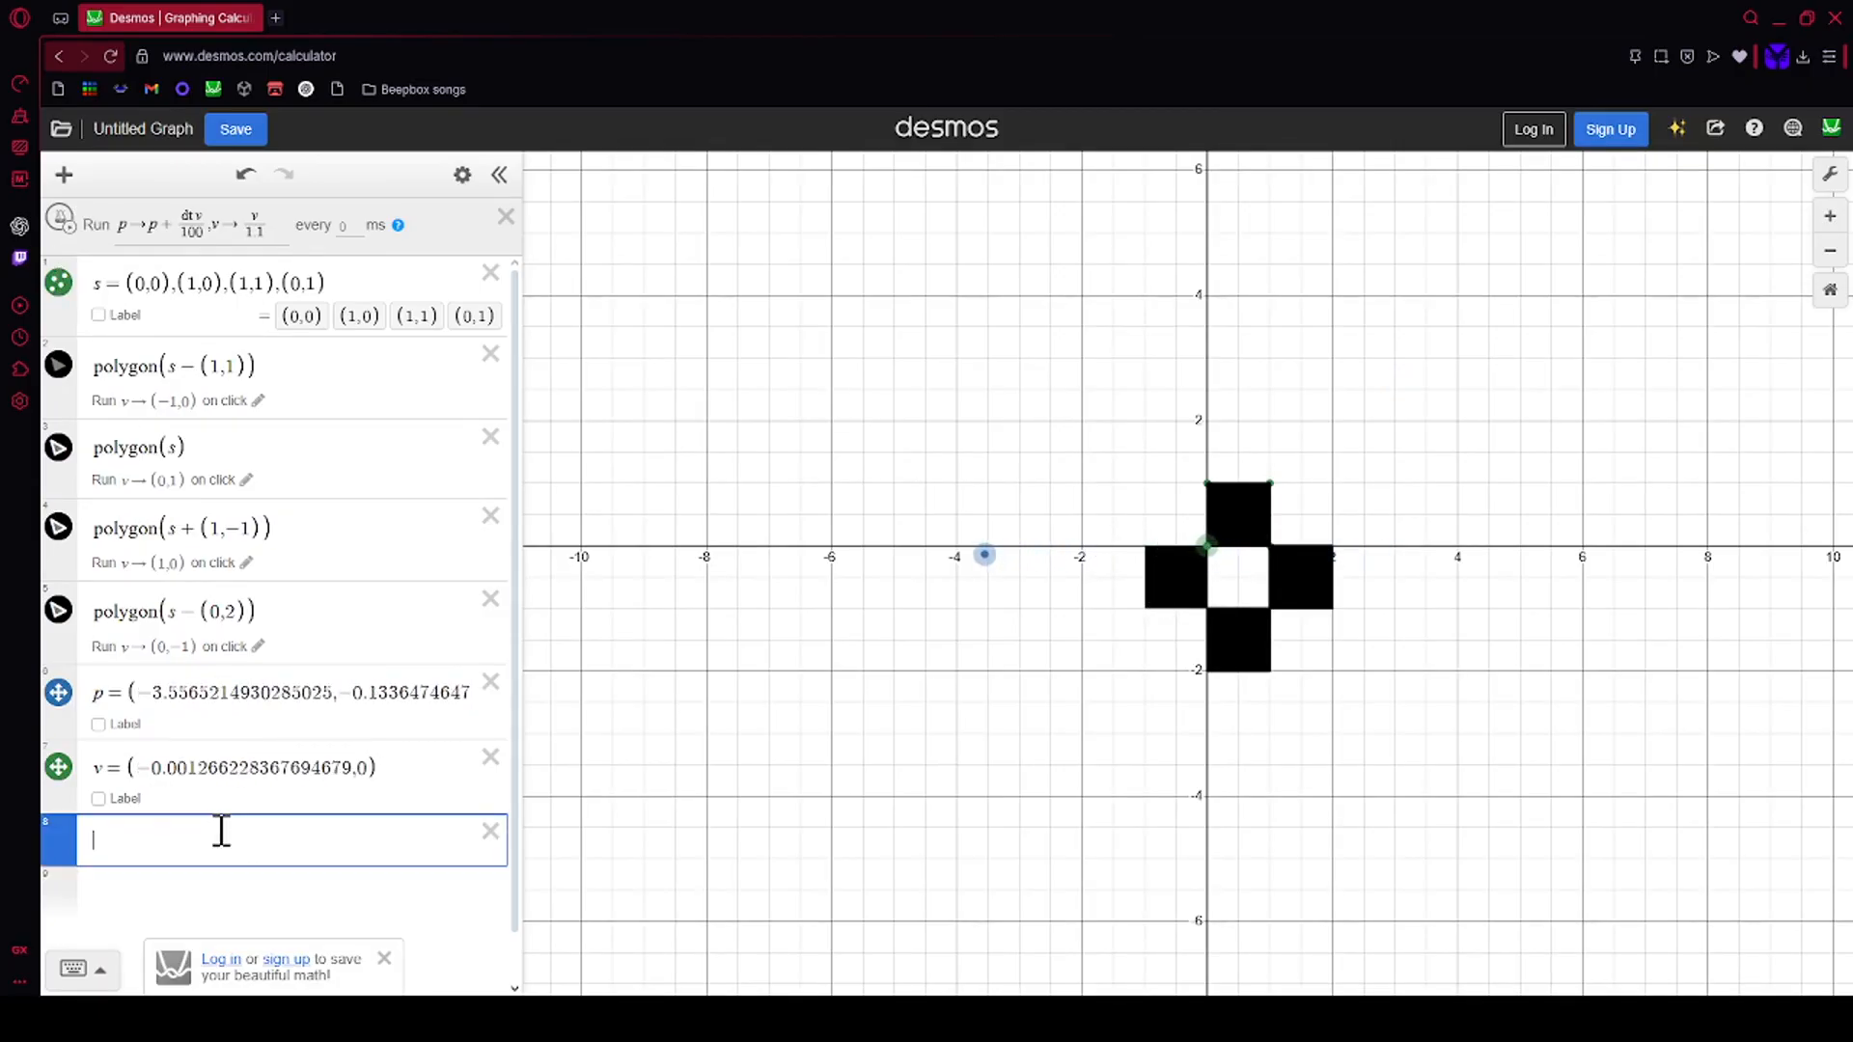
text(polygon)
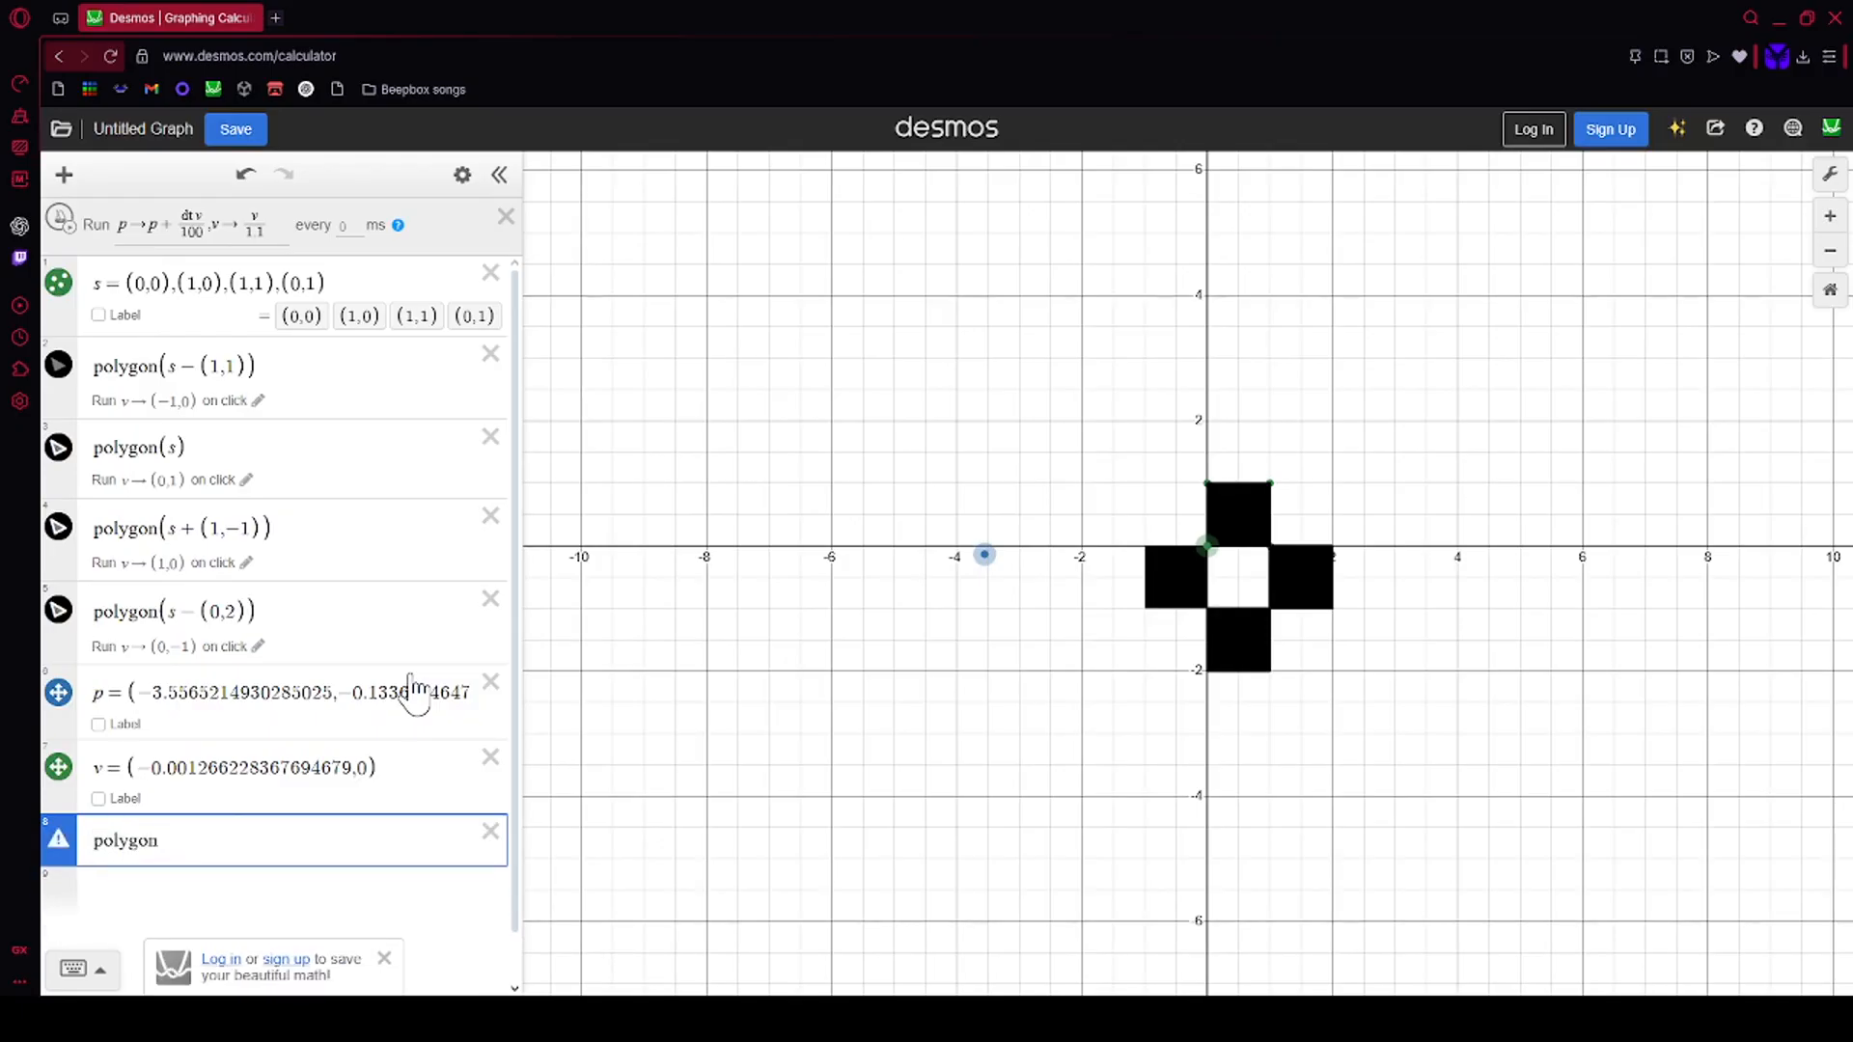
text(( )
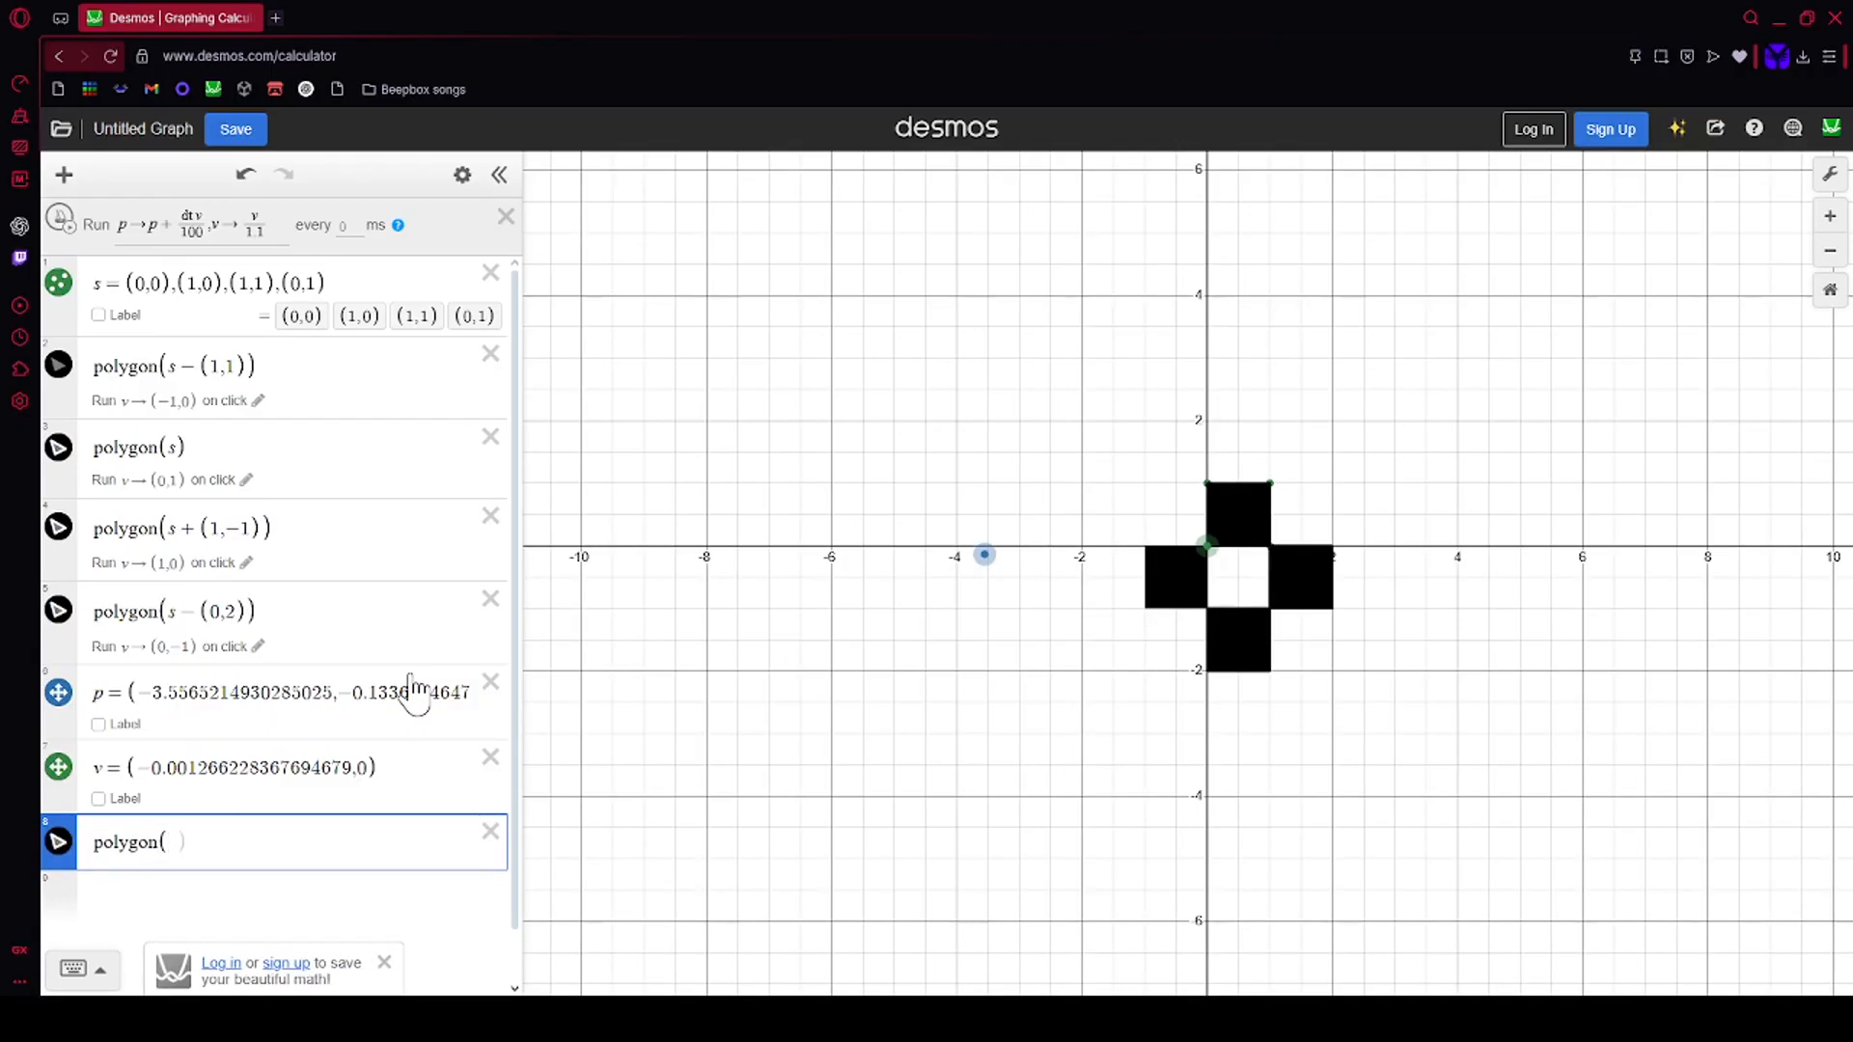
text()+p)
click(170, 844)
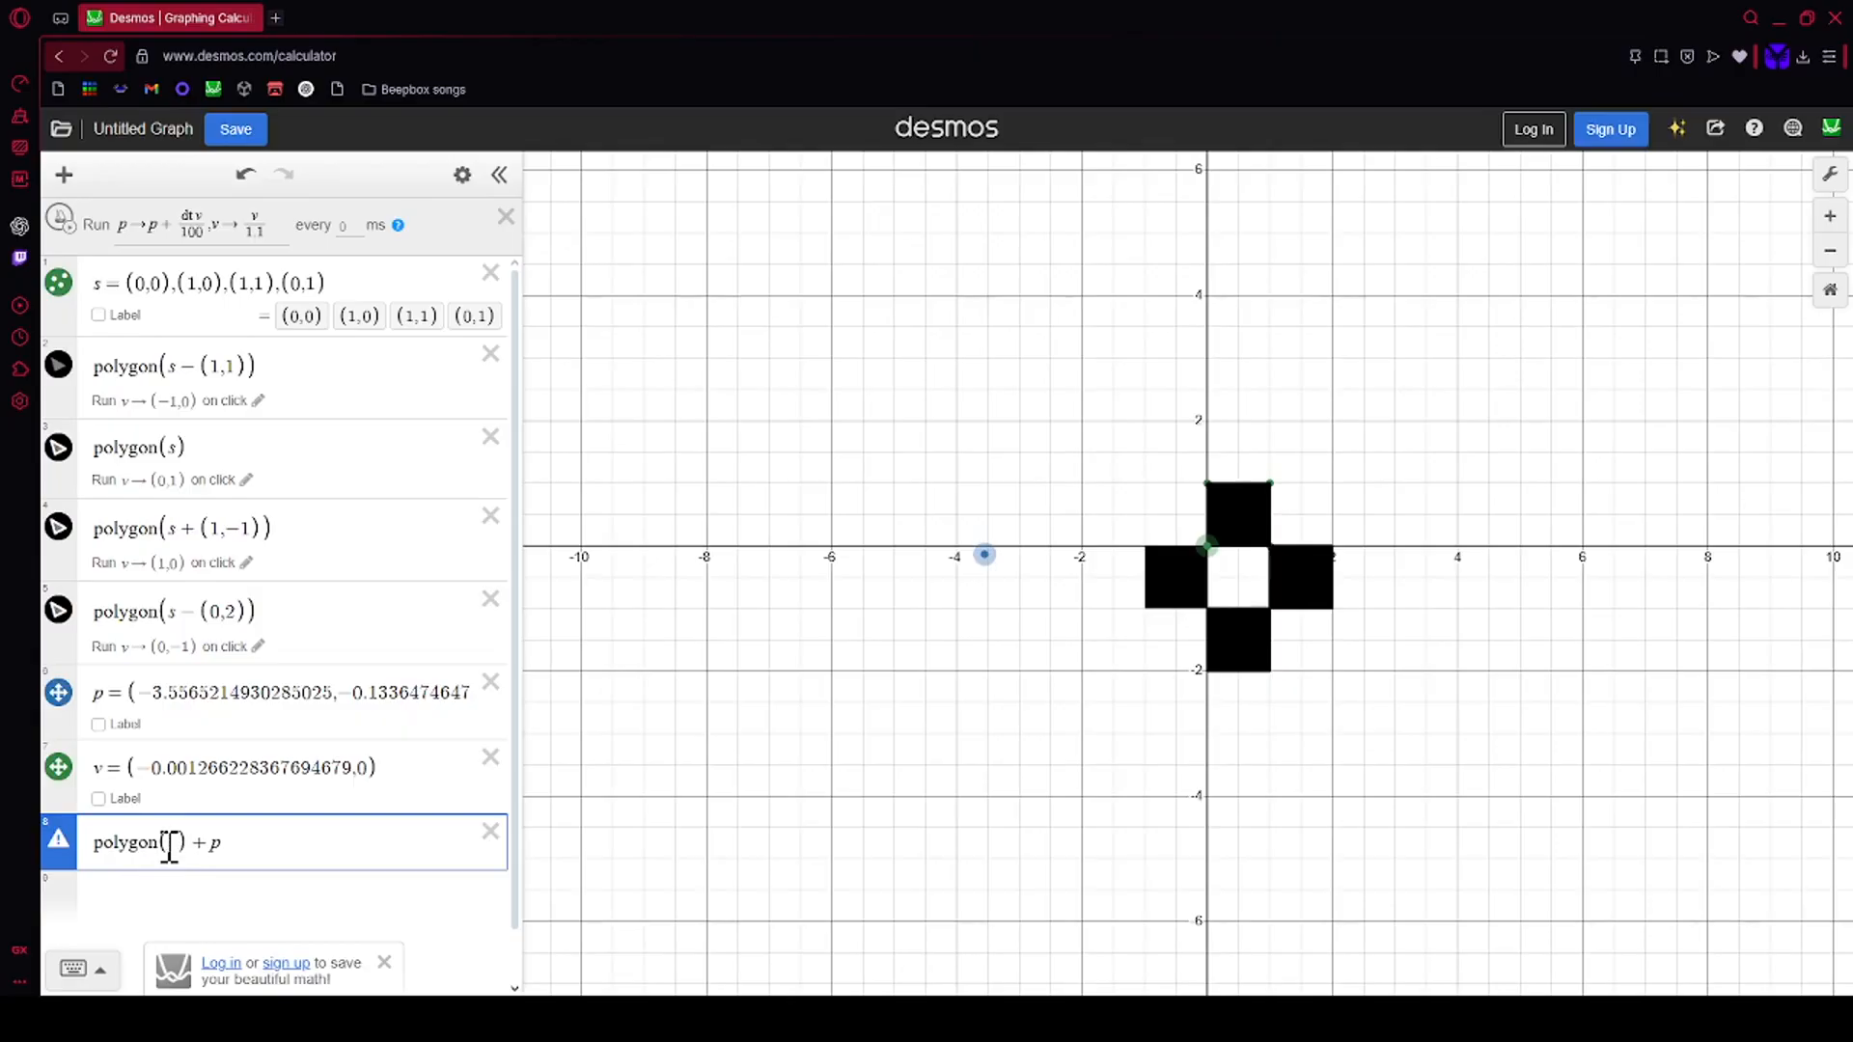
key(BackSpace)
key(BackSpace)
text([)
key(Right)
text(+p)
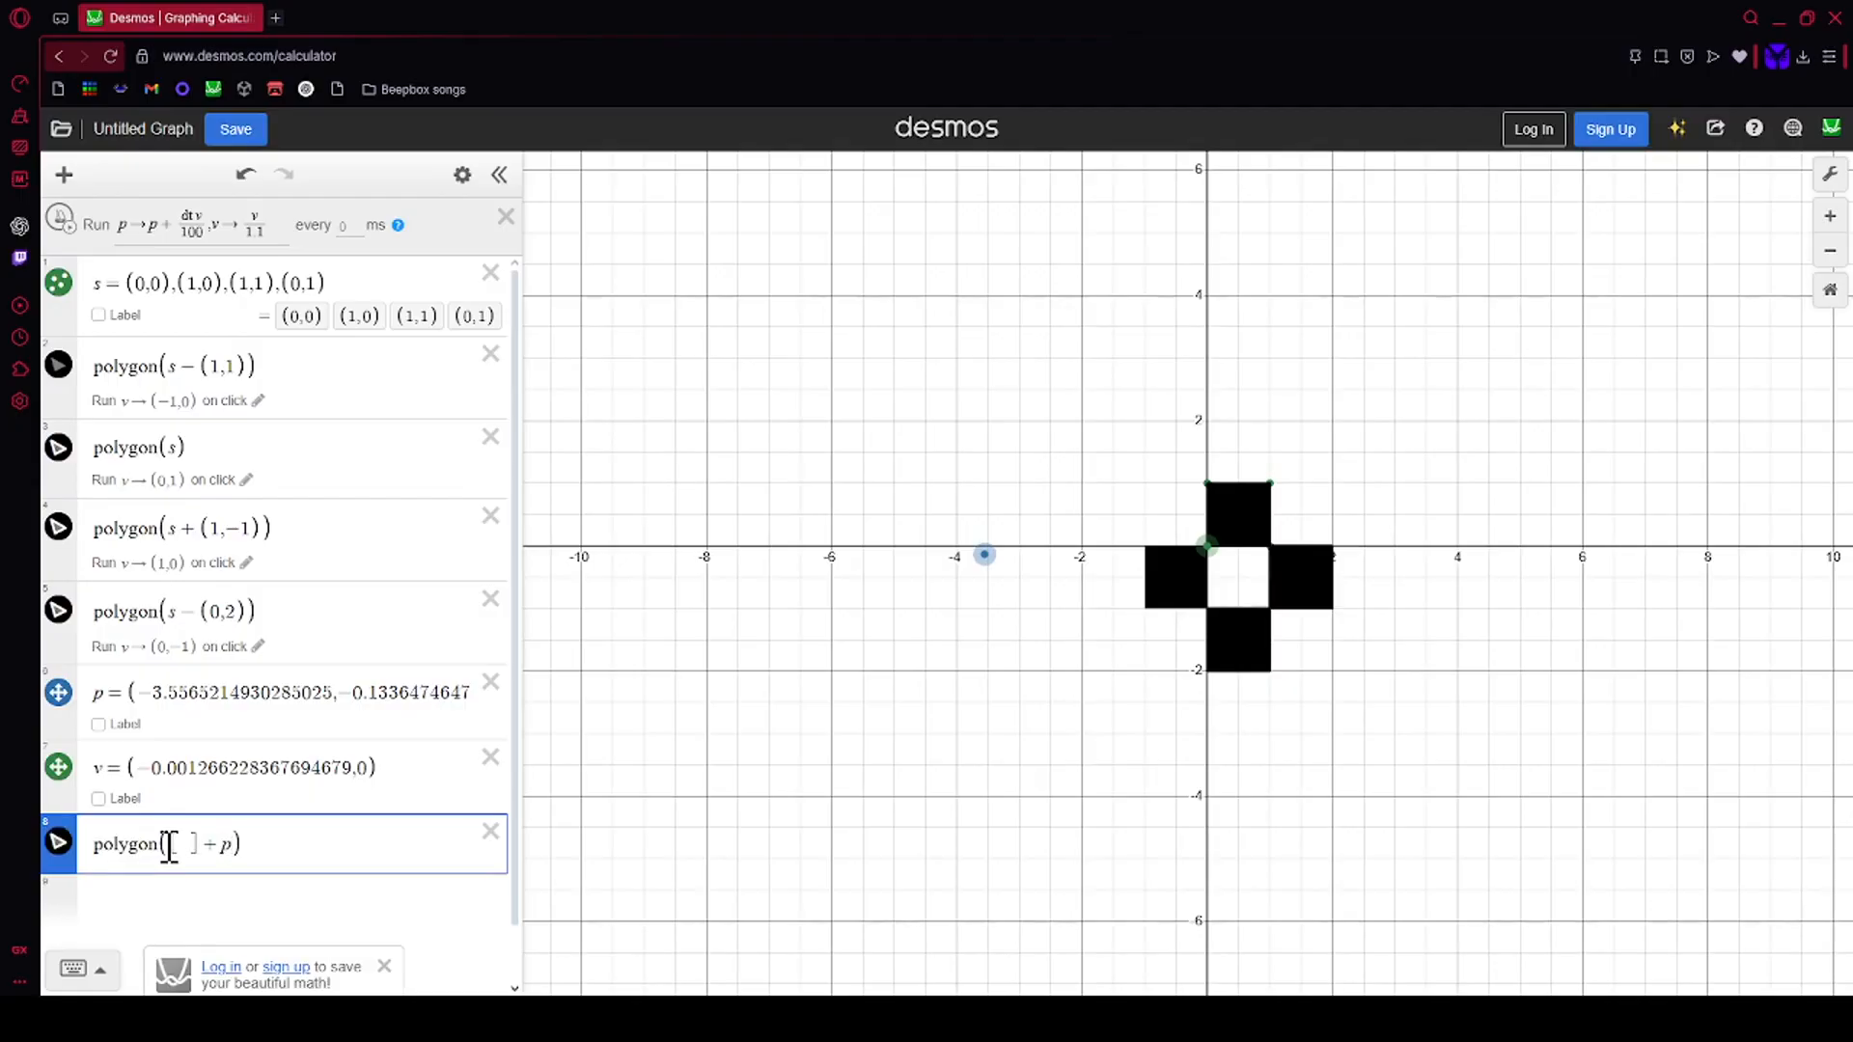
Step: Replace the empty list with s so the new expression reads polygon(s + p)
text(()
key(BackSpace)
text(s)
key(BackSpace)
text(s)
key(BackSpace)
key(BackSpace)
text(s)
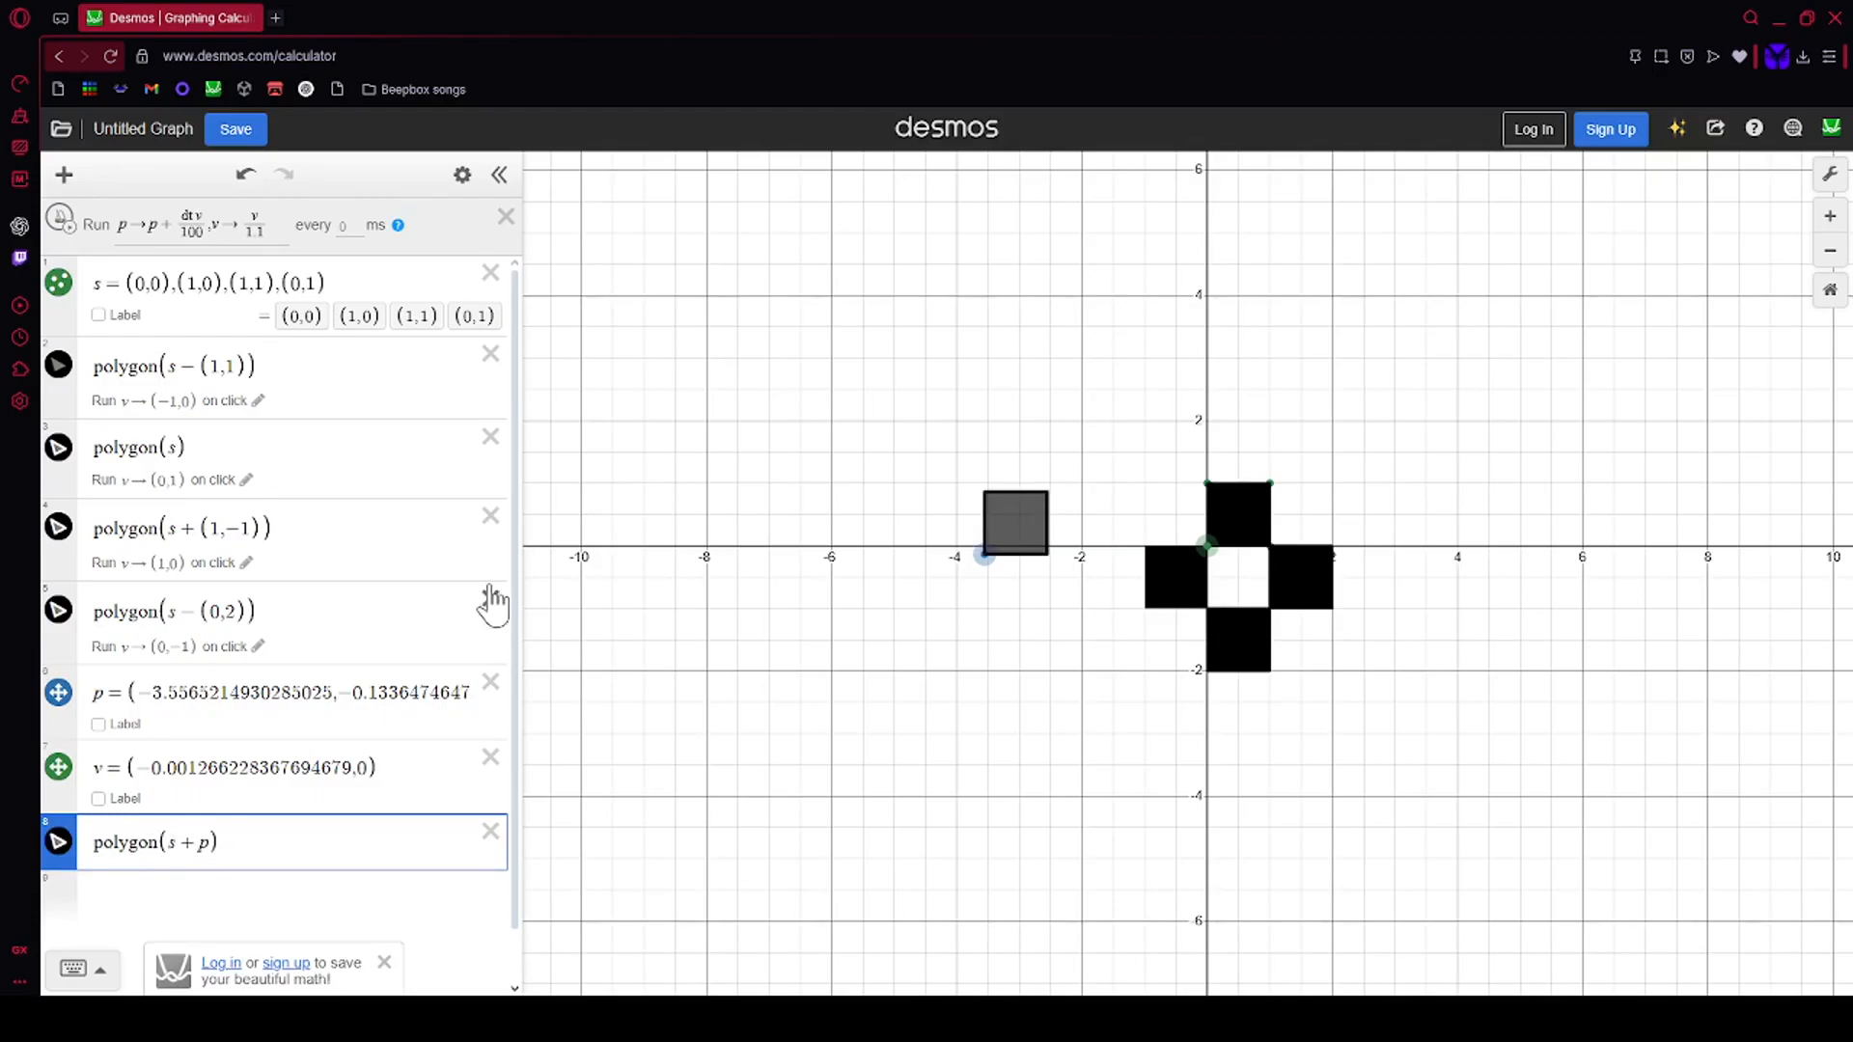
Step: Try a bracketed list in place of s in the new polygon, and restore the expression to polygon(s + p)
key(BackSpace)
text([)
key(Return)
key(Up)
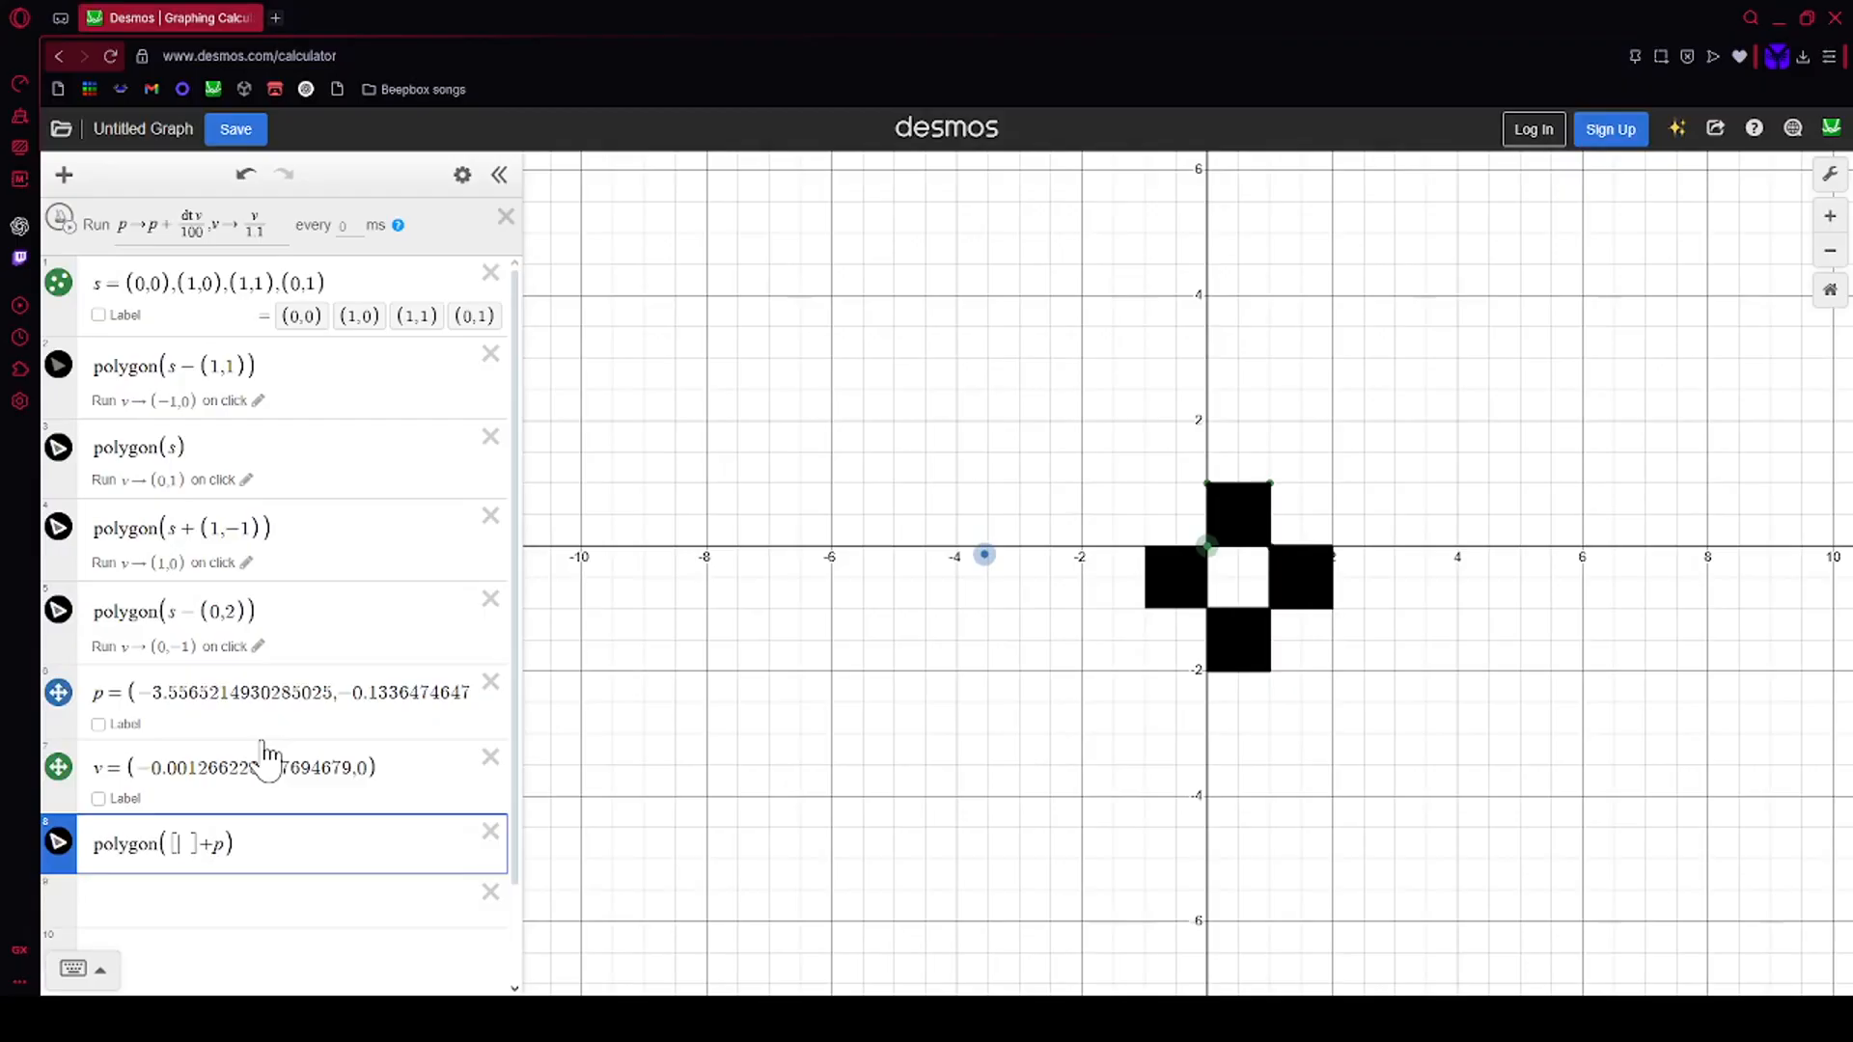
key(BackSpace)
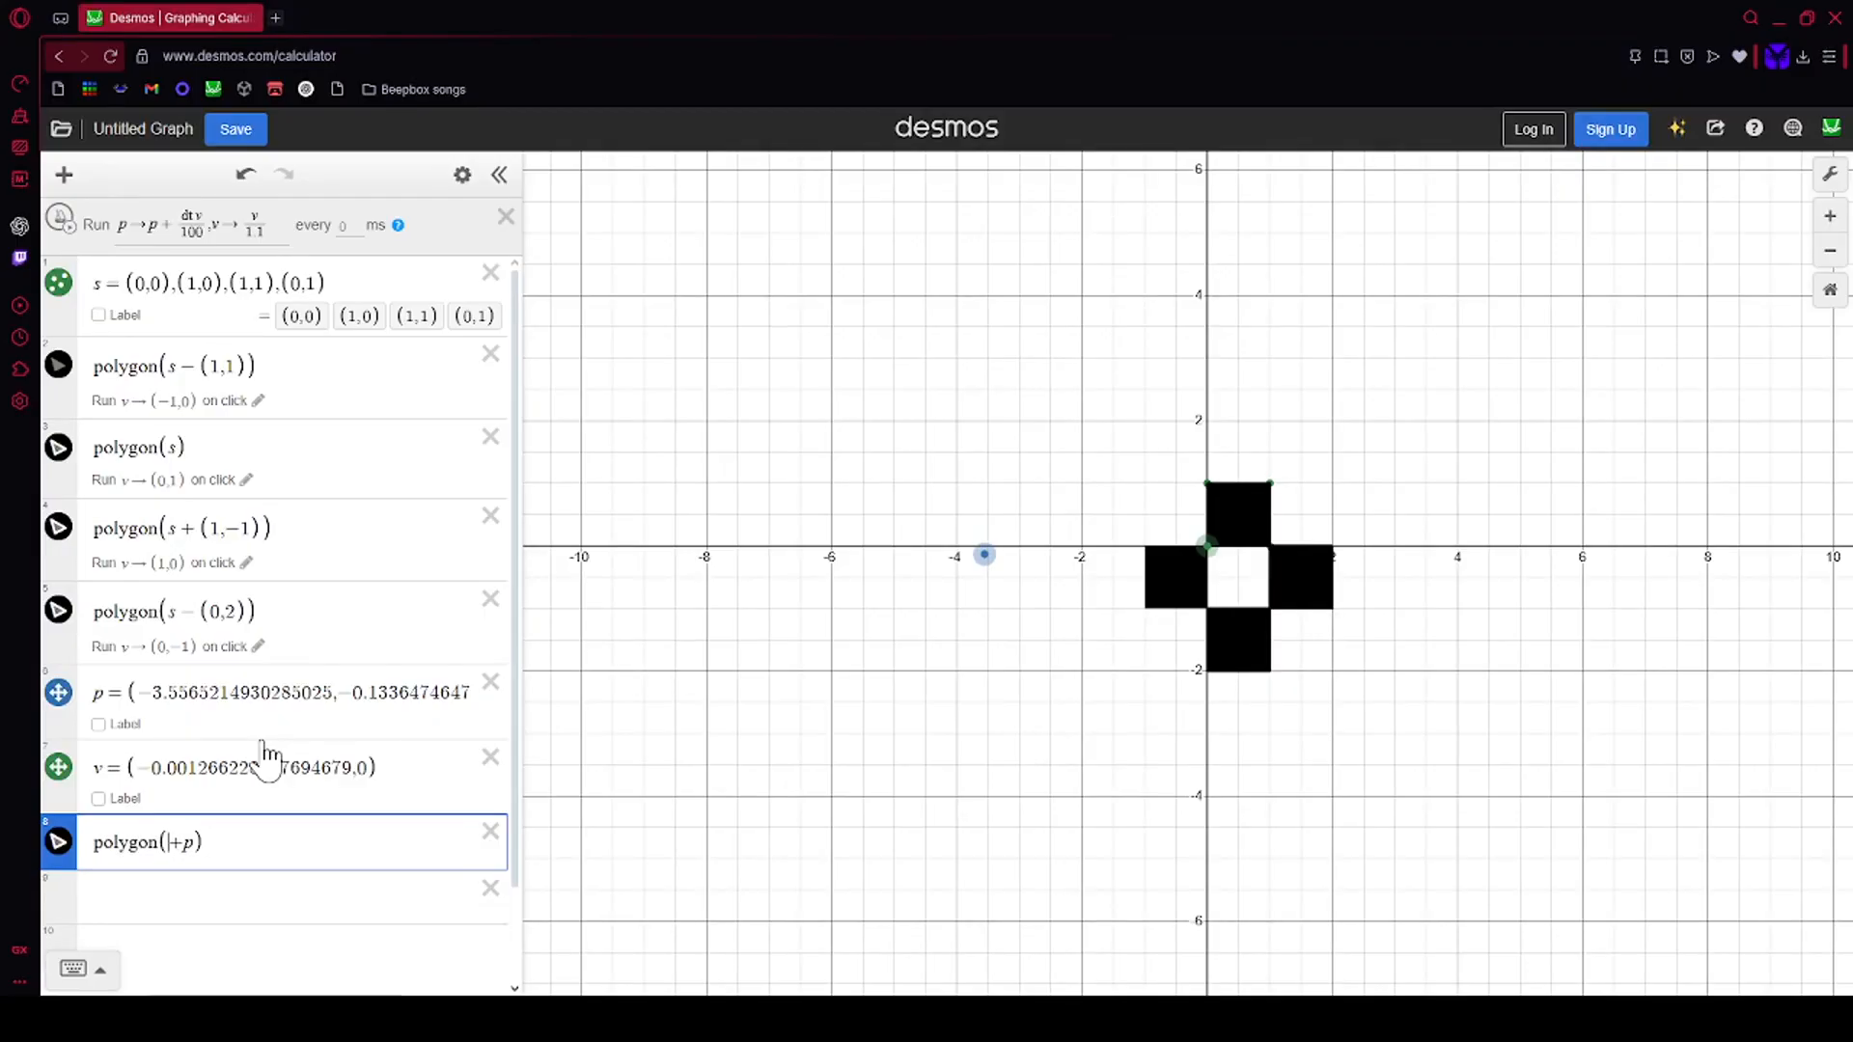
text(s+p)
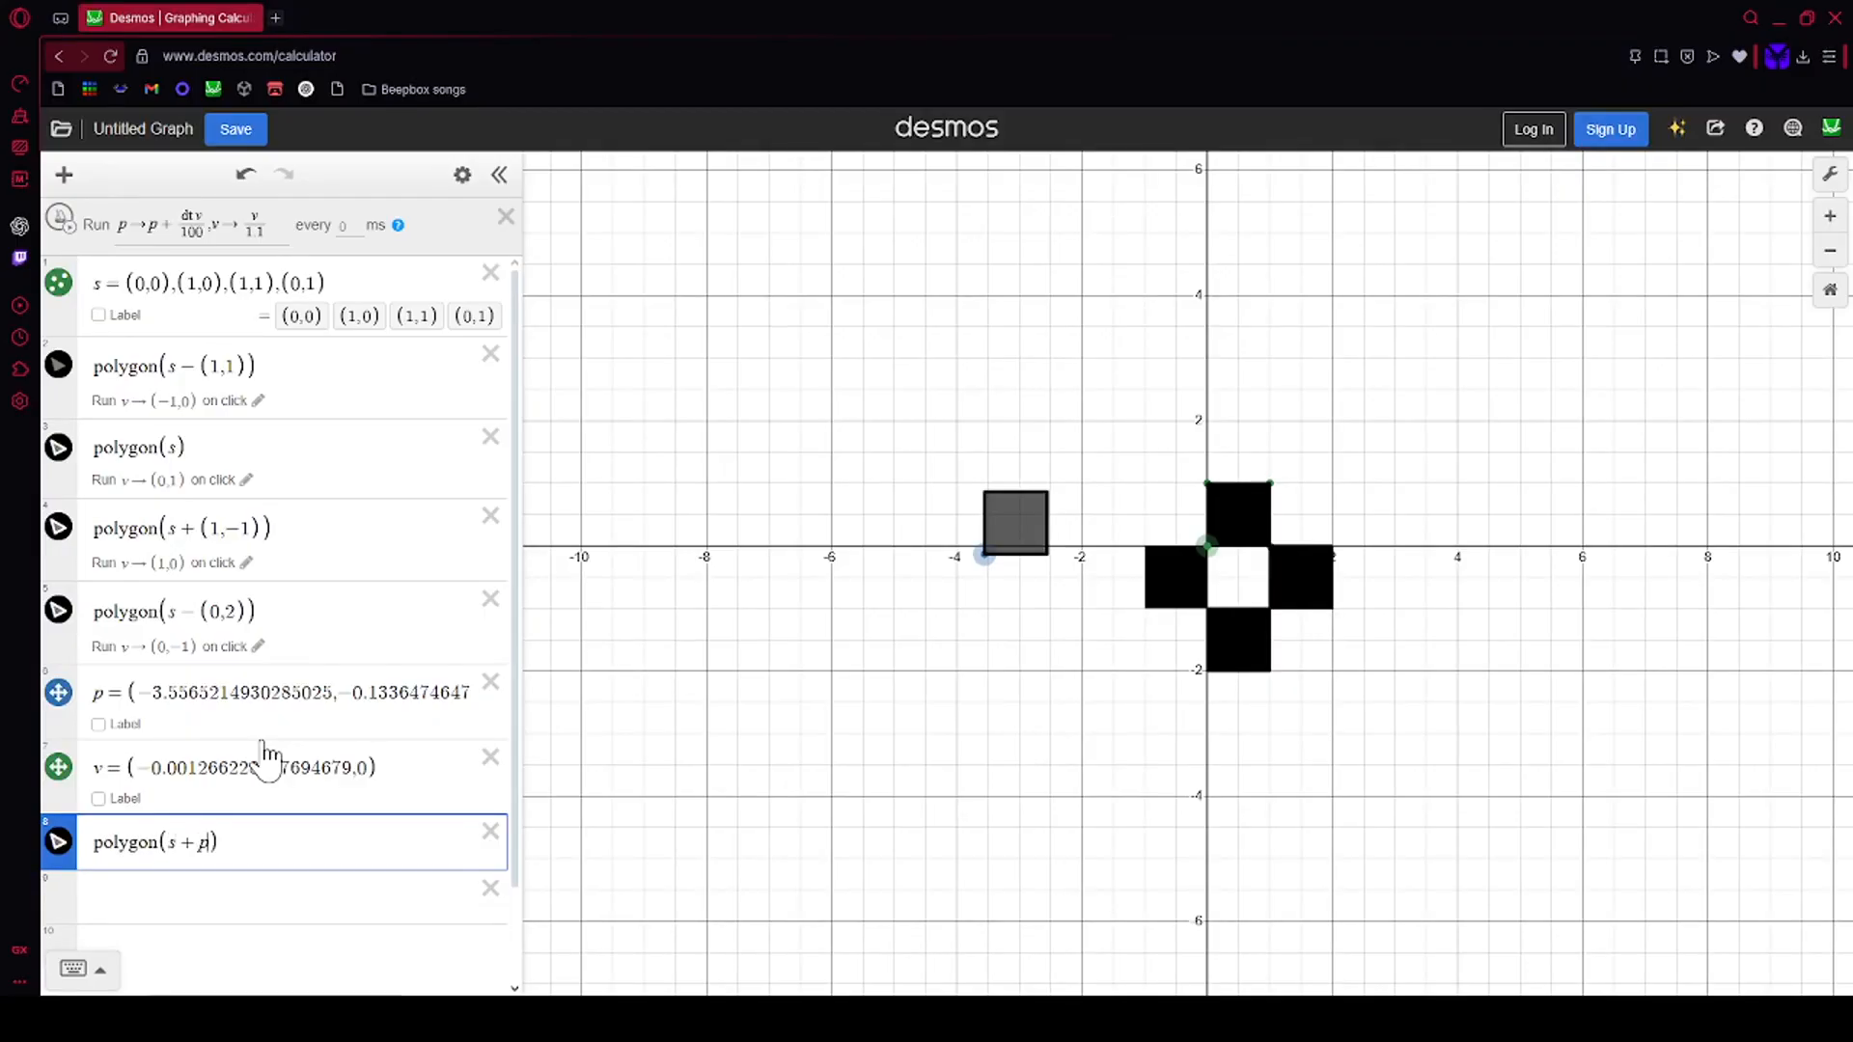
Step: Extend the polygon expression to join two copies of the offset list, polygon(join(s + p, s + p))
text(,s+)
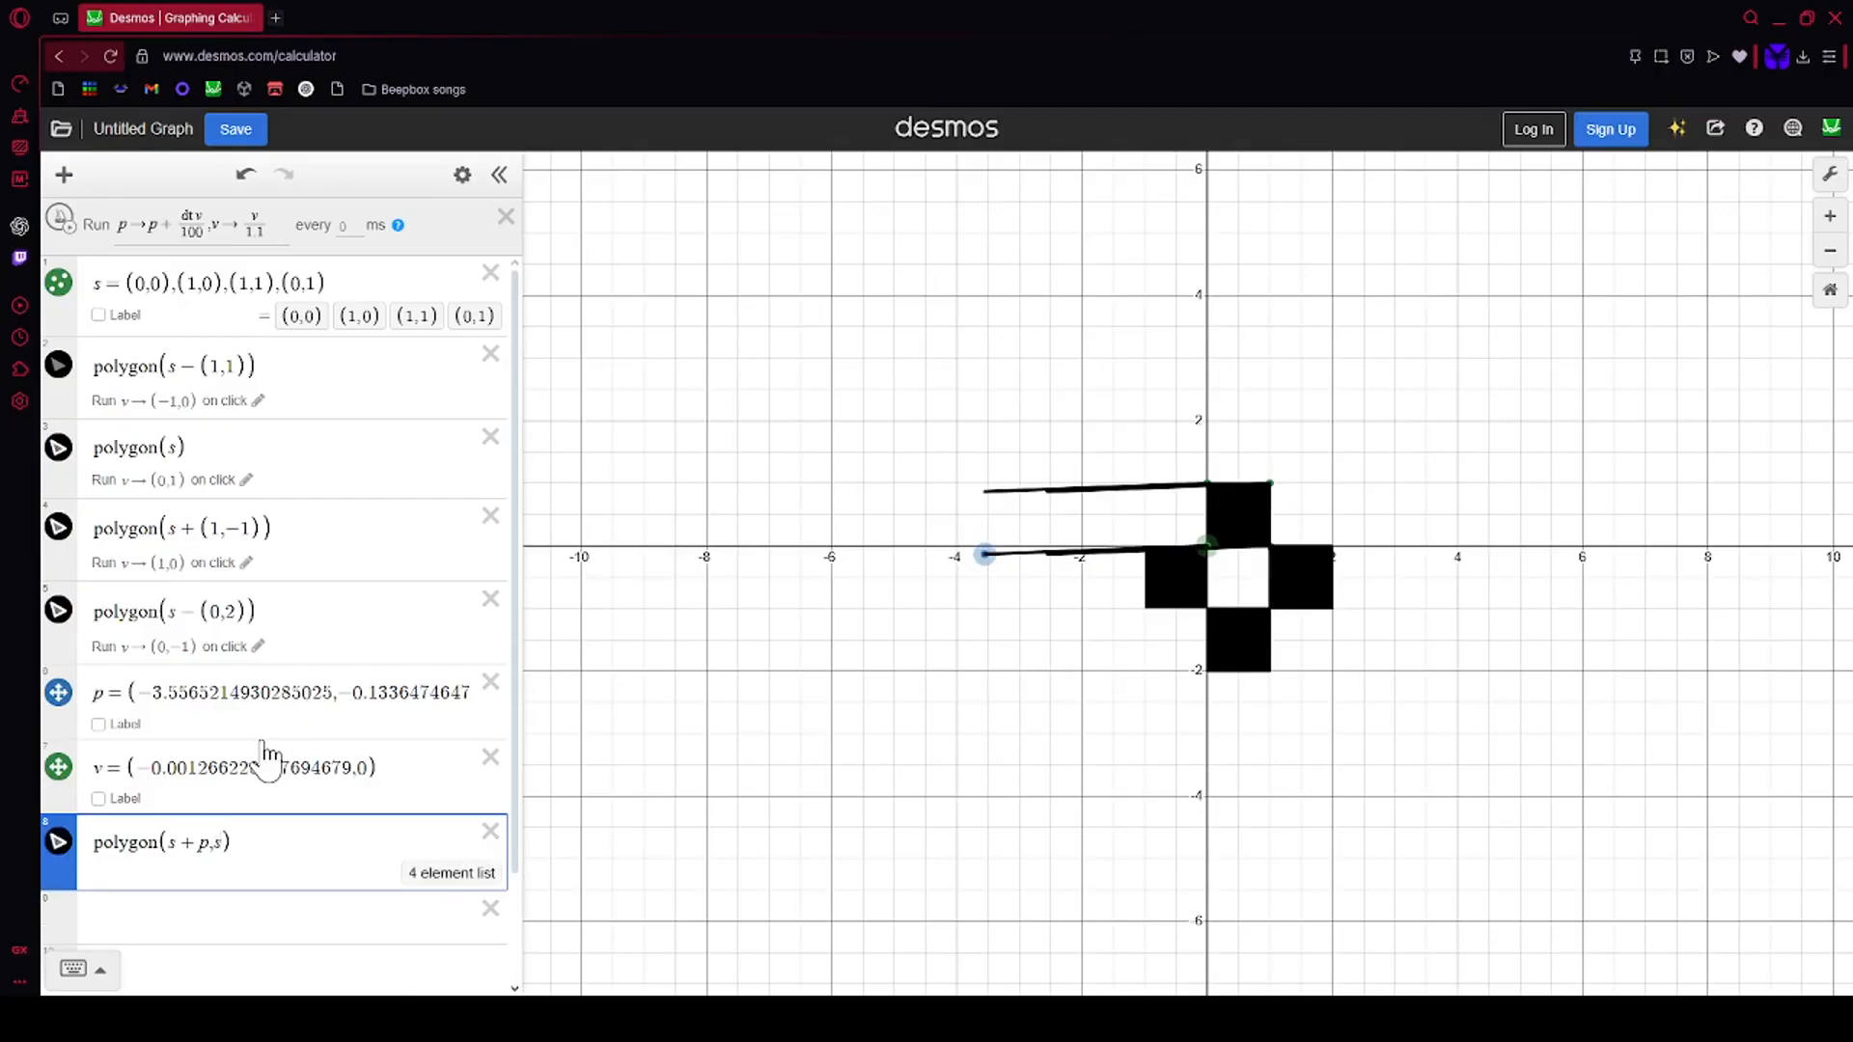
text(p)
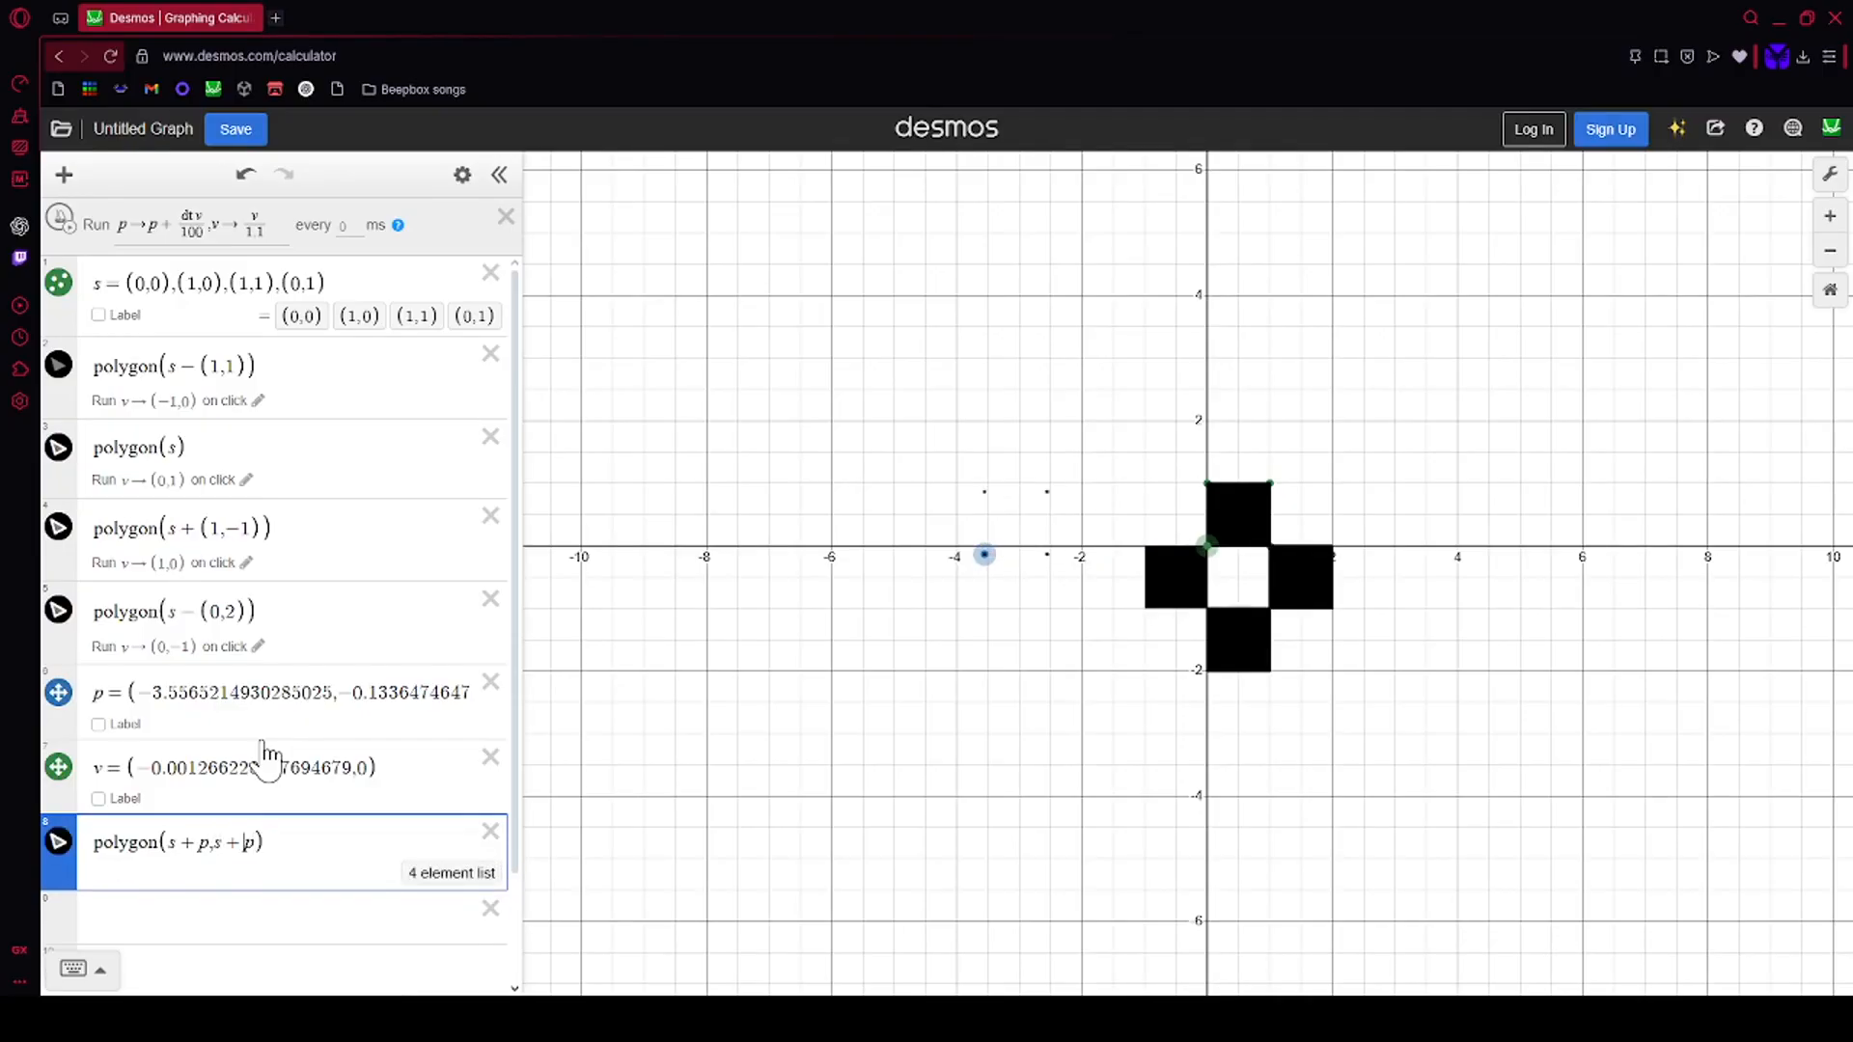
key(Home)
text(join()
key(Return)
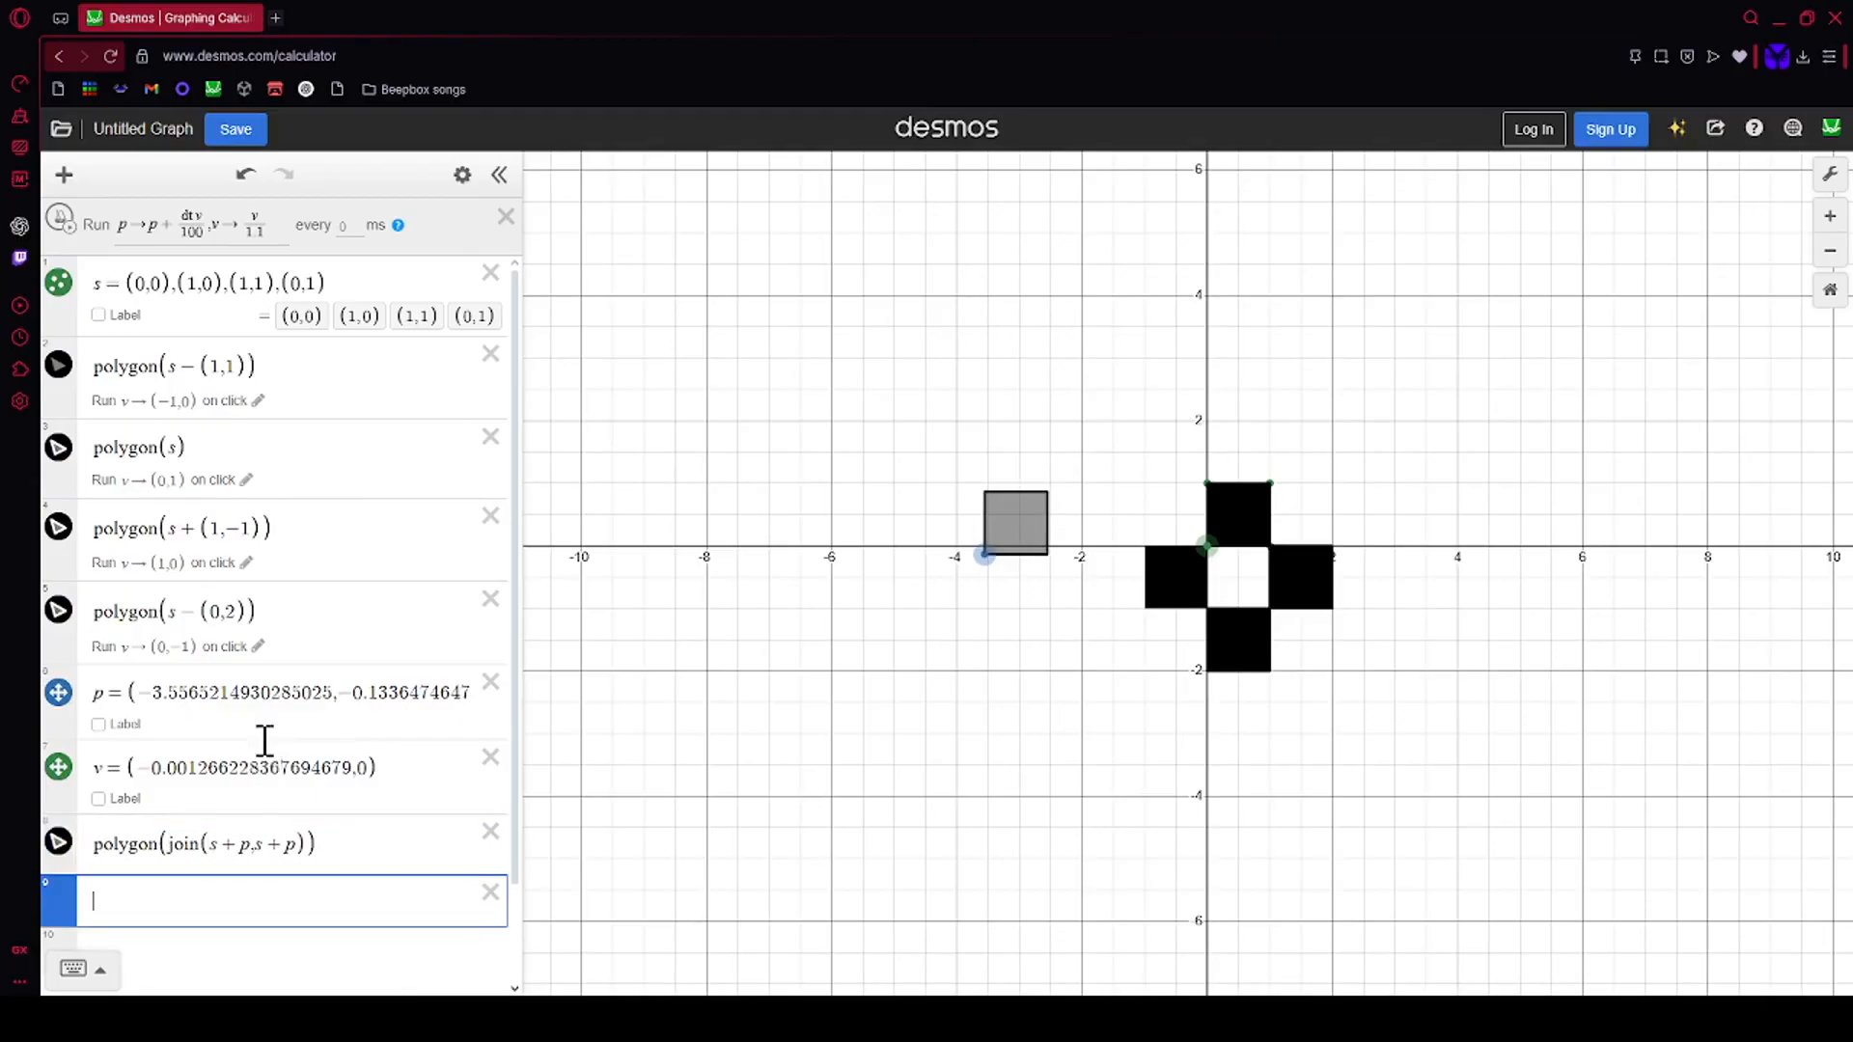
Step: Offset the second list inside the join by (0,1), so it reads s + p + (0,1)
click(254, 809)
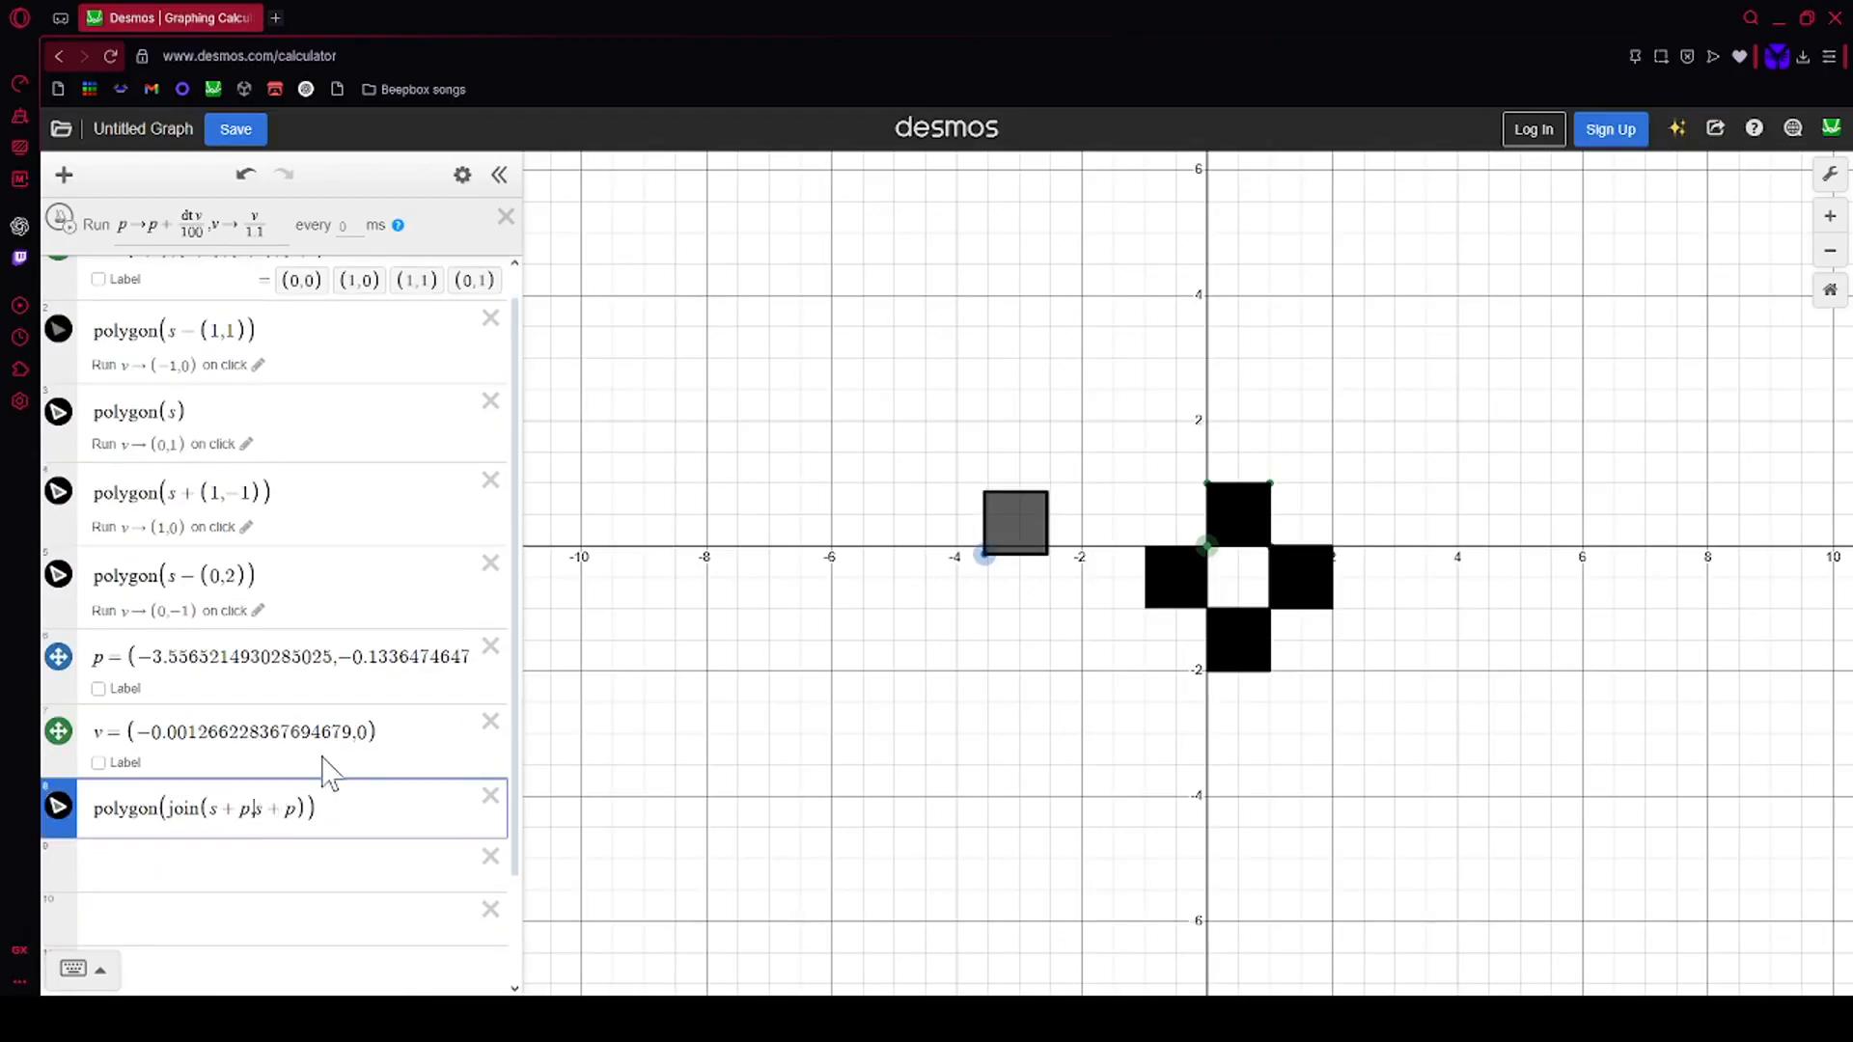
text(+()
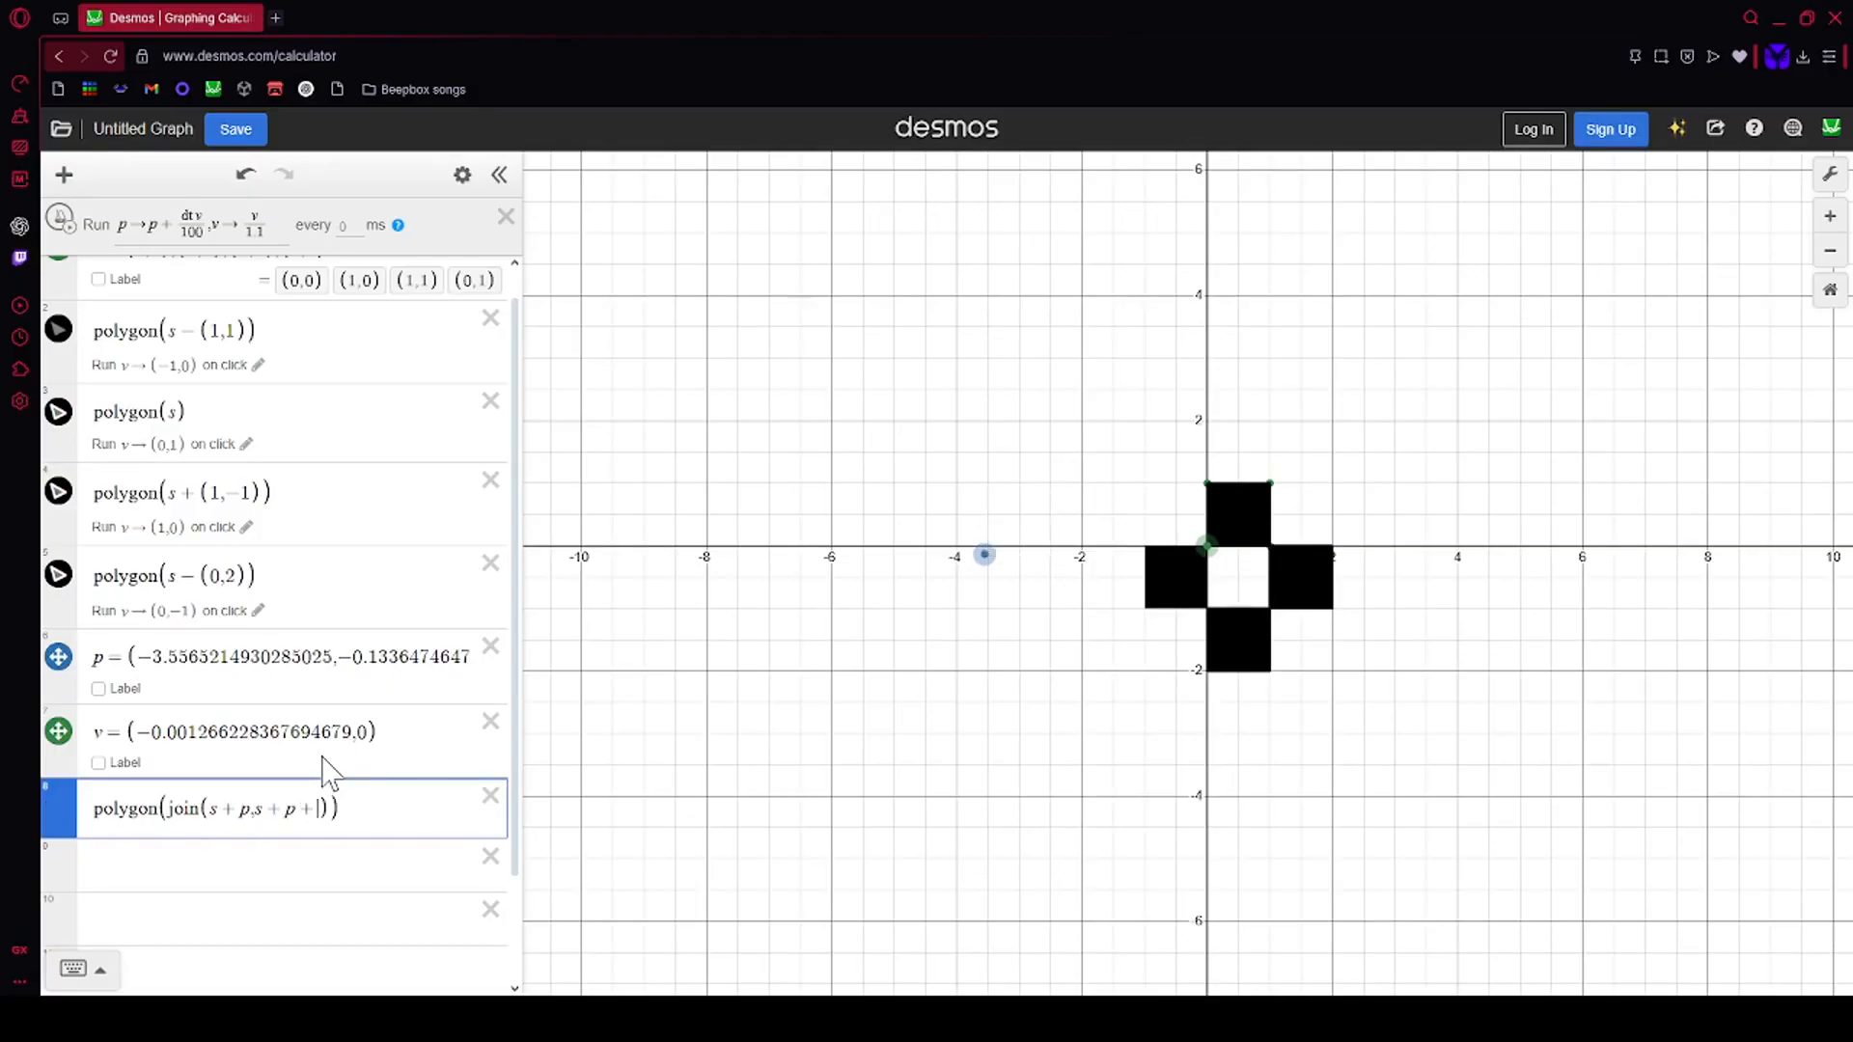
text(0,1)
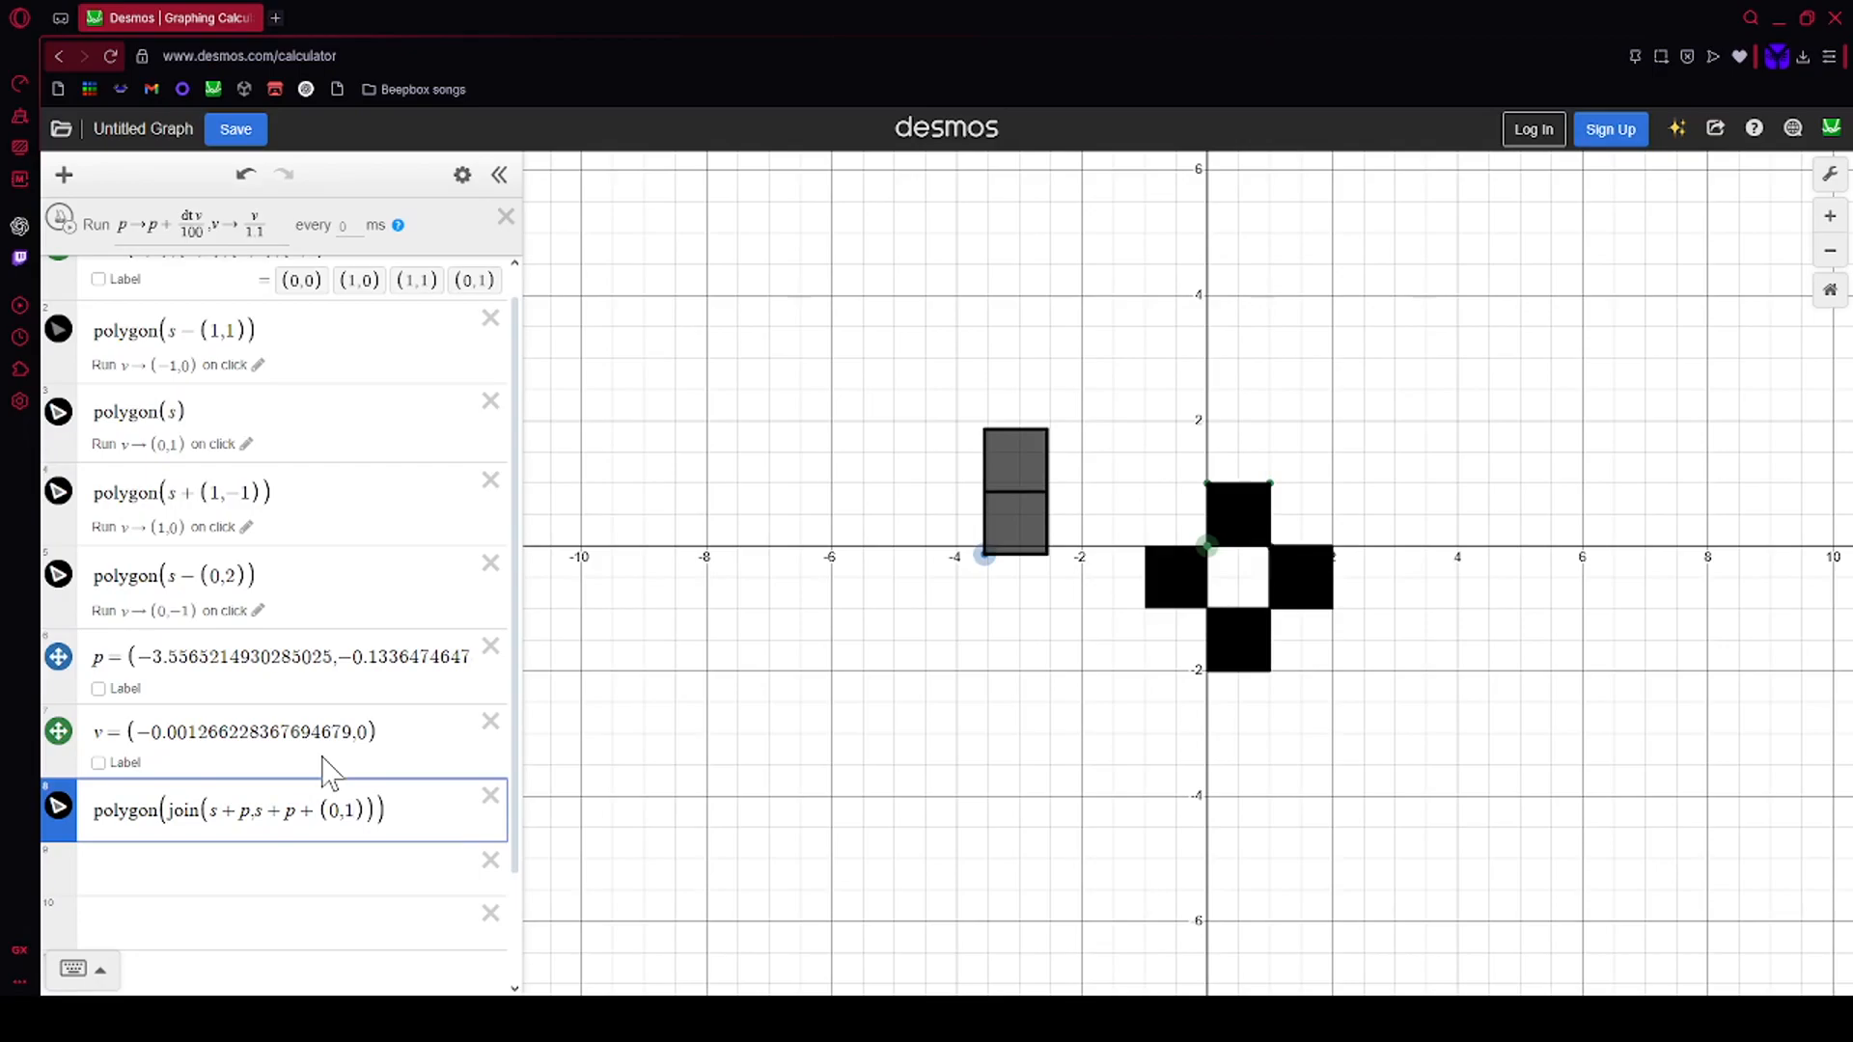
Step: Subtract (0.5,0) from the whole join inside the polygon expression
click(243, 813)
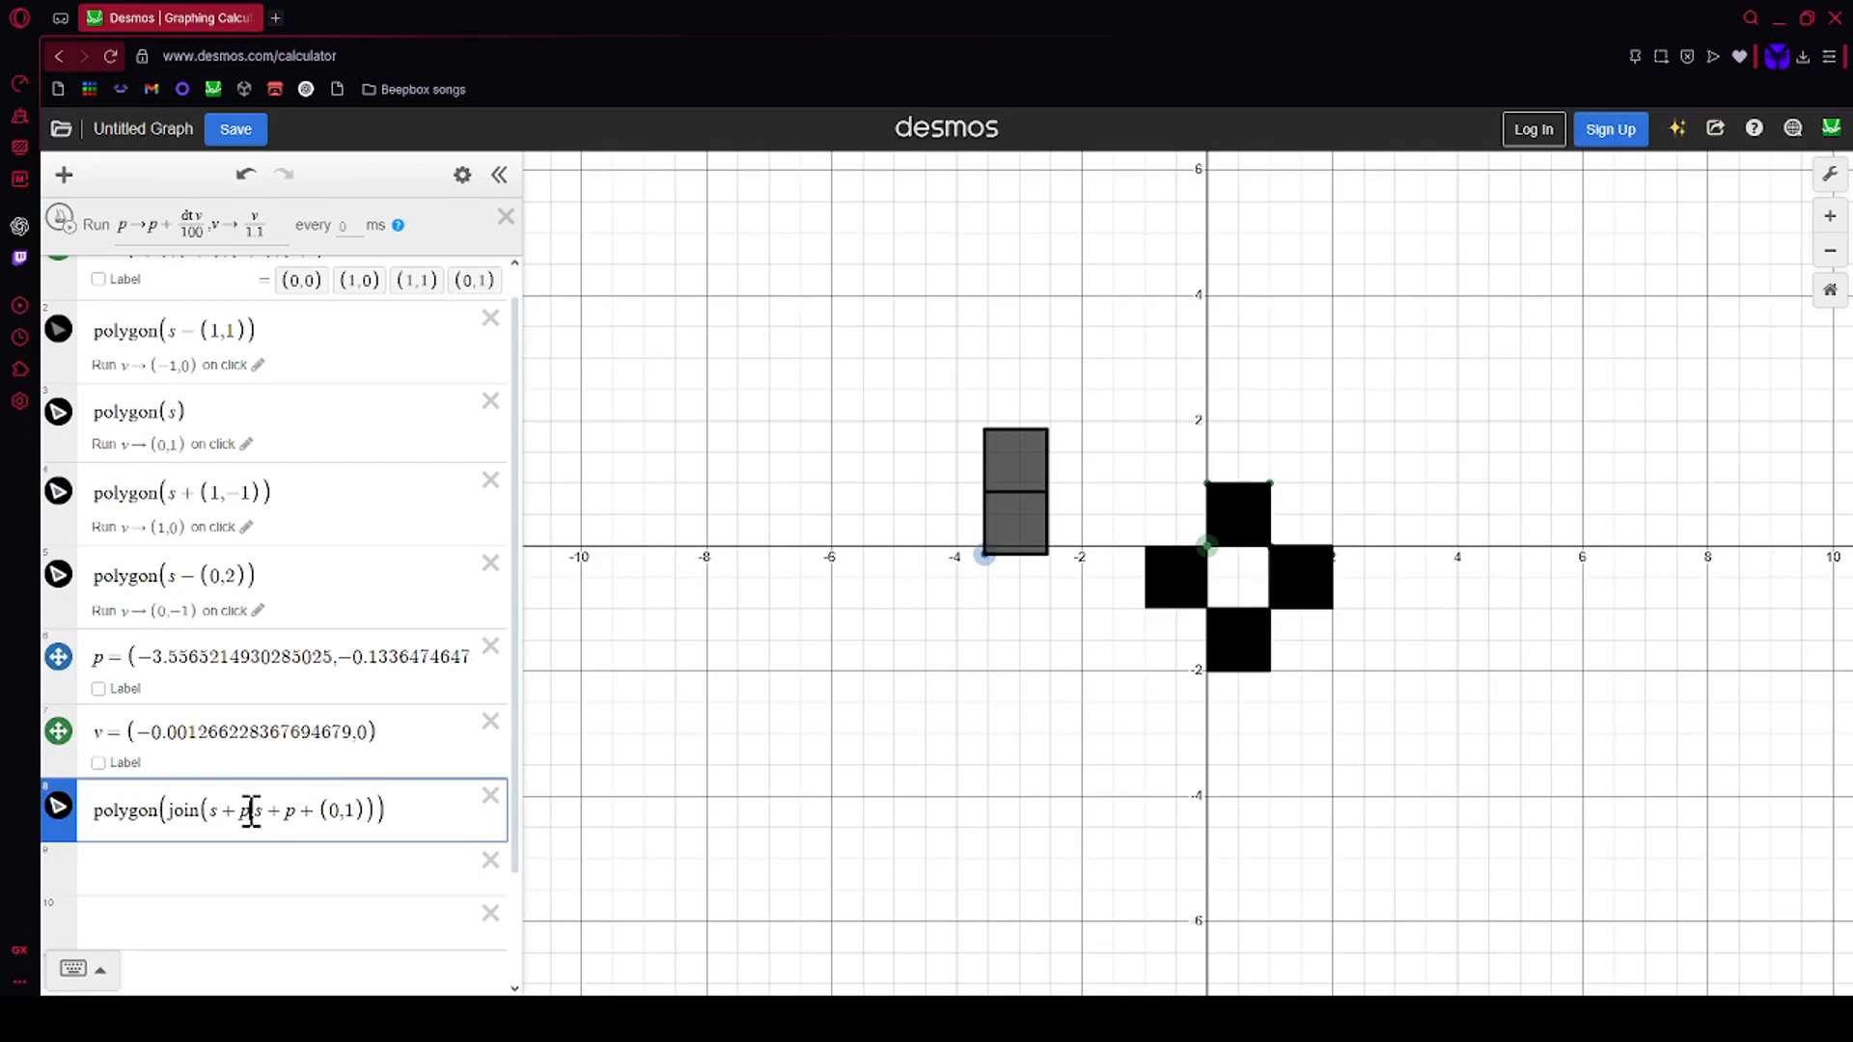
click(378, 812)
text(-)
text(())
text(0.5)
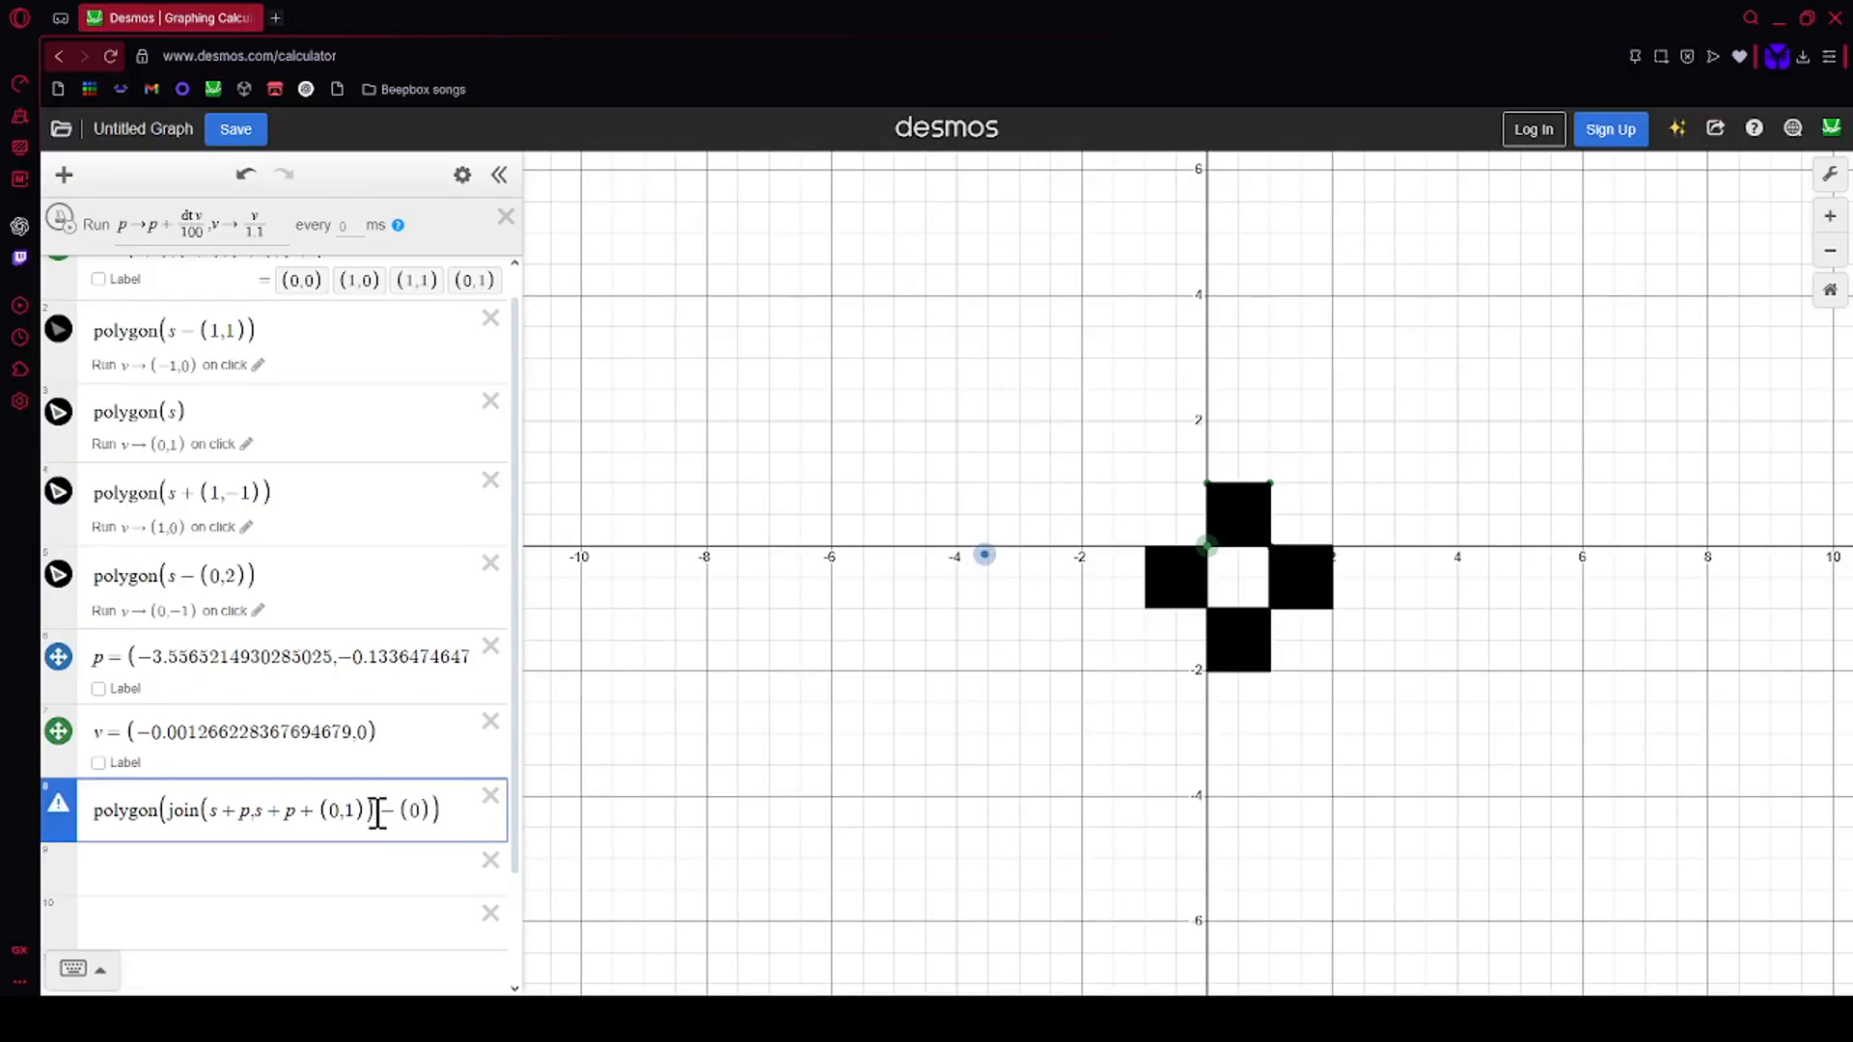
text(,0)
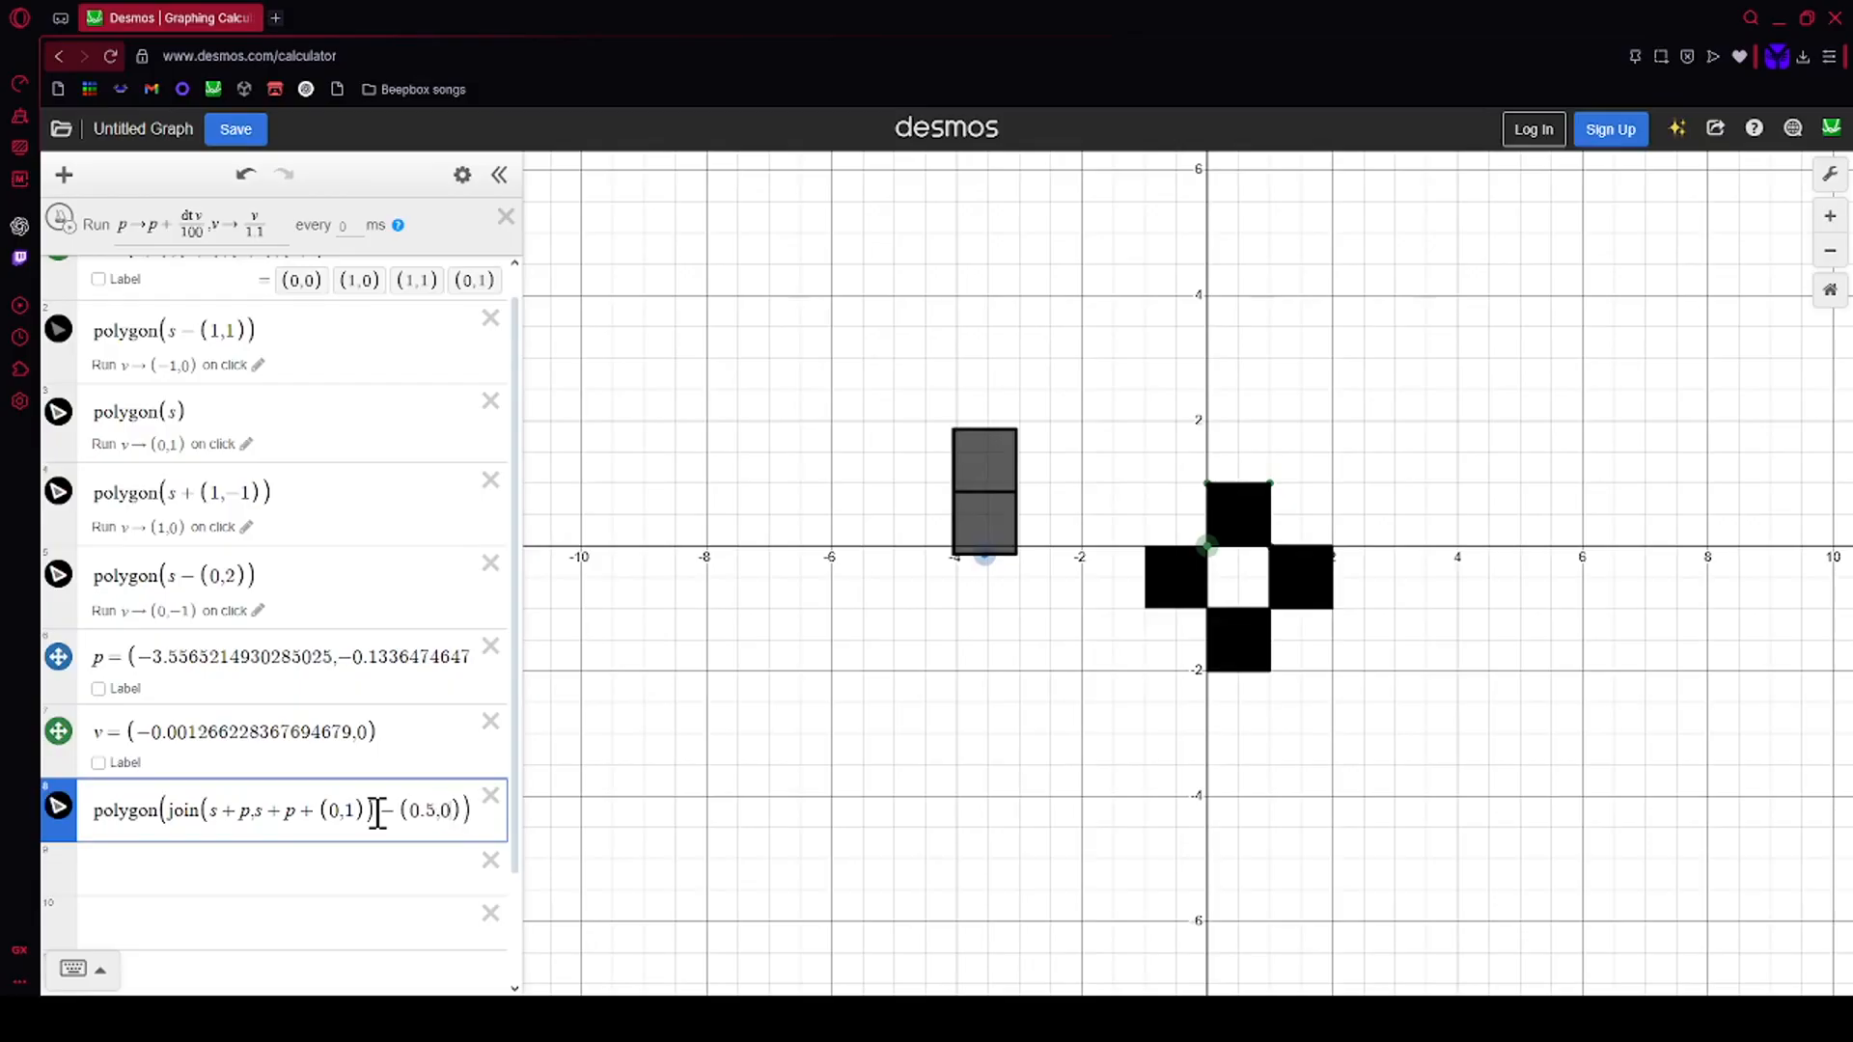
key(BackSpace)
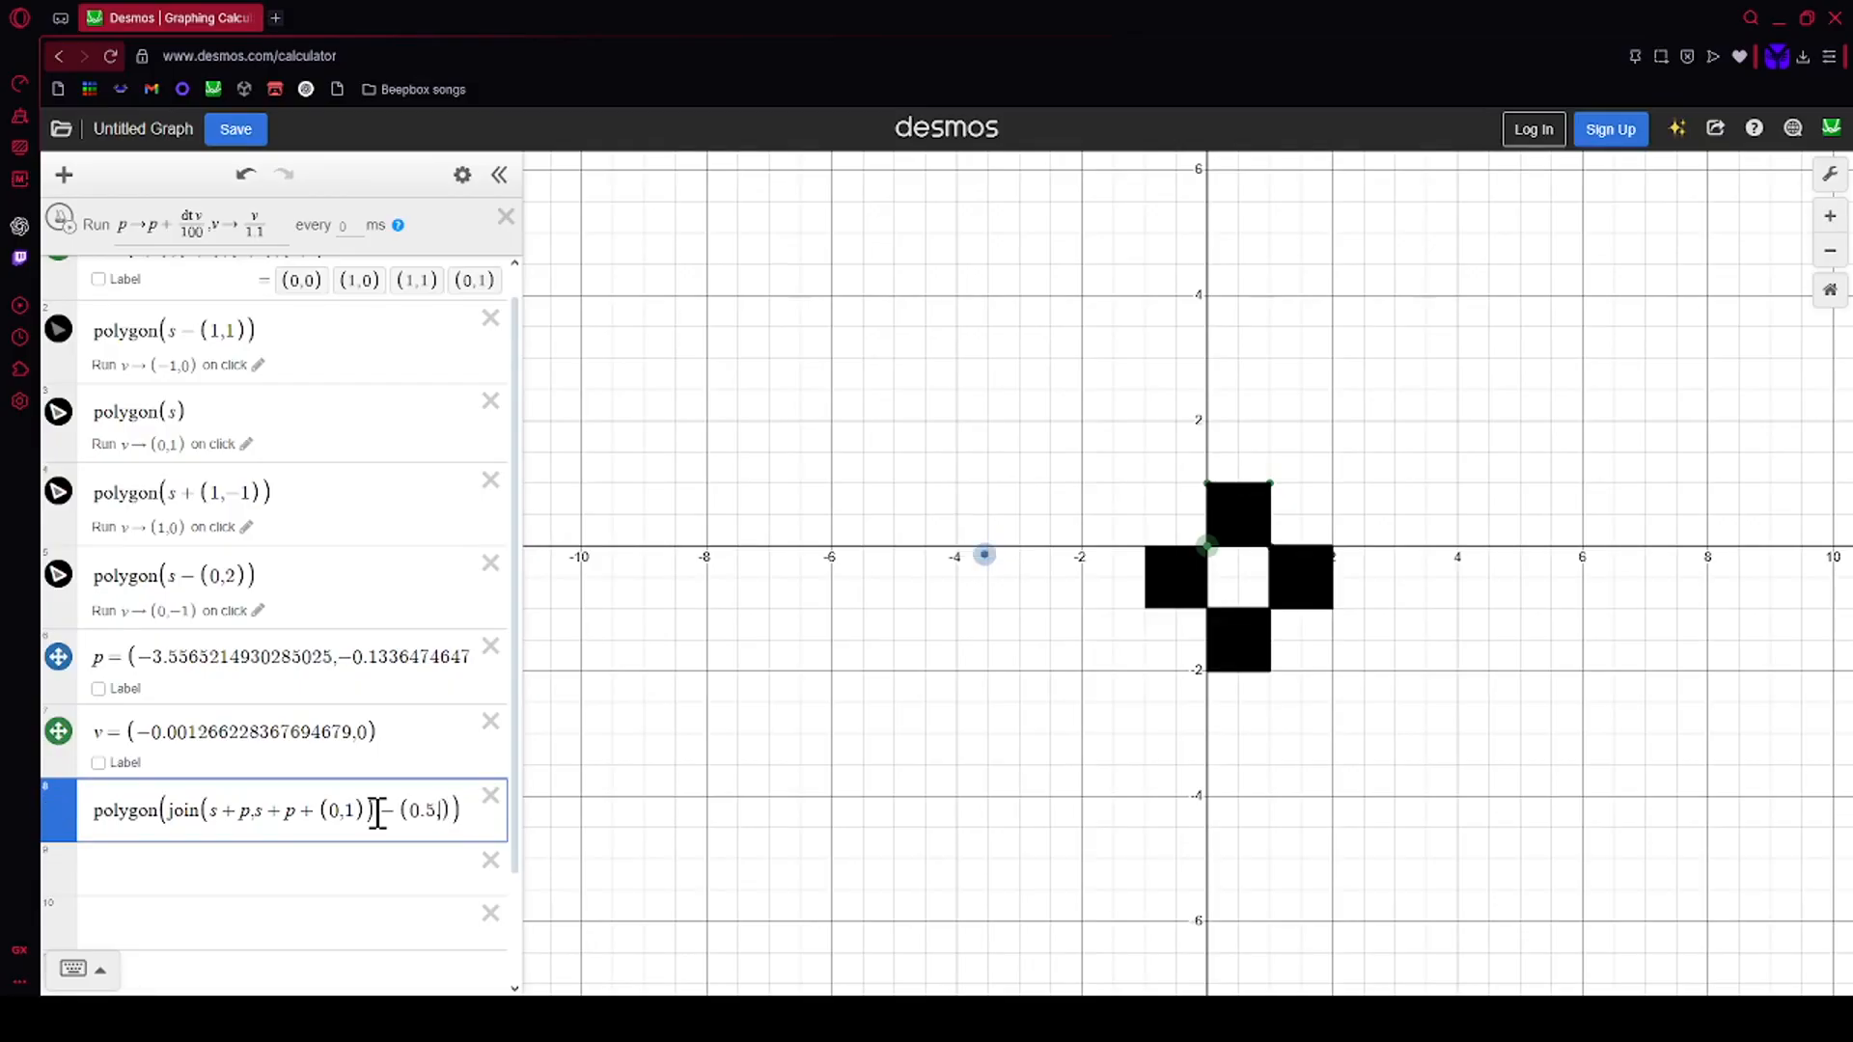
text(1)
key(BackSpace)
text(0)
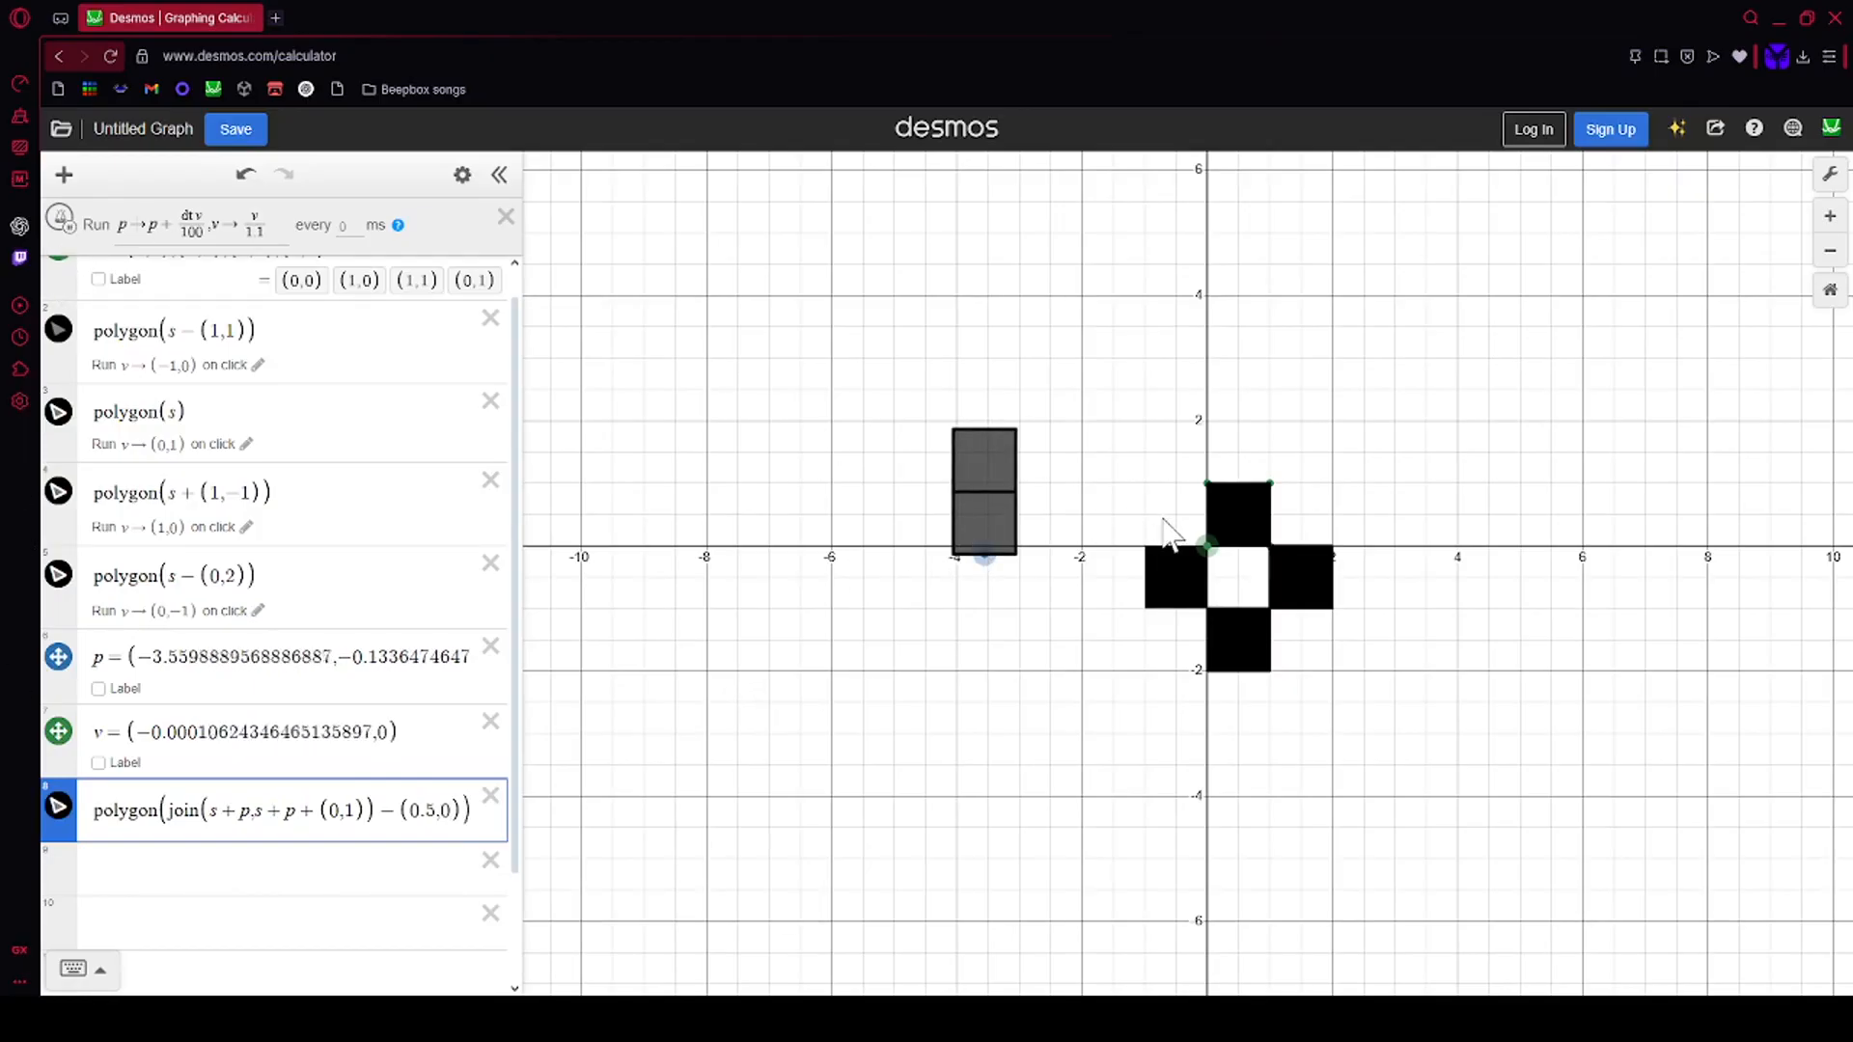
Step: Test the moving two-square shape with the up, down, left and right square buttons on the graph
click(1230, 518)
click(1241, 640)
click(1175, 575)
click(1229, 537)
click(1290, 579)
click(1293, 591)
click(1236, 648)
click(1164, 590)
click(1232, 519)
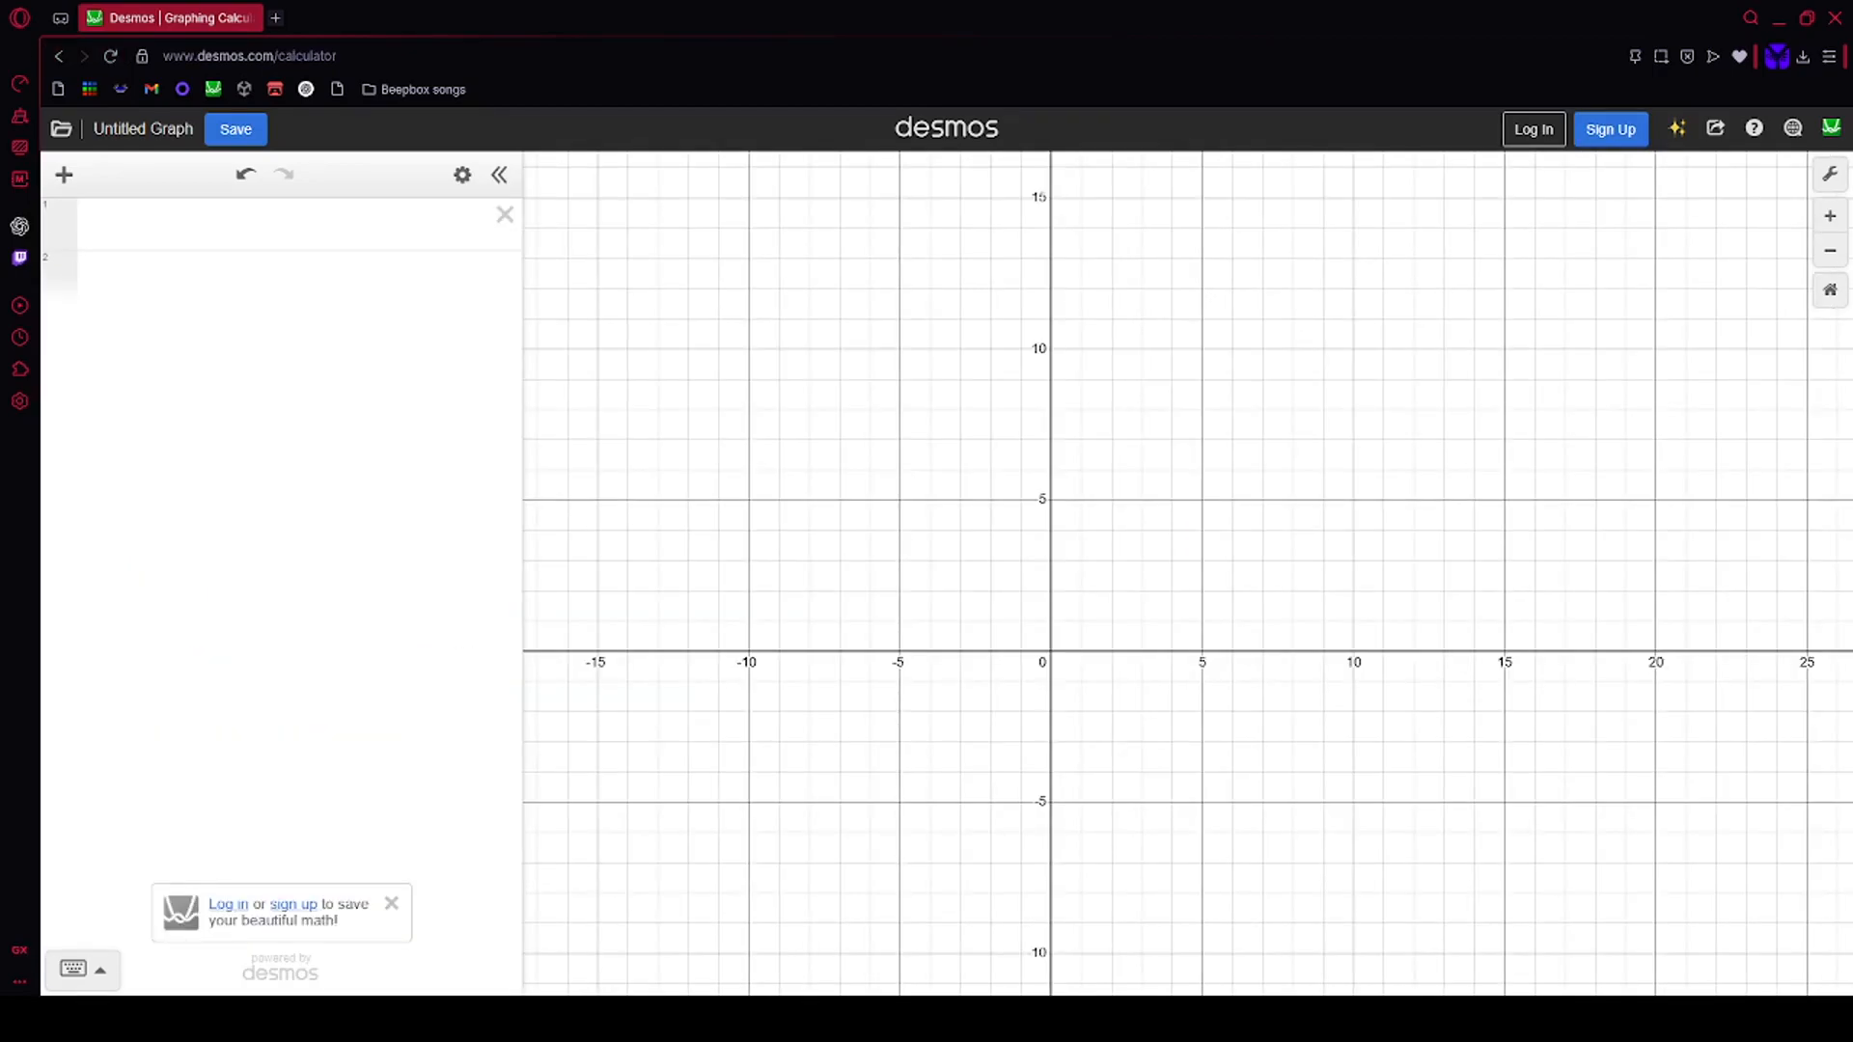
Step: Define N = 30 in the first row of the blank graph with slider limits of 1 and 100
click(314, 219)
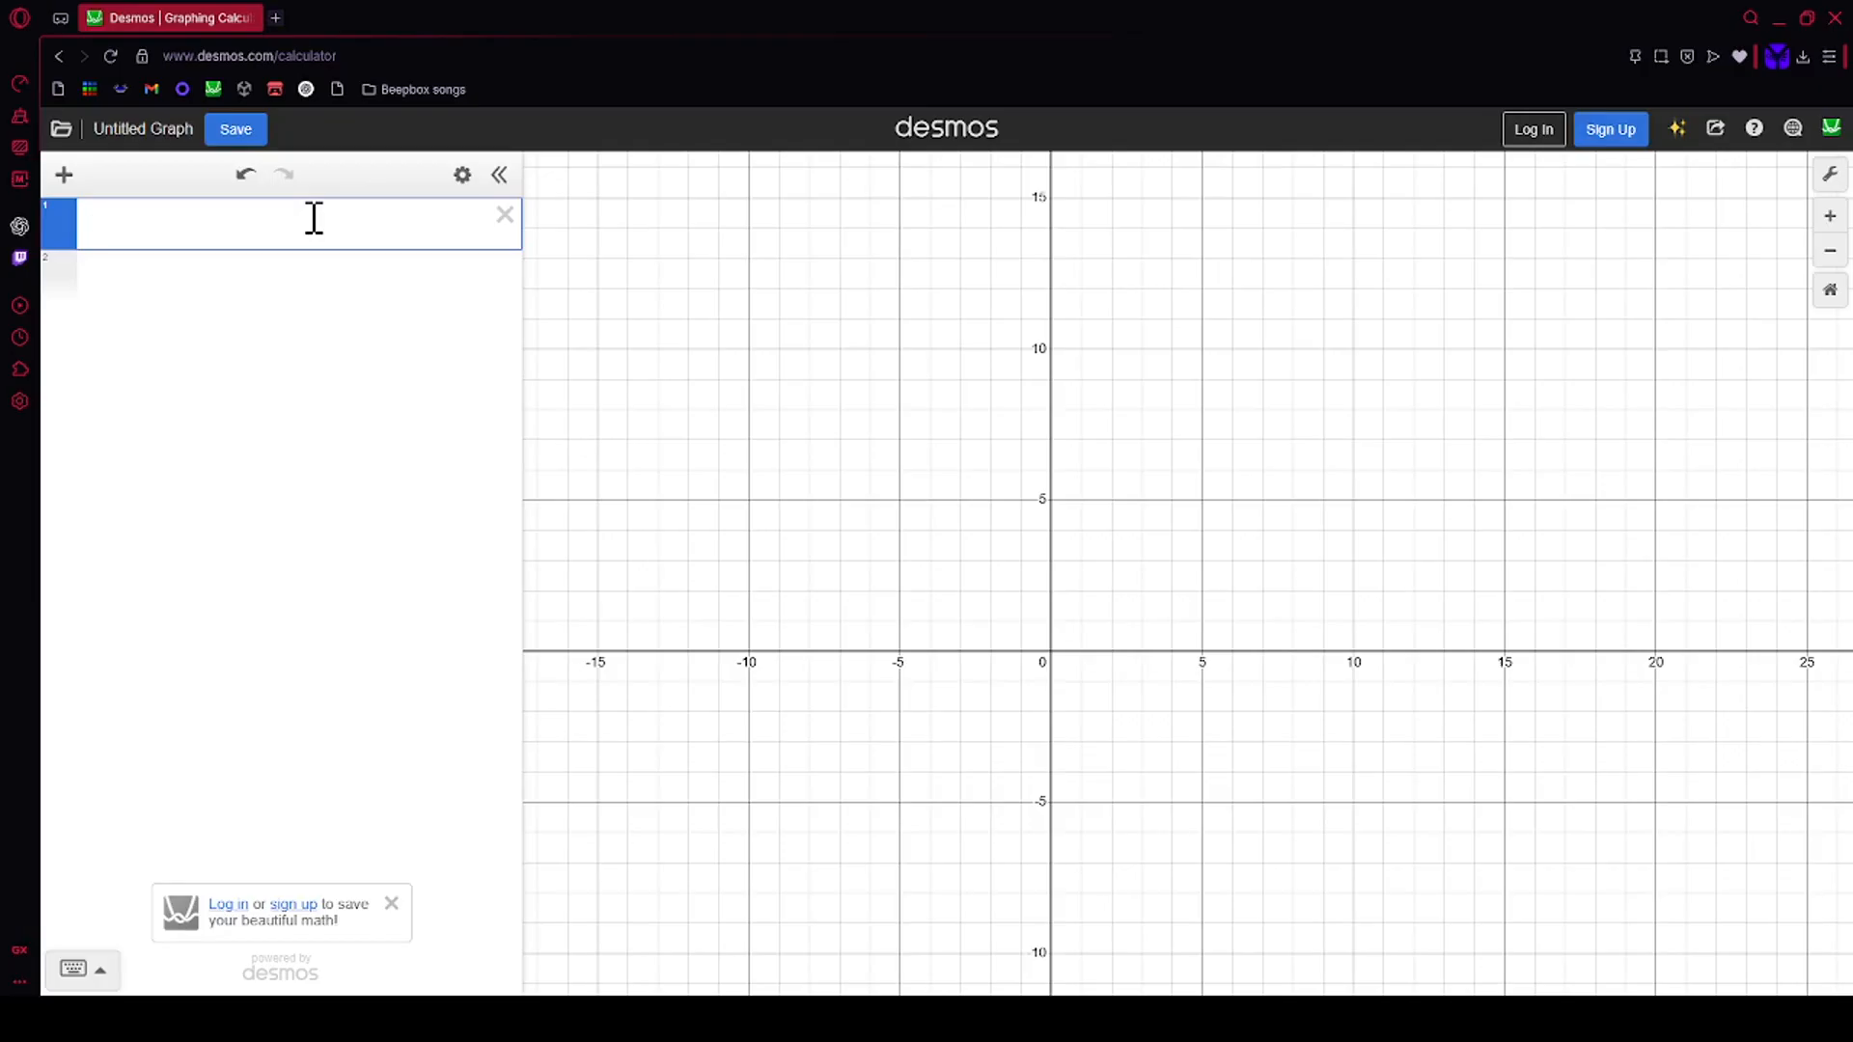
text(M)
text(=)
text(30)
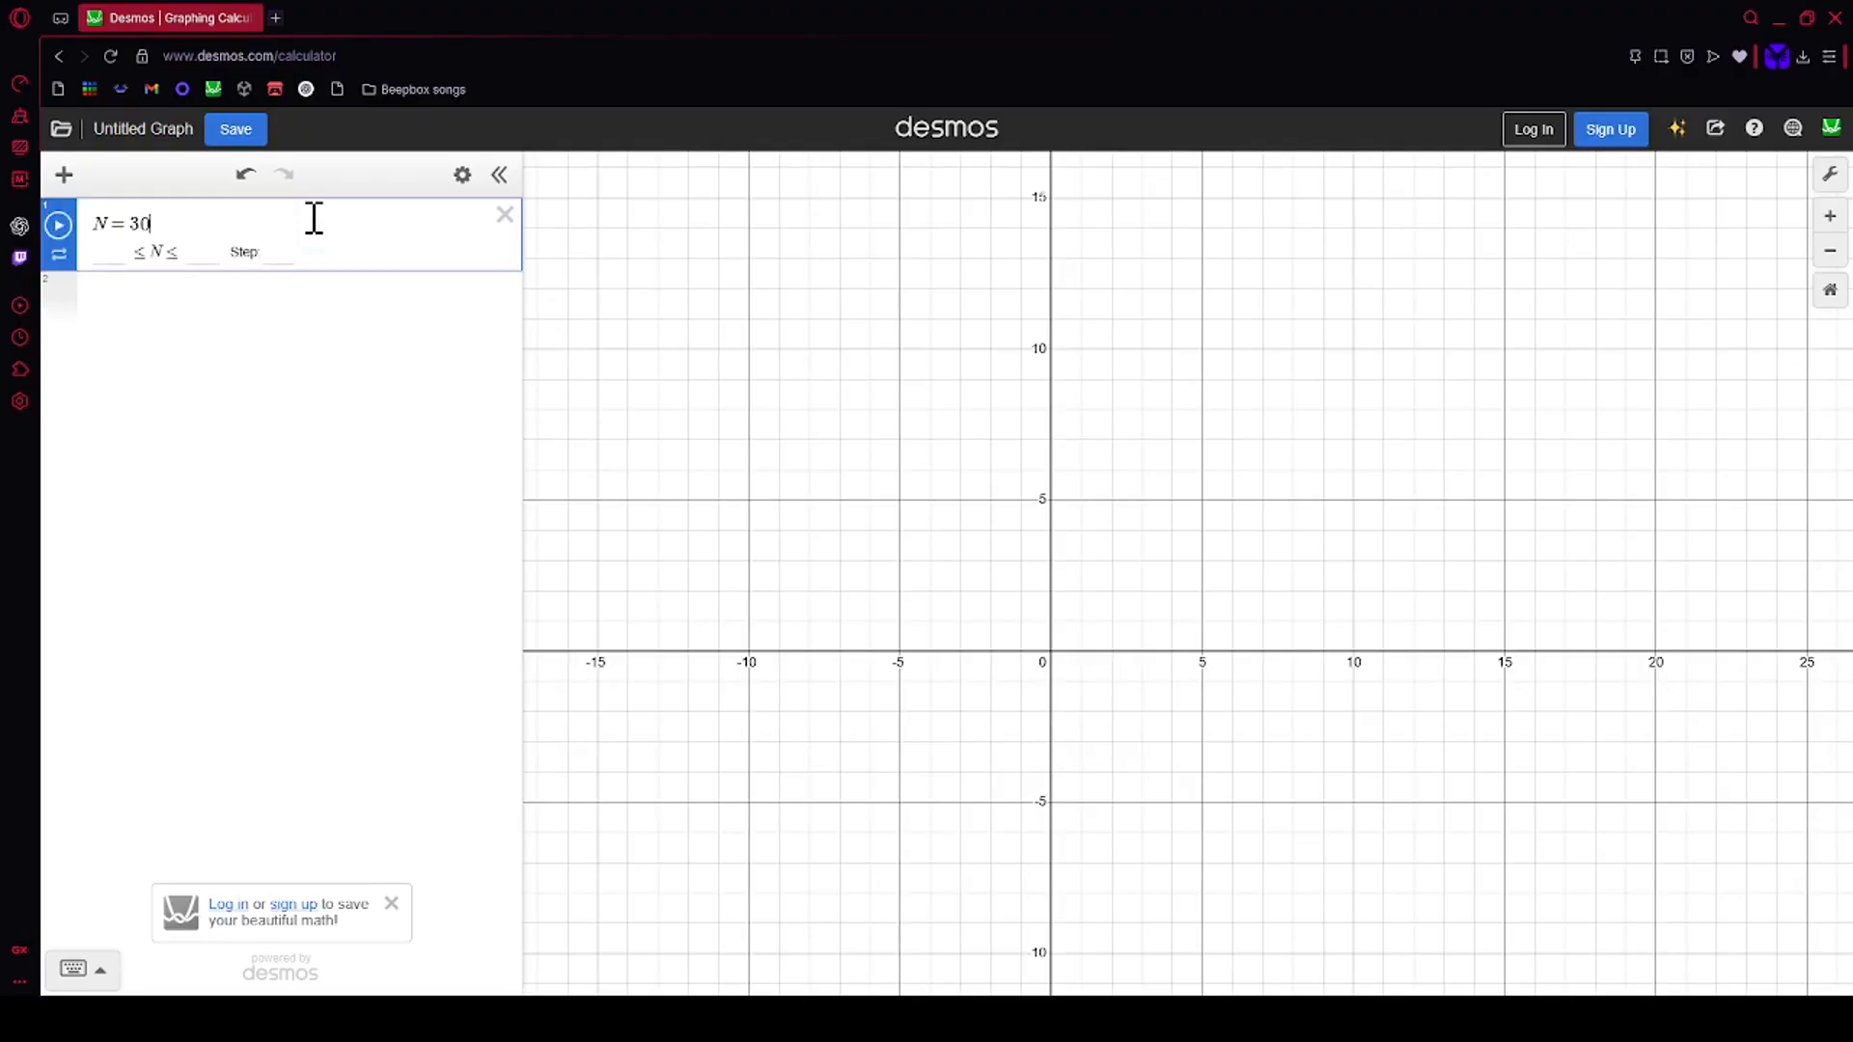
click(113, 257)
text(1)
click(227, 252)
click(208, 224)
click(198, 255)
text(100)
click(122, 296)
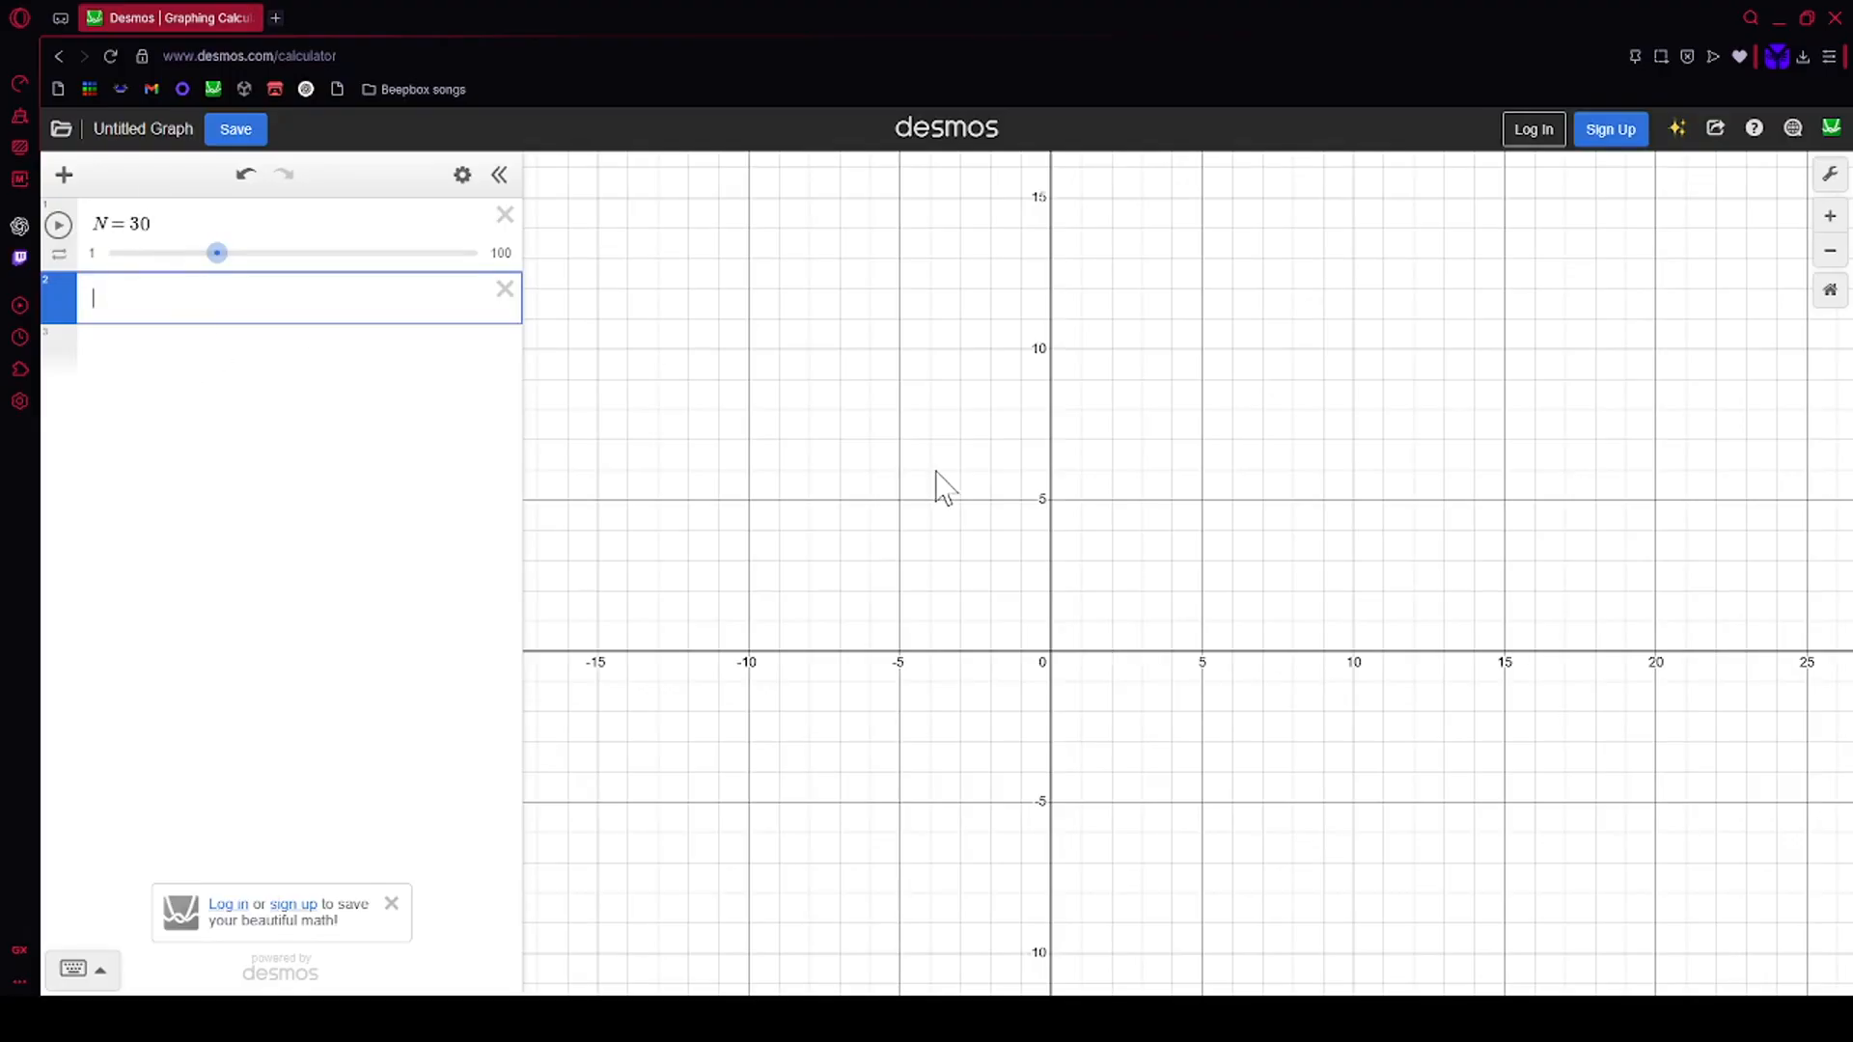
Step: Set the lower limit of the N slider to 0
click(201, 365)
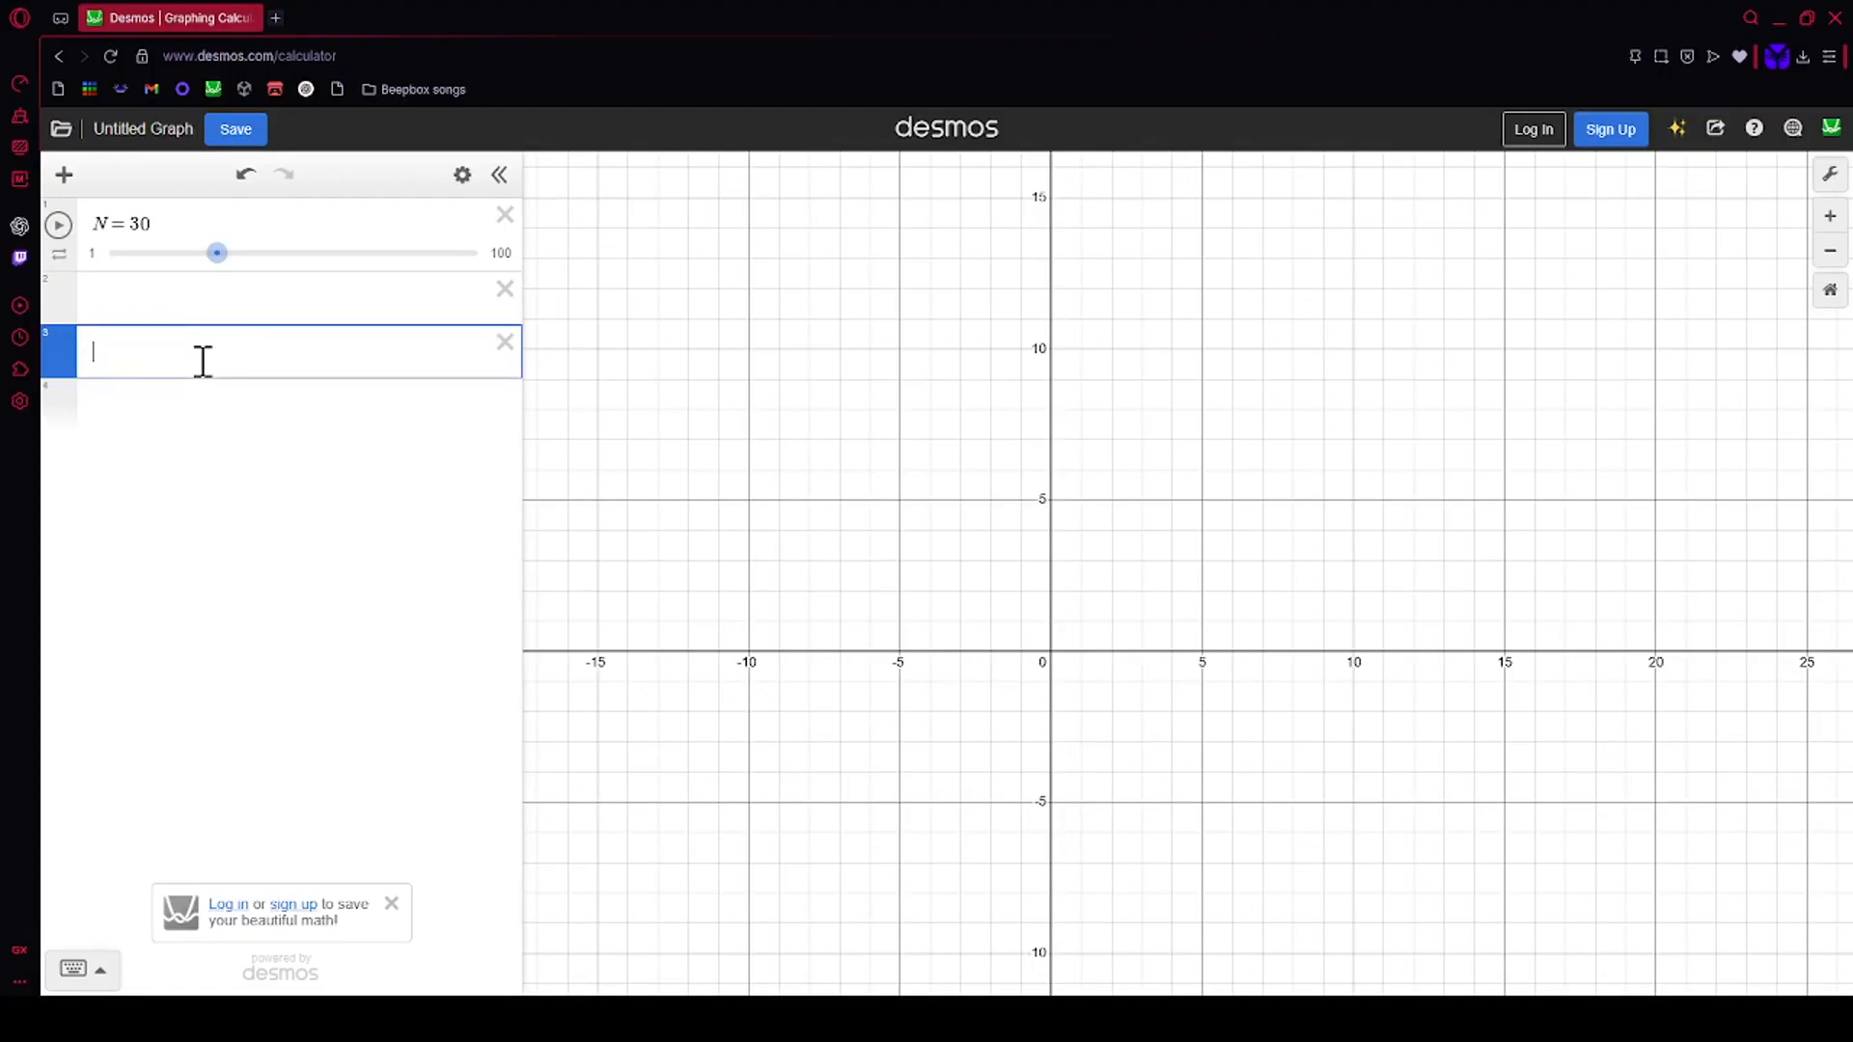
click(174, 230)
click(112, 257)
key(BackSpace)
text(0)
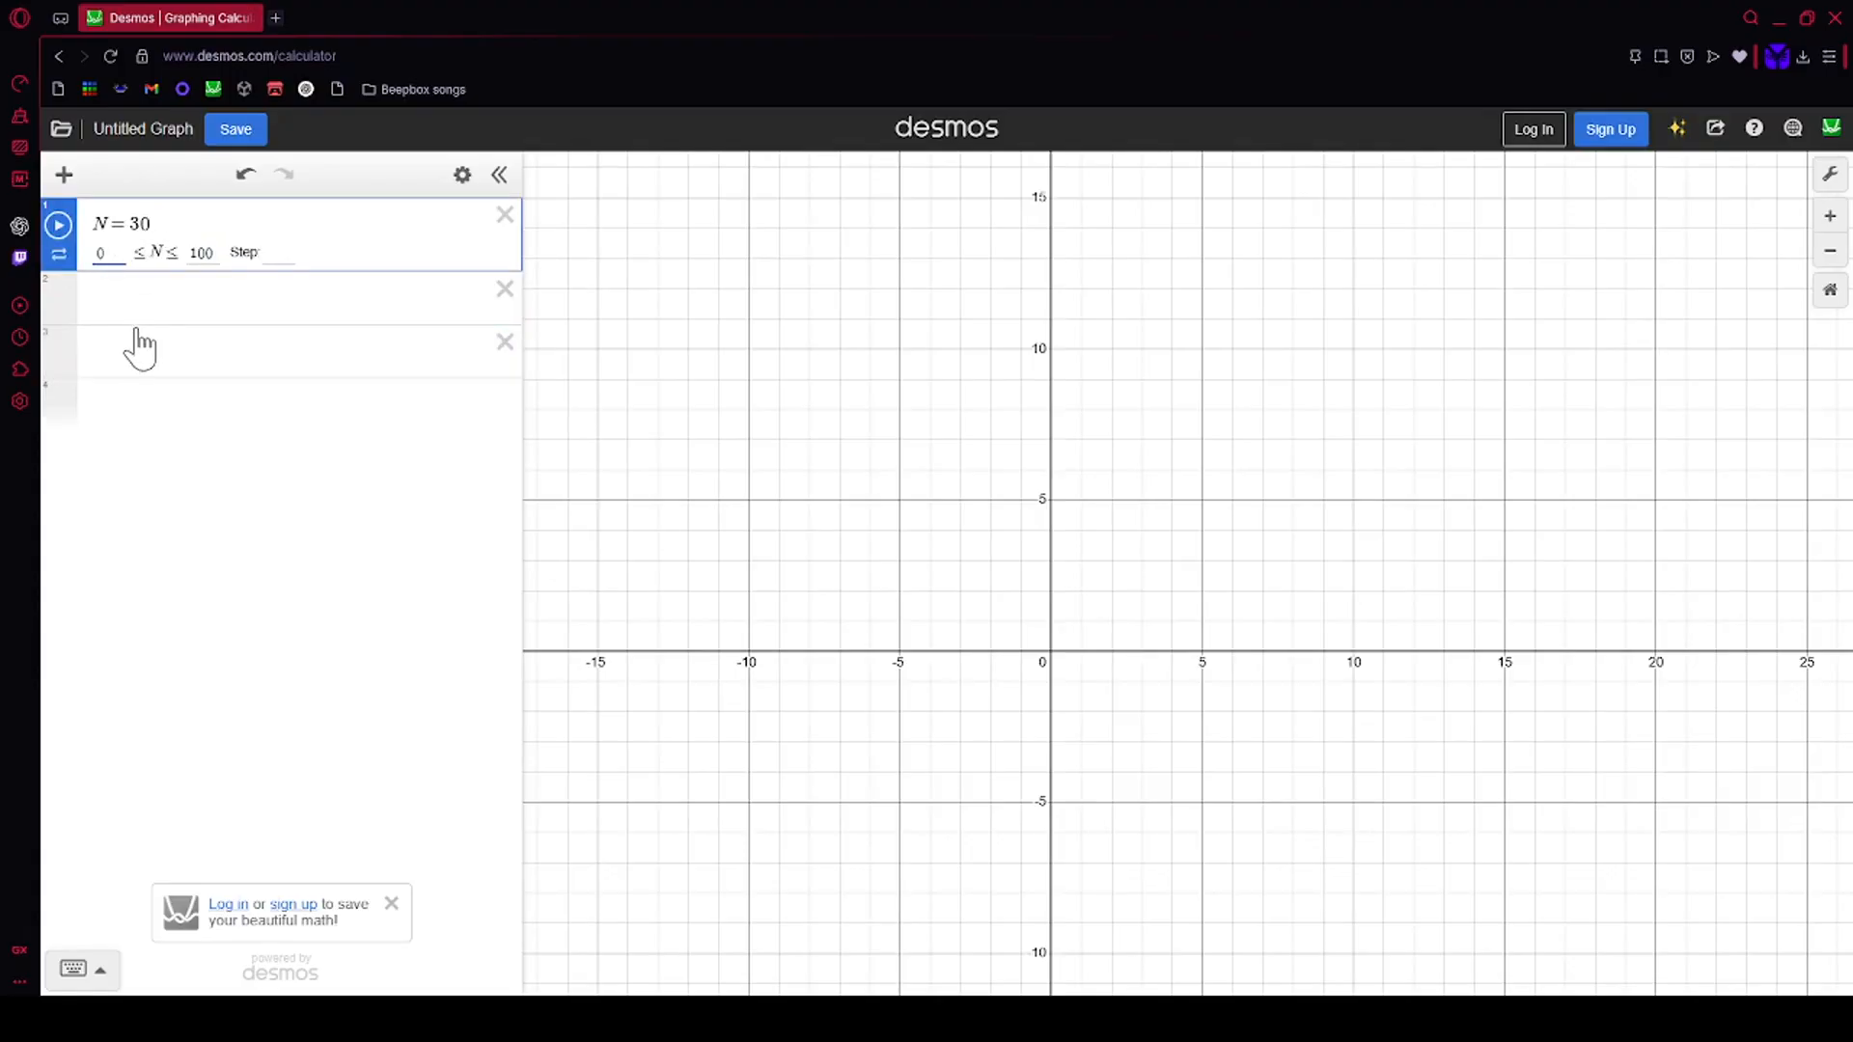
Step: Begin a function definition s(x) = in the second row
click(117, 298)
text(s(x)
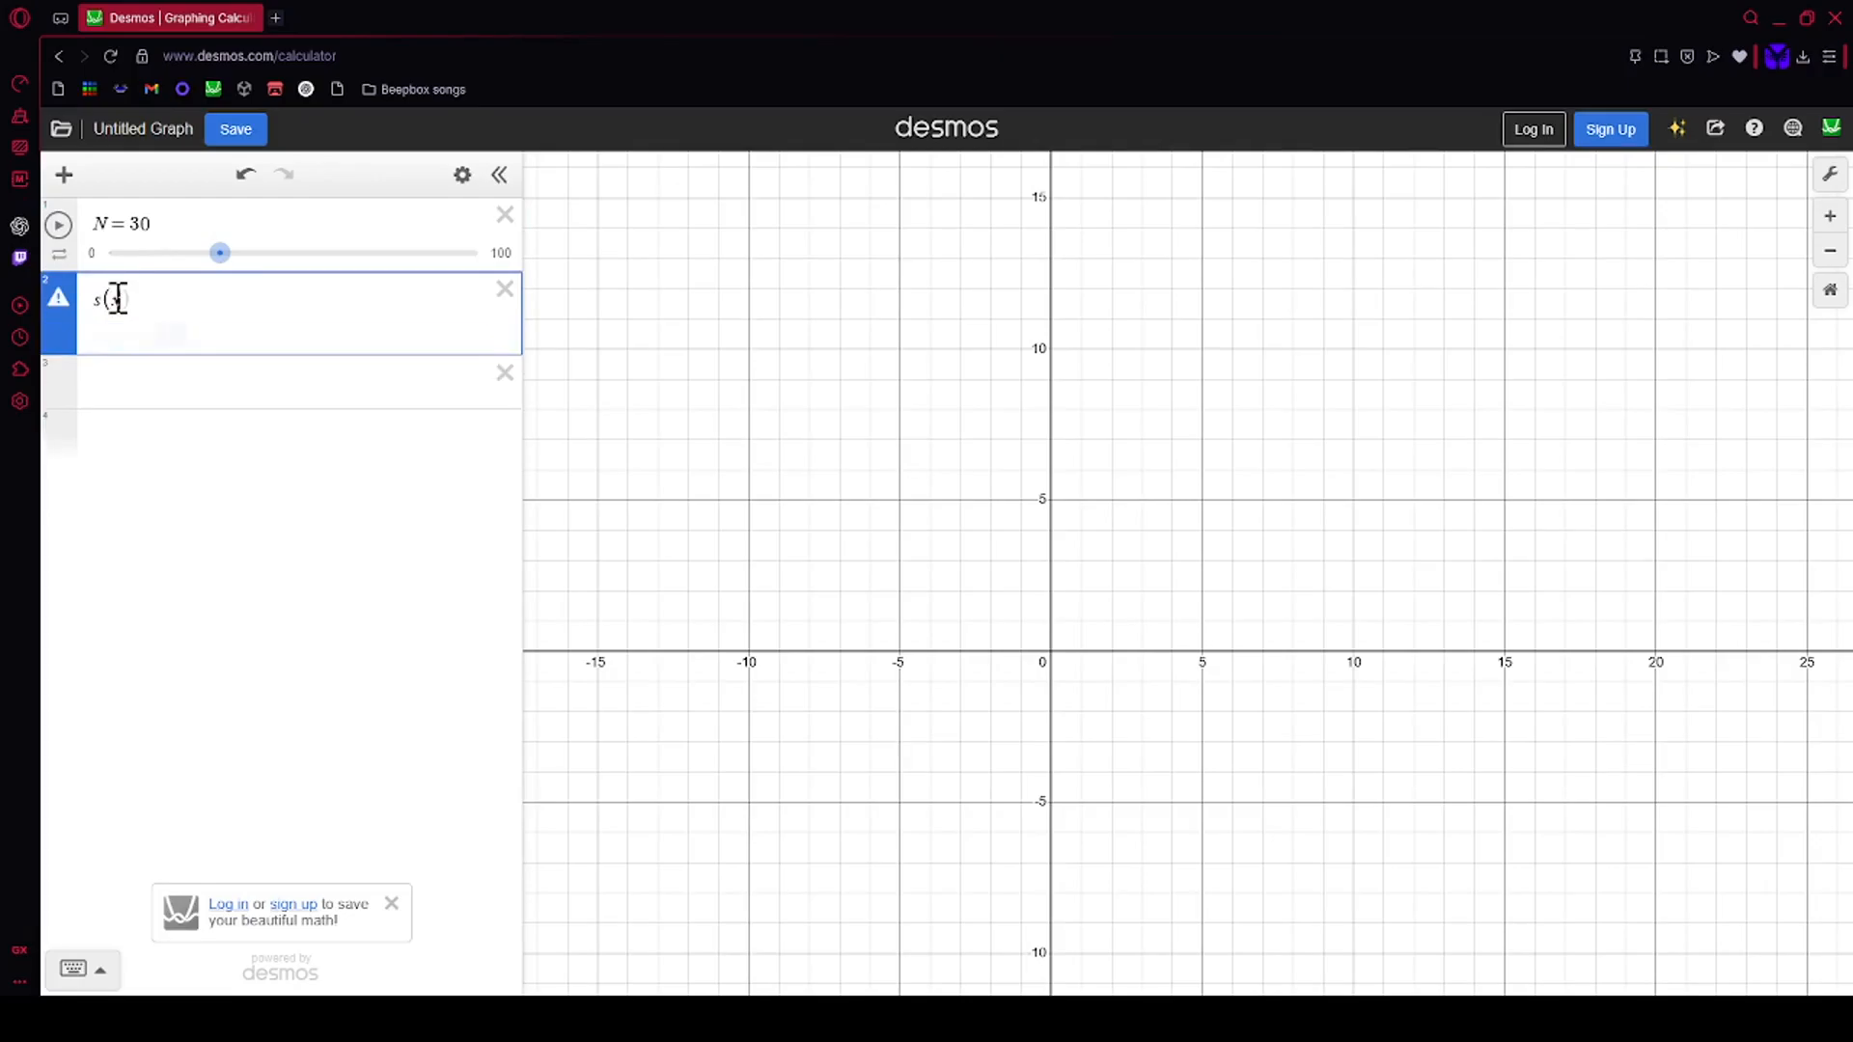
text() = )
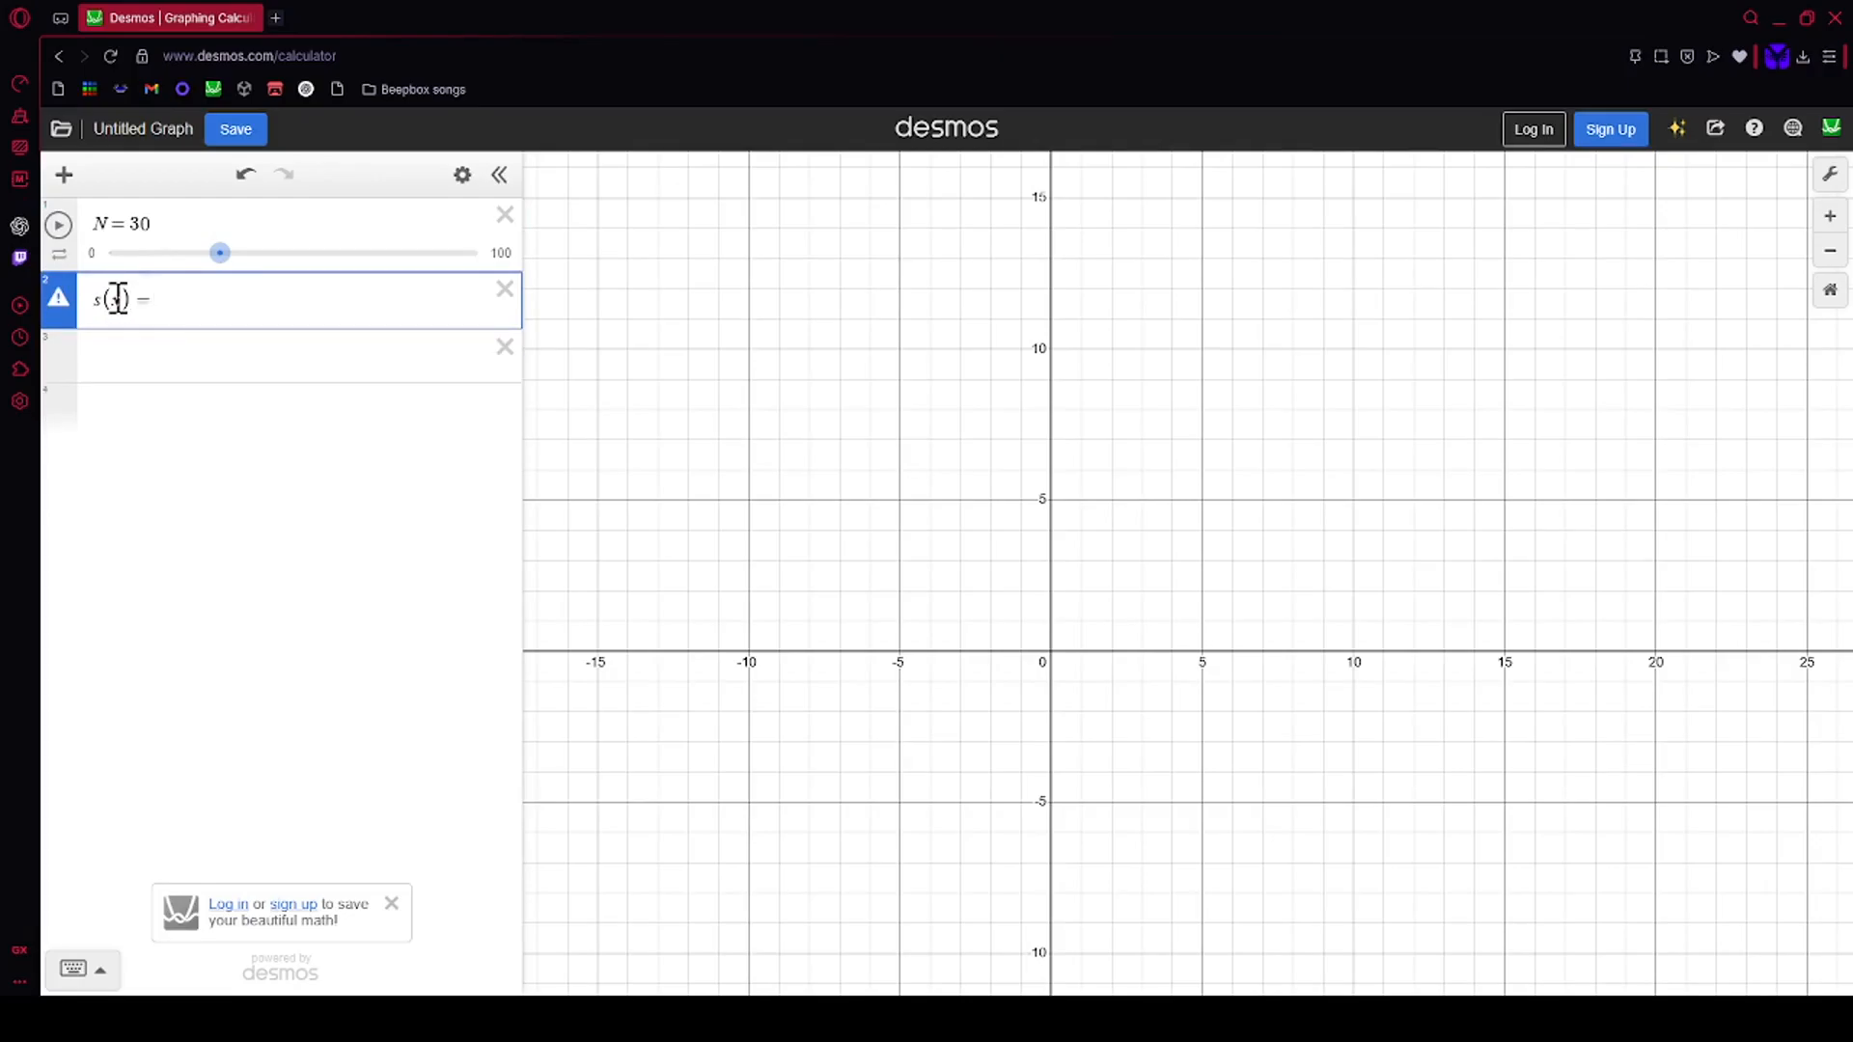
text(mod()
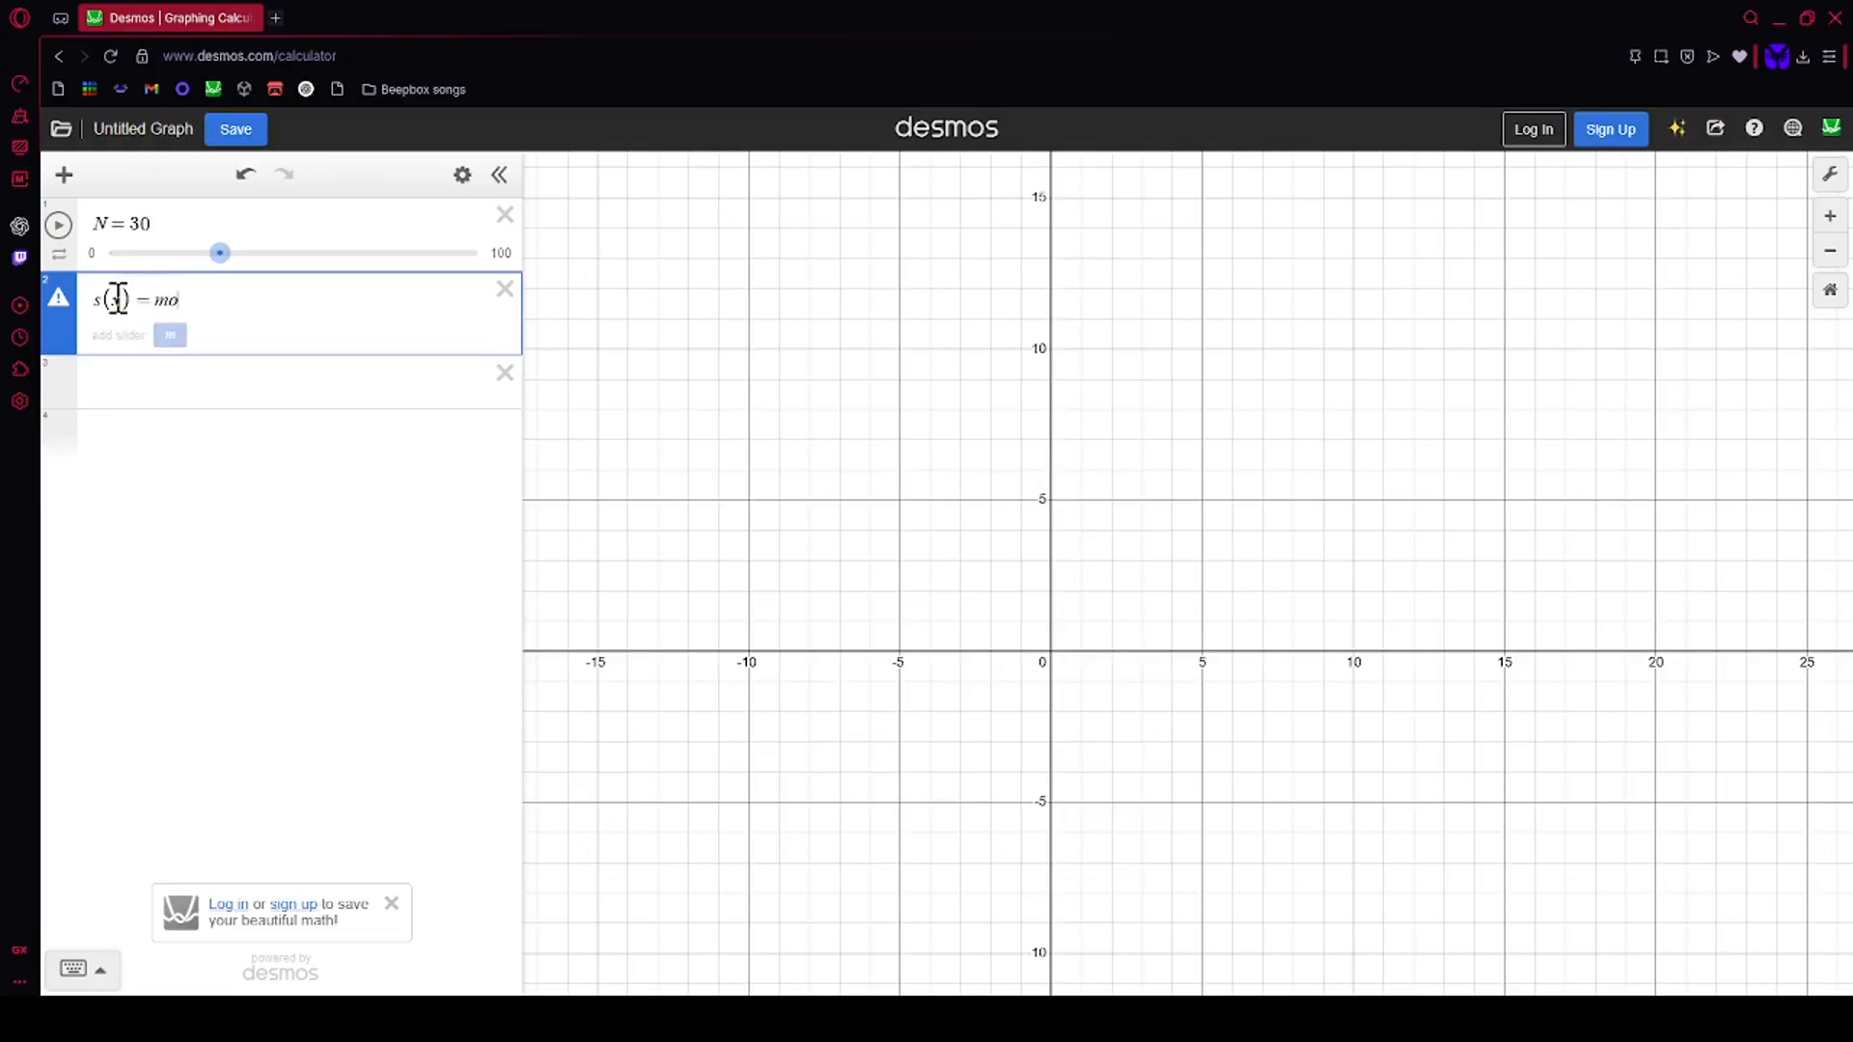
key(BackSpace)
key(BackSpace)
key(BackSpace)
key(BackSpace)
Step: Insert a summation from n = 0 to N as the body of s(x)
text(sum)
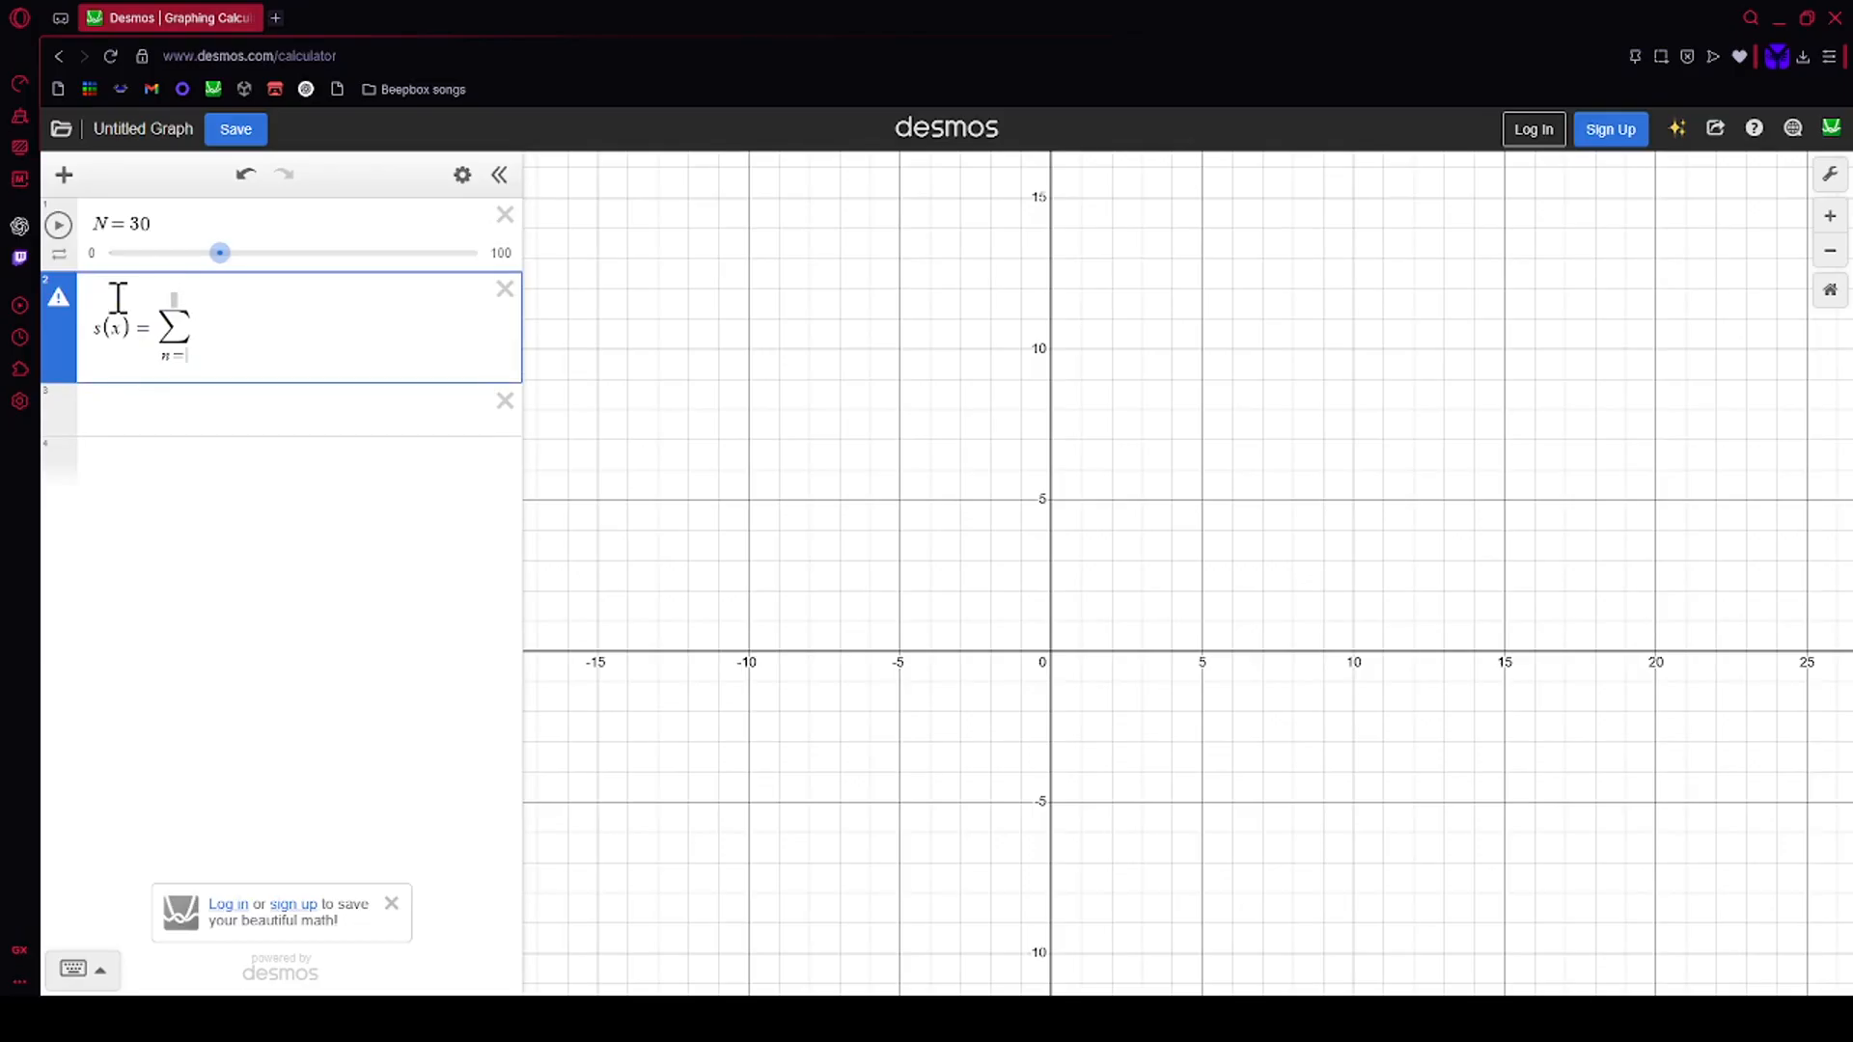
text(0)
text(N)
text(00000)
key(BackSpace)
key(BackSpace)
key(BackSpace)
key(BackSpace)
key(BackSpace)
key(BackSpace)
text(N)
Step: Enter mod(n,2) - 1 as the term inside the summation
text(mod()
text(x,)
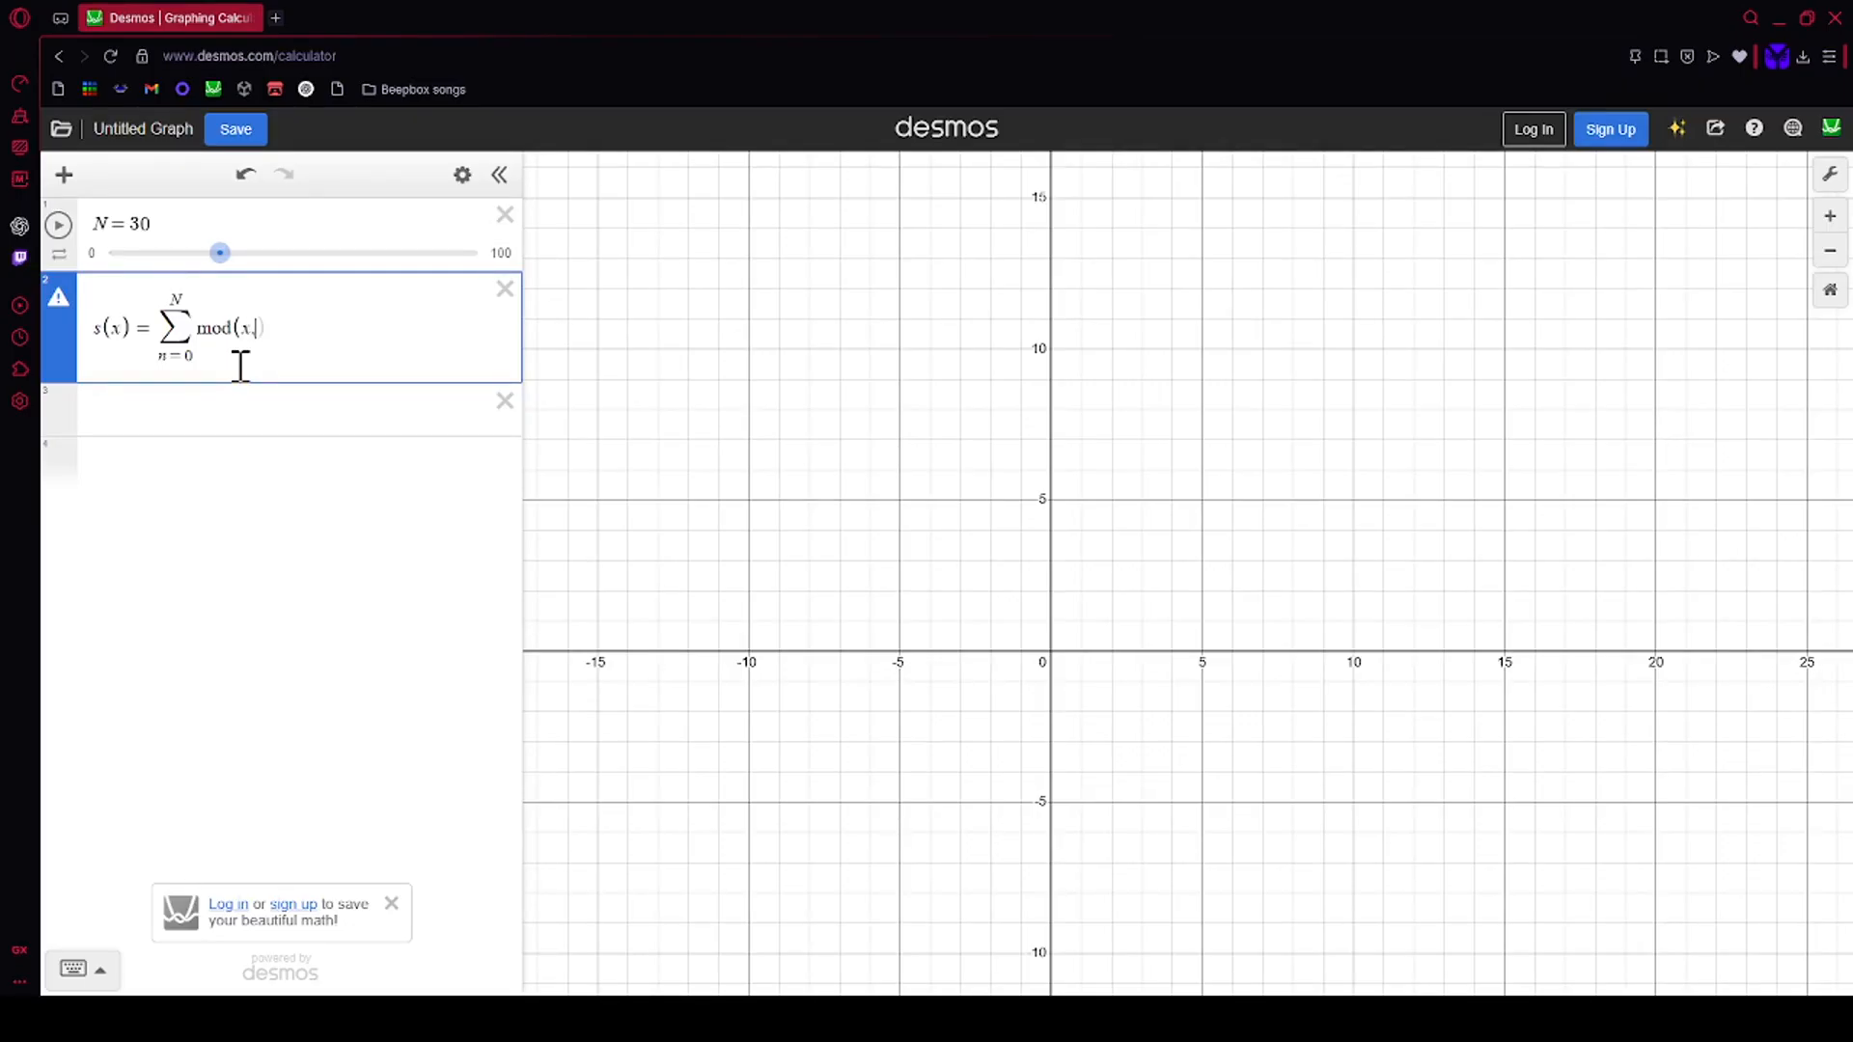
key(BackSpace)
key(BackSpace)
text(n,2)
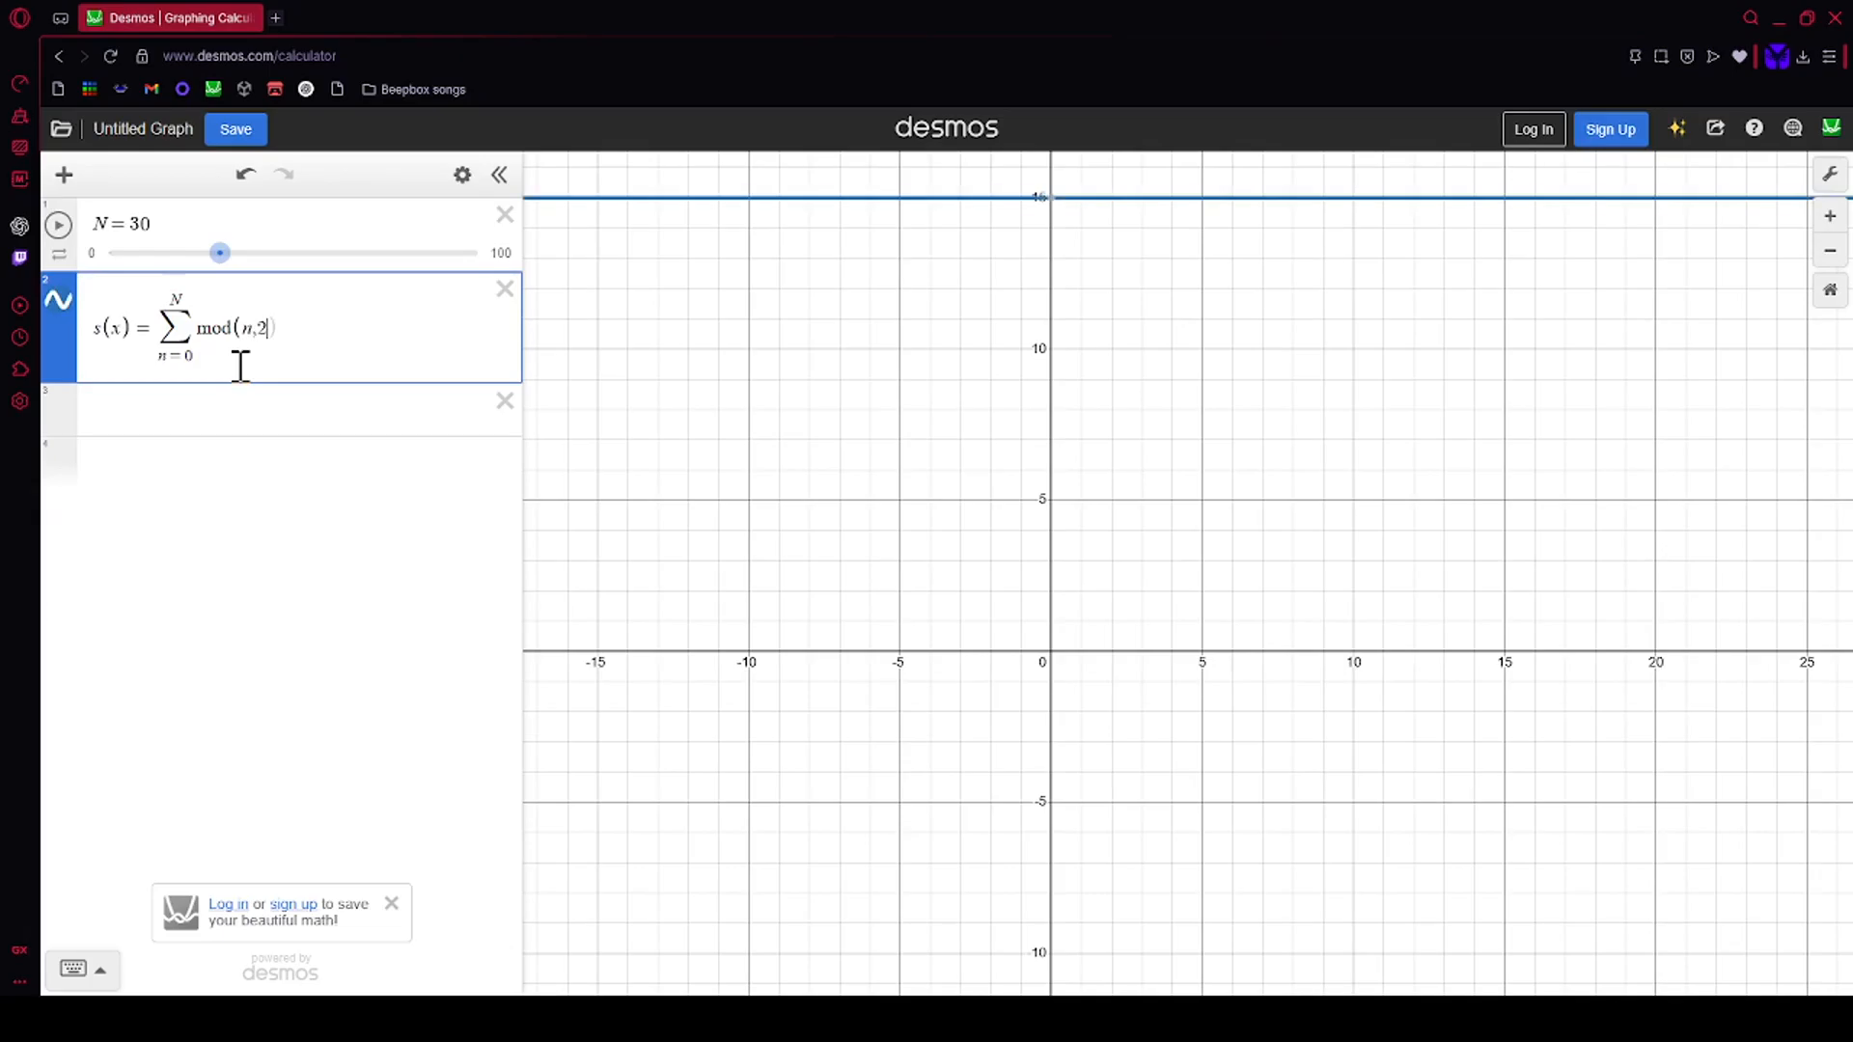
text()1)
key(BackSpace)
text(-1)
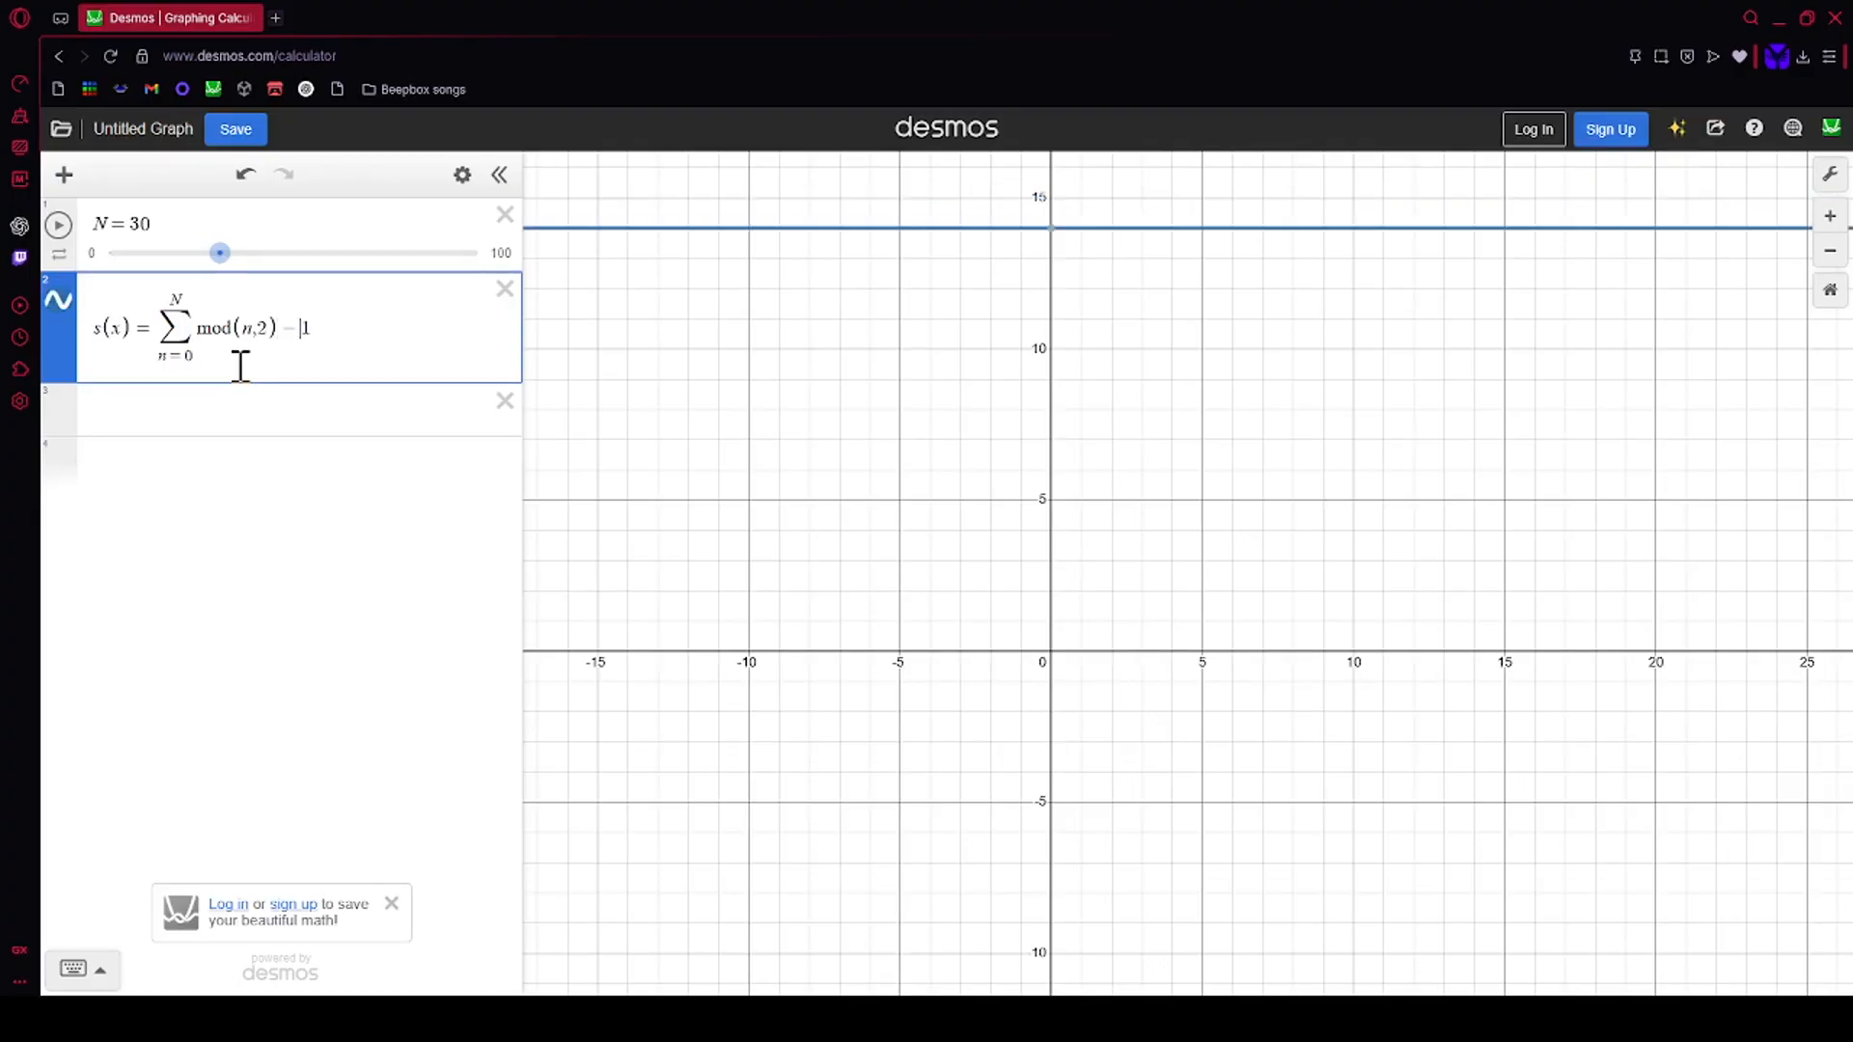
Step: Change the summed term to 2 mod(n + 1,2) - 1 and enclose it in parentheses
text(2)
click(267, 316)
text(+1)
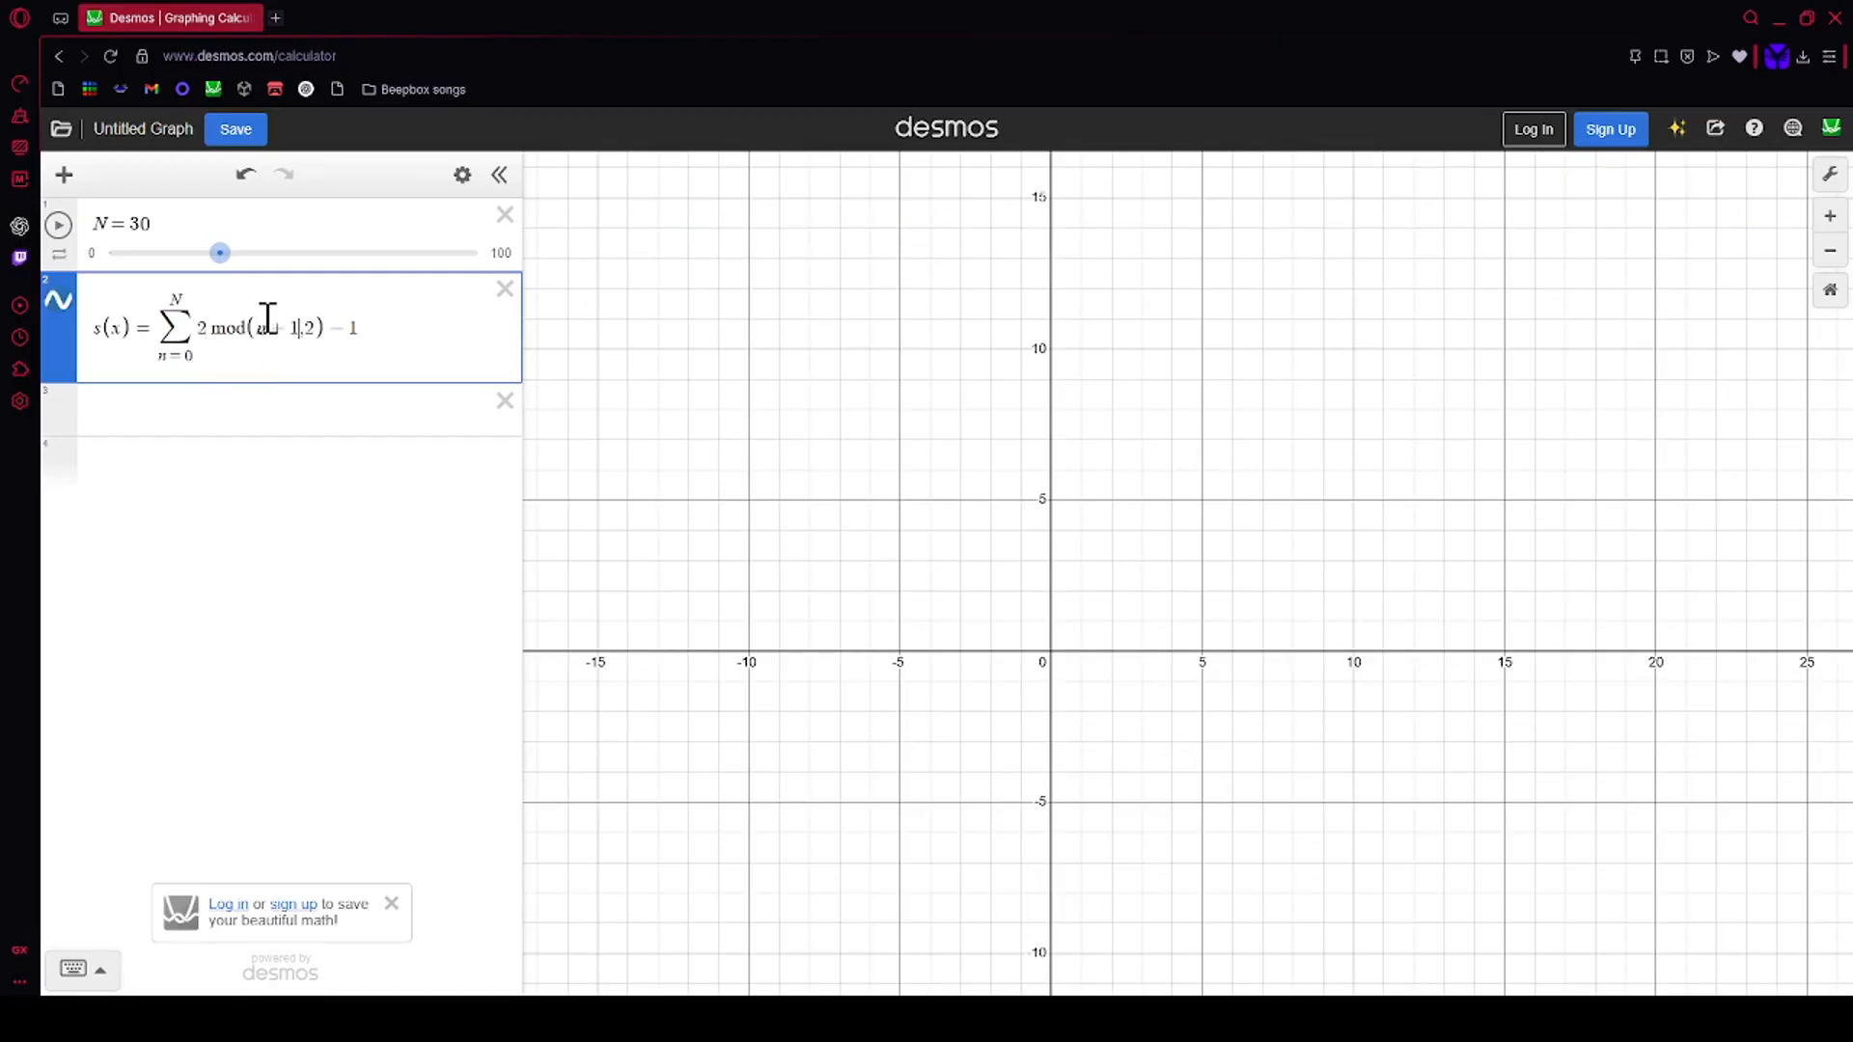
click(200, 328)
text(()
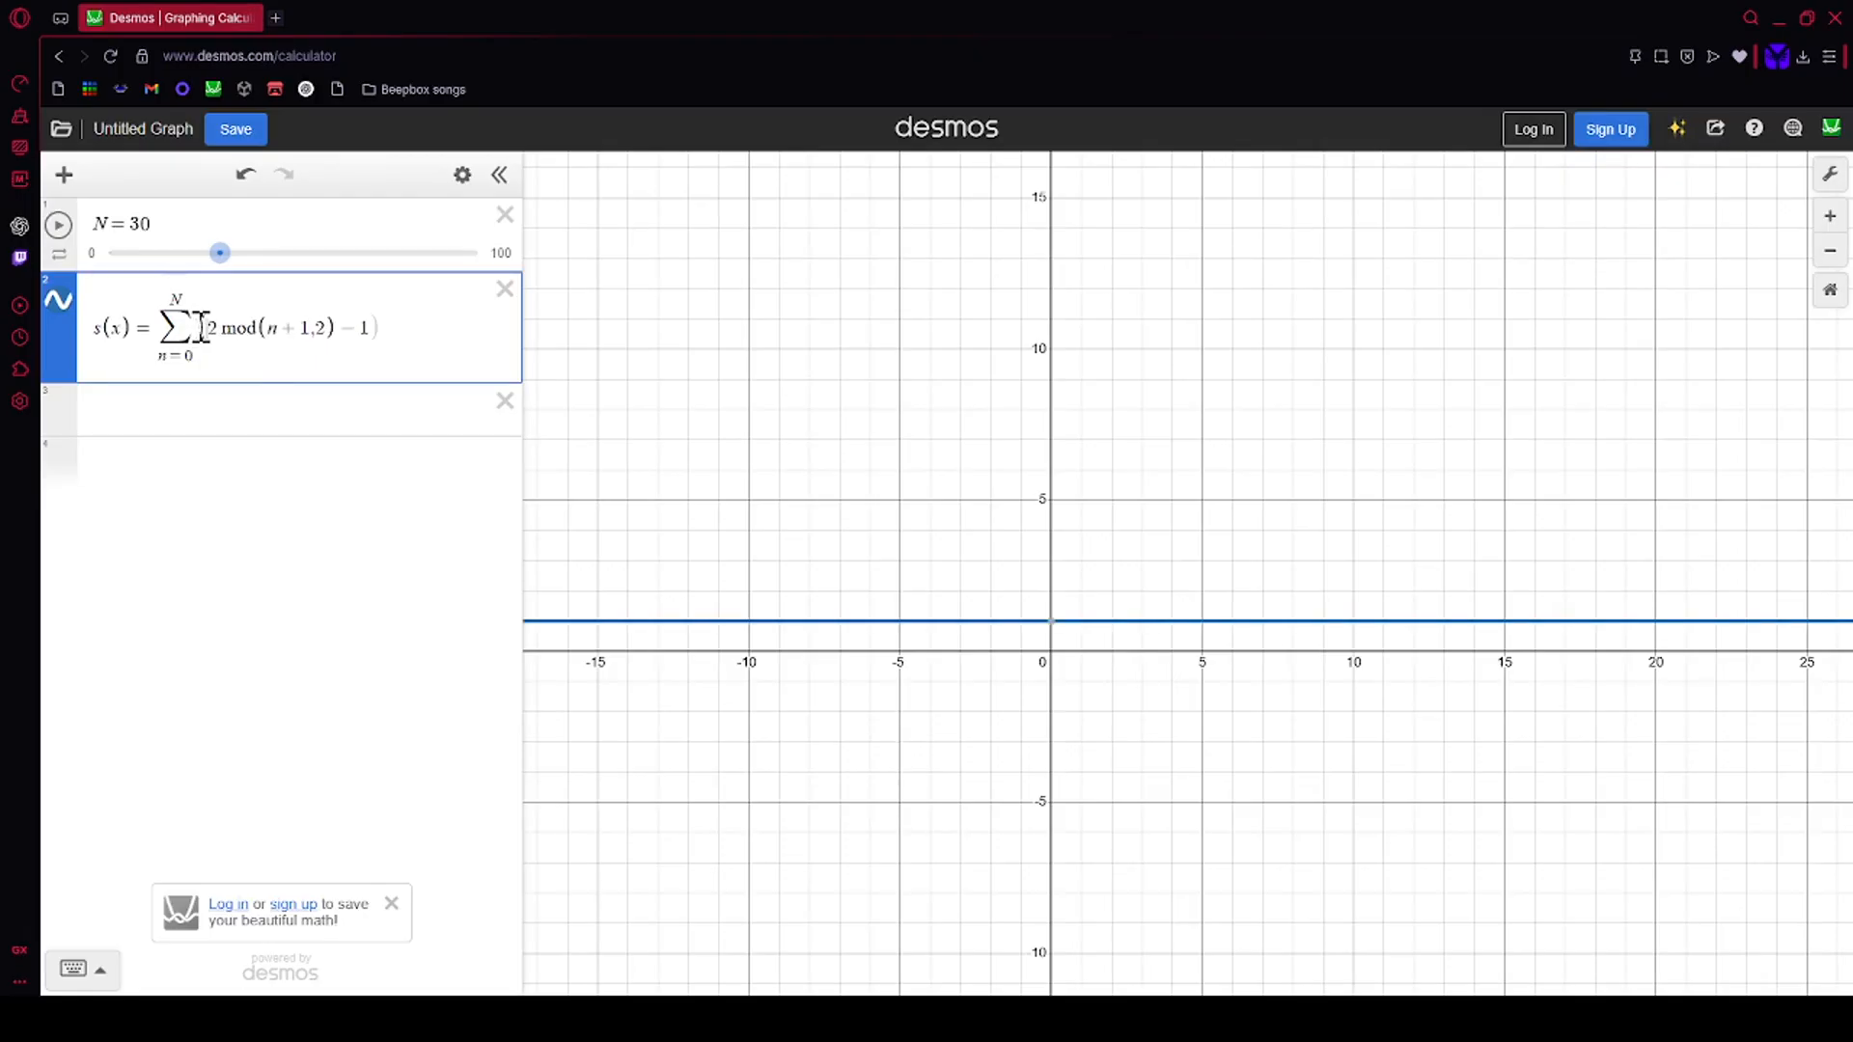
Step: Multiply the bracketed term by (s) and place the product over a denominator of 2n
click(396, 328)
text((s)/)
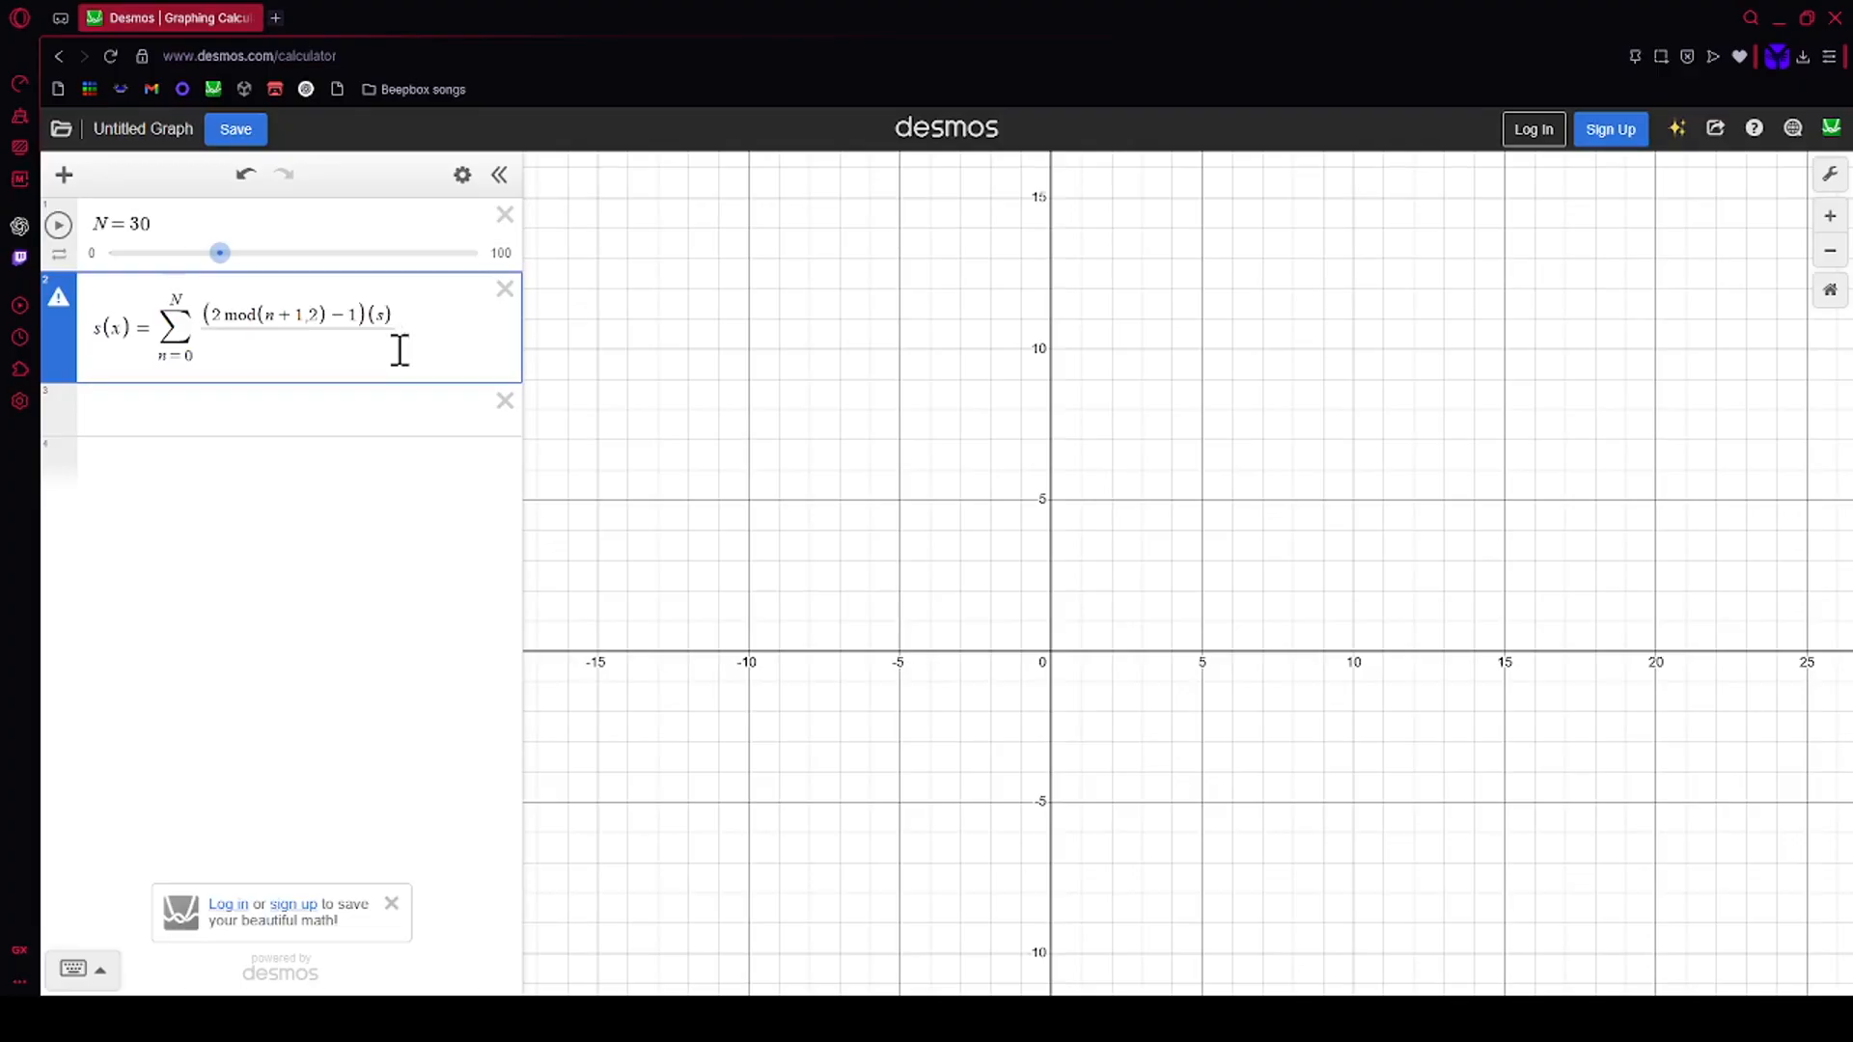
key(BackSpace)
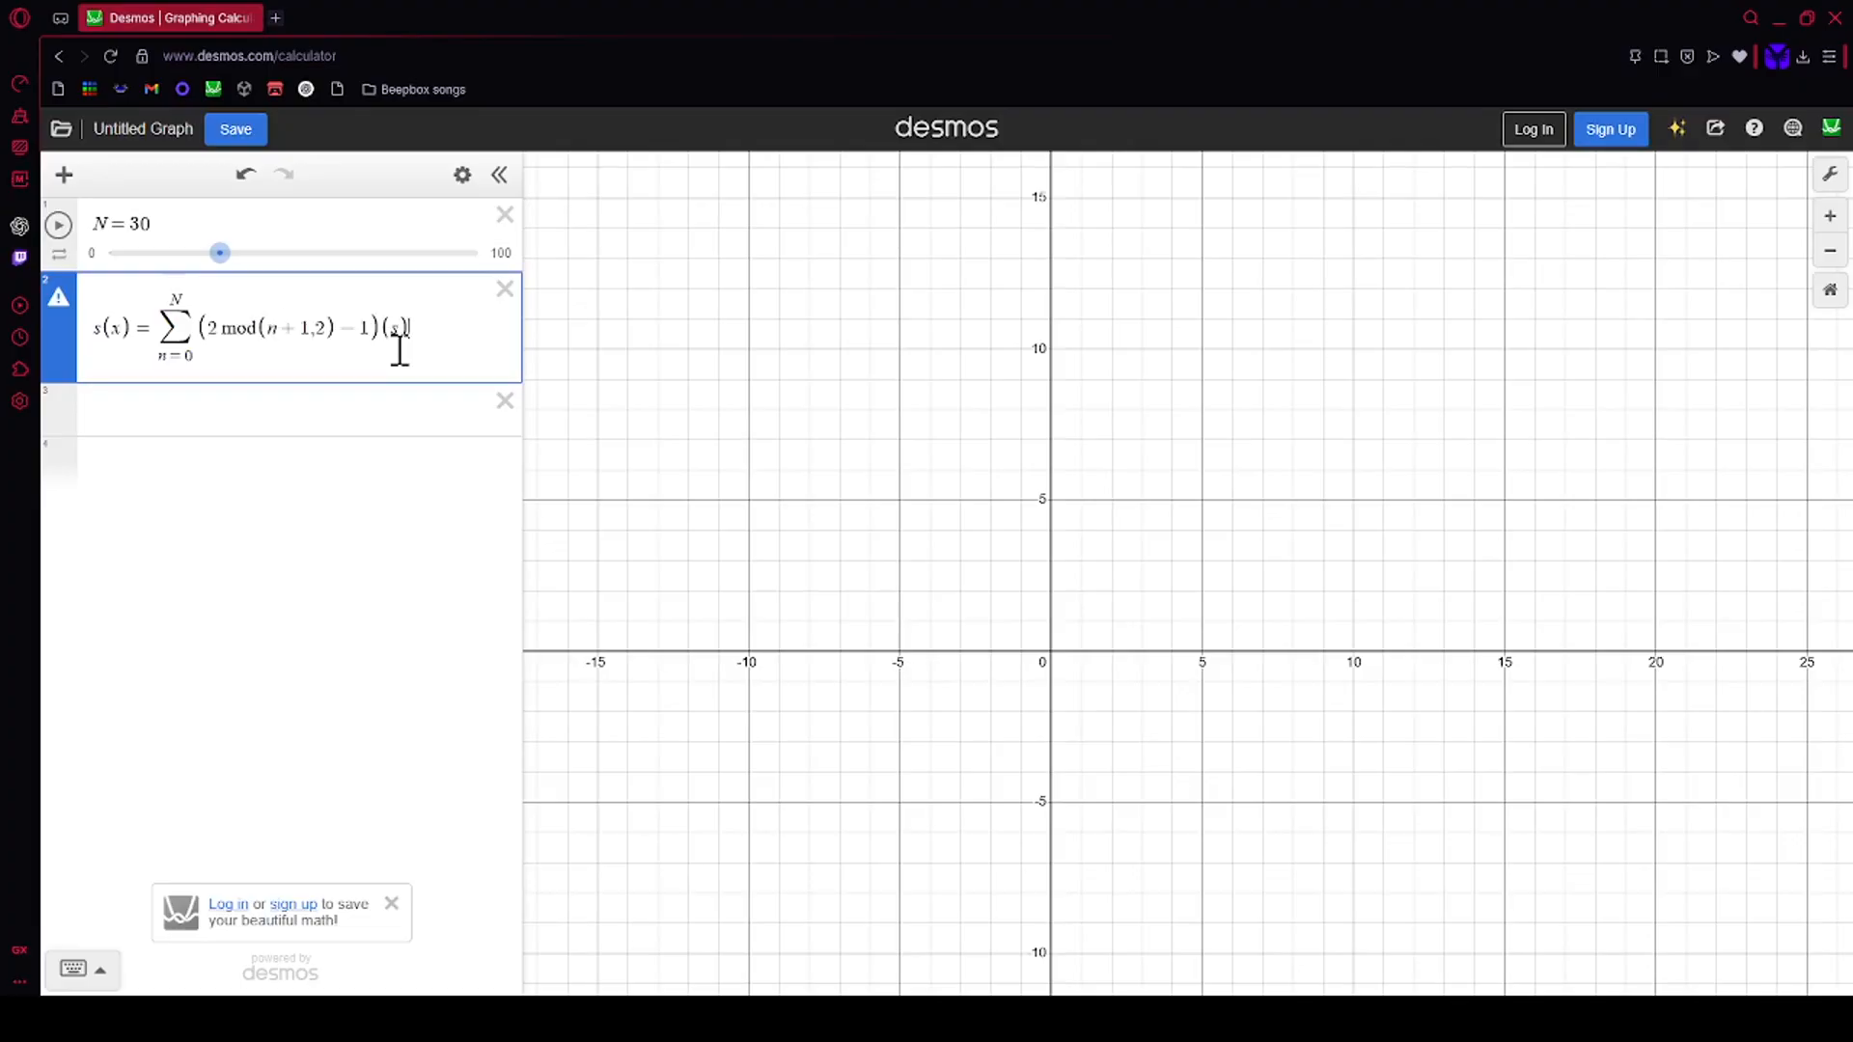
text(/)
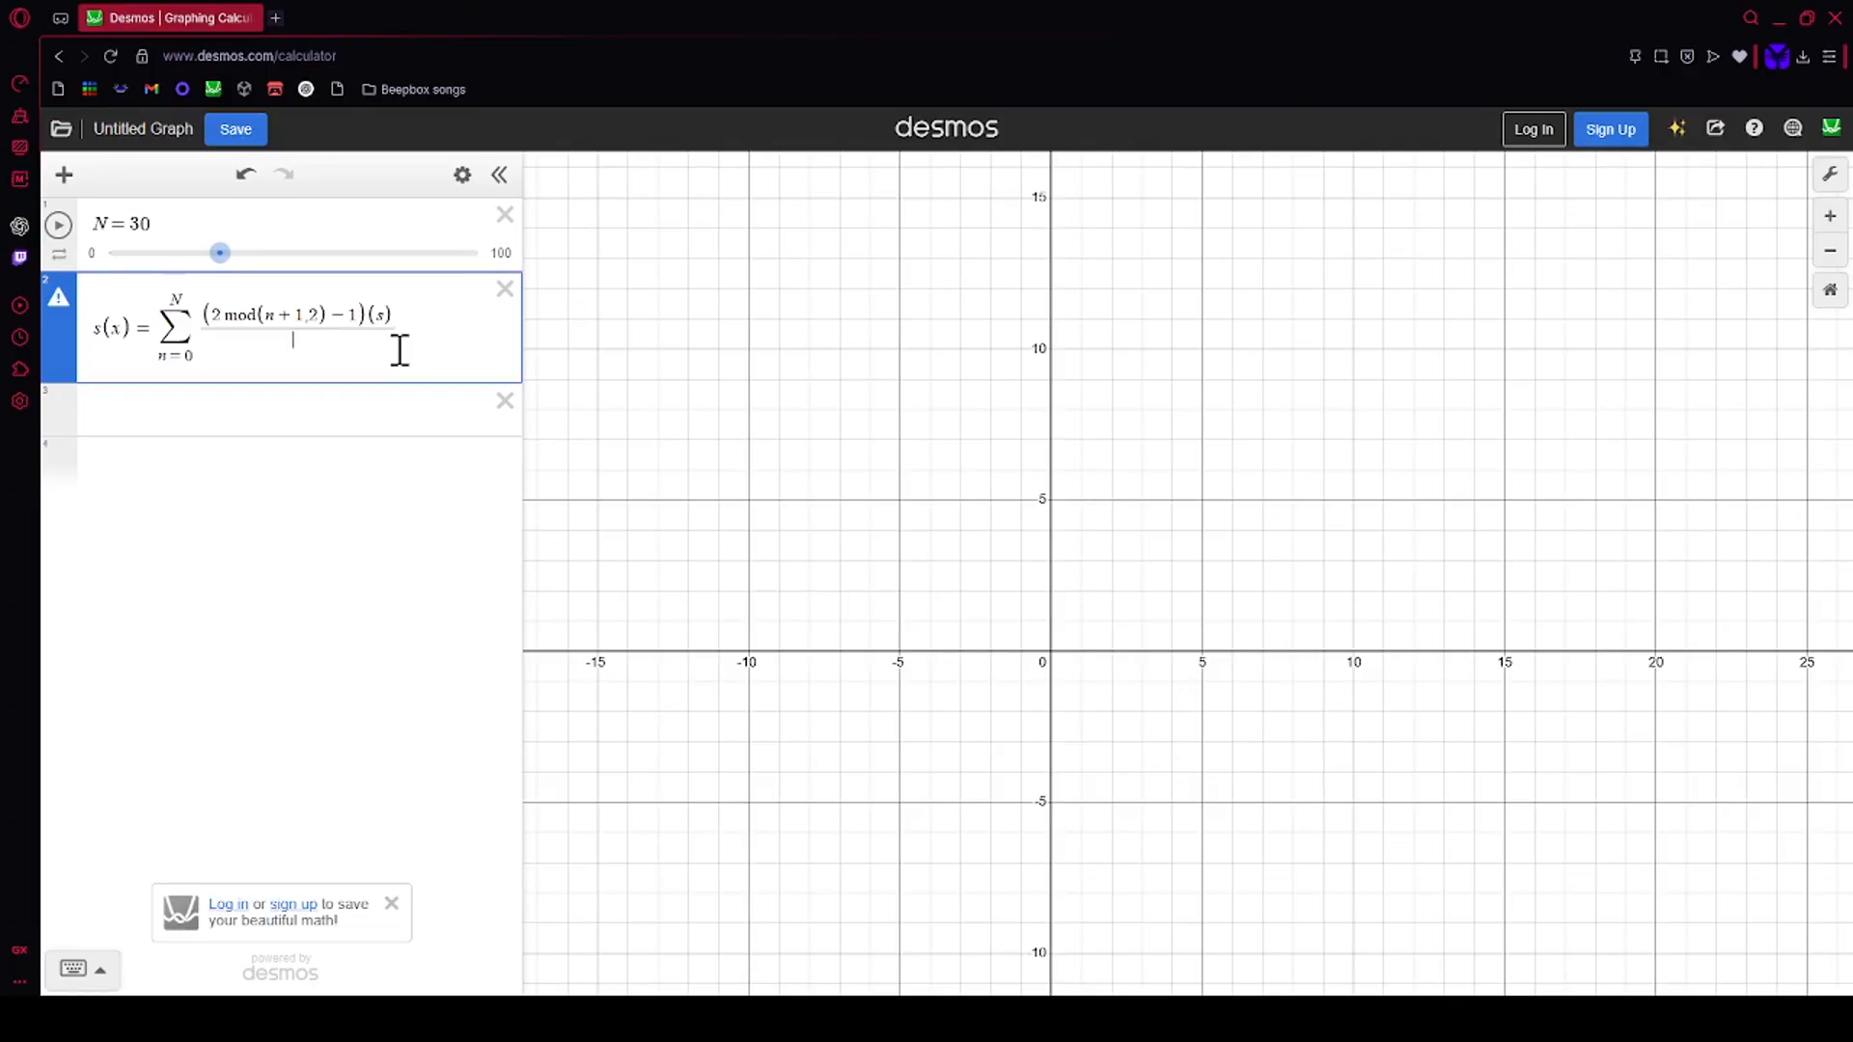
text(n)
text(n)
text(x)
key(BackSpace)
text(&n)
key(Left)
text(2)
Step: Replace the (s) factor in the numerator with x raised to the power 2n + 1
key(Right)
key(BackSpace)
key(BackSpace)
key(BackSpace)
text(^{2n)
key(Right)
text(+1)
key(BackSpace)
key(BackSpace)
key(BackSpace)
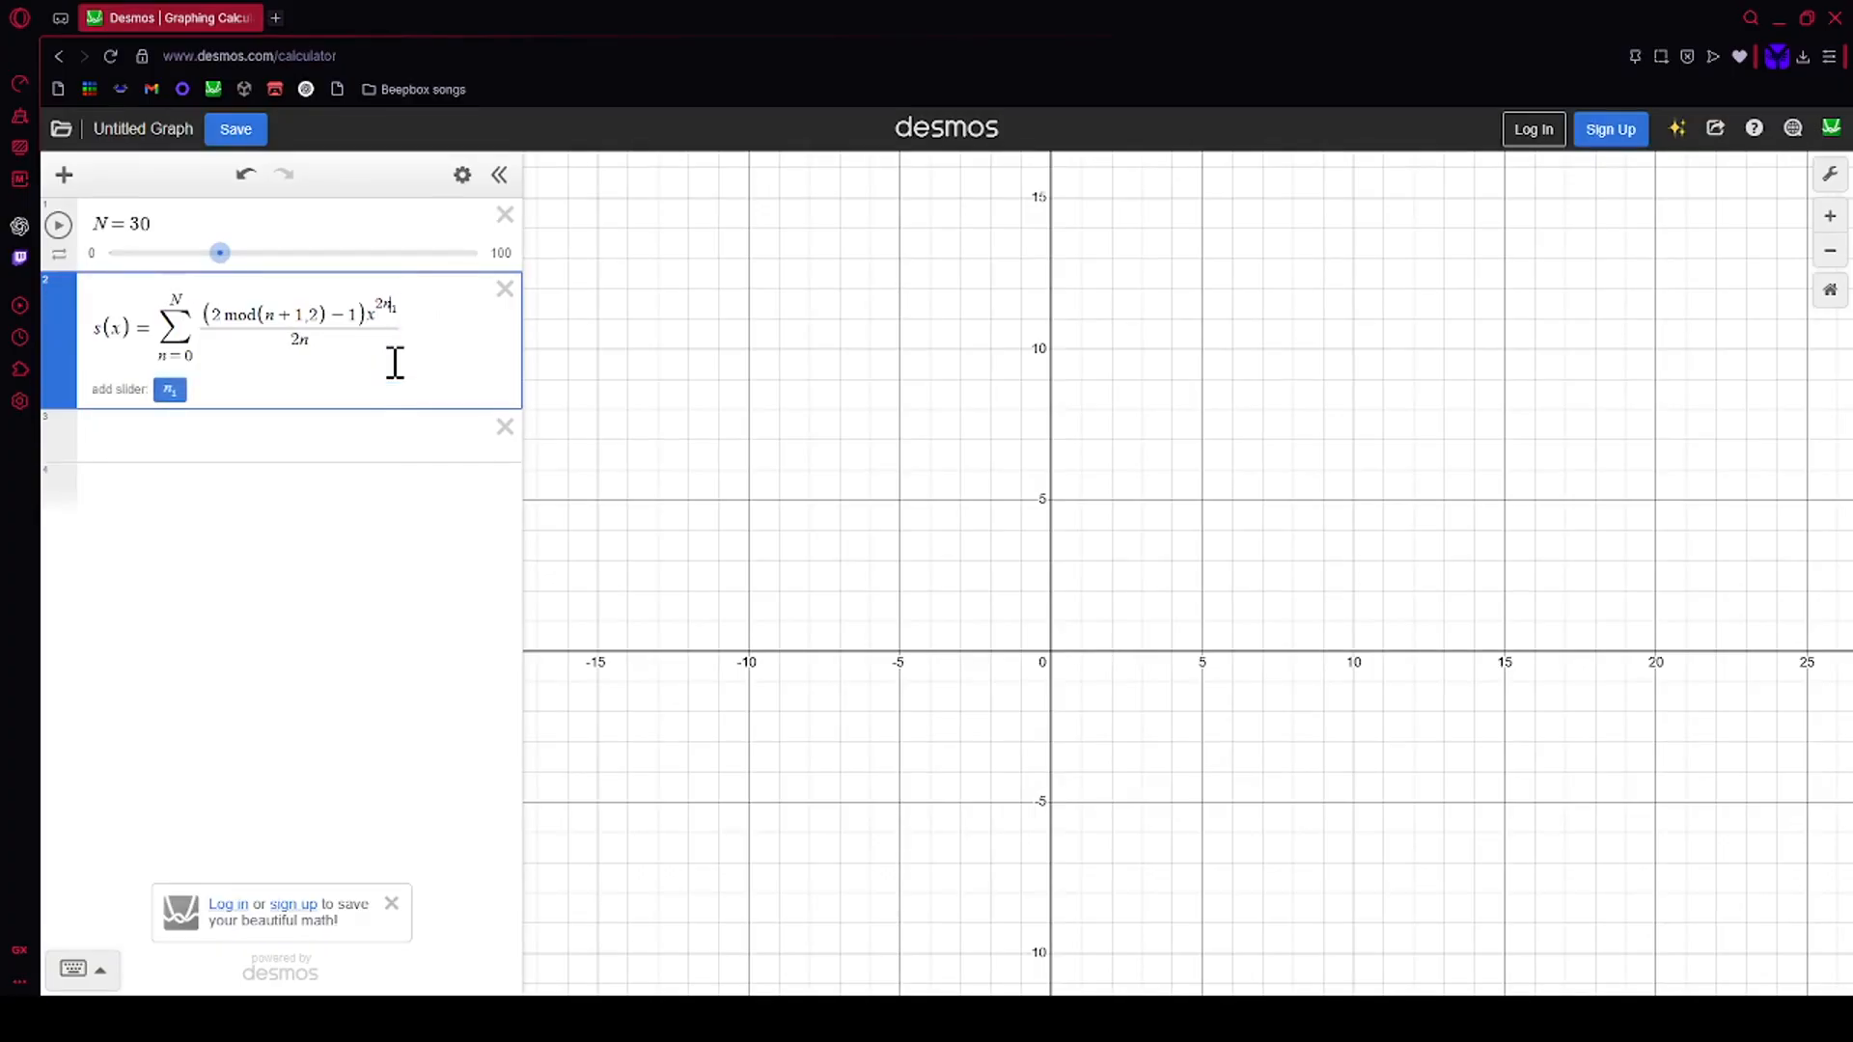
text(+1)
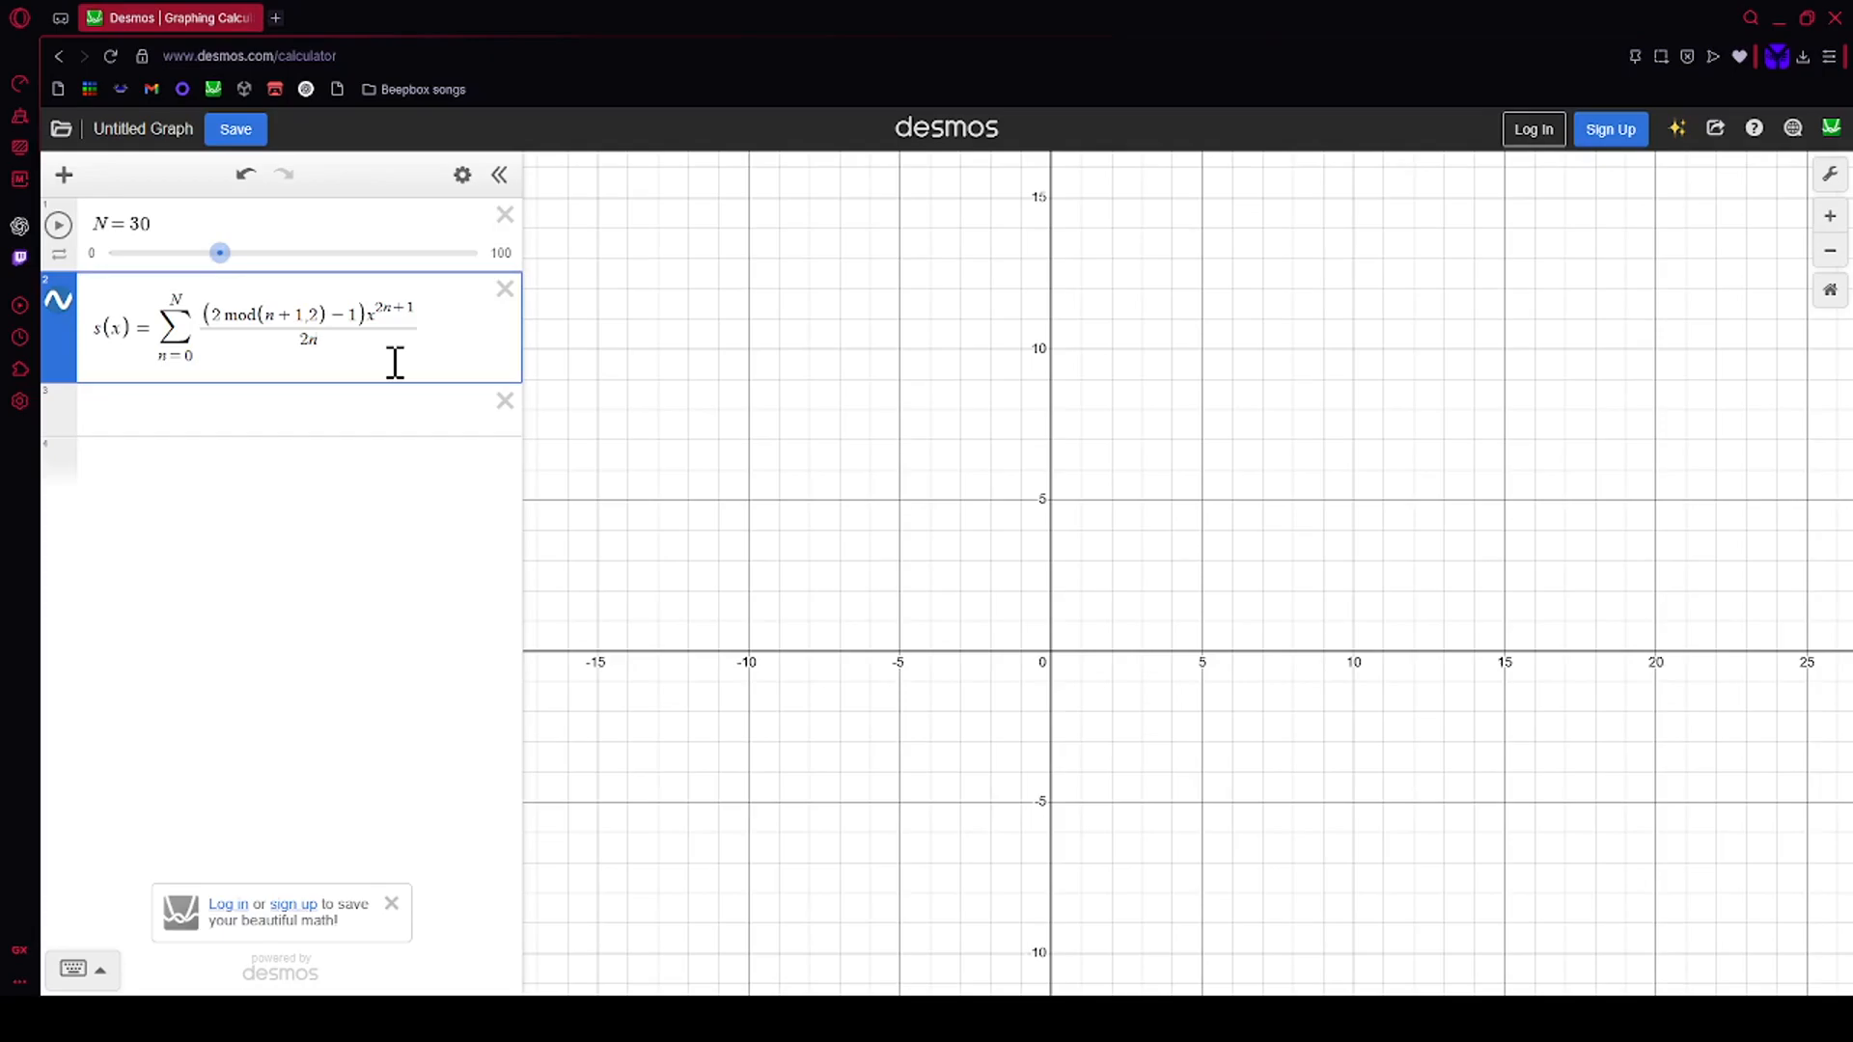
Step: Change the denominator of the summed fraction to the factorial (2n + 1)!
key(BackSpace)
key(BackSpace)
text(2n+1)
key(BackSpace)
key(BackSpace)
text(+1)!)
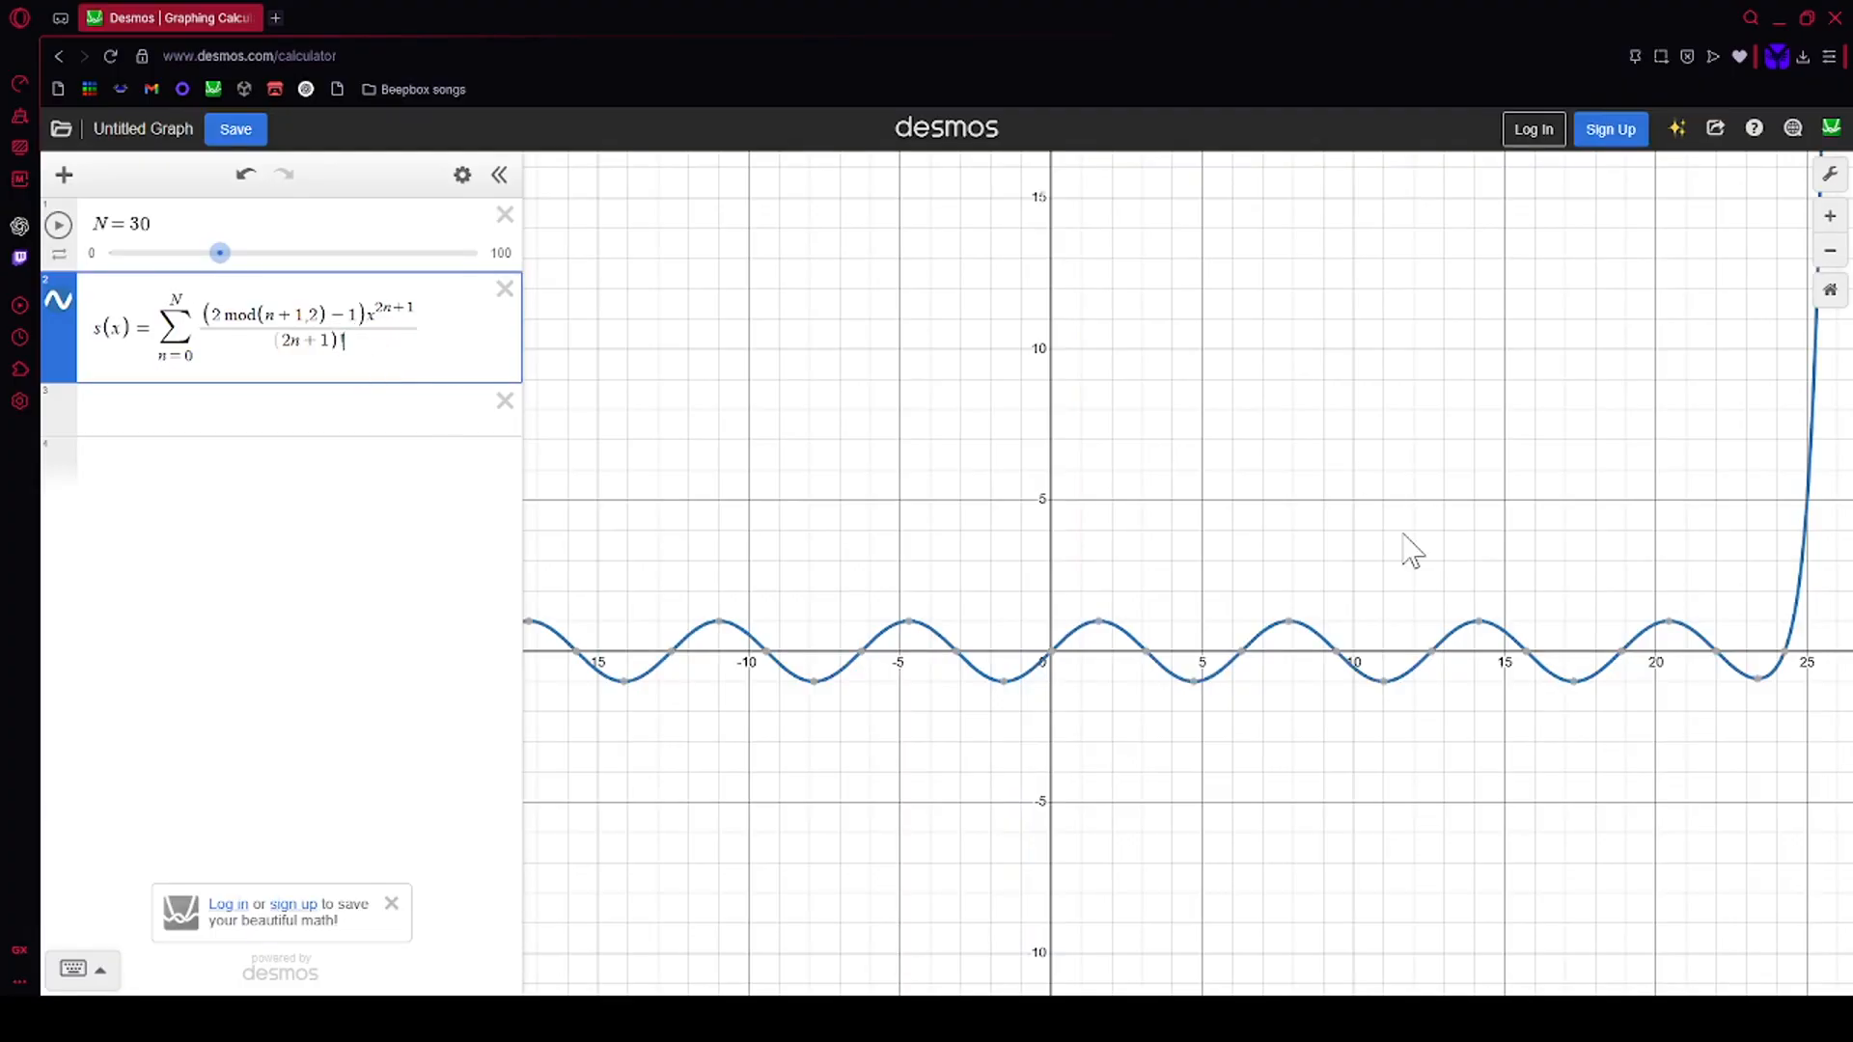
Step: Set the N slider's step to 1 and raise N through 40 to 73, watching the sine approximation widen
scroll(1790, 564, down, 5)
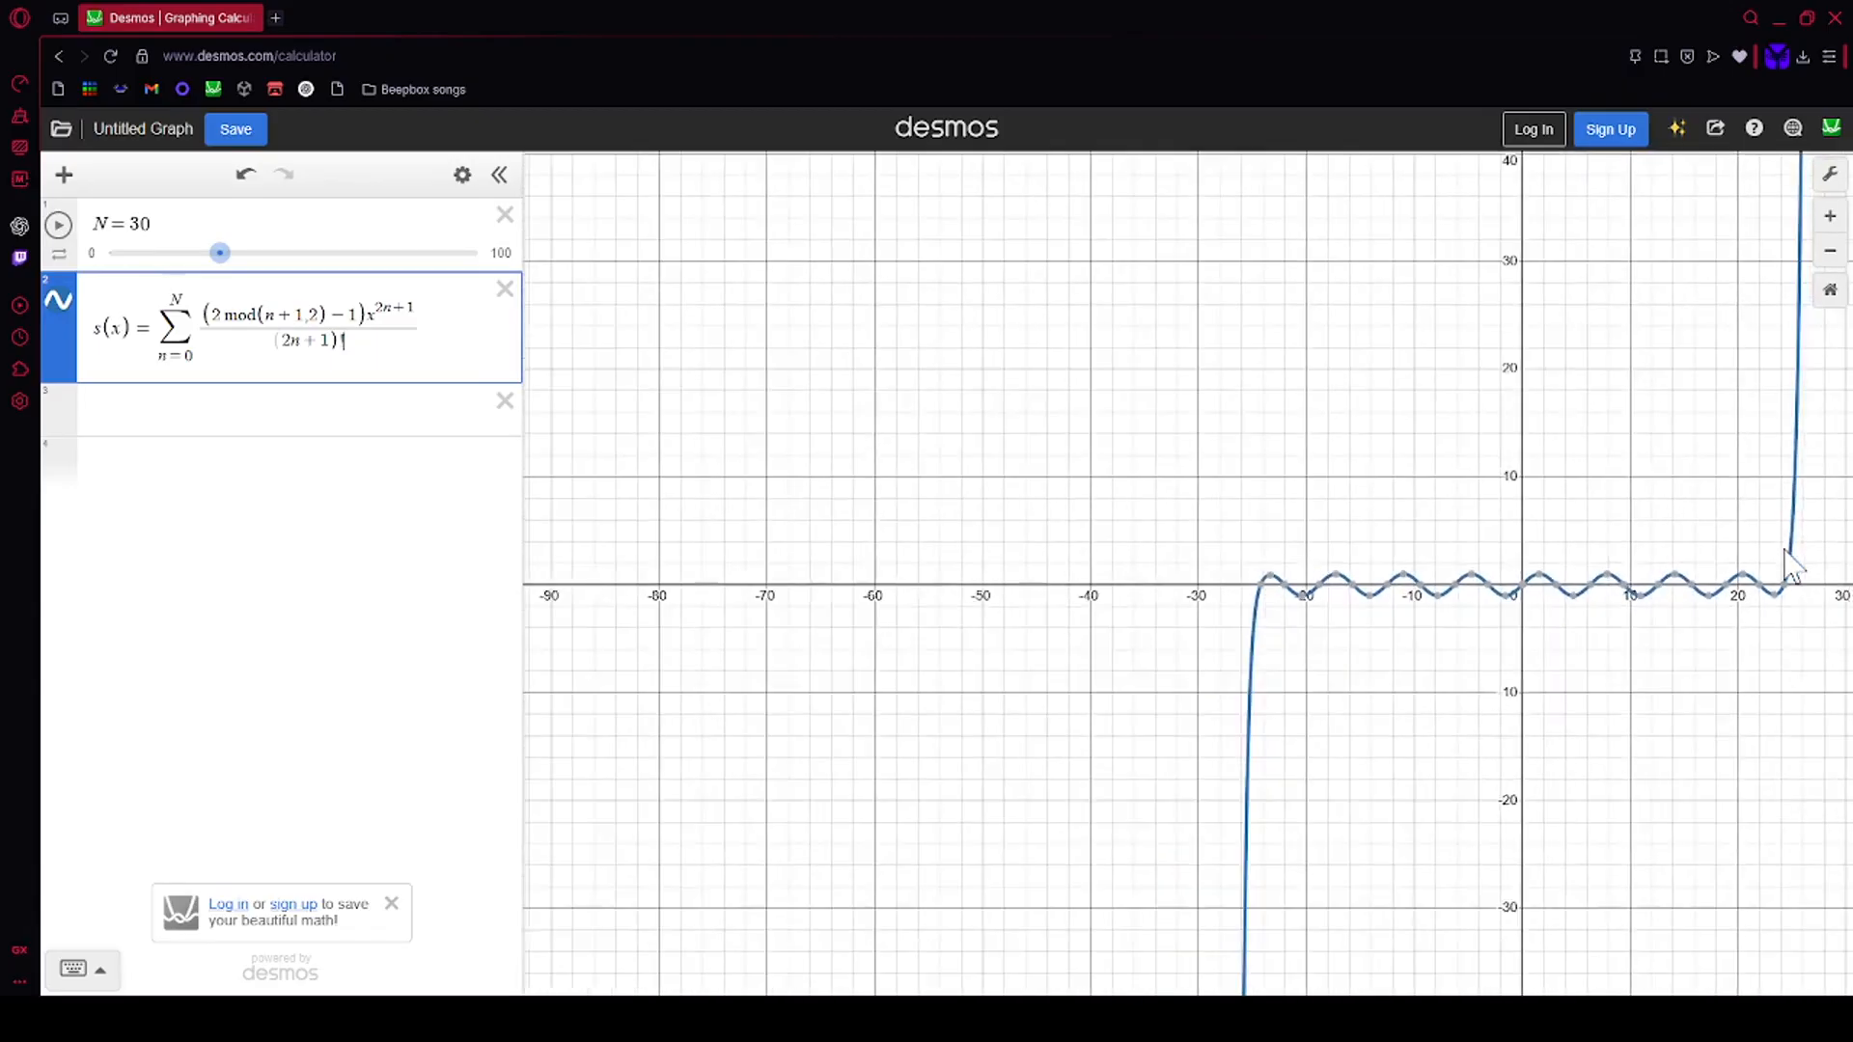
drag(219, 253, 253, 255)
click(228, 236)
click(278, 255)
text(1)
click(694, 302)
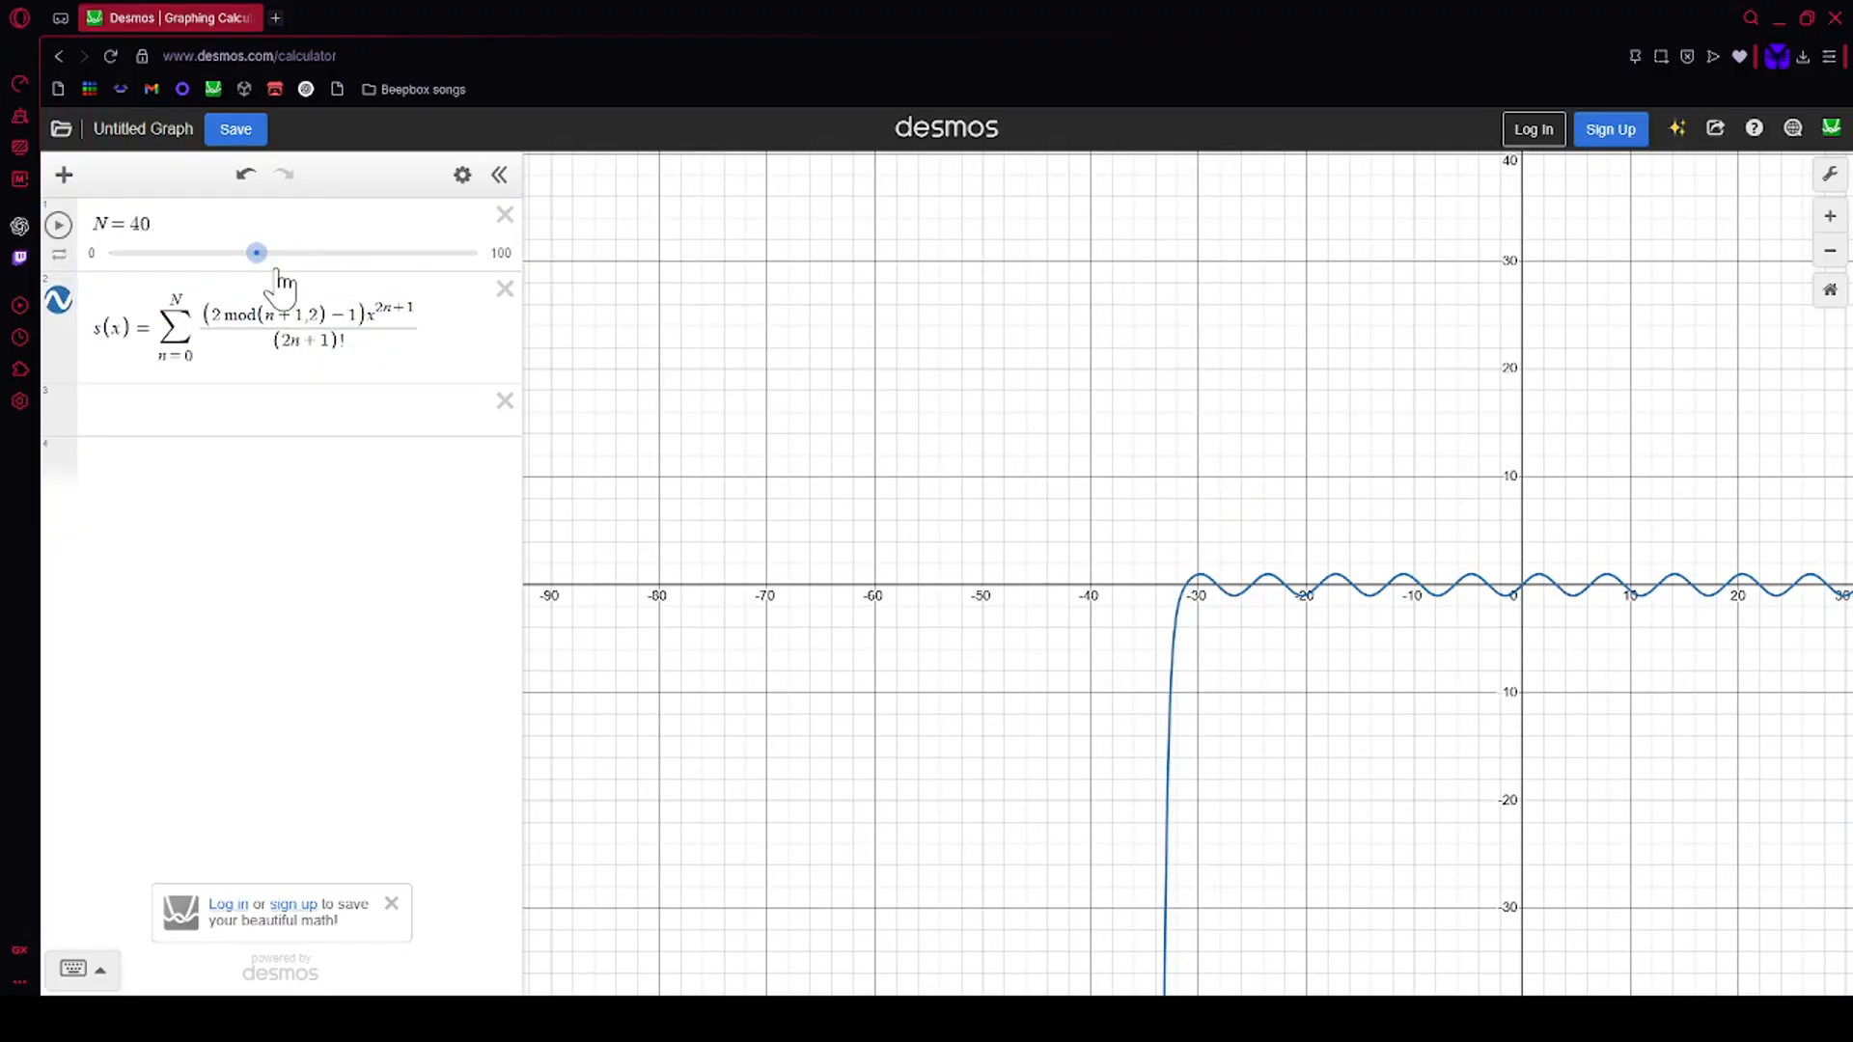
drag(257, 262, 394, 273)
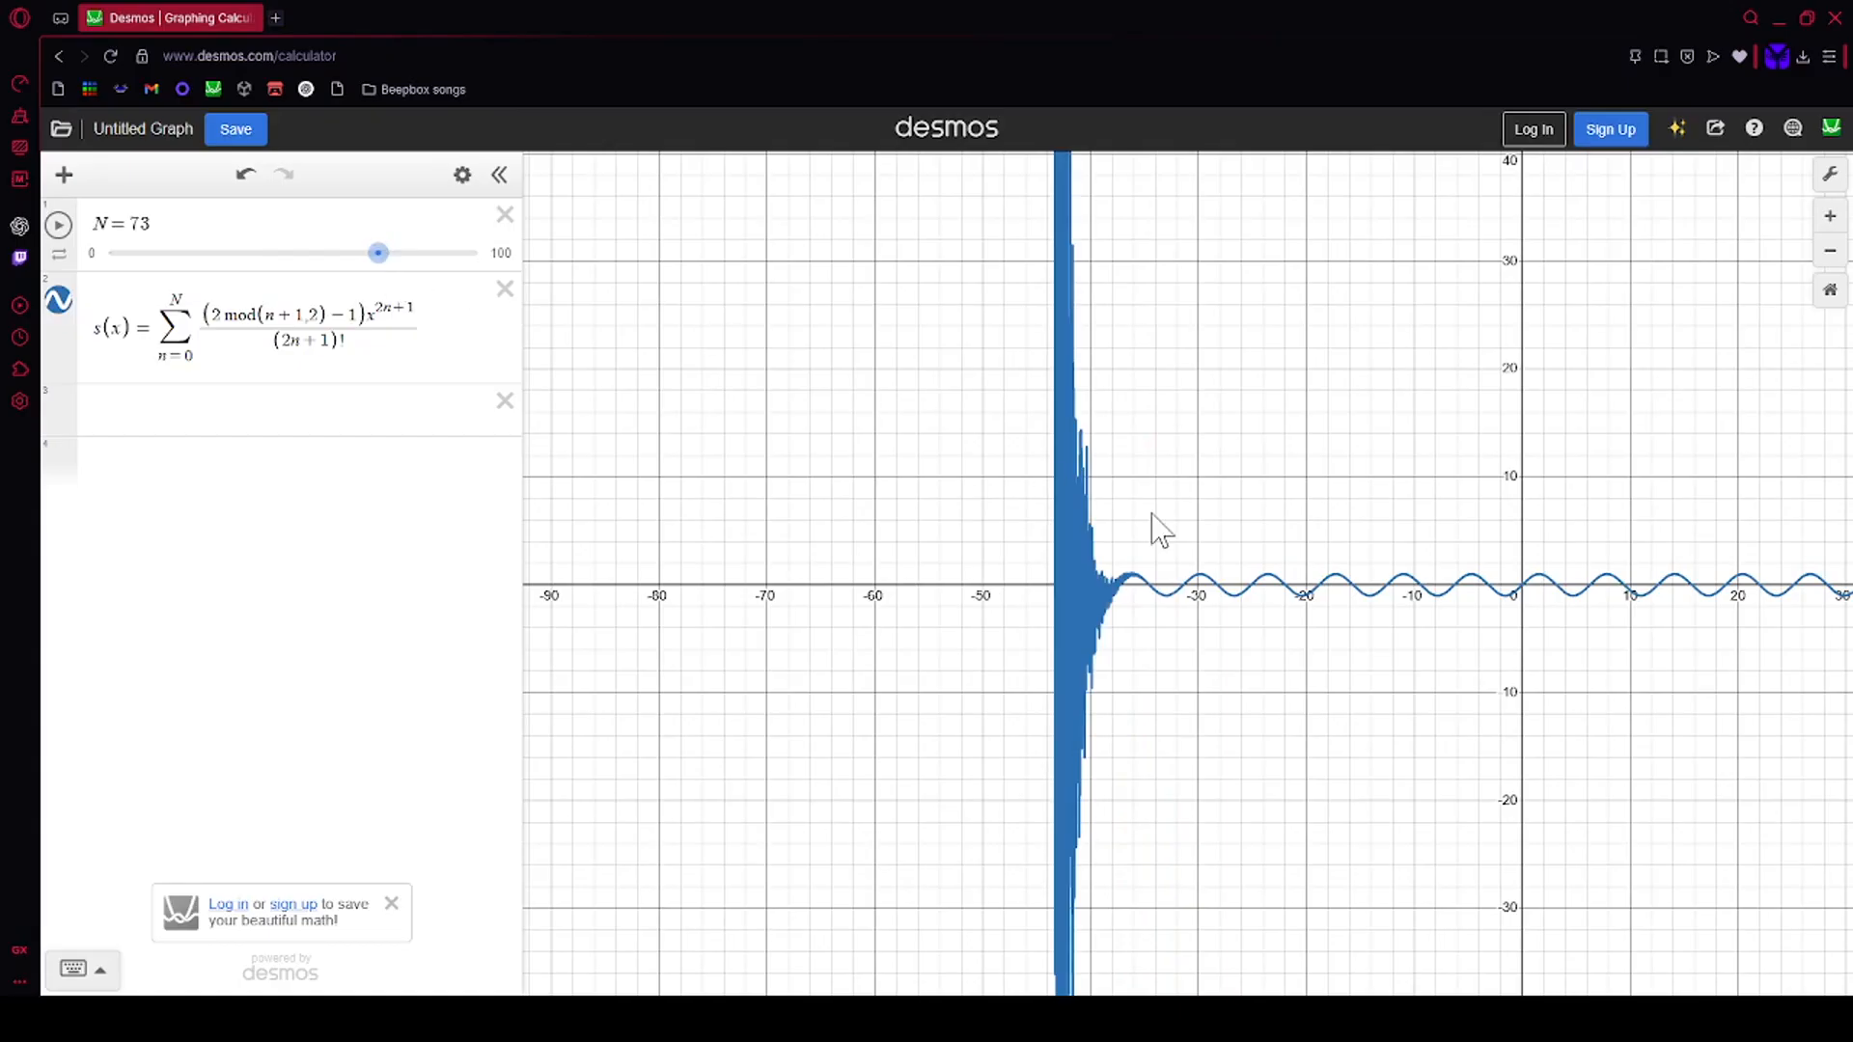
Step: Lower the slider value of N to 32 to reduce the number of terms in the sine approximation
scroll(1091, 598, up, 8)
scroll(1034, 671, up, 15)
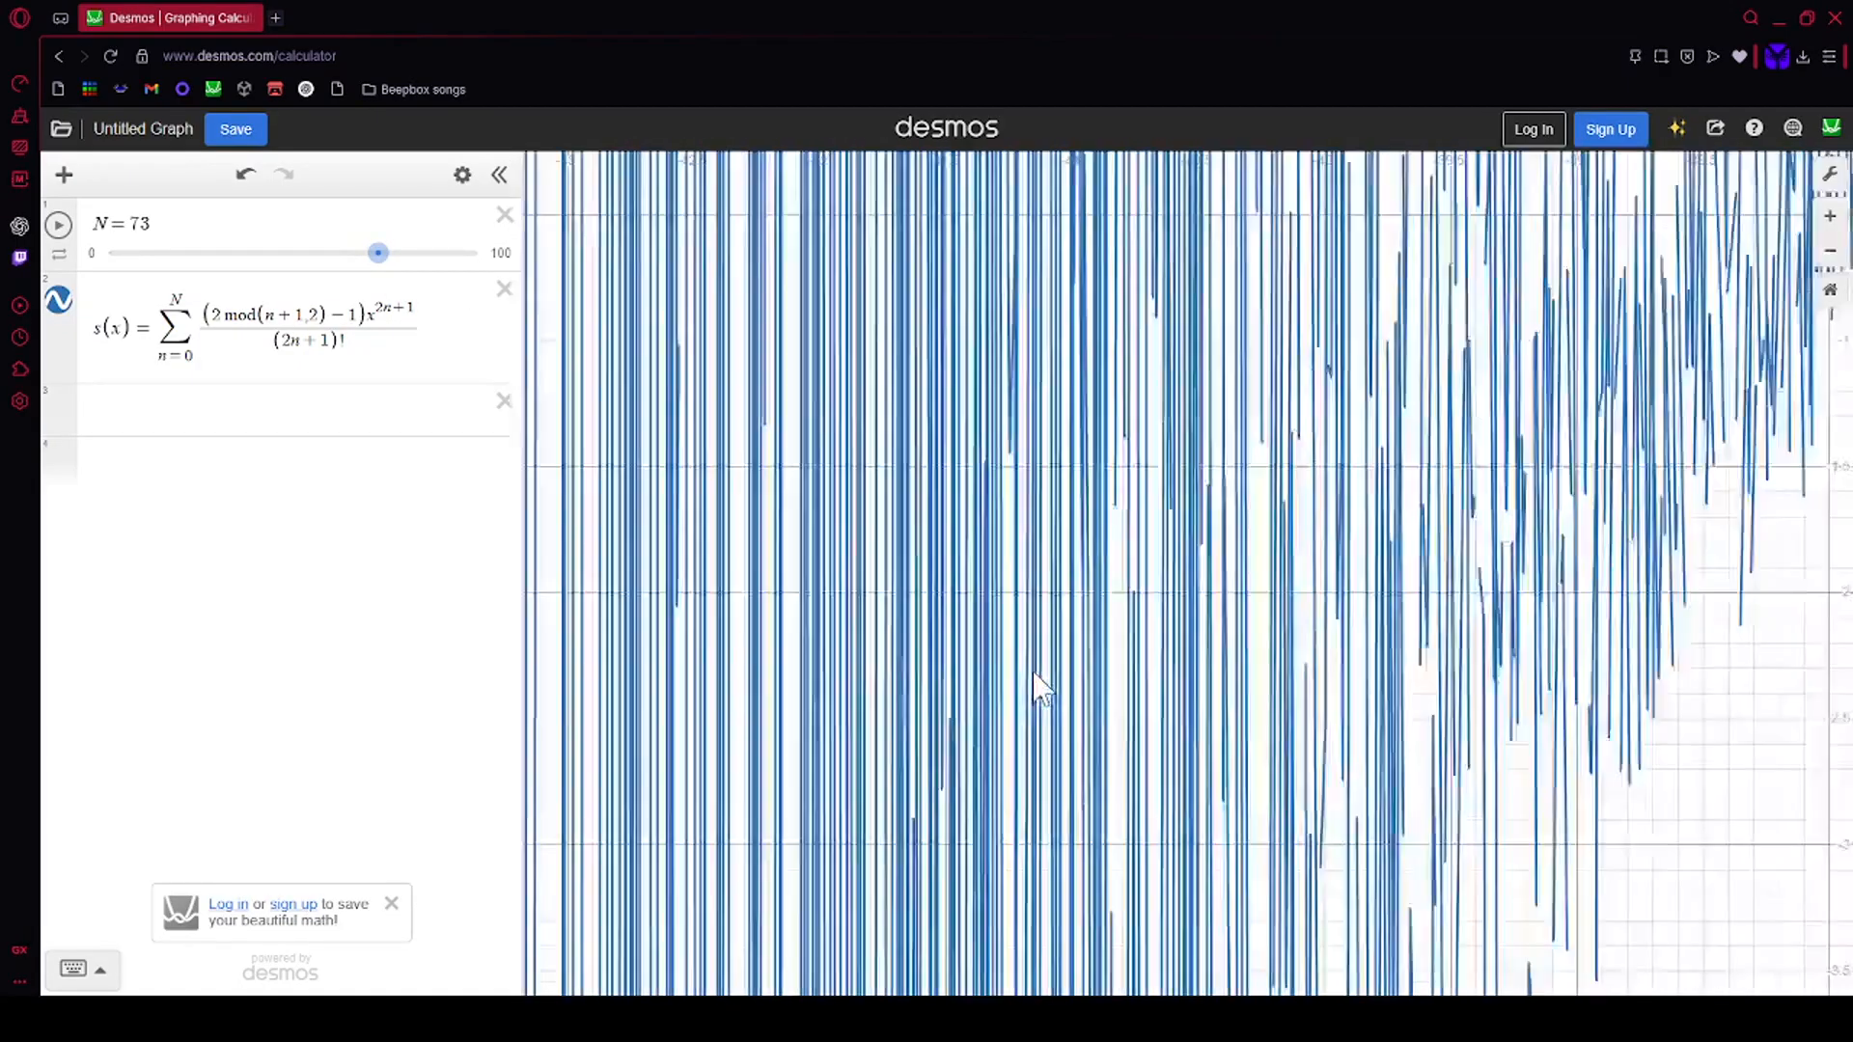
scroll(1034, 673, down, 17)
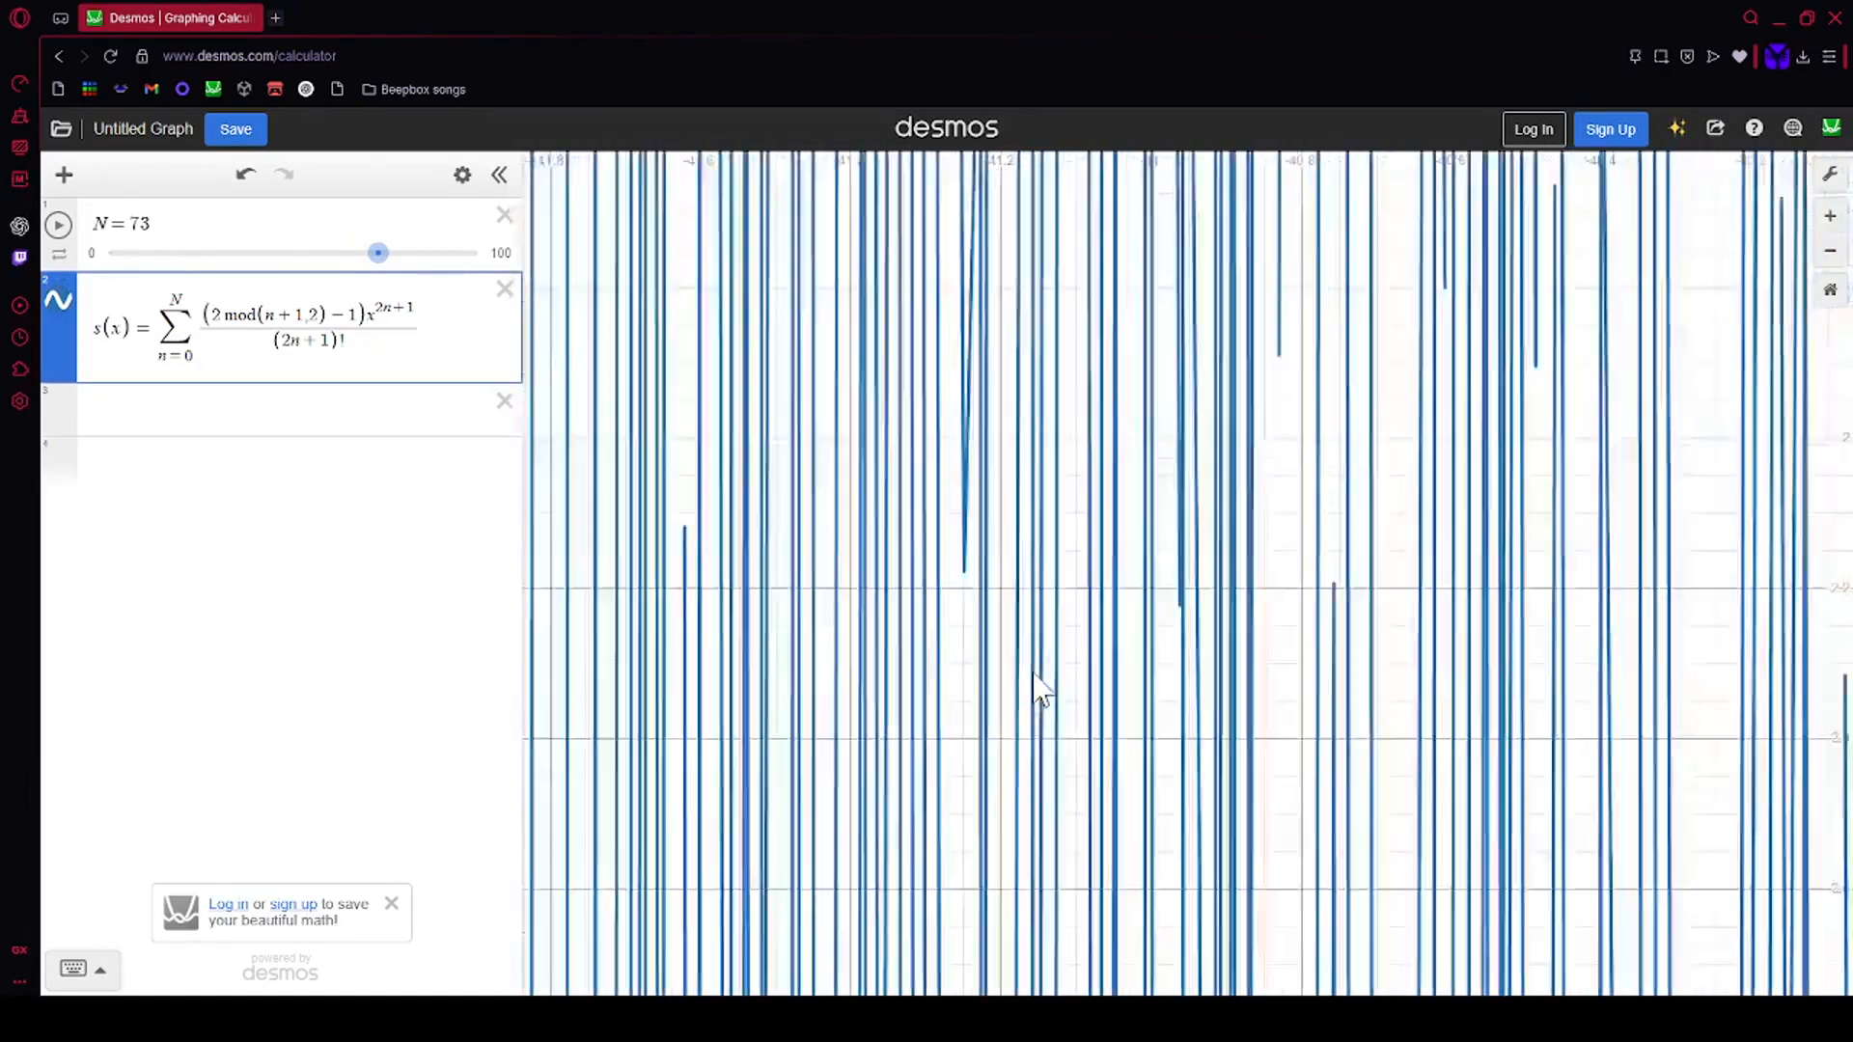
scroll(1033, 669, down, 15)
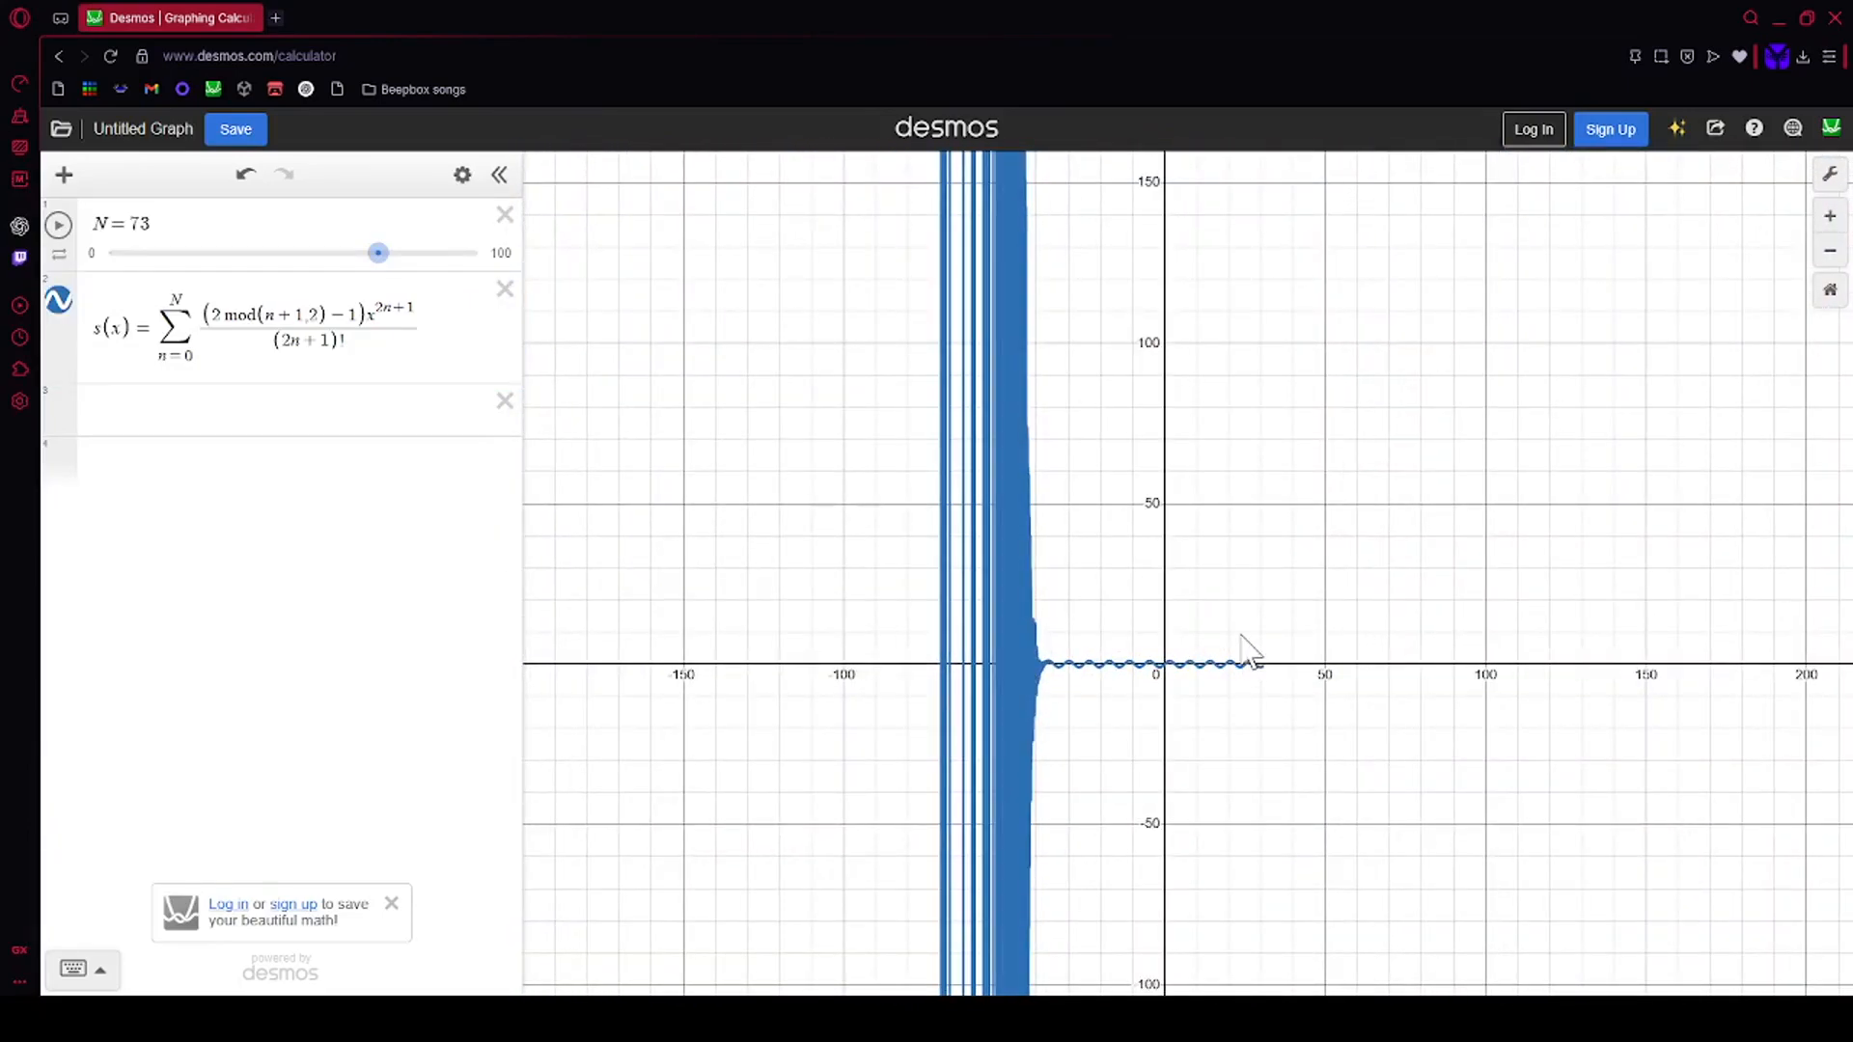
scroll(1212, 606, up, 5)
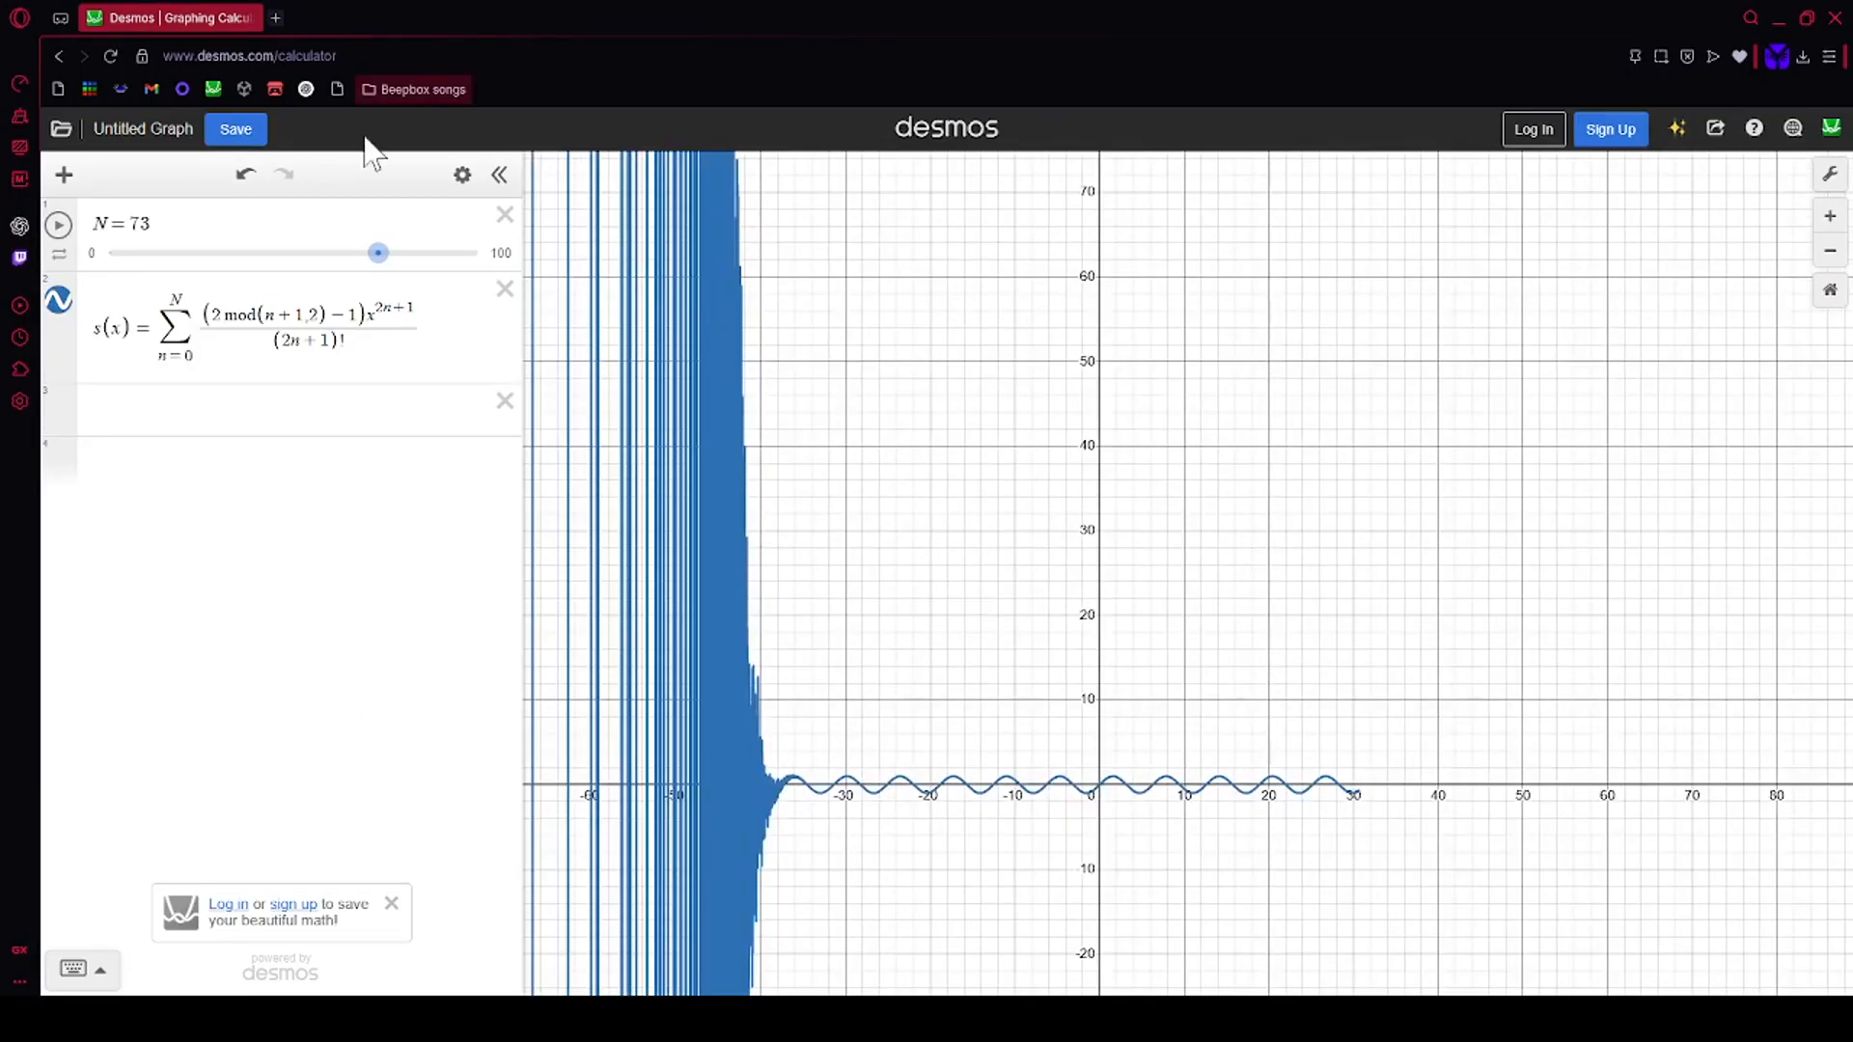
drag(379, 257, 231, 274)
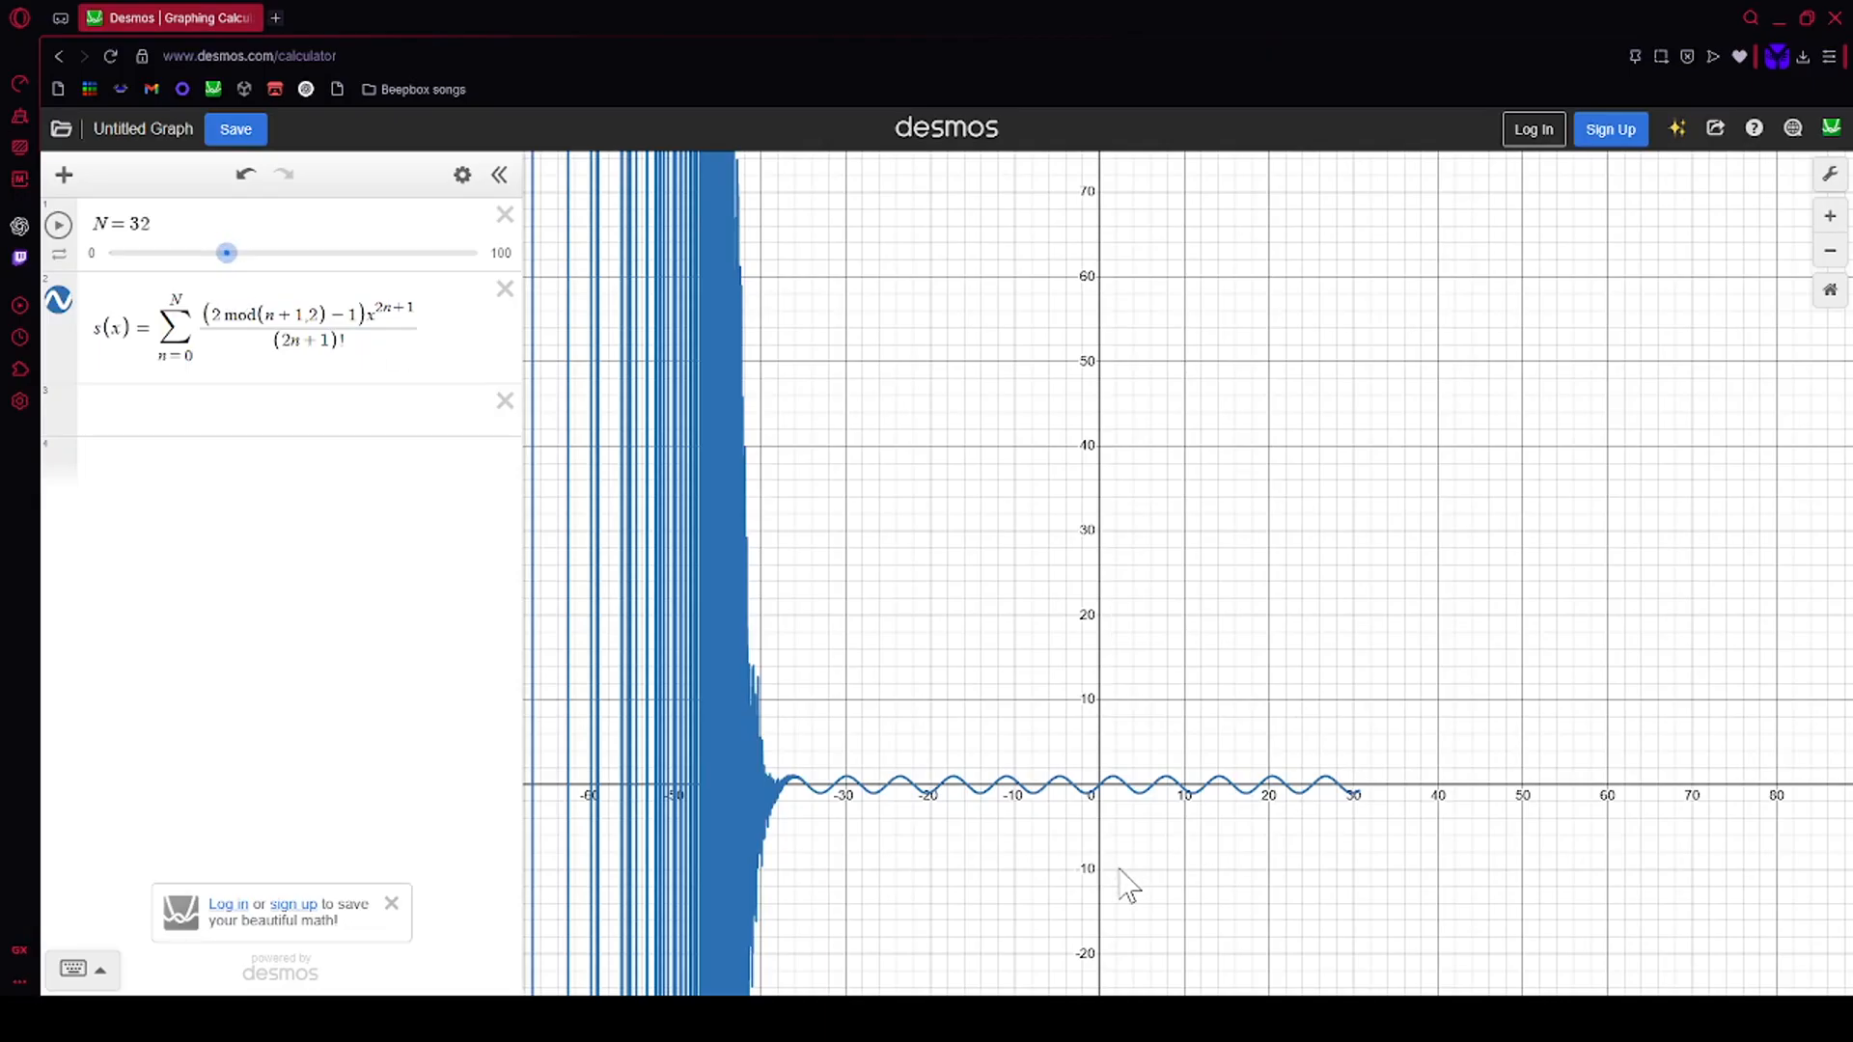
scroll(1117, 881, up, 5)
scroll(992, 654, down, 3)
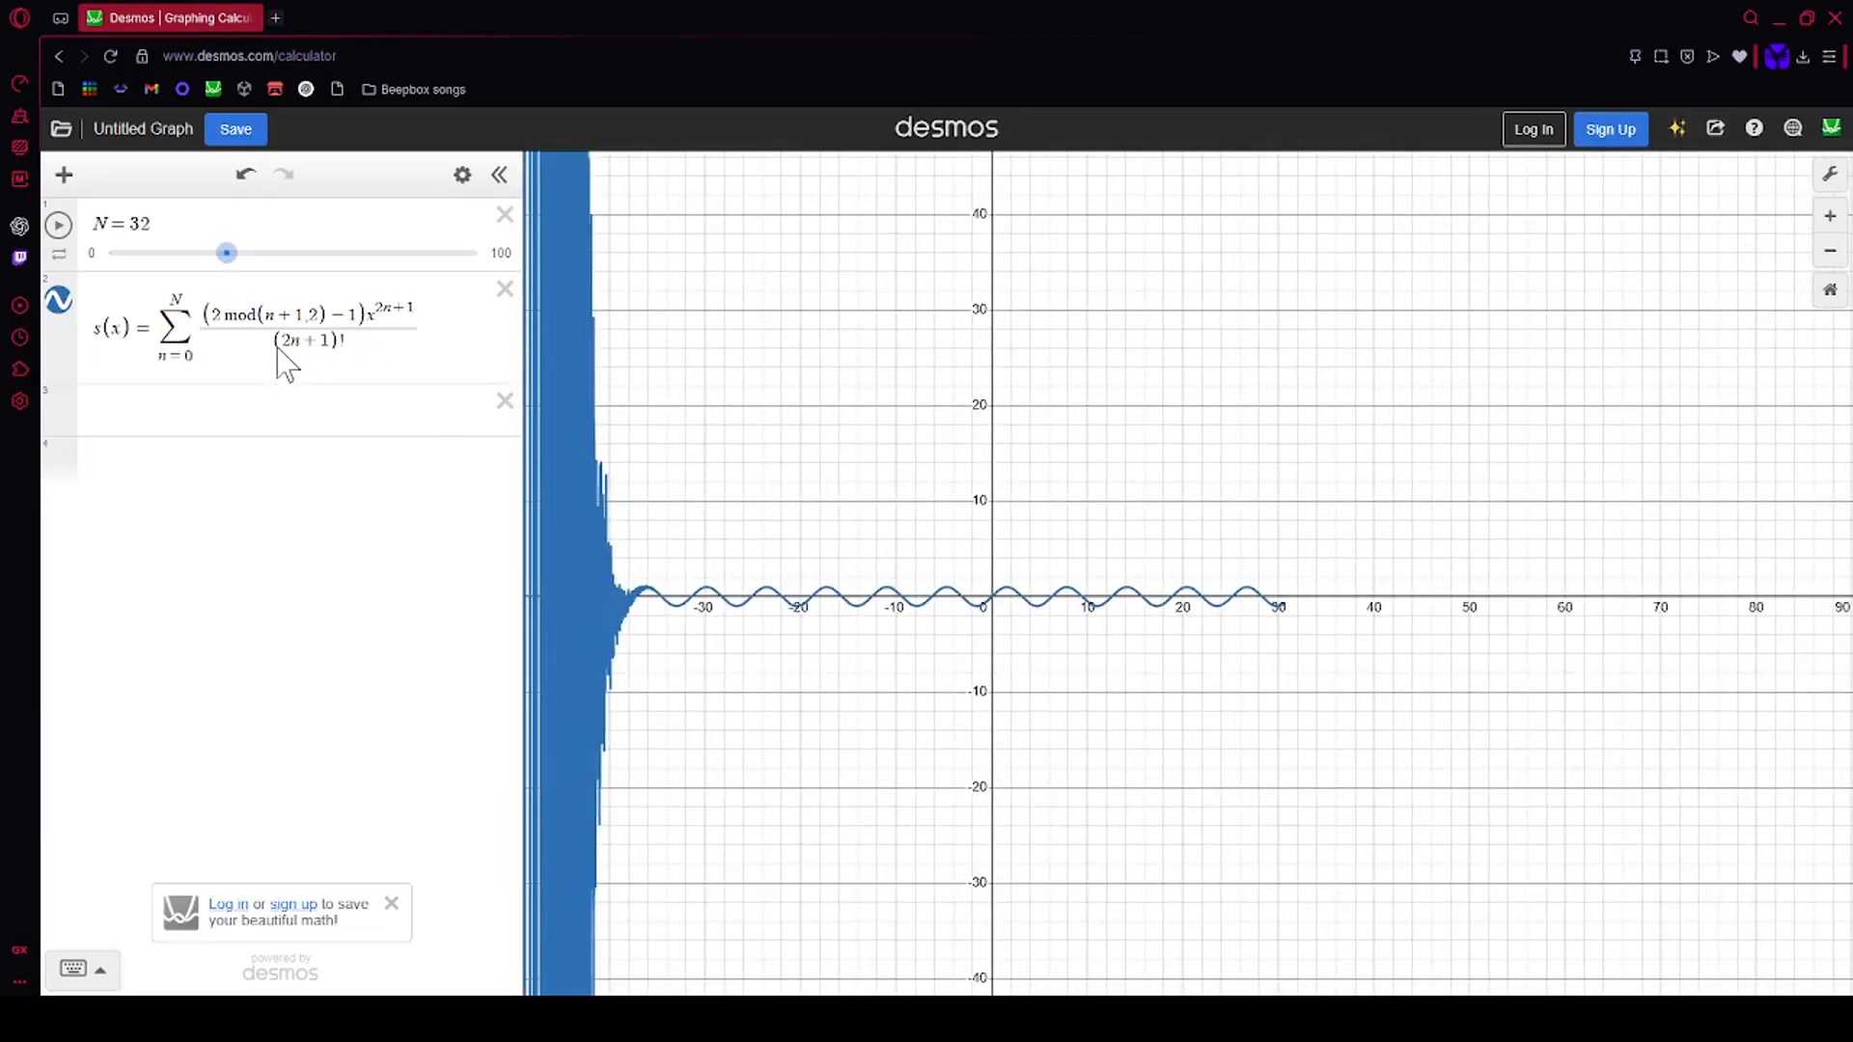
Step: Replace the base x in the numerator of s(x) with mod(x, 2π), keeping the exponent 2n + 1
click(296, 309)
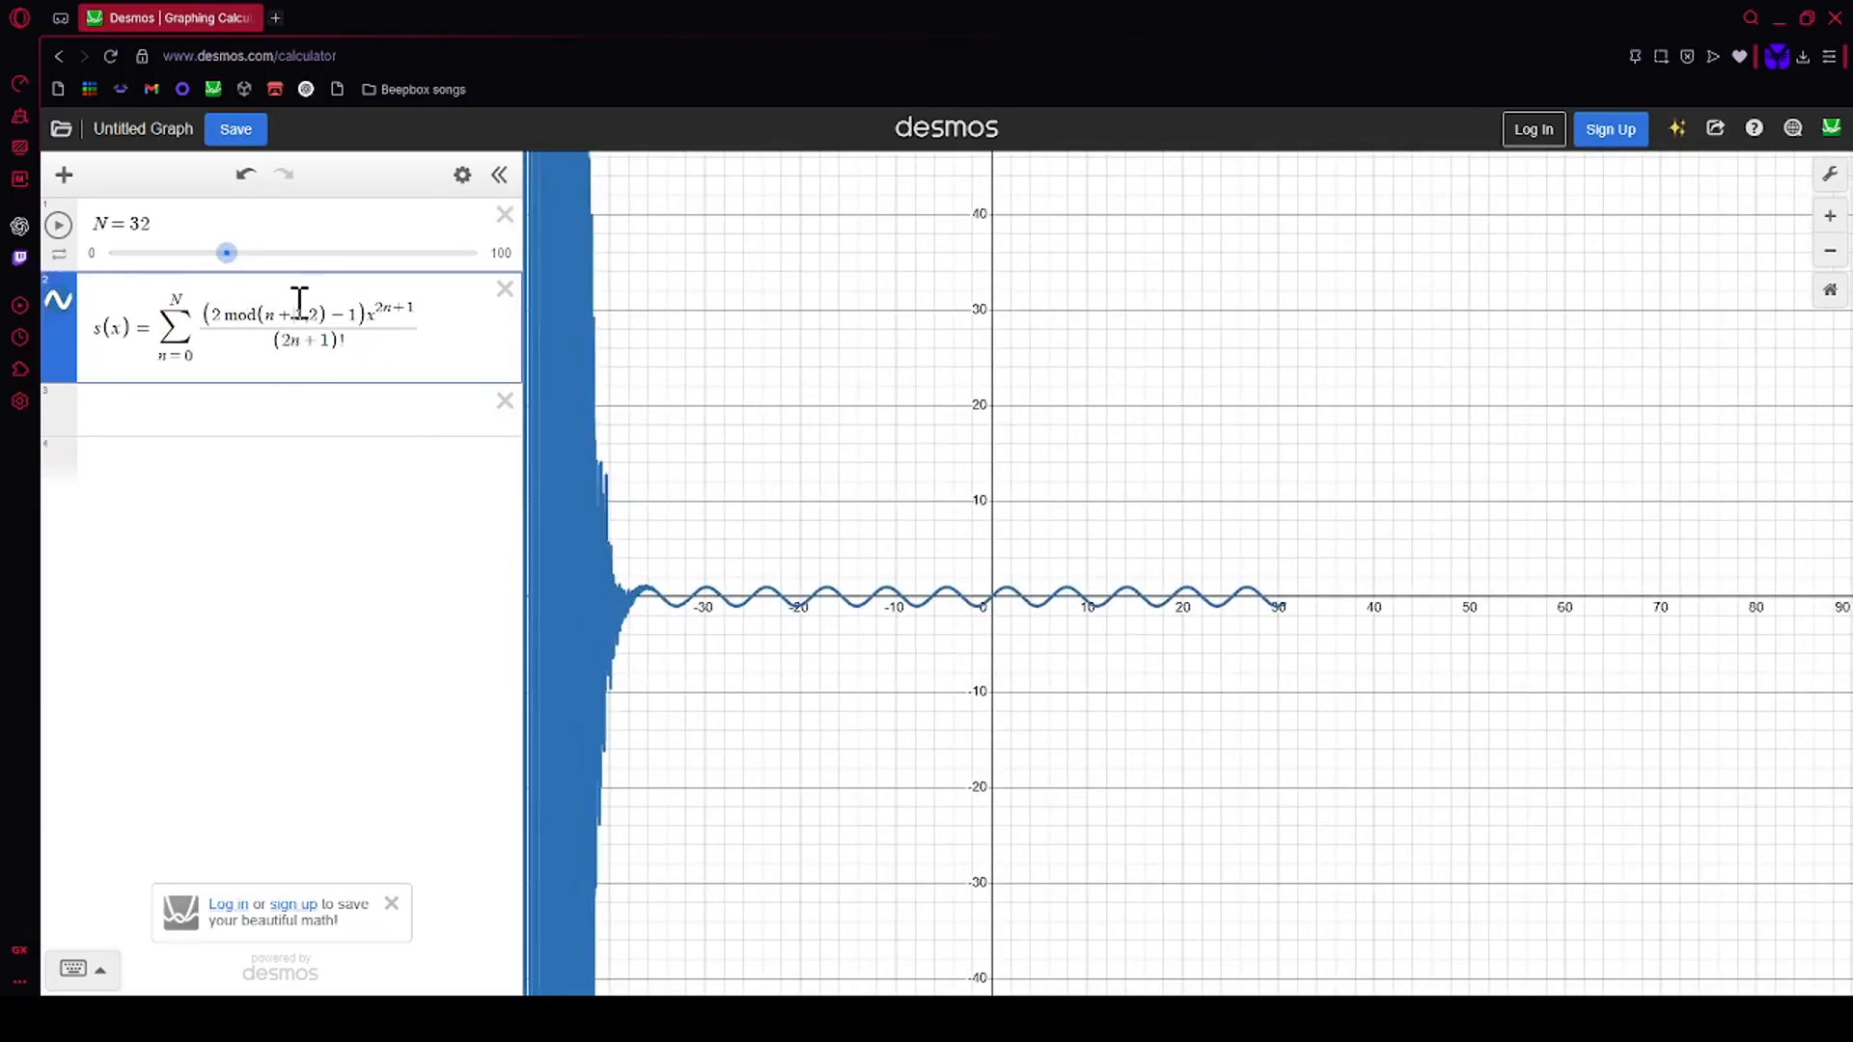
click(376, 312)
text(mod()
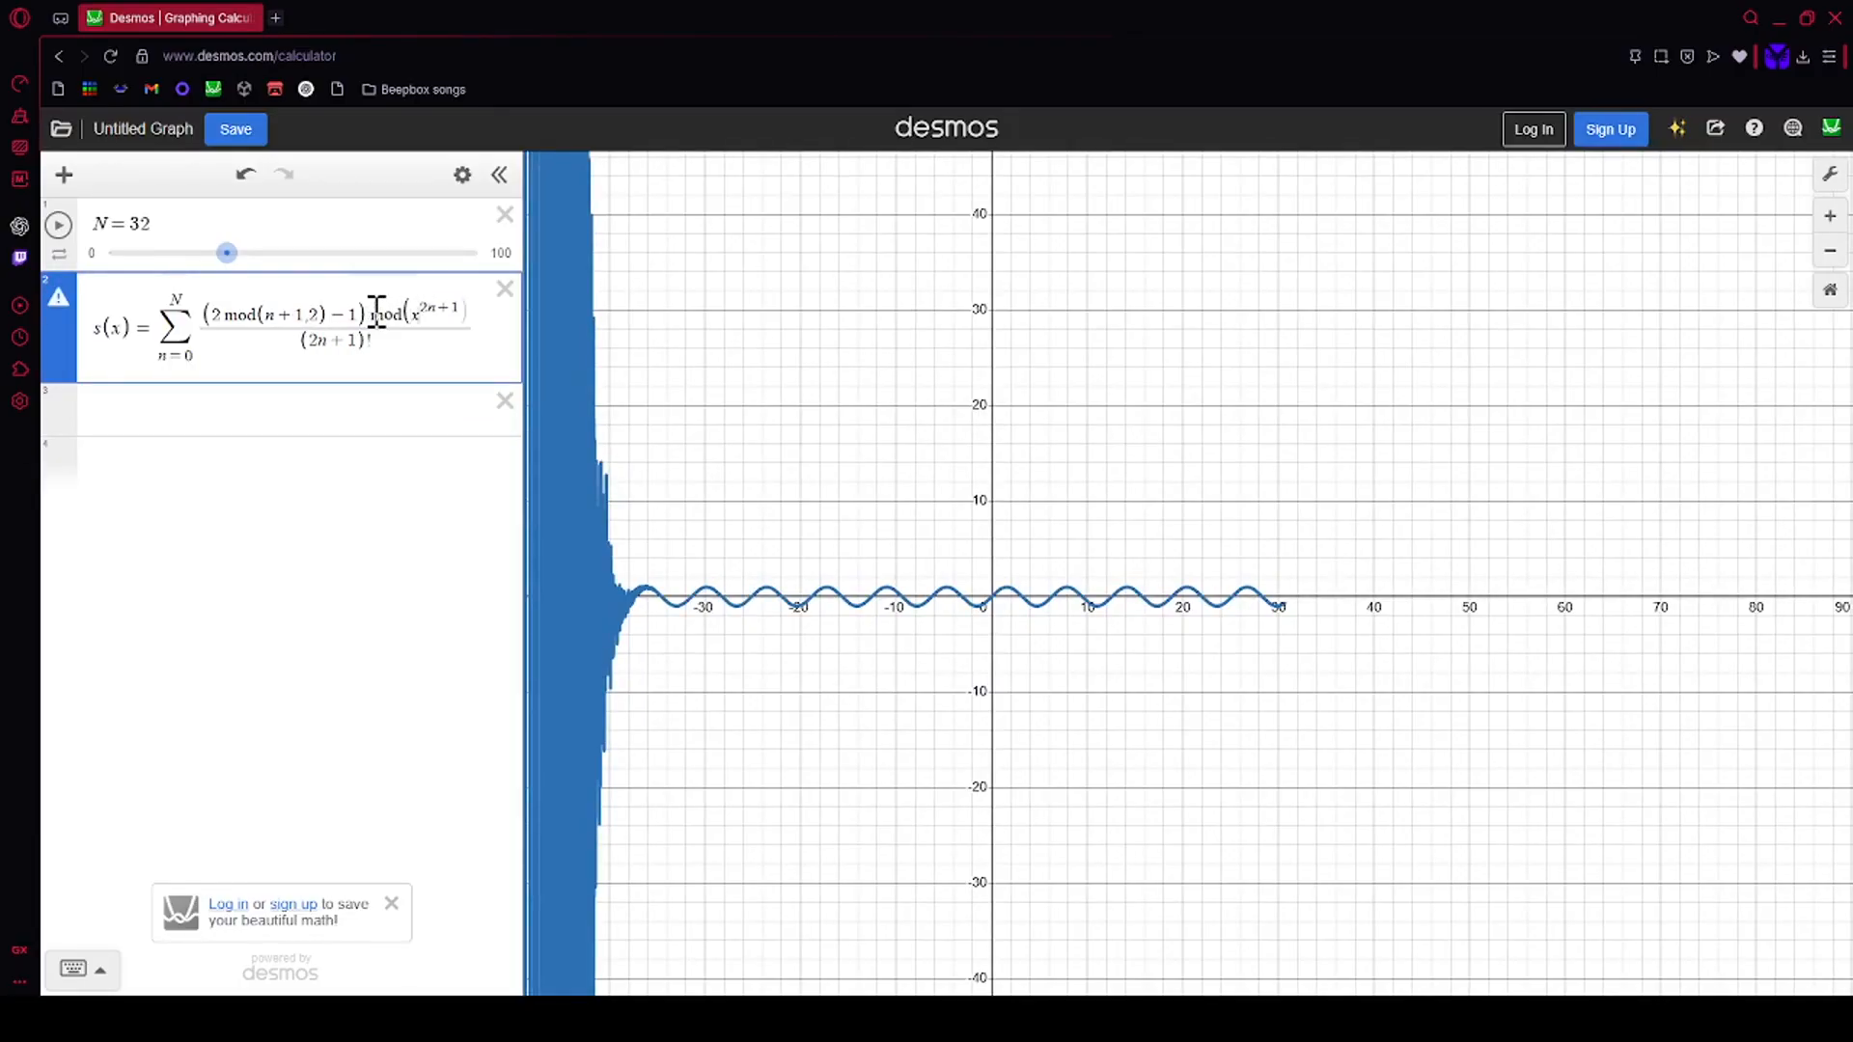
key(Right)
text())
key(Left)
text(,pi)
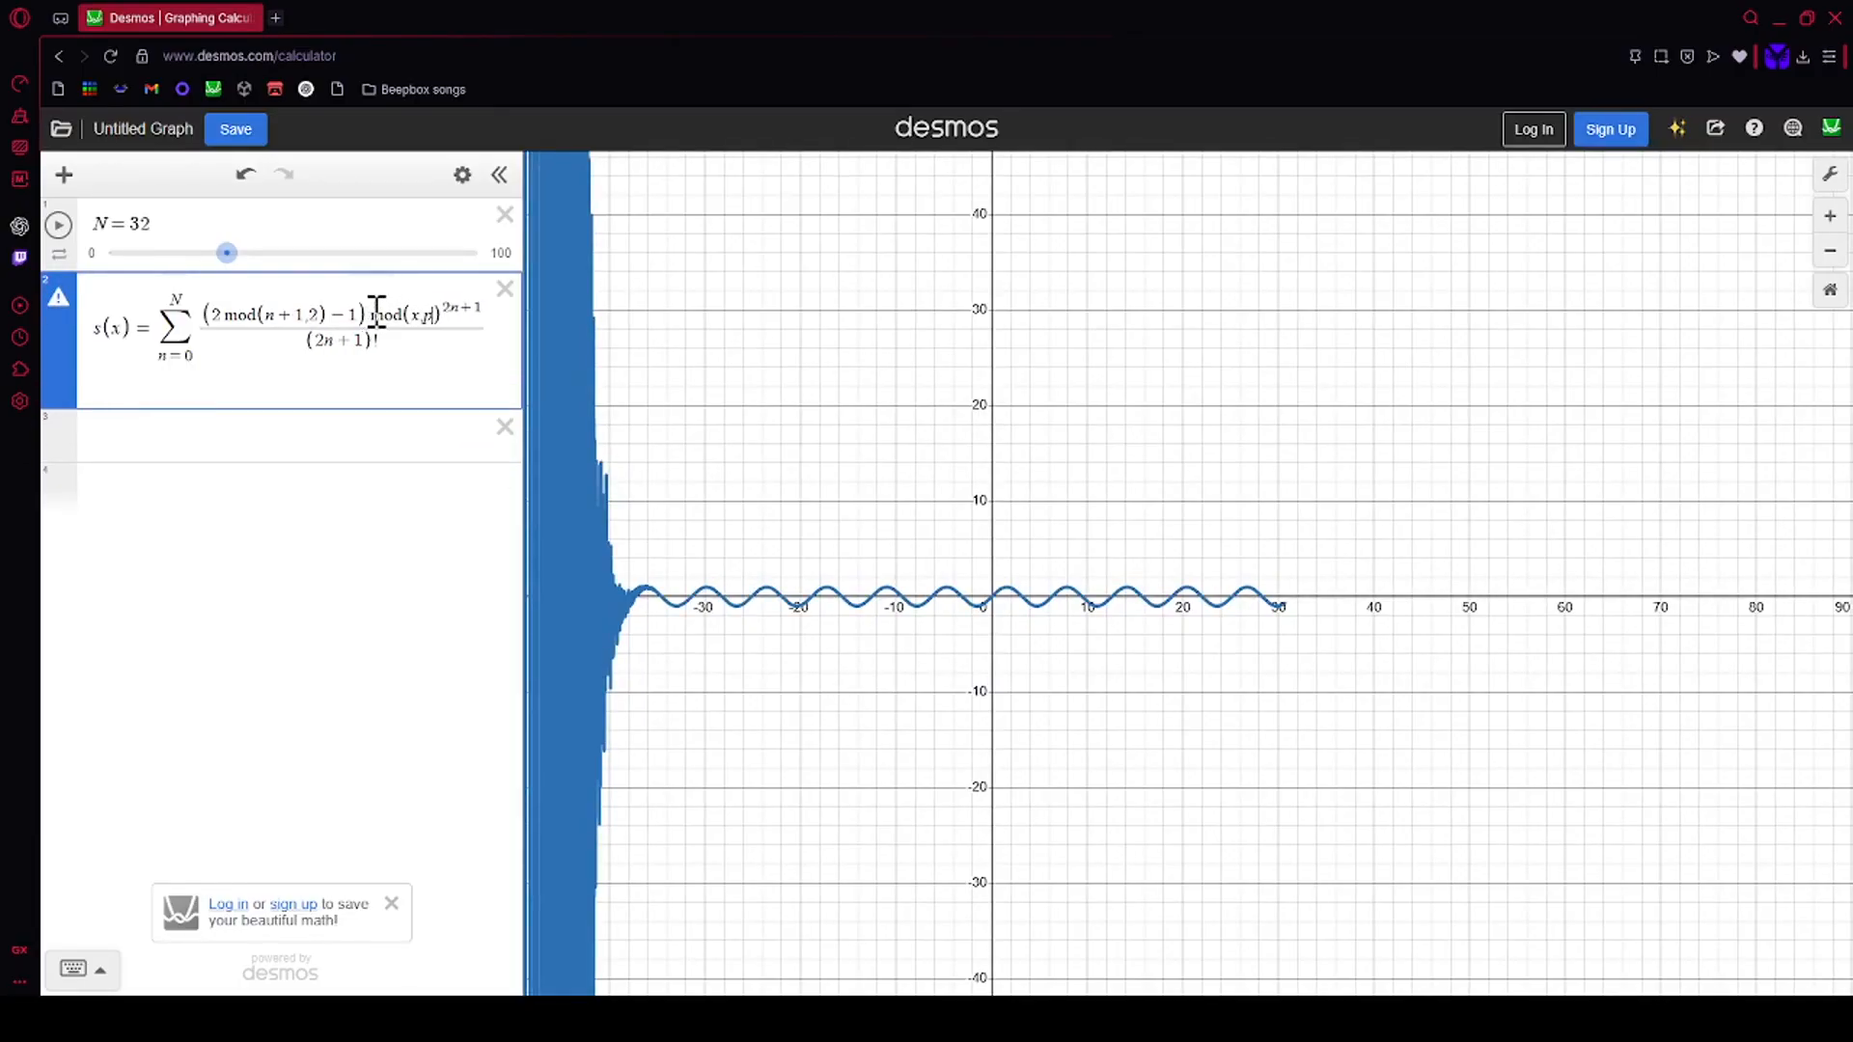
key(Left)
text(2)
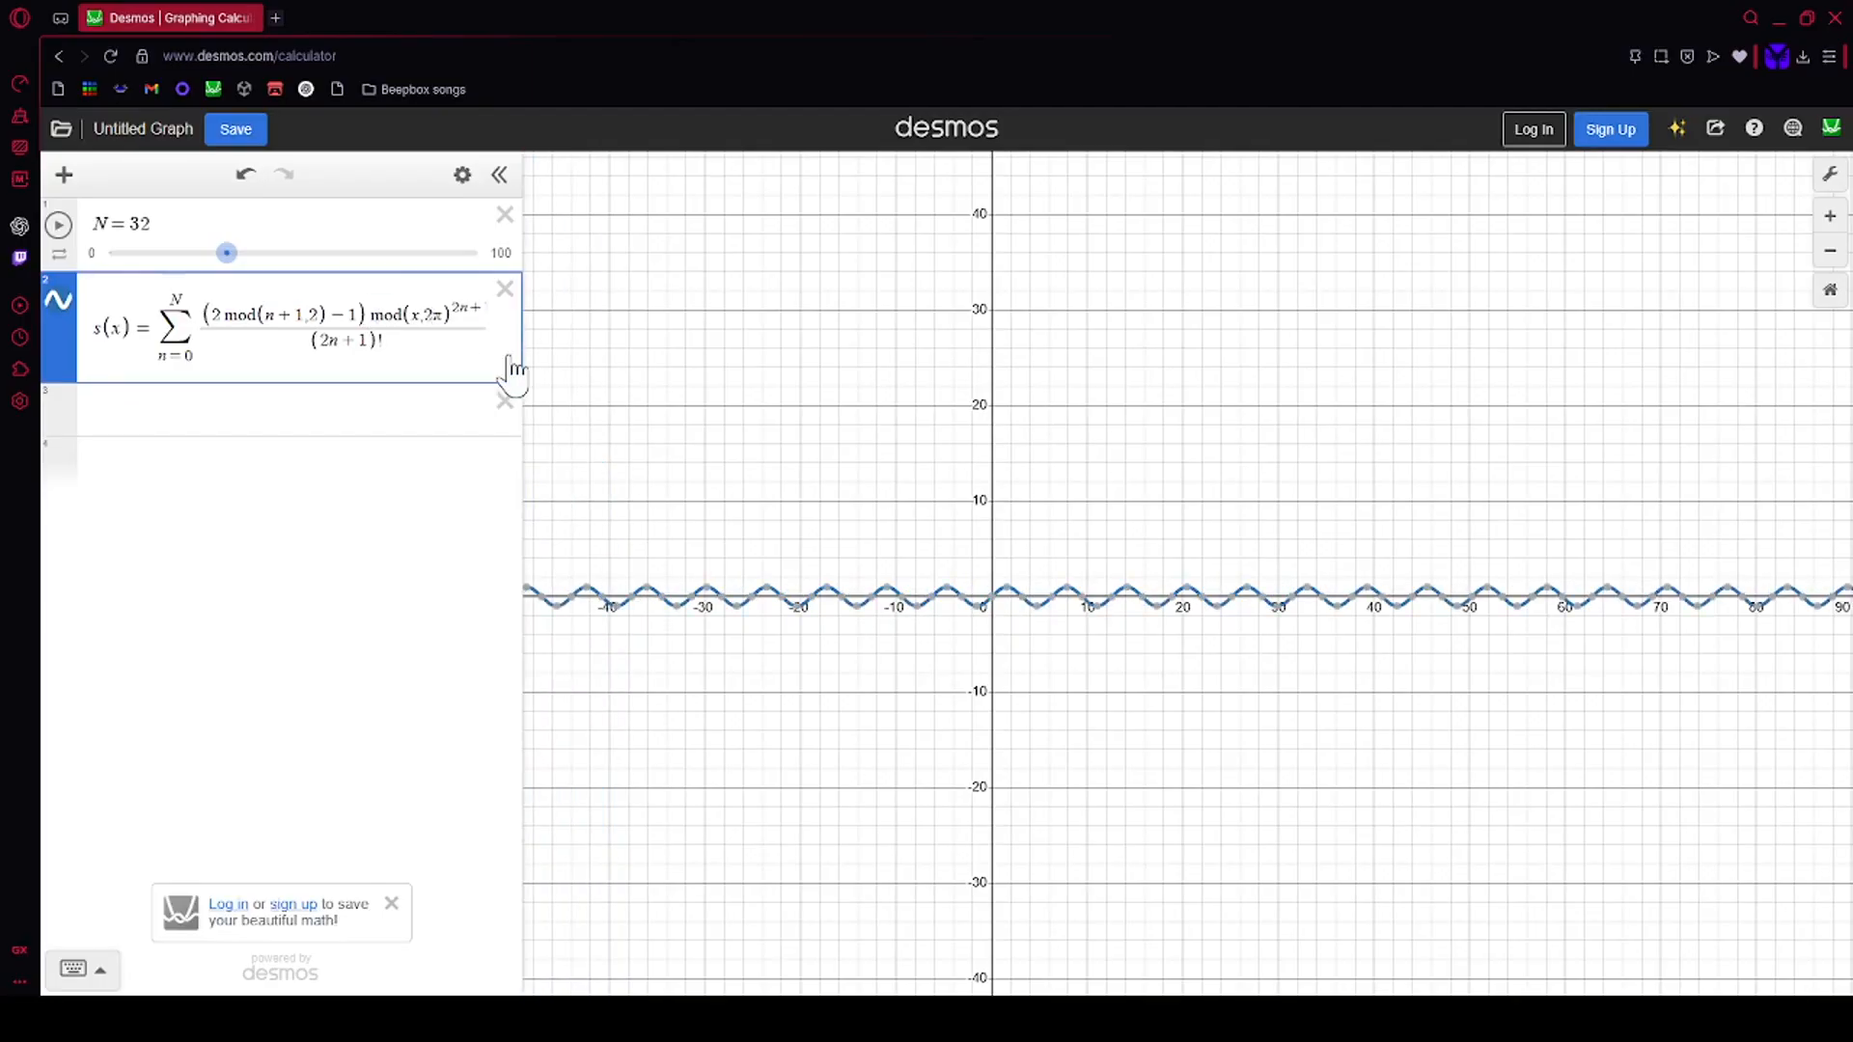
click(972, 633)
scroll(973, 632, up, 3)
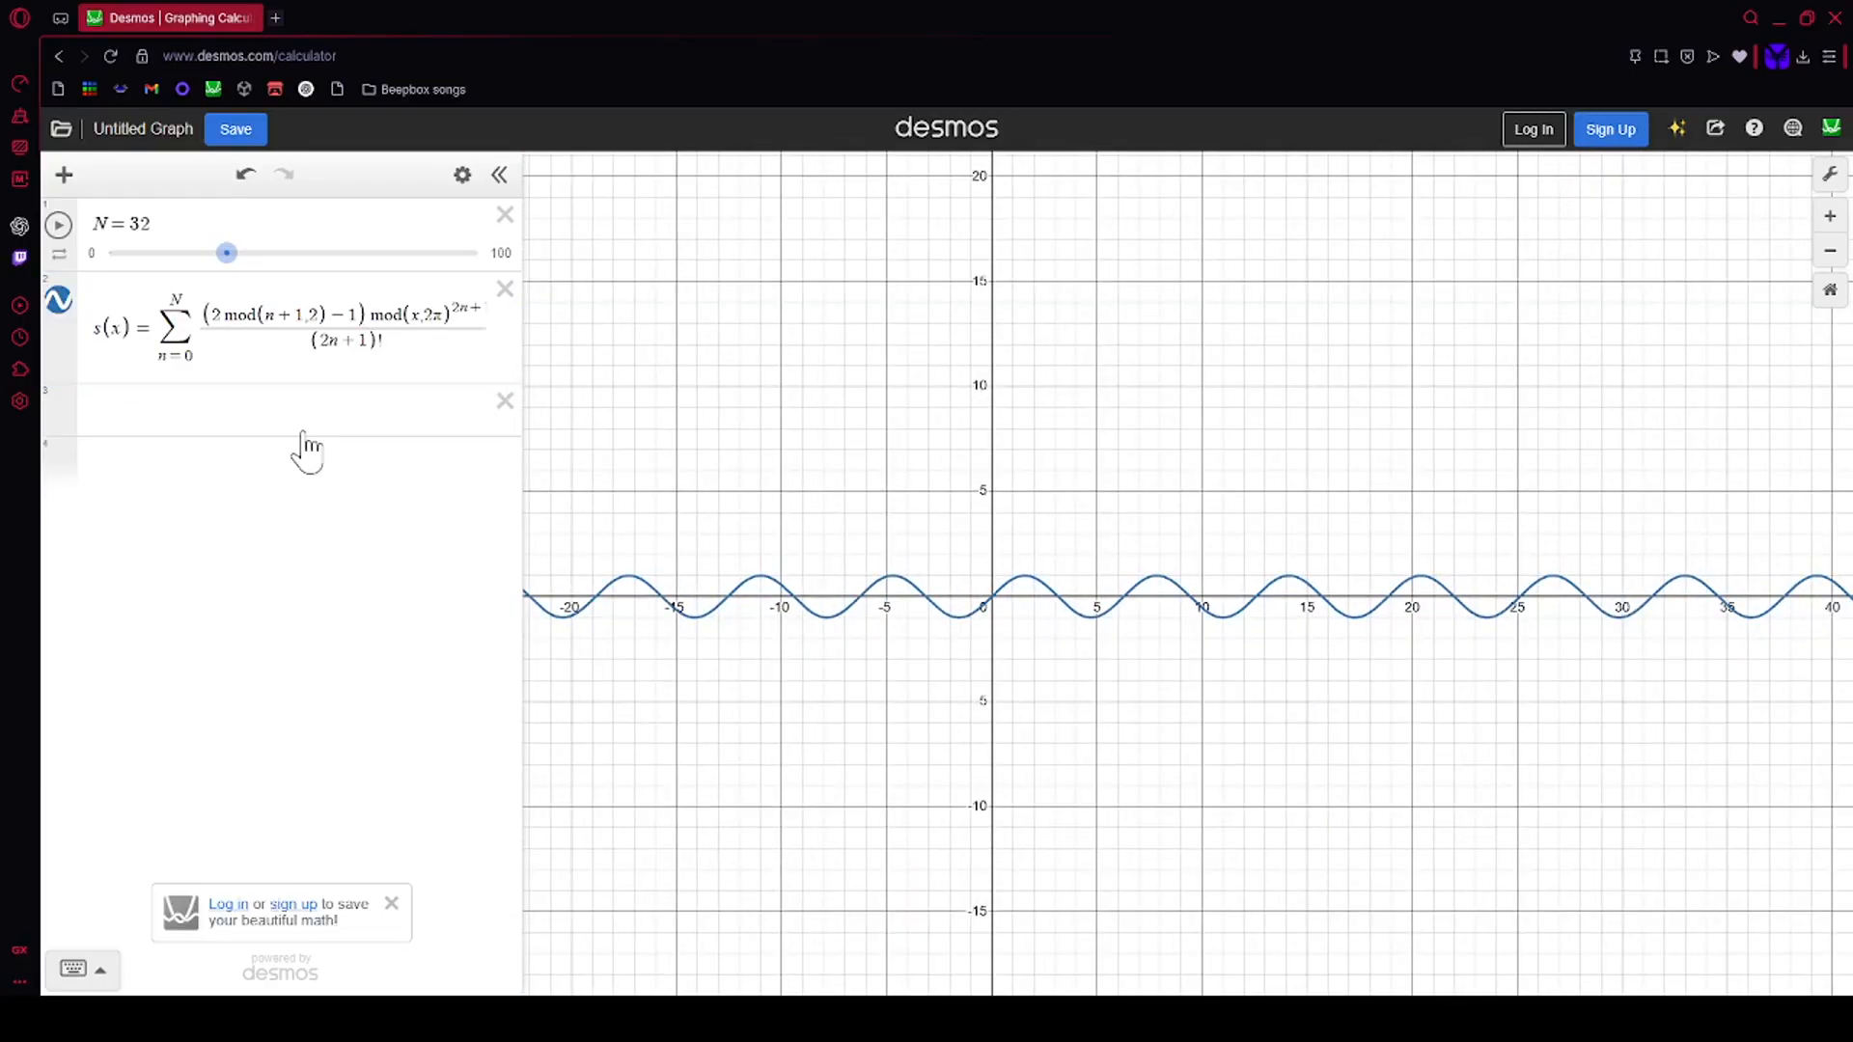
click(250, 419)
text(c(x)
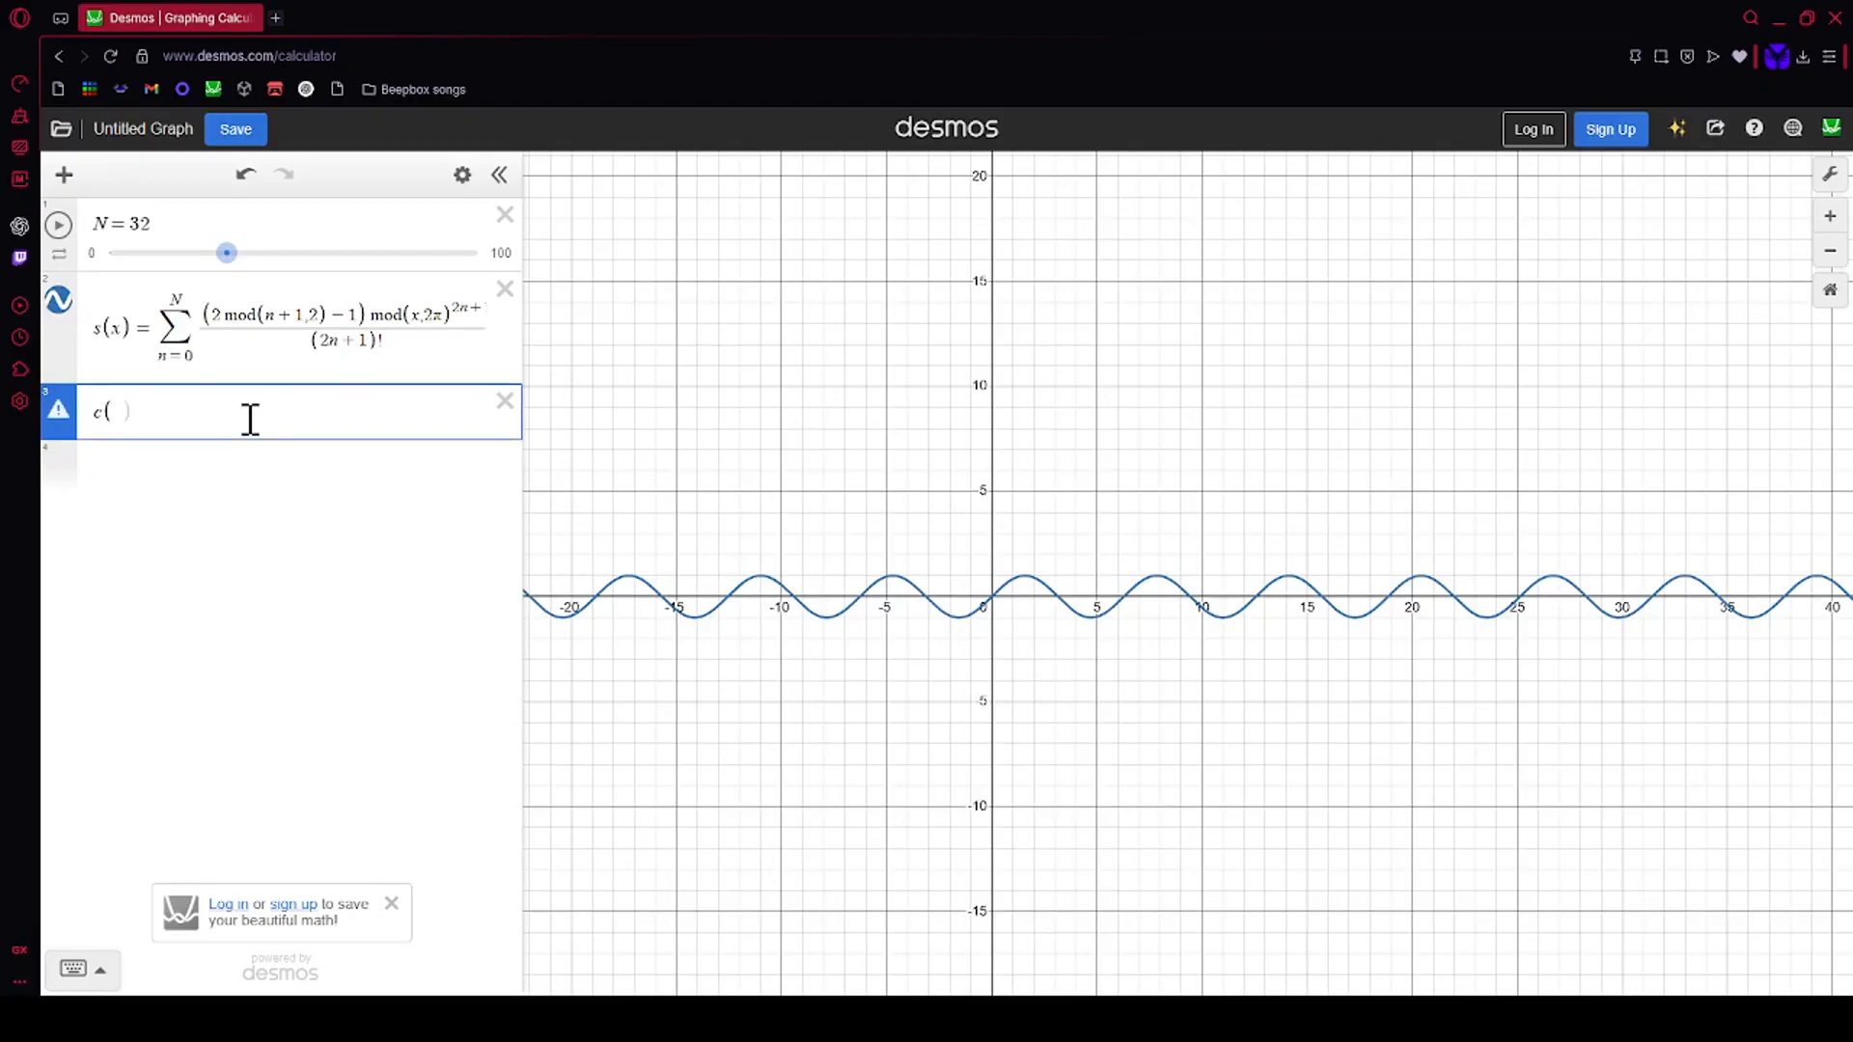
key(BackSpace)
text(x+p)
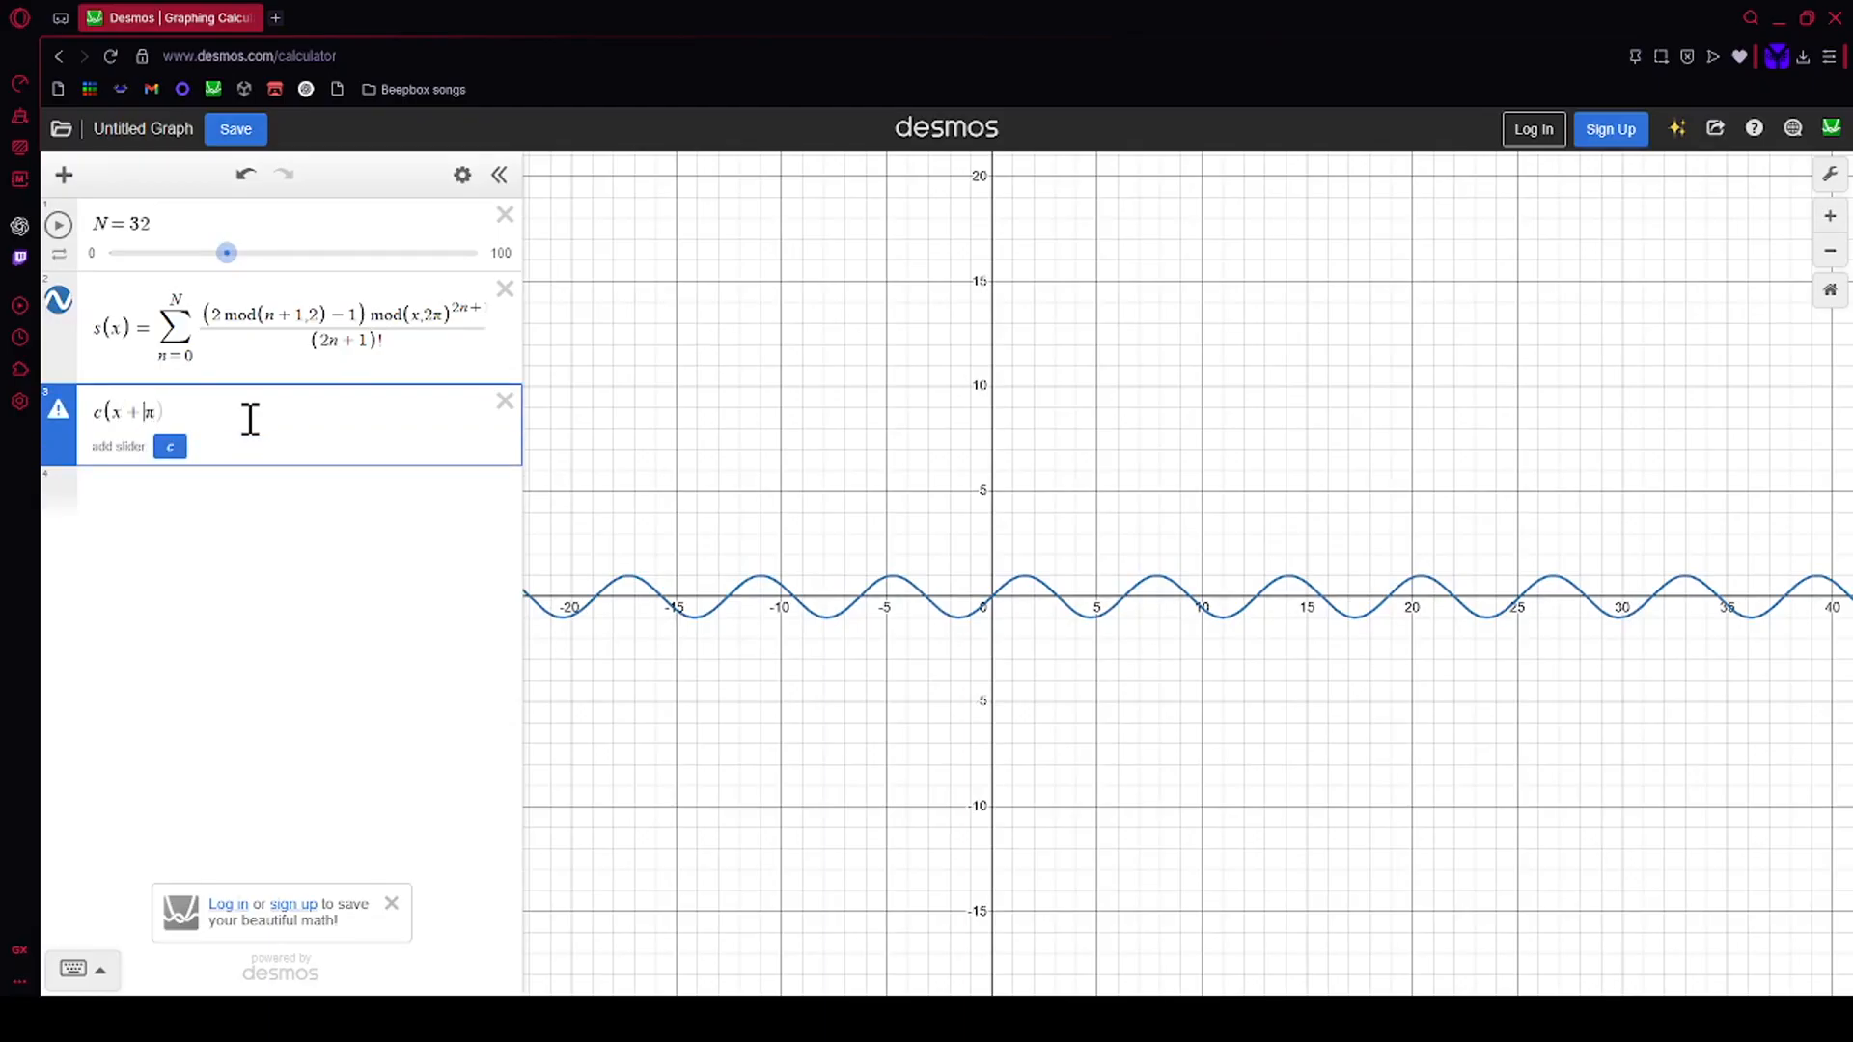
key(BackSpace)
key(BackSpace)
key(BackSpace)
key(BackSpace)
key(BackSpace)
Step: Define the cosine approximation c(x) = s(x + π/2) in the third expression
text(c(x)=)
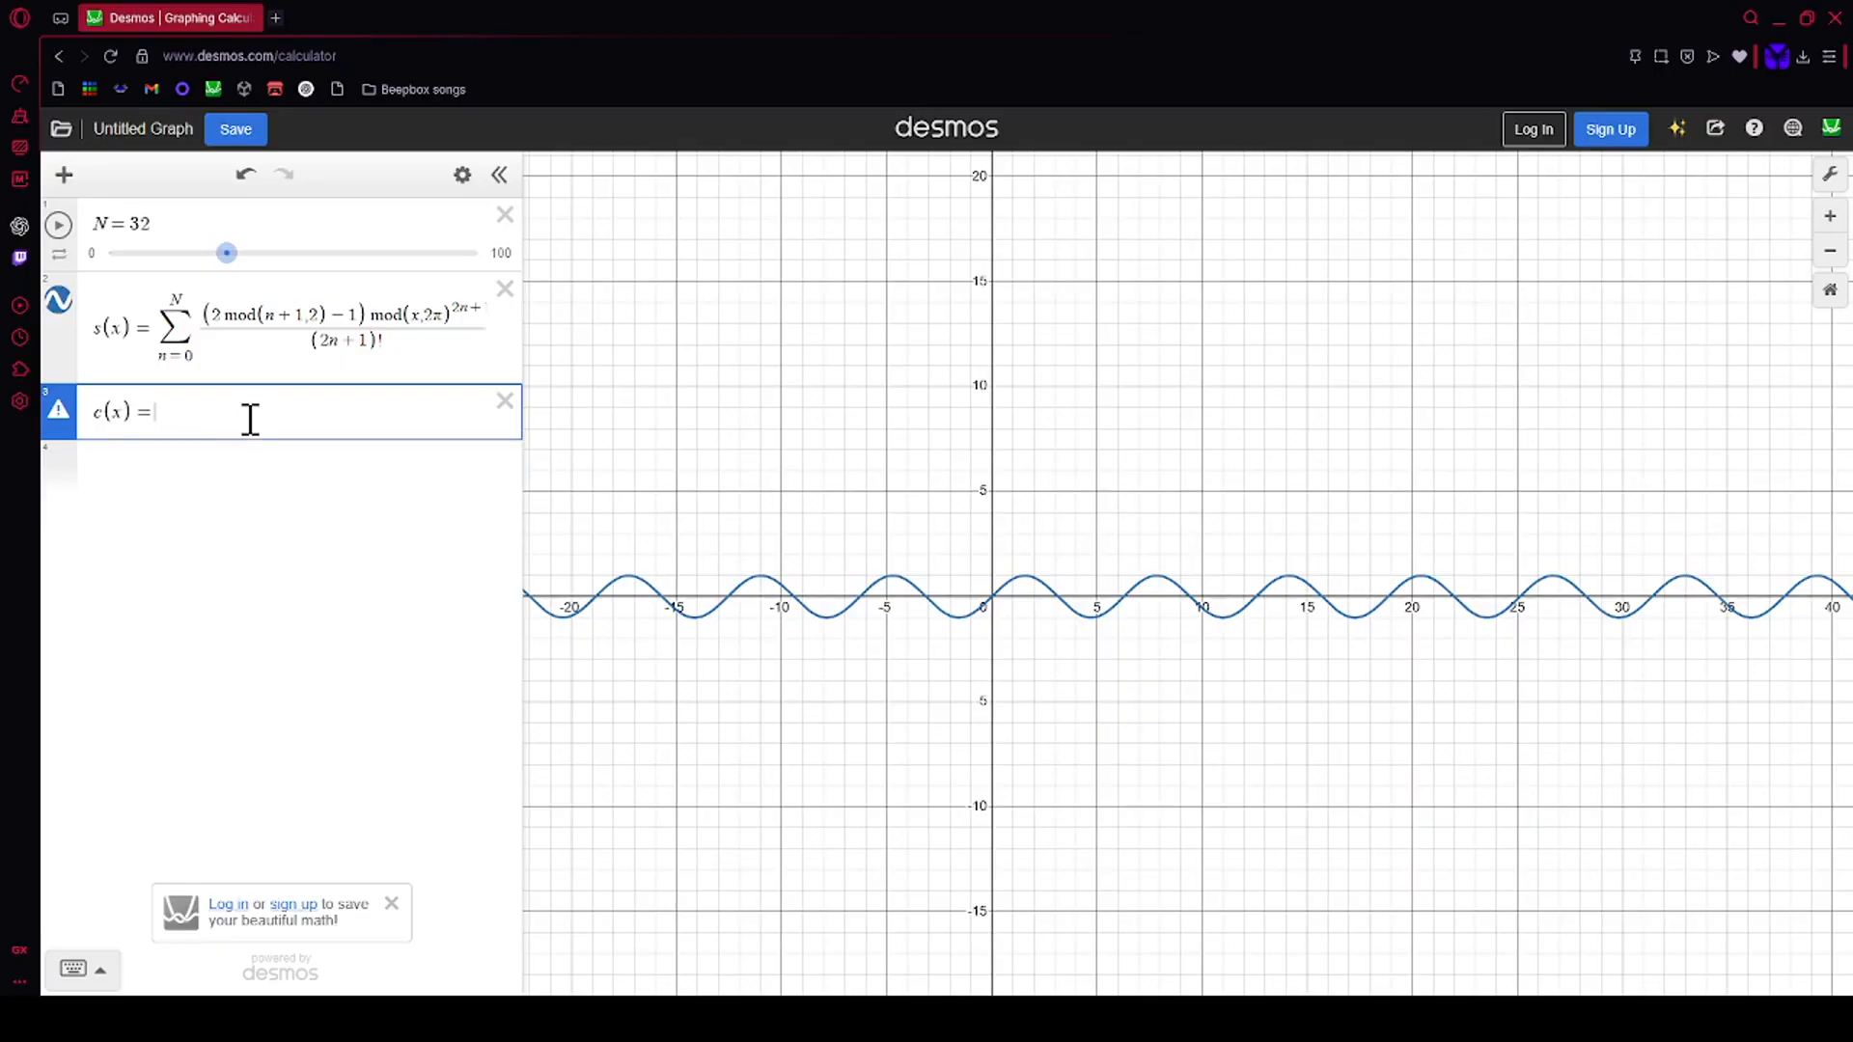
text(s(x+pi)
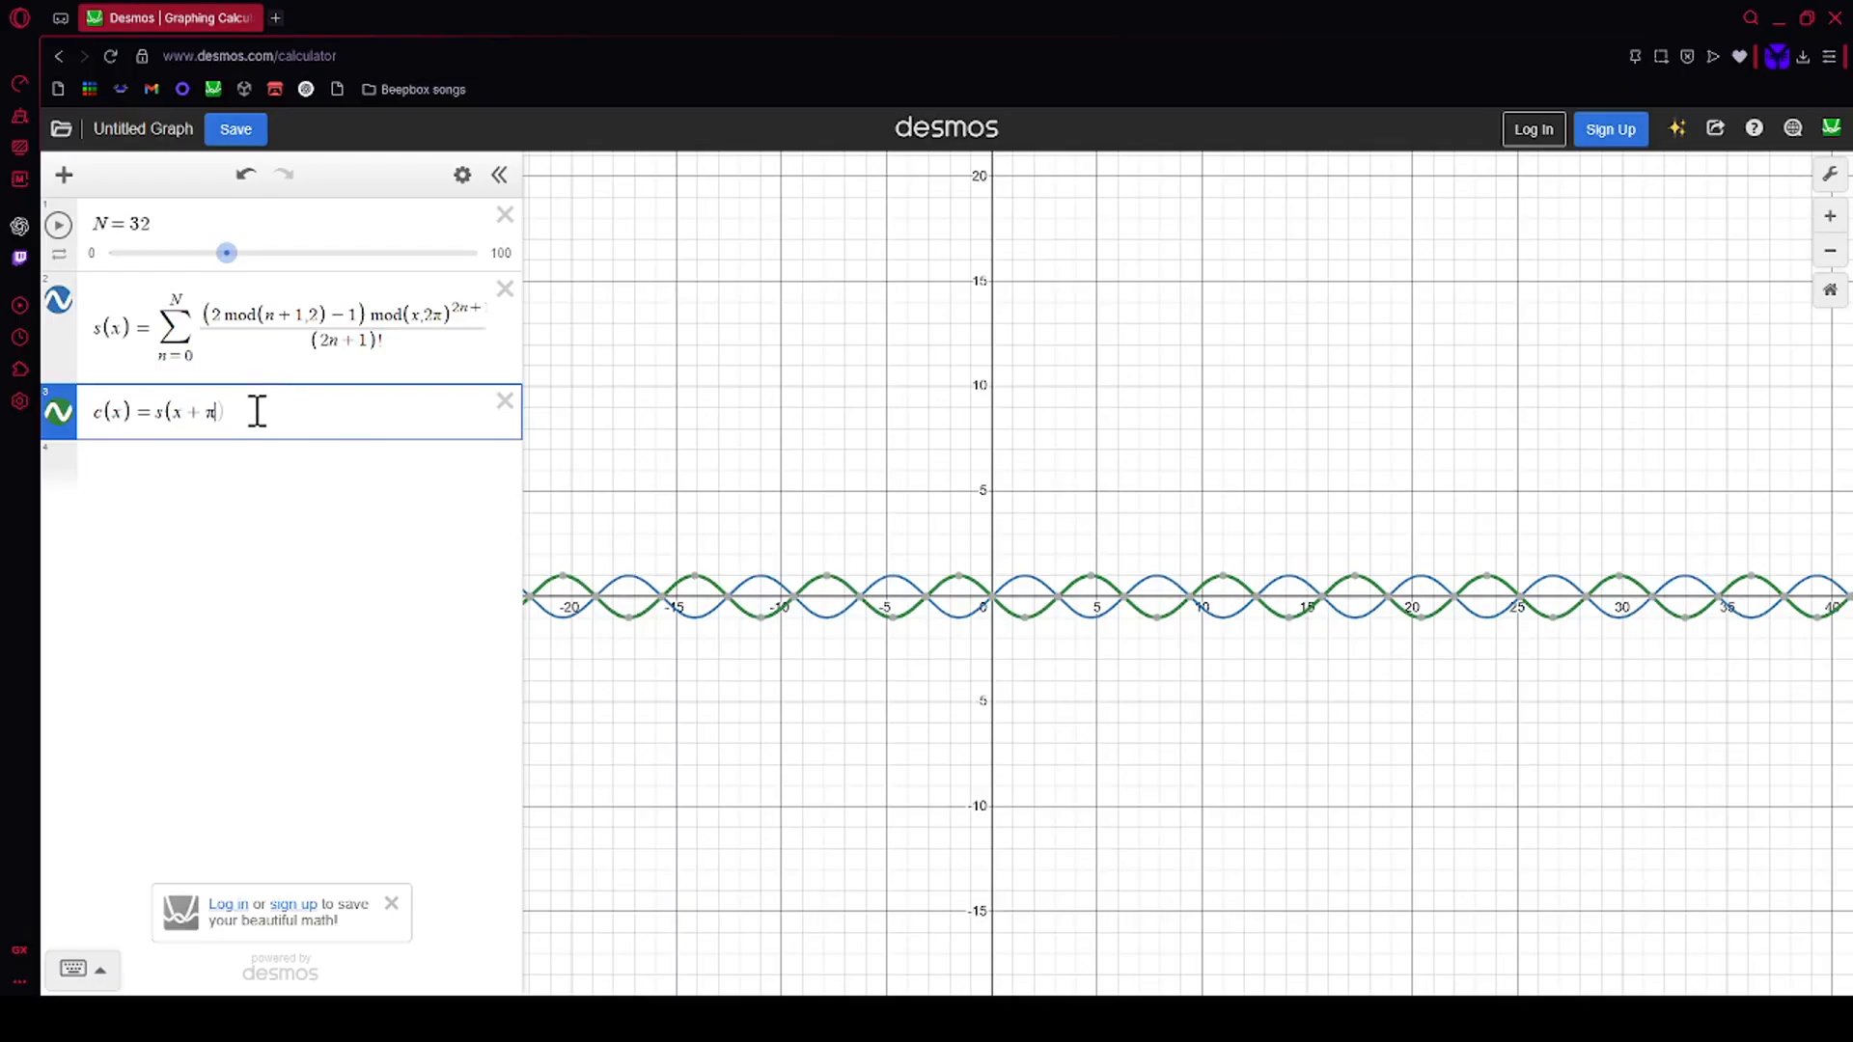
text(/4)
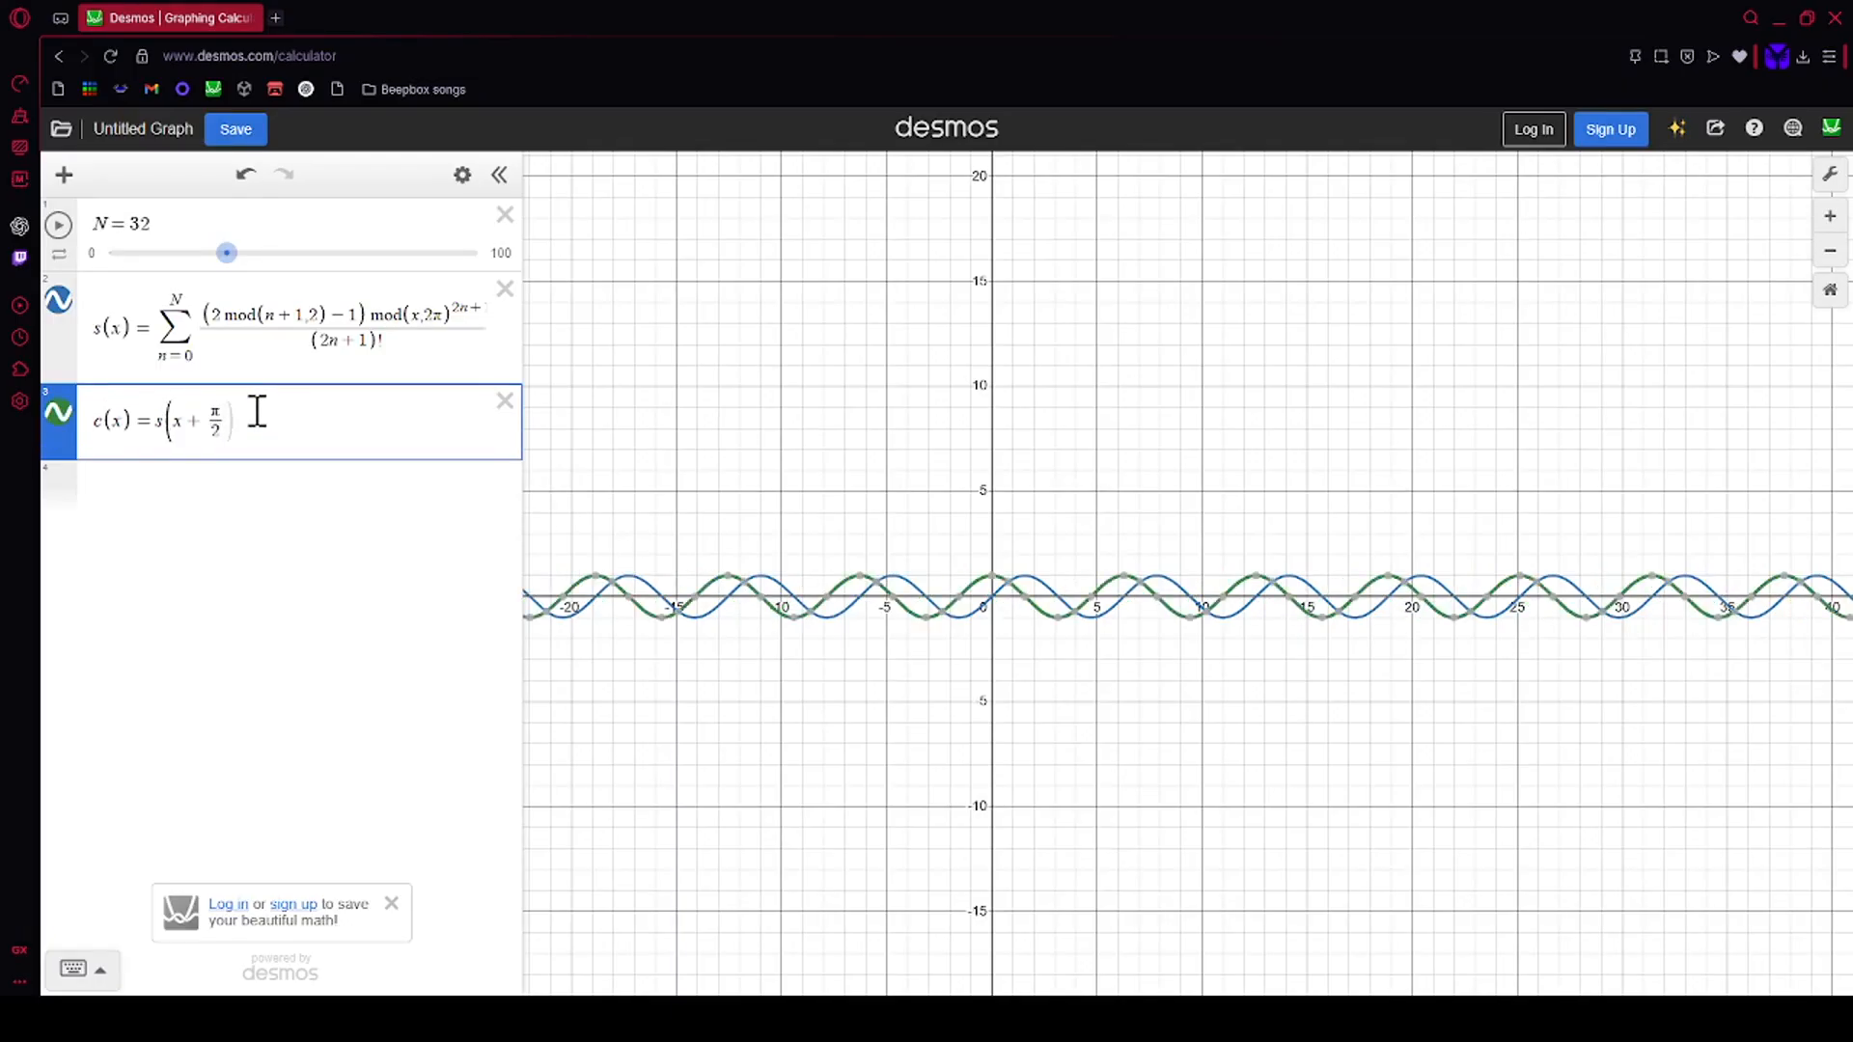
Step: Add a fourth expression defining the tangent approximation t(x) as the fraction s(x) over c(x)
click(171, 482)
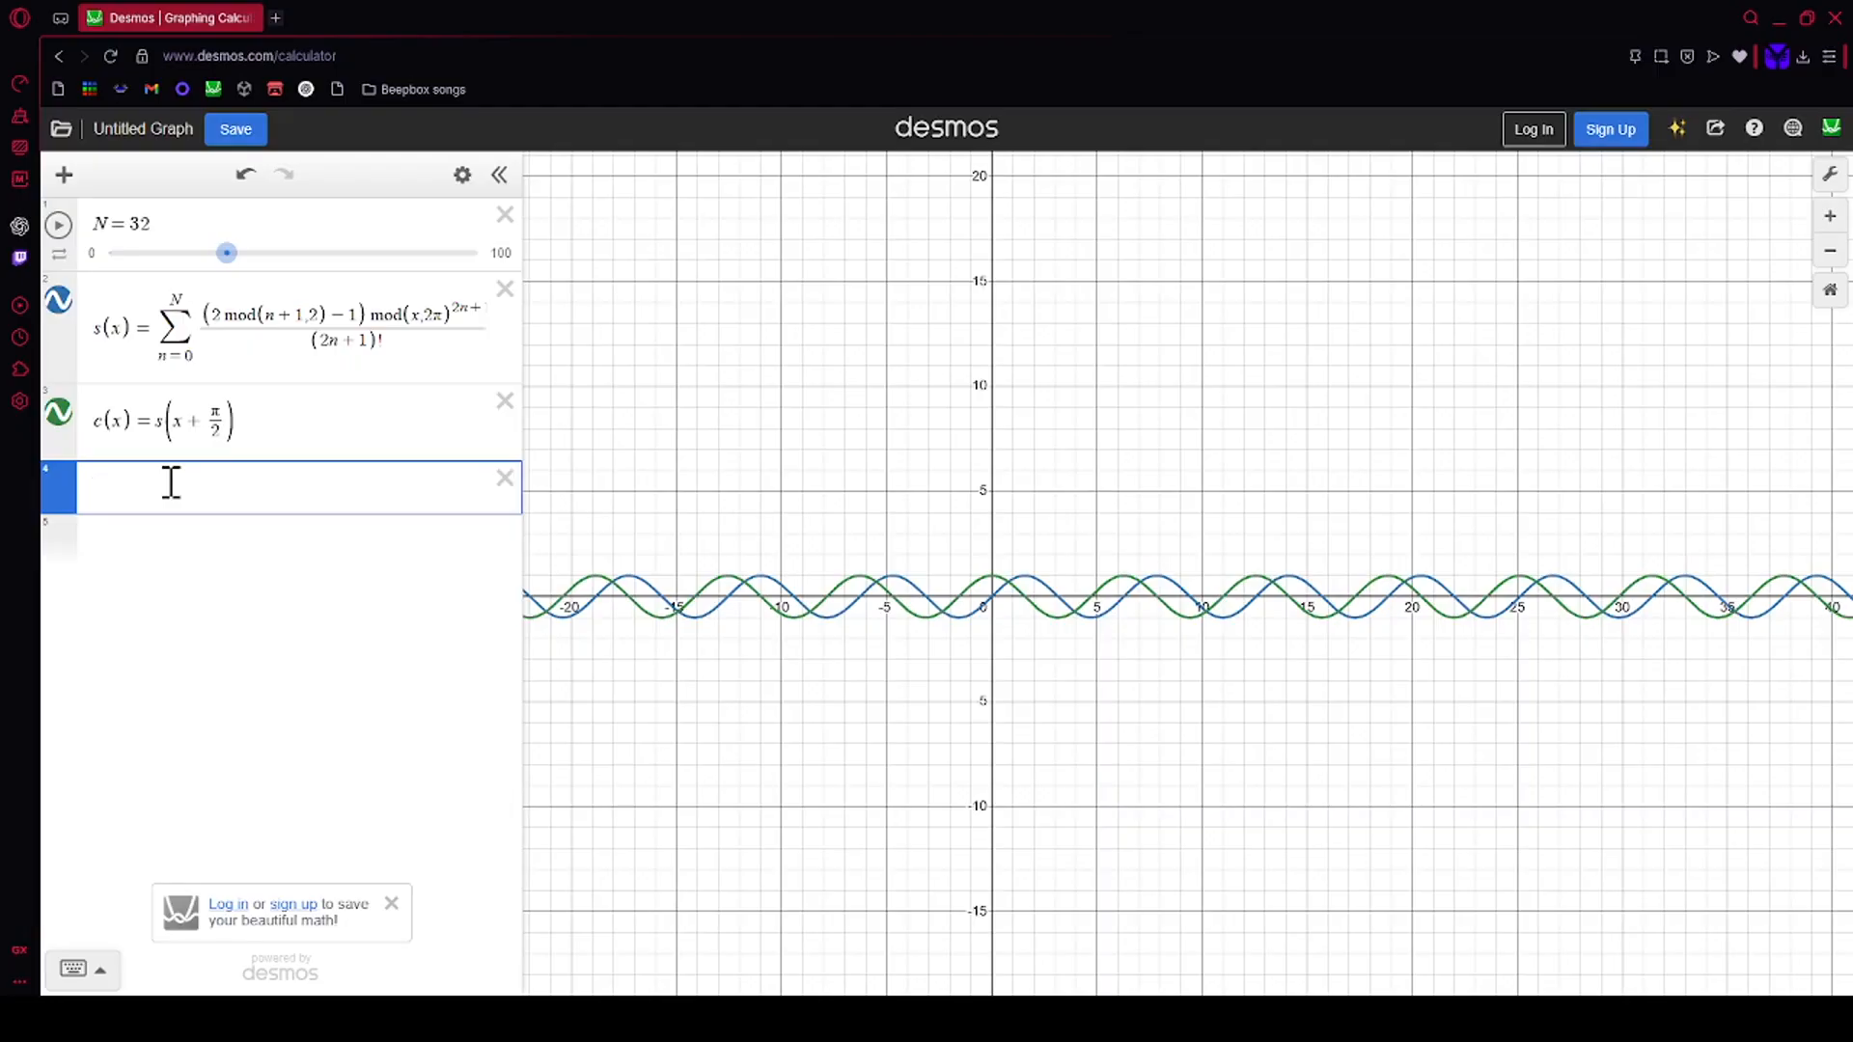
scroll(986, 608, up, 5)
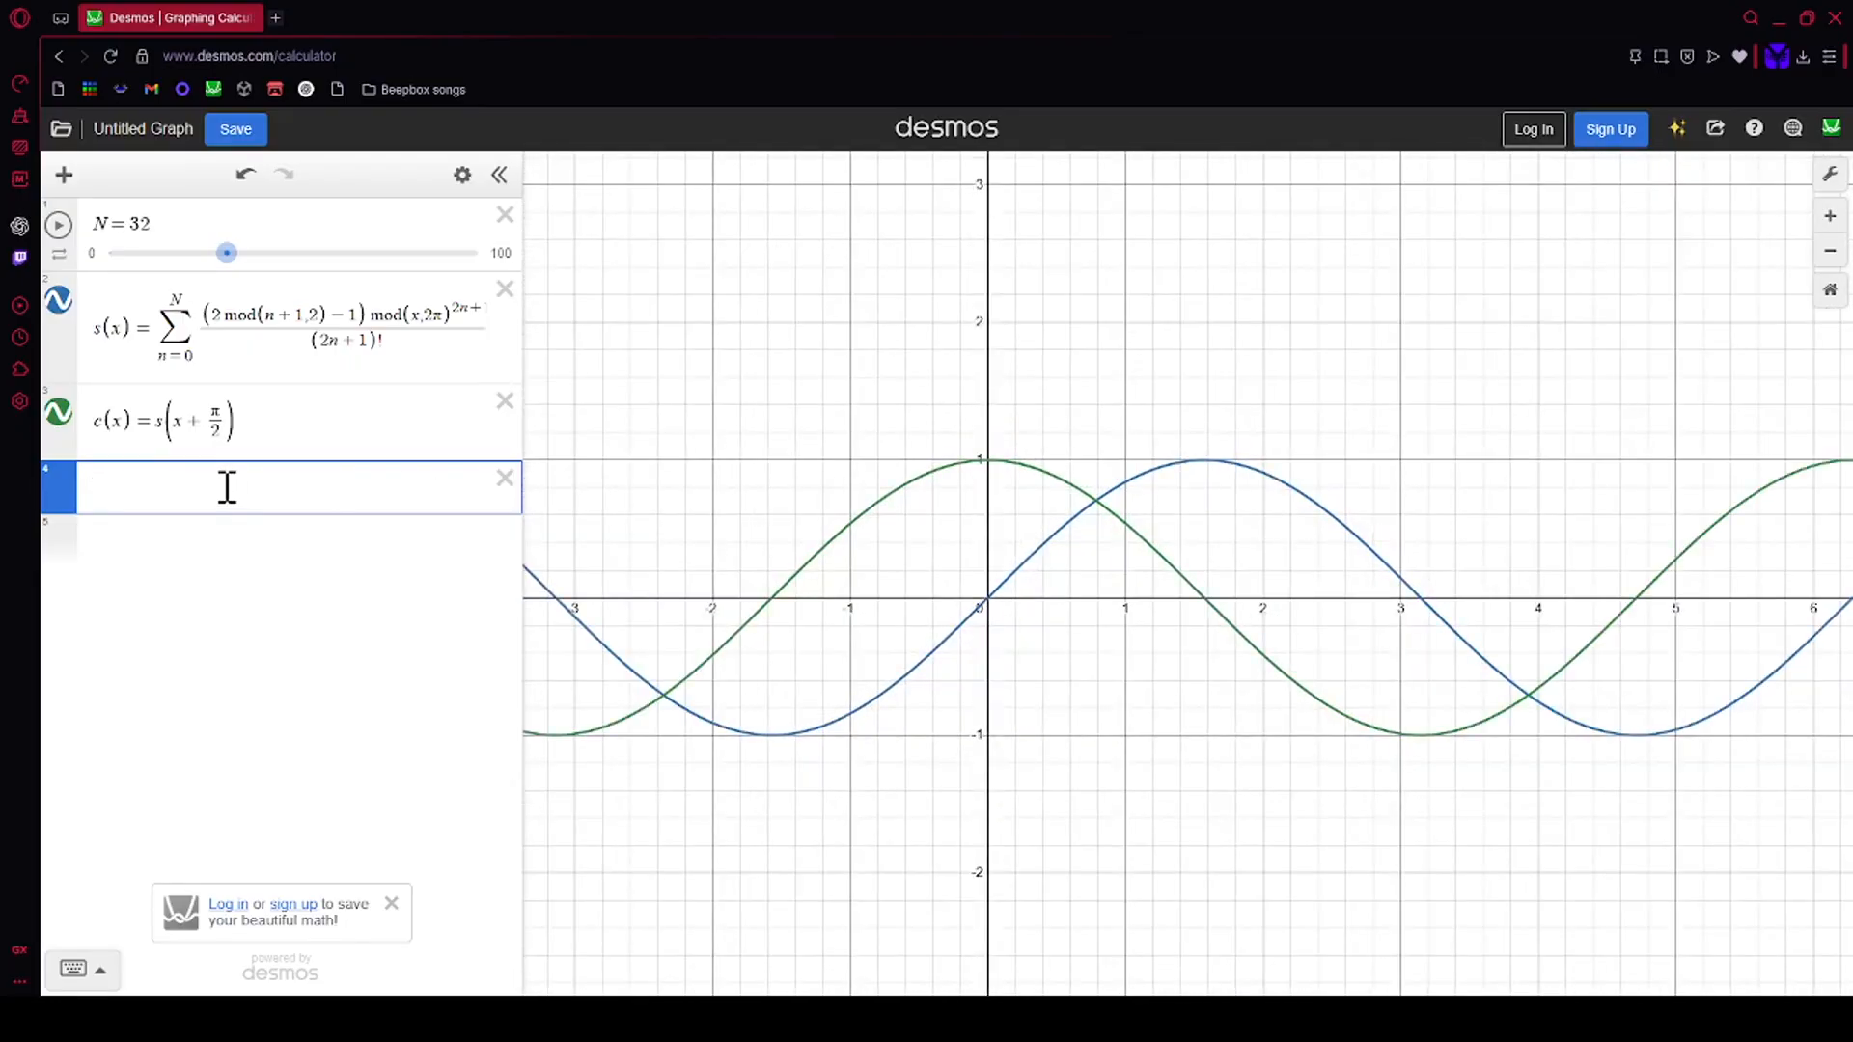
text(t(x)
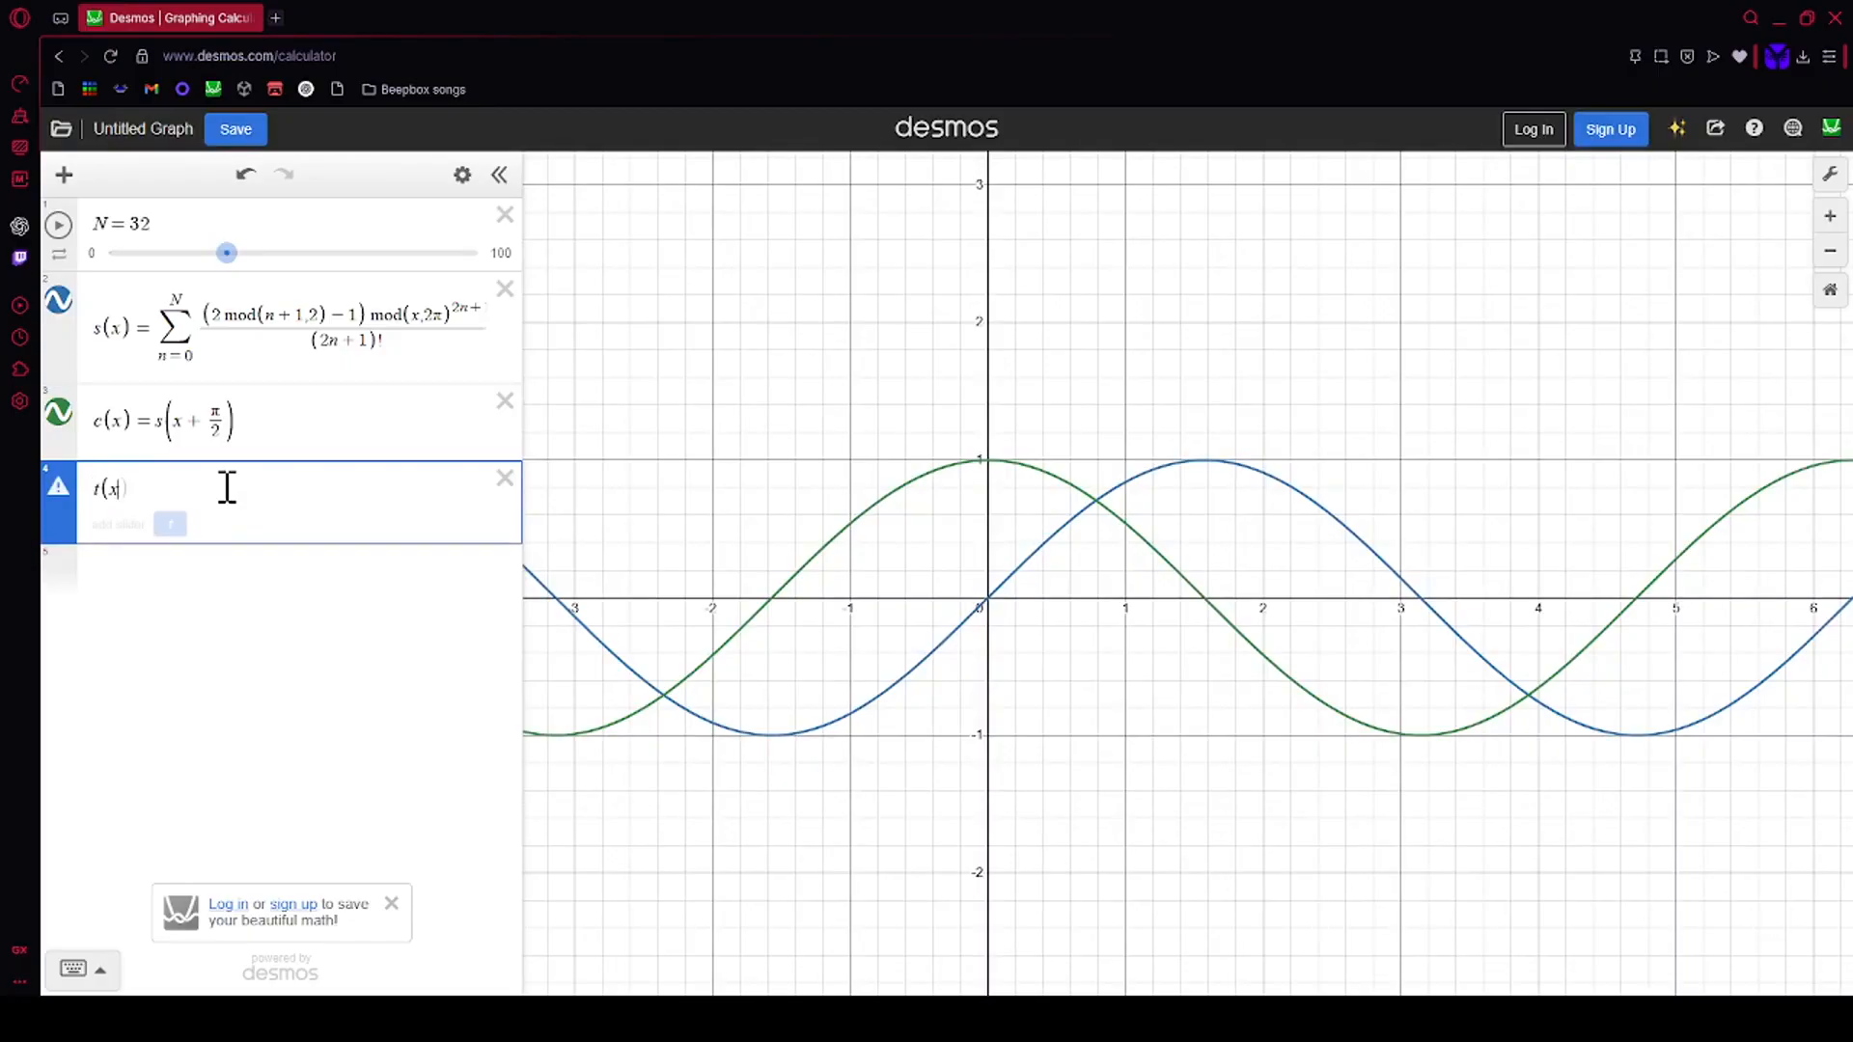
text()=s(x))
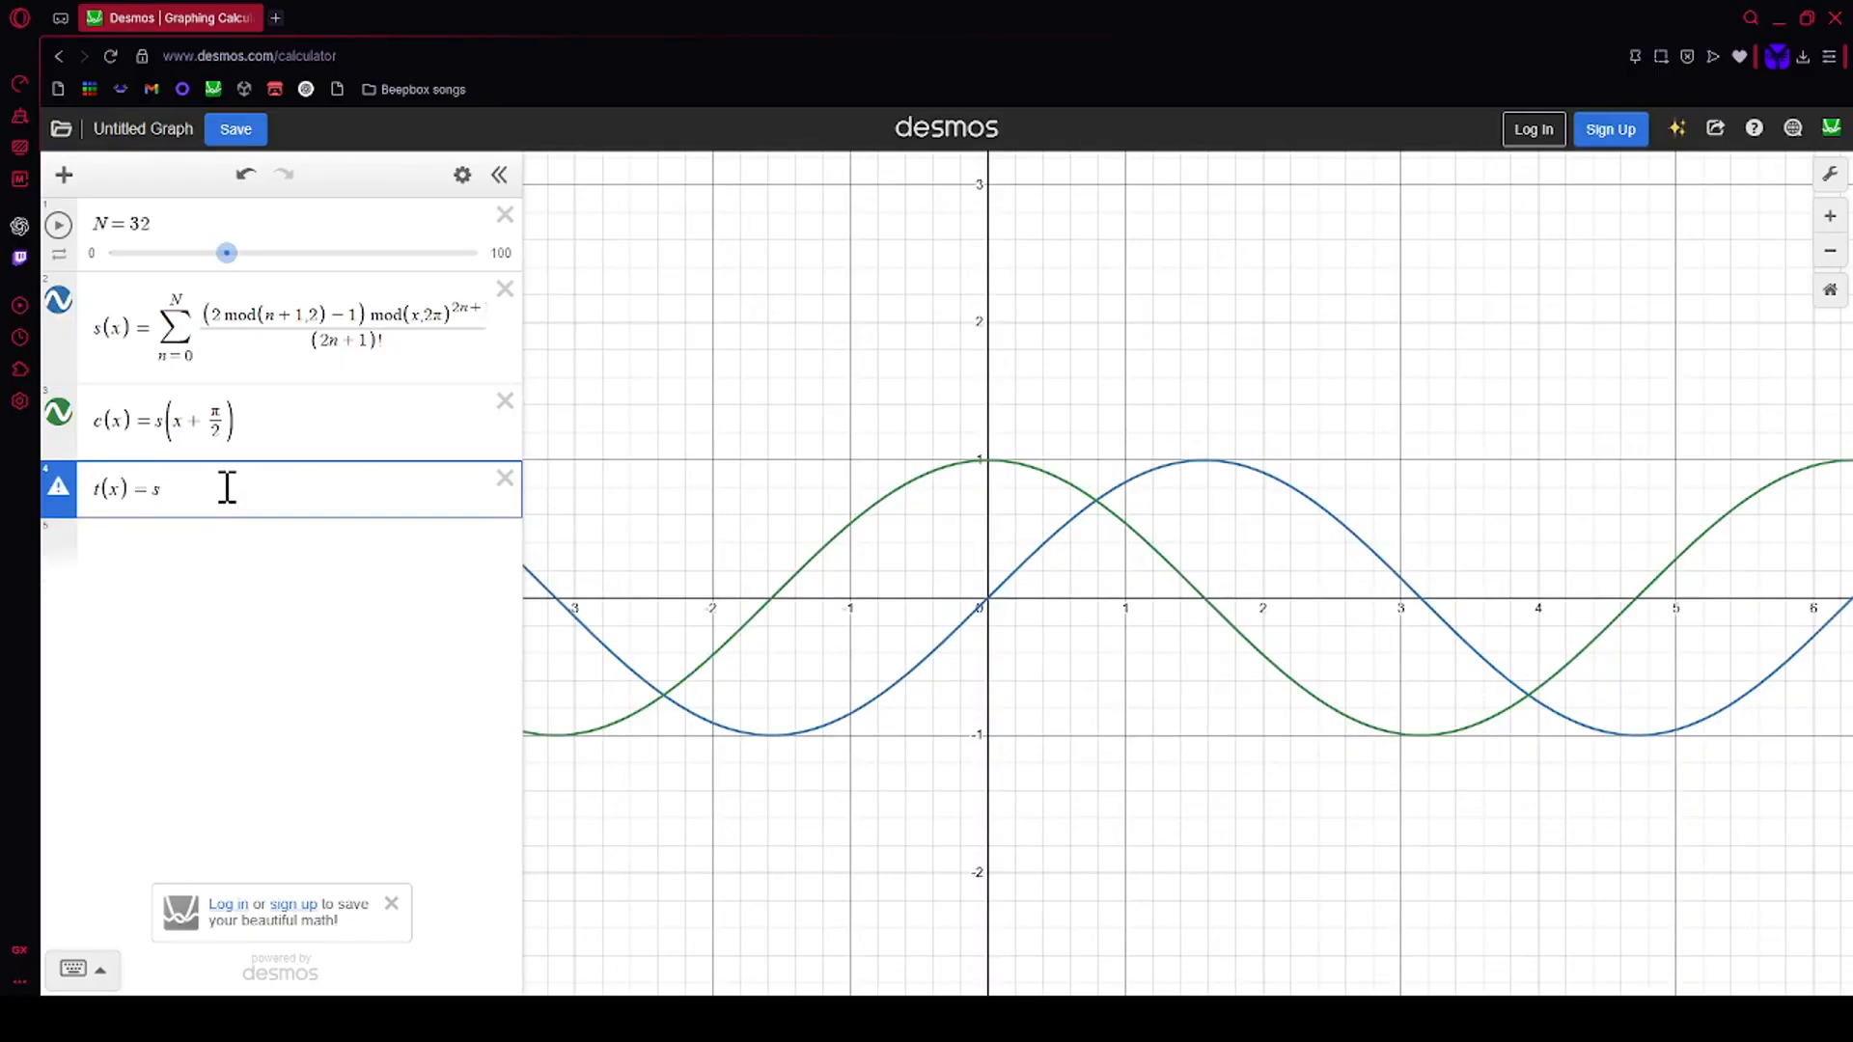
text(/c)
key(Up)
text((x)
key(Down)
text(()
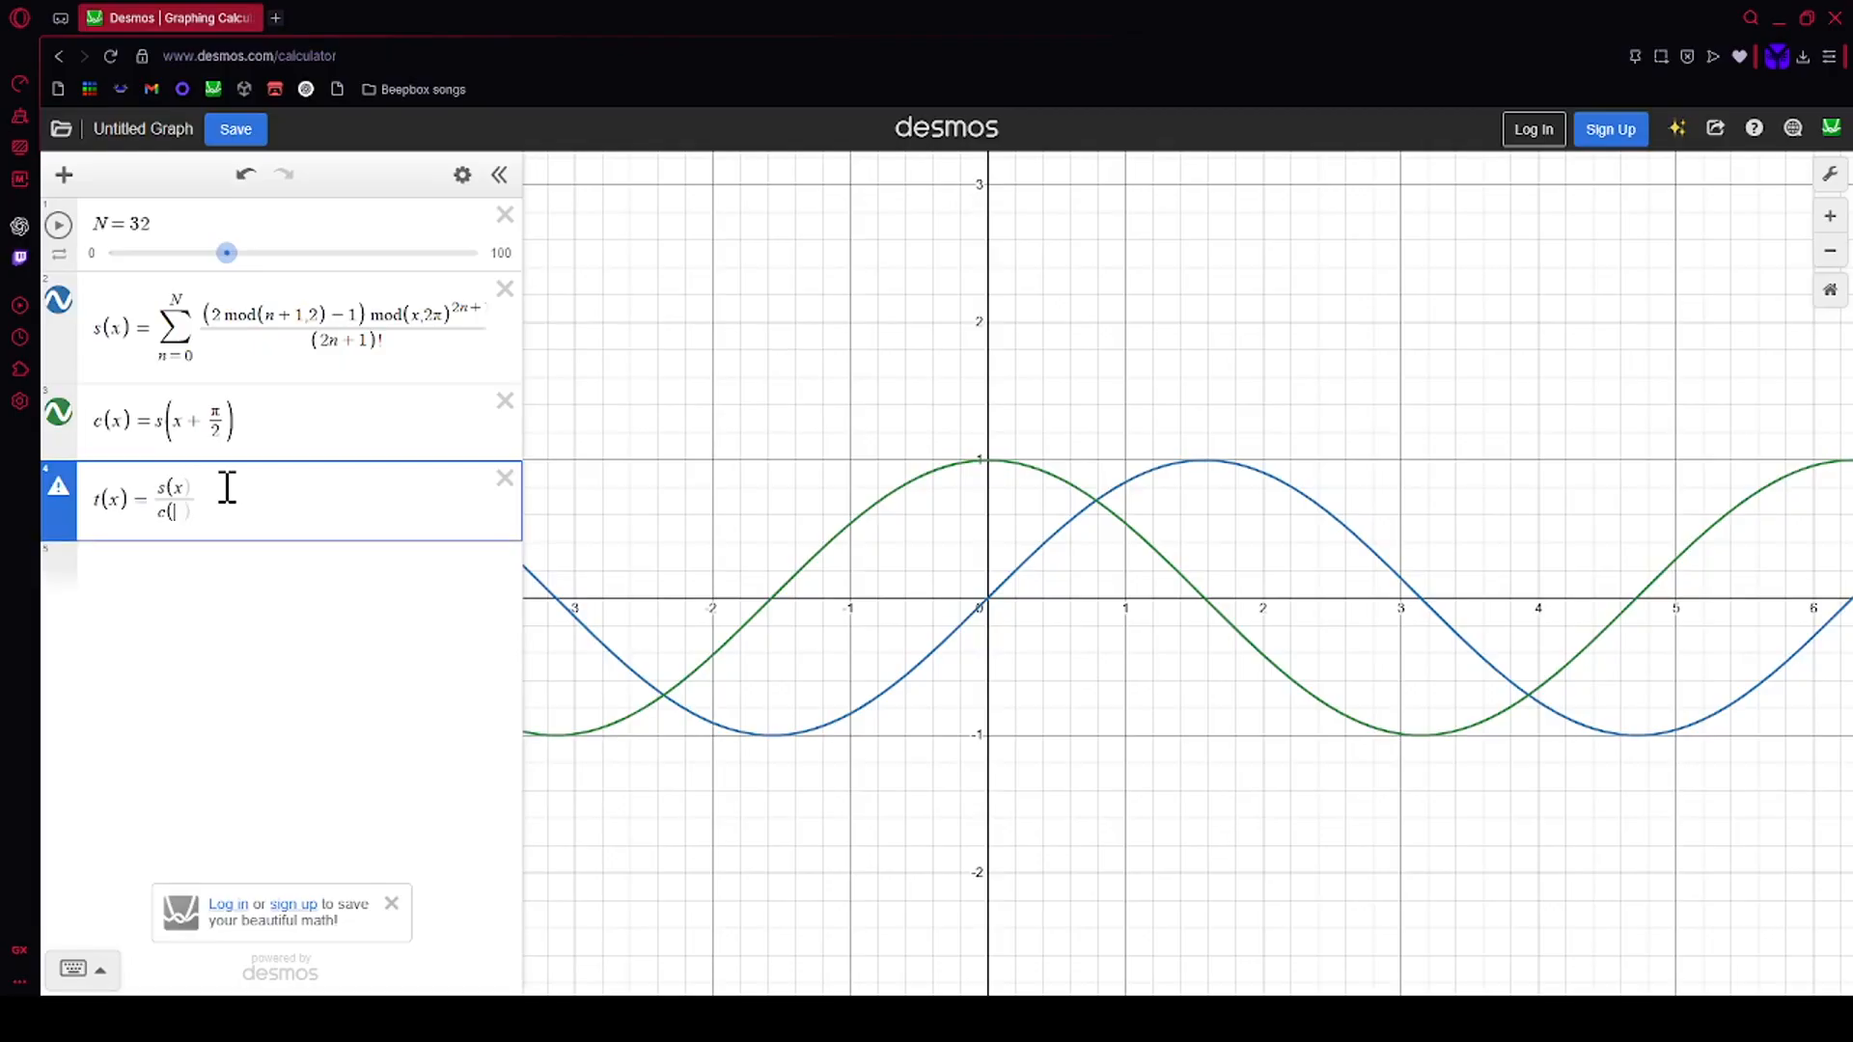
click(927, 711)
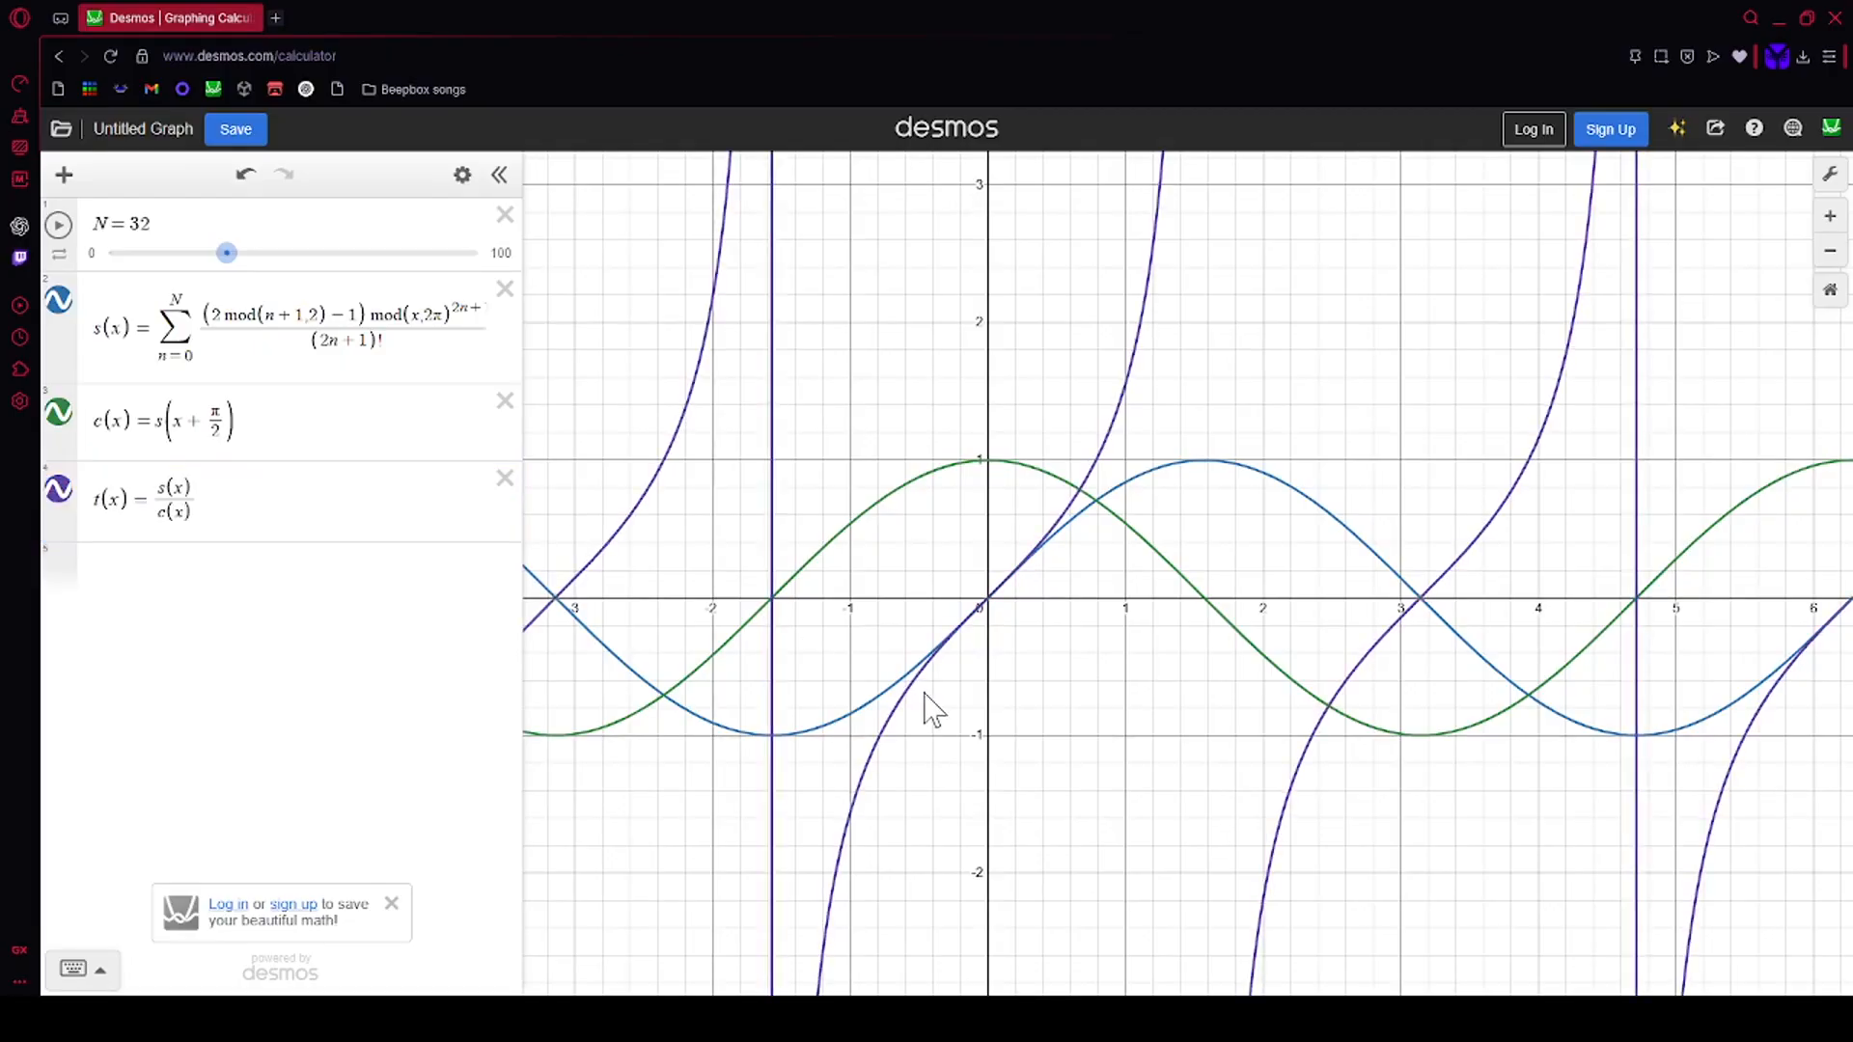
scroll(928, 710, down, 5)
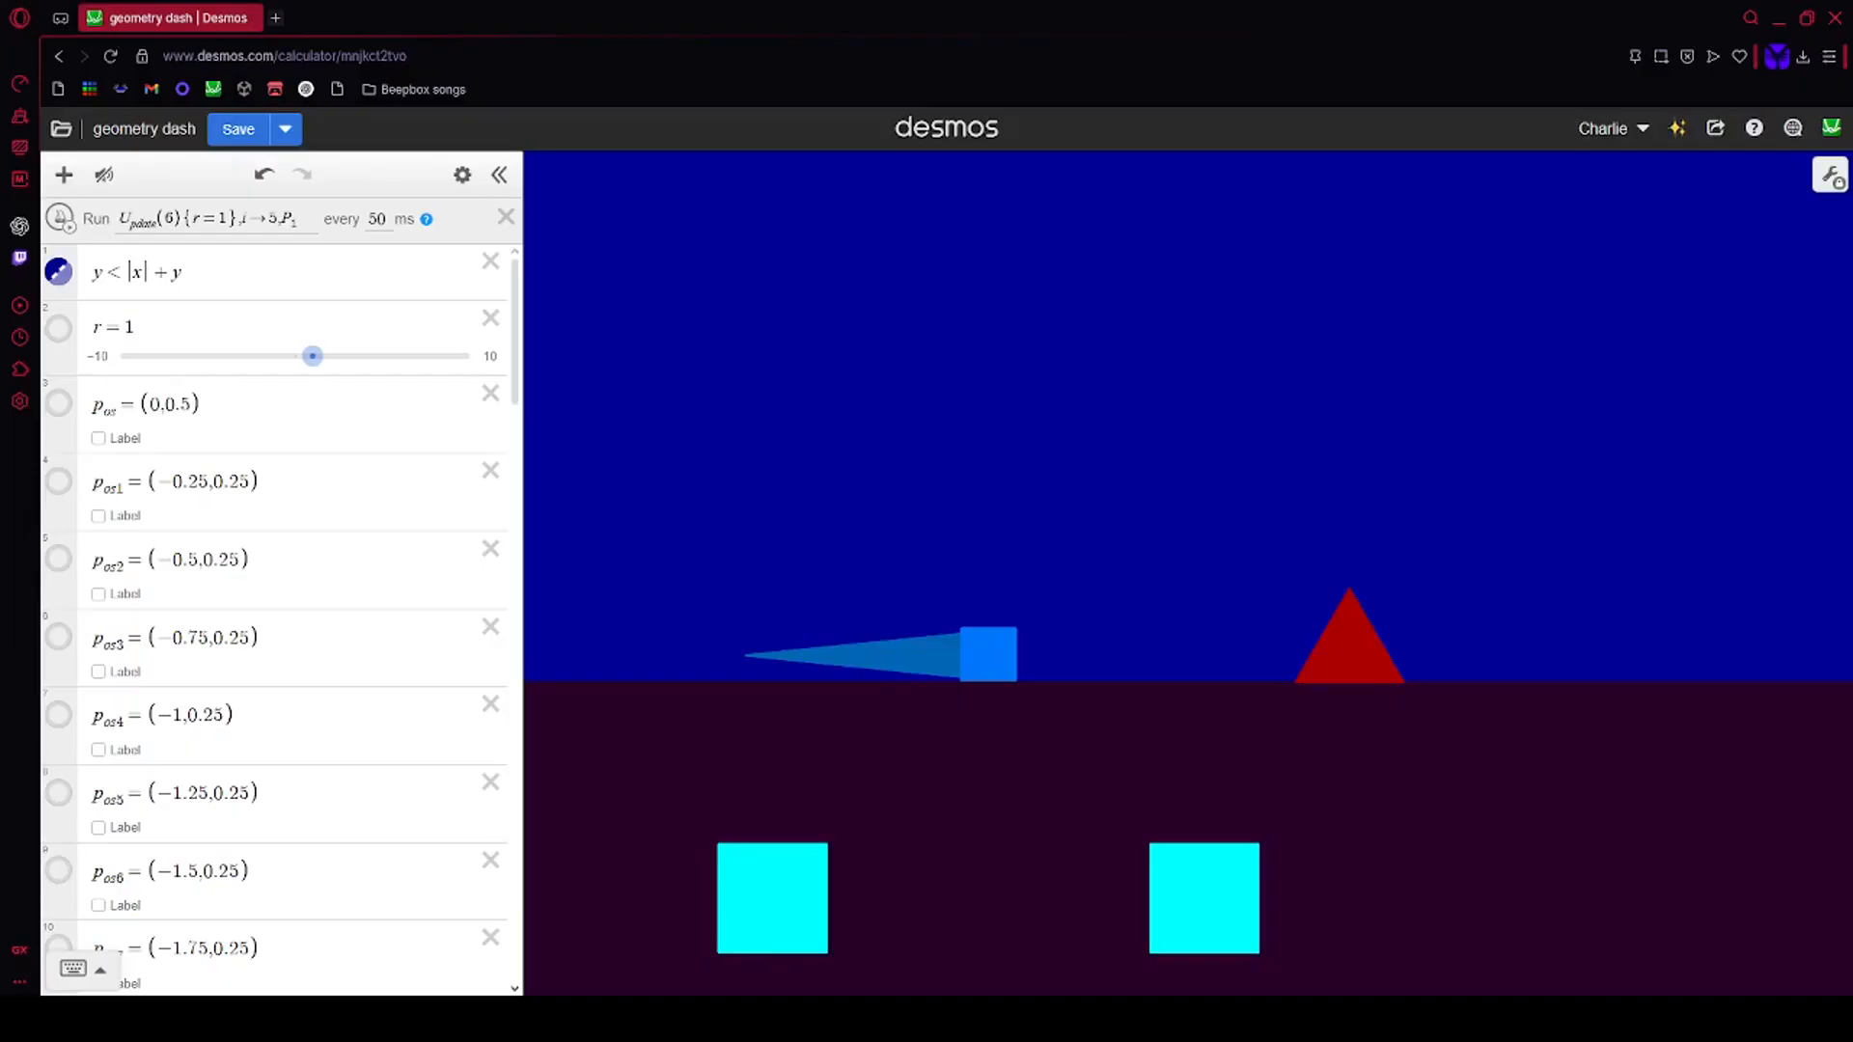
Step: Unmute the geometry dash graph and start its 50 ms ticker
click(104, 174)
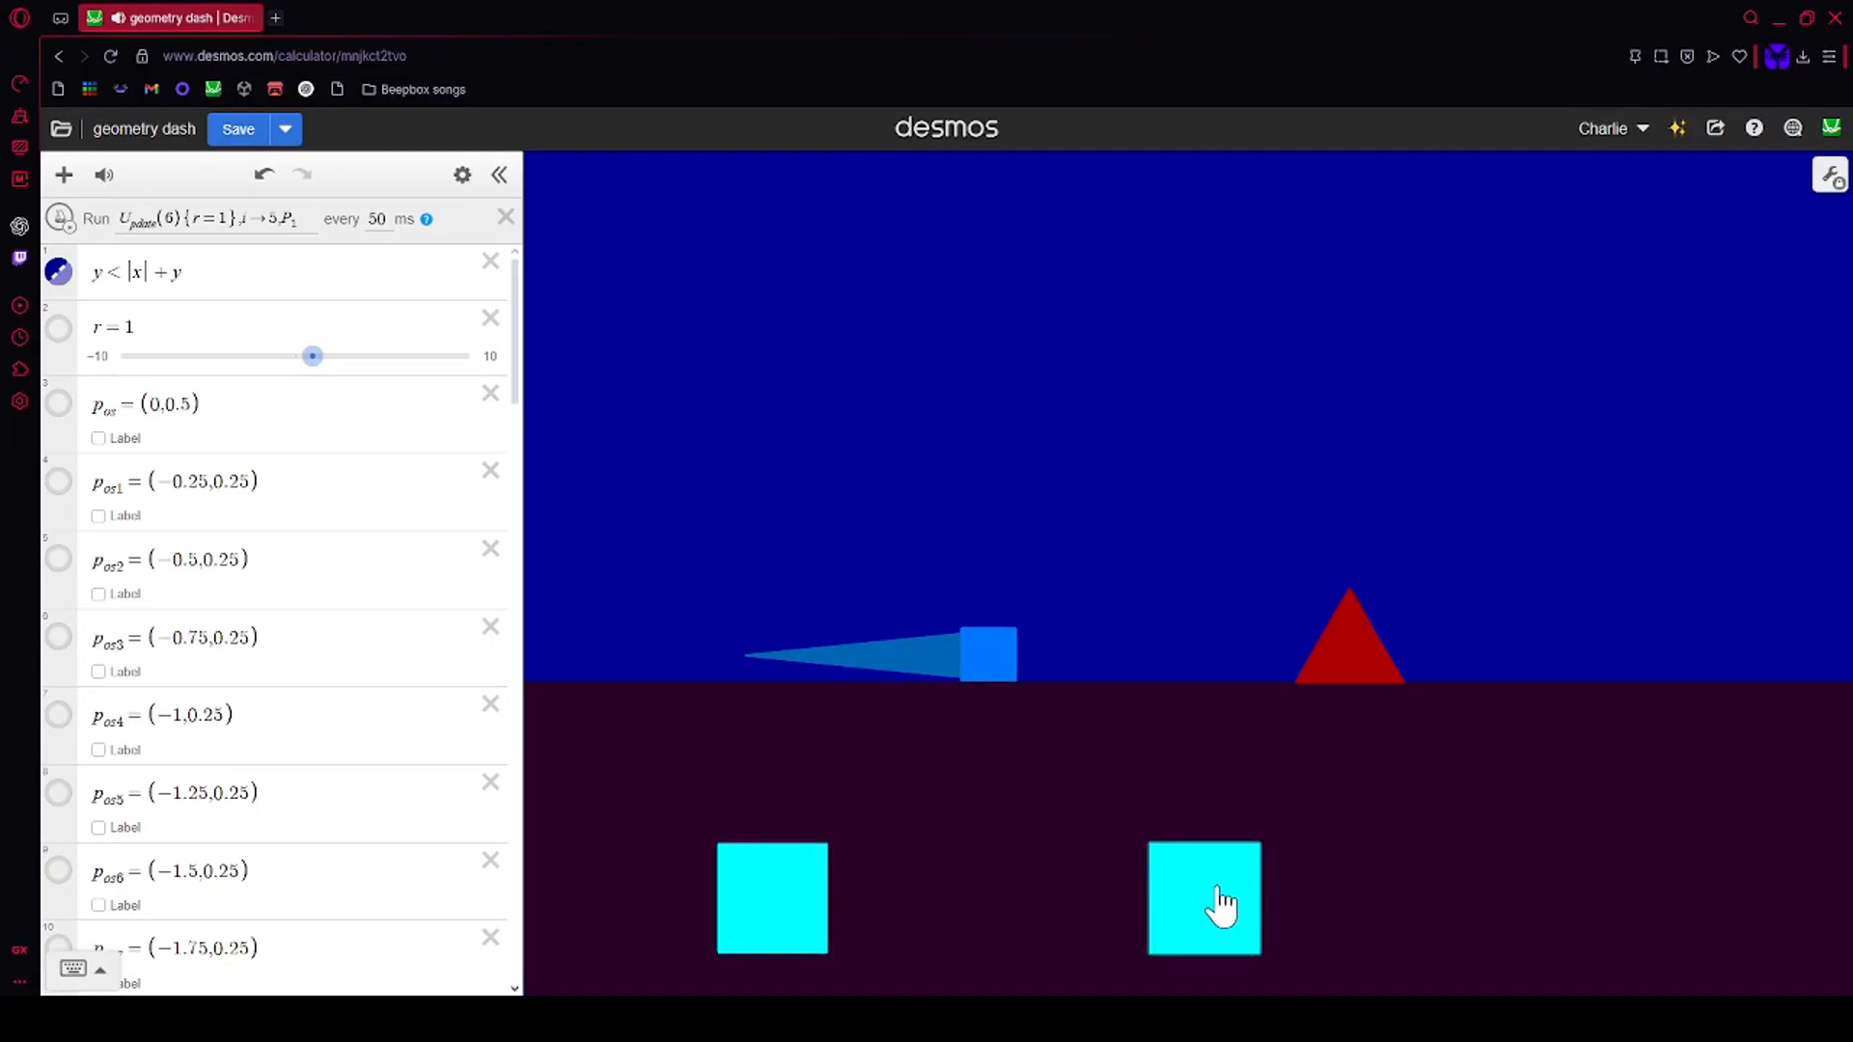
click(60, 217)
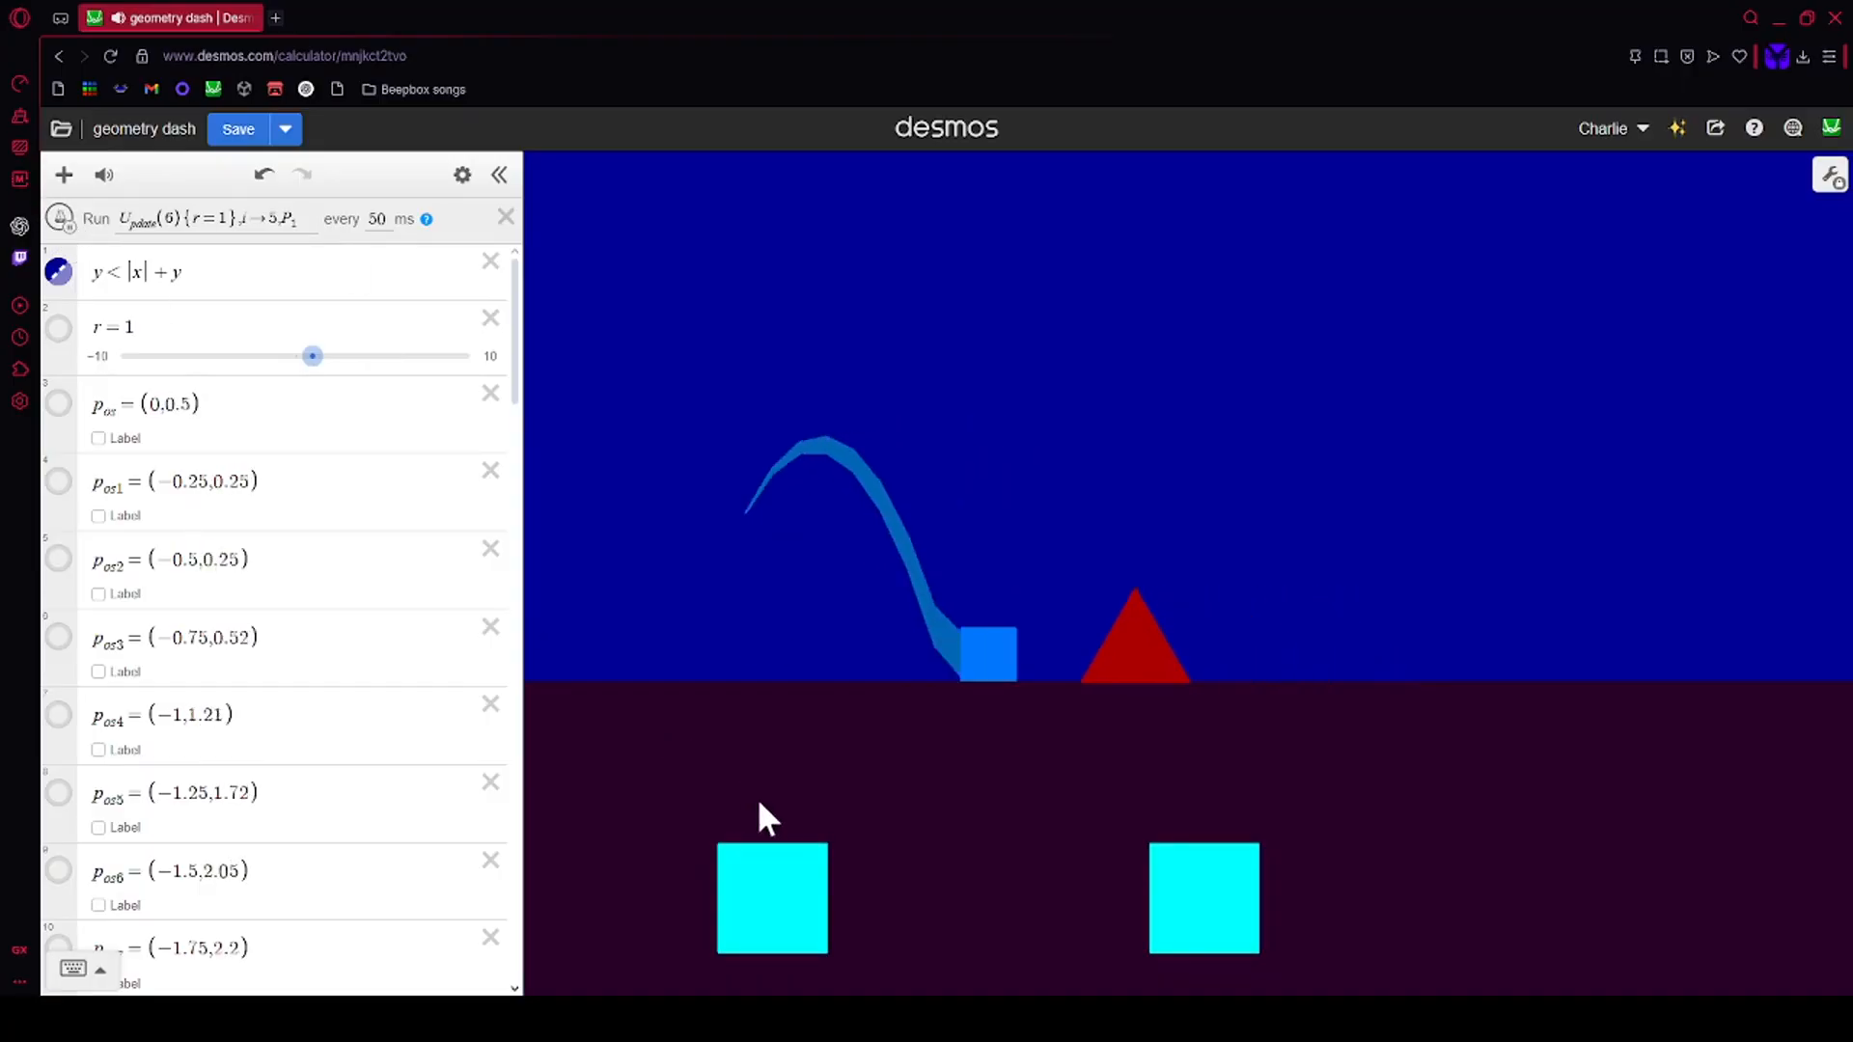
Step: Play the geometry dash run by making the blue cube jump repeatedly over the red spikes and black blocks
click(773, 910)
click(775, 913)
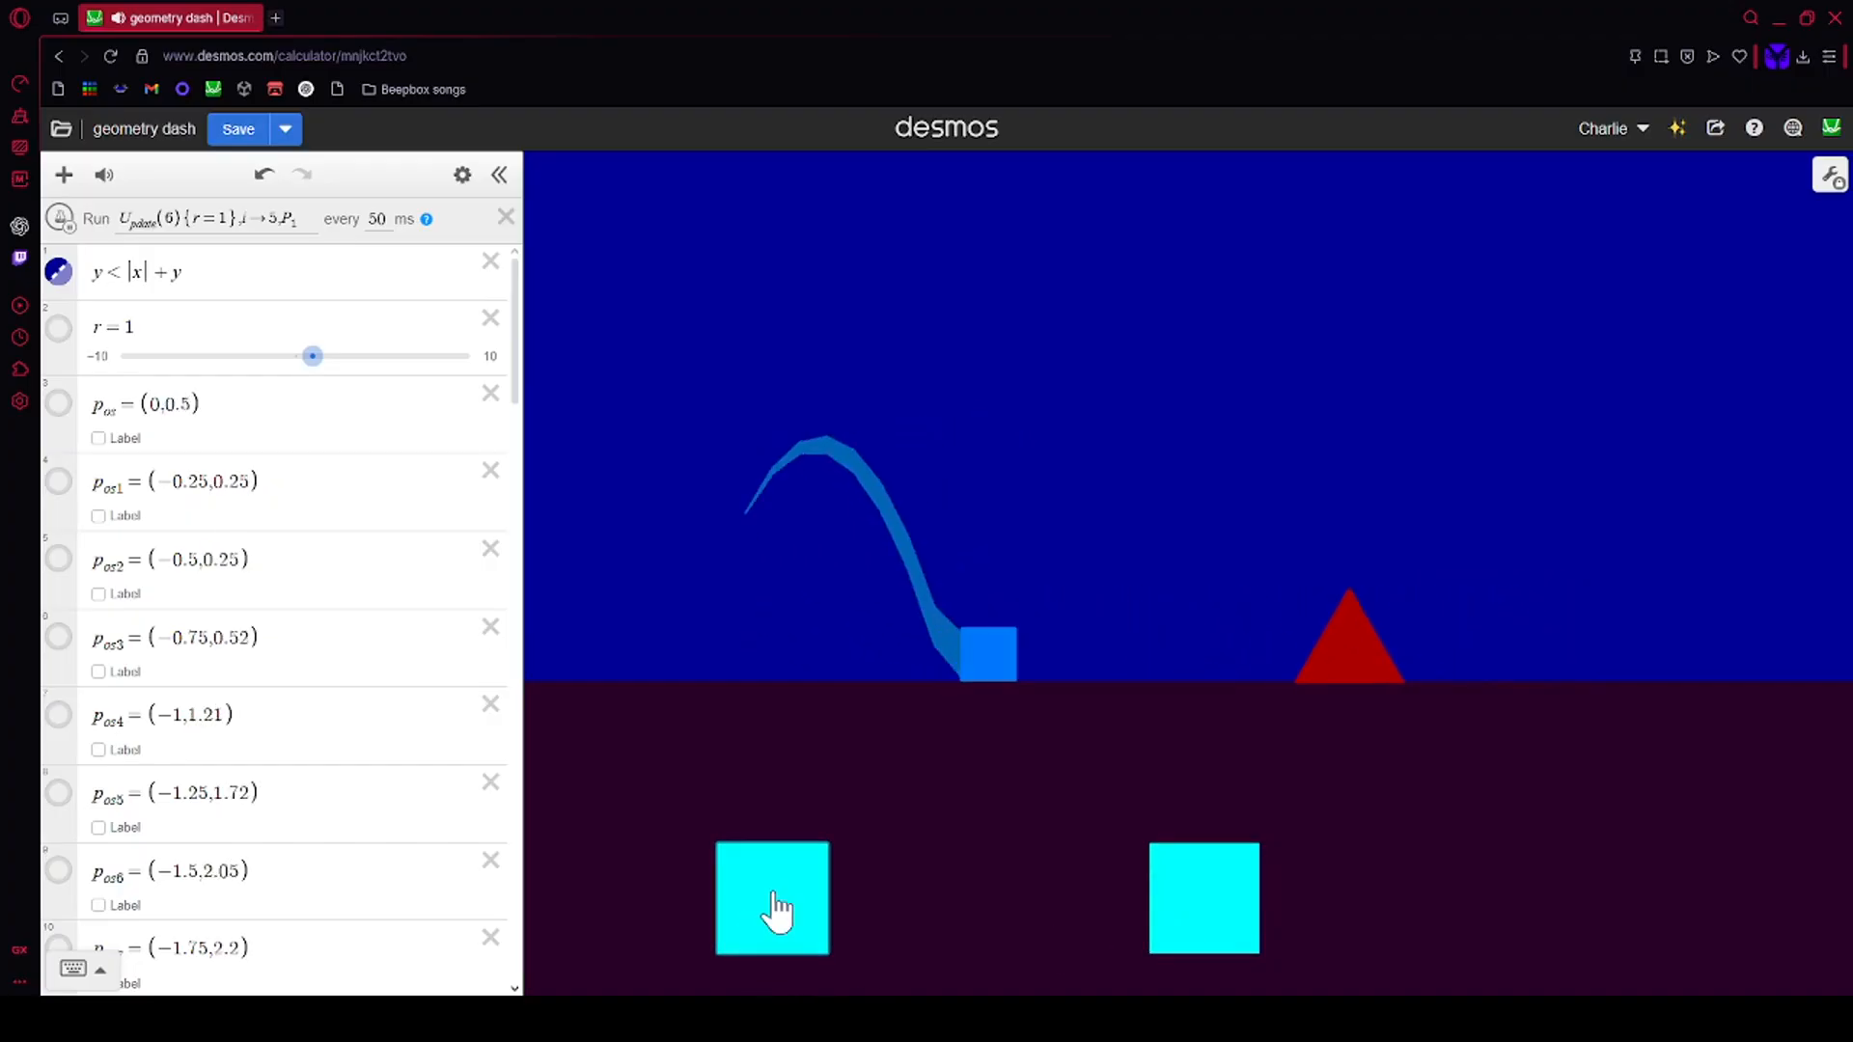
click(775, 913)
click(774, 913)
click(775, 912)
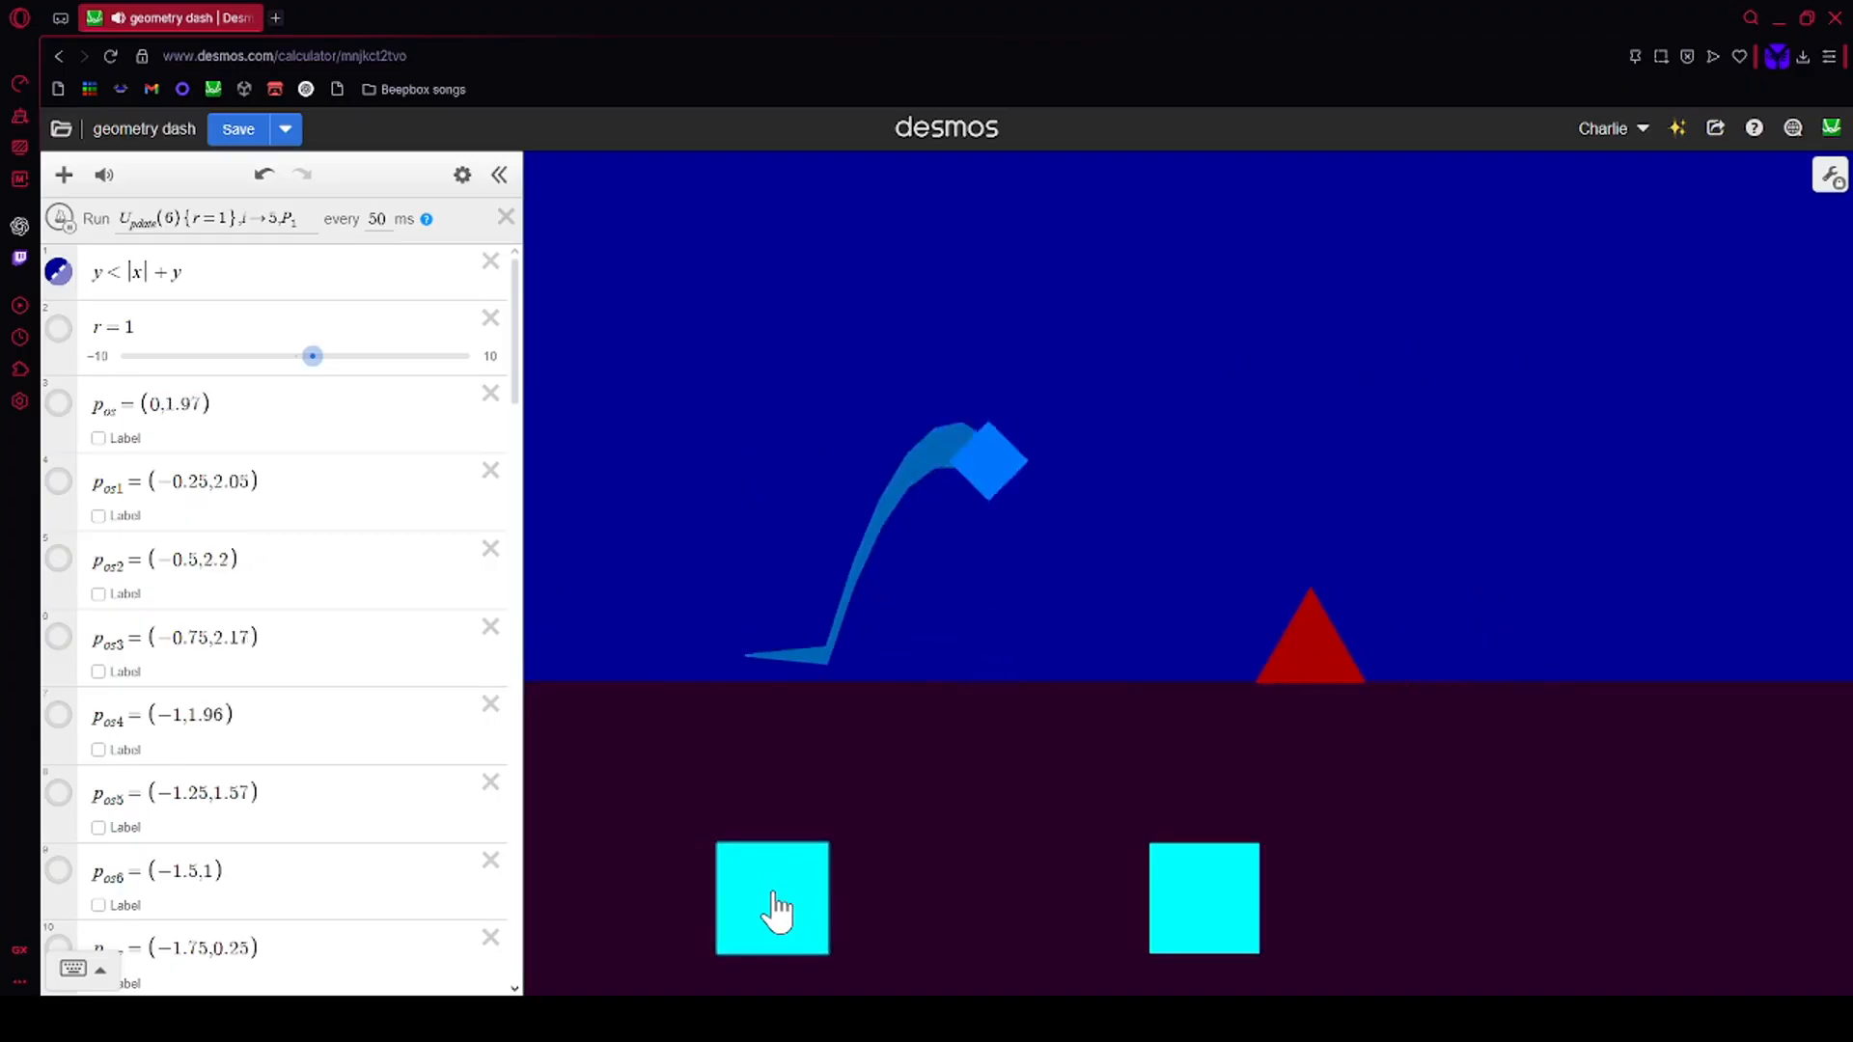
click(775, 913)
click(775, 913)
click(775, 912)
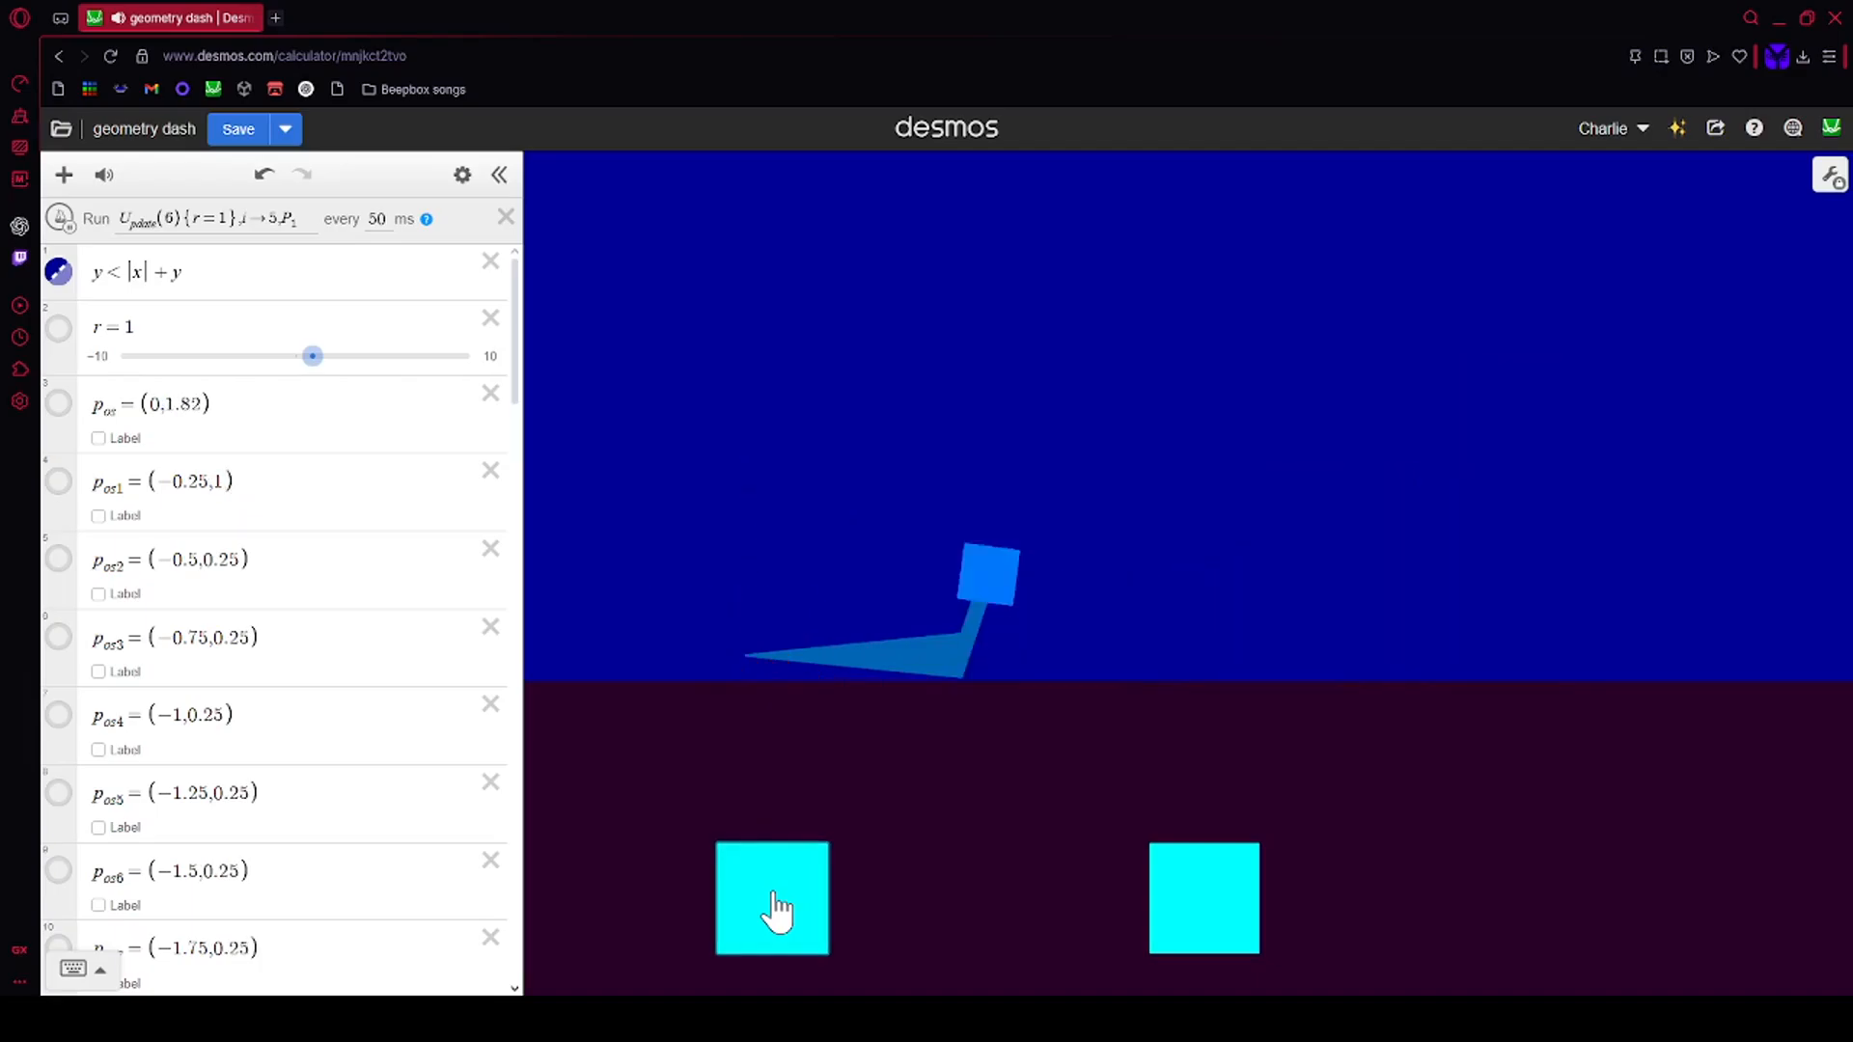
click(775, 913)
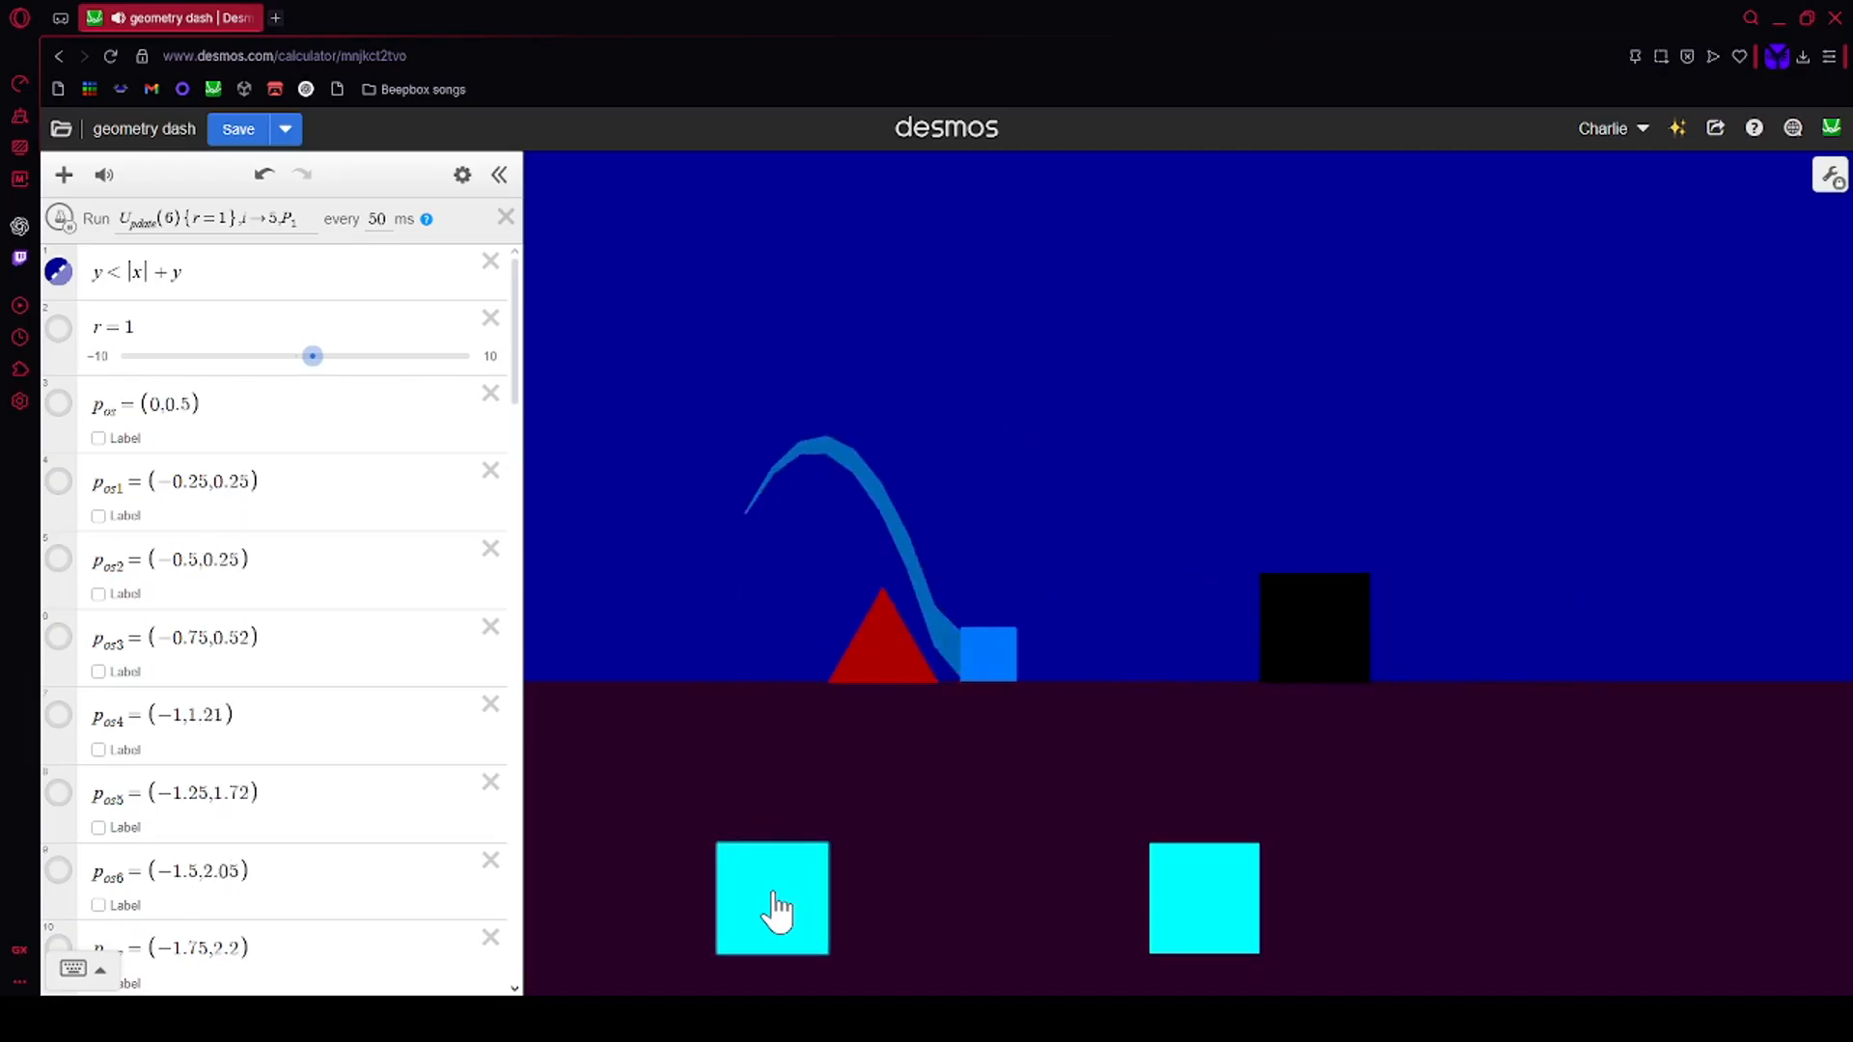
click(775, 913)
click(775, 913)
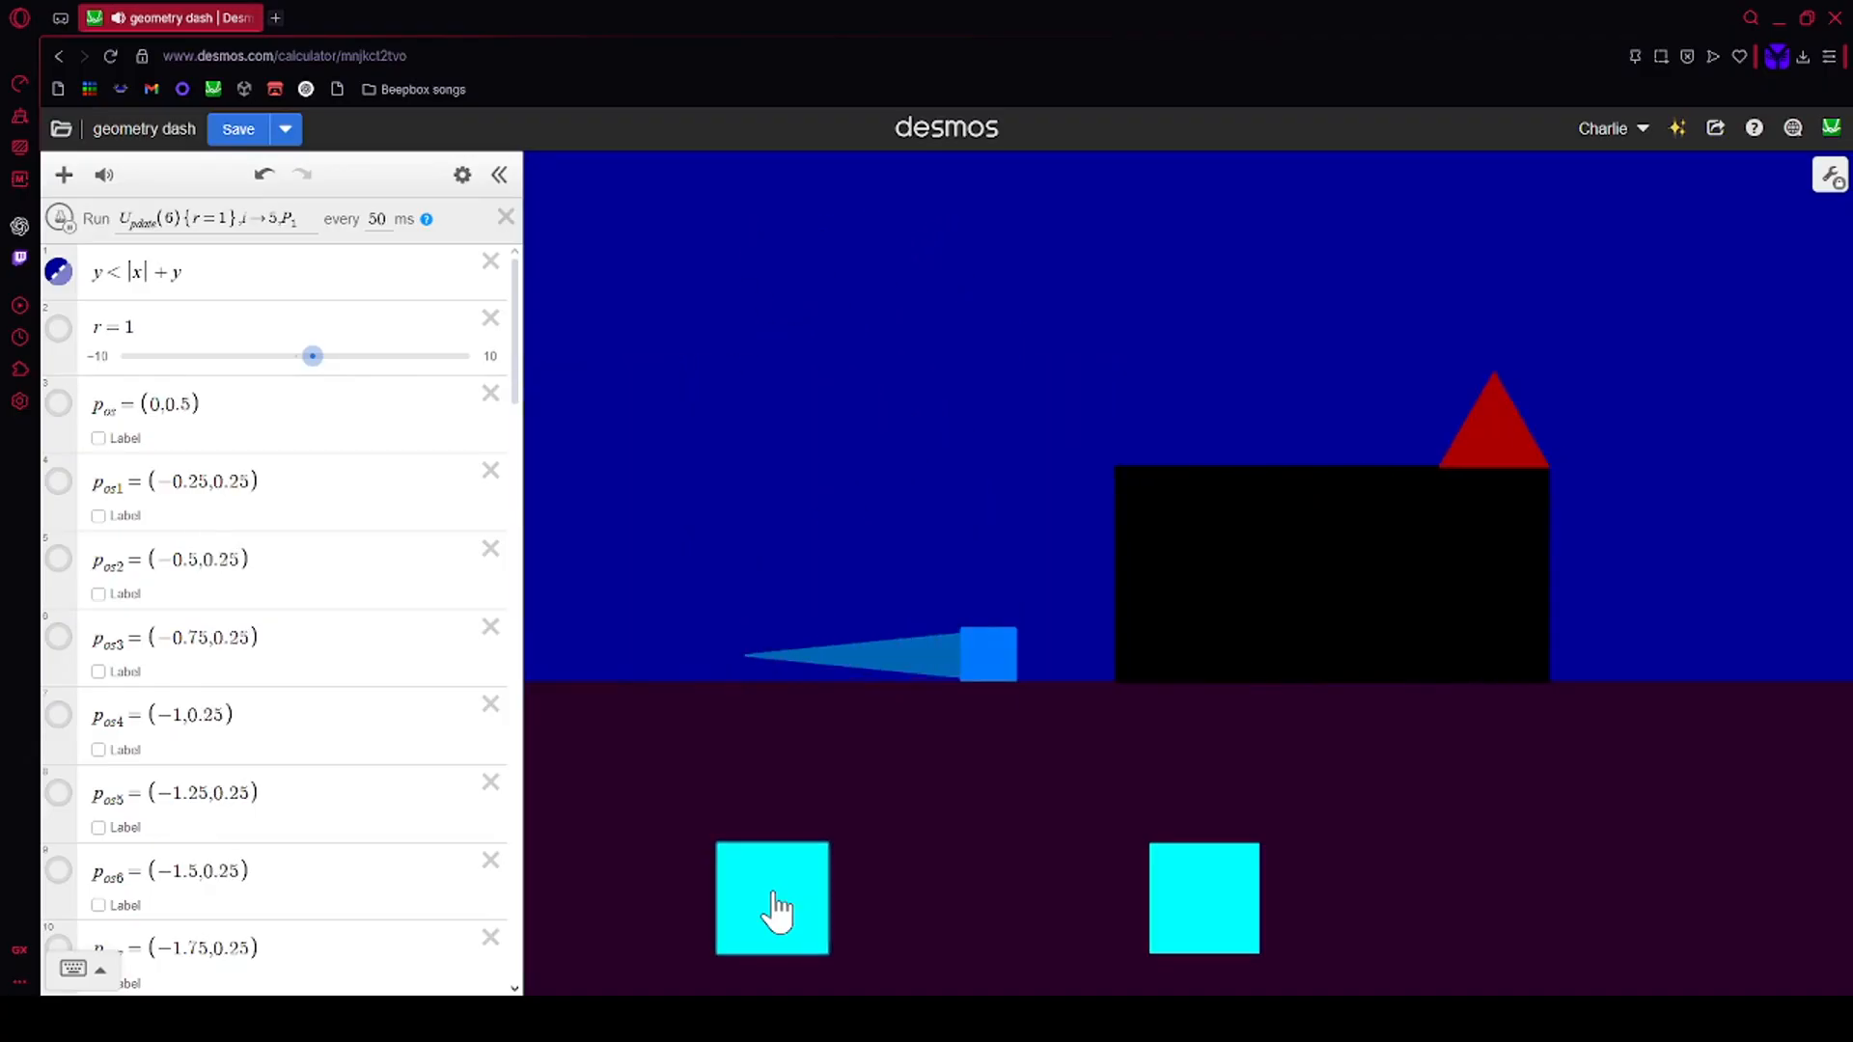
click(774, 912)
click(775, 913)
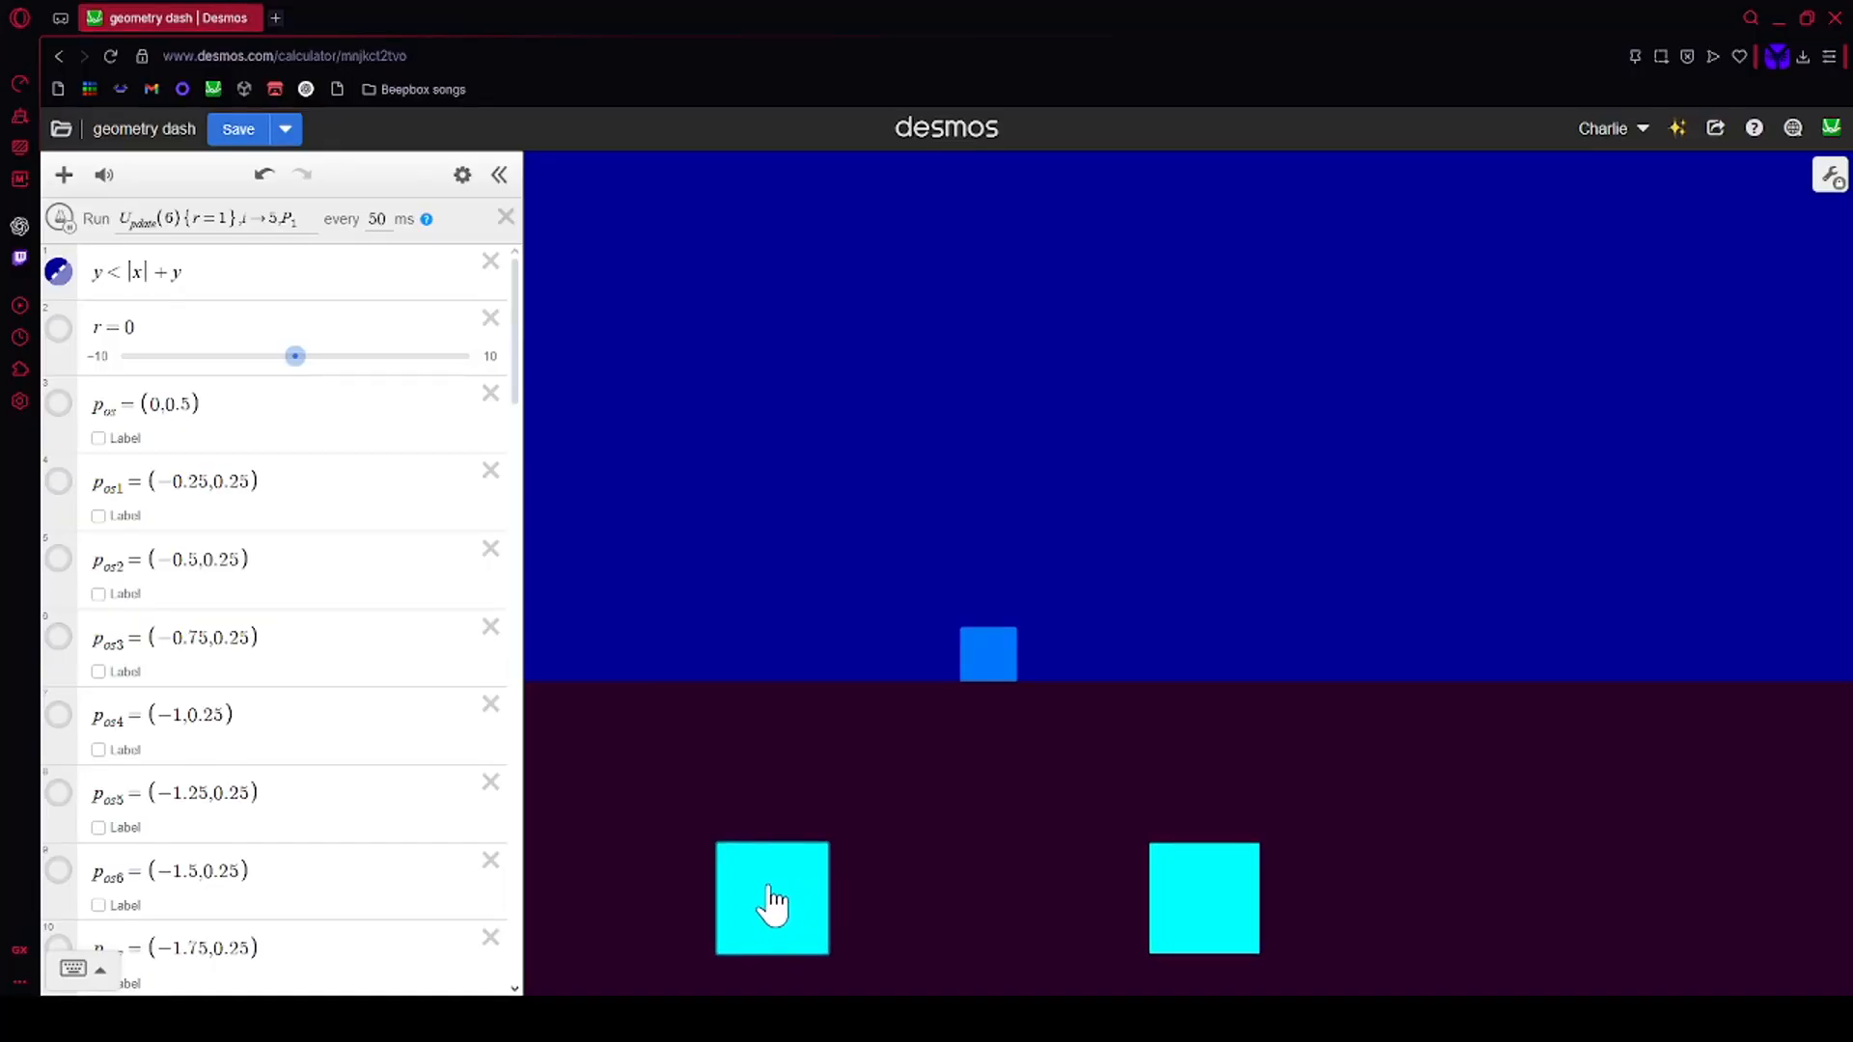
Step: Restart the geometry dash run and make the cube jump over the spikes and up the rising black columns
click(1250, 925)
click(734, 883)
click(772, 895)
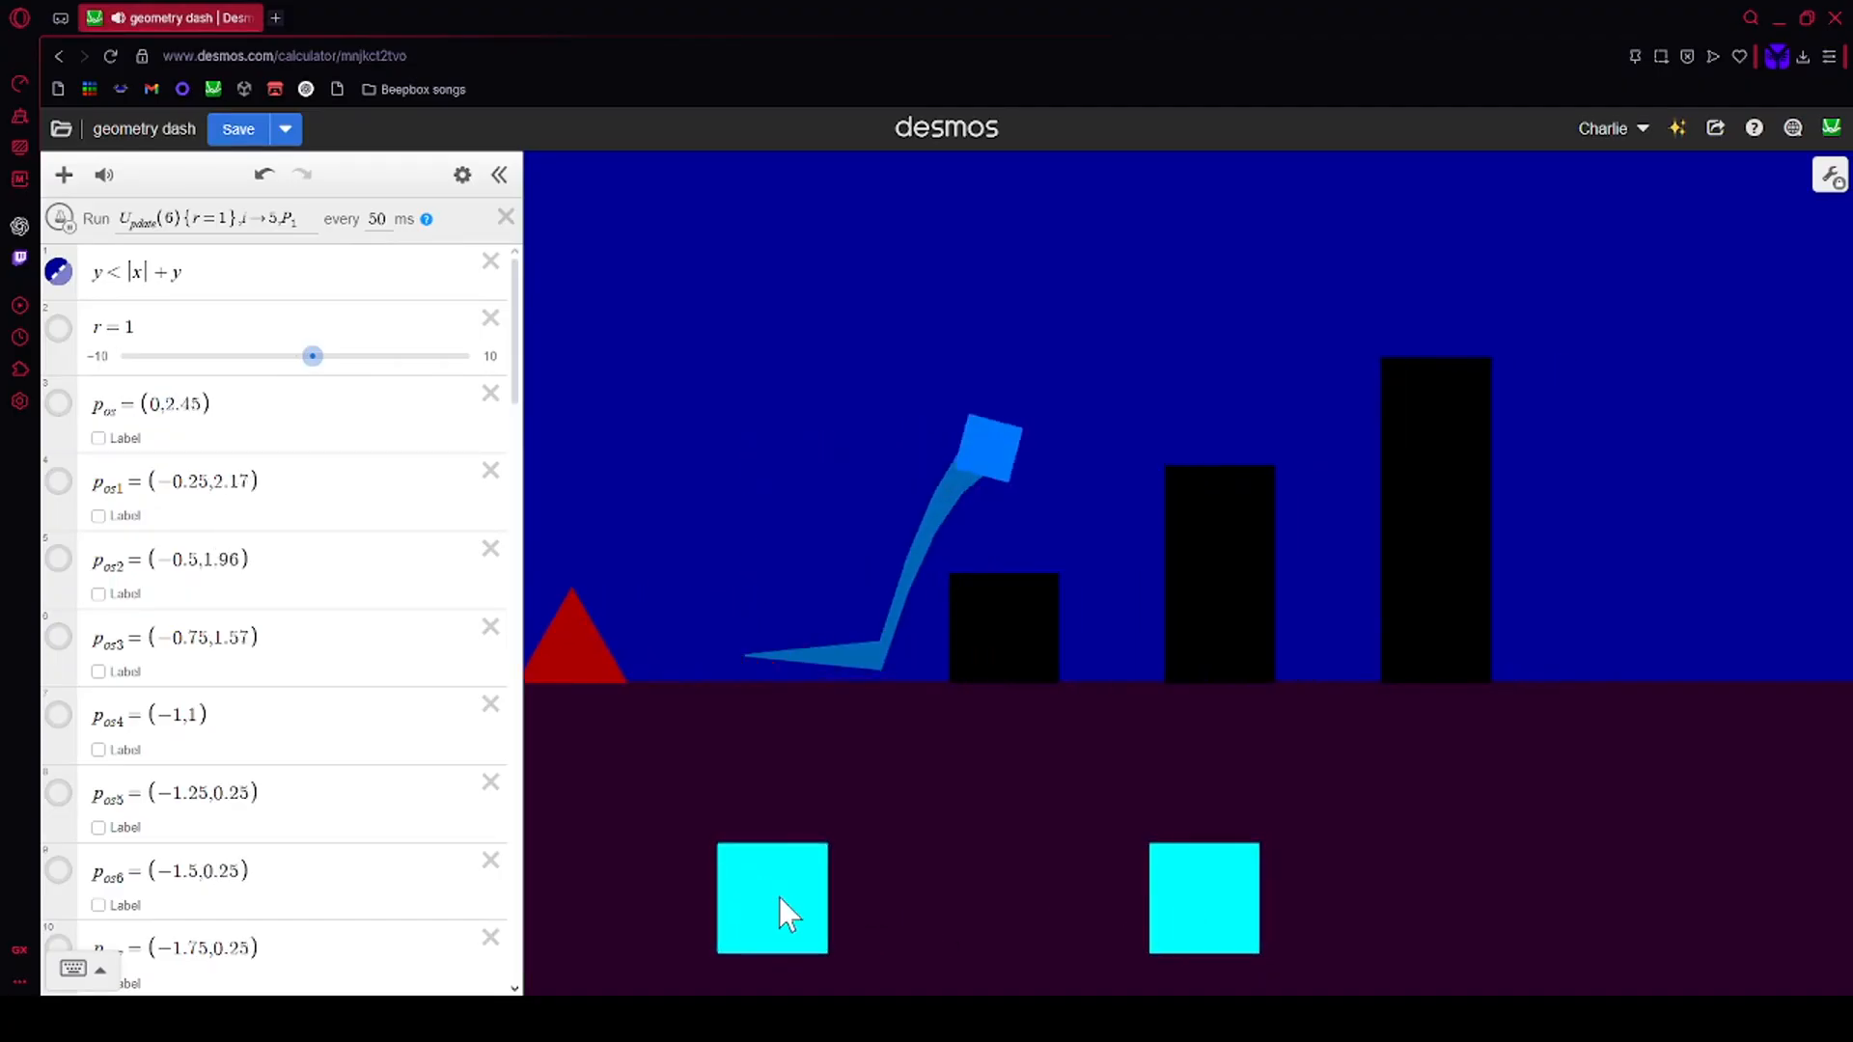
click(779, 898)
click(793, 899)
click(788, 897)
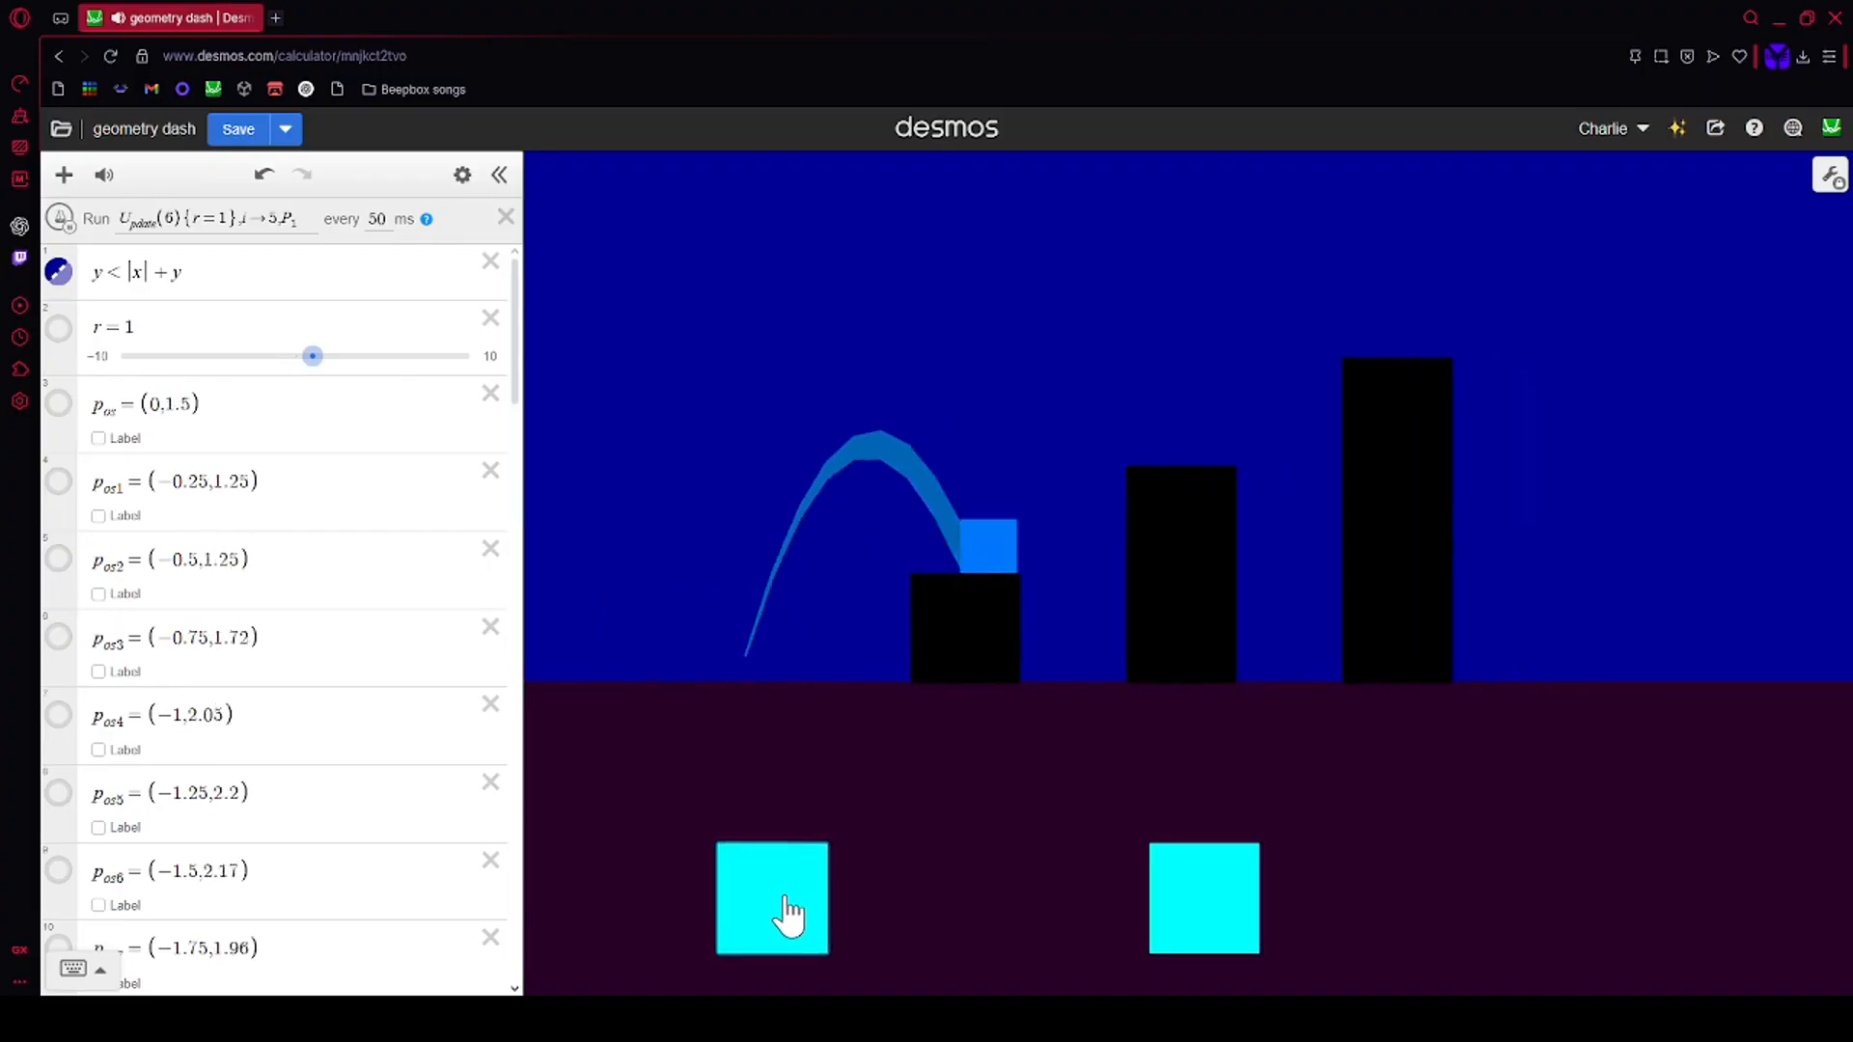
click(786, 912)
click(786, 912)
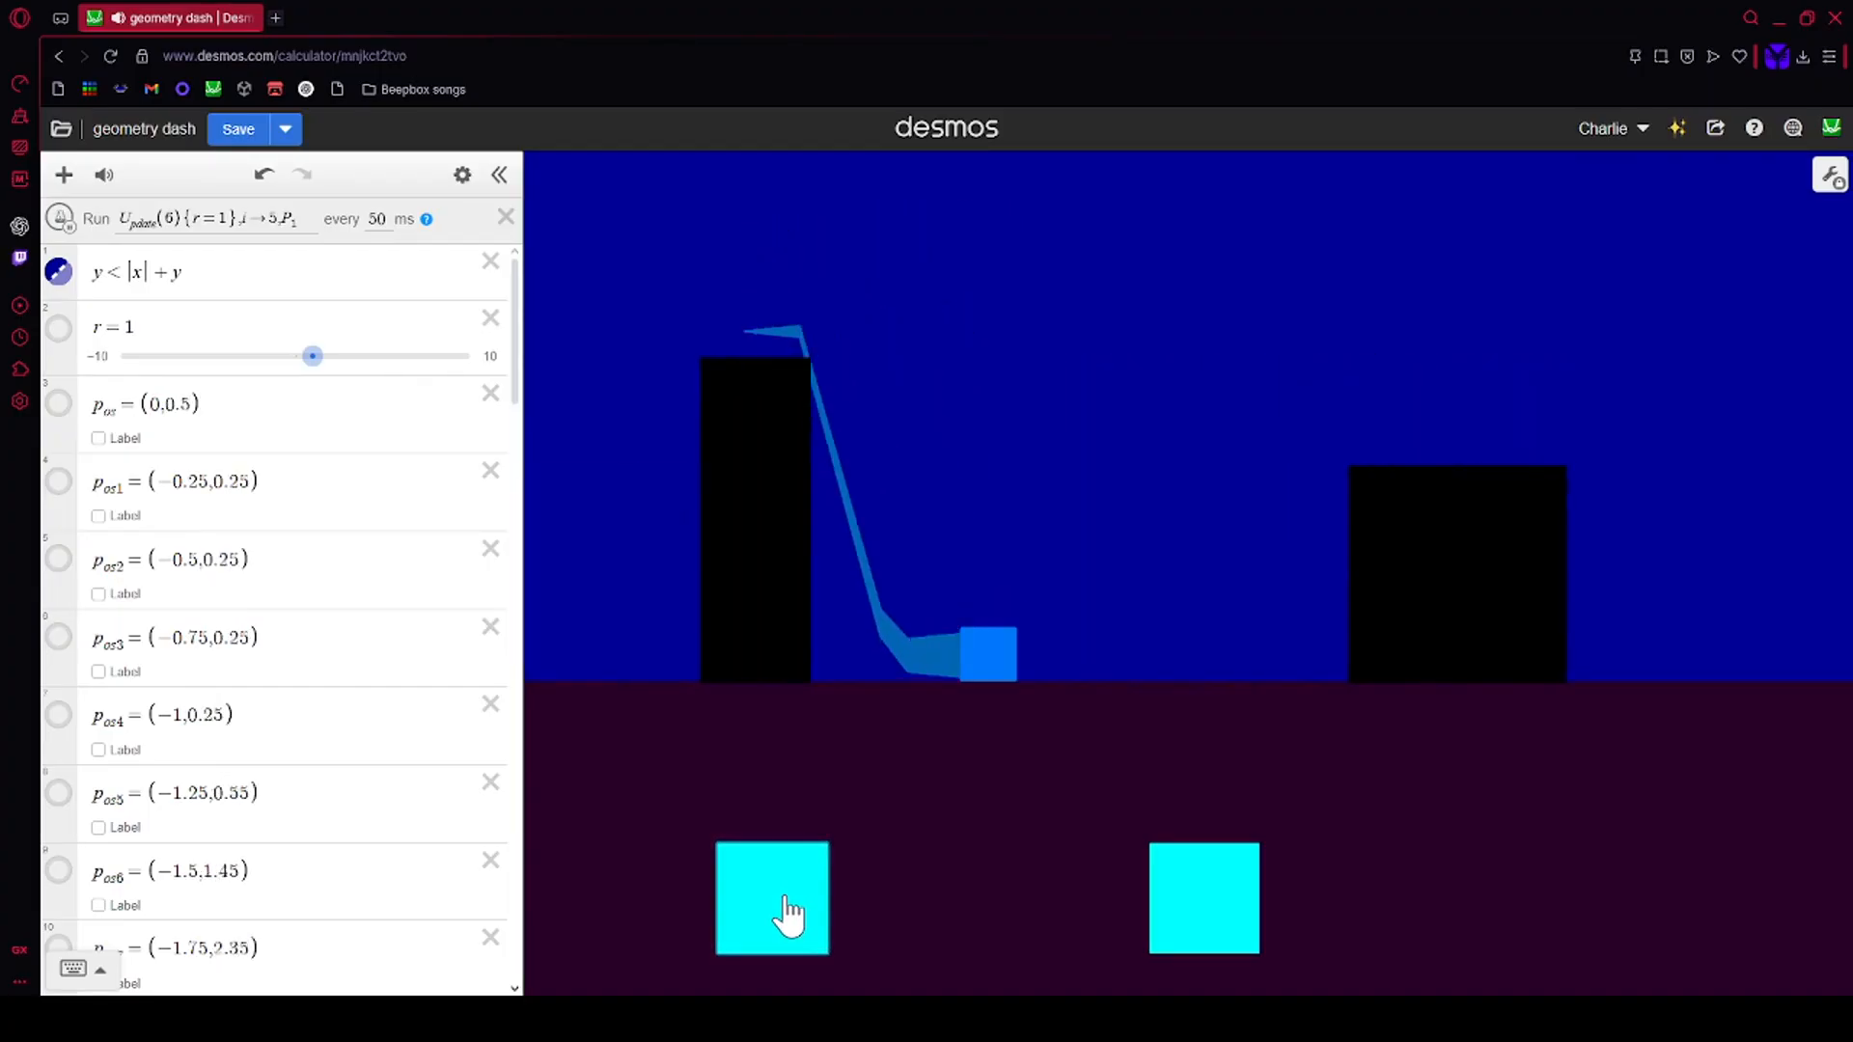
click(787, 912)
click(787, 903)
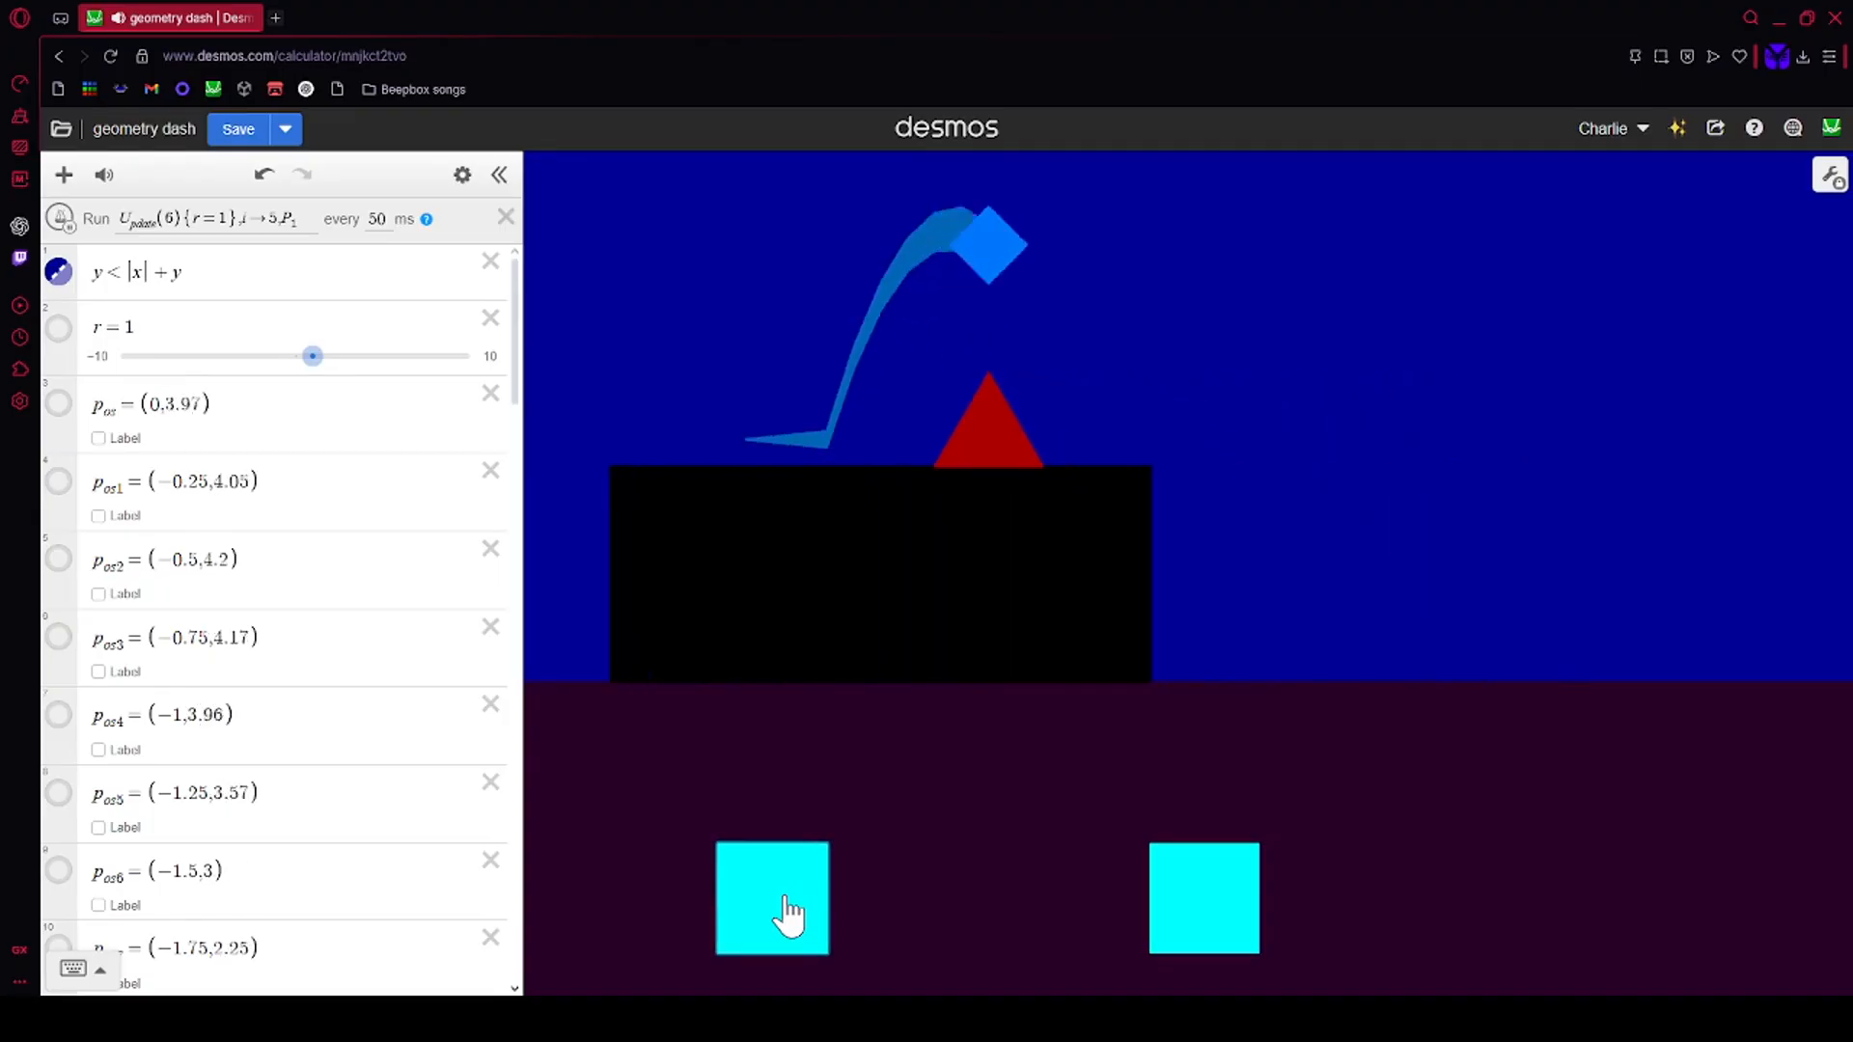
Step: Reset the geometry dash level to its start and trigger one more jump of the cube
click(1183, 899)
click(1183, 899)
click(1187, 915)
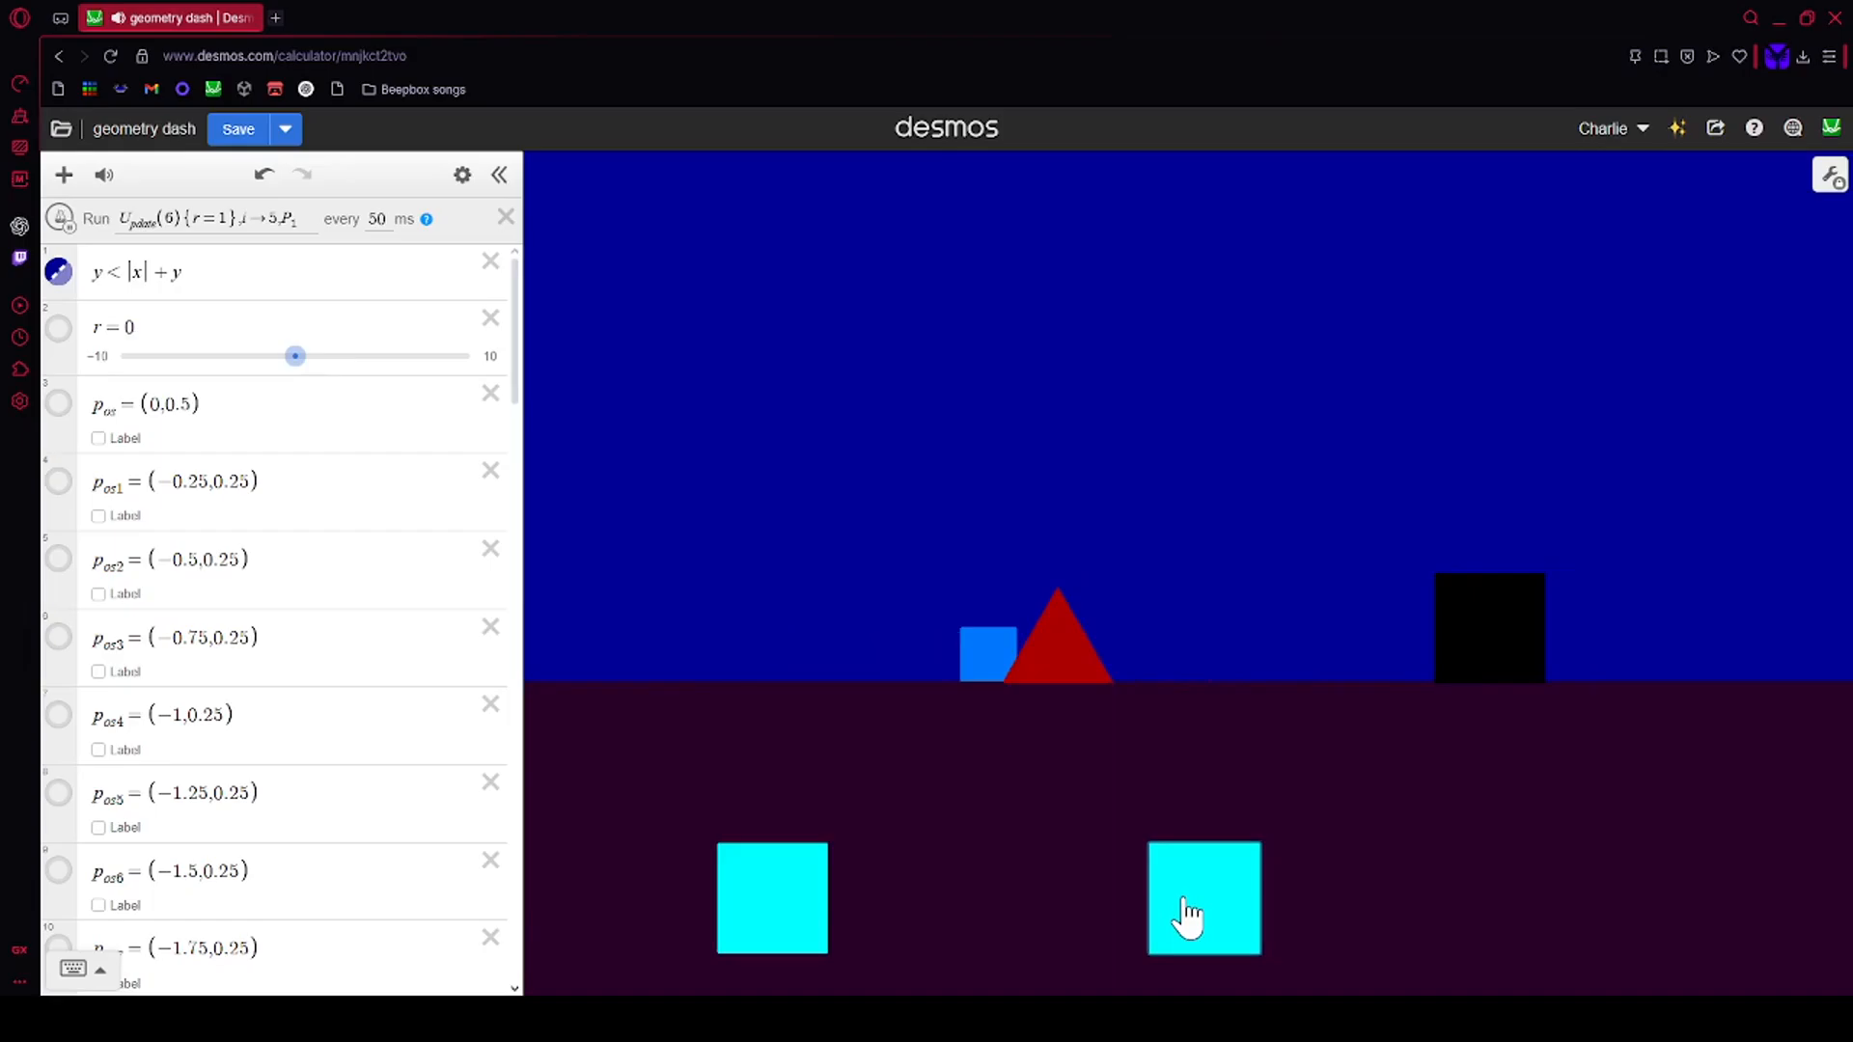
click(1185, 917)
click(758, 894)
Step: Stop the geometry dash ticker and mute the graph's audio
click(62, 222)
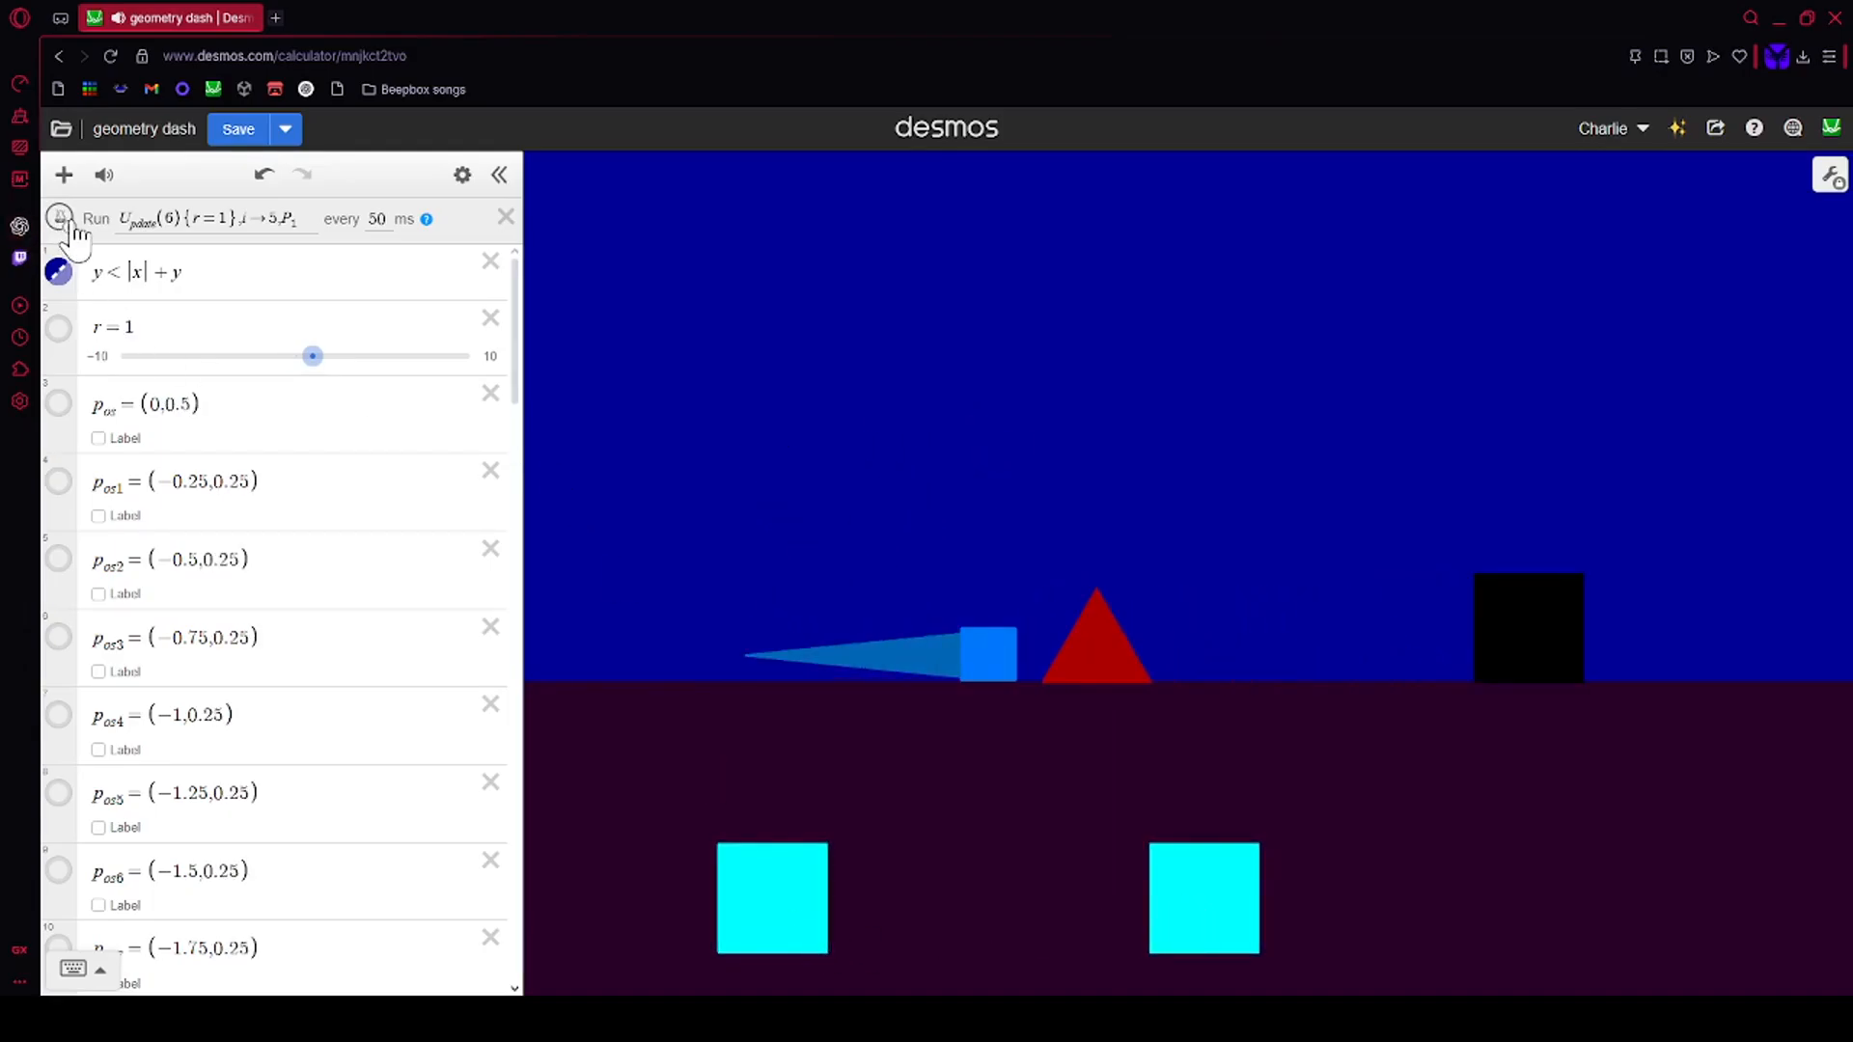
click(106, 183)
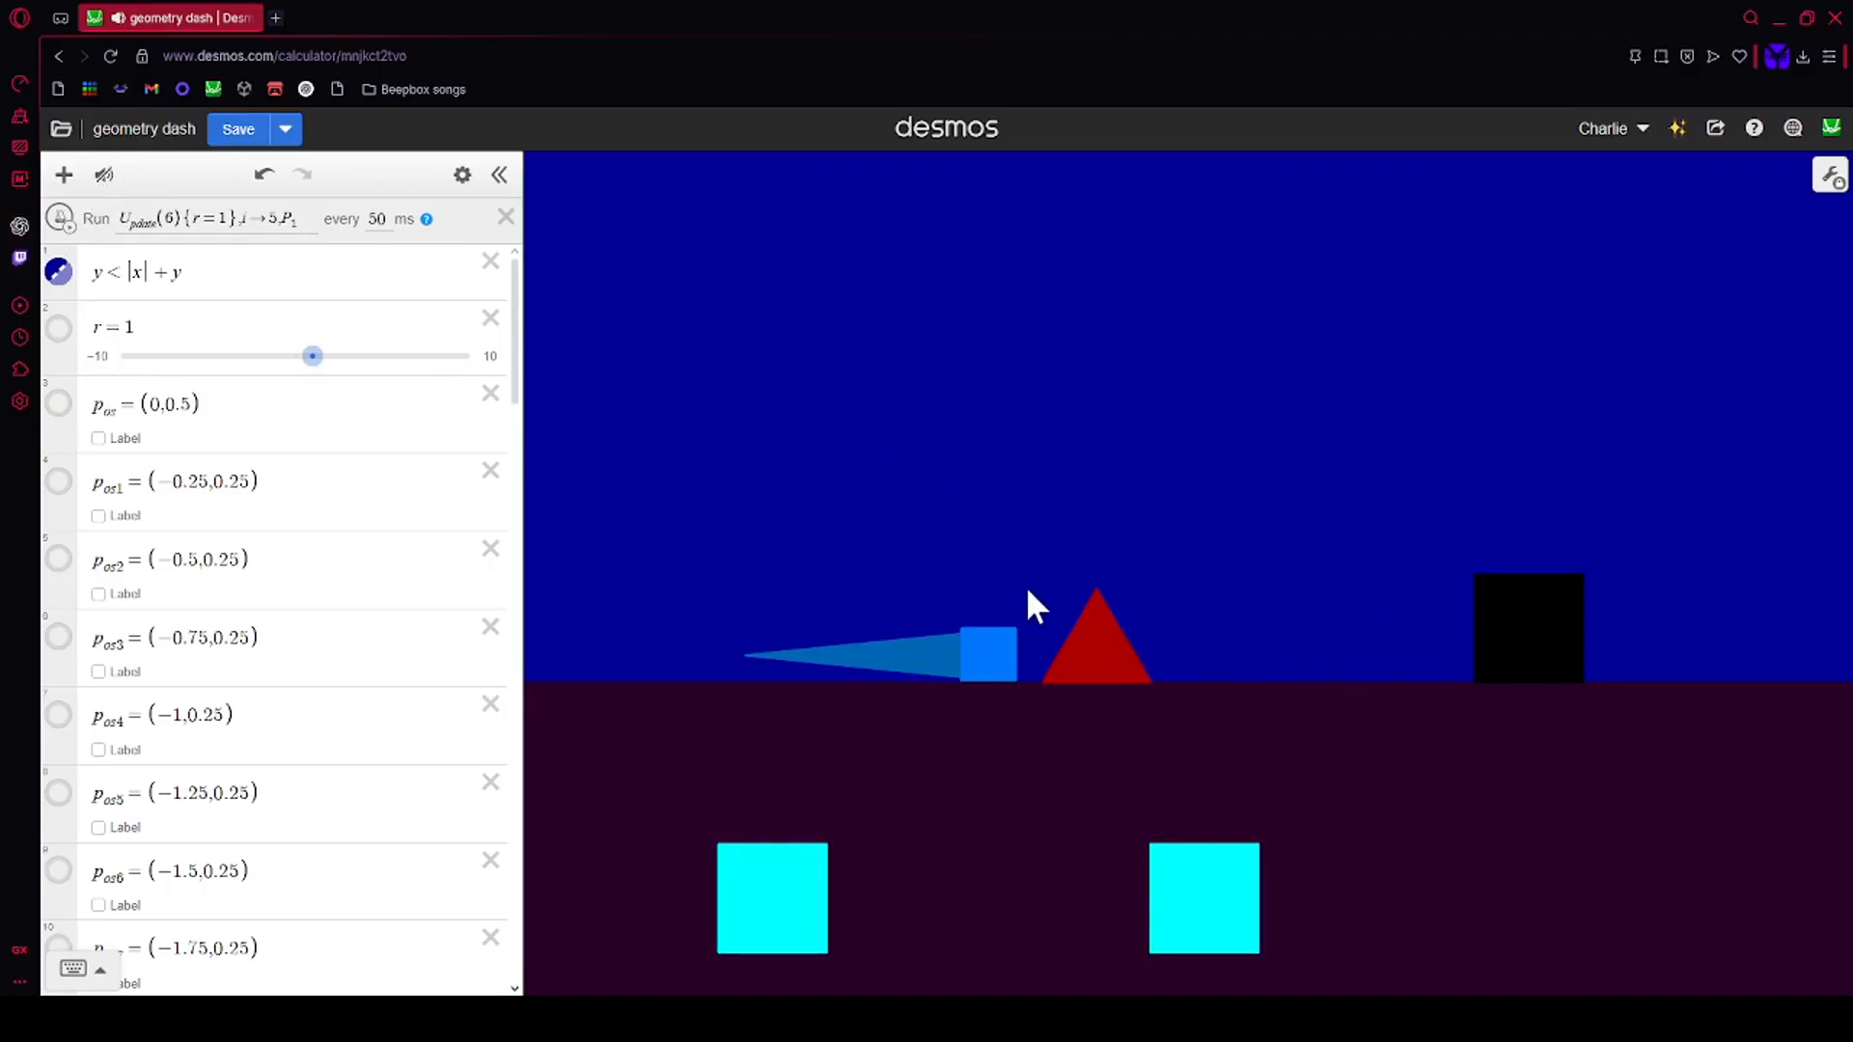